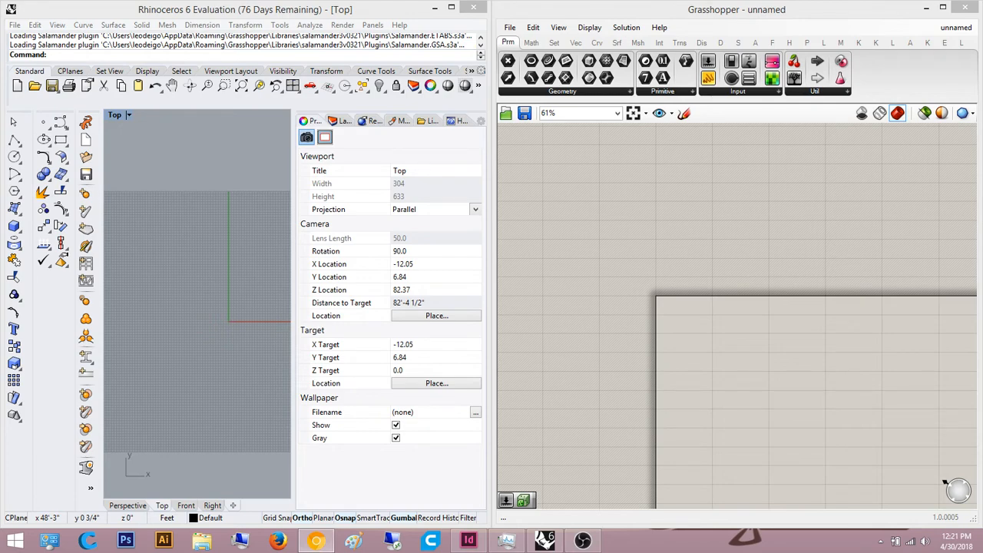
Step: Switch to the browser and examine the reference photo of the flared bamboo columns from Expo 2015 Milano
left_click_drag(982, 187, 434, 2)
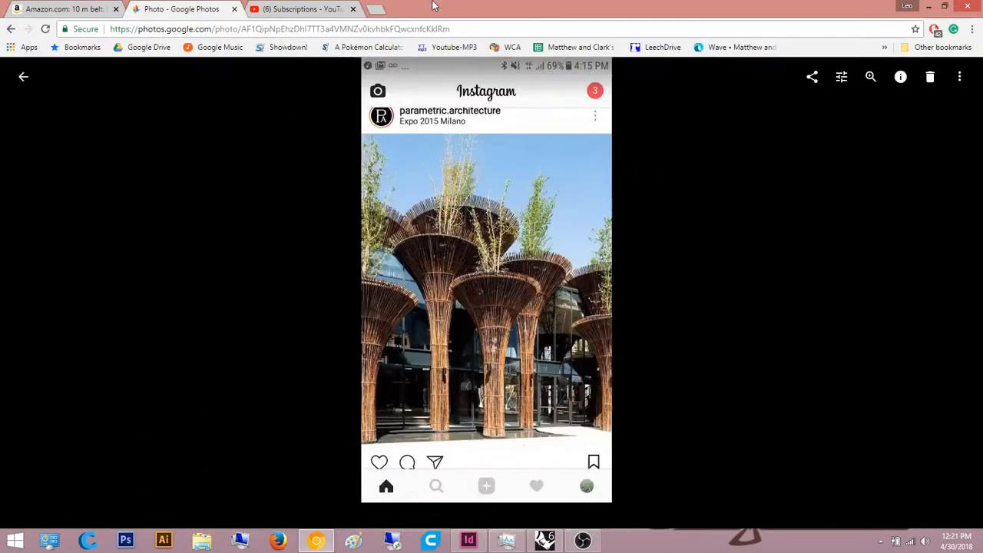
scroll(462, 302, "up", 3)
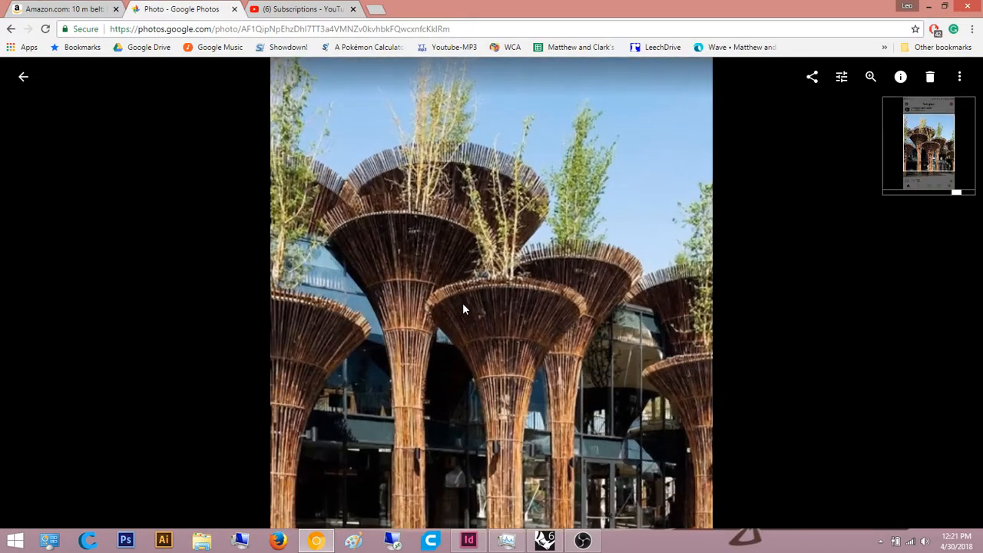
scroll(370, 452, "down", 3)
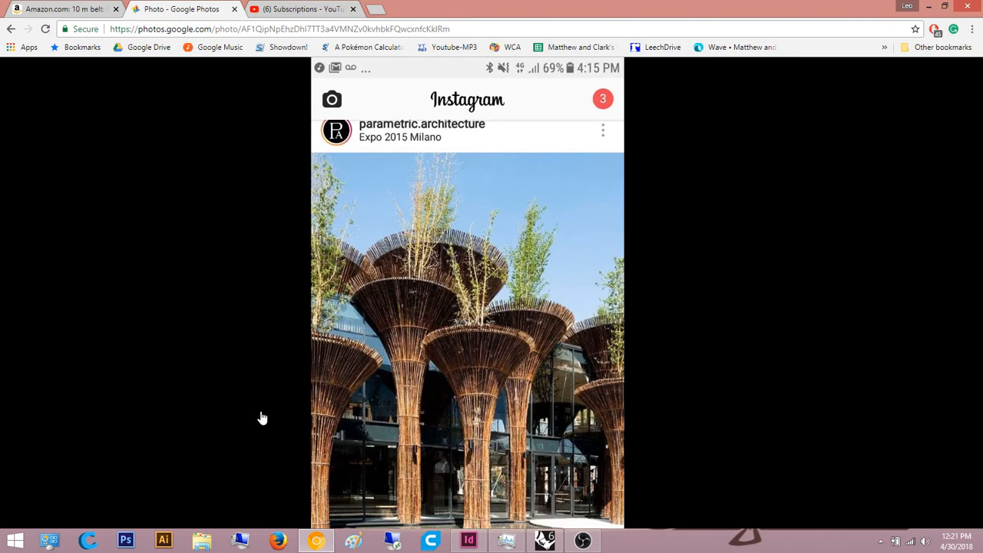
scroll(523, 393, "up", 4)
left_click_drag(505, 396, 492, 307)
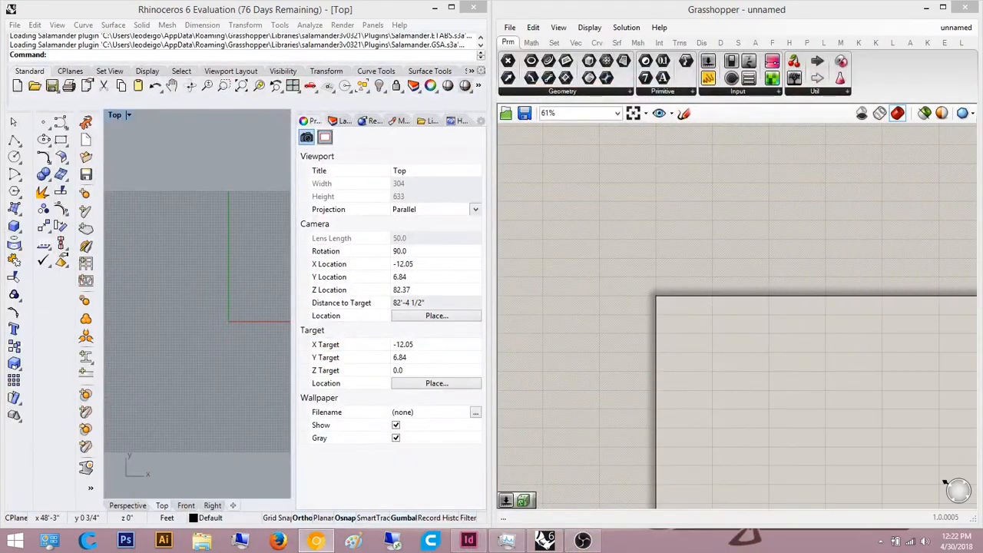
Step: In Rhino, replace the maximized Top viewport with a maximized Perspective viewport
right_click_drag(753, 345, 731, 231)
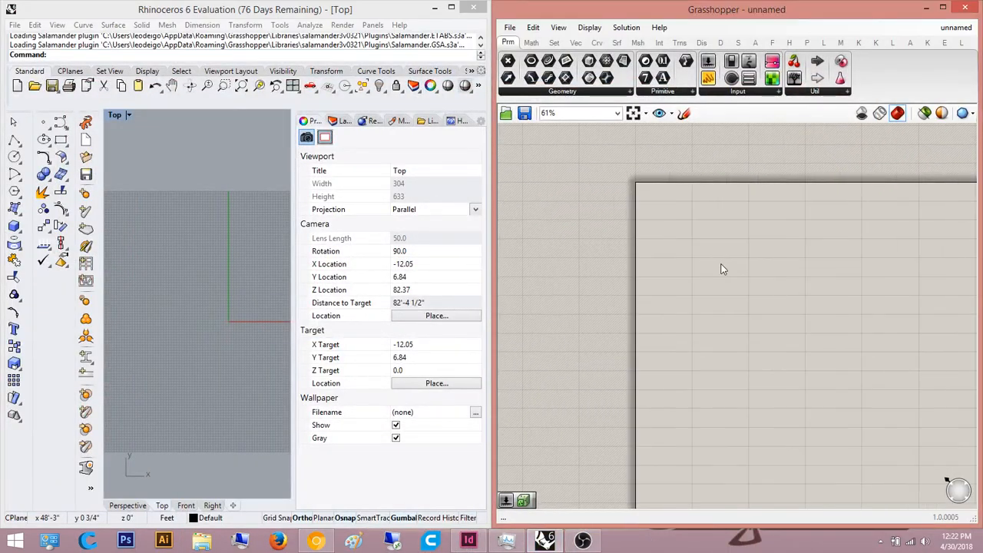
scroll(185, 215, "down", 3)
double_click(119, 117)
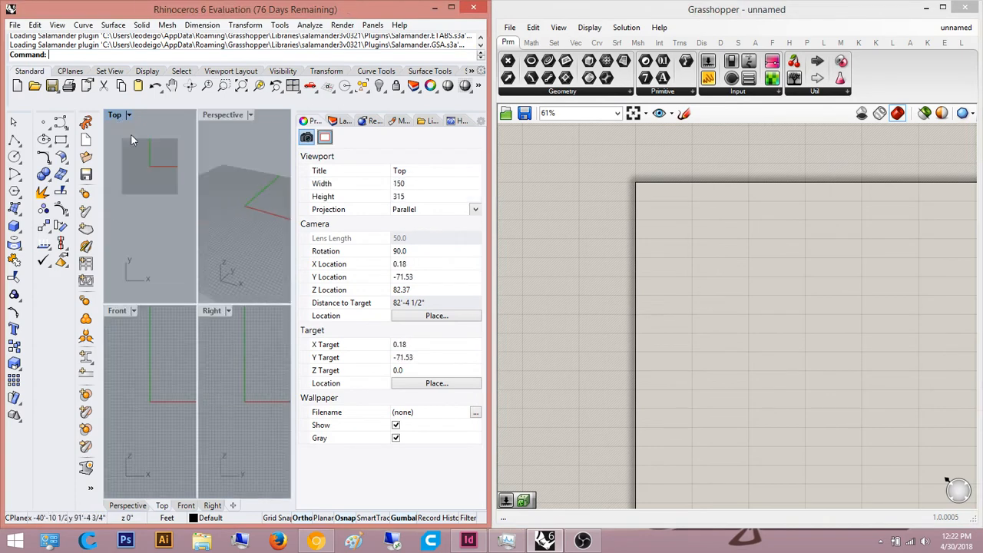
double_click(225, 117)
right_click_drag(248, 256, 235, 299)
scroll(224, 305, "up", 4)
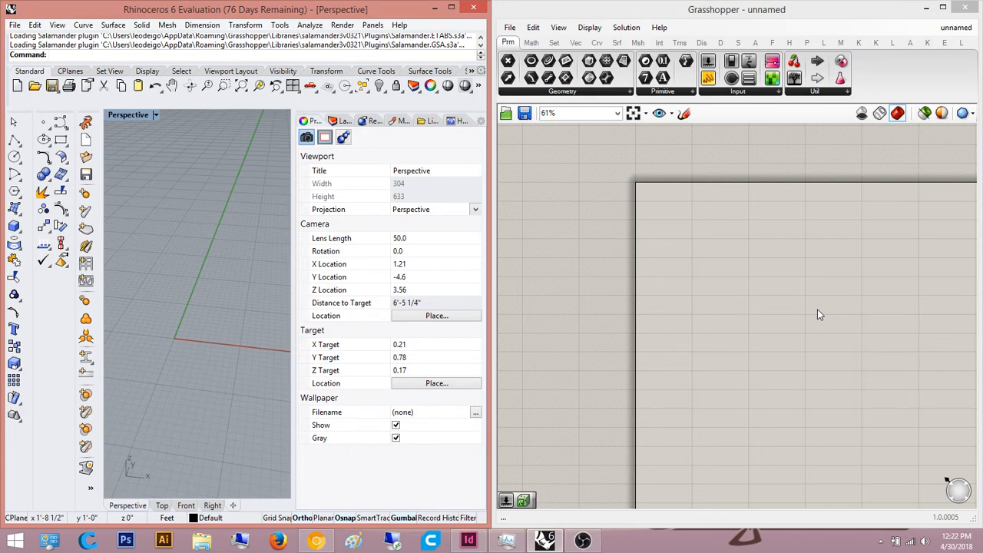
Step: Add a Plane Surface component to the Grasshopper canvas and frame its preview in the Perspective viewport
left_click_drag(982, 330, 254, 0)
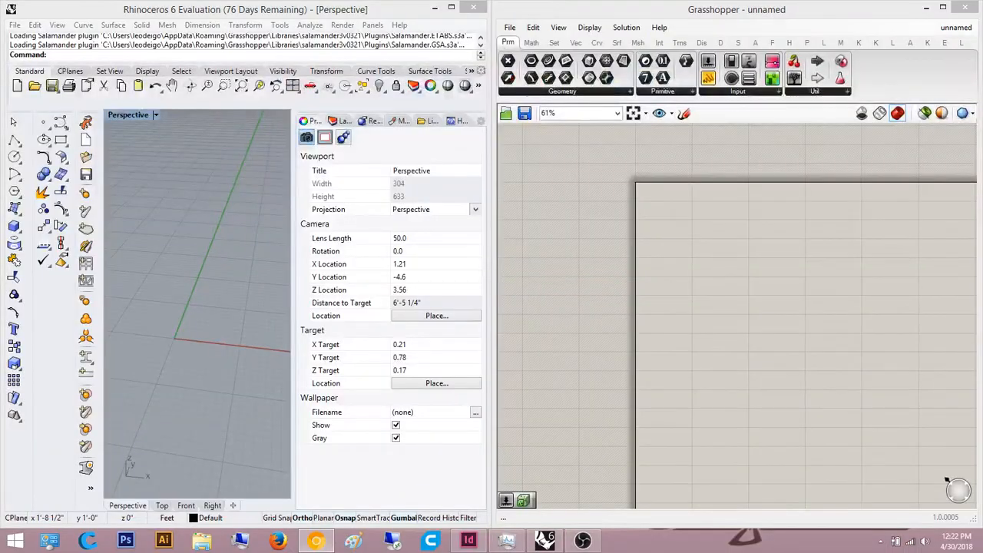
right_click(628, 264)
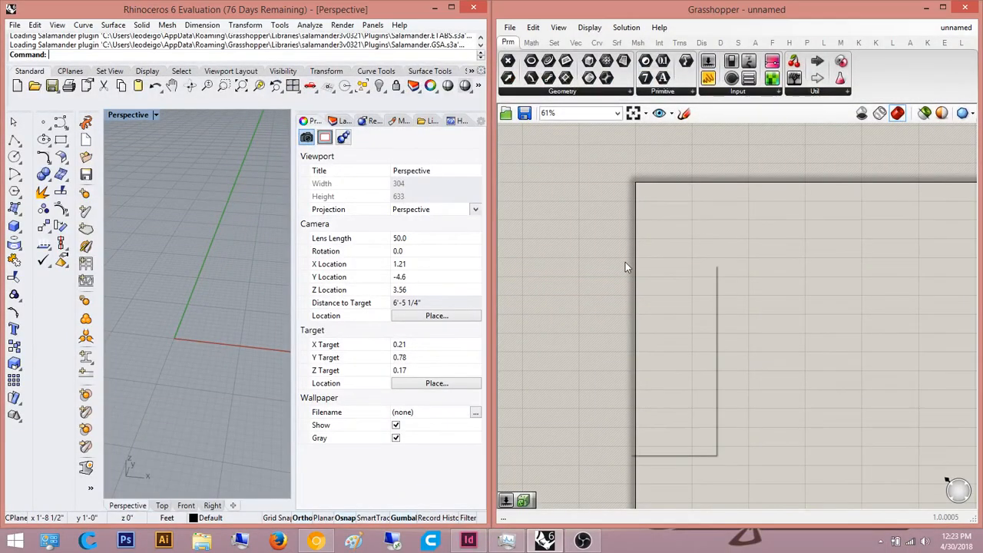
left_click(900, 165)
scroll(881, 146, "up", 3)
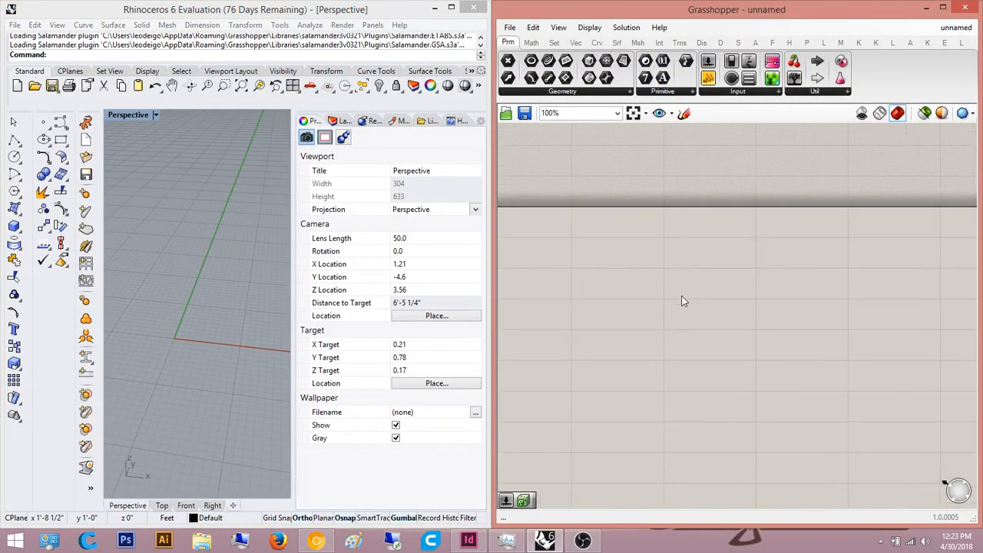
double_click(722, 292)
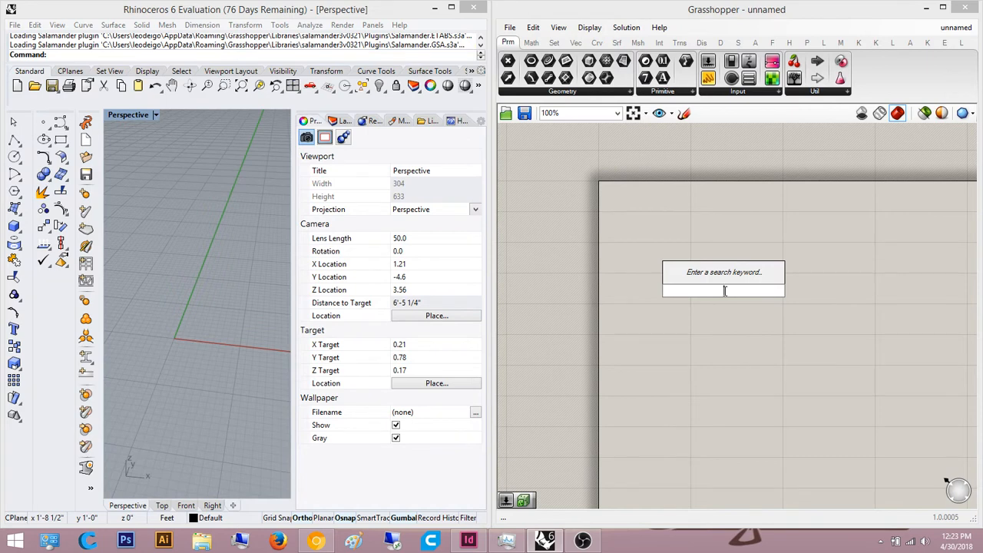
type("plane")
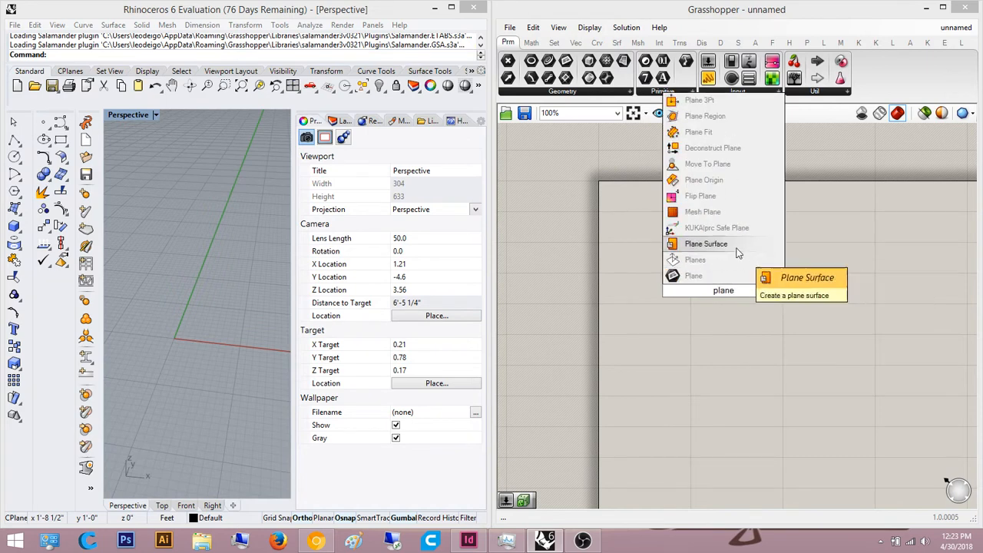
left_click(703, 245)
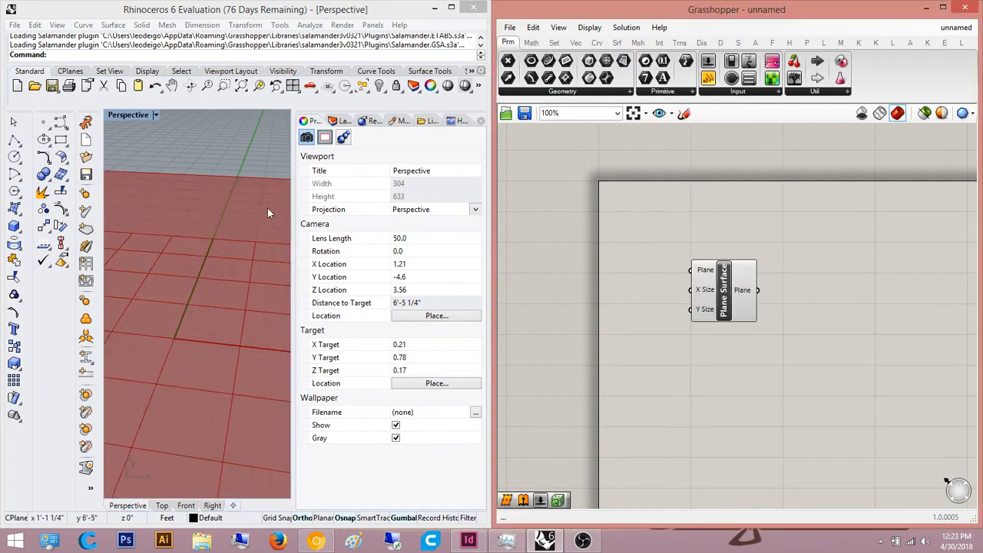
right_click_drag(267, 207, 222, 232)
scroll(222, 233, "down", 20)
scroll(214, 266, "up", 2)
right_click_drag(214, 266, 206, 274)
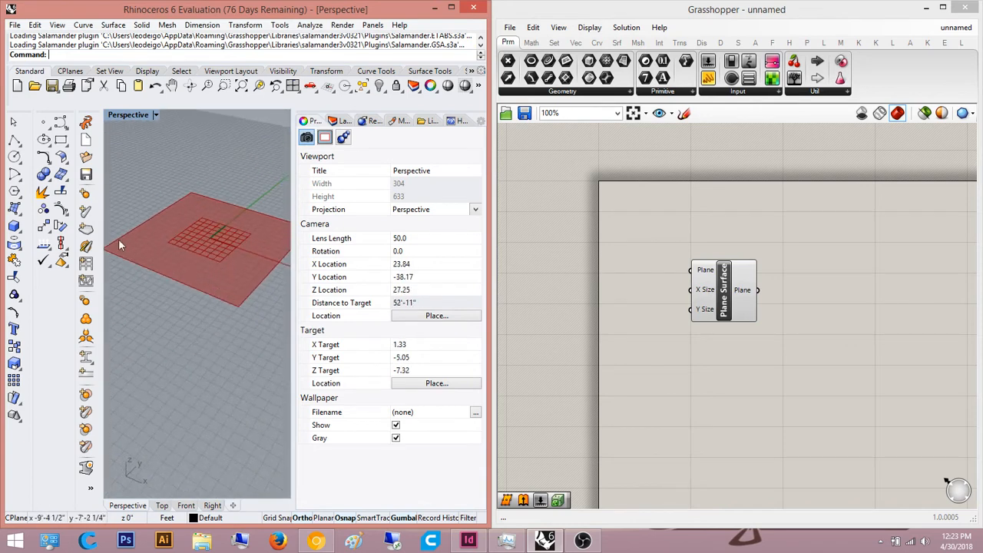
Step: Add a Populate 2D component beside Plane Surface and connect the Plane output to its Region input
right_click_drag(788, 301, 708, 314)
left_click_drag(647, 309, 730, 280)
left_click(767, 241)
right_click_drag(779, 286, 799, 314)
scroll(748, 289, "up", 2)
right_click_drag(892, 290, 812, 312)
double_click(812, 317)
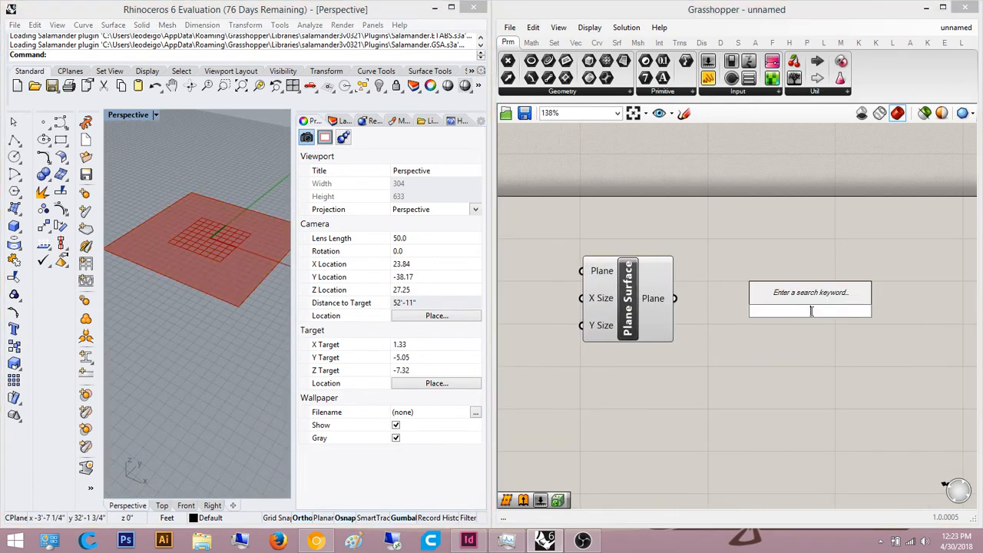
type("populate")
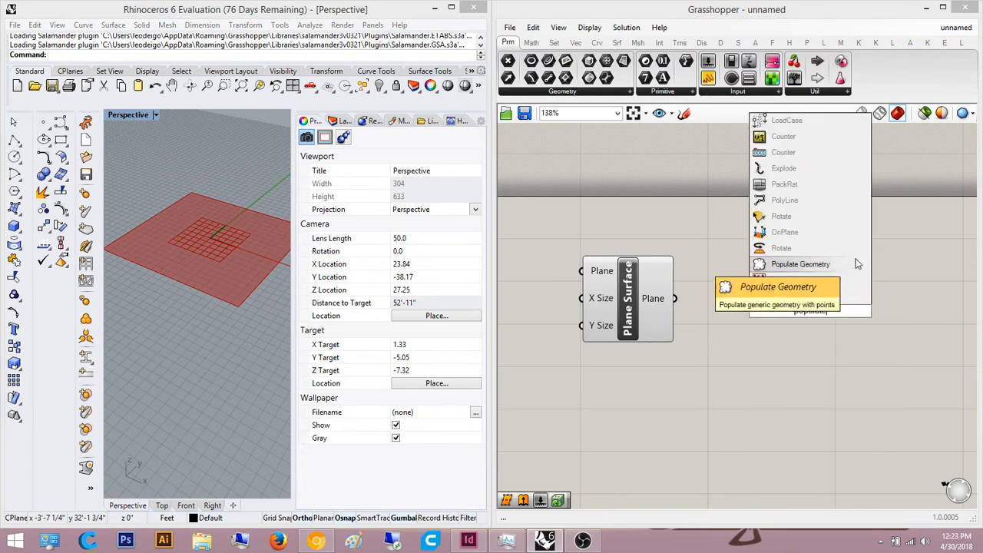
left_click(827, 282)
scroll(822, 284, "up", 3)
left_click_drag(671, 311, 546, 335)
scroll(665, 302, "down", 2)
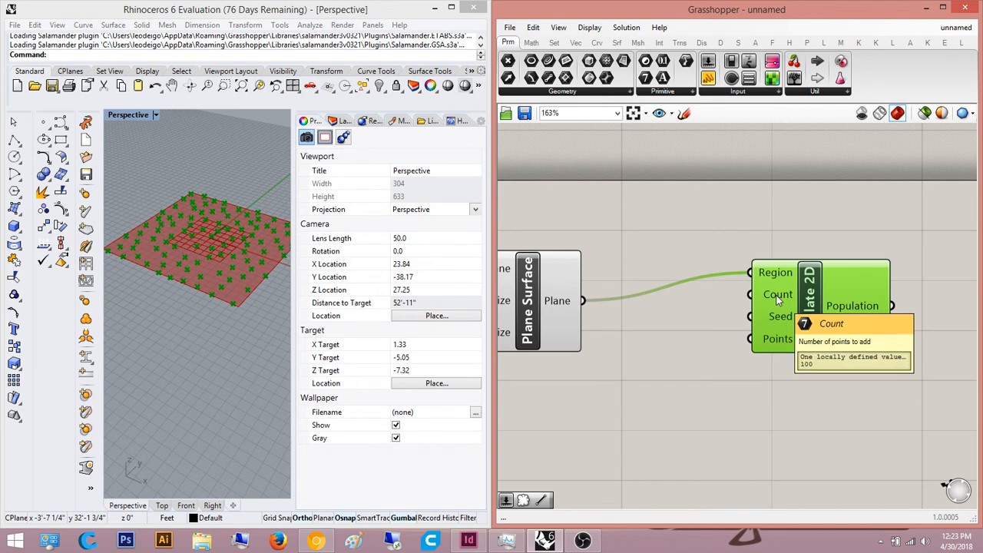
Step: Add a number slider set to 5, connect it to Populate 2D's Count input, and place it below Plane Surface
right_click_drag(686, 397, 766, 361)
double_click(760, 365)
type("5")
key("Return")
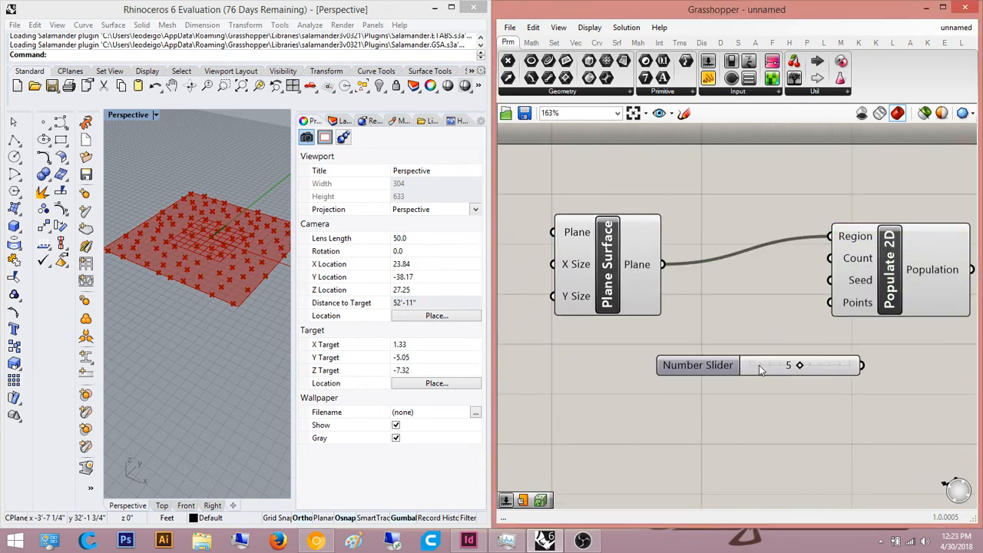
left_click_drag(832, 259, 839, 359)
right_click_drag(834, 363, 895, 267)
scroll(895, 266, "up", 1)
left_click_drag(930, 270, 886, 143)
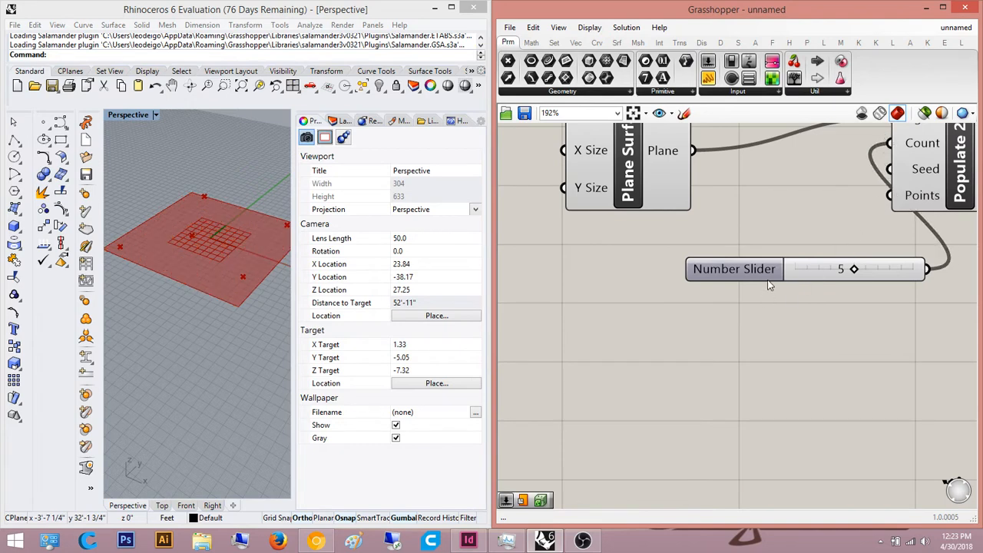
left_click_drag(759, 273, 648, 291)
left_click(760, 210)
Step: Add a base-plane-and-radius Circle component and connect the Population output to its Plane input
scroll(768, 215, "down", 4)
right_click_drag(800, 231, 715, 296)
scroll(837, 238, "up", 3)
left_click(776, 261)
right_click_drag(937, 244, 826, 255)
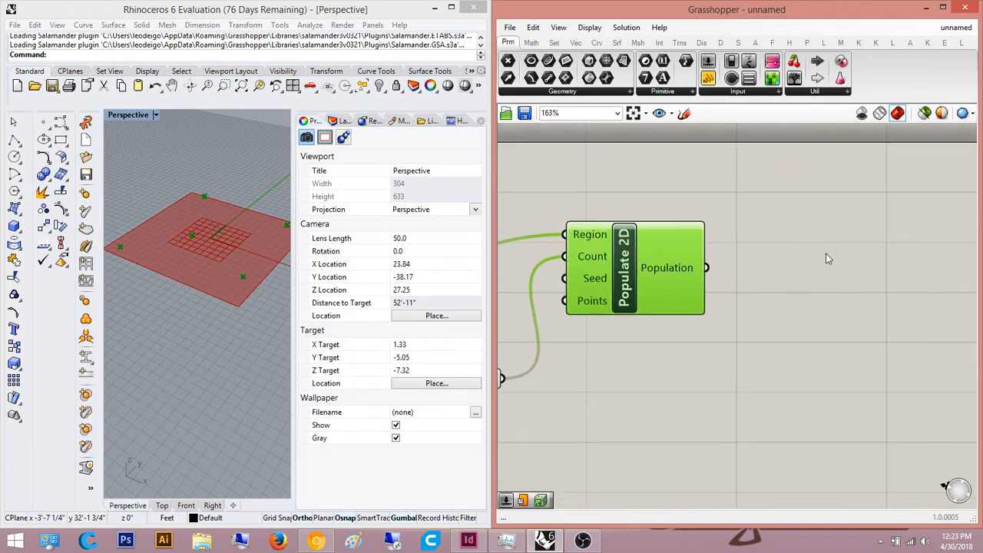
double_click(853, 253)
type("cir")
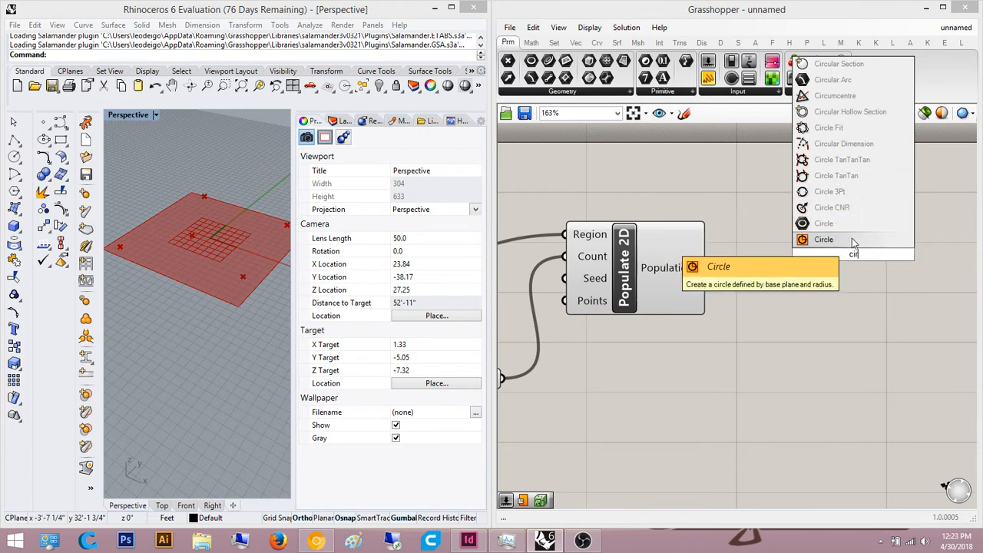
left_click(853, 243)
scroll(760, 265, "up", 2)
left_click_drag(759, 261, 580, 296)
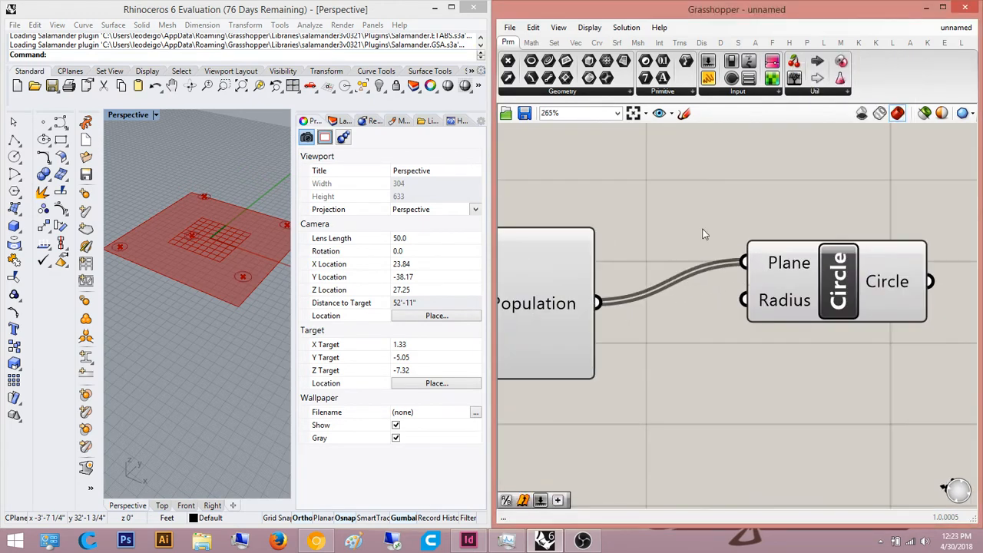
Step: Widen Rhino's Perspective viewport by narrowing the neighbouring properties area, and orbit to see the circles on the plane
right_click_drag(871, 228, 733, 241)
left_click(745, 262)
right_click_drag(779, 219, 692, 236)
left_click(692, 244)
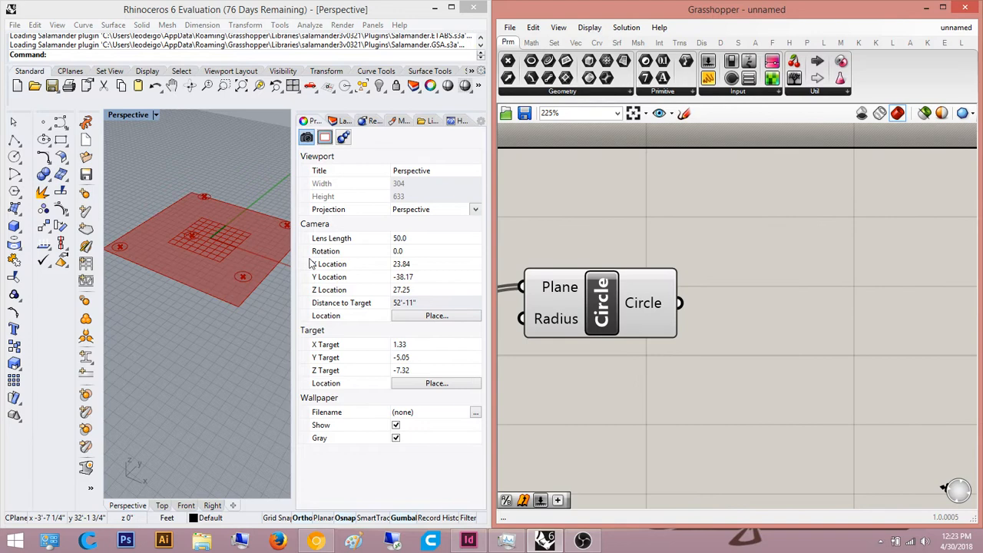
left_click(135, 115)
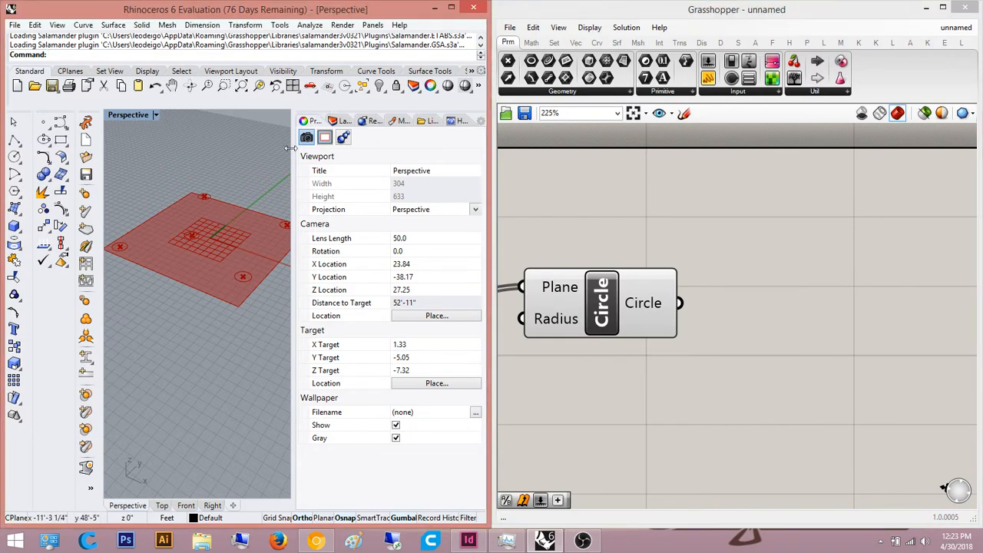
left_click_drag(292, 152, 444, 153)
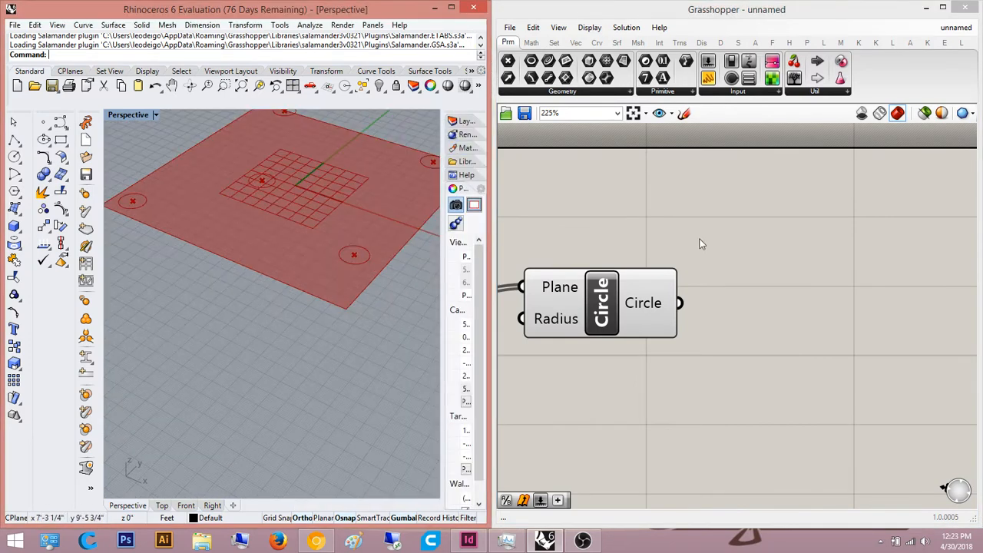
right_click_drag(662, 243, 643, 320)
right_click_drag(322, 308, 358, 276)
Step: Add a Random component to the canvas and place it lower than the Circle component, past its output side
left_click_drag(643, 354, 652, 353)
scroll(658, 335, "down", 5)
right_click_drag(659, 336, 766, 297)
left_click(756, 279)
scroll(766, 295, "up", 3)
left_click(733, 261)
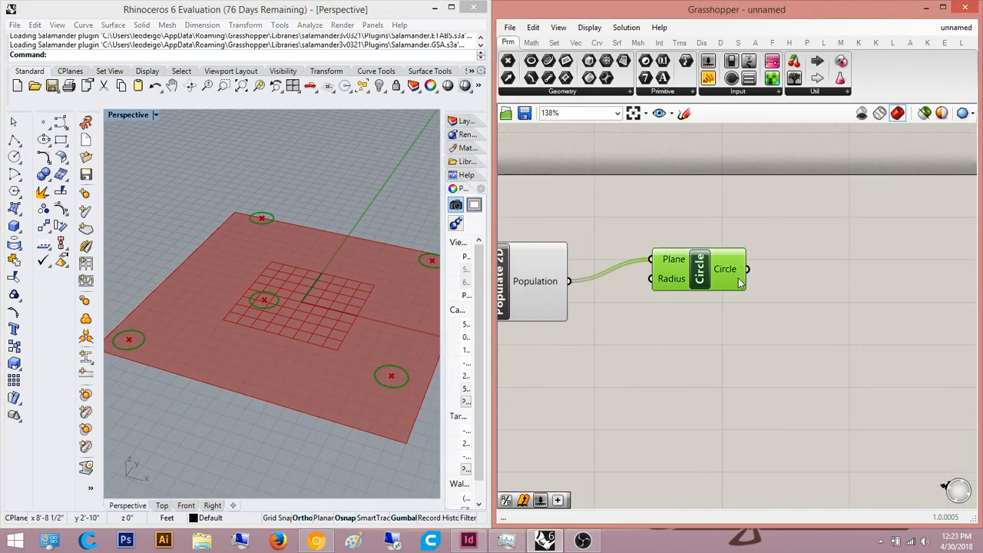
right_click_drag(832, 280, 823, 328)
double_click(824, 328)
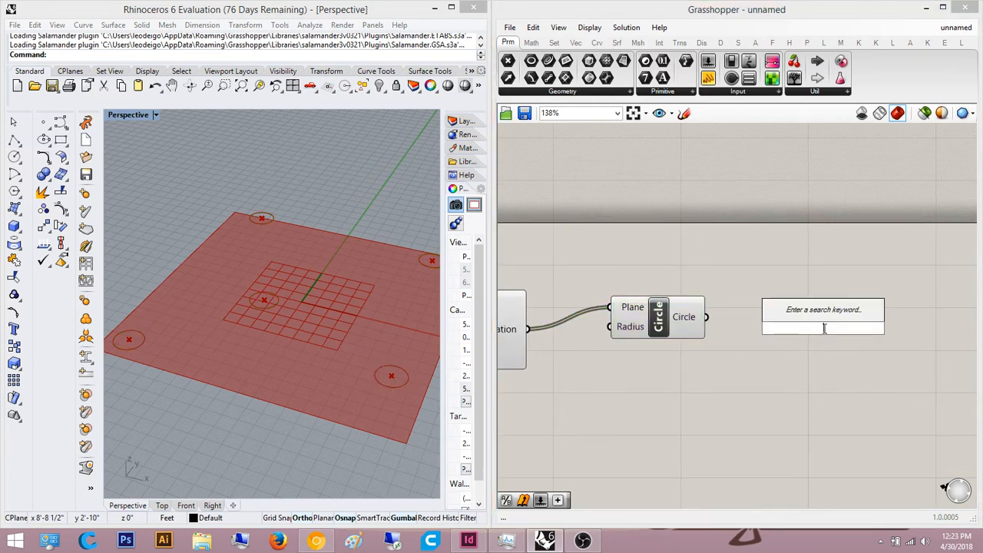
type("random")
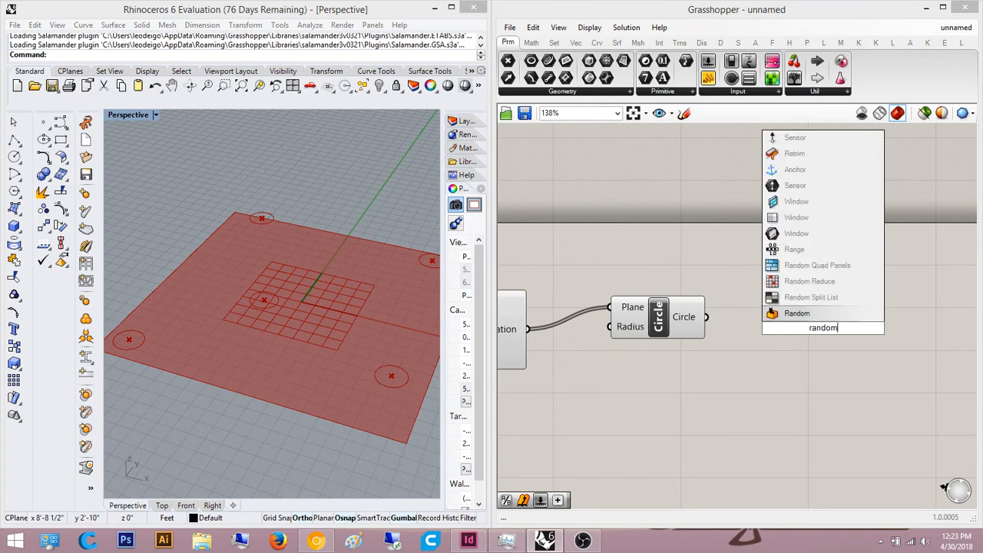
key("Return")
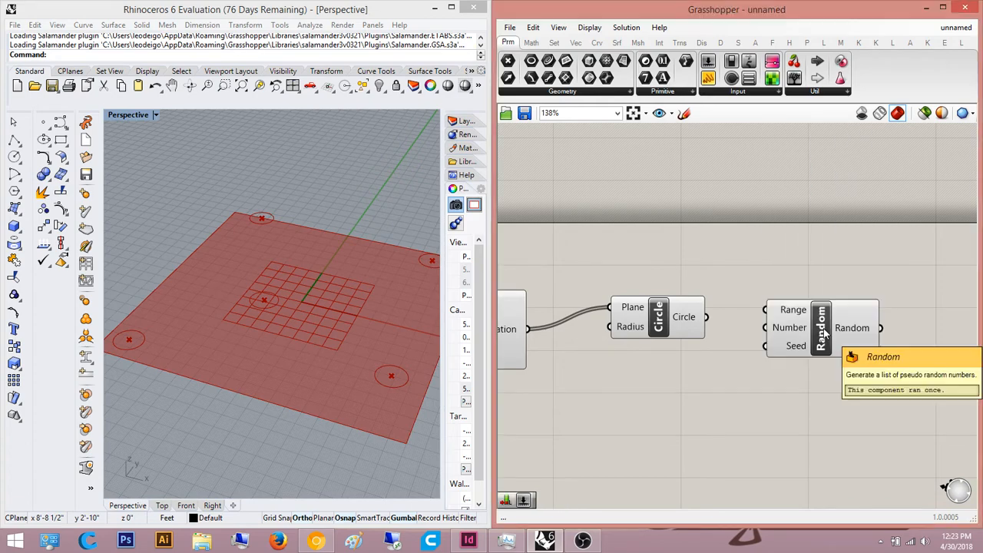
left_click_drag(812, 334, 830, 384)
scroll(760, 354, "down", 1)
left_click(807, 314)
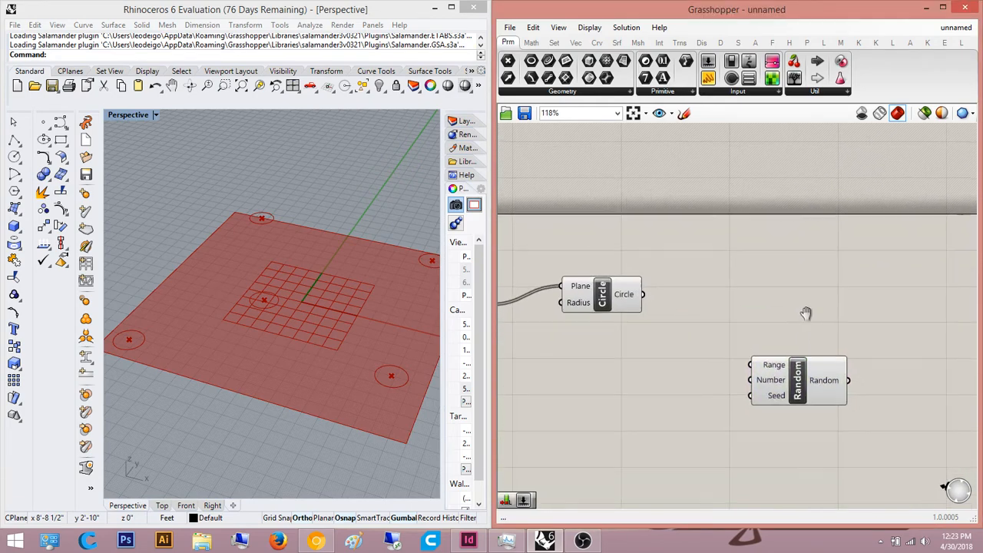
Step: Examine the Number and Range inputs of the Random component and their default values
scroll(803, 321, "up", 2)
scroll(803, 321, "up", 1)
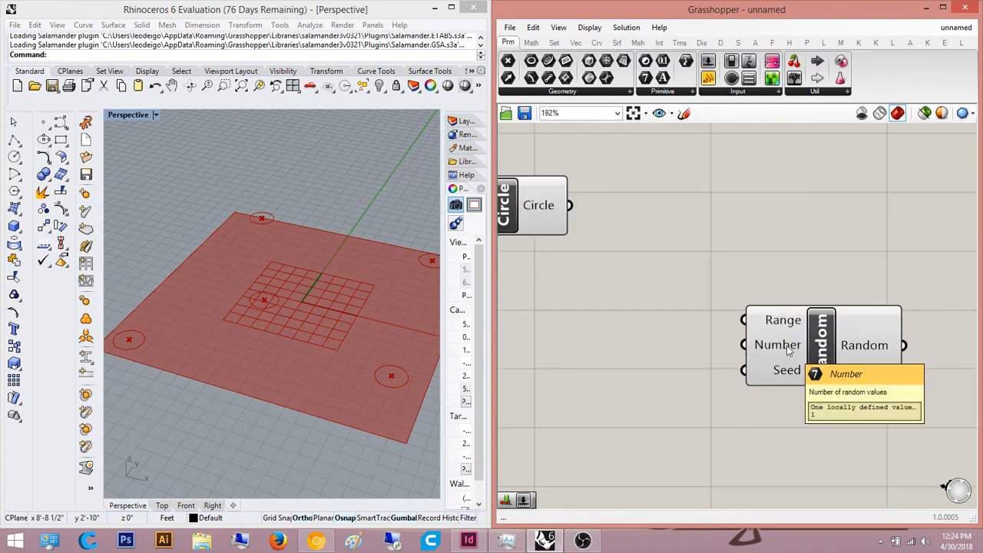
right_click_drag(793, 375, 871, 332)
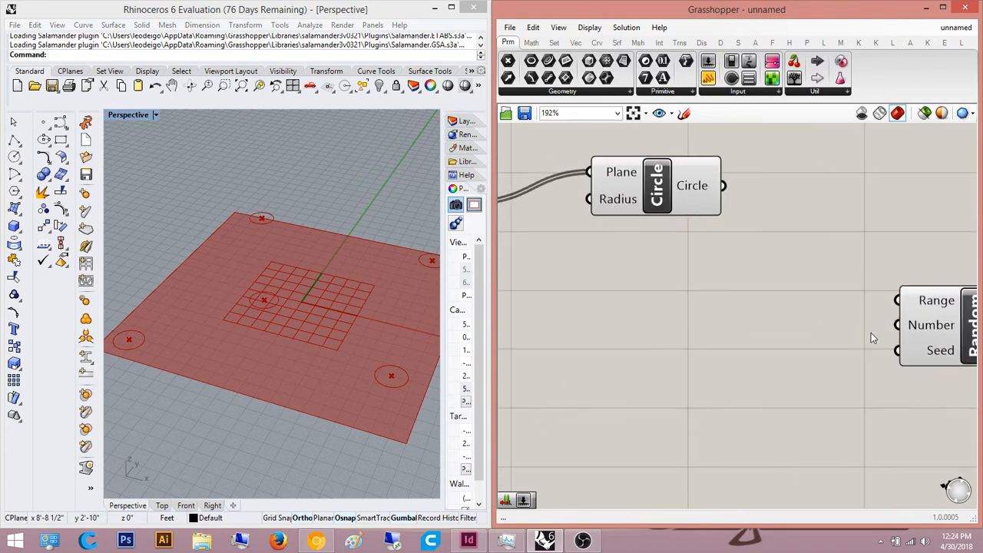
scroll(871, 333, "down", 2)
scroll(777, 349, "down", 4)
right_click_drag(866, 372, 753, 341)
scroll(787, 350, "up", 8)
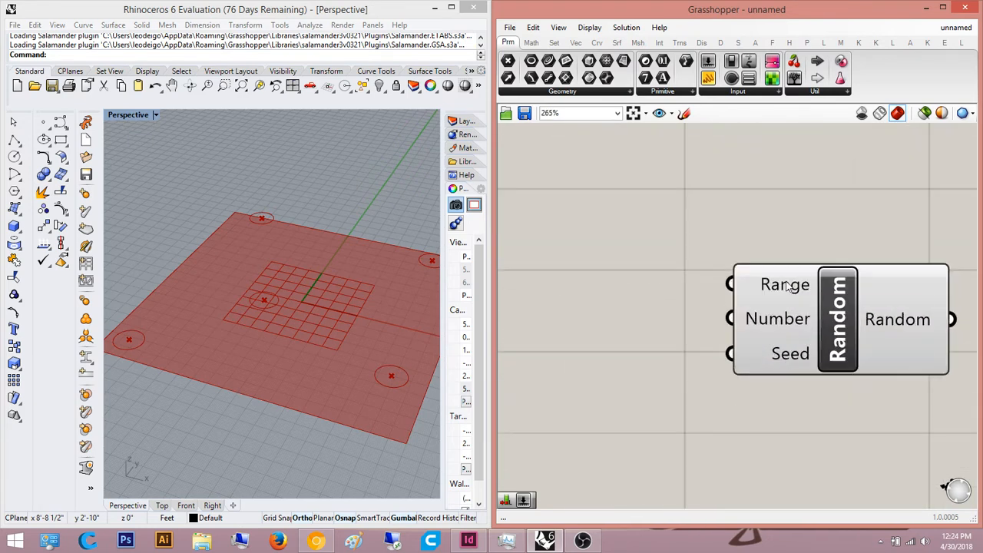
mouse_move(788, 286)
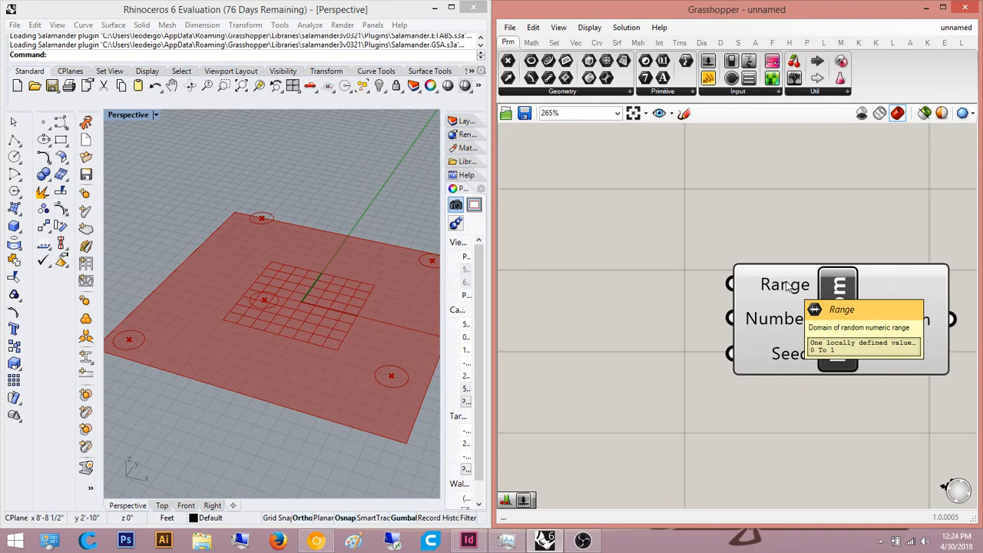
left_click(449, 59)
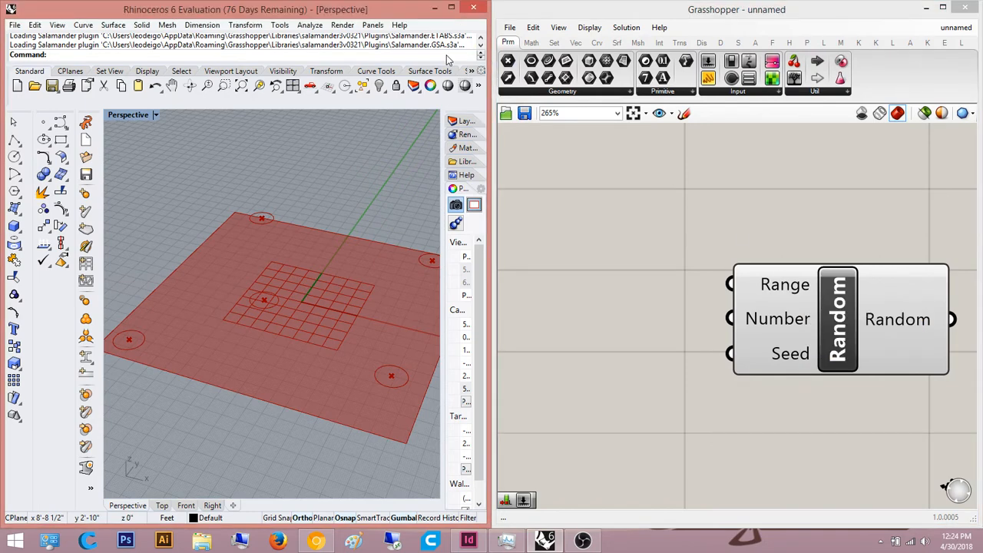
Step: Check Rhino's model units in the document properties and examine the Number input of the Random component
type("Unoit")
key("BackSpace")
key("BackSpace")
key("BackSpace")
type("its")
key("Return")
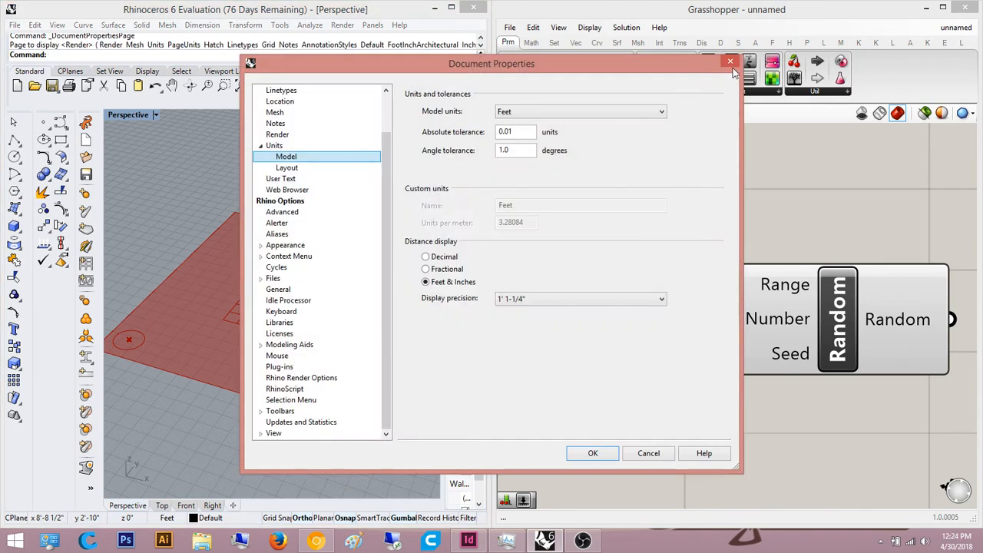
left_click(731, 61)
scroll(768, 277, "down", 3)
scroll(824, 244, "up", 5)
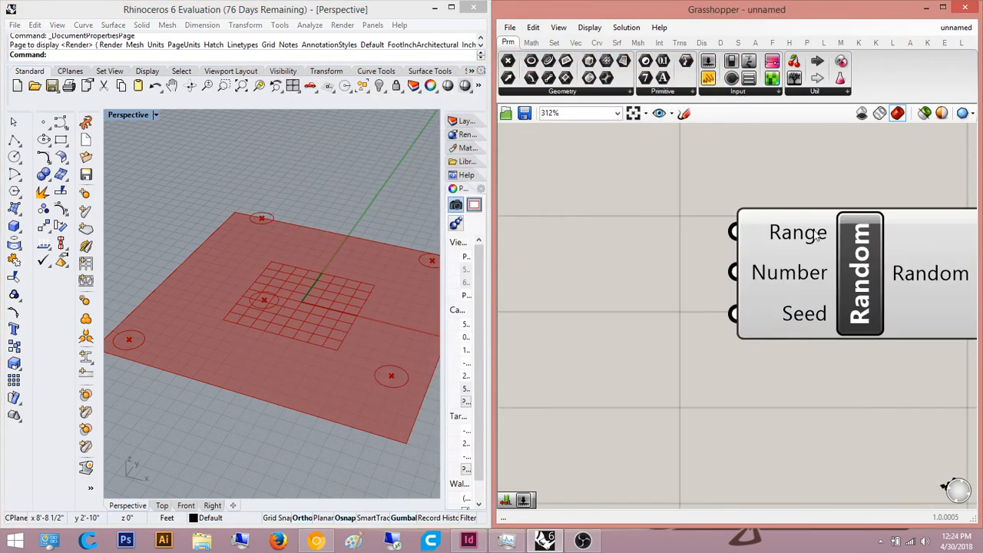
mouse_move(809, 276)
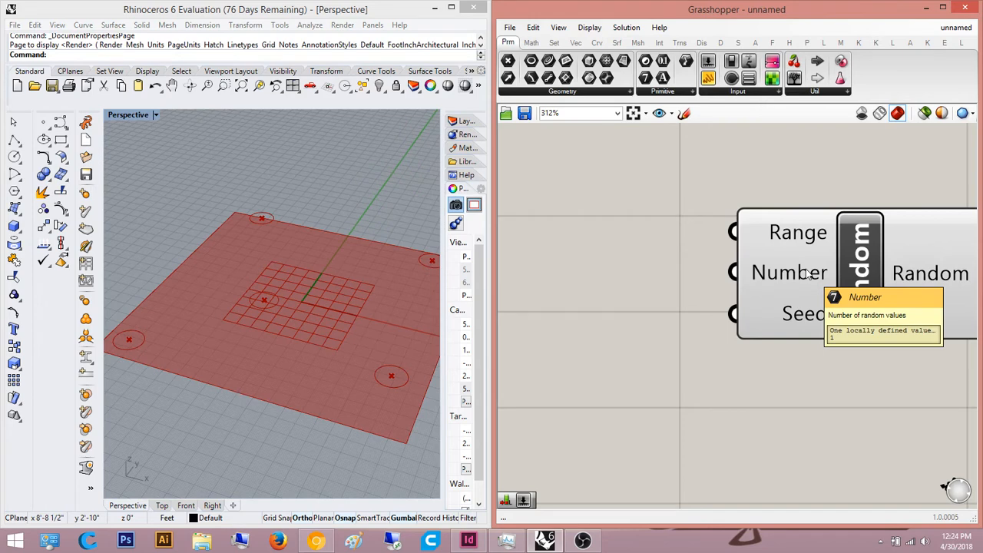
scroll(795, 316, "down", 4)
scroll(760, 348, "up", 4)
double_click(760, 346)
type("l")
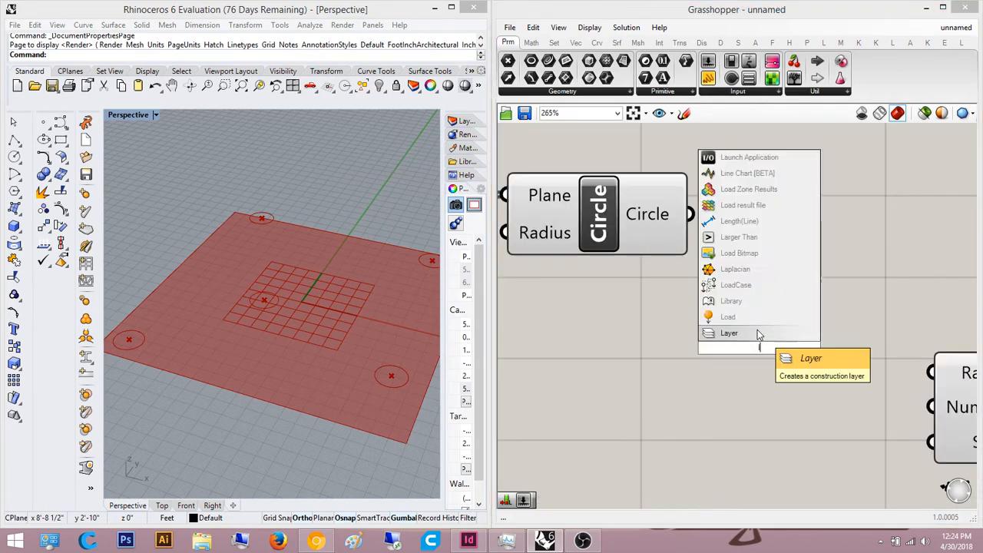
type("ist length")
key("Return")
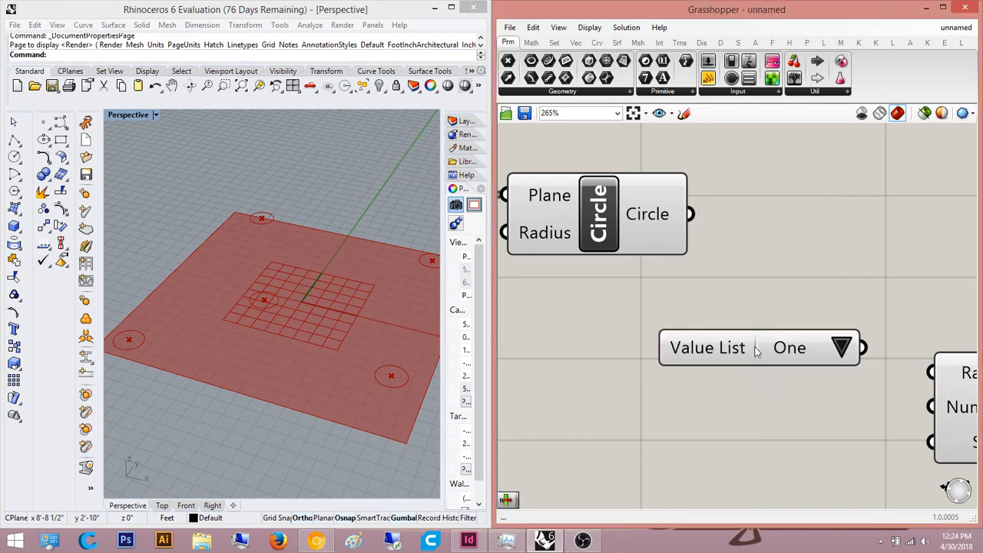
left_click(756, 351)
key("Delete")
Step: Add a List Length component below the Circle component and connect the Circle output to its List input
double_click(756, 351)
type("list")
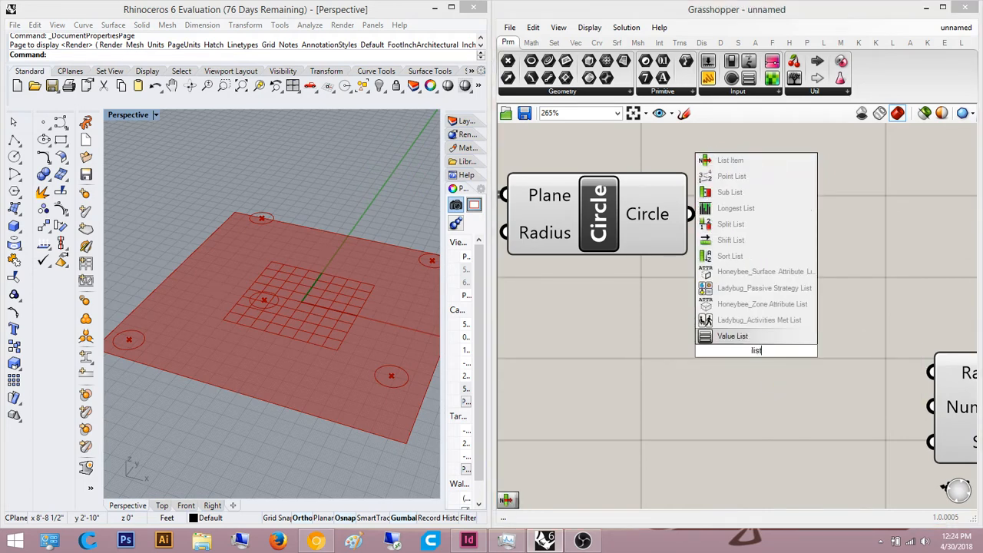
type(" length")
key("Return")
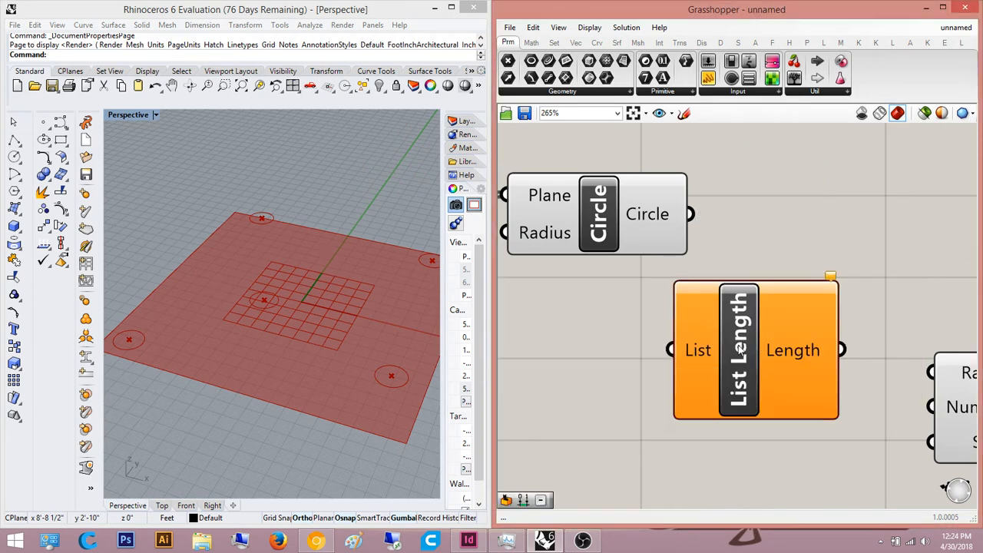
left_click_drag(704, 221, 702, 221)
right_click_drag(800, 342, 658, 369)
scroll(659, 369, "up", 3)
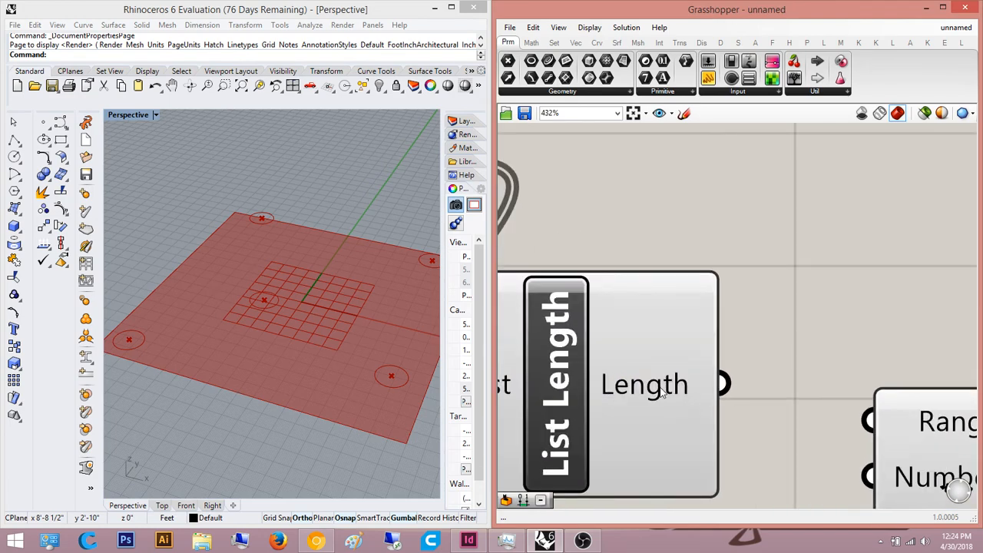
Step: Connect the List Length output to both the Range and Number inputs of the Random component
scroll(705, 280, "down", 7)
scroll(790, 319, "up", 3)
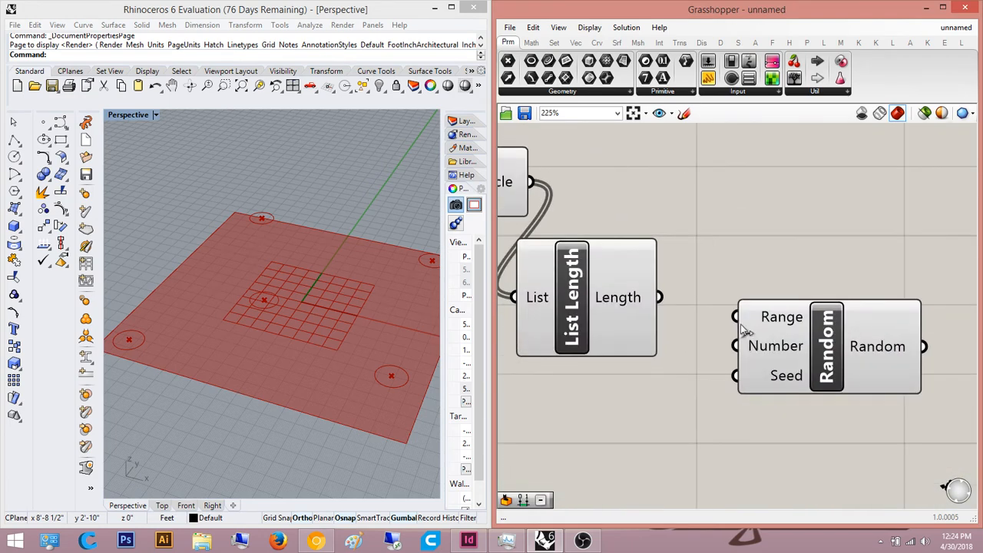
left_click(782, 350)
scroll(799, 338, "up", 3)
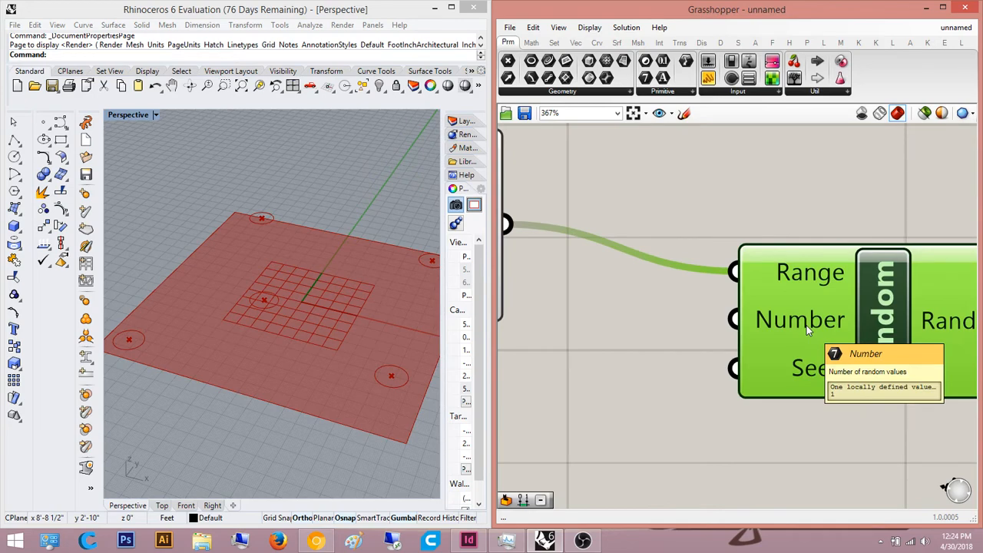
scroll(807, 321, "down", 3)
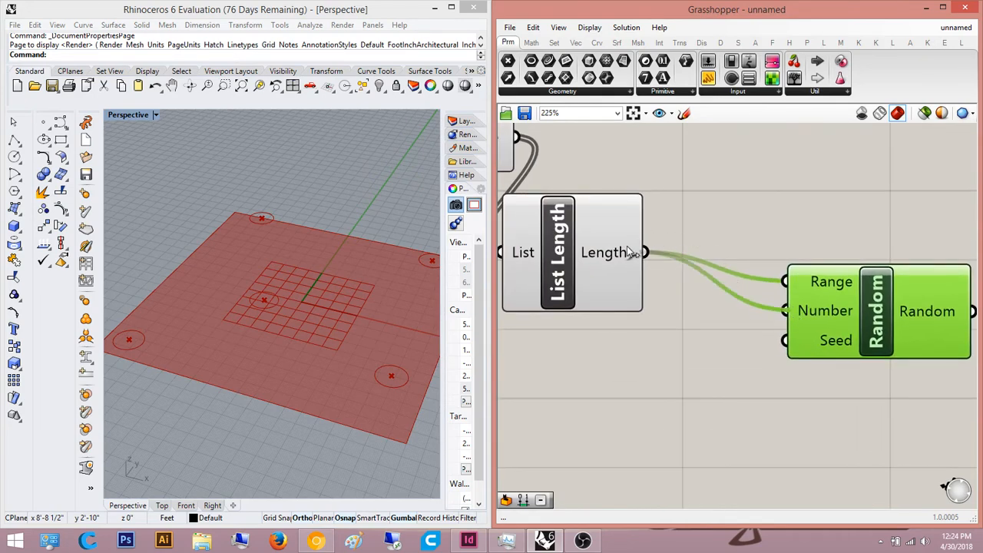
Step: Add a Construct Domain component below List Length and replace Random's Range connection with its Domain output
scroll(630, 254, "down", 3)
scroll(681, 350, "up", 3)
double_click(629, 369)
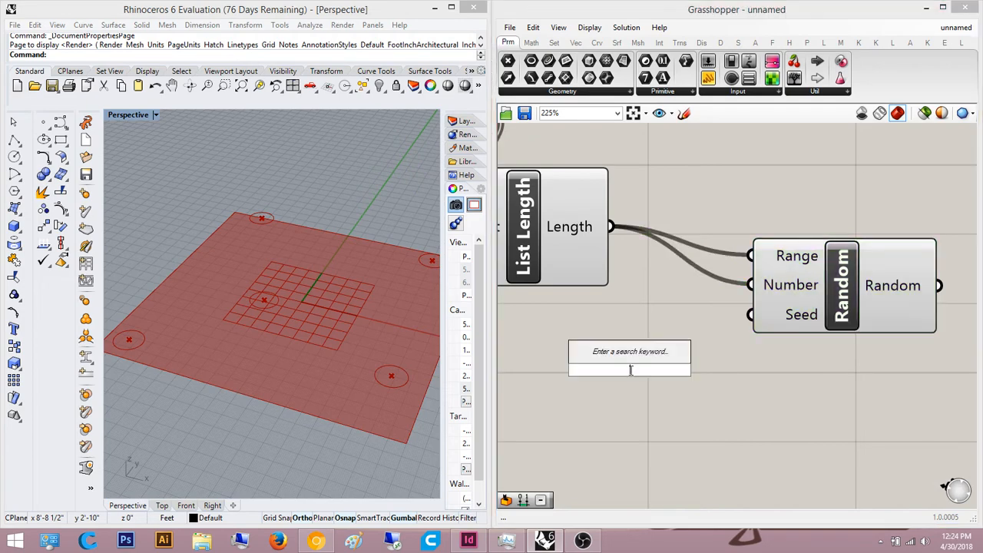
type("construct do")
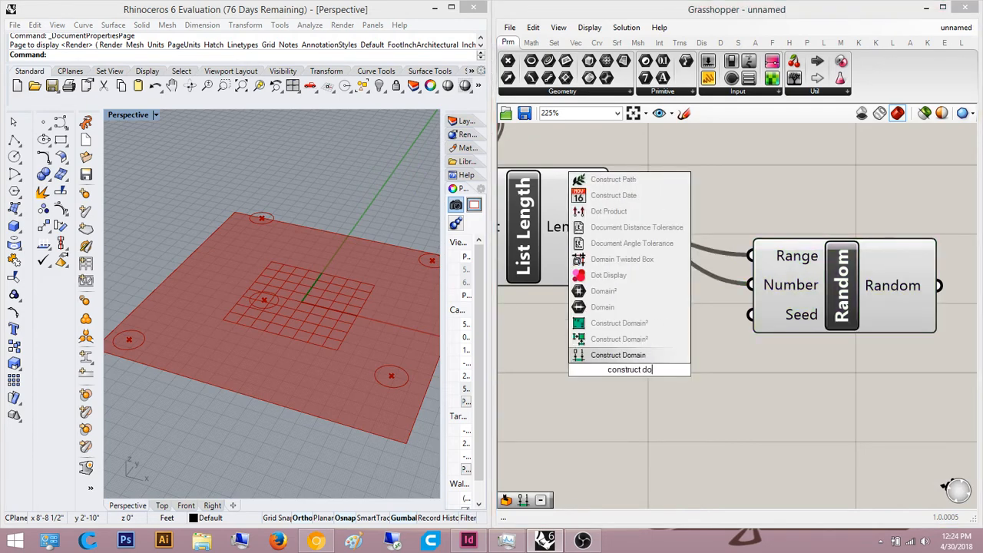
key("Return")
scroll(761, 278, "down", 4)
scroll(749, 328, "up", 2)
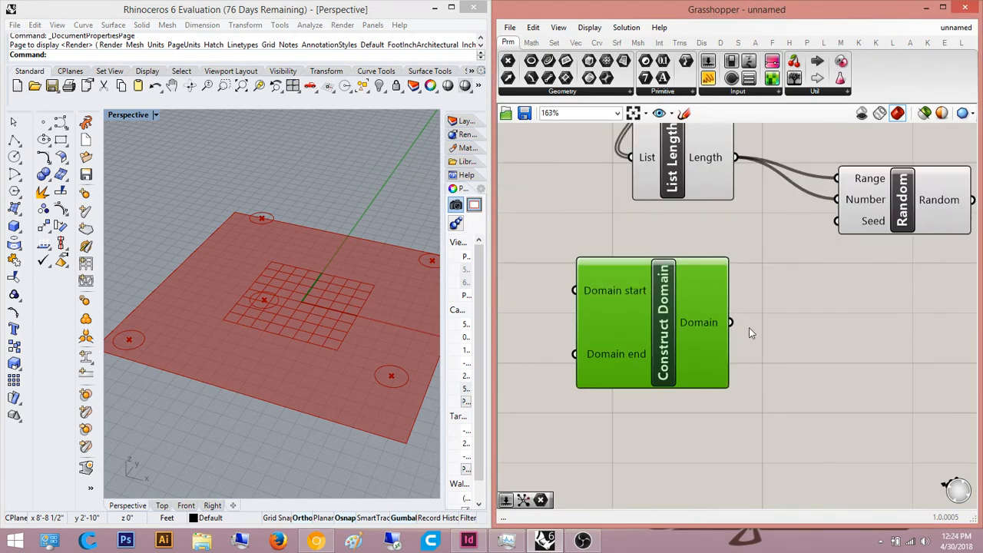
left_click_drag(827, 183, 829, 182)
left_click(882, 351)
Step: Add a number slider set to 5 beside Construct Domain and connect it to the Domain end input
right_click_drag(811, 376, 964, 315)
double_click(659, 331)
key("Return")
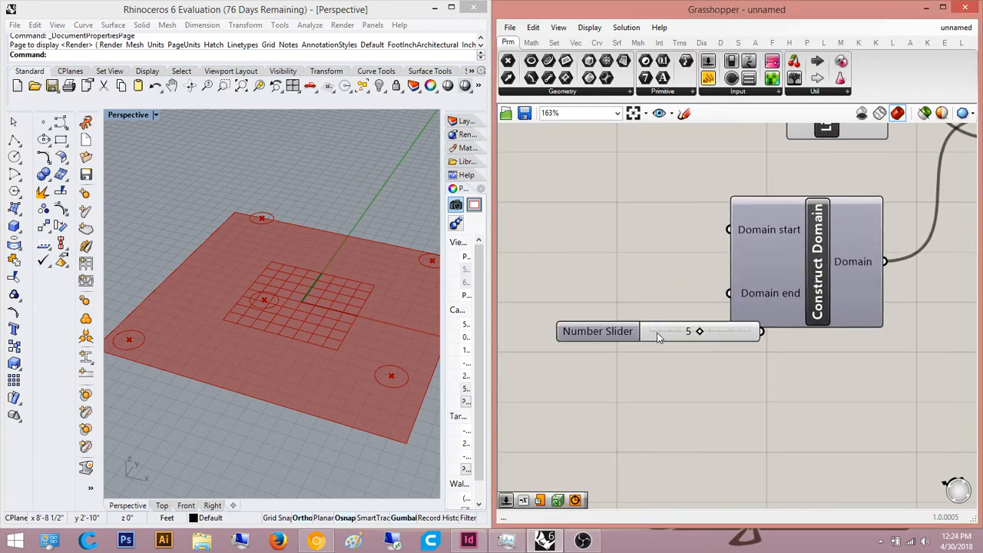
scroll(660, 326, "up", 3)
left_click_drag(594, 339, 532, 296)
scroll(786, 315, "down", 2)
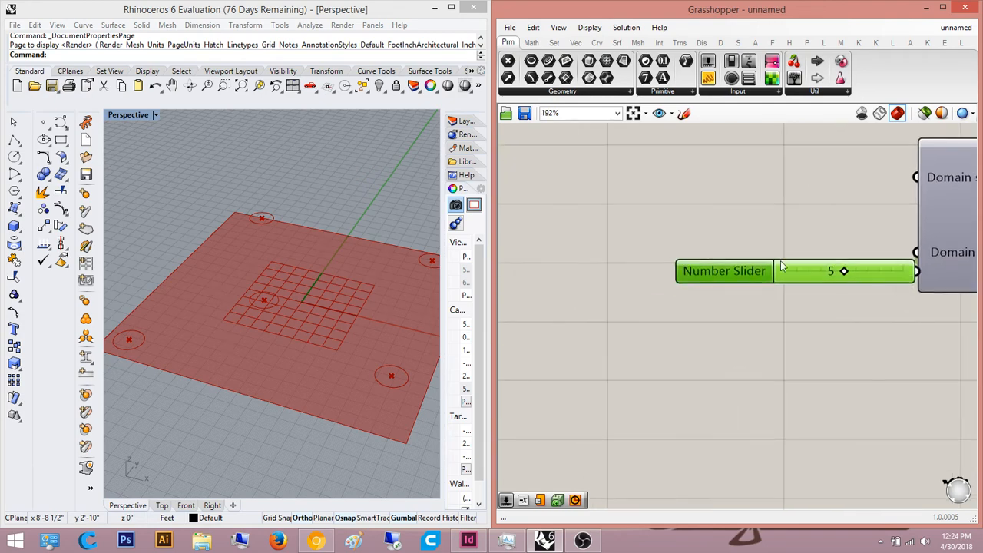
scroll(763, 187, "down", 1)
scroll(663, 334, "down", 2)
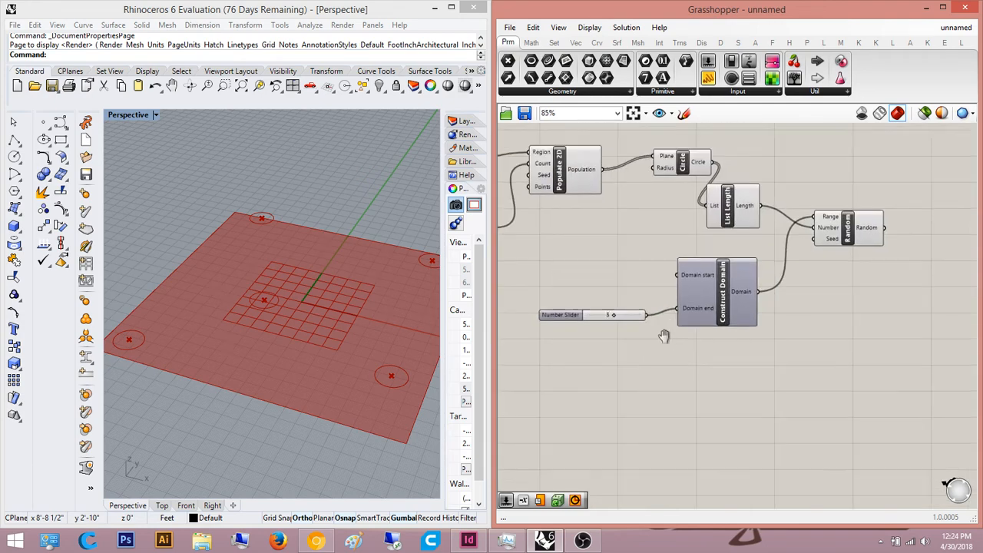
Step: Add a second number slider set to 1 and connect it to the Domain start input of Construct Domain
scroll(661, 334, "up", 3)
right_click_drag(717, 283, 693, 290)
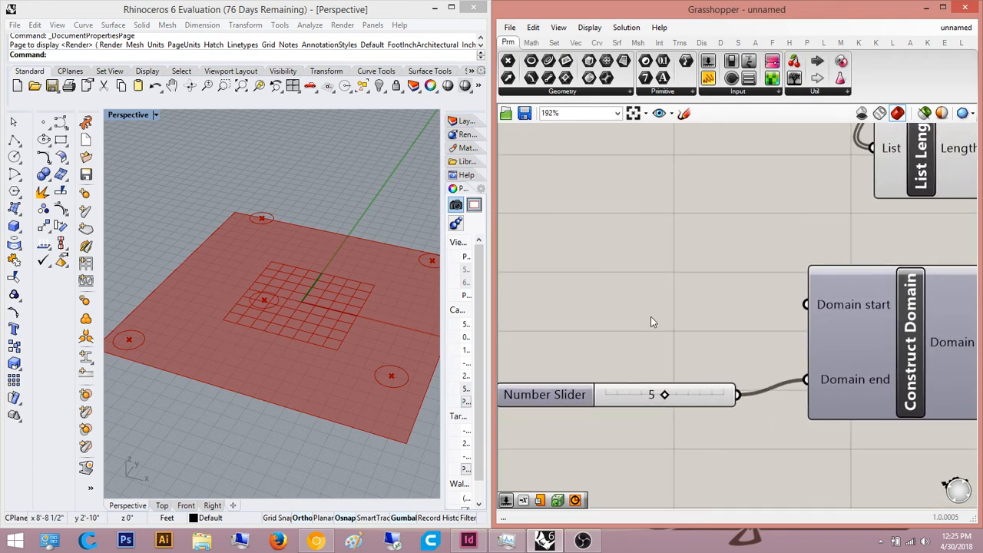
double_click(650, 317)
type("1")
key("Return")
scroll(761, 309, "up", 2)
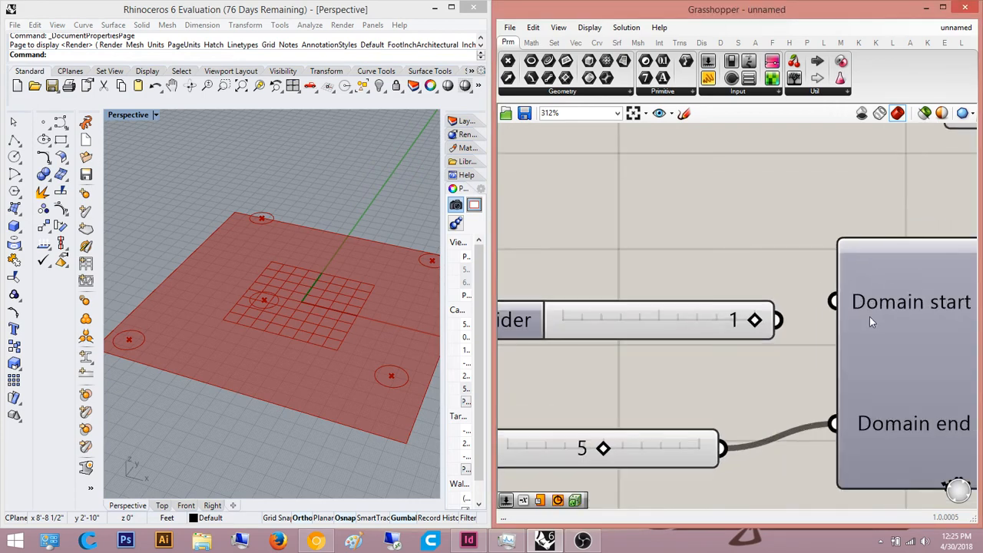
scroll(771, 323, "down", 6)
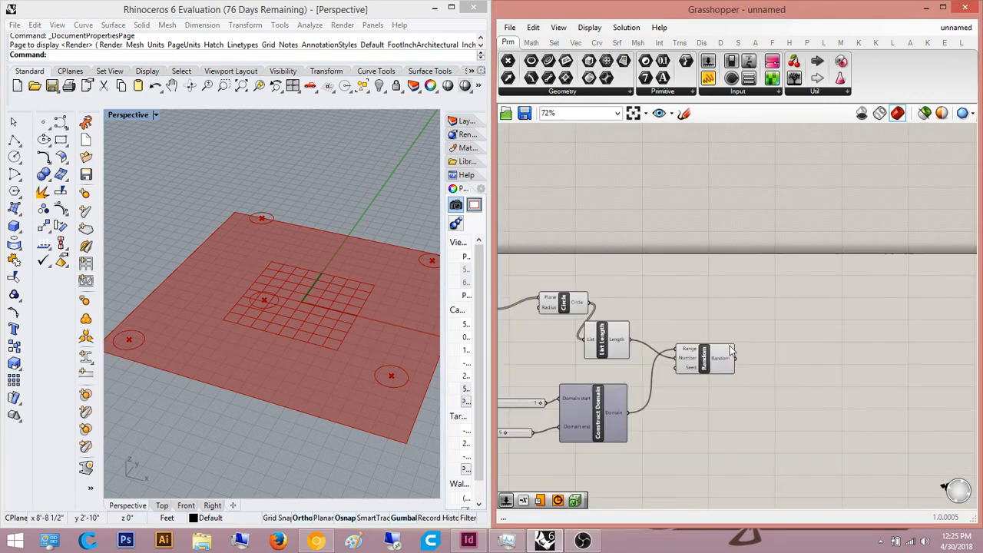
Step: Add a Move component and place it higher than the Random component, past its output side
right_click_drag(619, 342, 678, 327)
scroll(830, 318, "up", 3)
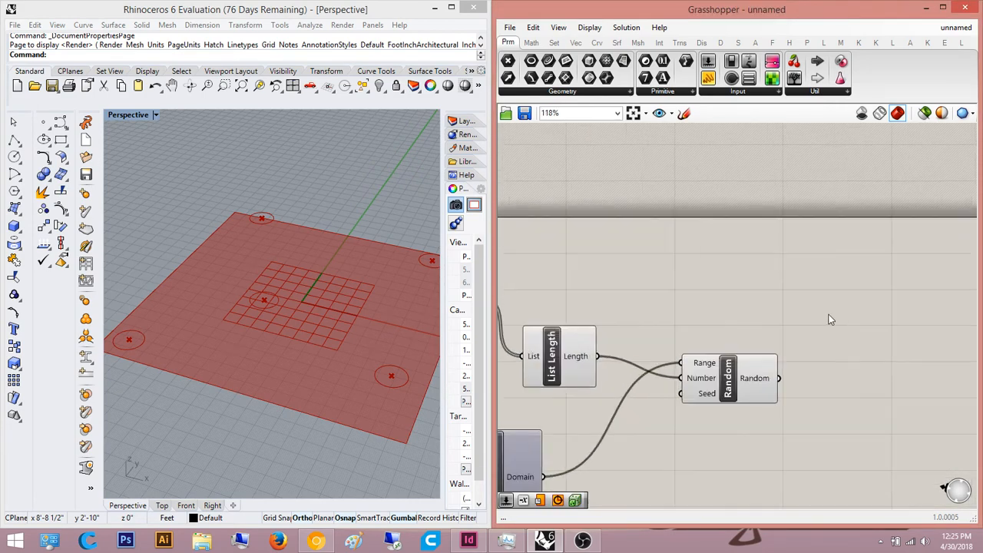
double_click(839, 310)
type("move")
key("Return")
left_click_drag(809, 314, 892, 268)
left_click(876, 238)
right_click_drag(861, 254, 794, 248)
Step: Add a Unit Z component between Random and Move and connect its Unit vector output to Move's Motion input
double_click(786, 313)
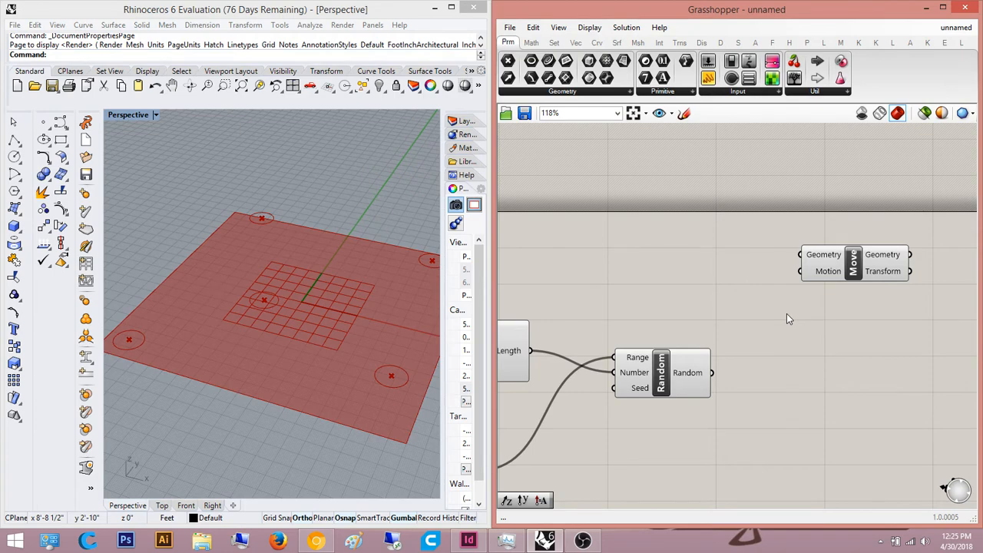
type("z")
left_click(797, 298)
right_click_drag(861, 244, 768, 258)
scroll(767, 259, "down", 1)
scroll(767, 259, "up", 1)
left_click_drag(771, 266, 900, 271)
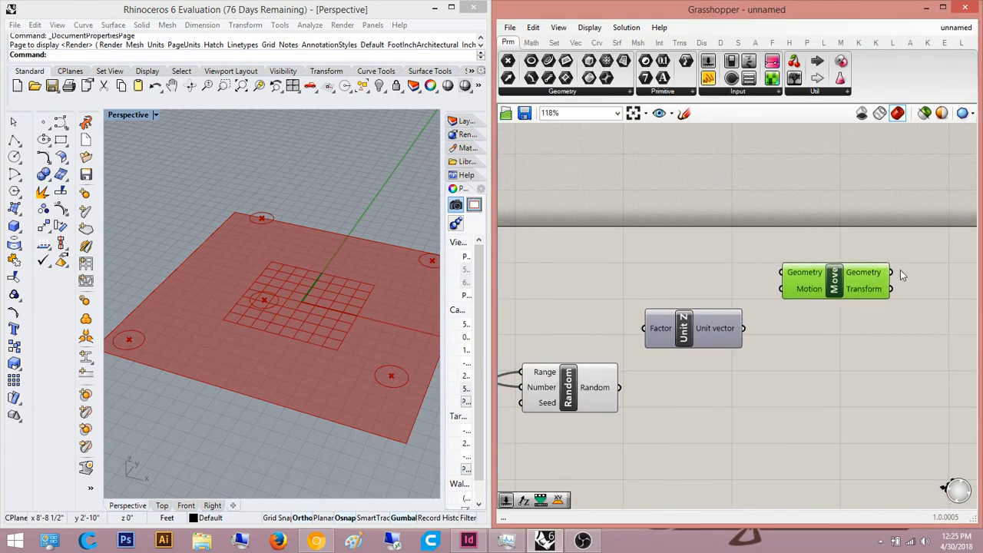
left_click_drag(769, 316, 745, 329)
scroll(749, 331, "down", 2)
scroll(788, 336, "up", 2)
Step: Reposition the Unit Z and Move components farther from Random to free space between them
right_click_drag(722, 344, 823, 319)
left_click_drag(804, 322, 844, 355)
right_click_drag(787, 318, 915, 288)
scroll(850, 315, "up", 2)
right_click_drag(849, 315, 627, 321)
scroll(627, 321, "down", 4)
left_click_drag(831, 383, 659, 206)
left_click_drag(804, 268, 928, 264)
Step: Add a Series component and place it between the Random and Unit Z components
double_click(778, 250)
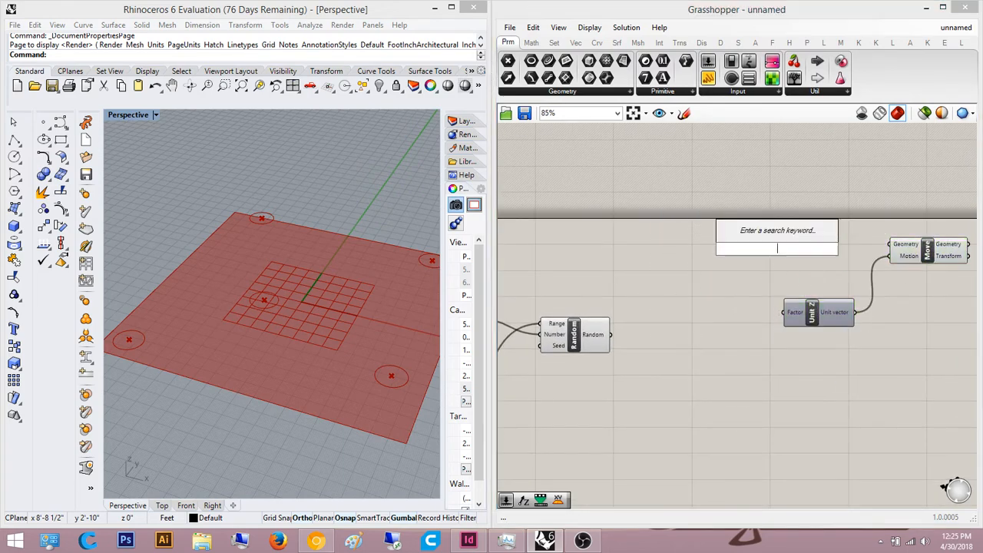
type("series")
key("Return")
scroll(756, 338, "up", 2)
right_click_drag(757, 338, 869, 335)
left_click_drag(881, 224, 807, 279)
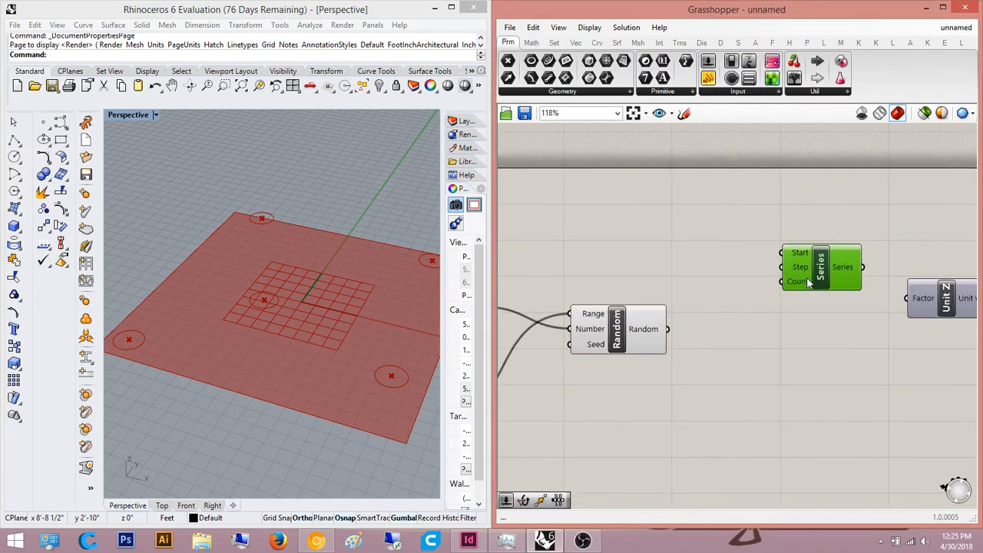
right_click_drag(877, 235, 815, 246)
scroll(851, 276, "down", 3)
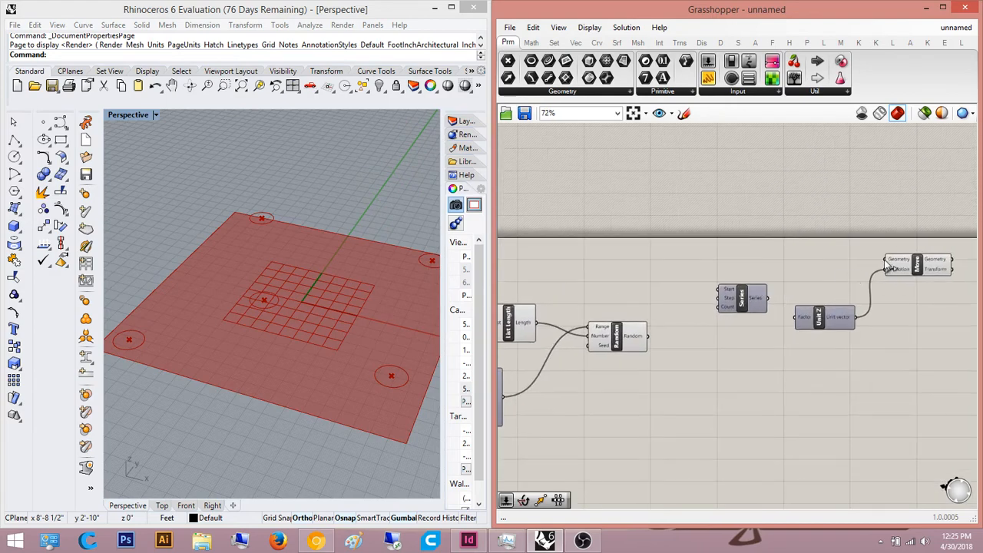
Step: Connect the Circle output to Move's Geometry input and the Series output to Unit Z's Factor input
left_click_drag(888, 261, 733, 306)
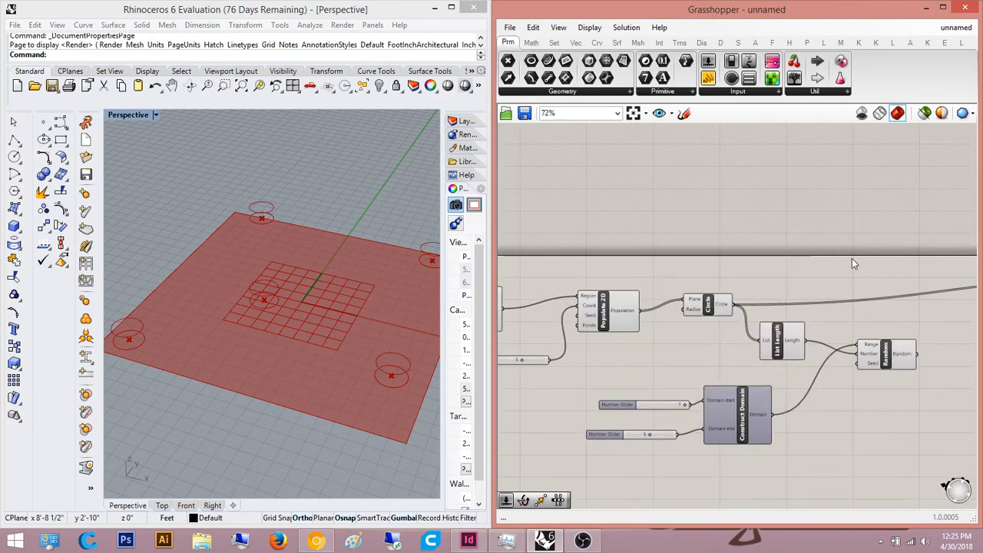
right_click_drag(957, 293, 849, 284)
scroll(849, 283, "up", 2)
right_click_drag(951, 311, 823, 290)
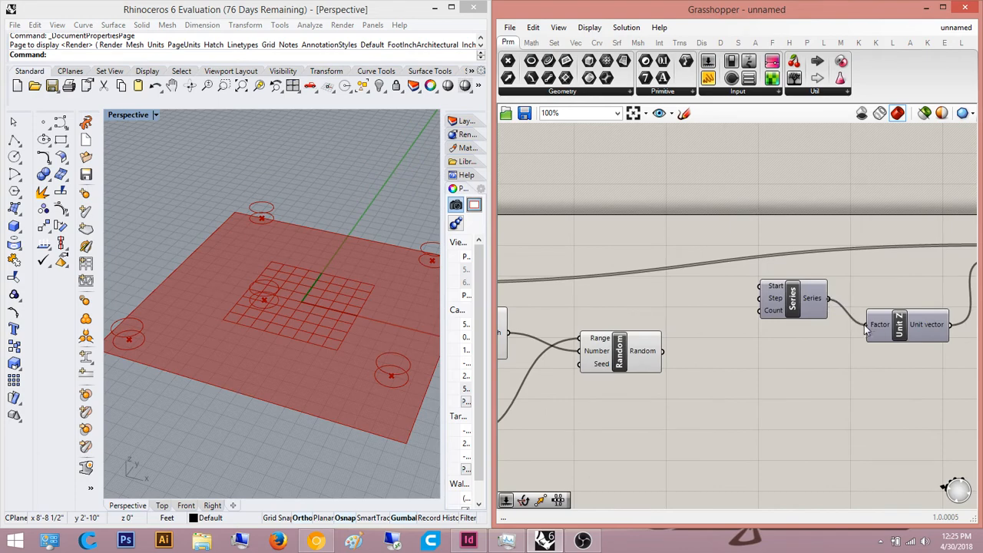
right_click_drag(867, 328, 731, 287)
Step: Select the Move component and inspect its moved circles from several angles in Rhino's Perspective viewport
right_click_drag(290, 246, 285, 197)
right_click_drag(775, 281, 746, 295)
left_click(893, 242)
right_click_drag(335, 266, 406, 247)
right_click_drag(316, 190, 258, 123)
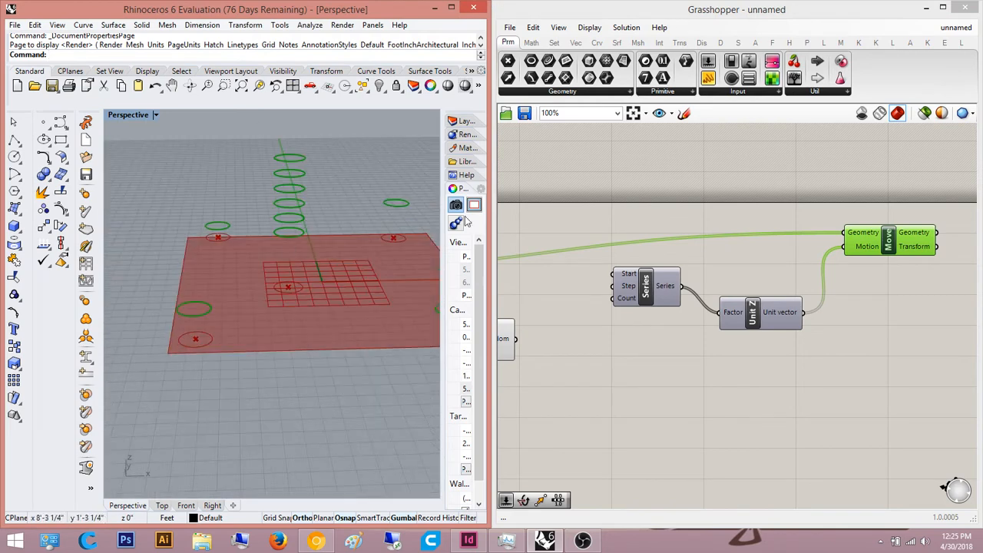
right_click_drag(415, 223, 271, 179)
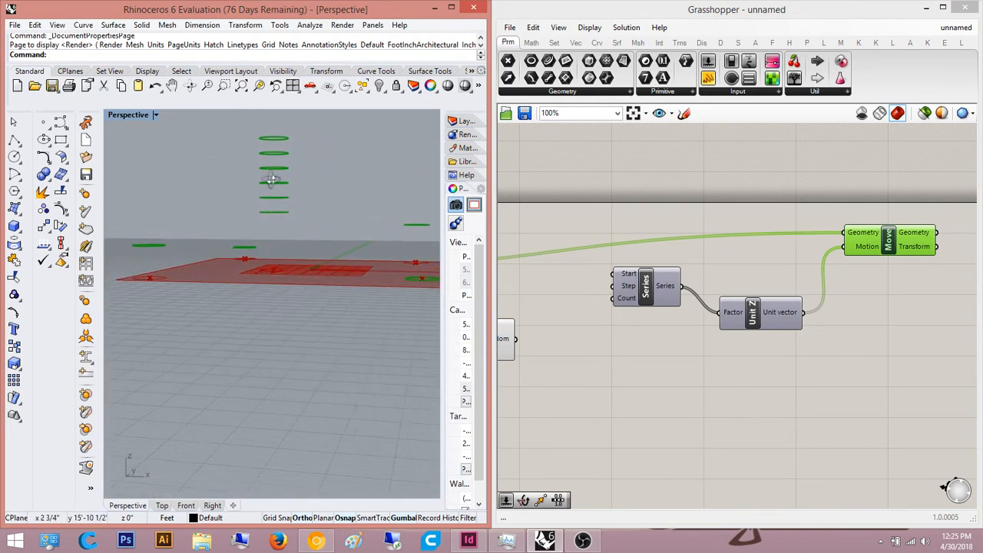
Step: Examine the wiring between the Circle, Random and Move components and compare it with the circles in the viewport
left_click(817, 352)
scroll(729, 384, "down", 3)
right_click_drag(800, 359, 891, 354)
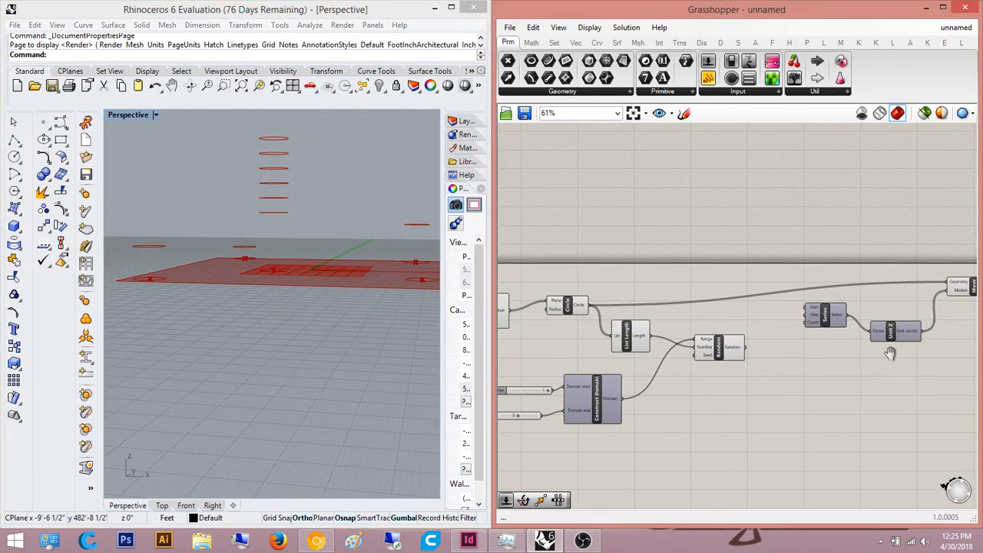
left_click_drag(770, 403, 612, 324)
left_click(743, 385)
right_click_drag(737, 386, 601, 412)
scroll(601, 412, "down", 4)
scroll(727, 364, "up", 4)
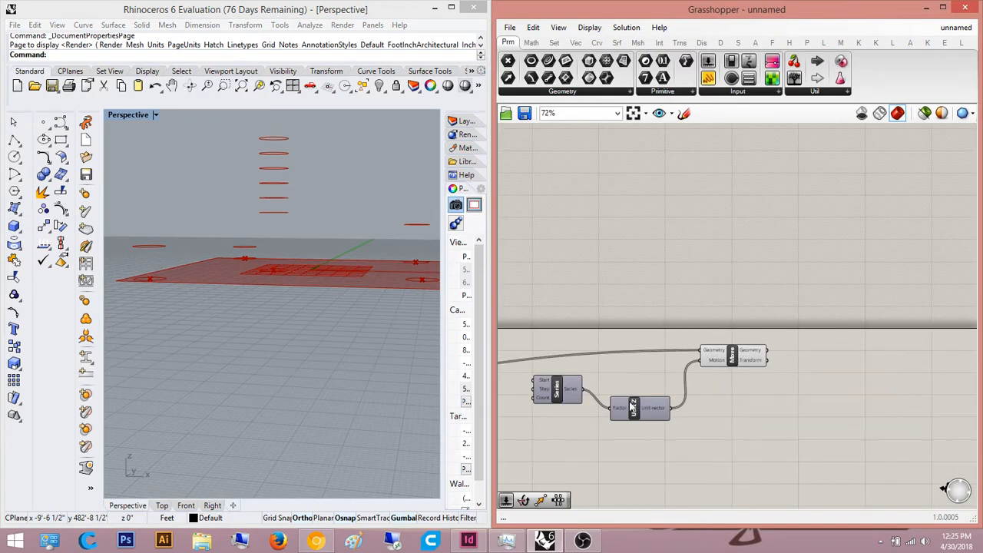
right_click_drag(291, 263, 302, 288)
scroll(250, 293, "up", 6)
scroll(249, 293, "down", 6)
scroll(722, 357, "up", 4)
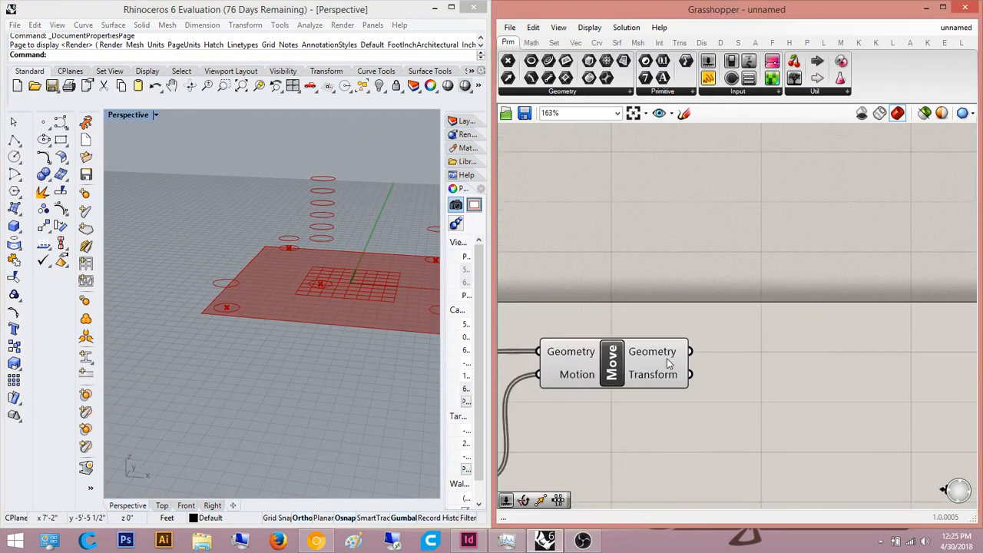
Step: Add a Panel above the Circle component and connect the Circle output to it
scroll(687, 338, "down", 5)
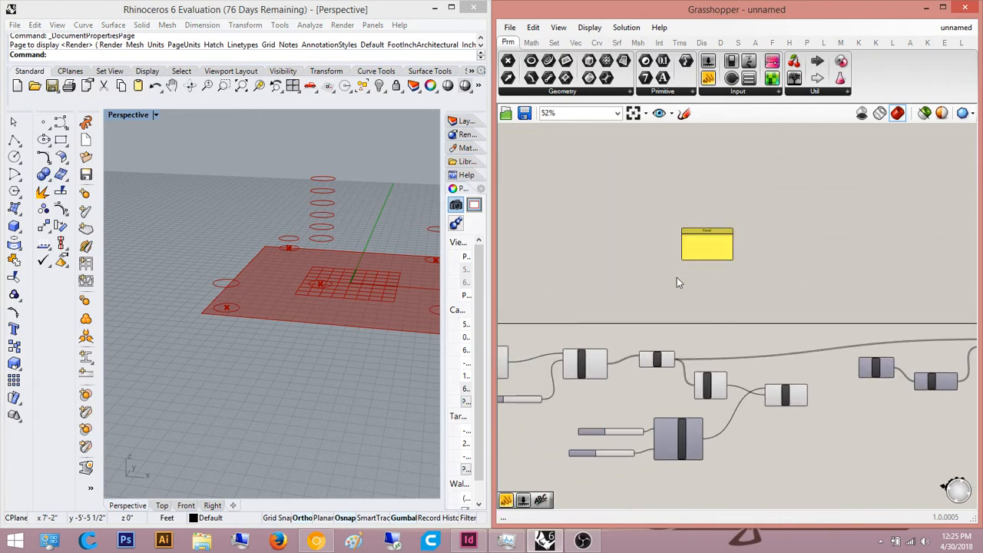
scroll(677, 283, "up", 4)
left_click_drag(635, 393, 637, 436)
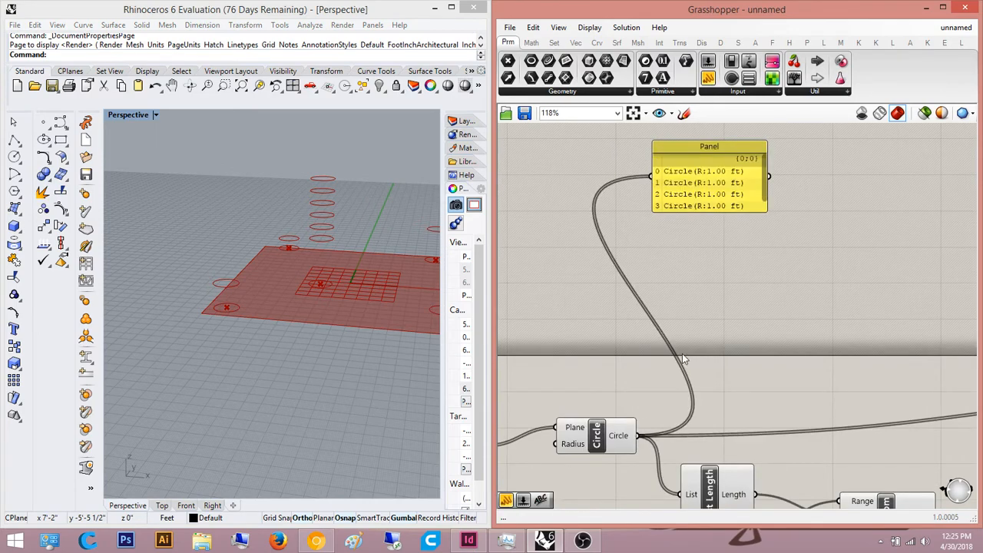
Step: Enlarge the Panel attached to the Circle output so that its full list shows
right_click_drag(750, 216, 709, 255)
left_click_drag(711, 253, 708, 359)
scroll(720, 207, "down", 3)
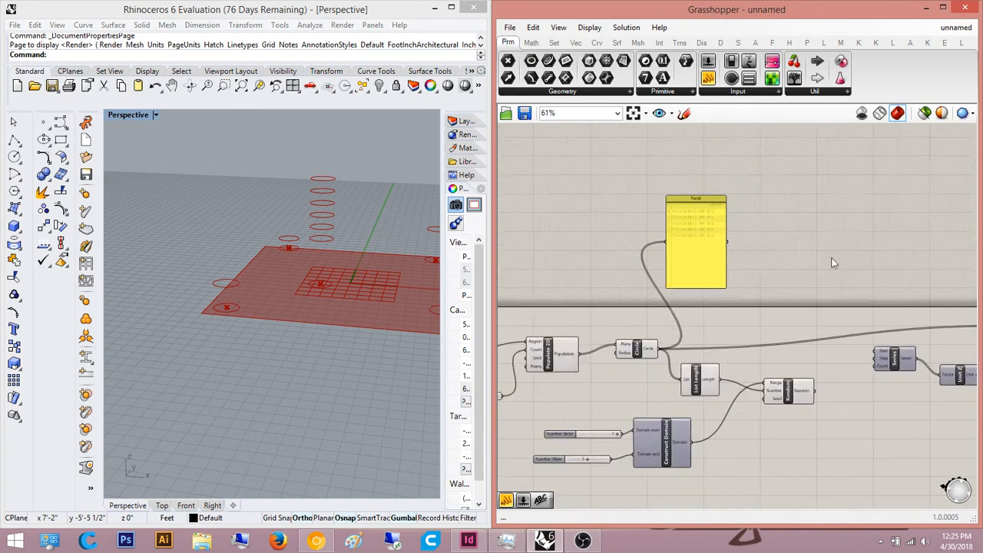
Step: Add a second Panel near the Move component, connect Move's Geometry output to it and make it taller
right_click_drag(833, 262, 539, 311)
scroll(824, 315, "up", 4)
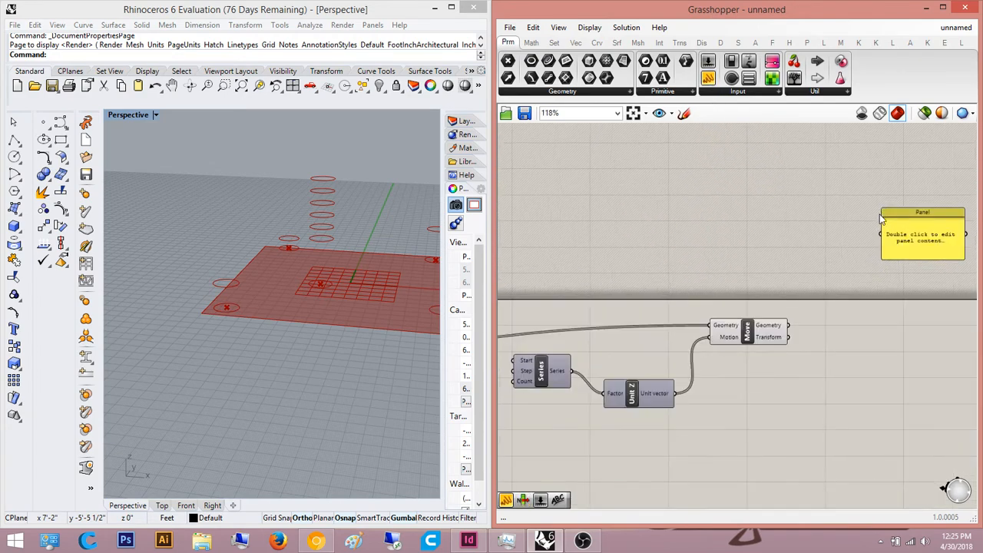
left_click_drag(855, 276, 732, 395)
right_click_drag(749, 399, 620, 334)
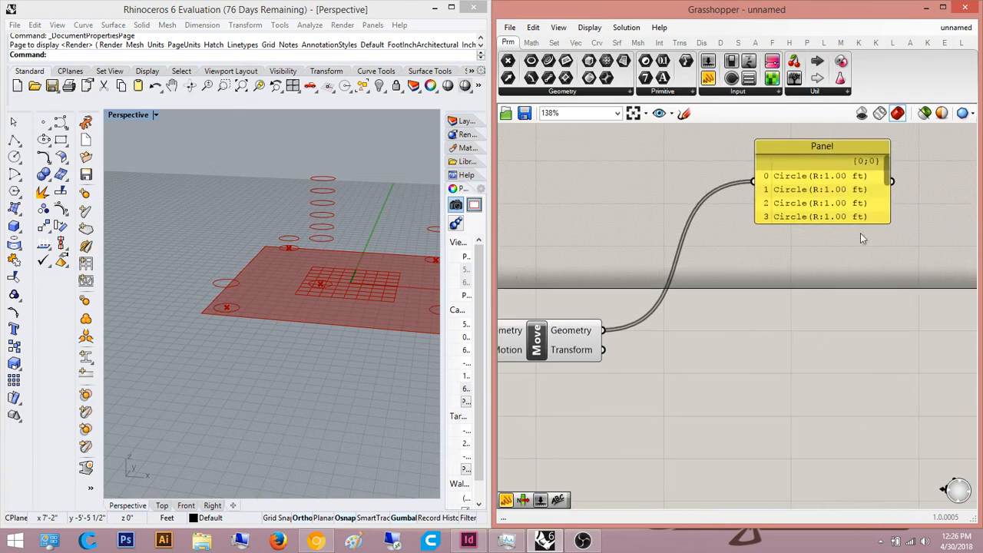
left_click_drag(859, 224, 860, 474)
Step: Reposition the Series component slightly lower than the Unit Z component
right_click_drag(635, 396, 964, 379)
right_click_drag(767, 402, 897, 387)
left_click_drag(679, 378, 670, 452)
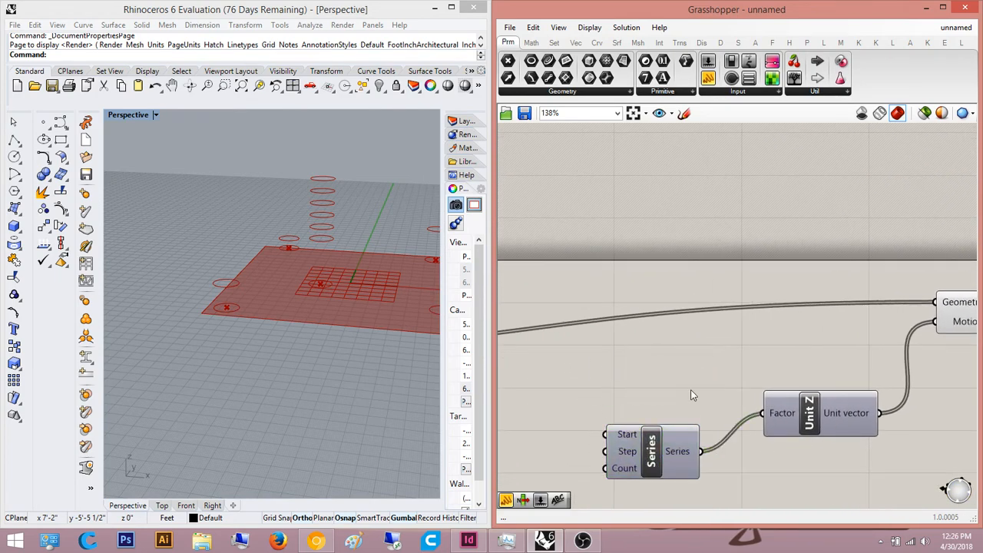
right_click_drag(499, 416, 469, 403)
right_click_drag(655, 441, 693, 392)
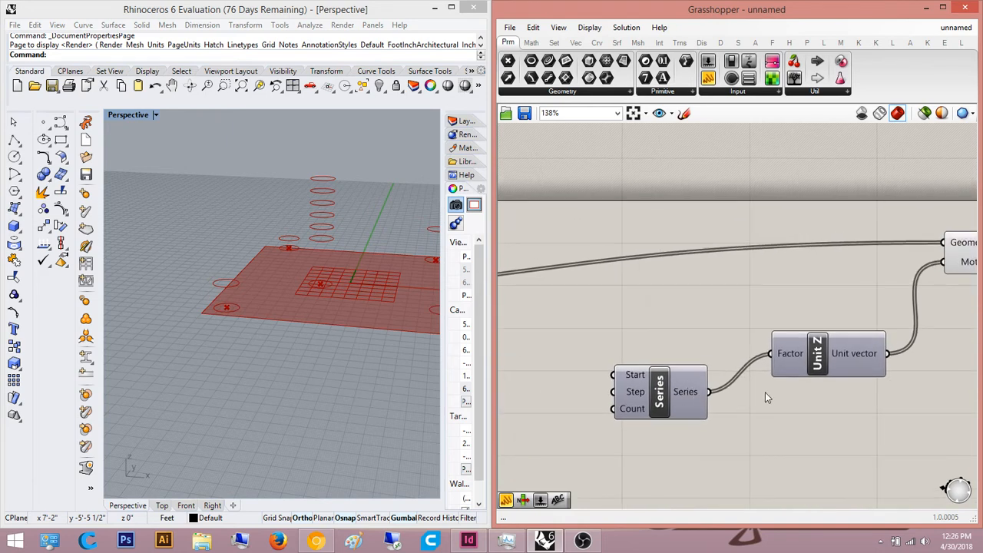
Step: Examine the single stack of moved circles in the Perspective viewport against the Series and Circle components
right_click_drag(765, 391, 718, 401)
right_click_drag(357, 212, 275, 254)
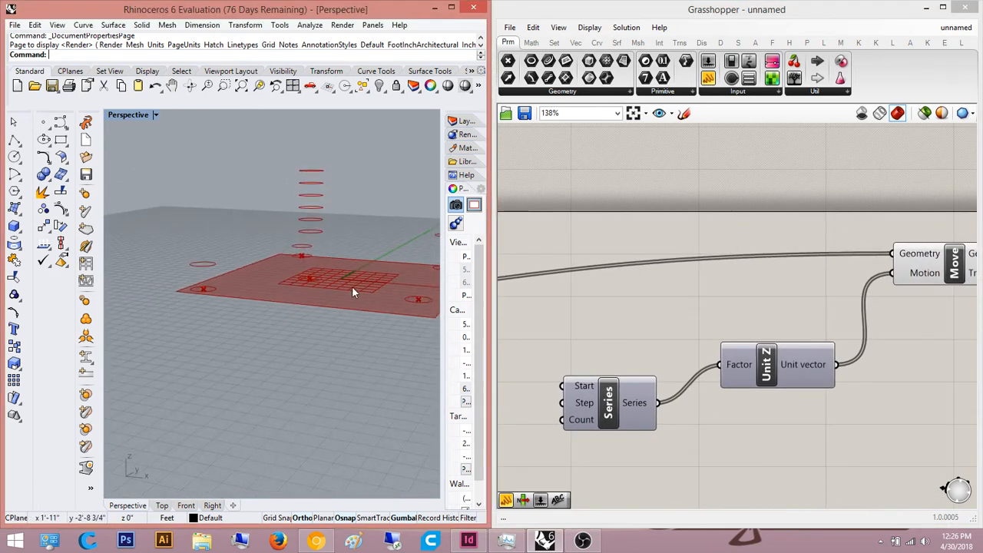
right_click_drag(351, 288, 326, 298)
right_click_drag(896, 330, 825, 329)
scroll(704, 387, "up", 5)
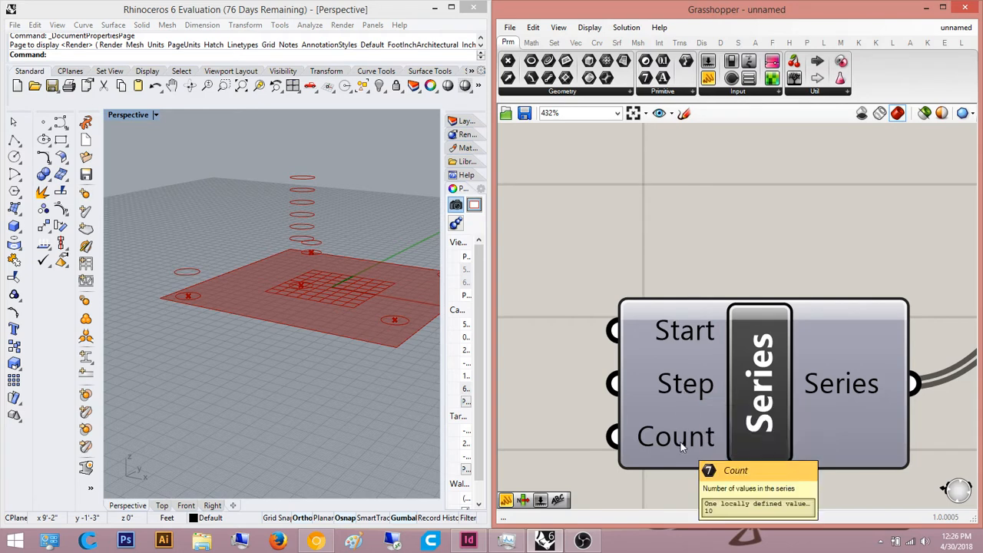
right_click_drag(322, 251, 301, 226)
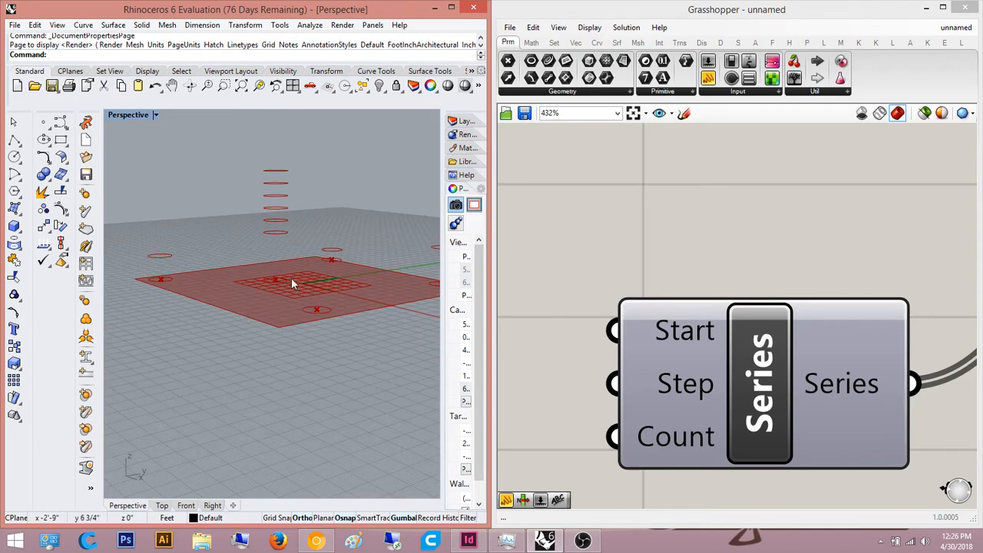
scroll(699, 315, "down", 6)
scroll(609, 340, "up", 5)
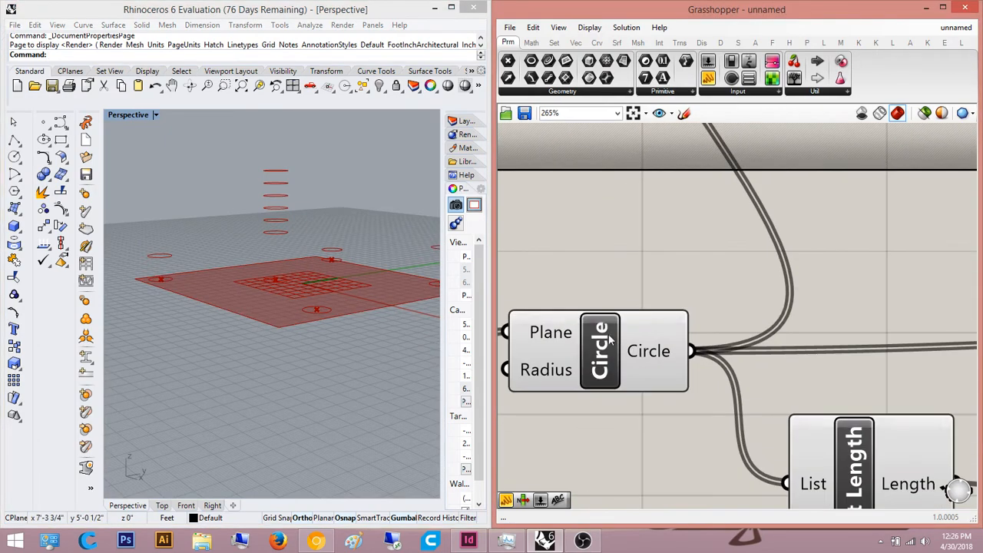
Step: Add a Graft Tree component above List Length and connect the Circle output to its Tree input
scroll(614, 353, "down", 5)
double_click(791, 299)
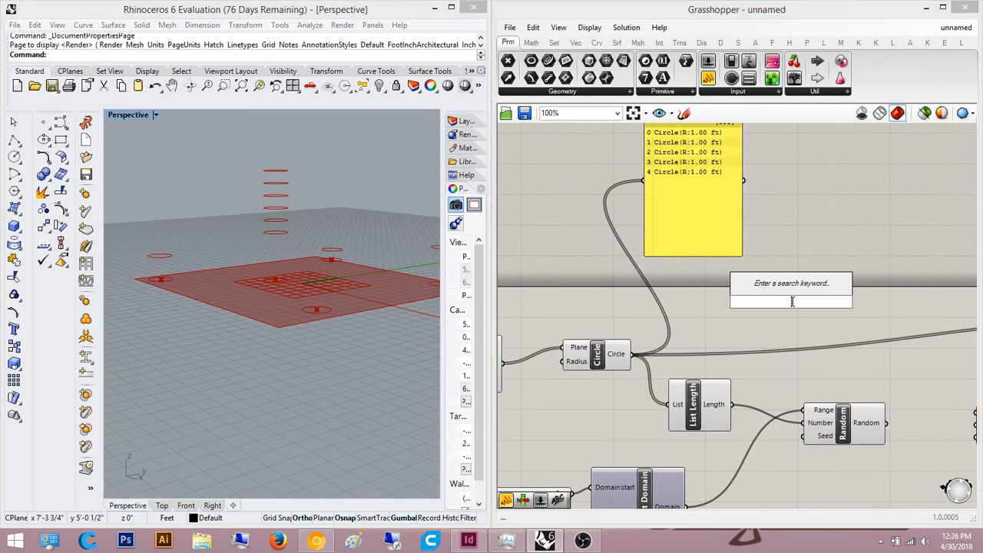
type("gra")
key("Return")
scroll(725, 334, "up", 4)
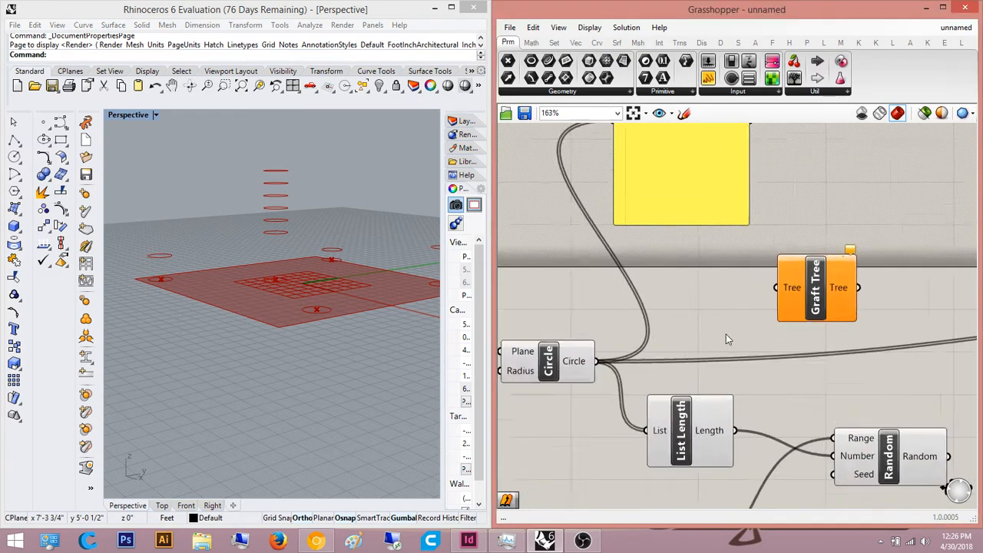
left_click_drag(513, 390, 516, 384)
Step: Connect Graft Tree's output to Move's Geometry input in place of the Circle output
scroll(691, 322, "down", 4)
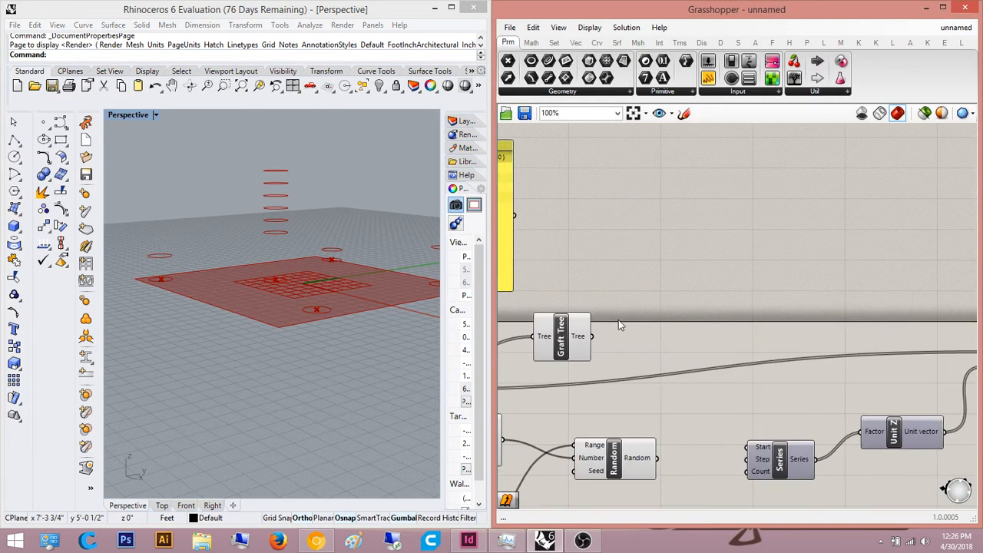
scroll(700, 362, "down", 4)
left_click_drag(591, 337, 740, 382)
scroll(849, 346, "up", 4)
right_click_drag(192, 254, 291, 275)
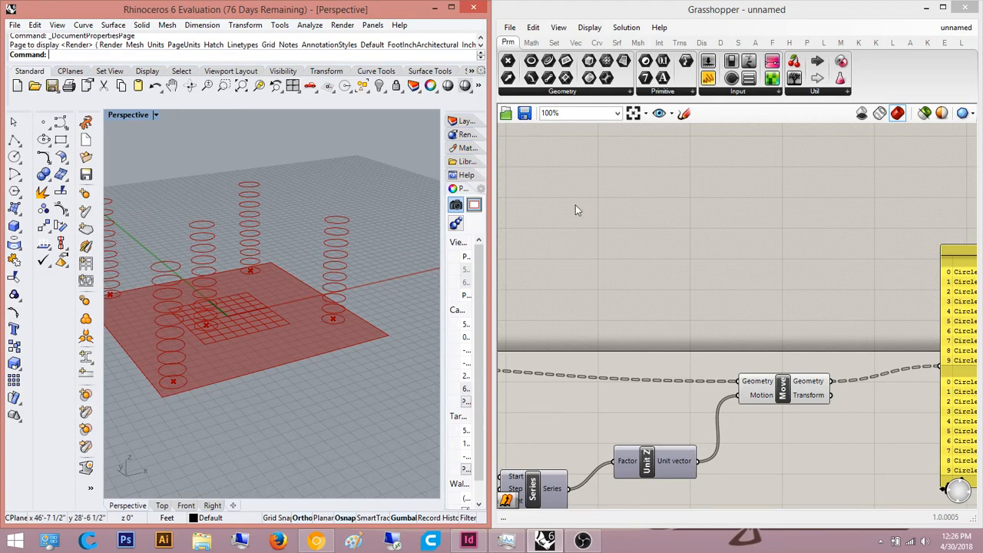
Step: Examine the branched circle lists in the Panel attached to the Move component
right_click_drag(716, 308, 564, 239)
scroll(695, 286, "up", 3)
right_click_drag(695, 286, 679, 286)
scroll(682, 312, "down", 3)
right_click_drag(683, 312, 576, 342)
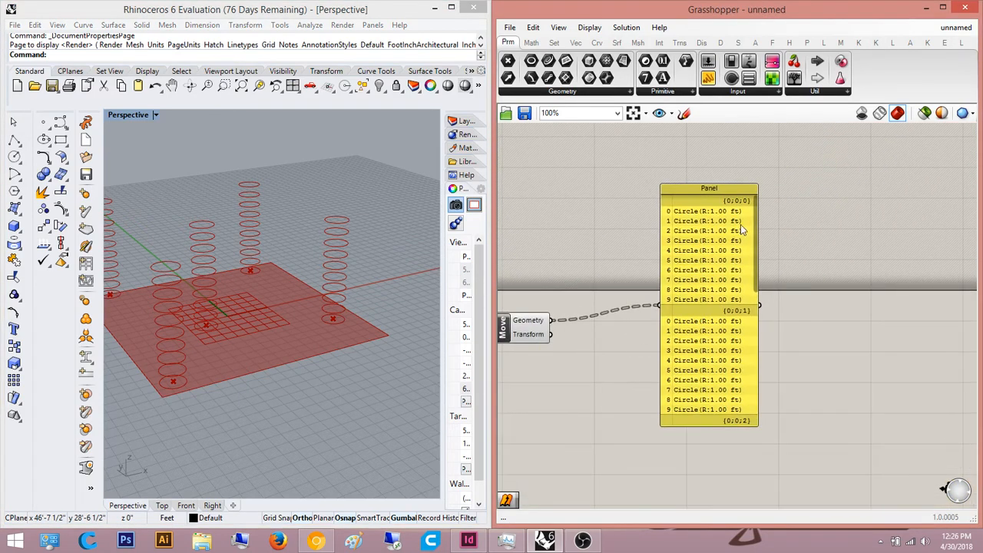
left_click_drag(756, 230, 752, 267)
Step: Feed the Circle Panel from Graft Tree's output instead and move it between Graft Tree and Move
right_click_drag(626, 288, 736, 290)
scroll(736, 289, "down", 2)
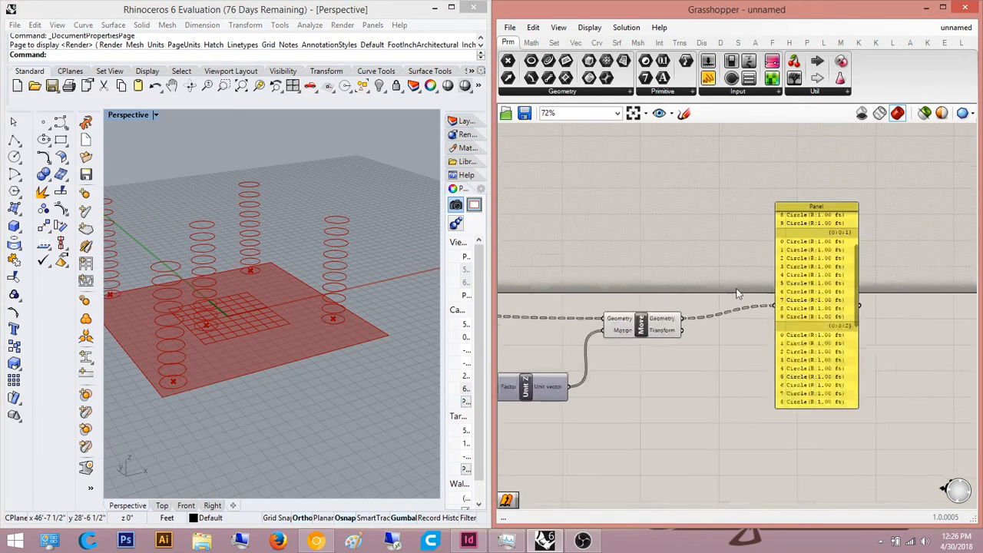
scroll(738, 293, "down", 4)
right_click_drag(526, 312, 654, 320)
scroll(731, 308, "up", 6)
mouse_move(579, 247)
left_mouse_down()
mouse_move(705, 309)
mouse_move(572, 250)
left_mouse_up()
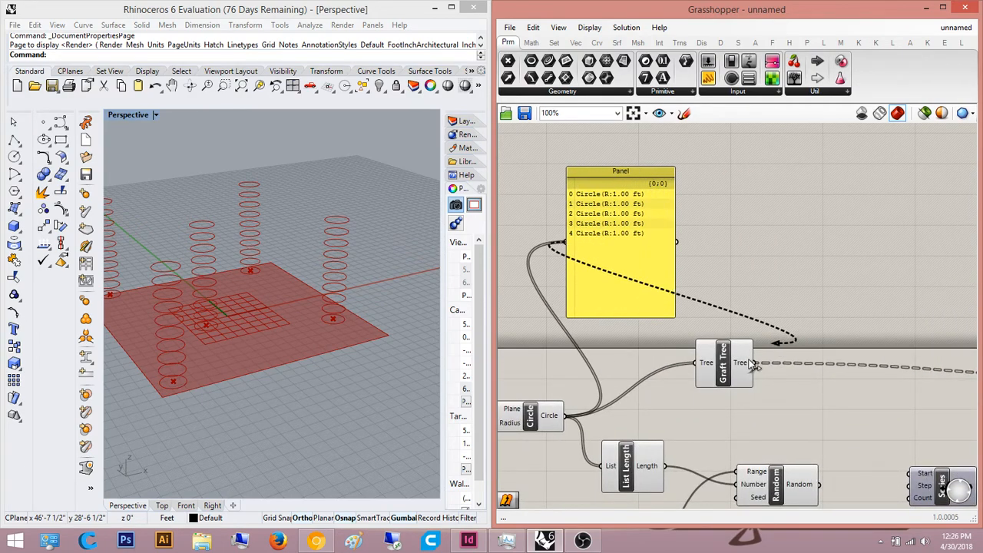
left_click_drag(755, 365, 756, 363)
right_click_drag(728, 335, 590, 330)
left_click_drag(525, 248, 899, 228)
Step: Examine the grafted branches in the Panel and relate them to Move's circles in the viewport
scroll(899, 228, "up", 5)
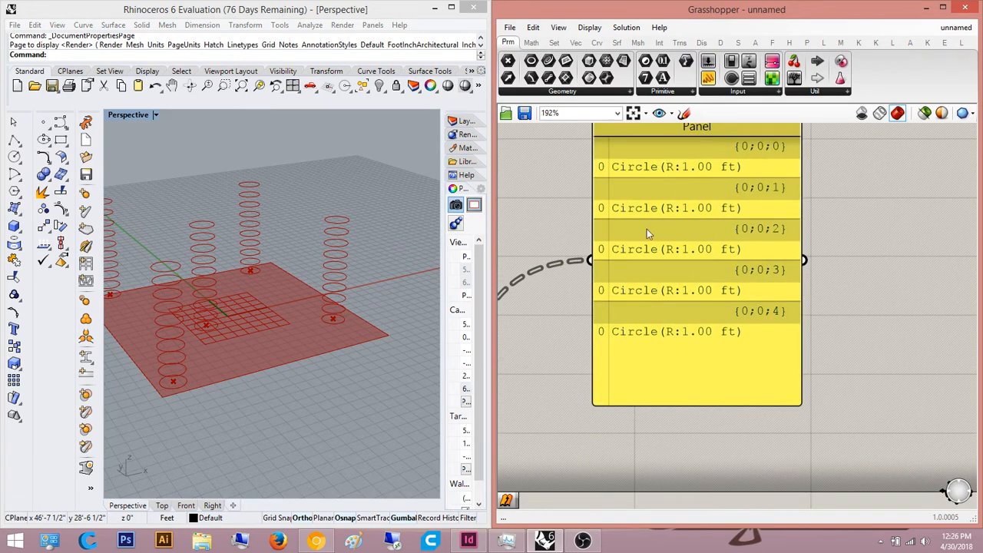
right_click_drag(746, 311, 682, 294)
scroll(682, 294, "down", 6)
right_click_drag(861, 343, 801, 346)
scroll(787, 383, "up", 1)
right_click_drag(785, 399, 824, 401)
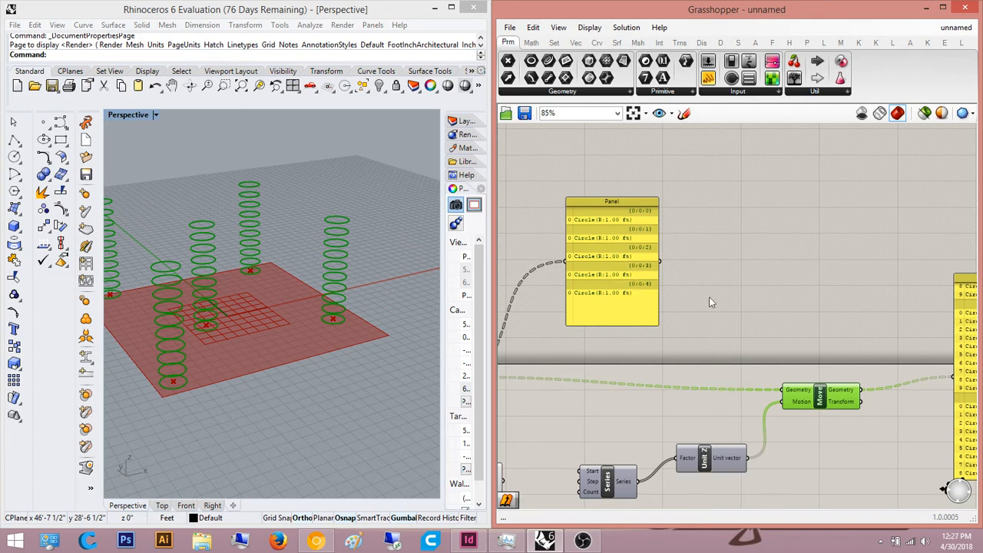
Step: Examine the Random, Series and Unit Z components that drive the vertical movement of the circles
right_click_drag(709, 302, 835, 266)
scroll(727, 356, "up", 7)
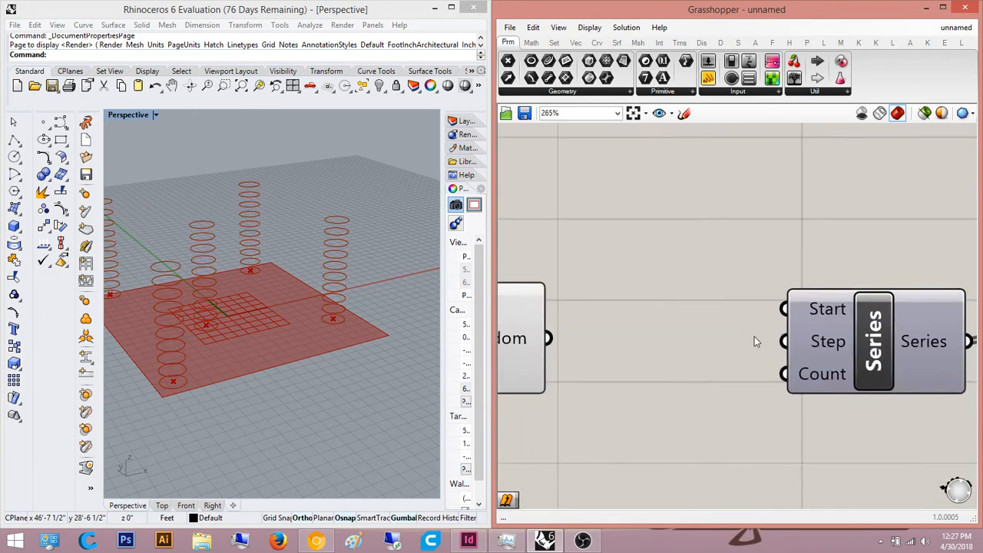
right_click_drag(777, 345, 833, 331)
mouse_move(572, 328)
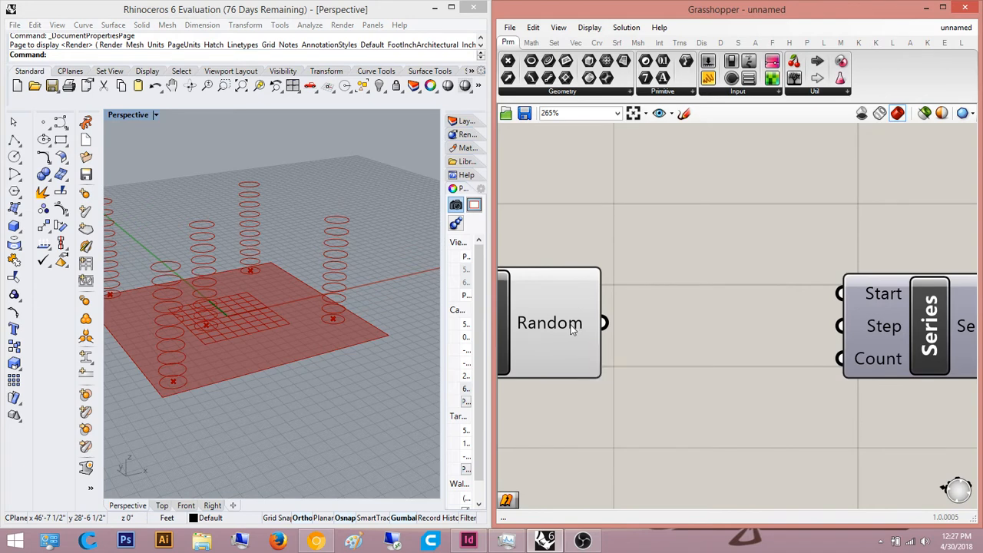
scroll(635, 329, "up", 3)
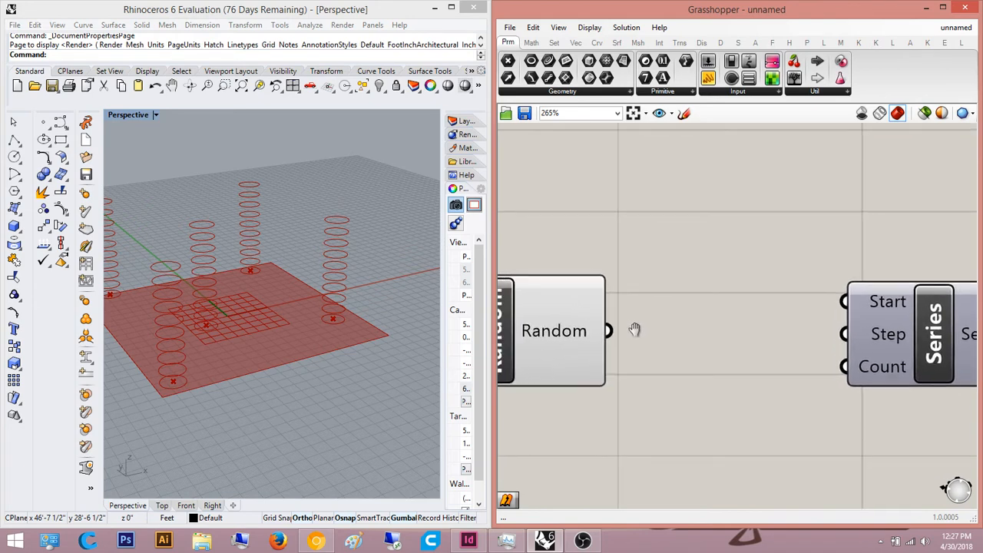
scroll(652, 333, "down", 3)
right_click_drag(886, 344, 683, 328)
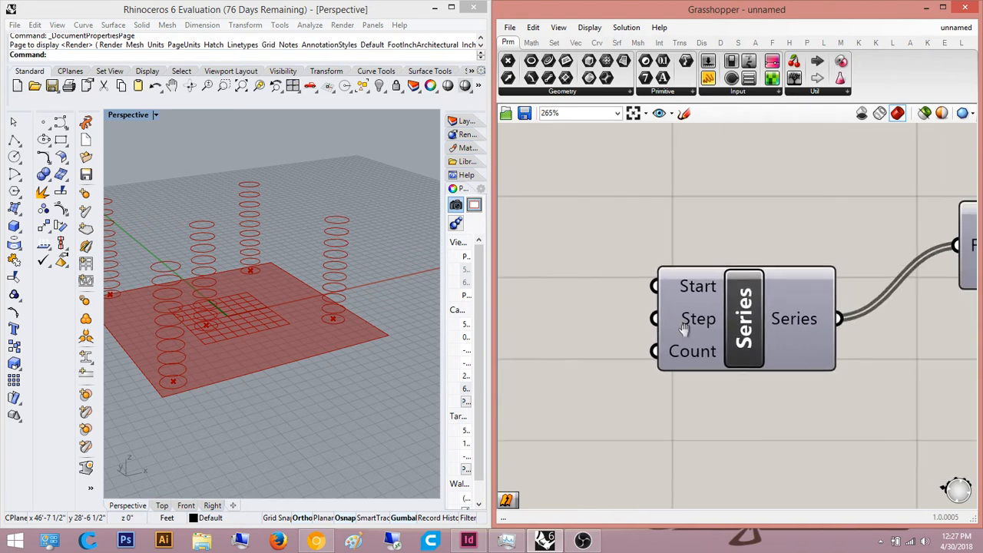
left_click(737, 309)
left_click(759, 248)
right_click_drag(759, 248, 629, 284)
scroll(680, 263, "down", 3)
scroll(691, 299, "down", 4)
right_click_drag(693, 301, 650, 309)
scroll(843, 281, "up", 3)
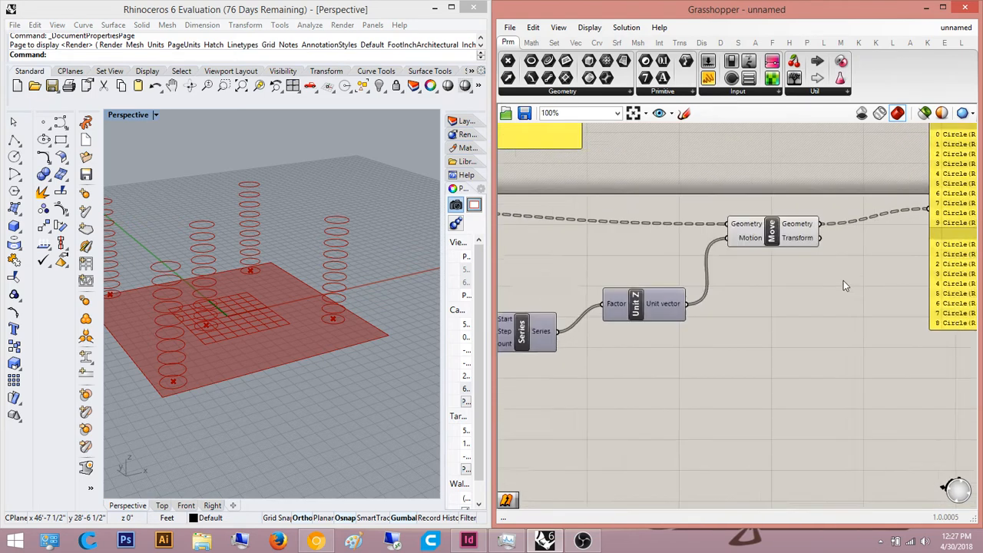
Step: Add a Scale component below Move and shift Move's Panel up out of the way
right_click_drag(844, 296, 720, 321)
double_click(720, 321)
type("scale")
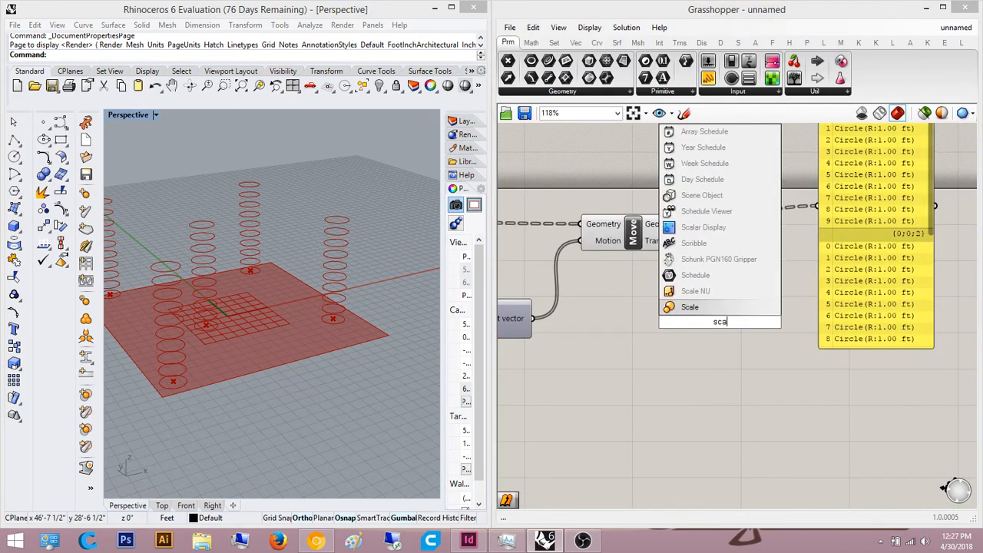
key("Return")
scroll(764, 320, "down", 6)
left_click_drag(692, 294, 782, 200)
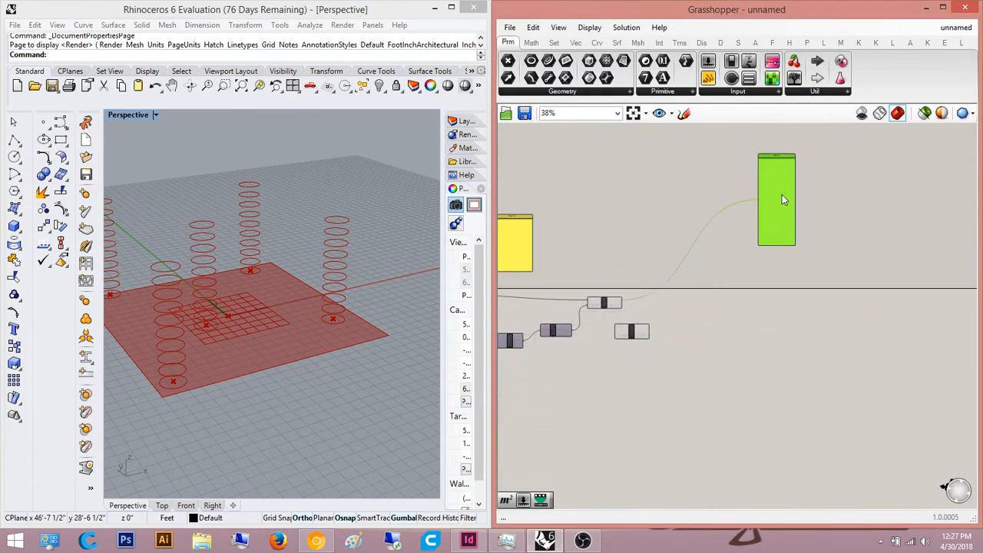
Step: Move the Scale component farther to the right of the Move component
right_click_drag(698, 298, 888, 265)
left_click(613, 314)
left_click(735, 256)
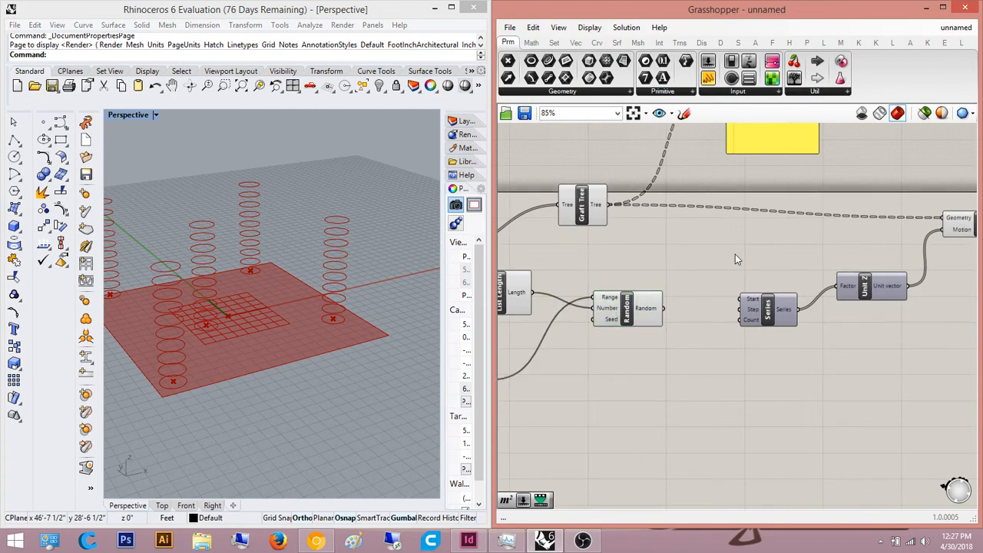
right_click_drag(940, 276, 698, 299)
scroll(698, 298, "up", 4)
right_click_drag(911, 328, 687, 339)
left_click_drag(687, 339, 927, 280)
left_click(939, 215)
right_click_drag(939, 214, 833, 260)
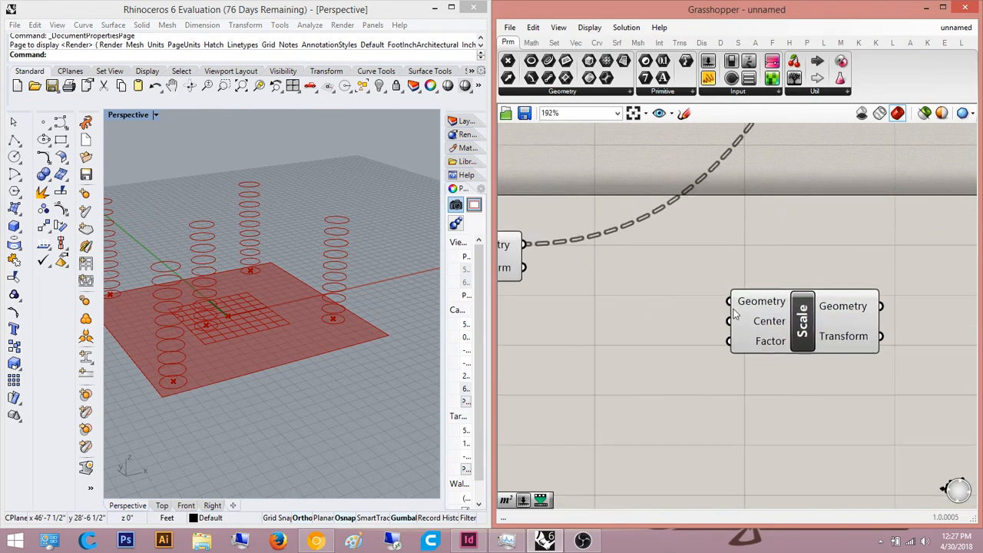
Step: Try to connect Move's Geometry output to Scale's Geometry input
scroll(722, 322, "up", 3)
left_click_drag(780, 285, 487, 198)
scroll(801, 281, "down", 2)
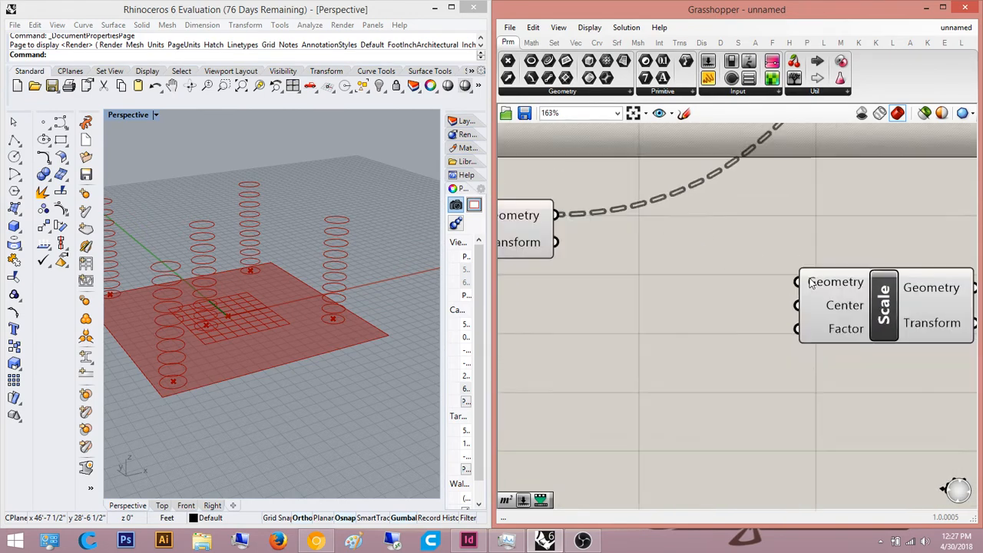
scroll(750, 321, "down", 3)
scroll(796, 297, "up", 3)
Step: Add an Area component between Move and Scale and connect Move's Geometry output to its Geometry input
double_click(751, 309)
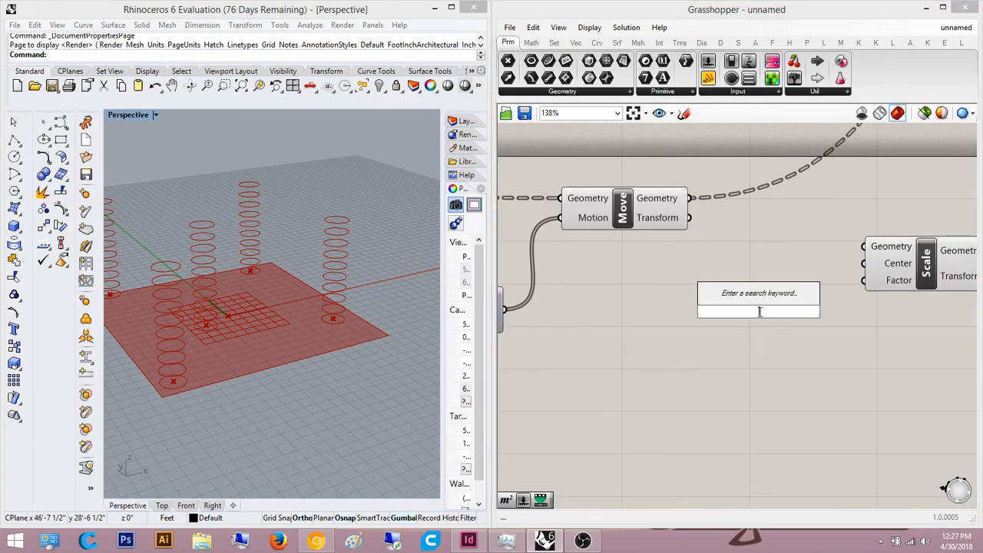
type("area")
key("Return")
scroll(776, 307, "up", 2)
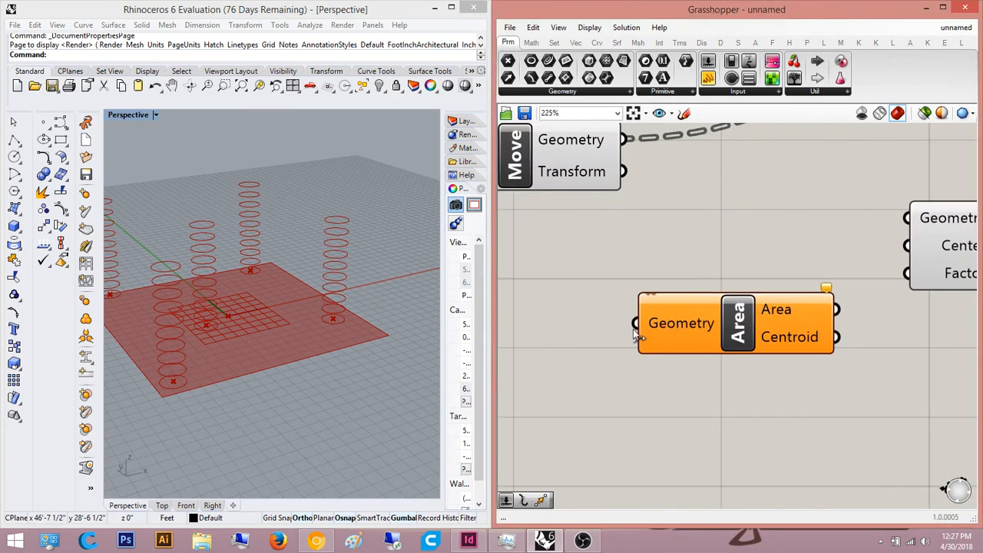
left_click_drag(648, 318, 636, 135)
scroll(689, 322, "down", 2)
left_click(674, 320)
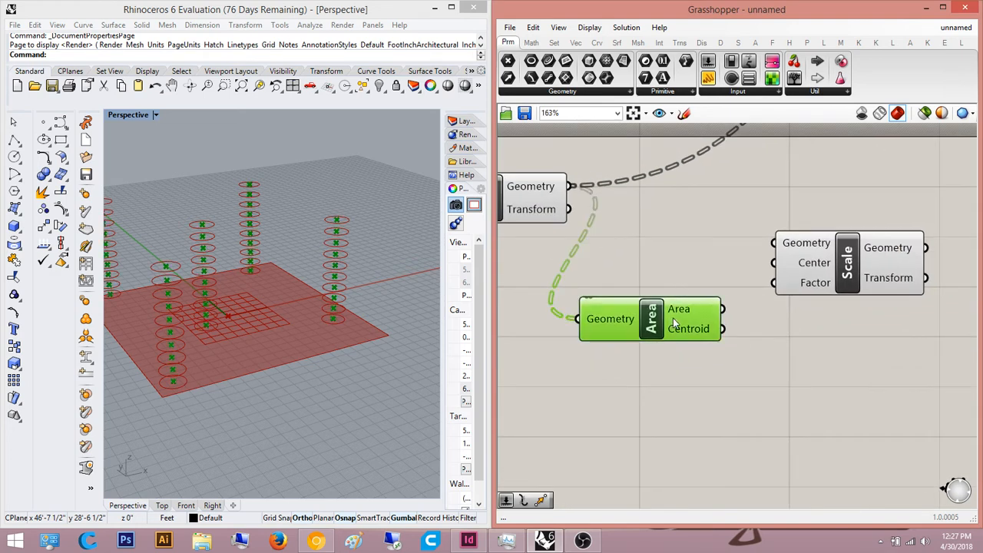
Step: Connect Area's Centroid output to the Center input of the Scale component
right_click_drag(731, 317, 639, 310)
double_click(694, 367)
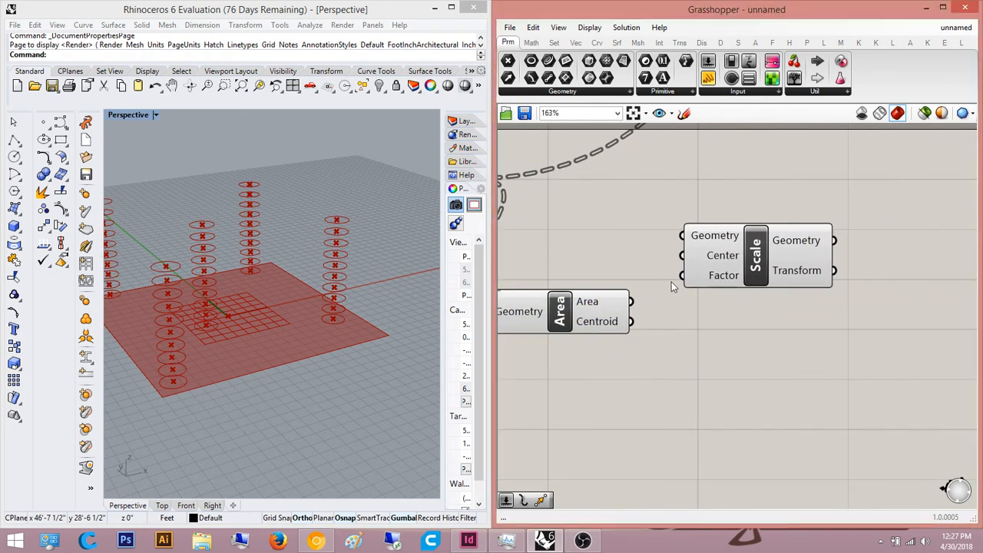
right_click_drag(673, 329, 588, 351)
left_click_drag(617, 298, 757, 350)
scroll(752, 353, "down", 3)
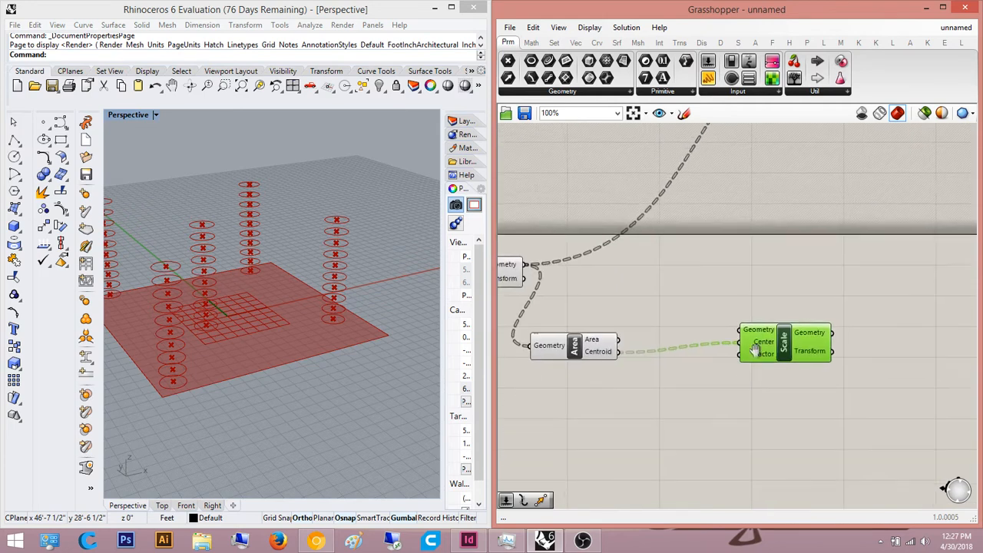
scroll(757, 350, "up", 1)
Step: Shift the Area and Scale components up to line them up with the Move component
right_click_drag(758, 349, 809, 284)
left_click_drag(596, 280, 673, 218)
left_click_drag(841, 275, 880, 193)
Step: Add a Range component below the Scale component
double_click(864, 342)
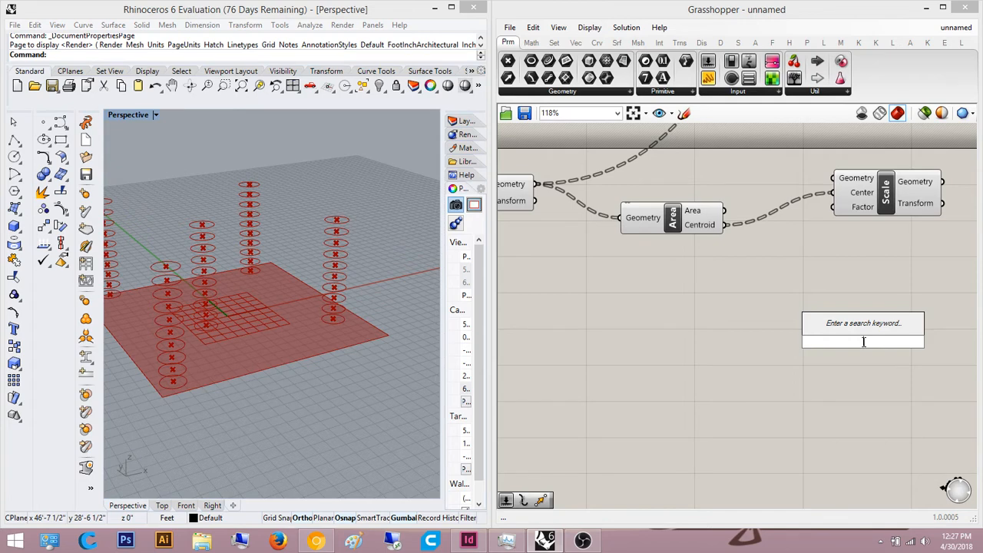
type("range")
key("Return")
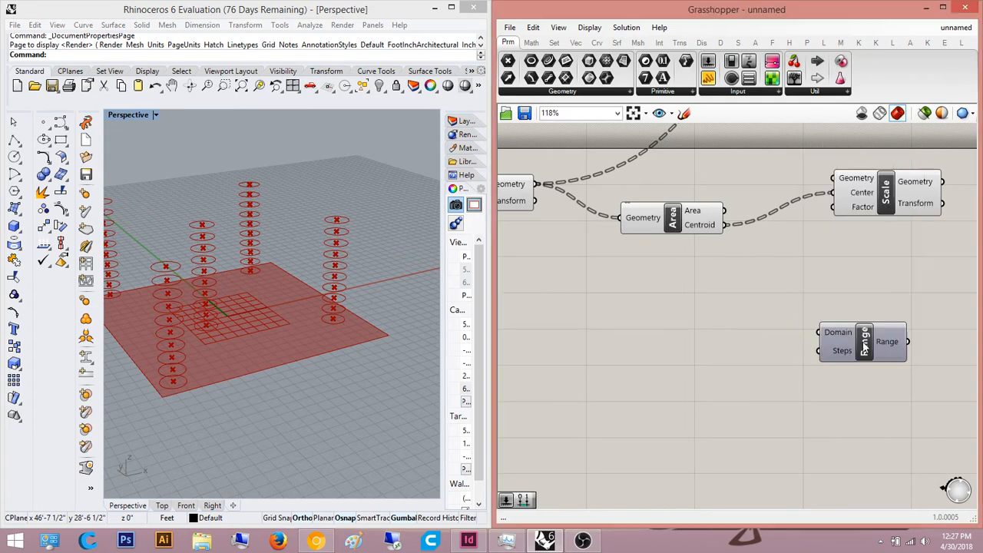
Step: Try feeding the Range component's output into the Factor input of the Scale component
scroll(866, 344, "up", 4)
scroll(896, 202, "down", 4)
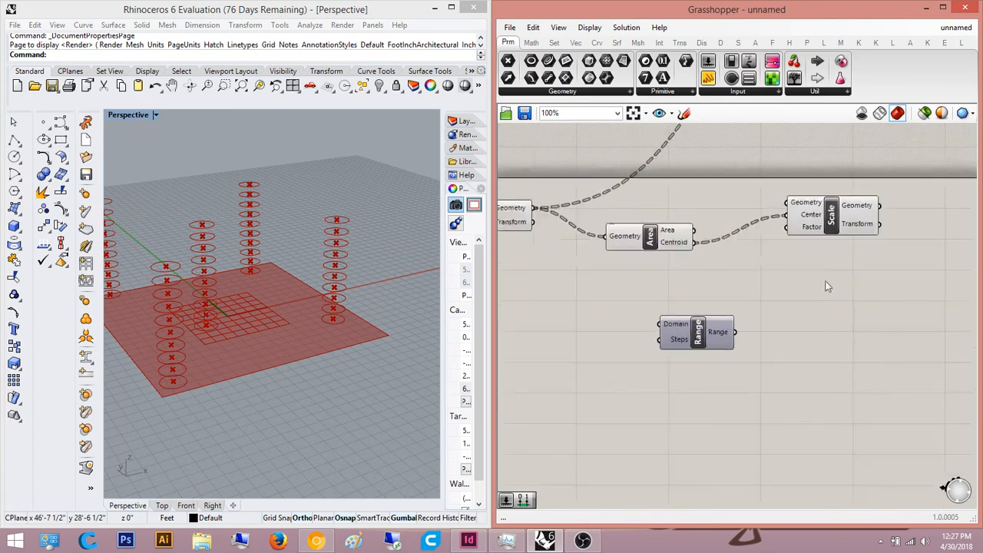
scroll(845, 242, "up", 3)
left_click_drag(842, 238, 759, 410)
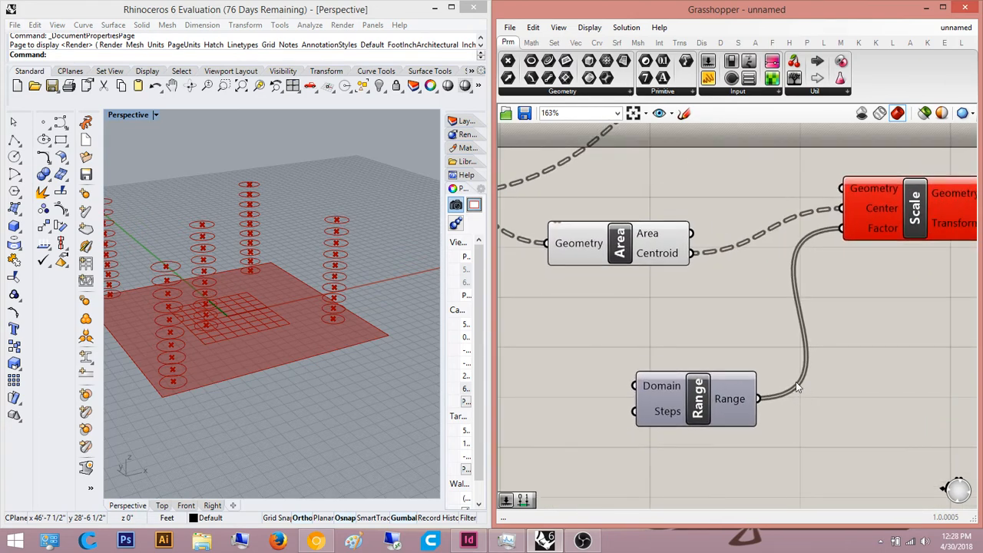
scroll(829, 275, "up", 2)
scroll(762, 389, "down", 5)
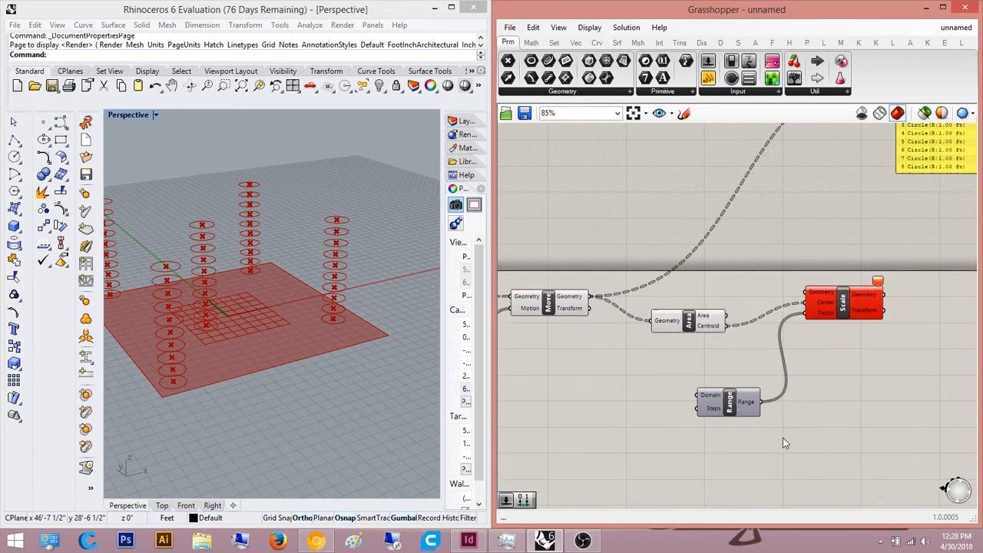
Step: Delete the Range component below the Area and Scale components
scroll(783, 437, "up", 2)
left_click_drag(783, 437, 674, 357)
scroll(800, 442, "down", 4)
key("Delete")
scroll(797, 440, "up", 3)
right_click_drag(798, 440, 762, 398)
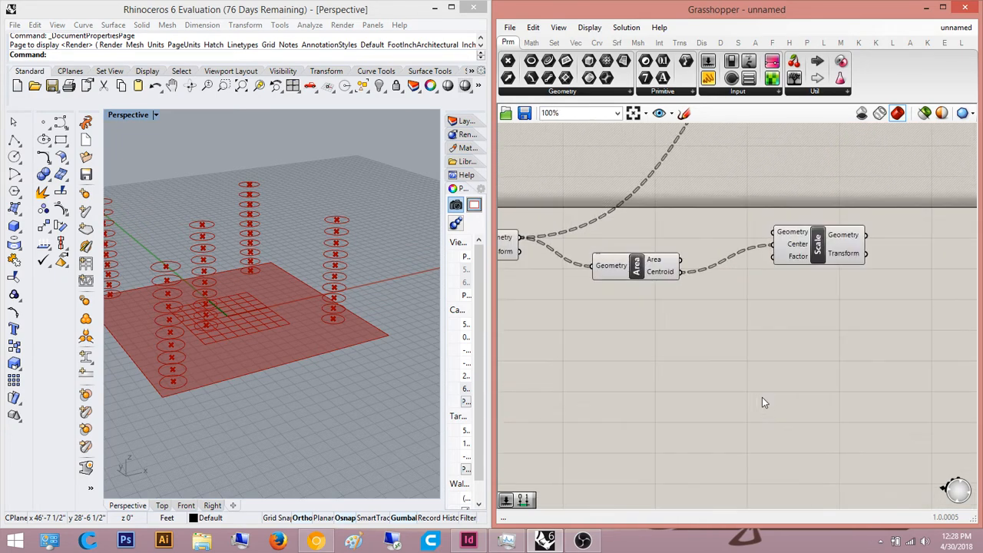
Step: Add a Series component below Scale and connect its Series output to Scale's Factor input
scroll(834, 390, "up", 3)
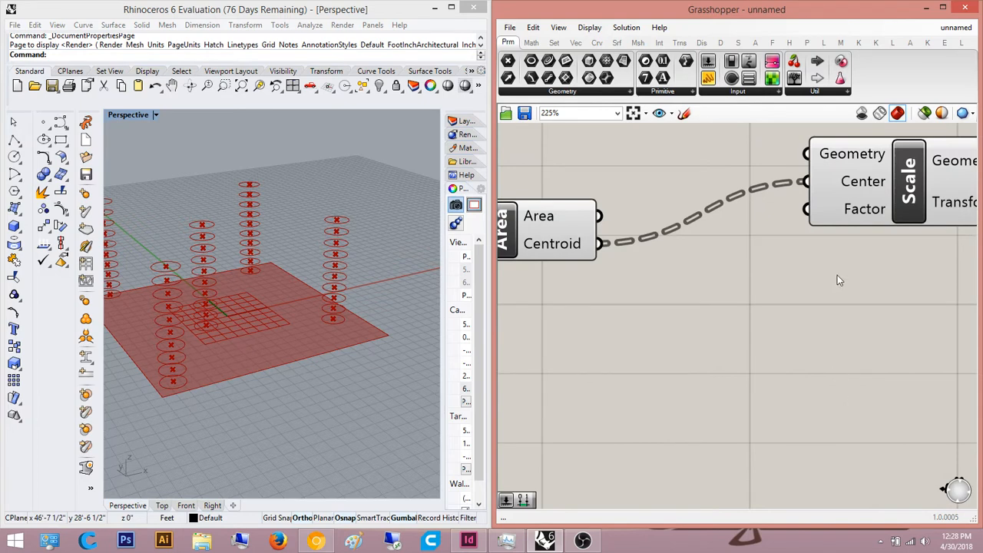
double_click(760, 338)
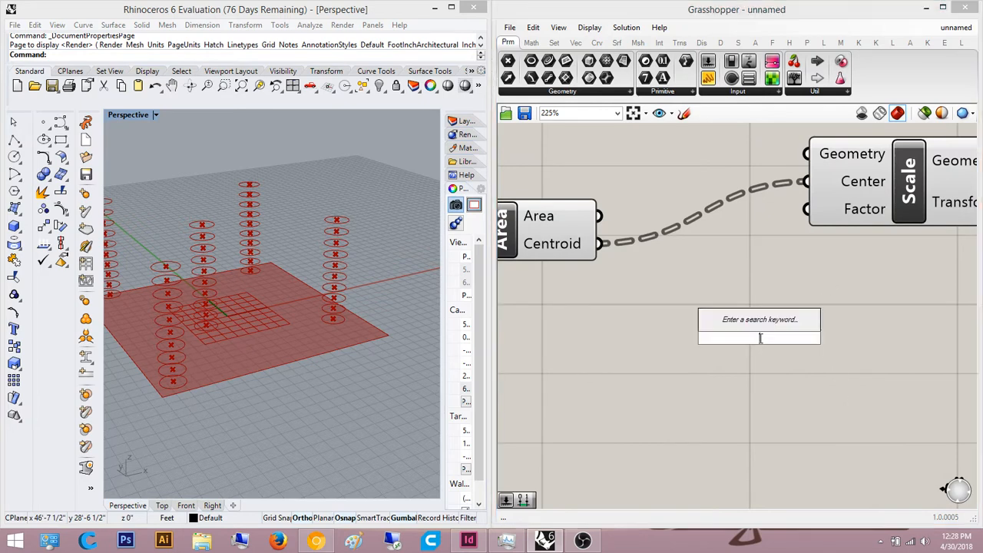
type("ser")
left_click(741, 326)
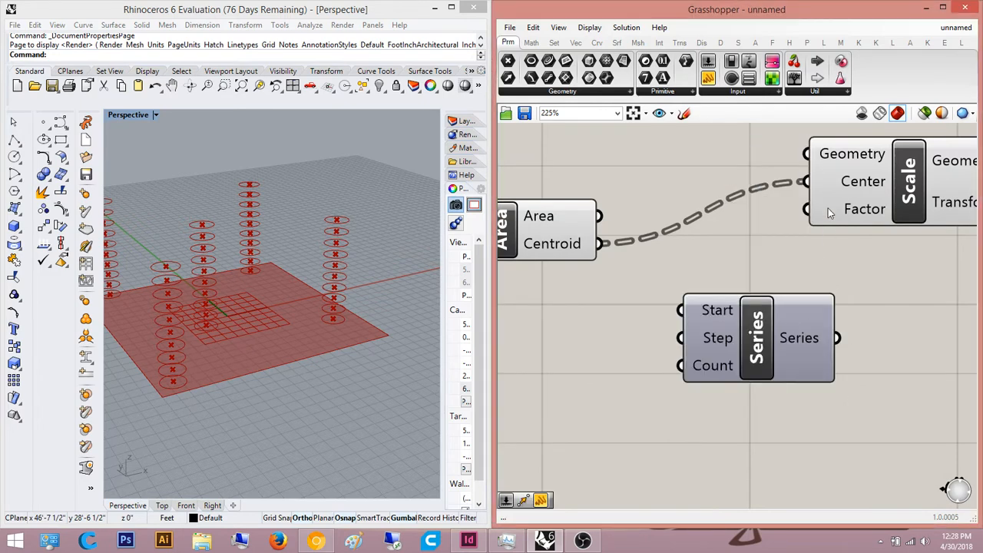
left_click_drag(839, 308, 837, 338)
scroll(880, 271, "down", 5)
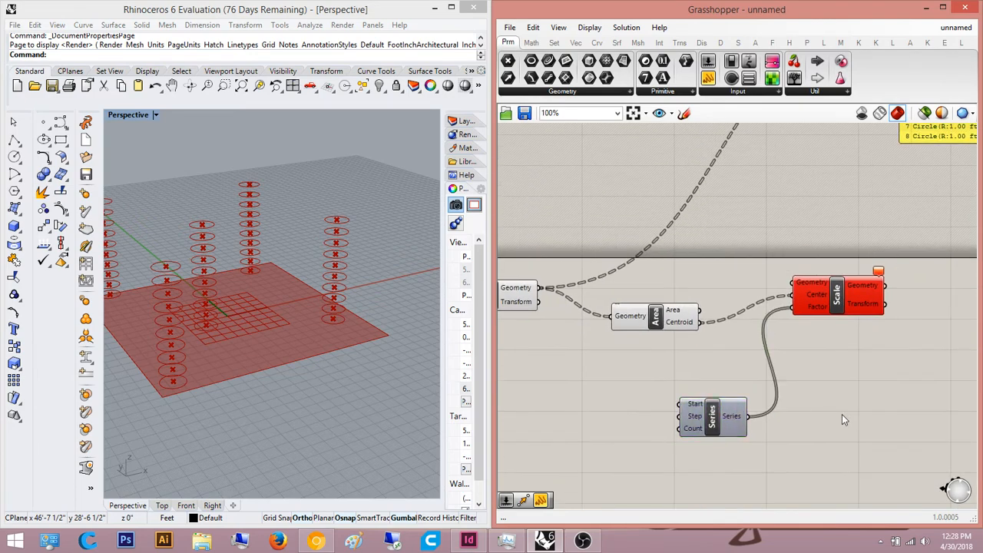
Step: Examine the new Series component's Start, Step and Count inputs and the upstream Random, List Length and Series components
scroll(842, 414, "up", 3)
right_click_drag(634, 486, 745, 383)
scroll(742, 379, "up", 4)
right_click_drag(797, 356, 815, 315)
scroll(762, 340, "up", 2)
scroll(762, 342, "up", 1)
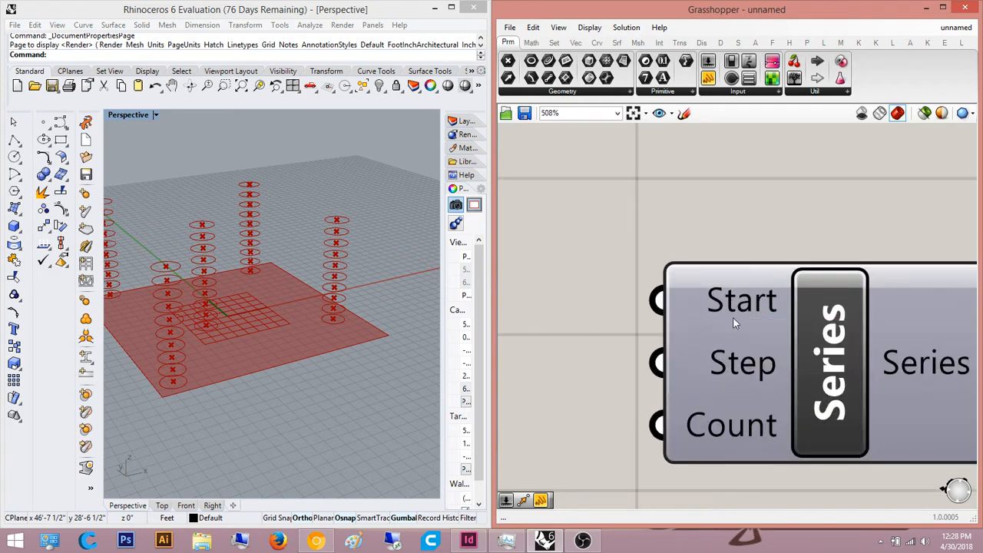
scroll(702, 388, "down", 2)
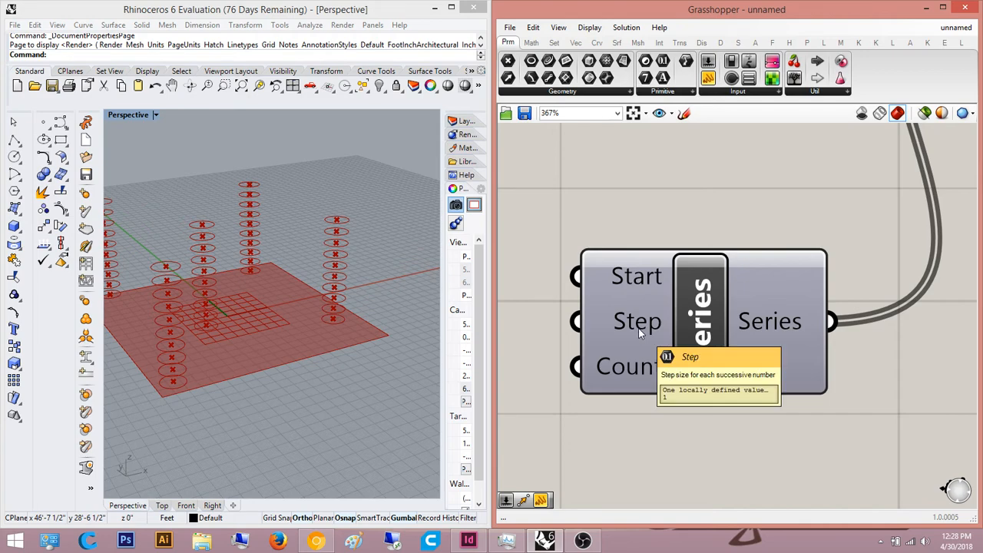
scroll(640, 328, "down", 5)
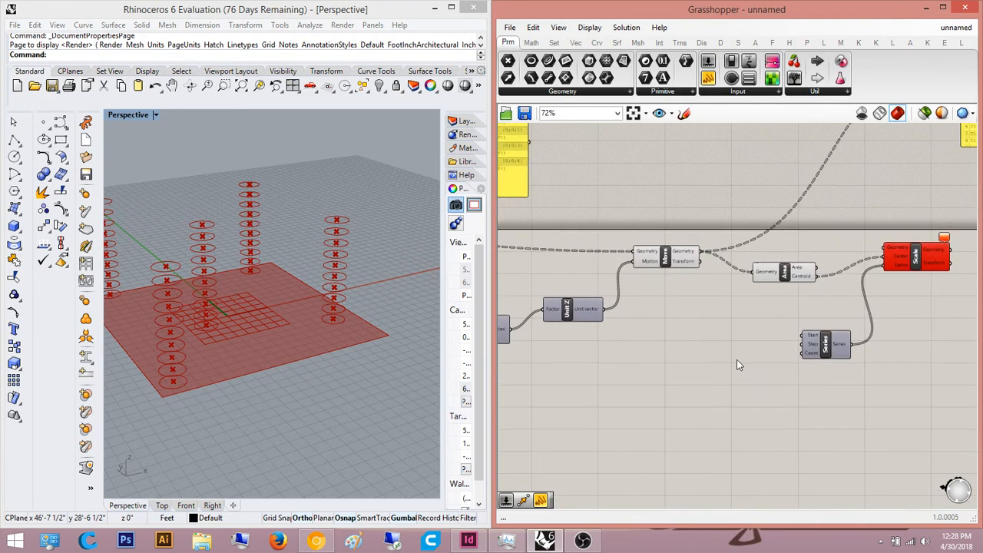
scroll(688, 332, "up", 2)
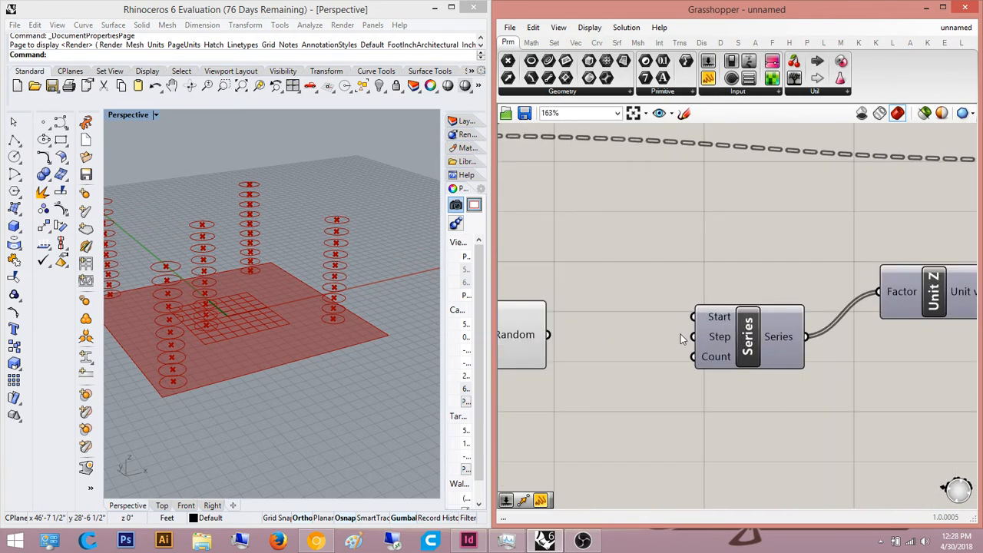
scroll(576, 321, "down", 4)
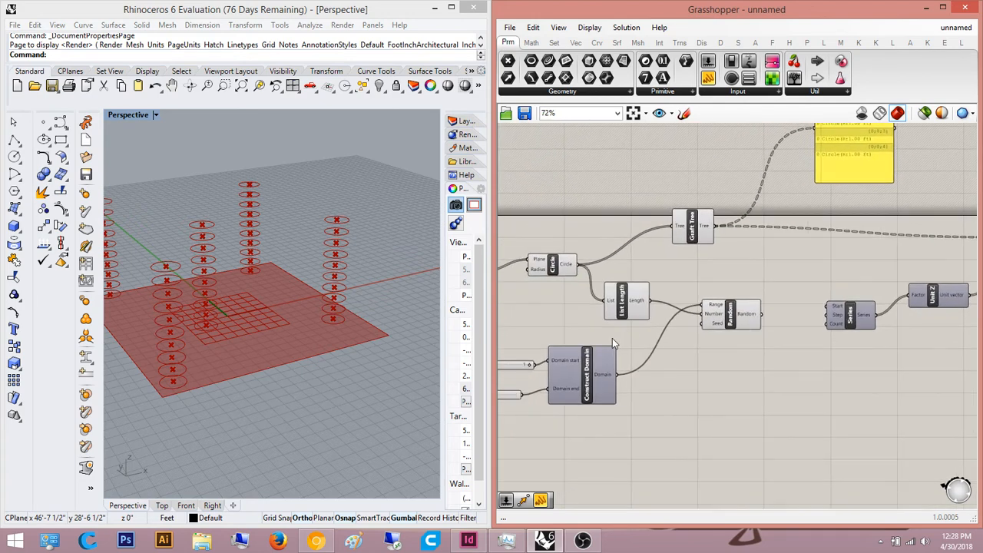
mouse_move(722, 321)
right_mouse_down()
mouse_move(648, 313)
mouse_move(713, 327)
right_mouse_up()
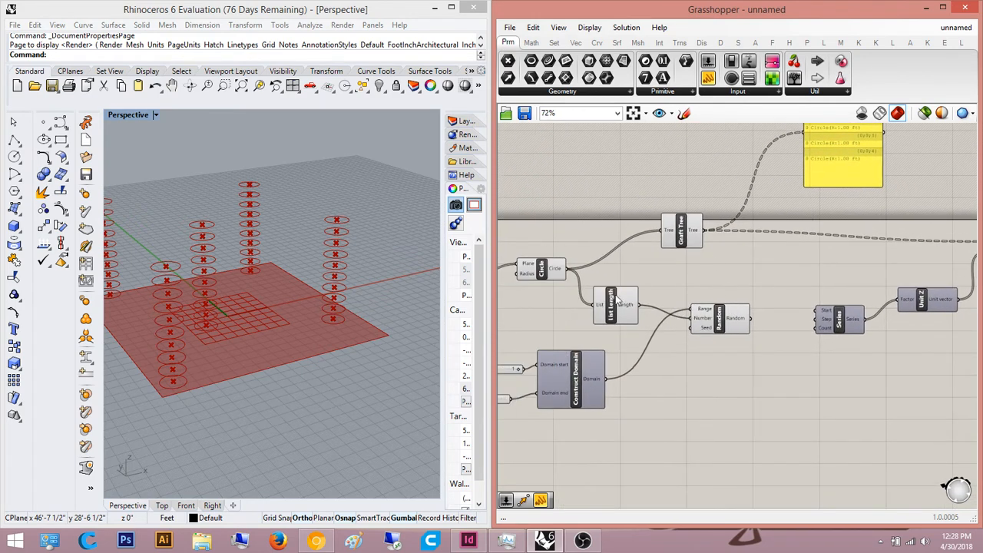
Step: Connect Random's output to the Step input of the Series that feeds Unit Z, and check the circle stacks in the viewport
right_click_drag(667, 381, 566, 373)
scroll(705, 314, "up", 8)
right_click_drag(631, 324, 795, 323)
scroll(693, 332, "down", 2)
scroll(689, 333, "down", 3)
left_click_drag(714, 306, 672, 311)
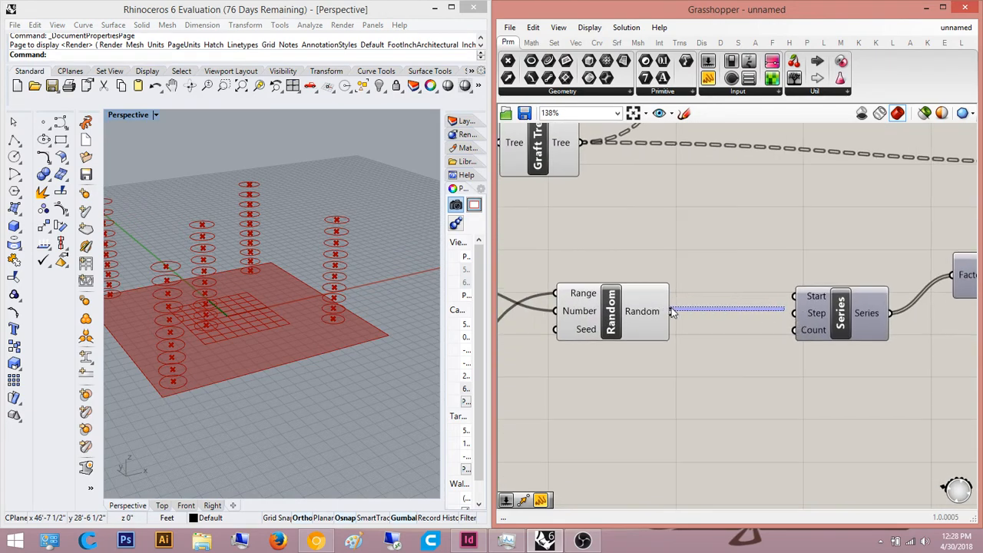
scroll(259, 247, "down", 5)
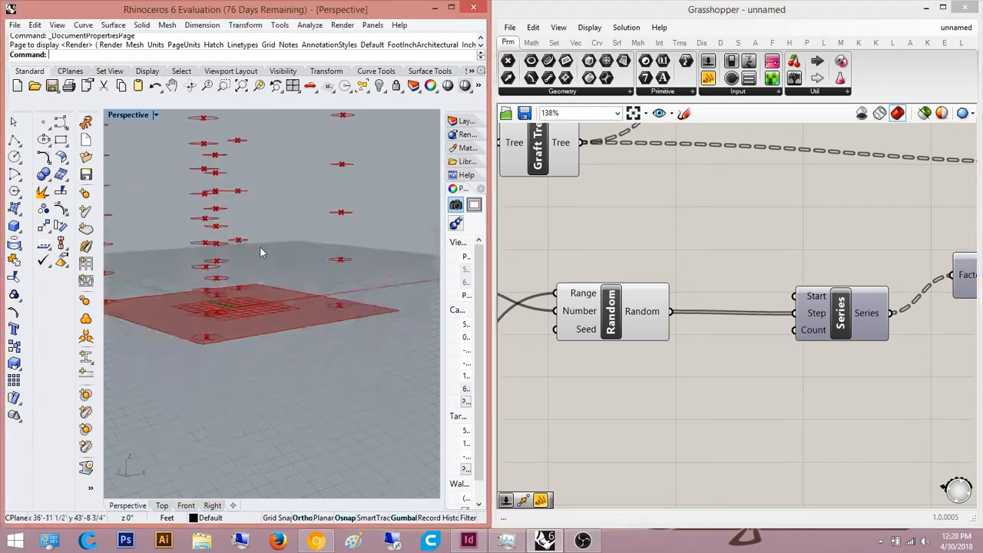
scroll(309, 259, "up", 5)
right_click_drag(328, 267, 314, 290)
scroll(297, 279, "up", 5)
scroll(277, 285, "down", 3)
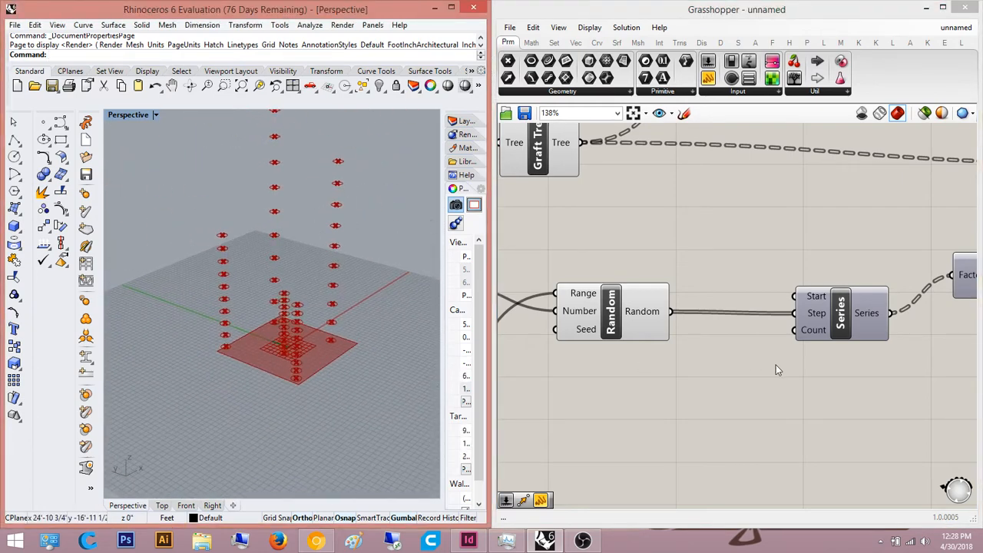
Step: Connect Random's output to the Step input of the Series component that drives Scale's Factor
right_click_drag(776, 365, 576, 278)
scroll(717, 376, "down", 3)
scroll(659, 292, "up", 1)
scroll(613, 298, "down", 4)
scroll(891, 313, "up", 5)
left_click_drag(607, 303, 707, 229)
right_click_drag(734, 333, 717, 367)
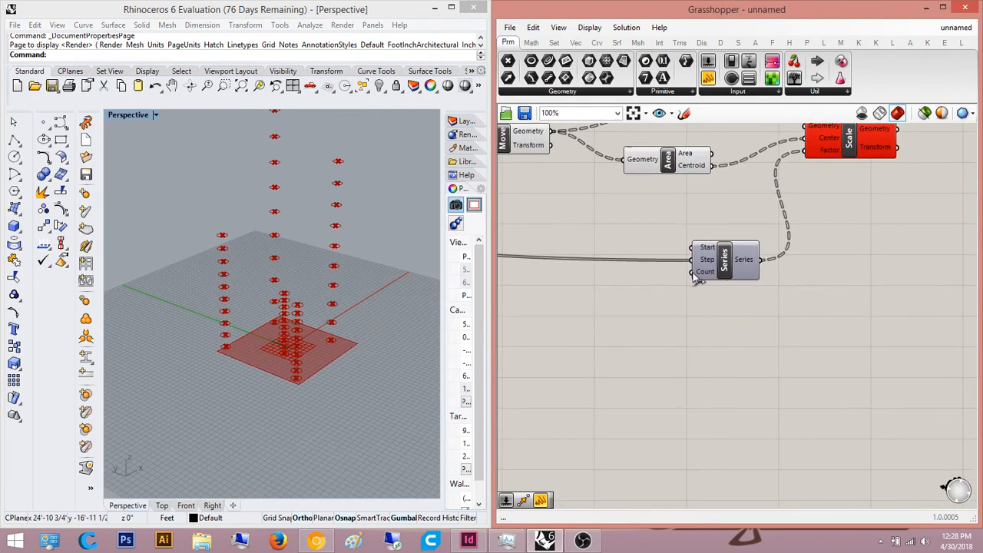
Step: Move the Series component that feeds Unit Z up, clear of the long wire from Random
scroll(695, 278, "up", 3)
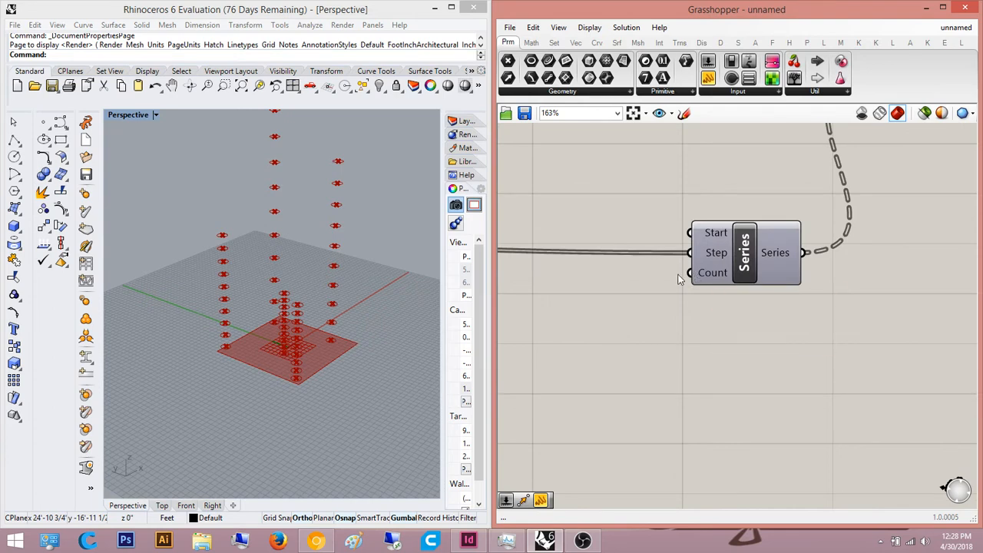
scroll(681, 279, "down", 5)
scroll(651, 310, "up", 4)
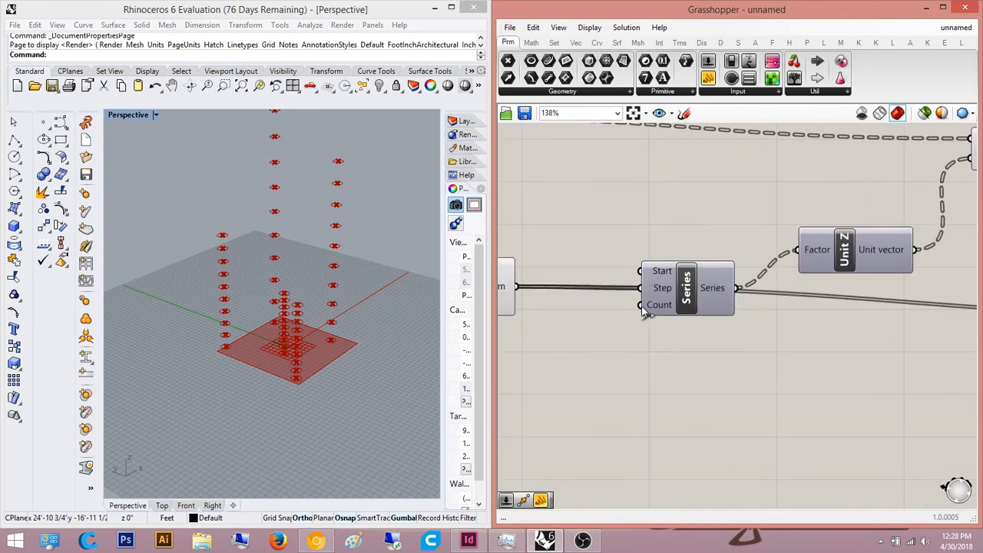
left_click_drag(676, 297, 680, 230)
left_click(735, 323)
right_click_drag(755, 328, 619, 334)
scroll(620, 333, "down", 1)
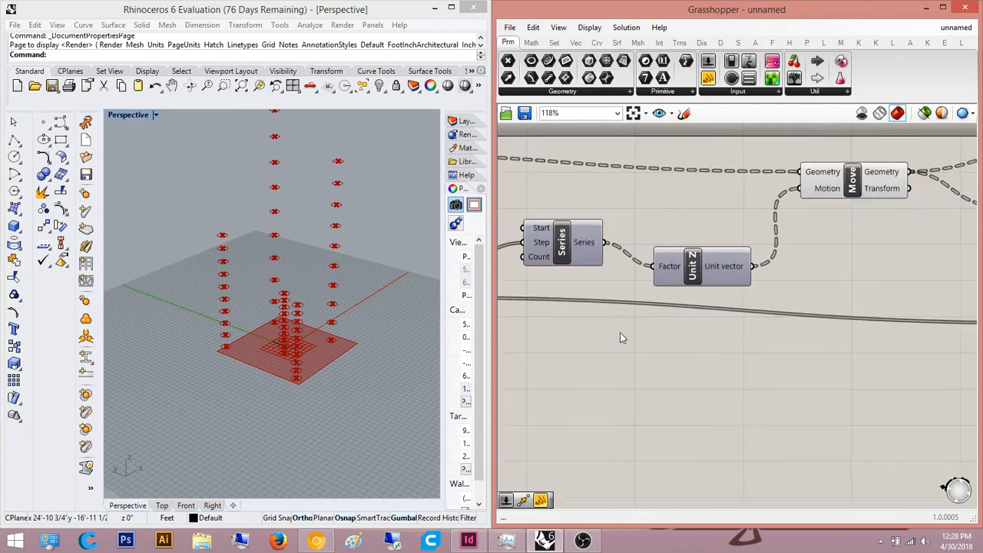
Step: Connect Move's Geometry output to the Geometry input of Scale and inspect the scaled circles in the viewport
scroll(622, 338, "down", 3)
scroll(738, 318, "up", 4)
right_click_drag(887, 225, 788, 260)
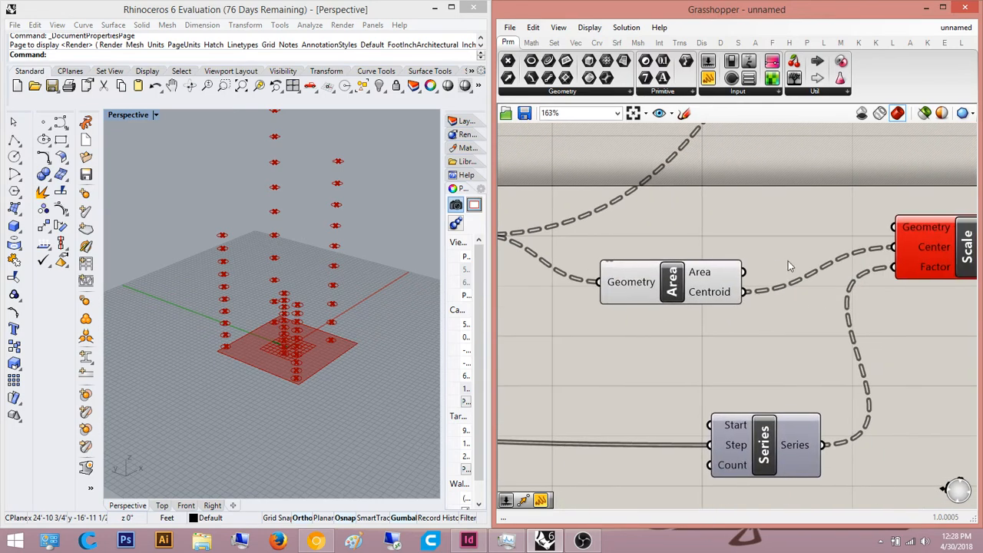
scroll(871, 239, "down", 5)
left_click_drag(871, 225, 699, 239)
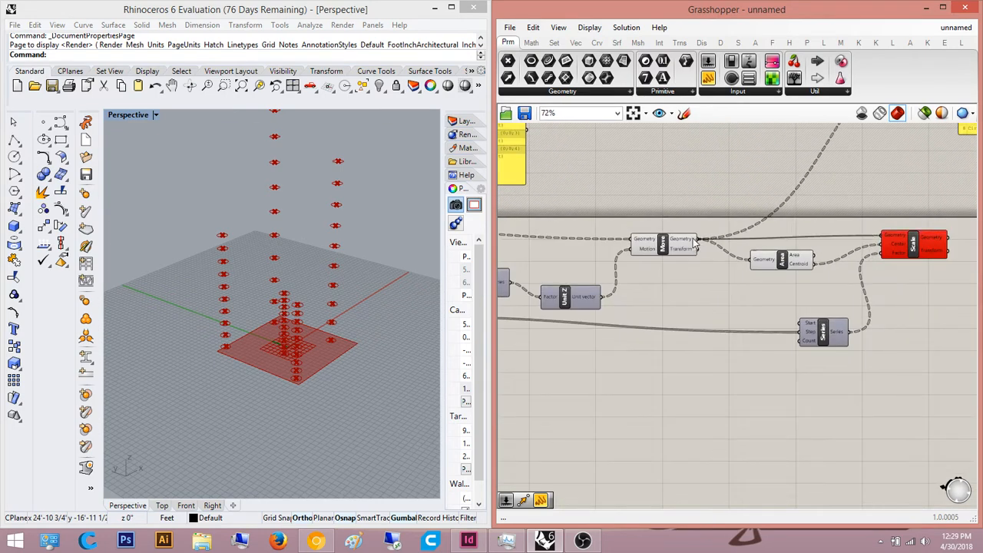
right_click_drag(249, 290, 195, 294)
scroll(195, 294, "down", 4)
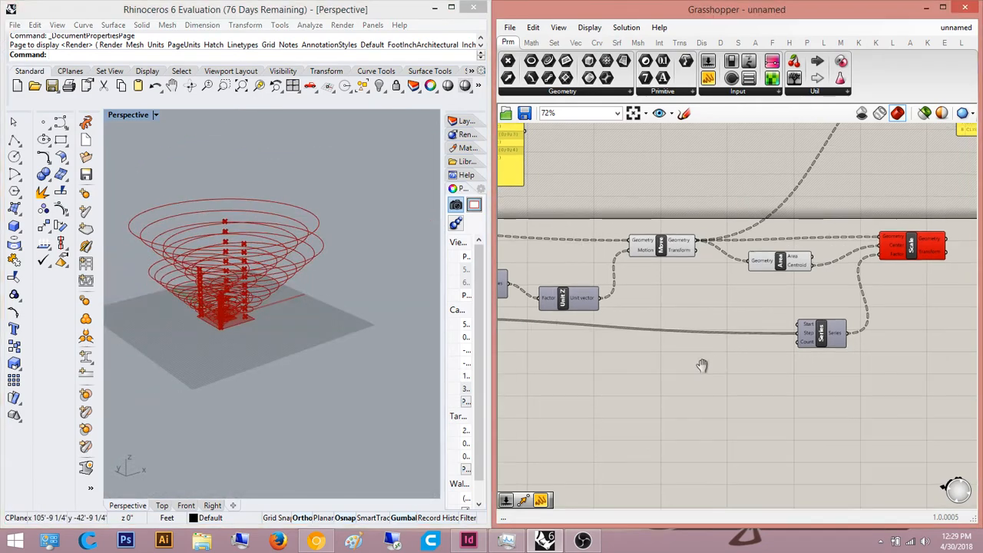
Step: Add a number slider set to 2 and connect it to the Count input of the Series driving Scale
scroll(769, 354, "up", 4)
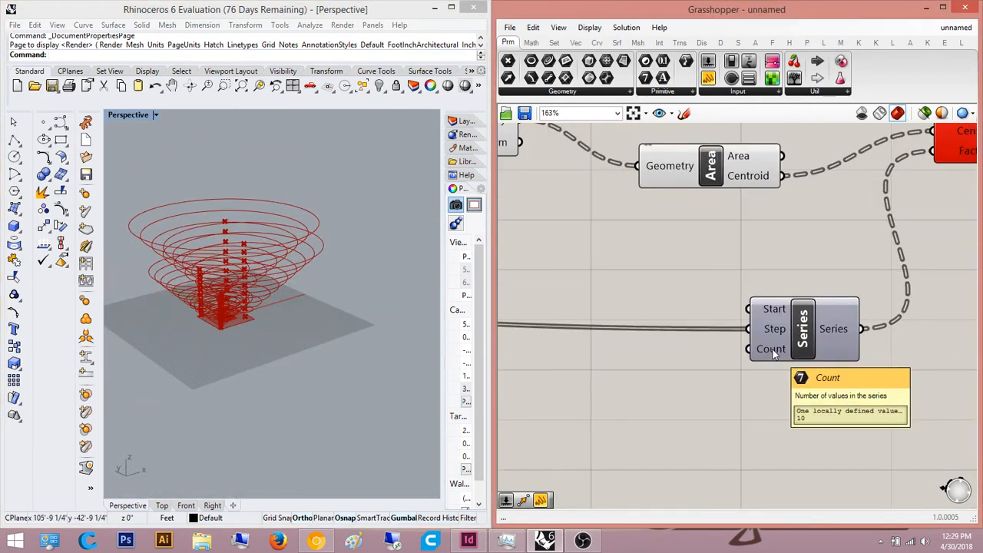
double_click(719, 385)
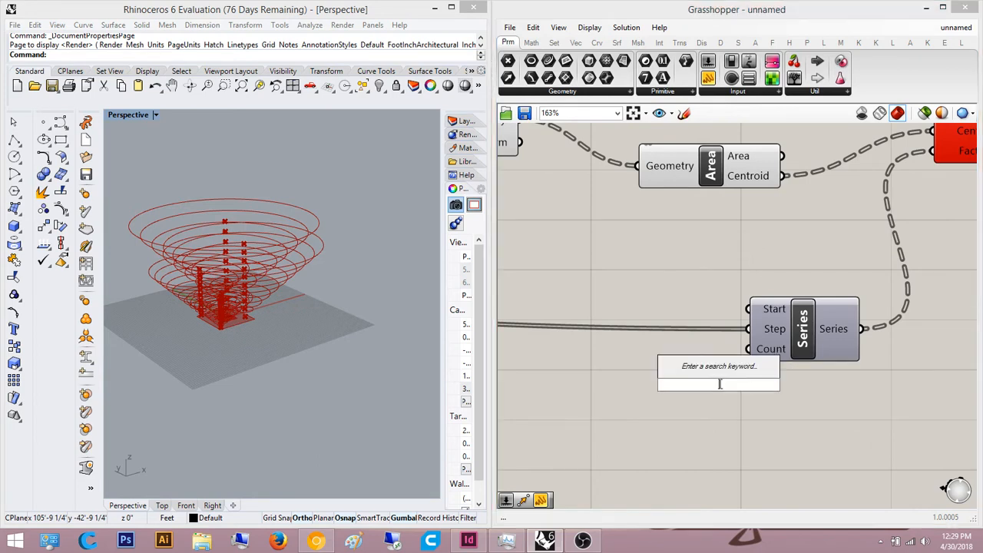
type("2")
key("Return")
scroll(721, 388, "up", 2)
left_click_drag(646, 386, 529, 386)
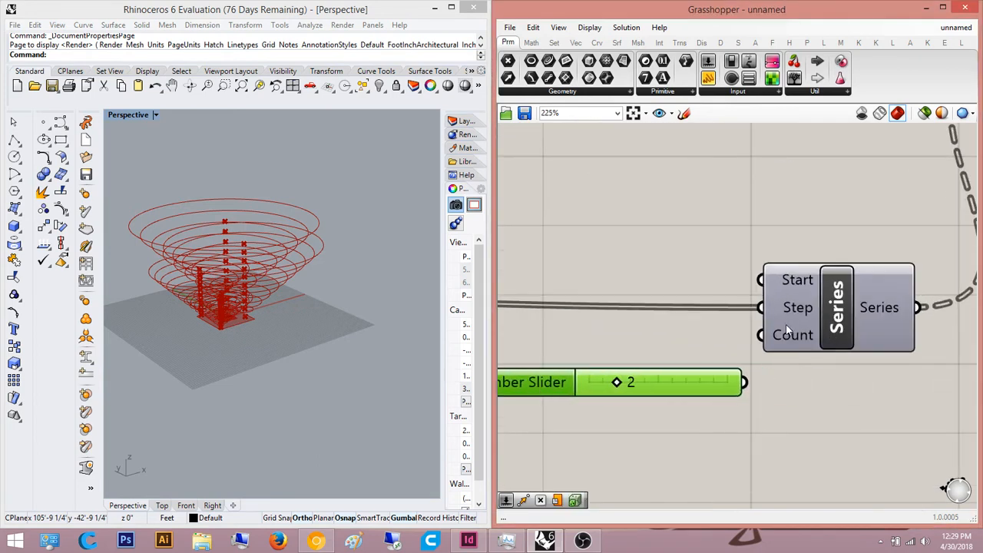
left_click_drag(743, 381, 744, 383)
right_click_drag(256, 292, 252, 298)
scroll(233, 331, "up", 7)
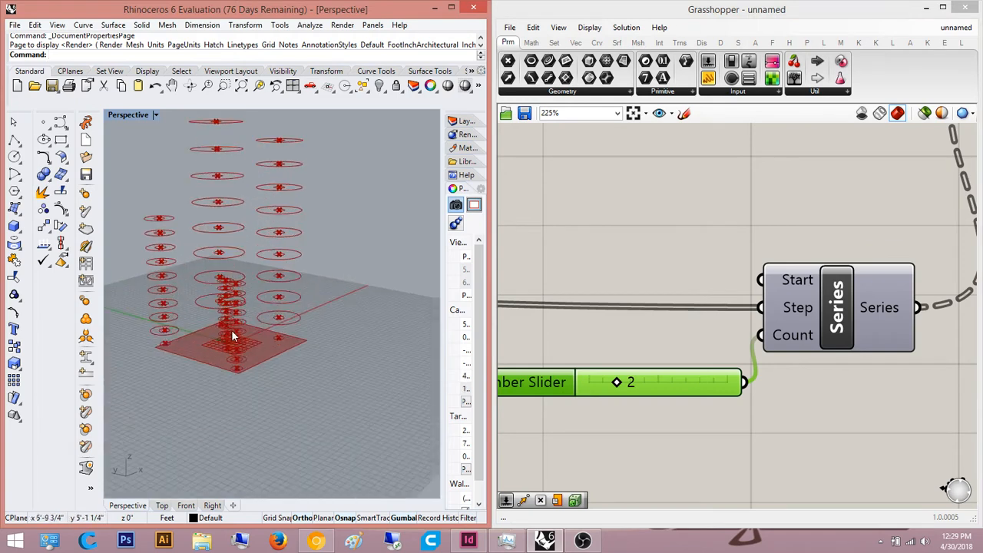
right_click_drag(232, 331, 205, 354)
Step: Turn off the preview of the Move component so its original circles are hidden in the viewport
right_click_drag(696, 277, 784, 315)
scroll(783, 315, "down", 5)
left_click(780, 285)
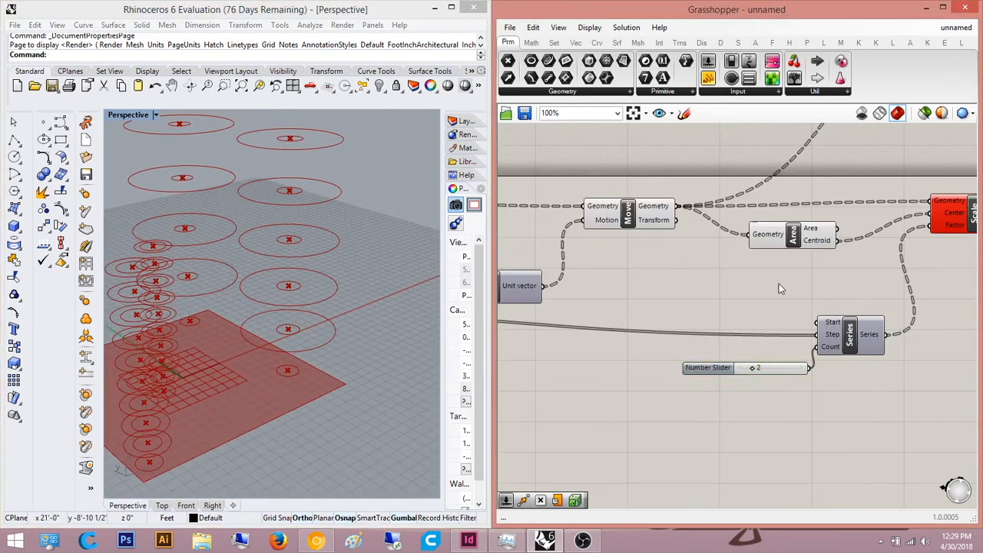
right_click_drag(648, 287, 787, 298)
left_click(765, 224)
middle_click(753, 190)
left_click(795, 152)
left_click(787, 198)
right_click_drag(787, 201, 745, 225)
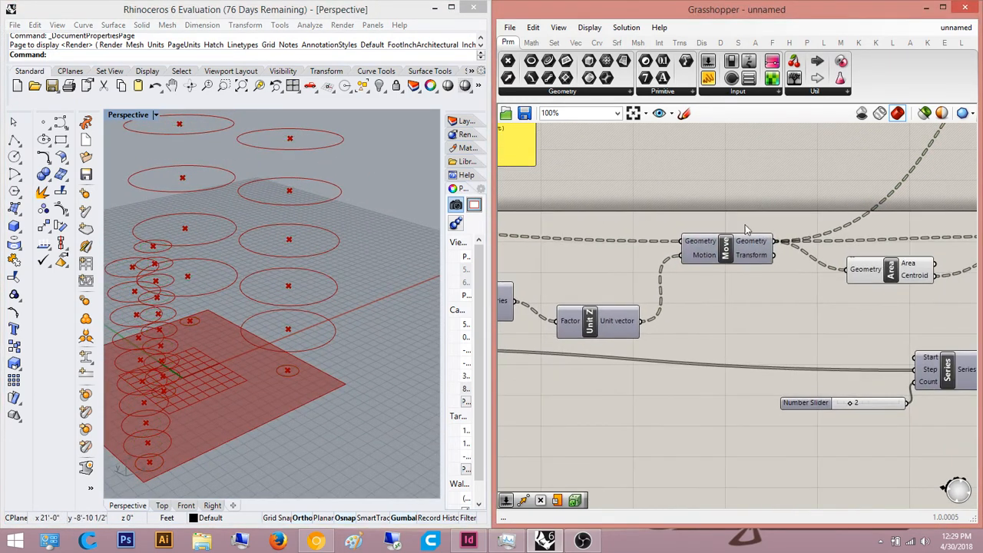
scroll(337, 275, "down", 5)
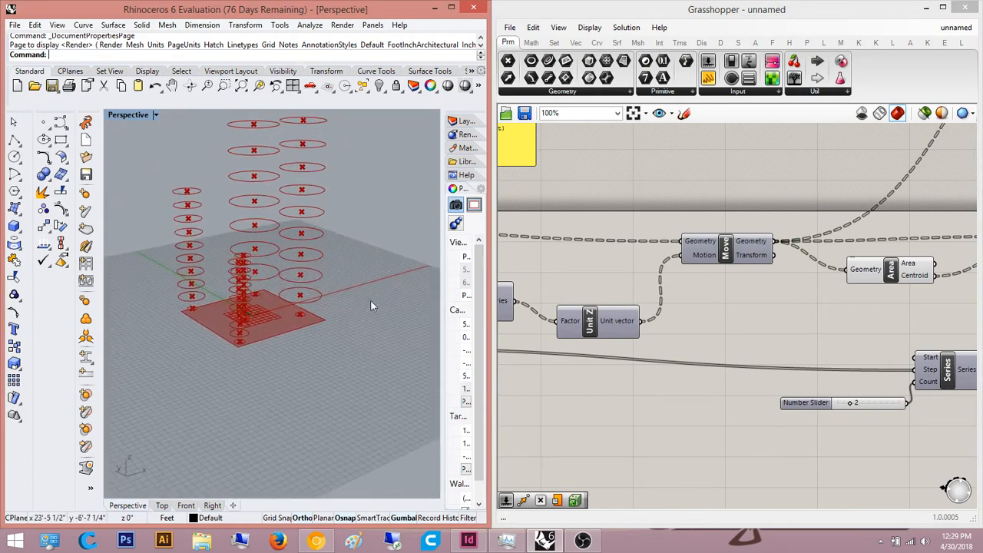
Step: Examine the Count slider, the inputs of the Series driving Scale, and the error flag on the Scale component
right_click_drag(927, 419, 875, 410)
scroll(799, 396, "up", 4)
mouse_move(797, 402)
left_mouse_down()
mouse_move(812, 402)
mouse_move(787, 405)
mouse_move(799, 402)
left_mouse_up()
right_click_drag(944, 289, 598, 303)
scroll(630, 305, "down", 2)
right_click_drag(695, 311, 672, 328)
left_click(643, 366)
left_click(788, 350)
right_click_drag(789, 349, 736, 372)
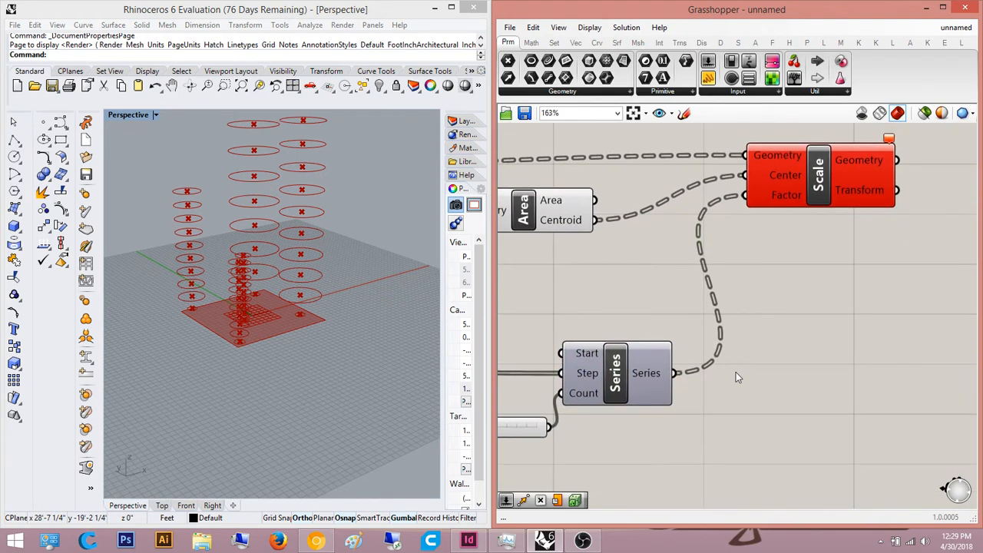
scroll(757, 342, "down", 2)
right_click_drag(758, 312, 782, 338)
right_click_drag(703, 387, 811, 344)
scroll(810, 343, "up", 2)
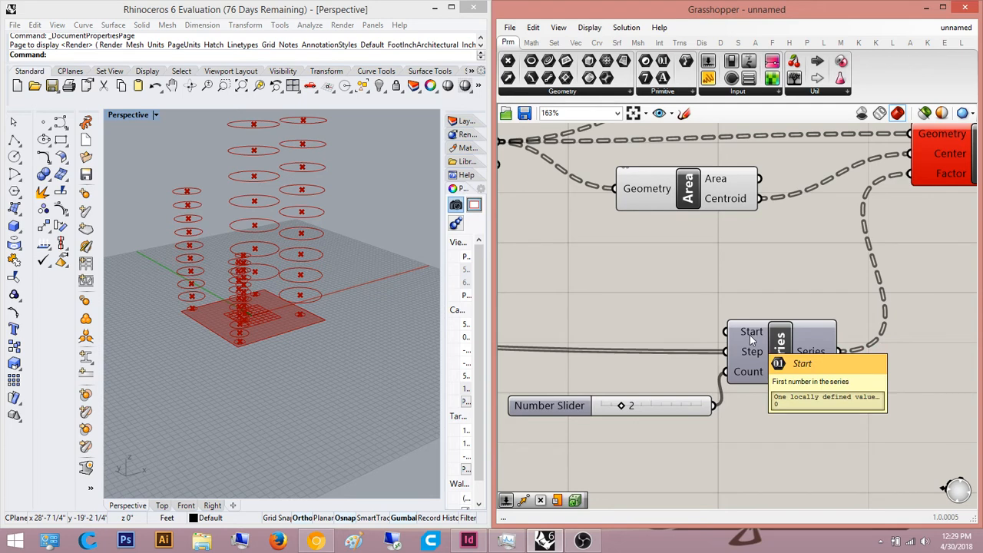
right_click_drag(762, 328, 630, 355)
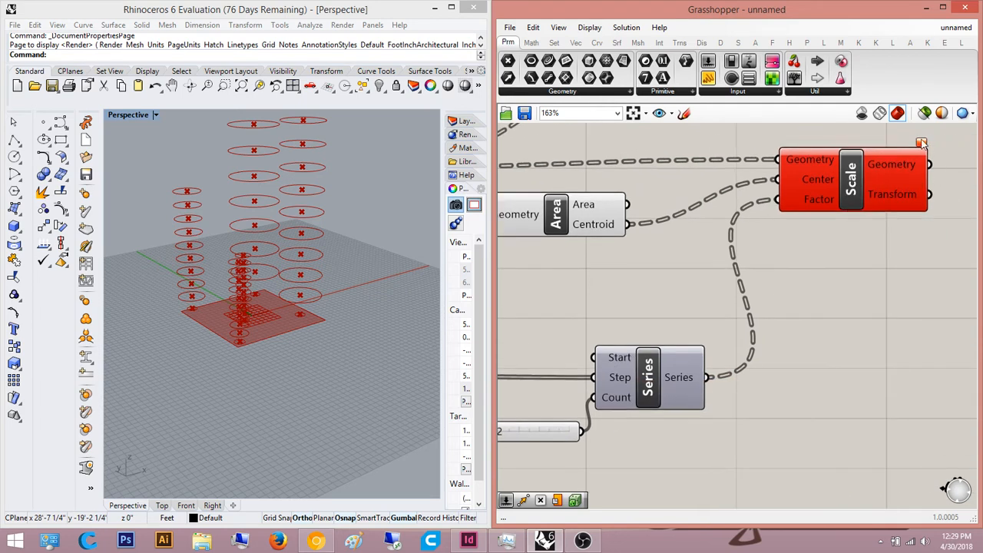
right_click_drag(916, 167, 713, 243)
mouse_move(713, 245)
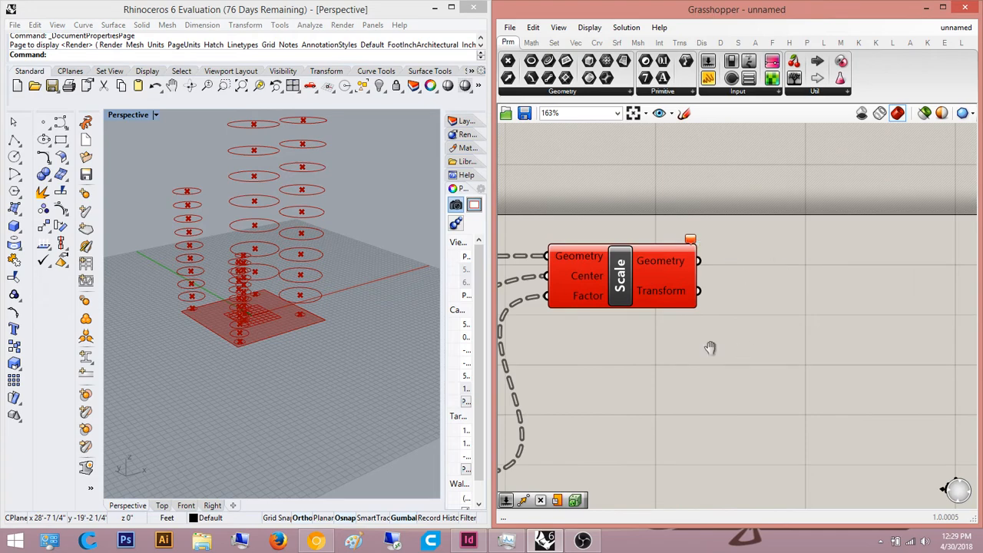
Step: Add a Range component to the canvas near the Series that drives the Scale component
scroll(773, 264, "down", 3)
scroll(652, 298, "up", 2)
right_click_drag(585, 332, 662, 332)
scroll(276, 298, "up", 5)
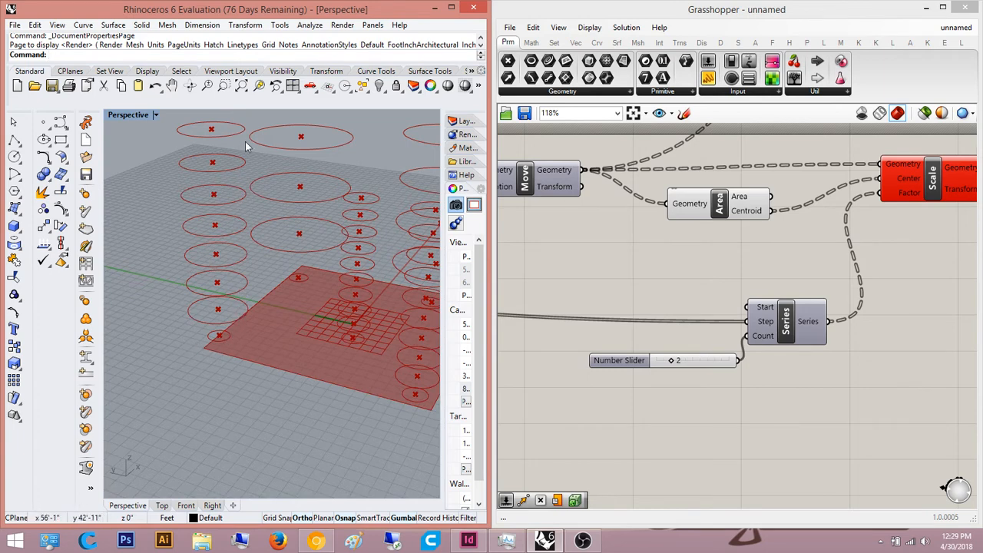
right_click_drag(699, 334, 770, 348)
right_click(785, 410)
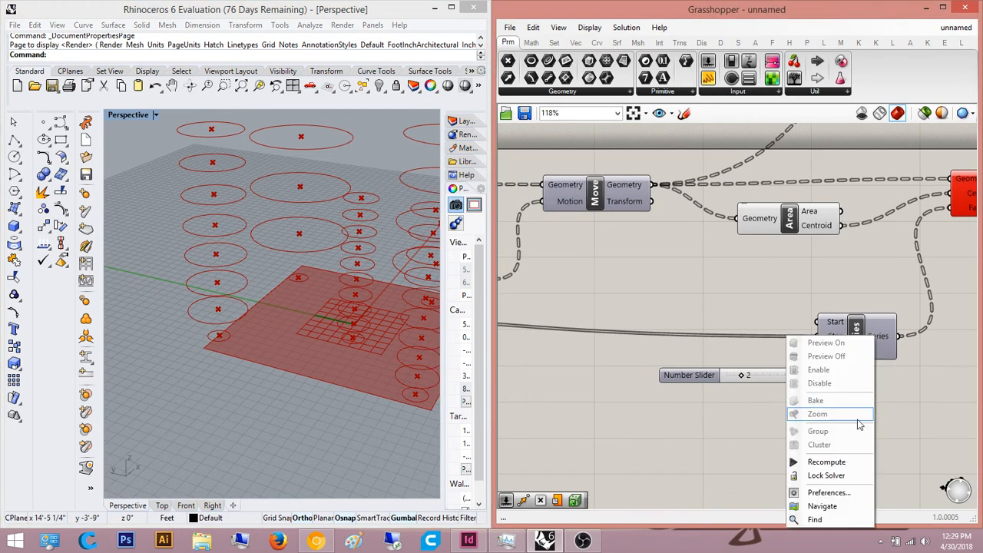
right_click_drag(917, 398, 795, 397)
double_click(834, 397)
type("ran")
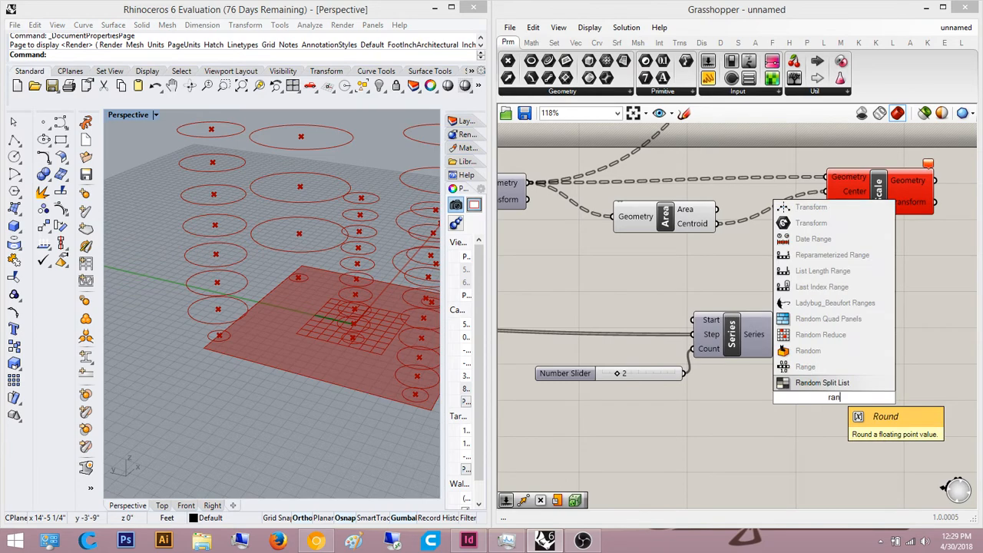
left_click(816, 370)
scroll(837, 373, "up", 1)
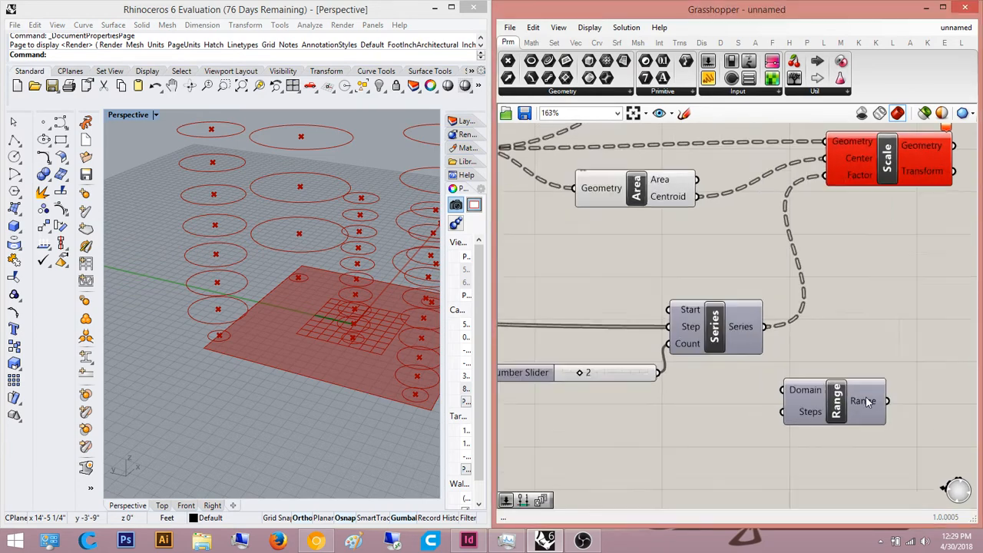
Step: Connect the Range output to the Factor input of Scale, replacing the Series connection
scroll(852, 397, "up", 2)
left_click_drag(900, 404, 842, 135)
scroll(876, 206, "down", 2)
scroll(842, 223, "down", 3)
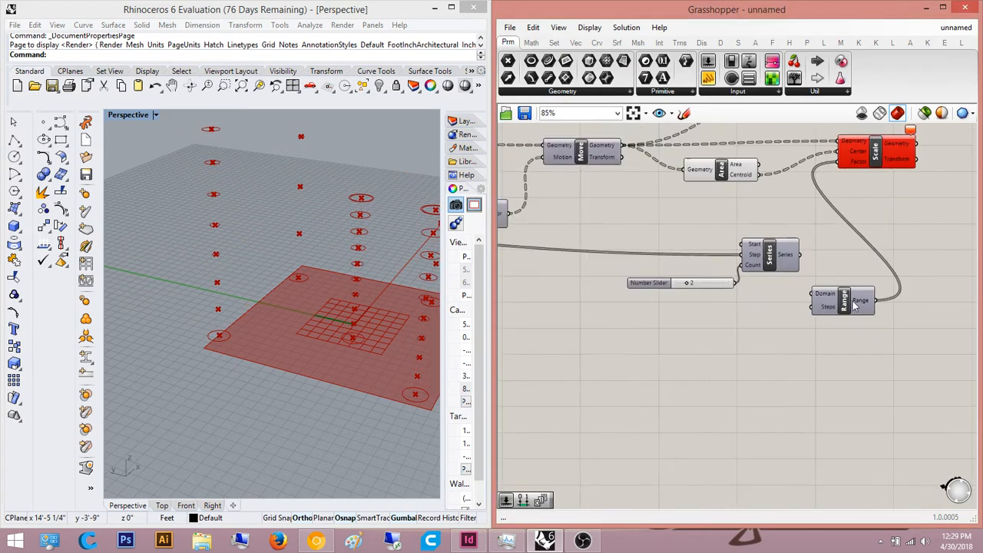
Step: Add a Construct Domain component and connect its Domain output to the Domain input of Range
scroll(842, 226, "up", 3)
right_click_drag(829, 403, 750, 396)
scroll(772, 357, "up", 3)
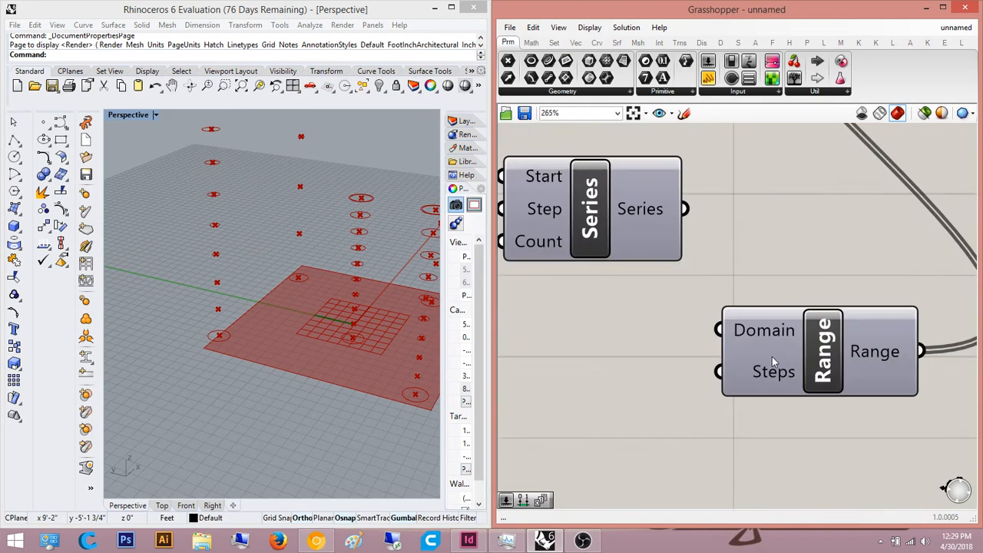
double_click(584, 417)
type("construct doma")
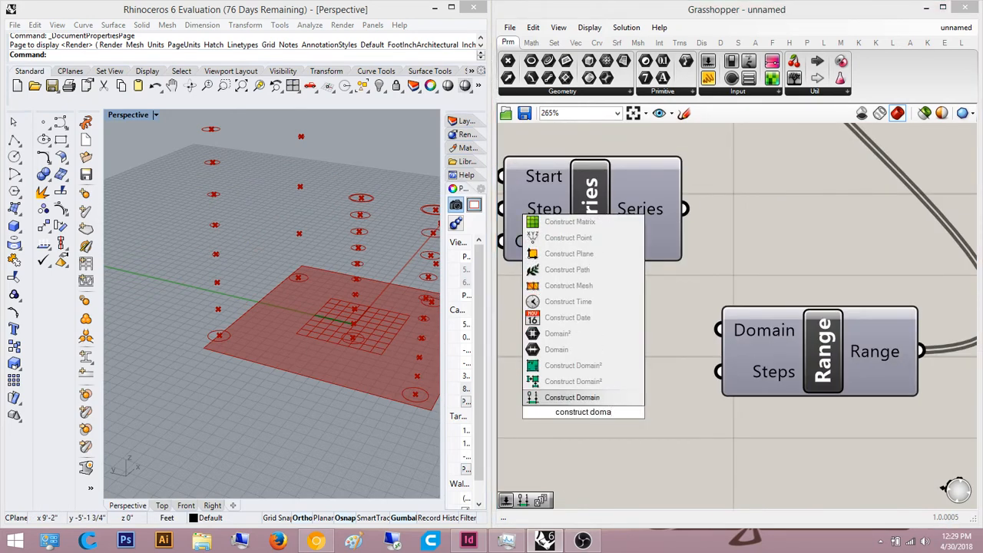
key("Return")
scroll(590, 417, "down", 2)
right_click_drag(621, 383, 664, 302)
left_click_drag(828, 316, 892, 367)
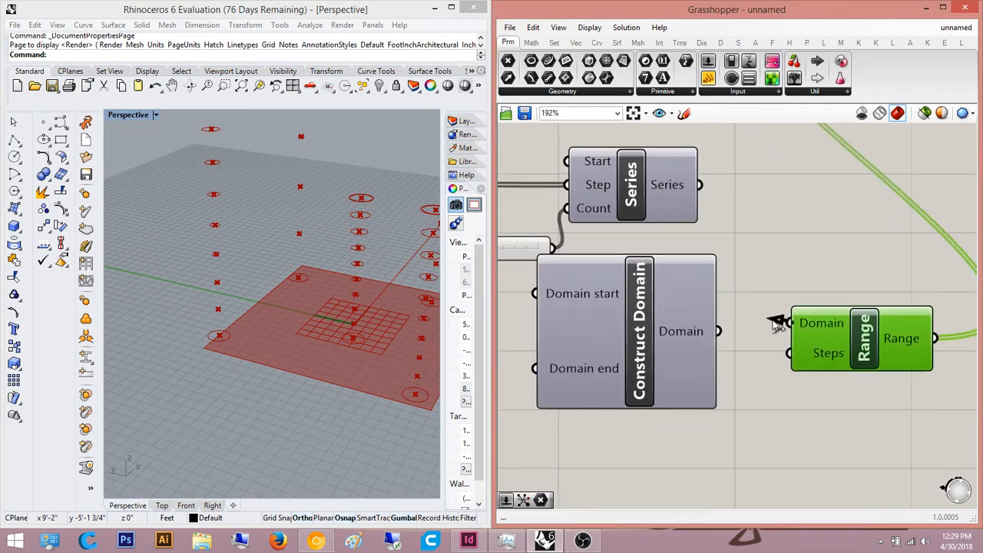
left_click_drag(774, 320, 718, 331)
Step: Add a number slider set to 2 and connect it to the Domain end input of the new Construct Domain
scroll(705, 352, "down", 3)
right_click_drag(707, 358, 770, 332)
left_click_drag(743, 326, 750, 372)
right_click_drag(619, 403, 630, 367)
double_click(630, 365)
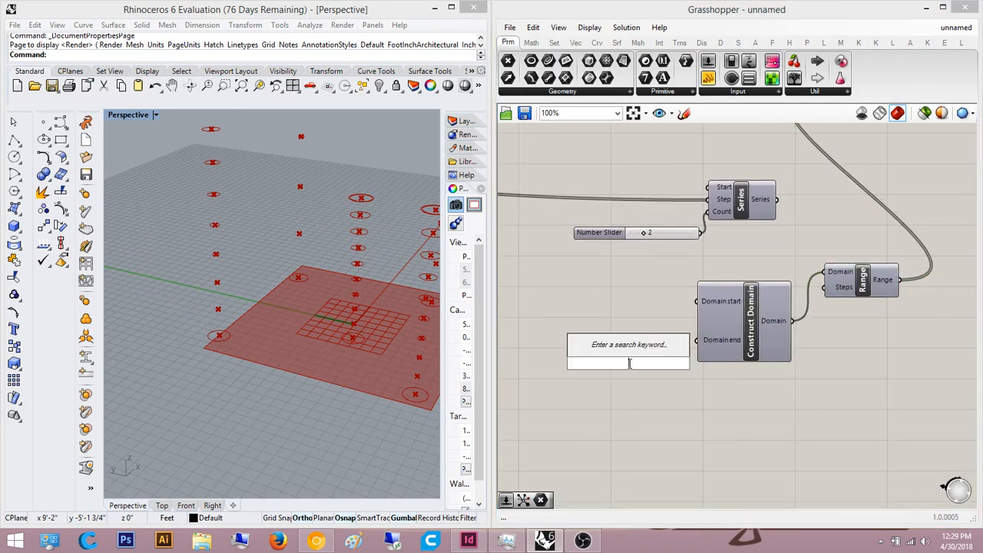
type("2")
key("Return")
scroll(629, 364, "up", 3)
left_click_drag(759, 326, 748, 361)
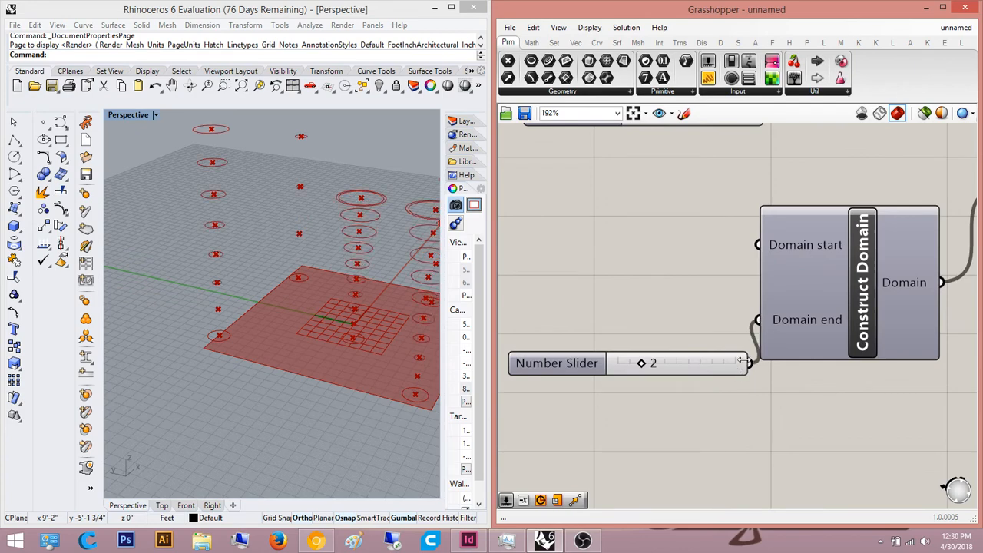
Step: Rearrange the domain slider and Construct Domain on the canvas to space them out before the Range component
scroll(744, 357, "down", 2)
right_click_drag(737, 357, 611, 400)
right_click_drag(377, 279, 327, 284)
scroll(714, 431, "down", 3)
left_click(707, 432)
left_click_drag(707, 432, 693, 411)
right_click_drag(707, 410, 785, 360)
left_click_drag(698, 387, 577, 361)
left_click_drag(769, 351, 704, 383)
left_click(892, 435)
Step: Select the Scale component and inspect its highlighted circles in the Perspective viewport
scroll(878, 211, "up", 3)
right_click_drag(878, 211, 742, 266)
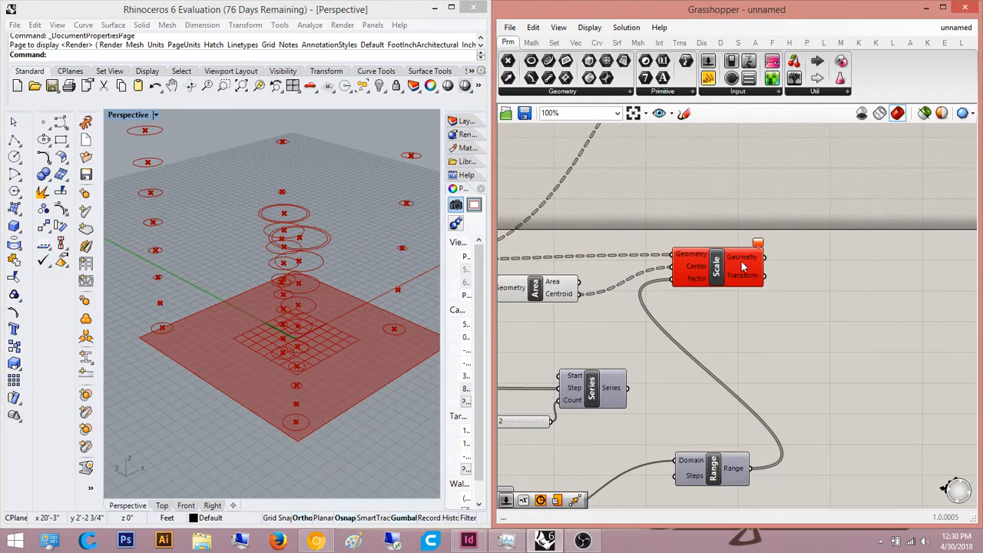
left_click(742, 265)
right_click_drag(329, 397, 308, 334)
right_click_drag(611, 340, 755, 384)
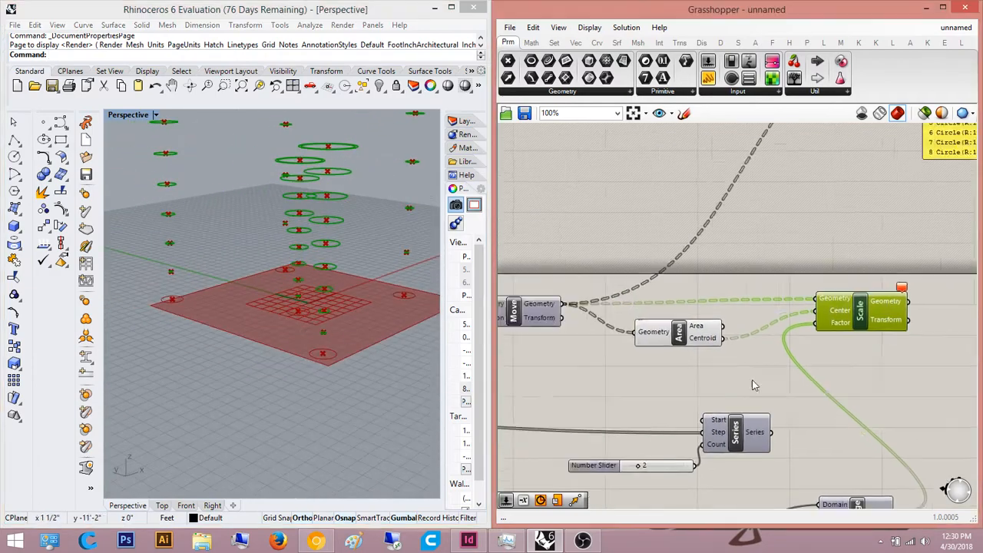
Step: Turn off the preview of the original Circle component at the start of the definition
scroll(601, 377, "down", 8)
right_click_drag(577, 382, 861, 388)
scroll(643, 356, "up", 6)
right_click_drag(747, 415, 763, 309)
scroll(778, 377, "down", 2)
left_click(890, 430)
scroll(874, 388, "up", 2)
scroll(883, 391, "down", 2)
right_click_drag(862, 388, 868, 358)
scroll(670, 296, "up", 3)
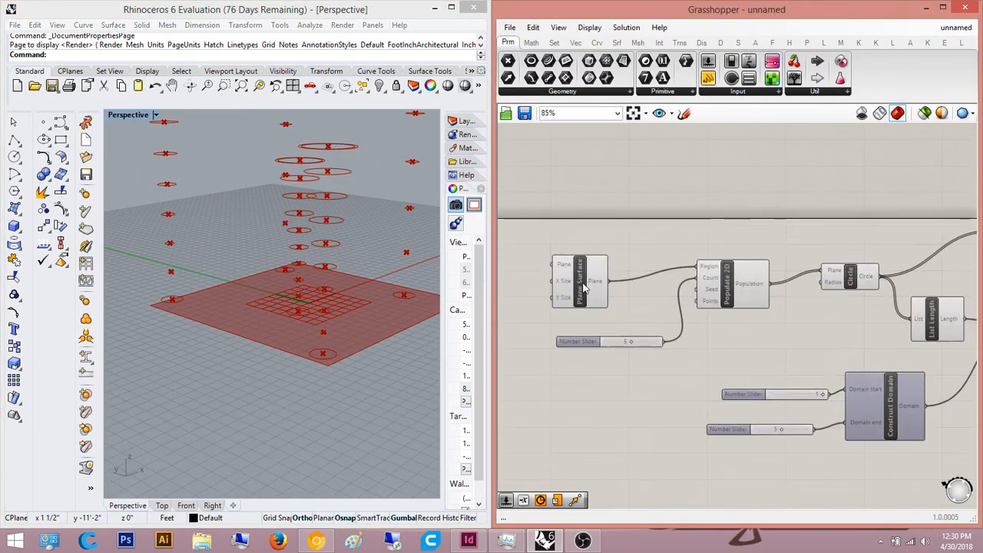
right_click_drag(785, 290, 676, 291)
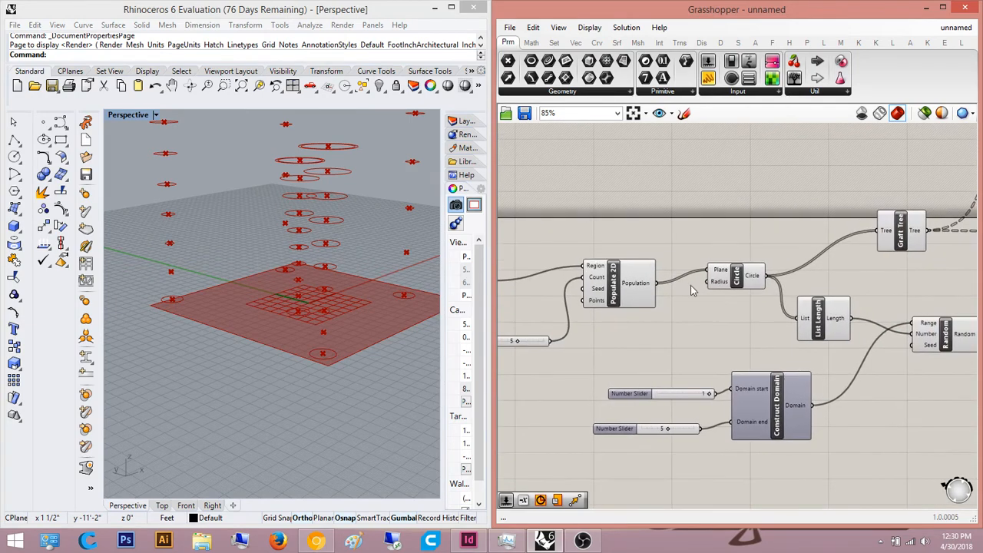
left_click(736, 280)
middle_click(741, 281)
left_click(775, 234)
left_click(817, 224)
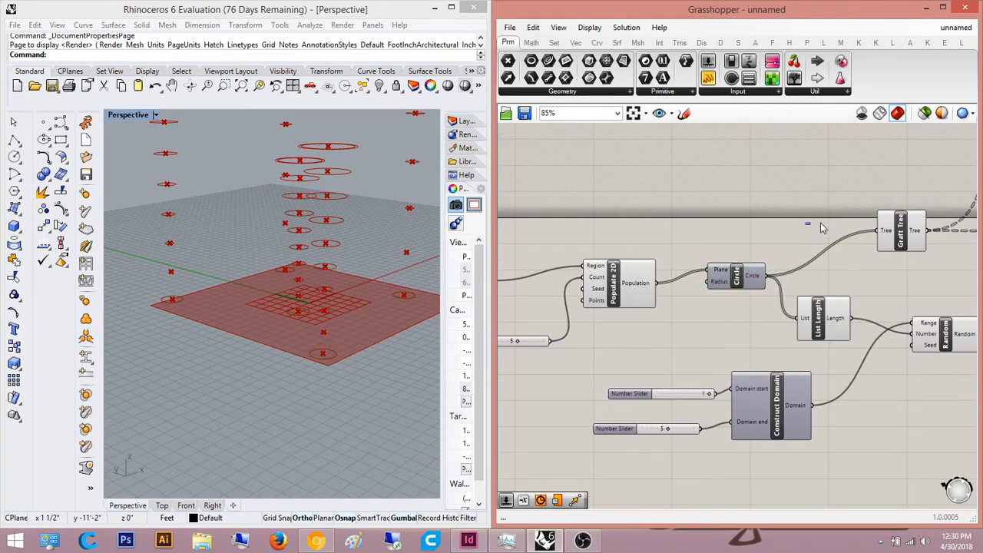
Step: Turn off the preview of the Graft Tree component
right_click_drag(817, 225, 764, 252)
right_click_drag(333, 258, 319, 265)
right_click_drag(792, 365, 716, 359)
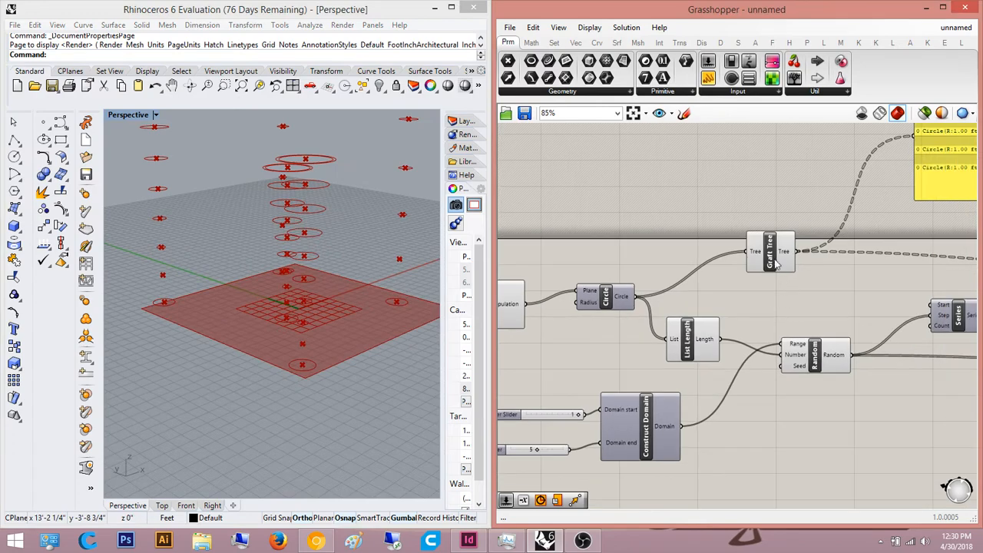
left_click(775, 262)
middle_click(777, 259)
left_click(806, 224)
left_click(822, 186)
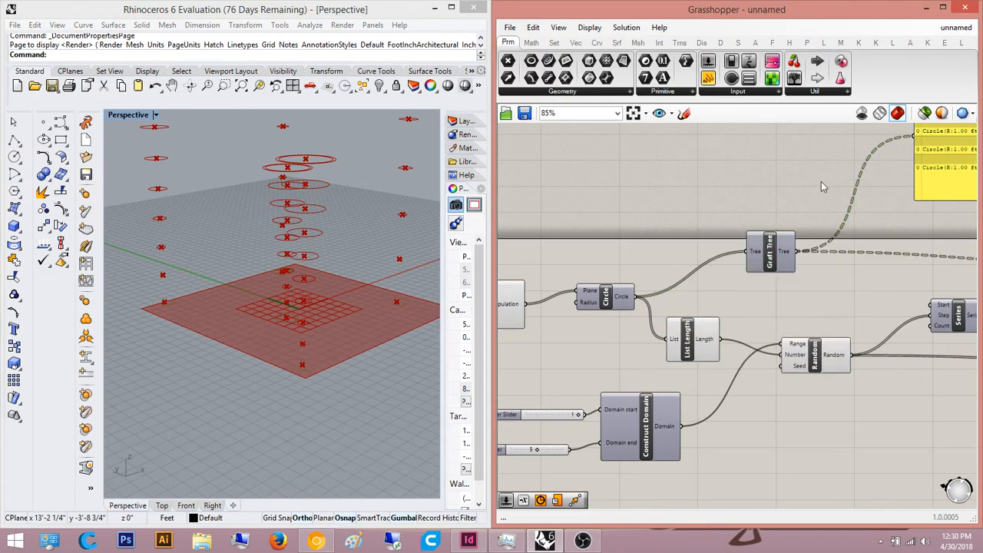
Step: Turn off the preview of the Area component to hide the centroid points in the viewport
right_click_drag(374, 238, 424, 291)
left_click(815, 355)
right_click_drag(731, 342, 695, 352)
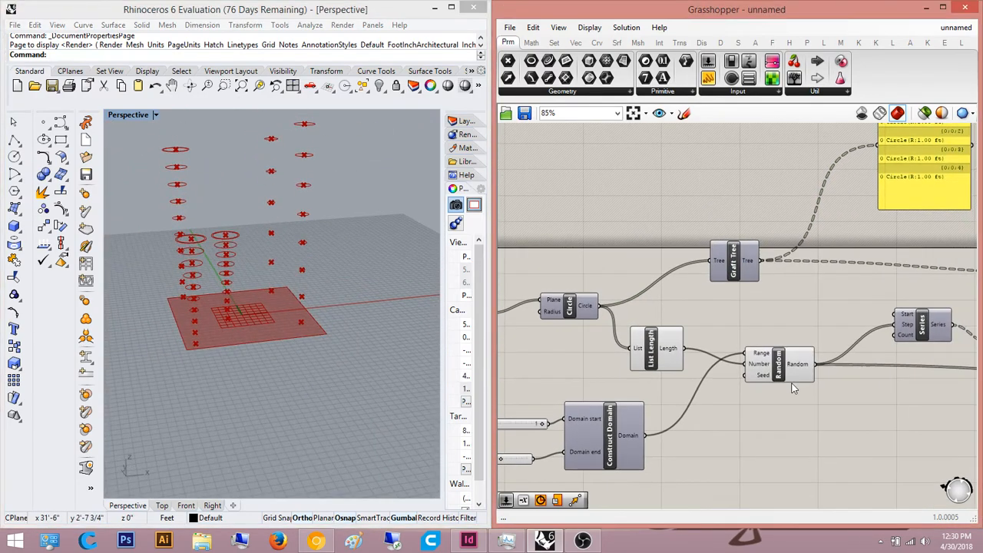
left_click(657, 348)
right_click_drag(620, 402, 545, 402)
scroll(852, 394, "down", 4)
right_click_drag(852, 394, 558, 373)
scroll(709, 329, "up", 3)
scroll(689, 327, "up", 4)
left_click(684, 333)
middle_click(682, 334)
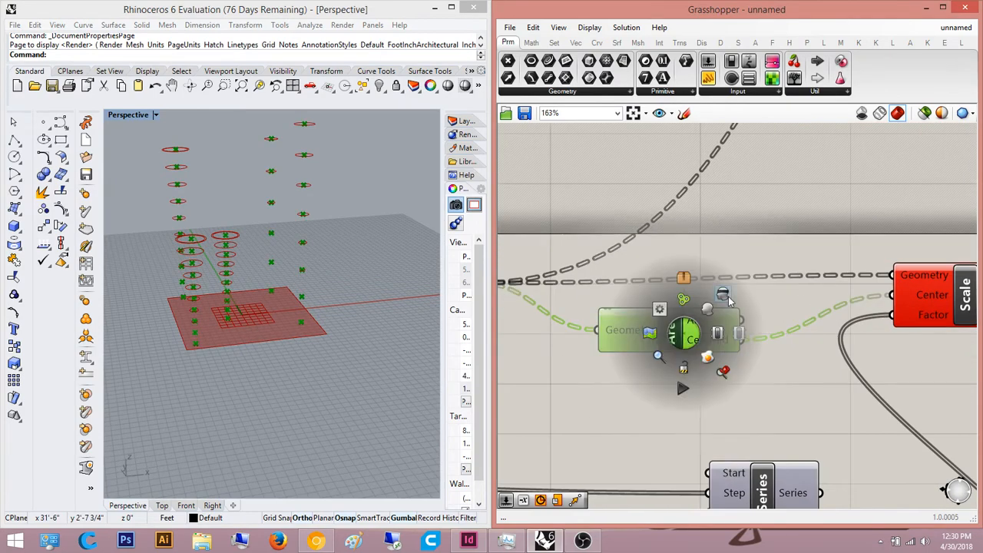
left_click(712, 302)
left_click(769, 237)
right_click_drag(770, 237, 700, 256)
Step: Select the Scale component and examine the spacing and sizes of the scaled circles up close
left_click(899, 311)
scroll(878, 330, "down", 2)
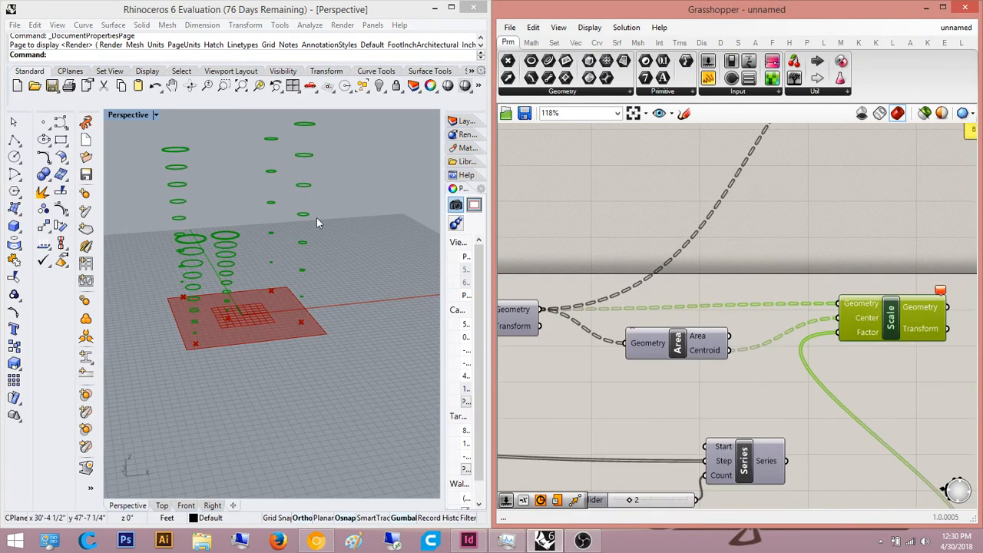
scroll(251, 263, "up", 5)
mouse_move(316, 219)
right_mouse_down()
mouse_move(252, 262)
mouse_move(310, 274)
mouse_move(312, 351)
mouse_move(230, 394)
mouse_move(230, 408)
right_mouse_up()
scroll(252, 264, "up", 5)
scroll(286, 271, "down", 5)
right_click_drag(298, 274, 284, 343, "shift")
Step: Delete the disconnected Series component and its Count slider below the Area component
left_click(790, 363)
right_click_drag(871, 316, 882, 199)
scroll(868, 223, "down", 2)
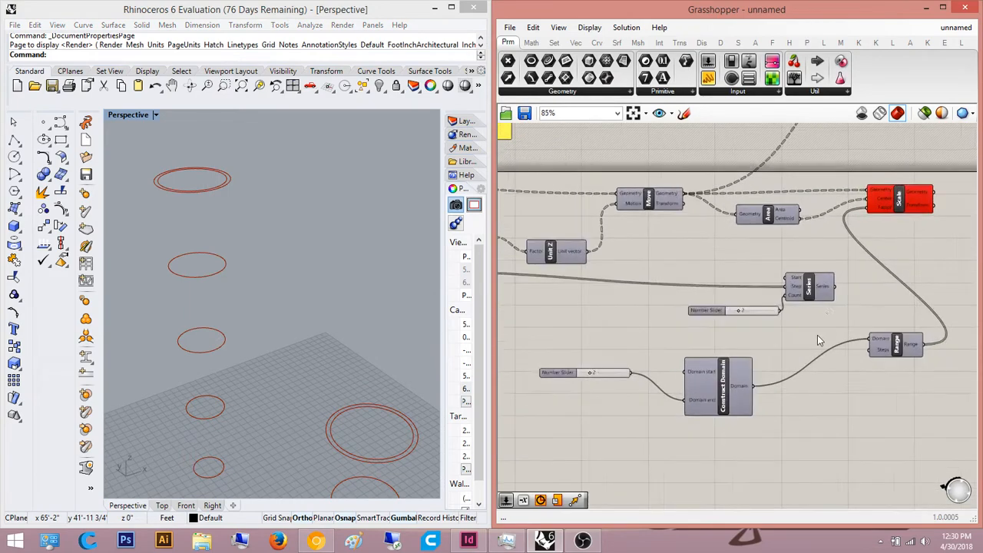
scroll(820, 336, "up", 2)
right_click_drag(931, 389, 718, 369)
scroll(852, 370, "down", 3)
left_click_drag(798, 361, 768, 312)
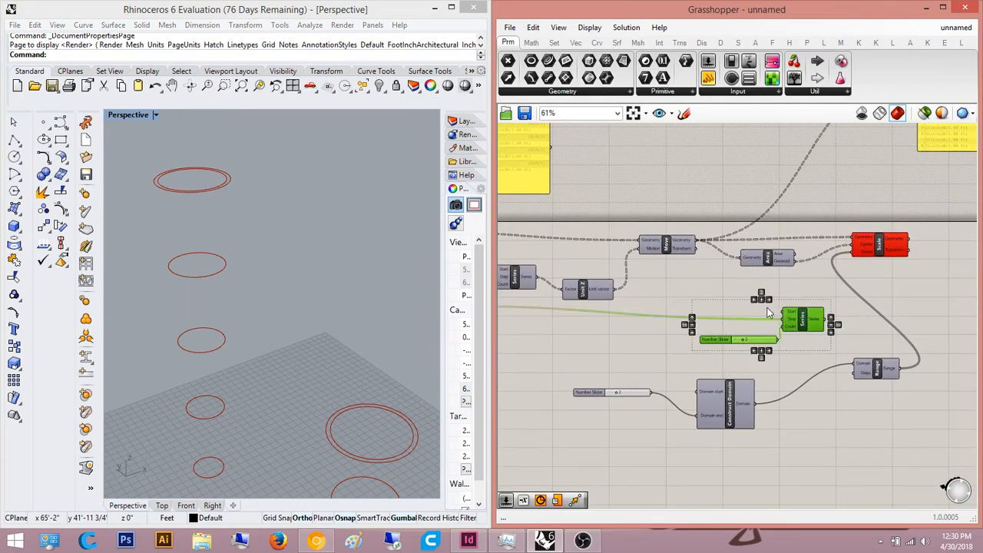
scroll(759, 371, "down", 2)
scroll(808, 373, "up", 5)
scroll(839, 381, "down", 2)
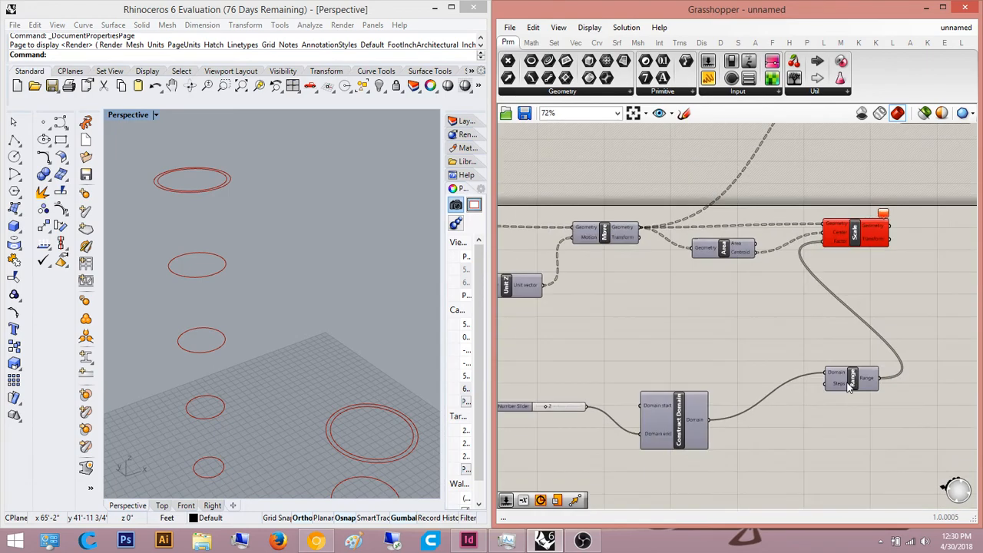
Step: Examine the Random component and the Count input of the Series that sets the circle heights
right_click_drag(630, 413, 726, 356)
right_click_drag(510, 292, 697, 371)
scroll(620, 357, "down", 5)
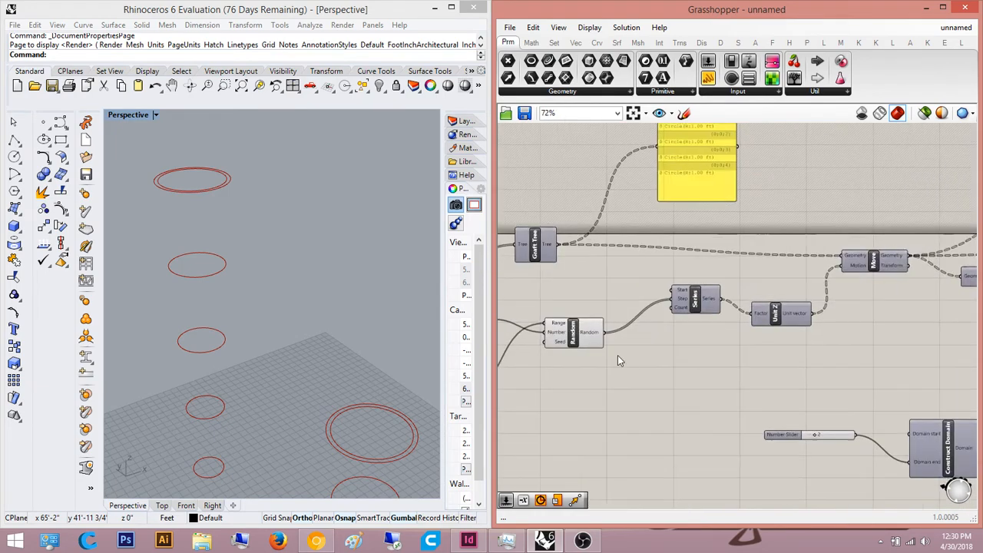
scroll(578, 334, "up", 5)
left_click(584, 336)
scroll(594, 339, "up", 2)
scroll(598, 341, "down", 3)
scroll(735, 323, "up", 3)
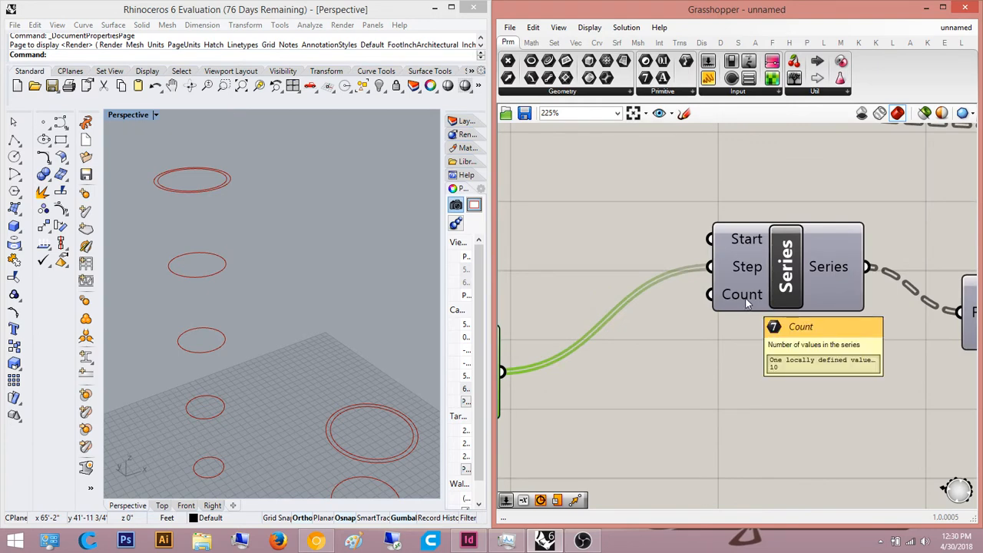
scroll(747, 305, "down", 4)
right_click_drag(786, 299, 630, 267)
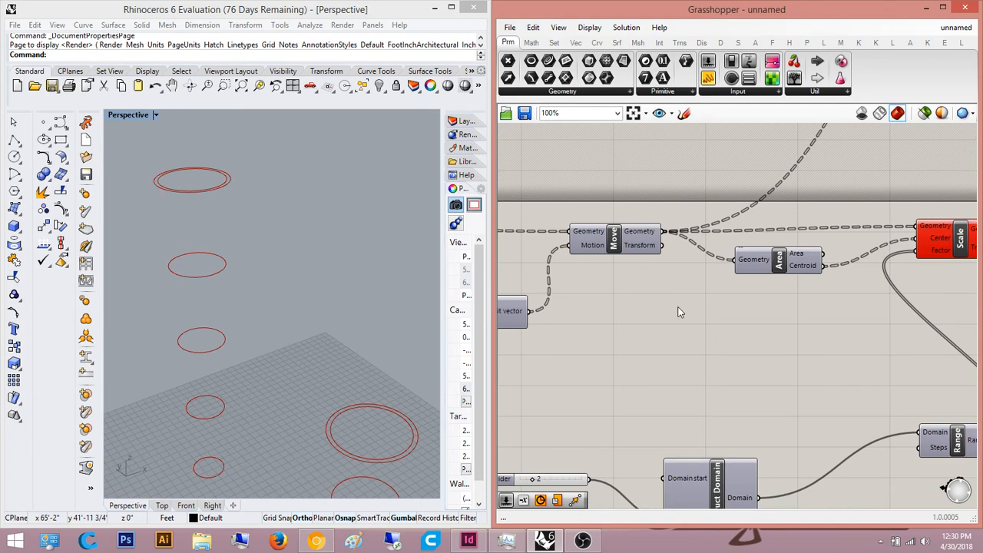
Step: Check the scaled circles in the viewport and the default value of the Range component's Steps input
right_click_drag(757, 418, 648, 319)
scroll(326, 335, "down", 9)
scroll(334, 351, "up", 3)
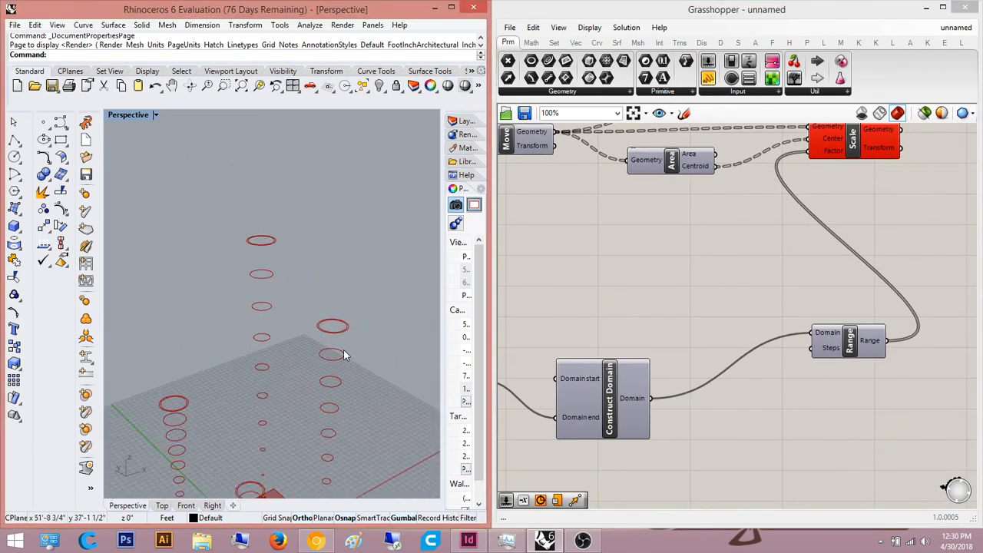
scroll(826, 361, "up", 5)
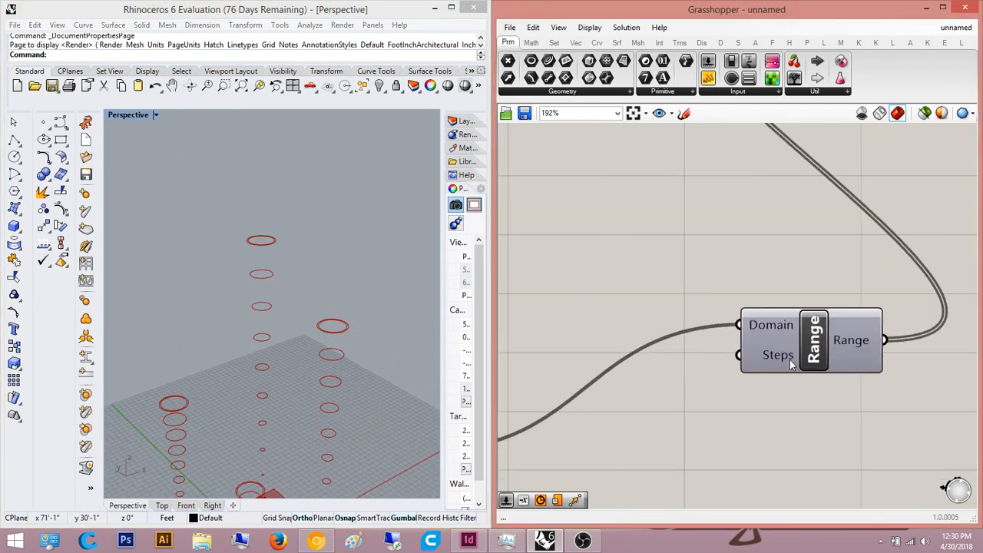
mouse_move(790, 359)
scroll(789, 360, "down", 5)
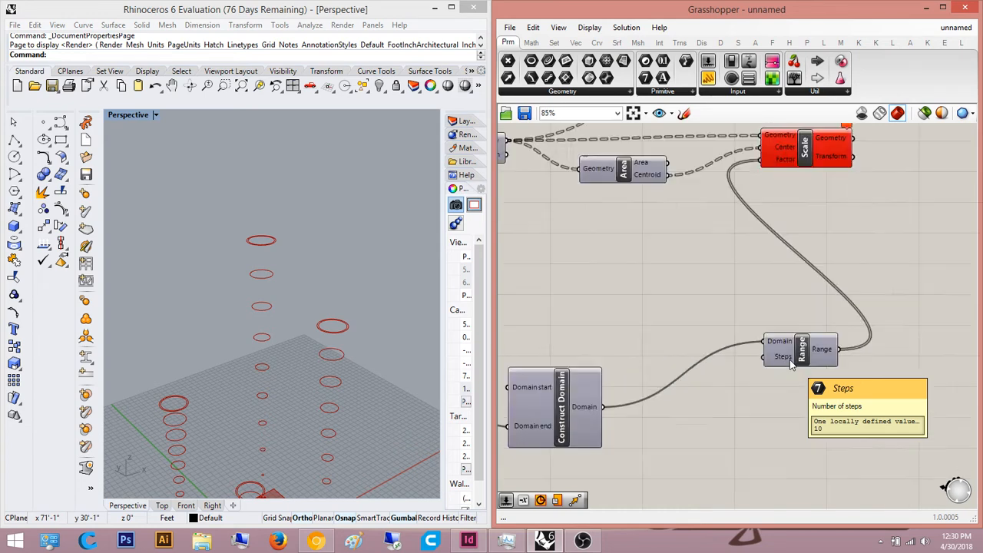
Step: Add a number slider set to 9 and connect it to the Steps input of Range
scroll(790, 359, "up", 4)
double_click(725, 437)
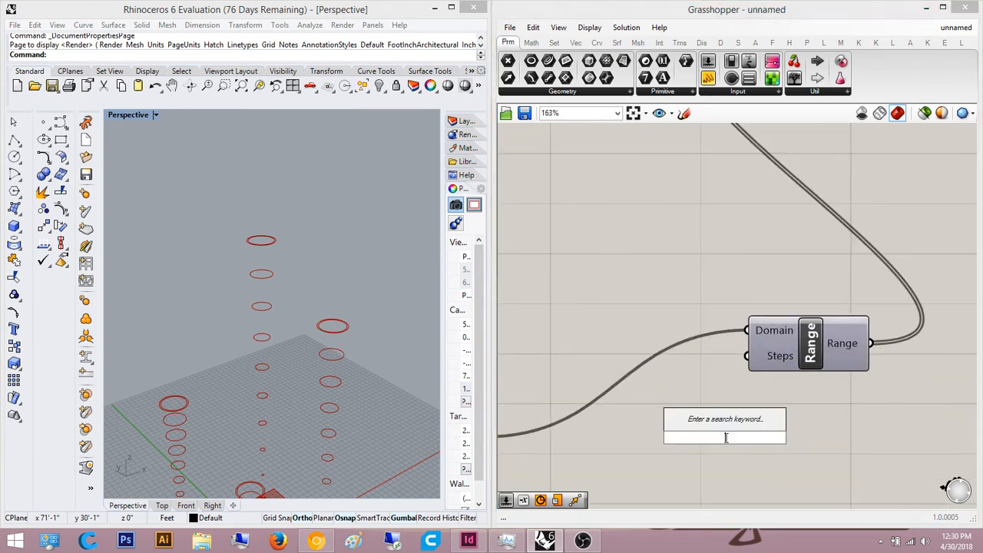
type("9")
key("Return")
scroll(798, 365, "up", 3)
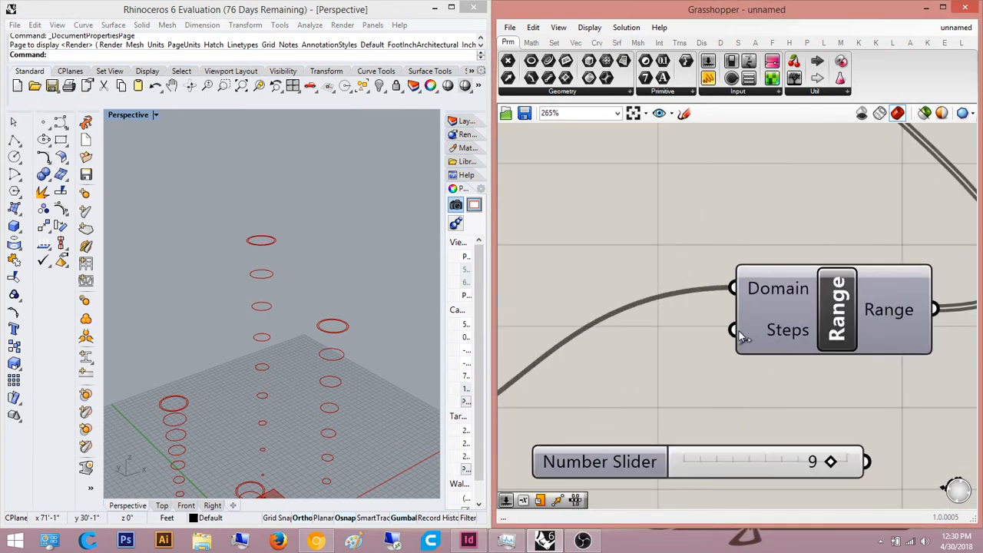
left_click_drag(733, 330, 874, 465)
Step: Inspect the updated circle columns from a lower angle and move the Steps slider beside the Range component
right_click_drag(361, 384, 316, 406)
scroll(384, 397, "down", 7)
right_click_drag(550, 416, 684, 353)
left_click_drag(739, 416, 581, 275)
left_click_drag(728, 398, 576, 189)
scroll(718, 382, "down", 3)
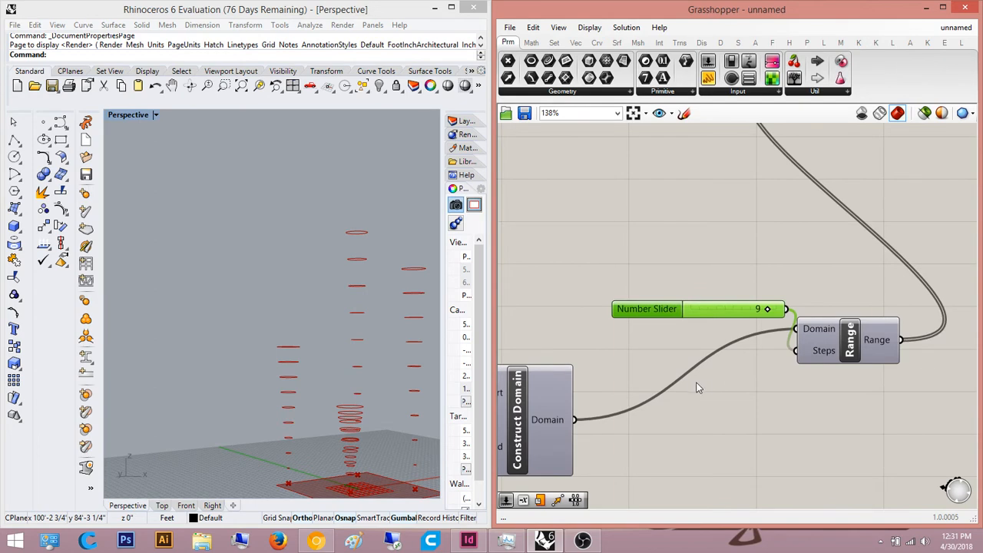
Step: Add a number slider set to 11, connect it to the Count input of the height Series, and place it below that component
scroll(699, 387, "down", 3)
right_click_drag(698, 387, 871, 377)
scroll(608, 307, "up", 3)
right_click_drag(608, 307, 825, 388)
double_click(668, 359)
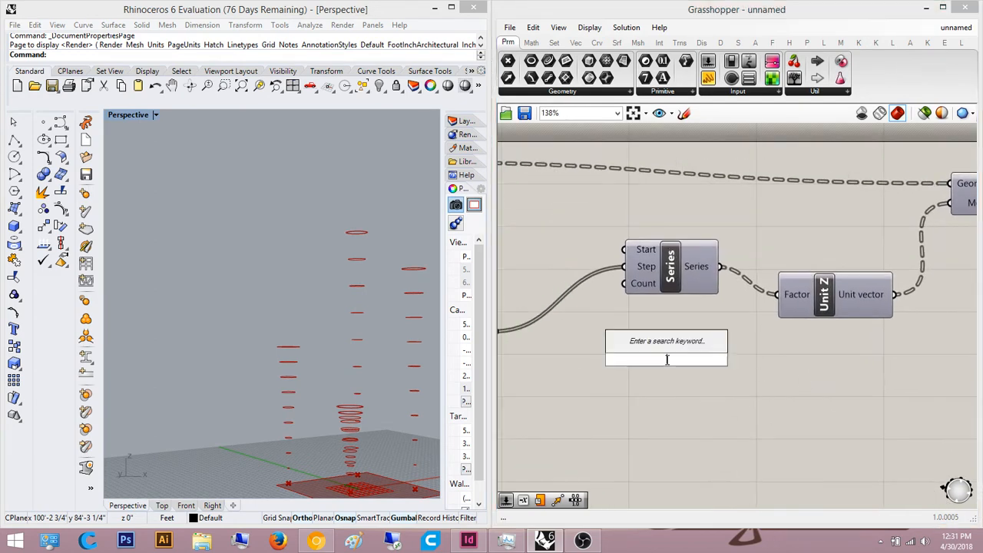
type("11")
key("Return")
scroll(668, 359, "up", 3)
left_click_drag(604, 235, 822, 358)
scroll(861, 351, "down", 3)
right_click_drag(862, 352, 874, 335)
left_click_drag(709, 340, 590, 384)
Step: Add a Subtraction component to the canvas below the Unit Z component
scroll(711, 356, "down", 4)
right_click_drag(712, 356, 673, 337)
double_click(804, 374)
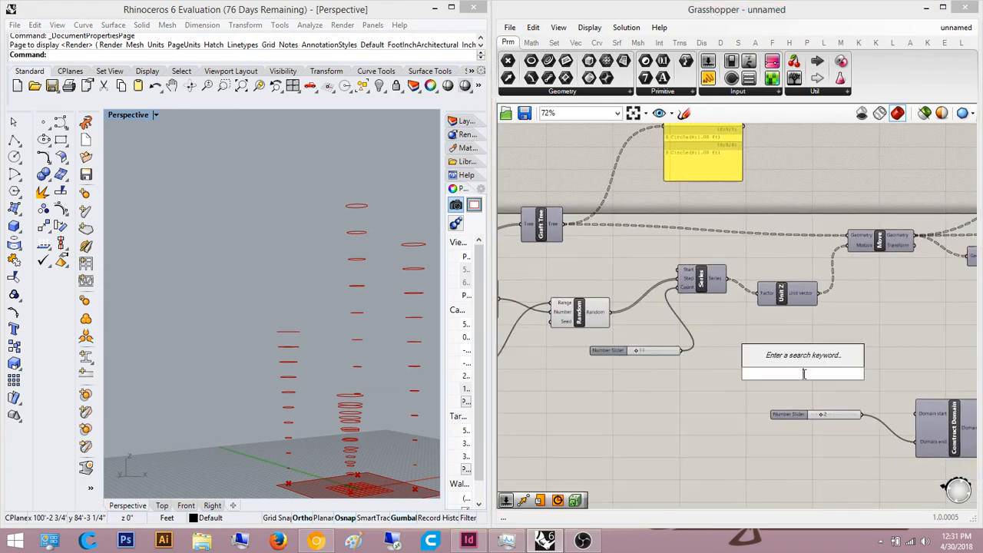
type("subtrac")
key("Return")
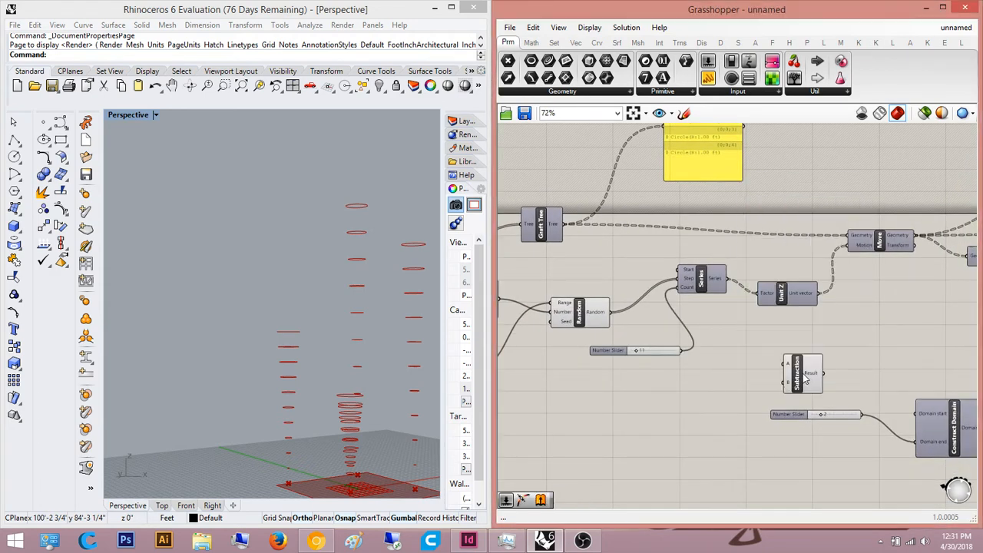
Step: Connect the count slider of 11 to input A of Subtraction and a new number slider set to 1 to input B
scroll(799, 374, "up", 3)
left_click_drag(771, 358, 604, 337)
double_click(687, 406)
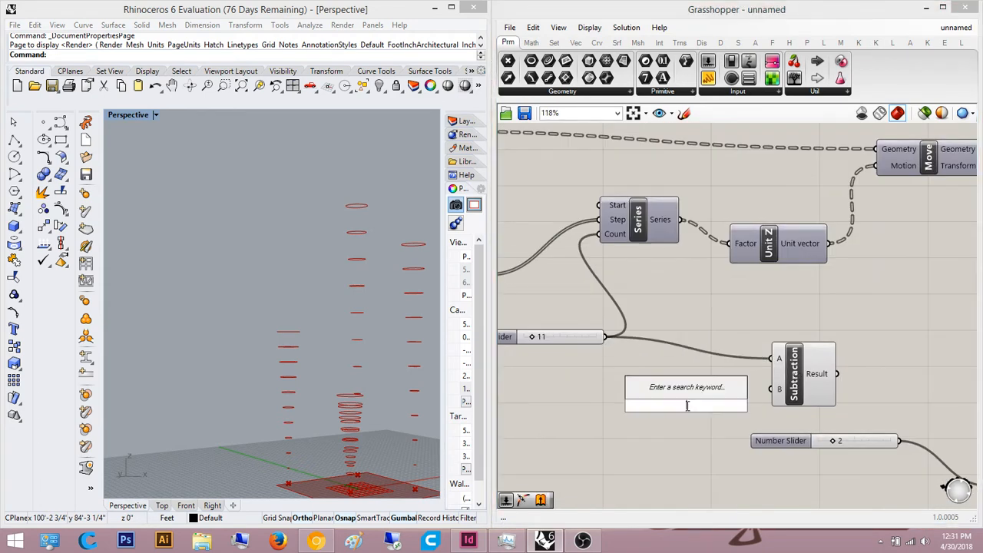
type("1")
key("Return")
scroll(815, 382, "up", 3)
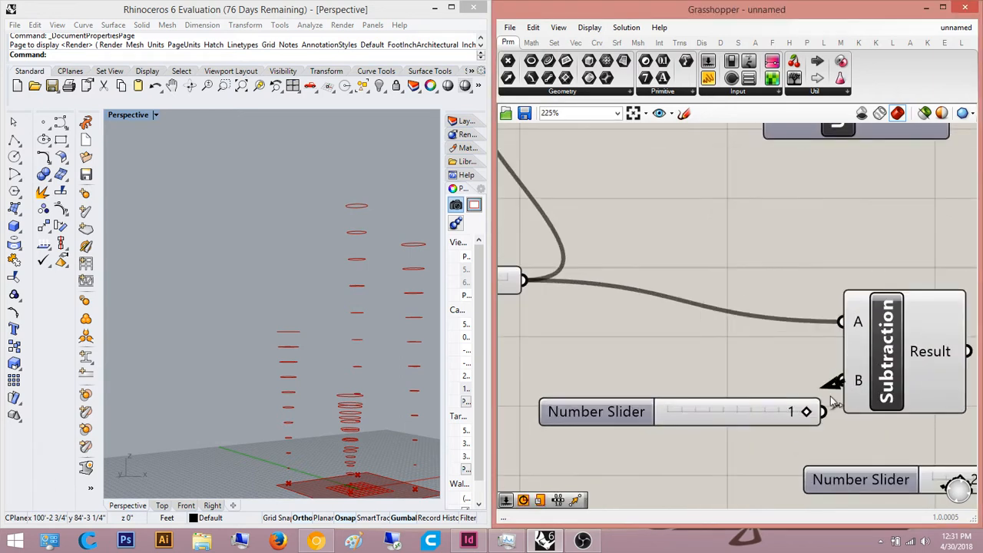
Step: Connect the Subtraction result to the Steps input of the Range component
scroll(833, 399, "down", 7)
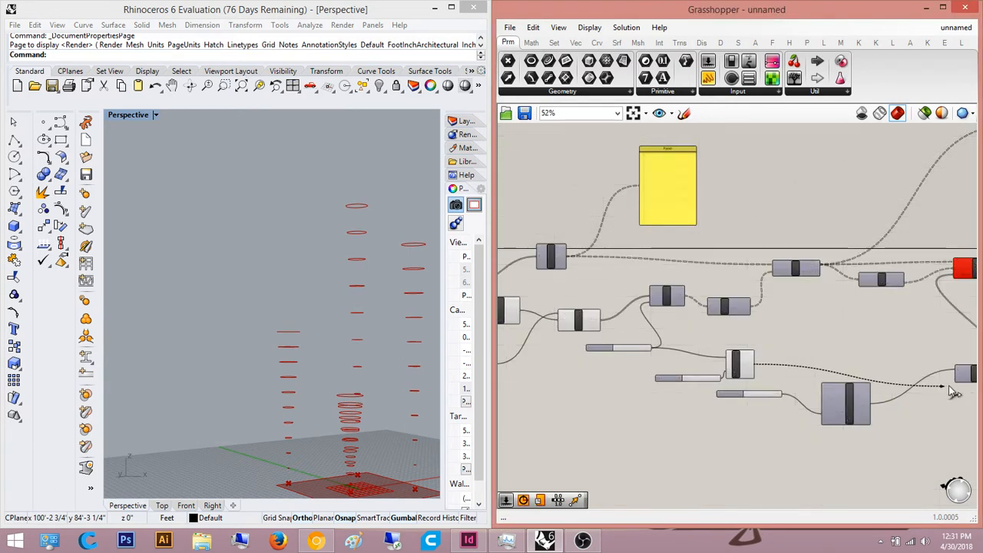
scroll(953, 392, "up", 2)
scroll(863, 384, "up", 3)
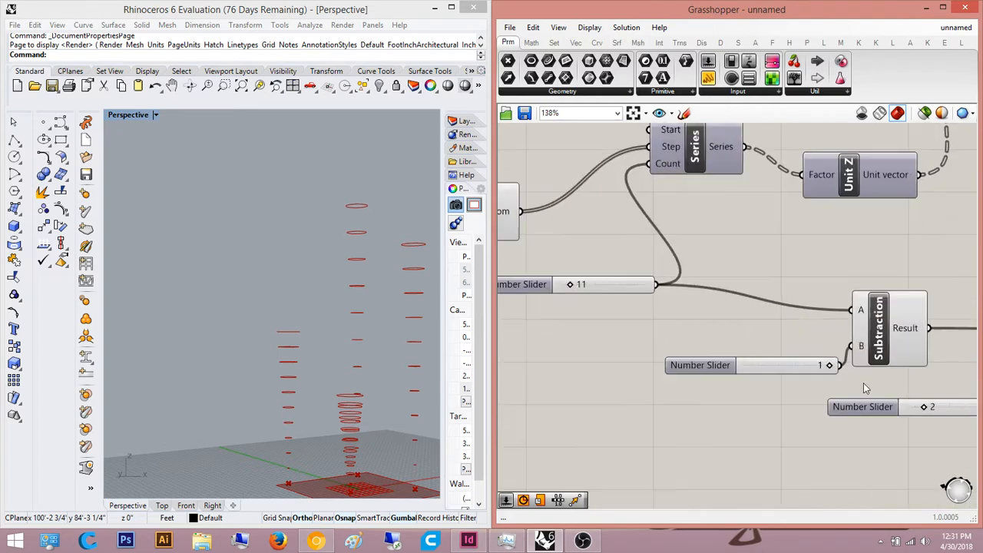
Step: Move the number slider of 1 beneath the slider of 11, leaving space before the Subtraction component
left_click_drag(884, 388, 599, 359)
left_click(676, 419)
scroll(757, 423, "up", 2)
left_click(670, 359)
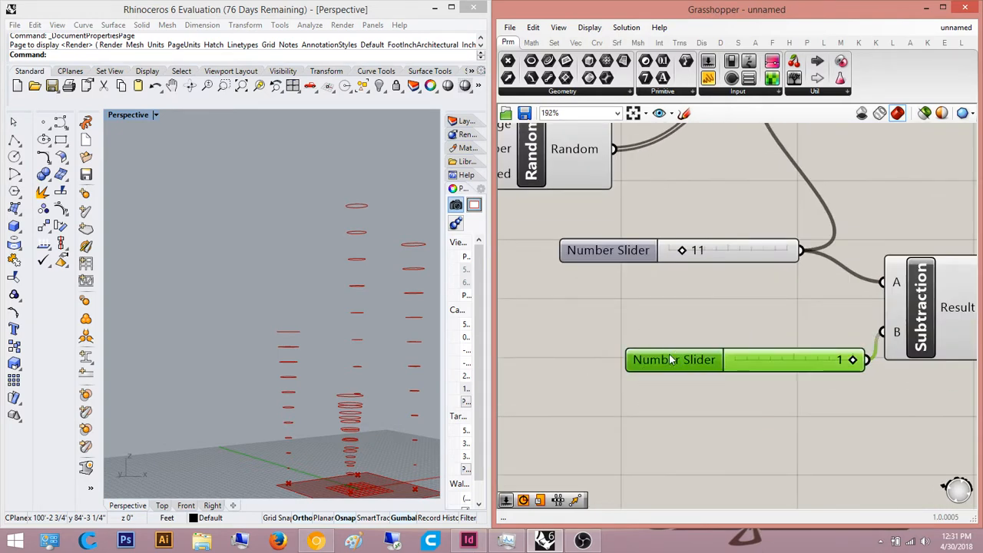
left_click_drag(669, 359, 599, 352)
left_click(695, 308)
right_click_drag(695, 308, 623, 314)
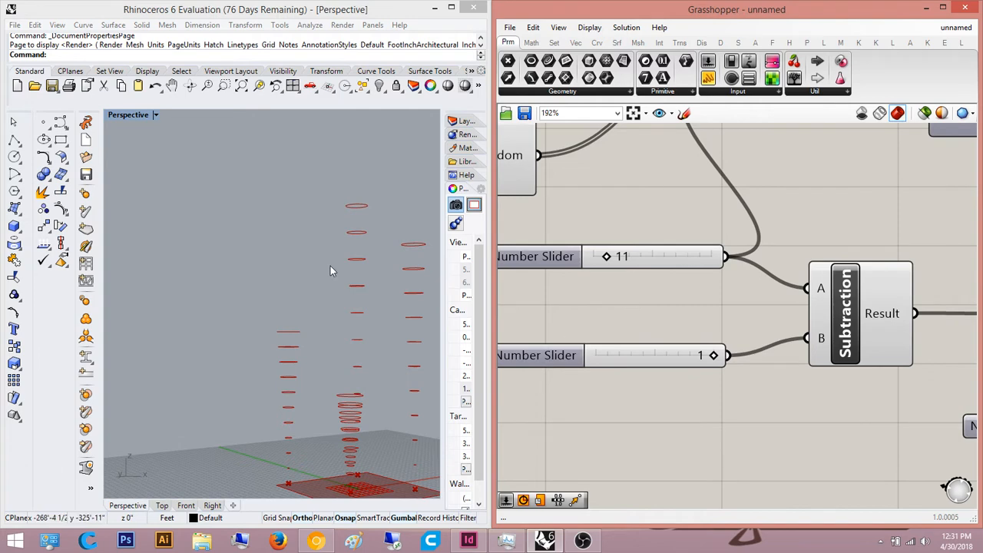
Step: Draw a horizontal line in Rhino's Top view on the empty area below the base surface
left_click(162, 505)
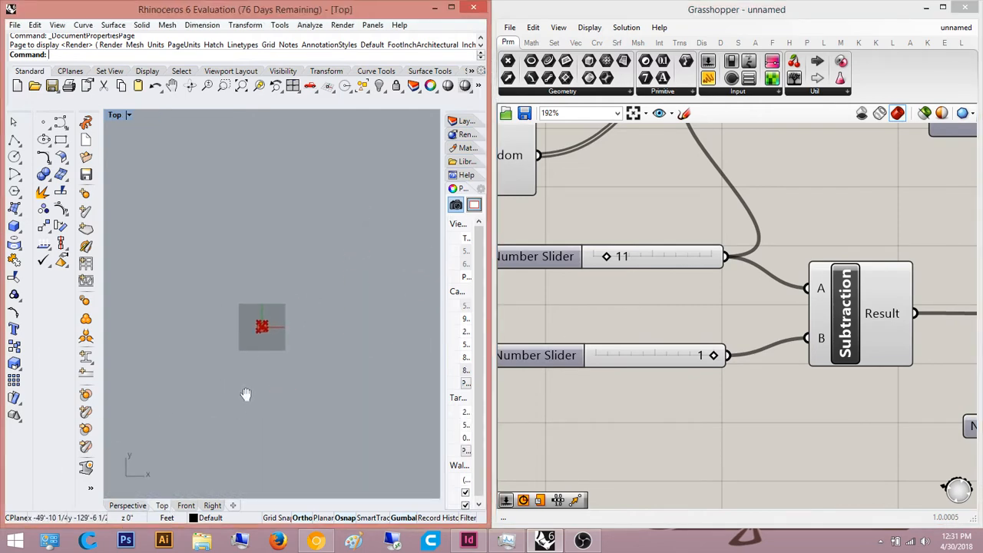
right_click_drag(248, 395, 249, 382)
scroll(255, 367, "up", 3)
type("line")
key("Return")
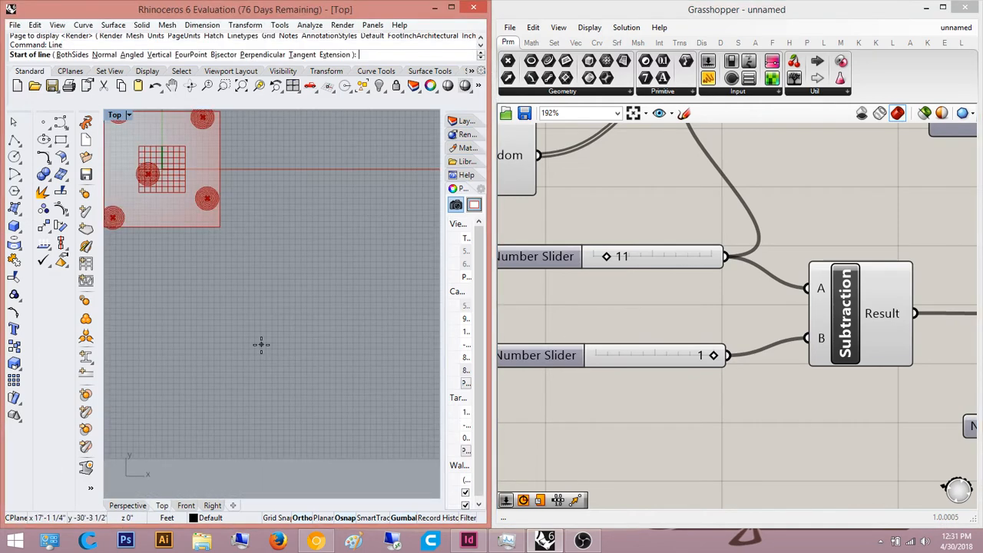
left_click(181, 275)
left_click(316, 275)
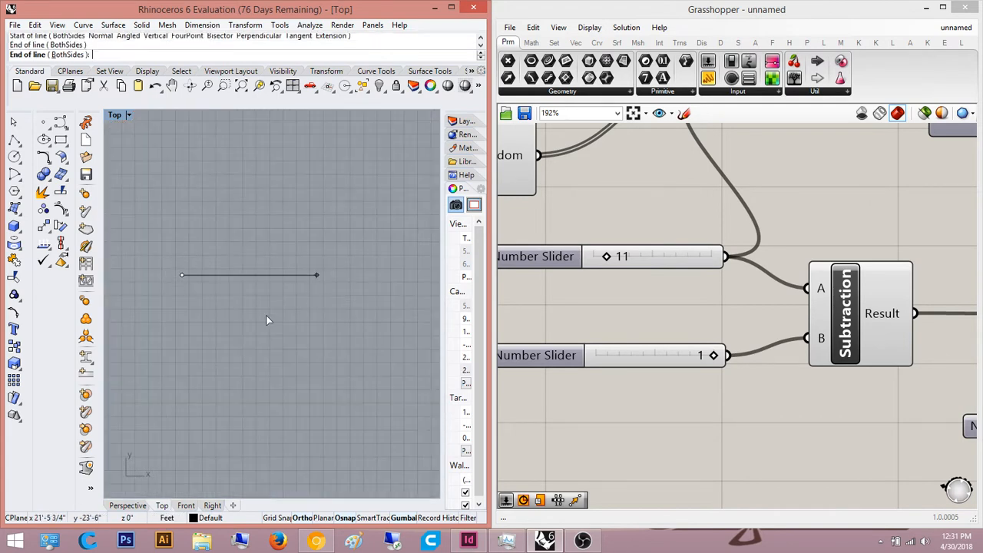
Step: Draw two more horizontal lines below the first one and a fourth one above it
key("Return")
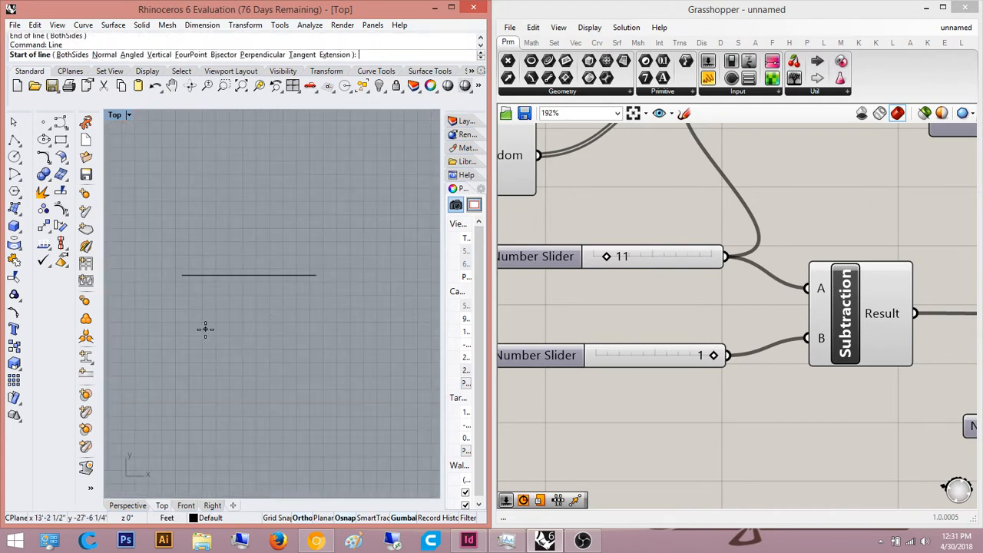
left_click(176, 330)
left_click(341, 331)
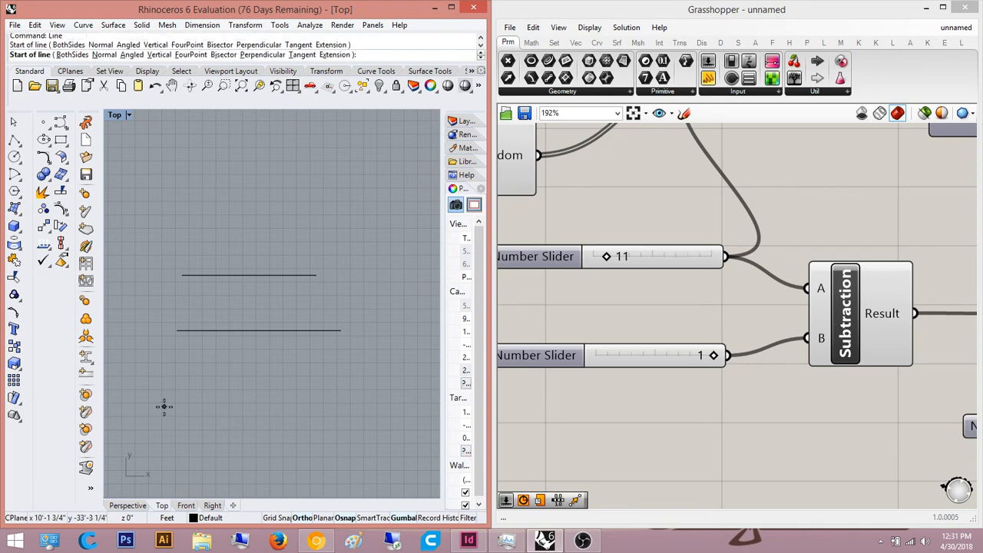
key("Return")
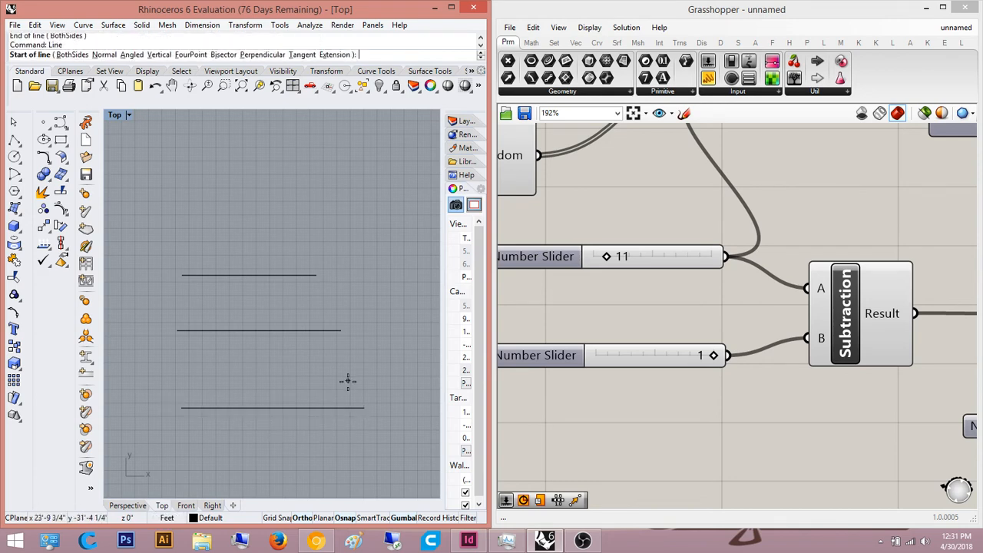
scroll(346, 379, "up", 3)
left_click(189, 309)
left_click(308, 311)
scroll(374, 393, "down", 3)
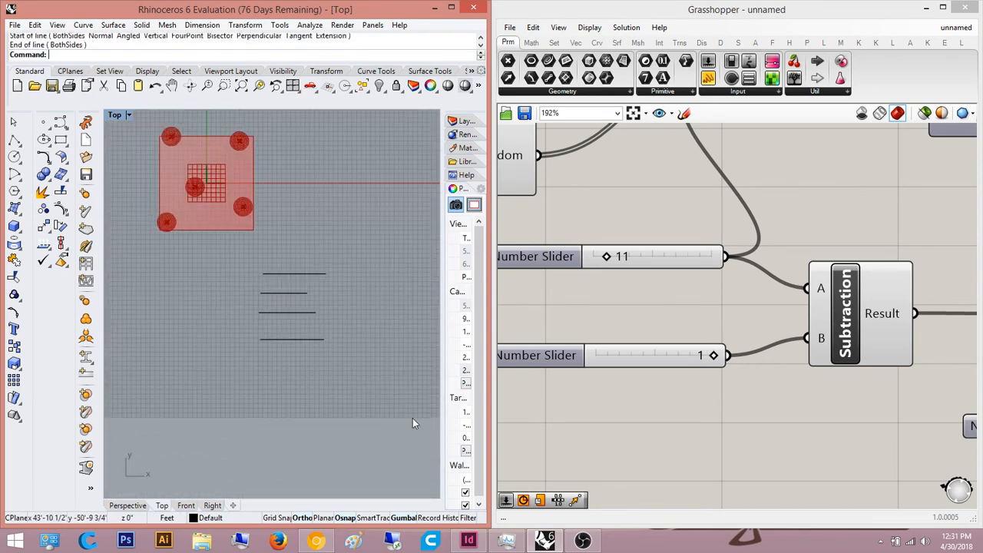
Step: Examine the four drawn lines and the gaps between them in the Top view
scroll(346, 288, "up", 6)
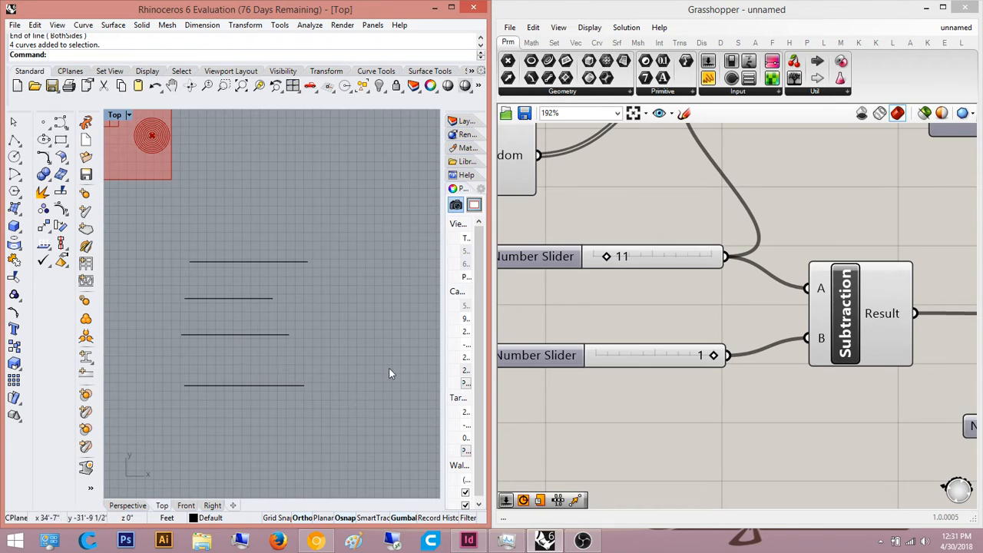
left_click_drag(121, 214, 122, 215)
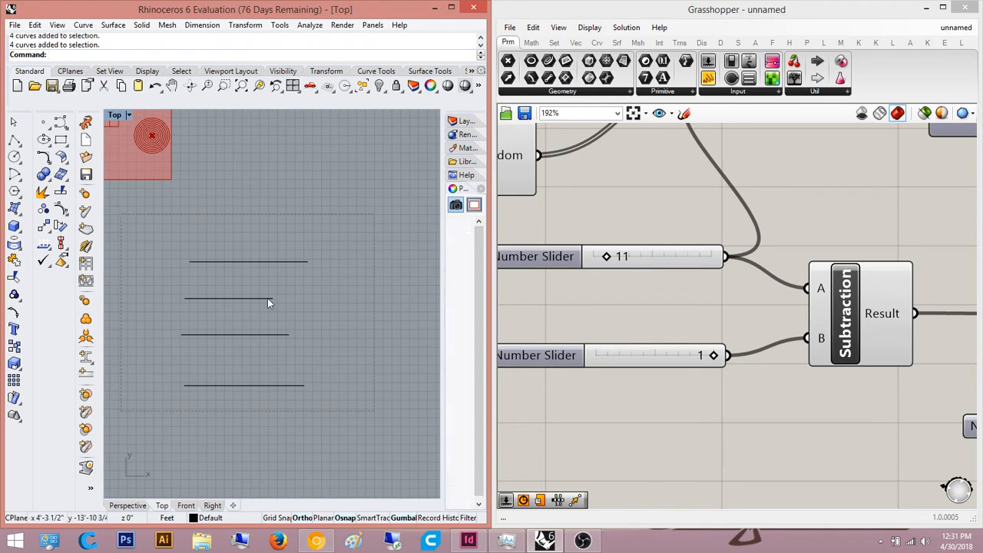
left_click(286, 358)
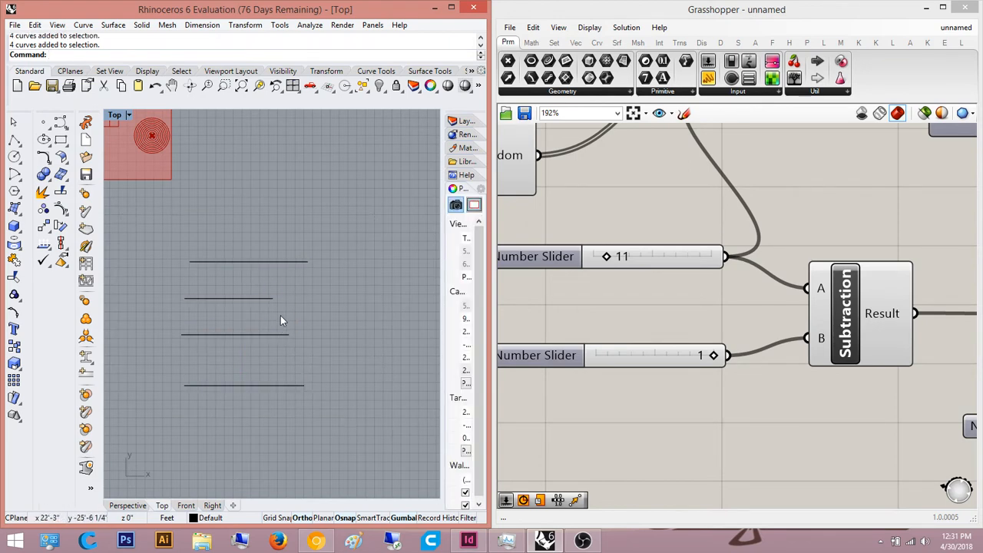
left_click_drag(213, 262, 212, 262)
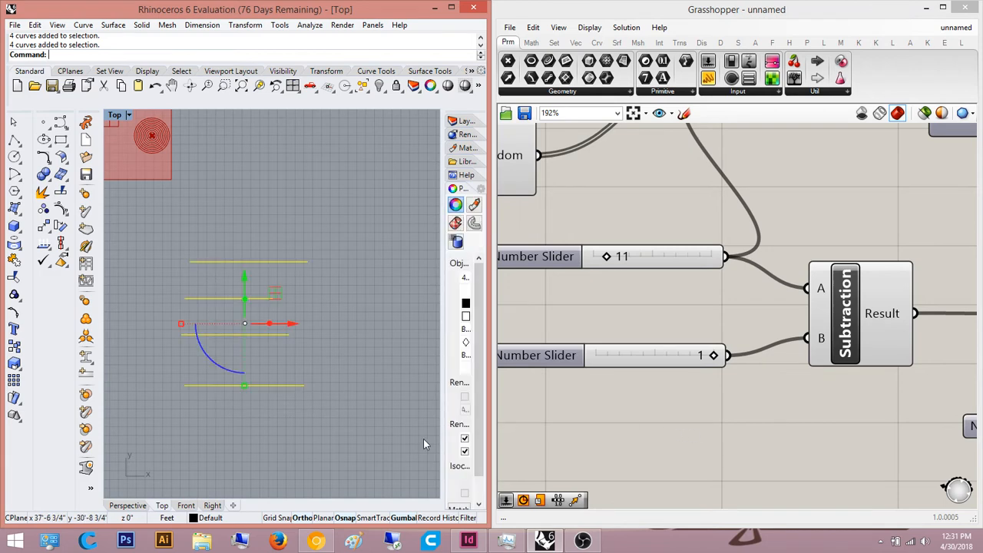
double_click(630, 447)
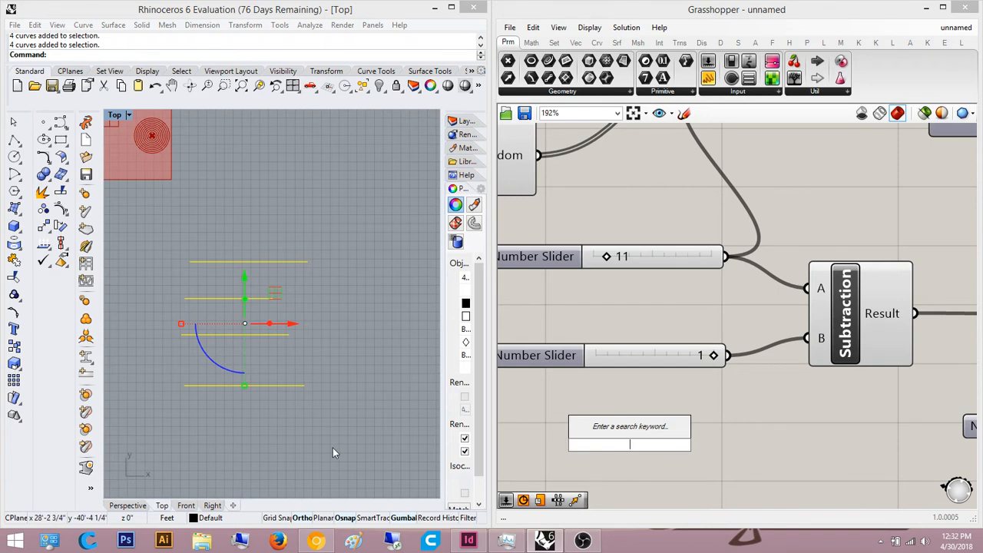
left_click(280, 362)
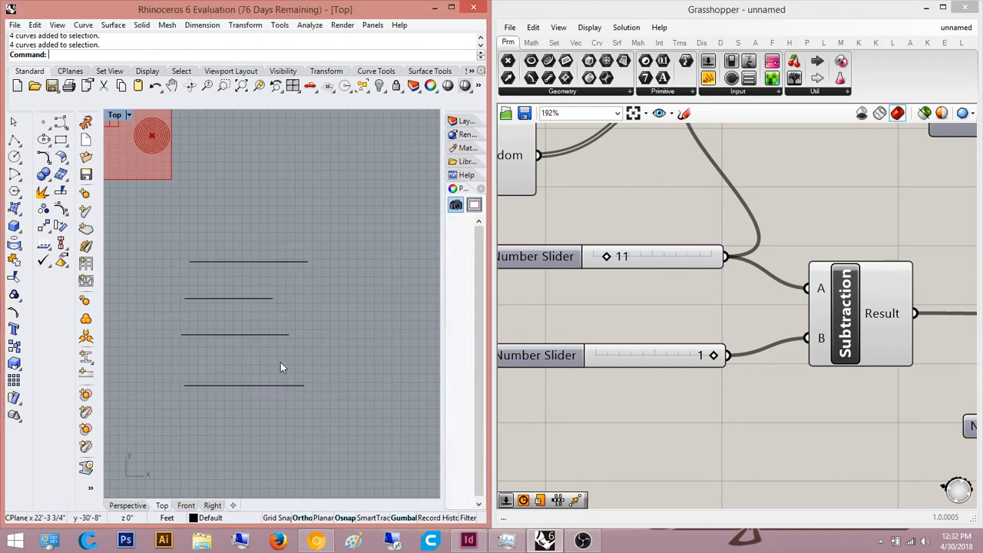
Step: Add an Expression component to the Grasshopper canvas below the number slider of 1
right_click_drag(714, 442, 733, 389)
double_click(734, 394)
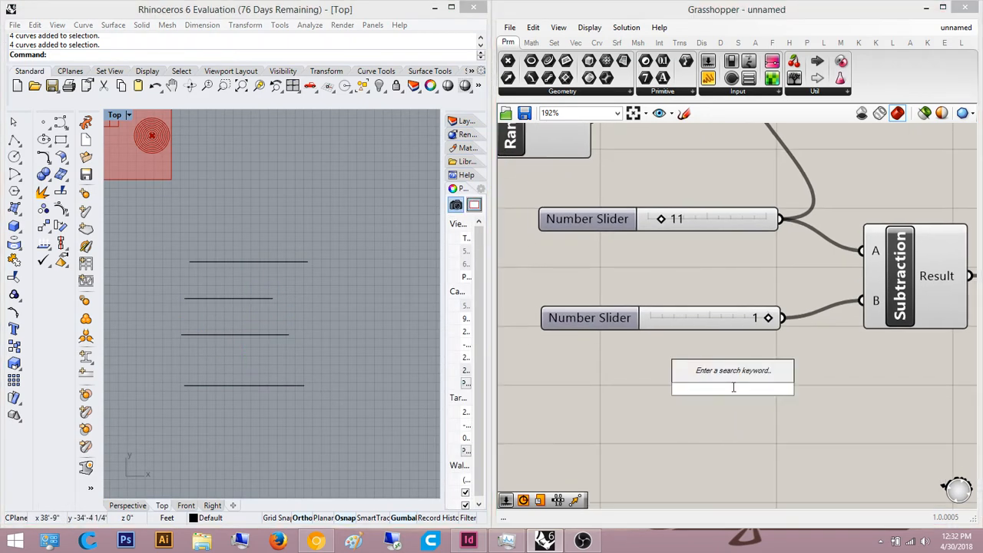
type("exptres")
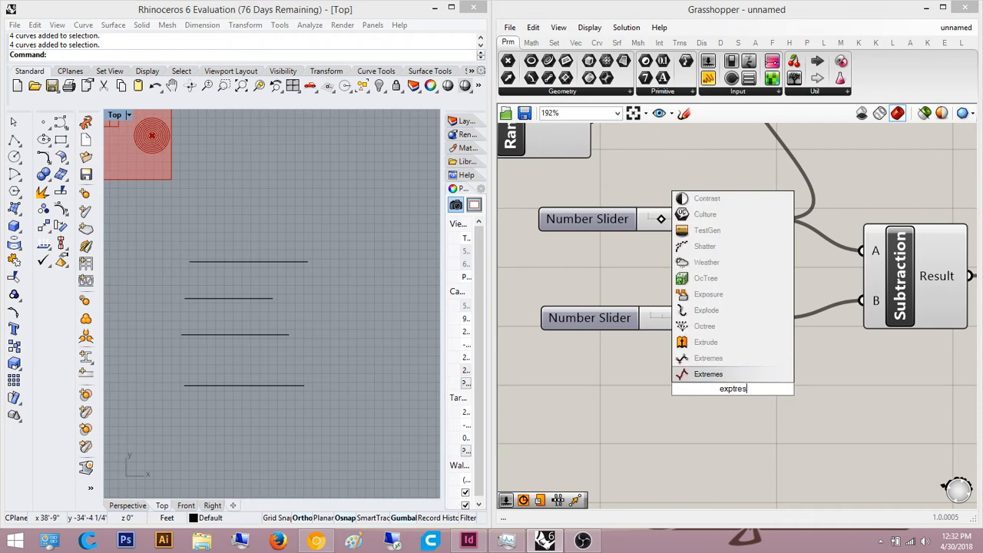
key("BackSpace")
key("BackSpace")
key("BackSpace")
key("BackSpace")
type("ression")
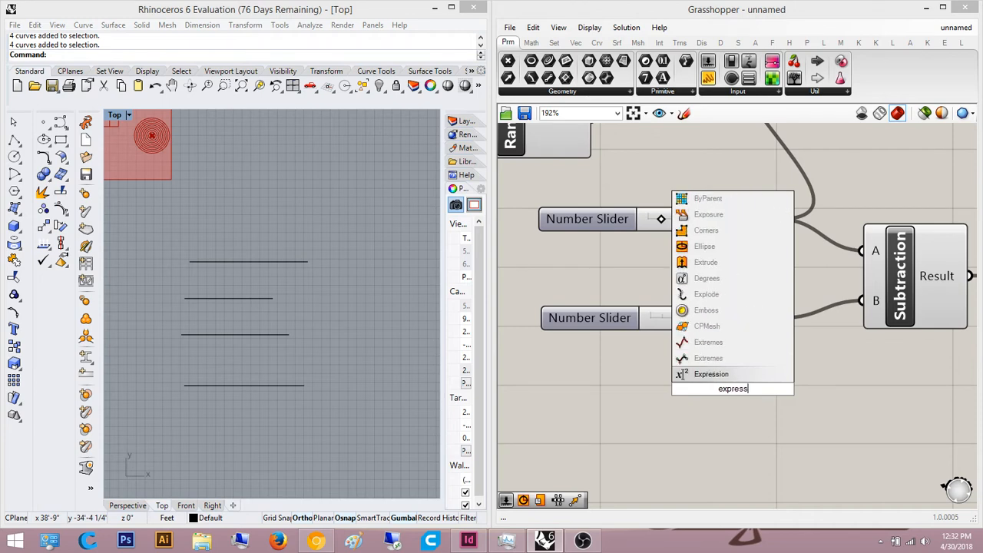
key("Return")
Step: Replace the Expression component's formula with x-1
scroll(732, 387, "down", 3)
scroll(696, 425, "up", 4)
double_click(786, 357)
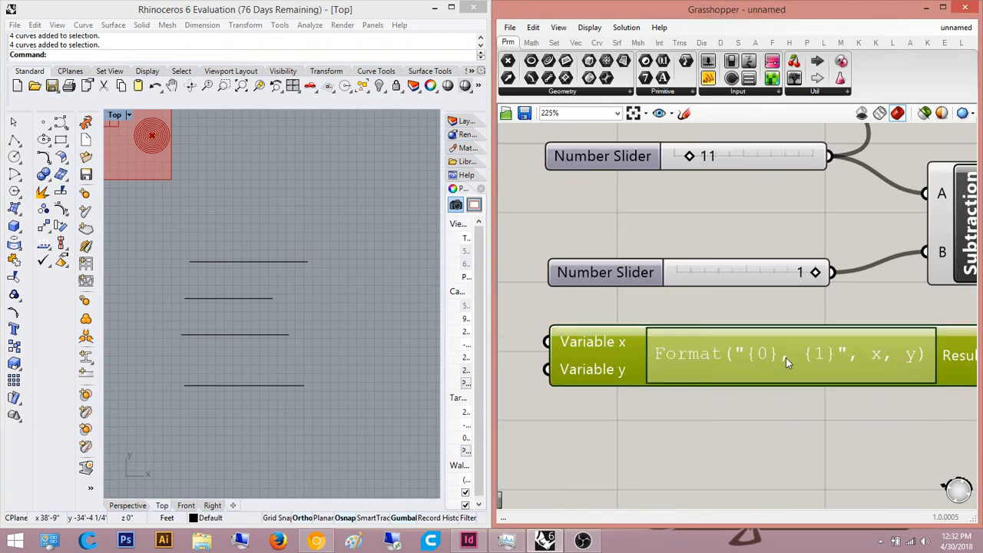
left_click_drag(820, 369, 582, 393)
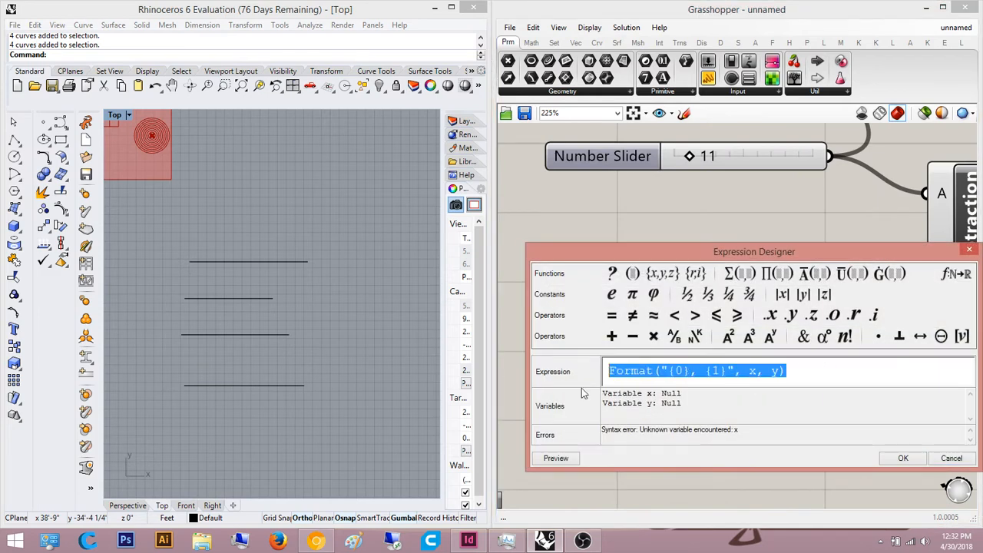
type("x-1")
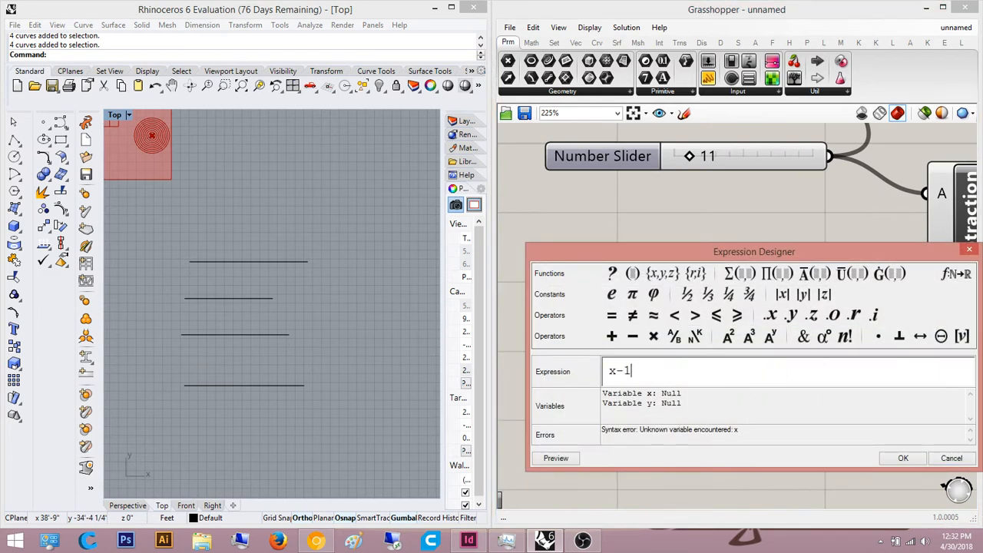
left_click(903, 459)
scroll(650, 438, "up", 2)
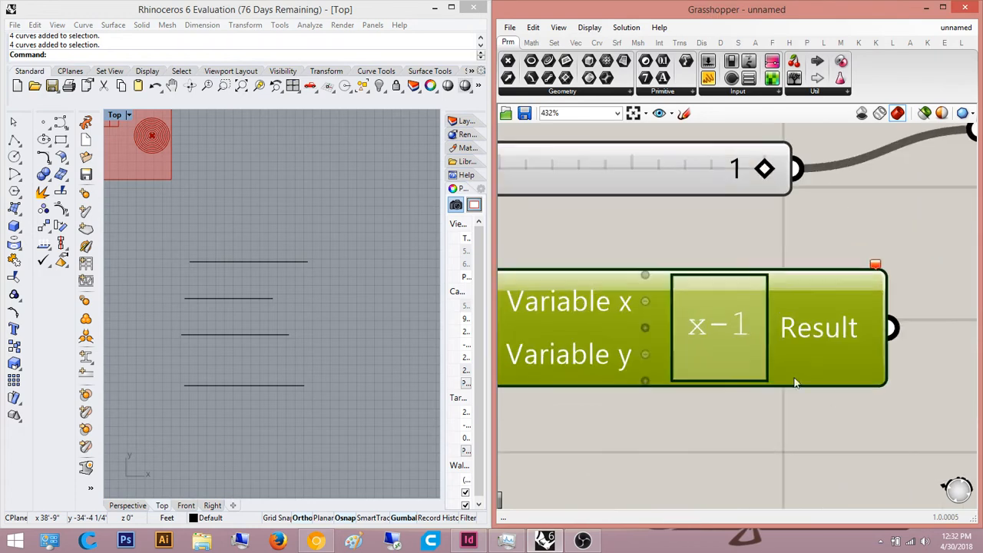
Step: Place the Expression component below Subtraction and connect the slider of 11 to its Variable x input
scroll(650, 433, "down", 5)
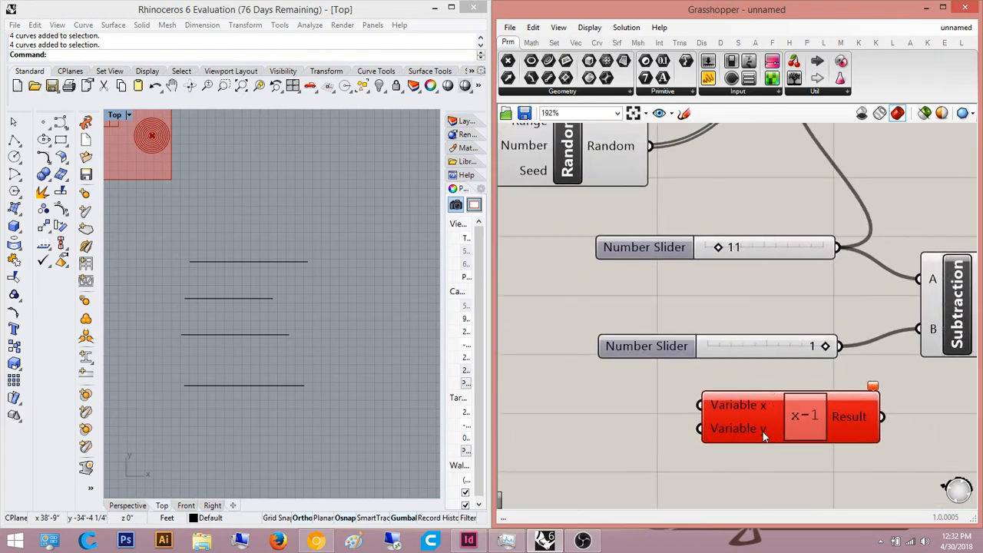
scroll(696, 430, "up", 2)
left_click_drag(691, 429, 789, 429)
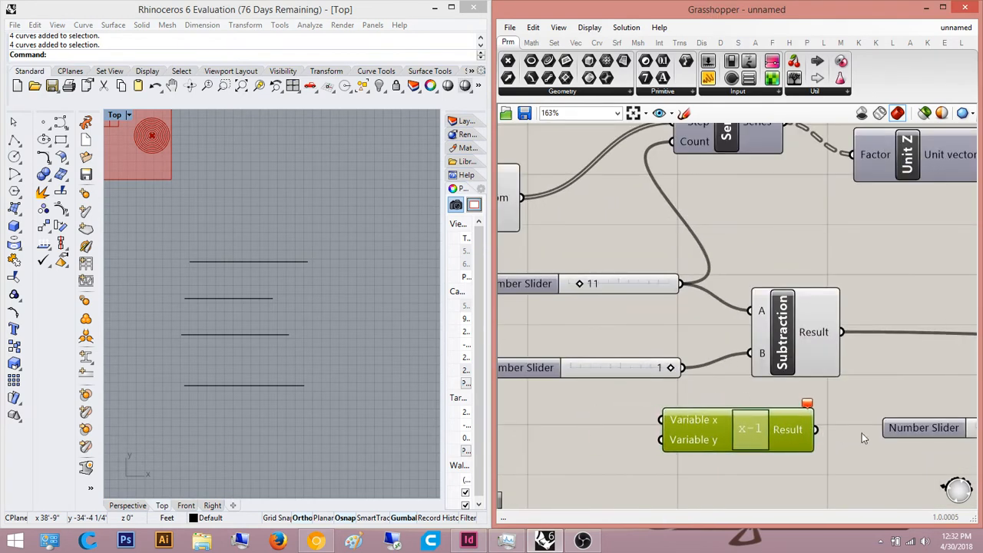
left_click_drag(662, 420, 686, 297)
scroll(668, 432, "up", 1)
left_click_drag(661, 419, 685, 260)
scroll(699, 296, "down", 1)
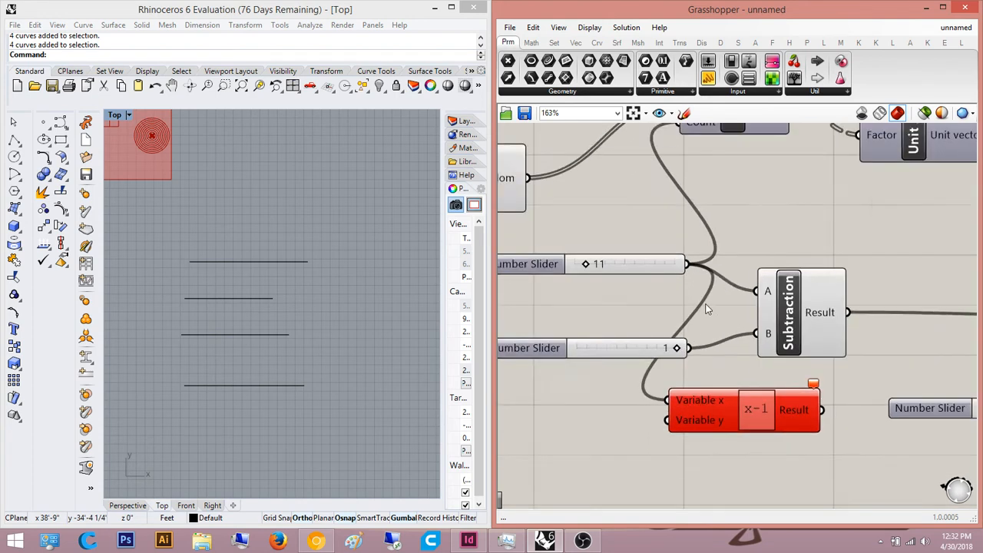
scroll(822, 412, "up", 3)
right_click_drag(822, 411, 711, 395)
double_click(648, 411)
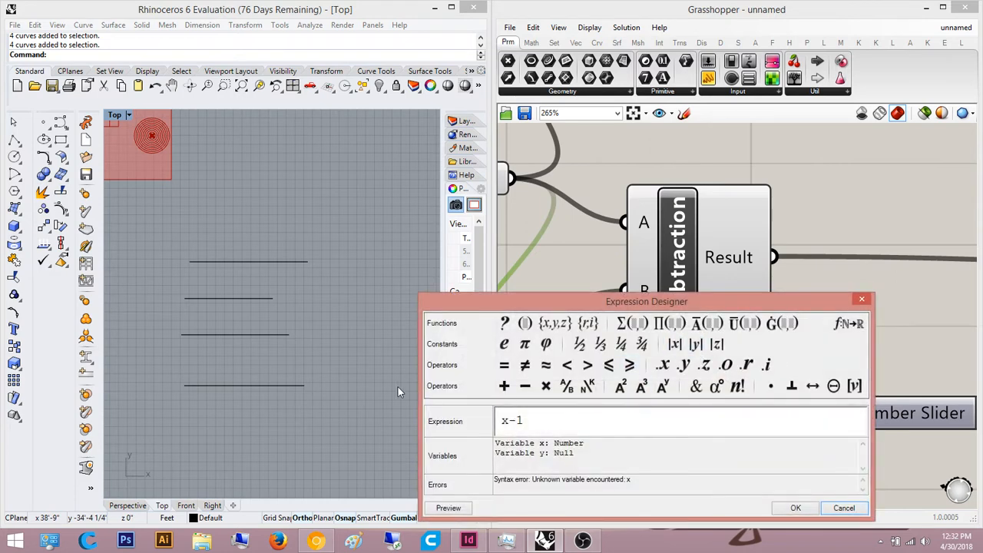
left_click(558, 326)
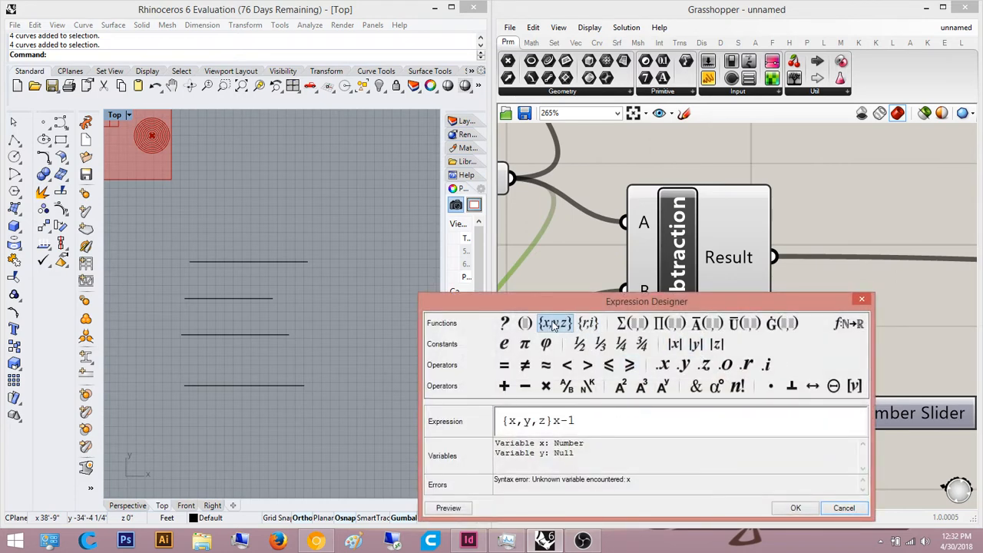
left_click_drag(595, 423, 407, 405)
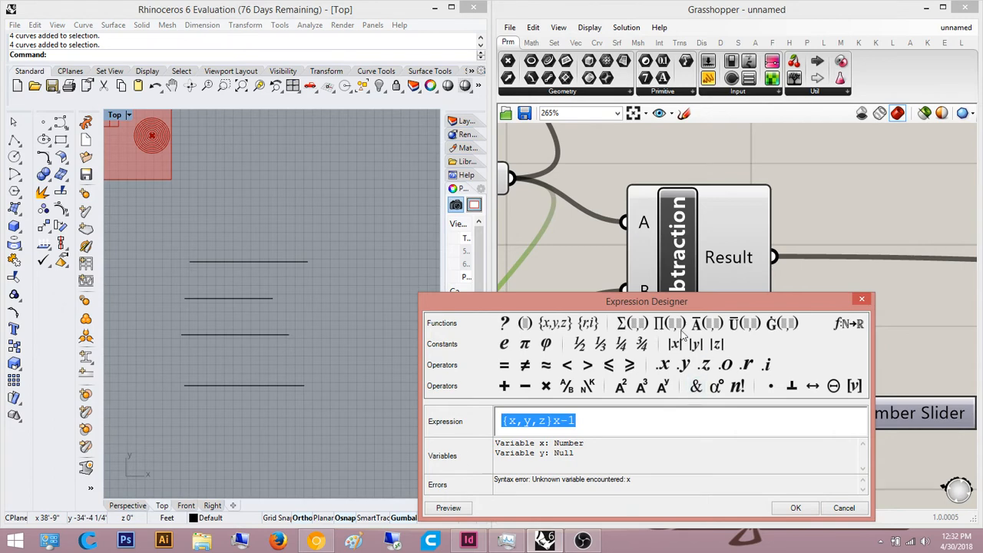
key("Delete")
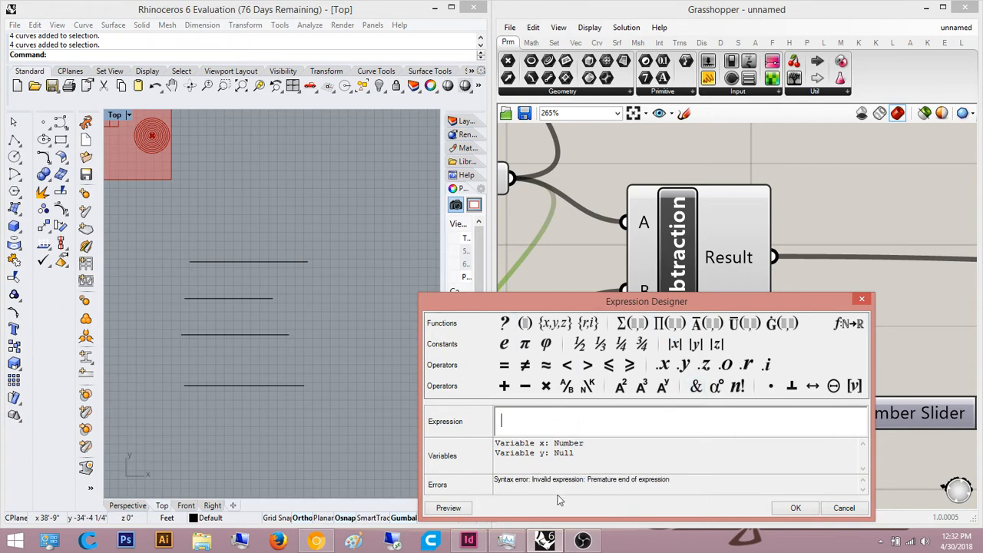
left_click(845, 508)
Step: Delete the Expression component below Subtraction
scroll(845, 384, "down", 5)
scroll(908, 448, "up", 2)
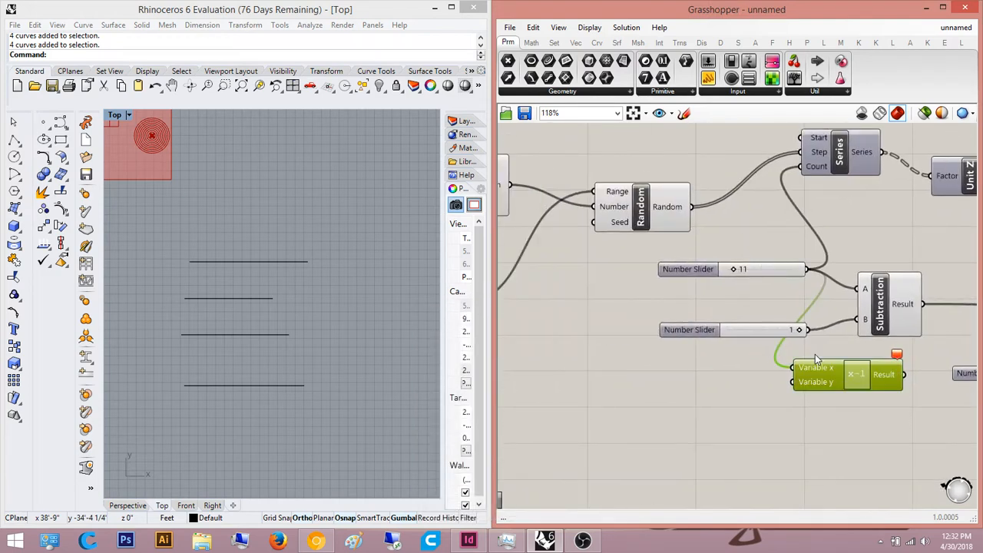
key("Delete")
right_click_drag(884, 287, 566, 436)
scroll(836, 452, "up", 4)
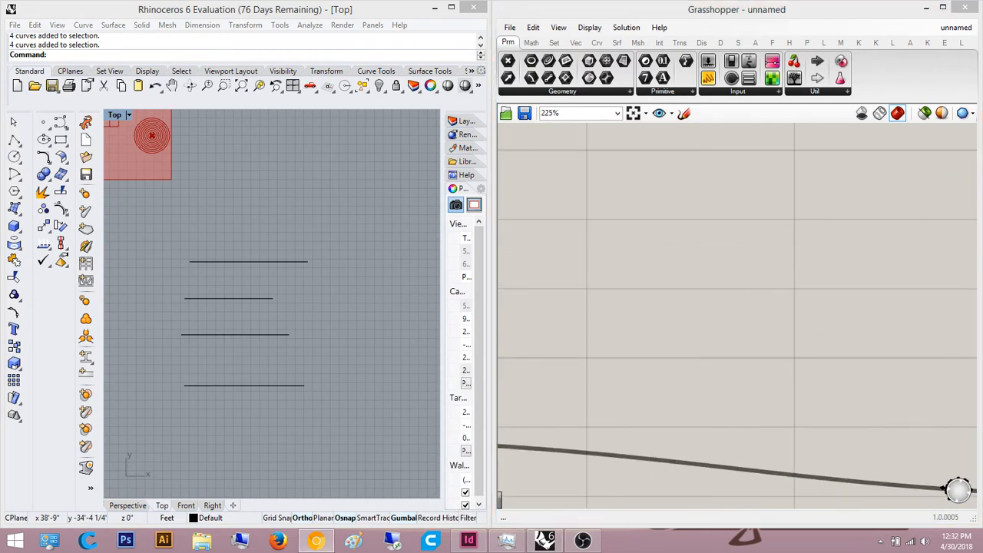
Step: Switch Rhino to the Perspective view and delete the four leftover straight lines beside the base rectangle
scroll(667, 283, "down", 3)
right_click_drag(696, 314, 838, 253)
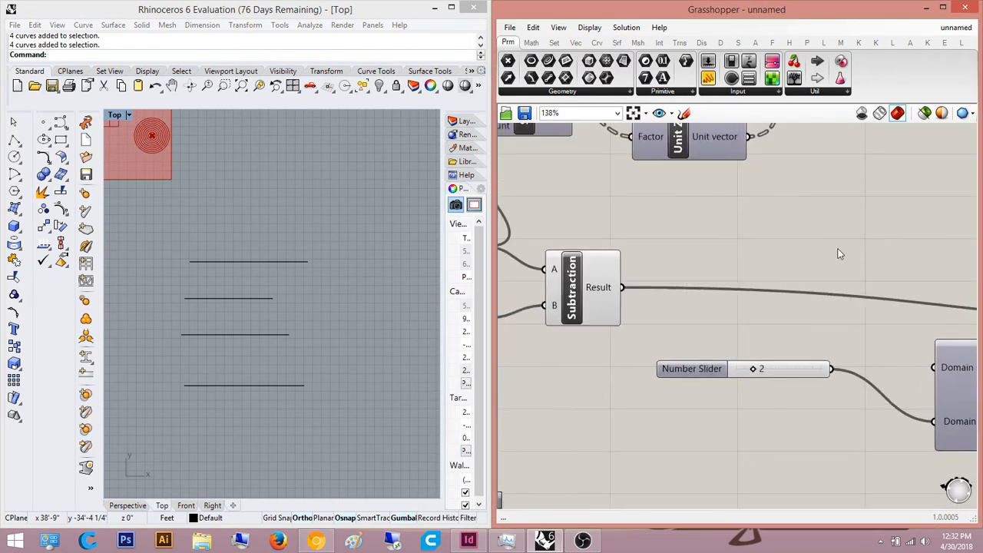
scroll(626, 323, "down", 2)
scroll(644, 338, "up", 2)
right_click_drag(644, 338, 648, 339)
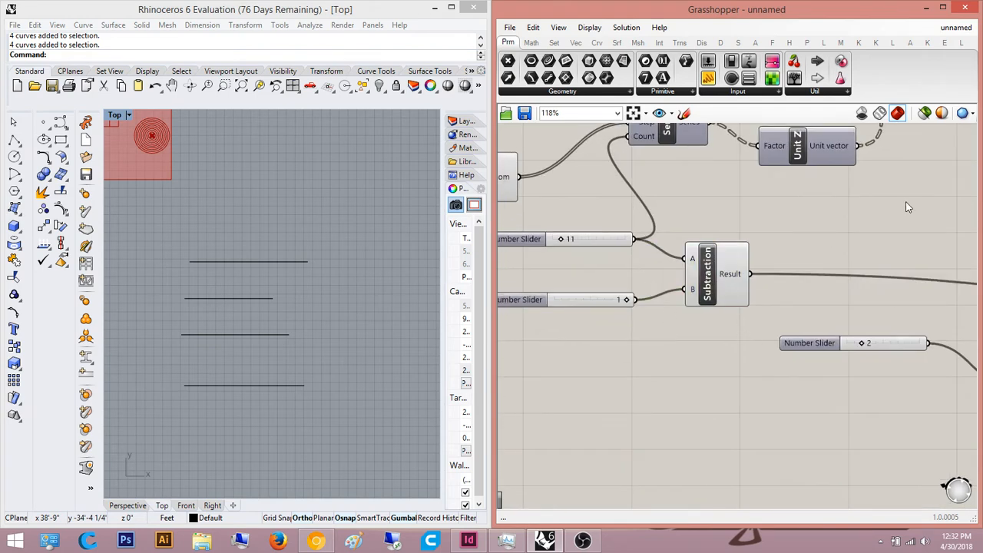
right_click_drag(907, 208, 816, 218)
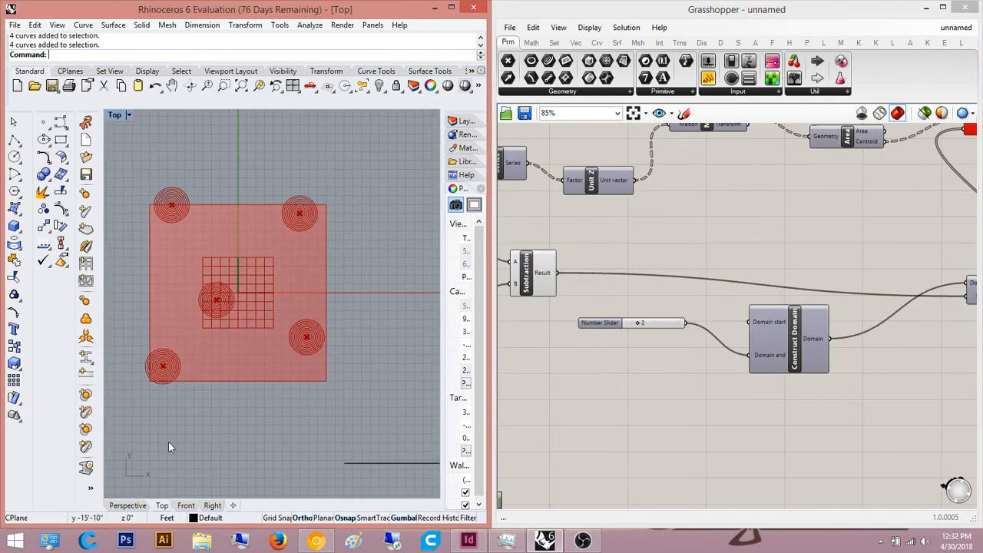
left_click(130, 503)
scroll(366, 372, "down", 5)
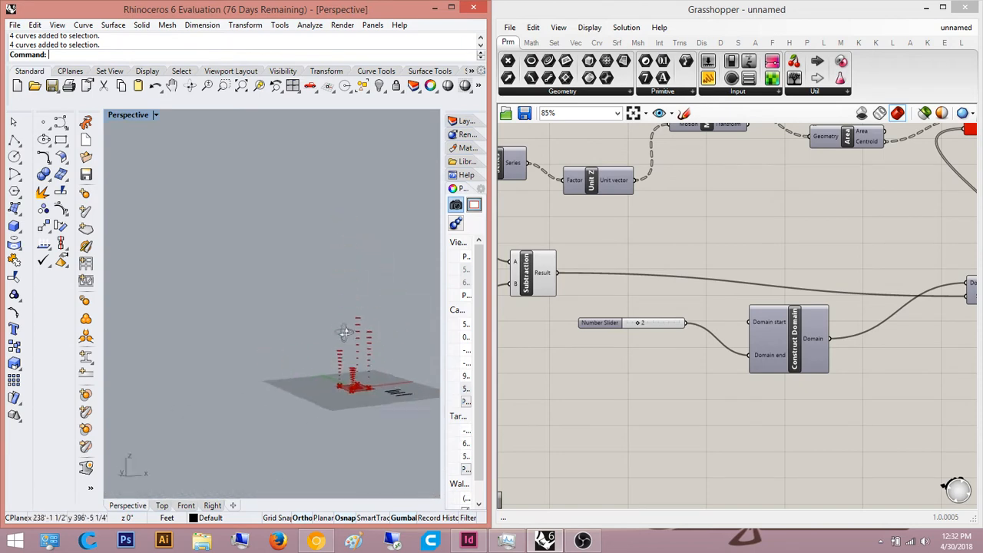
scroll(421, 427, "up", 3)
left_click_drag(421, 428, 330, 374)
key("Delete")
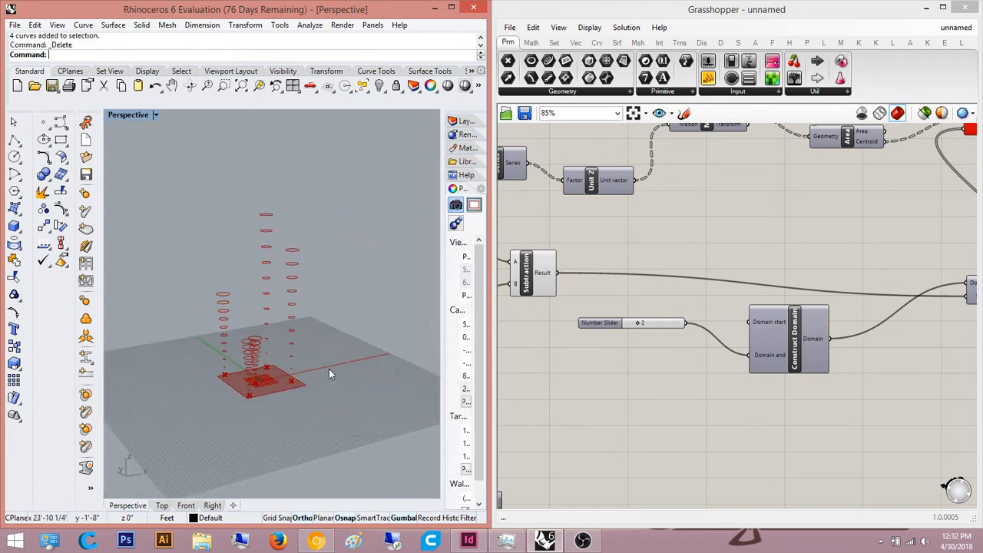
Step: Compare the stacked circle columns in the Perspective view with the flared bamboo columns in the browser's reference photo
scroll(328, 370, "up", 5)
right_click_drag(175, 322, 222, 222)
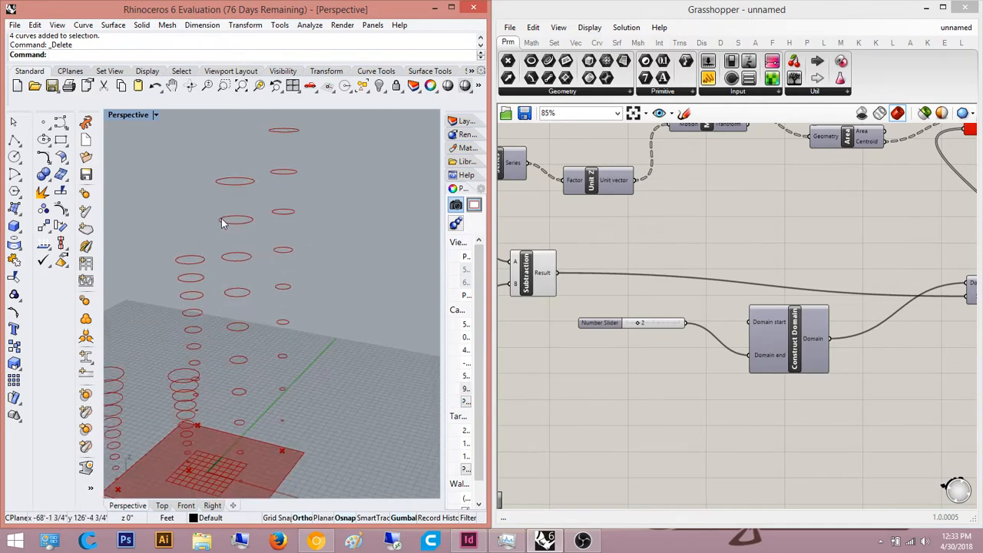
left_click_drag(982, 172, 435, 10)
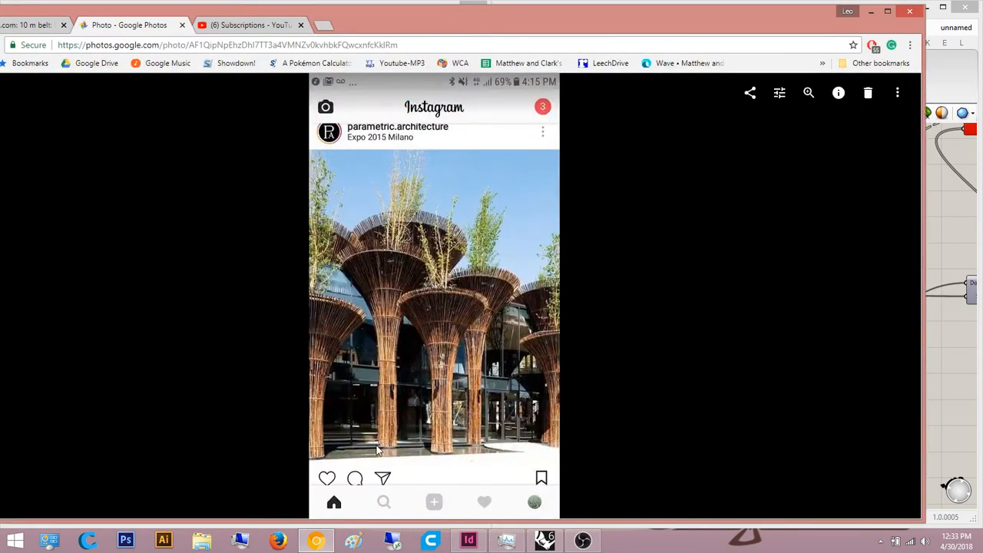
left_click_drag(409, 22, 982, 165)
right_click_drag(298, 296, 301, 288)
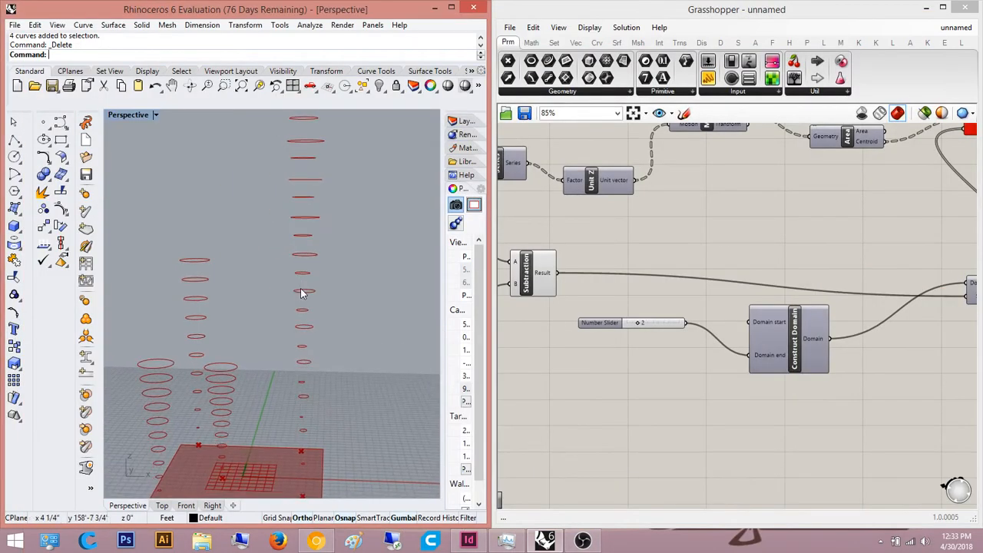
scroll(298, 288, "down", 7)
scroll(296, 308, "up", 7)
right_click_drag(307, 375, 299, 375)
Step: Add a number slider of 5 below Construct Domain and connect it to the Range component's Steps input, replacing the Subtraction result
right_click_drag(828, 431, 630, 384)
right_click_drag(772, 283, 728, 305)
scroll(730, 300, "up", 4)
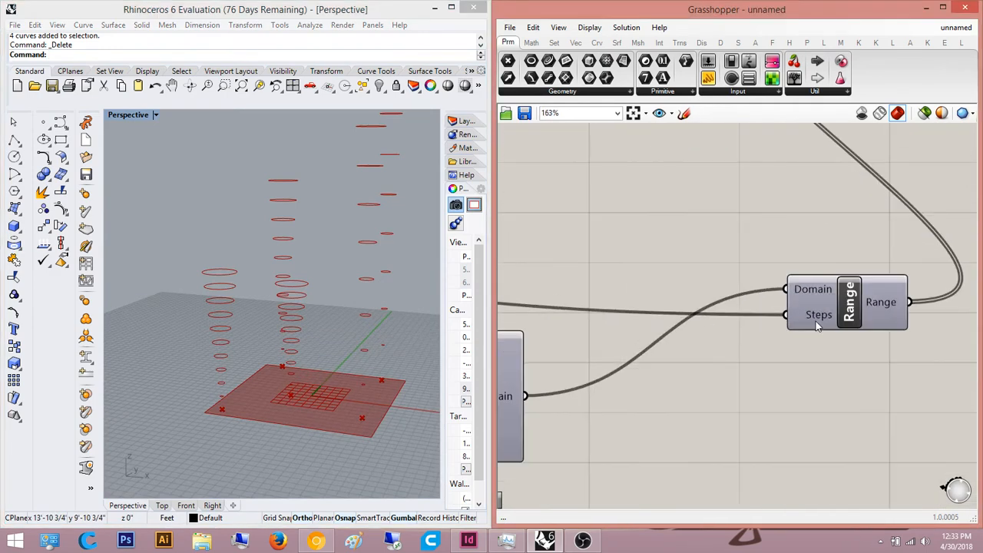
scroll(815, 321, "down", 5)
right_click_drag(746, 377, 866, 399)
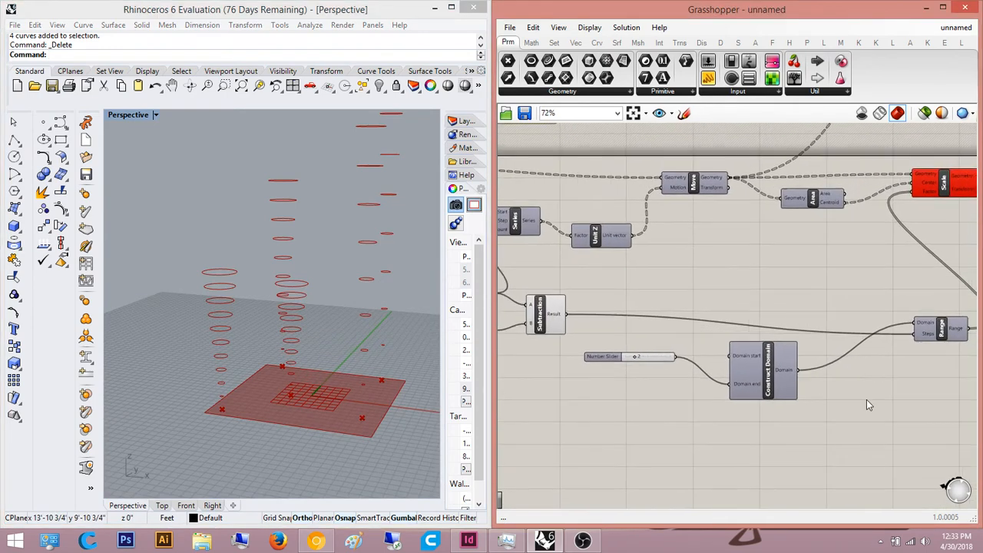
double_click(875, 401)
left_click(796, 462)
double_click(796, 462)
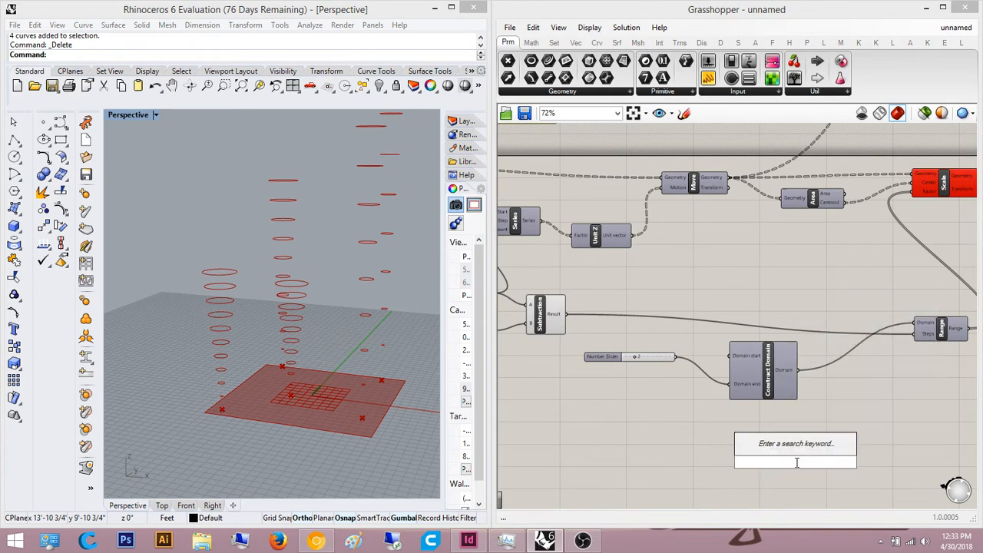
type("5")
key("Return")
scroll(801, 461, "up", 2)
left_click_drag(957, 287, 856, 463)
right_click_drag(775, 467, 698, 458)
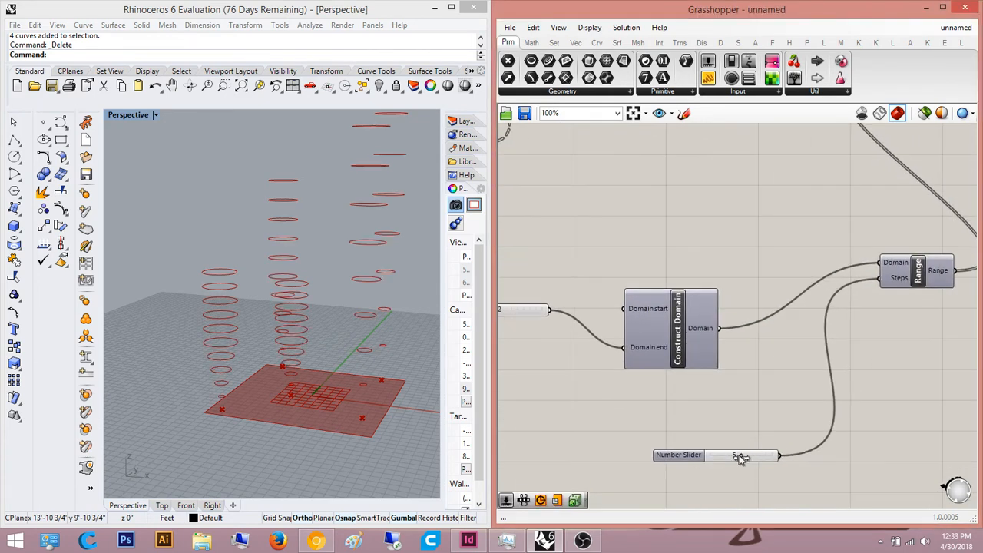
Step: Set the slider feeding the Range steps to 7 and move it closer to Construct Domain
mouse_move(739, 455)
left_mouse_down()
mouse_move(768, 458)
mouse_move(715, 456)
mouse_move(764, 458)
mouse_move(751, 459)
left_mouse_up()
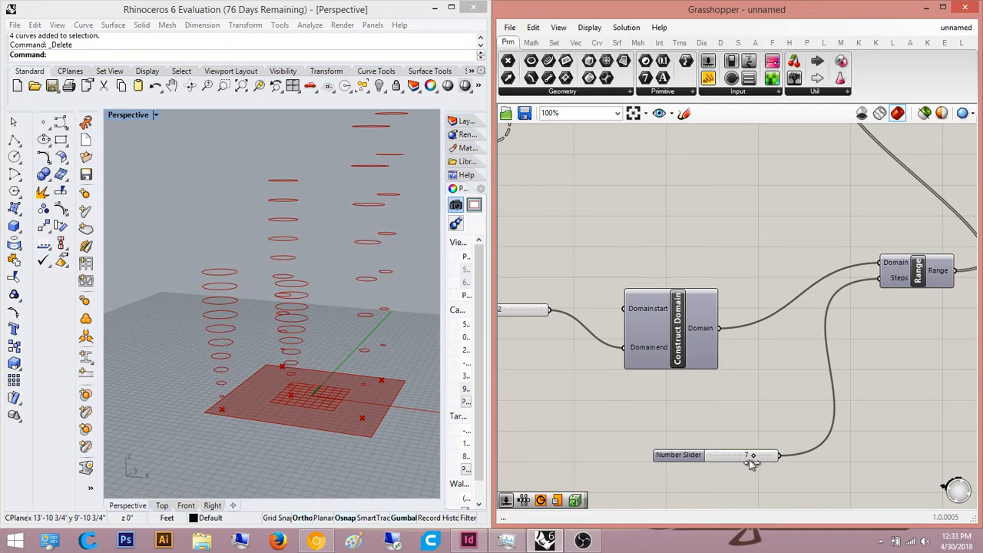
left_click_drag(689, 457, 731, 407)
scroll(738, 368, "down", 2)
scroll(757, 361, "up", 3)
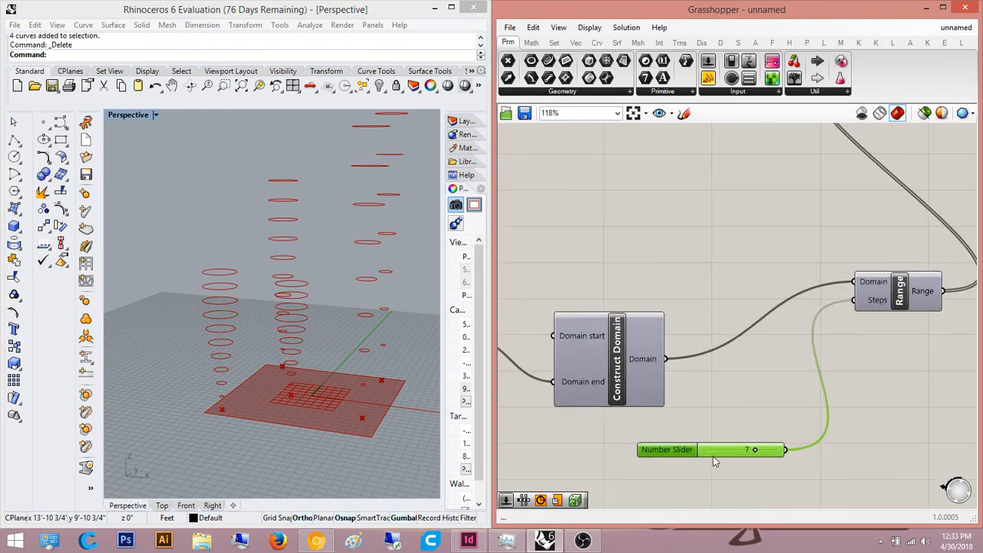
left_click(749, 421)
Step: Move the Scale and Range components together farther away from the Area component
scroll(798, 446, "down", 6)
right_click_drag(807, 448, 669, 404)
scroll(688, 286, "up", 4)
right_click_drag(689, 290, 673, 369)
scroll(728, 370, "down", 1)
right_click_drag(734, 372, 685, 314)
left_click_drag(820, 460, 616, 264)
scroll(658, 244, "down", 2)
scroll(735, 266, "up", 2)
left_click(805, 373)
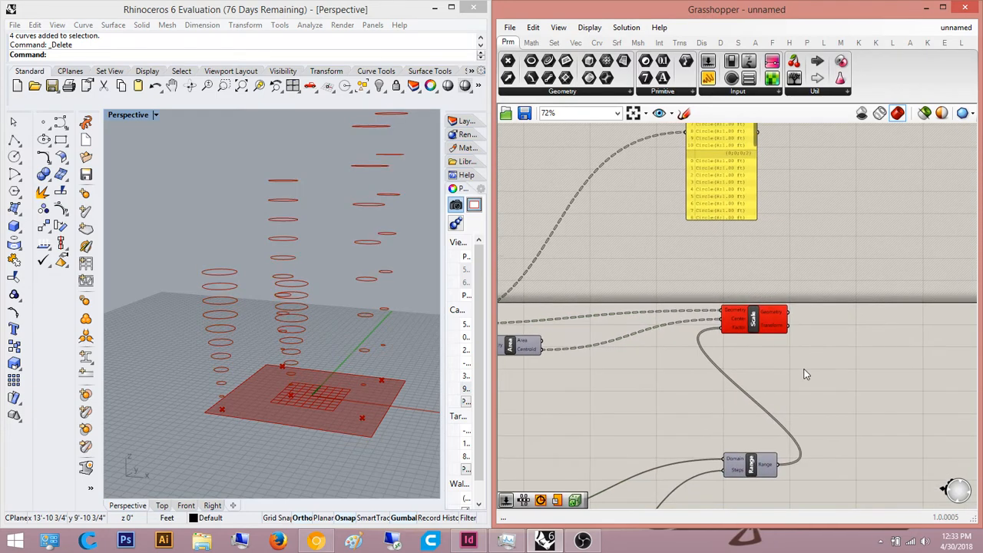
Step: Examine the panel listing the moved circles to see how they are organised into branches
scroll(799, 412, "down", 3)
scroll(799, 411, "up", 2)
scroll(786, 300, "up", 3)
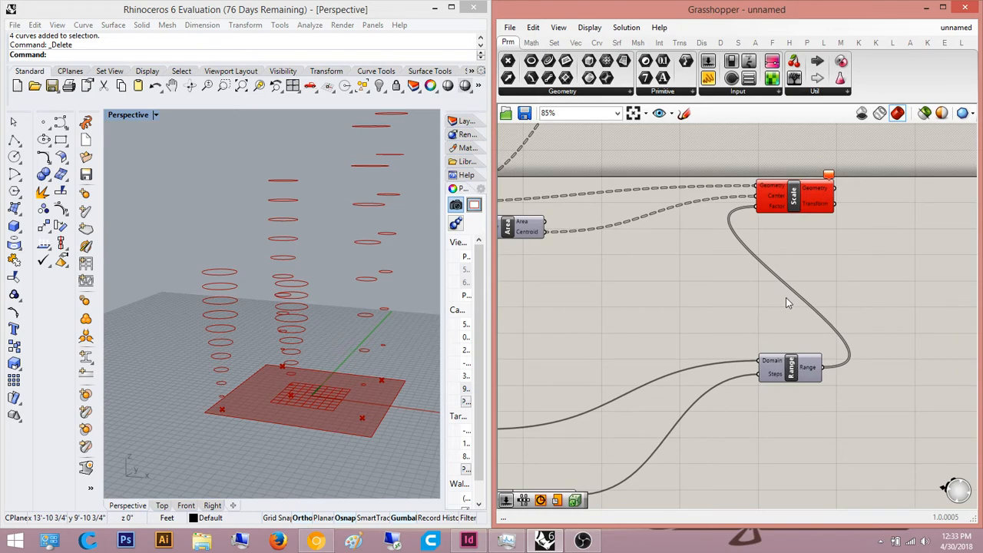
right_click_drag(696, 299, 784, 328)
scroll(669, 304, "up", 2)
right_click_drag(668, 304, 775, 412)
scroll(760, 369, "down", 2)
right_click_drag(860, 238, 650, 311)
scroll(835, 194, "up", 1)
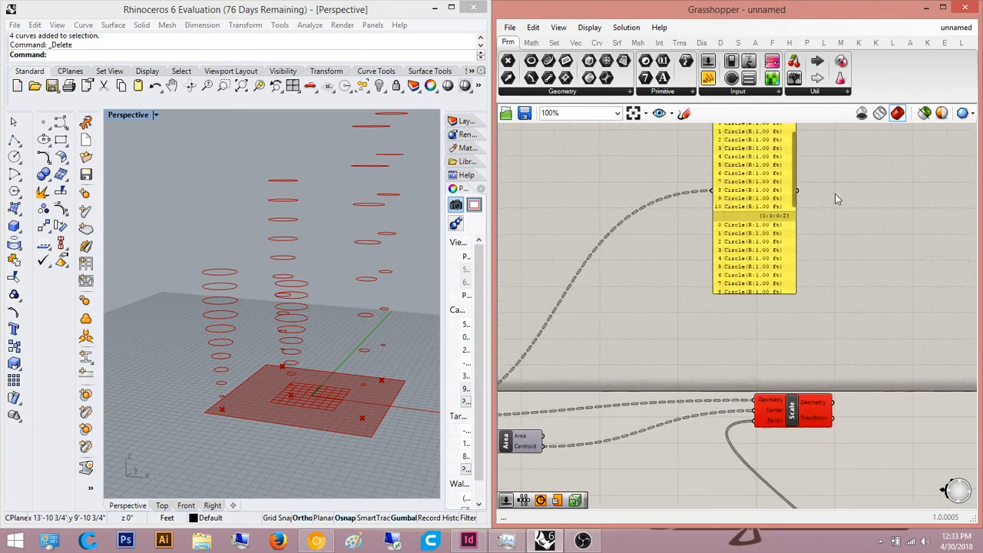
right_click_drag(788, 177, 787, 215)
left_click_drag(787, 203, 789, 166)
right_click_drag(787, 175, 756, 285)
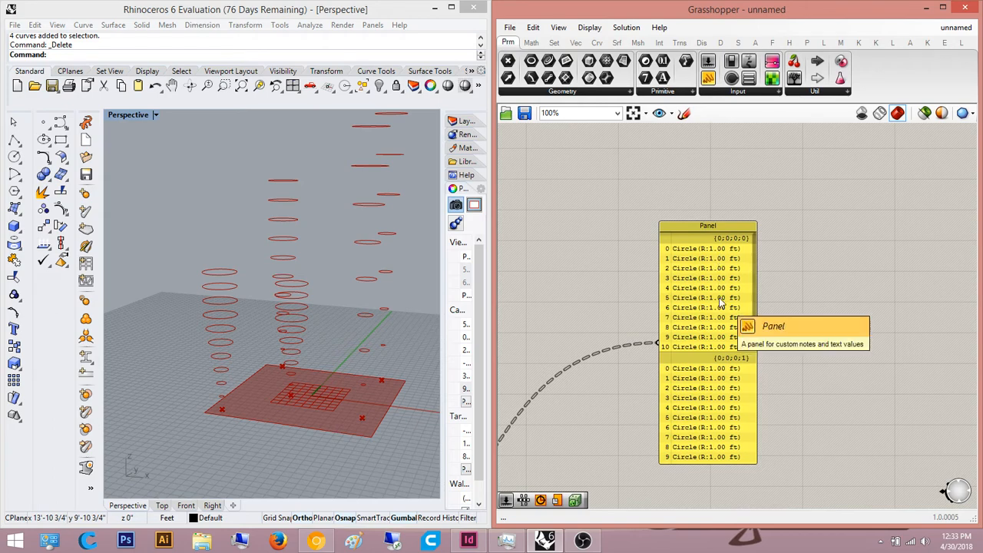
scroll(841, 217, "down", 6)
scroll(750, 307, "up", 6)
Step: Add a Split List component to the canvas above the Move and Area components
double_click(744, 307)
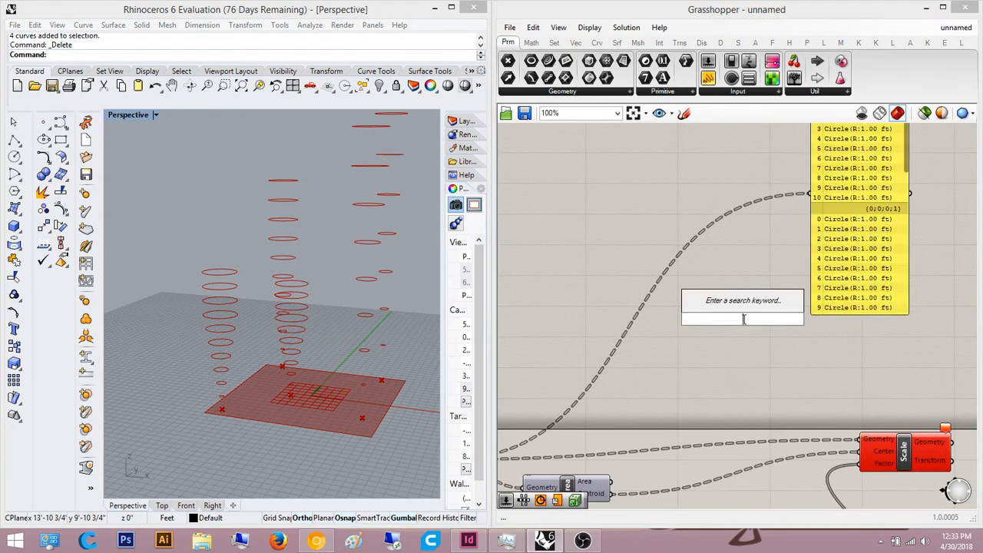
left_click(756, 368)
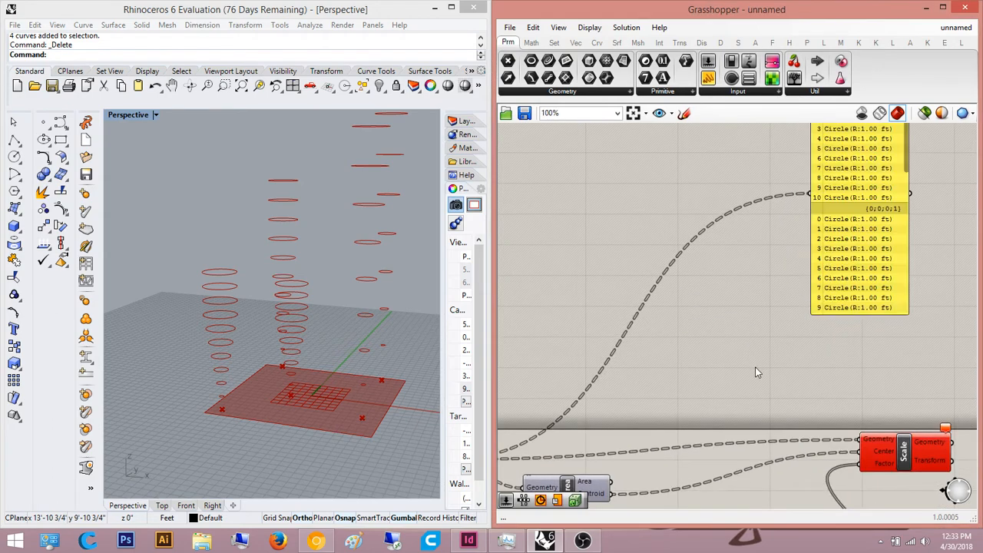
left_click(554, 44)
left_click(547, 93)
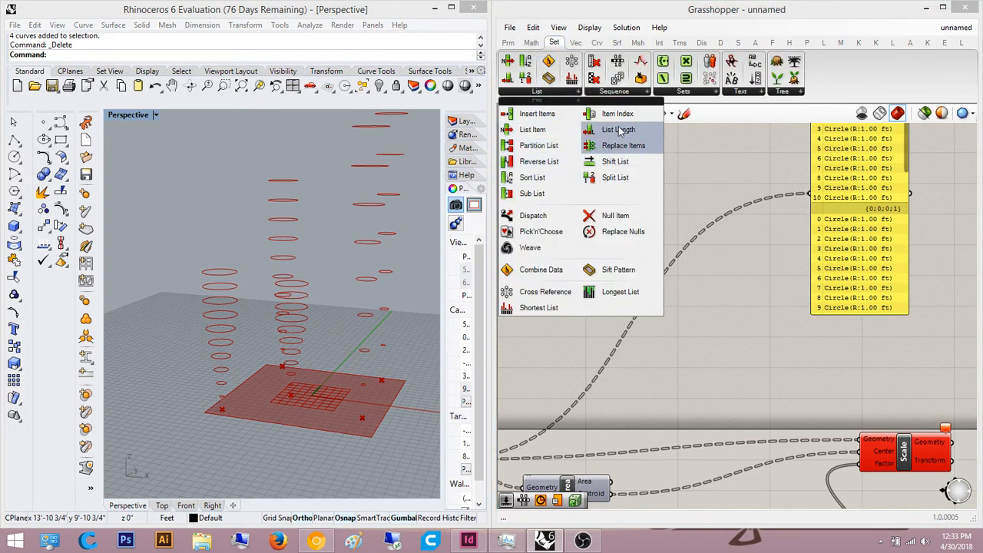
left_click(643, 176)
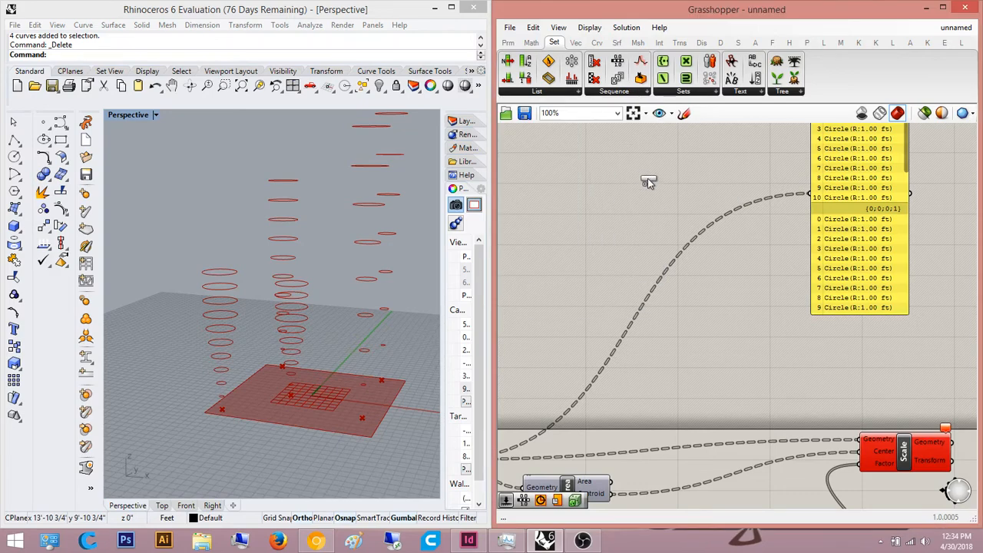
scroll(652, 188, "down", 3)
left_click(582, 182)
right_click_drag(560, 187, 649, 136)
scroll(649, 137, "up", 4)
left_click_drag(678, 144, 668, 305)
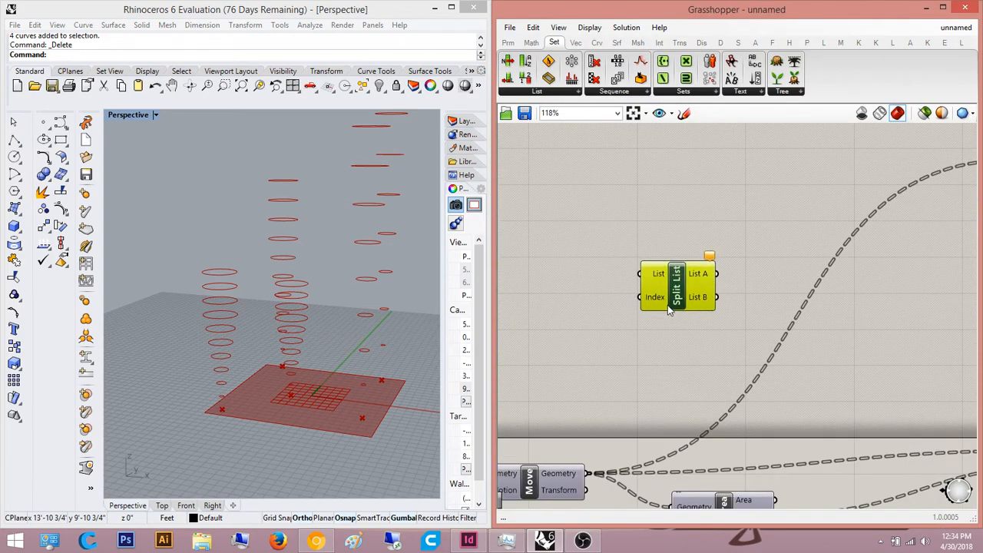
Step: Connect the Move component's Geometry output to Split List's List input and check what its Index input expects
scroll(683, 209, "down", 1)
right_click_drag(683, 209, 689, 169)
left_click_drag(615, 352, 611, 391)
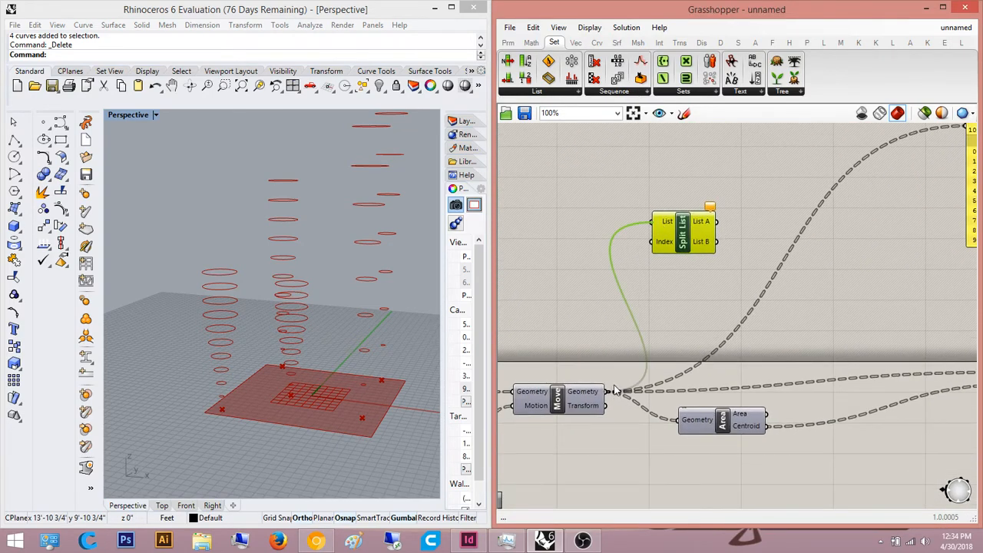
scroll(622, 252, "up", 3)
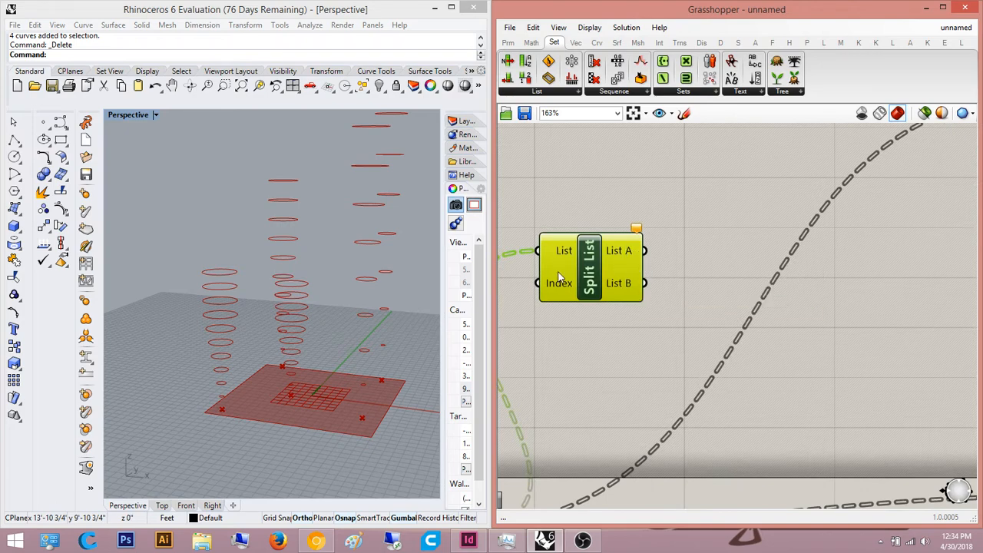
mouse_move(560, 291)
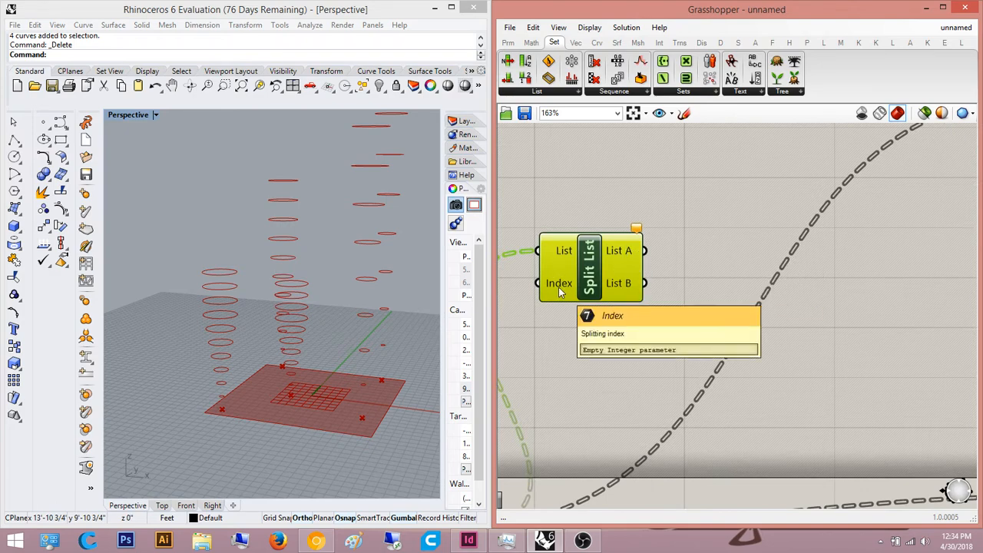
scroll(565, 279, "down", 3)
right_click_drag(814, 249, 774, 304)
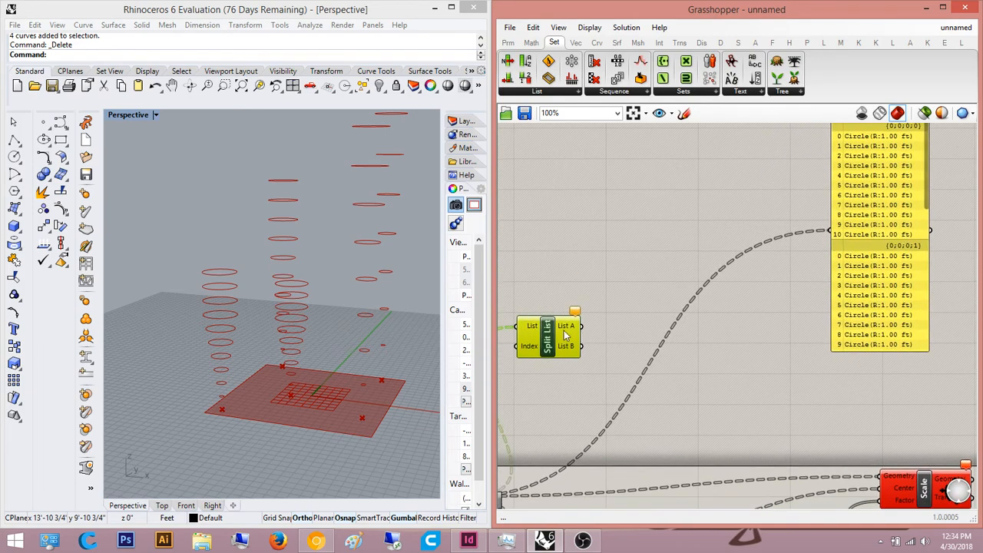
Step: Add a number slider of 7, connect it to Split List's Index input, and place it below and before the component
double_click(640, 222)
type("slider")
key("Return")
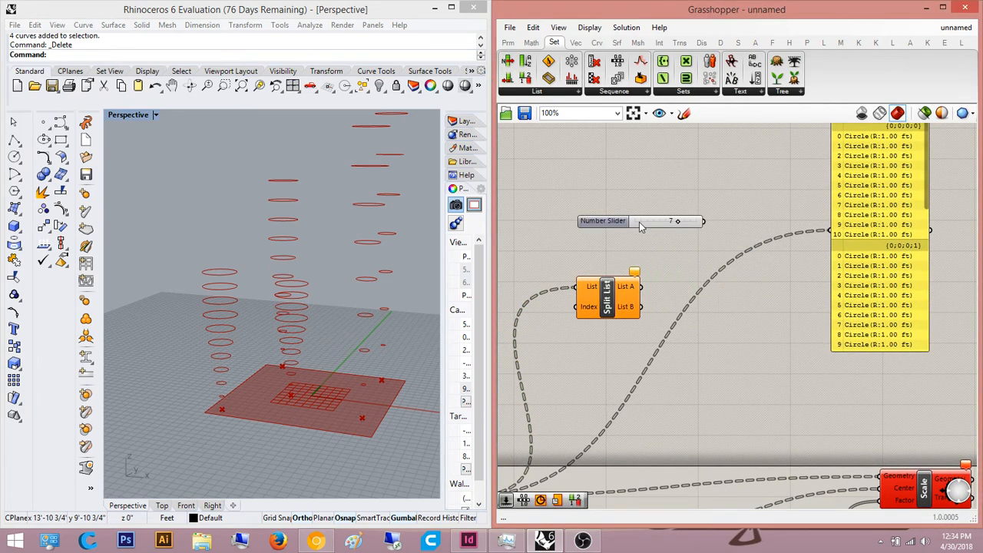
scroll(702, 212, "up", 2)
left_click_drag(701, 212, 539, 291)
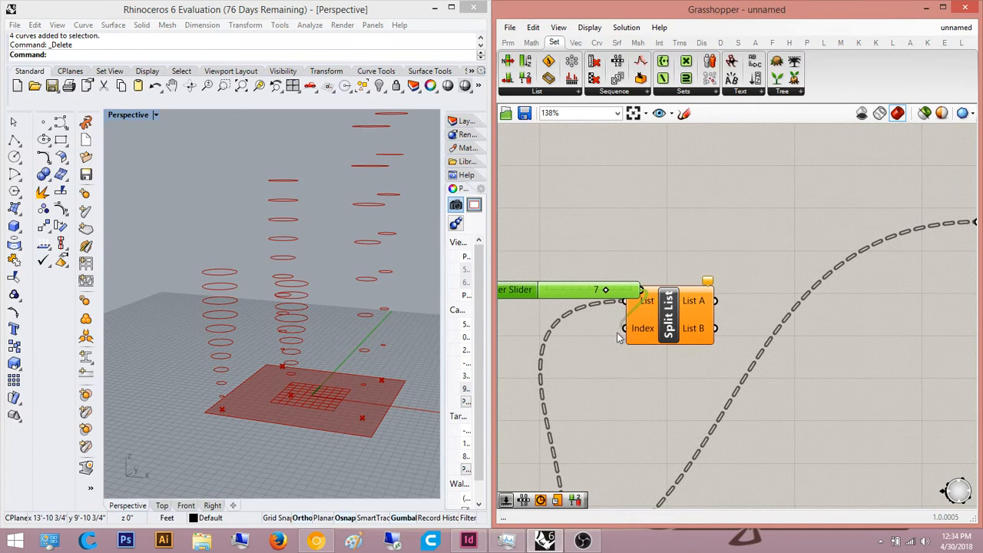
left_click_drag(617, 333, 621, 330)
right_click_drag(589, 324, 631, 229)
left_click_drag(557, 201, 501, 319)
left_click(601, 209)
right_click_drag(679, 300, 610, 251)
scroll(609, 251, "down", 4)
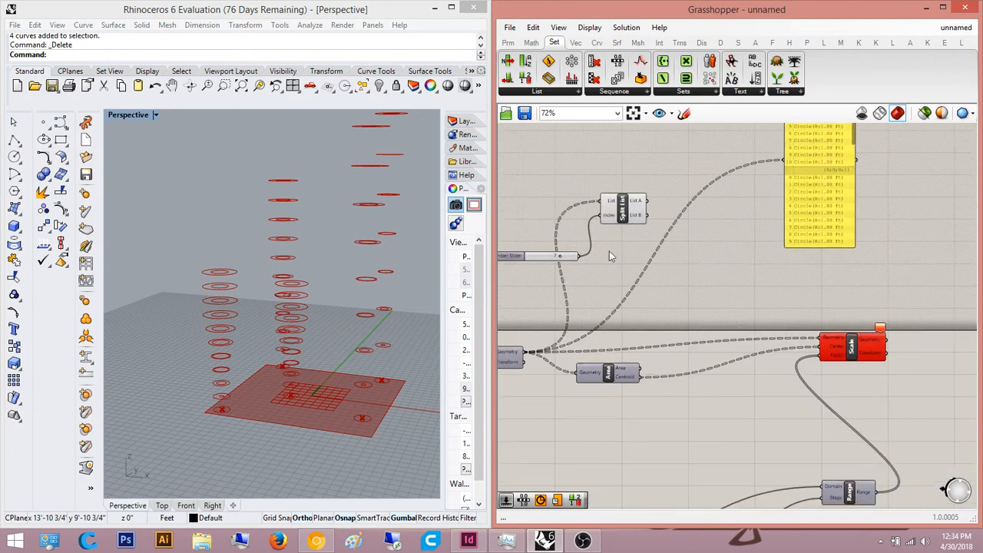
Step: Disconnect the moved circles from the Scale component's Geometry input
scroll(609, 251, "down", 3)
scroll(763, 356, "up", 3)
right_click(707, 289)
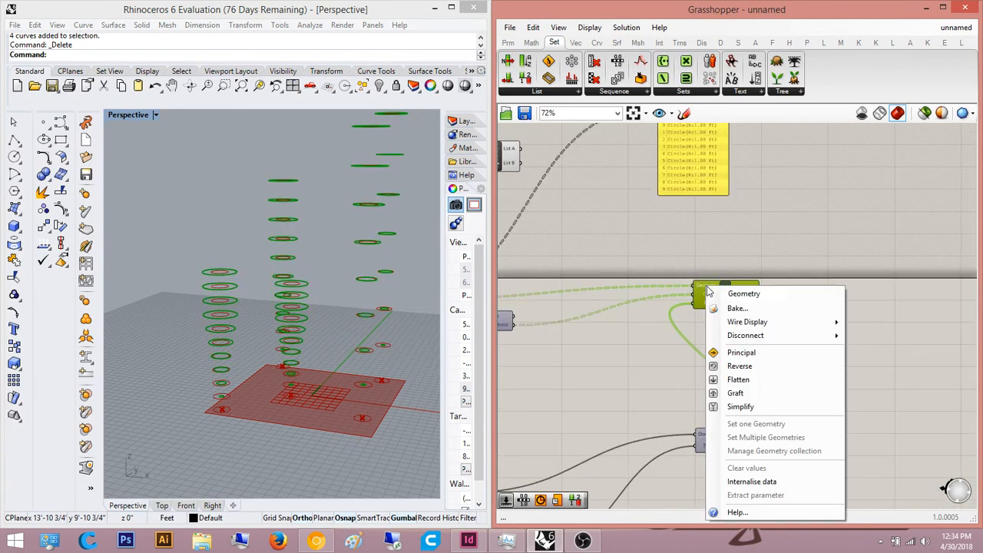
left_click(879, 338)
scroll(730, 319, "down", 2)
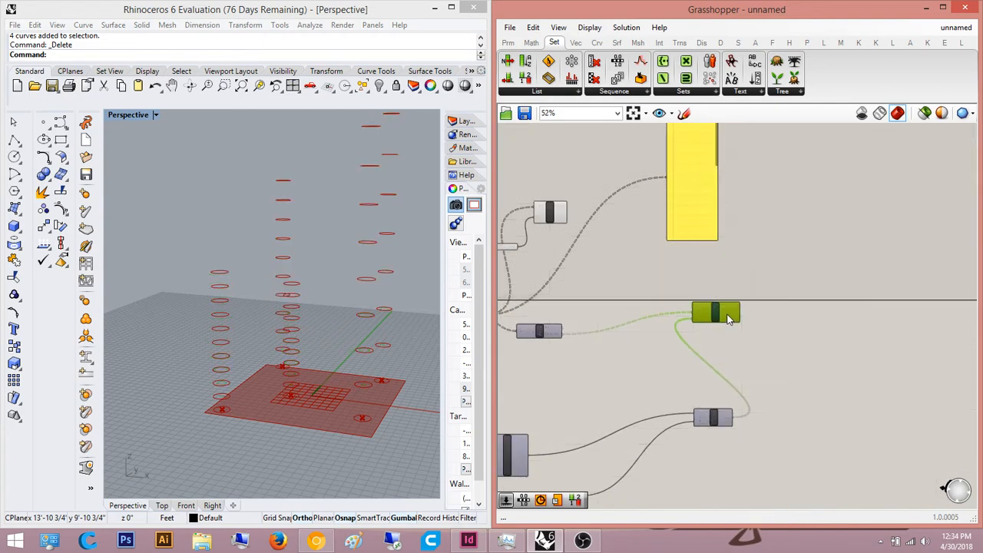
Step: Space out the Scale and Area components and place Split List just above Area
left_click_drag(728, 316, 840, 324)
left_click(851, 287)
scroll(554, 331, "up", 2)
right_click_drag(554, 331, 635, 339)
left_click_drag(625, 343, 731, 338)
left_click(709, 267)
left_click_drag(642, 174, 713, 236)
left_click(776, 263)
scroll(671, 235, "up", 1)
right_click_drag(671, 235, 550, 215)
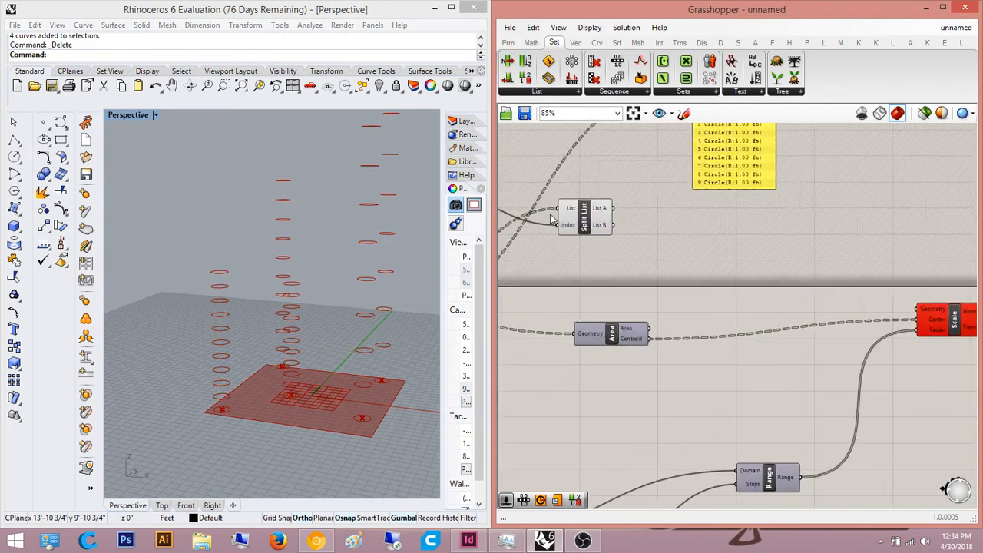
Step: Add a panel beside Split List, connect it to the List A output, and lengthen it to show more entries
left_click(568, 217)
scroll(657, 254, "up", 2)
left_click(661, 259)
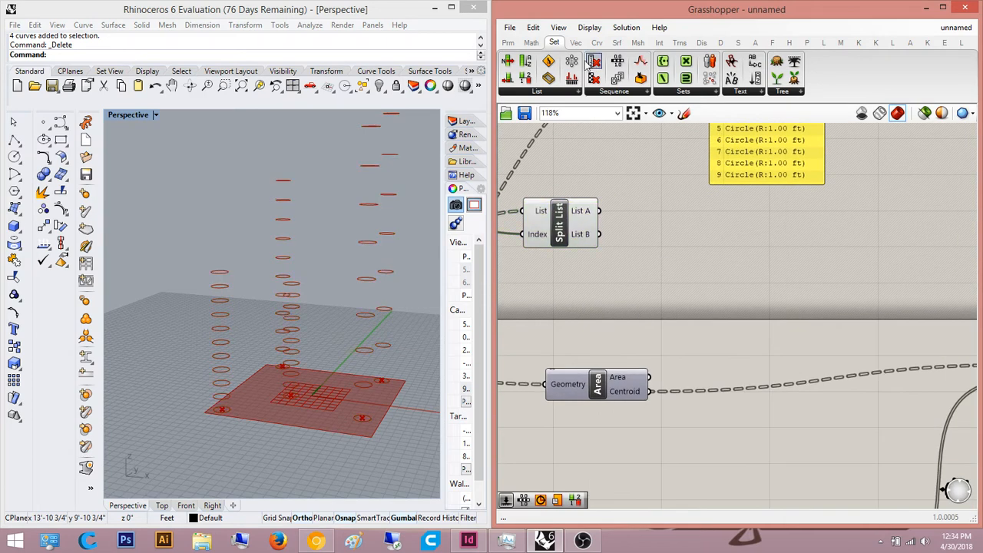
left_click(508, 43)
left_click_drag(708, 79, 728, 227)
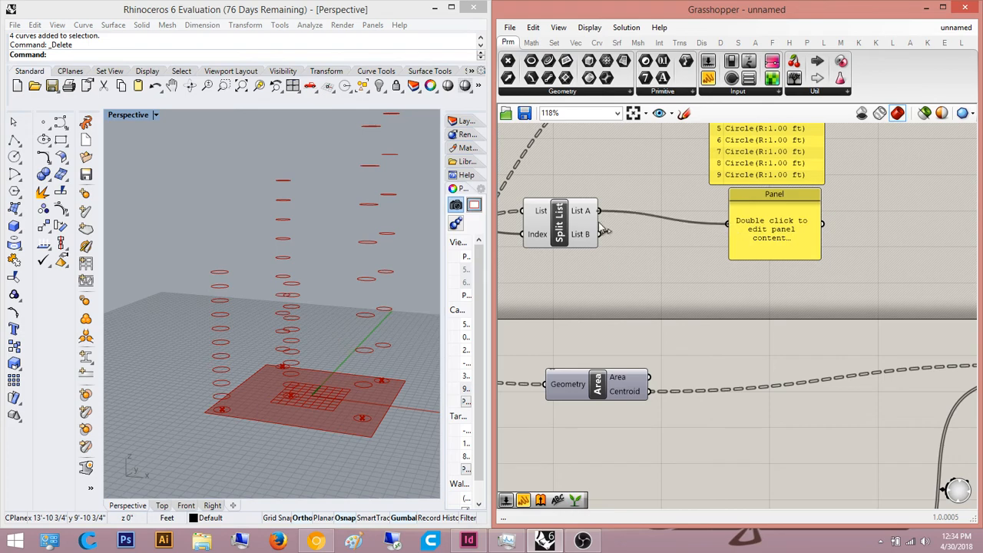
left_click_drag(792, 256, 788, 371)
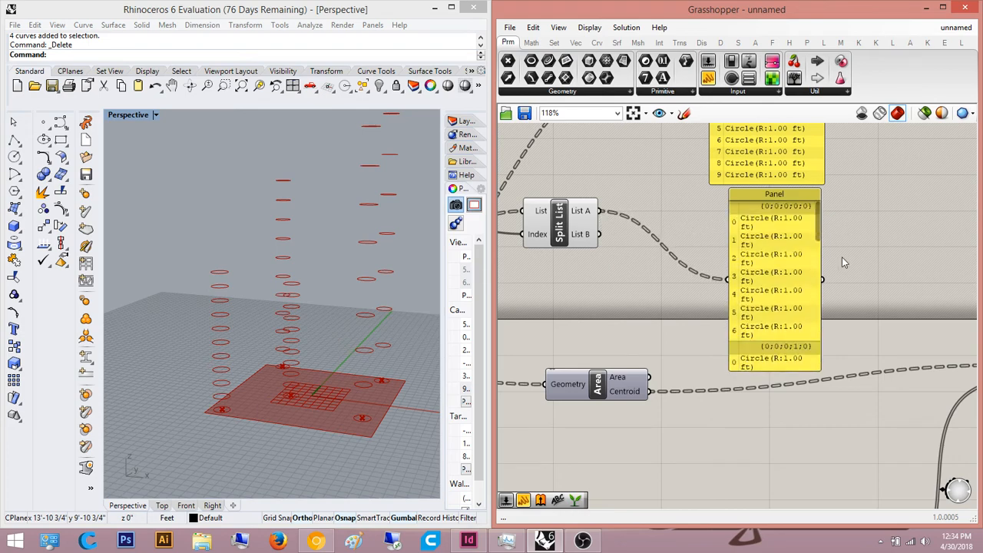
Step: Move the List A panel clear of the existing circle panel and widen it so each entry fits on one line
right_click_drag(843, 259, 666, 276)
left_click_drag(613, 288, 782, 192)
right_click_drag(784, 194, 739, 239)
left_click_drag(758, 255, 876, 238)
mouse_move(876, 192)
left_mouse_down()
mouse_move(882, 218)
mouse_move(885, 182)
left_mouse_up()
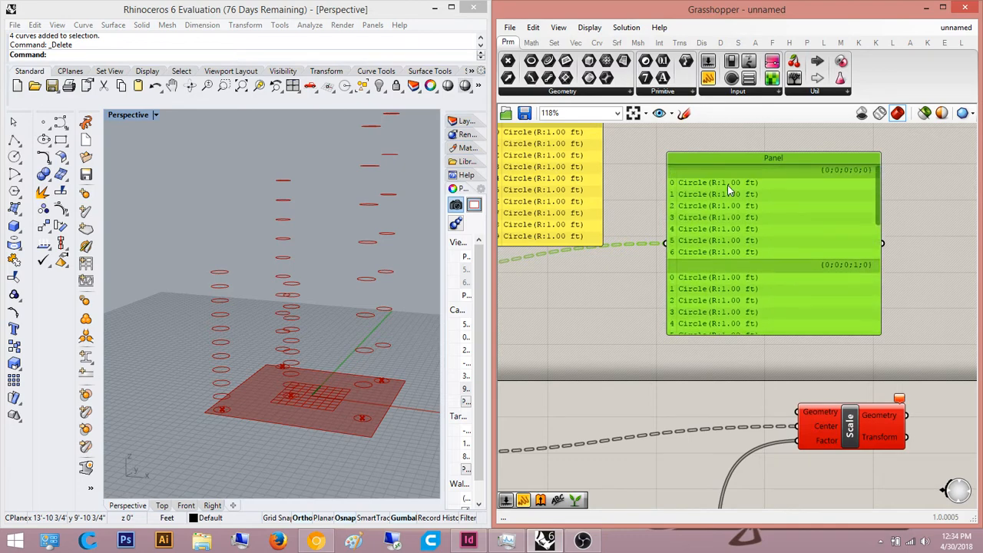
Step: Compare the List A panel's entries with the panel listing all moved circles before the split
right_click_drag(694, 286, 839, 406)
right_click_drag(738, 388, 771, 393)
scroll(768, 391, "down", 2)
scroll(720, 413, "up", 2)
right_click_drag(690, 429, 693, 399)
scroll(694, 398, "down", 2)
scroll(841, 382, "up", 2)
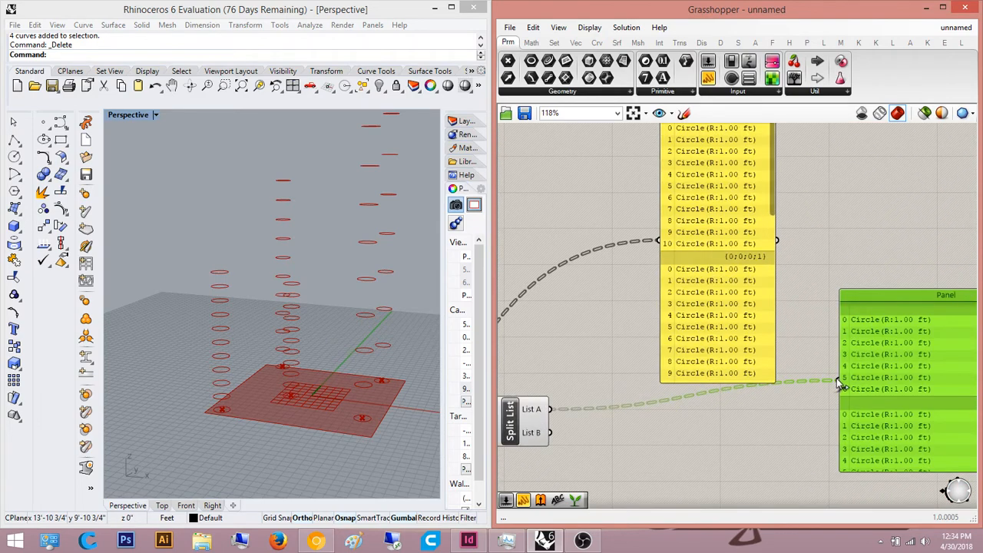
scroll(830, 388, "down", 2)
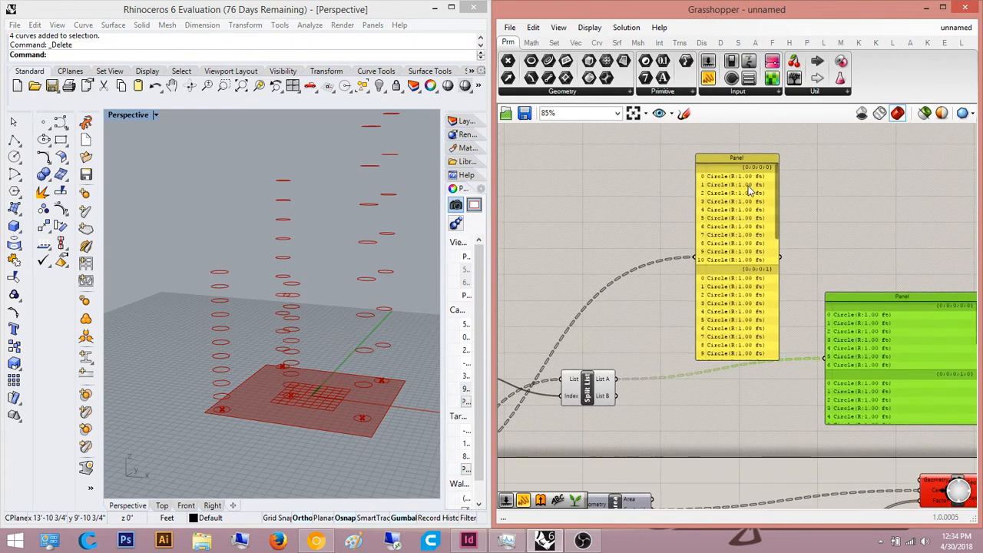
Step: Reconnect the split-list panel to Split List's List B output and compare its branches with the full circle list
right_click_drag(791, 330, 846, 309)
left_click_drag(885, 347, 675, 378)
right_click_drag(931, 310, 843, 303)
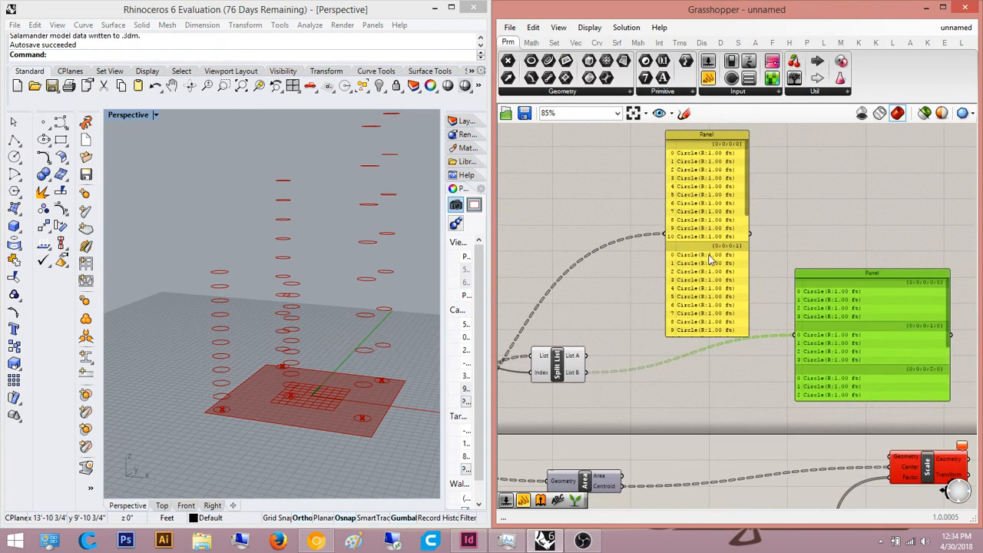
right_click_drag(705, 184, 671, 178)
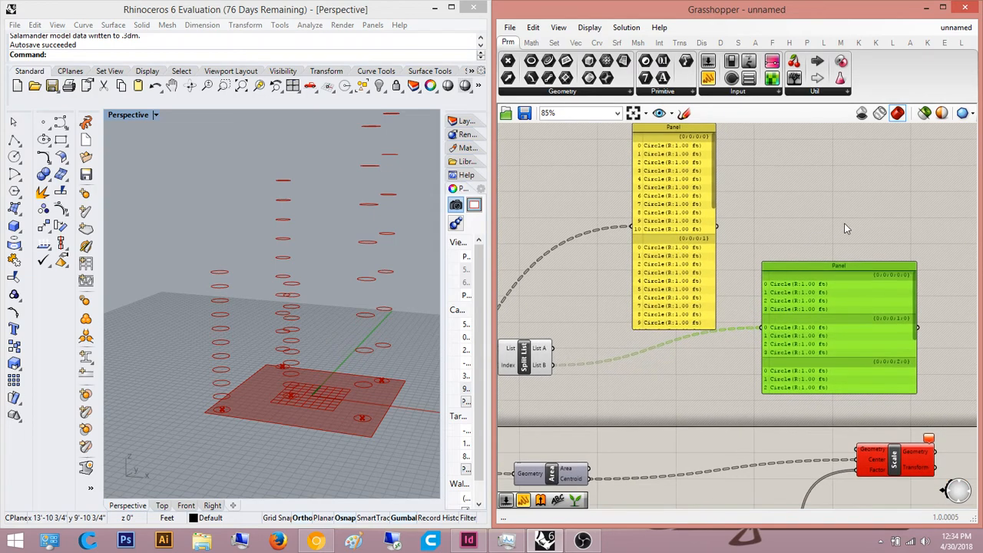
left_click(844, 223)
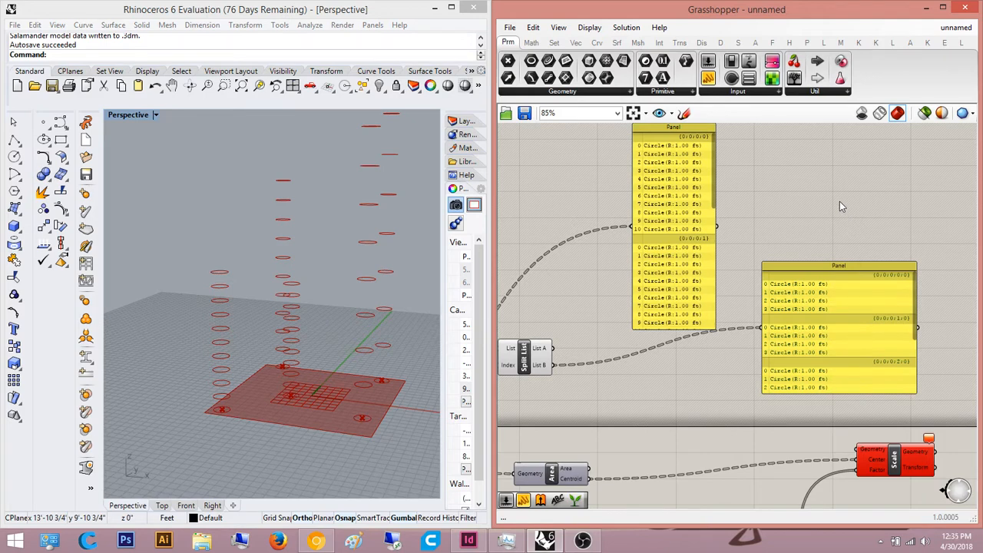
Step: Connect Split List's List B output to the Area component's Geometry input, replacing the full list of moved circles
right_click_drag(839, 201, 768, 311)
scroll(614, 323, "up", 3)
left_click(594, 330)
left_click(683, 358)
scroll(652, 365, "down", 4)
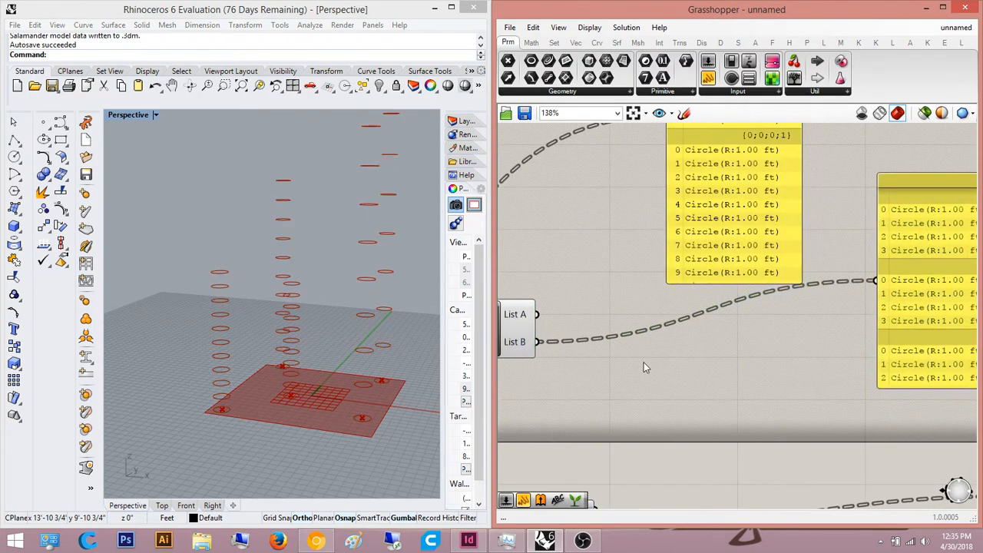
right_click_drag(664, 372, 646, 329)
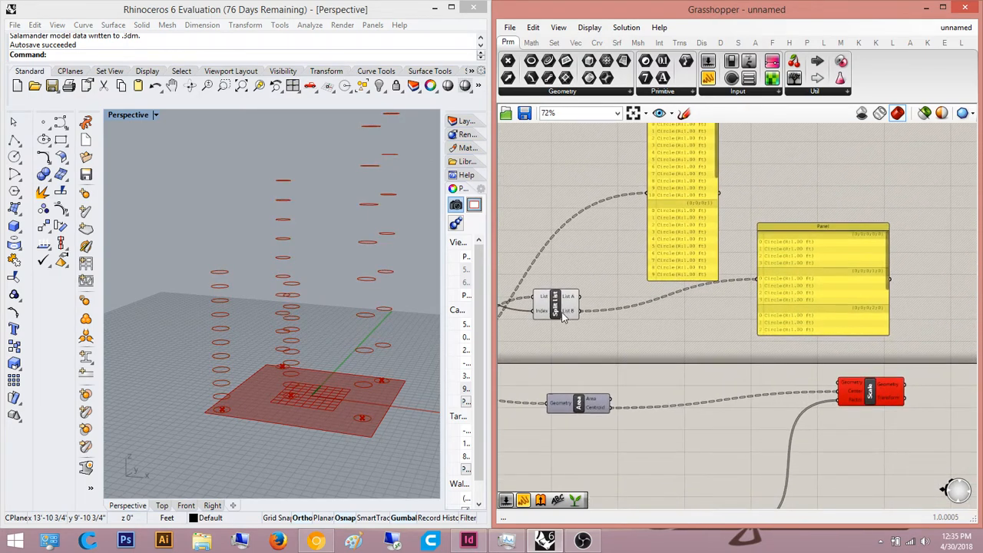
left_click_drag(591, 314, 582, 311)
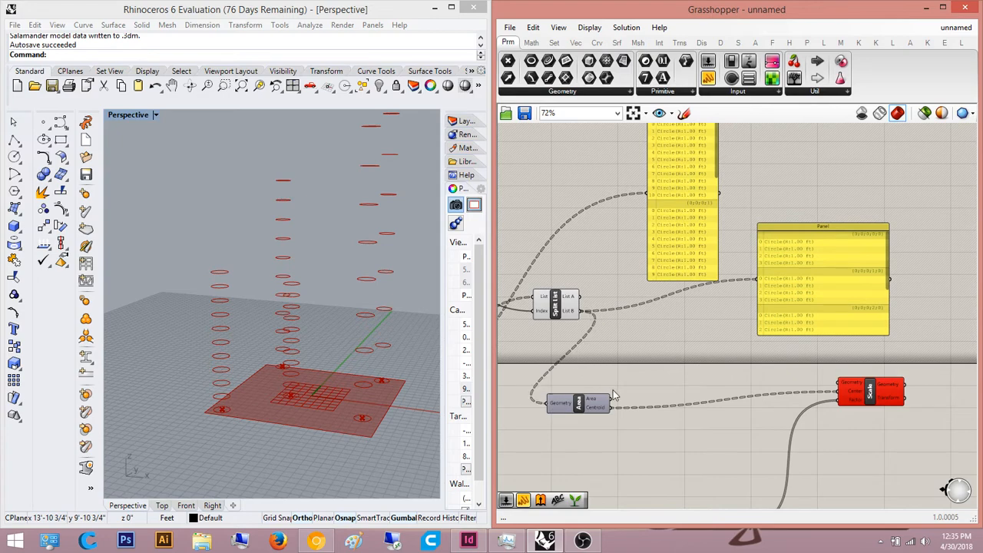
Step: Turn on the Area component's preview to check the centroids of the List B circles in the Rhino viewport
right_click_drag(610, 387, 589, 368)
left_click(575, 385)
middle_click(586, 379)
left_click(610, 351)
left_click(650, 352)
right_click_drag(262, 324, 179, 348)
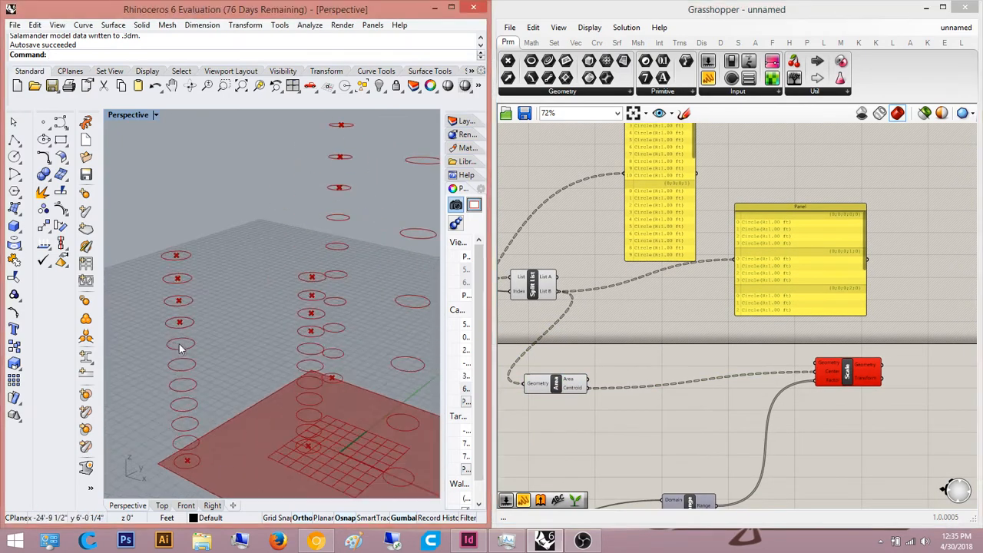
Step: Move Area closer to Scale and connect Split List's List B output to Scale's Geometry input
left_click_drag(572, 386, 679, 364)
left_click(590, 307)
right_click_drag(591, 301, 580, 302)
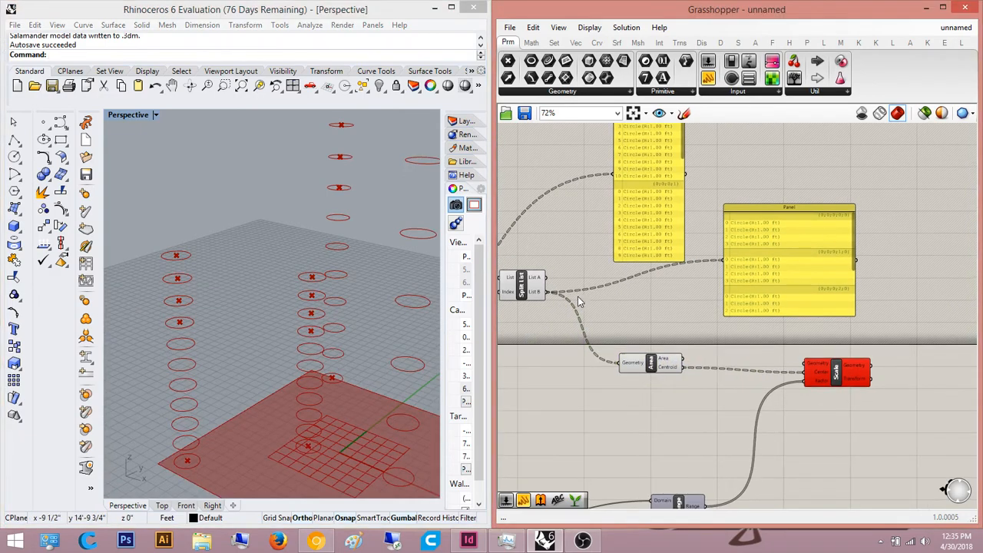
left_click_drag(693, 332, 805, 365)
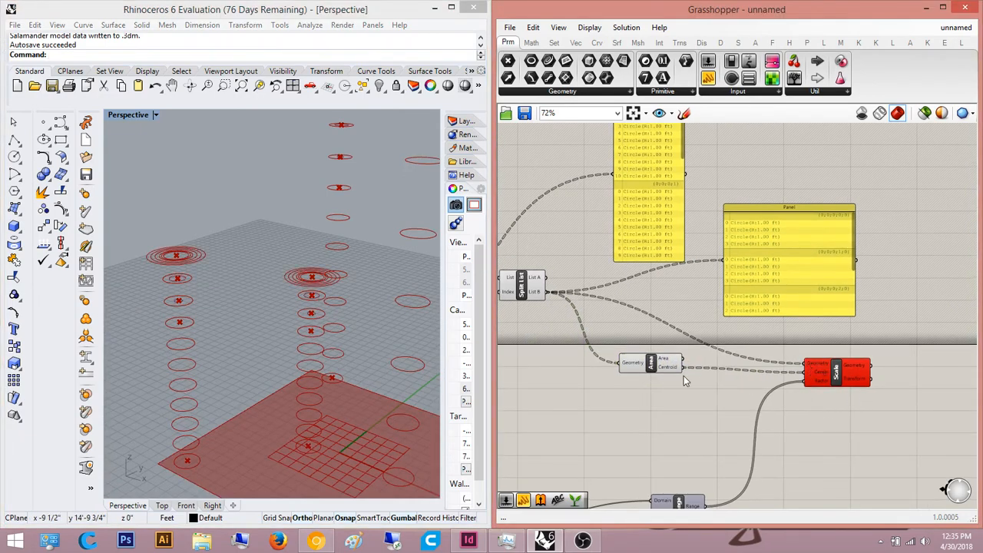
Step: Add a number slider of 3, connect it to Range's Steps input in place of the old slider, and place it before Range
right_click_drag(779, 386, 800, 369)
scroll(769, 343, "up", 2)
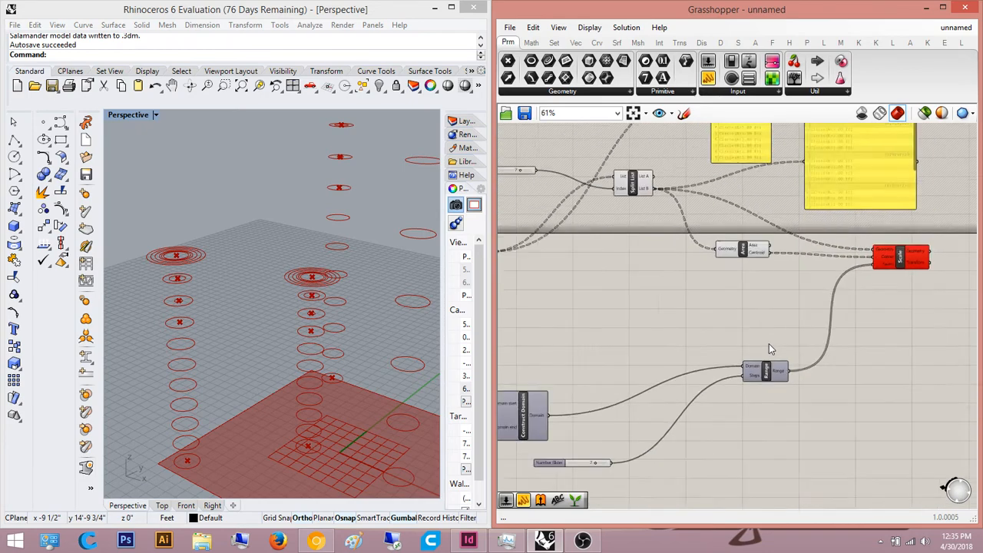
double_click(740, 345)
type("3")
key("Return")
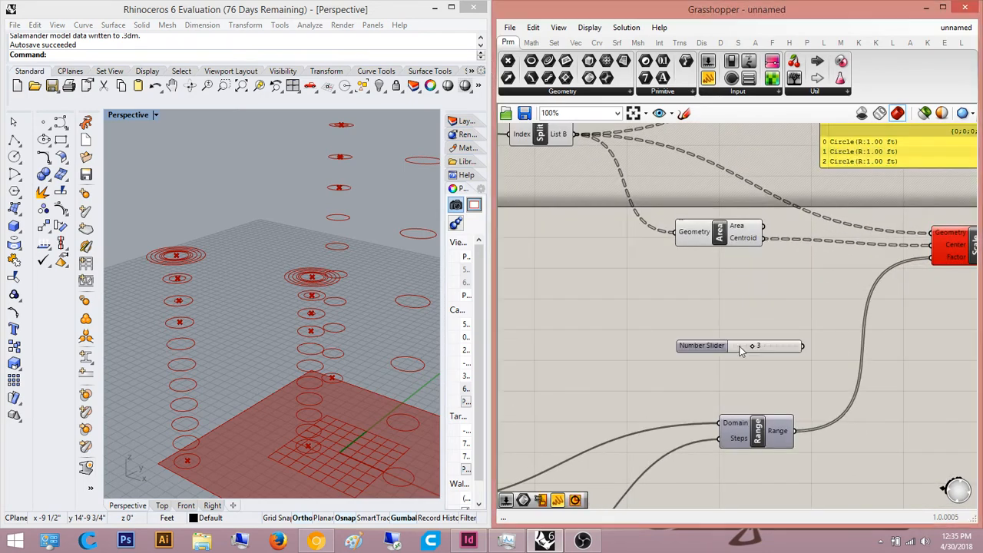
left_click_drag(803, 348, 724, 439)
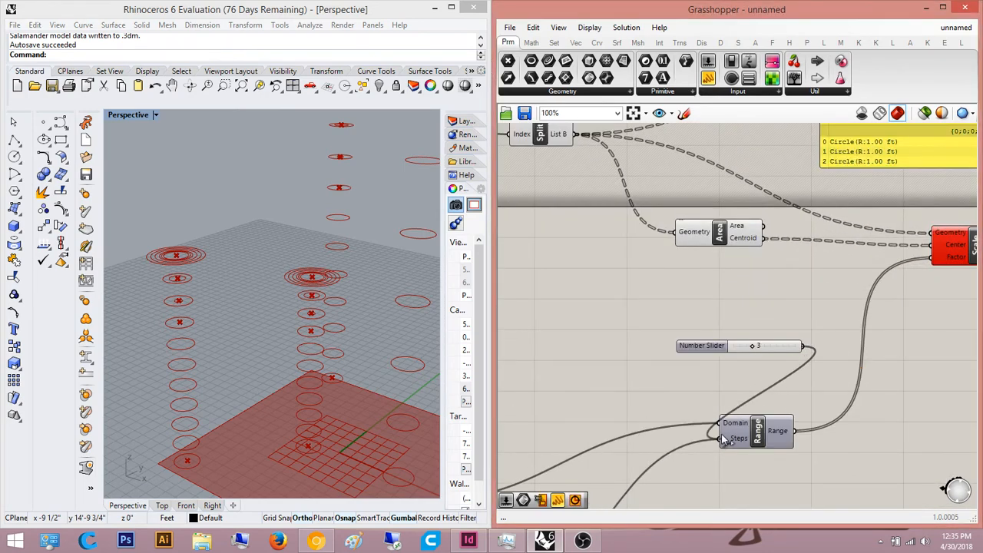
right_click_drag(730, 414, 810, 394)
left_click_drag(782, 327, 651, 324)
left_click(738, 300)
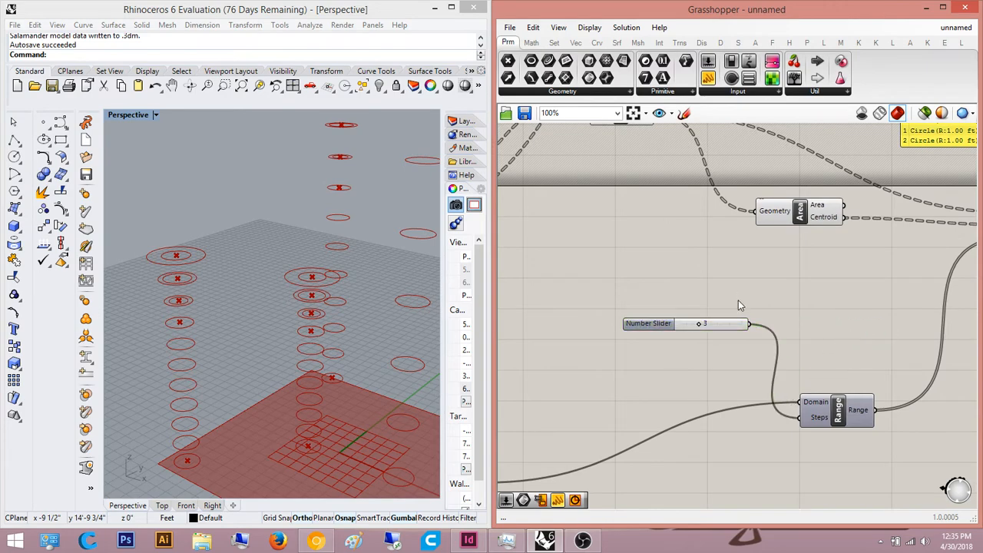
Step: Turn off the preview of the Split List component
scroll(715, 305, "down", 4)
right_click_drag(703, 308, 869, 336)
scroll(735, 320, "up", 2)
scroll(735, 319, "down", 2)
scroll(835, 244, "up", 3)
scroll(837, 248, "up", 2)
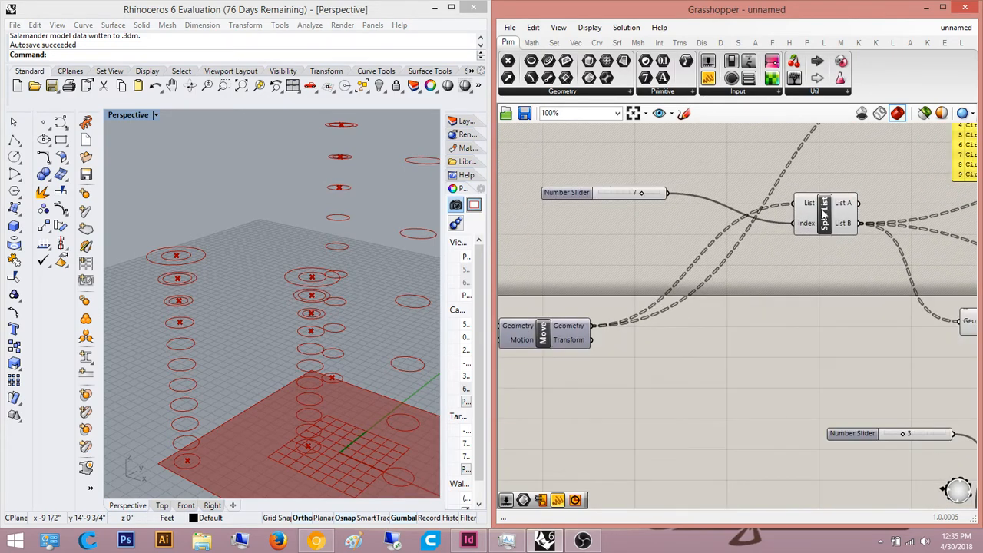
middle_click(823, 213)
left_click(859, 172)
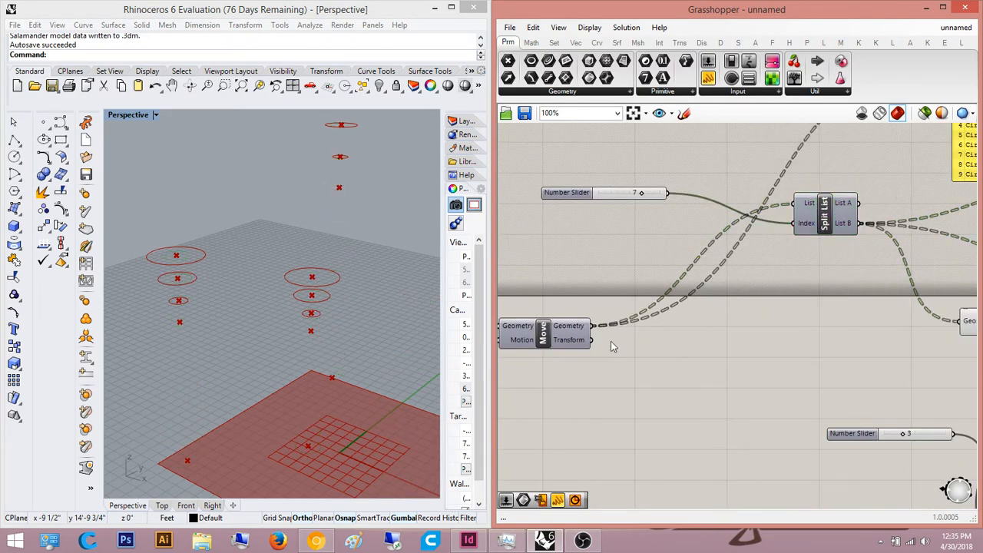
Step: Inspect the Move, Series and Subtraction components upstream and follow the wires back to Split List
scroll(840, 231, "down", 4)
scroll(791, 281, "up", 2)
right_click_drag(630, 312, 737, 307)
right_click_drag(636, 327, 676, 329)
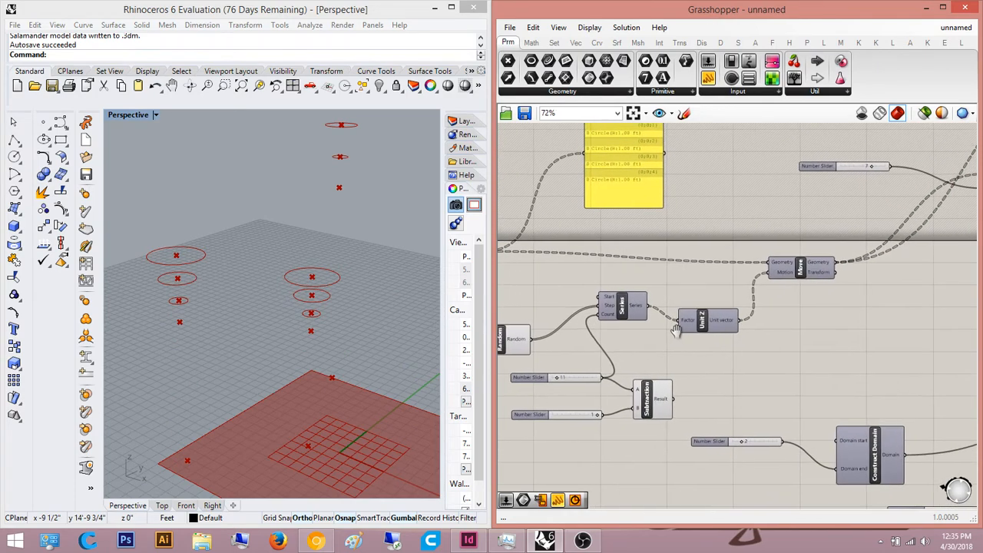
scroll(676, 328, "down", 5)
scroll(798, 319, "up", 5)
scroll(798, 319, "down", 1)
right_click_drag(901, 215, 785, 223)
scroll(785, 223, "up", 2)
right_click_drag(736, 250, 712, 259)
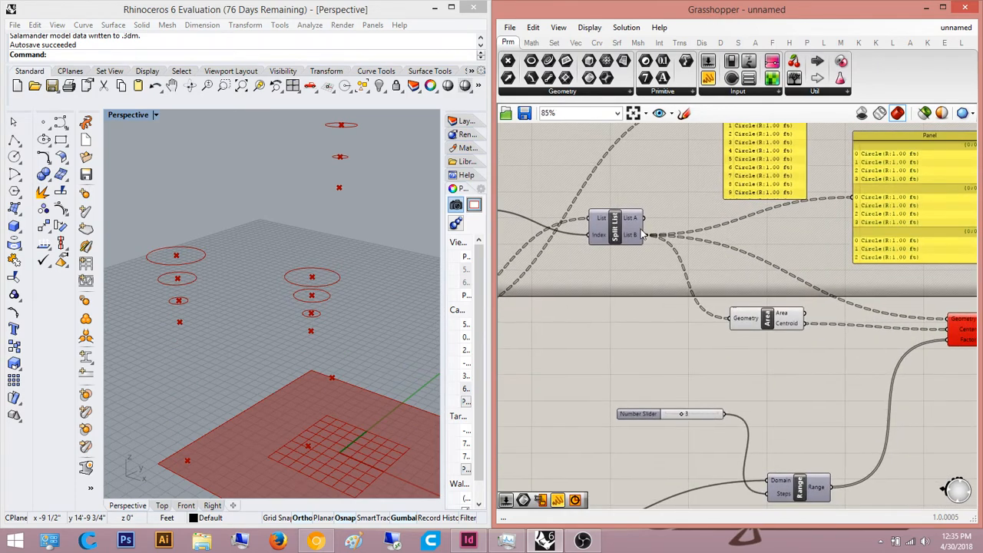
Step: Add a Geometry parameter below Split List and connect it to the List A output to display the unscaled circles
double_click(668, 343)
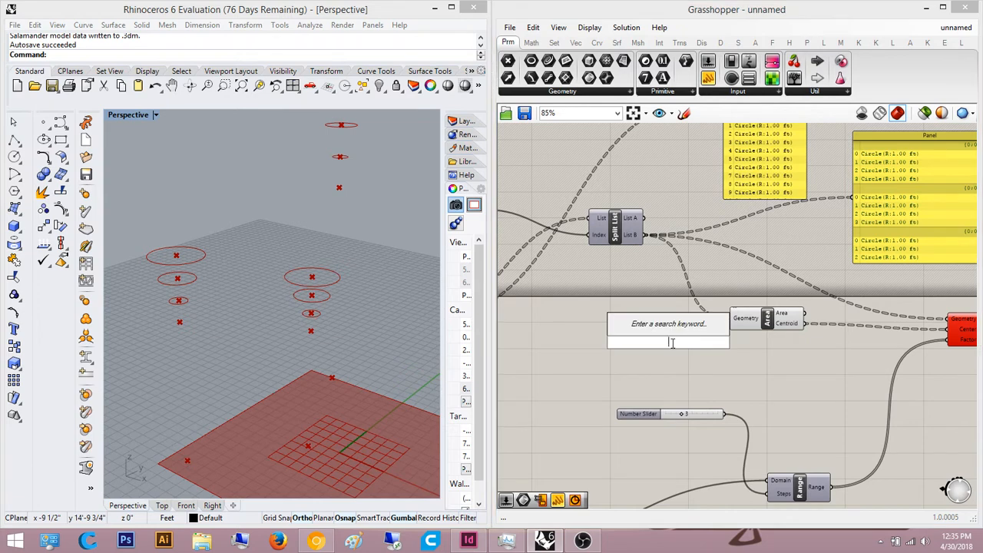
type("geo")
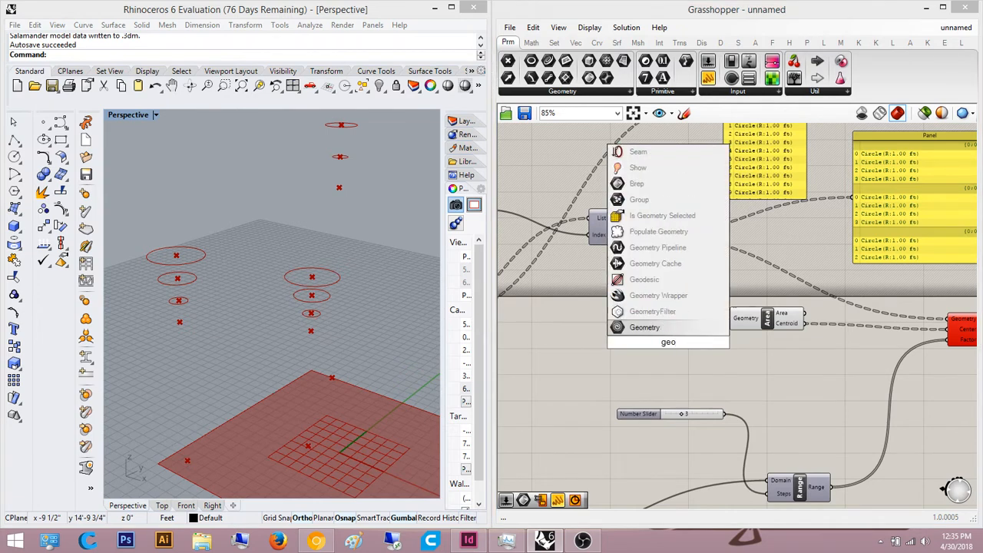
left_click(658, 328)
left_click_drag(652, 343, 644, 234)
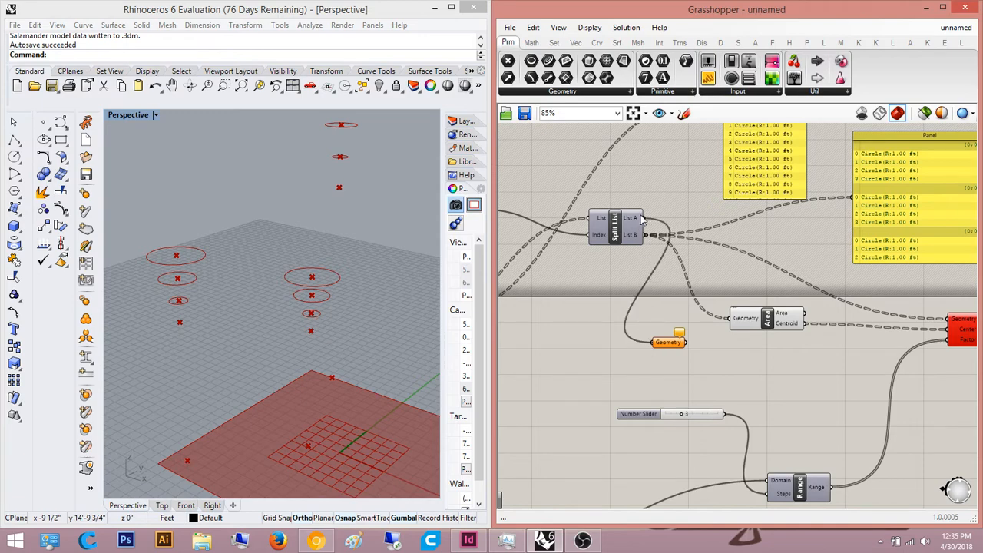
left_click(669, 341)
right_click_drag(256, 282, 291, 297)
Step: Add a number slider of 1 and connect it to Domain start of the Construct Domain feeding Range
right_click_drag(761, 392, 809, 284)
right_click_drag(503, 444, 815, 404)
scroll(734, 389, "up", 2)
left_click_drag(591, 384, 578, 433)
double_click(665, 365)
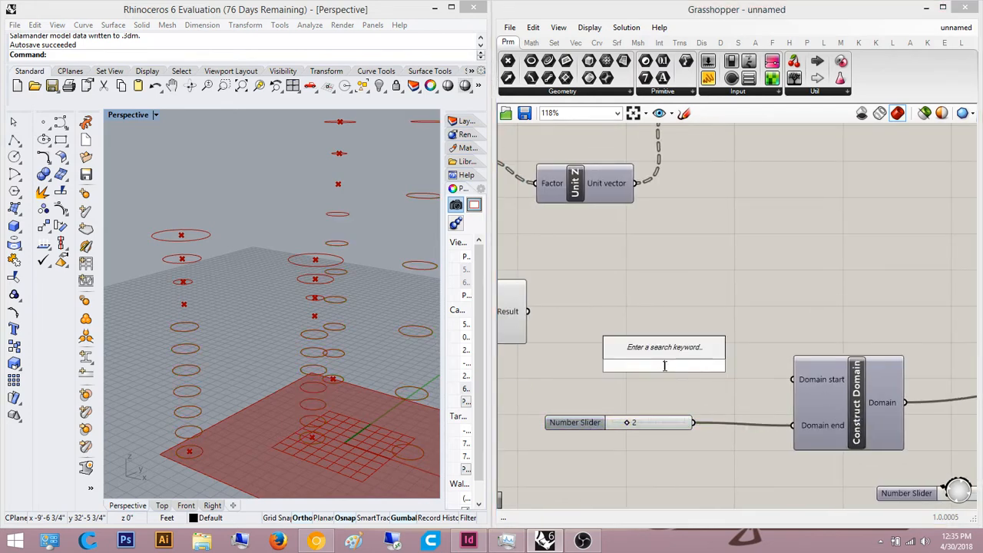
type("1")
key("Return")
scroll(666, 369, "up", 3)
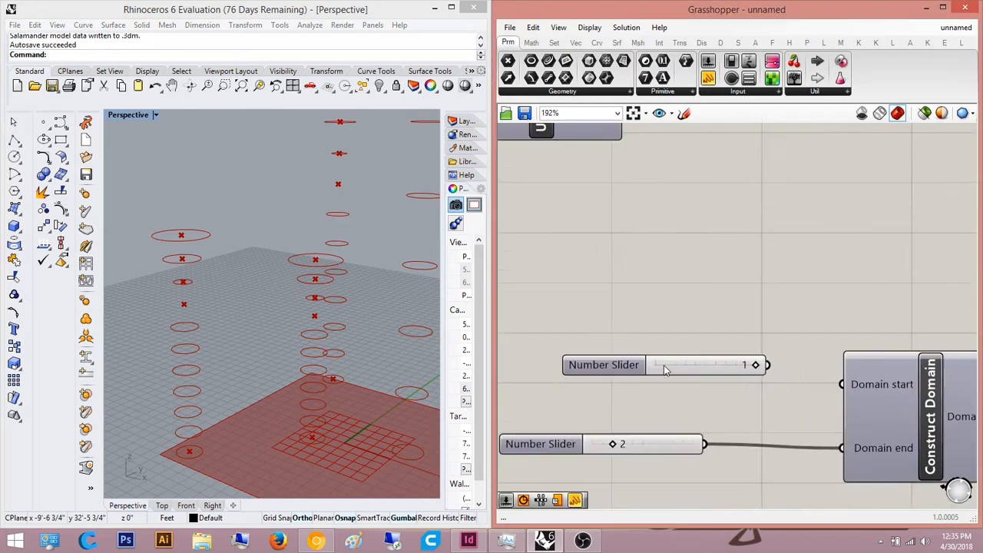
left_click_drag(808, 364, 900, 392)
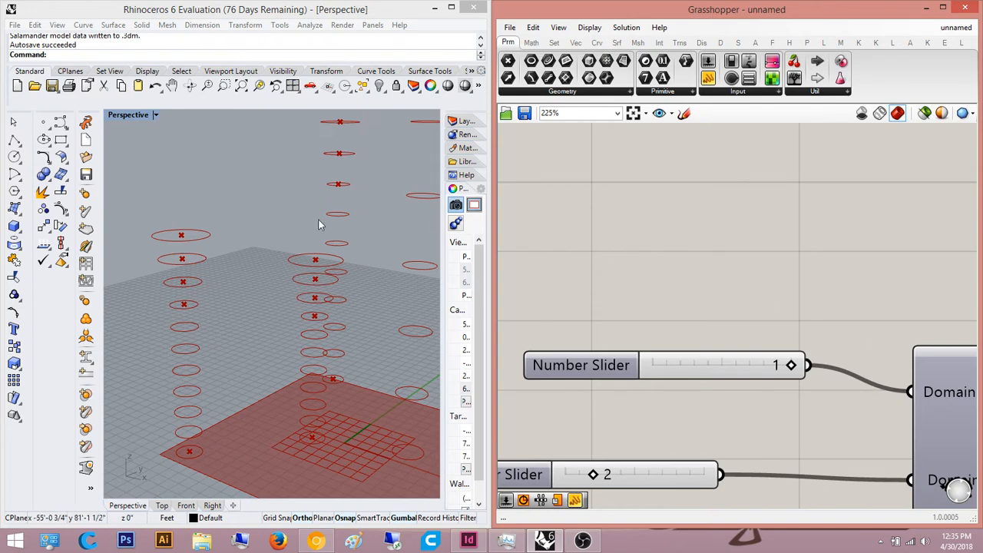
Step: Set the Domain end slider of the scale-factor domain to 4 and check the flared circles in the viewport
scroll(311, 219, "down", 4)
scroll(696, 372, "down", 3)
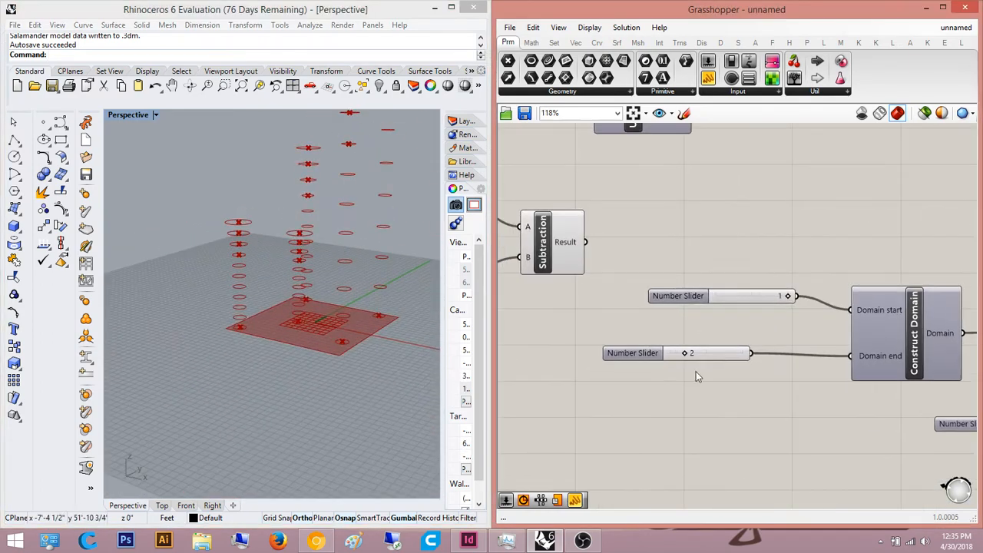
scroll(696, 377, "up", 3)
left_click_drag(687, 331, 713, 330)
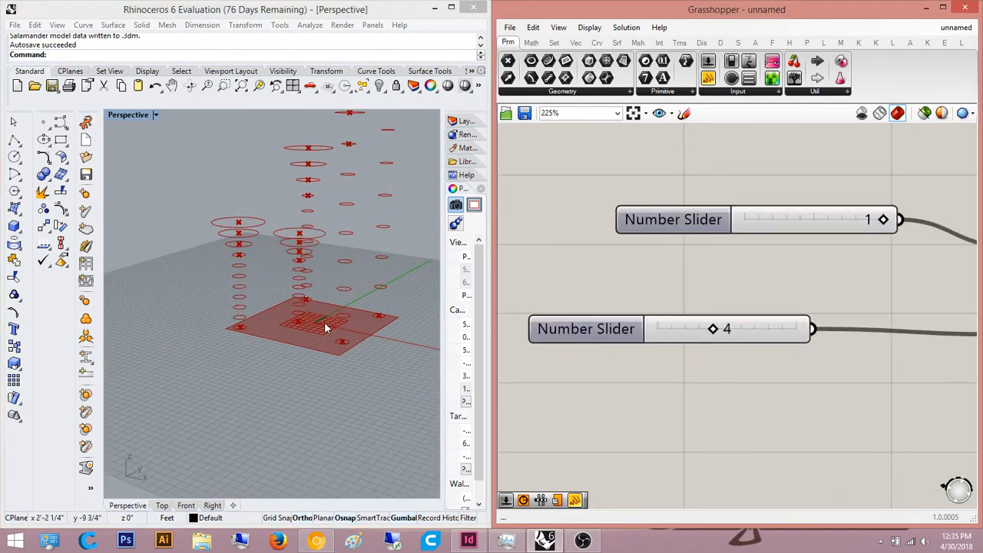
right_click_drag(325, 328, 303, 215)
scroll(733, 302, "down", 8)
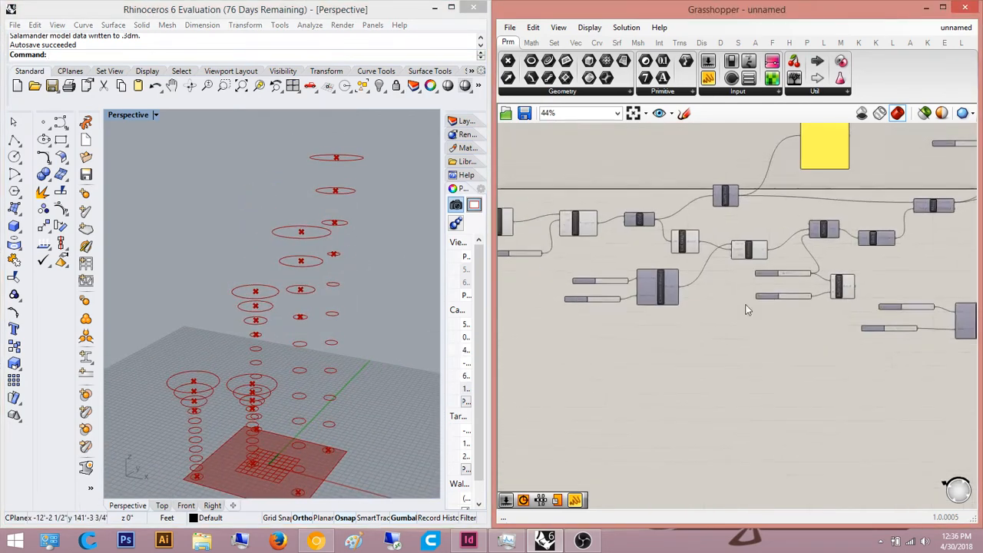
Step: Lower the Domain end slider of the Construct Domain feeding Random and check the column heights in the viewport
scroll(748, 310, "up", 9)
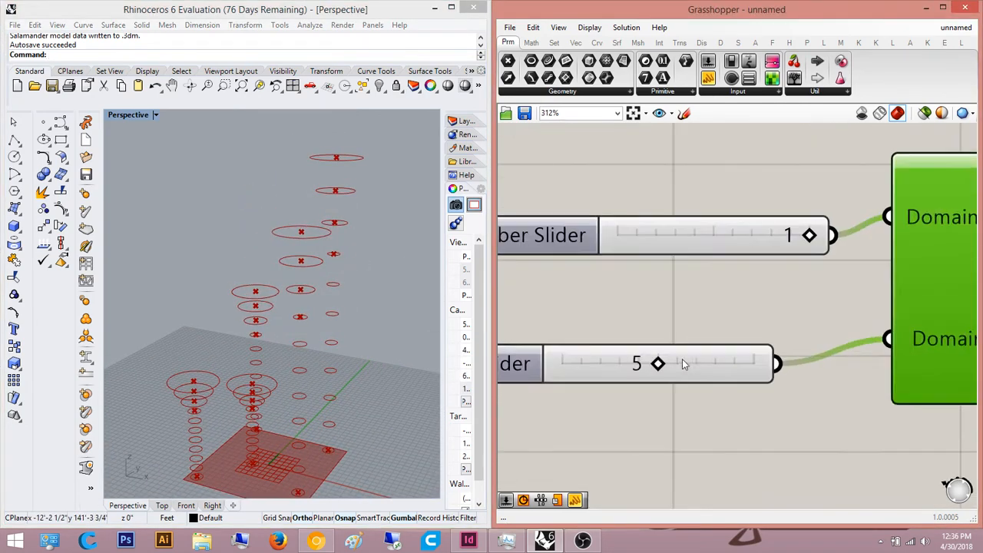
left_click_drag(657, 363, 614, 366)
right_click_drag(274, 291, 295, 354)
Step: Delete the unconnected number slider of 7 below the Construct Domain that feeds Range
scroll(824, 368, "down", 8)
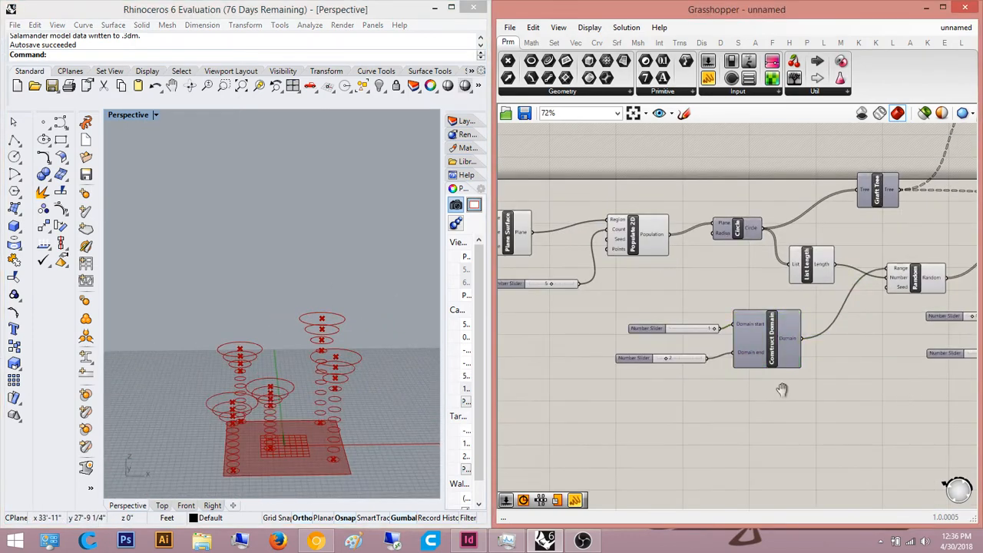
right_click_drag(933, 370, 815, 370)
scroll(760, 411, "up", 6)
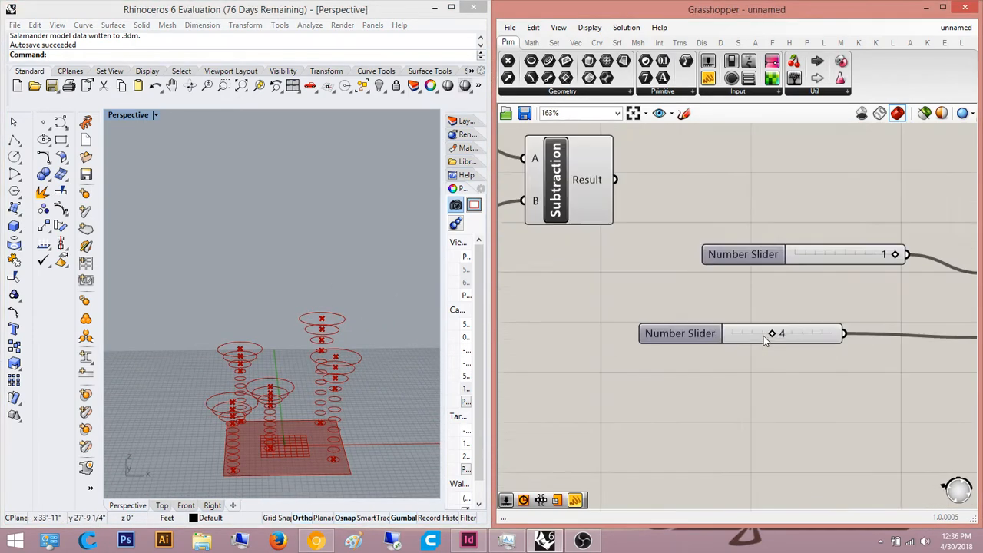
left_click_drag(808, 441, 722, 269)
right_click_drag(870, 298, 757, 290)
left_click(792, 411)
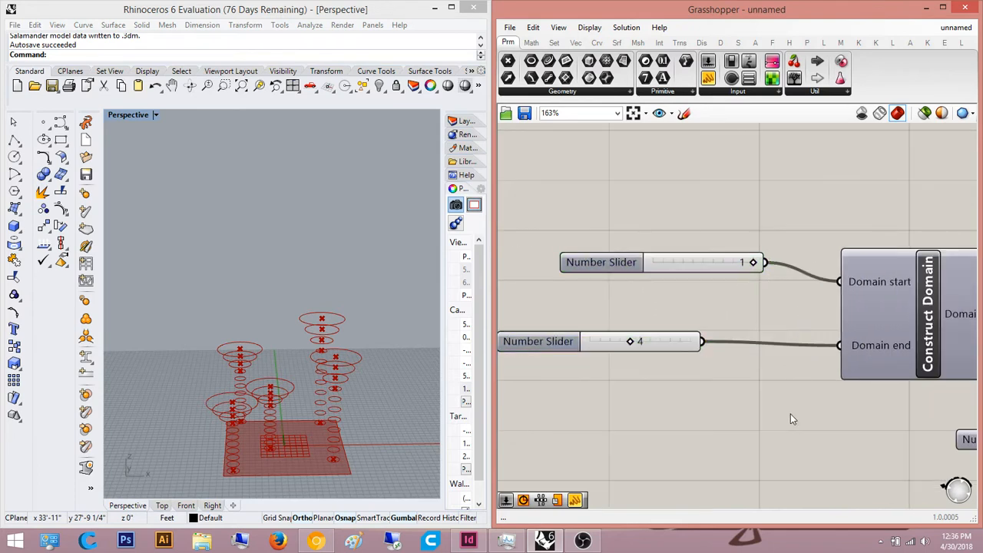
scroll(792, 417, "down", 4)
right_click_drag(880, 407, 659, 413)
scroll(799, 436, "up", 3)
left_click_drag(799, 464, 680, 400)
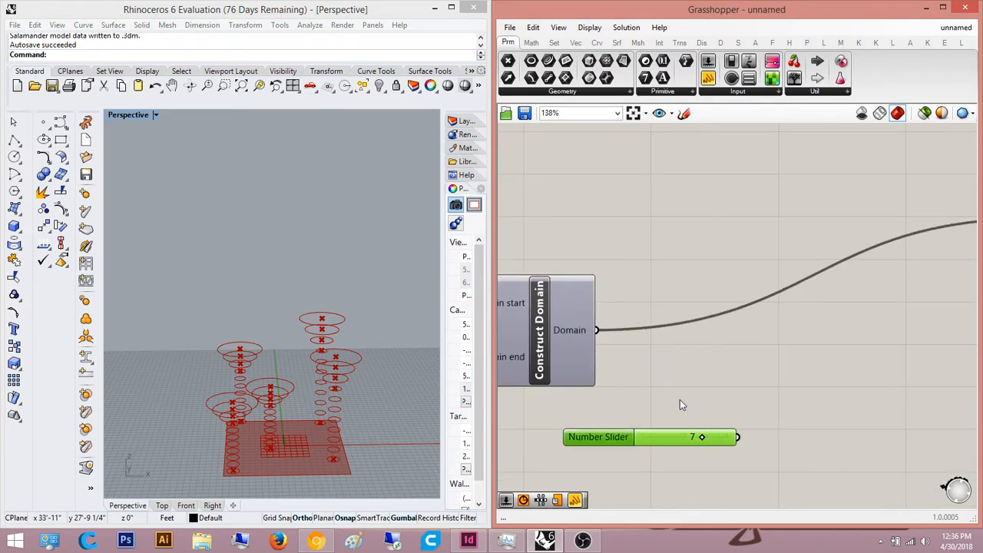
key("Delete")
Step: Check Split List's List B output and add a List Length component between the Area component and Range
scroll(680, 399, "down", 3)
right_click_drag(805, 318, 712, 369)
scroll(714, 361, "up", 1)
right_click_drag(773, 363, 814, 393)
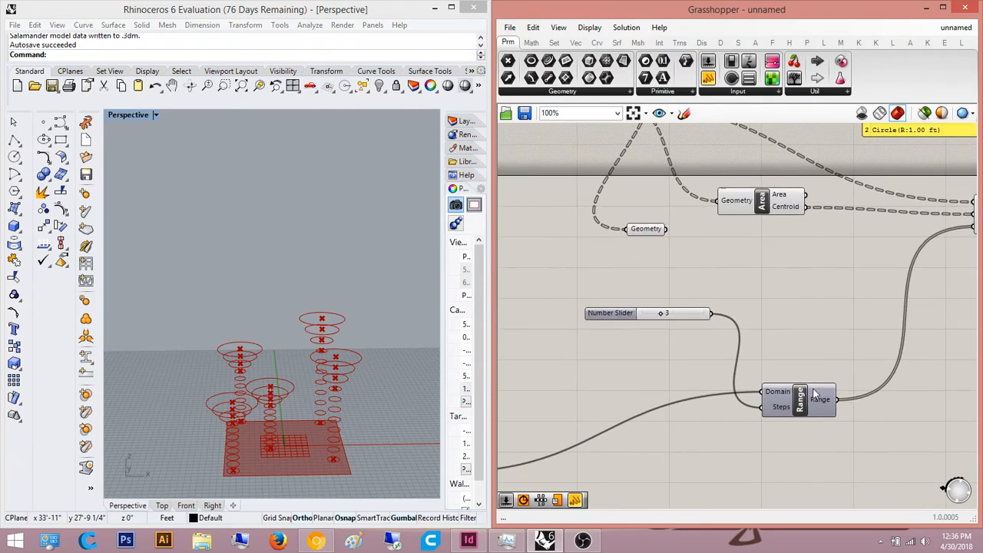
right_click_drag(821, 357, 859, 461)
scroll(860, 461, "down", 1)
scroll(734, 225, "up", 3)
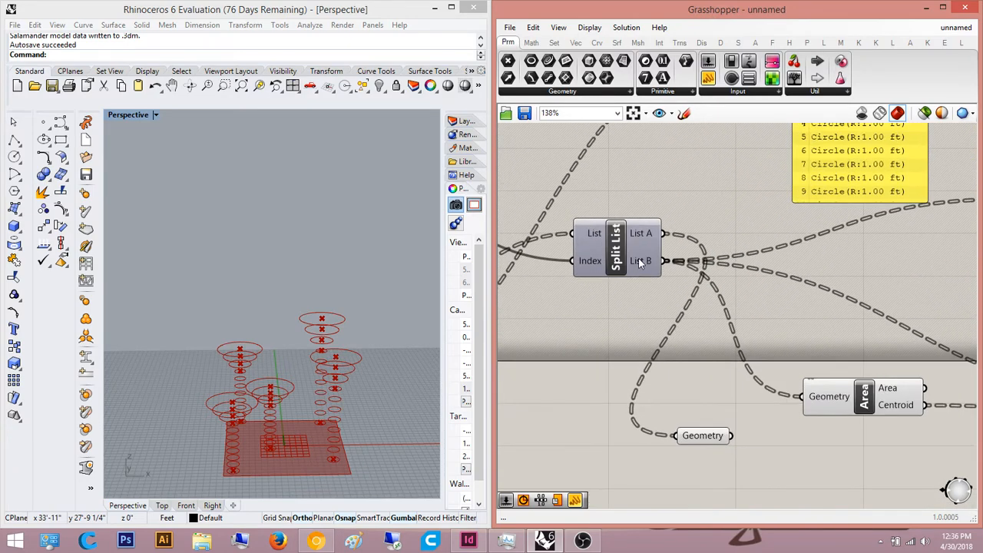
mouse_move(640, 263)
scroll(640, 263, "down", 3)
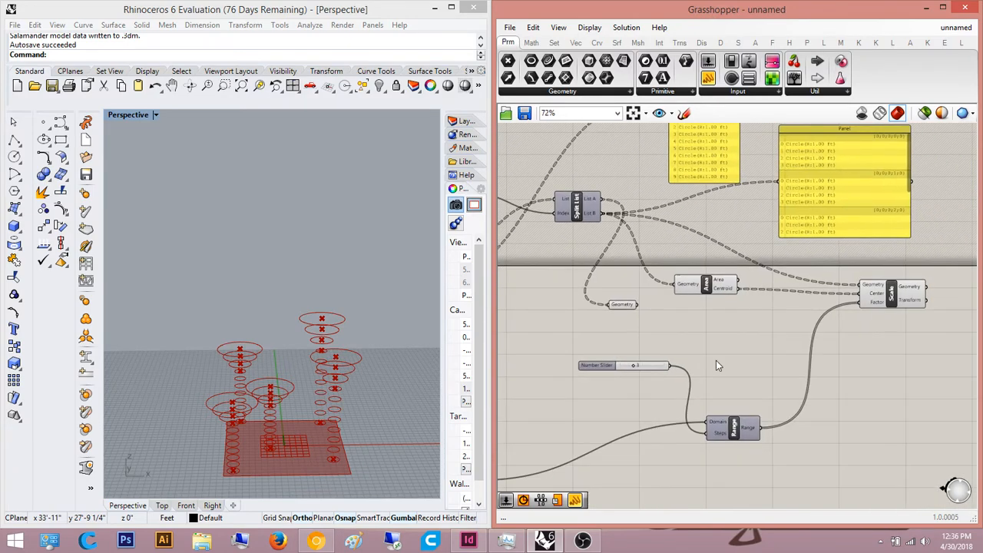
double_click(722, 362)
type("l")
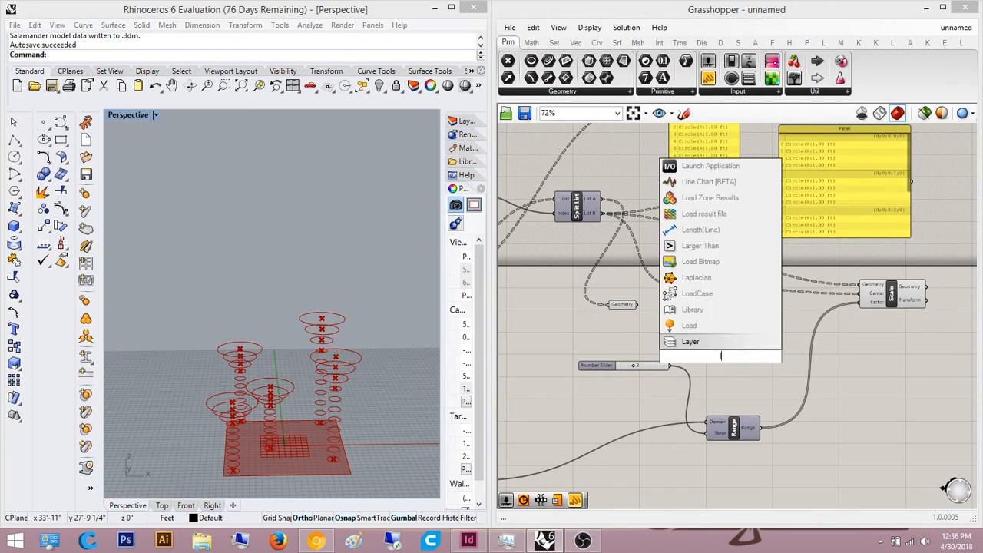
type("ist length")
key("Return")
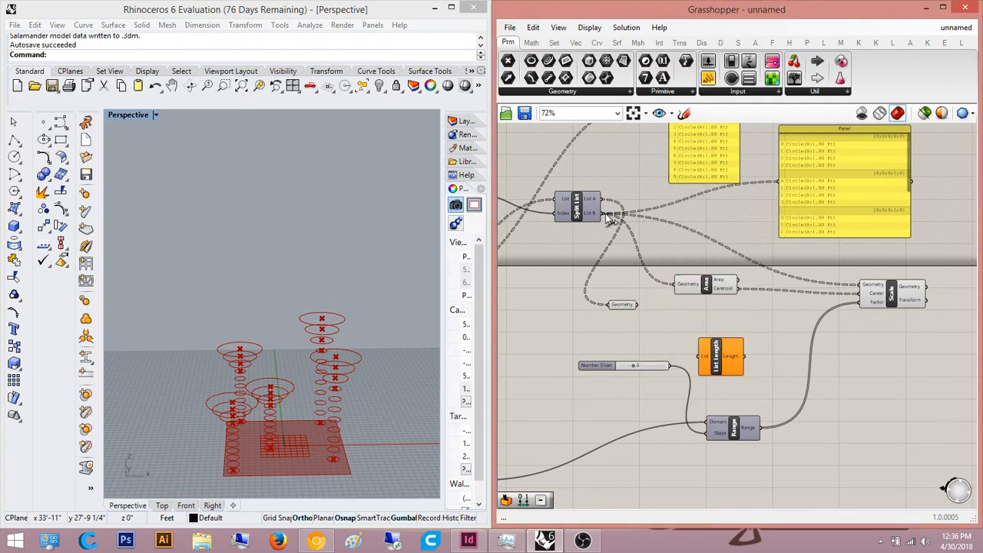
Step: Move the Geometry parameter up beside Split List, connect List B to List Length, and place List Length above the Steps slider
mouse_move(636, 305)
left_mouse_down()
mouse_move(692, 361)
mouse_move(702, 356)
mouse_move(662, 328)
mouse_move(741, 224)
left_mouse_up()
left_click(754, 352)
right_click_drag(768, 365, 822, 302)
scroll(707, 275, "up", 2)
left_click_drag(721, 256, 678, 246)
right_click_drag(754, 263, 722, 287)
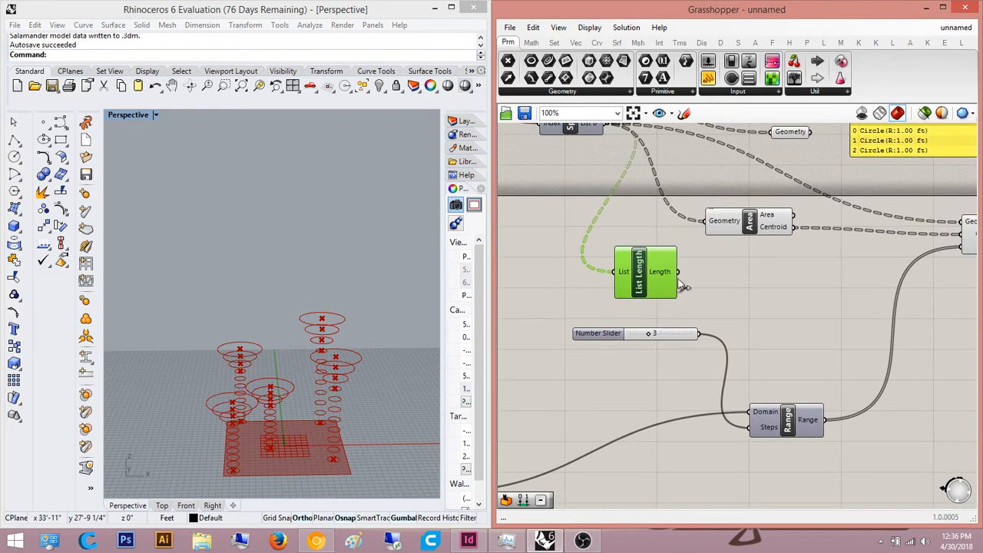
Step: Select the Scale component and examine its scaled circles in the Perspective viewport against the Steps slider value
mouse_move(658, 275)
right_click_drag(743, 311, 794, 293)
left_click(732, 328)
scroll(731, 327, "up", 3)
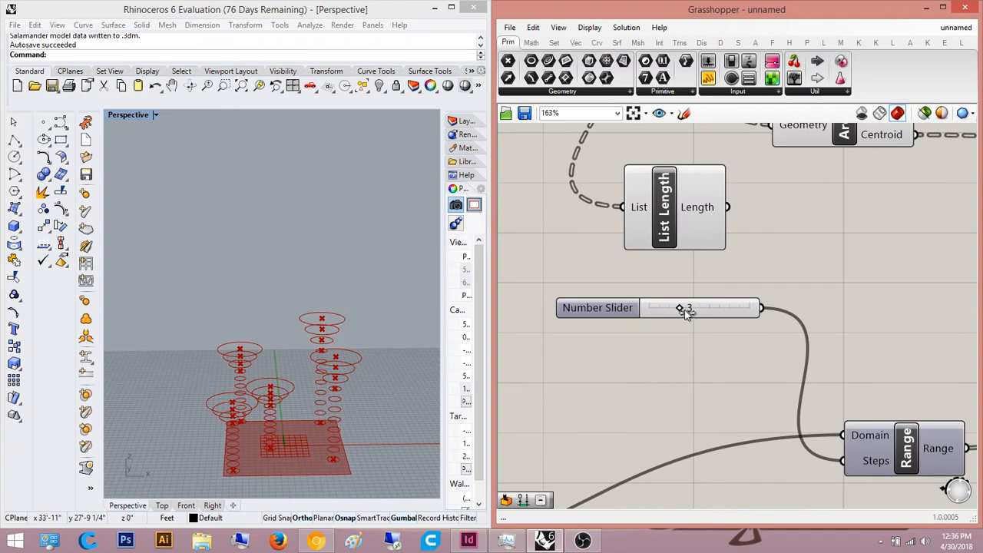
scroll(750, 345, "down", 3)
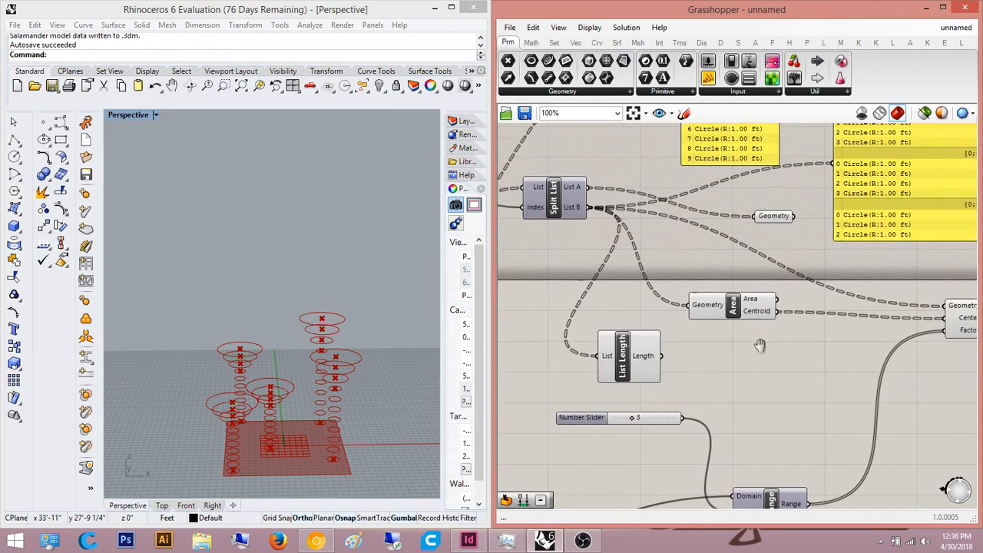
right_click_drag(759, 346, 649, 301)
left_click(880, 274)
scroll(357, 378, "up", 4)
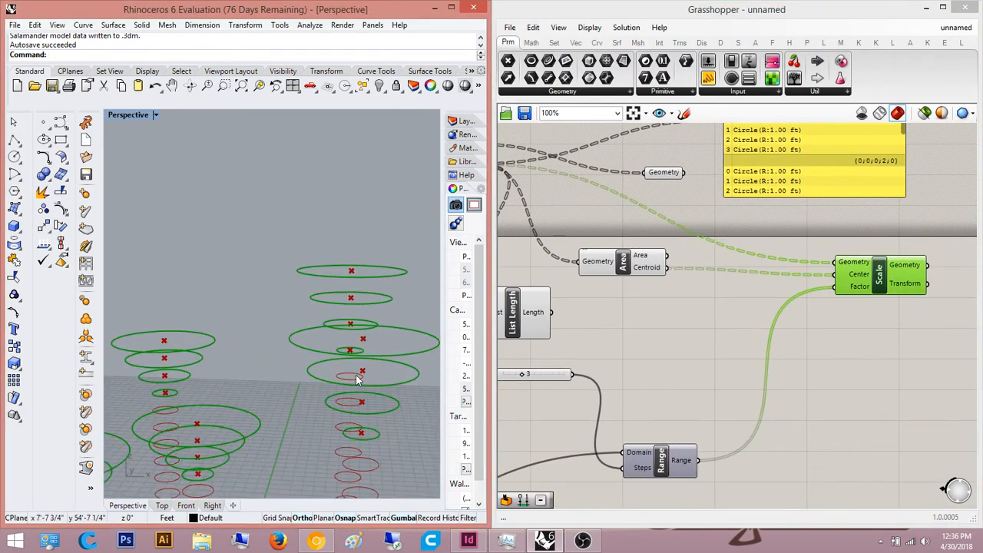
scroll(358, 378, "down", 8)
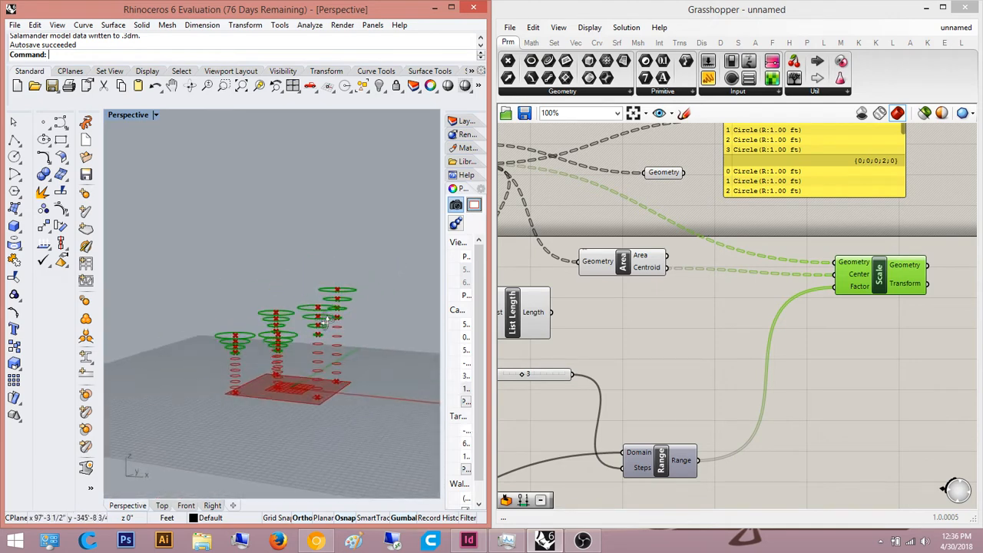
scroll(223, 358, "up", 7)
right_click_drag(221, 359, 267, 333)
right_click_drag(747, 348, 791, 358)
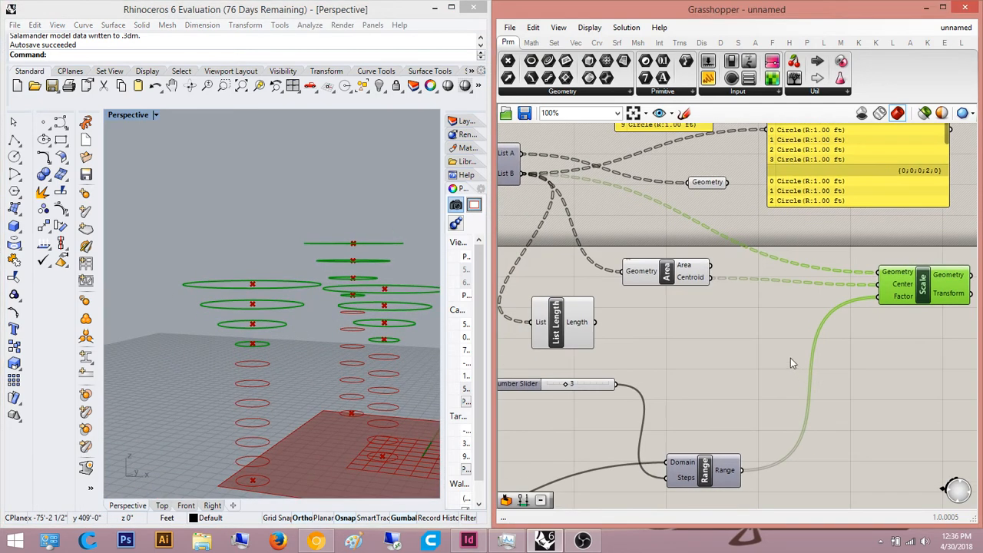
mouse_move(924, 298)
right_mouse_down()
mouse_move(924, 315)
mouse_move(913, 309)
right_mouse_up()
Step: Compare the List Length output data with Scale's Geometry input and Split List's List B output
left_click(604, 357)
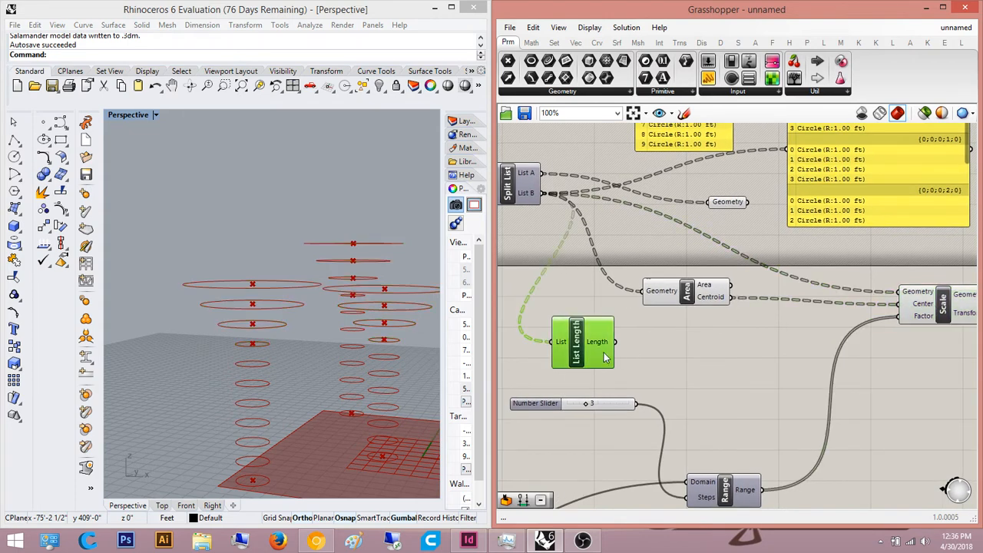
mouse_move(605, 350)
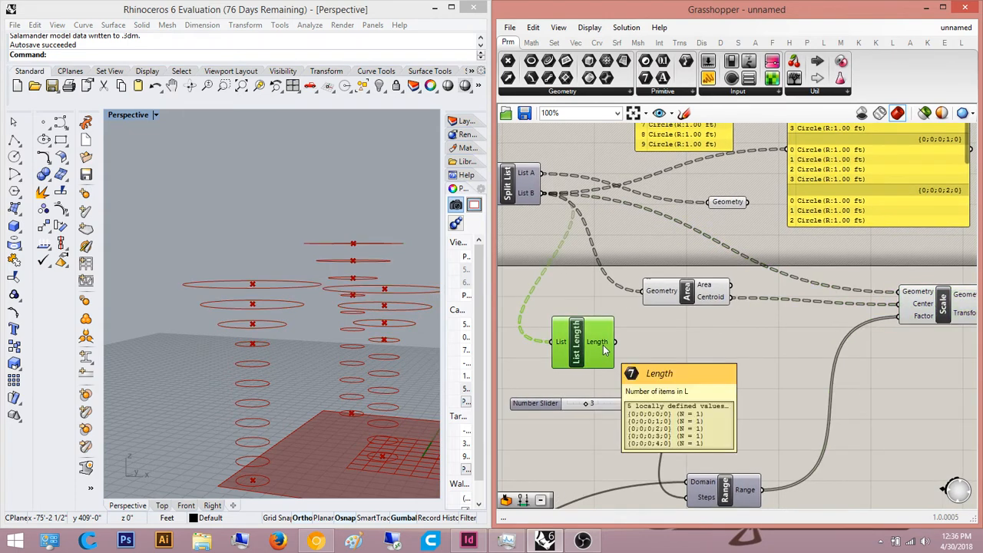
left_click(643, 344)
right_click_drag(643, 343, 661, 381)
left_click(936, 333)
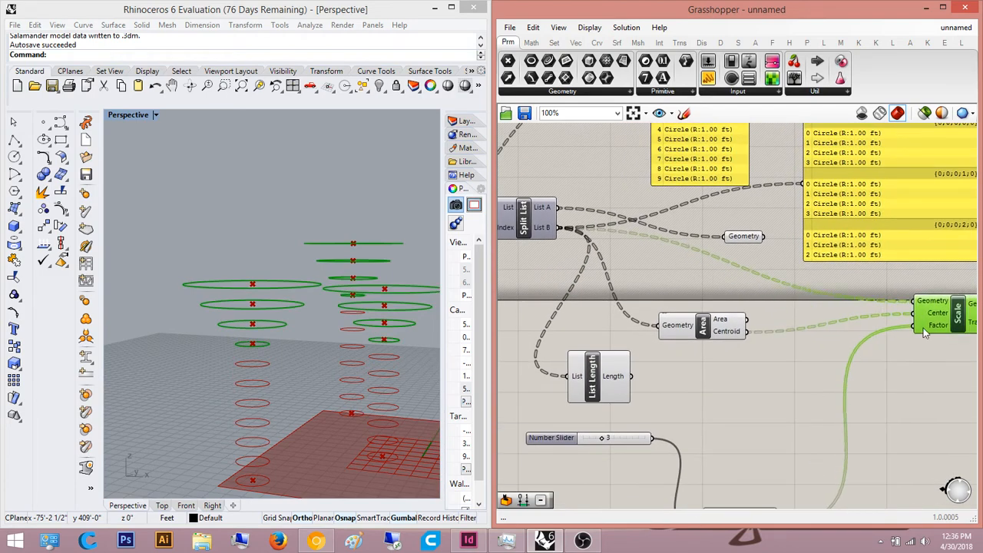
scroll(781, 328, "up", 3)
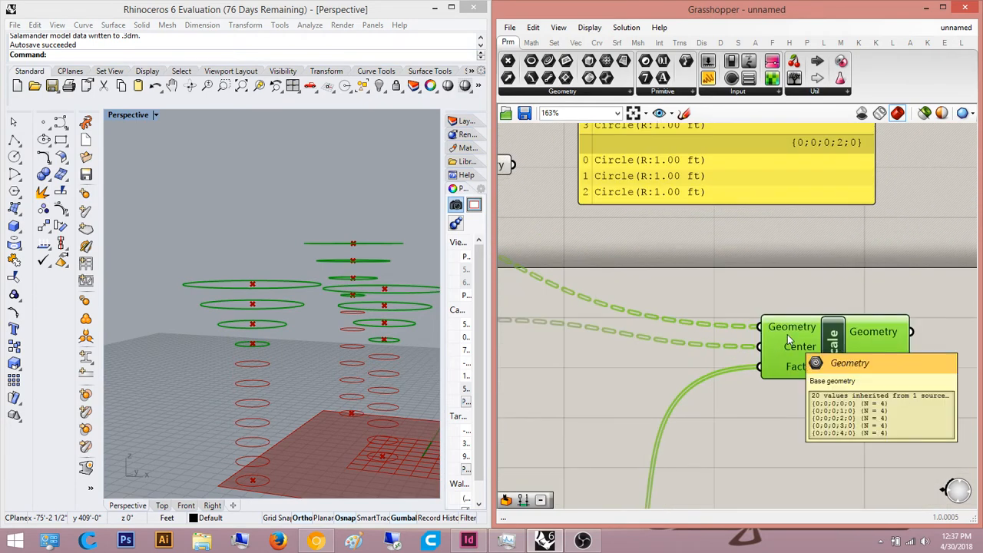
scroll(781, 330, "down", 5)
scroll(599, 261, "up", 4)
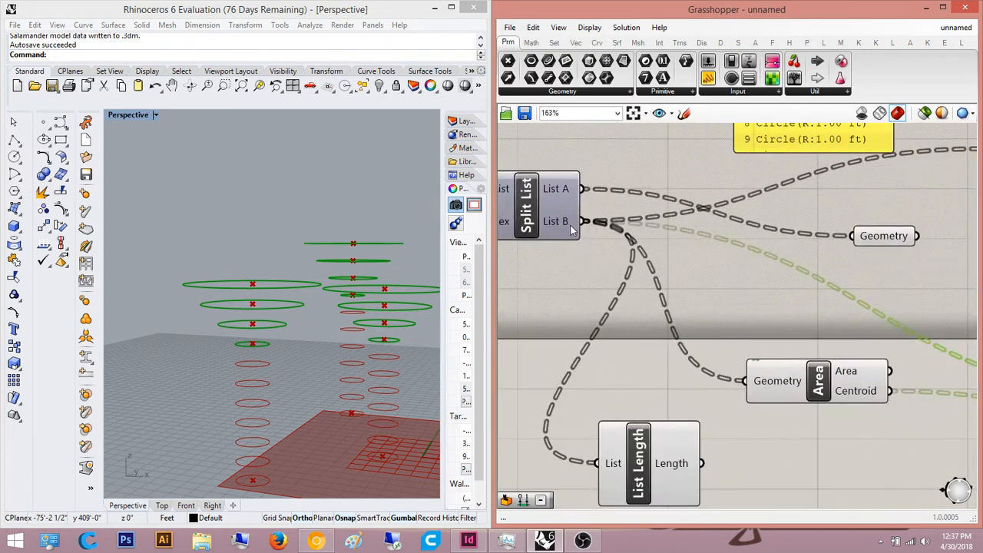
mouse_move(572, 230)
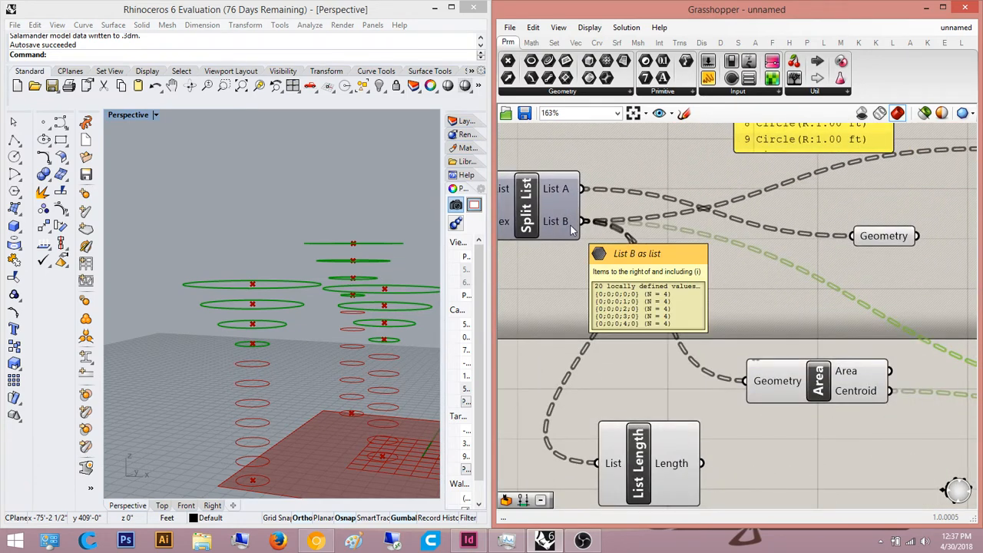
left_click(850, 427)
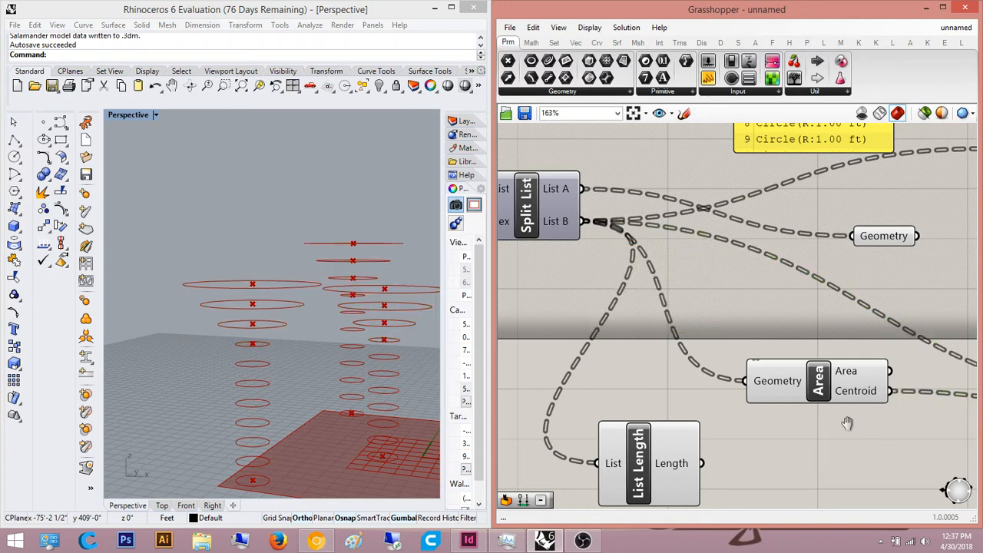
right_click_drag(849, 425, 710, 343)
scroll(710, 342, "down", 5)
scroll(807, 345, "up", 3)
Step: Highlight Scale to inspect the flared circles of the columns, and locate the panel listing the List B circles
left_click(876, 351)
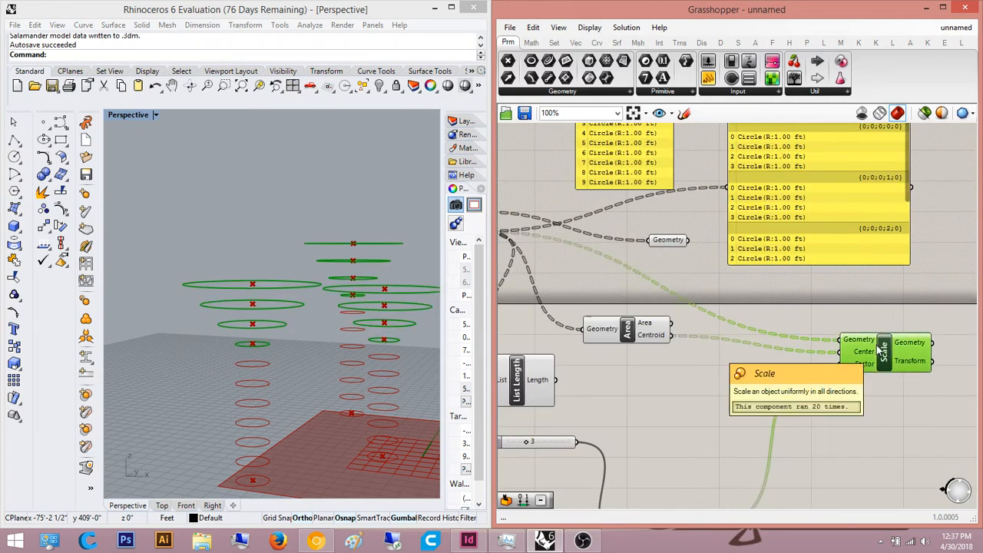
right_click_drag(260, 228, 287, 244)
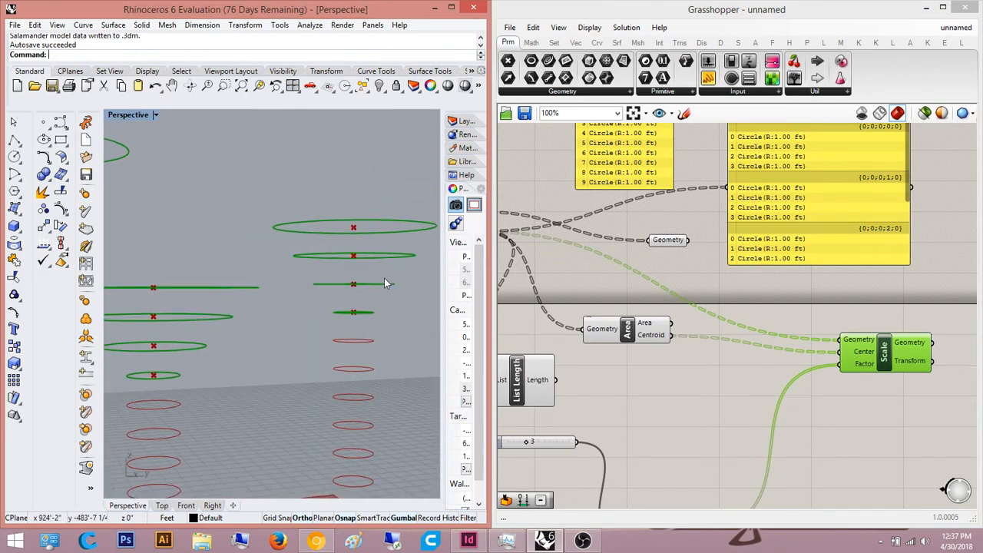
right_click_drag(893, 310, 786, 406)
scroll(794, 362, "down", 3)
scroll(730, 306, "up", 4)
right_click_drag(749, 297, 854, 276)
scroll(729, 280, "down", 2)
mouse_move(849, 278)
left_mouse_down()
mouse_move(834, 251)
mouse_move(855, 267)
left_mouse_up()
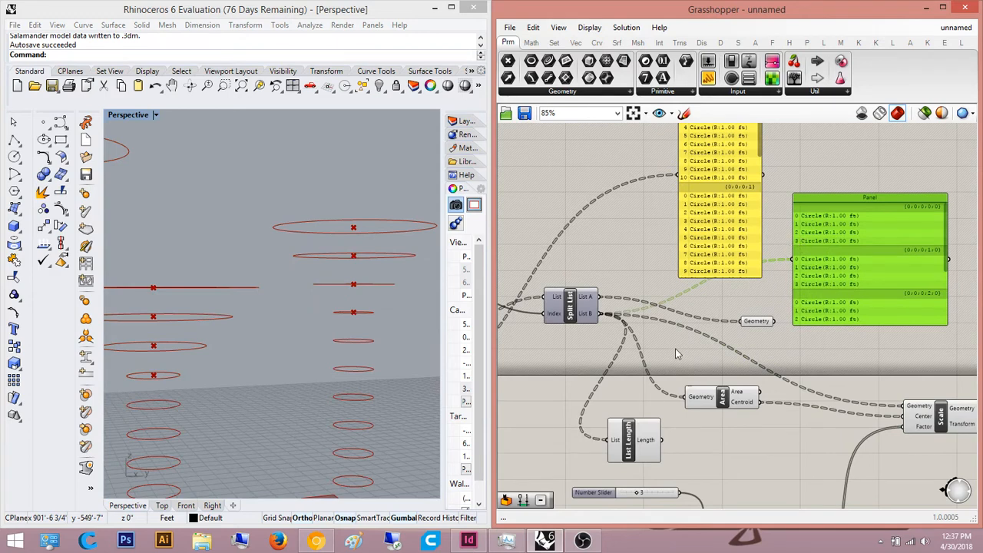
Step: Rewire List Length so its List input takes the output of the List B circle panel
left_click(650, 451)
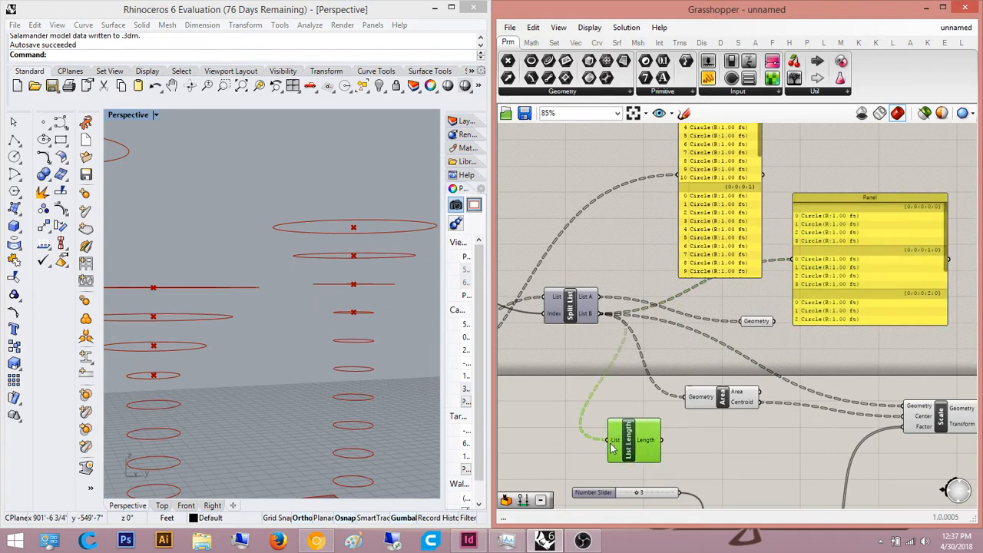
left_click_drag(609, 440, 950, 259)
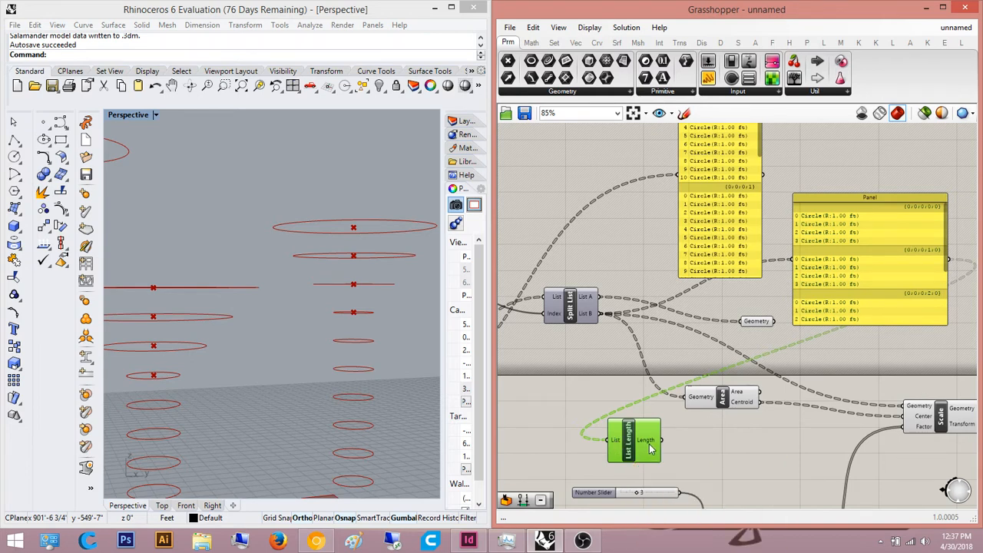
mouse_move(649, 449)
left_click(733, 452)
right_click_drag(735, 452, 668, 448)
Step: Examine the circles listed in every branch of the List B panel
right_click_drag(886, 298, 835, 302)
scroll(836, 303, "up", 3)
left_click_drag(826, 255, 798, 361)
right_click_drag(791, 388, 848, 360)
right_click_drag(775, 235, 738, 338)
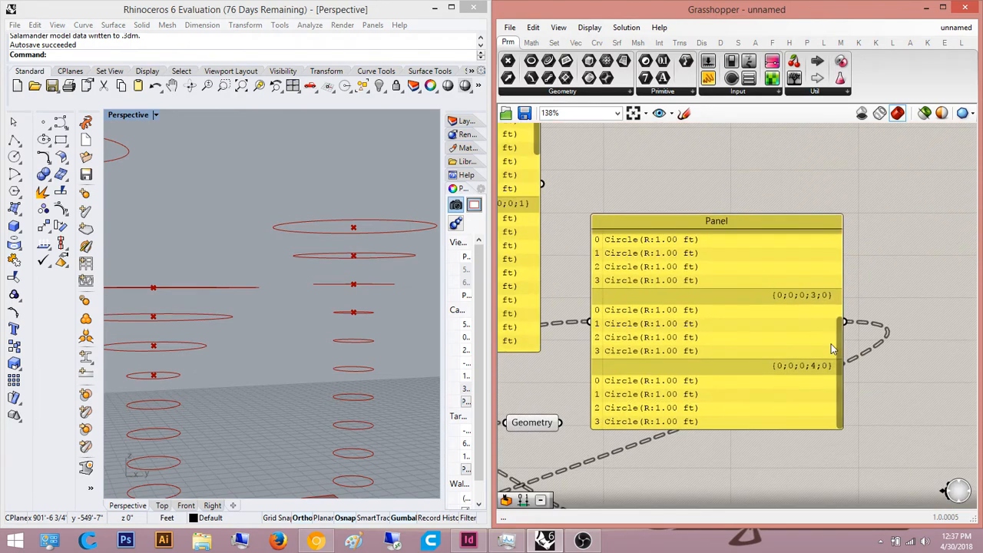
scroll(842, 355, "up", 3)
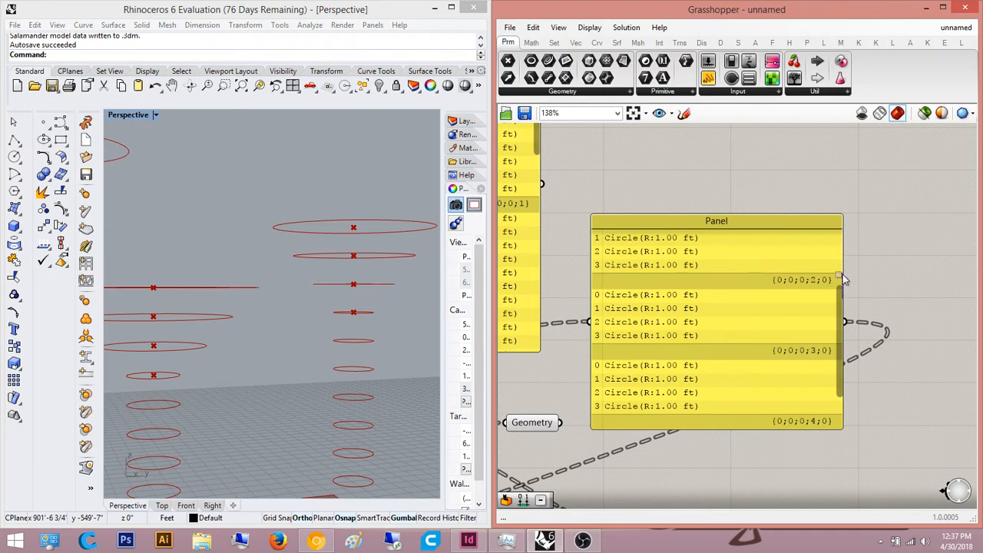
left_click(840, 307)
left_click_drag(840, 307, 843, 235)
left_click(958, 262)
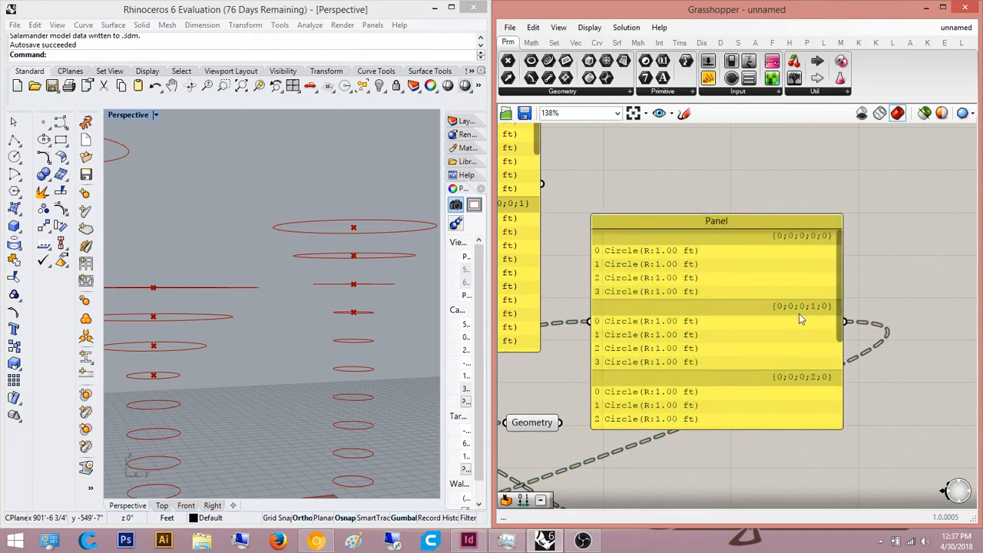
Step: Move the Geometry parameter slightly upward and shift the Area component slightly to the right
scroll(799, 313, "down", 3)
scroll(718, 330, "up", 4)
left_click(718, 346)
left_click_drag(718, 343, 707, 321)
left_click(707, 362)
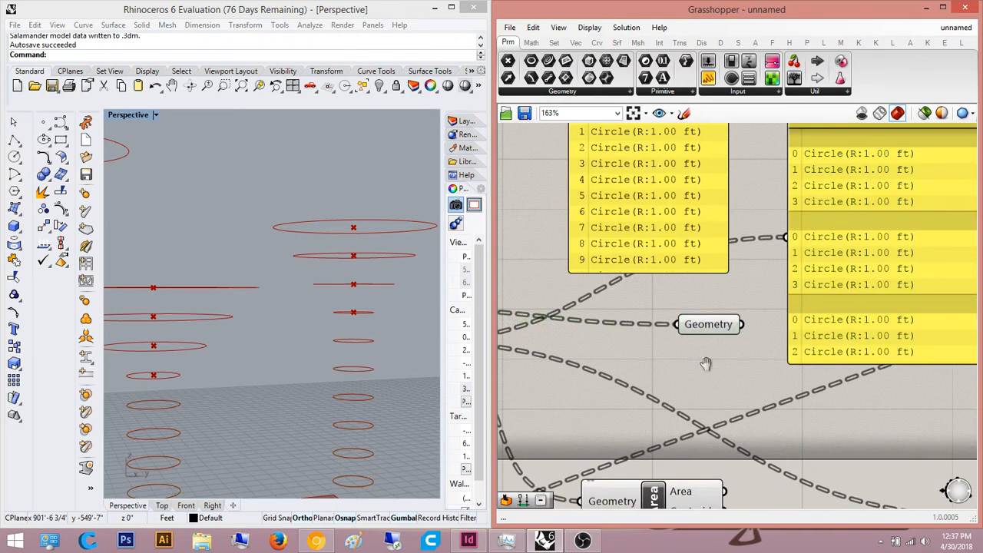
right_click_drag(706, 365, 748, 273)
left_click_drag(702, 409, 719, 410)
left_click(829, 476)
Step: Check List Length's output and move the component to the right of the List B panel
right_click_drag(816, 481, 763, 417)
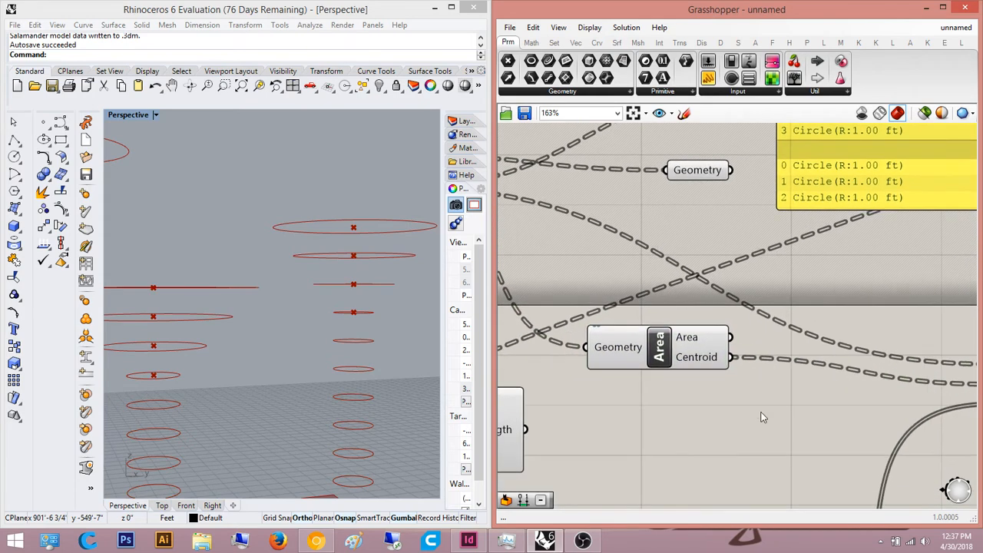
scroll(639, 432, "down", 3)
right_click_drag(735, 381, 771, 352)
scroll(603, 391, "up", 1)
left_click_drag(603, 398, 709, 394)
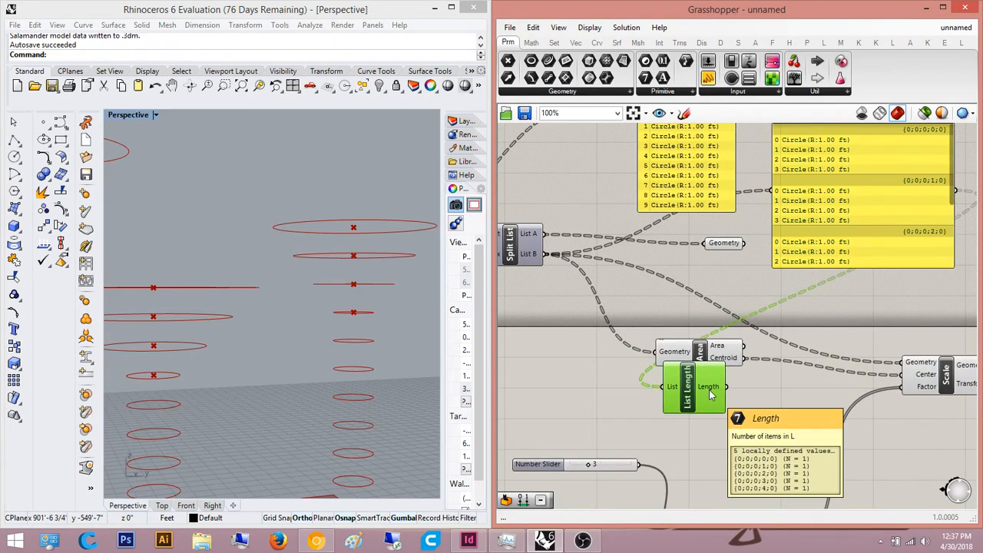
scroll(708, 393, "down", 3)
right_click_drag(698, 393, 676, 395)
left_click_drag(676, 391, 930, 327)
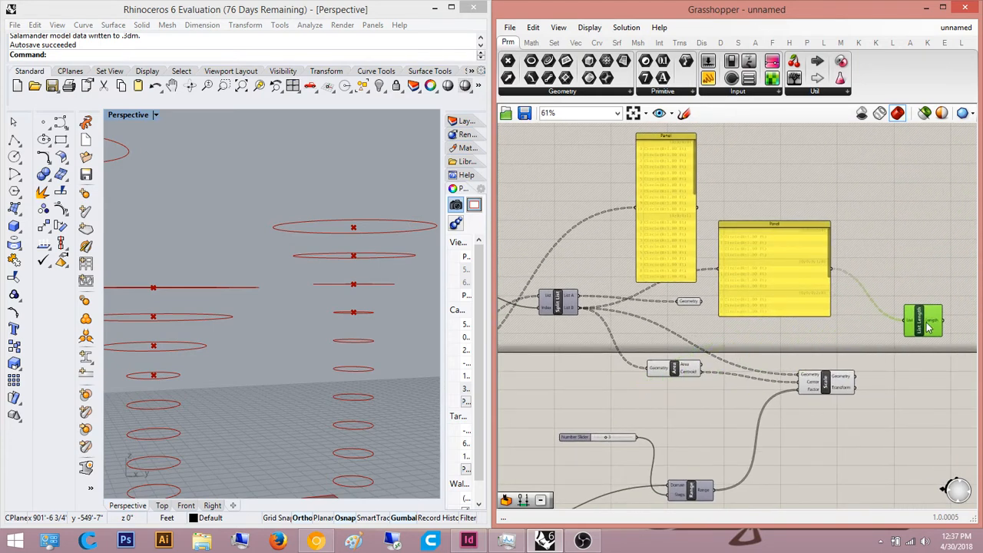
scroll(922, 327, "up", 3)
right_click_drag(713, 302, 777, 301)
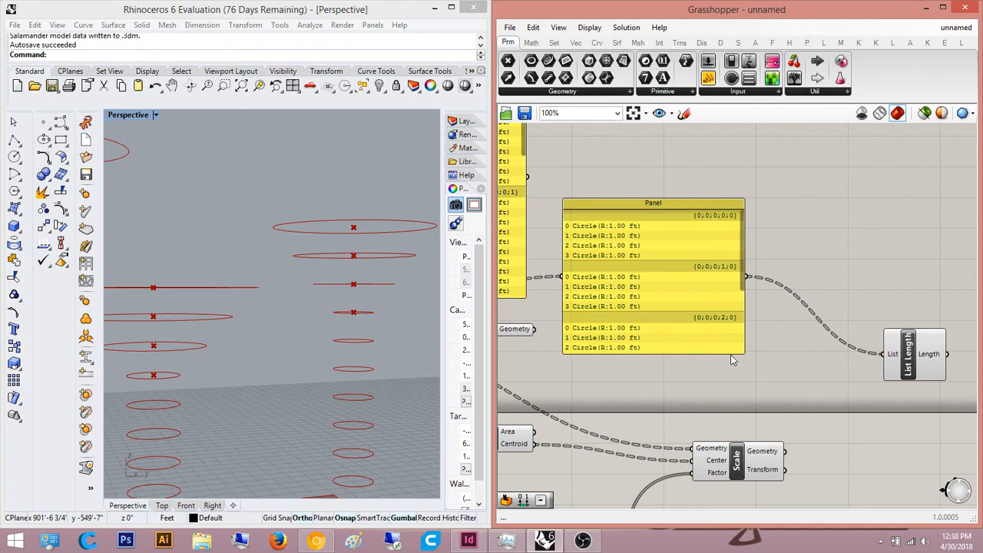
Step: Check the Area component's Centroid output and compare its branches with the circles listed in the List B panel
right_click_drag(774, 350, 927, 295)
left_click(662, 384)
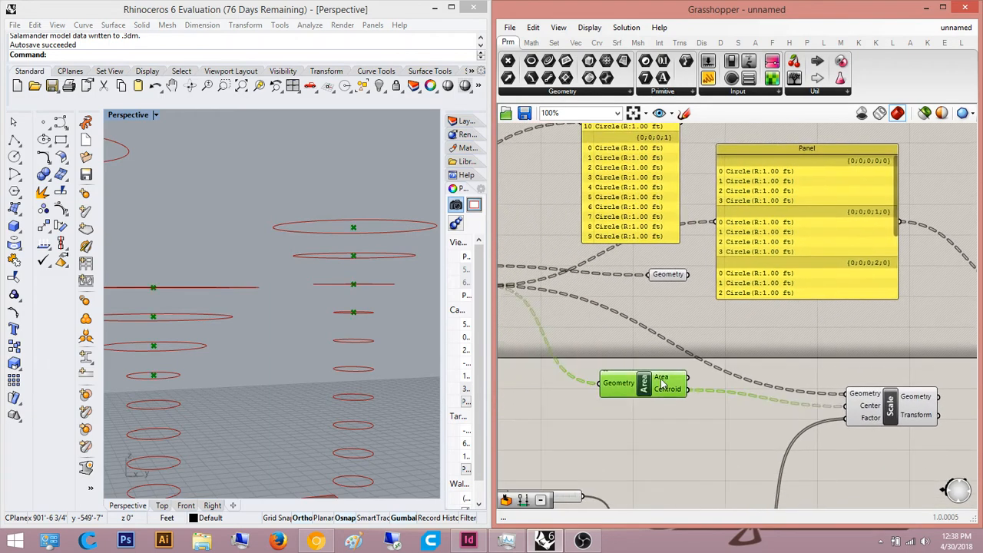
mouse_move(670, 391)
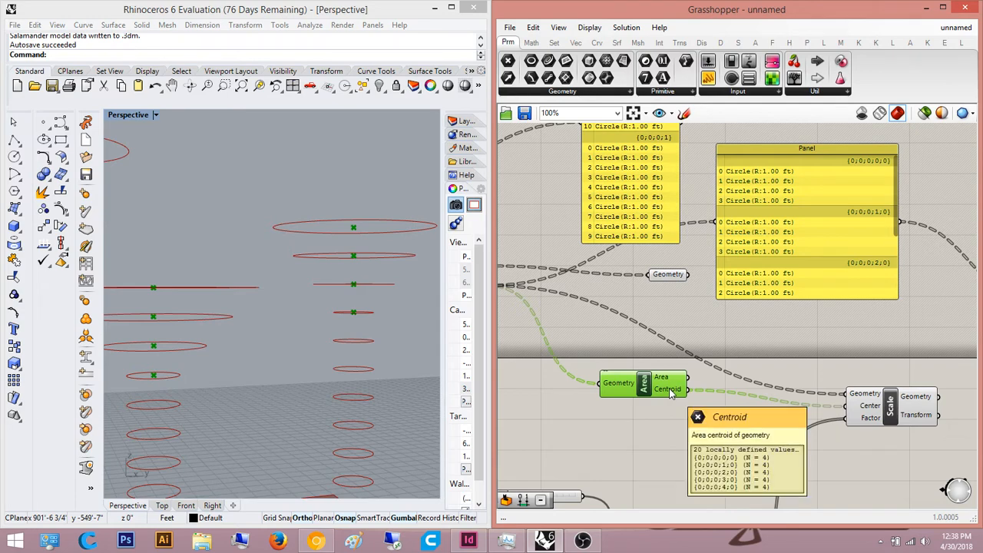
right_click_drag(766, 366, 925, 370)
scroll(925, 370, "down", 1)
right_click_drag(818, 231, 724, 238)
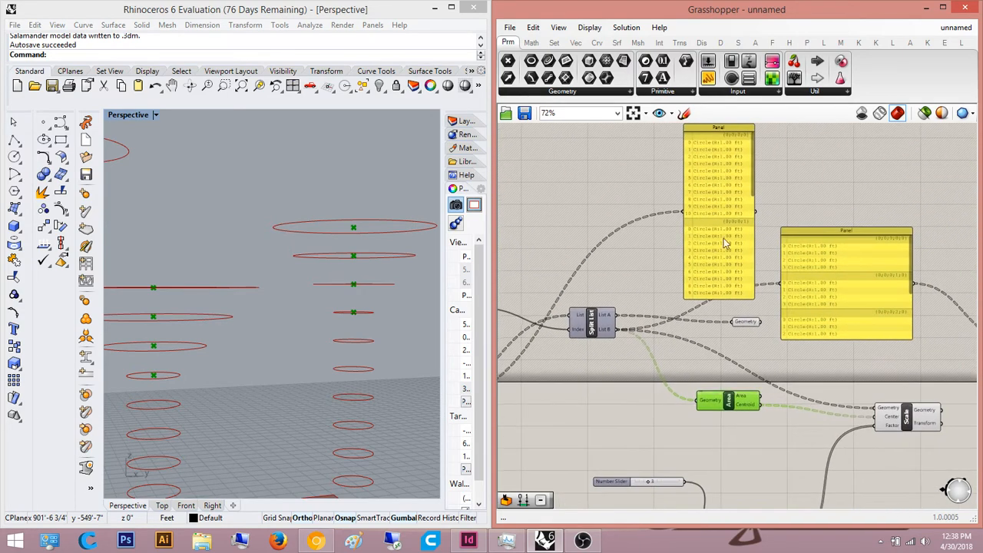
left_click(860, 189)
scroll(727, 308, "up", 1)
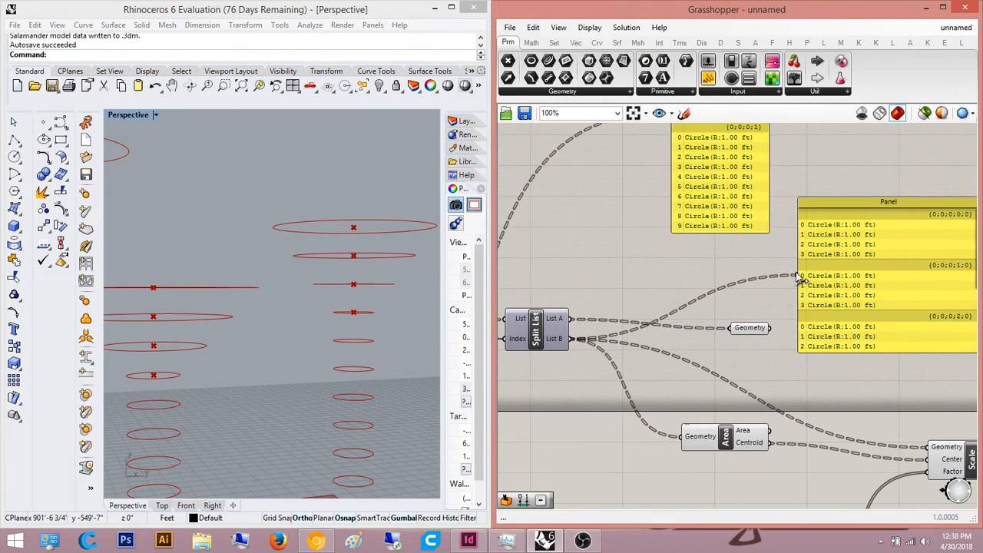
right_click_drag(845, 386, 752, 376)
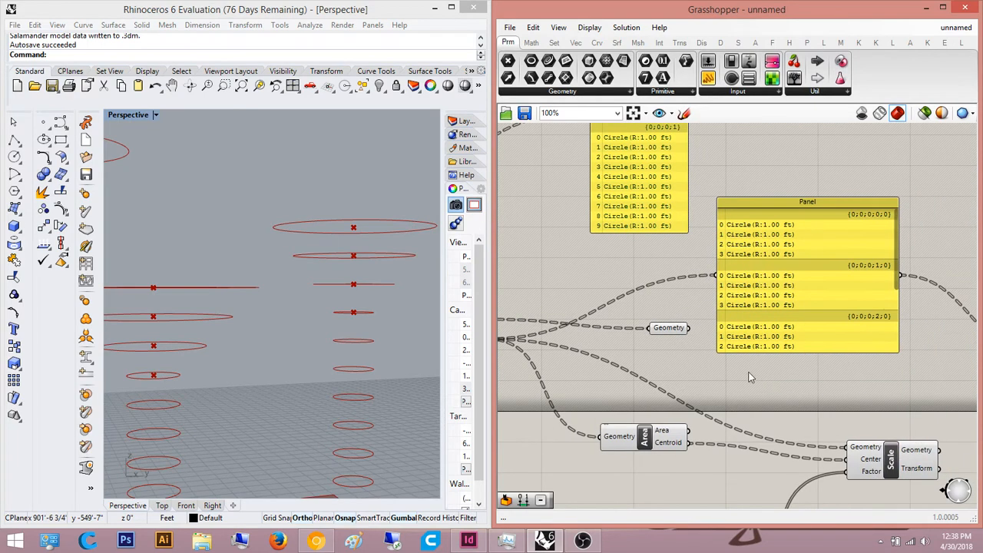
right_click_drag(790, 325, 759, 341)
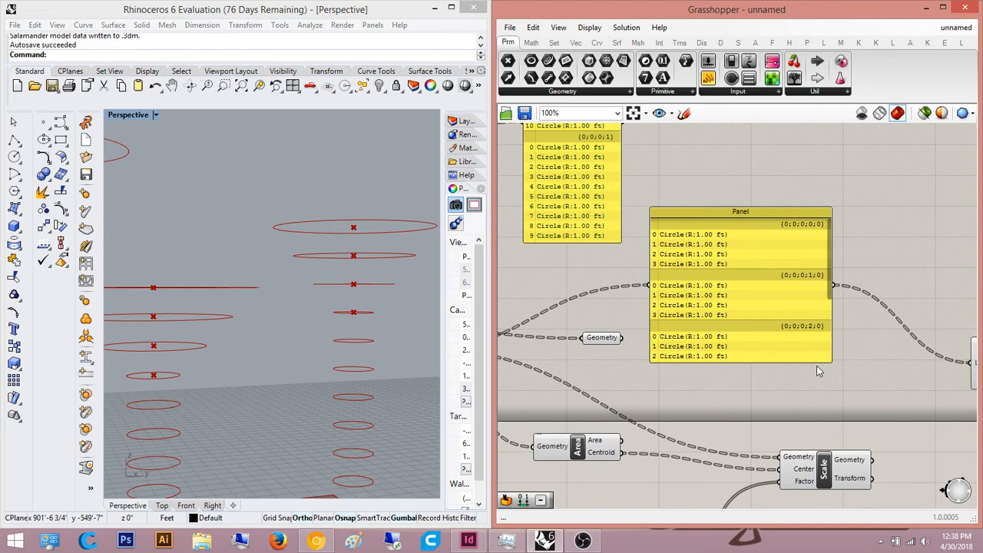
right_click_drag(760, 375, 819, 281)
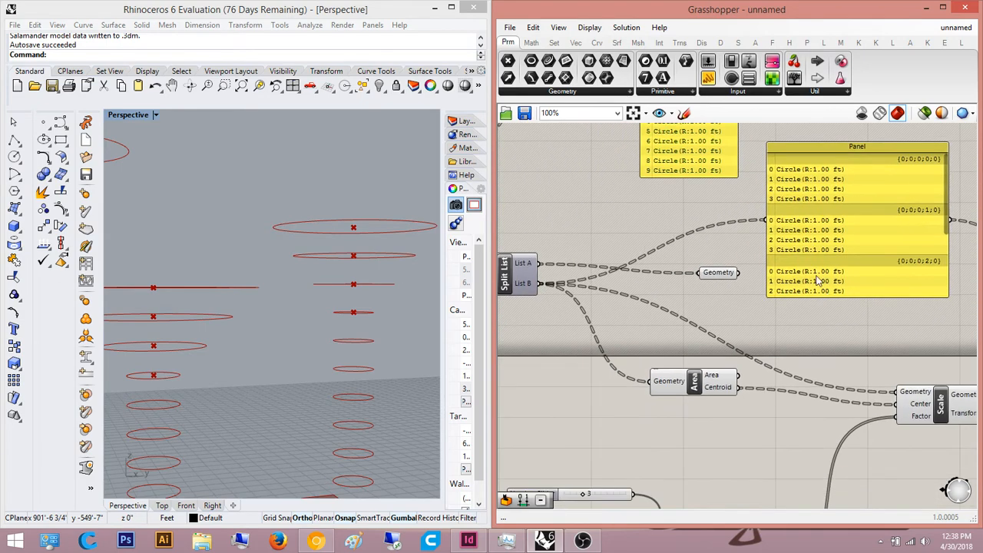
Step: Add a panel showing Area's Centroid output, enlarge it, and place it beside the List B circle panel
left_click_drag(708, 80, 739, 386)
left_click_drag(771, 309, 739, 391)
left_click_drag(824, 338, 781, 495)
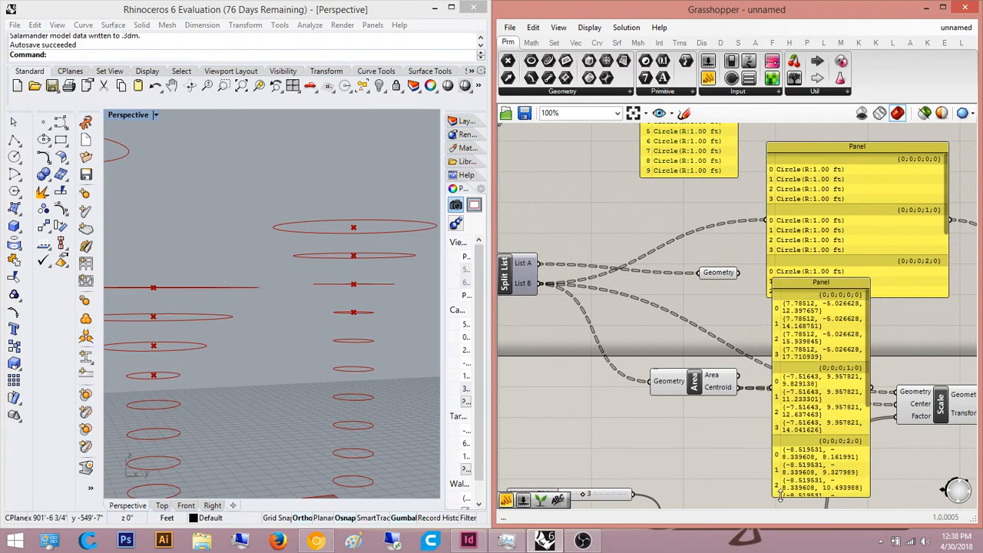
right_click_drag(840, 339, 726, 398)
left_click_drag(717, 397, 902, 253)
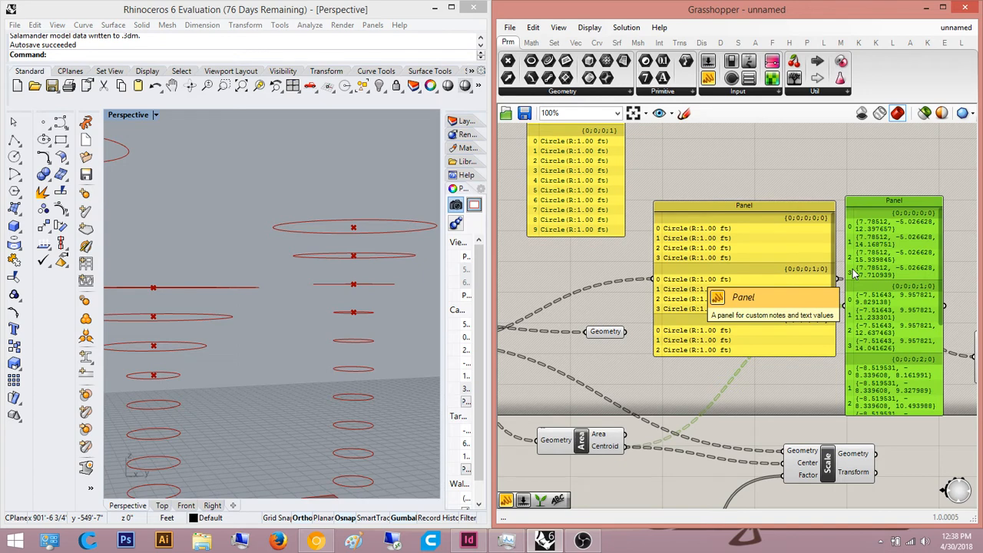
Step: Examine the centroid coordinates listed in each branch of the new panel
mouse_move(604, 450)
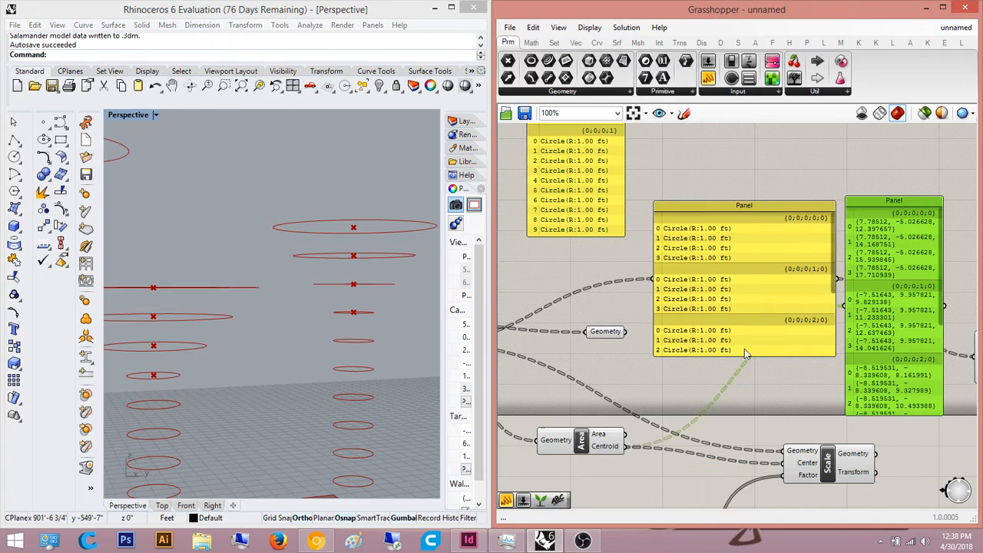
scroll(939, 241, "down", 1)
scroll(938, 239, "up", 1)
scroll(941, 253, "down", 5)
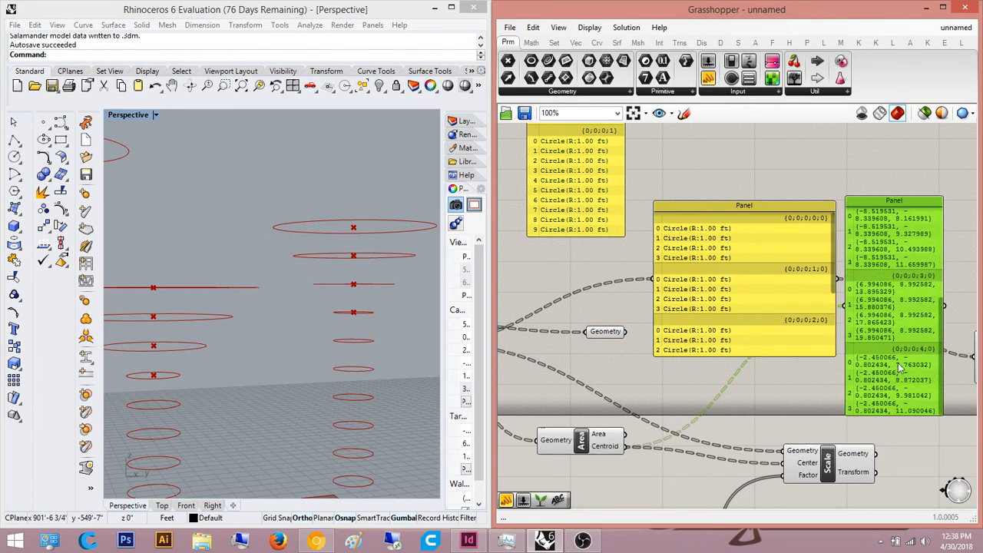
left_click_drag(943, 338, 943, 242)
right_click_drag(926, 242, 821, 255)
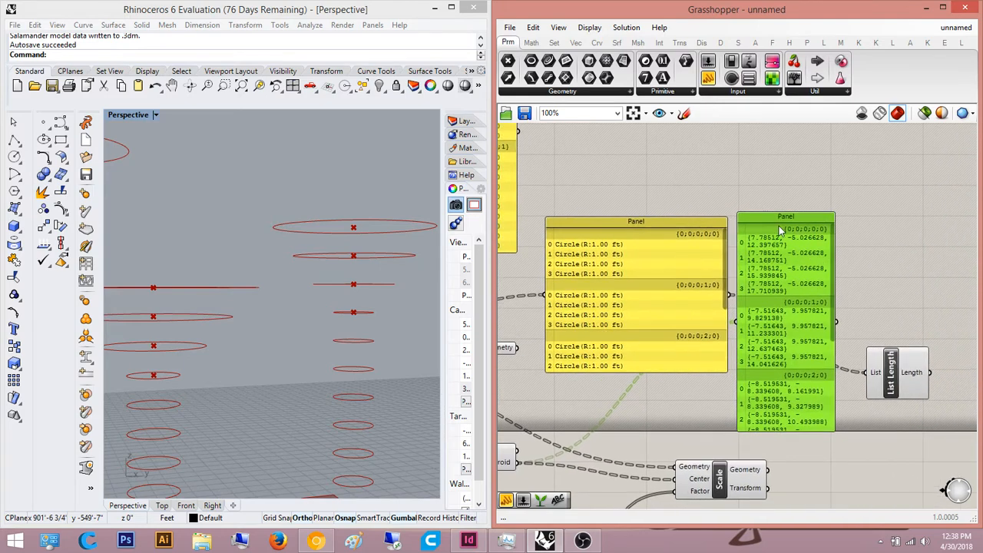
Step: Move List Length slightly upward so it sits beside the centroid panel
right_click_drag(803, 421, 799, 362)
left_click(901, 317)
right_click_drag(897, 324, 851, 381)
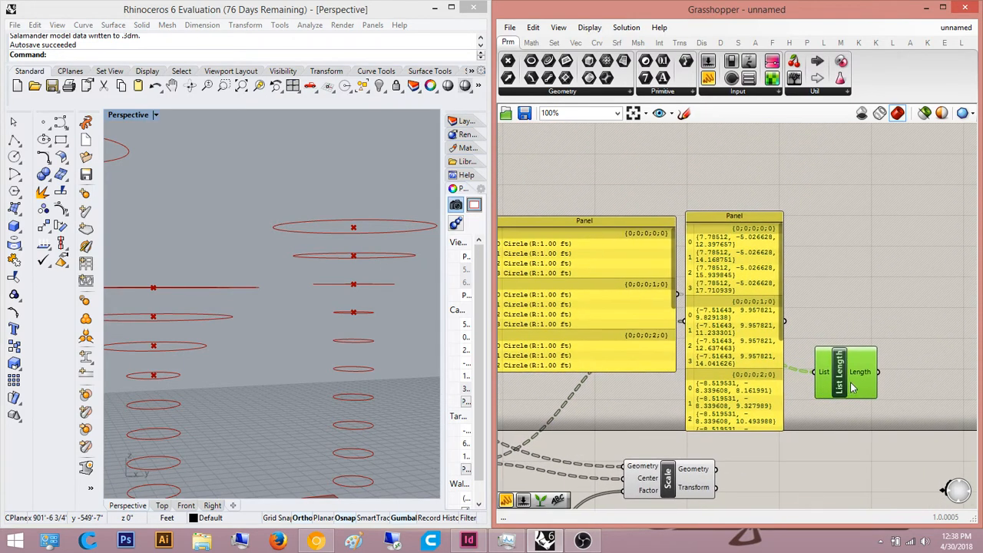
left_click_drag(851, 381, 858, 345)
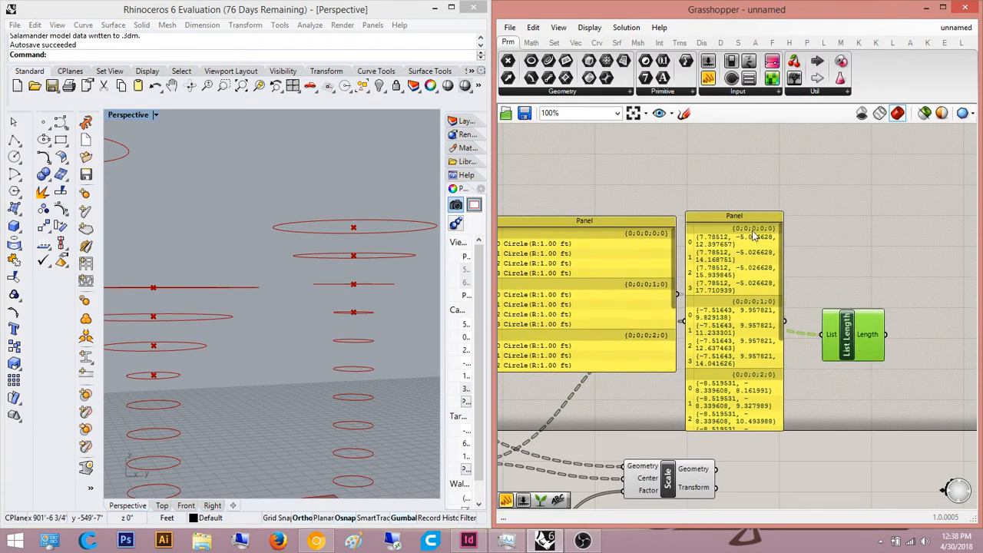
Step: Review the centroid panel's branches again from first to last, alongside the List Length component
left_click_drag(780, 308, 781, 254)
left_click_drag(781, 321, 779, 384)
scroll(780, 373, "down", 2)
left_click(825, 386)
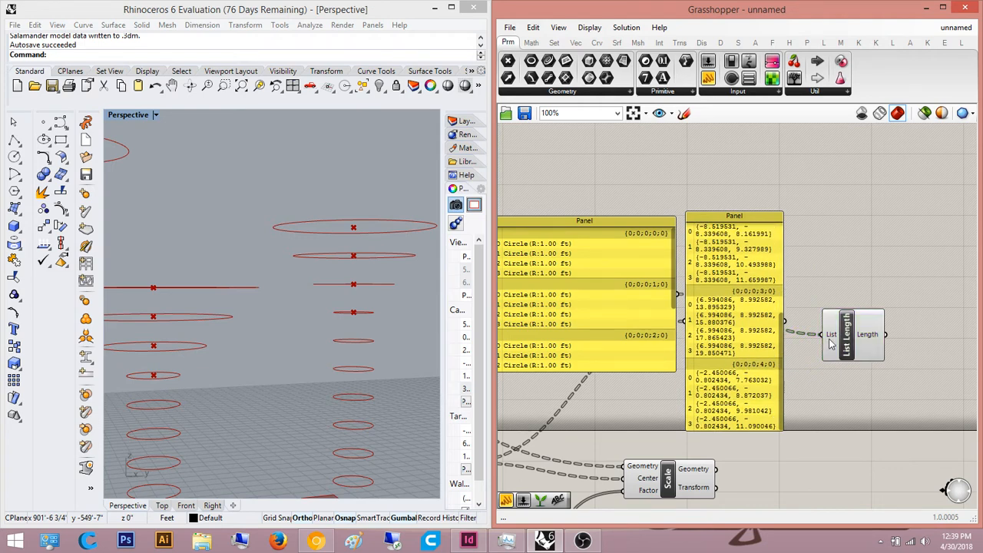
left_click_drag(822, 315, 794, 424)
right_click_drag(829, 375, 925, 273)
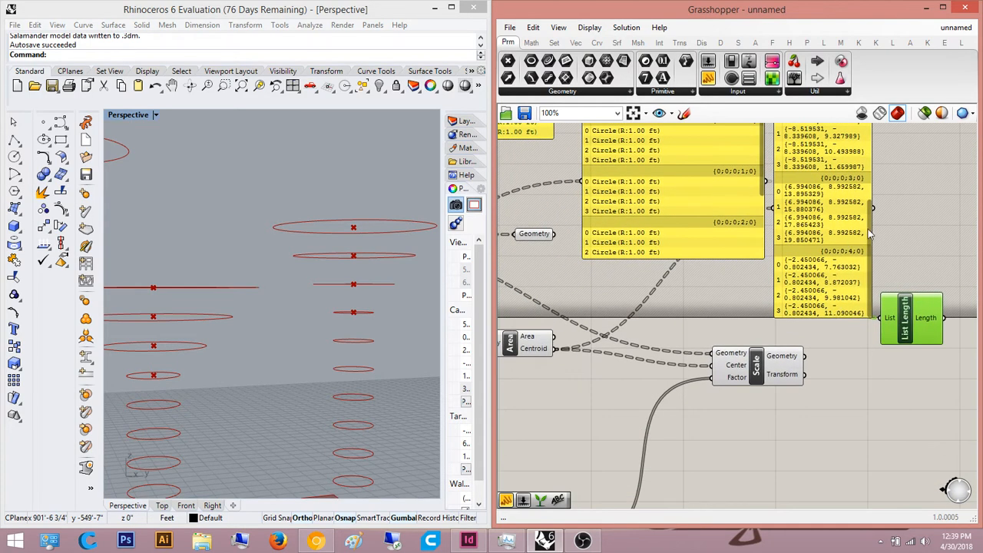
scroll(872, 269, "up", 3)
left_click(921, 244)
right_click_drag(921, 243, 848, 365)
left_click(921, 279)
left_click(852, 405)
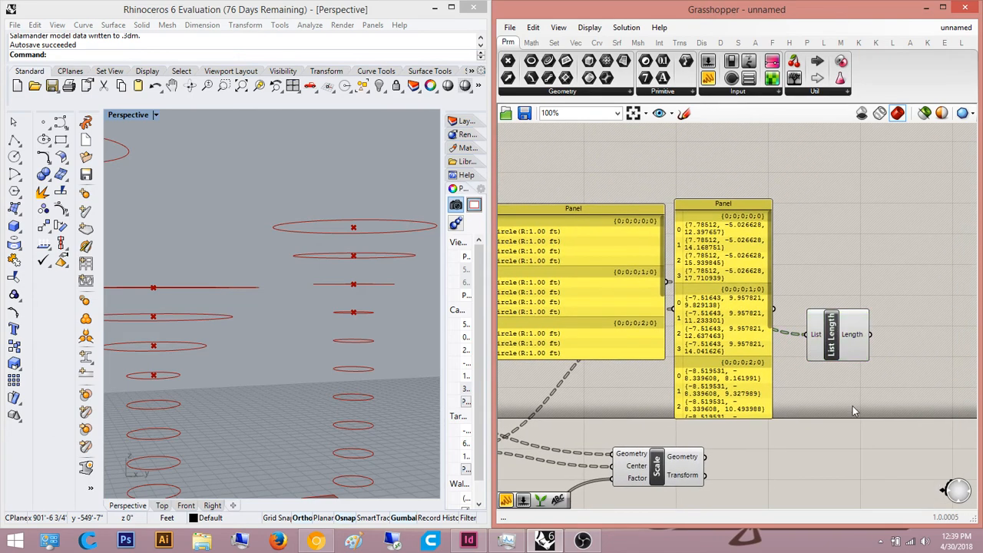
Step: Move List Length farther from the circle panel and raise the centroid panel above it
left_click(850, 345)
left_click_drag(847, 339, 827, 363)
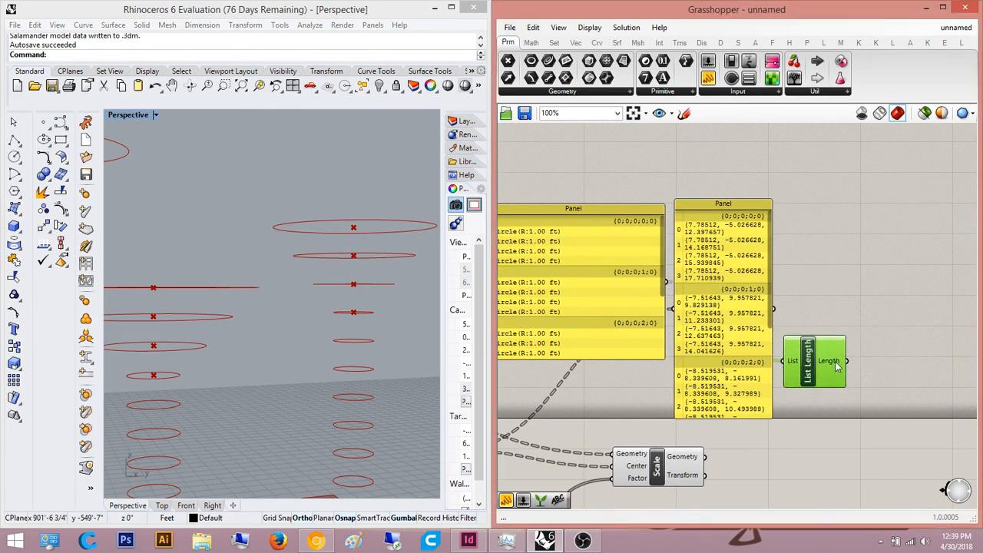
right_click_drag(835, 361, 799, 347)
left_click_drag(823, 335, 876, 308)
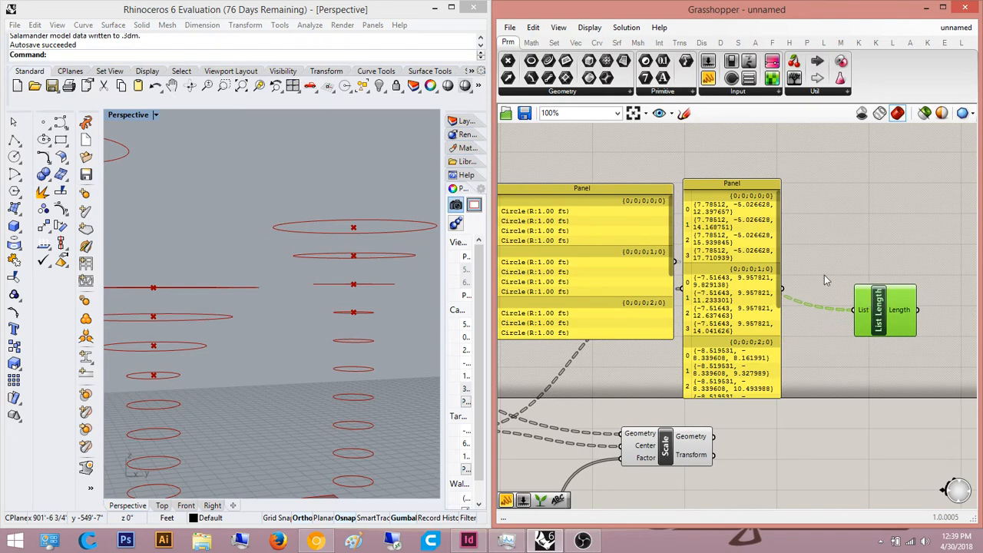
mouse_move(757, 229)
left_mouse_down()
mouse_move(831, 181)
mouse_move(816, 175)
mouse_move(748, 246)
left_mouse_up()
left_click(761, 377)
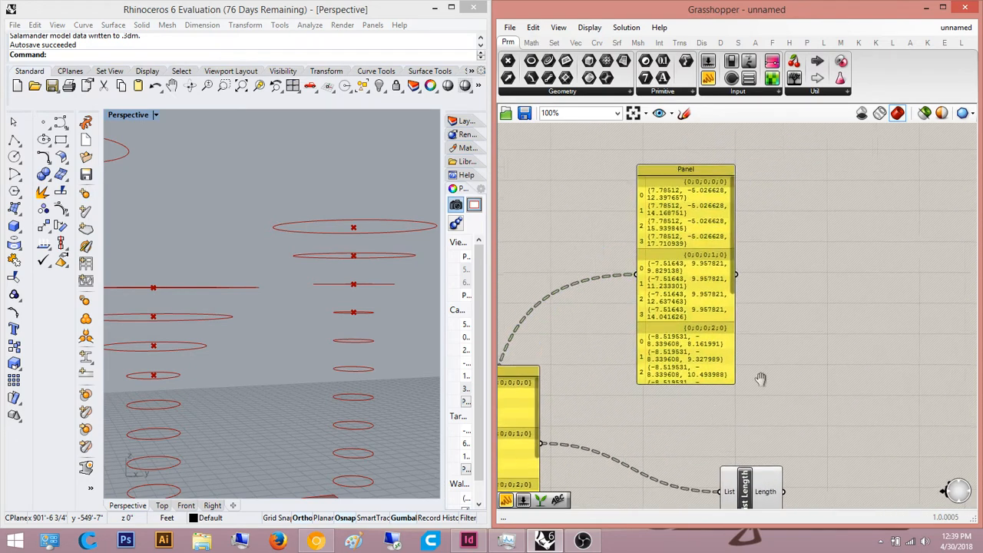
Step: Try simplifying List Length's List input, checking the Length output's branches before undoing the change
scroll(768, 330, "up", 5)
right_click(807, 327)
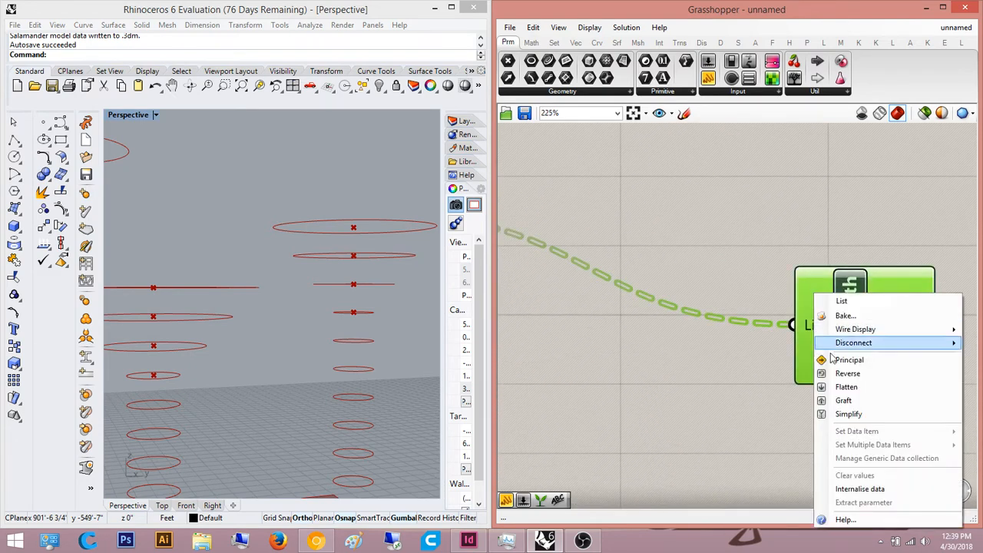
left_click(848, 414)
right_click_drag(910, 330, 836, 369)
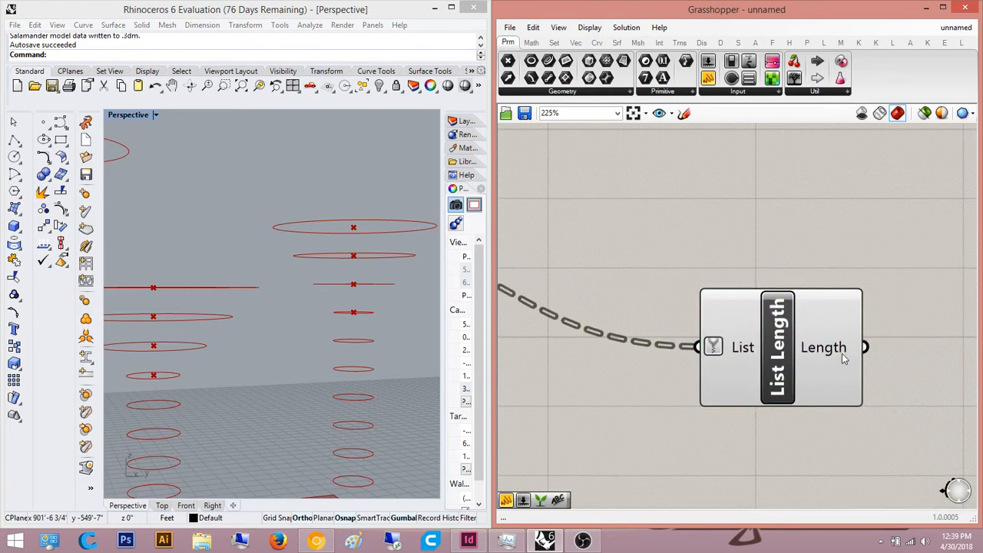
mouse_move(839, 351)
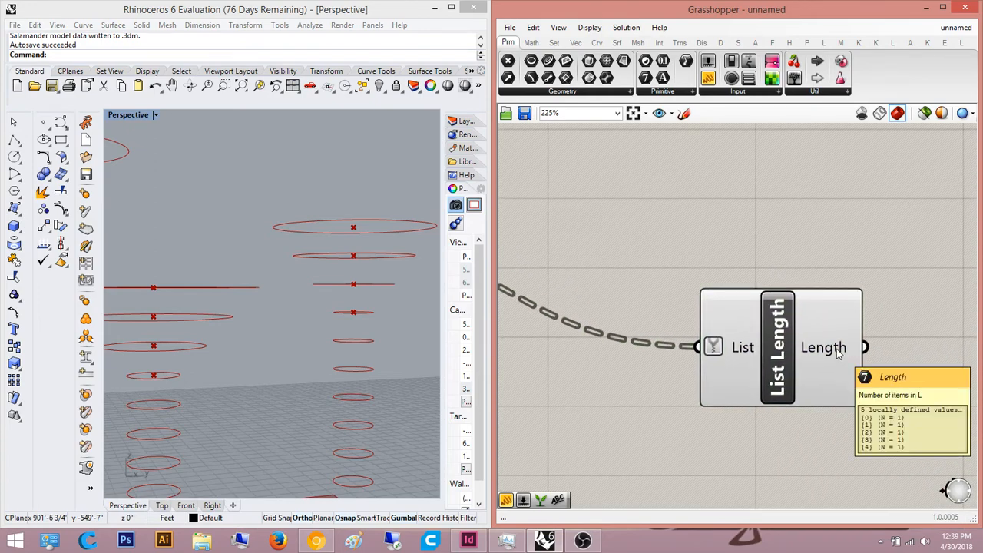
scroll(839, 351, "down", 4)
scroll(779, 284, "up", 3)
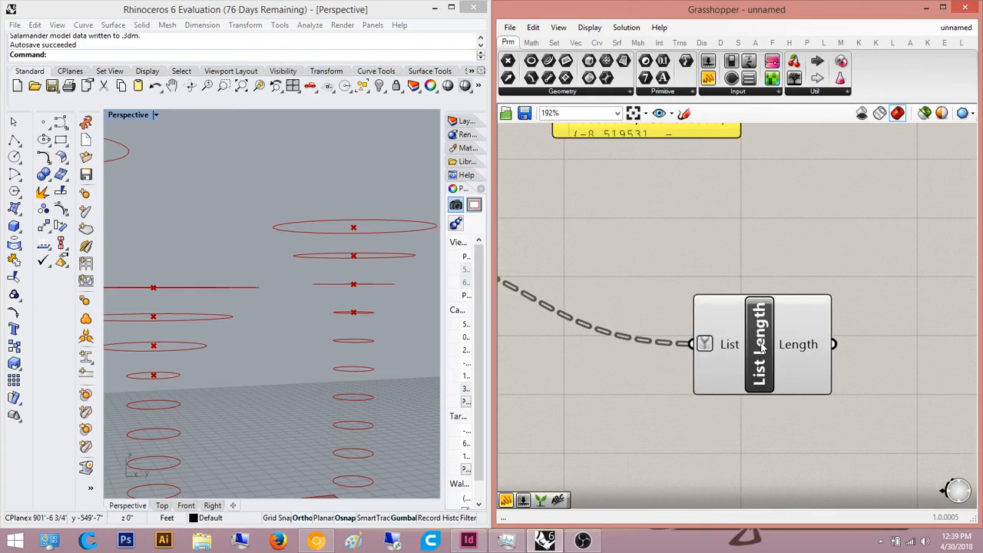
key("ctrl+z")
Step: Compare the branches of the centroid panel and the List B circle panel, following the wire to List Length
right_click_drag(739, 344, 776, 349)
scroll(775, 349, "up", 5)
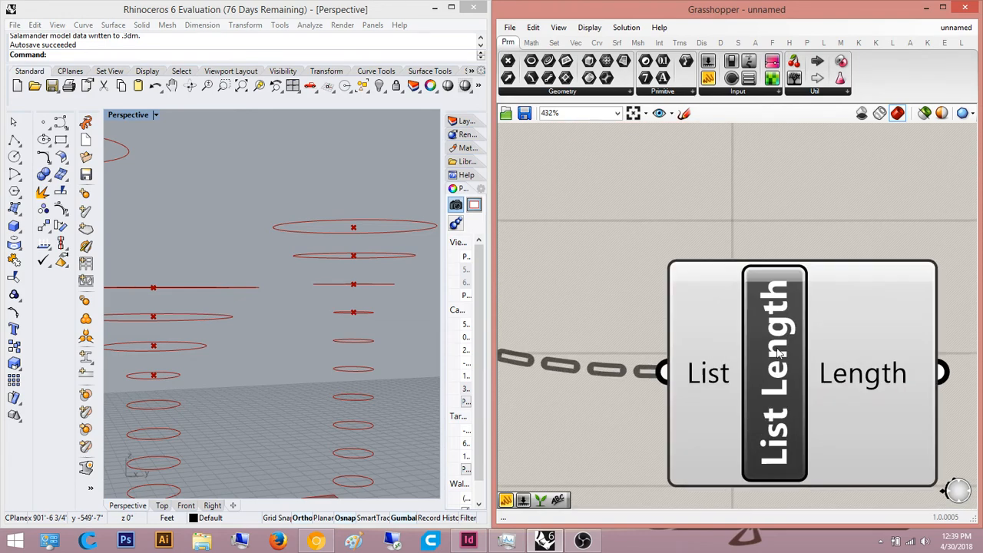
scroll(708, 372, "down", 6)
right_click_drag(689, 415, 753, 533)
right_click_drag(749, 360, 745, 430)
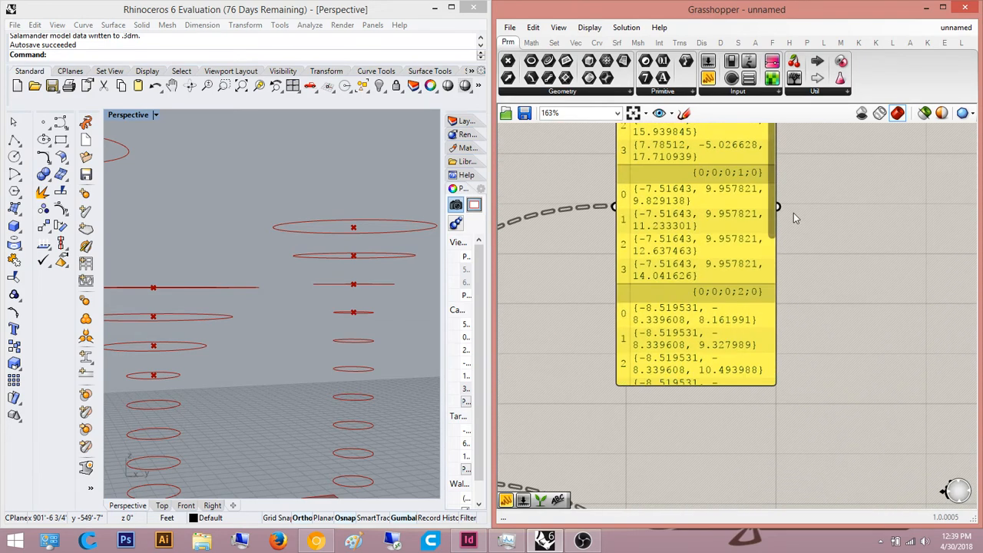
scroll(784, 234, "down", 2)
right_click_drag(829, 322, 862, 233)
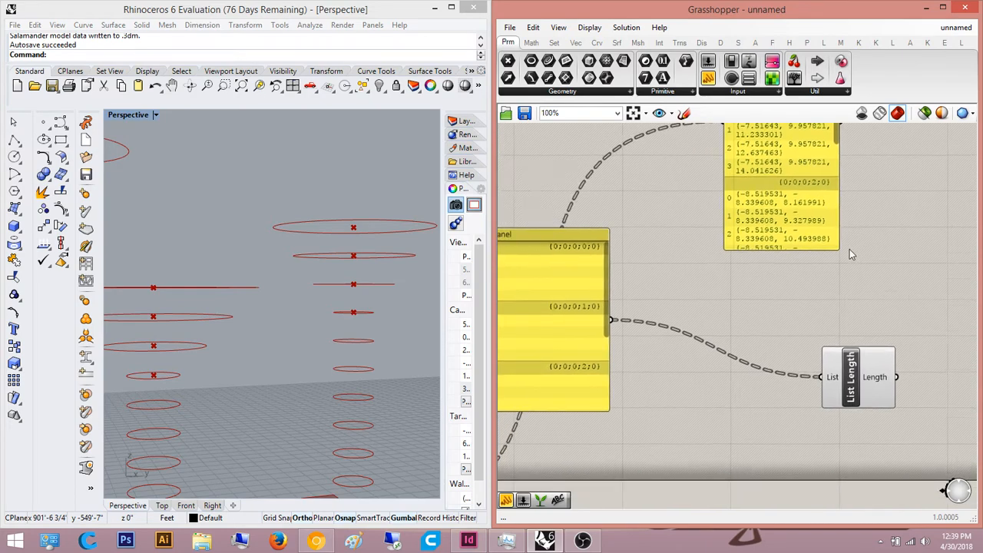
scroll(850, 249, "down", 2)
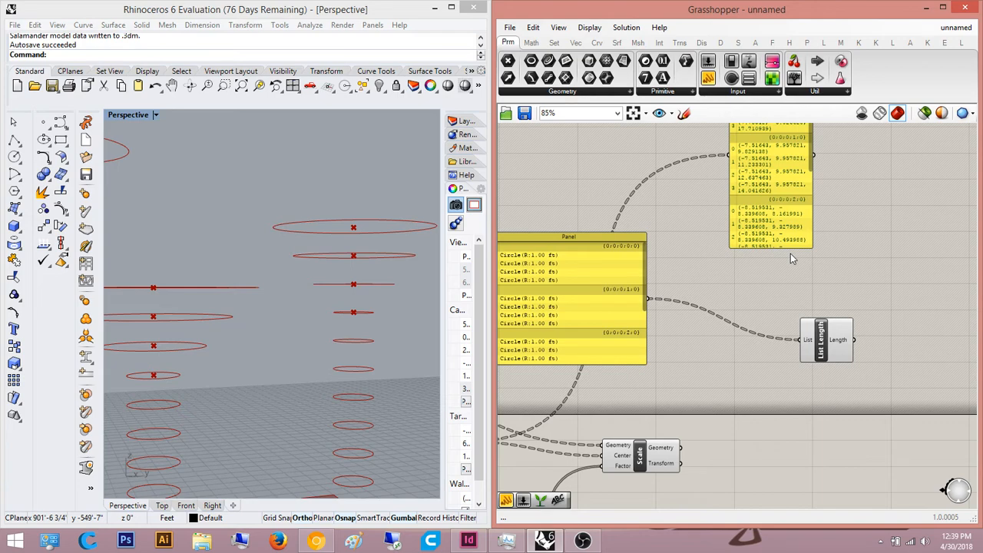
right_click_drag(791, 254, 902, 239)
scroll(620, 246, "up", 3)
scroll(634, 239, "down", 4)
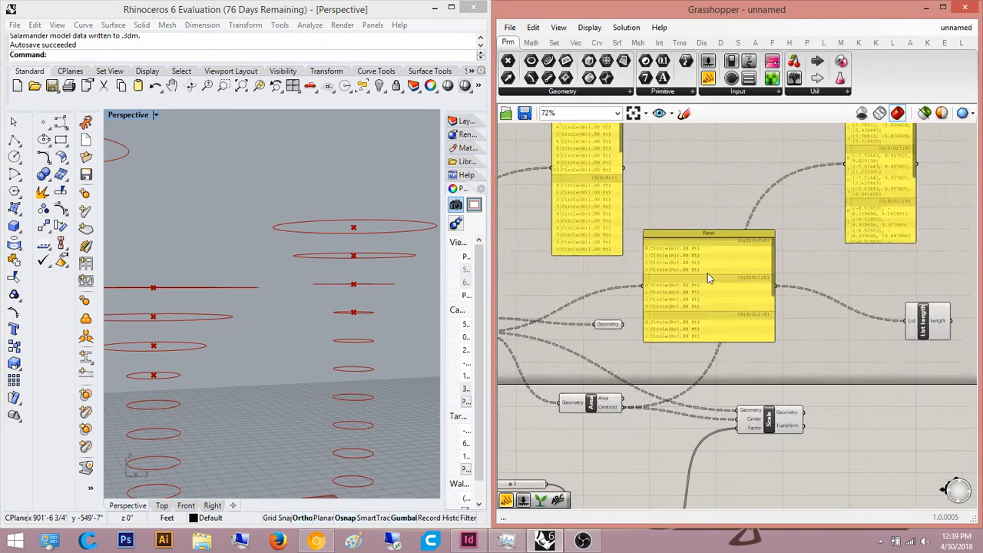
mouse_move(704, 288)
left_mouse_down()
mouse_move(659, 329)
mouse_move(700, 243)
mouse_move(690, 283)
left_mouse_up()
left_click(774, 306)
scroll(676, 265, "up", 5)
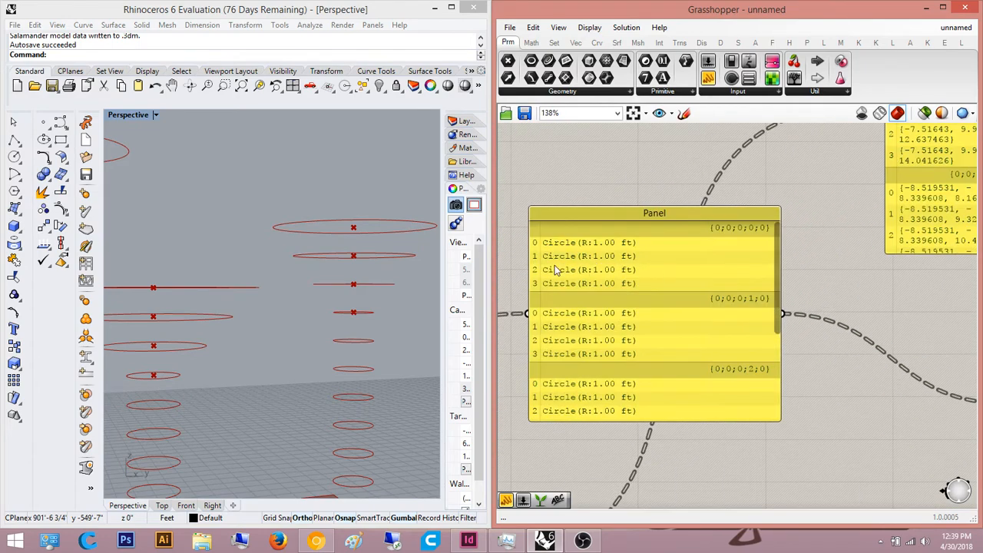
scroll(589, 296, "down", 2)
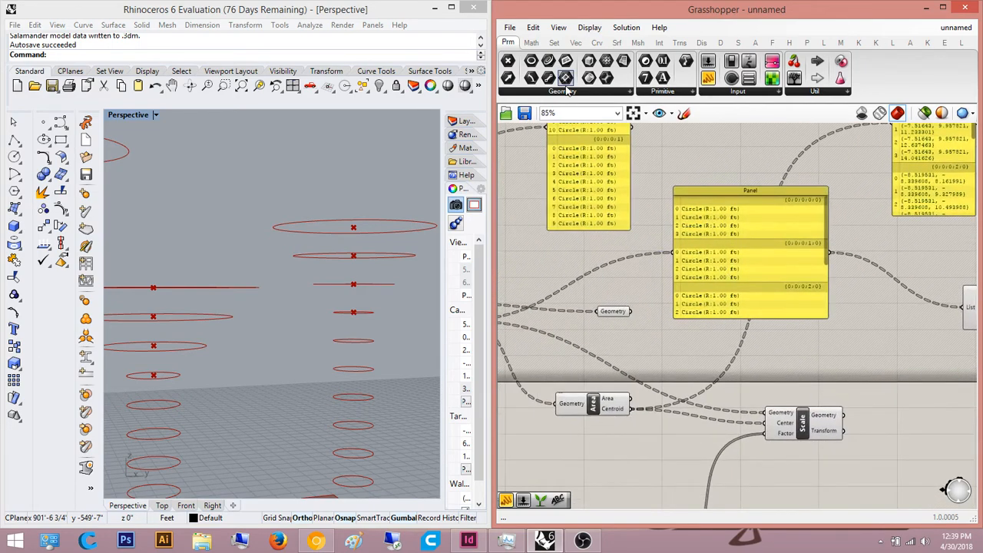
Step: Look through the Set components for list and tree tools, and return to List Length
left_click(531, 43)
left_click(554, 42)
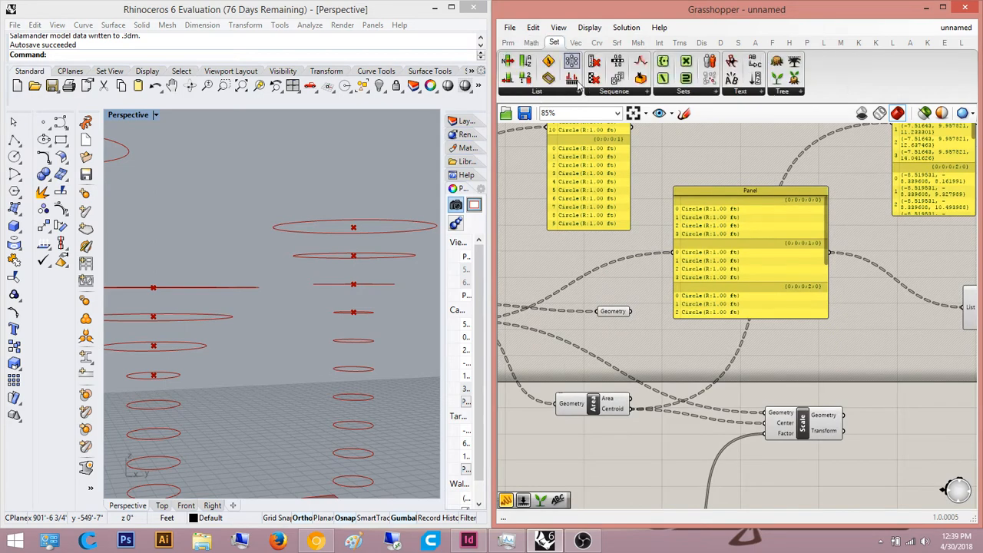
scroll(713, 265, "down", 1)
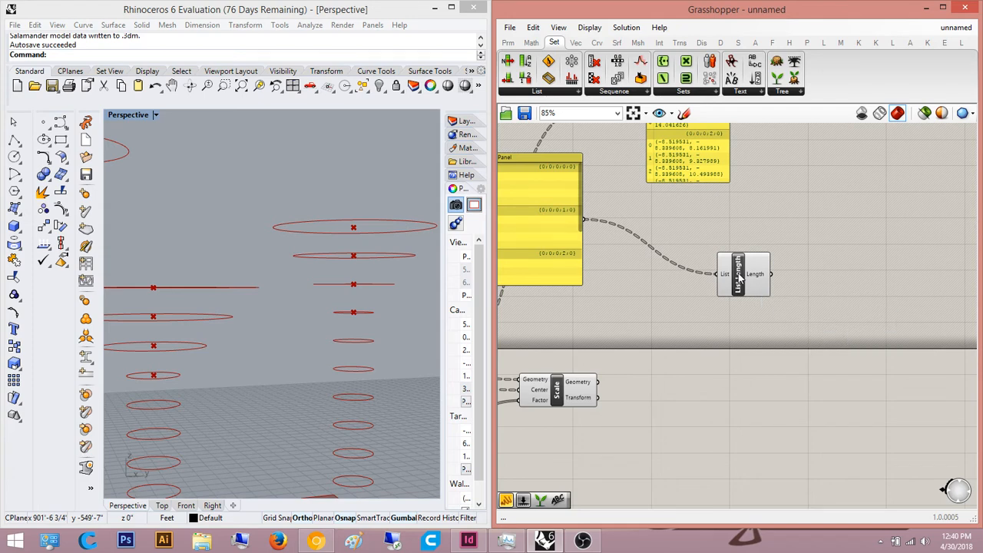
Step: Review the available List components and examine the List B output of the Split List component
left_click(559, 90)
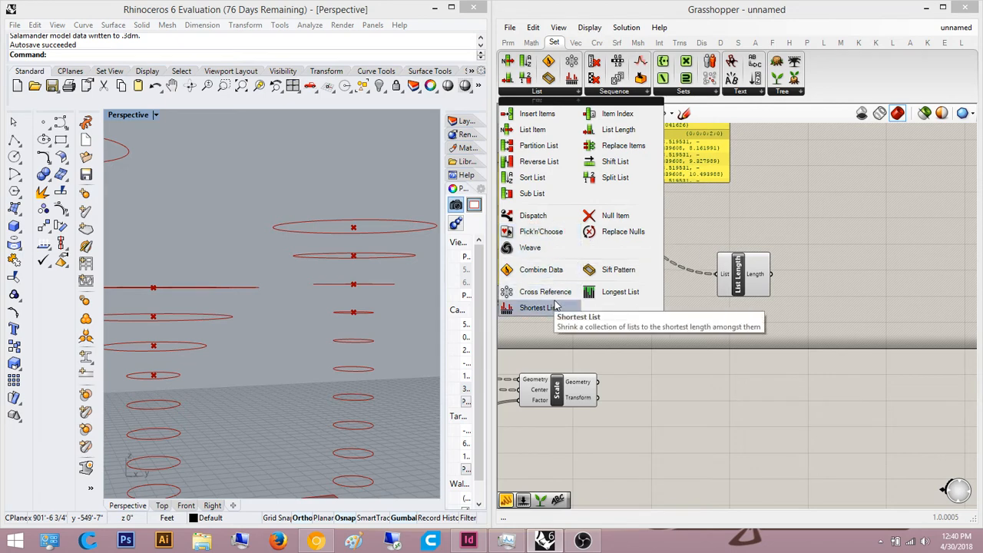
scroll(694, 306, "down", 4)
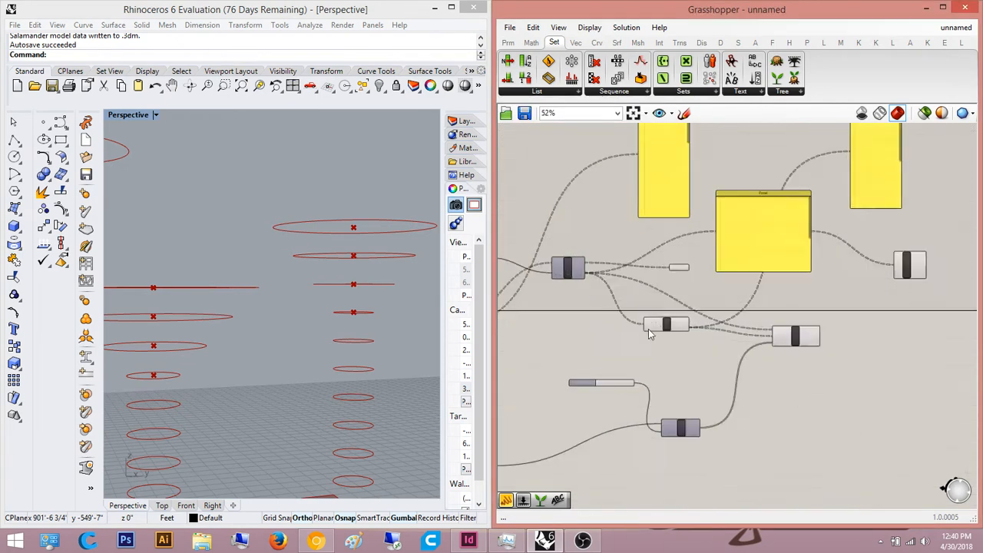
scroll(649, 329, "up", 4)
left_click_drag(702, 315, 646, 291)
left_click(863, 281)
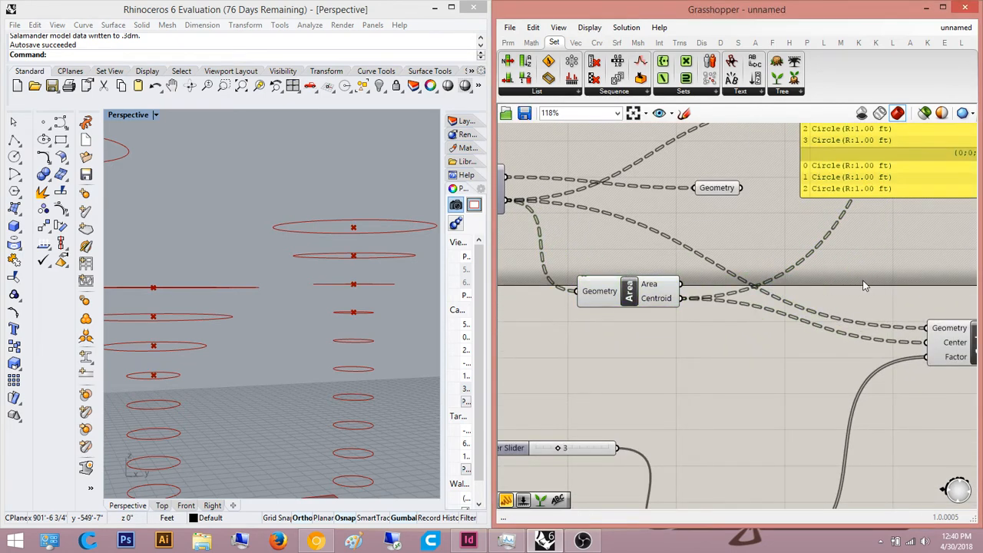
right_click_drag(864, 286, 938, 346)
scroll(612, 274, "up", 1)
mouse_move(612, 275)
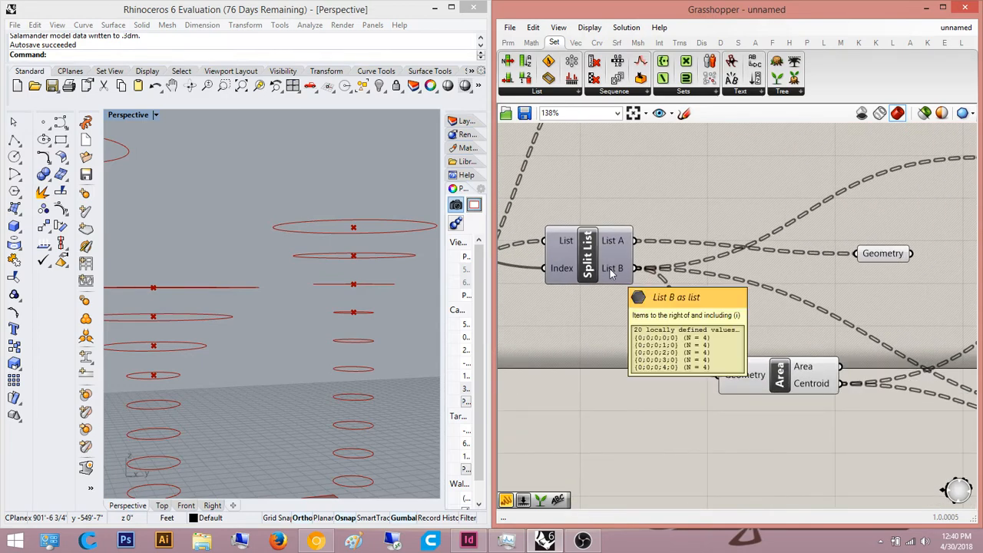
scroll(612, 274, "down", 2)
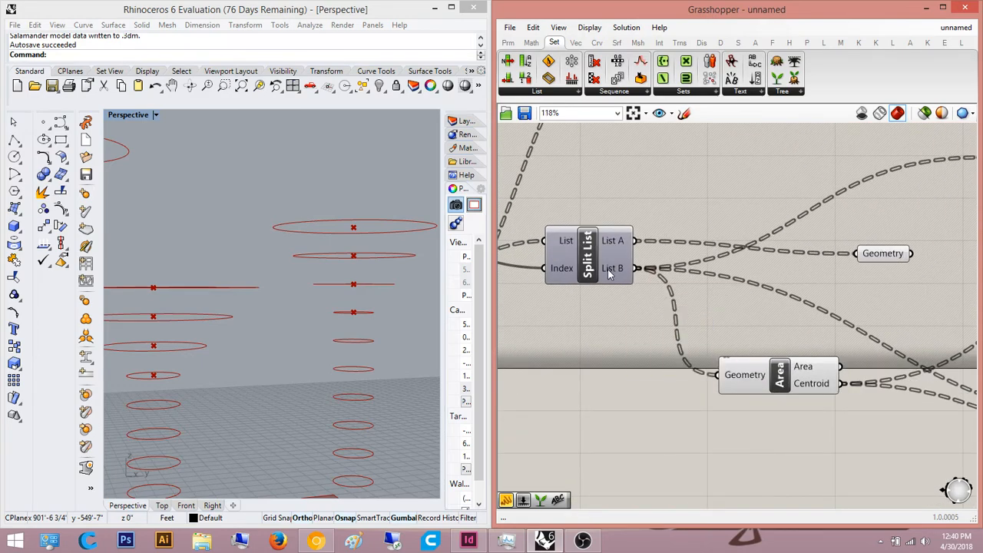
Step: Examine the circle panel fed by List B and the List Length component wired to it
right_click_drag(743, 279, 588, 340)
scroll(588, 340, "down", 4)
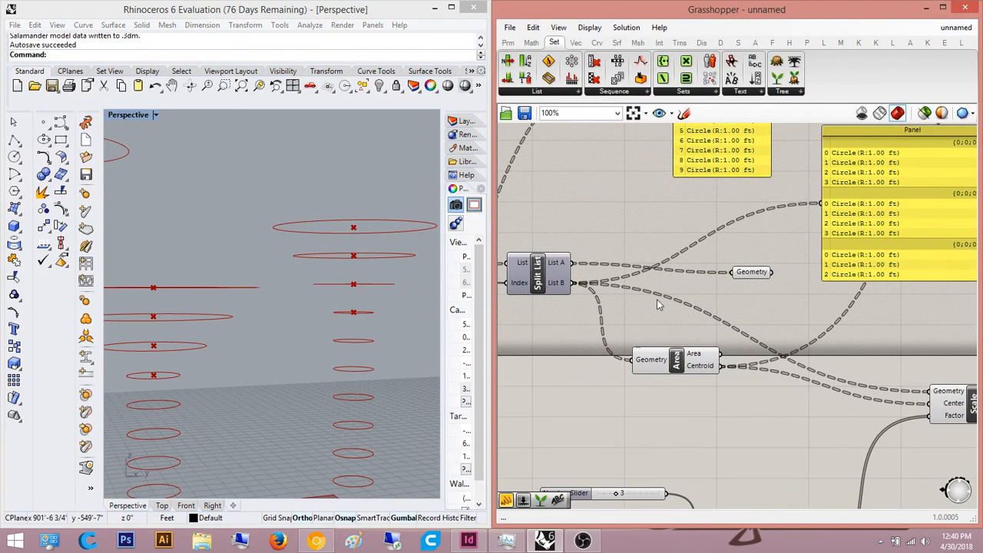
right_click_drag(821, 252, 728, 277)
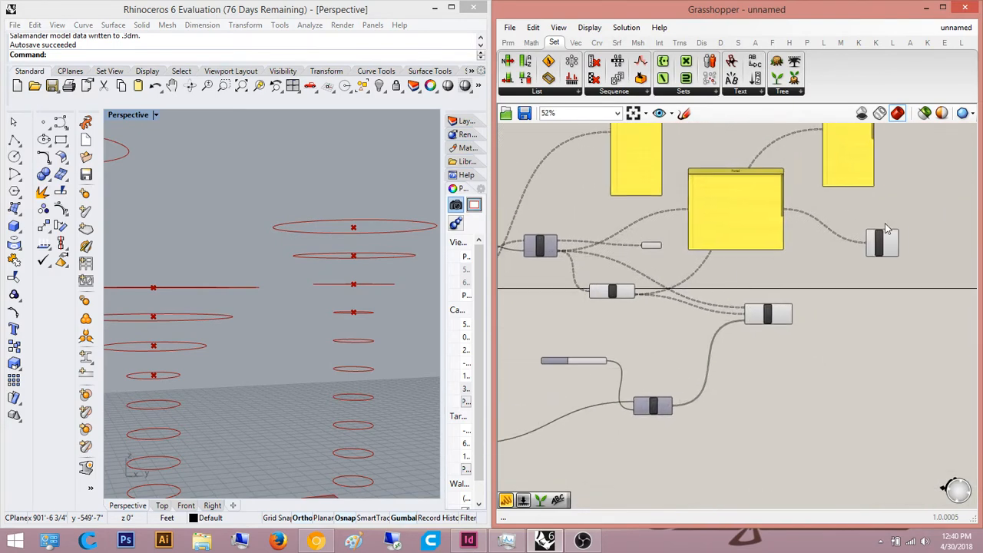
right_click_drag(570, 280, 708, 318)
scroll(656, 252, "up", 5)
scroll(766, 312, "down", 5)
scroll(776, 302, "up", 5)
right_click_drag(778, 300, 847, 295)
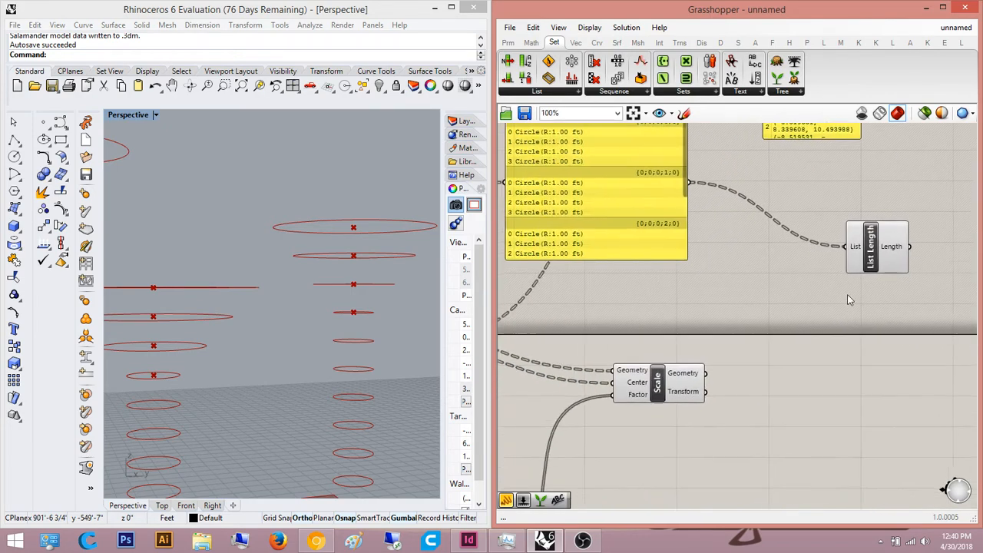
Step: Examine the panel listing the moved circles and the item counts on the Move component's Geometry output
scroll(773, 306, "down", 5)
right_click_drag(614, 303, 669, 310)
right_click_drag(706, 248, 692, 289)
right_click_drag(751, 232, 737, 326)
scroll(737, 325, "up", 3)
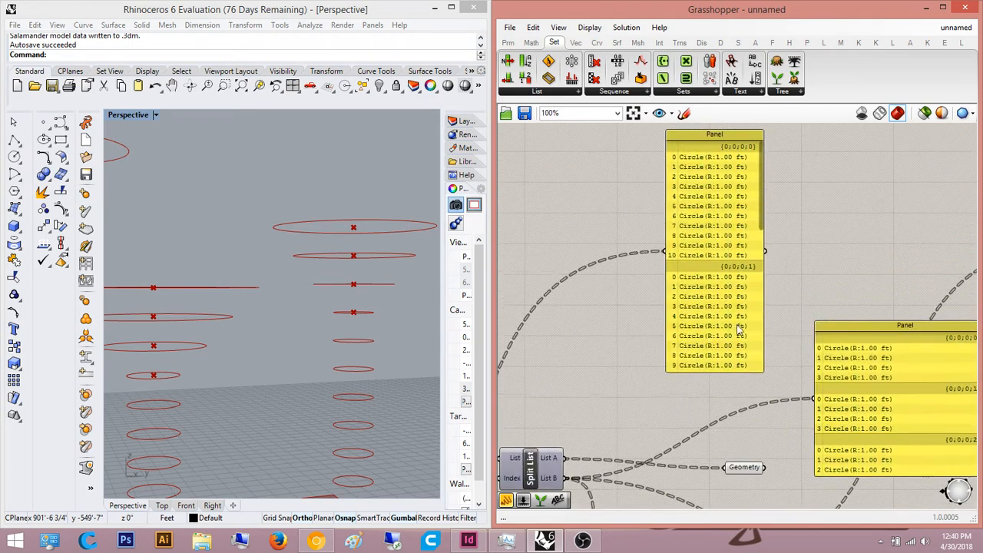
scroll(762, 210, "down", 3)
scroll(763, 210, "up", 3)
double_click(834, 224)
left_click(580, 223)
scroll(579, 223, "down", 3)
right_click_drag(579, 224, 723, 213)
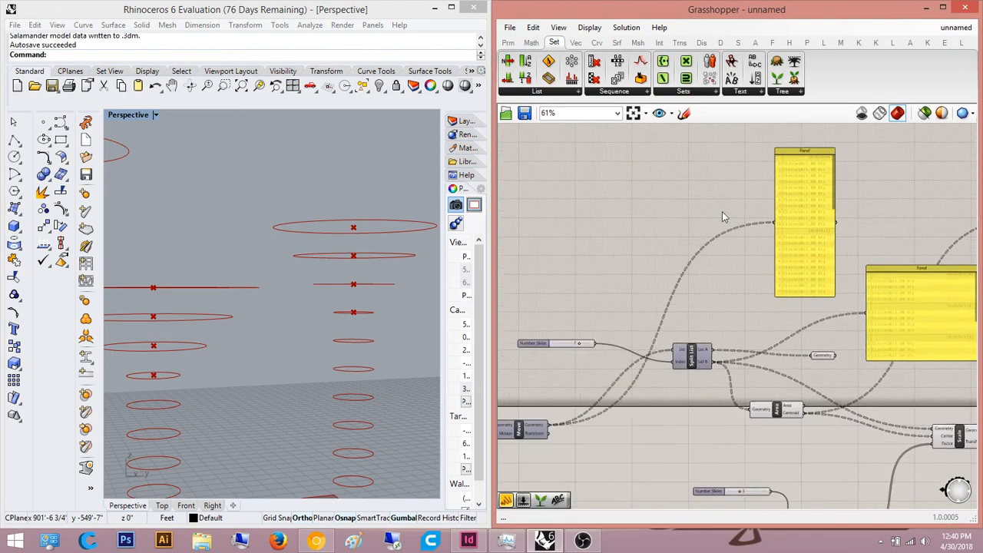
scroll(657, 338, "up", 4)
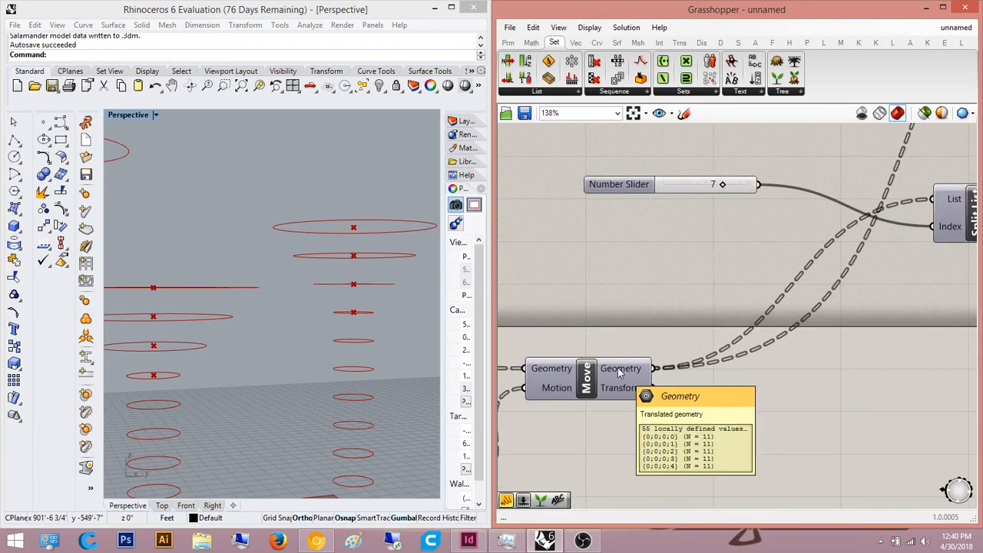
Step: Add a List Length component beside Move, feed it Move's Geometry output, and inspect its Length output
double_click(765, 424)
type("list")
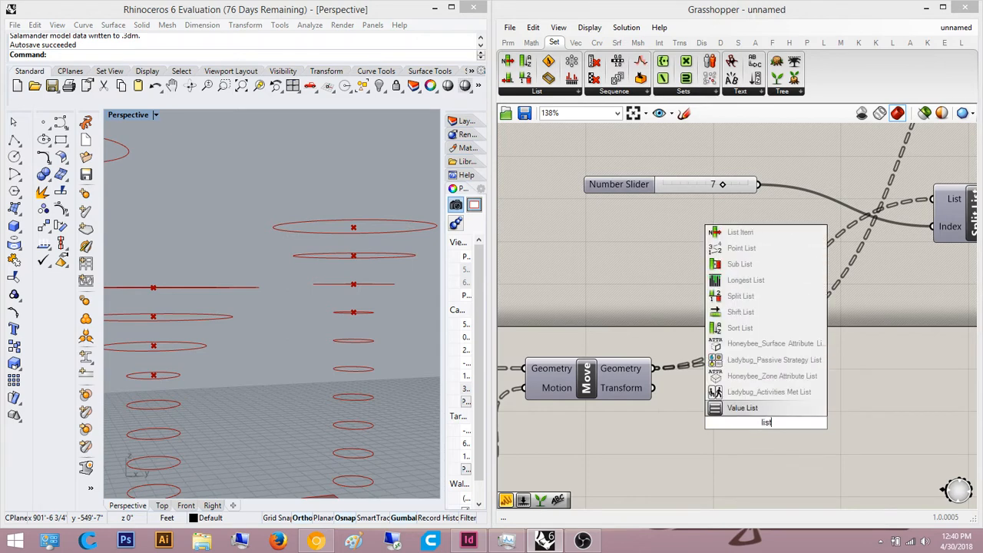
type(" leng")
key("Return")
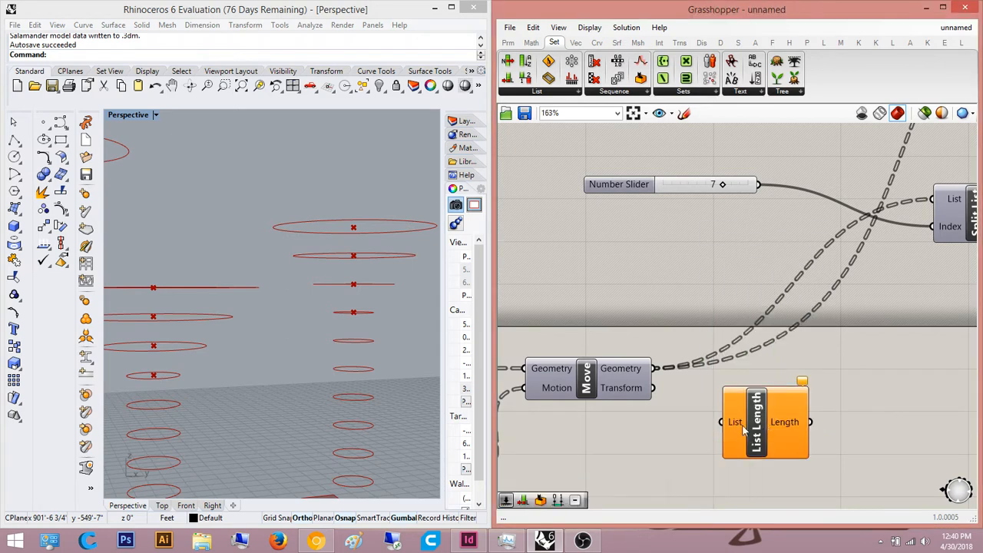
scroll(690, 406, "up", 2)
left_click_drag(690, 406, 619, 347)
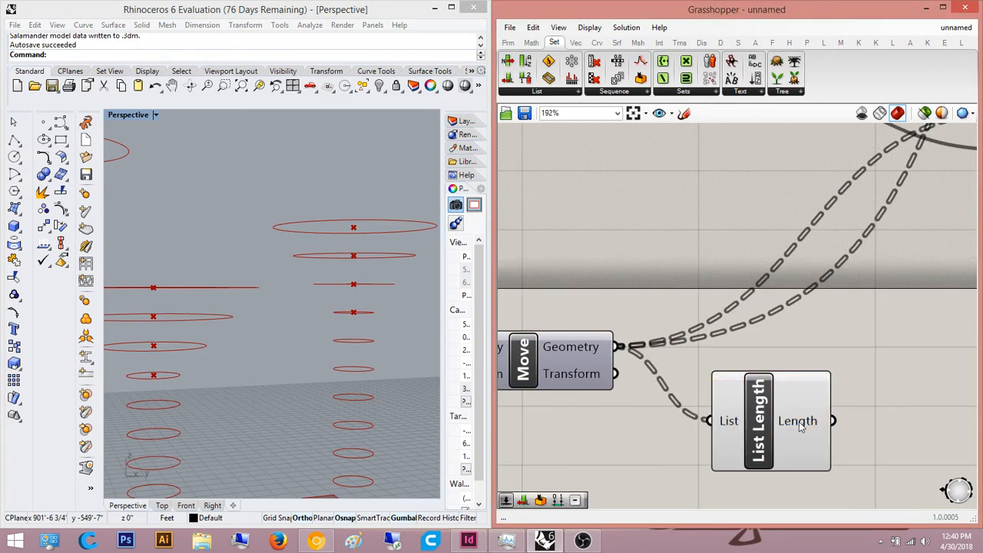
mouse_move(802, 428)
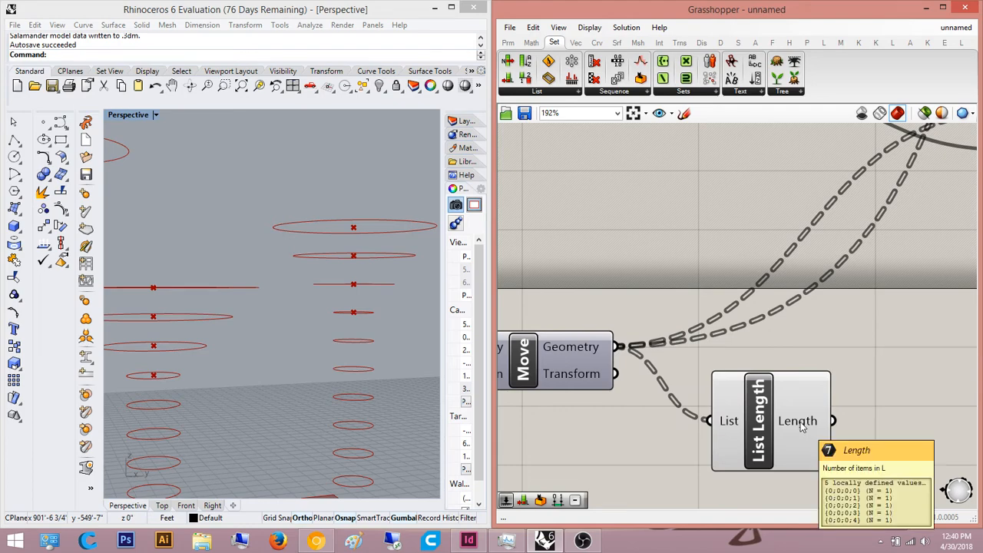
Step: Delete the List Length component connected to Move
scroll(806, 411, "down", 8)
right_click_drag(827, 399, 776, 353)
scroll(756, 436, "up", 3)
scroll(776, 353, "up", 2)
left_click(649, 357)
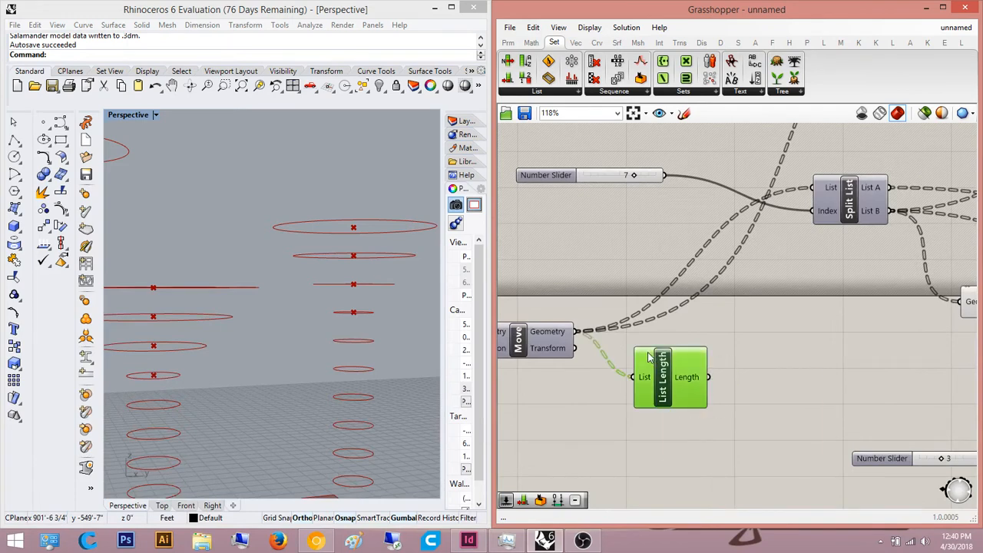
key("Delete")
Step: Trace the definition back from Split List to the number slider that drives the Series count
right_click_drag(664, 367, 728, 354)
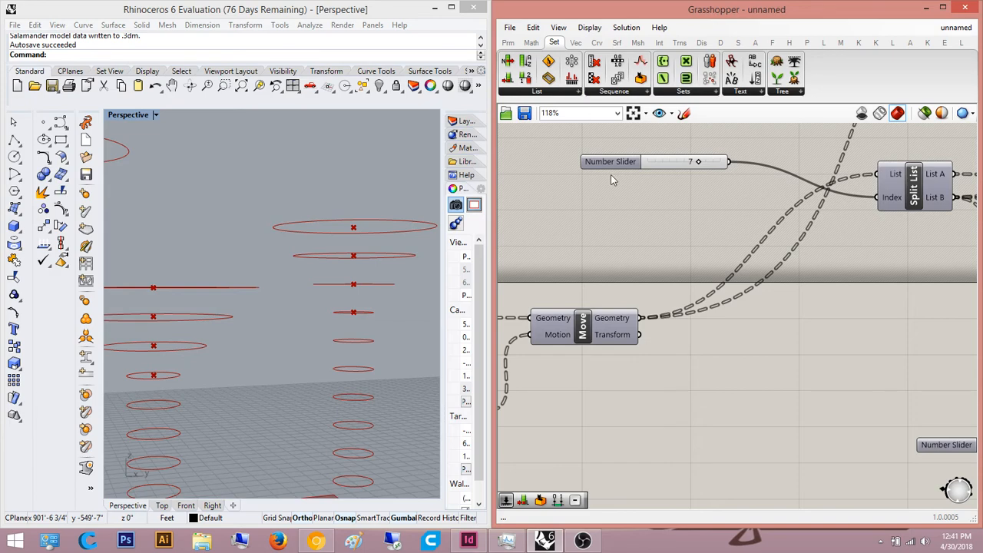
right_click_drag(655, 300, 727, 279)
scroll(684, 288, "down", 1)
scroll(663, 301, "up", 3)
right_click_drag(567, 311, 668, 330)
scroll(728, 242, "down", 3)
scroll(793, 301, "down", 5)
scroll(664, 267, "up", 3)
right_click_drag(963, 258, 735, 327)
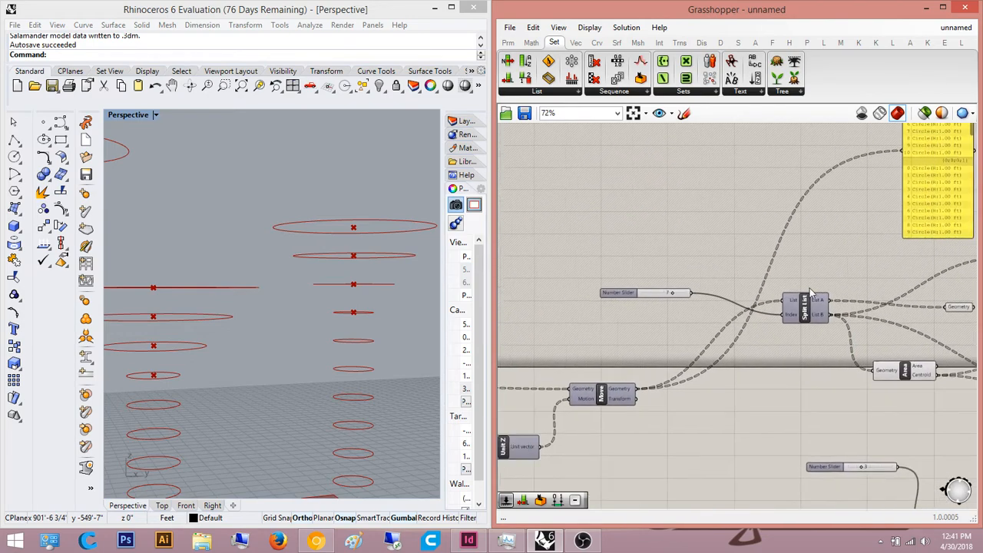
right_click_drag(926, 175, 832, 260)
right_click_drag(723, 350, 852, 303)
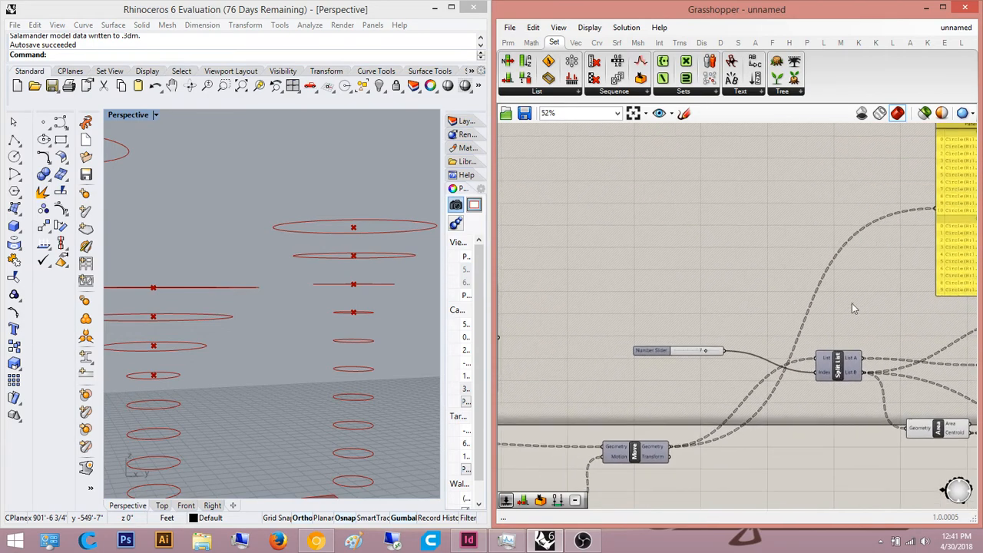
scroll(852, 303, "down", 3)
right_click_drag(760, 338, 839, 303)
scroll(694, 388, "up", 4)
scroll(700, 399, "up", 2)
right_click_drag(632, 417, 690, 386)
right_click_drag(686, 444, 736, 362)
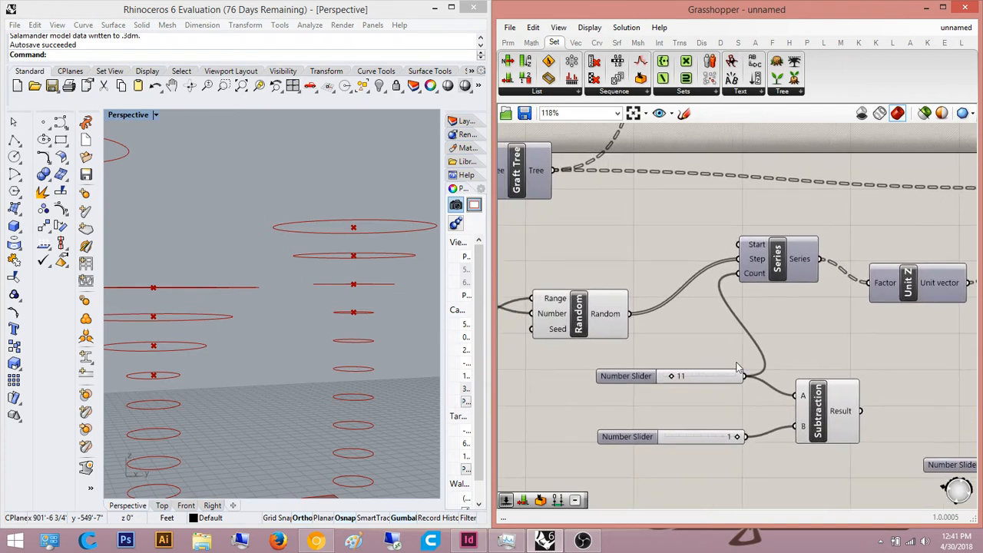
left_click(725, 377)
left_click(868, 358)
right_click_drag(905, 357, 807, 362)
Step: Add a new Subtraction component below Unit Z
double_click(895, 364)
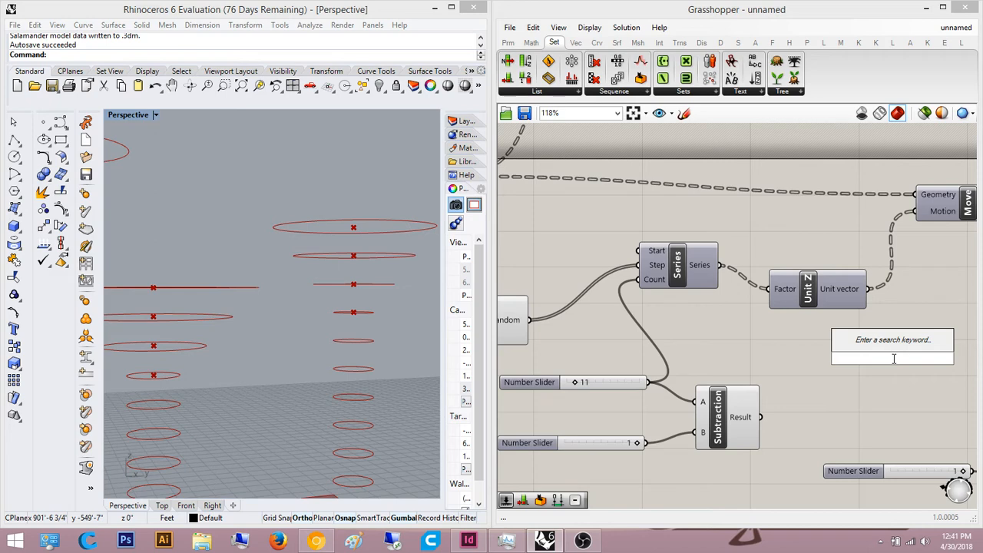
type("subtraction")
key("Return")
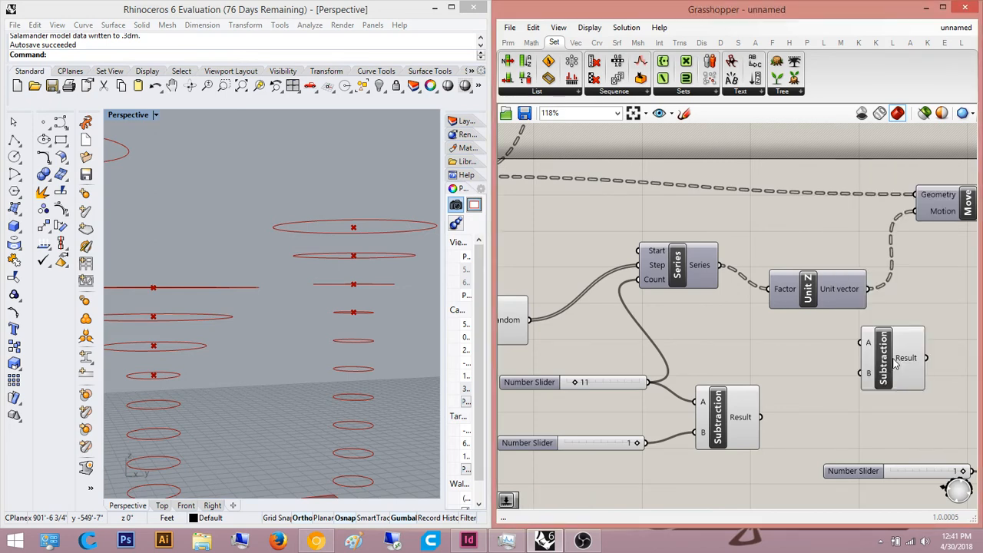
Step: Wire a new number slider of 7 to the new Subtraction's B input and the Series count slider to A
double_click(823, 364)
type("7")
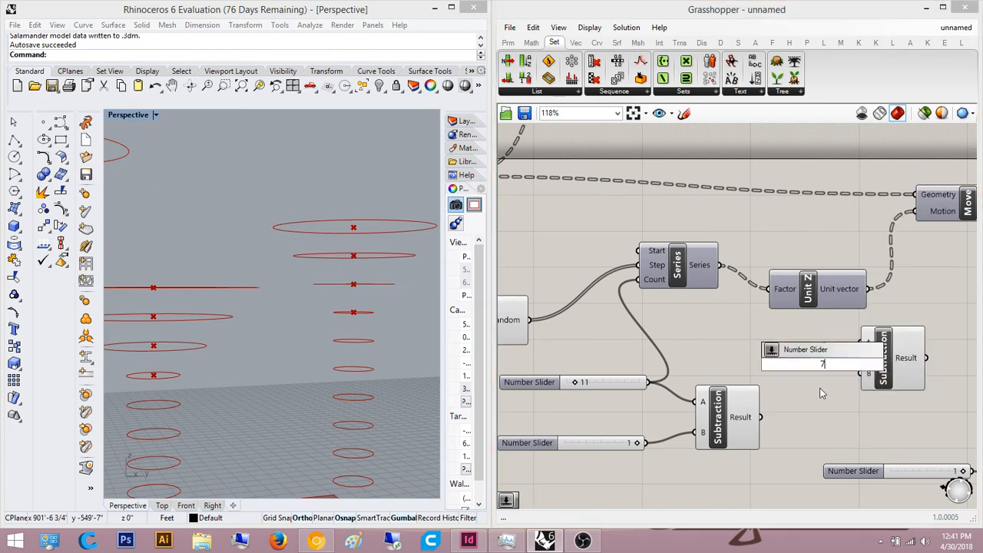
key("Return")
scroll(822, 390, "up", 3)
left_click_drag(792, 345, 673, 388)
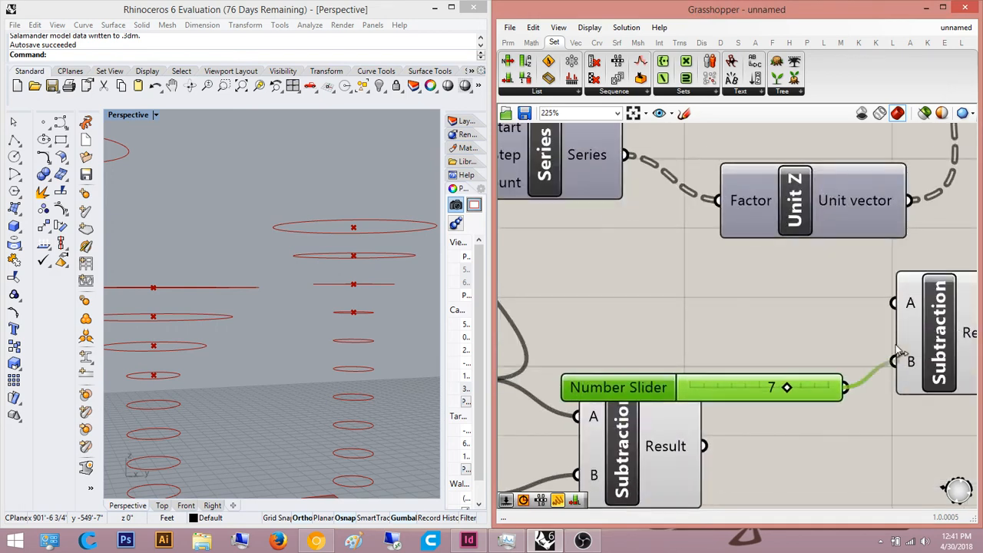
left_click_drag(842, 311, 503, 378)
right_click_drag(917, 344, 771, 361)
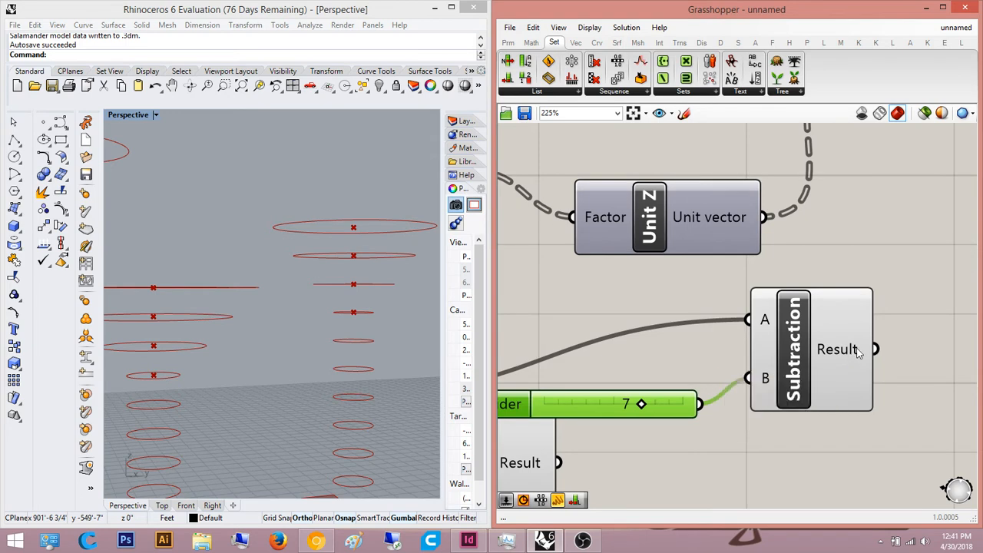
Step: Delete the new slider of 7 and wire the Split List index slider to the Subtraction's B input instead
scroll(815, 415, "down", 5)
scroll(812, 407, "up", 1)
key("Delete")
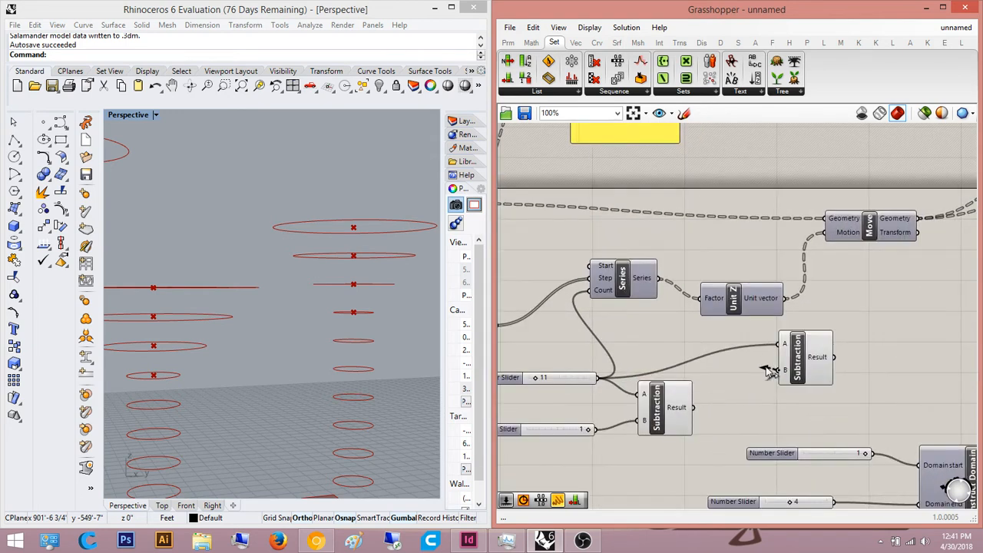
scroll(768, 371, "down", 3)
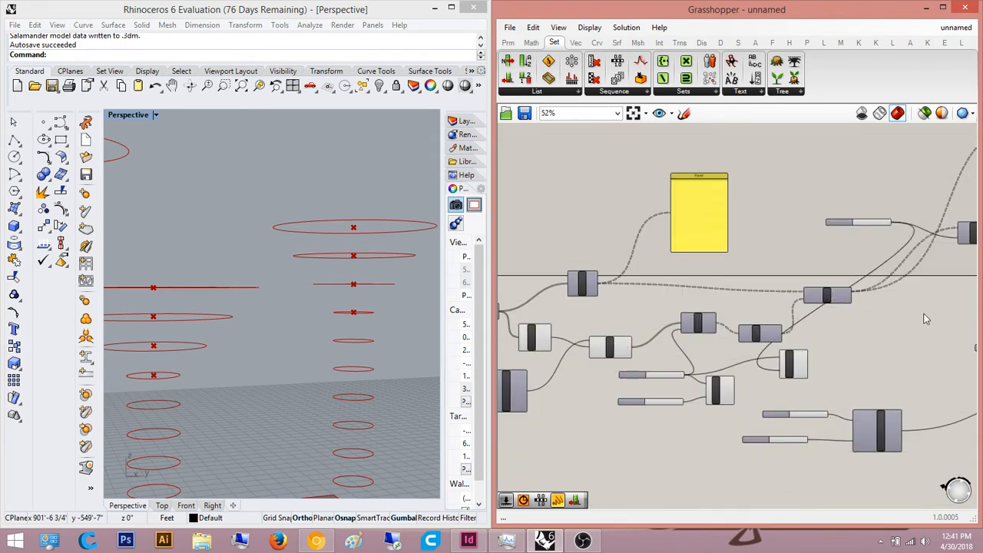
Step: Move the Subtraction component beside Range and wire its Result to Range's Steps input, replacing the existing slider connection
right_click_drag(925, 319, 615, 369)
left_click(851, 330)
left_click(772, 327)
scroll(812, 368, "up", 2)
left_click(745, 321)
scroll(637, 378, "up", 3)
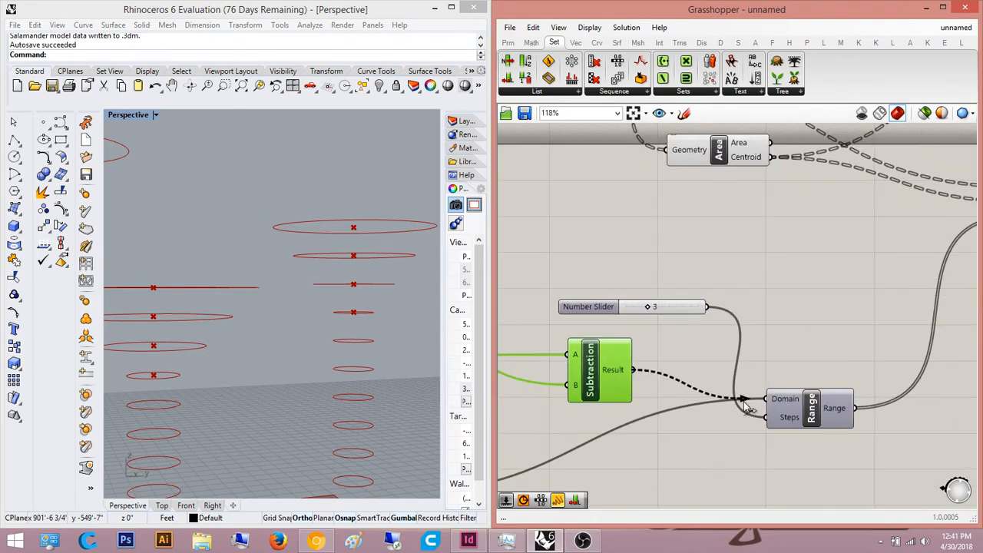
left_click_drag(766, 424, 750, 392)
Step: Delete the disconnected number slider of 3 above the Subtraction component
right_click_drag(734, 305, 801, 337)
left_click_drag(806, 358, 725, 262)
right_click_drag(833, 314, 779, 356)
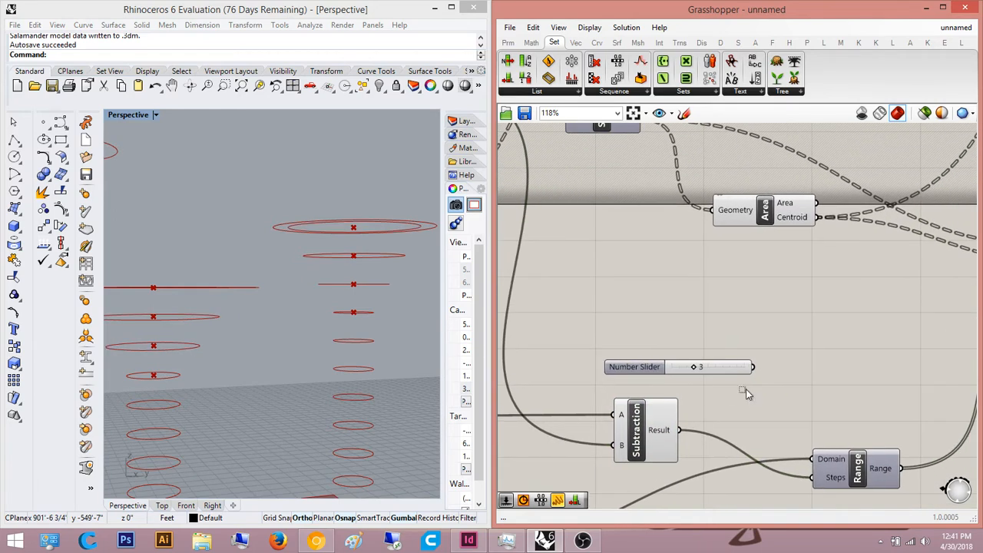
left_click_drag(741, 368, 818, 305)
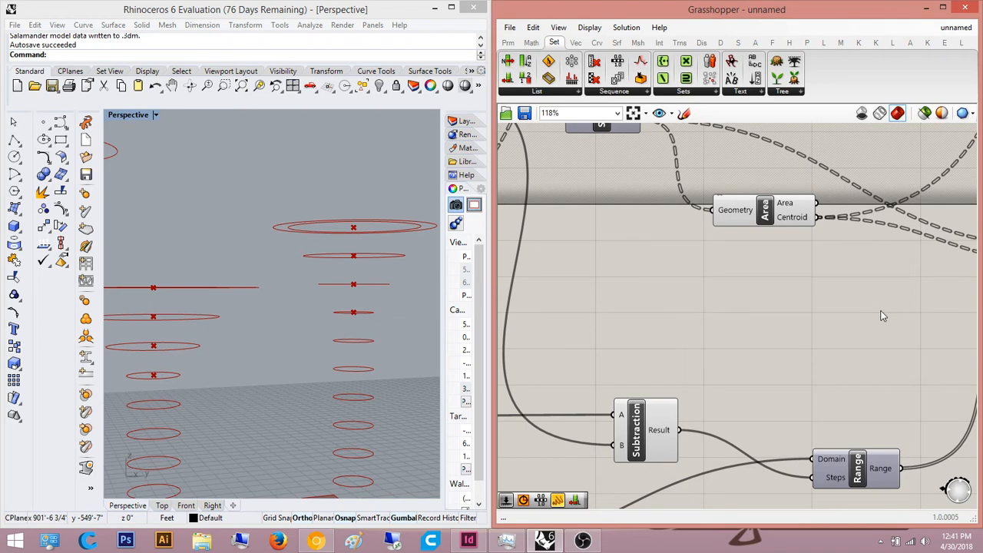
Step: Add a second Subtraction component above Range with a number slider of 1 wired to its B input
double_click(889, 310)
type("subtraction")
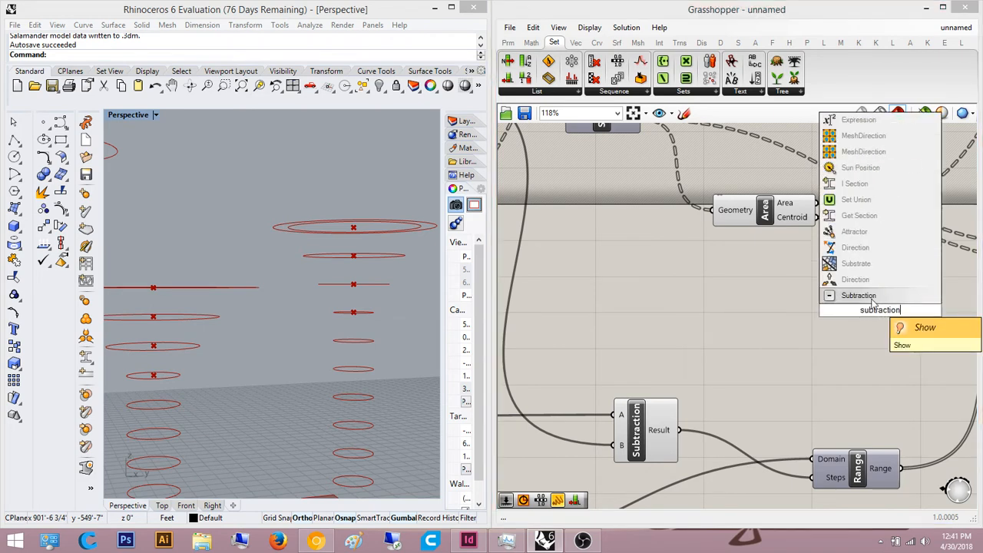
key("Return")
double_click(770, 309)
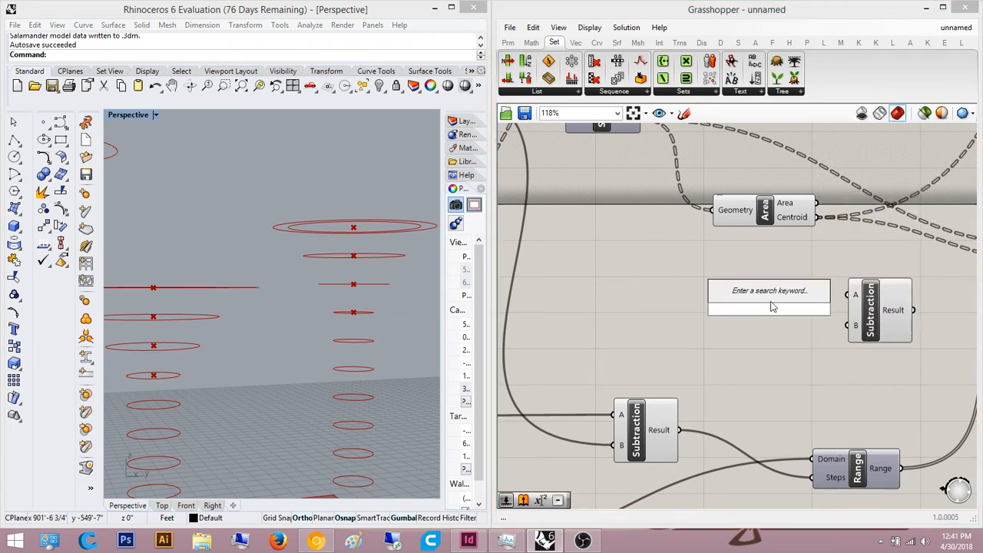
key("Escape")
scroll(773, 310, "up", 3)
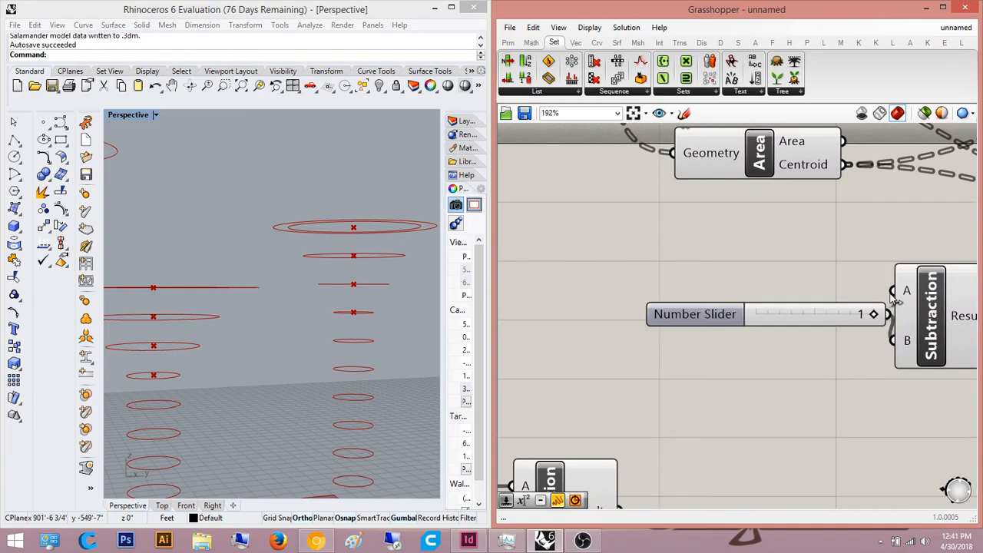
Step: Wire the first Subtraction's Result to the second one's A input, and the second's Result to Range's Steps
left_click_drag(892, 294, 622, 507)
right_click_drag(771, 424, 653, 261)
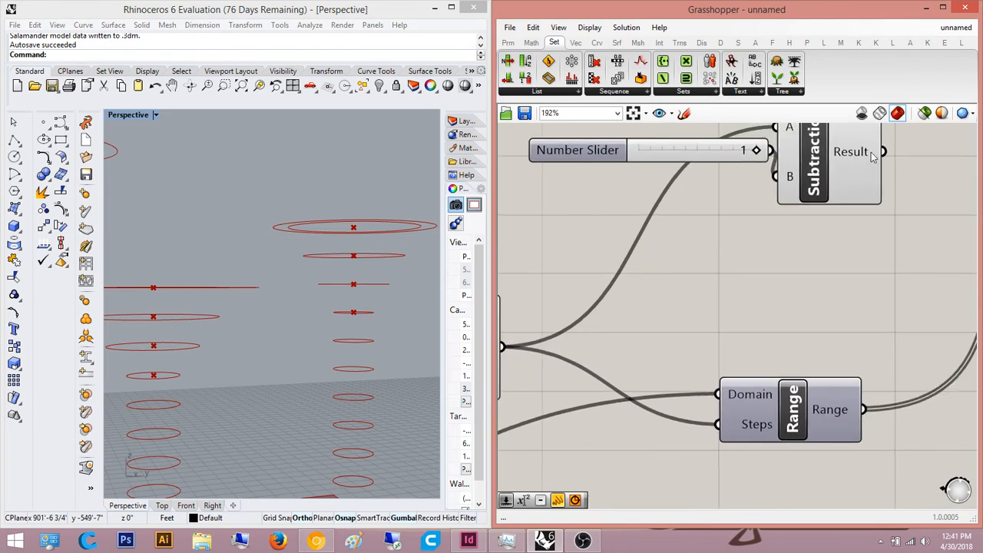
left_click_drag(883, 151, 721, 423)
Step: Rearrange the two Subtraction components side by side and move the slider of 1 beside Range
scroll(730, 416, "down", 4)
right_click_drag(759, 386, 785, 407)
left_click_drag(689, 300, 612, 468)
left_click_drag(603, 407, 600, 315)
left_click_drag(811, 299, 713, 311)
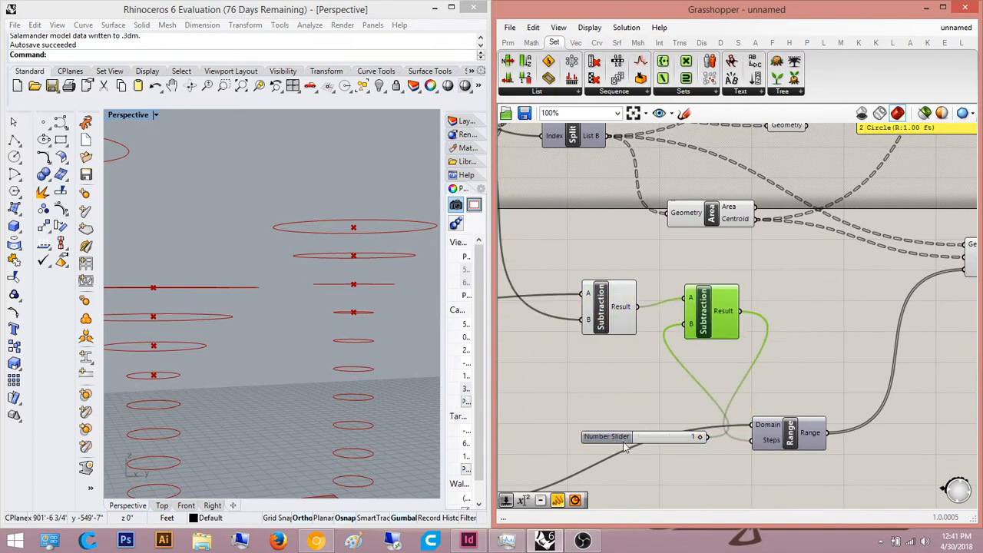
Step: Move the number slider of 1 up beneath the two Subtraction components
left_click_drag(624, 443, 624, 393)
right_click_drag(669, 409, 629, 425)
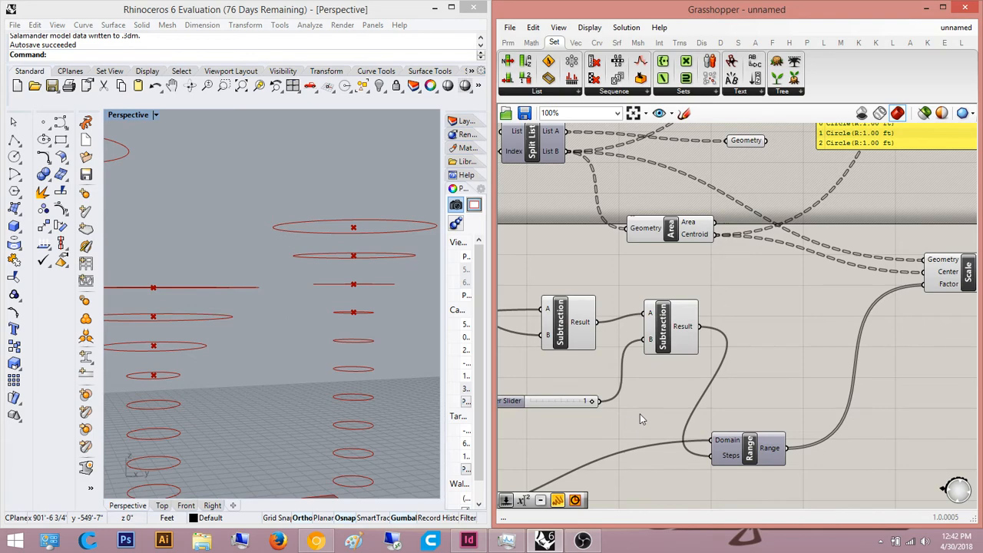
Step: Flatten the List input of the List Length component and check its Length output
scroll(640, 414, "down", 3)
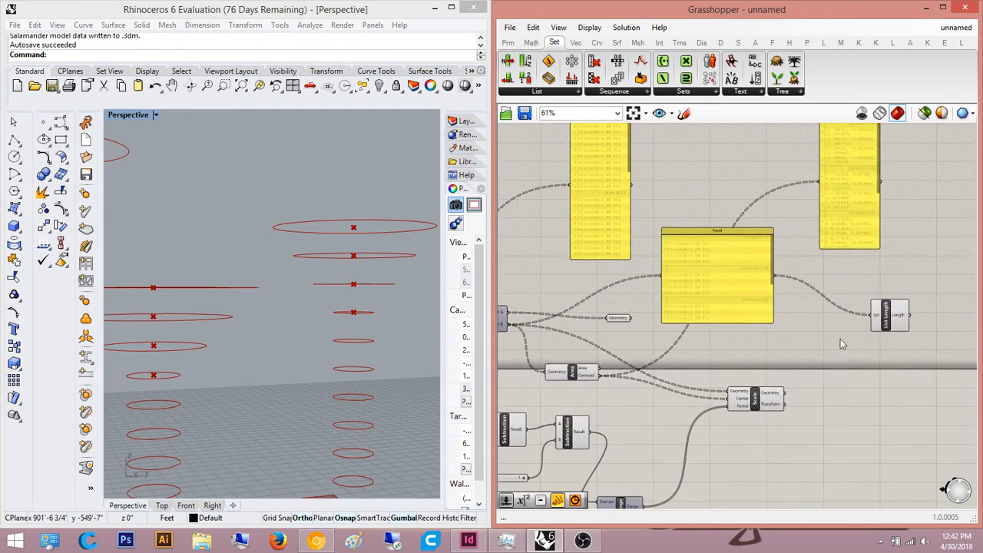
scroll(841, 339, "up", 5)
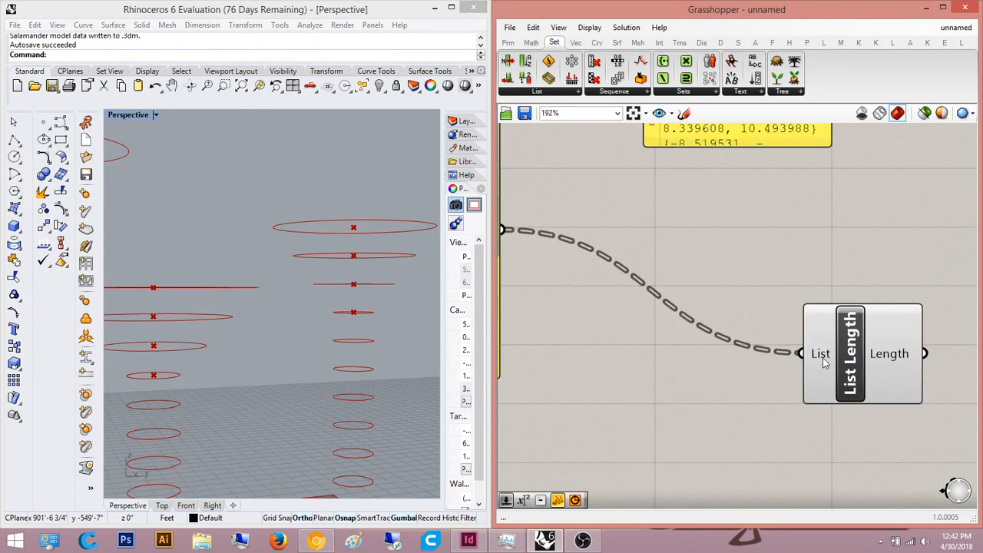
right_click(822, 363)
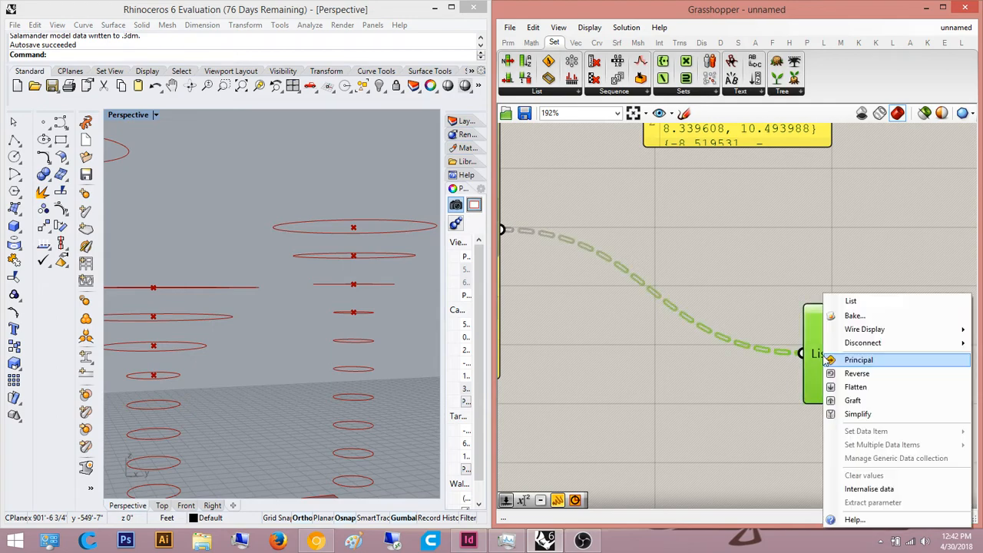
left_click(895, 390)
scroll(827, 380, "up", 3)
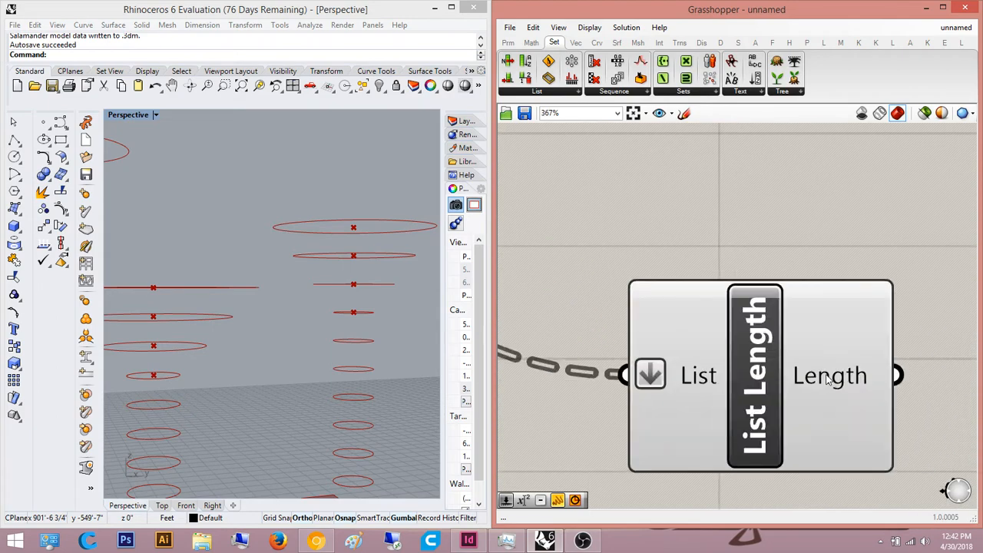
mouse_move(830, 384)
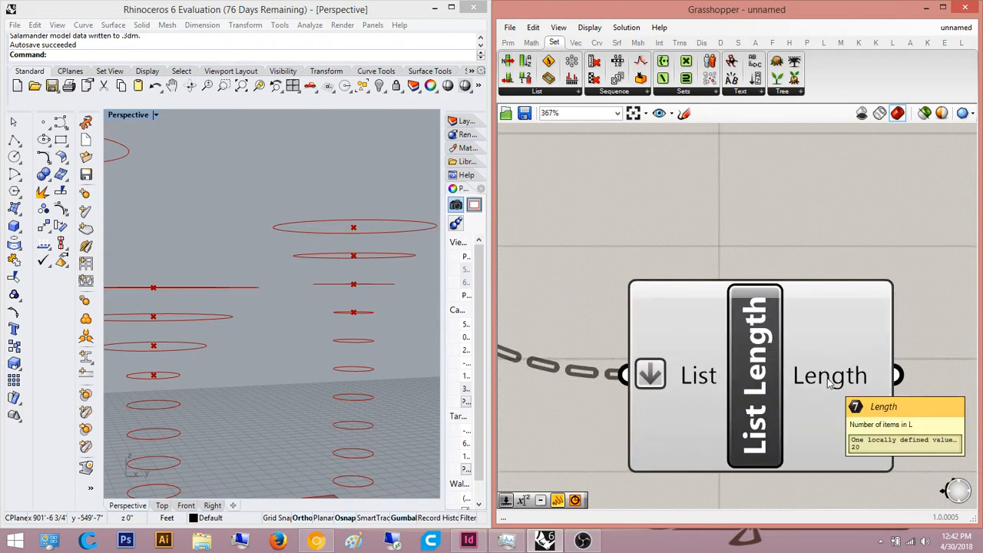
scroll(812, 385, "up", 1)
Step: Graft the List input of the List Length component and inspect its Length output
right_click(784, 375)
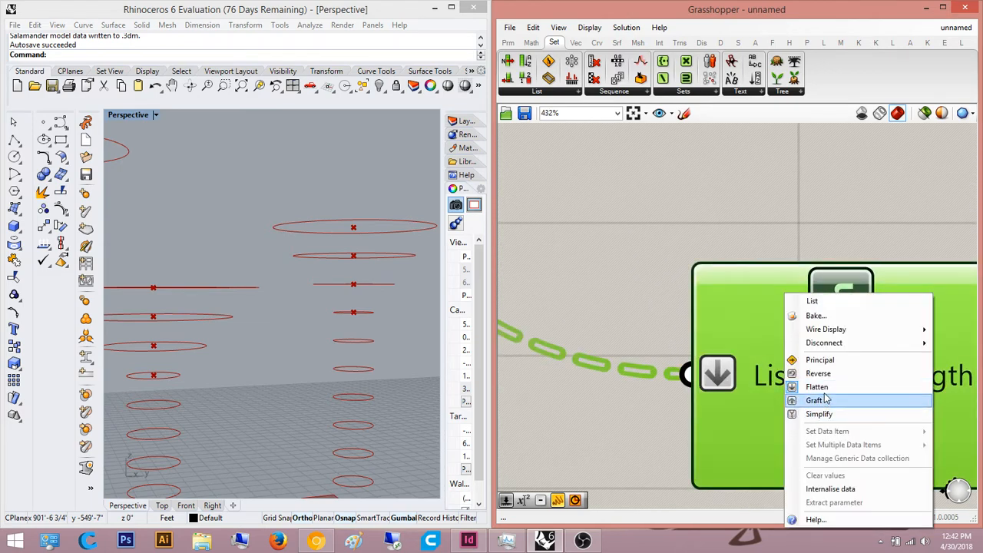
left_click(824, 397)
right_click_drag(818, 263, 721, 311)
mouse_move(850, 425)
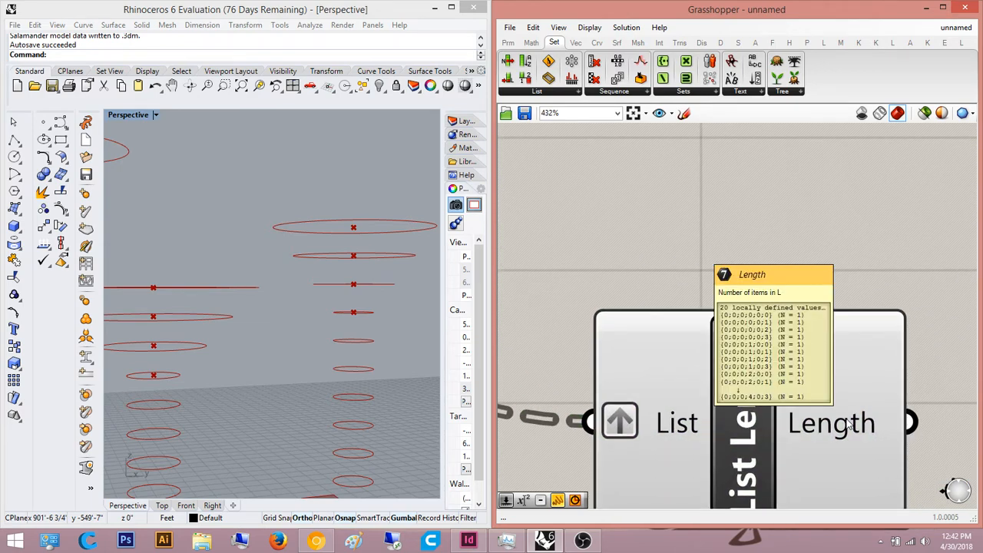
Step: Remove the graft from the List Length component's List input
scroll(851, 426, "down", 2)
scroll(799, 389, "up", 1)
right_click(799, 389)
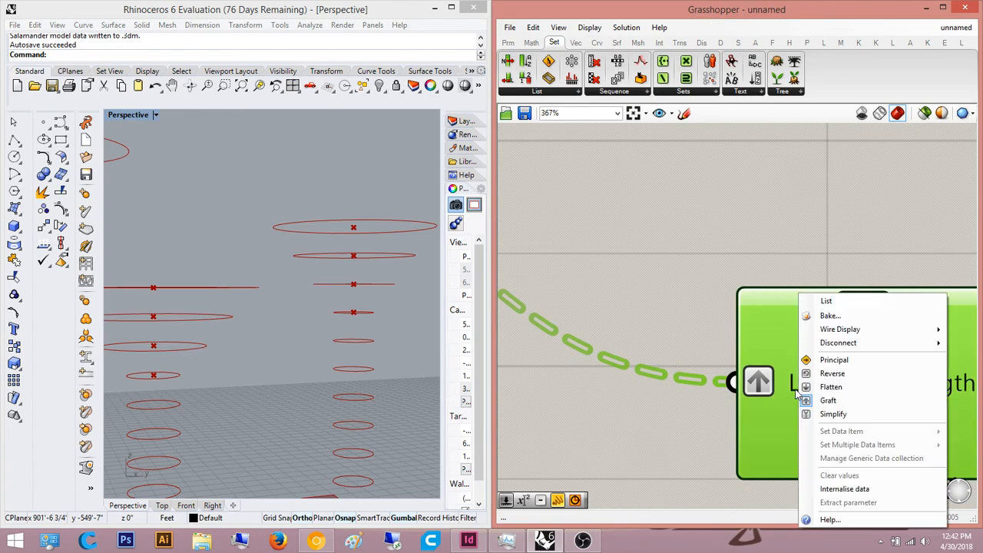
left_click(838, 400)
left_click(756, 298)
Step: Look through the Sequence and List components available in the Set category
scroll(668, 446, "down", 3)
right_click_drag(660, 451, 839, 464)
scroll(760, 395, "up", 1)
right_click_drag(760, 394, 817, 373)
right_click_drag(658, 329, 630, 366)
right_click_drag(731, 197, 659, 171)
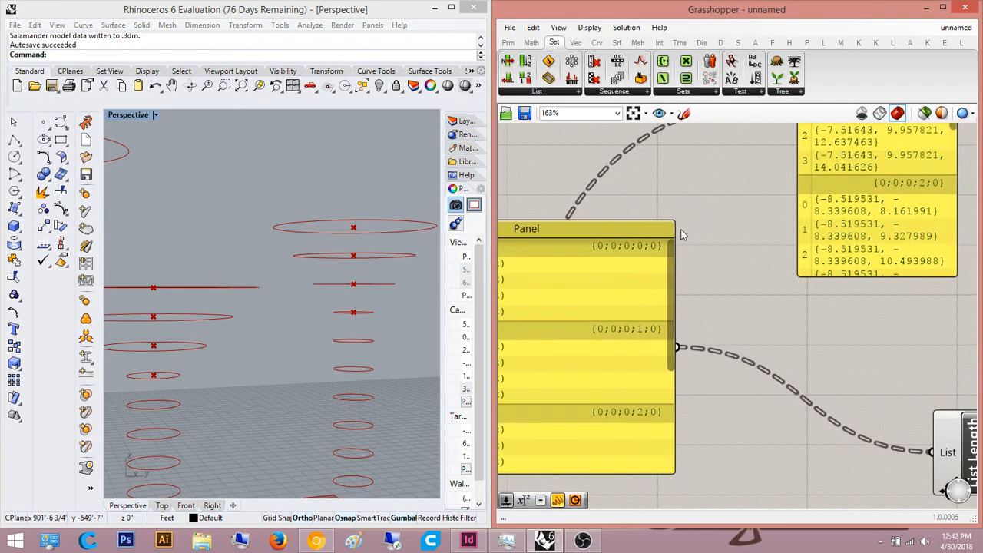
left_click(633, 91)
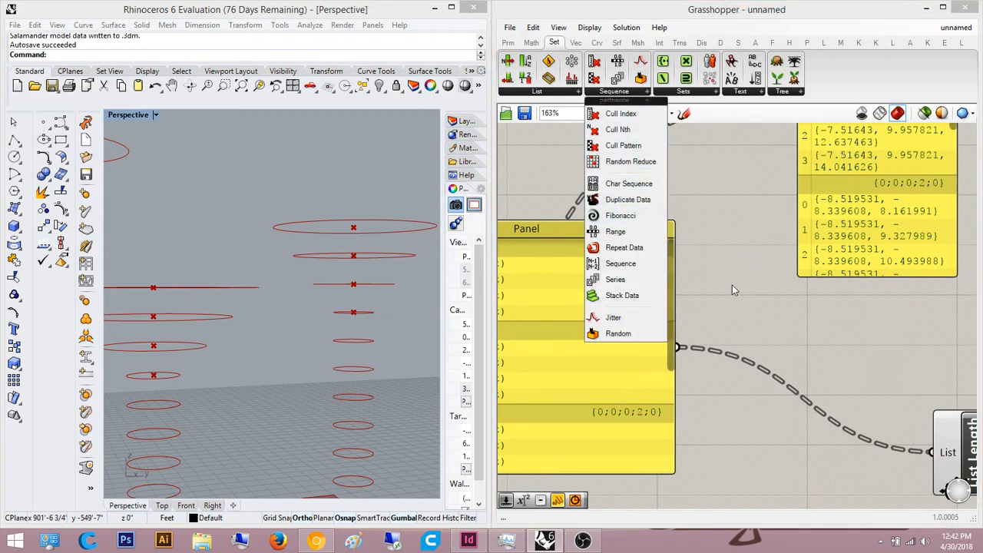
left_click(541, 92)
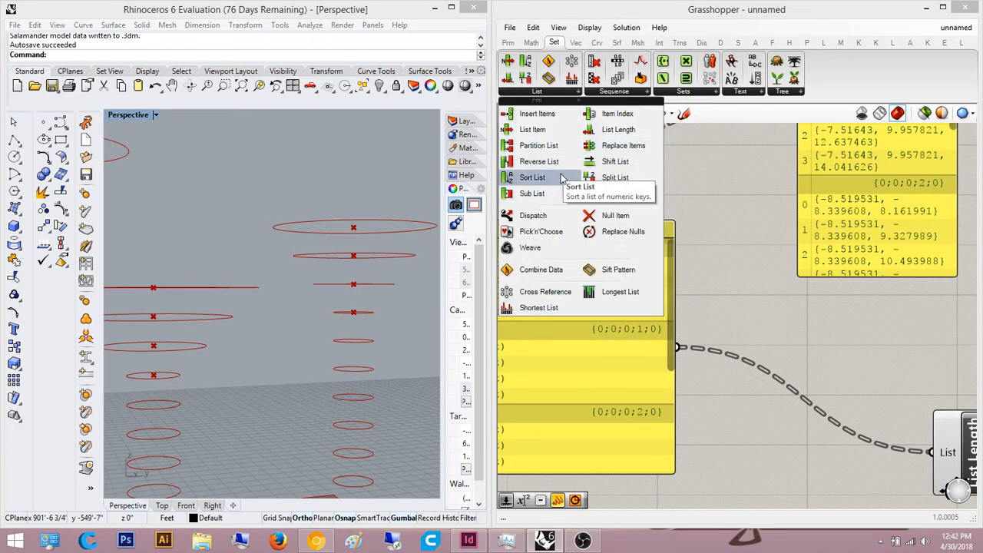
scroll(784, 358, "down", 2)
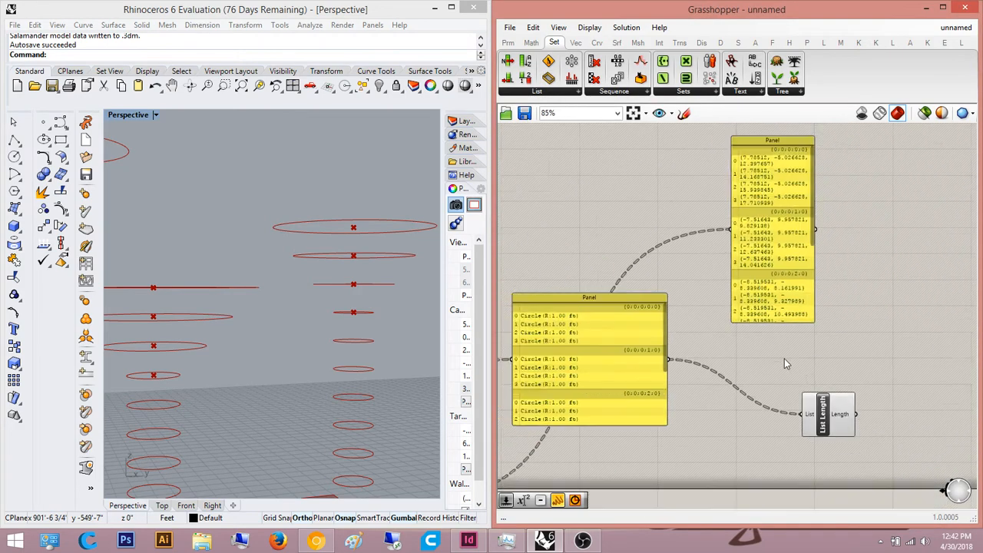
Step: Delete the List Length component connected to the split-circle panel
scroll(747, 393, "up", 4)
scroll(729, 365, "down", 3)
key("Delete")
right_click_drag(630, 368, 768, 374)
Step: Inspect the output values of the Circle component that feeds Graft Tree and List Length
scroll(769, 374, "down", 3)
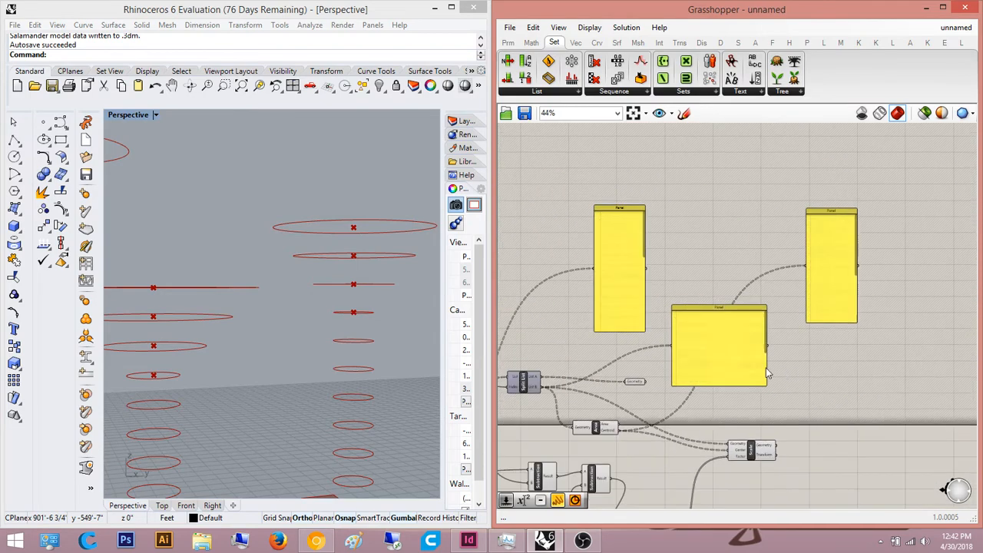
right_click_drag(561, 395, 715, 369)
scroll(715, 369, "up", 3)
right_click_drag(591, 414, 849, 300)
right_click_drag(563, 345, 639, 345)
scroll(640, 345, "up", 3)
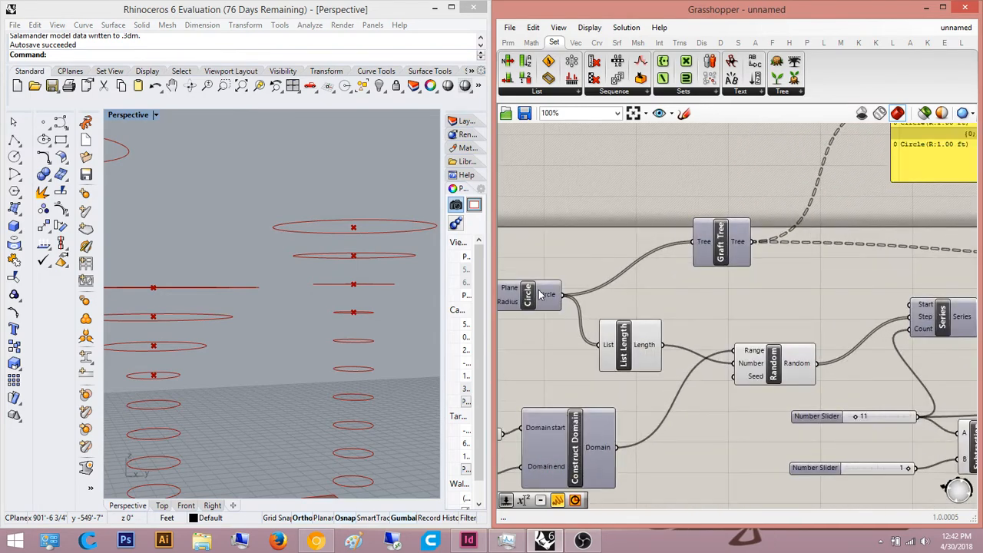
mouse_move(547, 299)
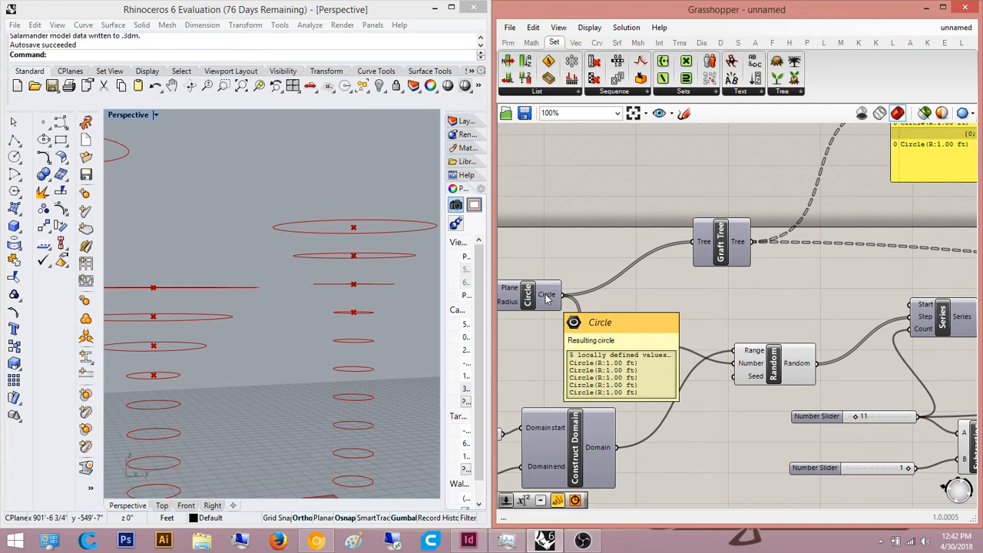
Step: Shift the Scale component slightly closer to the Area component and deselect it
right_click_drag(680, 346, 579, 357)
scroll(579, 357, "down", 4)
right_click_drag(940, 337, 805, 323)
scroll(684, 341, "up", 3)
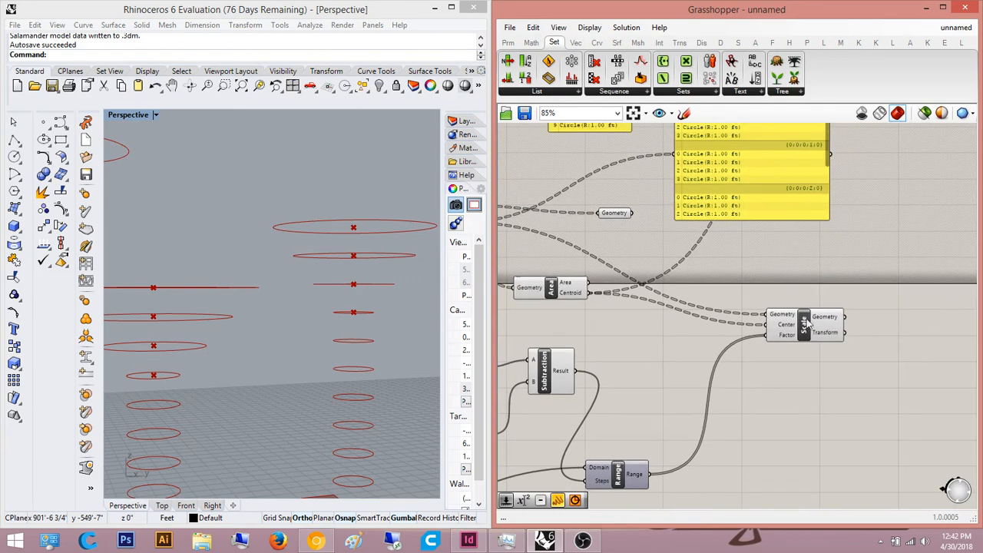
left_click_drag(805, 323, 794, 329)
left_click(806, 396)
Step: Set the slider feeding Construct Domain's Domain end to 6
scroll(817, 344, "down", 2)
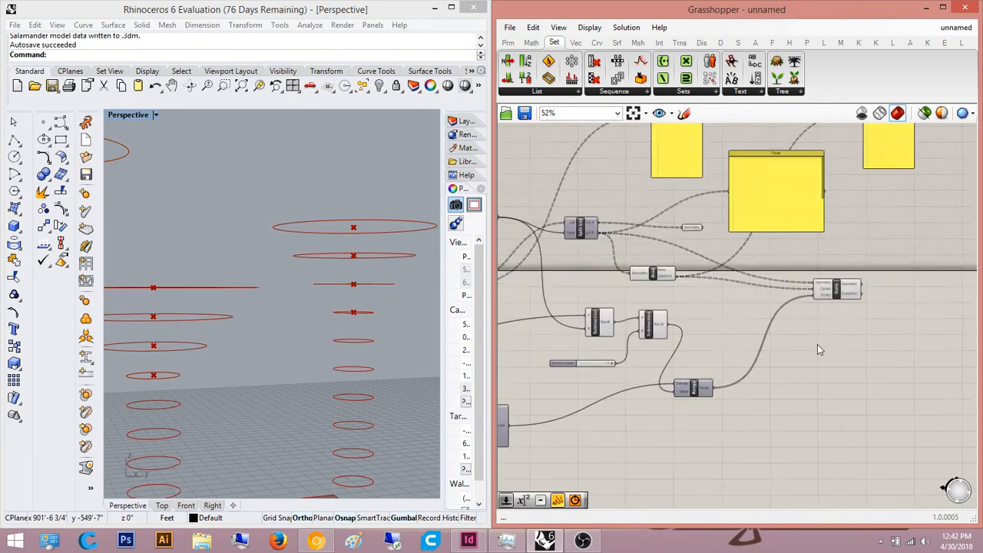
scroll(615, 418, "up", 5)
scroll(599, 392, "up", 2)
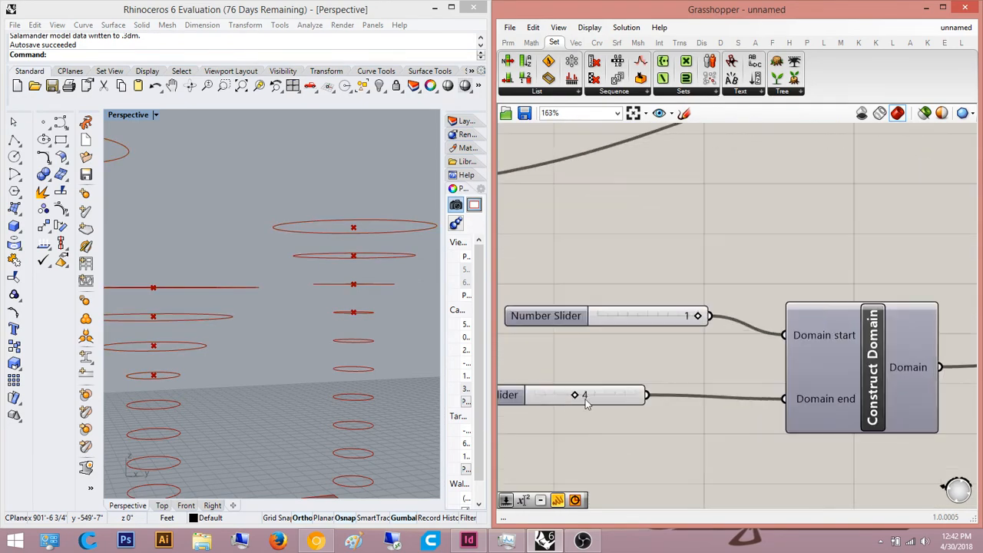
left_click_drag(572, 398, 591, 397)
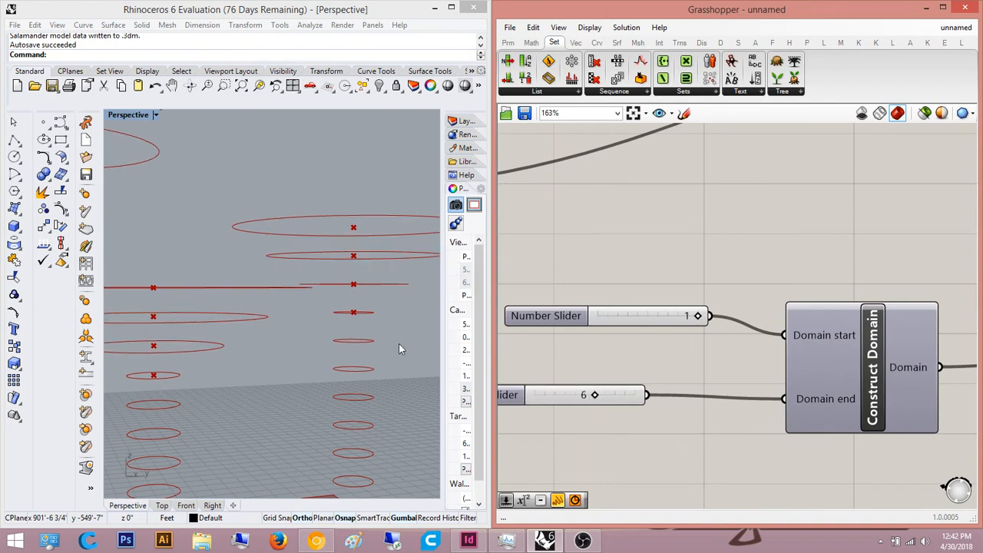
Step: Examine the scaled circle towers in the perspective view and the sliders feeding the Construct Domain component
right_click_drag(398, 343, 352, 277)
scroll(331, 307, "down", 5)
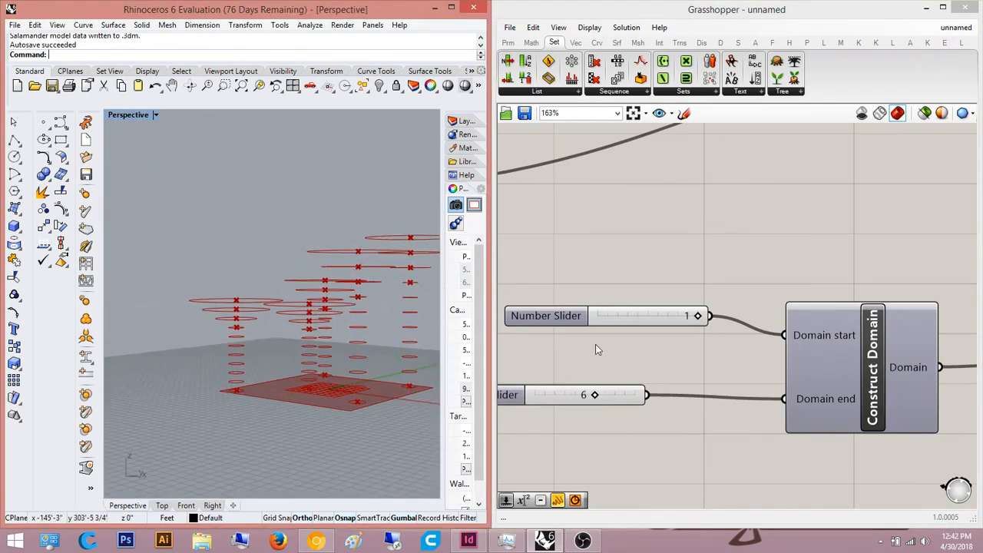
right_click_drag(565, 335, 673, 362)
right_click_drag(605, 347, 651, 366)
scroll(677, 375, "down", 2)
mouse_move(560, 346)
right_mouse_down()
mouse_move(703, 375)
mouse_move(607, 360)
right_mouse_up()
right_click_drag(692, 369, 584, 361)
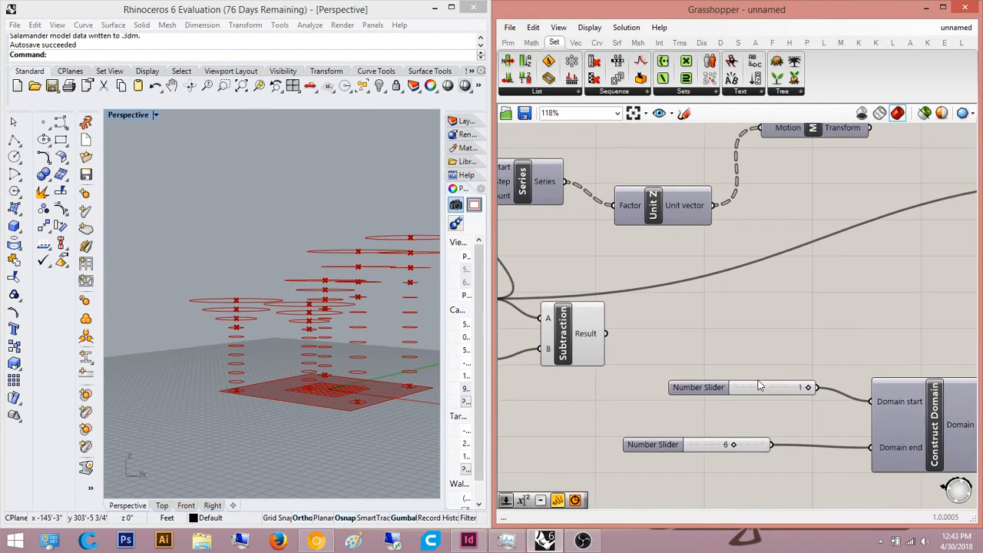
right_click_drag(715, 415, 650, 366)
scroll(738, 350, "up", 5)
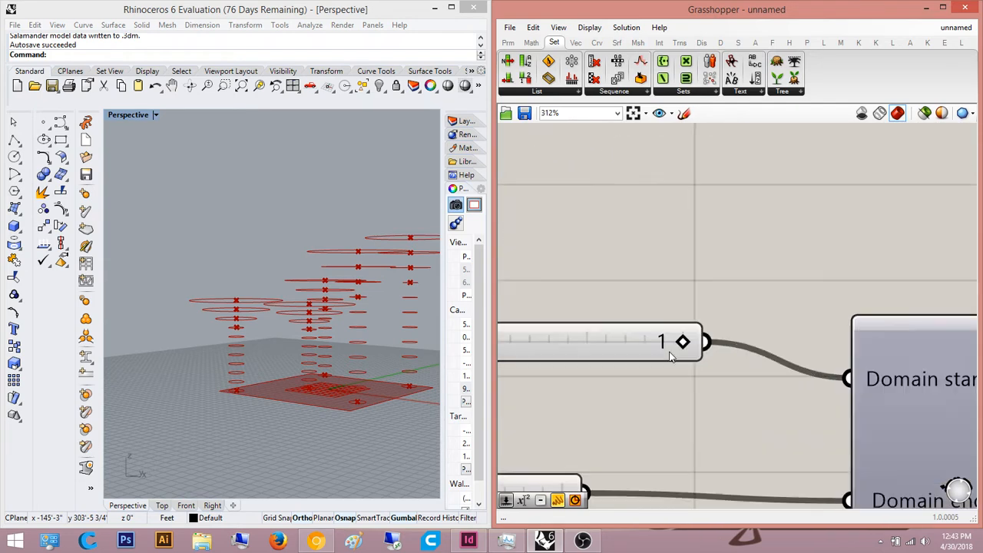
scroll(671, 356, "down", 3)
scroll(691, 430, "up", 3)
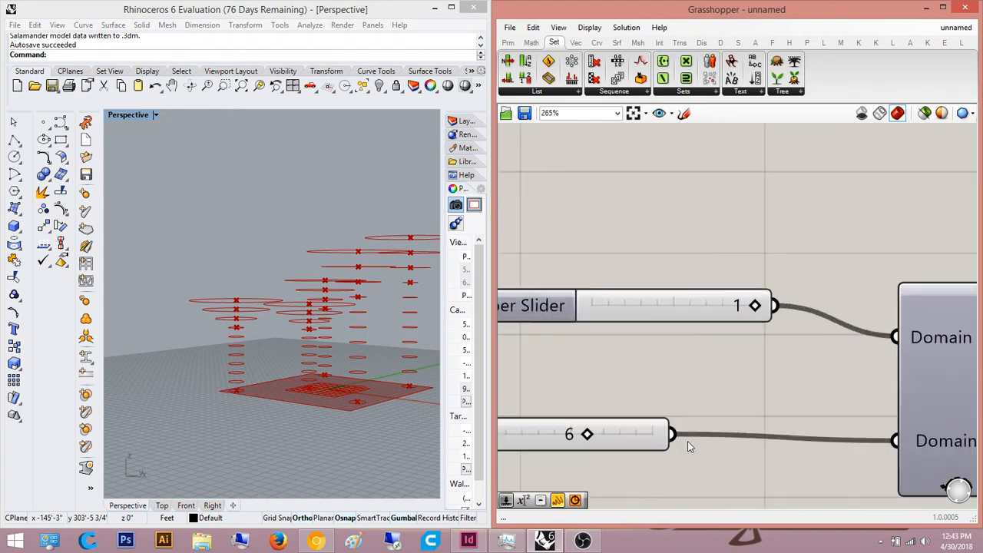
left_click_drag(693, 407, 674, 407)
right_click_drag(331, 244, 184, 209)
scroll(830, 351, "down", 10)
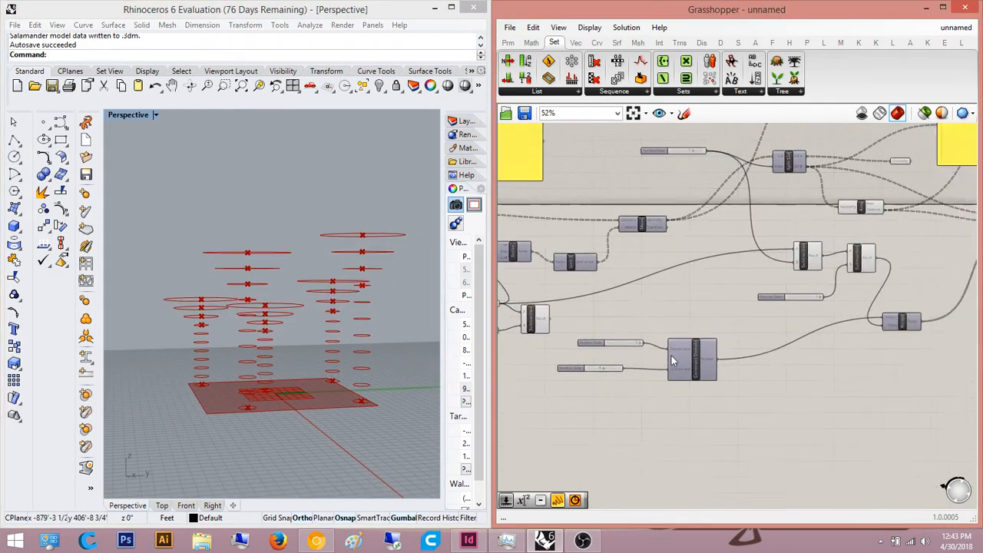
Step: Save the definition as "Expo 2015 Milano" in the Kinetic Architecture folder on the Desktop
scroll(694, 329, "down", 3)
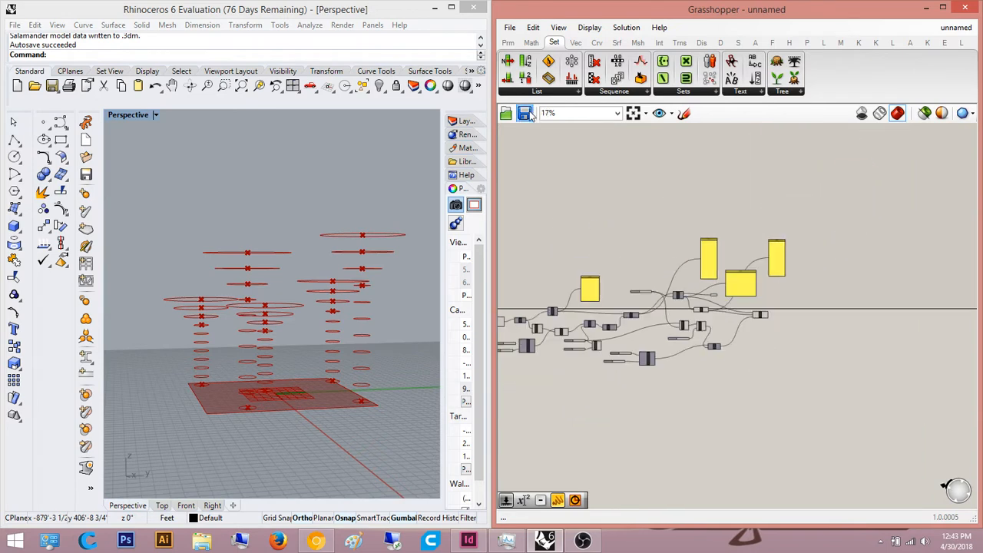
key("ctrl+s")
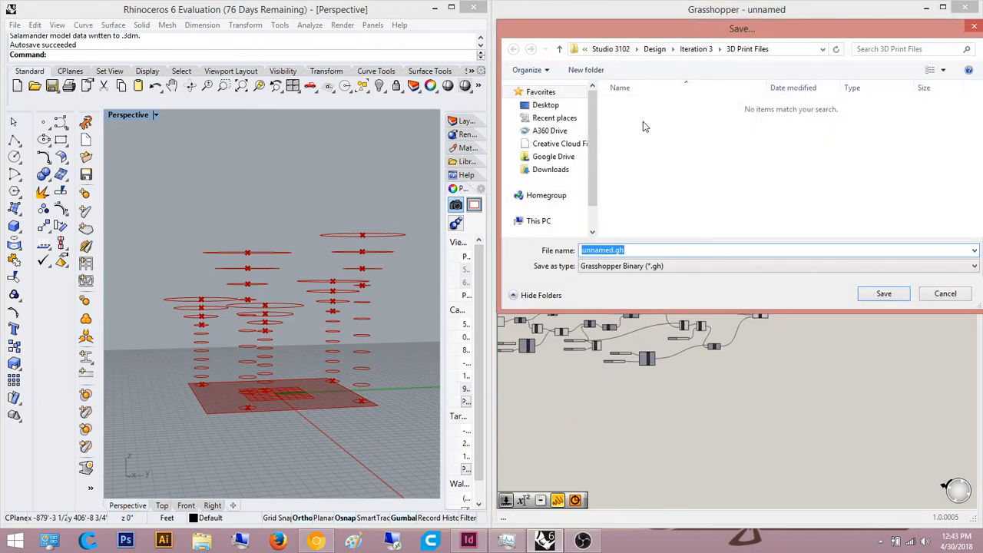
left_click(546, 104)
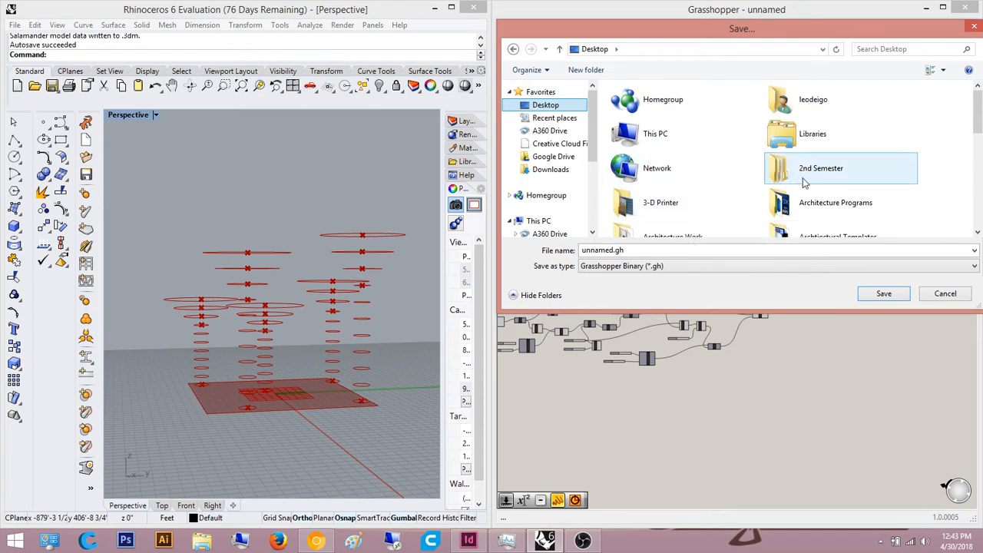
scroll(979, 115, "down", 3)
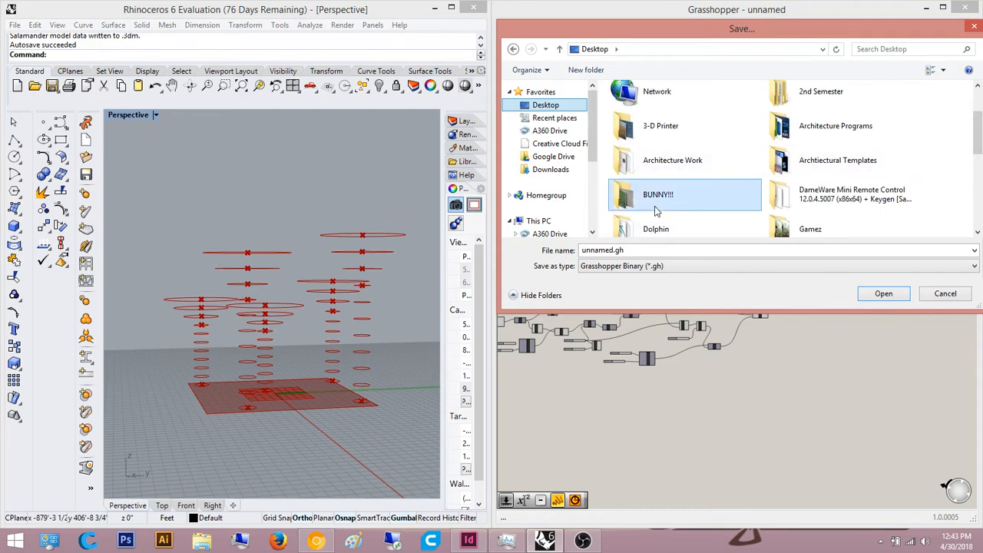
scroll(830, 196, "down", 5)
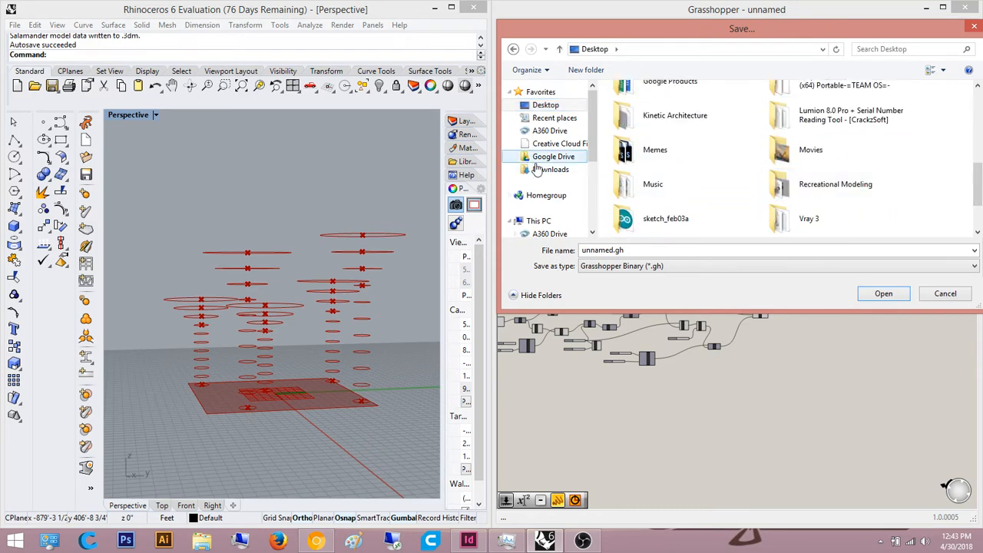
double_click(695, 122)
left_click(673, 251)
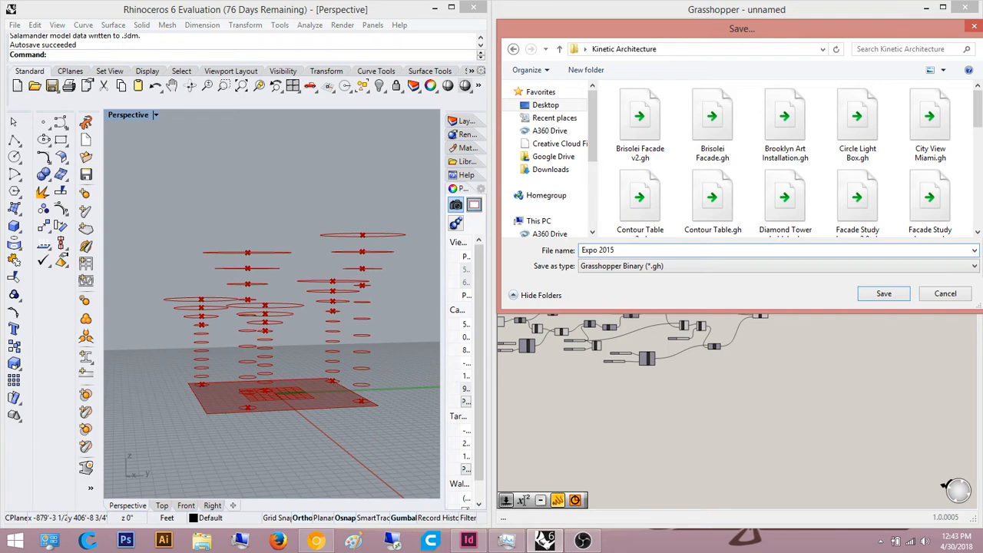
type("Expo 2015 Milano")
key("Return")
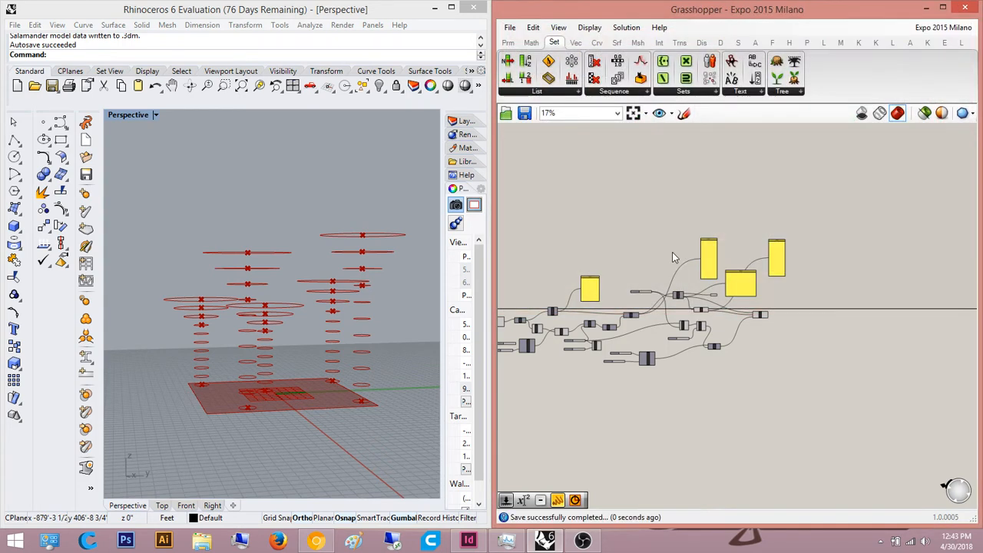
Step: Add a Loft component to the canvas and place it to the right of the Scale component
scroll(815, 315, "up", 5)
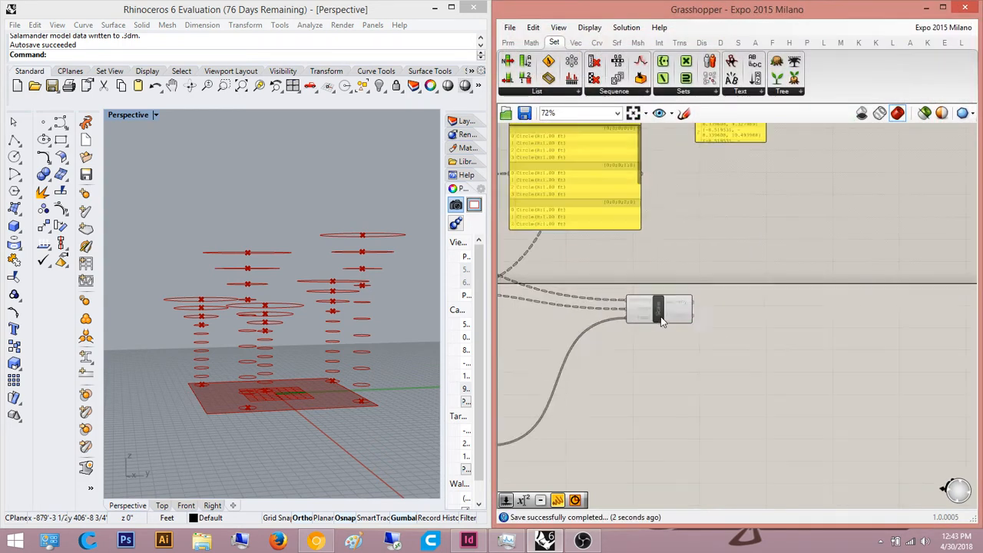
left_click(658, 308)
left_click(719, 306)
right_click_drag(334, 254, 338, 299)
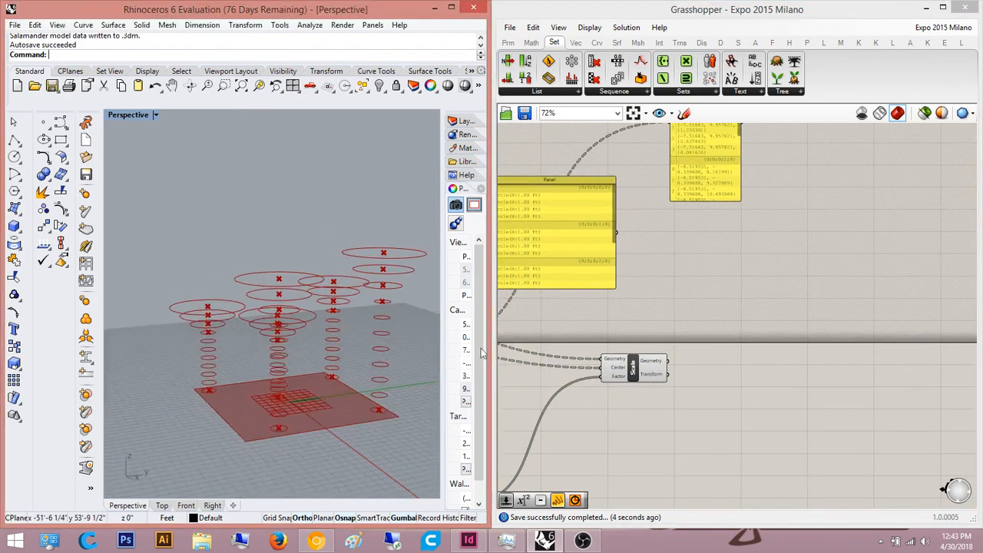
double_click(780, 476)
type("loft")
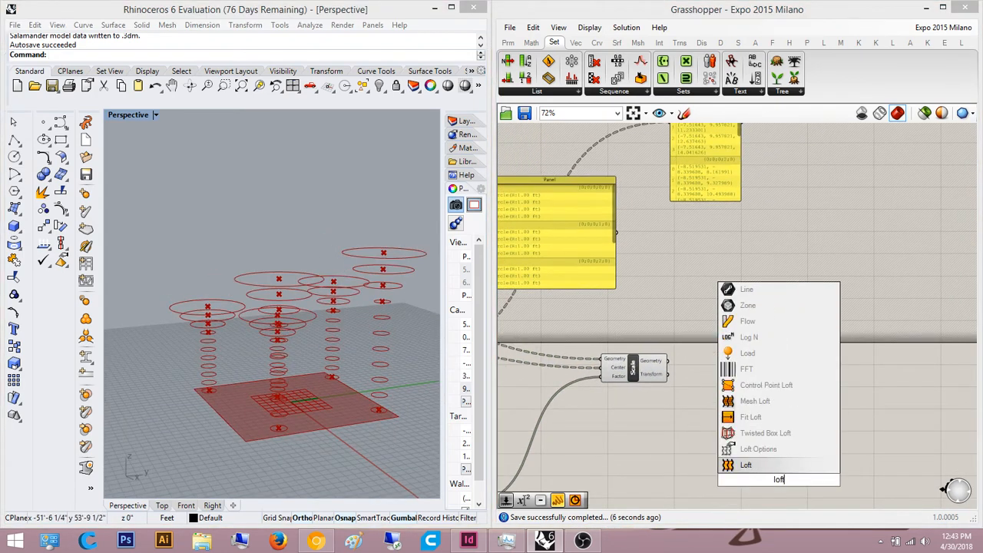
key("Return")
left_click(636, 376)
right_click_drag(776, 459, 771, 422)
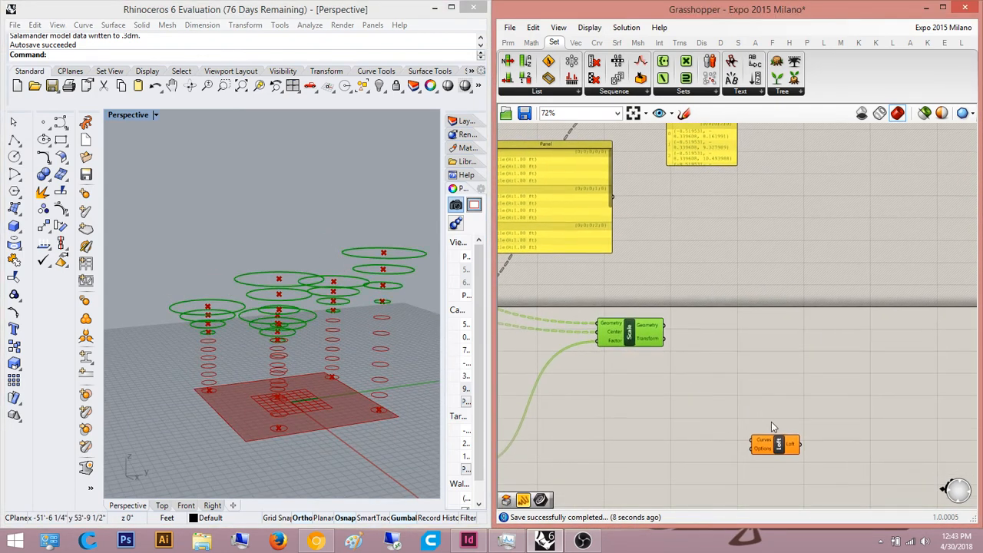
left_click_drag(778, 449, 812, 365)
left_click(795, 315)
Step: Add a Merge component, feeding Scale's Geometry output into D1 and the unscaled lower circles into D2
right_click_drag(790, 308, 695, 339)
scroll(911, 318, "down", 1)
scroll(561, 331, "up", 3)
left_click(654, 216)
right_click_drag(422, 356, 390, 326)
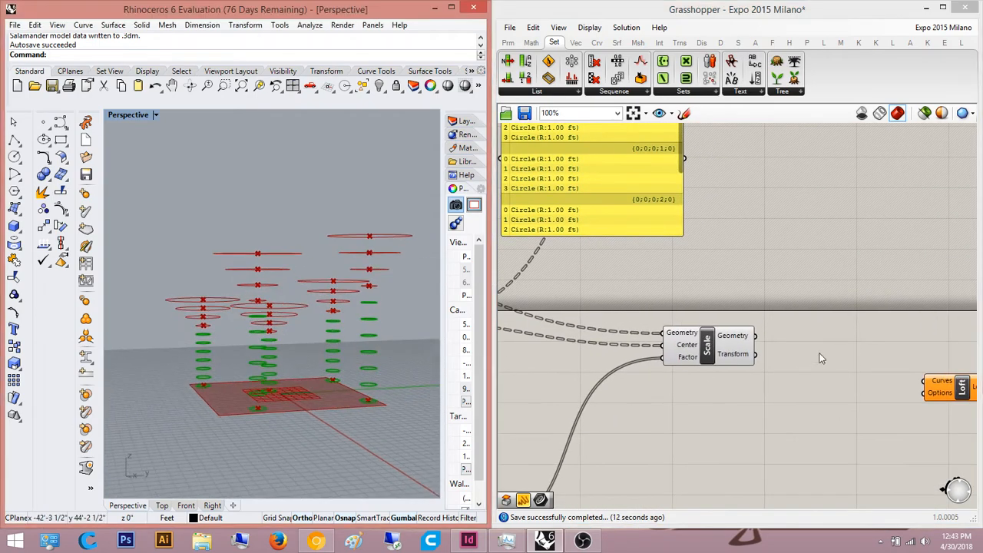
double_click(858, 331)
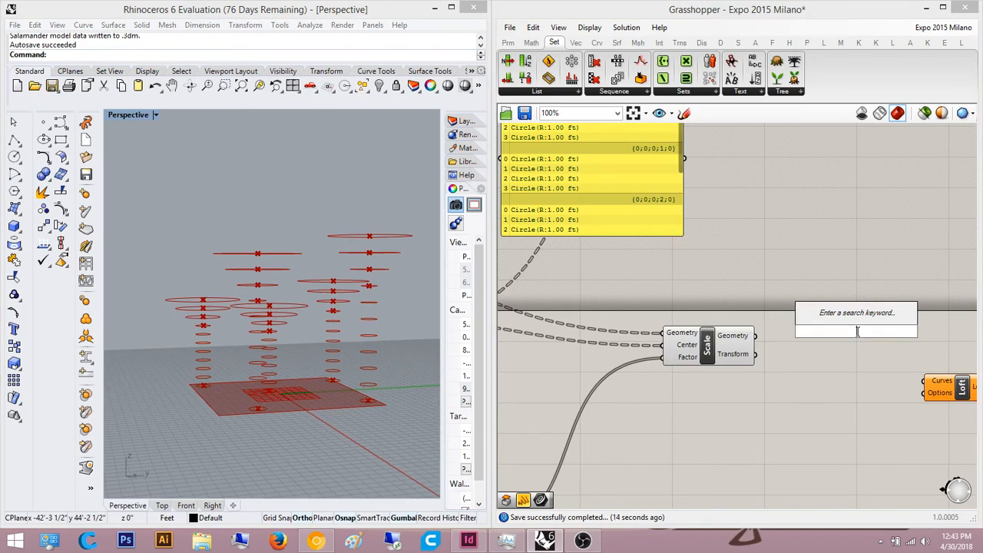
type("merge")
key("Return")
scroll(839, 331, "up", 2)
left_click_drag(815, 326, 763, 335)
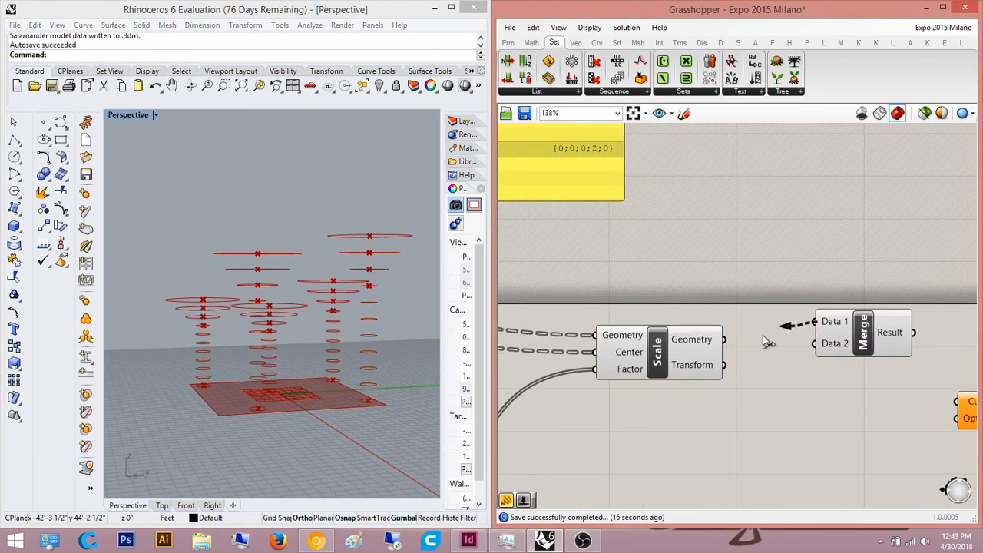
scroll(814, 349, "down", 5)
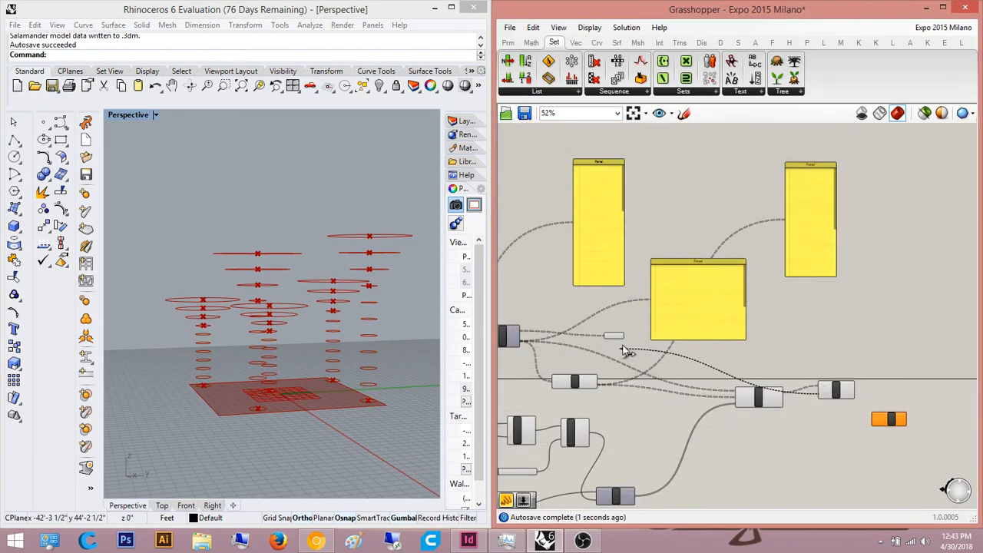
scroll(738, 367, "up", 6)
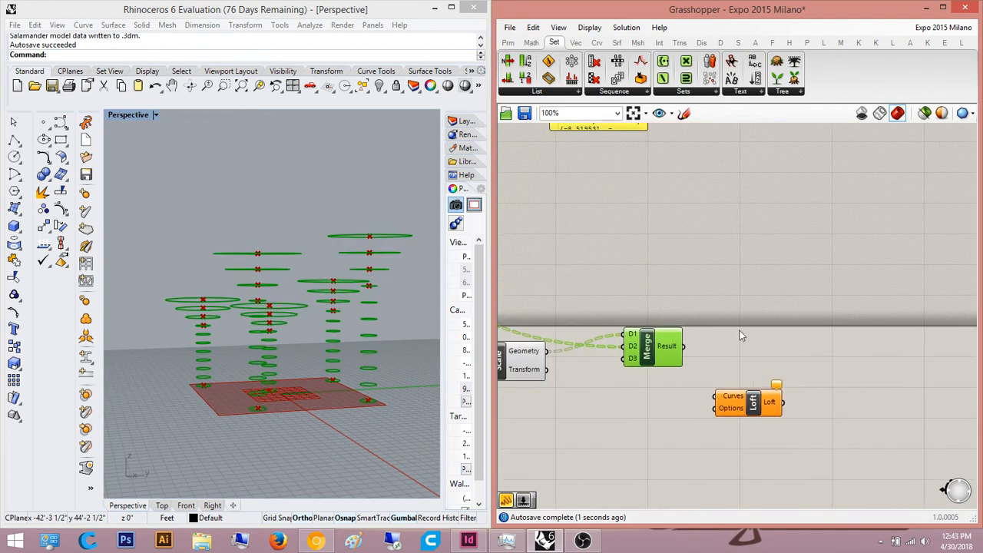
Step: Connect the Merge Result output to Loft's Curves input and inspect the lofted towers in the perspective view
left_click_drag(739, 412, 754, 349)
left_click_drag(645, 327, 629, 319)
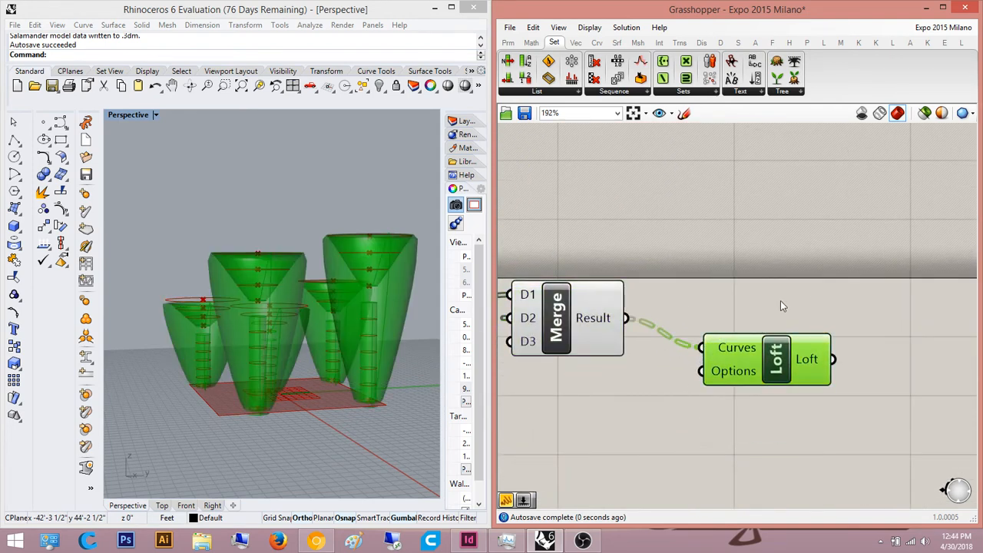
left_click(780, 300)
right_click_drag(776, 300, 692, 304)
right_click_drag(380, 280, 354, 310)
scroll(339, 308, "up", 5)
scroll(355, 310, "down", 8)
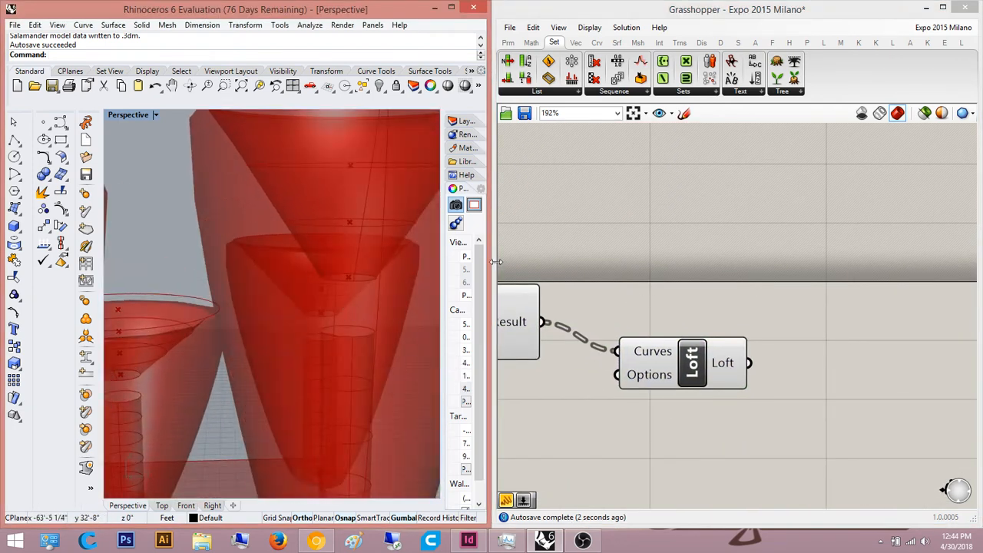
left_click(669, 369)
right_click_drag(669, 364, 773, 333)
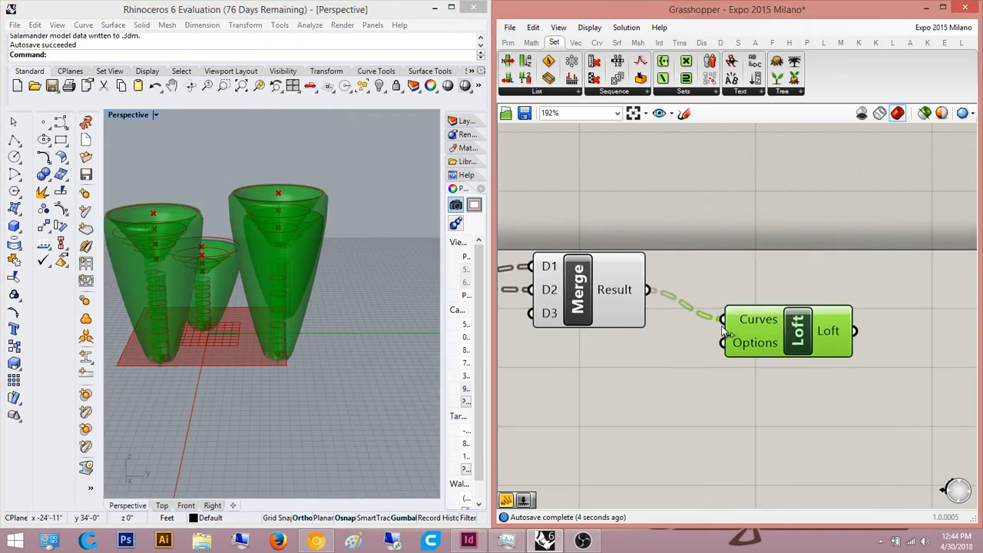
Step: Try flattening and then grafting the Curves input of the Loft component
right_click(768, 332)
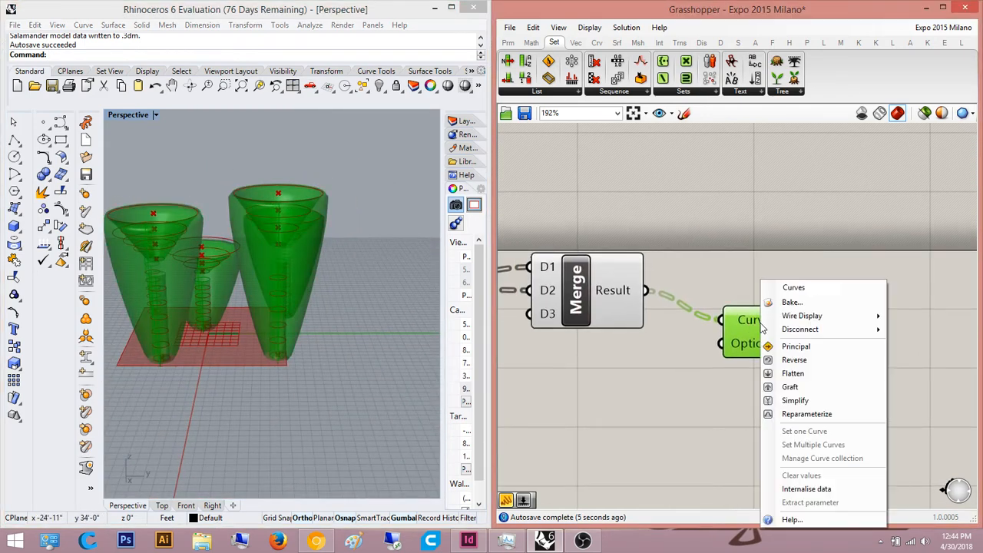
left_click(807, 375)
right_click_drag(807, 240, 779, 247)
left_click_drag(766, 338, 831, 308)
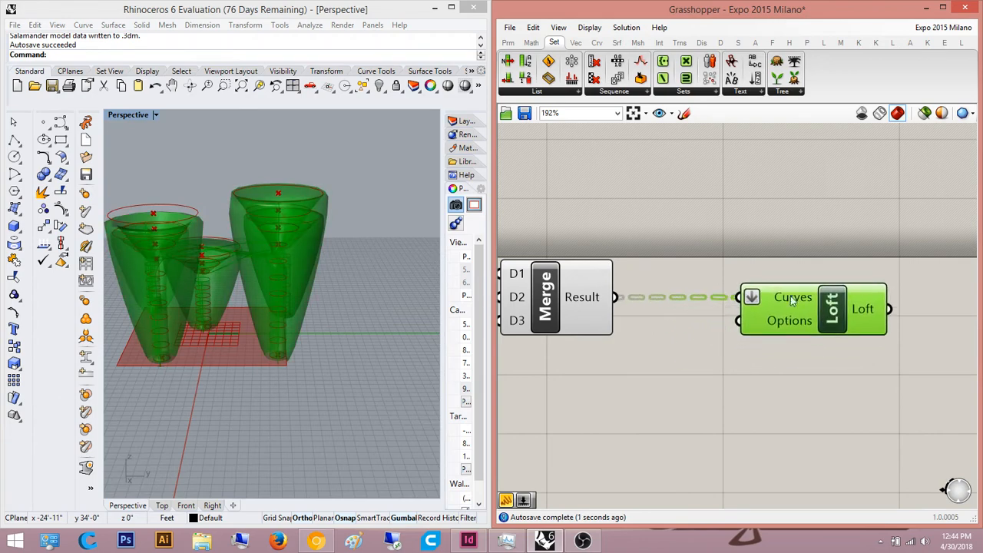
right_click(783, 298)
left_click(812, 386)
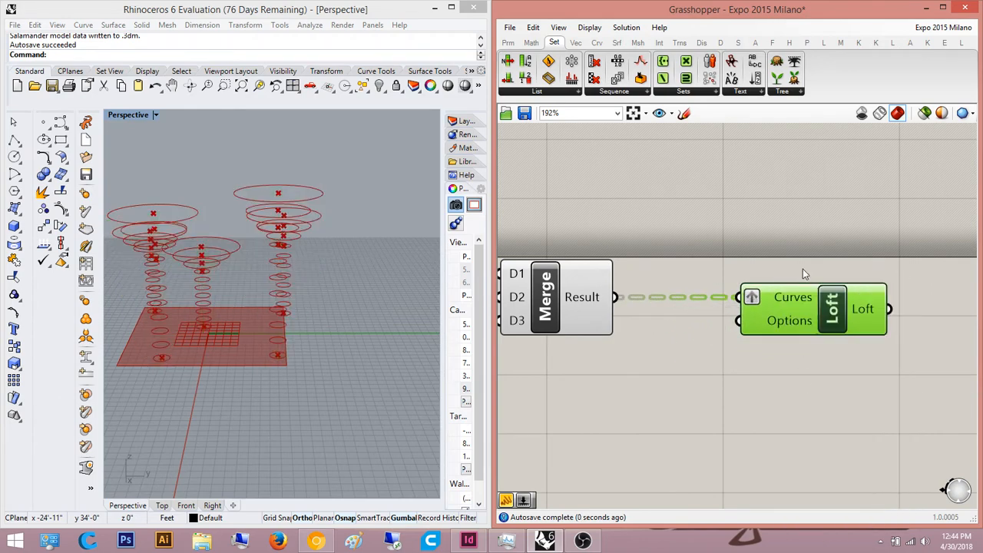
scroll(803, 269, "up", 3)
Step: Delete the Loft component and move the Merge component up above the Scale component's level
key("Delete")
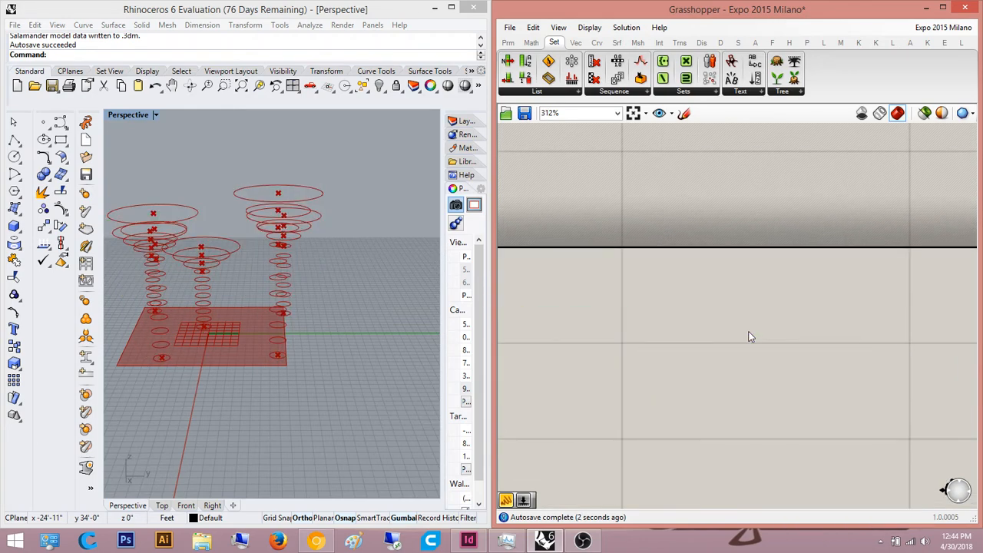
scroll(750, 333, "down", 5)
scroll(693, 295, "up", 5)
left_click(695, 296)
scroll(617, 297, "down", 4)
right_click_drag(634, 316, 759, 340)
left_click_drag(794, 318, 790, 243)
left_click(783, 222)
right_click_drag(757, 260, 608, 294)
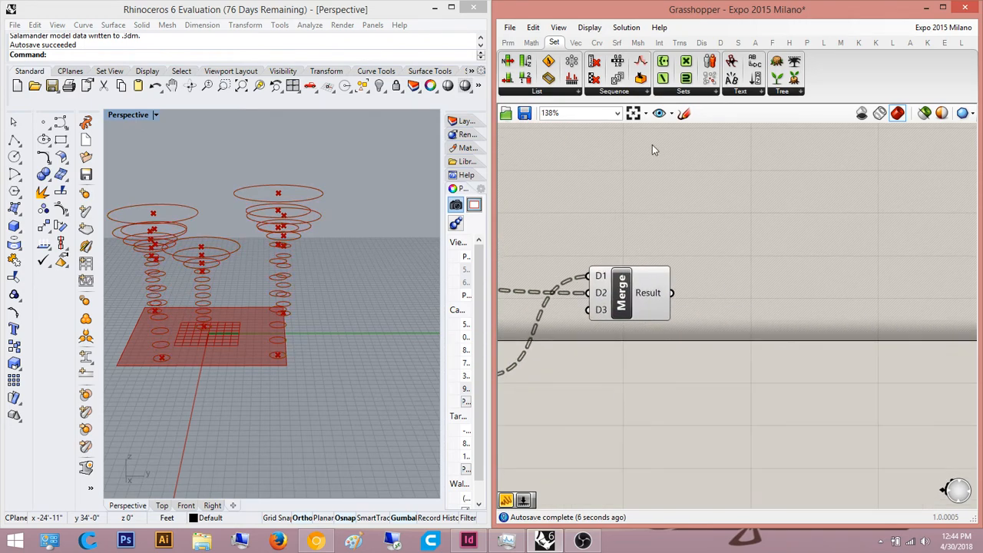
Step: Attach an enlarged Panel to the Merge Result output and read through the merged circle lists
left_click(513, 44)
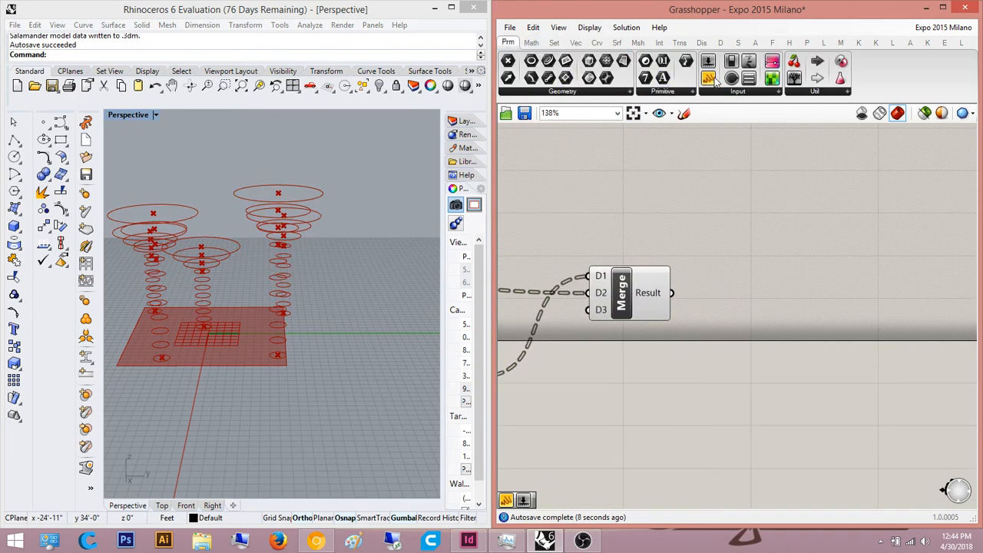
left_click_drag(714, 82, 760, 244)
left_click_drag(676, 302, 672, 293)
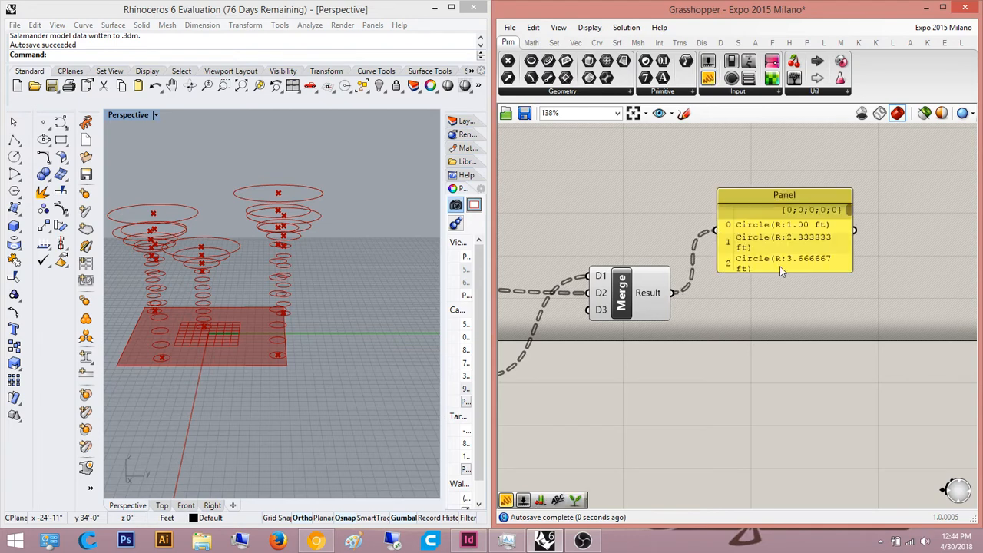
left_click_drag(848, 221, 858, 330)
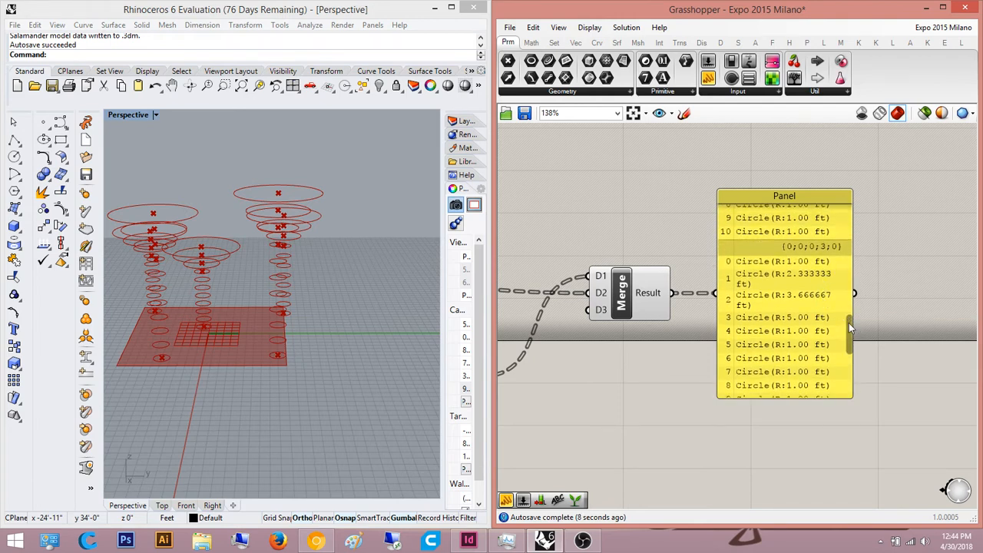
mouse_move(851, 329)
left_mouse_down()
mouse_move(843, 350)
mouse_move(852, 335)
left_mouse_up()
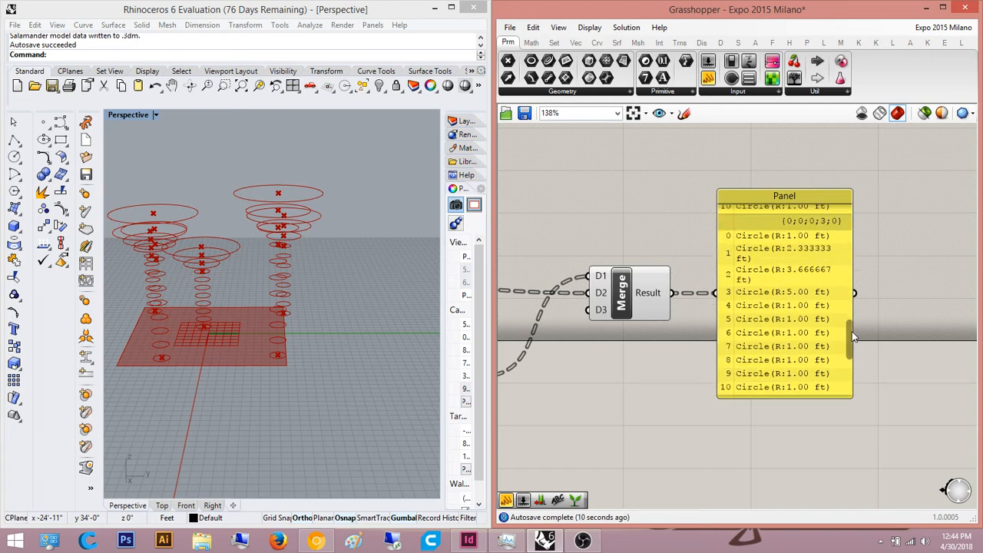
Step: Add a Sort List component below the panel, feed the Merge Result into its Keys input, and inspect its outputs
left_click(530, 43)
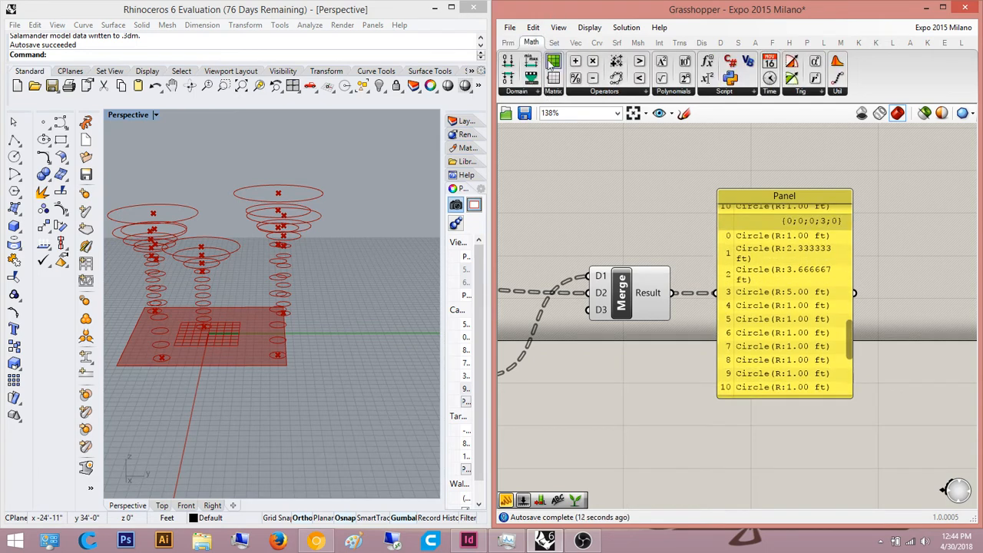
left_click(553, 43)
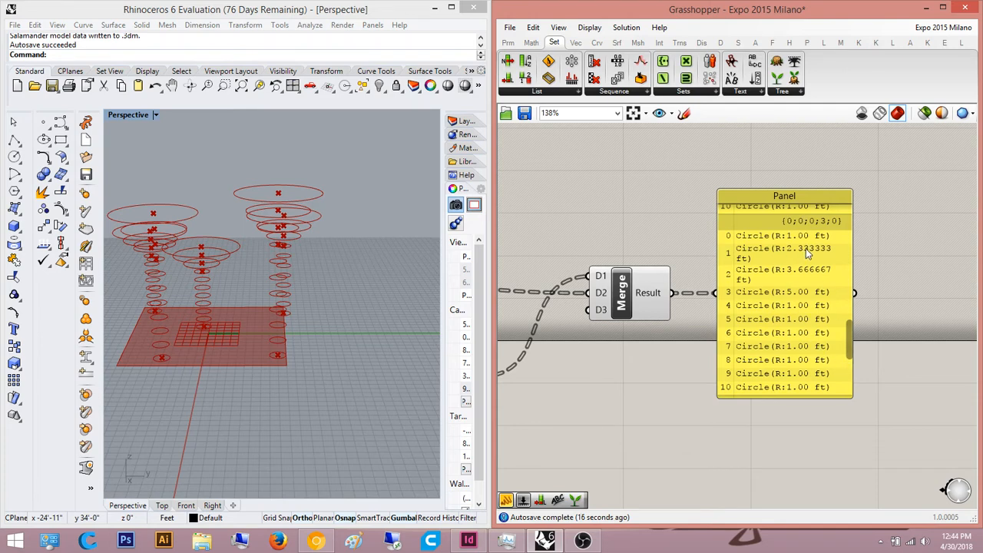
left_click(547, 91)
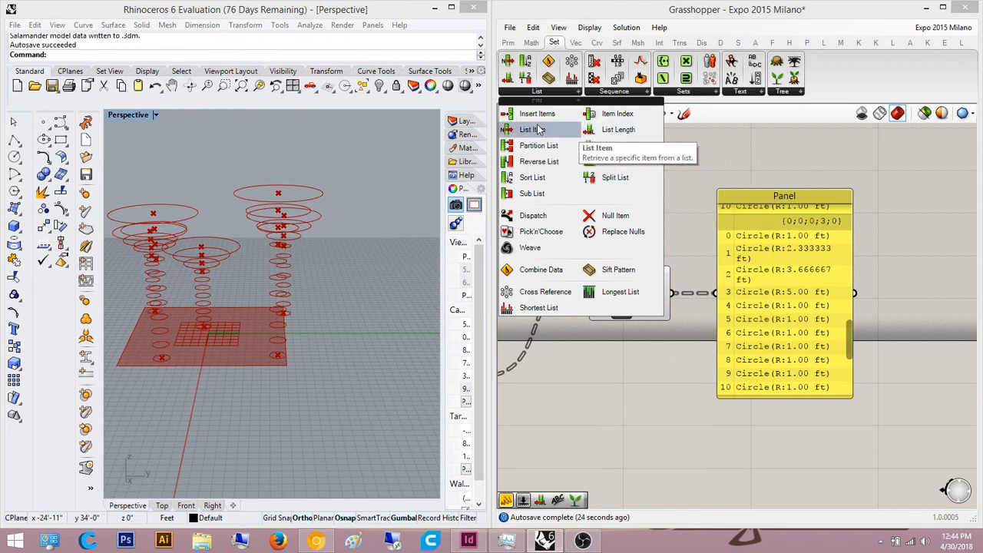
left_click(549, 182)
left_click(641, 173)
scroll(649, 171, "down", 1)
right_click_drag(652, 174, 585, 171)
left_click_drag(586, 170, 655, 354)
left_click_drag(596, 339, 603, 272)
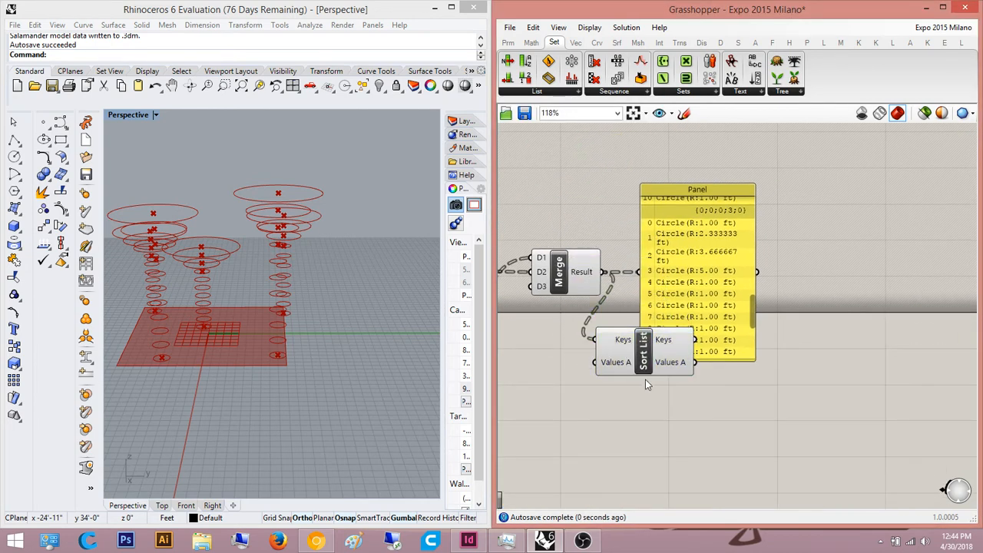
scroll(656, 346, "up", 1)
right_click_drag(656, 346, 623, 300)
scroll(623, 302, "up", 1)
mouse_move(655, 332)
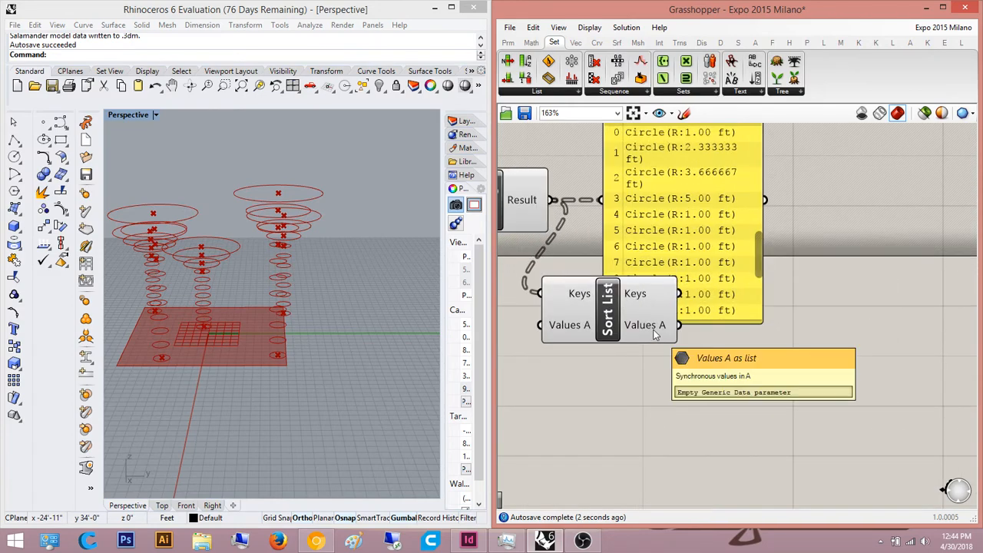
left_click(557, 93)
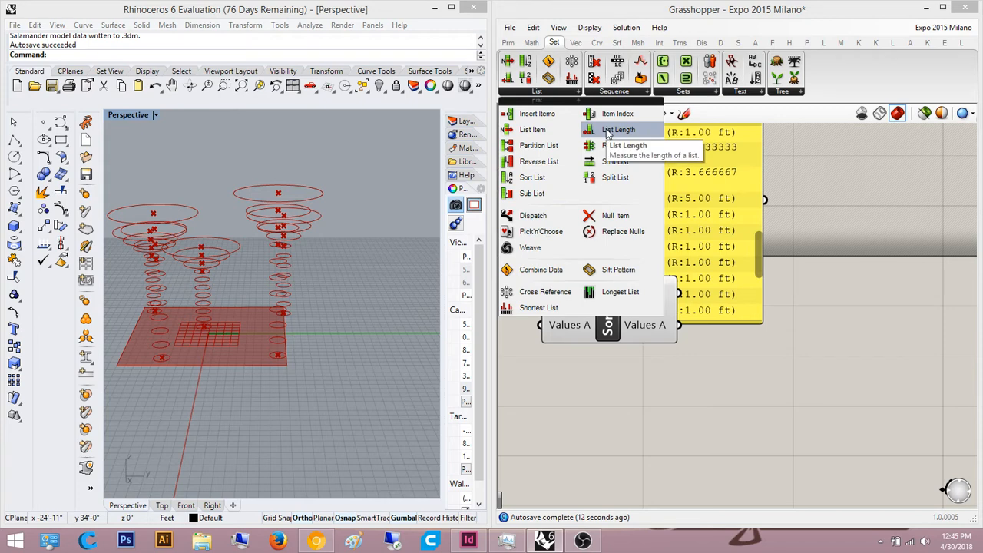
scroll(736, 384, "up", 2)
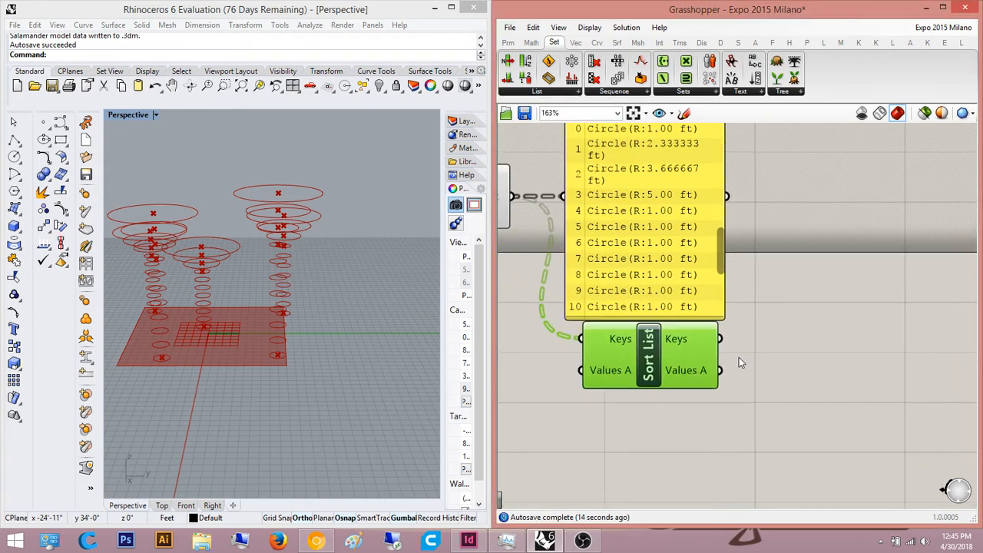
mouse_move(685, 341)
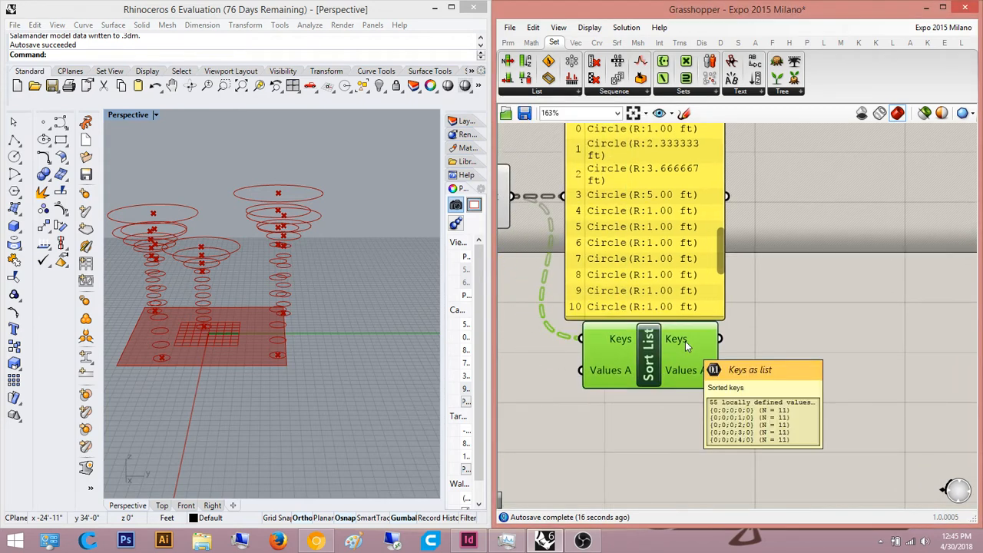
Step: Delete the Panel and Sort List, then remove the Merge component as well
scroll(686, 341, "down", 3)
left_click_drag(758, 365, 691, 250)
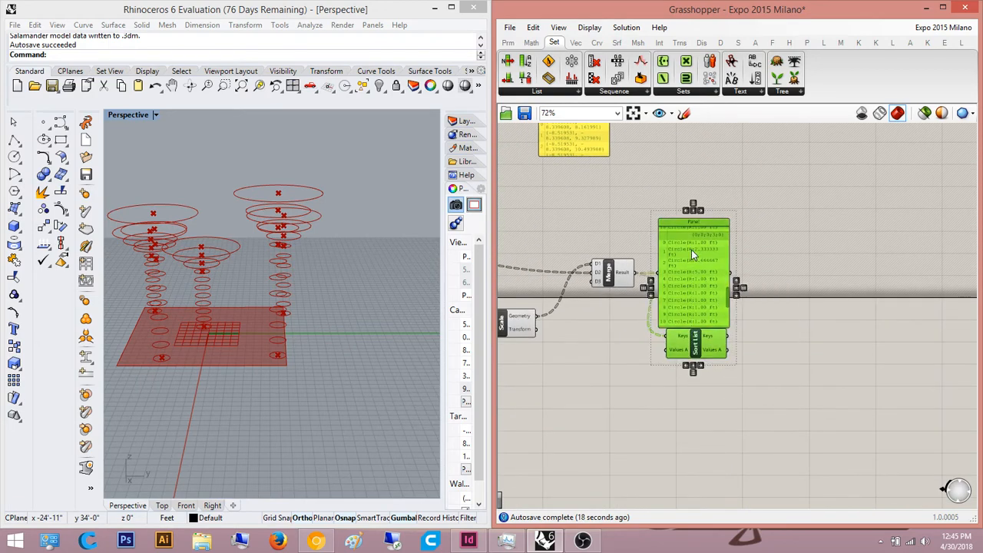
key("Delete")
left_click(619, 278)
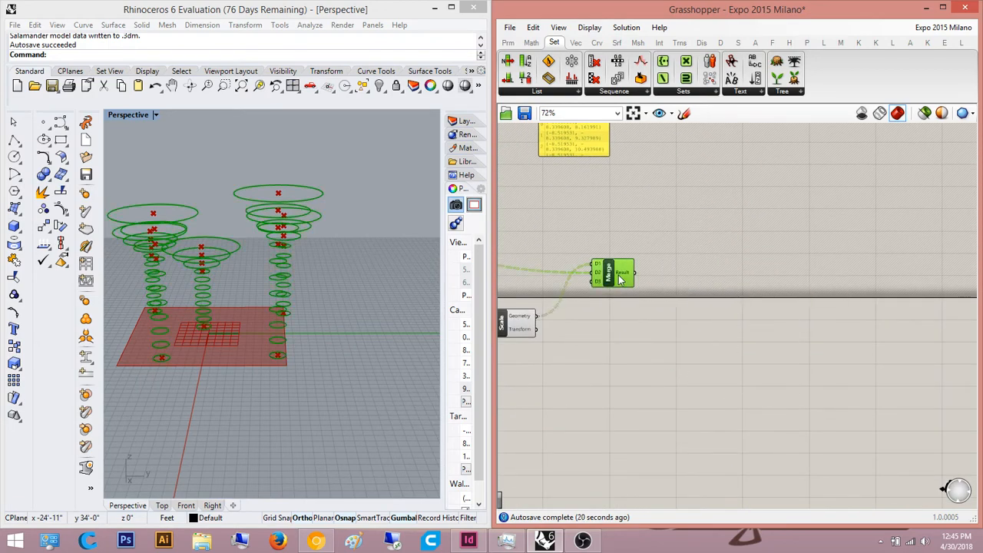
Step: Add a Loft component and connect both the unscaled lower circles and Scale's Geometry output to its Curves input
double_click(618, 277)
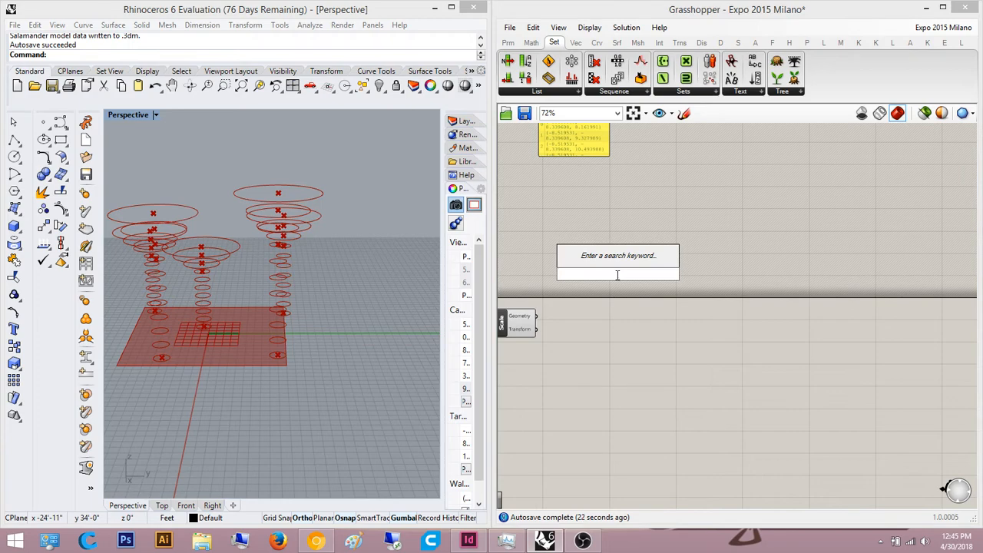
type("loft")
key("Return")
right_click_drag(570, 288, 785, 280)
scroll(722, 272, "up", 3)
scroll(718, 295, "down", 2)
scroll(603, 288, "up", 1)
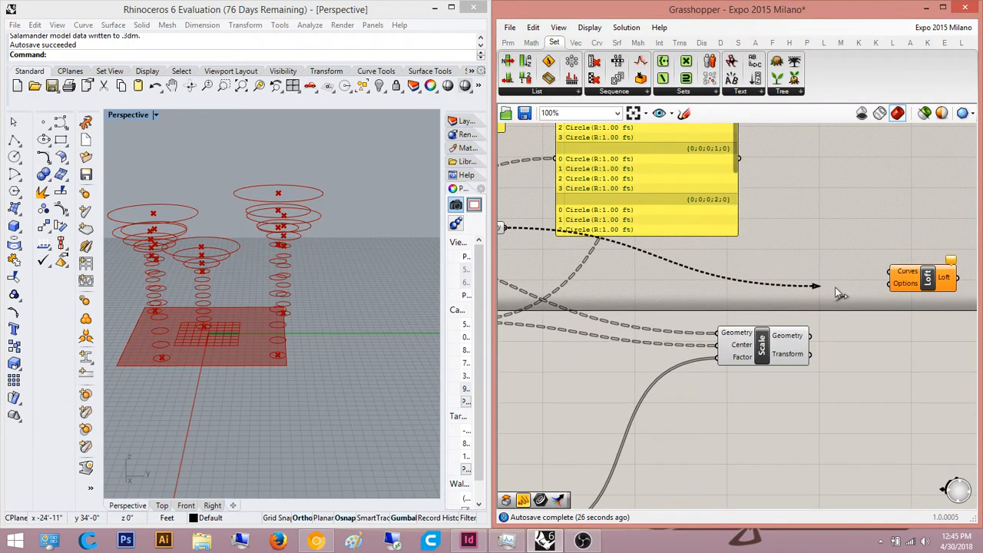
left_click_drag(839, 295, 892, 281)
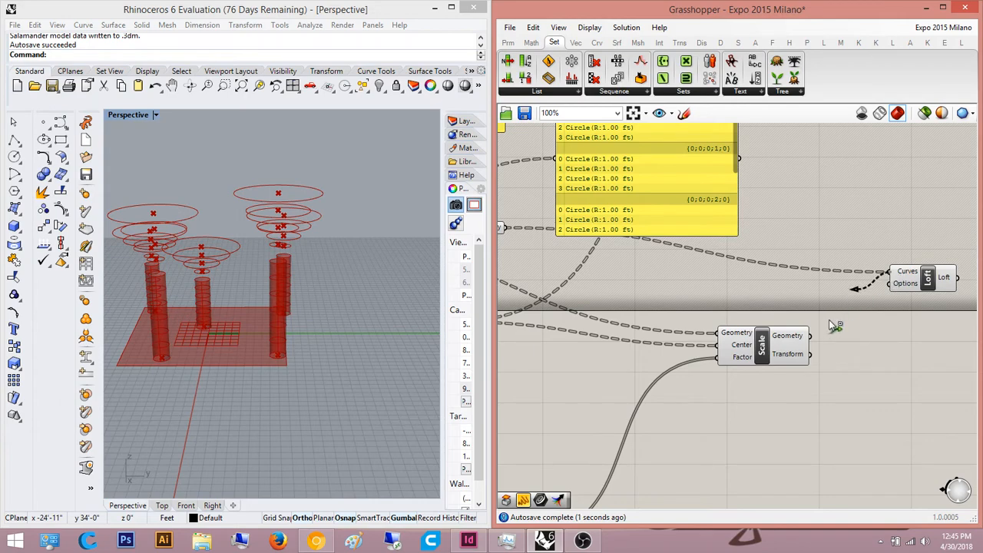
left_click_drag(816, 336, 816, 338, "shift")
Step: Move the Loft component down level with the Scale component and view the lofted towers from a low side angle
right_click_drag(947, 295, 882, 296)
left_click_drag(864, 287, 887, 341)
left_click(857, 296)
right_click_drag(853, 294, 776, 275)
left_click(779, 305)
right_click_drag(249, 217, 370, 222)
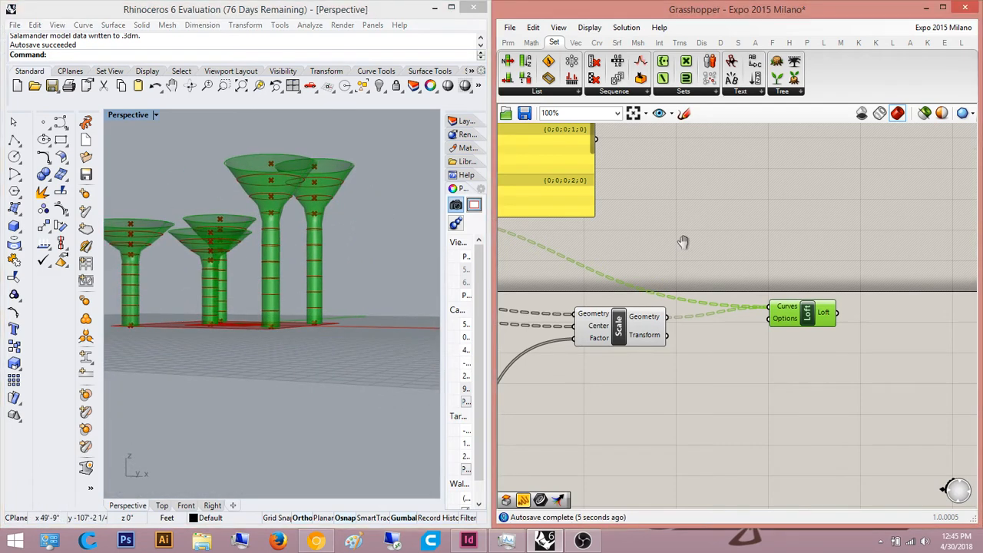
Step: Deselect the Loft component and inspect the lofted funnel towers from a lower angle and close up
right_click_drag(686, 244, 707, 203)
right_click_drag(315, 171, 317, 189)
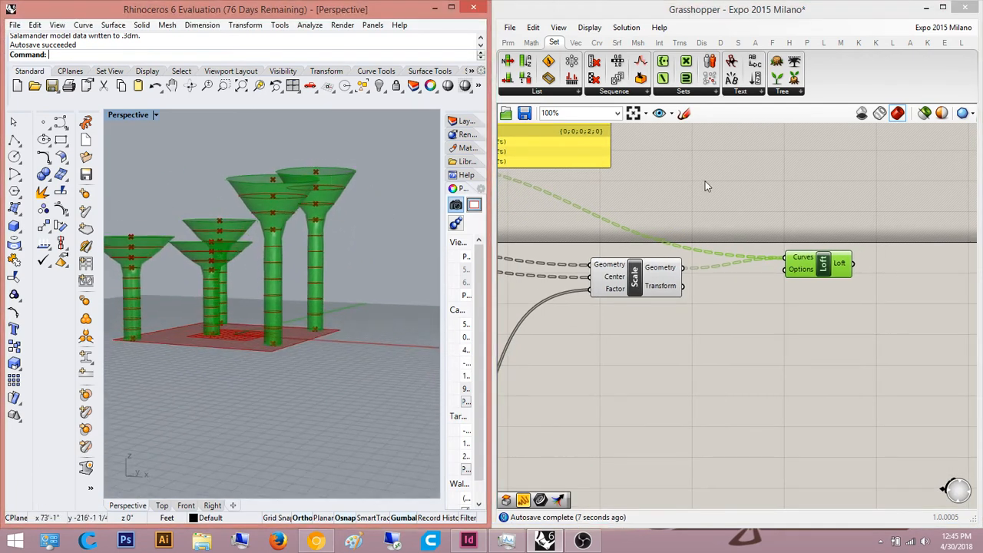
left_click(707, 186)
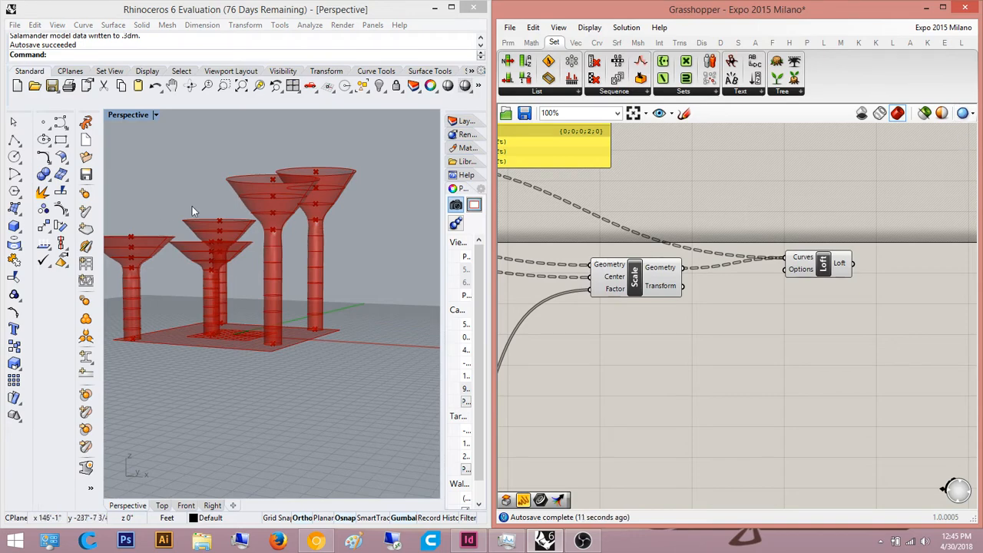
scroll(192, 206, "up", 5)
scroll(327, 218, "down", 4)
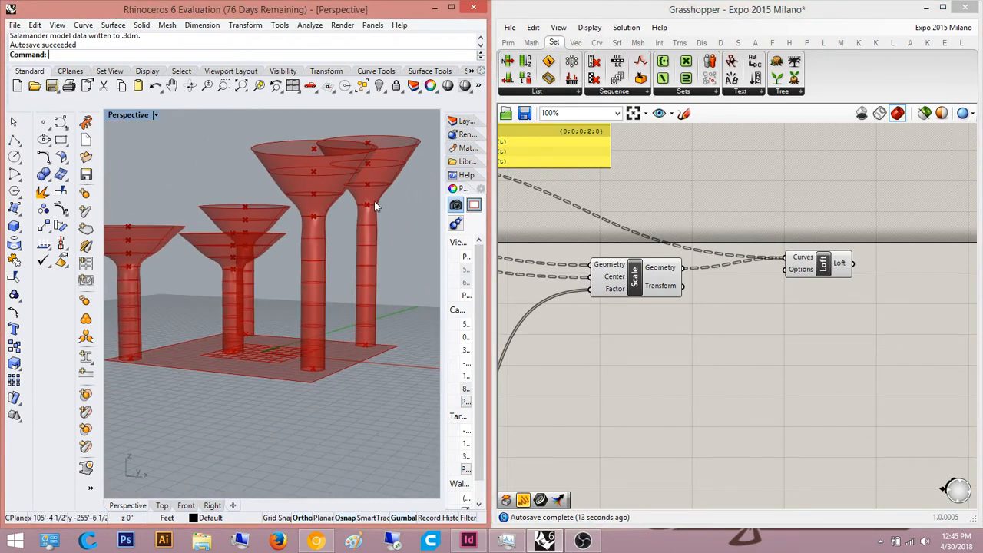
scroll(336, 223, "up", 4)
scroll(635, 273, "down", 5)
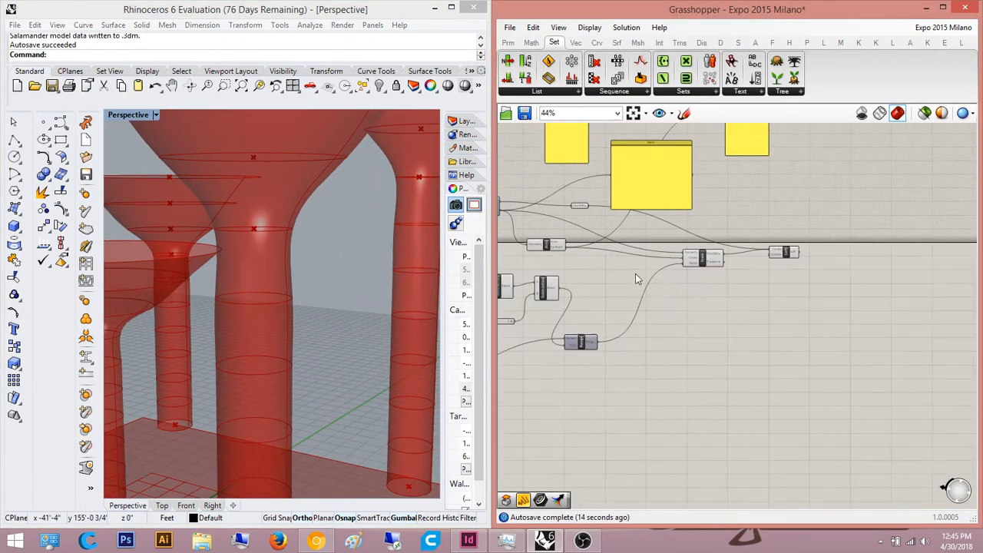
Step: Set the Number Slider feeding Construct Domain's start to real-number rounding and give it a maximum of 2.000
scroll(657, 296, "up", 8)
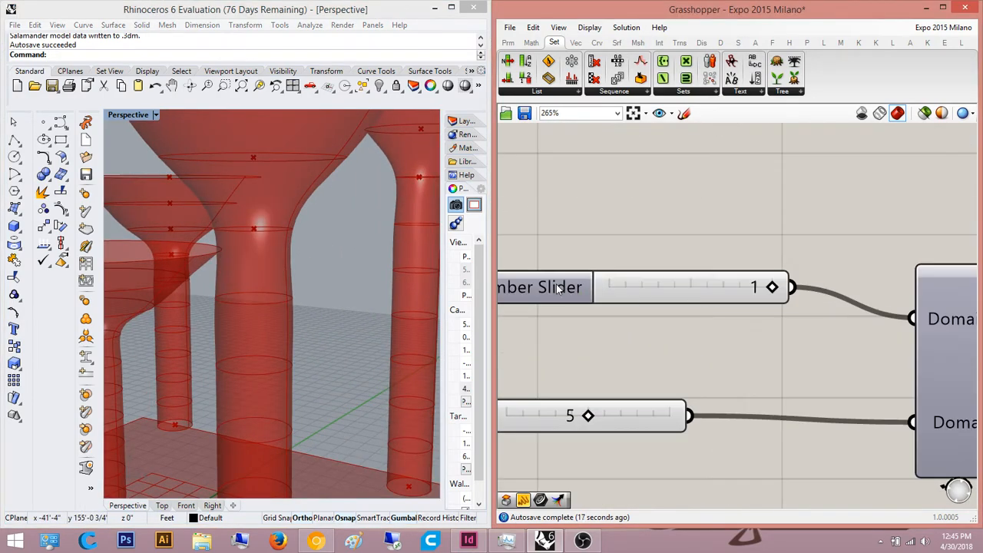
double_click(557, 288)
left_click(546, 249)
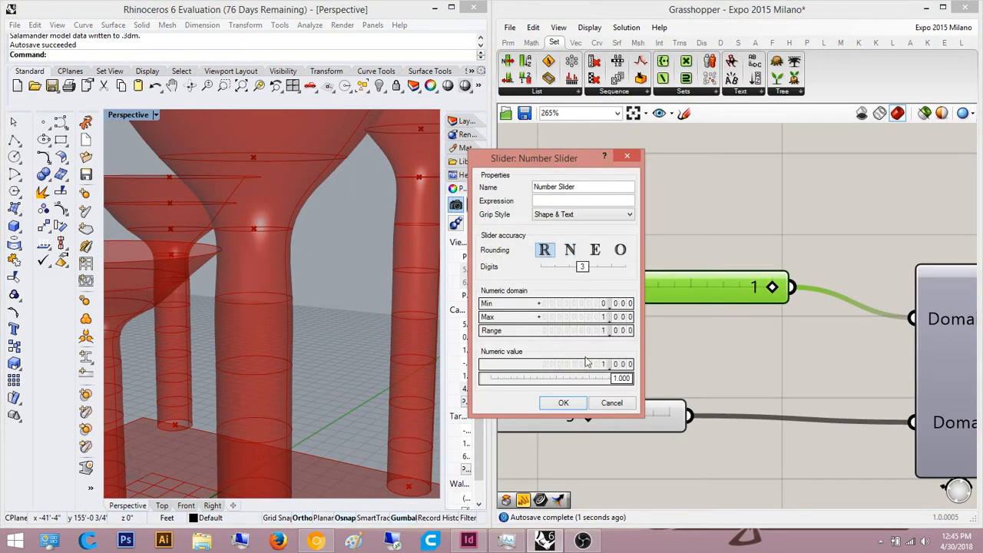
left_click(565, 404)
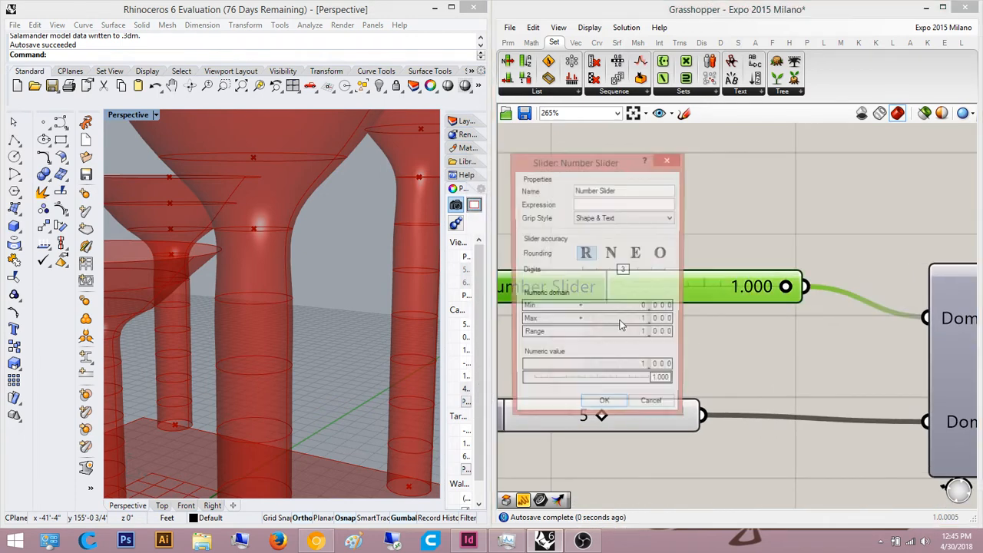
double_click(658, 334)
left_click(656, 334)
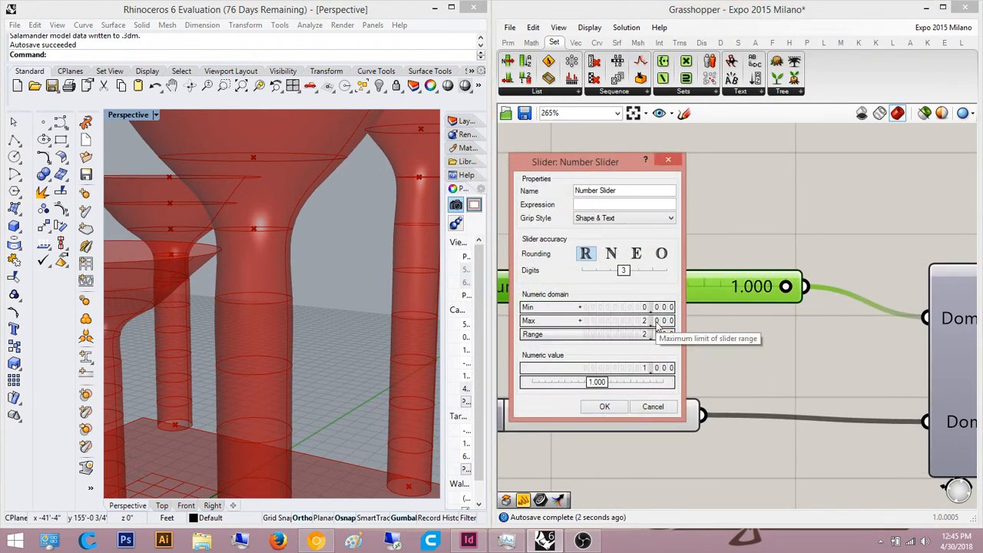
left_click(604, 406)
Step: Try domain start values of 1.556 and 1.829 on the slider and compare the resulting funnel shapes
scroll(633, 265, "up", 3)
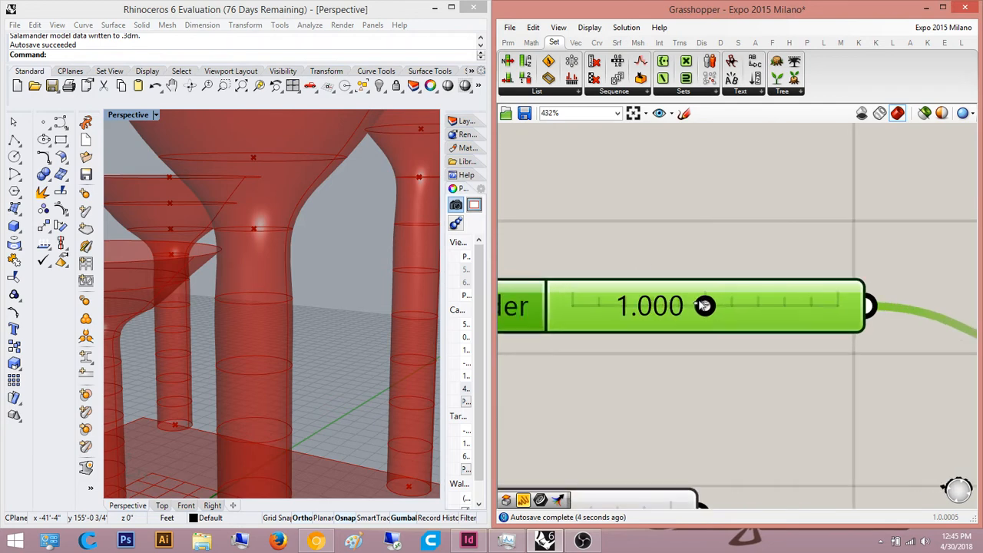
left_click_drag(707, 305, 779, 306)
scroll(276, 231, "down", 6)
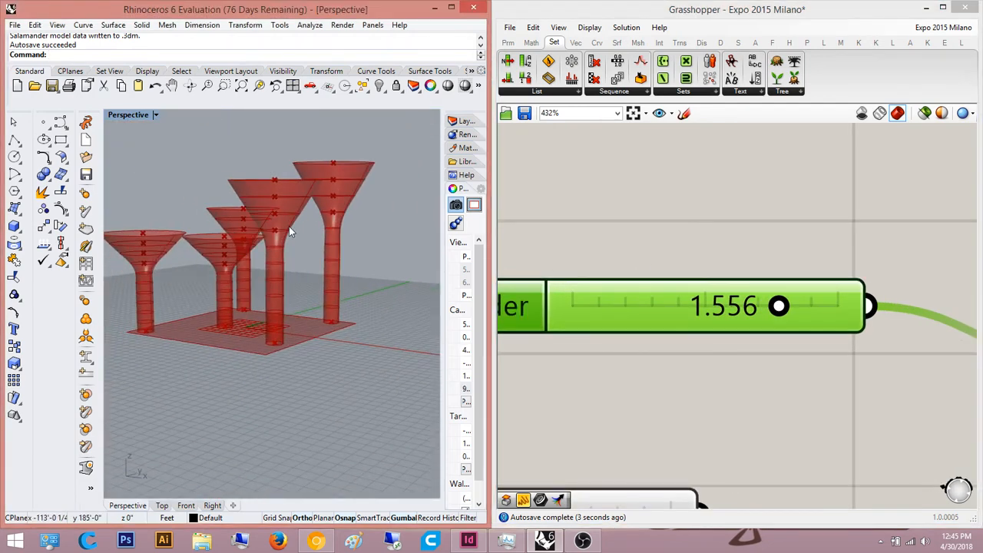
scroll(292, 240, "up", 8)
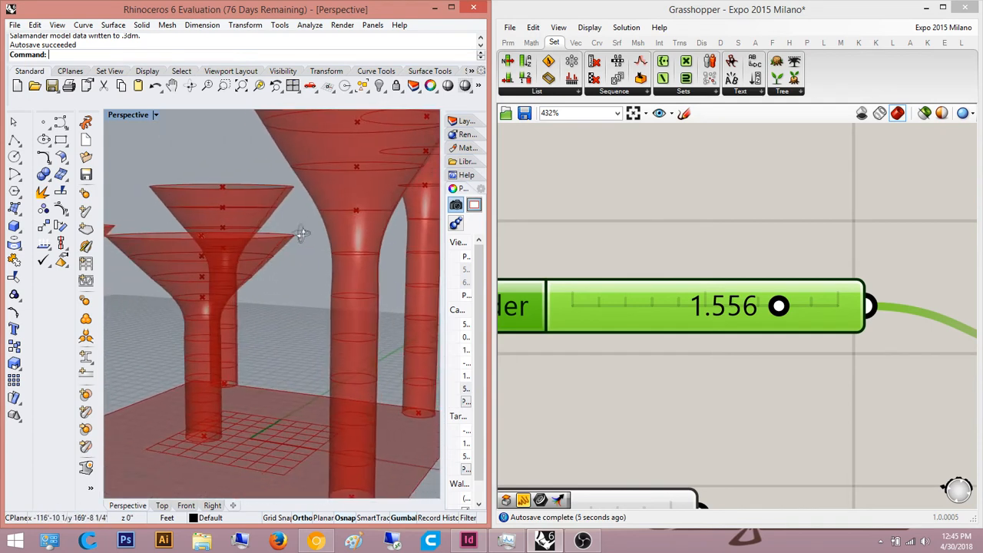
scroll(291, 244, "down", 5)
scroll(276, 265, "up", 4)
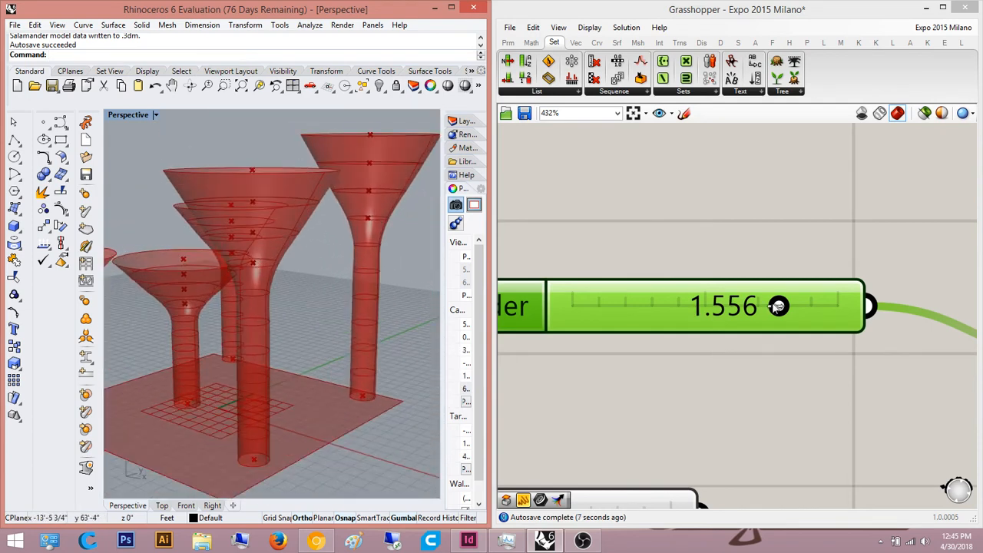
left_click_drag(779, 305, 816, 305)
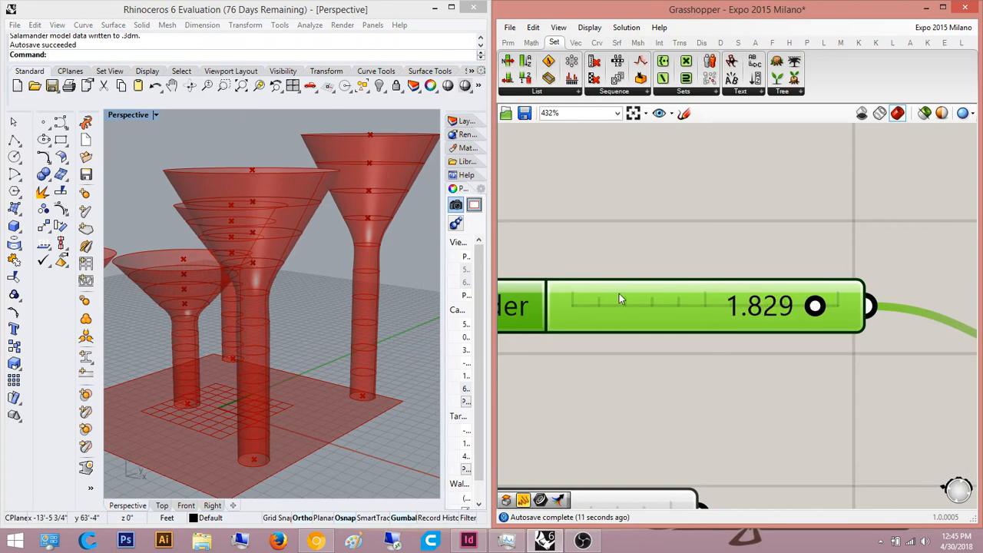
Step: Lower the integer slider that splits lower from upper circles so the funnel tops start further down the towers
scroll(619, 300, "down", 6)
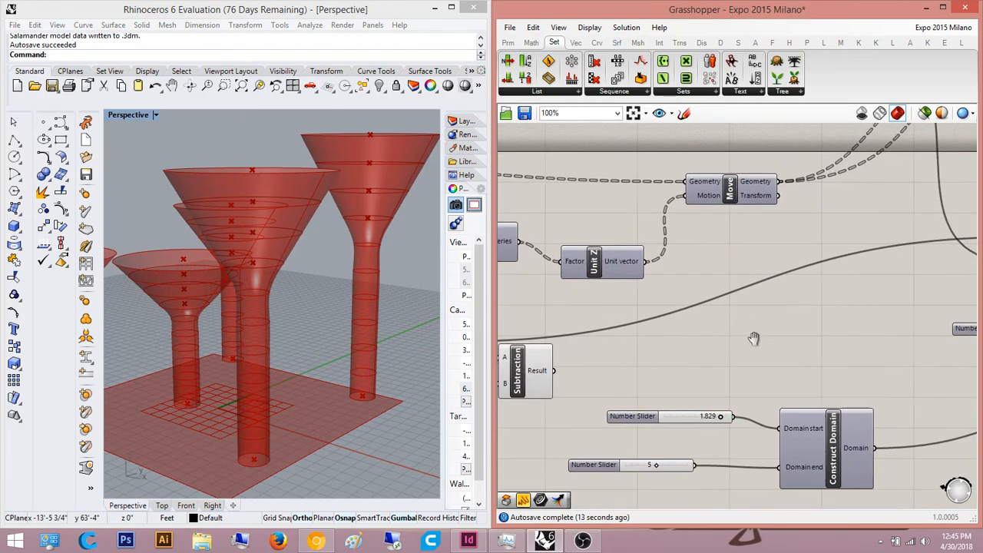
scroll(754, 338, "down", 2)
right_click_drag(762, 265, 729, 349)
scroll(757, 255, "up", 5)
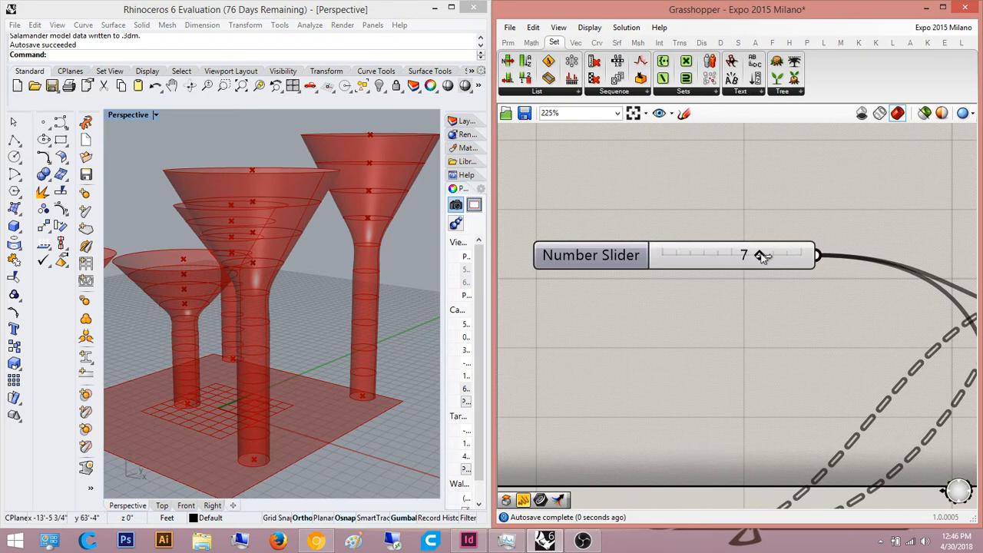
left_click_drag(760, 256, 748, 257)
Step: Reduce the domain start slider feeding Construct Domain to 1.234
right_click_drag(726, 319, 745, 269)
scroll(745, 268, "down", 5)
right_click_drag(724, 422, 769, 285)
scroll(692, 419, "up", 5)
left_click_drag(785, 387, 744, 394)
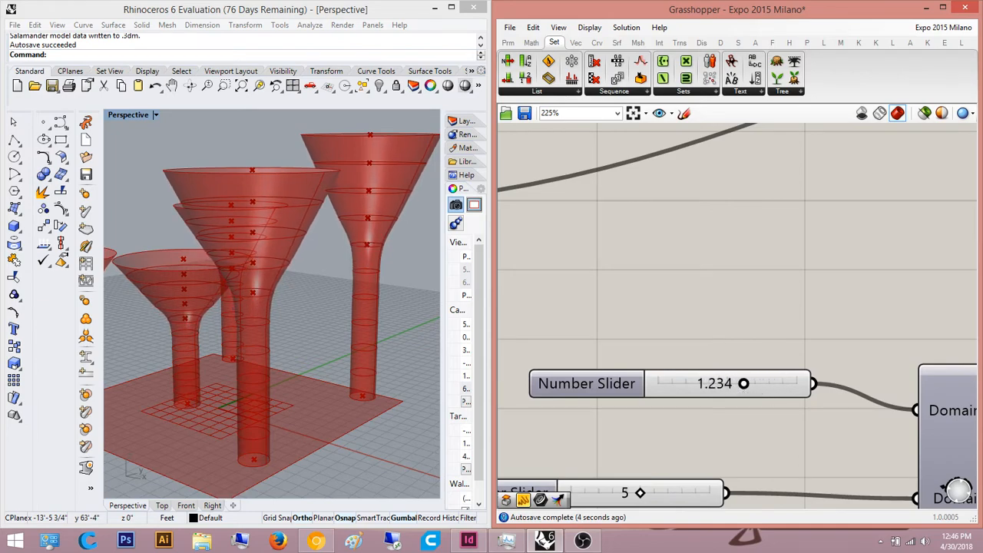
Step: Switch to Chrome to view the Expo 2015 Milano reference photo, and return to the model
left_click(316, 540)
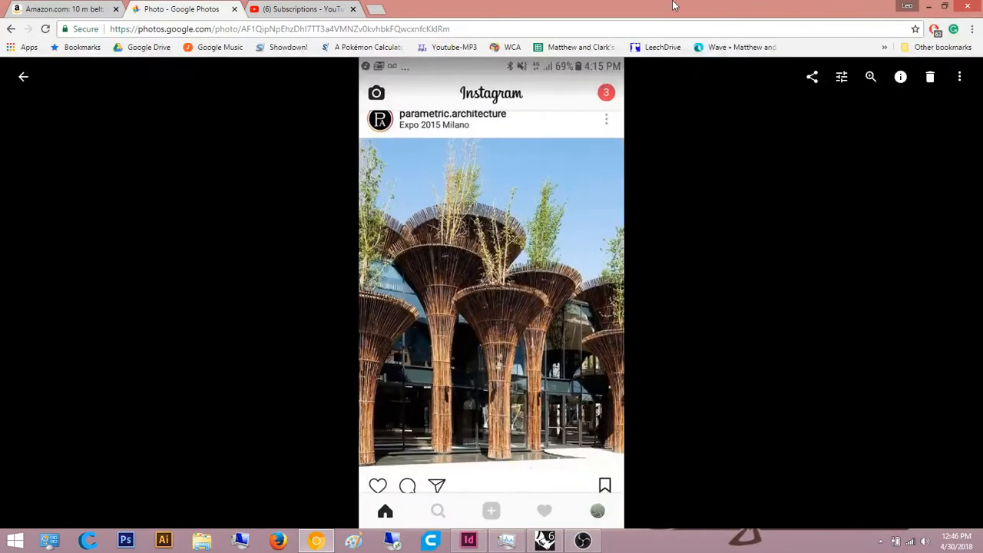
left_click_drag(703, 29, 964, 16)
key("super+Down")
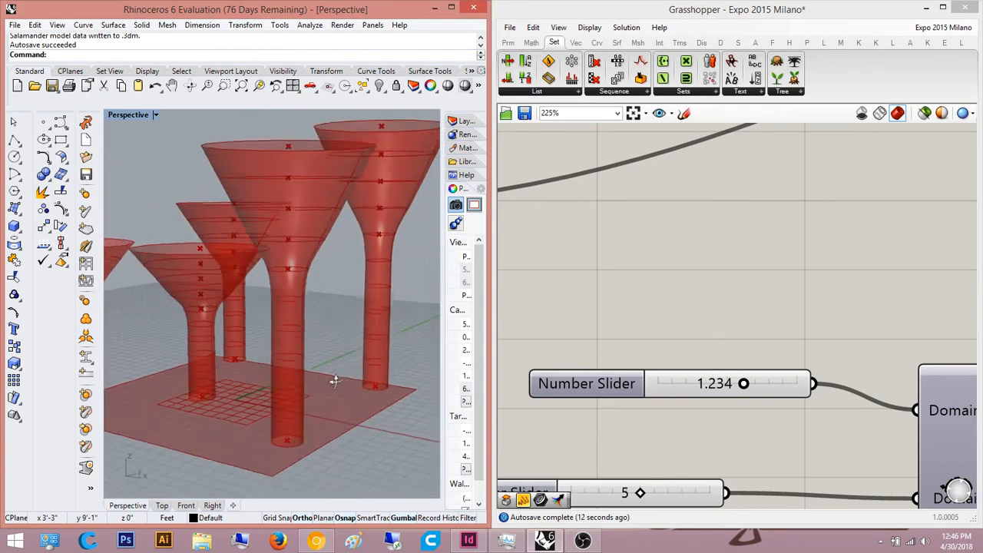
Step: Fine-tune the domain start slider to 1.239 and view the towers from a higher angle
left_click_drag(742, 384, 725, 406)
scroll(726, 386, "up", 3)
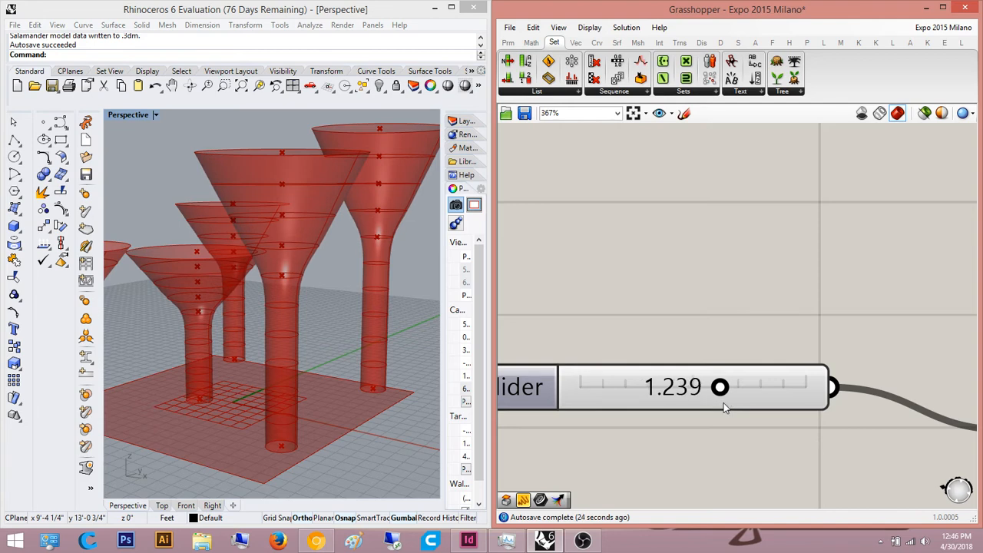
right_click(720, 315)
mouse_move(415, 214)
right_mouse_down()
mouse_move(345, 213)
mouse_move(394, 275)
mouse_move(373, 325)
mouse_move(410, 253)
mouse_move(415, 202)
right_mouse_up()
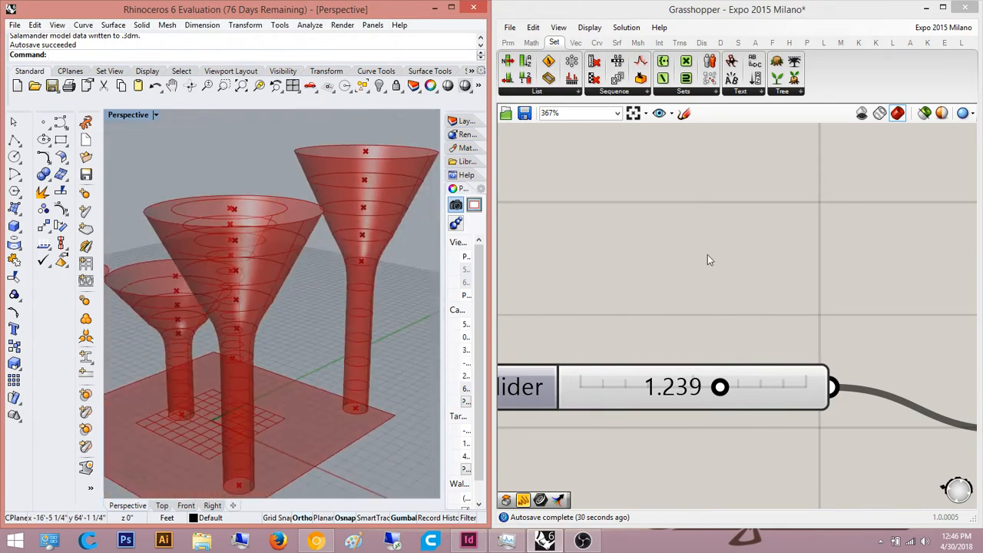
Step: Highlight the Loft component's surfaces to check them, deselect it, and save the Grasshopper definition
scroll(702, 285, "down", 10)
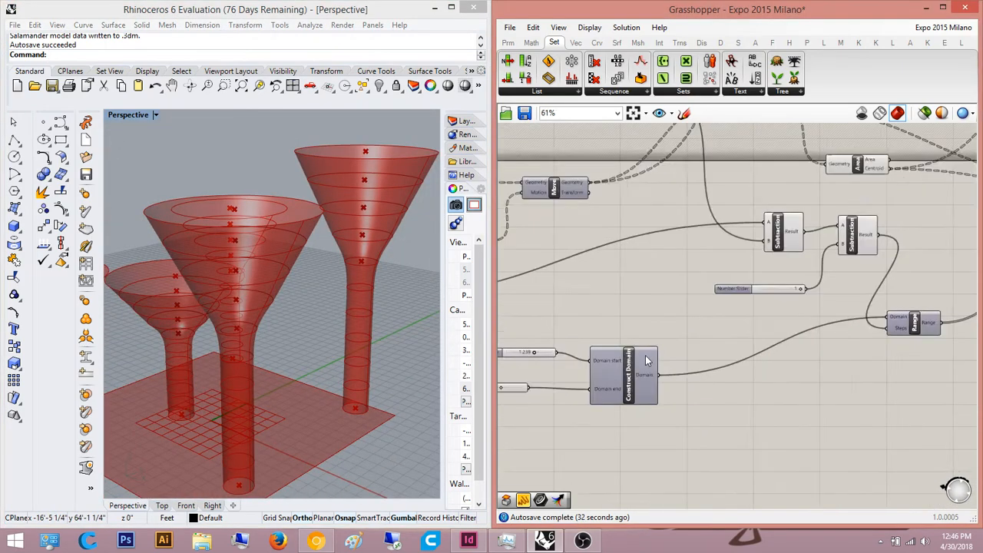
scroll(650, 361, "down", 1)
right_click_drag(668, 361, 576, 358)
right_click_drag(768, 357, 626, 371)
right_click_drag(906, 248, 791, 288)
scroll(814, 267, "up", 4)
left_click(739, 278)
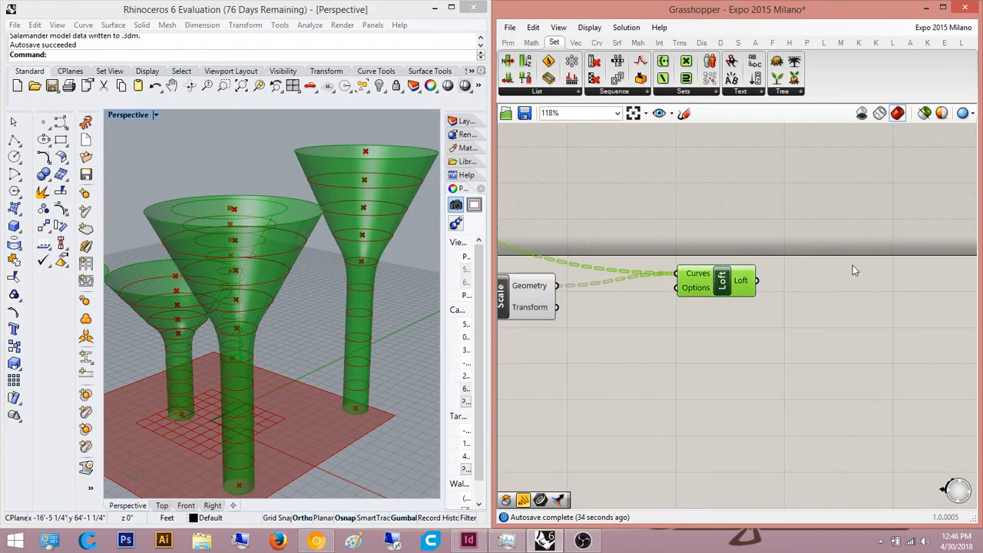
left_click(854, 271)
left_click(524, 114)
Step: Add a Divide Surface component beside Loft, feed the Loft output into its Surface input, and view the points on the towers
scroll(729, 246, "up", 2)
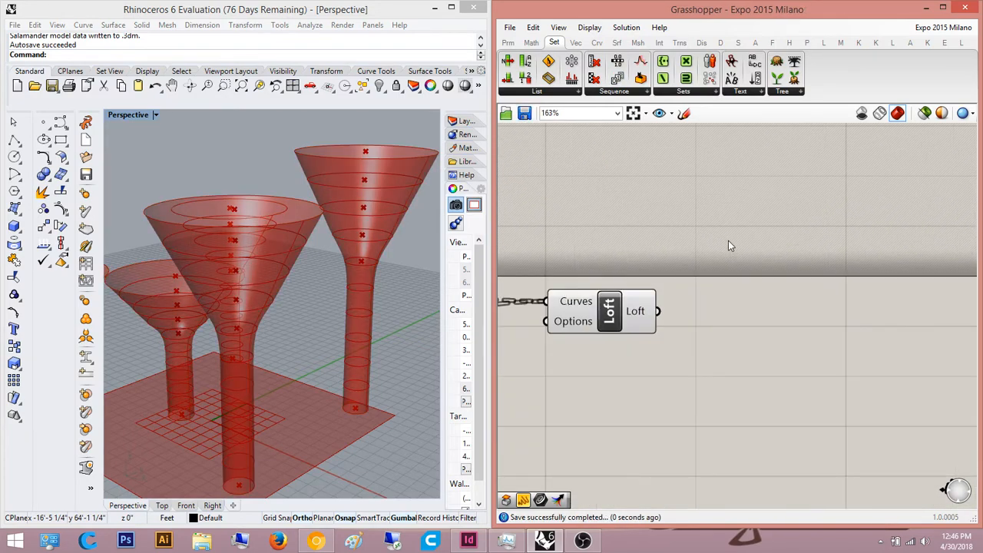
double_click(728, 240)
type("divide")
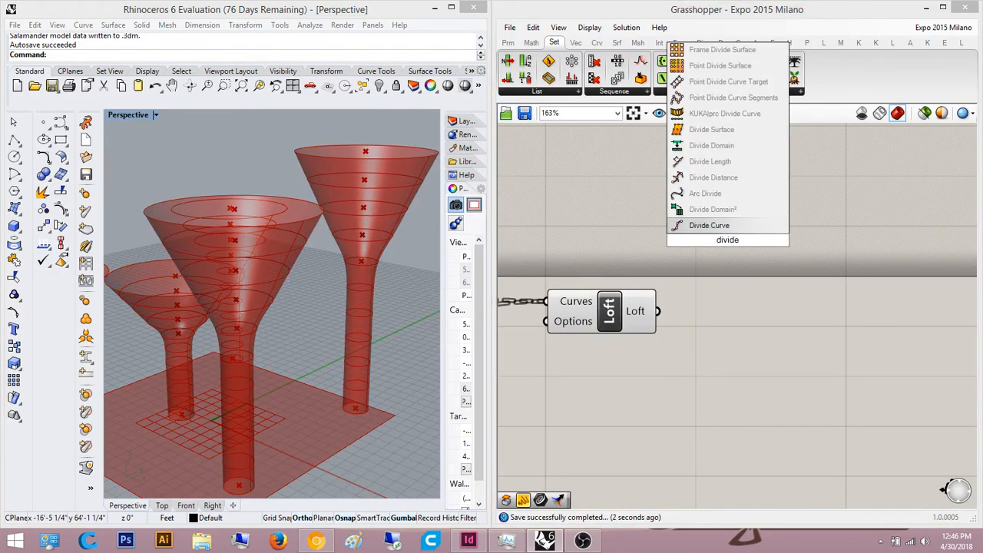
left_click(711, 129)
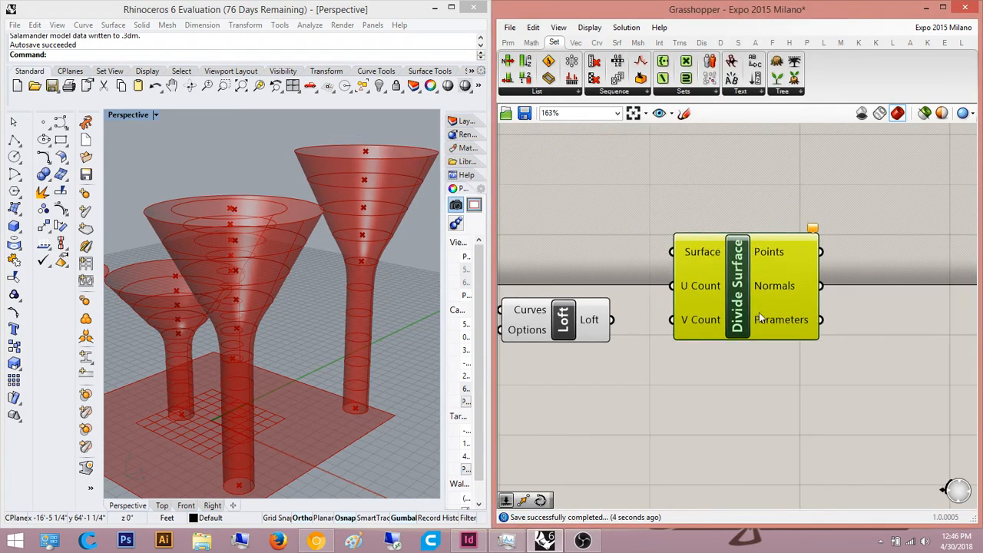
left_click_drag(616, 326, 614, 324)
left_click_drag(745, 268, 804, 273)
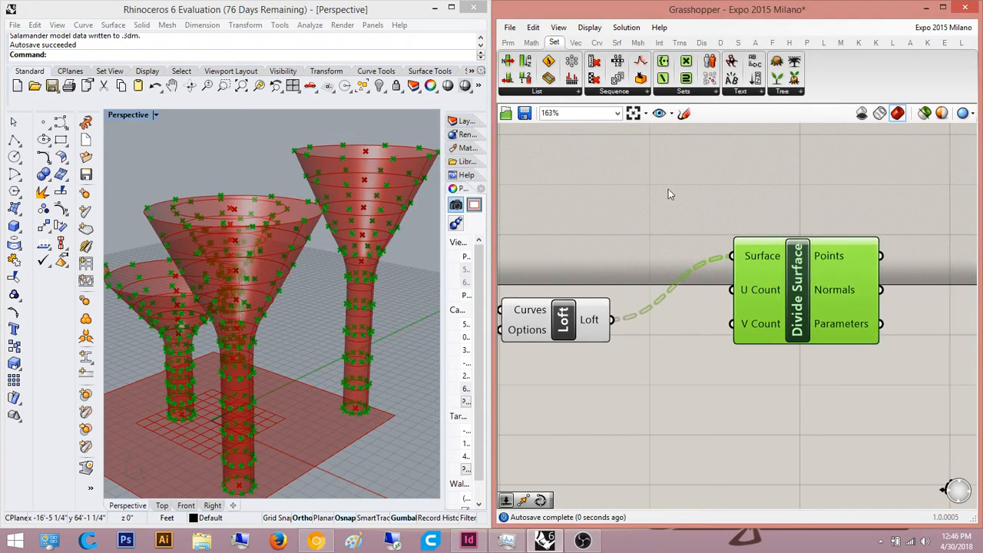
scroll(667, 190, "down", 2)
left_click(667, 190)
right_click_drag(293, 296, 353, 260)
Step: Add an Interpolate component, connect Divide Surface's Points to its Vertices input, and highlight the resulting curves close up
right_click_drag(777, 292, 637, 305)
double_click(779, 275)
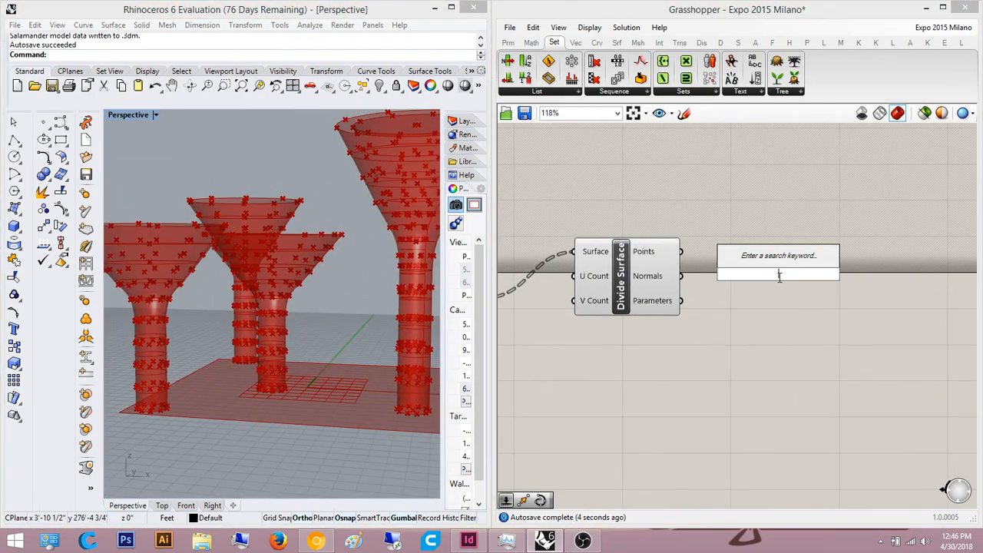
type("inter")
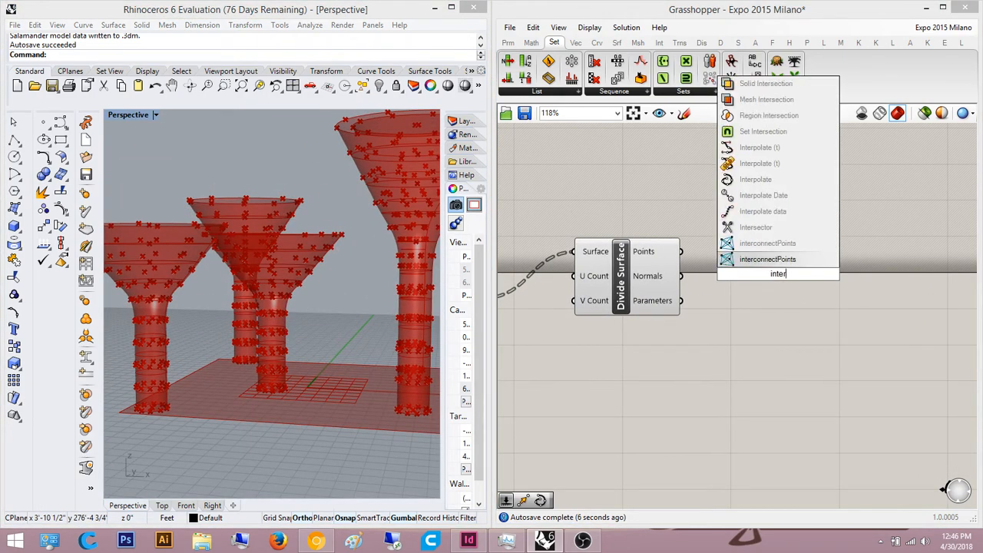
left_click(762, 181)
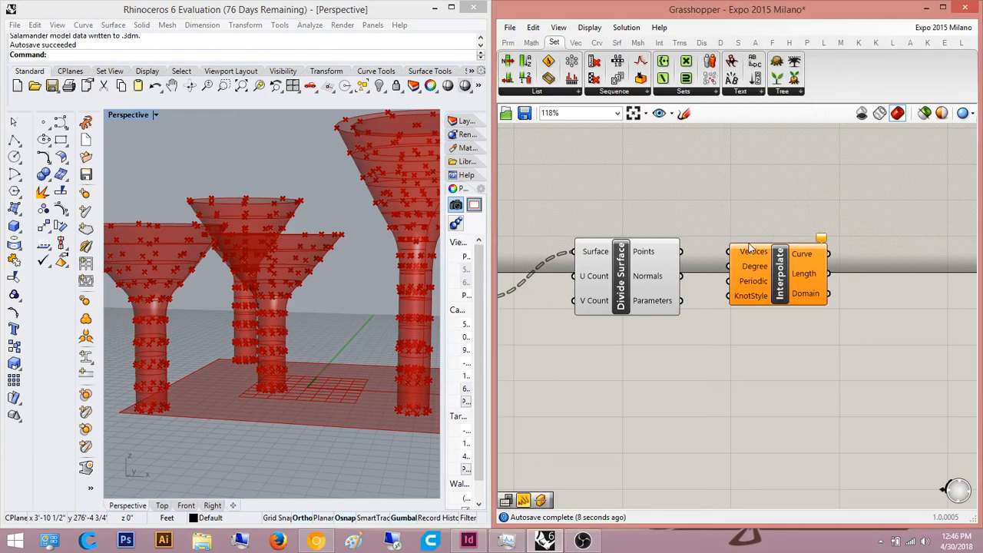
left_click_drag(682, 252, 729, 252)
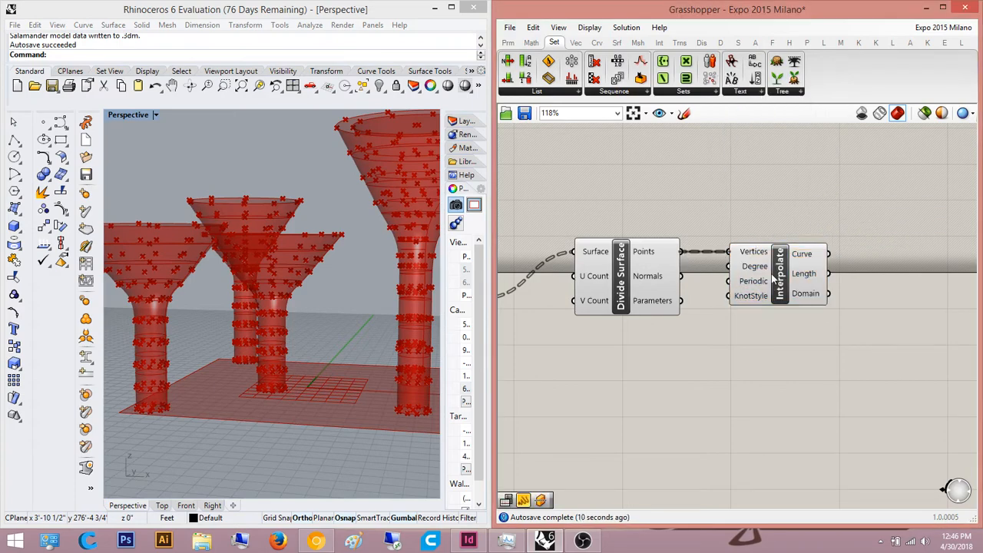
left_click(772, 279)
right_click_drag(249, 249, 278, 286)
scroll(305, 285, "up", 4)
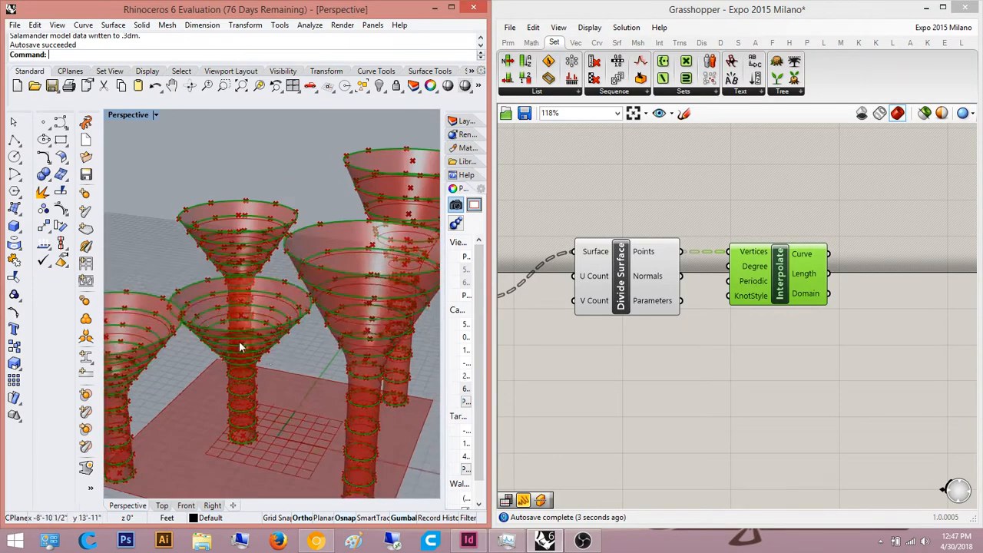
scroll(824, 313, "up", 1)
Step: Move Interpolate further from Divide Surface, add a Flip Matrix component between them, and feed Points into its Data input
right_click_drag(824, 314, 781, 311)
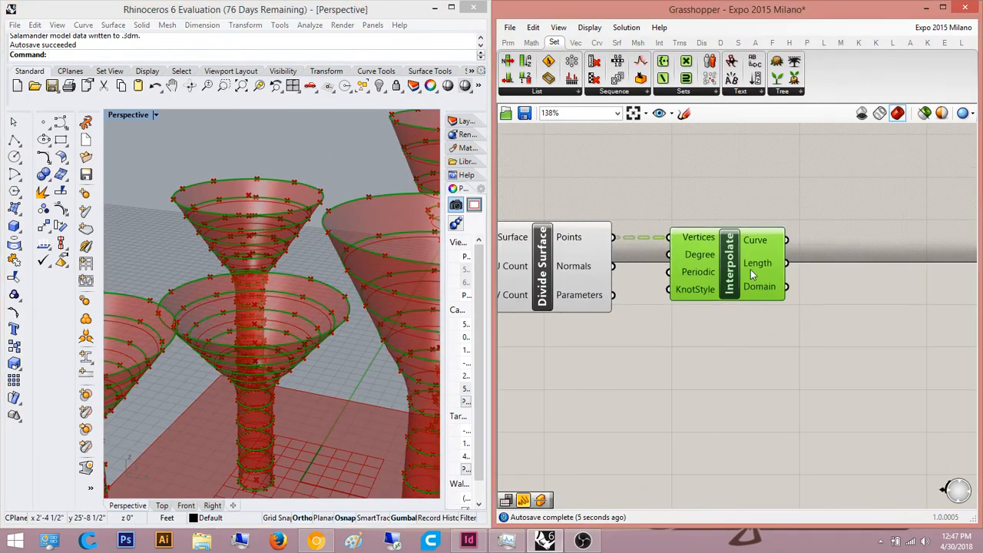
left_click_drag(750, 271, 897, 262)
double_click(679, 316)
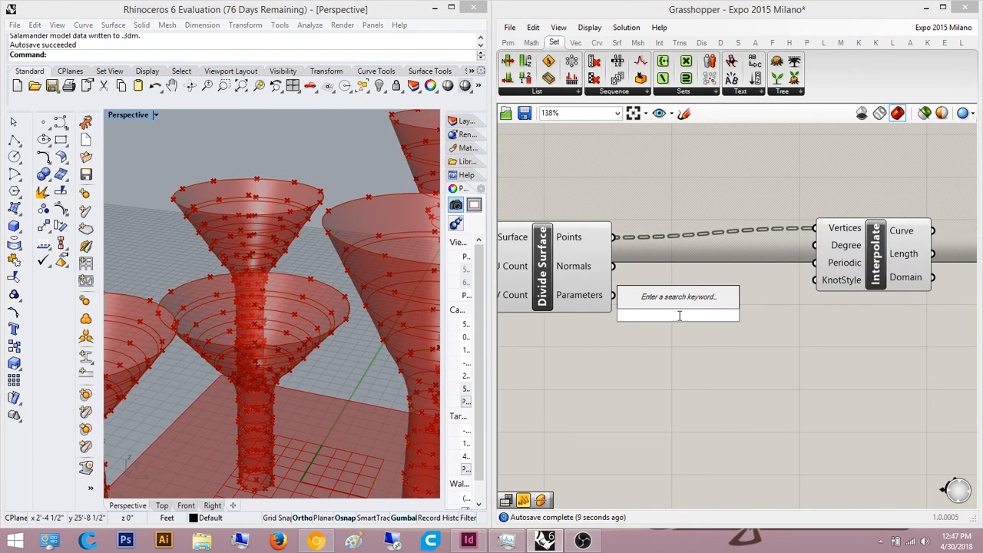
type("flip")
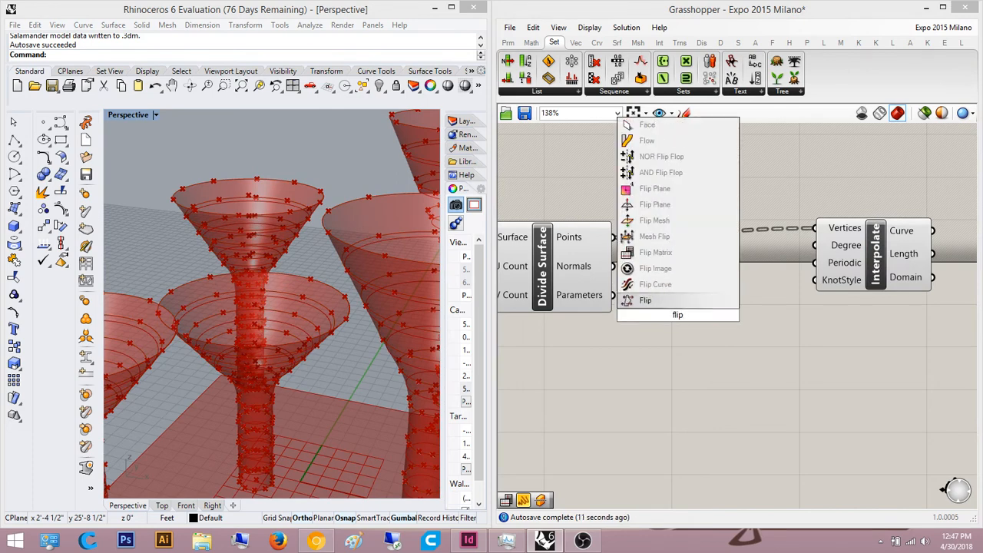
left_click(655, 252)
left_click_drag(629, 273, 617, 239)
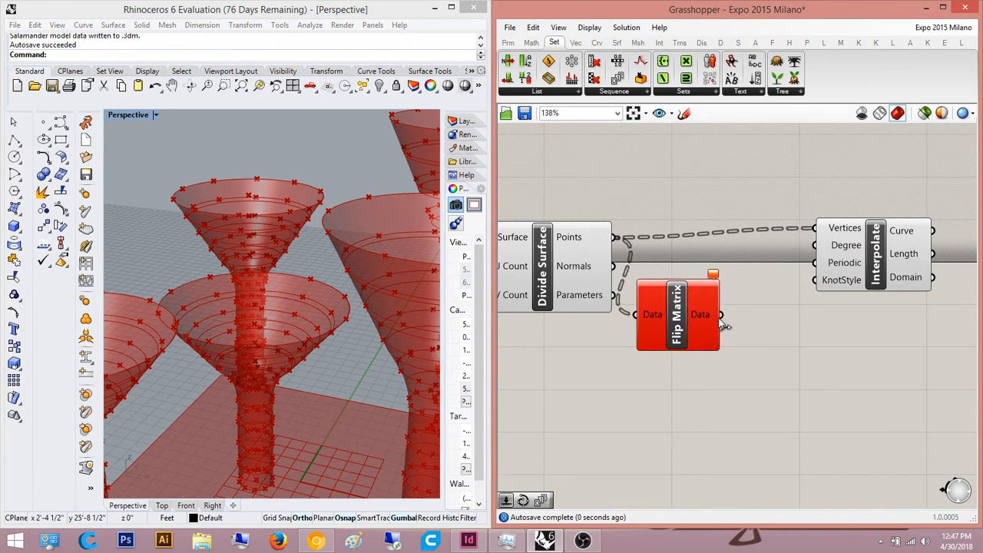
Step: Feed Flip Matrix's Data output into Interpolate's Vertices input and move Flip Matrix above the wire between the neighbouring components
left_click_drag(816, 230, 816, 229)
left_click_drag(706, 295, 722, 158)
scroll(723, 207, "up", 3)
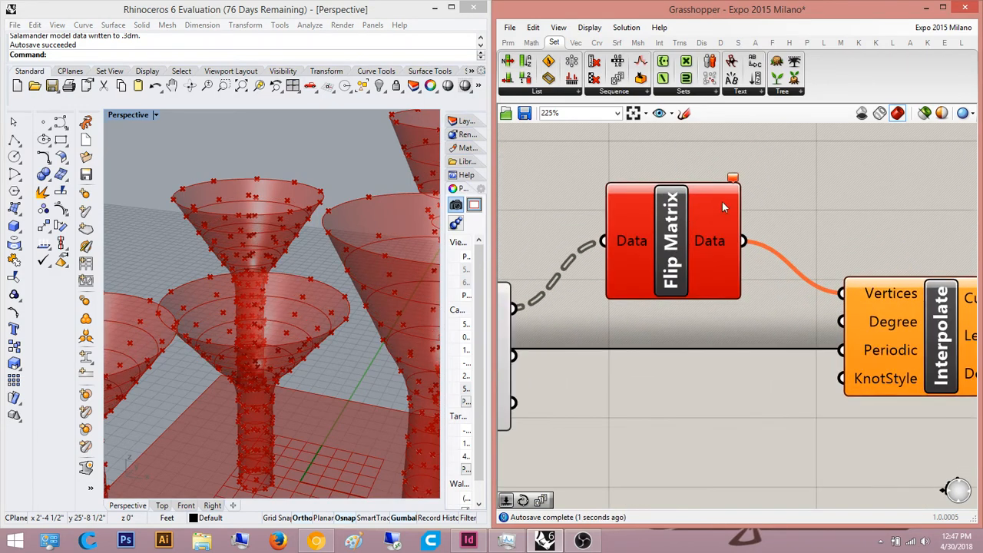
Step: Flatten the Points output of the Divide Surface component
right_click_drag(815, 187, 803, 197)
left_click(691, 224)
right_click_drag(645, 280, 768, 258)
right_click(594, 297)
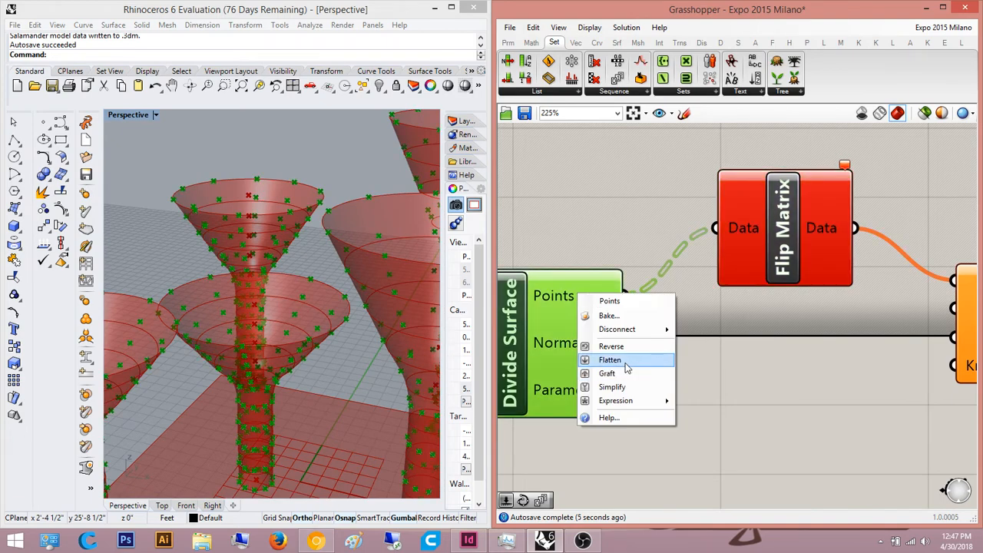
left_click(626, 369)
right_click_drag(775, 337, 732, 347)
right_click_drag(823, 301, 736, 304)
right_click_drag(695, 242, 678, 244)
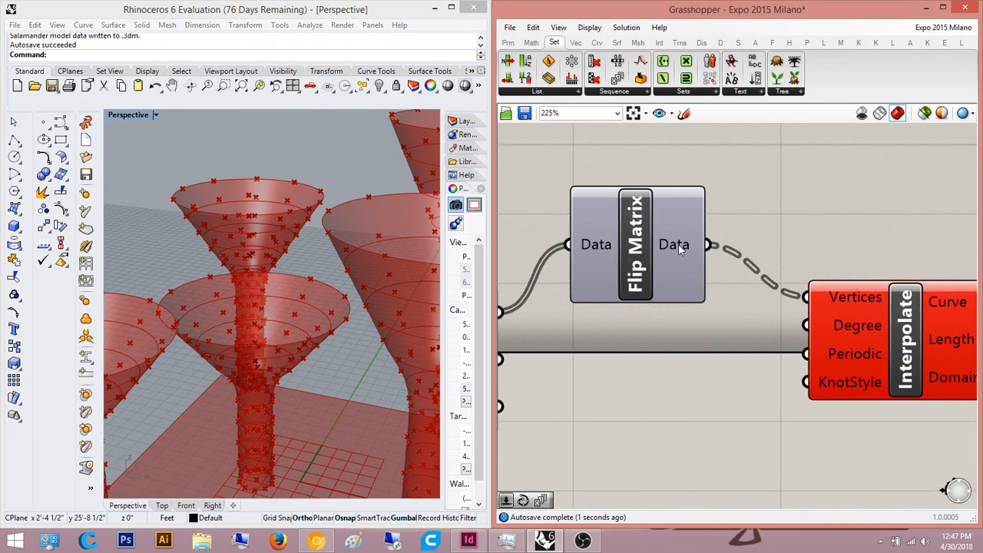
Step: Flatten Flip Matrix's Data output and highlight the Interpolate curves to view them on the towers
right_click(678, 245)
left_click(878, 215)
right_click_drag(878, 215, 776, 267)
left_click(797, 362)
right_click_drag(349, 319, 327, 283)
scroll(353, 272, "down", 8)
scroll(326, 283, "up", 5)
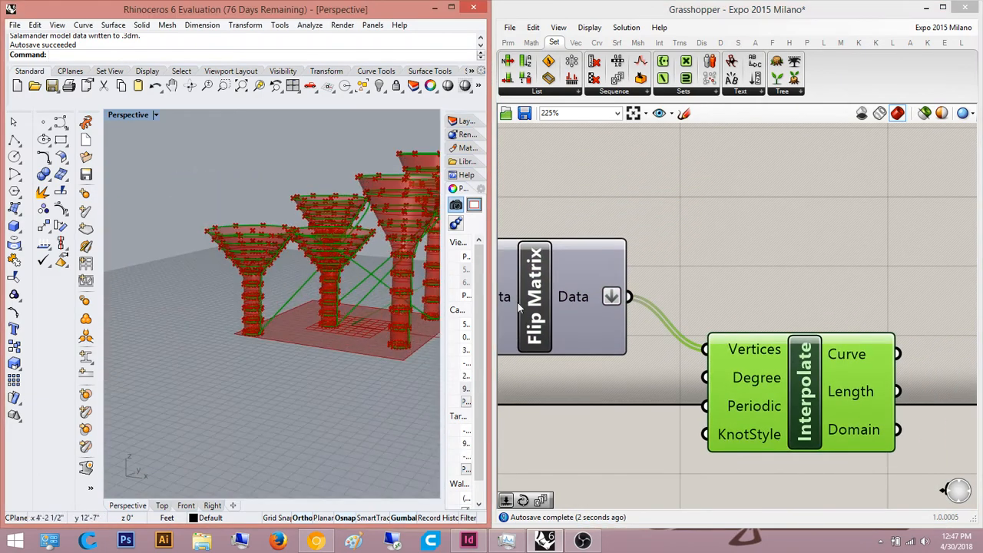
Step: Delete the Flip Matrix and Interpolate components together
left_click(696, 282)
scroll(838, 322, "down", 3)
left_click_drag(804, 411, 669, 306)
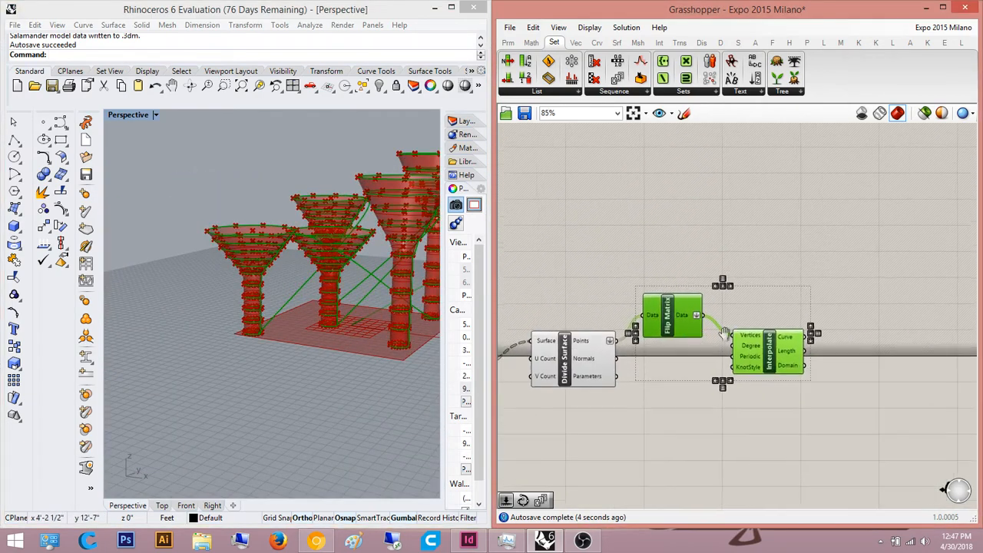
key("Delete")
Step: Turn off Flatten on Divide Surface's Points output and check its data tree
right_click_drag(540, 319, 649, 330)
right_click(657, 360)
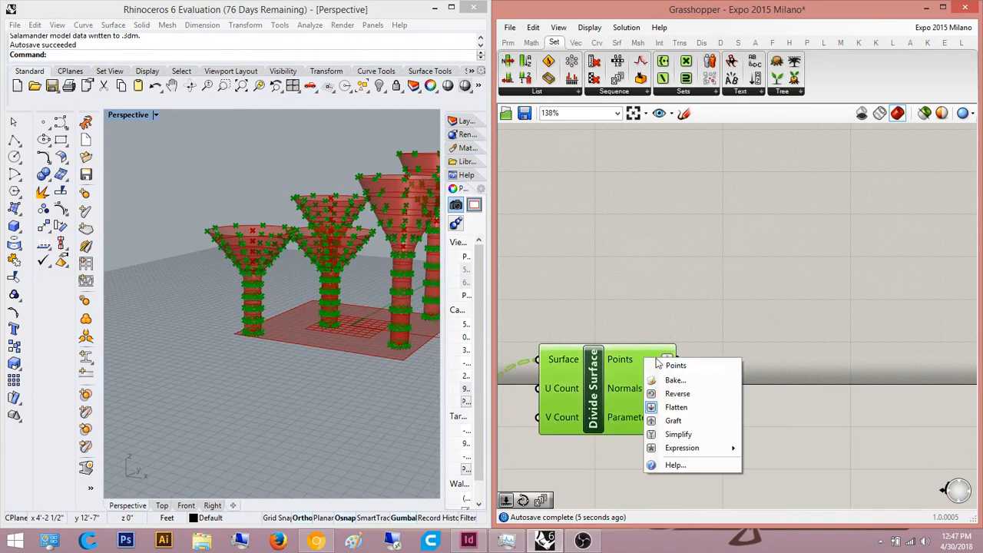
left_click(676, 407)
scroll(666, 358, "up", 4)
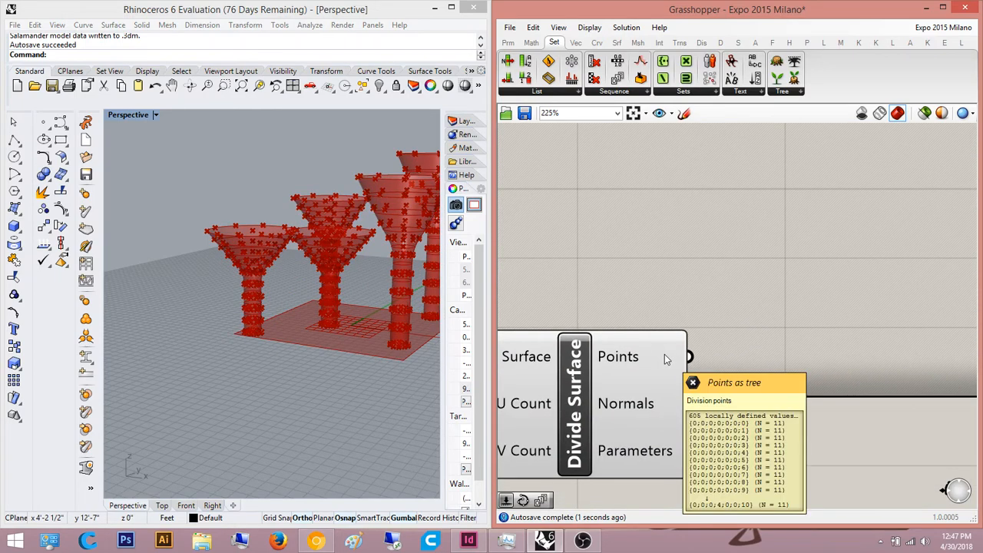
scroll(653, 357, "down", 4)
scroll(631, 246, "up", 2)
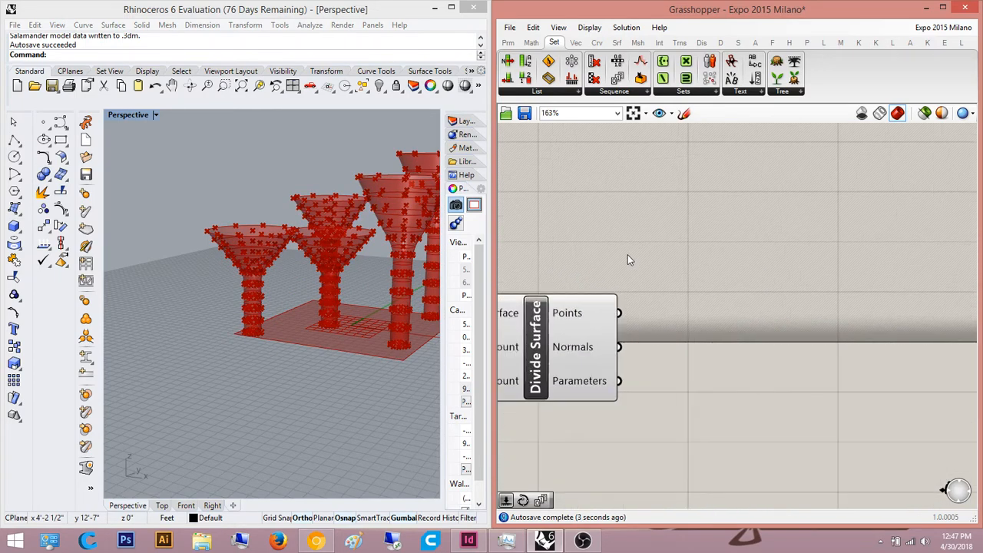
Step: Add a new Flip Matrix component beside Divide Surface and feed the Points output into its Data input
double_click(758, 240)
type("flip")
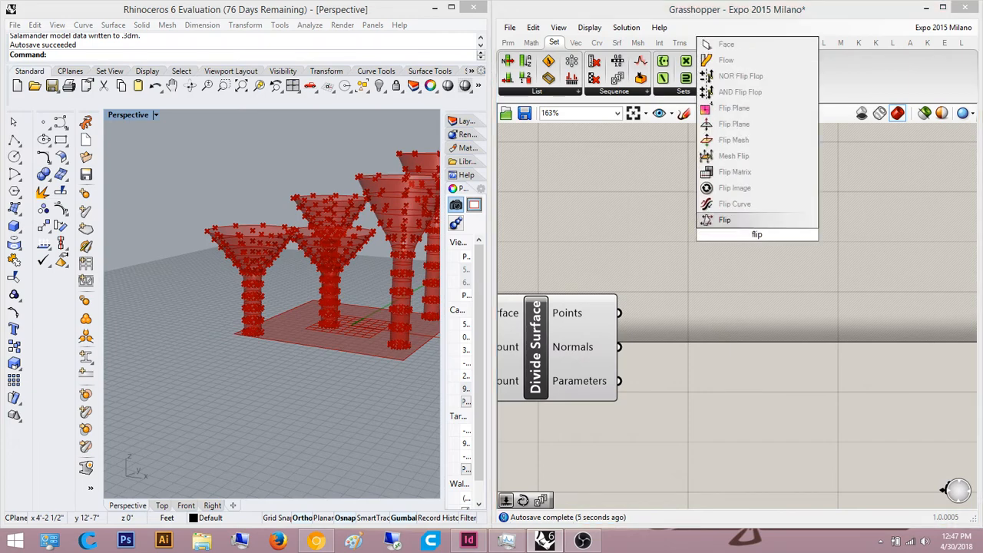
key("Up")
key("Up")
key("Return")
scroll(667, 259, "up", 2)
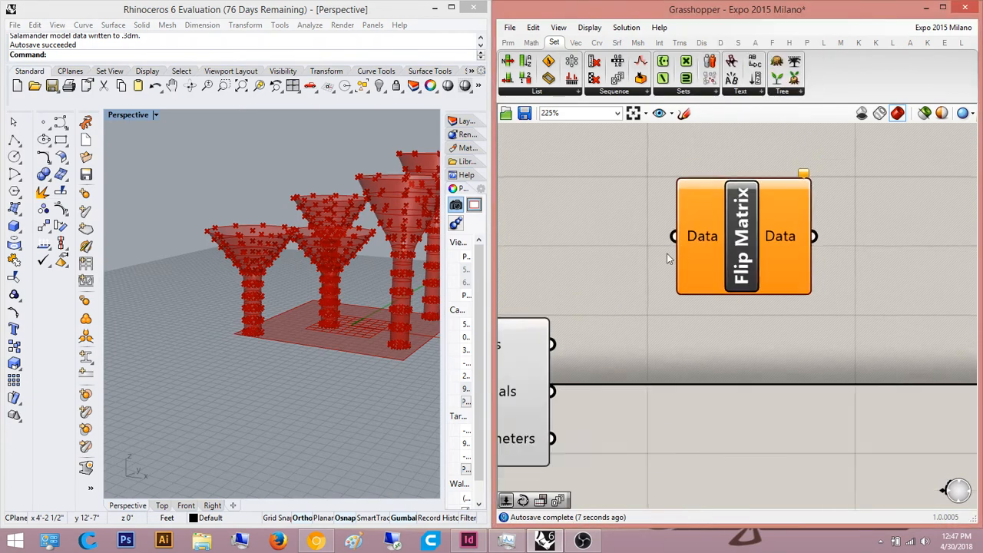
right_click_drag(668, 259, 699, 237)
left_click_drag(576, 322, 829, 304)
right_click_drag(686, 230, 652, 249)
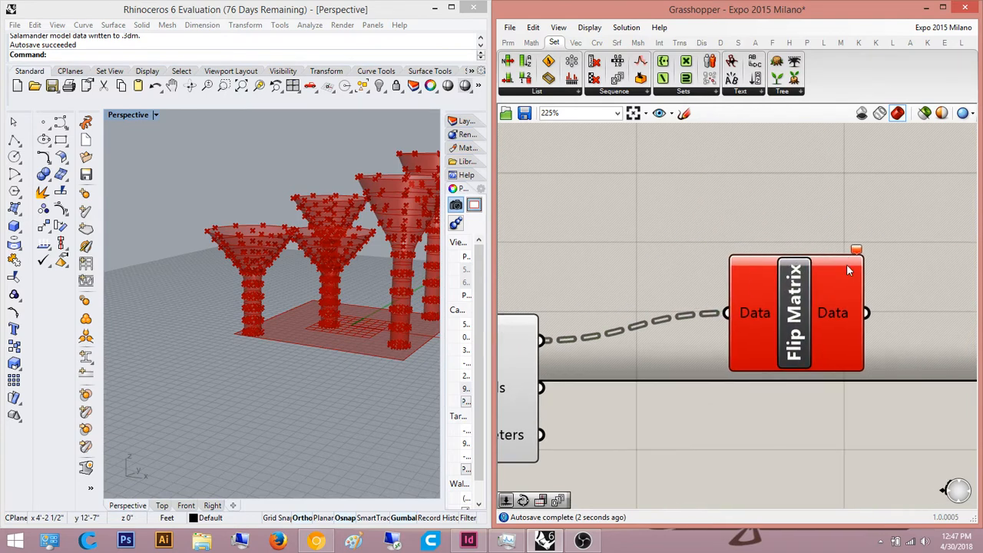
Step: Read the error on Flip Matrix and highlight Divide Surface's points on the towers up close
right_click_drag(848, 269, 609, 246)
left_click(508, 42)
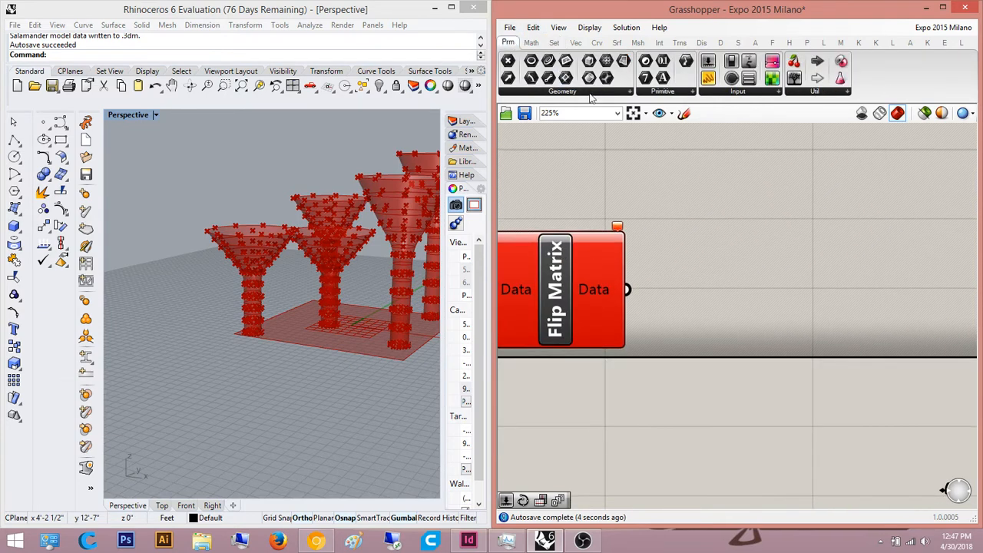
mouse_move(623, 233)
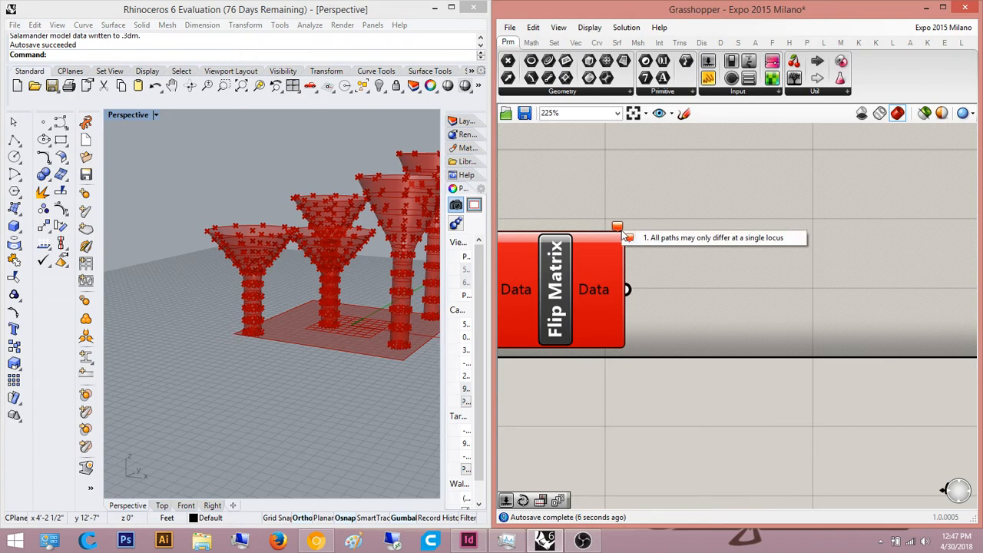
scroll(814, 181, "down", 3)
right_click_drag(553, 269, 725, 287)
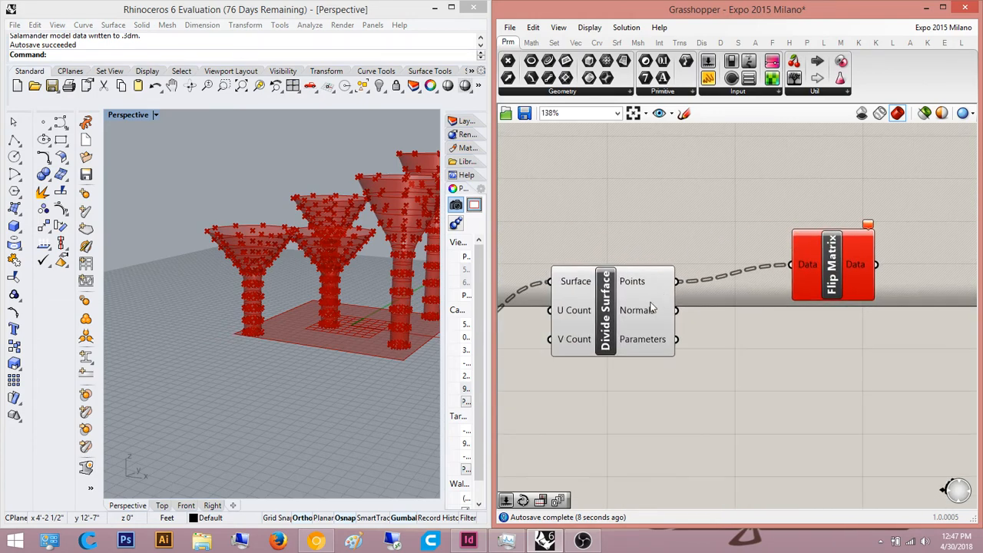
left_click(597, 299)
scroll(281, 281, "up", 6)
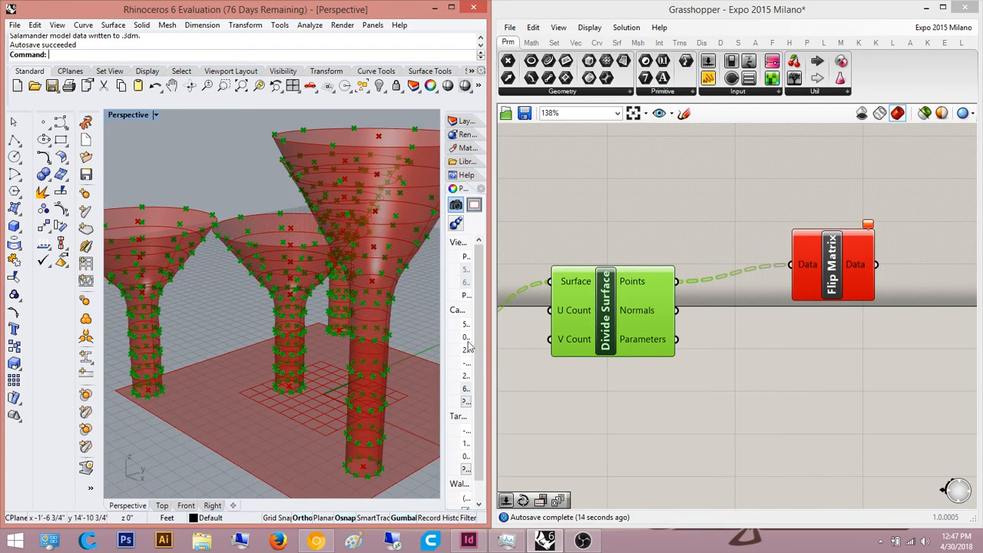
left_click(706, 241)
right_click_drag(707, 241, 650, 250)
Step: Add a Panel fed by Divide Surface's Points output, place it above Flip Matrix, and enlarge it to list the points
left_click(594, 302)
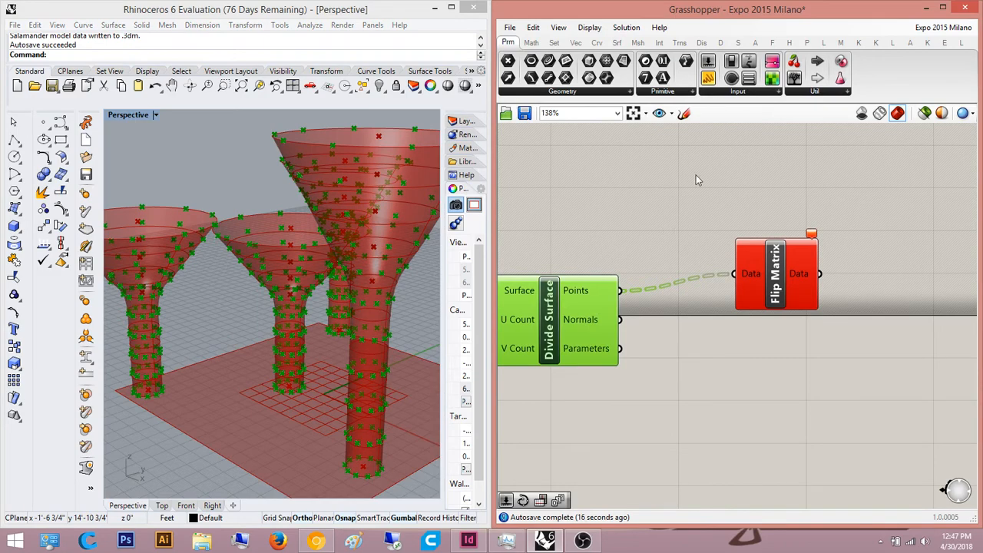
left_click_drag(708, 77, 620, 291)
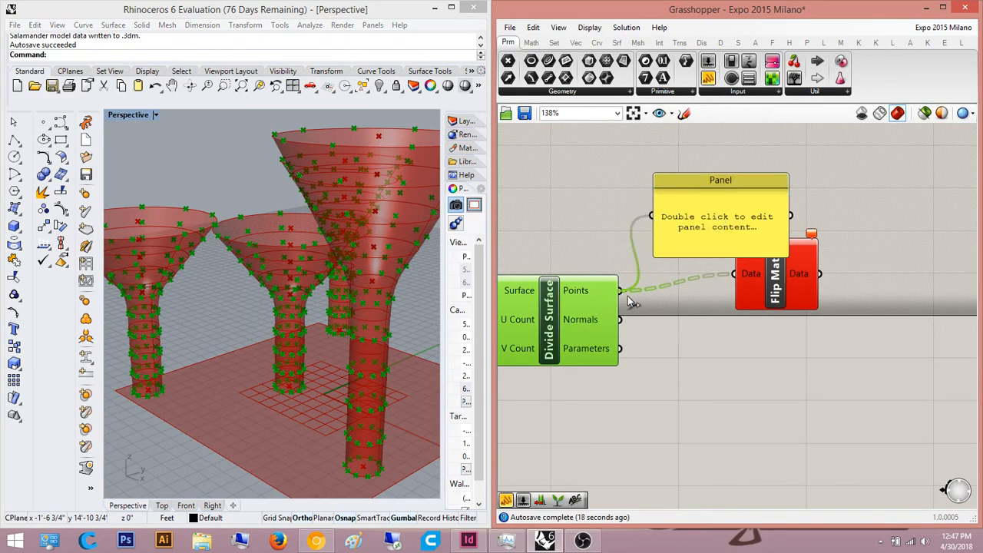
right_click_drag(667, 283, 626, 218)
left_click_drag(693, 187, 825, 245)
scroll(676, 405, "down", 3)
right_click_drag(825, 246, 736, 321)
left_click_drag(736, 321, 703, 254)
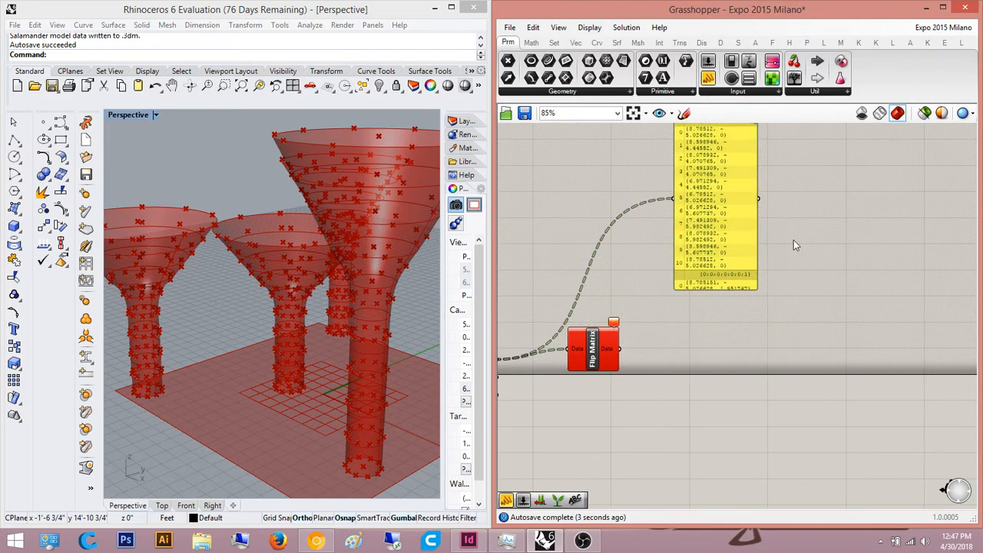
Step: Examine the Panel's point branches, the points on the towers, and Divide Surface's U Count and V Count inputs
left_click(724, 283)
right_click_drag(724, 283, 724, 333)
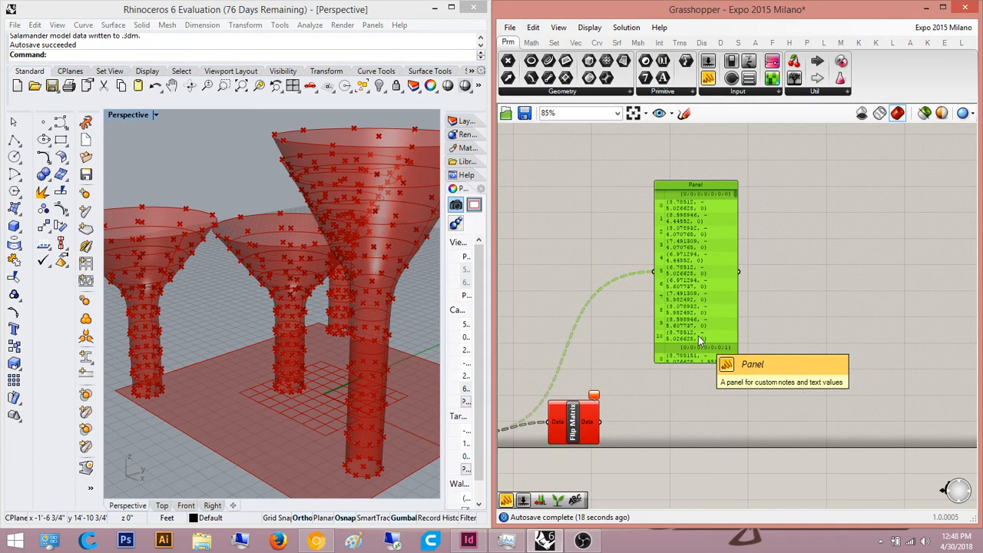
left_click(662, 404)
right_click_drag(648, 431, 643, 431)
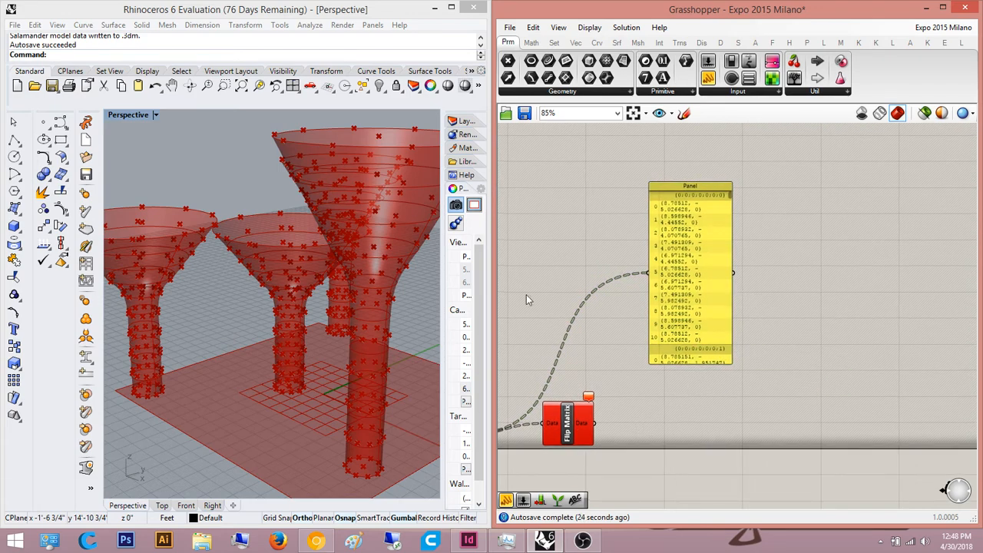
mouse_move(306, 209)
right_mouse_down()
mouse_move(294, 233)
mouse_move(304, 229)
mouse_move(295, 224)
right_mouse_up()
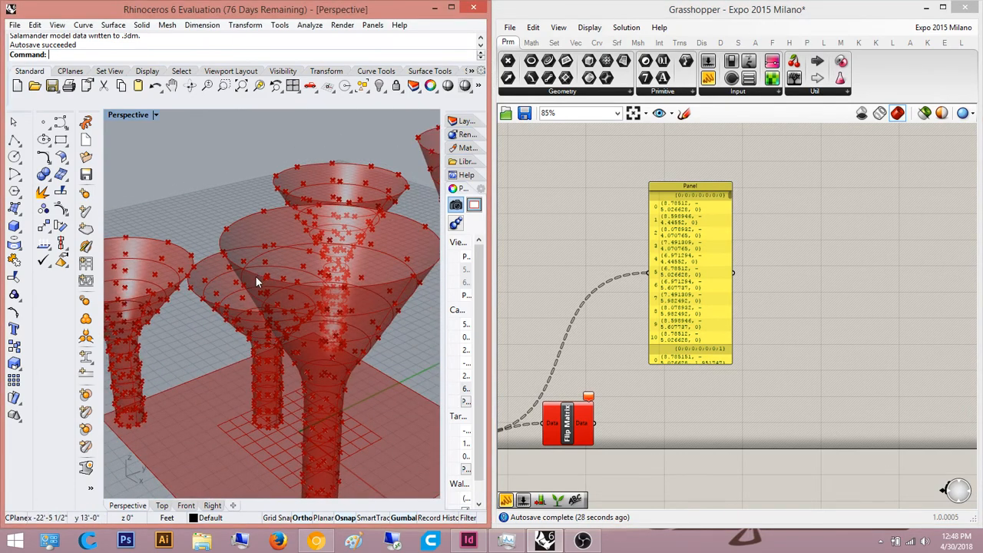
right_click_drag(544, 387, 619, 325)
right_click_drag(301, 348, 297, 322)
scroll(678, 359, "up", 4)
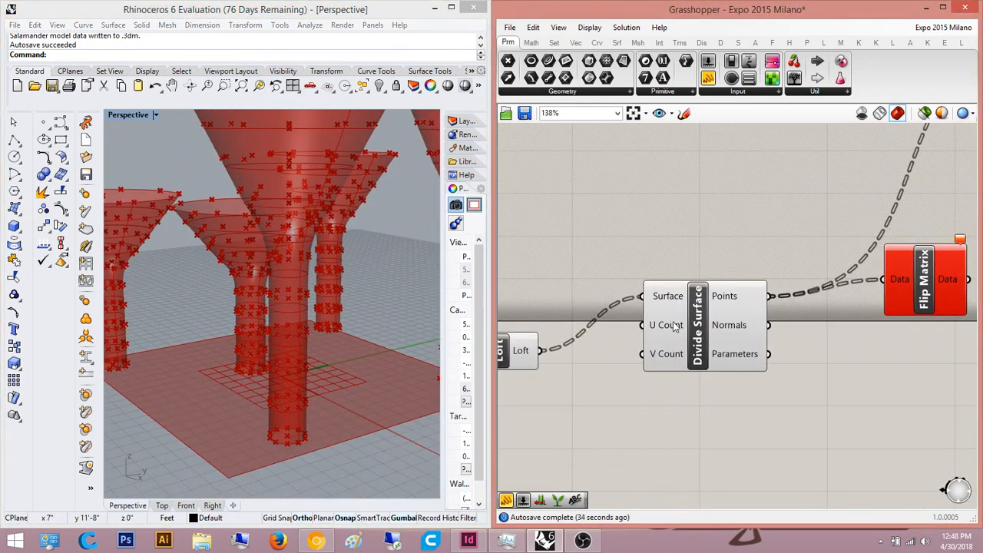
mouse_move(672, 358)
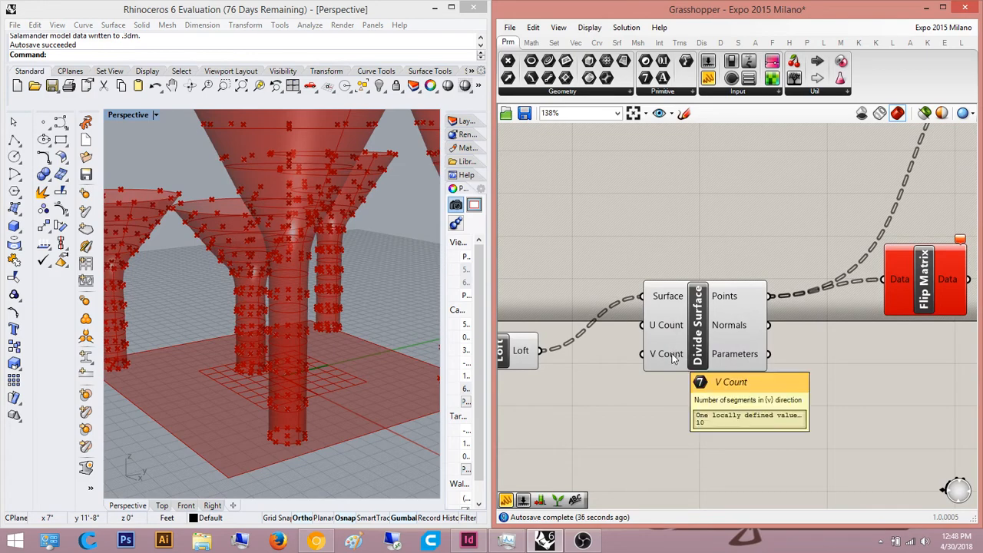
right_click_drag(332, 226, 286, 289)
right_click_drag(901, 370, 659, 352)
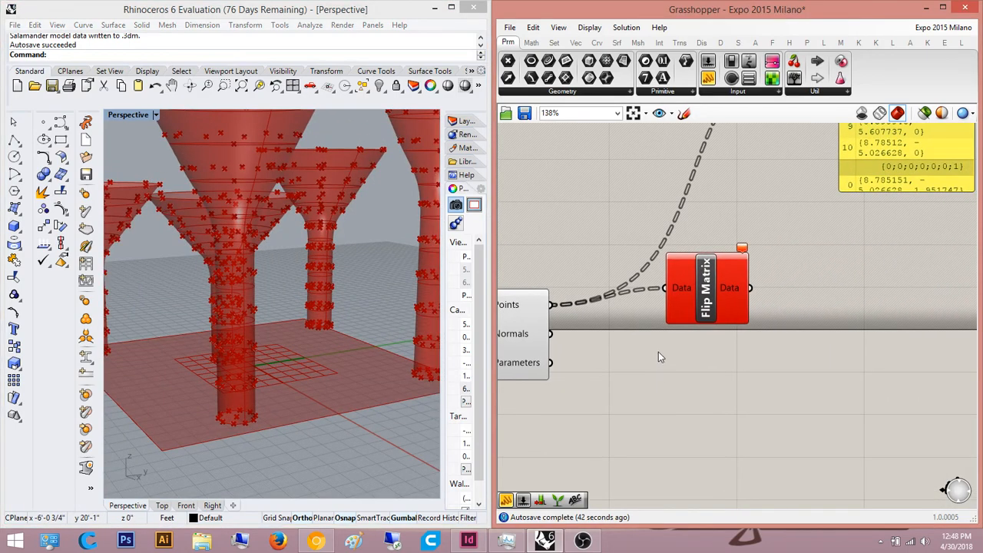
Step: Move the Flip Matrix component lower and further from Divide Surface
left_click(723, 328)
left_click_drag(724, 328, 751, 376)
left_click(710, 427)
right_click_drag(721, 396, 843, 375)
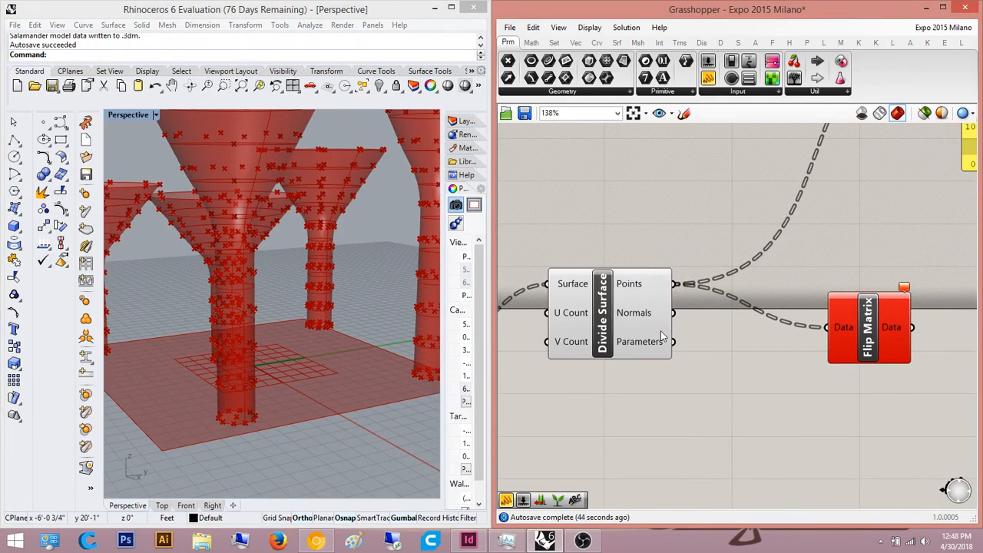
Step: Add an Isotrim component, feed the Loft output into its Surface input, and place it below Divide Surface
double_click(710, 361)
type("iso")
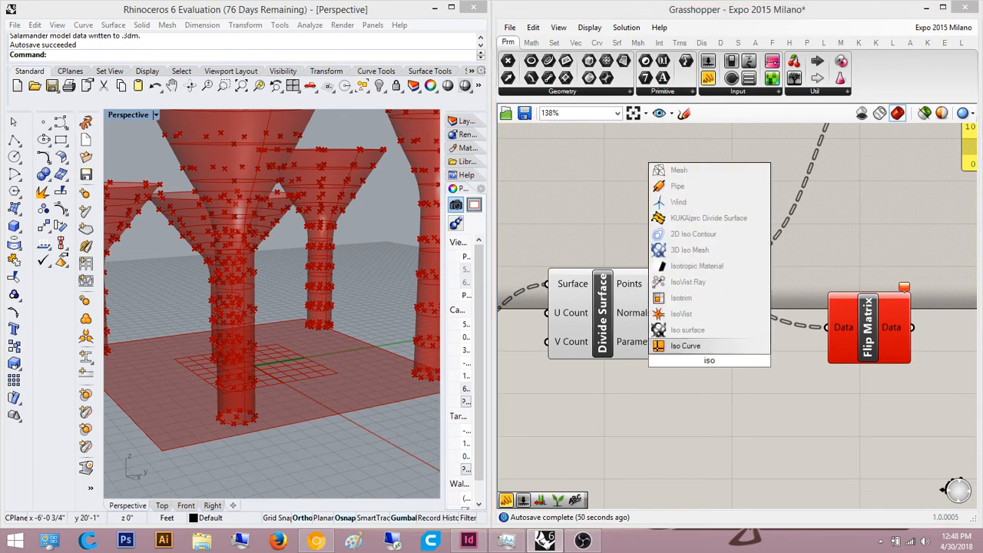
type("trim")
key("Return")
right_click_drag(667, 359, 779, 364)
left_click_drag(767, 354, 551, 350)
right_click_drag(841, 354, 751, 363)
left_click_drag(756, 395, 815, 446)
Step: Add a Construct Domain² component next to Isotrim
right_click_drag(675, 480, 719, 453)
double_click(720, 458)
type("const")
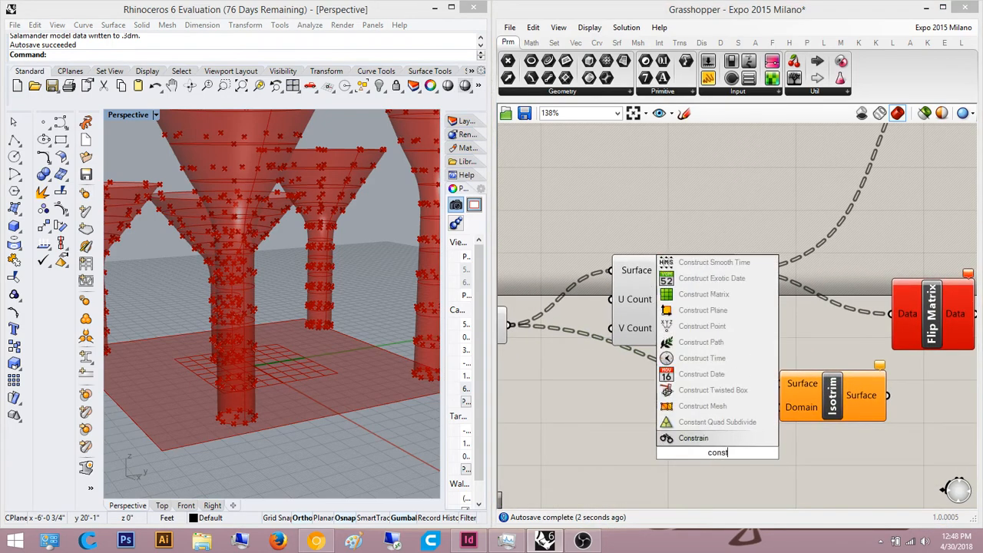
key("BackSpace")
key("BackSpace")
type("construct")
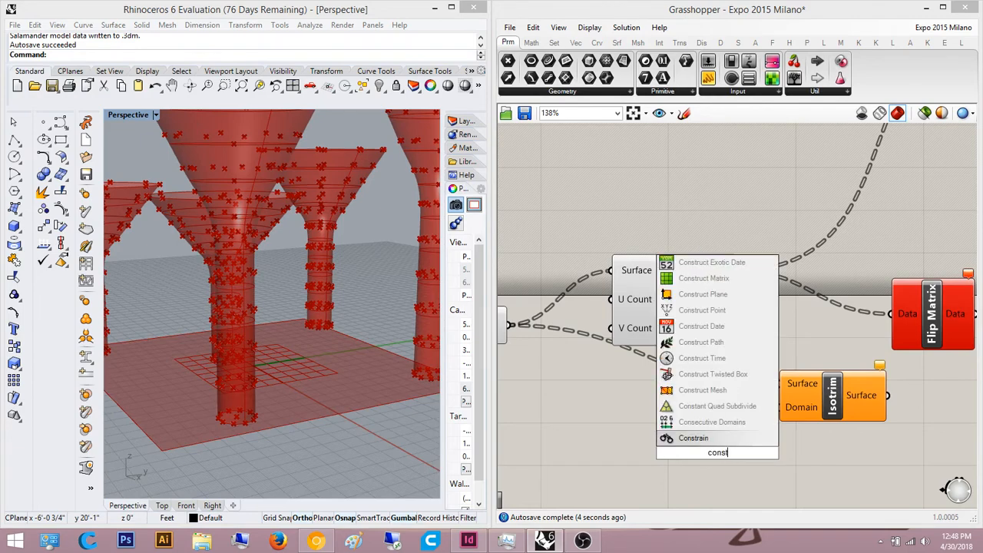
type(" domain")
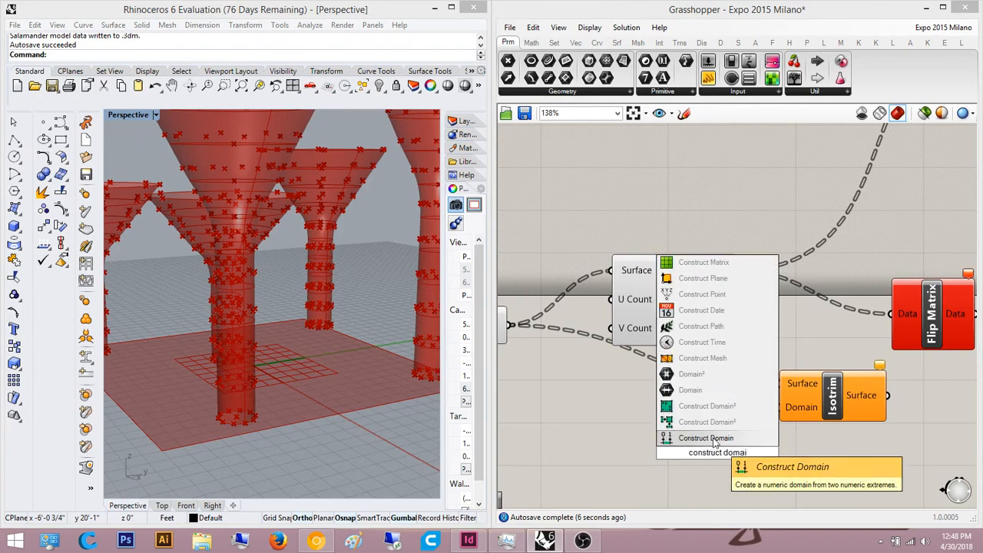
left_click(721, 435)
Step: Feed Construct Domain²'s 2D Domain output into Isotrim's Domain input
scroll(725, 446, "up", 3)
right_click_drag(721, 450, 720, 381)
left_click_drag(721, 381, 812, 310)
scroll(729, 411, "down", 2)
right_click_drag(730, 411, 771, 400)
left_click(882, 442)
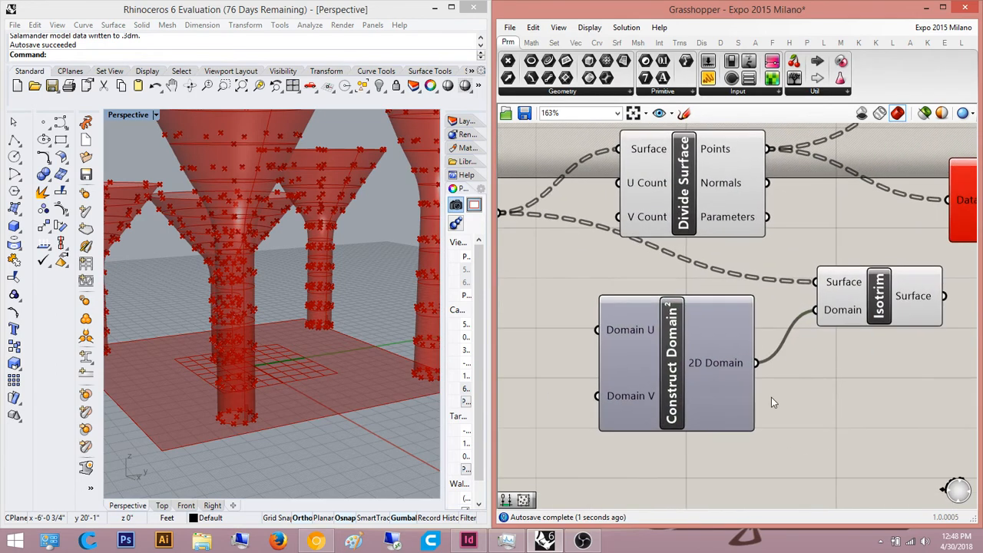
Step: Delete the Divide Surface component
left_click(725, 223)
right_click_drag(776, 226, 680, 360)
scroll(707, 261, "down", 3)
key("Delete")
Step: Feed Isotrim's Surface output into Flip Matrix's Data input and move Flip Matrix further from Isotrim
right_click_drag(758, 324, 749, 307)
scroll(749, 307, "up", 3)
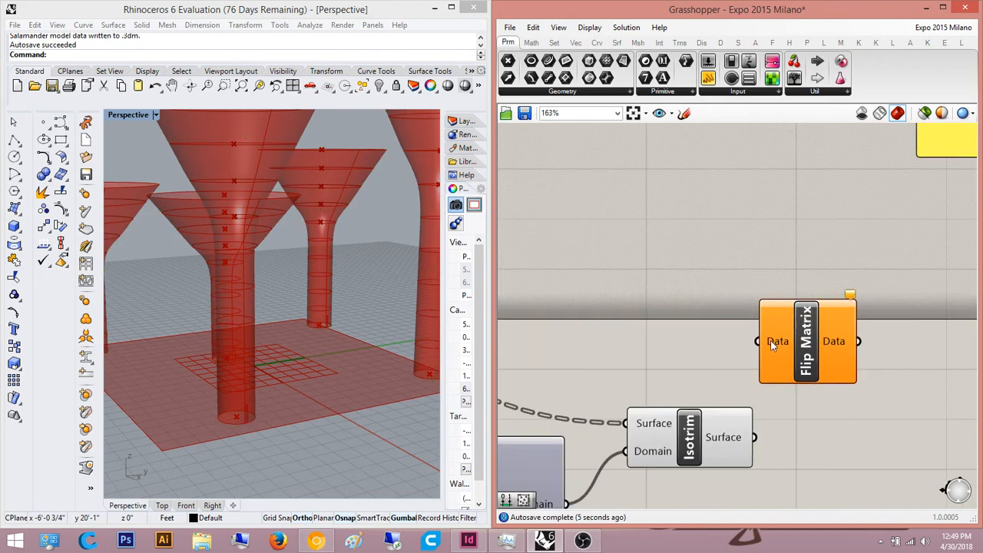
left_click_drag(759, 341, 757, 437)
right_click_drag(803, 424, 750, 424)
left_click_drag(759, 343, 854, 376)
left_click(902, 399)
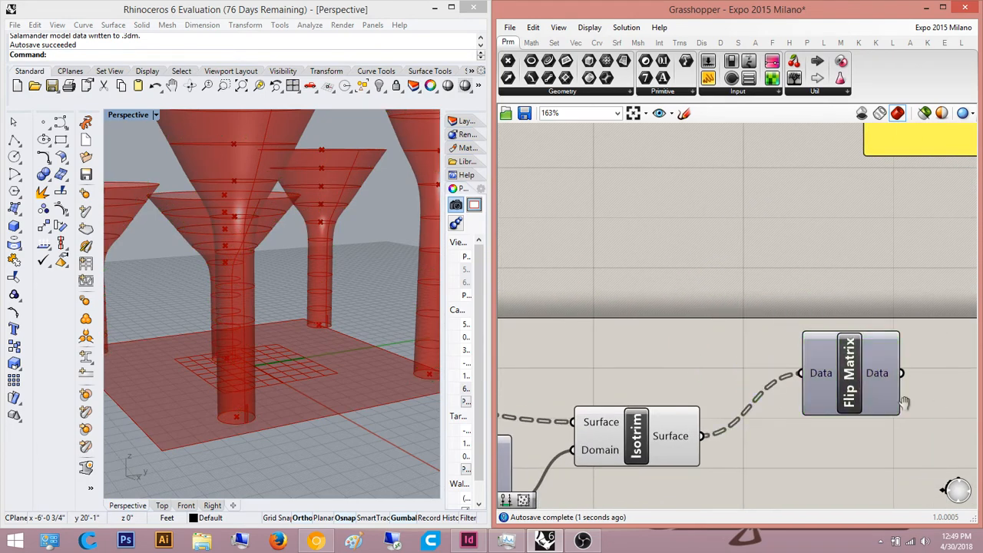
Step: Delete the Flip Matrix component connected to Isotrim
right_click_drag(901, 399, 815, 404)
left_click_drag(790, 380, 822, 371)
key("Delete")
Step: Highlight Isotrim's result on the towers and inspect Construct Domain²'s Domain U input
right_click_drag(771, 367, 813, 351)
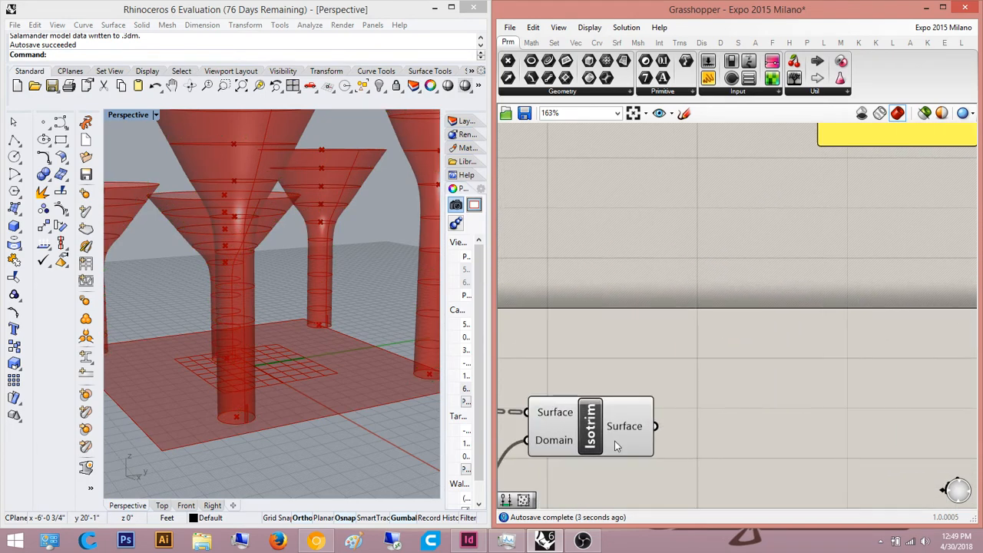
left_click(614, 441)
right_click_drag(308, 374, 295, 373)
right_click_drag(586, 387, 758, 301)
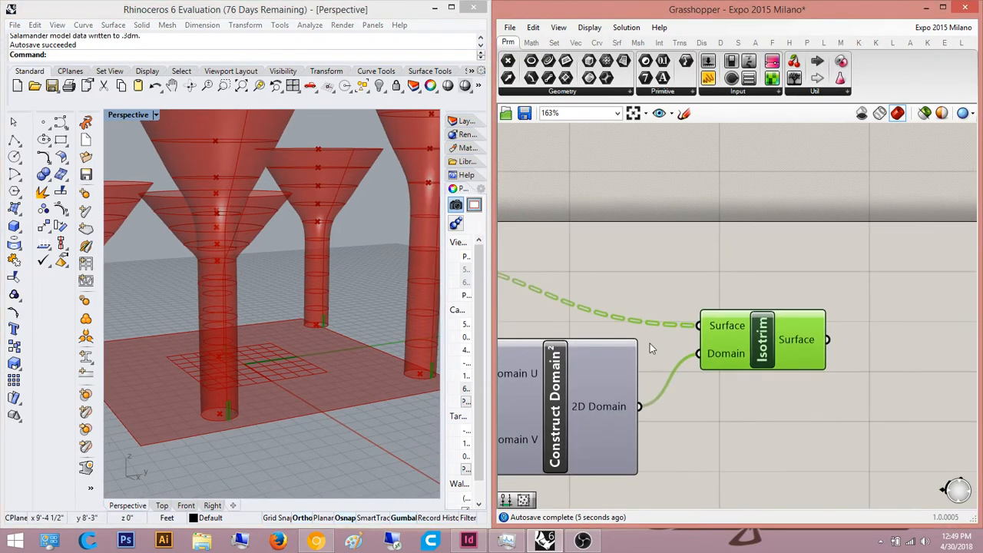
right_click_drag(555, 411, 727, 392)
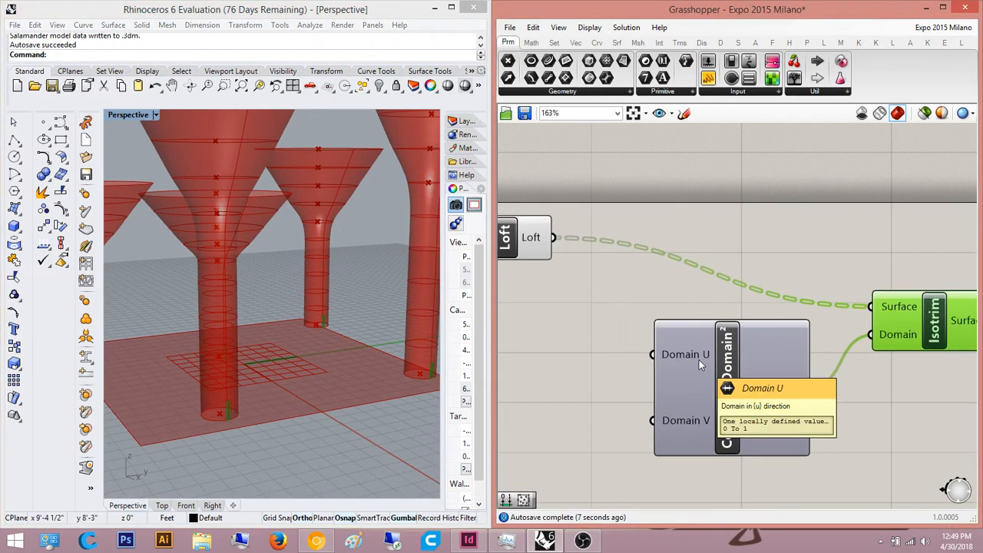
Step: Add a Divide Domain² component below the Isotrim component
right_click_drag(794, 411, 744, 418)
double_click(858, 431)
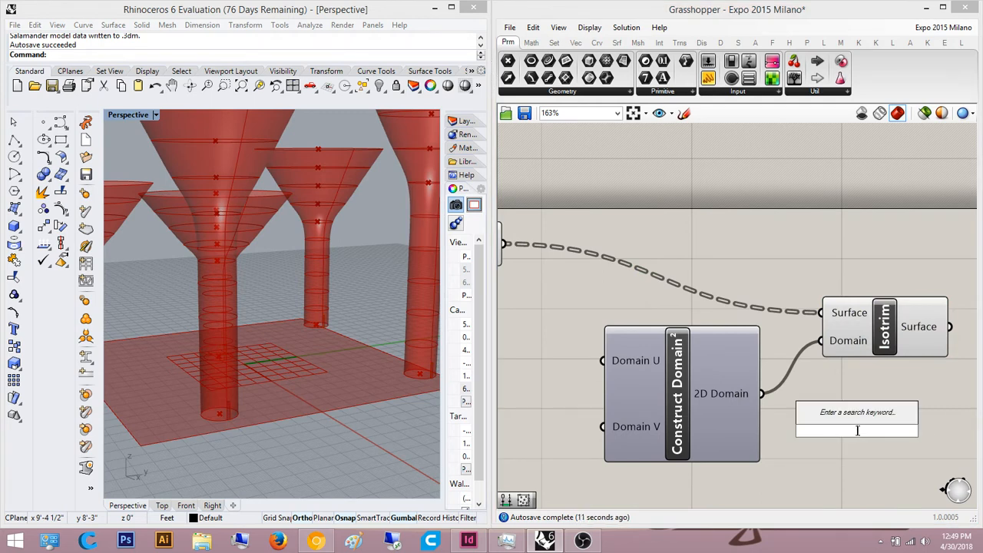
type("divide")
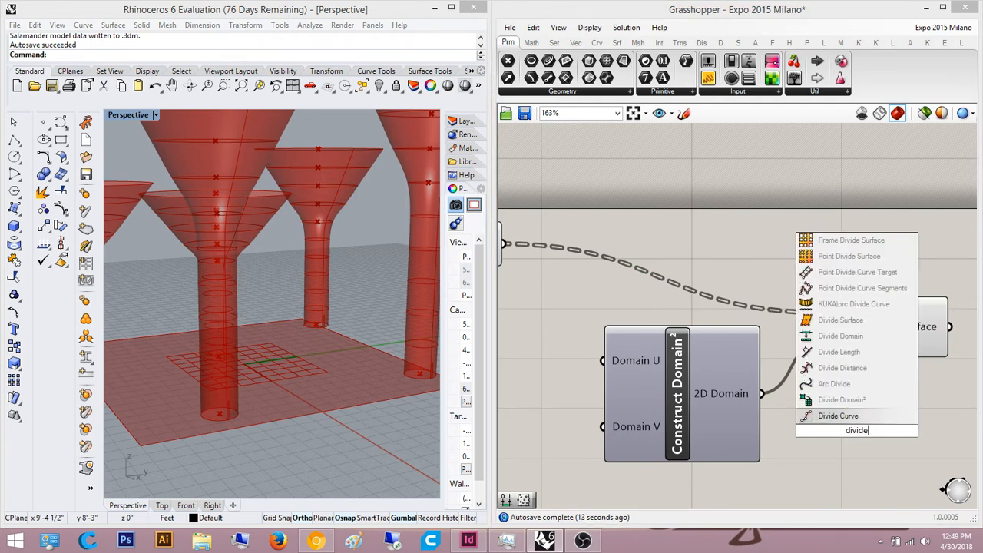
key("Up")
key("Return")
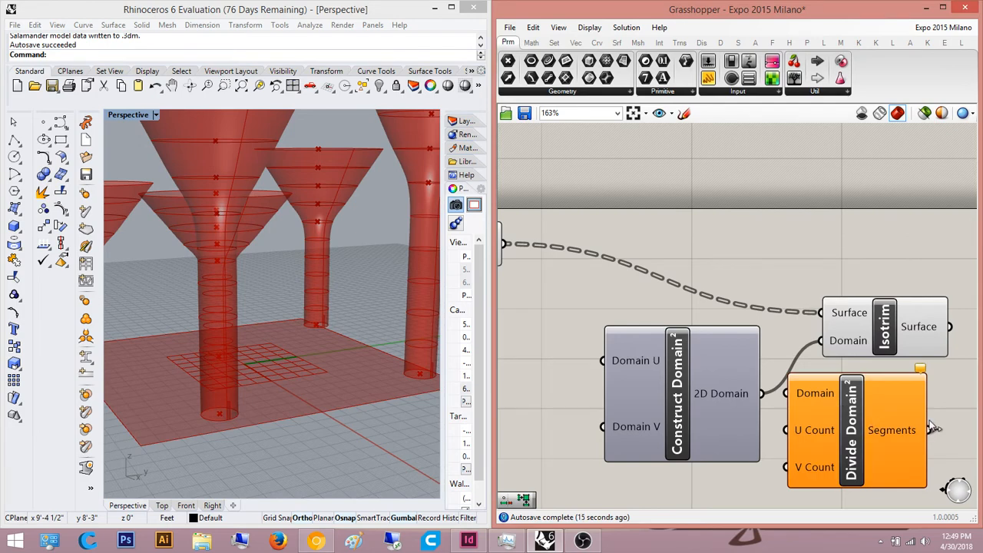
Step: Move the Construct Domain² component aside and delete it
right_click_drag(934, 428, 981, 401)
left_click_drag(724, 391, 910, 206)
right_click_drag(910, 205, 804, 258)
key("Delete")
Step: Position Divide Domain² before Isotrim and feed its Segments output into Isotrim's Domain input
left_click_drag(812, 458, 609, 412)
right_click(615, 419)
right_click(756, 331)
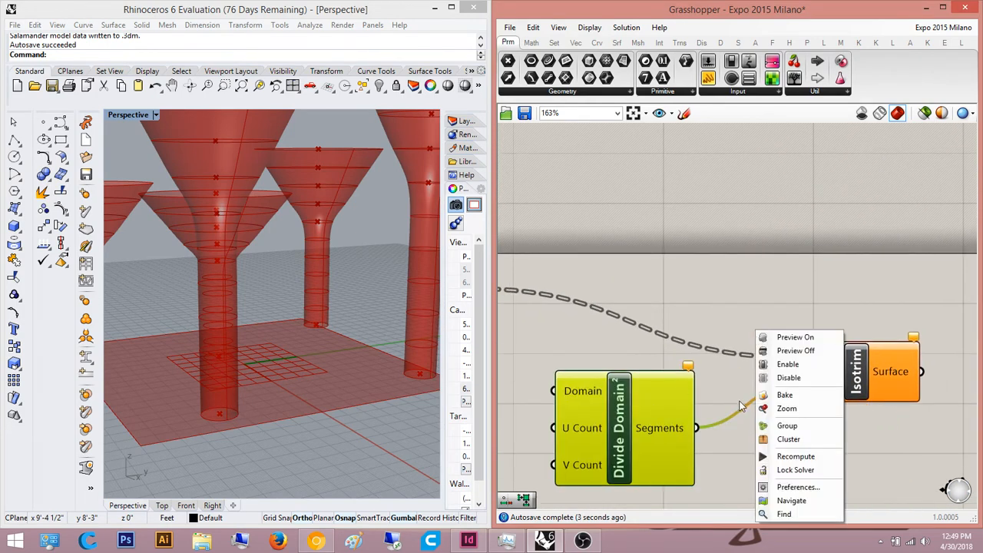
left_click(712, 474)
Step: Add a number slider set to 10 and place it beside Divide Domain²
right_click_drag(657, 461, 760, 363)
scroll(653, 363, "up", 1)
double_click(603, 359)
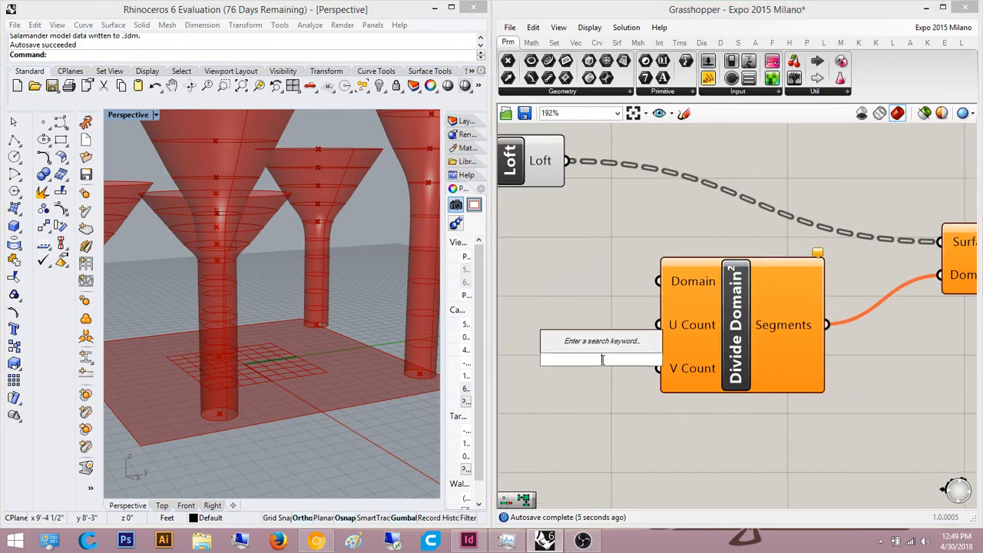
type("10")
key("Return")
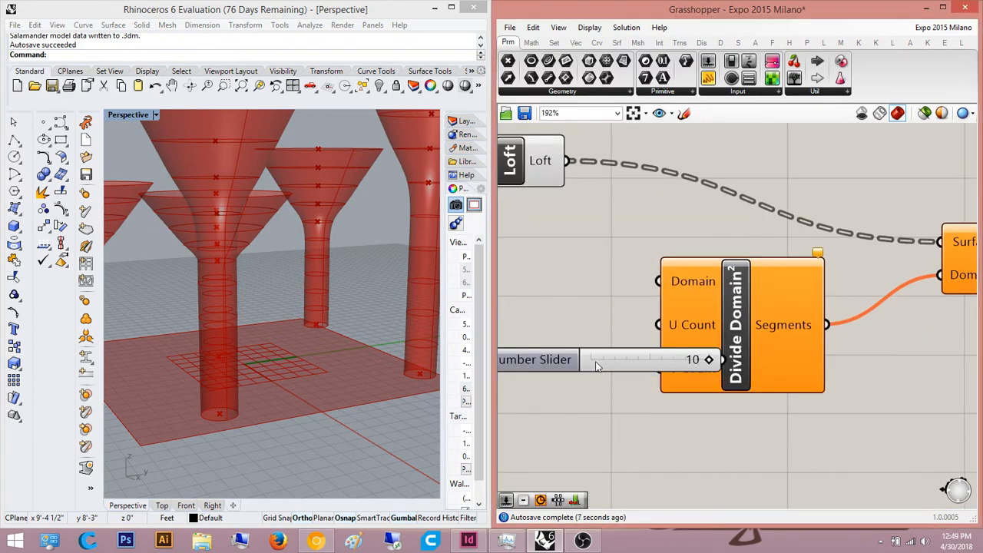
right_click_drag(598, 366, 760, 328)
left_click_drag(715, 329, 651, 334)
Step: Feed the 10 slider into both the U Count and V Count inputs of Divide Domain²
scroll(854, 320, "up", 3)
left_click_drag(805, 334, 811, 347)
right_click_drag(773, 333, 826, 384)
left_click_drag(615, 391, 527, 373)
left_click(699, 253)
right_click_drag(699, 252, 647, 315)
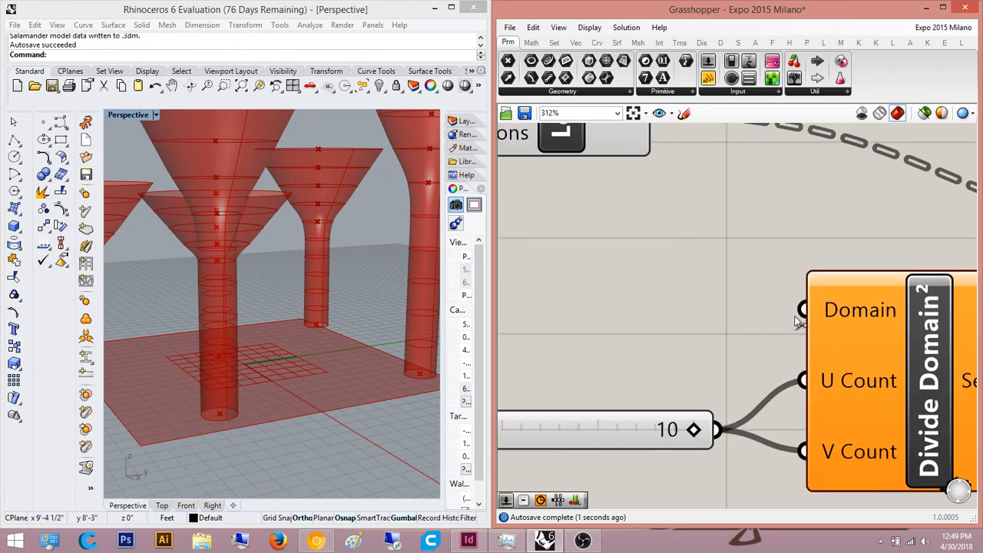
Step: Delete the Isotrim and Divide Domain² components along with their number slider
scroll(798, 321, "down", 4)
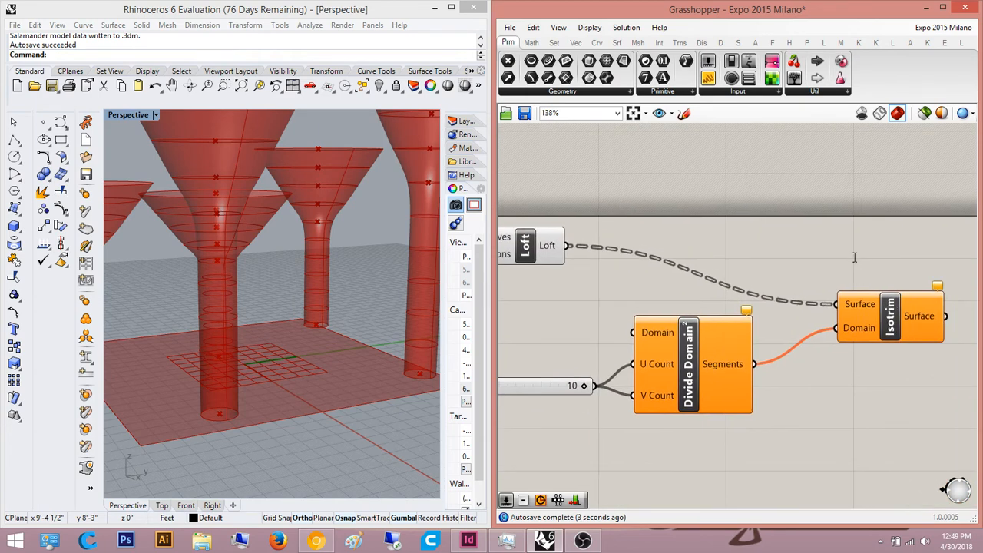
double_click(854, 257)
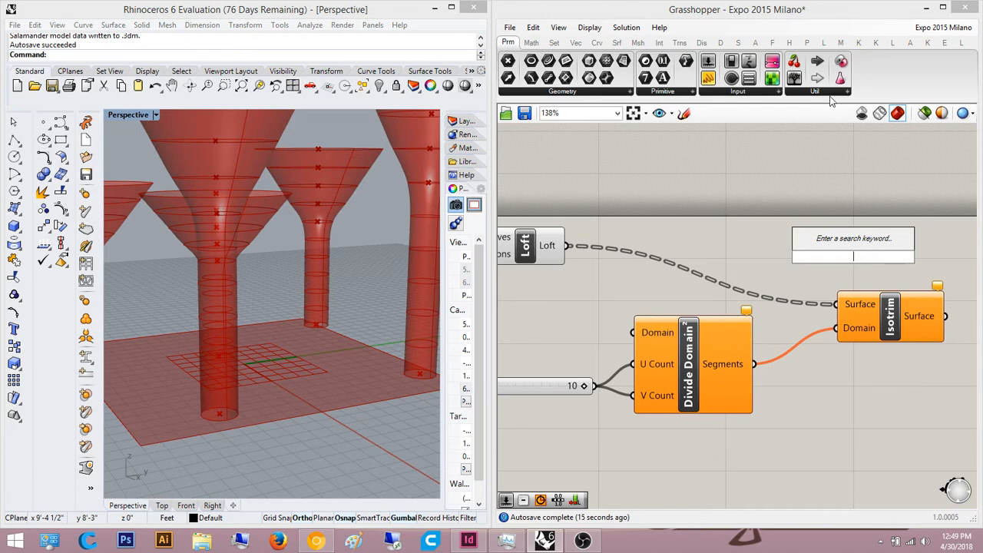
scroll(760, 246, "down", 6)
left_click_drag(845, 362, 734, 253)
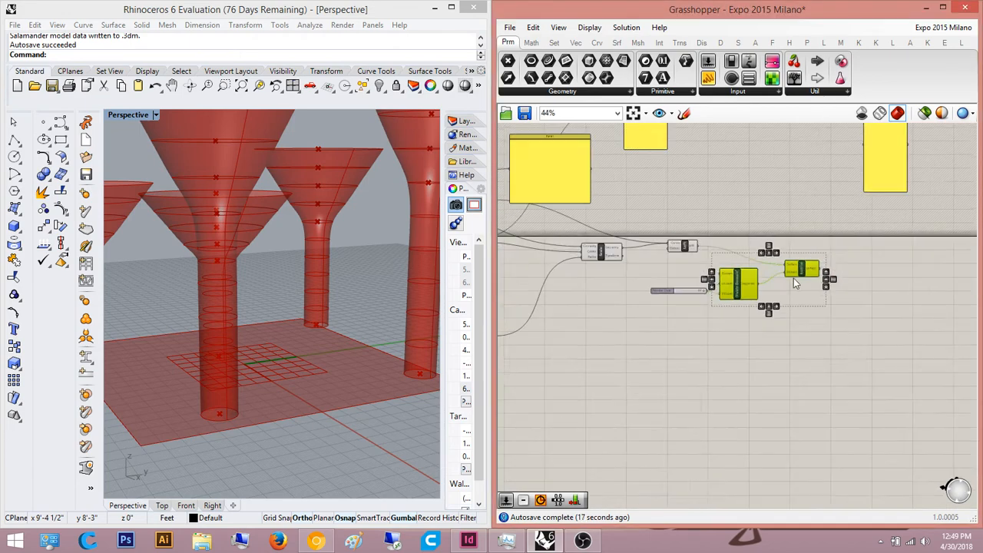
right_click_drag(794, 293, 873, 302)
scroll(873, 304, "up", 4)
key("Delete")
left_click_drag(842, 358, 620, 274)
key("Delete")
Step: Move the Loft component further away from the Scale component
scroll(599, 283, "down", 2)
right_click_drag(581, 291, 771, 314)
scroll(740, 269, "up", 4)
scroll(739, 268, "down", 2)
right_click_drag(739, 268, 697, 301)
left_click_drag(842, 297, 903, 300)
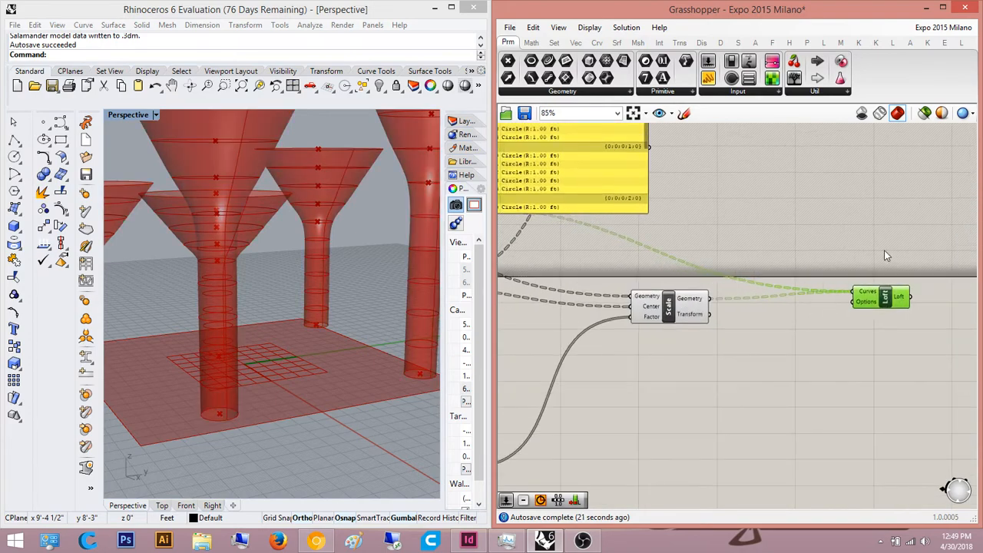
Step: Examine which circles on the towers come from the components feeding Loft, including the Geometry parameter
left_click(884, 249)
right_click_drag(884, 251, 879, 289)
scroll(879, 289, "down", 2)
right_click_drag(560, 267, 592, 267)
scroll(593, 267, "up", 3)
left_click(586, 241)
right_click_drag(566, 302, 618, 298)
left_click(571, 327)
right_click_drag(679, 338, 607, 331)
left_click(567, 229)
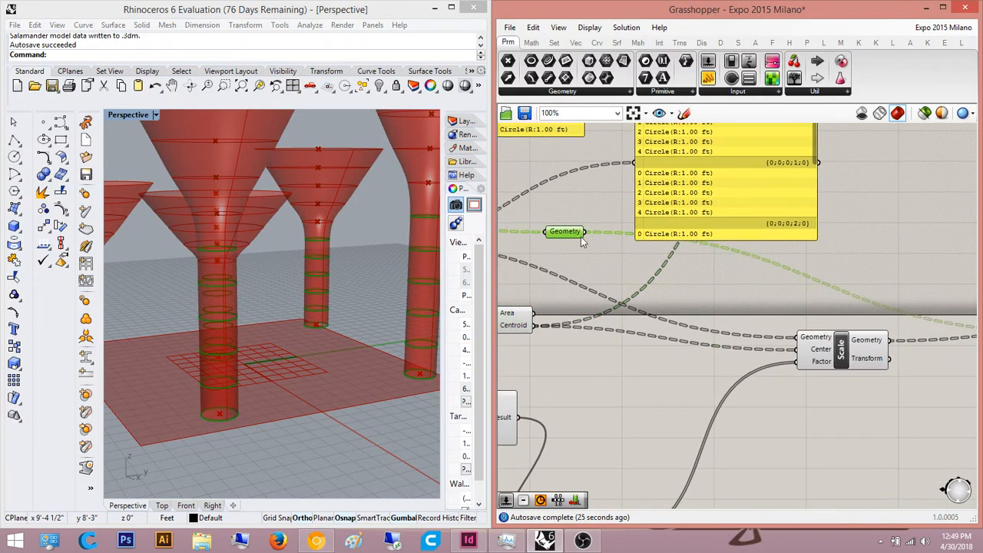
Step: Add a Divide Curve component below Loft and feed Scale's Geometry output into its Curve input
right_click_drag(855, 351, 767, 366)
double_click(831, 399)
type("divide")
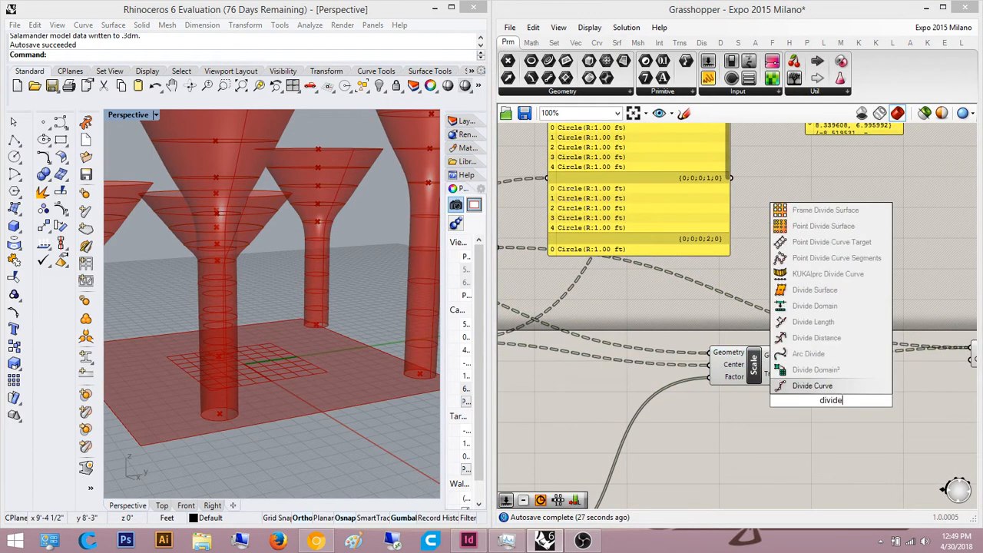
left_click(814, 385)
right_click_drag(802, 386, 751, 441)
left_click_drag(808, 439, 859, 438)
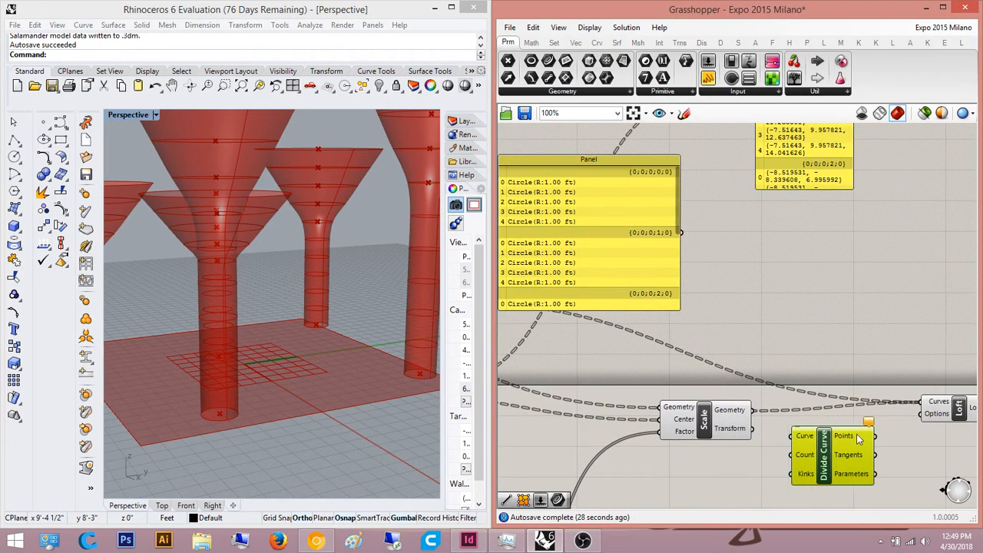
left_click_drag(792, 436, 752, 409)
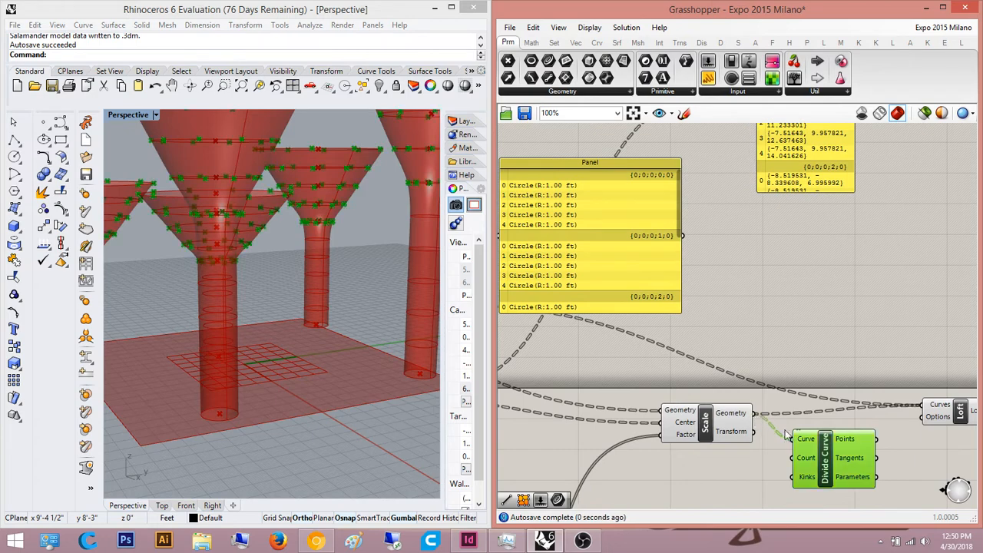
Step: Add an Interpolate component, feed Divide Curve's Points into its Vertices, and highlight its curves on the towers
right_click_drag(797, 437, 822, 437)
right_click_drag(911, 447, 753, 415)
left_click(809, 446)
right_click_drag(810, 446, 776, 401)
left_click(602, 381)
left_click(692, 390)
left_click(607, 376)
left_click(776, 402)
double_click(777, 401)
type("inter")
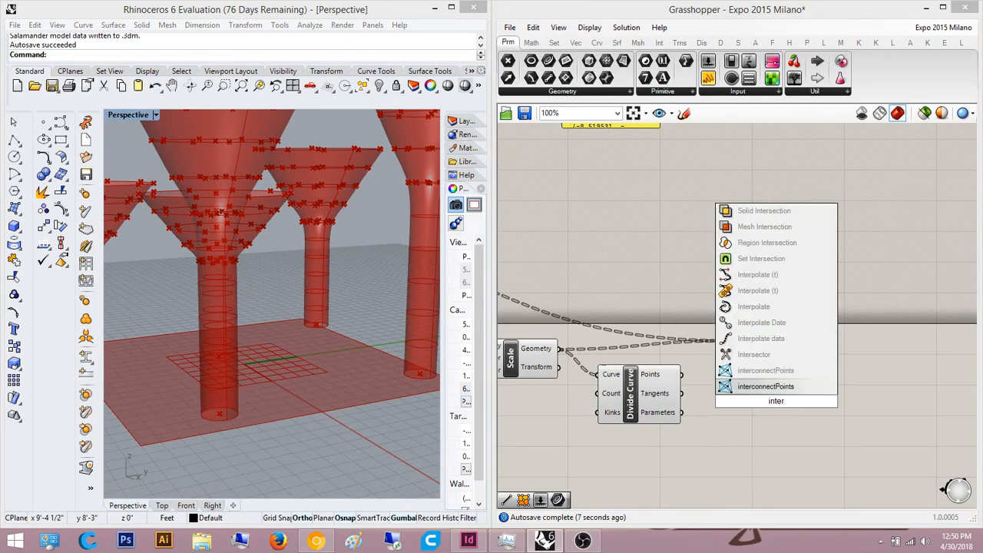
left_click(765, 308)
left_click_drag(680, 374, 736, 382)
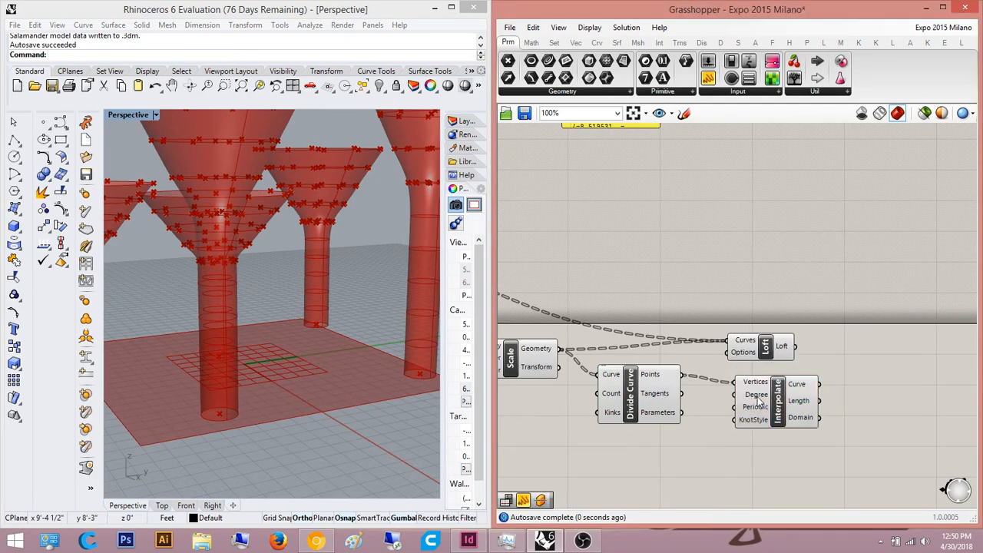
left_click(778, 401)
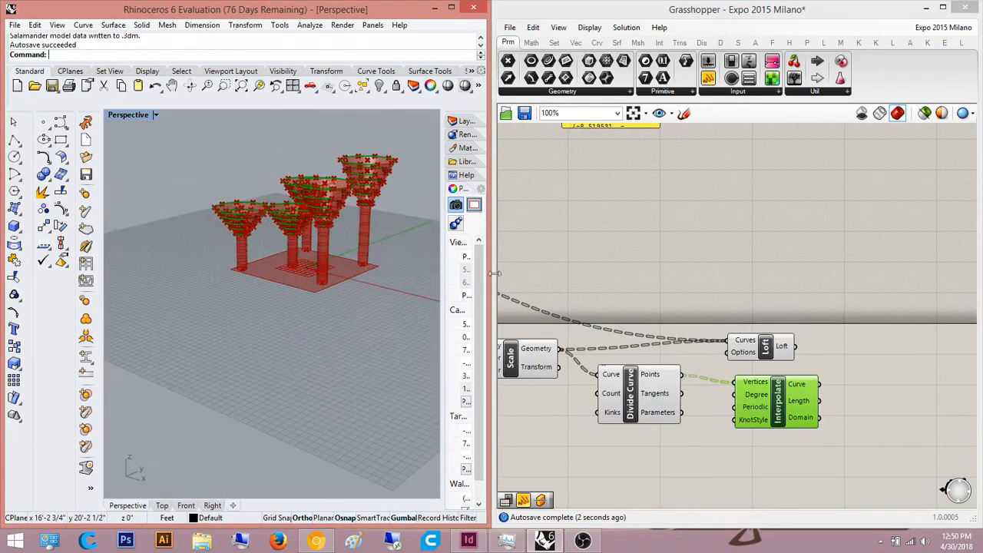
Step: Add a Flip Matrix component and feed Divide Curve's Points output into its Data input
right_click_drag(699, 388, 607, 345)
scroll(607, 346, "up", 4)
double_click(618, 380)
type("flip")
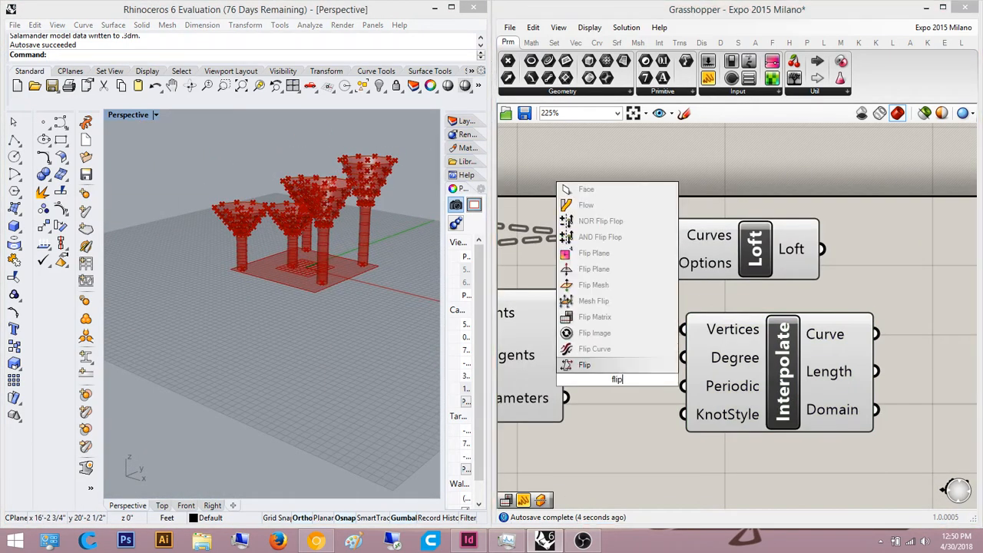
left_click(607, 318)
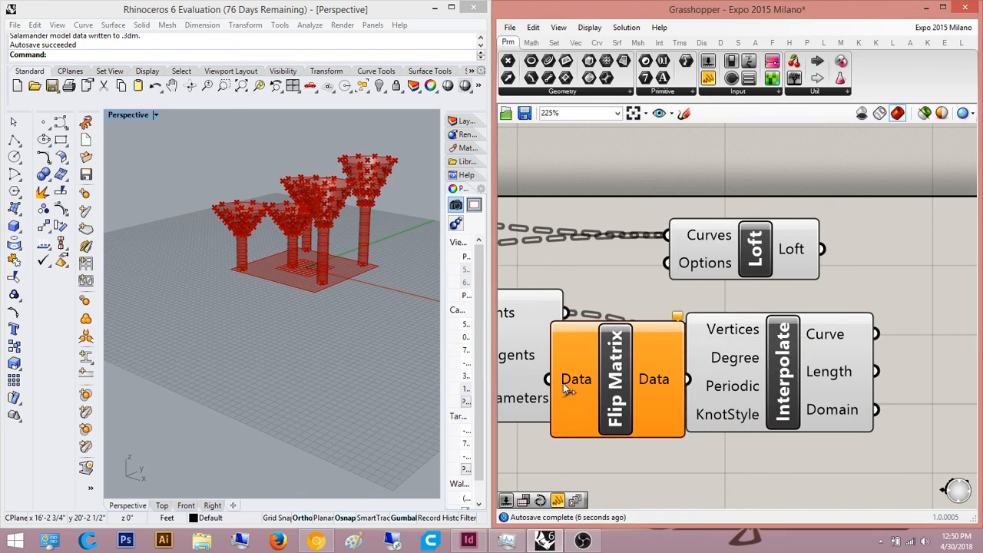
left_click_drag(568, 326, 568, 319)
Step: Feed Flip Matrix's Data output into Interpolate's Vertices and space the two components apart
right_click_drag(698, 406, 593, 396)
left_click_drag(594, 396, 717, 386)
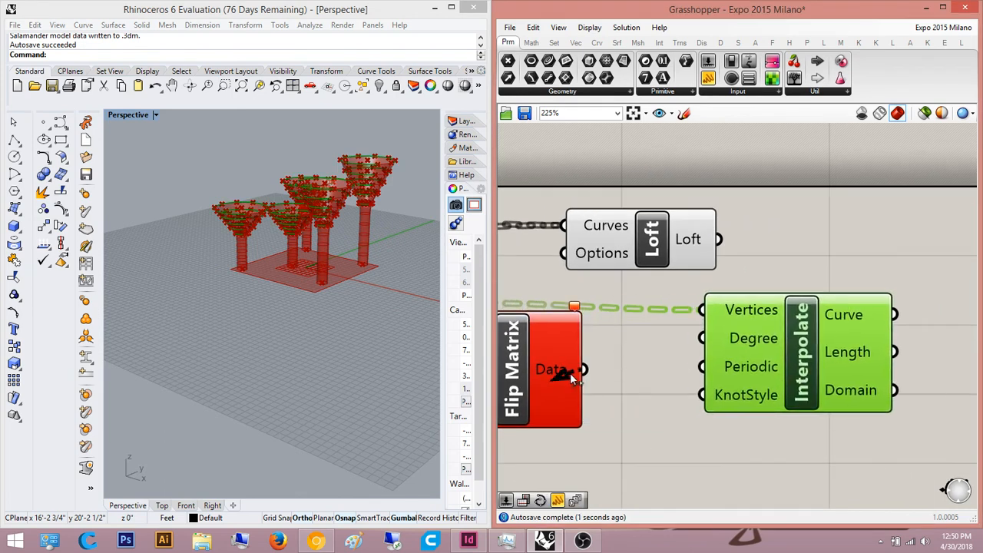
left_click_drag(570, 372, 703, 311)
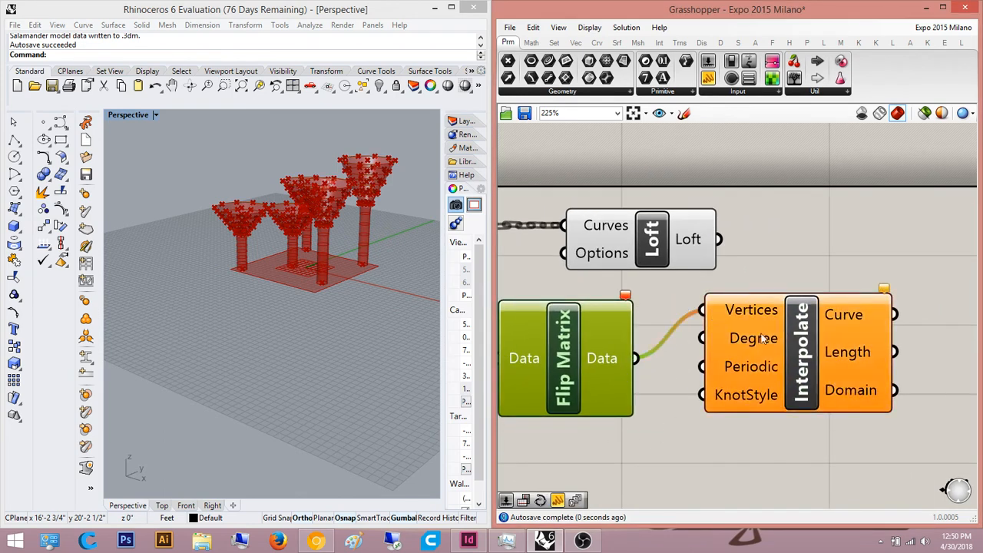
left_click_drag(760, 333, 870, 326)
left_click_drag(615, 349, 673, 348)
left_click(763, 440)
right_click_drag(696, 463, 686, 474)
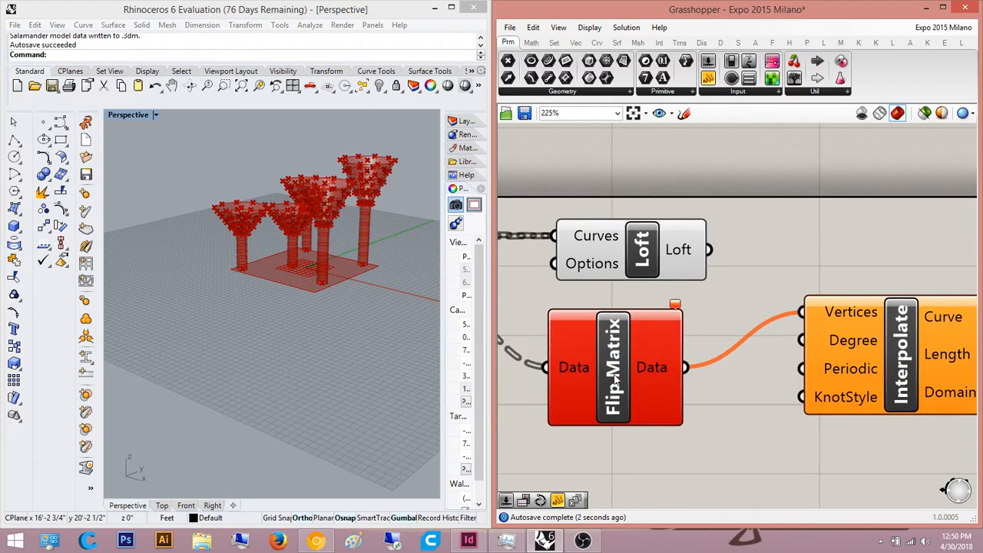
Step: Examine the data structure of Divide Curve's Points output and the division points on the towers
scroll(615, 378, "up", 3)
scroll(338, 206, "up", 8)
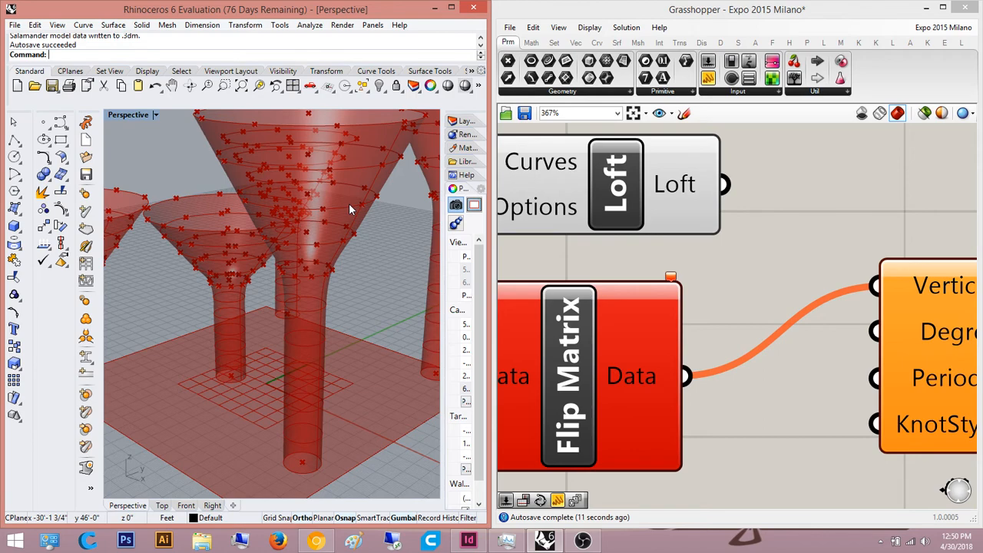
scroll(628, 314, "down", 3)
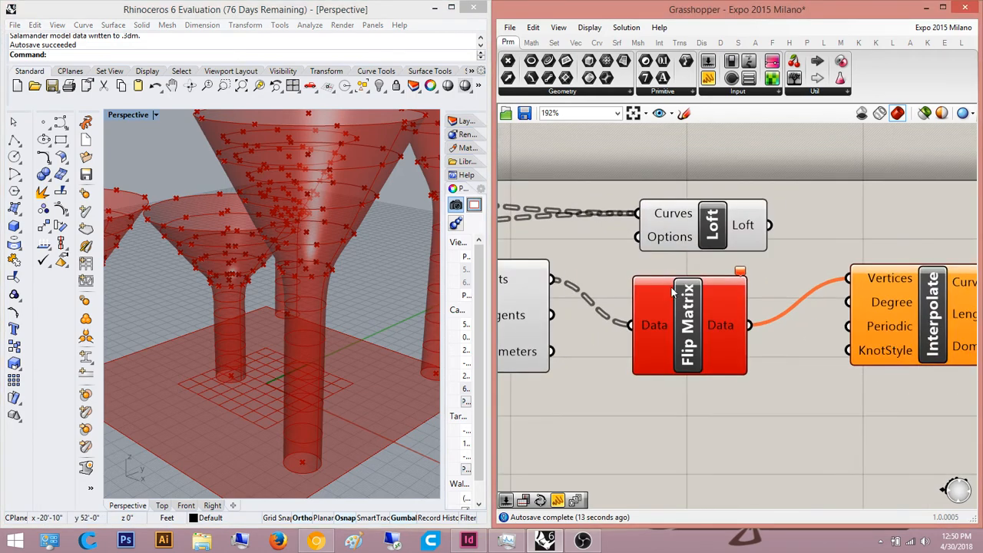
scroll(628, 314, "up", 3)
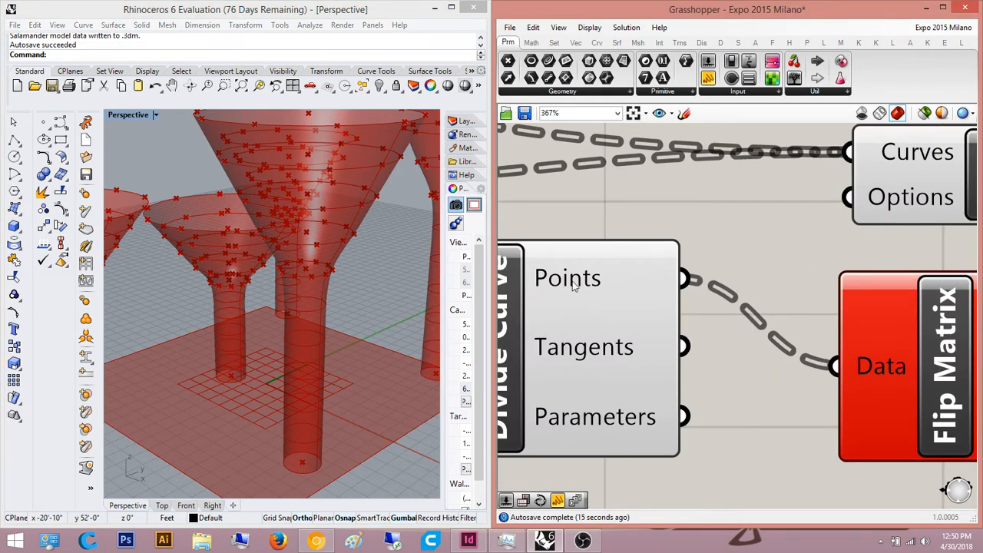
mouse_move(573, 285)
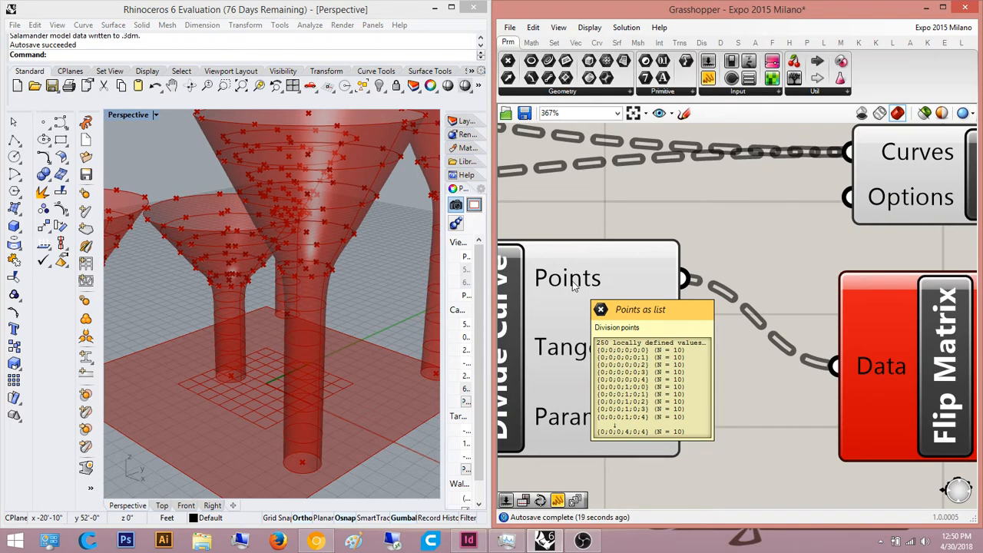
scroll(572, 285, "down", 3)
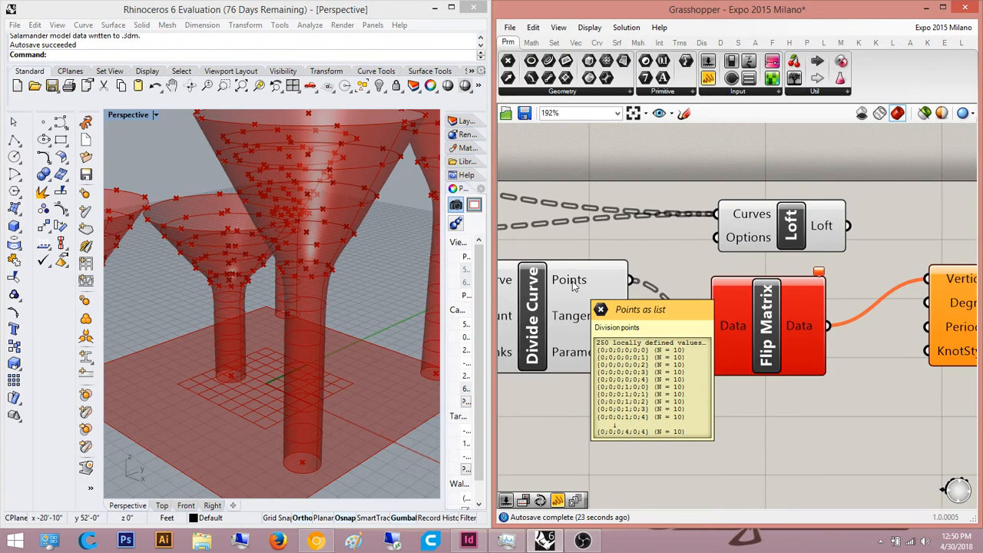
scroll(257, 220, "up", 5)
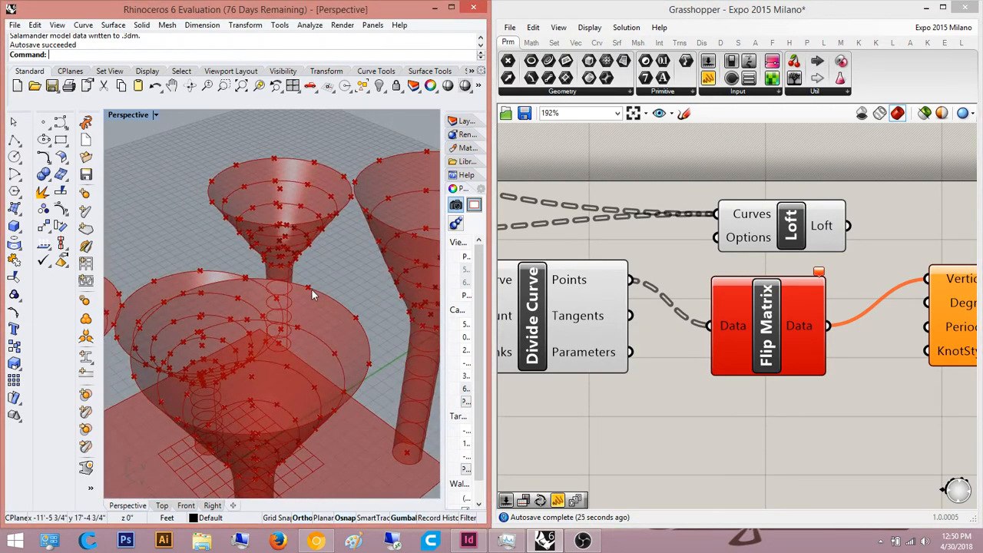
right_click_drag(312, 295, 303, 406)
scroll(308, 302, "down", 5)
scroll(304, 428, "up", 8)
right_click_drag(771, 323, 739, 332)
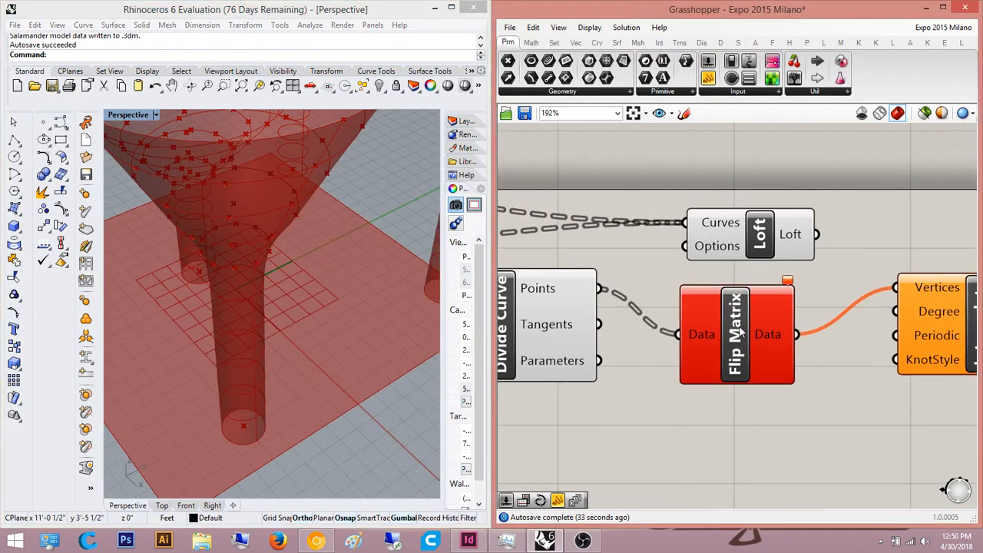
Step: Delete the Flip Matrix component and feed Divide Curve's Points directly into Interpolate's Vertices
left_click(740, 332)
scroll(726, 333, "down", 1)
key("Delete")
scroll(783, 324, "up", 3)
scroll(637, 296, "down", 4)
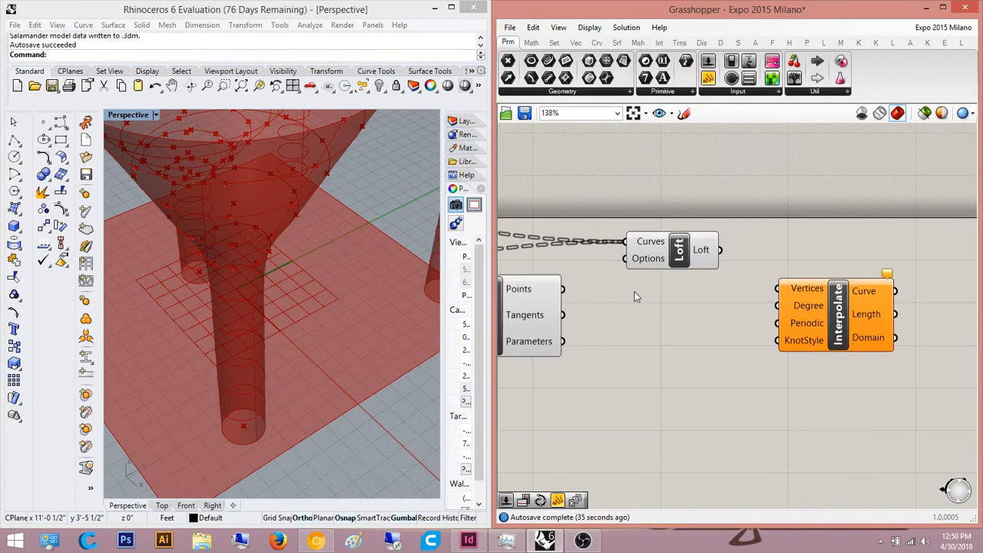
left_click_drag(577, 289, 837, 298)
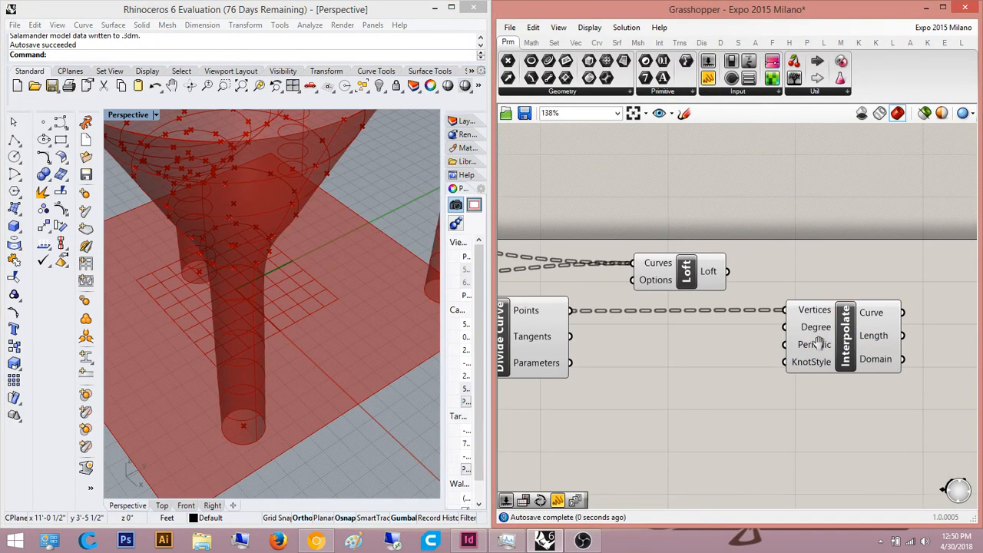
Step: Highlight the interpolated curves and examine how they run around the funnel towers
right_click_drag(820, 343, 815, 351)
left_click(842, 345)
right_click_drag(343, 292, 342, 246)
scroll(343, 245, "down", 4)
scroll(334, 166, "up", 5)
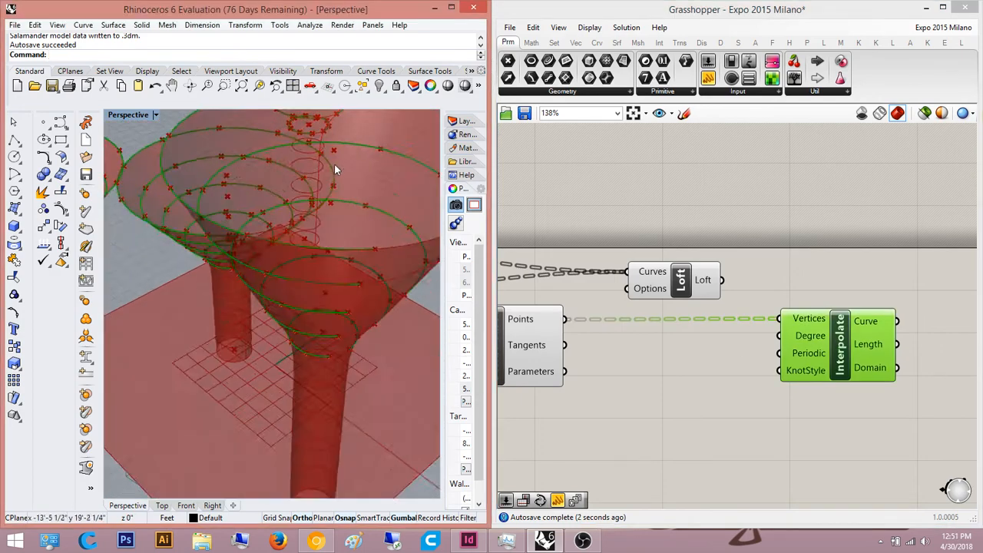
scroll(334, 164, "down", 10)
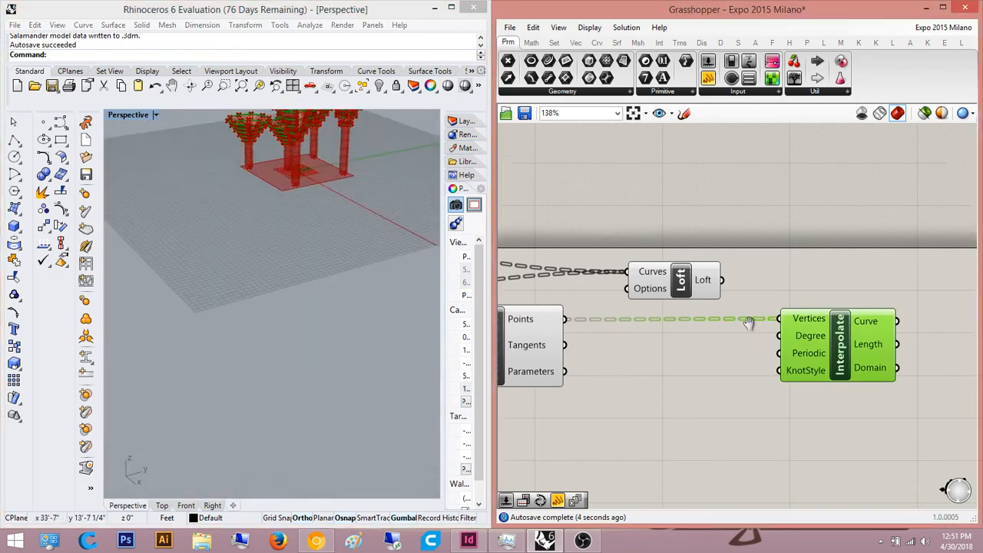
right_click_drag(749, 322, 768, 366)
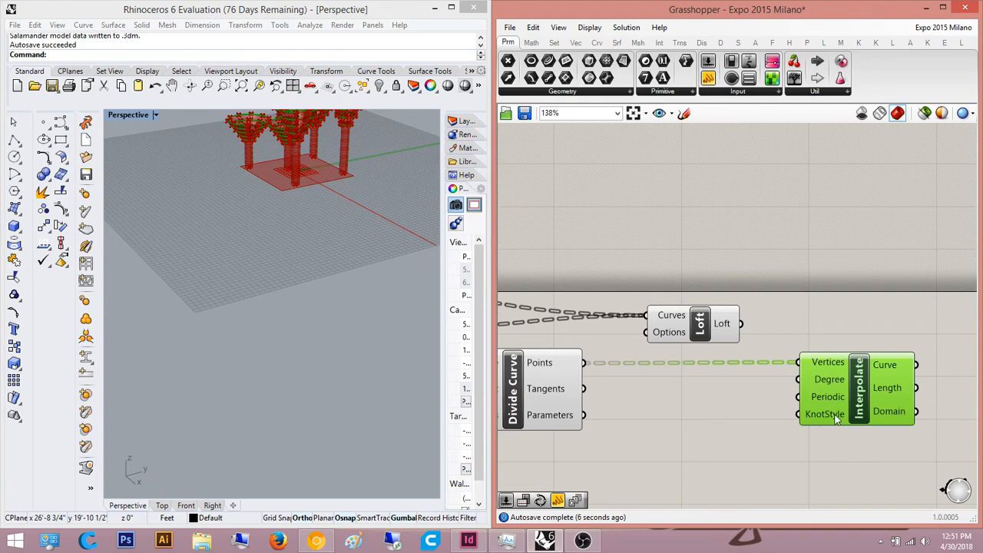
Step: Examine the interpolated curves on the funnel towers and delete the Interpolate component
mouse_move(835, 417)
mouse_move(828, 387)
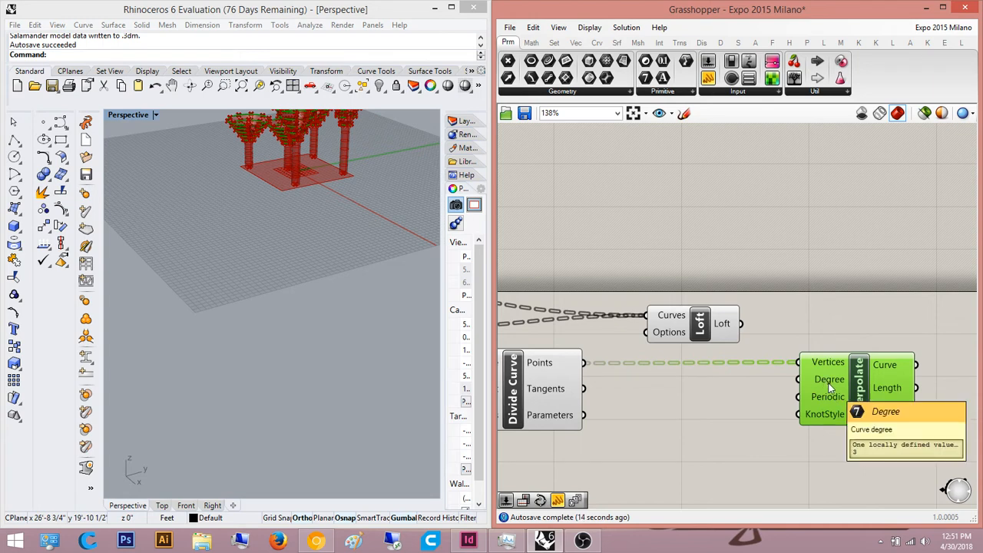
left_click_drag(839, 407, 803, 438)
scroll(327, 176, "up", 8)
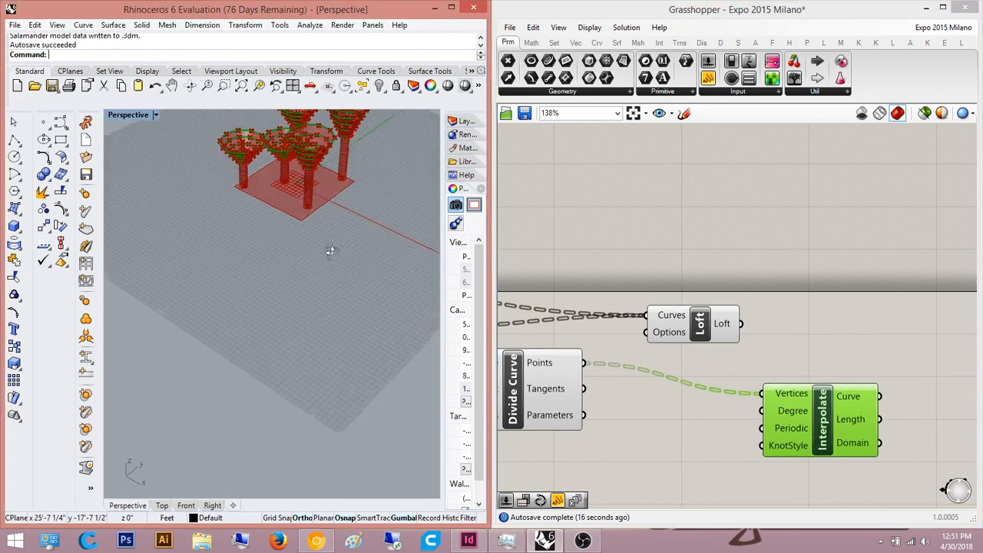
right_click_drag(317, 202, 341, 242)
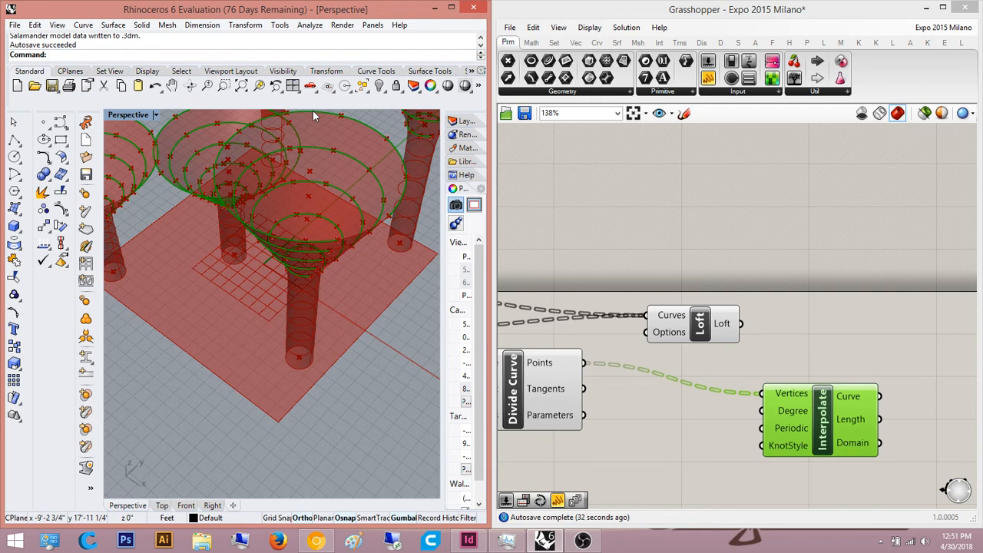
key("Delete")
right_click_drag(732, 388, 712, 328)
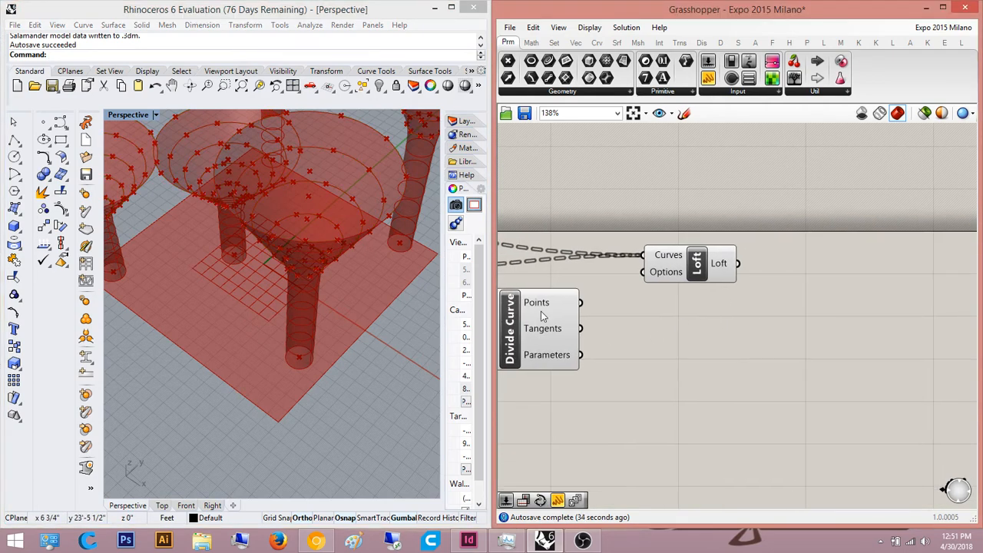
Step: Highlight Divide Curve's points and examine how they are distributed around the funnel towers
right_click_drag(222, 407, 213, 182, "shift")
right_click_drag(262, 222, 343, 286, "shift")
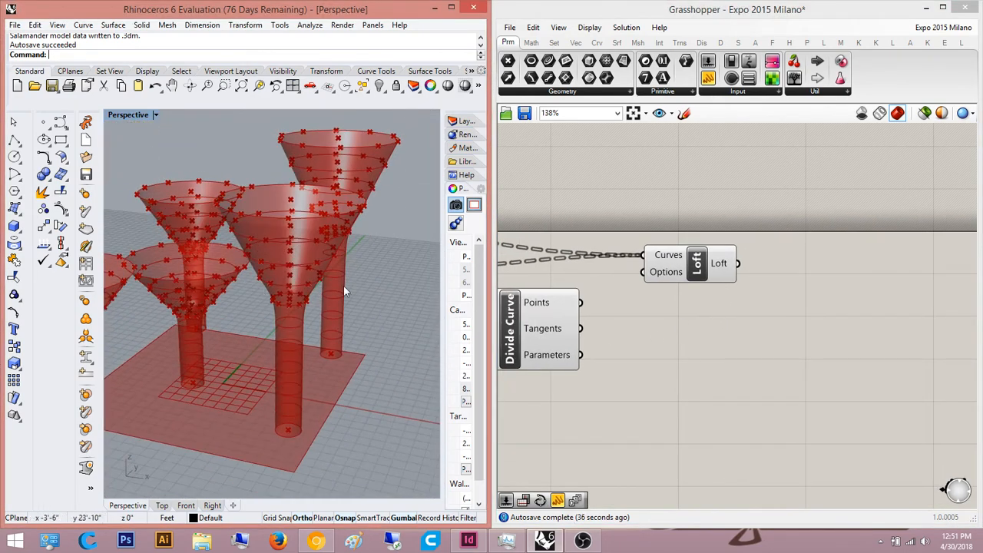
scroll(554, 336, "up", 2)
scroll(555, 336, "up", 1)
left_click(555, 336)
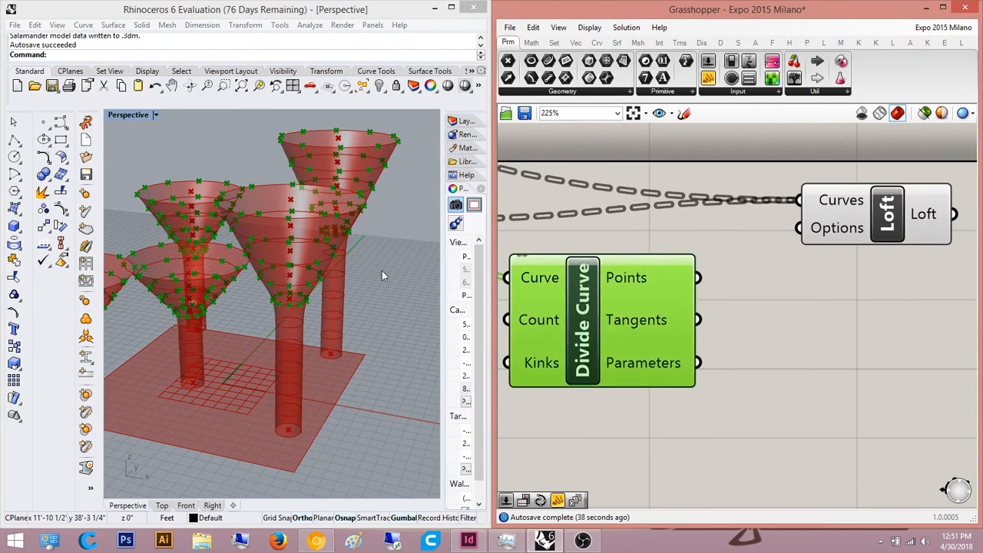
right_click_drag(382, 271, 291, 298)
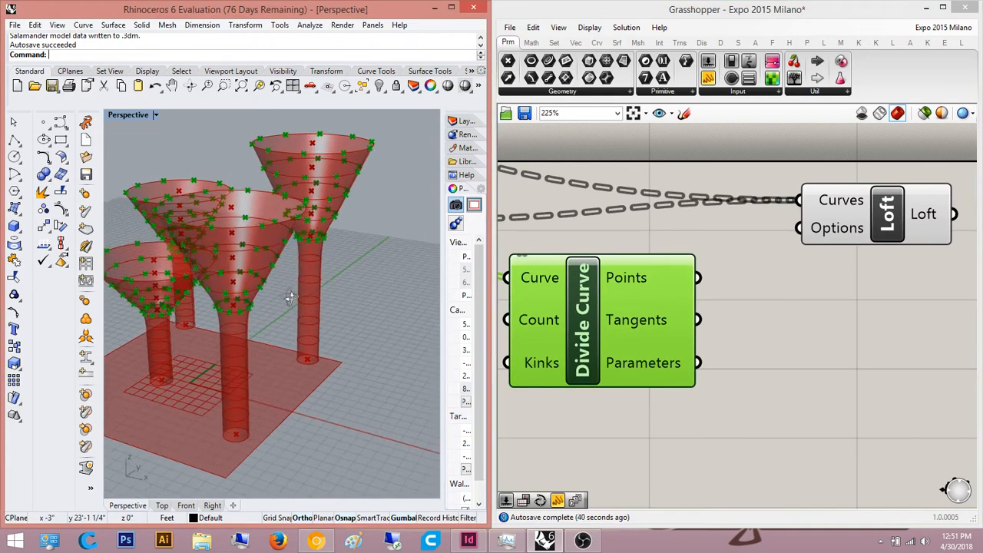
left_click(775, 353)
double_click(775, 352)
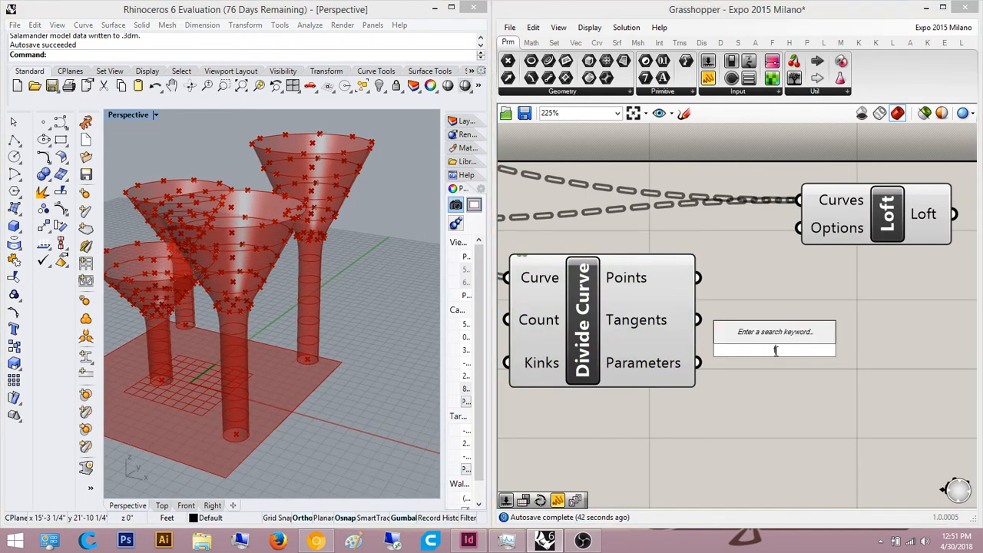
type("flip")
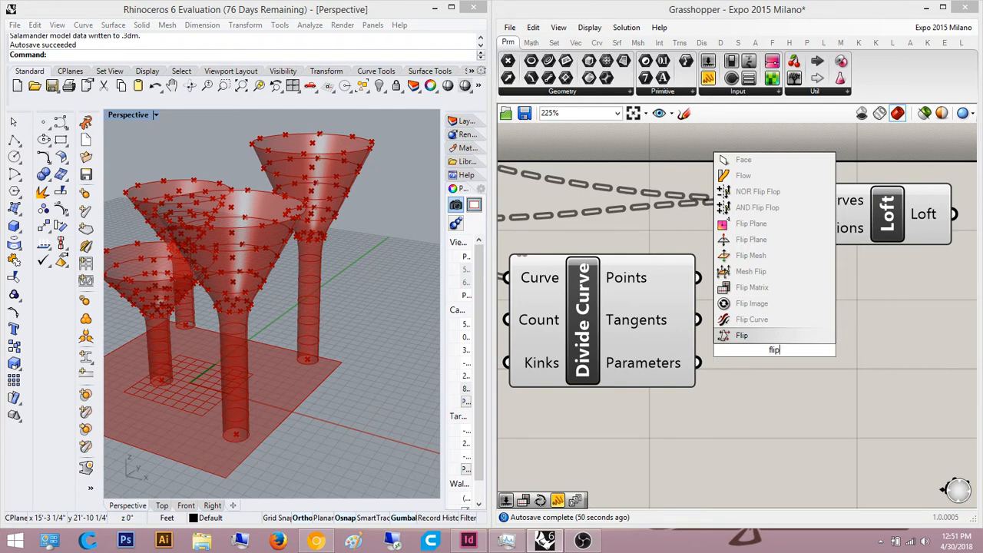
key("BackSpace")
key("BackSpace")
key("BackSpace")
key("BackSpace")
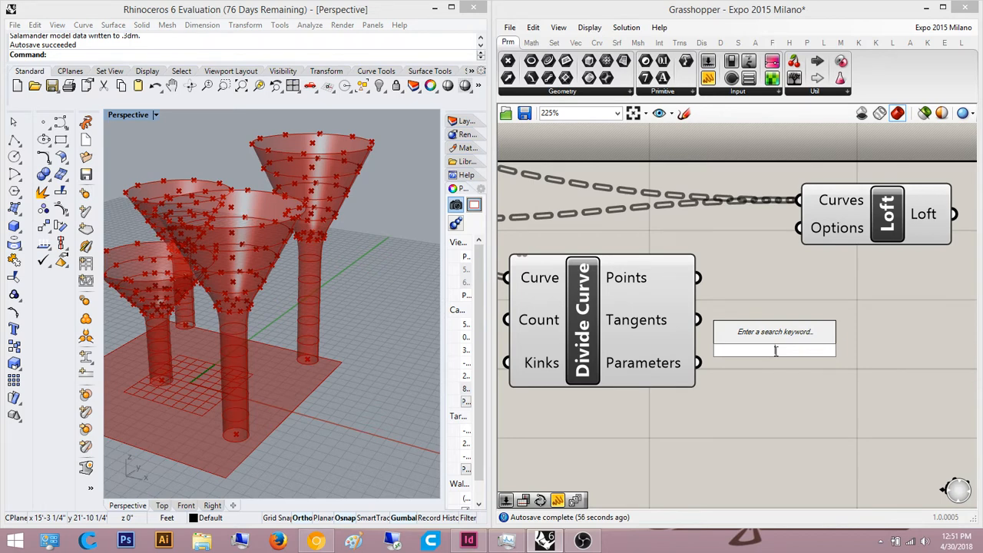
Step: Add a PolyLine component beside Divide Curve and feed the Points output into its Vertices
type("polylin")
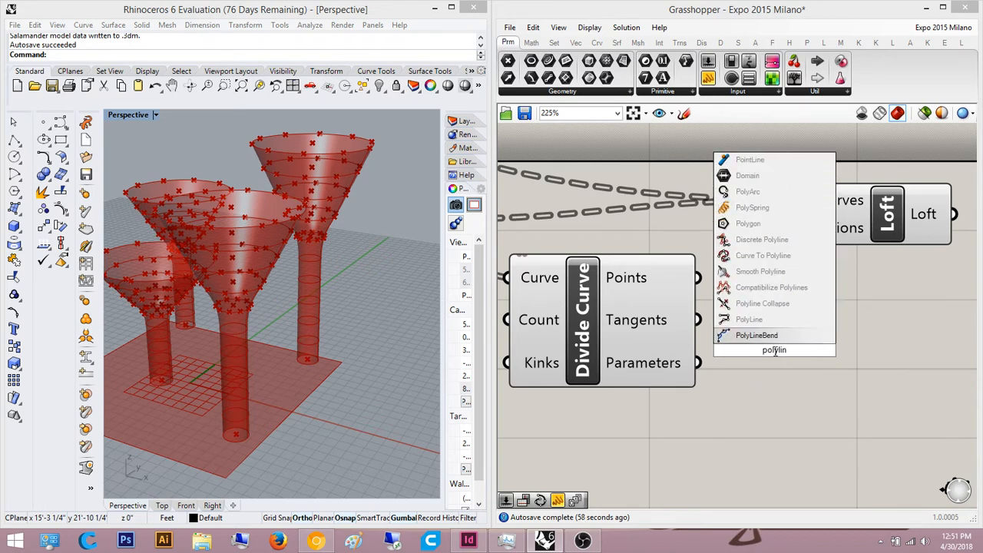
left_click(766, 325)
right_click_drag(722, 354, 633, 393)
left_click_drag(664, 377, 790, 362)
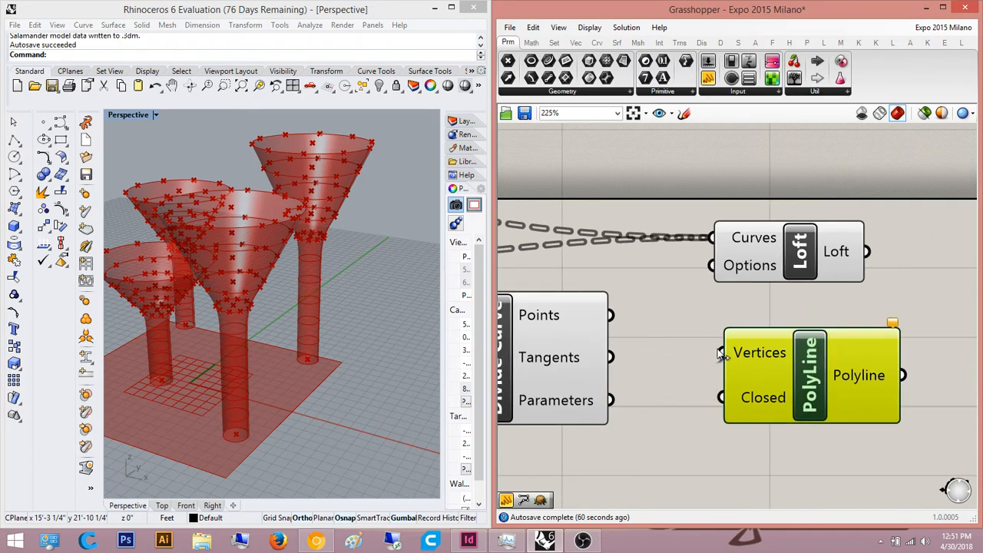
left_click_drag(722, 355, 610, 315)
scroll(238, 347, "up", 5)
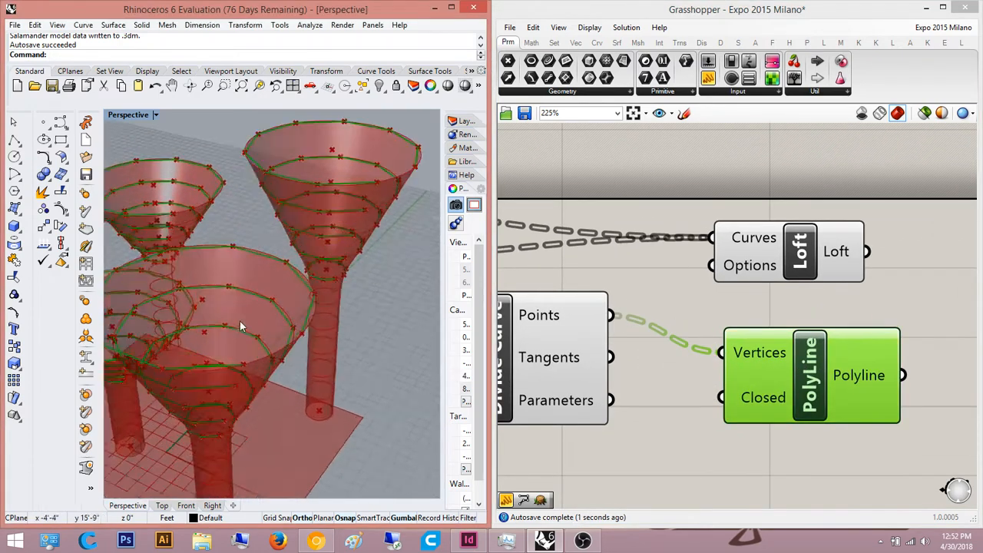
scroll(262, 369, "up", 6)
scroll(263, 370, "down", 8)
Step: Create a number slider with the value 1 and feed it into PolyLine's Closed input, spacing PolyLine away from Divide Curve
right_click_drag(787, 430, 748, 382)
left_click(730, 413)
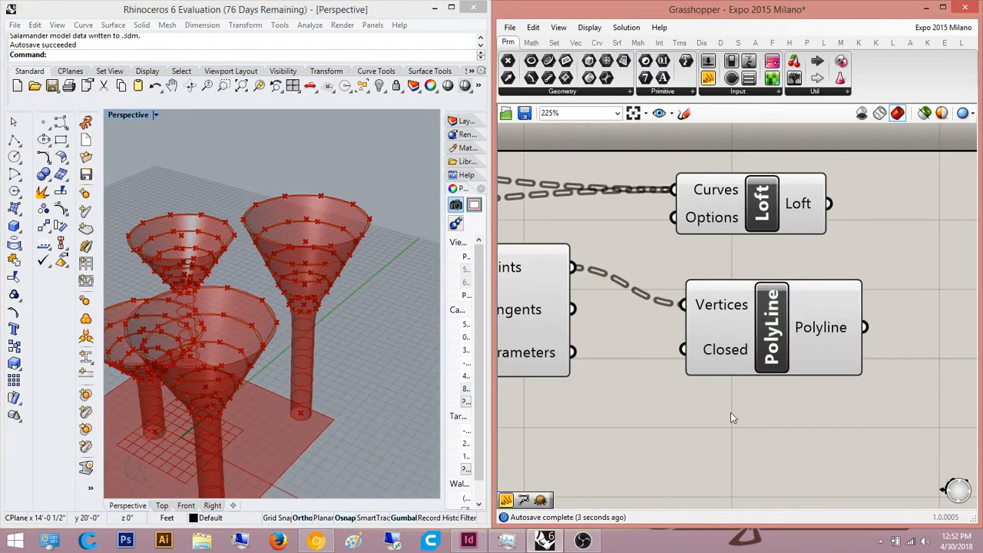
double_click(730, 415)
type("1")
key("Return")
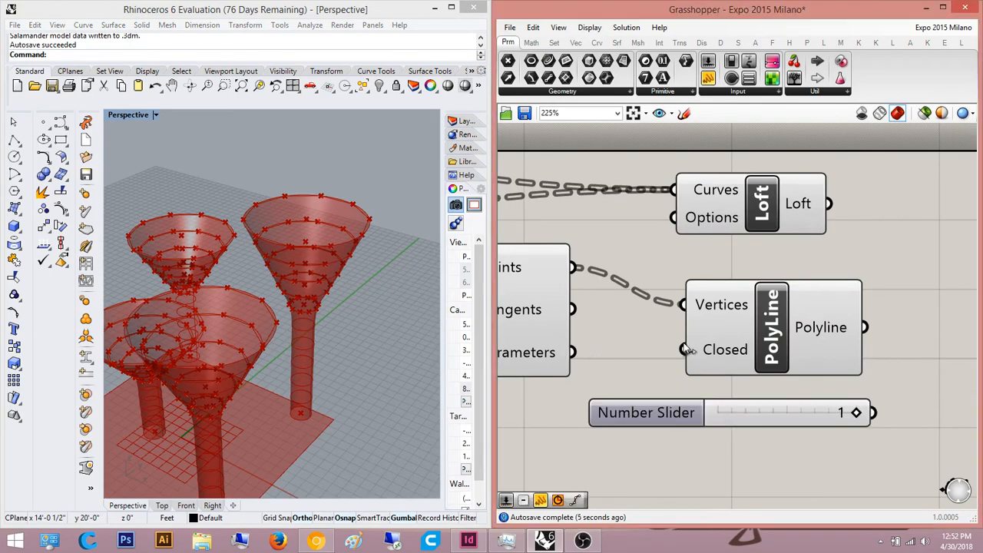
left_click_drag(685, 350, 874, 412)
left_click_drag(789, 351, 911, 351)
right_click_drag(824, 418, 678, 421)
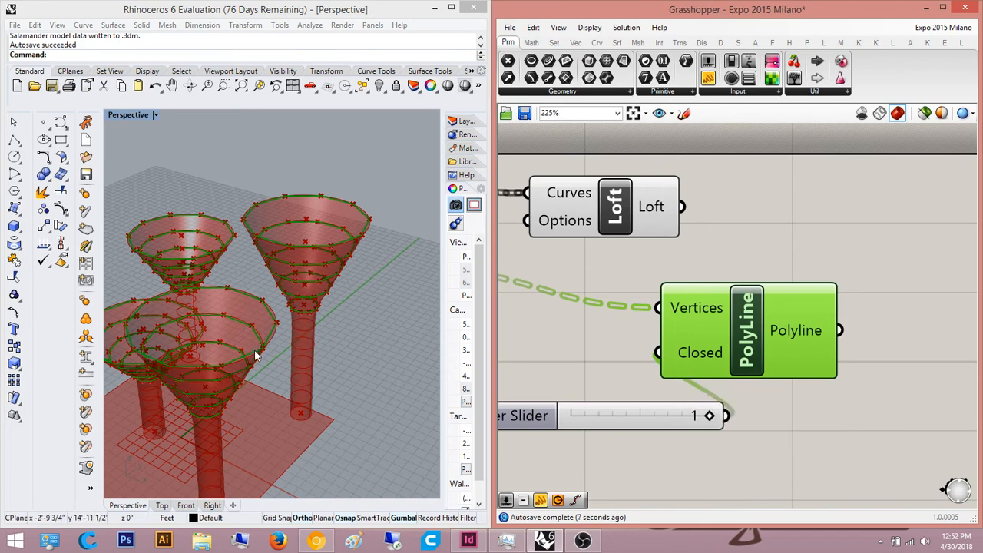
mouse_move(254, 349)
right_mouse_down()
mouse_move(261, 339)
mouse_move(250, 343)
right_mouse_up()
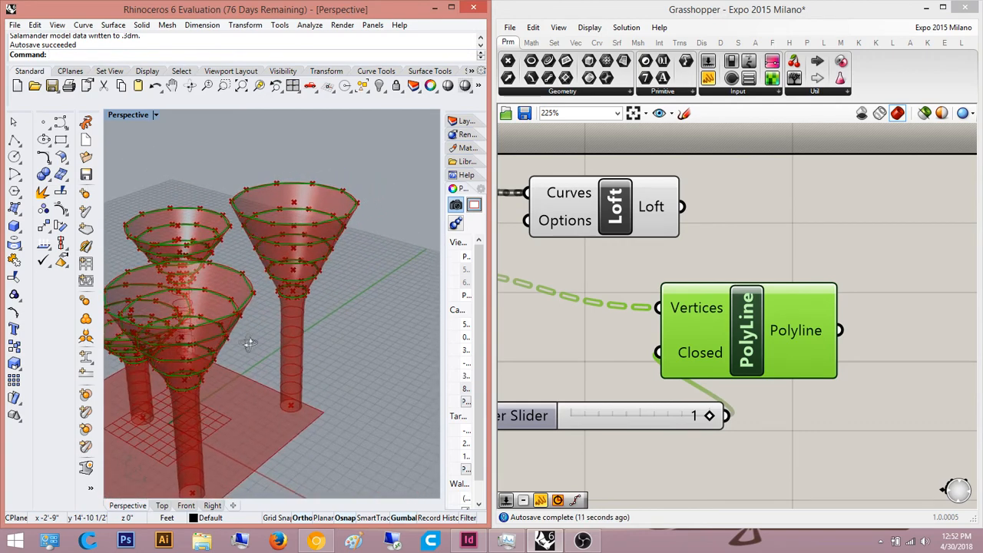
Step: Move the number slider beneath Divide Curve, clear of the PolyLine component
right_click_drag(670, 462, 790, 405)
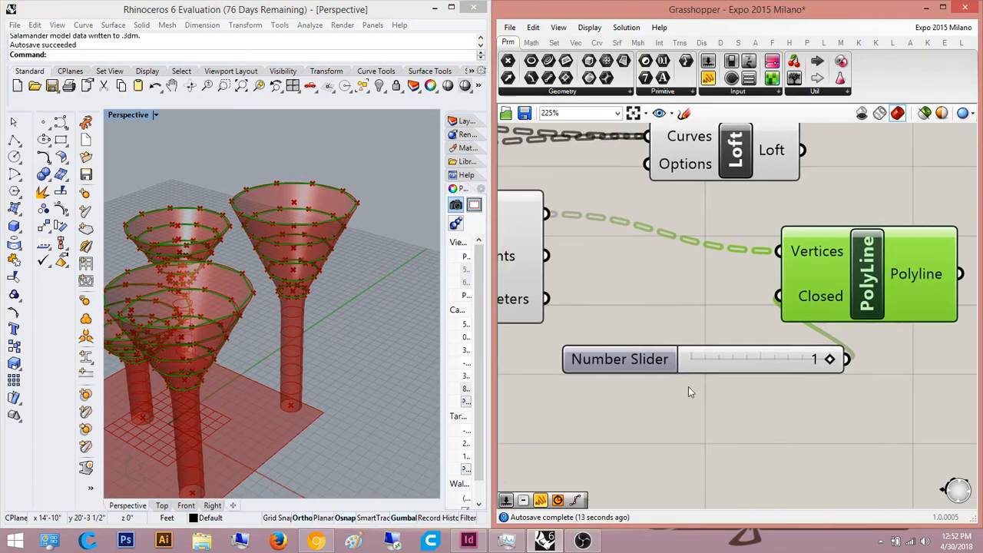
left_click_drag(626, 370, 498, 409)
left_click(651, 363)
right_click_drag(651, 363, 622, 398)
scroll(623, 397, "down", 3)
left_click(579, 309)
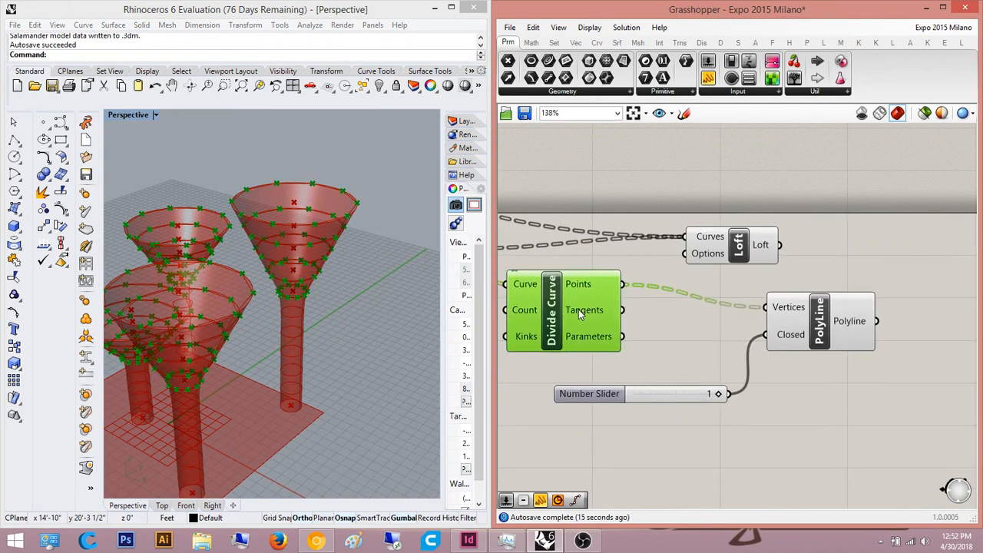
left_click(666, 365)
scroll(666, 366, "up", 3)
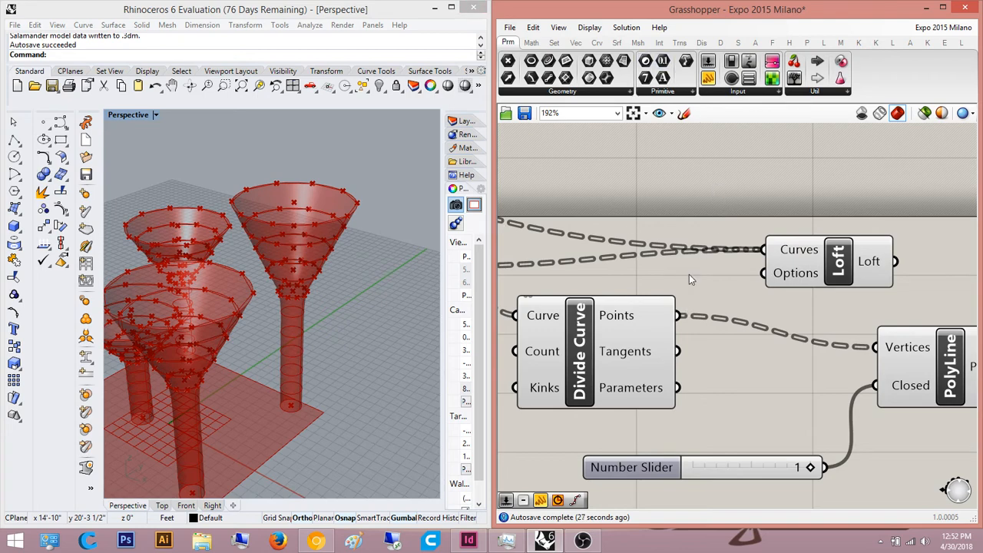
right_click_drag(730, 374, 603, 357)
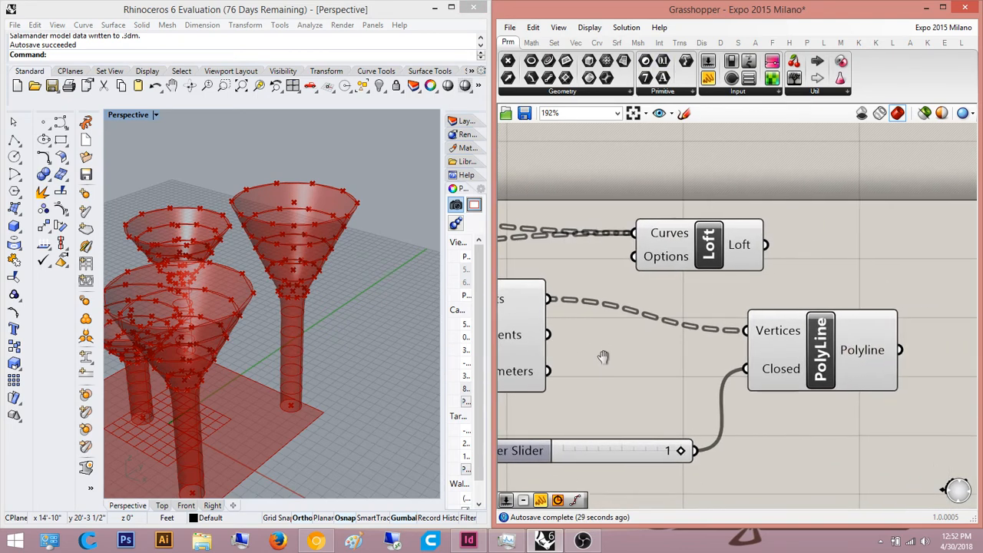
Step: Add an Explode component after PolyLine and feed the Polyline output into its Curve input
left_click(827, 354)
right_click_drag(827, 355, 649, 320)
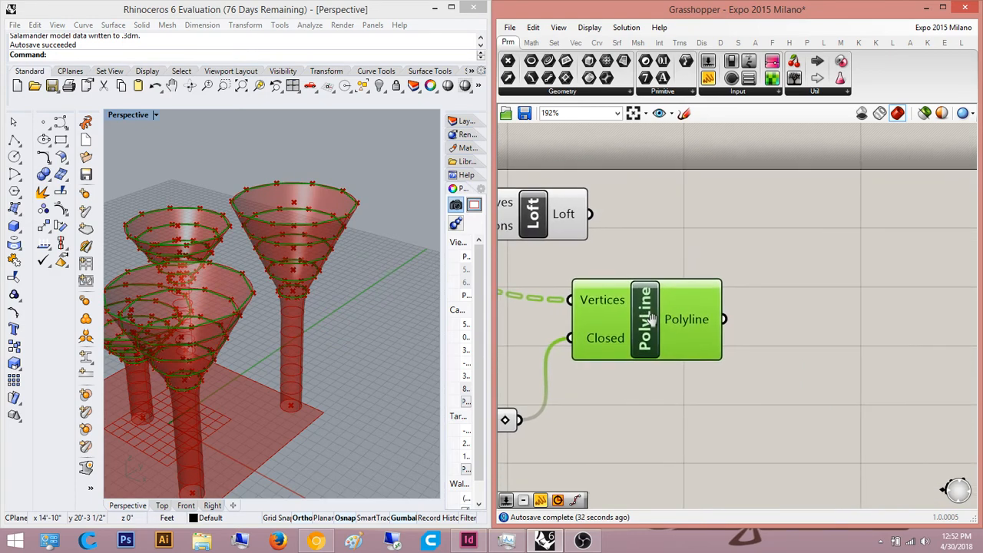
double_click(835, 321)
type("explode")
key("Return")
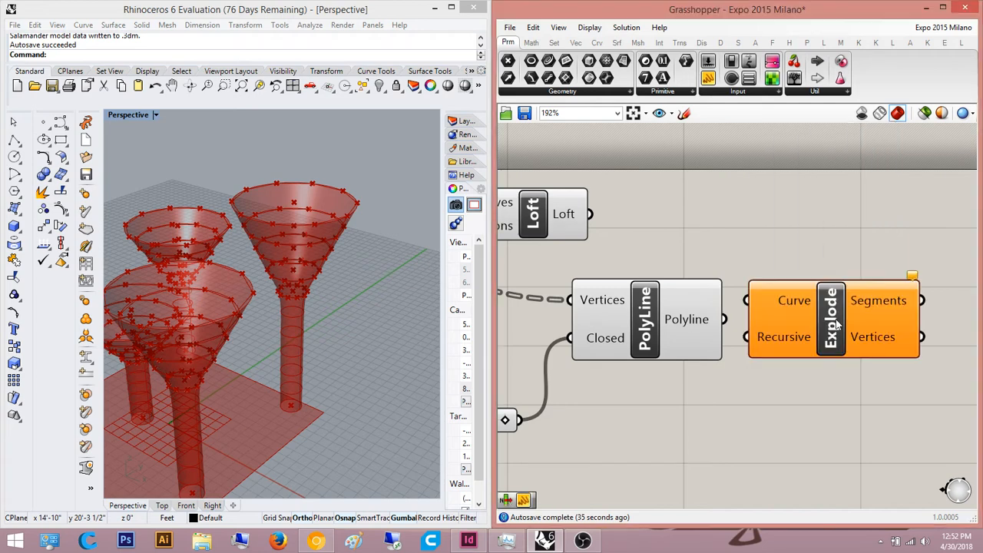
scroll(722, 295, "up", 3)
left_click_drag(693, 285, 661, 314)
right_click_drag(859, 338, 665, 353)
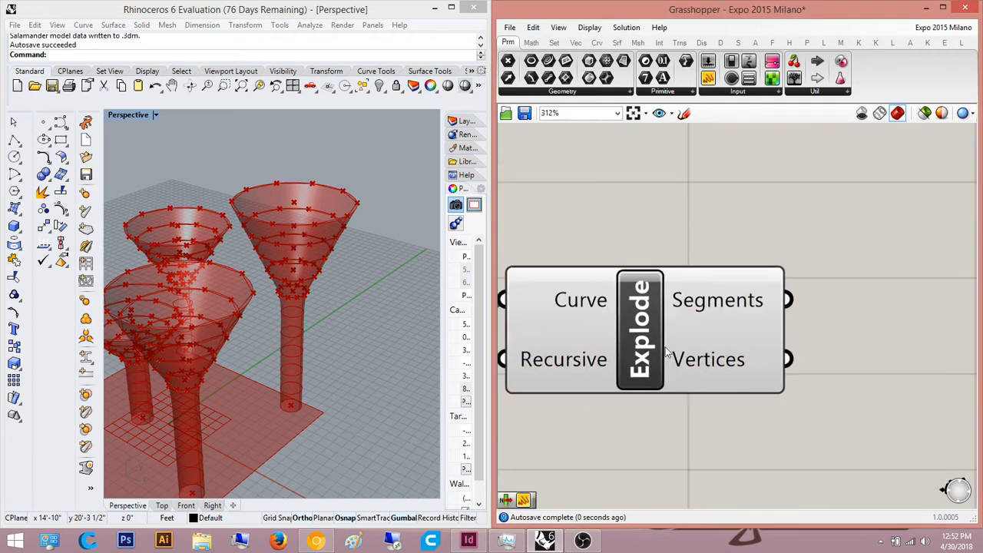
left_click_drag(665, 352, 668, 352)
left_click(835, 338)
right_click_drag(834, 337, 721, 335)
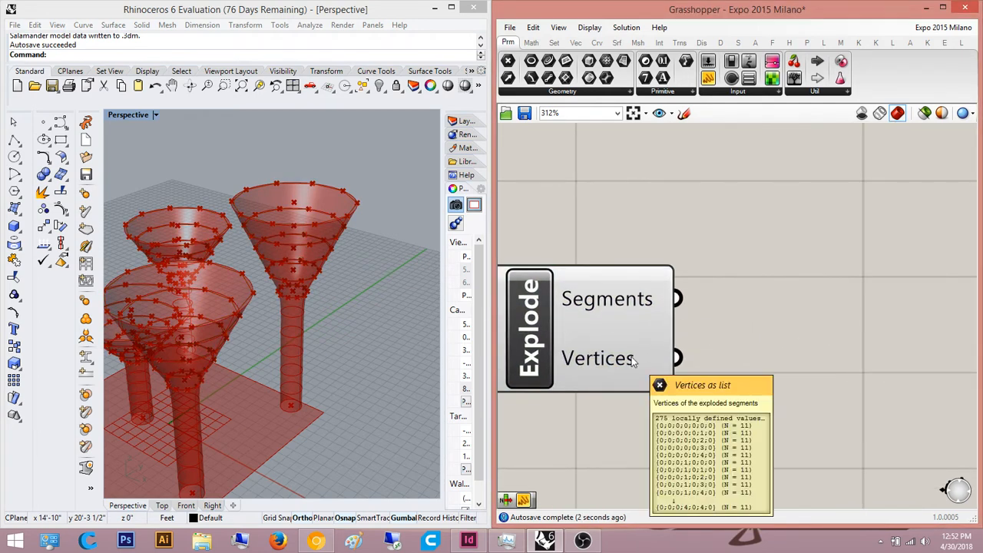
double_click(844, 325)
left_click(827, 351)
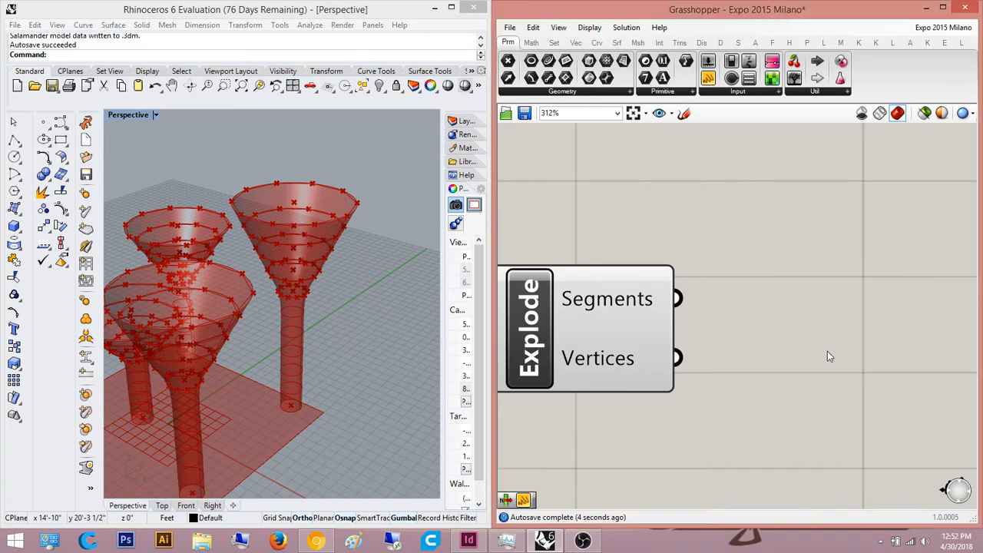
double_click(827, 351)
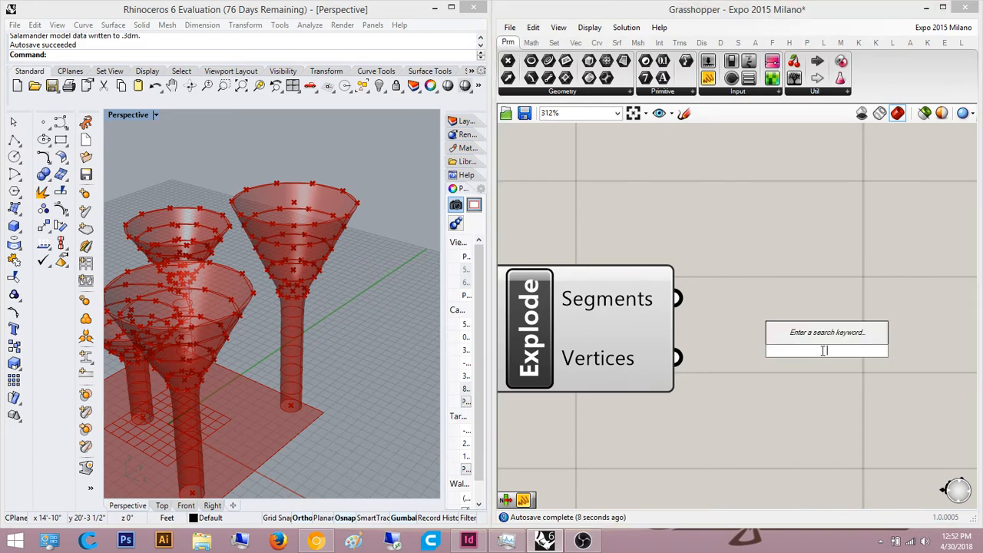
left_click(807, 397)
Step: Place a Panel beside Explode, feed the Vertices output into it and make the Panel taller
left_click_drag(707, 81, 810, 338)
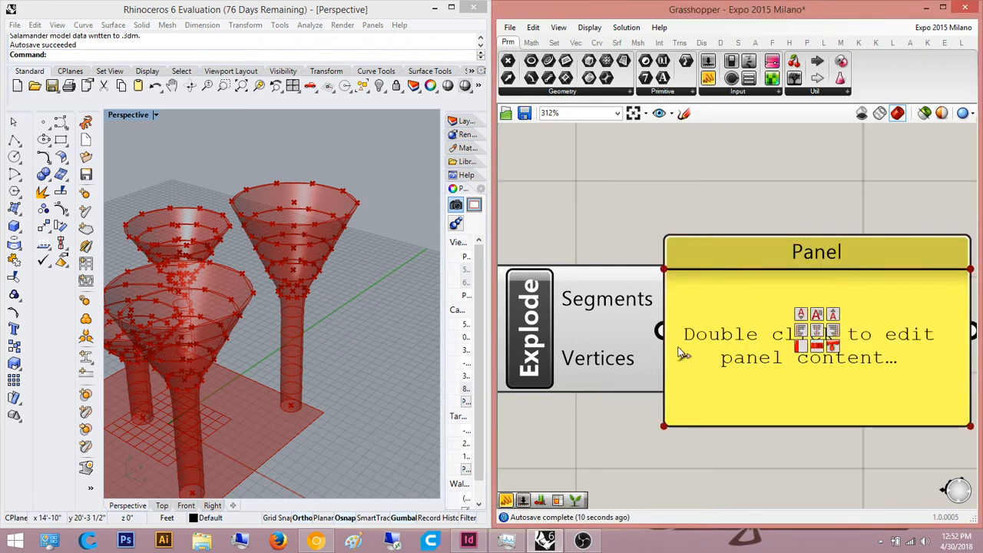
right_click_drag(775, 320, 633, 356)
left_click_drag(633, 357, 749, 343)
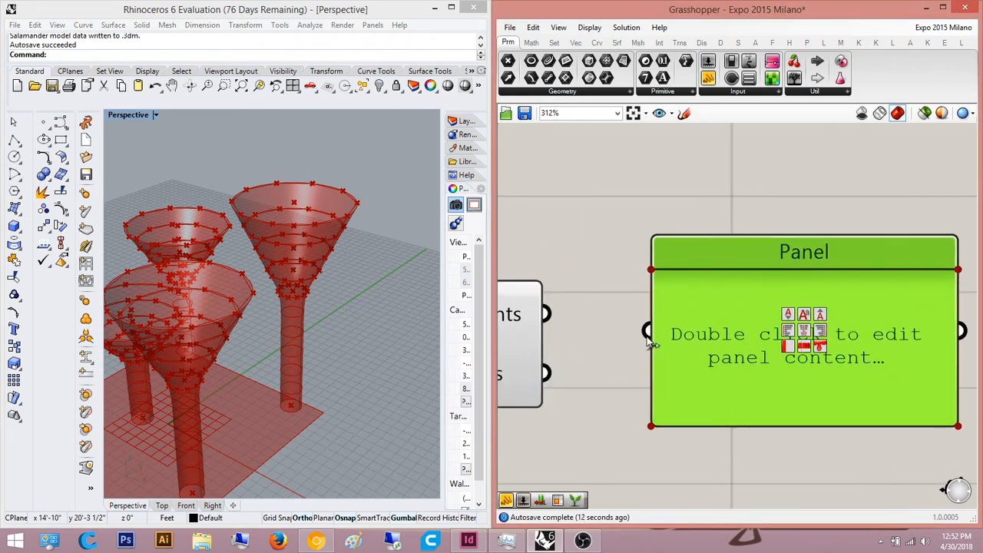
left_click_drag(531, 376, 650, 331)
scroll(586, 375, "down", 4)
left_click_drag(665, 384, 660, 455)
left_click(745, 394)
Step: Read through the vertex lists in the Panel and compare them with the points on the towers
scroll(745, 393, "up", 3)
left_click_drag(702, 236, 702, 308)
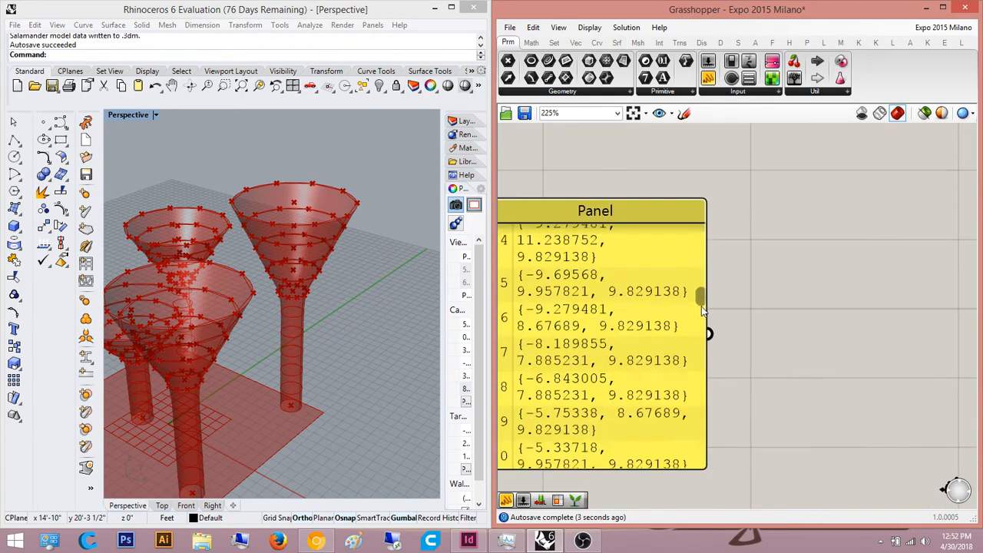
right_click_drag(723, 352, 845, 338)
scroll(823, 308, "down", 10)
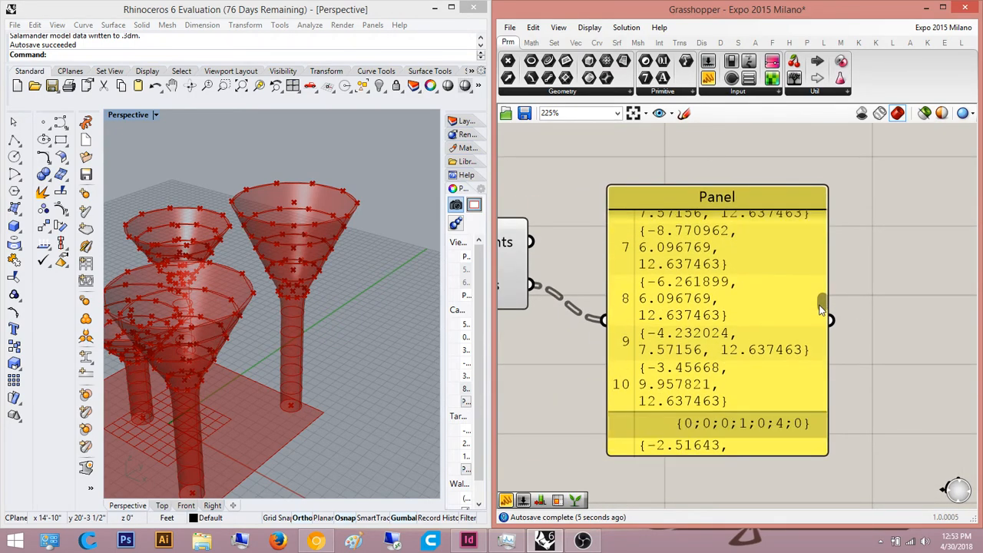
scroll(820, 301, "down", 5)
scroll(821, 300, "up", 2)
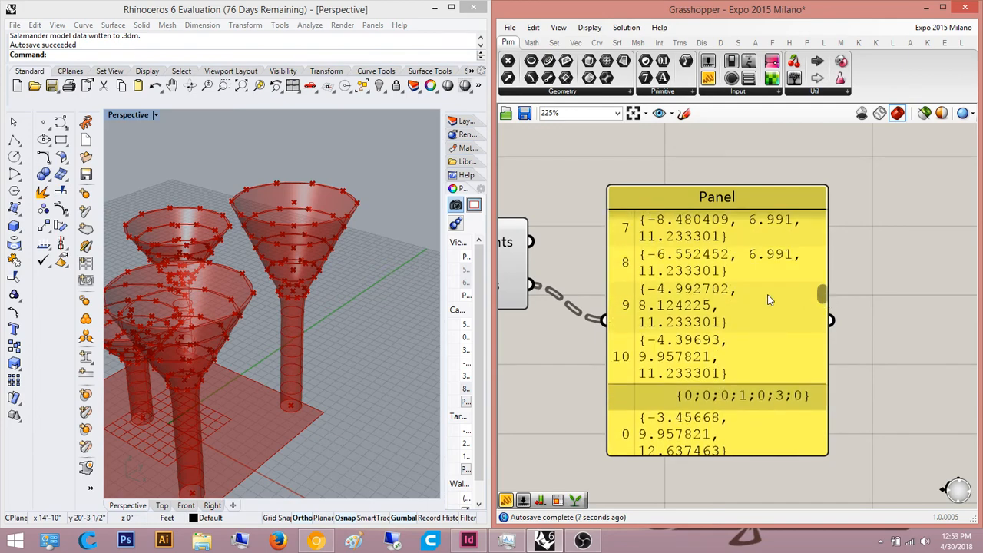
right_click_drag(226, 306, 271, 220)
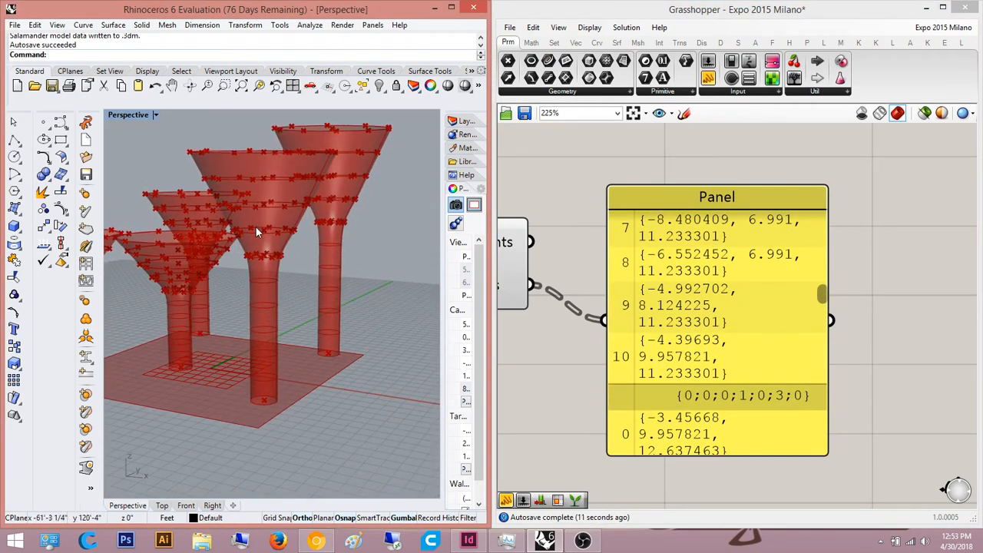
Step: Move the Panel up above the Explode component to free the space beside its outputs
right_click_drag(582, 199, 567, 335)
scroll(592, 258, "down", 2)
left_click_drag(718, 373, 783, 205)
Step: Add a List Item component beside Explode and feed the Vertices output into its List input
right_click_drag(655, 398, 636, 430)
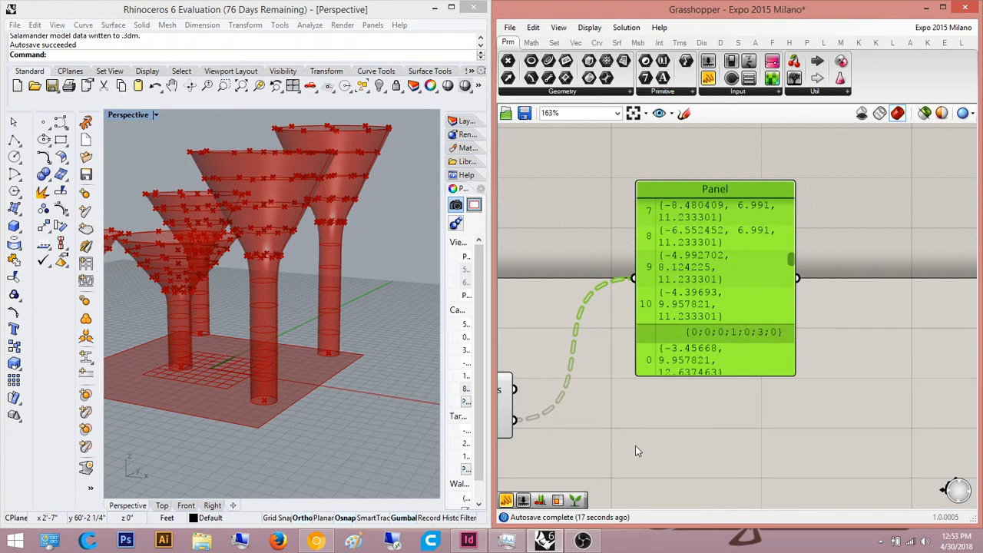
double_click(636, 445)
type("list item")
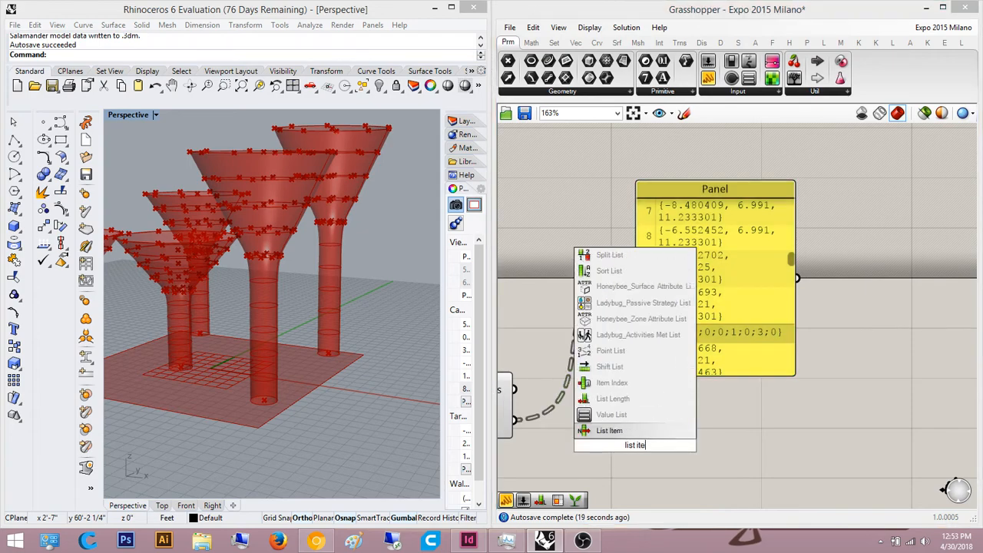
key("Return")
right_click_drag(637, 434, 696, 425)
left_click_drag(646, 415, 577, 412)
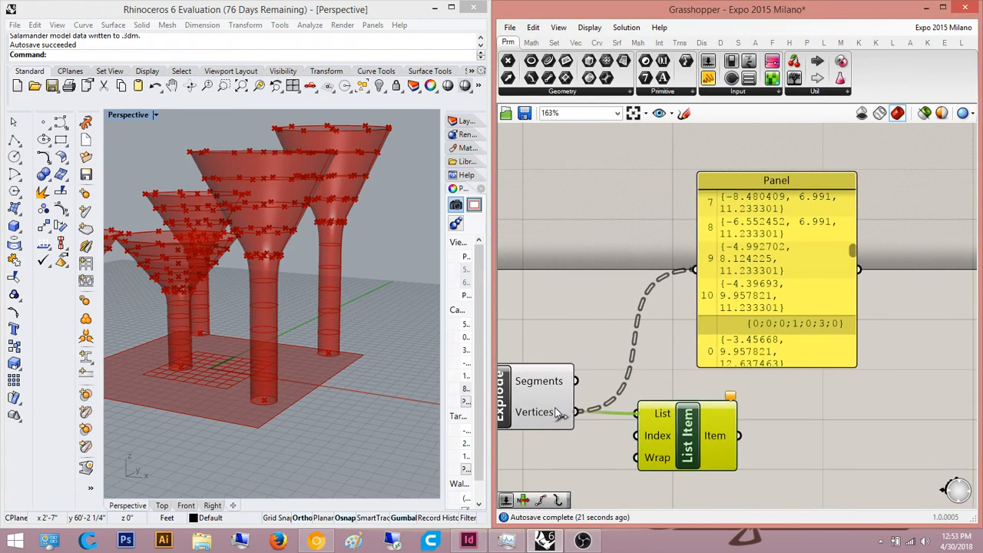
left_click_drag(708, 441, 823, 418)
Step: Add a number slider with the value 2 and connect it to List Item's Index input
double_click(686, 463)
type("2")
key("Return")
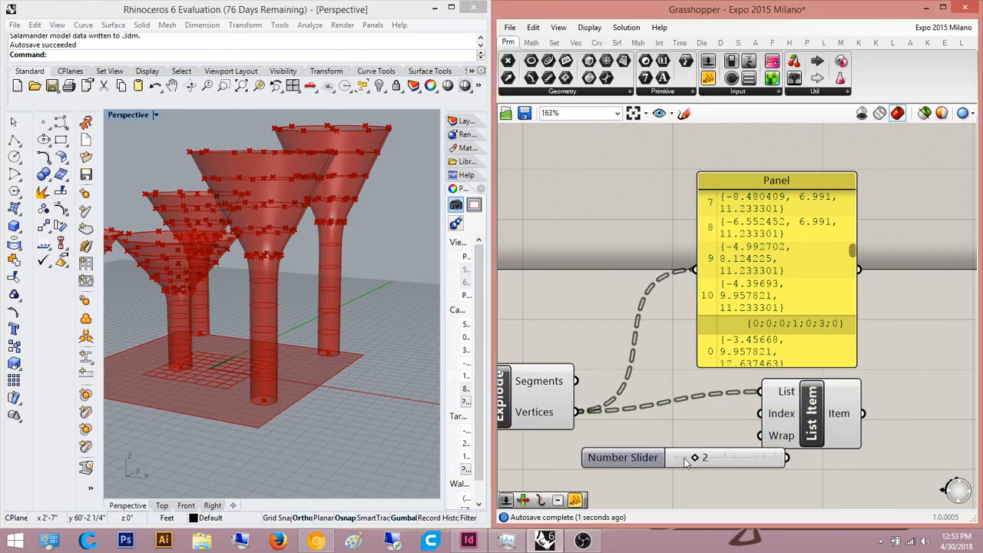
left_click_drag(761, 413, 787, 458)
left_click_drag(811, 422, 822, 422)
Step: Set the index slider to 3 and move it clear of the List Item component
right_click_drag(881, 427, 932, 433)
scroll(791, 437, "up", 3)
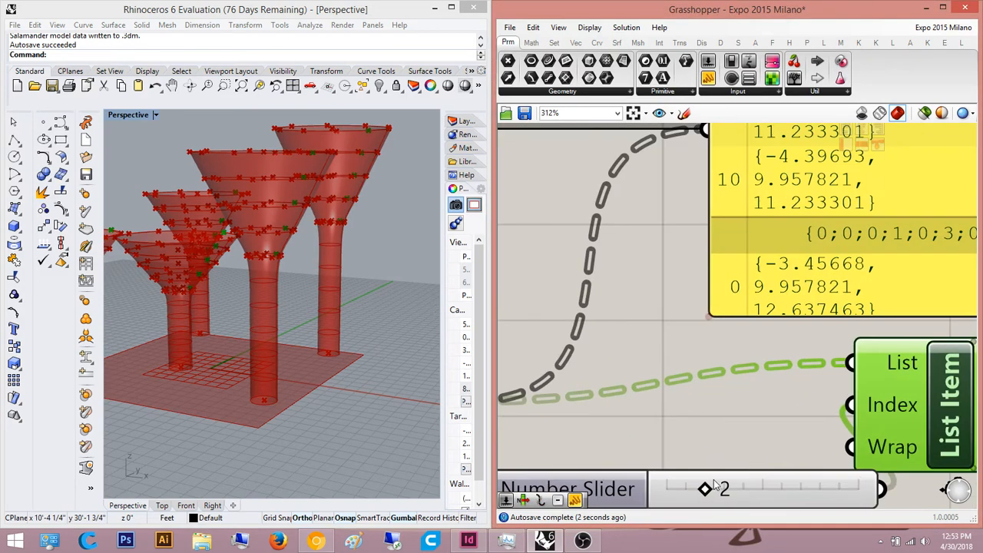
left_click_drag(710, 493, 728, 494)
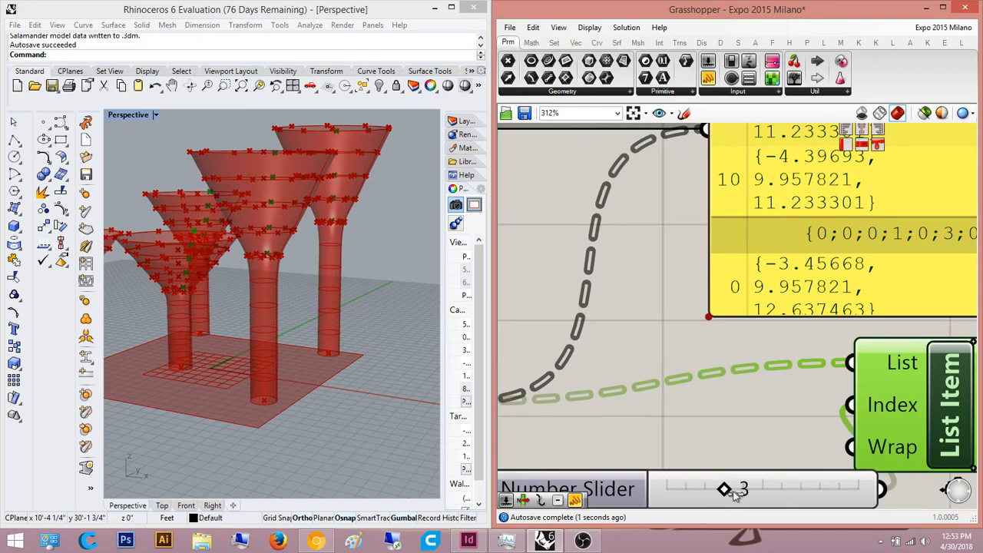
right_click_drag(637, 471, 729, 379)
left_click_drag(711, 387, 549, 393)
scroll(765, 350, "down", 3)
Step: Add an Interpolate component after List Item and feed the Item output into its Vertices input
right_click_drag(865, 335, 767, 358)
right_click_drag(859, 358, 707, 365)
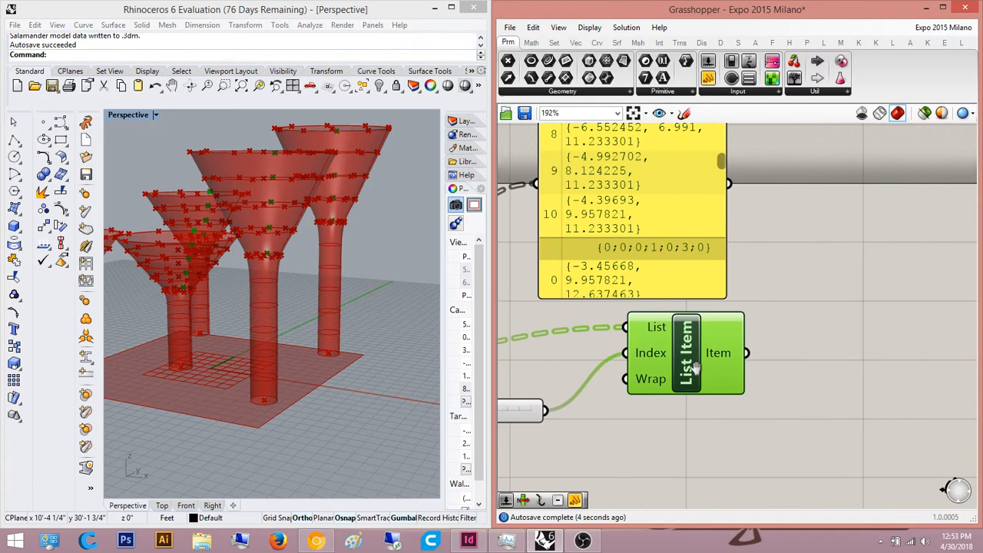
double_click(801, 370)
type("inter")
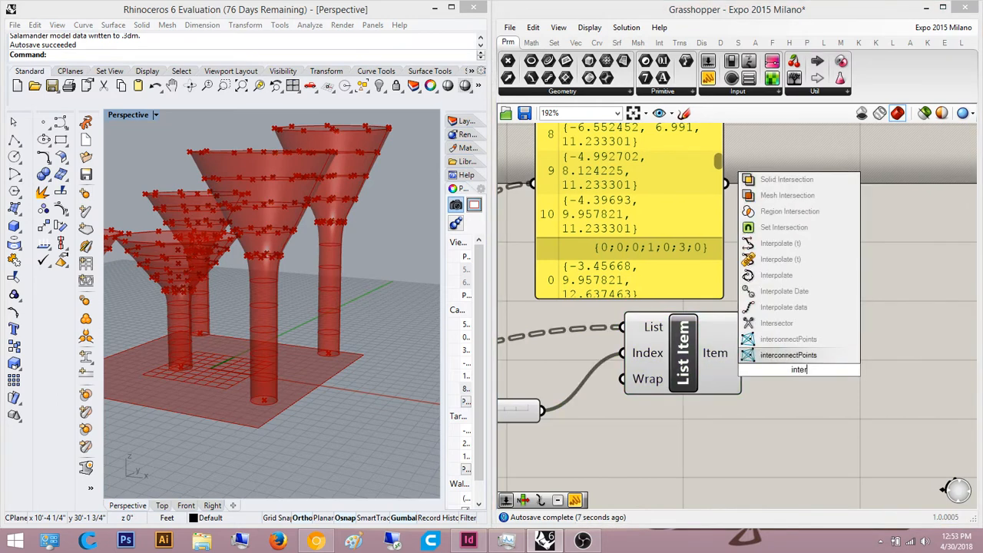
key("Up")
key("Up")
key("Up")
key("Up")
key("Up")
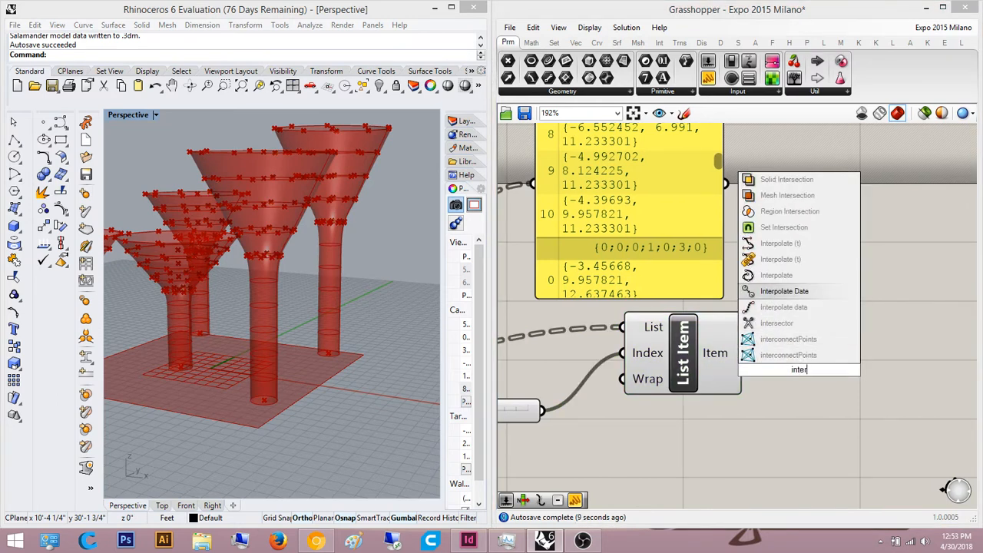
key("Return")
right_click_drag(801, 375, 669, 378)
left_click_drag(702, 357, 784, 333)
scroll(676, 324, "up", 3)
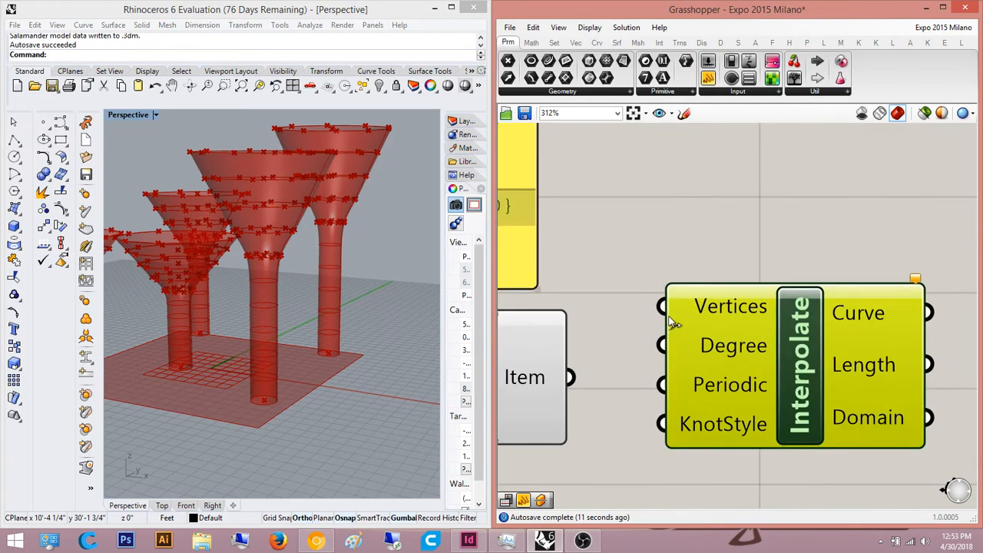
left_click_drag(664, 308, 572, 377)
left_click(722, 265)
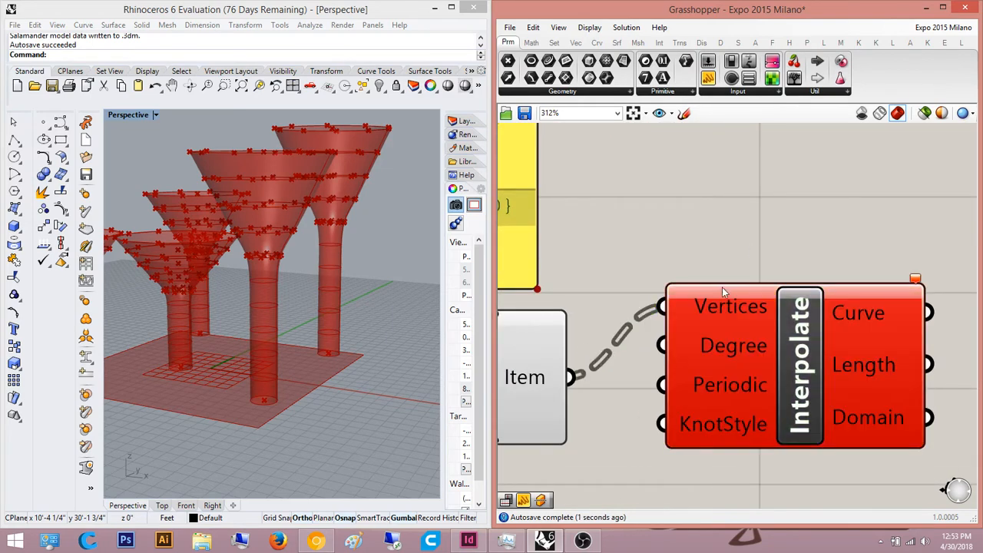
Step: Try flattening Interpolate's Vertices input and undo the flattening
right_click(719, 306)
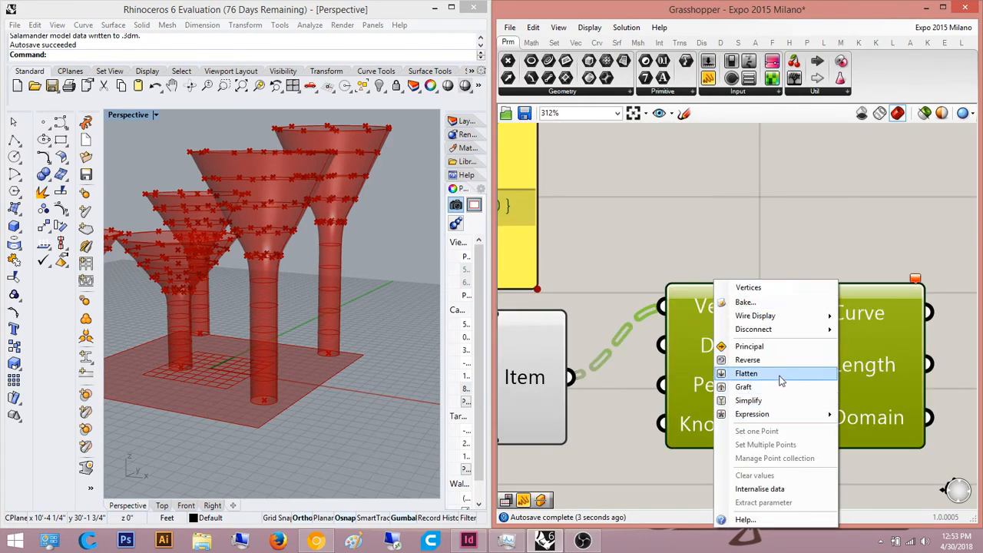
left_click(731, 373)
right_click_drag(775, 255, 736, 278)
left_click(705, 381)
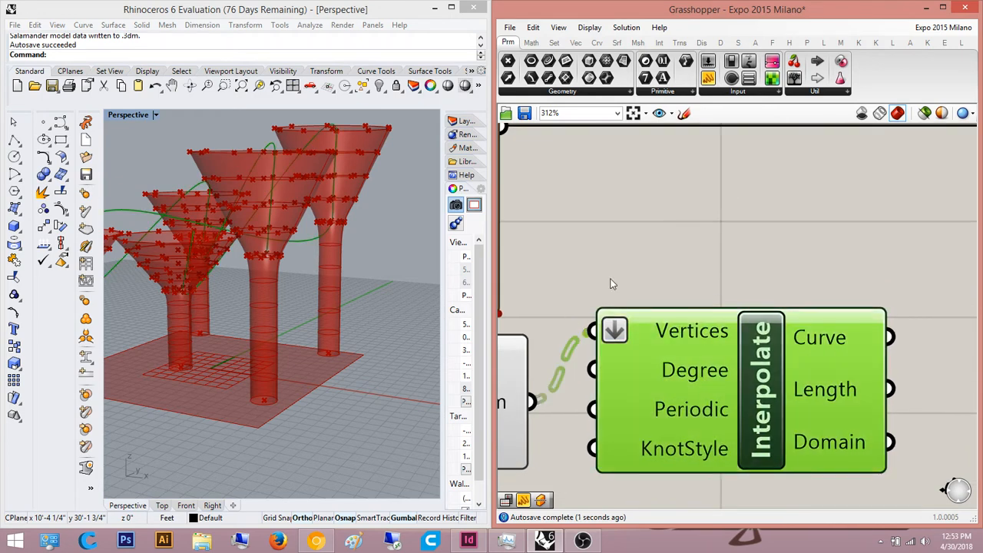
left_click(663, 239)
scroll(661, 253, "down", 3)
left_click(684, 311)
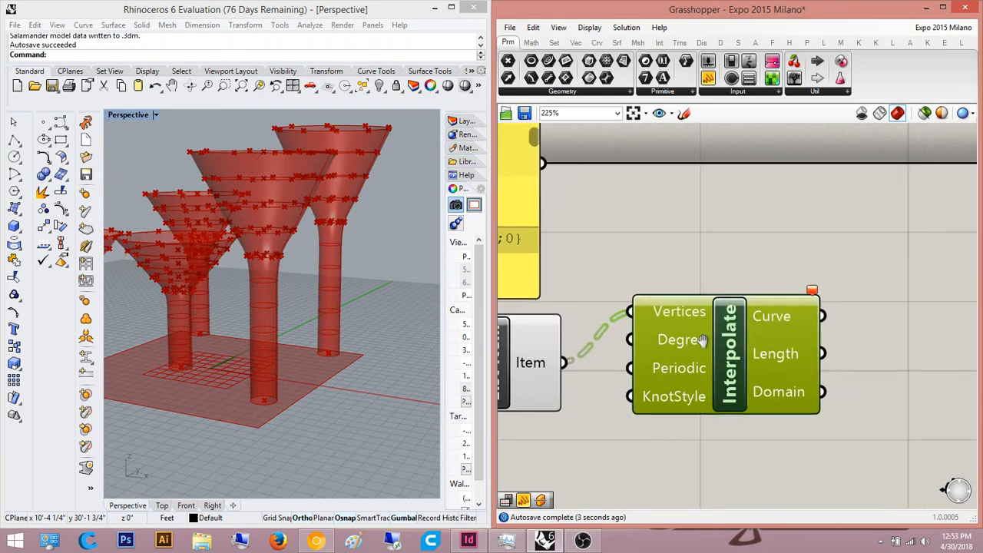
Step: Check the error marker on the Interpolate component and delete the component
scroll(666, 318, "up", 2)
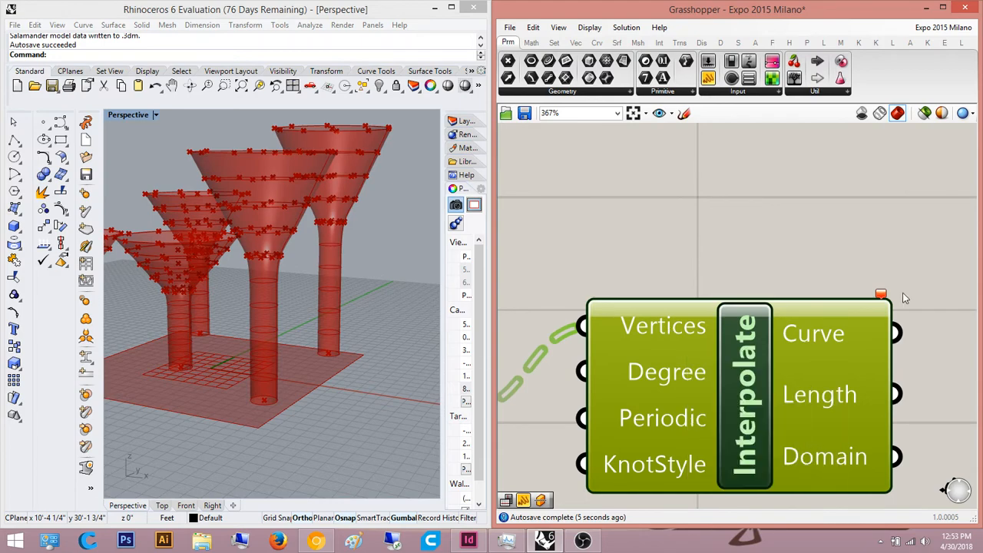
left_click(876, 307)
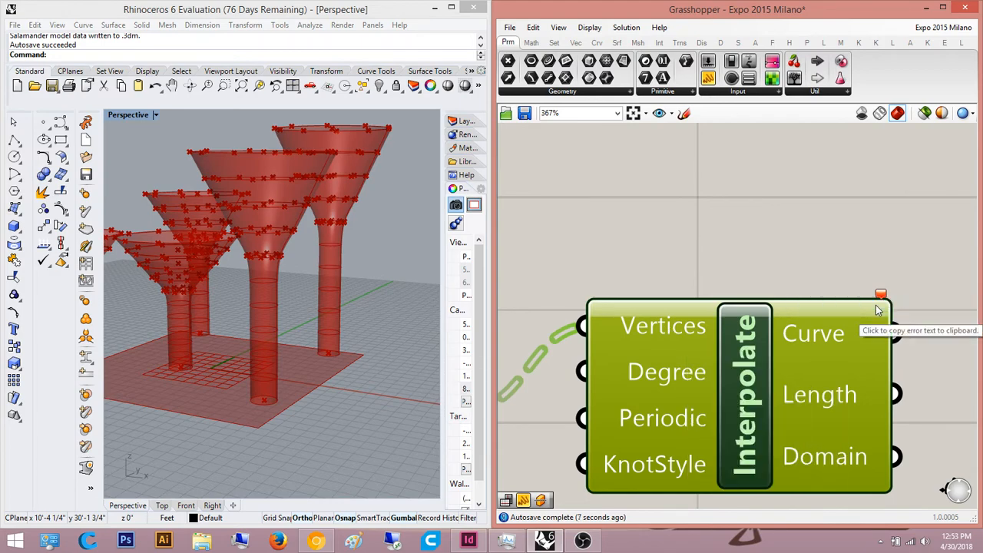
left_click(778, 247)
right_click_drag(777, 248, 845, 249)
scroll(834, 271, "down", 2)
right_click_drag(725, 356, 678, 373)
left_click(744, 353)
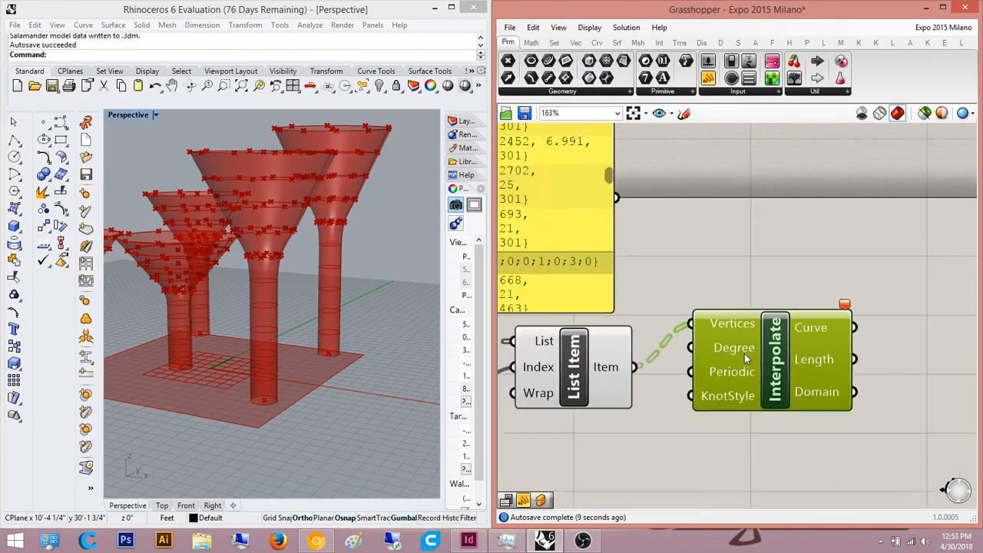
key("Delete")
Step: Add a PolyLine component, feed List Item's Item output into its Vertices input and move it farther from List Item
scroll(686, 366, "up", 1)
double_click(711, 353)
type("polyli")
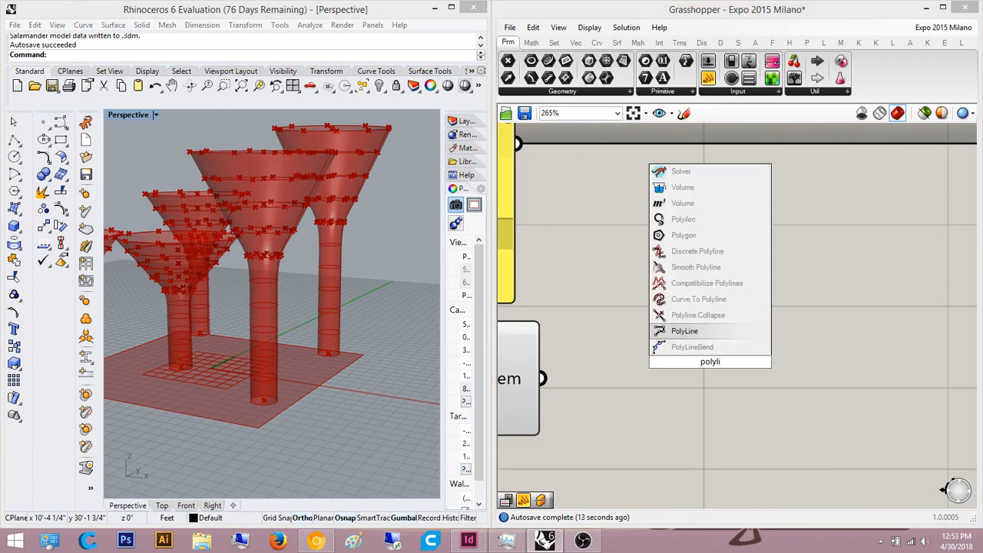
key("Return")
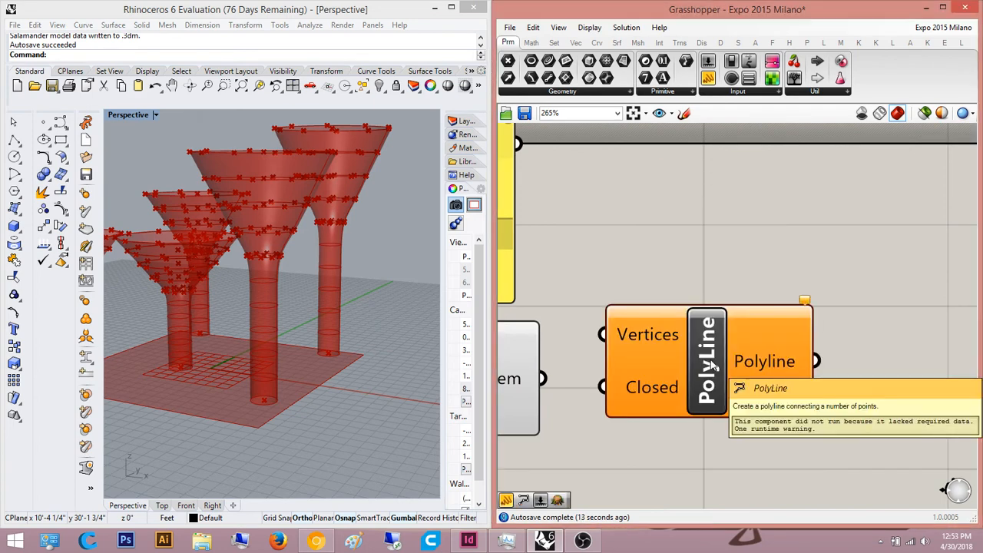
left_click_drag(602, 335, 543, 378)
right_click_drag(715, 364, 678, 372)
left_click_drag(677, 374, 791, 376)
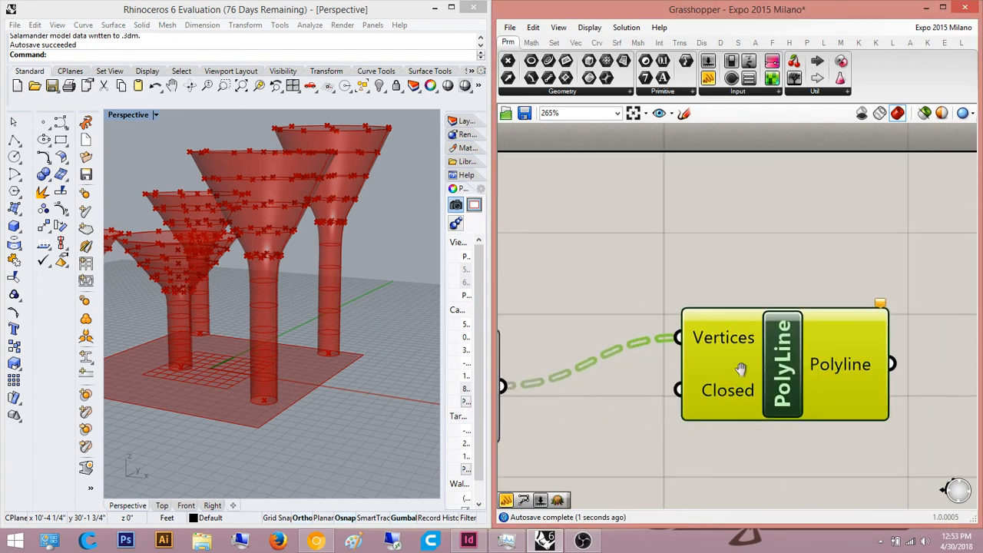
Step: Select List Item and examine which points it picks on the towers in the perspective view
right_click_drag(419, 309, 656, 306)
scroll(325, 318, "down", 5)
scroll(356, 306, "up", 6)
scroll(584, 300, "down", 5)
scroll(616, 343, "up", 4)
left_click(613, 361)
right_click_drag(278, 306, 235, 256)
Step: Add a Panel, feed List Item's Item output into it and make the Panel taller
right_click_drag(732, 262, 660, 262)
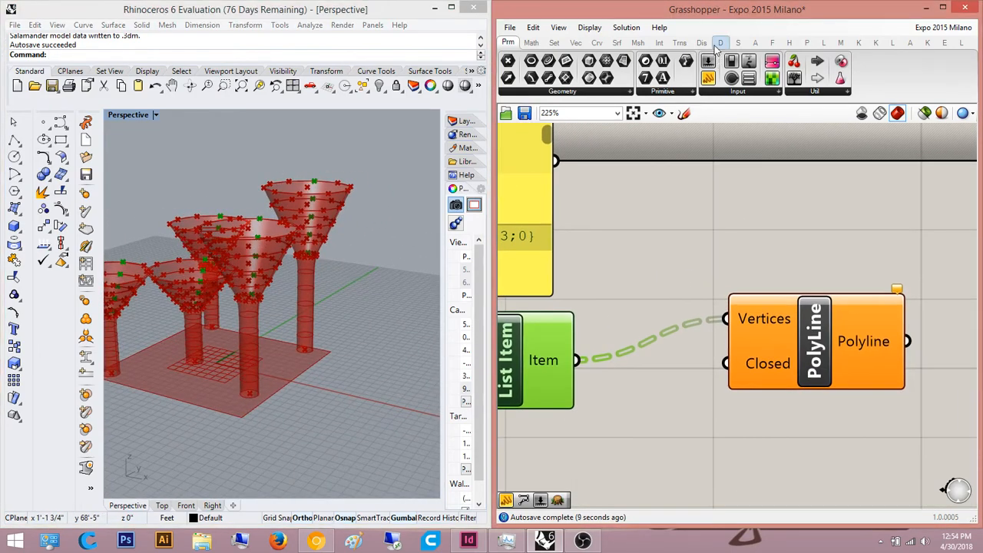
left_click_drag(708, 77, 702, 166)
left_click_drag(590, 155, 578, 359)
right_click_drag(727, 259, 656, 292)
left_click_drag(676, 255, 680, 399)
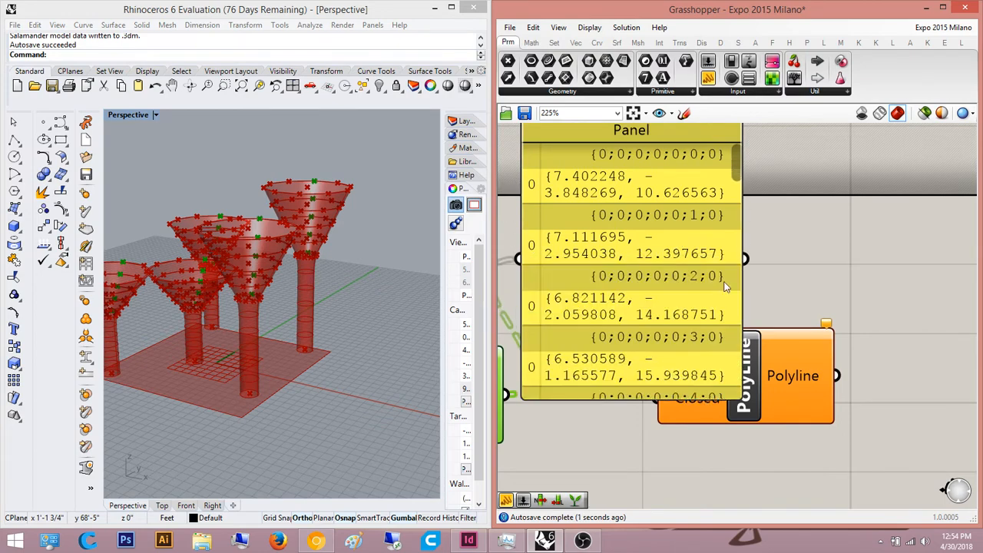
Step: Move the new Panel up above List Item and shift PolyLine farther away to free space between them
scroll(727, 285, "down", 4)
right_click_drag(742, 277, 709, 291)
left_click_drag(688, 273, 767, 208)
right_click_drag(748, 225, 666, 277)
left_click_drag(634, 284, 684, 247)
mouse_move(742, 190)
left_mouse_down()
mouse_move(745, 311)
mouse_move(743, 198)
left_mouse_up()
left_click_drag(647, 401, 749, 417)
Step: Highlight List Item's output and inspect the picked points on the rings of one funnel up close
right_click_drag(649, 247, 777, 215)
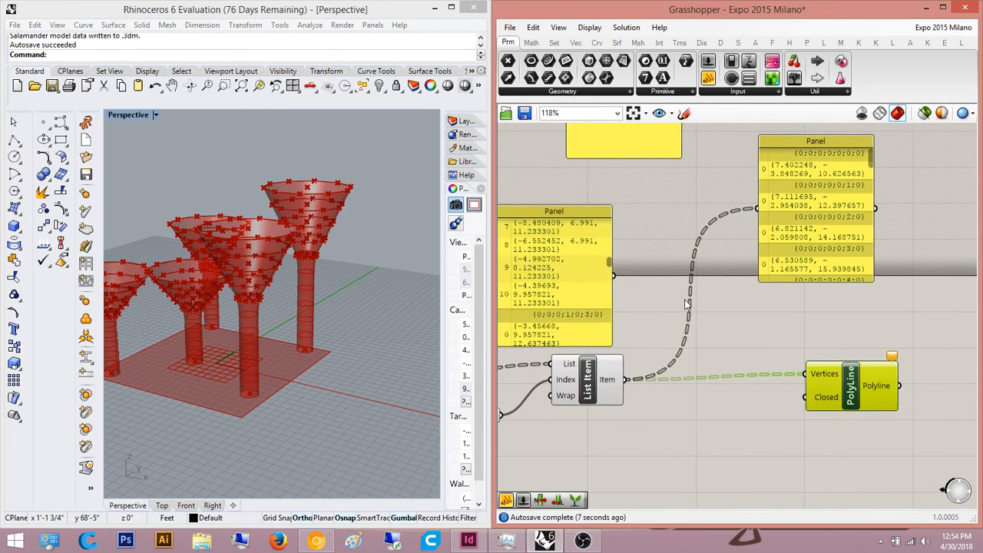
left_click(611, 385)
right_click_drag(256, 294, 268, 314)
scroll(215, 275, "up", 8)
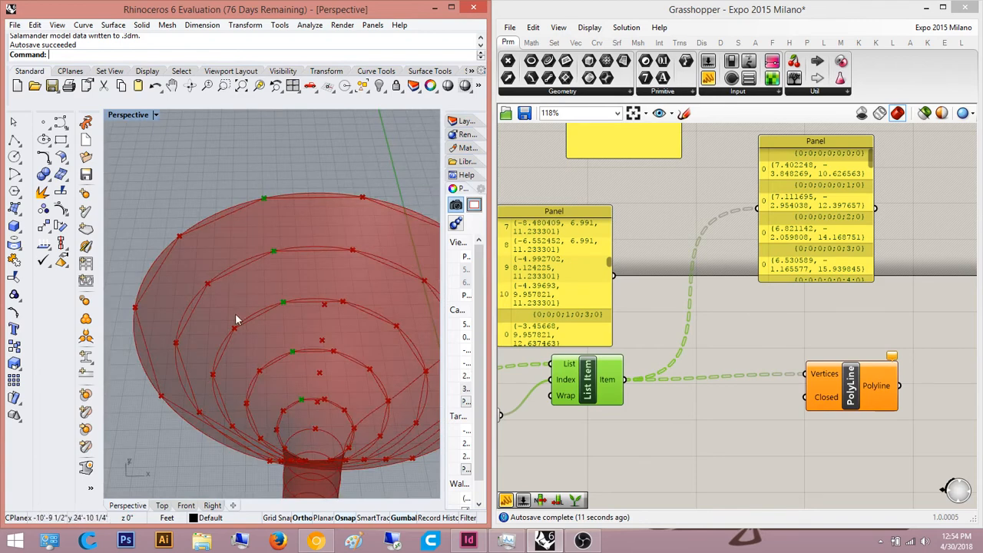
scroll(691, 397, "down", 4)
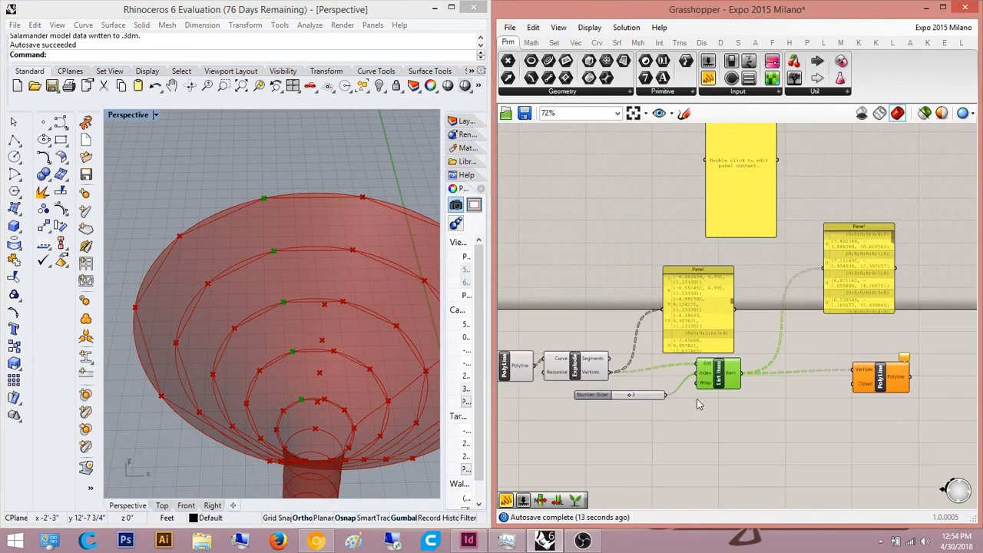
Step: Delete the Explode, List Item, slider, Panel and PolyLine components downstream of Divide Curve, keeping Divide Curve and Loft
right_click_drag(674, 407, 662, 346)
scroll(662, 346, "down", 6)
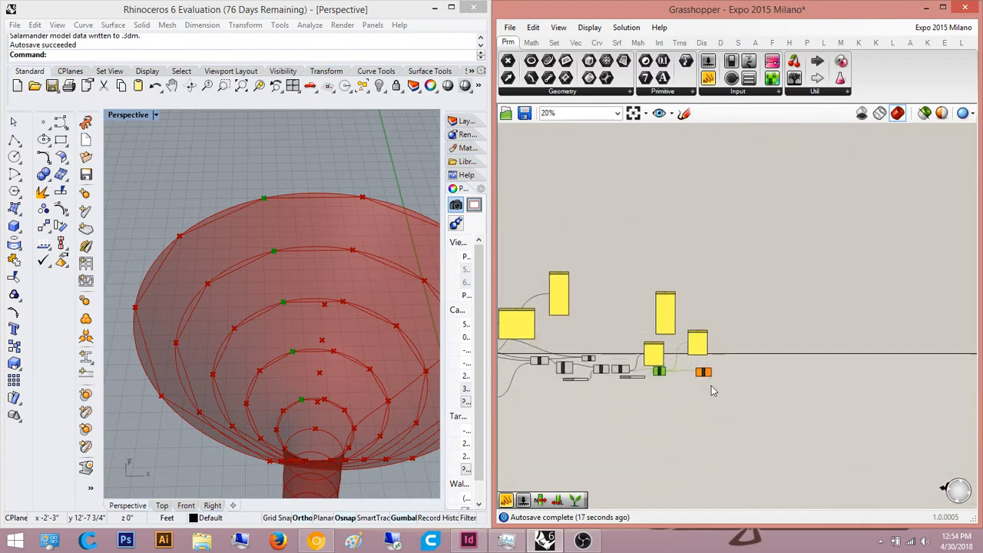
scroll(712, 390, "up", 3)
left_click_drag(761, 437, 519, 232)
scroll(537, 237, "down", 3)
right_click_drag(563, 255, 745, 307)
key("Delete")
scroll(692, 361, "up", 6)
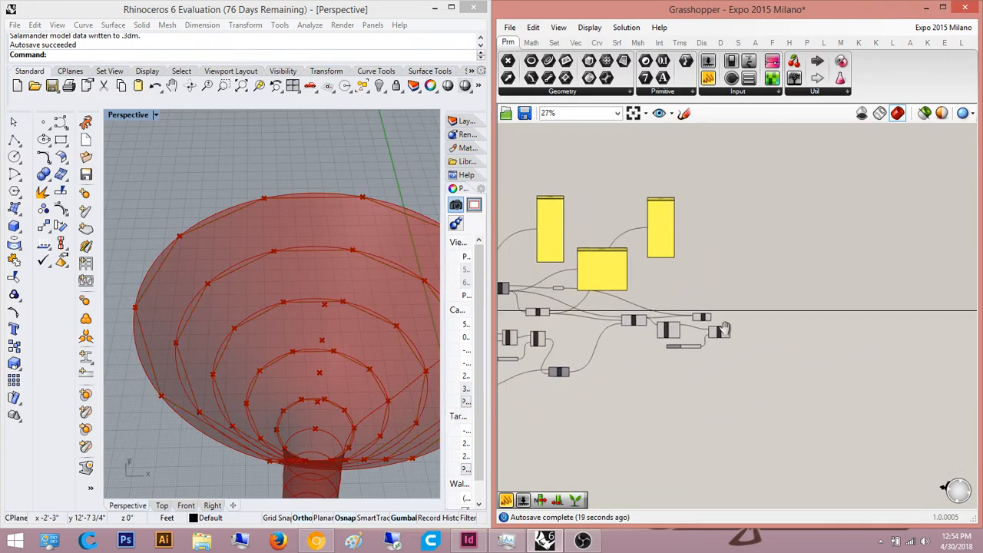
left_click_drag(766, 378, 698, 268)
key("Delete")
Step: Add a List Item component after Divide Curve, feed the Points output into its List input and view the picked points
right_click_drag(728, 302, 718, 321)
scroll(718, 325, "up", 4)
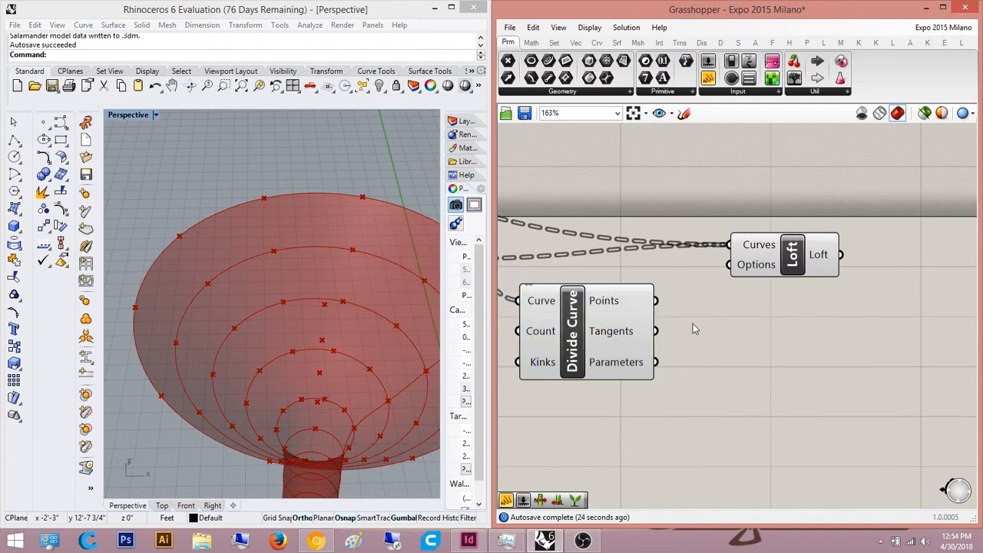
double_click(763, 359)
type("list ite")
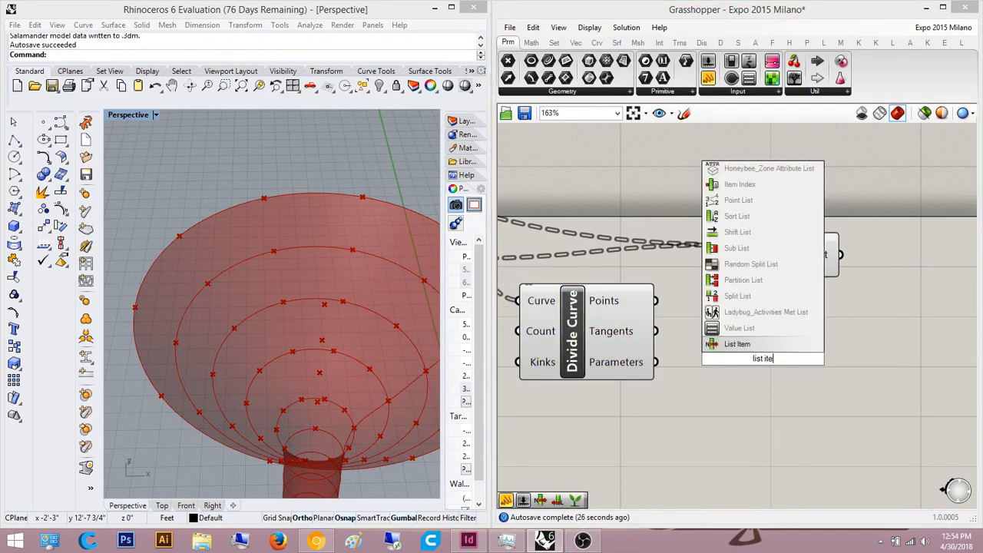
key("Return")
scroll(768, 330, "up", 3)
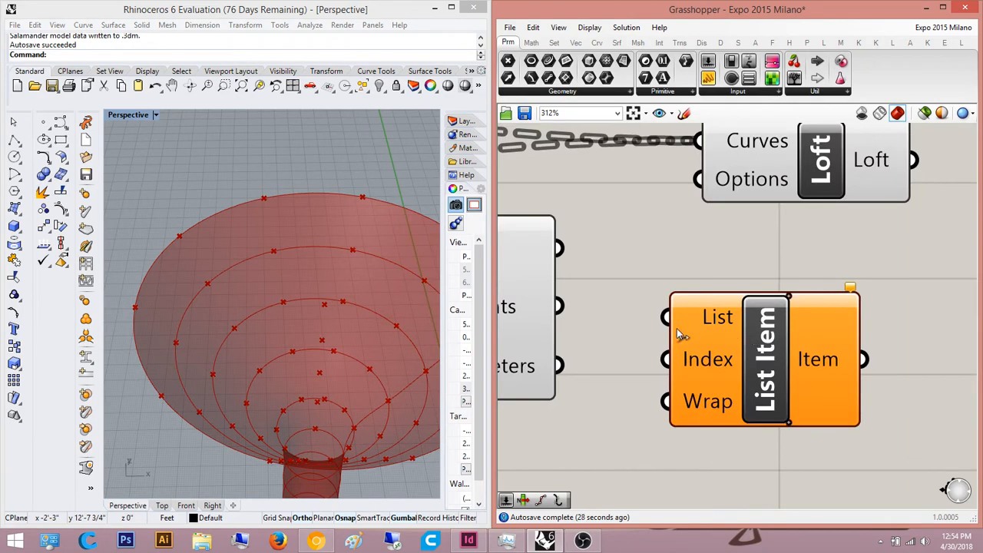
left_click_drag(667, 317, 561, 247)
right_click_drag(630, 285, 577, 311)
right_click_drag(318, 362, 193, 331)
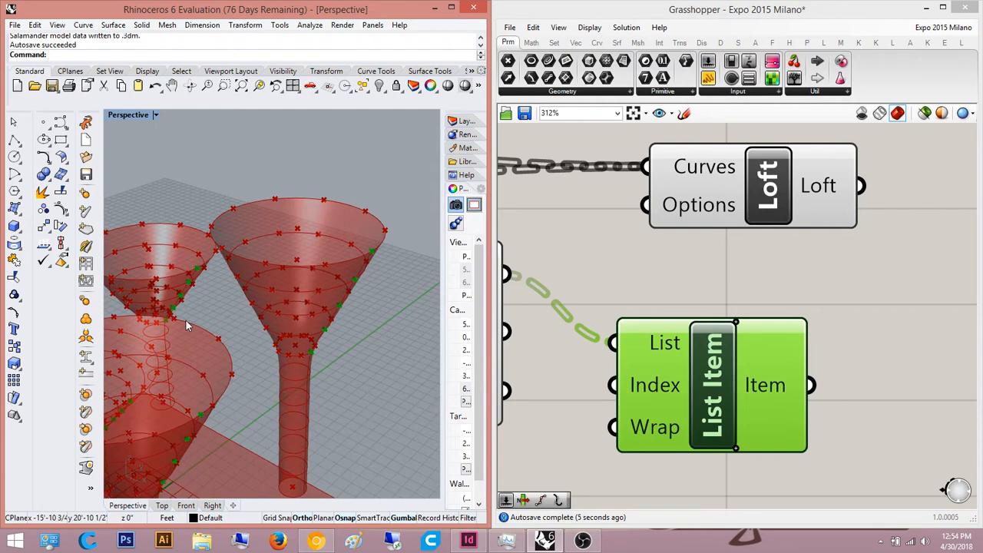
double_click(854, 305)
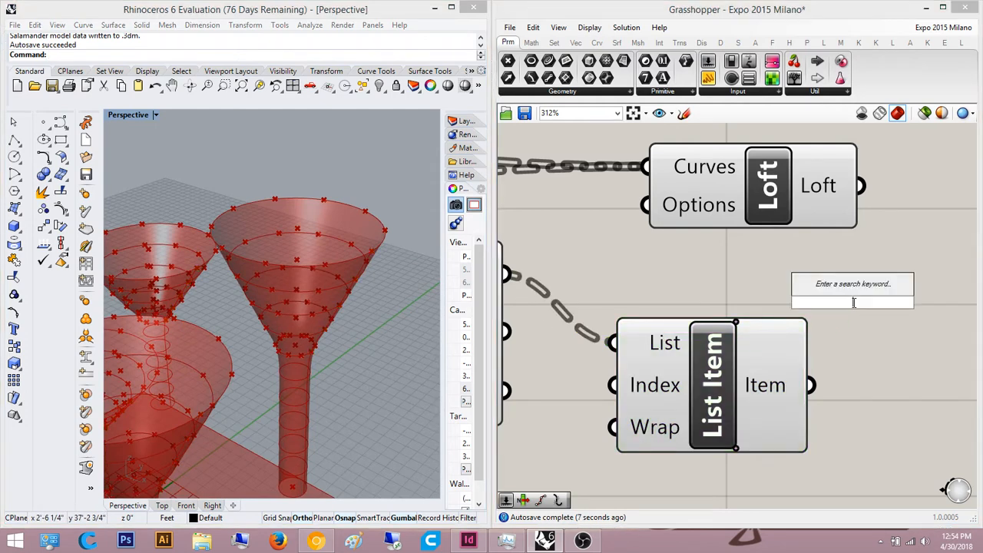
type("polylin")
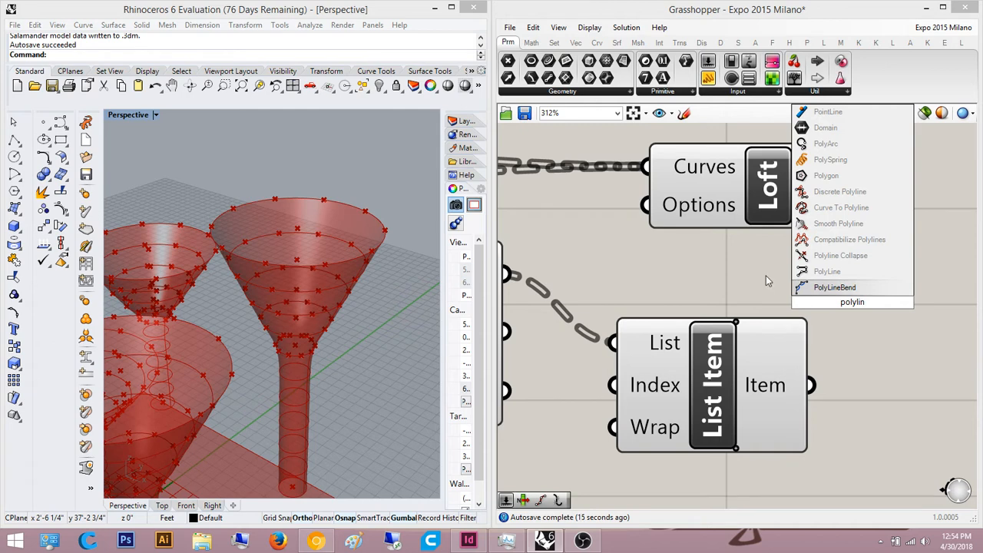
key("Escape")
Step: Try adding a second output to the List Item component and remove that output again
scroll(791, 451, "up", 3)
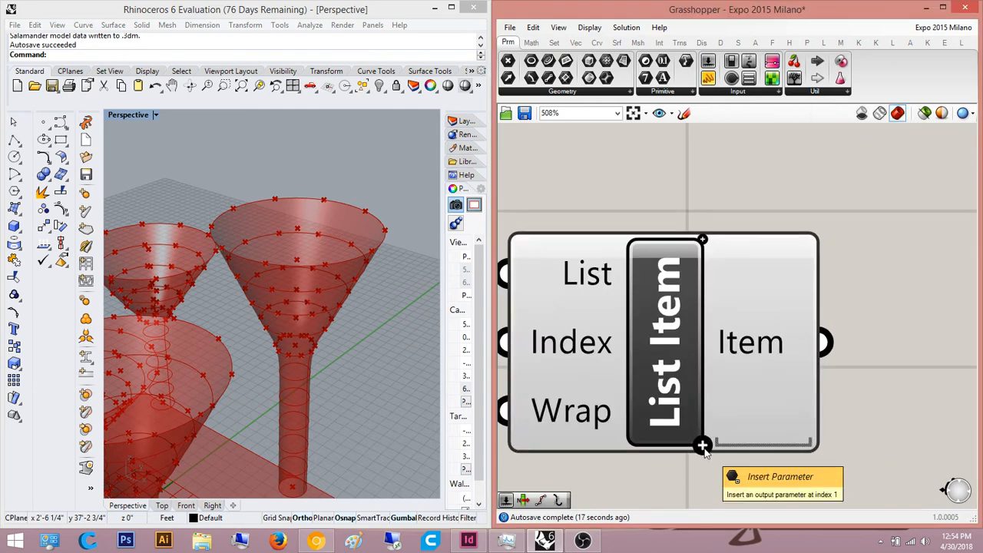
left_click(703, 447)
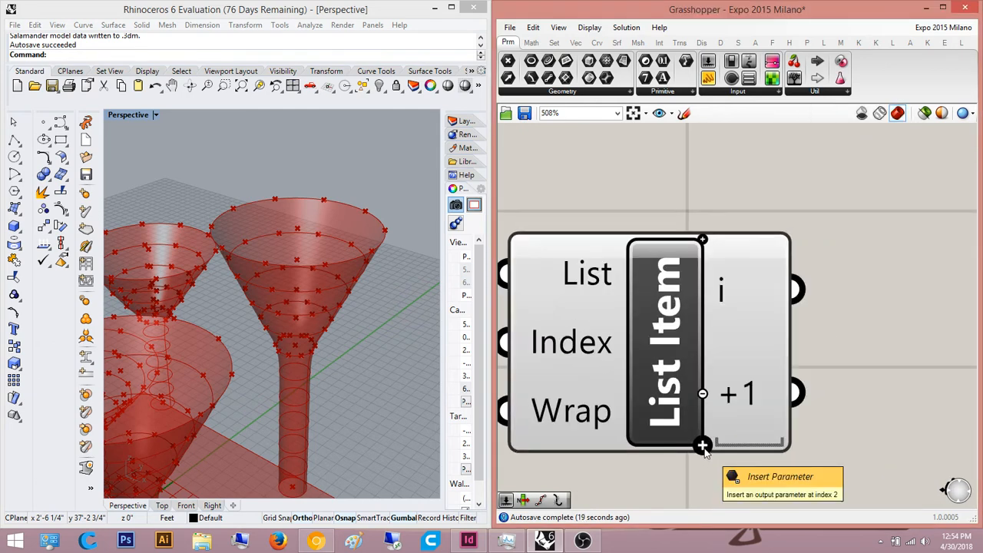
left_click(704, 392)
Step: Delete the List Item component connected to Divide Curve's Points output
scroll(781, 363, "down", 4)
right_click_drag(778, 367, 773, 424)
mouse_move(702, 430)
right_mouse_down()
mouse_move(736, 413)
mouse_move(691, 438)
right_mouse_up()
scroll(690, 439, "down", 4)
scroll(705, 446, "up", 1)
left_click_drag(749, 460, 677, 406)
scroll(933, 482, "down", 2)
key("Delete")
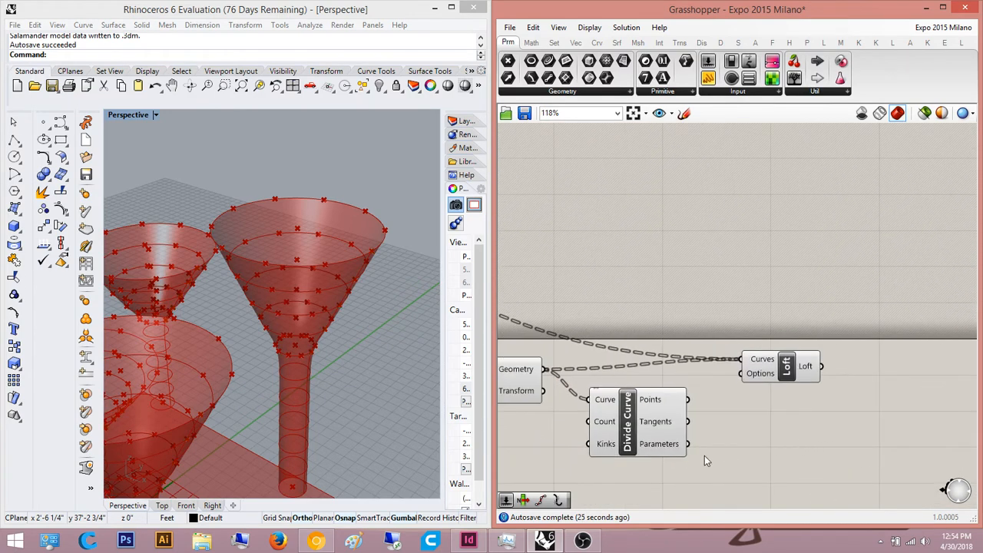
Step: Add a PolyLine component and place it beside Divide Curve, just below Loft
scroll(705, 455, "up", 3)
left_click(706, 389)
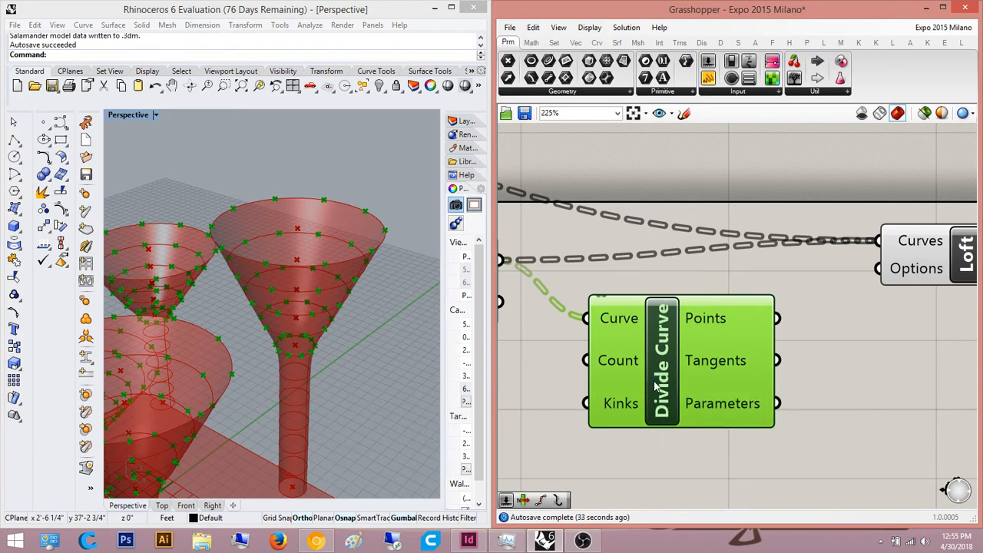
scroll(757, 345, "up", 2)
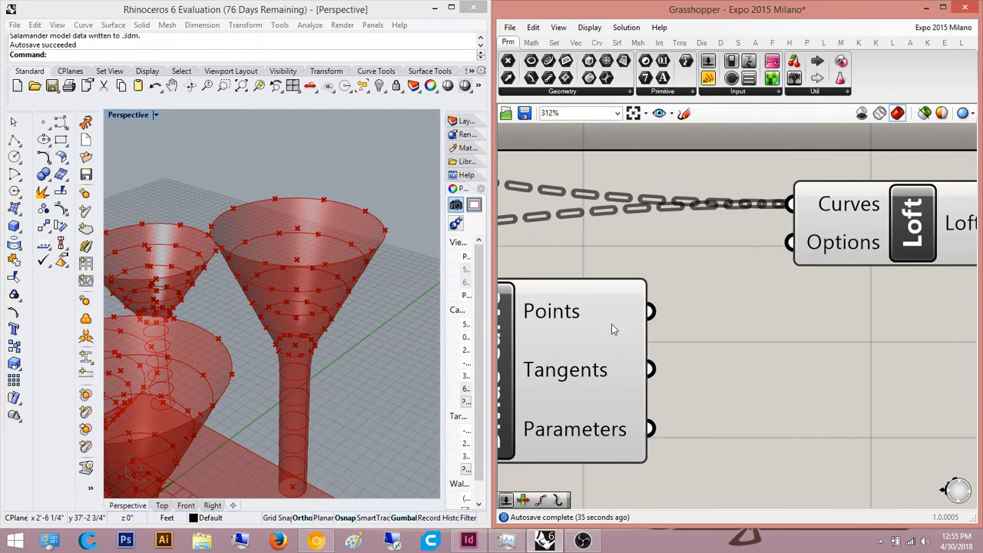
double_click(763, 323)
type("poly")
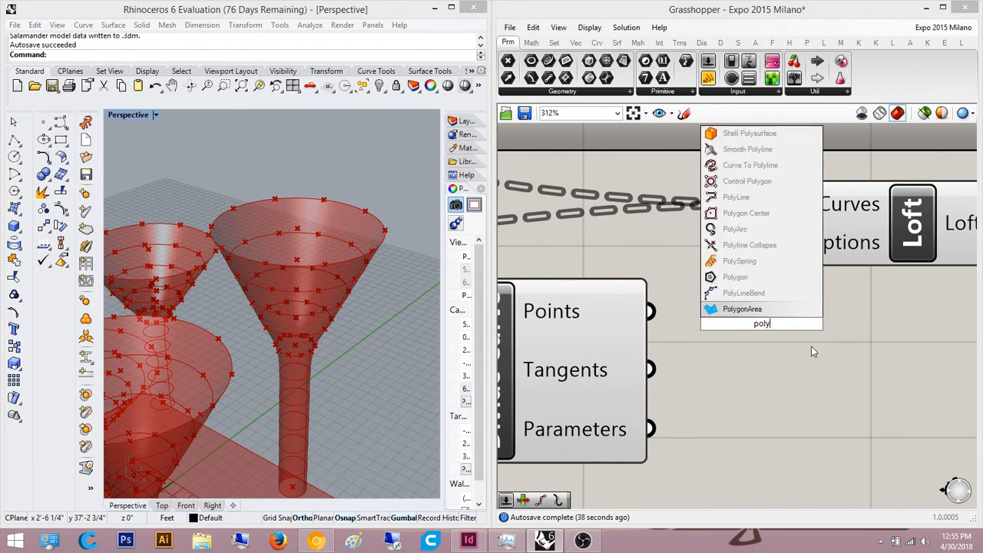
left_click(795, 201)
right_click_drag(759, 355, 685, 361)
left_click_drag(671, 346, 857, 354)
left_click(693, 393)
right_click_drag(693, 394, 771, 363)
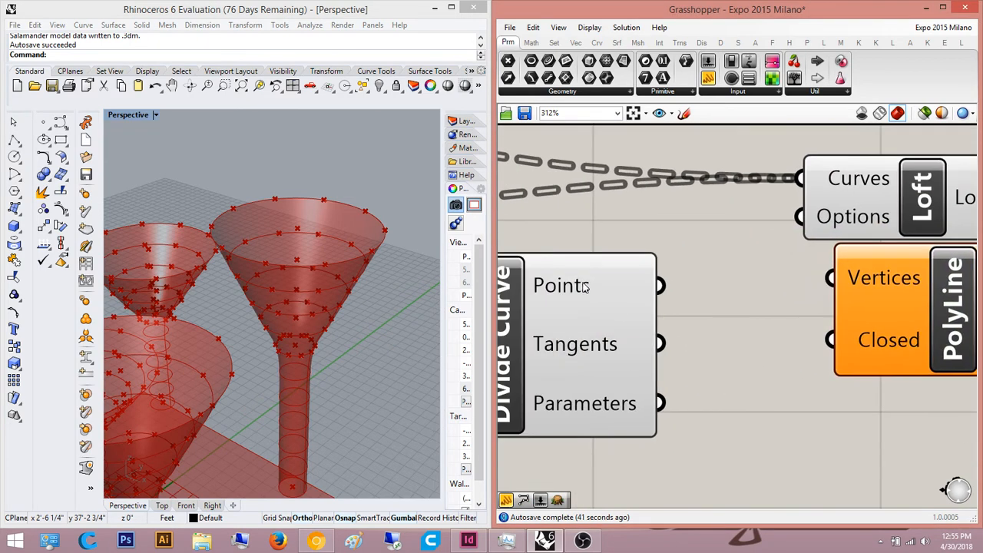
Step: Highlight Divide Curve and examine its division points on the funnel rings from above
mouse_move(585, 286)
left_click_drag(659, 285, 731, 373)
right_click_drag(779, 420, 692, 413)
left_click(540, 304)
scroll(598, 370, "down", 4)
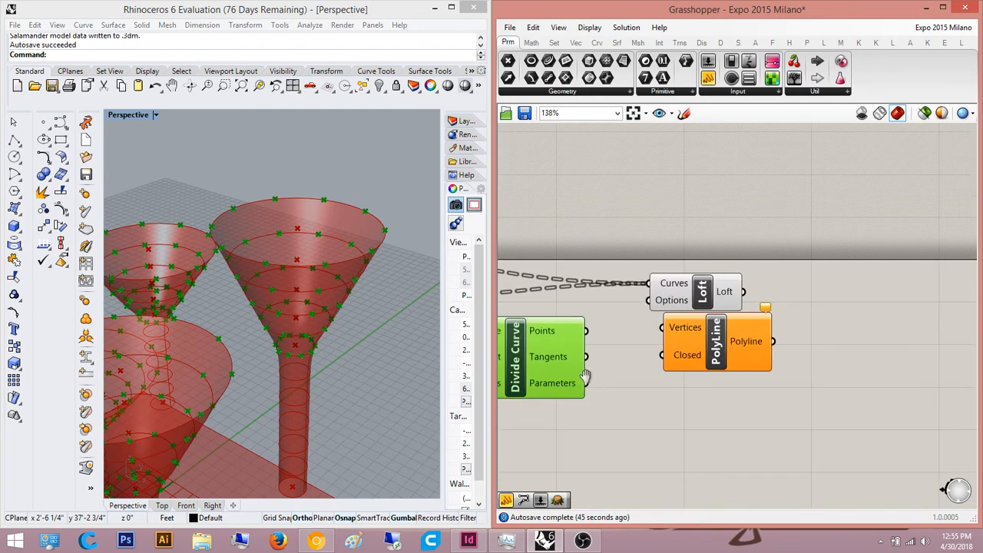
right_click_drag(586, 376, 696, 359)
right_click_drag(328, 257, 323, 331)
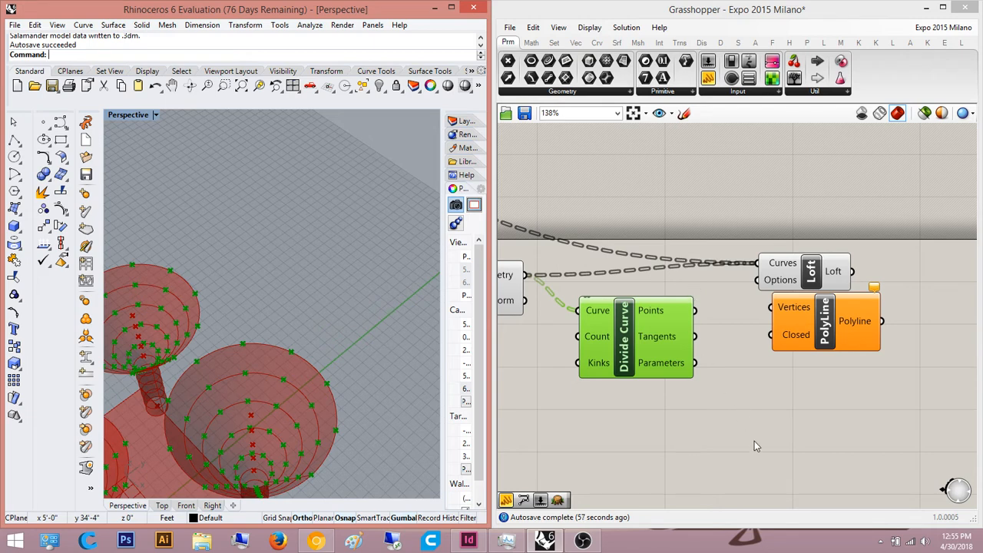
left_click(616, 43)
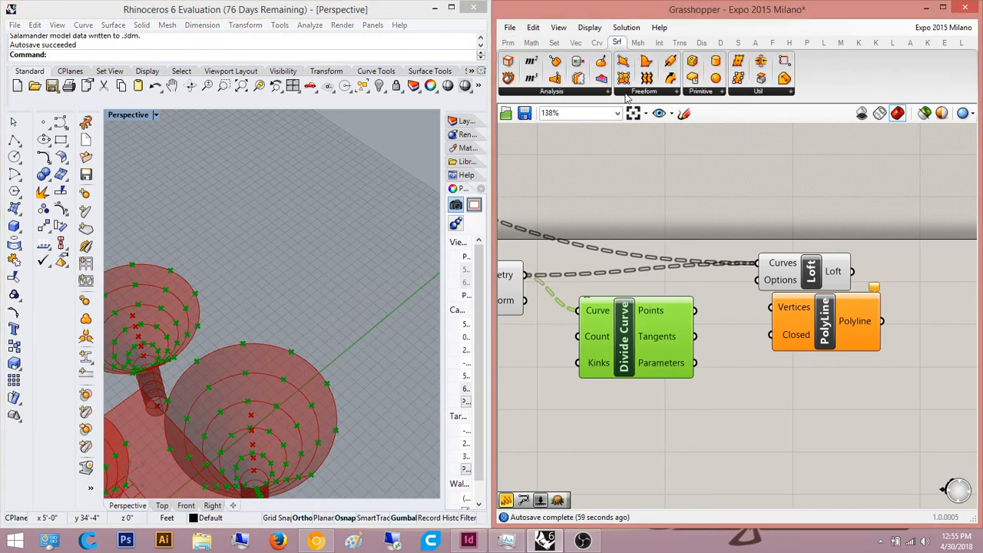
left_click(642, 96)
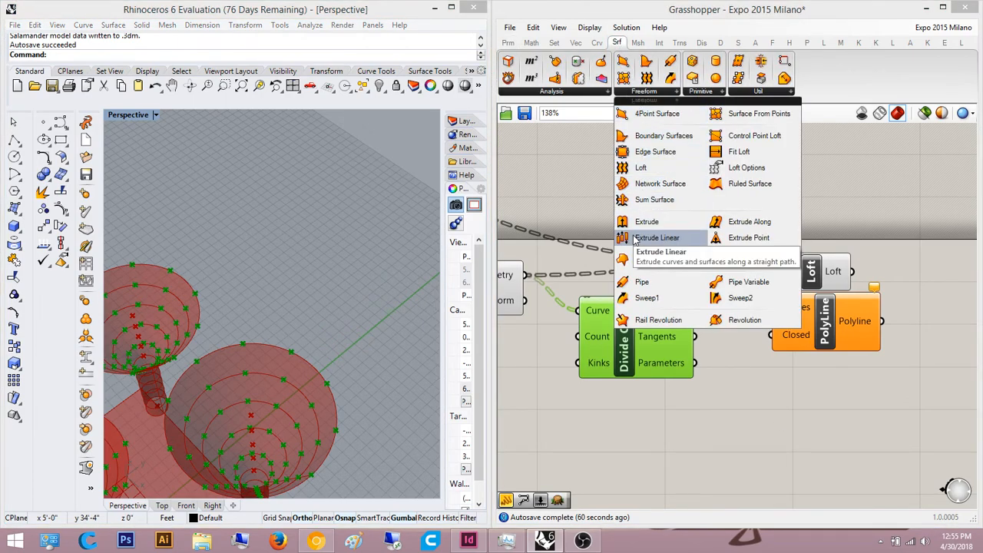
left_click(940, 180)
Step: Move PolyLine farther below Loft, feed Divide Curve's Points into its Vertices input and view the resulting polylines on the funnels
right_click_drag(848, 330, 802, 244)
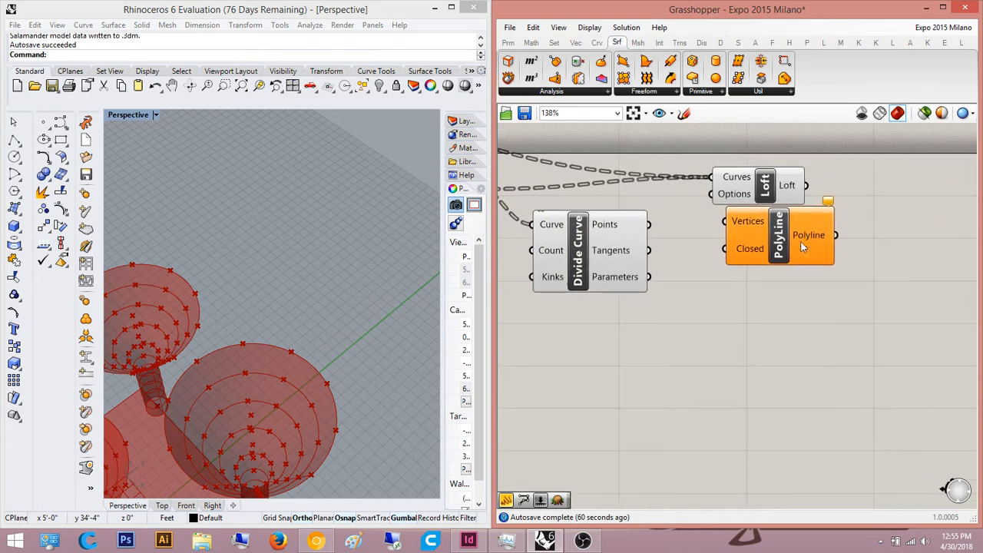
left_click_drag(792, 245, 807, 308)
right_click_drag(219, 377, 226, 284)
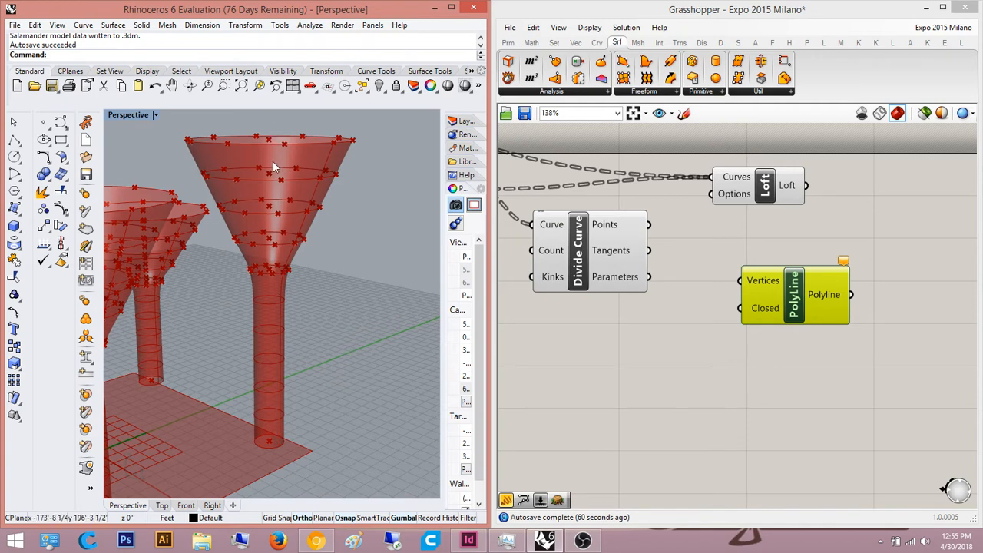
right_click_drag(705, 296, 608, 329)
left_click_drag(647, 321, 706, 307)
left_click(649, 318)
right_click_drag(649, 318, 669, 310)
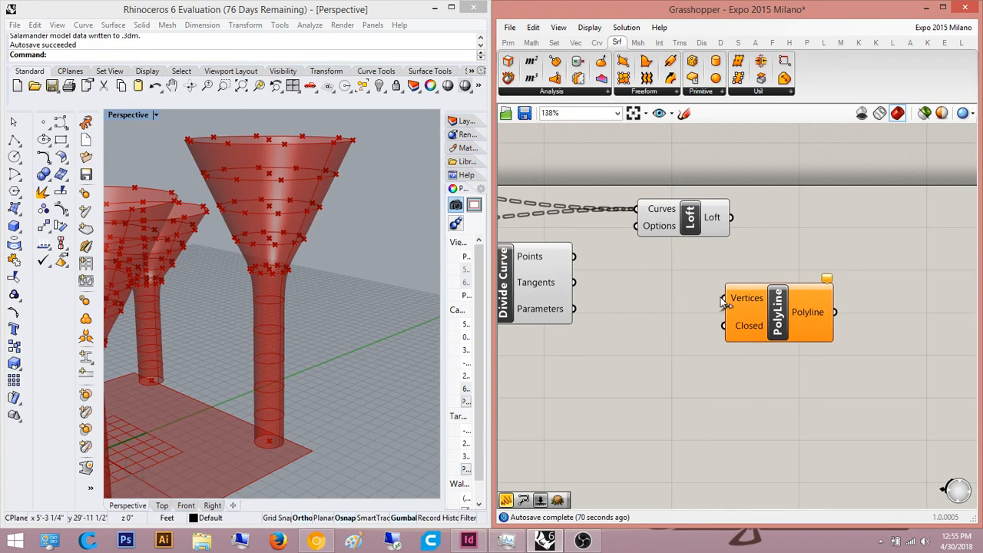
left_click_drag(724, 300, 573, 257)
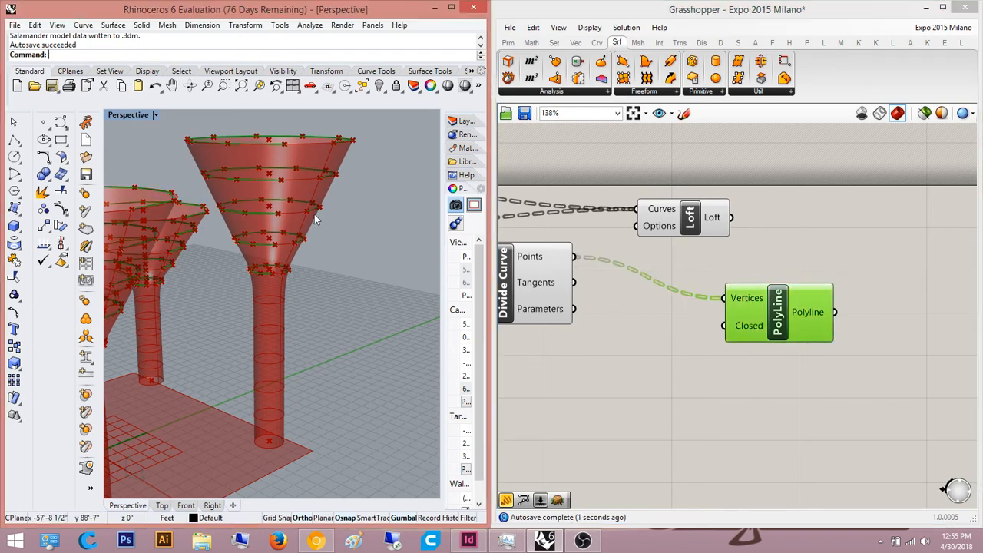
right_click_drag(315, 219, 286, 223)
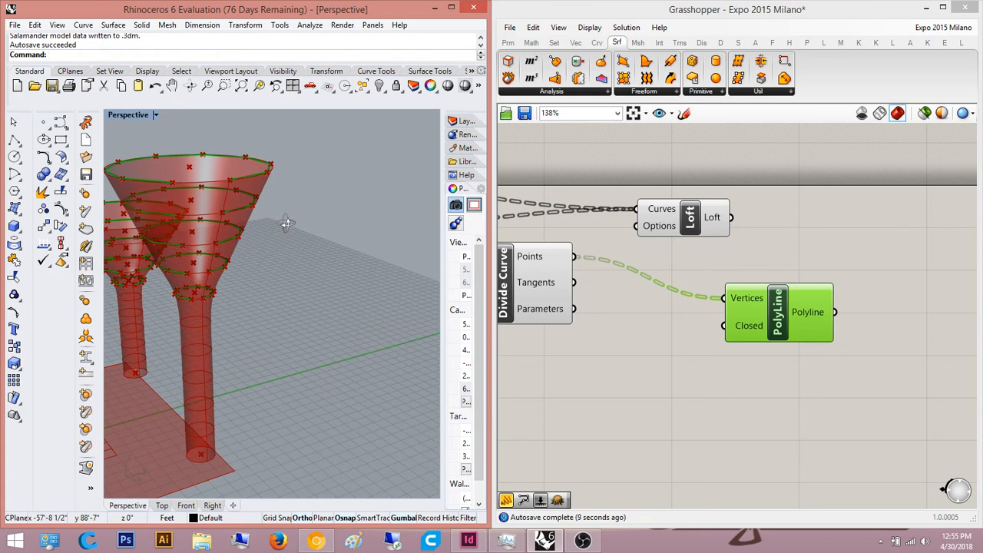
left_click(674, 373)
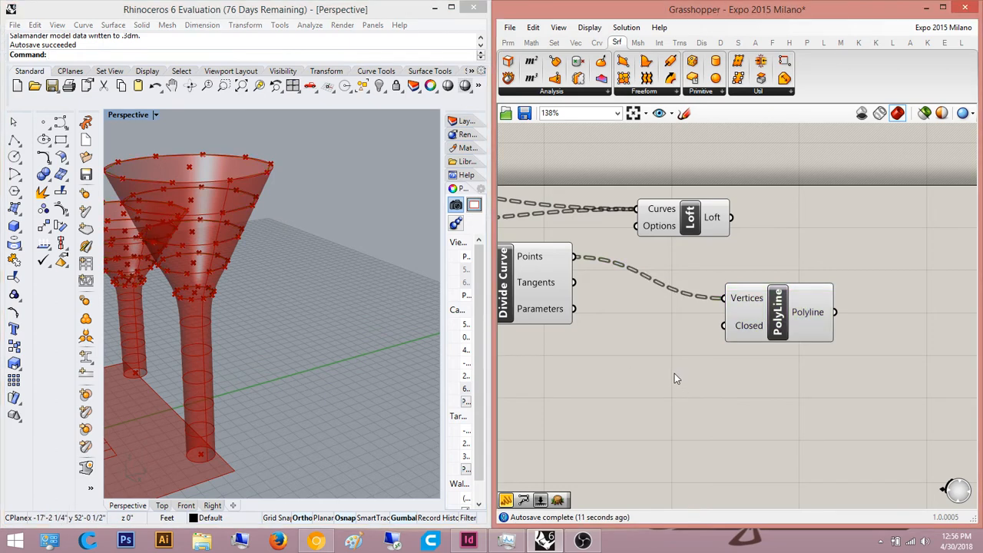
Step: Add a Flip Matrix component below PolyLine and feed Divide Curve's Points output into its Data input
double_click(674, 373)
type("flip")
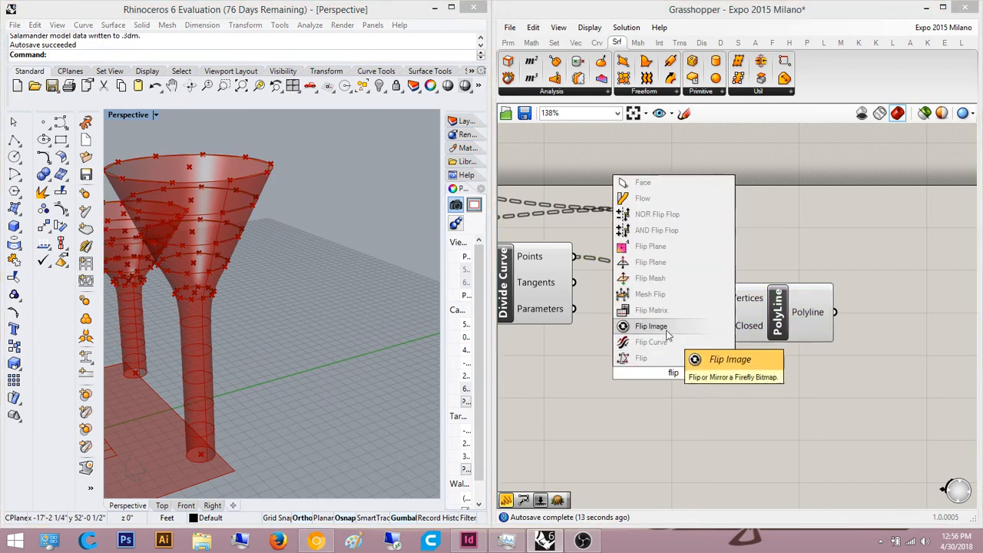
left_click(677, 316)
left_click_drag(631, 373, 574, 257)
left_click(693, 370)
mouse_move(708, 338)
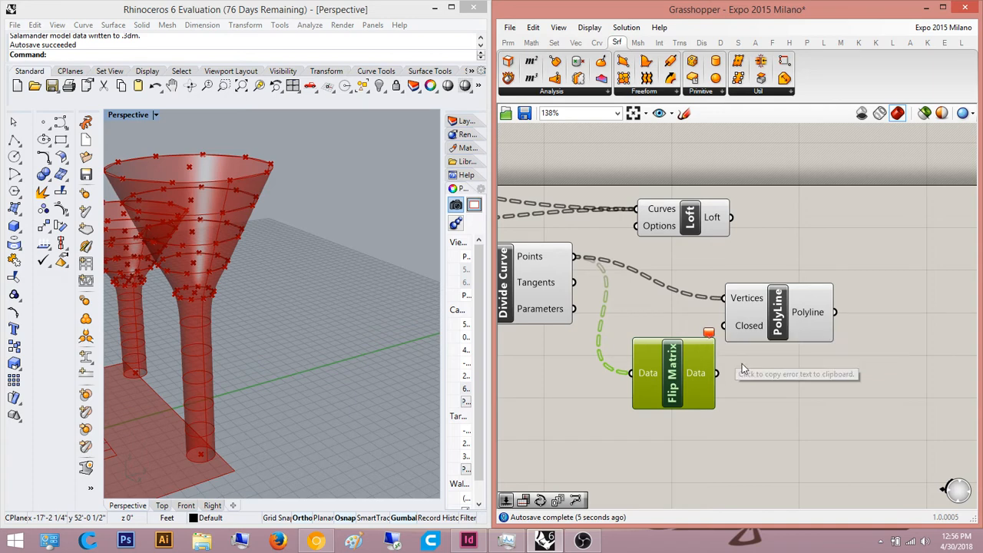
Step: Add a Panel beside Flip Matrix, feed Divide Curve's Points output into it and enlarge the Panel
left_click(761, 384)
right_click_drag(762, 384, 742, 388)
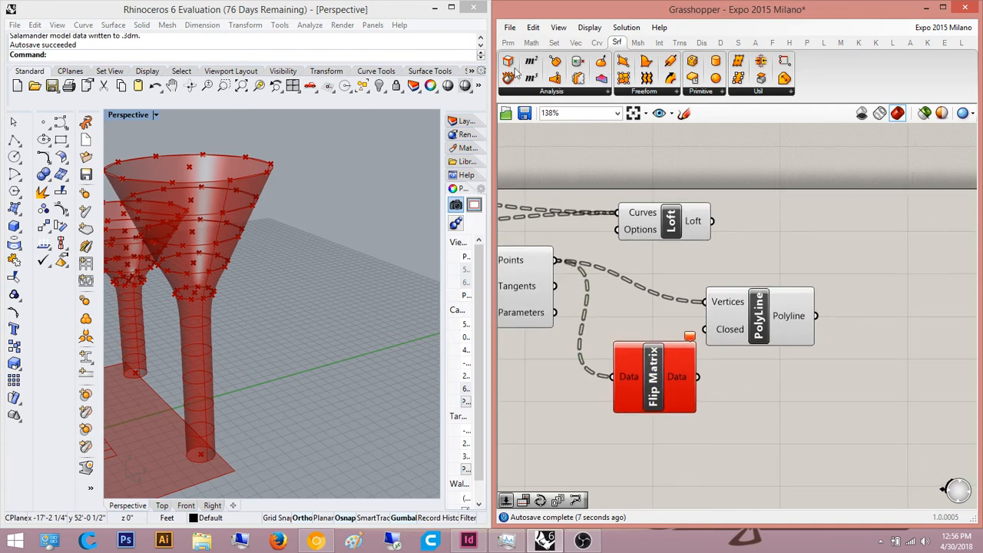
left_click(507, 42)
left_click_drag(708, 78, 779, 366)
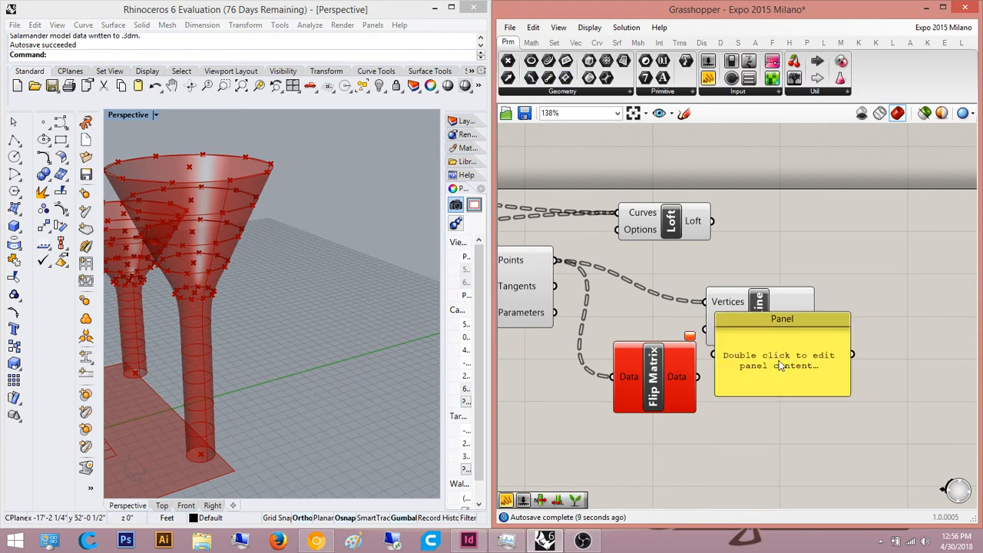
left_click_drag(715, 396, 798, 375)
left_click_drag(732, 337, 506, 219)
left_click_drag(826, 377, 831, 460)
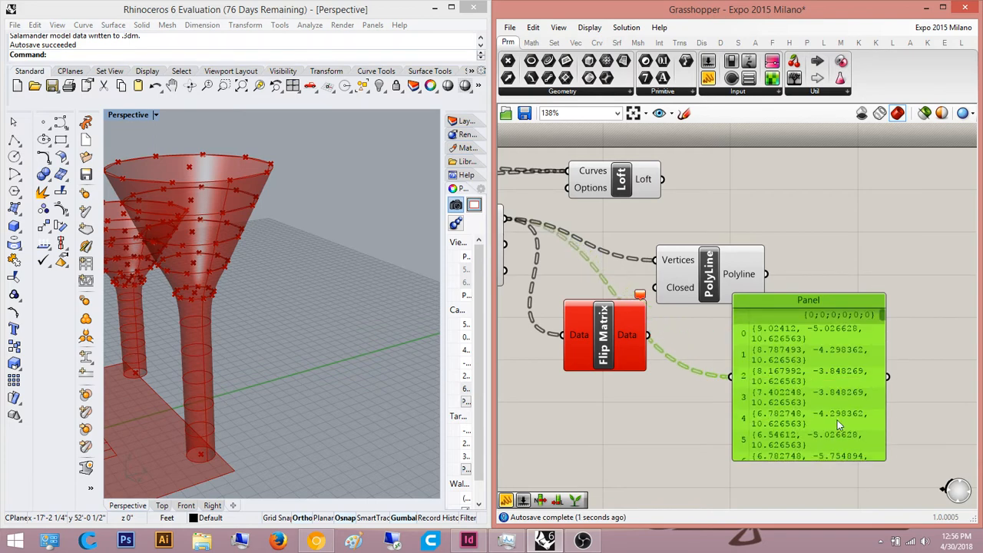
Step: Read through the point coordinates and branch paths listed in the Panel to examine the data tree structure
right_click_drag(880, 302, 776, 275)
scroll(776, 275, "down", 3)
scroll(776, 277, "up", 3)
scroll(778, 292, "down", 3)
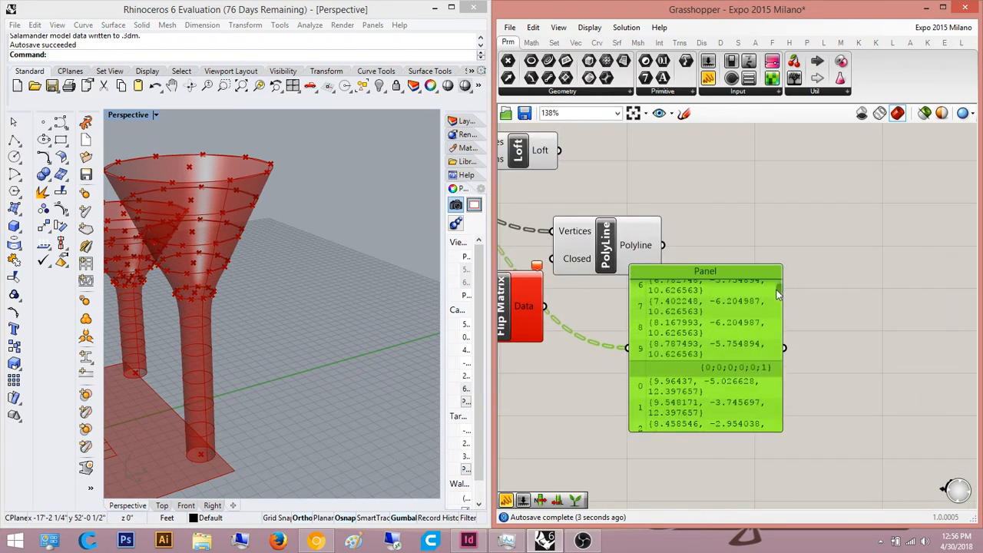
scroll(777, 292, "up", 3)
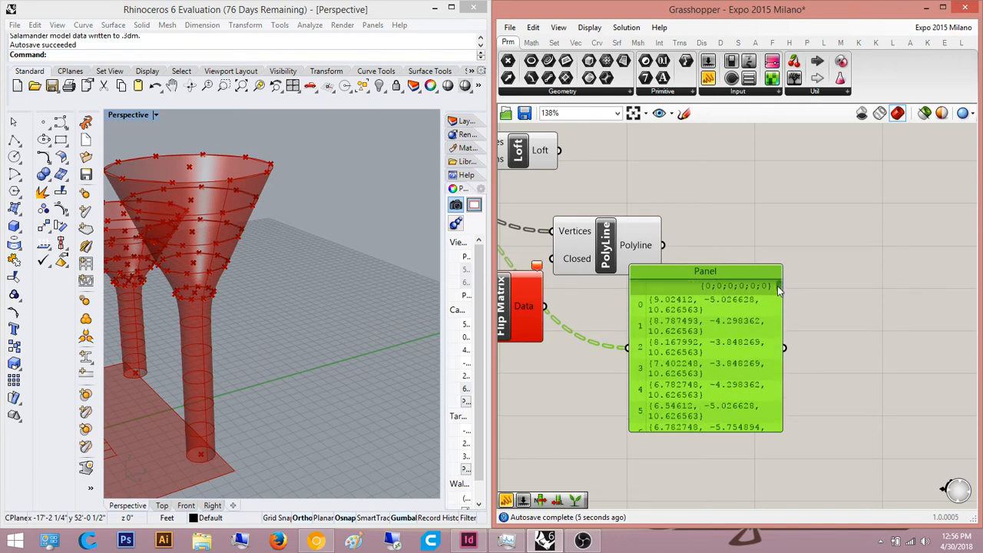
scroll(778, 292, "down", 1)
scroll(778, 289, "up", 2)
scroll(705, 288, "down", 5)
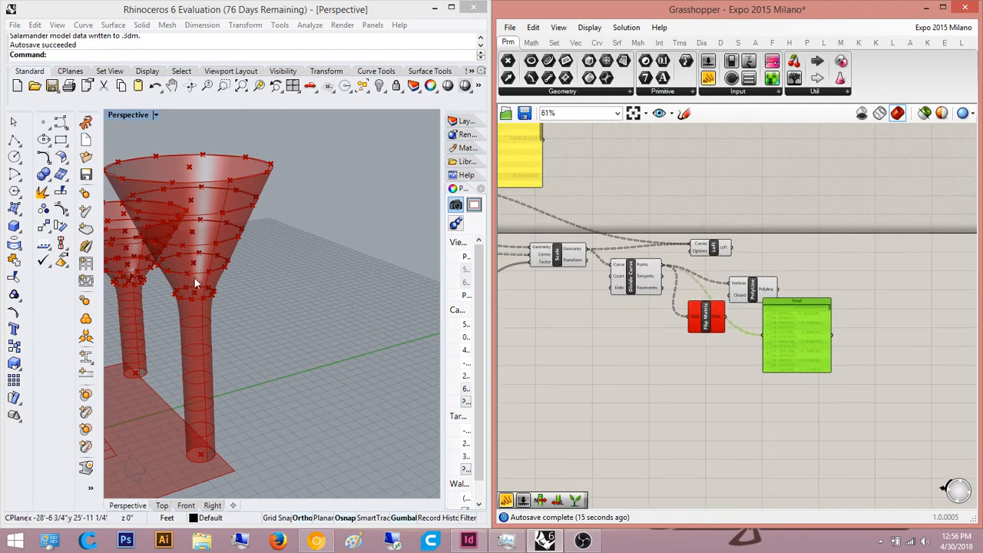
Step: Flatten the Data input of the Flip Matrix component
scroll(649, 409, "up", 5)
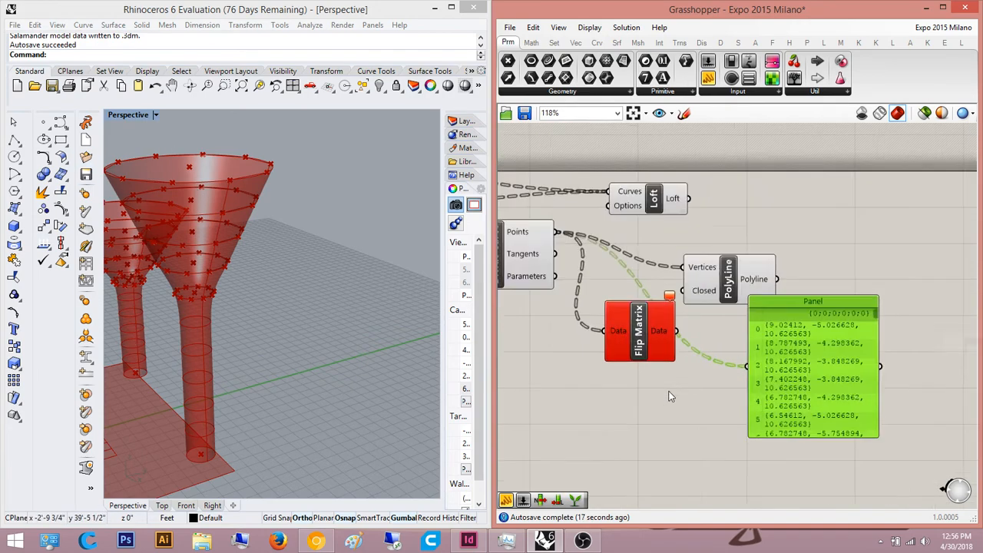
scroll(633, 307, "up", 3)
right_click(617, 295)
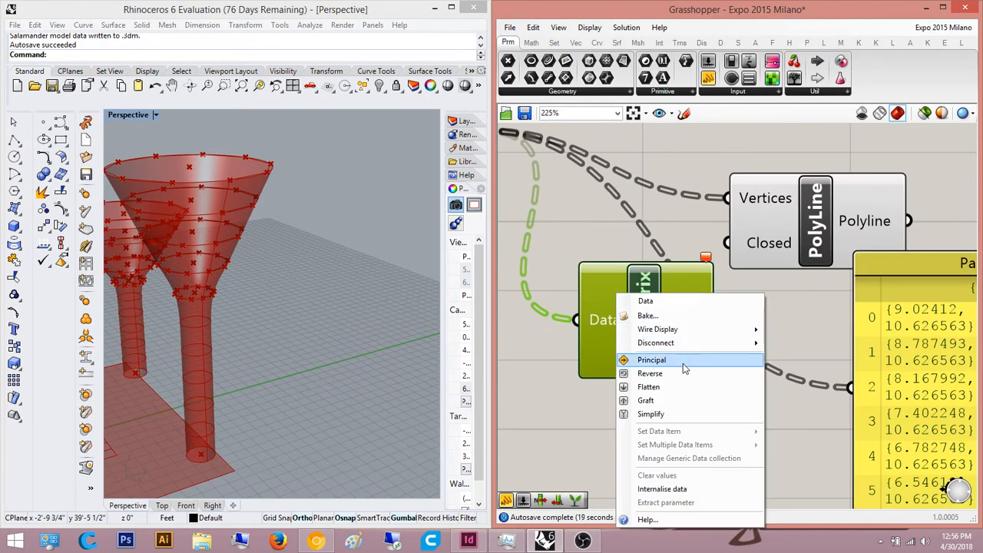
left_click(675, 390)
scroll(741, 370, "up", 2)
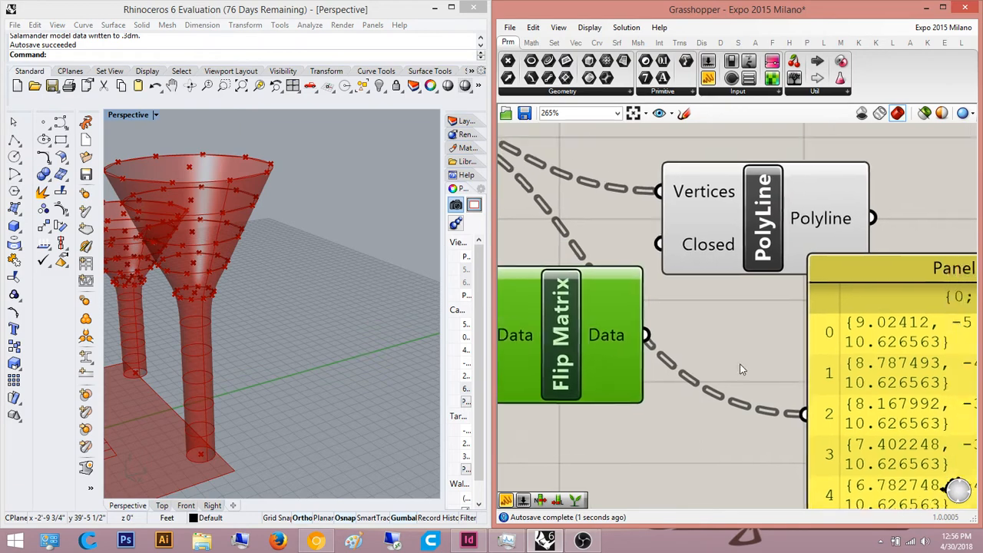
Step: Reconnect the Panel's input to Flip Matrix's Data output and read the listed branches
scroll(753, 358, "down", 3)
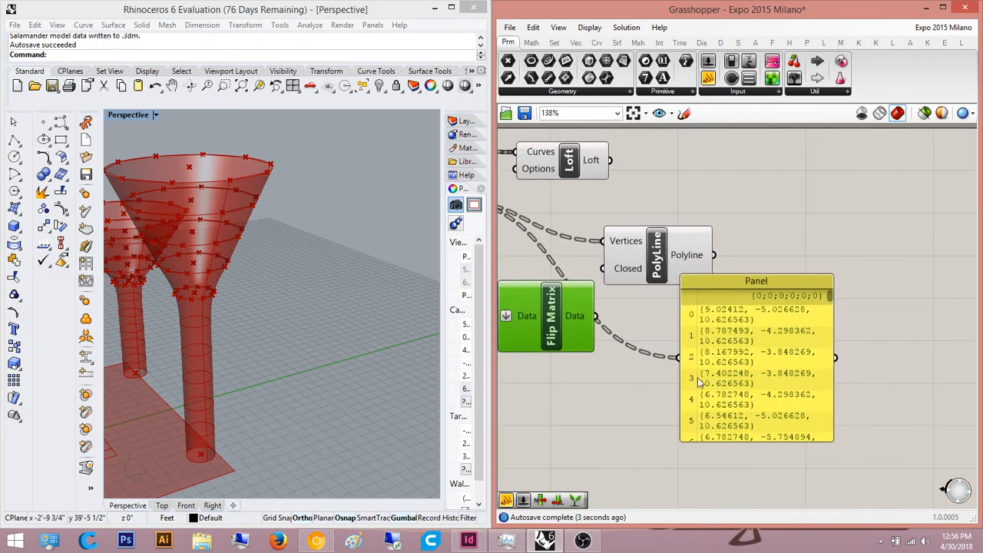
left_click_drag(679, 360, 597, 317)
right_click_drag(794, 385, 700, 345)
right_click_drag(641, 377, 683, 376)
right_click_drag(769, 370, 704, 380)
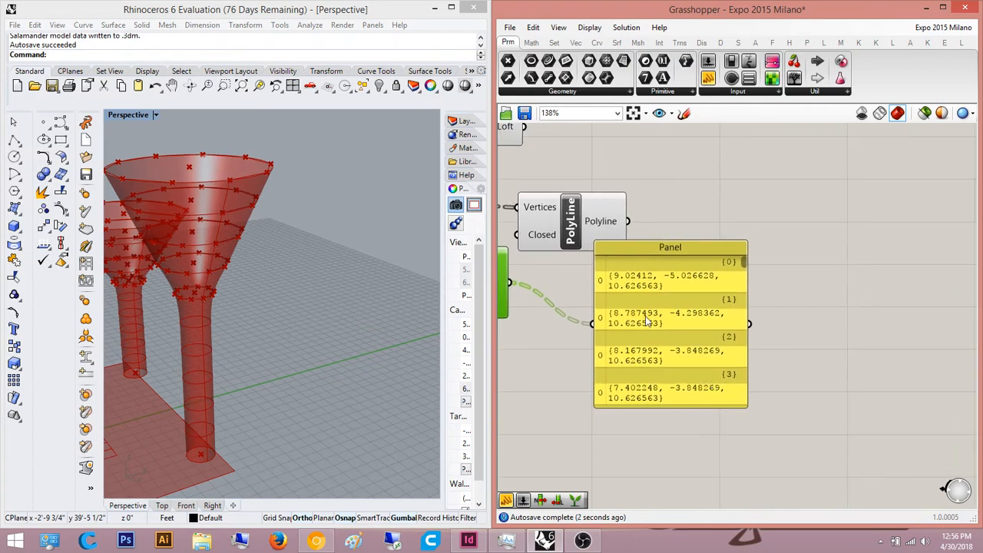
Step: Add a Partition List component below Flip Matrix
right_click_drag(648, 321, 822, 355)
scroll(768, 345, "down", 2)
scroll(645, 284, "up", 5)
scroll(693, 311, "down", 5)
scroll(693, 311, "up", 2)
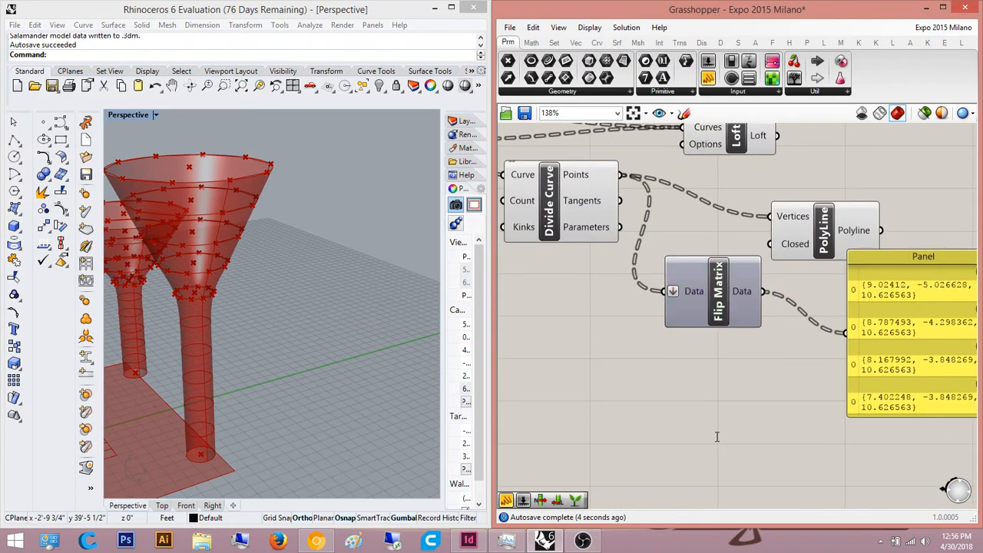
double_click(715, 431)
type("parto")
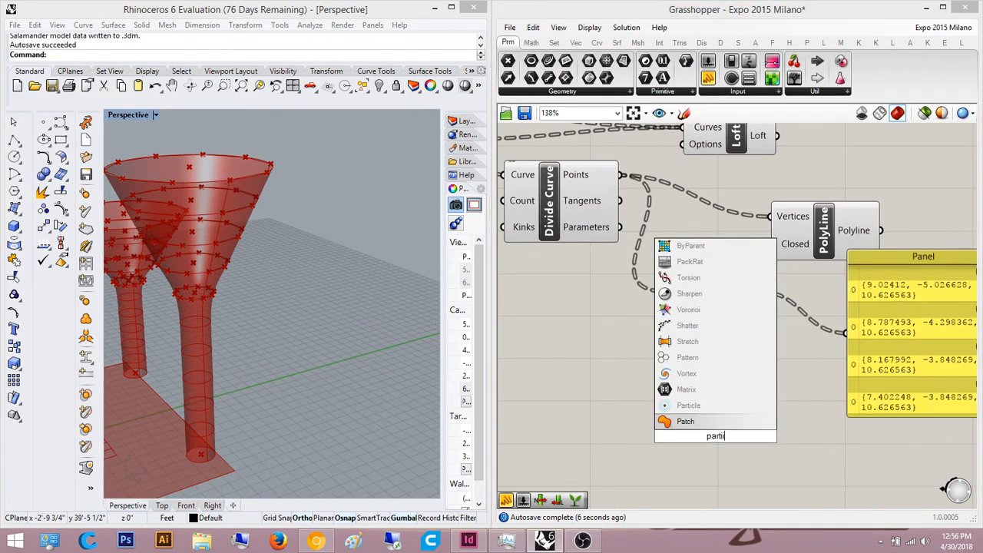
key("BackSpace")
key("Return")
Step: Move Partition List below the Panel and feed Flip Matrix's Data output into its List input
left_click_drag(669, 416, 619, 175)
scroll(699, 443, "up", 1)
scroll(699, 443, "up", 1)
left_click_drag(643, 379, 783, 390)
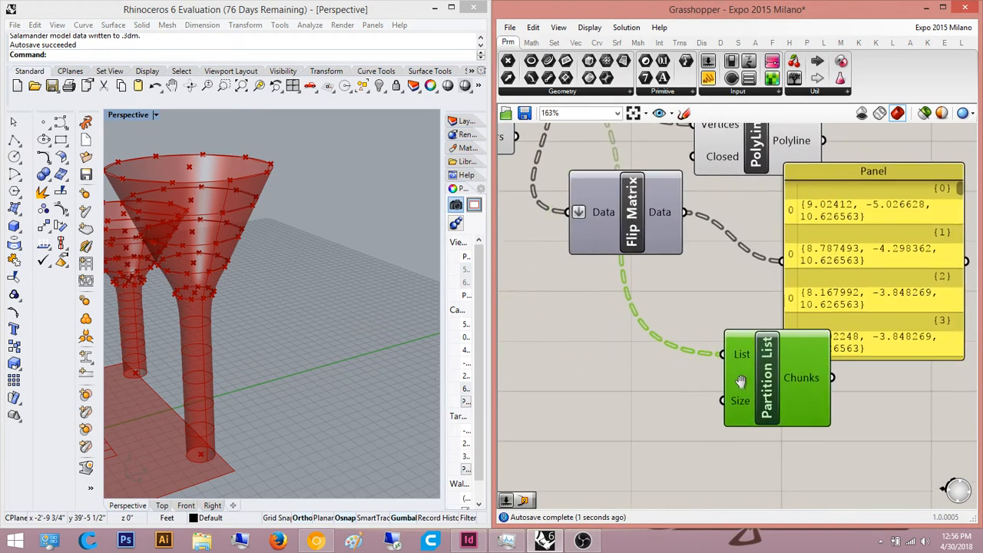
left_click_drag(720, 364, 682, 225)
Step: Add a List Length component below Flip Matrix, ahead of Partition List
right_click_drag(580, 376, 702, 450)
double_click(702, 450)
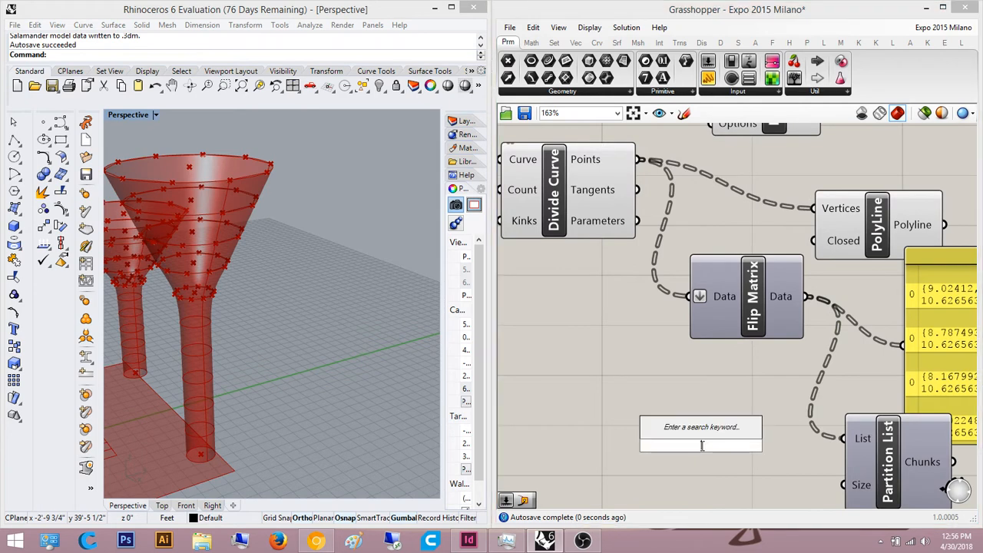
type("list length")
key("Return")
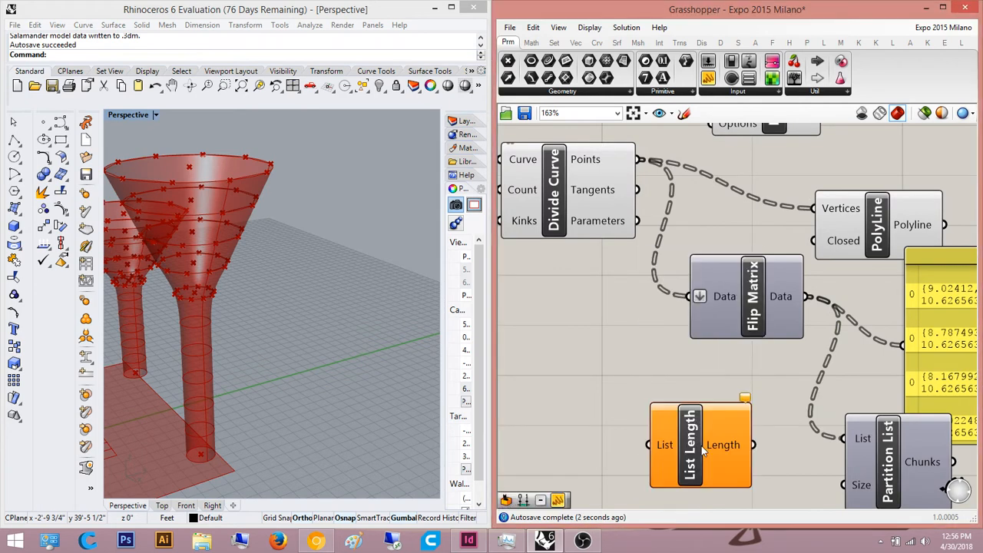
Step: Feed Divide Curve's Points output into List Length's List input and inspect the Length values
left_click_drag(649, 445, 640, 159)
scroll(704, 366, "up", 3)
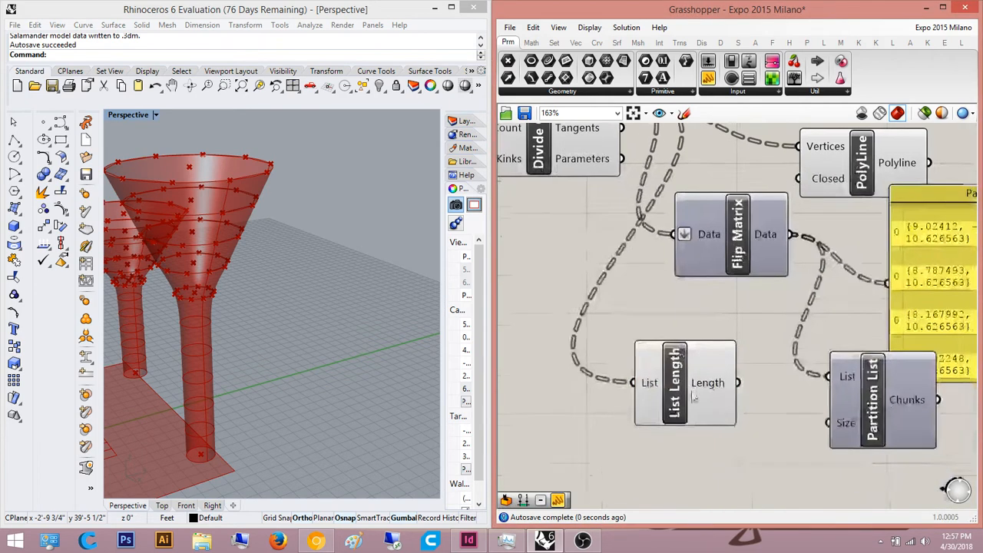
mouse_move(715, 380)
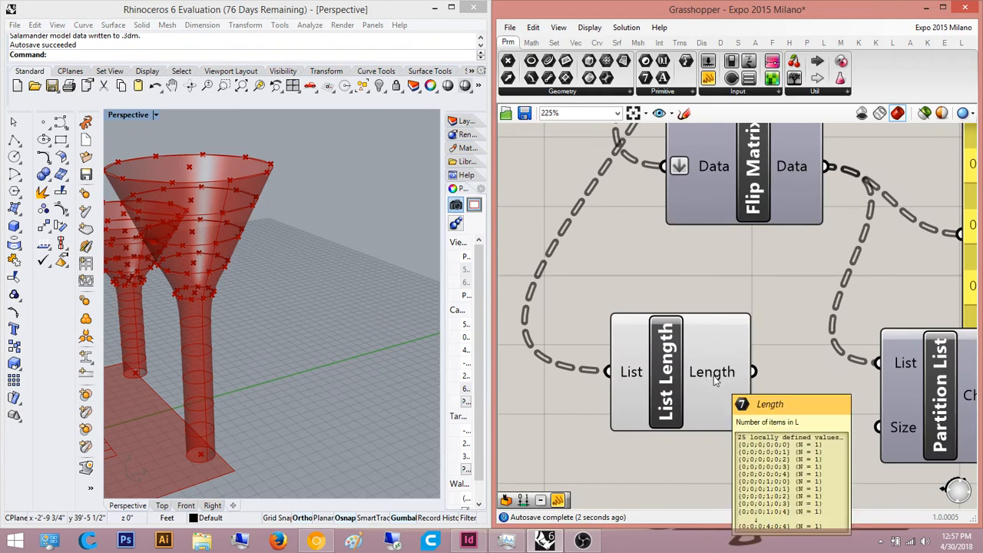
scroll(715, 380, "down", 3)
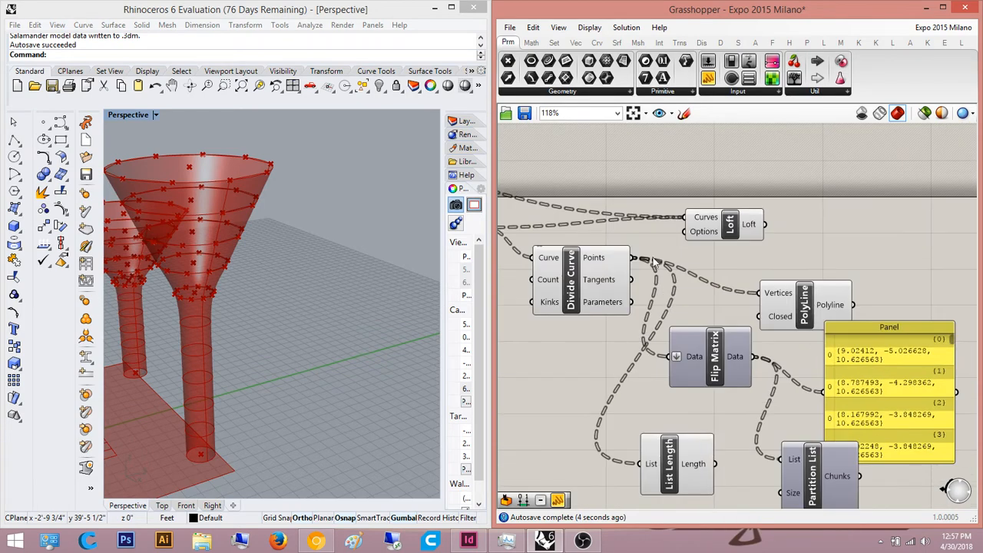
Step: Add a Panel near the Loft component and feed Divide Curve's Points output into it
right_click_drag(742, 208, 705, 218)
left_click_drag(707, 78, 856, 184)
left_click_drag(794, 182, 591, 271)
right_click_drag(886, 226, 820, 236)
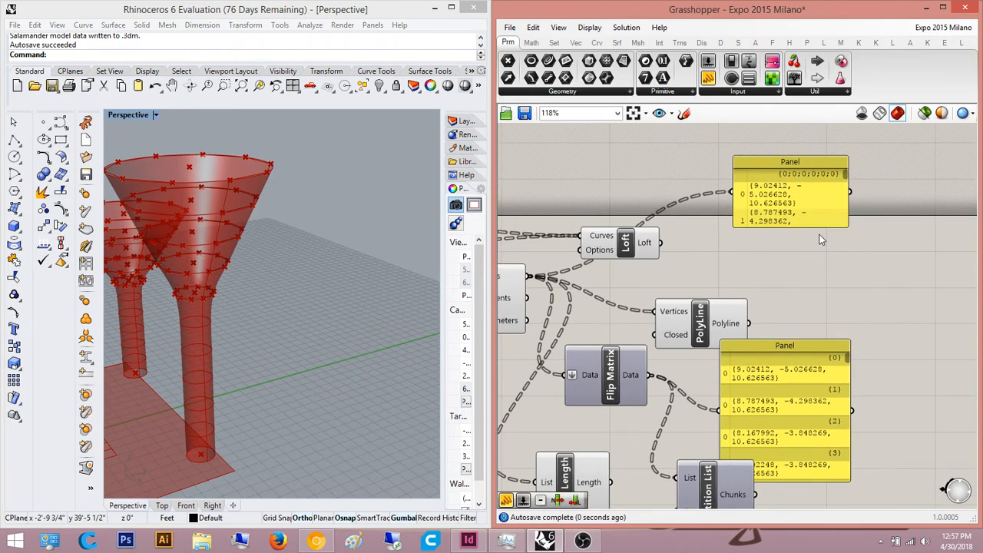
Step: Enlarge the division-points Panel, place it well above the Loft component and read its listed points
left_click_drag(807, 226, 804, 425)
scroll(780, 338, "down", 3)
right_click_drag(787, 303, 709, 401)
left_click_drag(715, 398, 756, 221)
right_click_drag(785, 240, 760, 258)
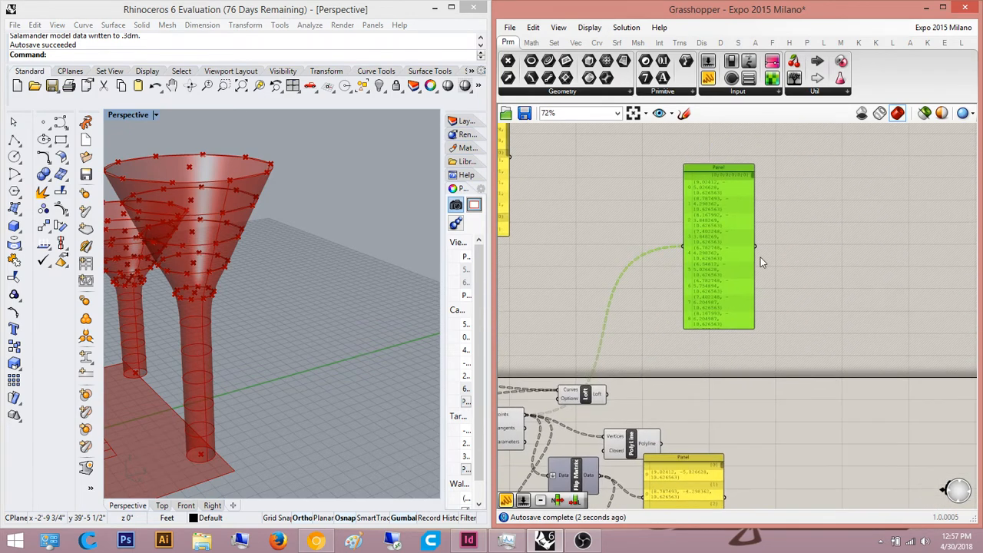
scroll(754, 238, "up", 3)
right_click_drag(761, 215, 763, 272)
left_click_drag(750, 209, 753, 208)
scroll(761, 353, "down", 4)
right_click_drag(615, 403, 726, 349)
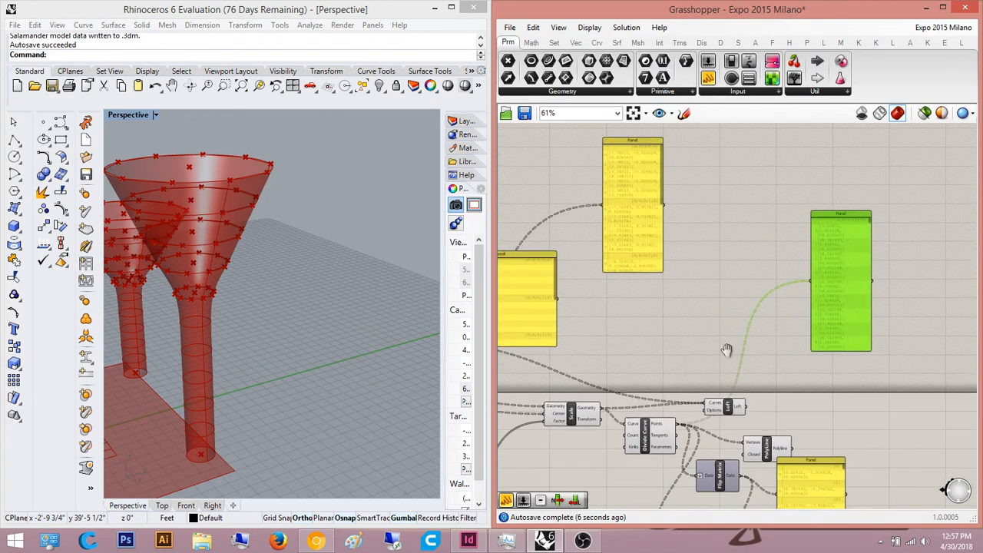
Step: Delete the List Length component below Flip Matrix
scroll(658, 433, "up", 4)
right_click_drag(658, 433, 638, 219)
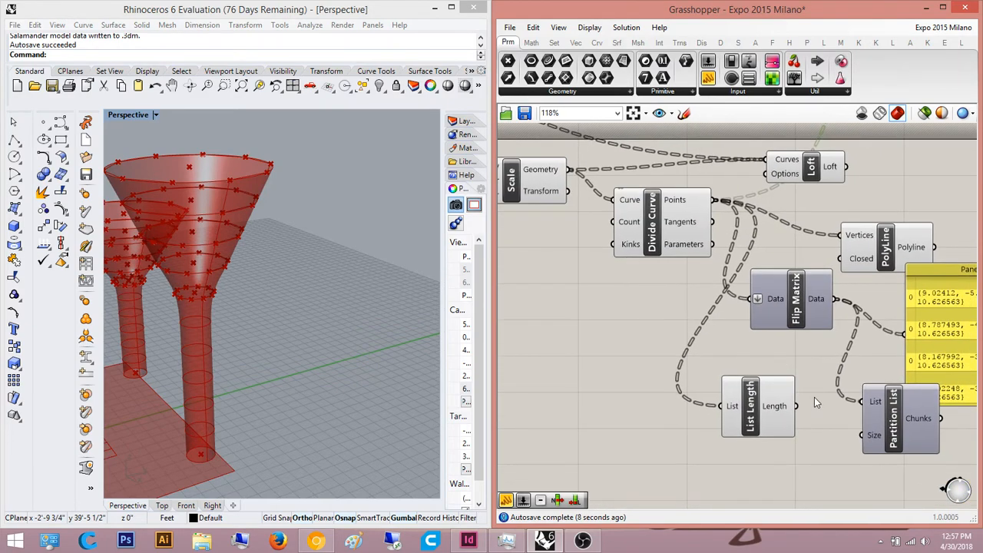
mouse_move(780, 415)
right_click_drag(779, 414, 722, 423)
left_click(713, 413)
key("Delete")
right_click_drag(692, 428, 712, 389)
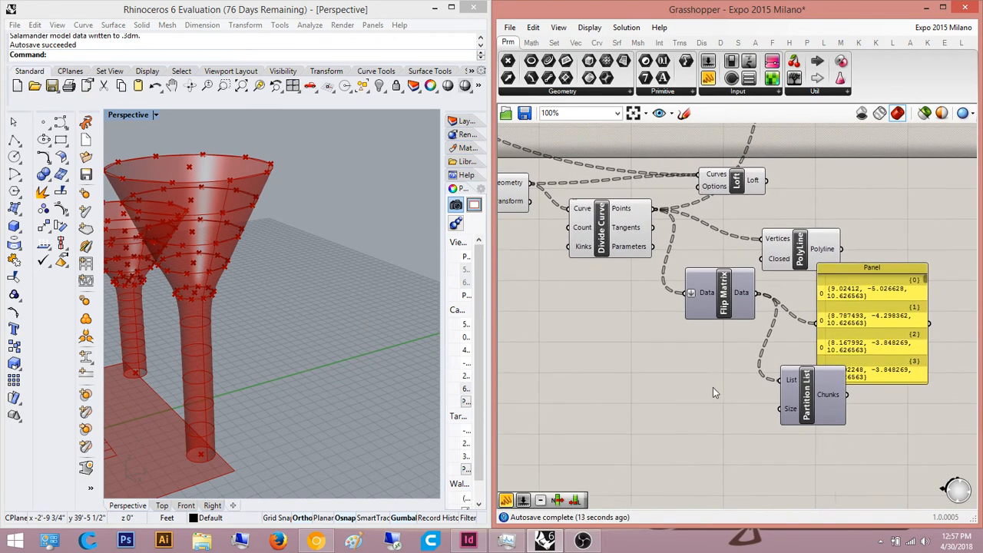
Step: Add a Number Slider with value 10 and connect it to Partition List's Size input
scroll(712, 389, "up", 2)
double_click(712, 390)
type("10")
key("Return")
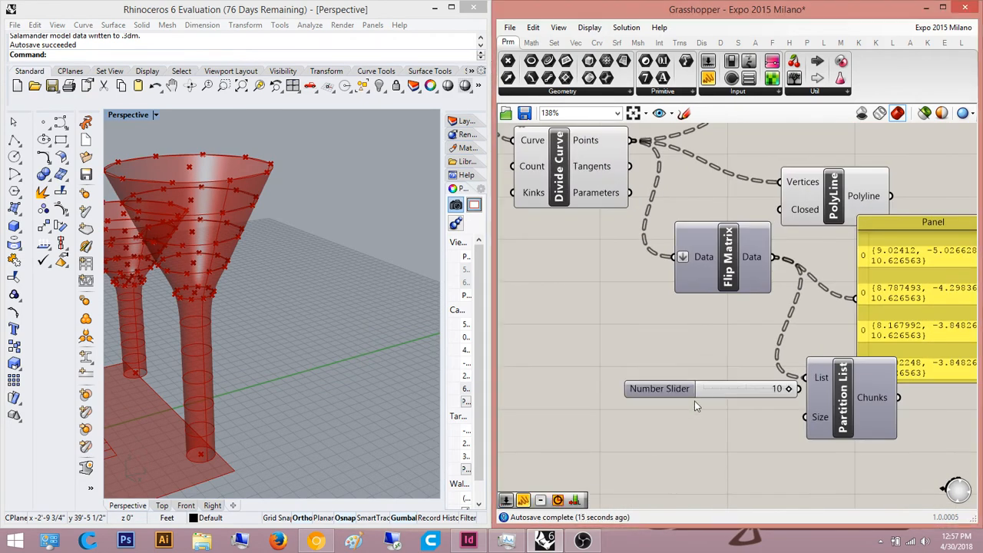
scroll(694, 400, "up", 3)
left_click_drag(653, 386, 625, 431)
scroll(802, 392, "up", 2)
left_click_drag(855, 437, 903, 440)
scroll(911, 438, "down", 5)
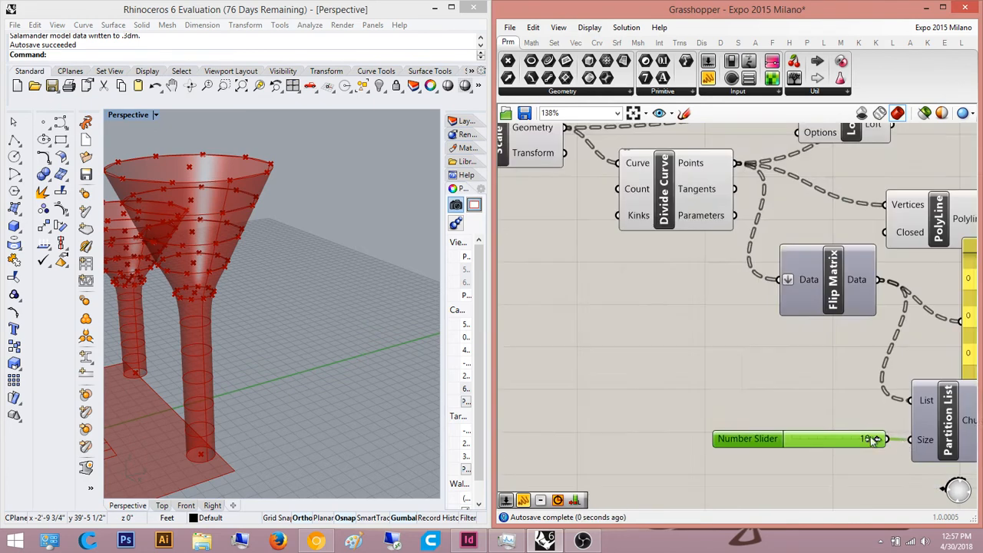
Step: Move the Flip Matrix Panel upward and add another Panel fed by Partition List's Chunks output
right_click_drag(857, 427, 632, 388)
left_click(837, 398)
right_click_drag(815, 398, 706, 408)
left_click_drag(732, 282, 837, 171)
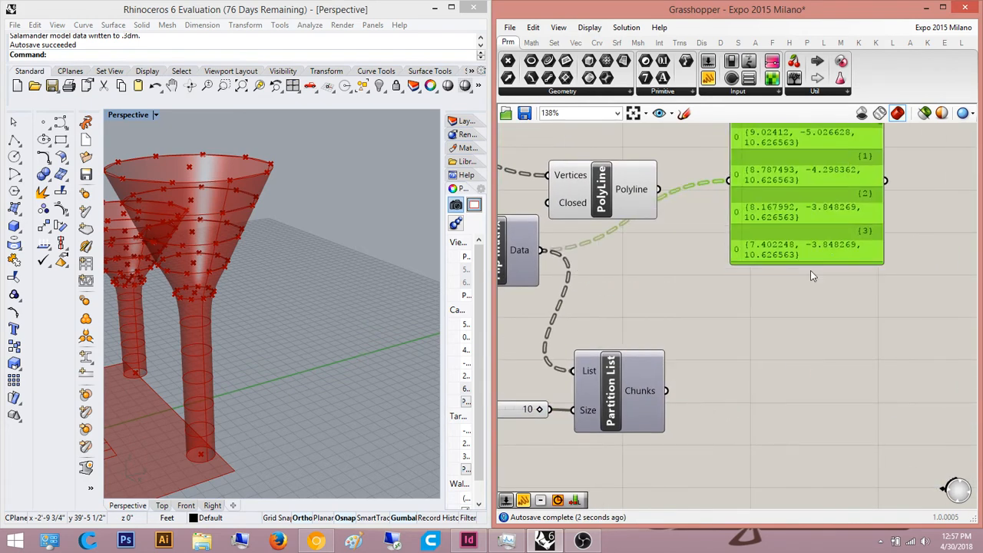
left_click_drag(716, 111, 734, 389)
right_click_drag(783, 405, 746, 333)
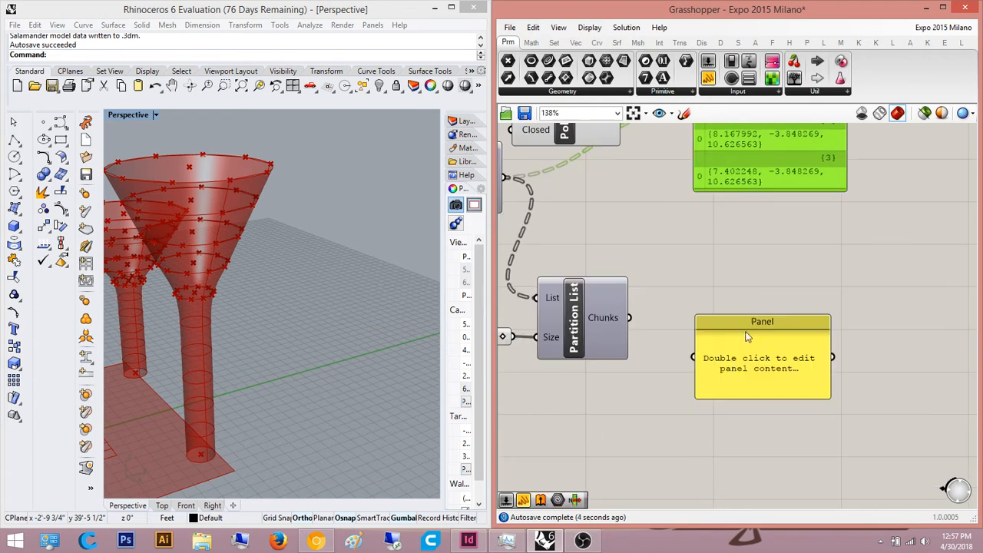
left_click_drag(635, 319, 633, 318)
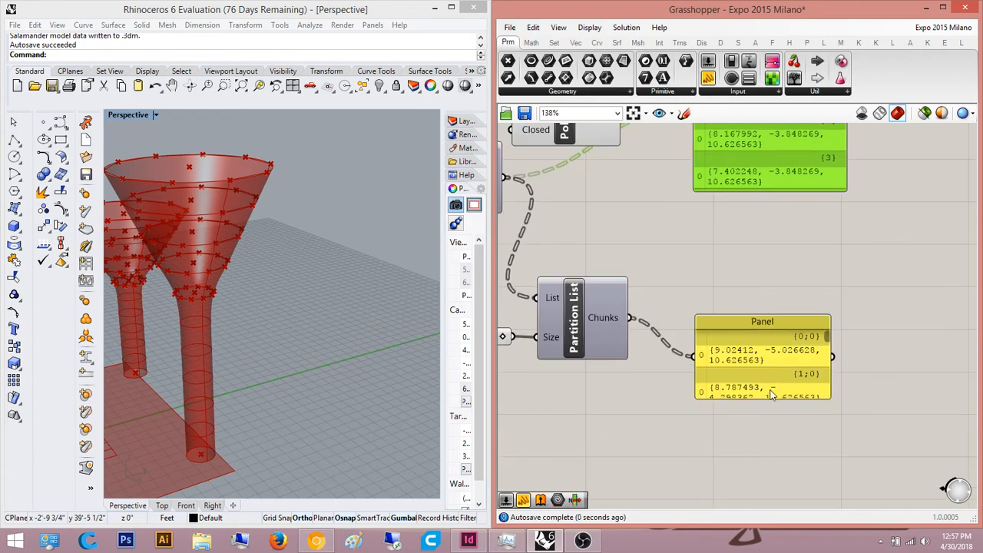
Step: Enlarge the Chunks Panel, scroll through its branches and move it up toward the Flip Matrix Panel
left_click_drag(771, 397, 773, 488)
scroll(773, 470, "down", 3)
right_click_drag(778, 477, 748, 370)
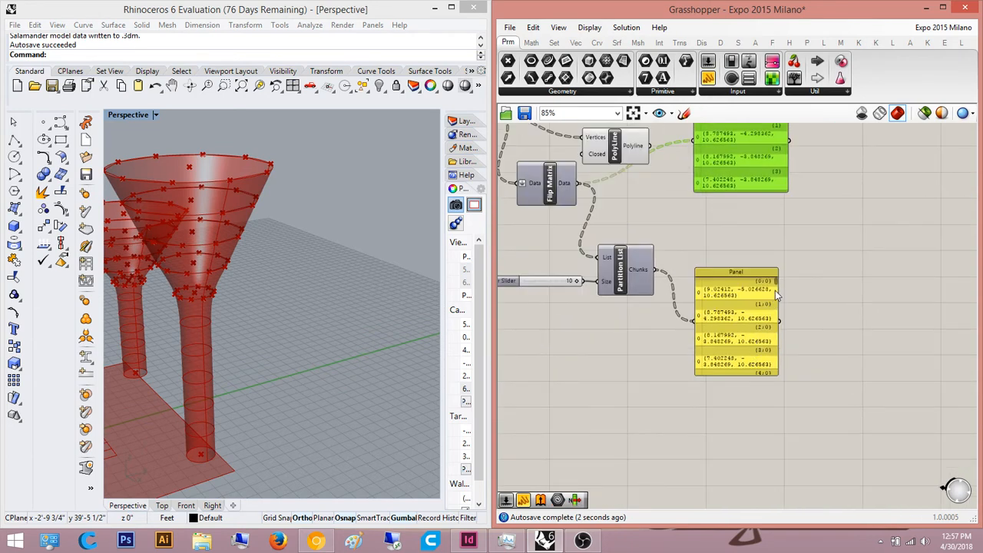
left_click_drag(776, 283, 775, 346)
left_click_drag(777, 302, 845, 218)
left_click(821, 359)
right_click_drag(821, 359, 795, 409)
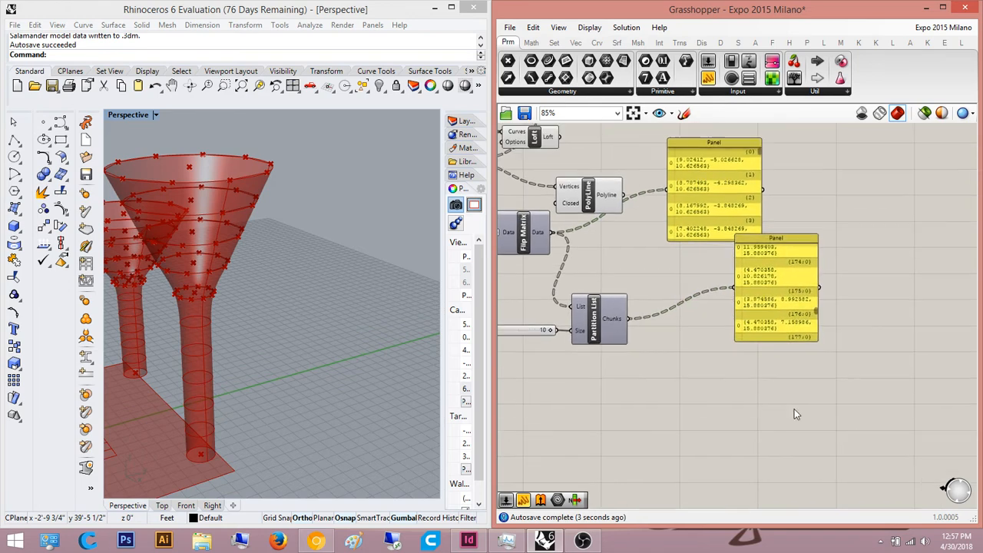
Step: Move the Flip Matrix Panel, Partition List and the Chunks Panel farther from Flip Matrix to free canvas space
right_click(542, 235)
right_click_drag(660, 281, 612, 315)
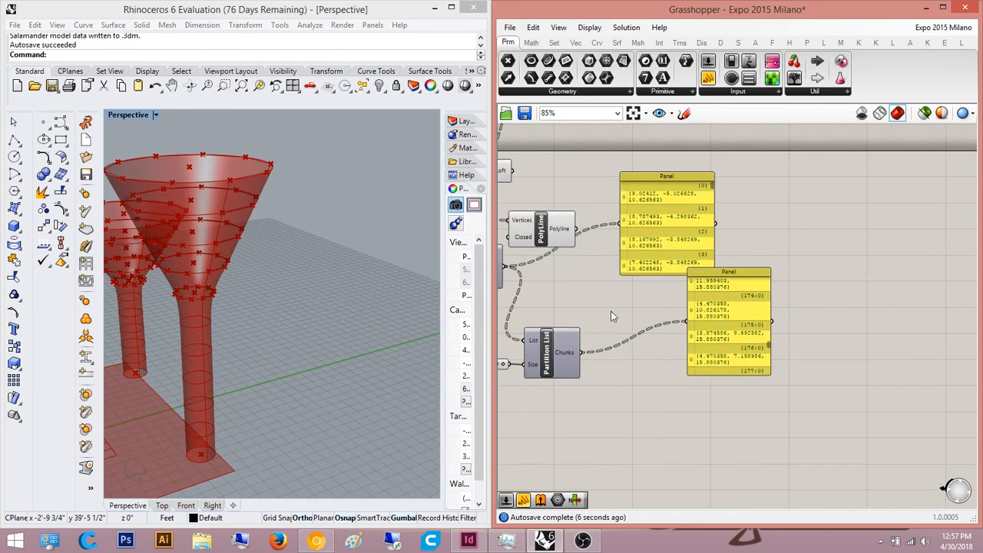
left_click_drag(656, 248, 797, 182)
right_click_drag(646, 322, 697, 291)
left_click_drag(834, 411, 570, 288)
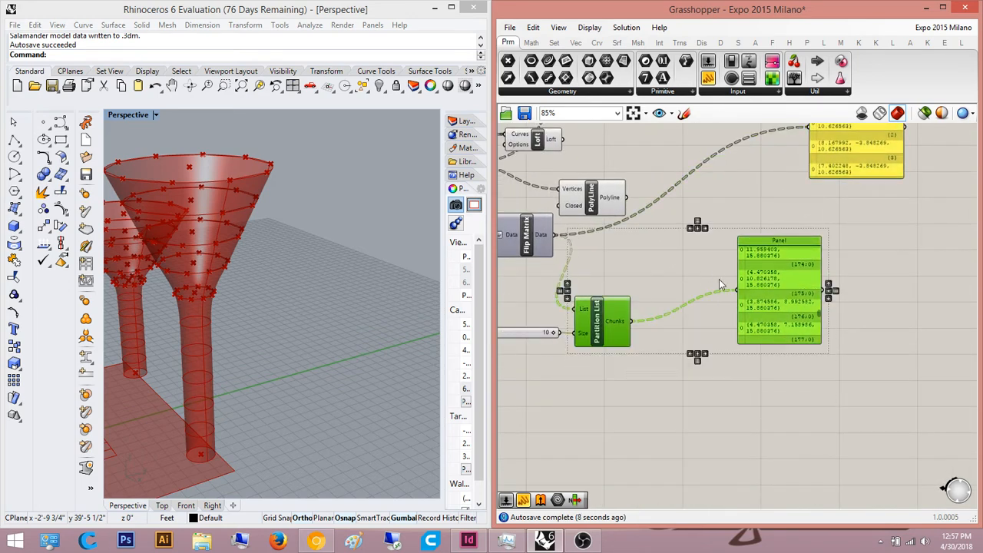
left_click_drag(642, 336, 786, 387)
Step: Add a Flatten Tree component after Flip Matrix and feed Flip Matrix's Data output into its Tree input
left_click(685, 268)
double_click(684, 262)
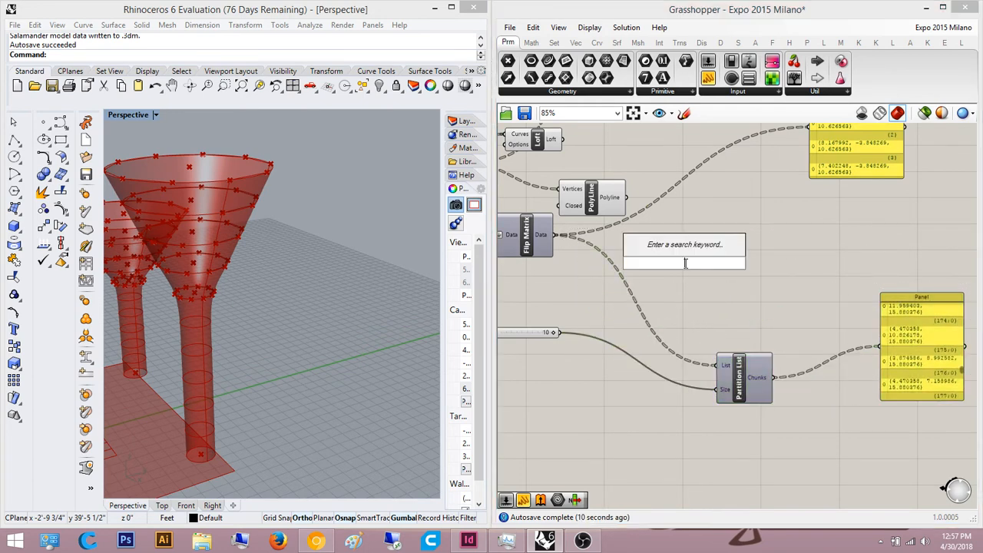
type("flatten")
key("Return")
scroll(685, 264, "up", 2)
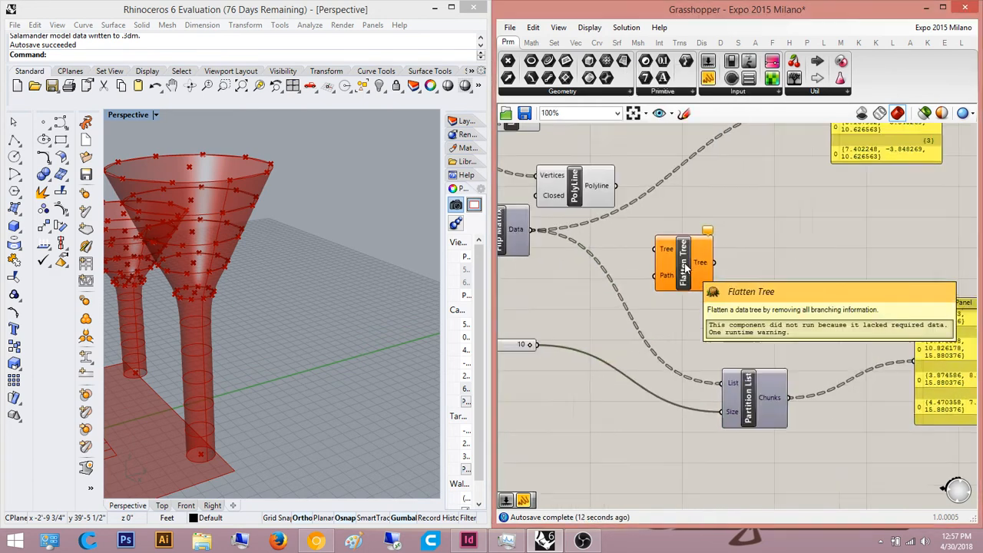
left_click_drag(504, 230, 505, 228)
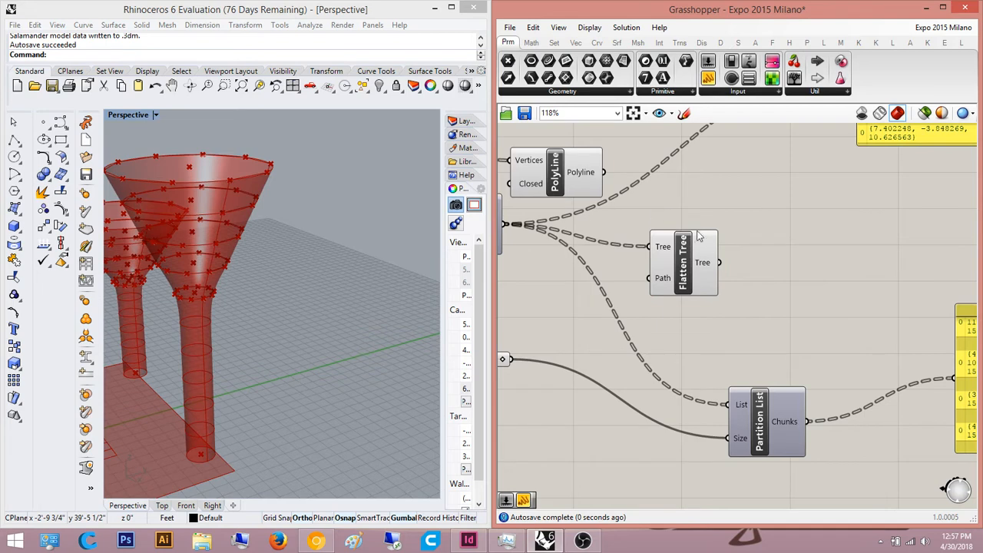
Step: Replace Partition List's List input with Flatten Tree's Tree output and check the regrouped points in the Chunks Panel
right_click_drag(590, 229, 677, 231)
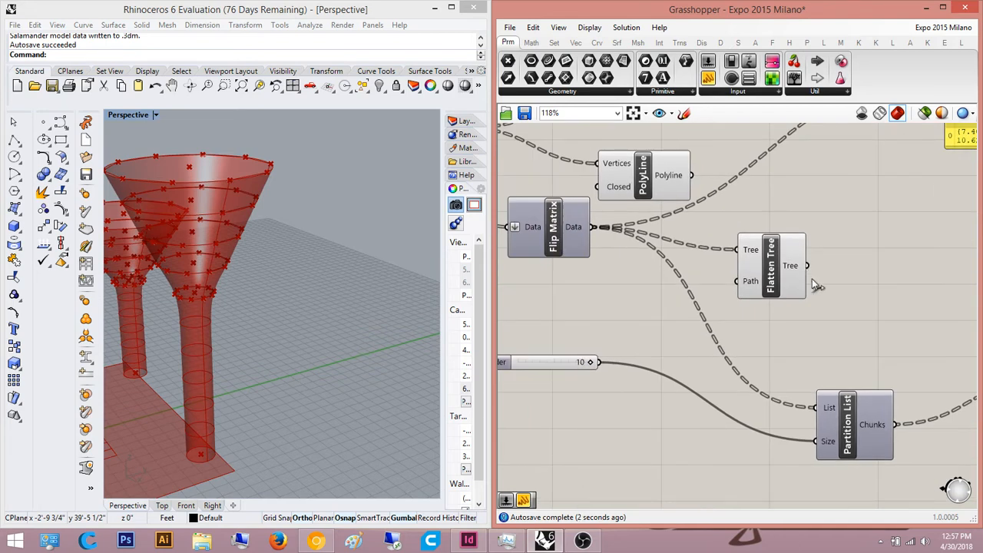
right_click_drag(826, 414, 799, 411)
left_click_drag(782, 329, 779, 269)
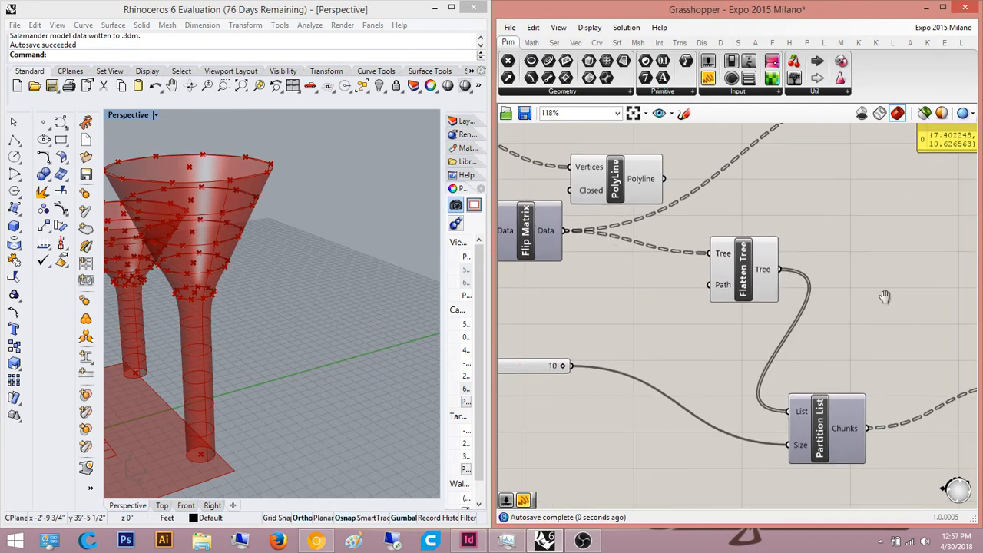
right_click_drag(884, 297, 647, 302)
scroll(707, 318, "down", 1)
scroll(845, 409, "up", 3)
left_click(831, 367)
scroll(664, 364, "down", 3)
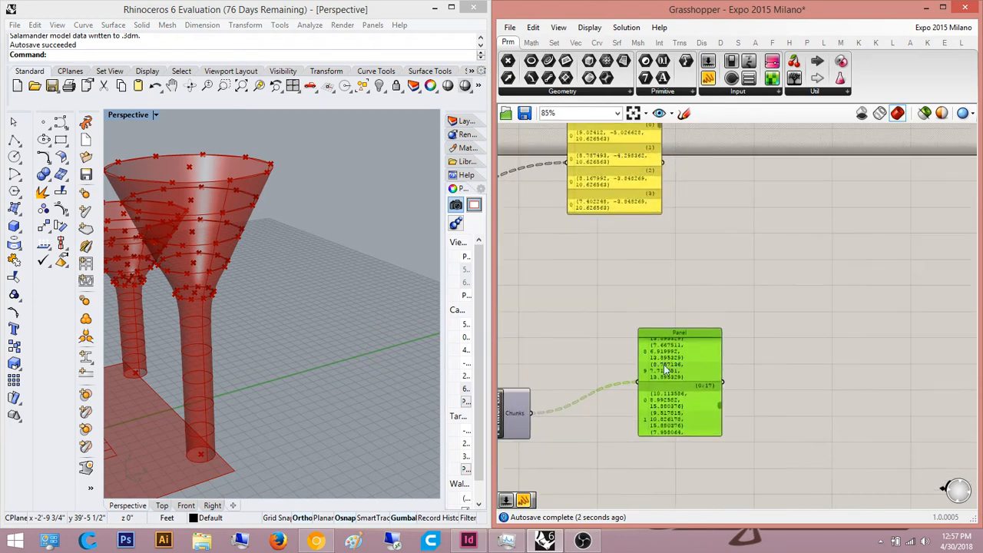
double_click(783, 333)
type("polylin")
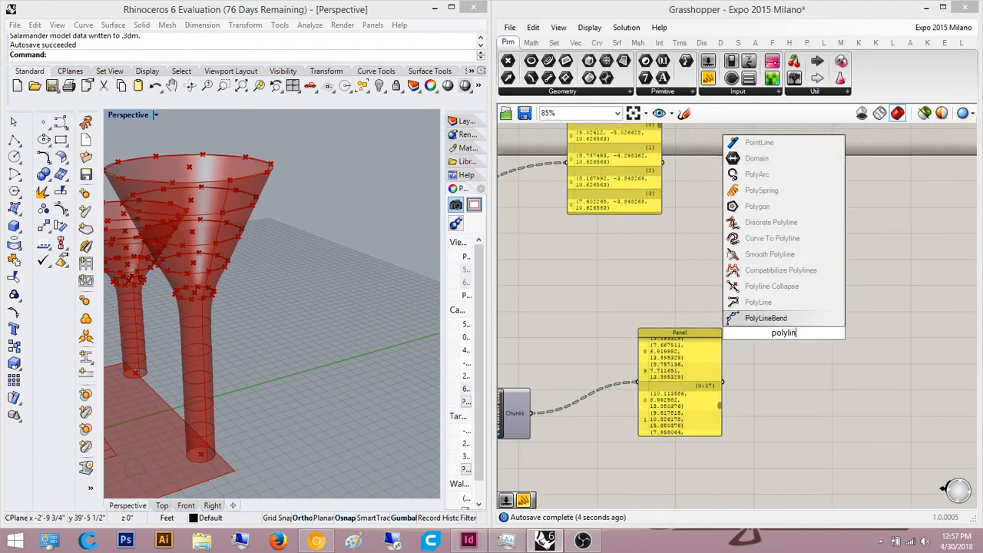
key("Return")
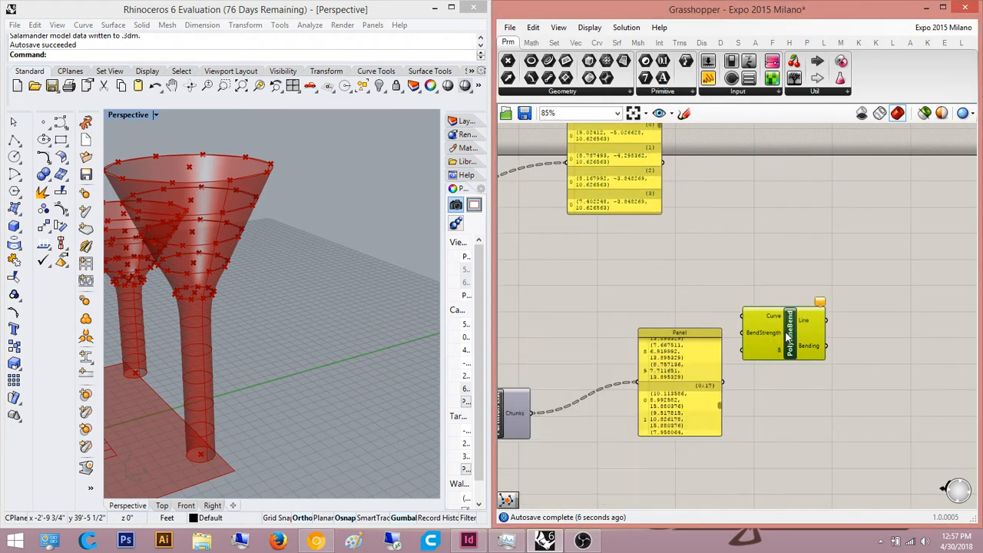
key("Delete")
Step: Add a PolyLine component beside the Chunks Panel and feed Partition List's Chunks output into its Vertices input
double_click(788, 333)
type("pol")
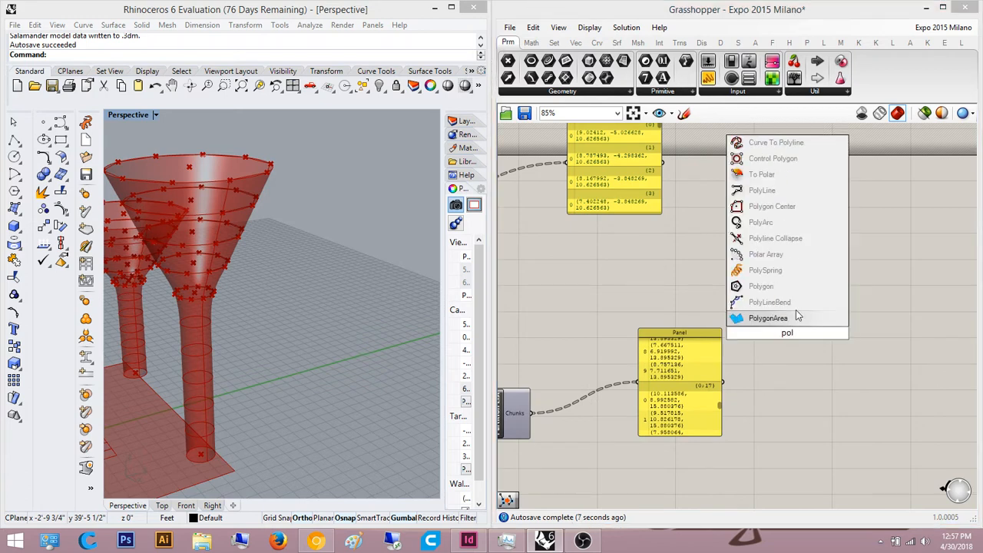
left_click(775, 191)
right_click_drag(752, 361, 796, 324)
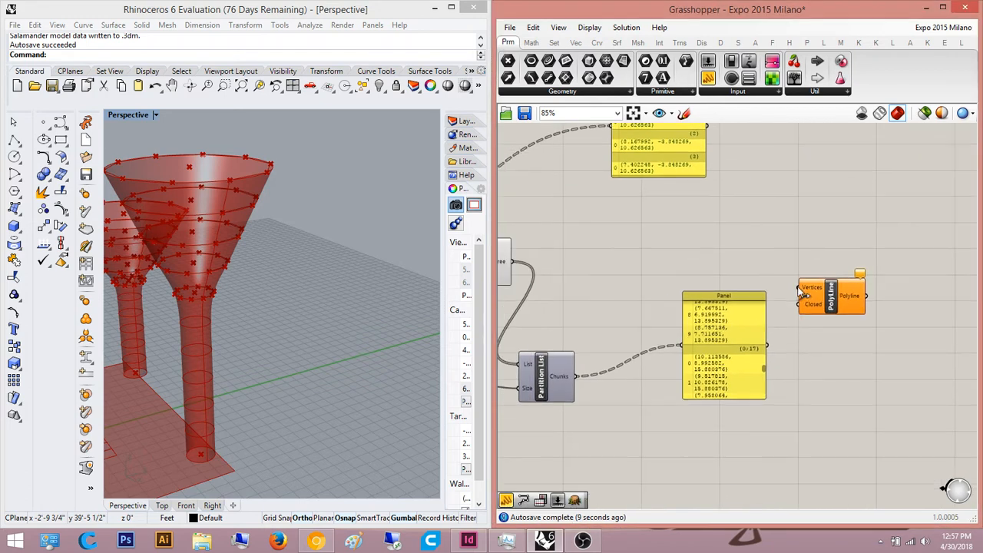
left_click_drag(803, 293, 578, 376)
left_click(851, 306)
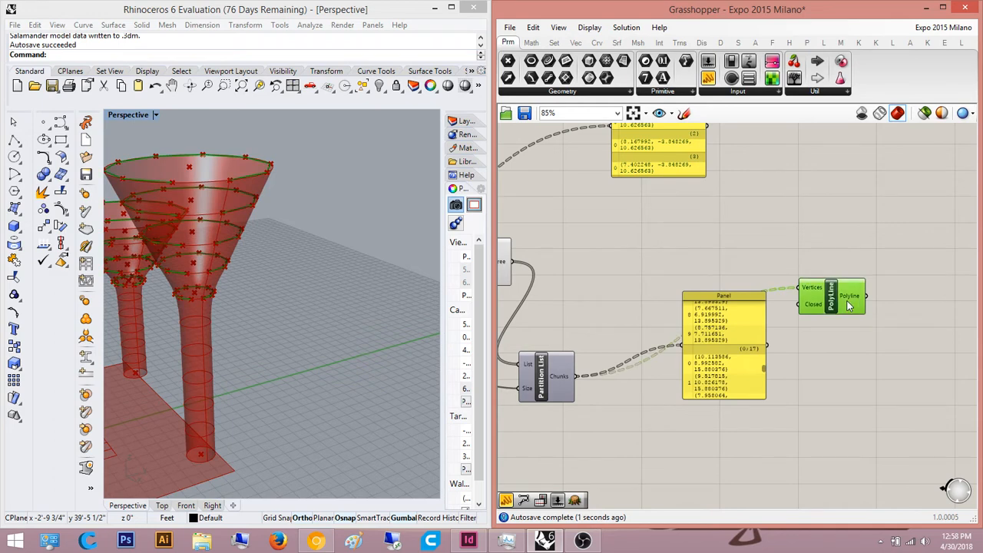
Step: Reposition the new PolyLine component above the Chunks Panel
right_click_drag(703, 274, 781, 223)
left_click_drag(899, 261, 814, 406)
right_click_drag(633, 317, 679, 320)
left_click_drag(845, 397, 735, 167)
right_click_drag(737, 214, 720, 342)
left_click_drag(745, 296, 831, 309)
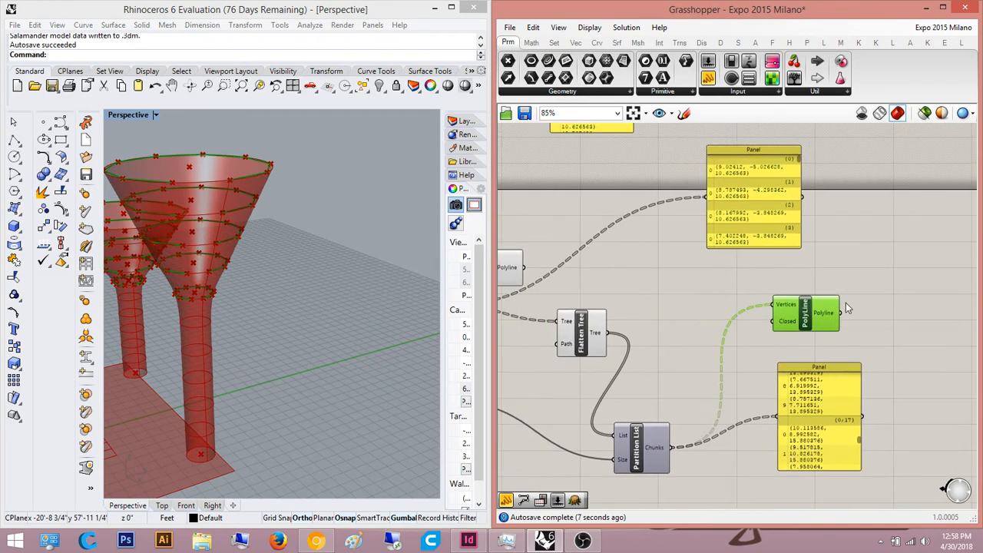
Step: Delete the old PolyLine component fed directly by Divide Curve's Points output
scroll(273, 286, "down", 5)
scroll(272, 286, "down", 2)
right_click_drag(649, 274, 767, 278)
right_click_drag(645, 340, 779, 380)
left_click(620, 290)
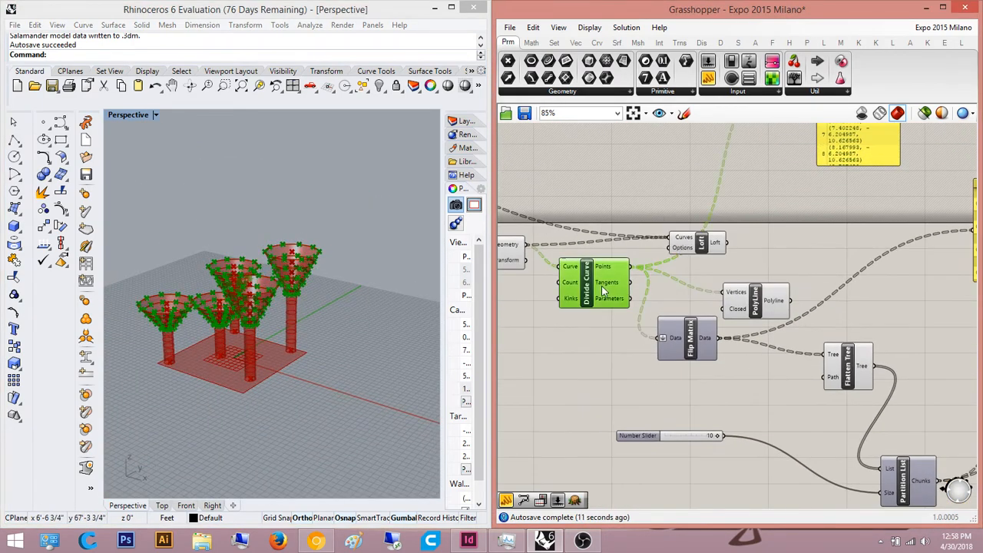
scroll(625, 301, "up", 4)
left_click(768, 265)
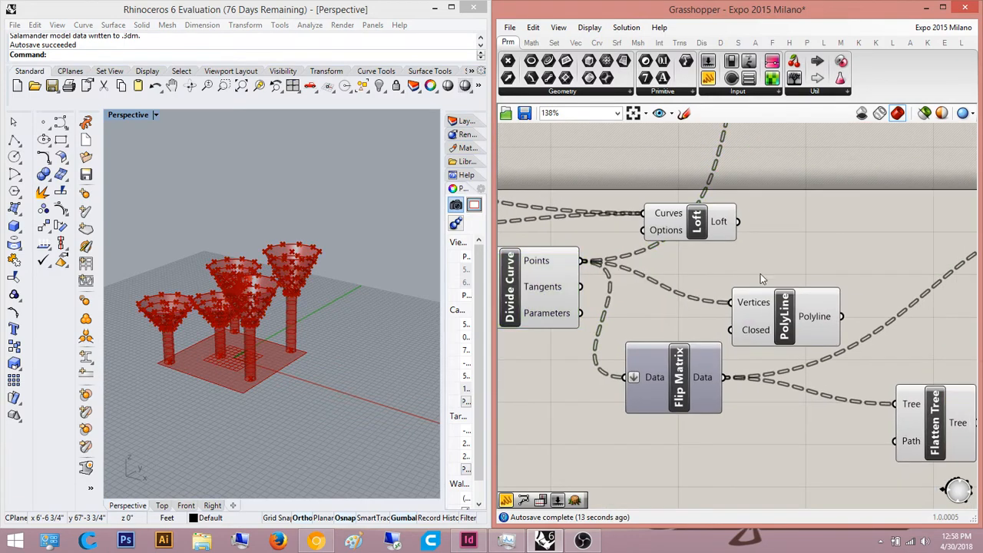
left_click(794, 314)
key("Delete")
Step: Examine the Flip Matrix and Flatten Tree wiring and the values entering Flip Matrix's Data input
right_click_drag(812, 313, 617, 279)
scroll(617, 279, "down", 1)
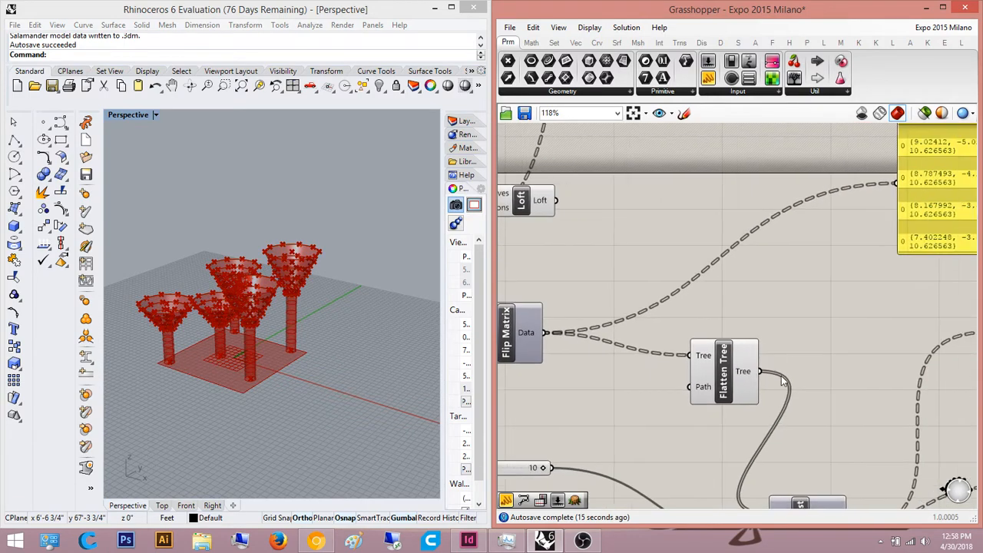
right_click_drag(752, 397, 676, 375)
right_click_drag(654, 338, 925, 316)
scroll(697, 315, "down", 3)
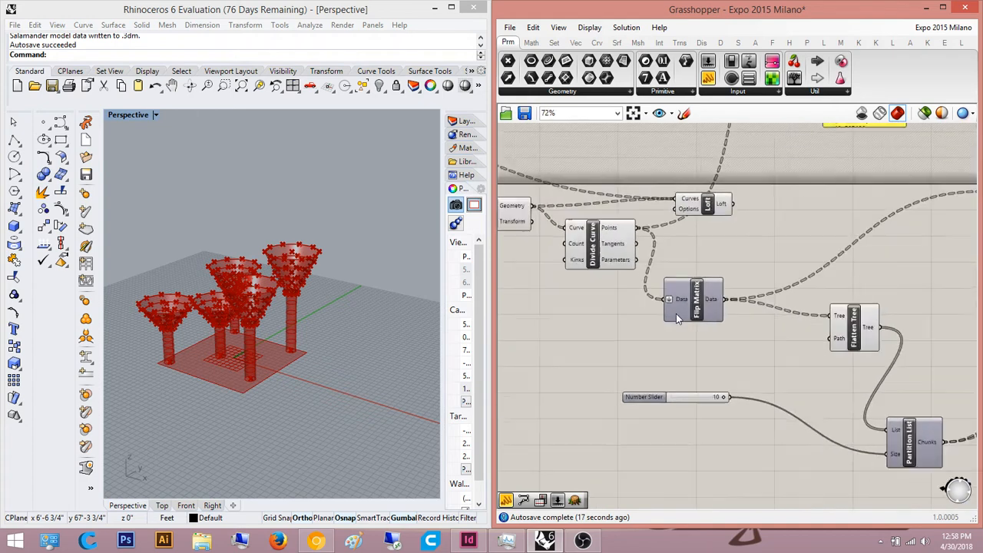
right_click_drag(676, 315, 652, 337)
scroll(650, 342, "up", 3)
left_click(689, 318)
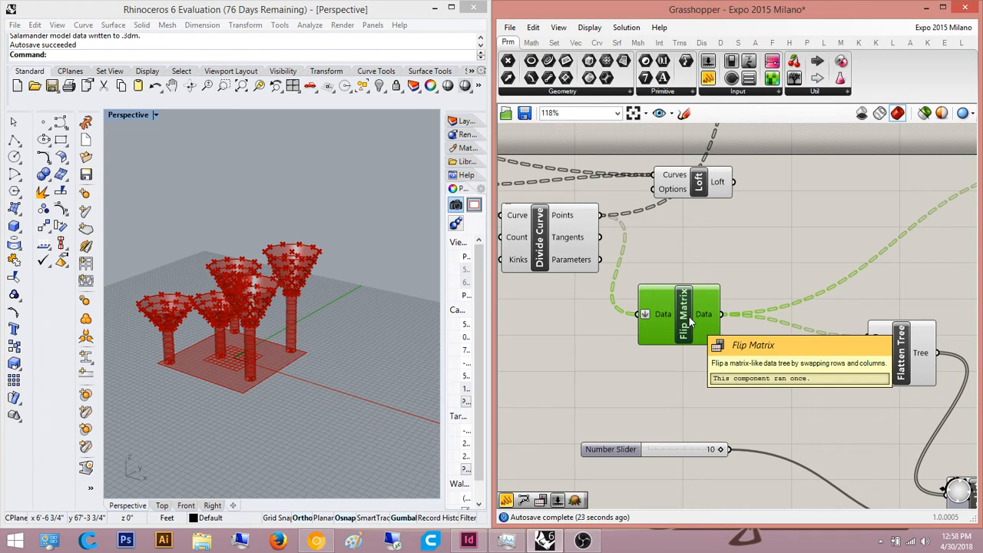
scroll(664, 315, "up", 3)
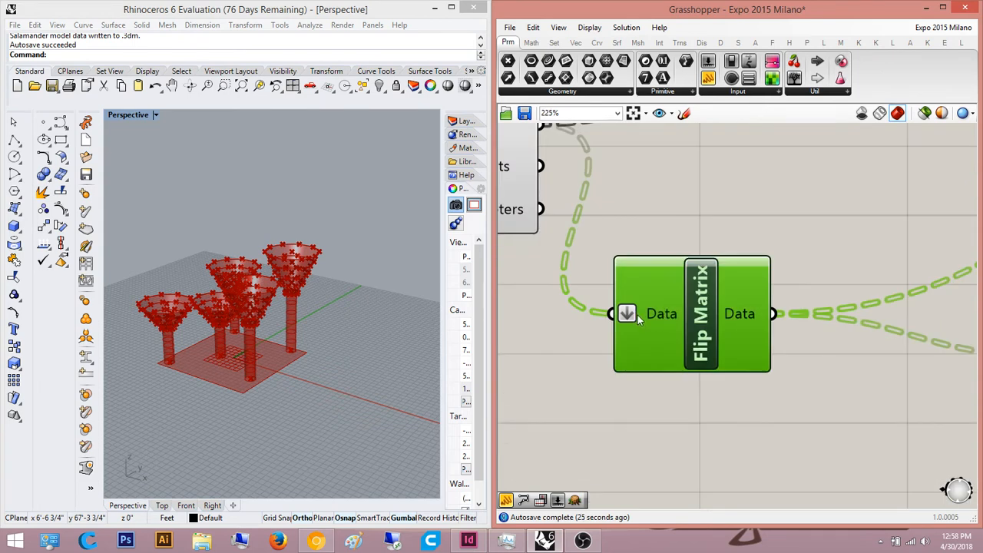
left_click(693, 208)
scroll(648, 324, "up", 1)
mouse_move(661, 319)
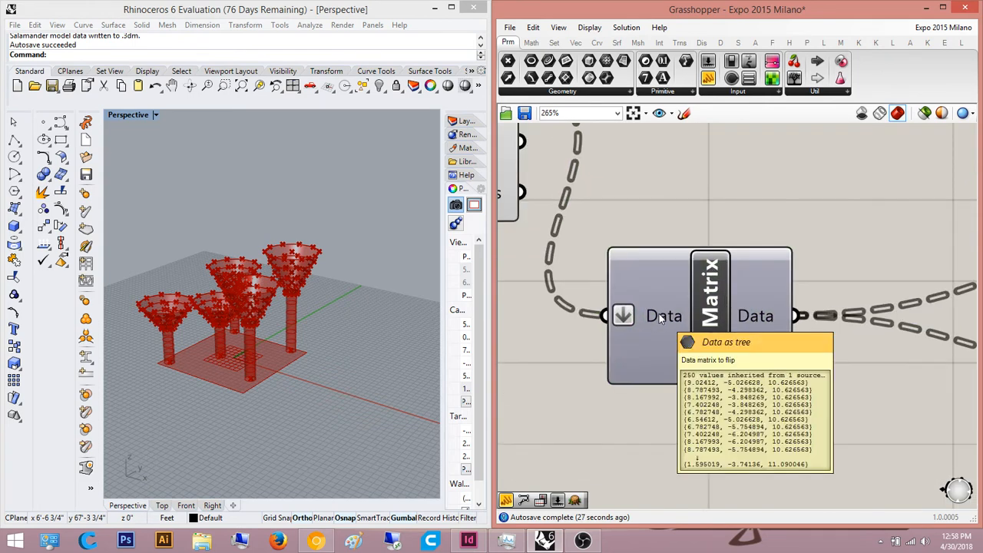
Step: Move the panel showing the Partition List chunks up beside the panel listing the Divide Curve points
scroll(839, 332, "down", 6)
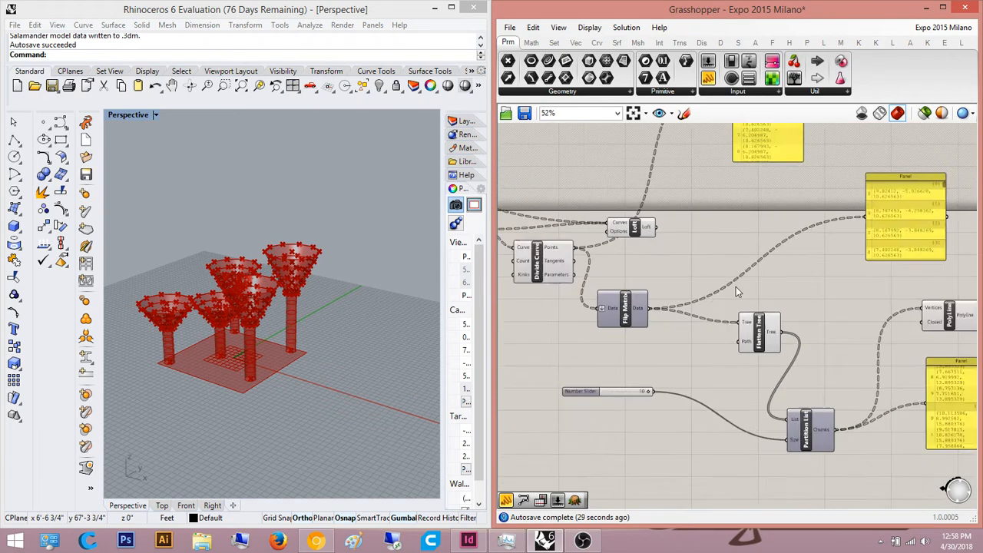
scroll(892, 242, "up", 2)
scroll(894, 241, "up", 2)
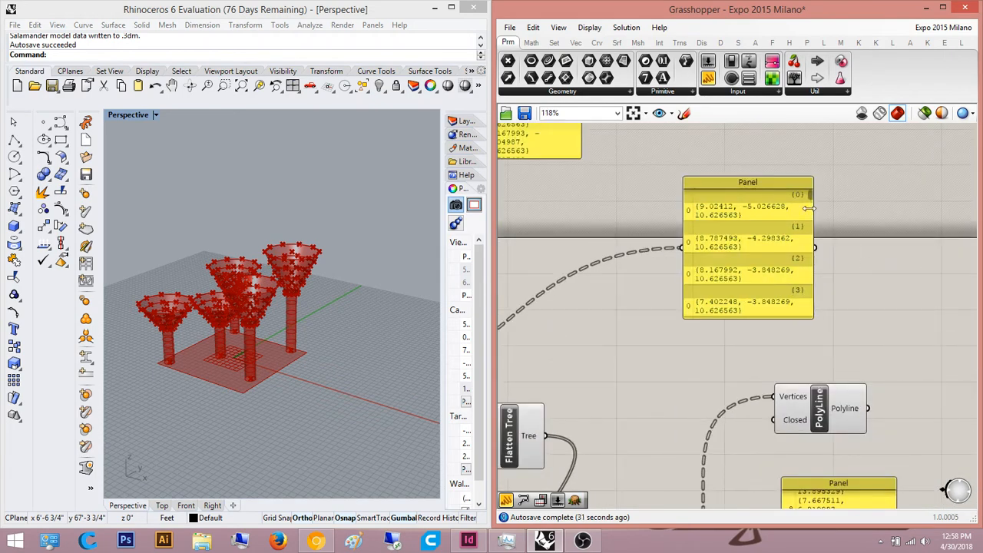
right_click_drag(817, 405, 778, 312)
left_click(786, 438)
right_click_drag(790, 459, 759, 443)
scroll(789, 354, "down", 4)
left_click_drag(789, 421, 685, 187)
right_click_drag(691, 189, 707, 371)
scroll(707, 371, "up", 6)
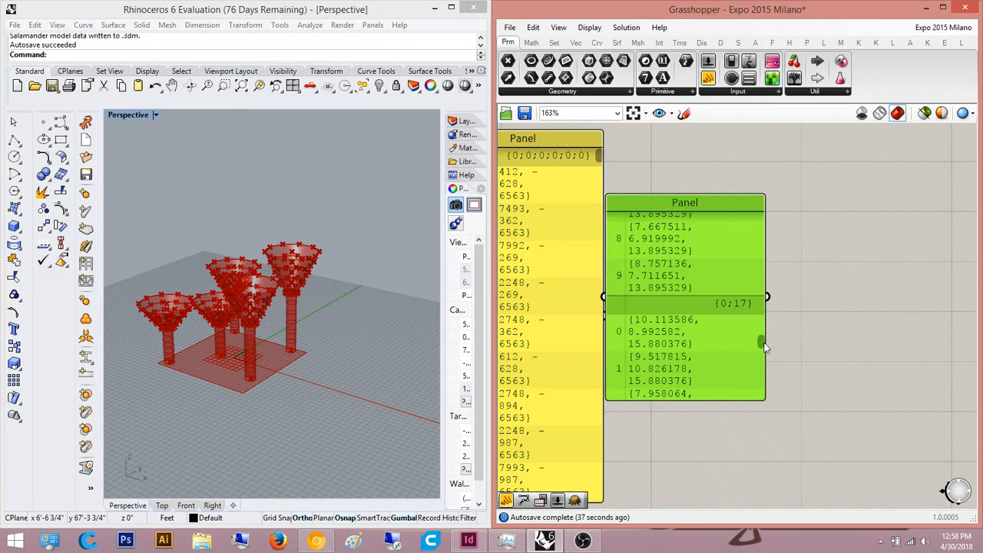
Step: Scroll the Partition List panel to its first branch and line it up with the Divide Curve points panel for comparison
left_click_drag(764, 347, 760, 203)
right_click_drag(685, 258, 737, 333)
left_click_drag(736, 334, 742, 281)
scroll(708, 367, "down", 5)
right_click_drag(708, 367, 722, 254)
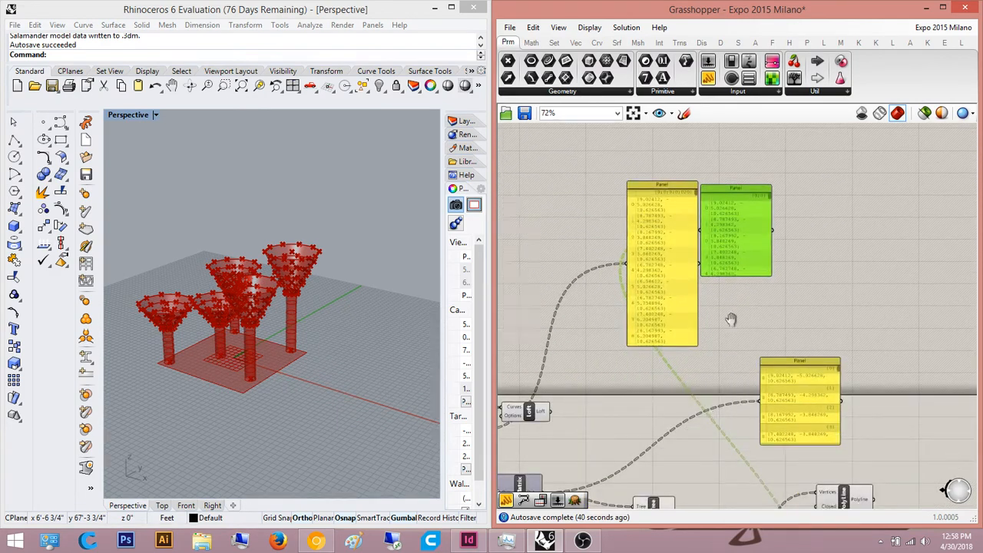
Step: Flatten the Points output of the Divide Curve component
right_click_drag(731, 321, 743, 206)
scroll(744, 206, "down", 4)
scroll(636, 320, "up", 5)
right_click_drag(636, 320, 722, 363)
scroll(692, 253, "up", 3)
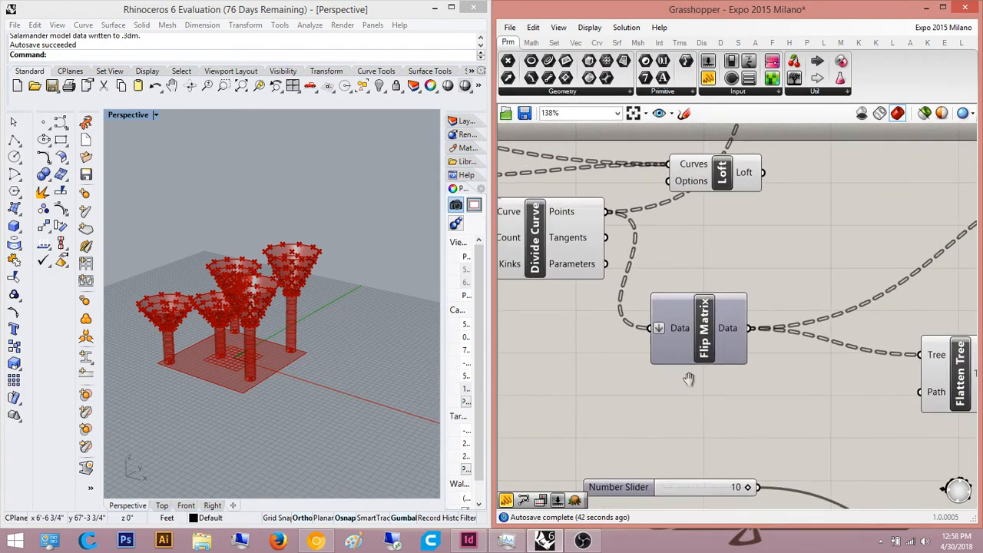
scroll(659, 249, "up", 4)
left_click(630, 240)
right_click(681, 241)
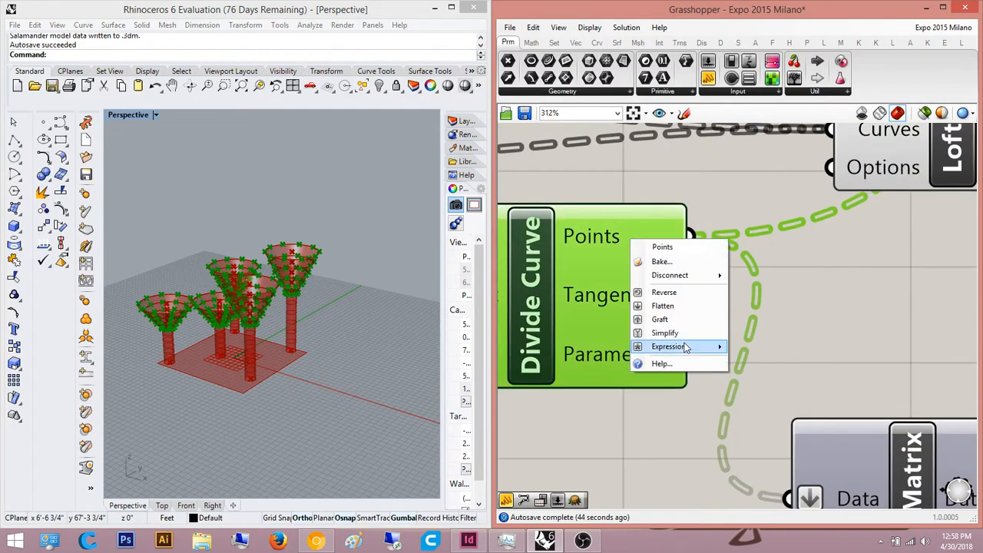
left_click(726, 308)
right_click_drag(758, 327, 660, 396)
scroll(720, 340, "down", 3)
scroll(828, 337, "down", 3)
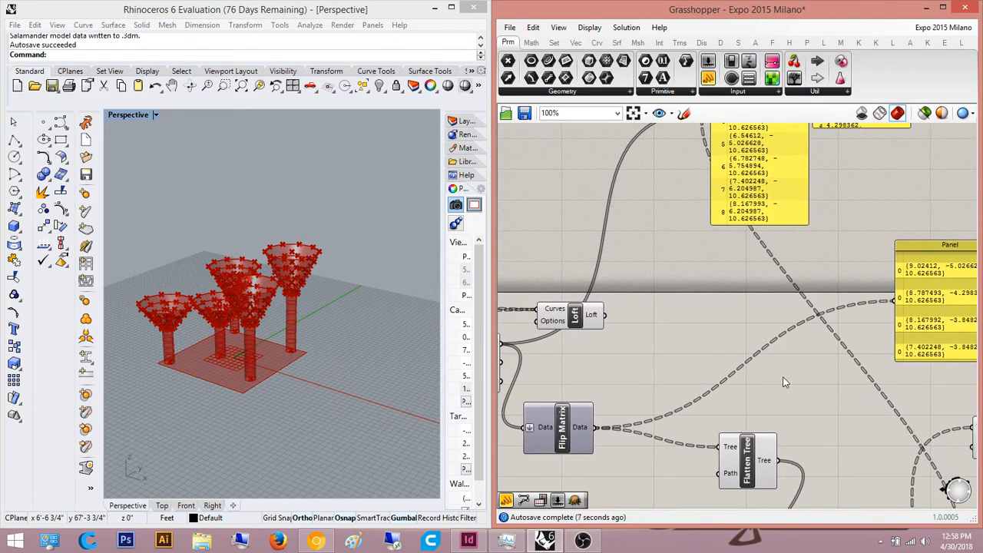
Step: Move the Flip Matrix output panel up beside the Partition List panel so the three data lists stand in a row
right_click_drag(783, 376, 709, 378)
right_click_drag(878, 334, 783, 460)
left_click_drag(785, 460, 814, 221)
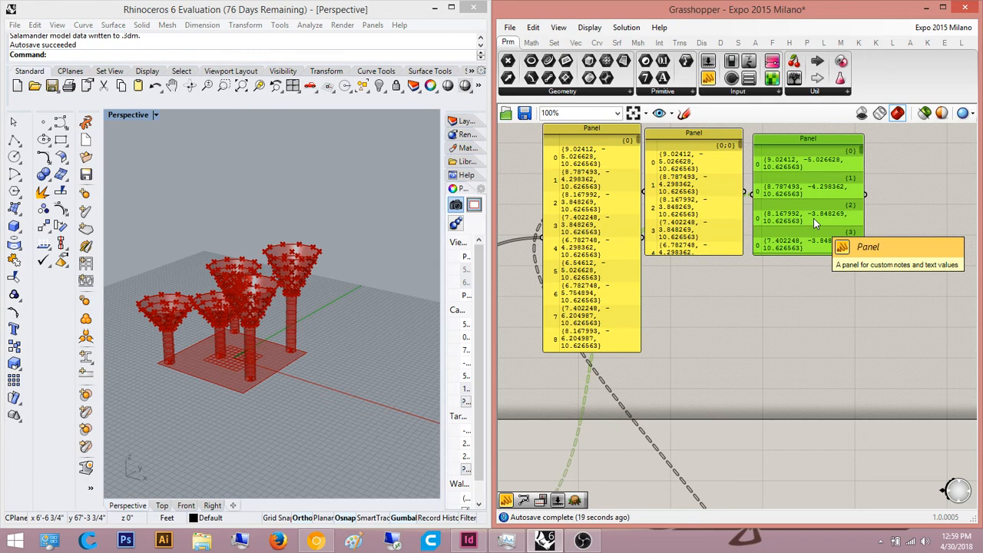
left_click(740, 400)
right_click_drag(770, 368, 845, 301)
Step: Examine the flattened Points output of Divide Curve and how it feeds the flattened Data input of Flip Matrix
scroll(845, 301, "down", 4)
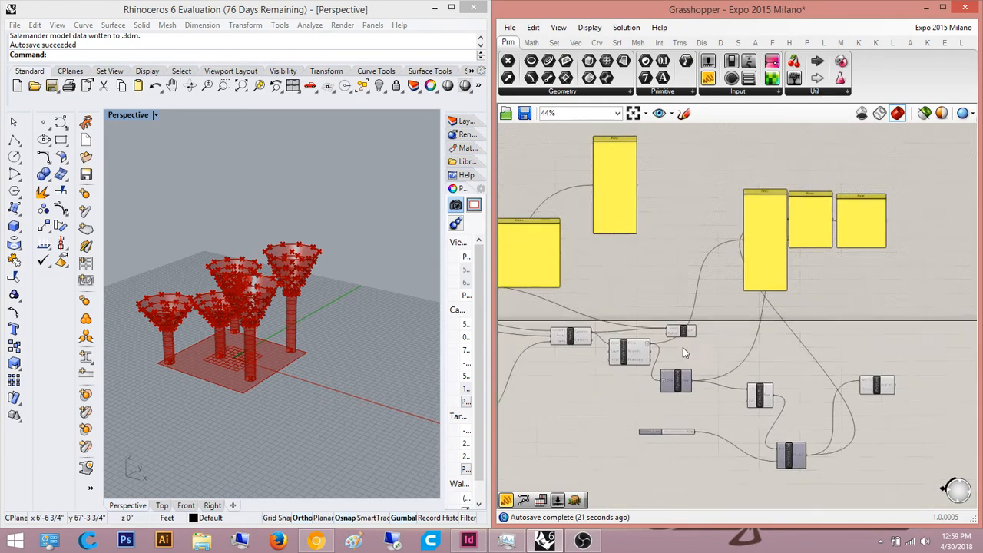
scroll(683, 349, "up", 4)
scroll(575, 339, "up", 3)
left_click(575, 340)
left_click(770, 340)
right_click_drag(770, 340, 791, 393)
left_click(779, 462)
left_click(779, 352)
scroll(779, 353, "down", 2)
left_click_drag(805, 323, 716, 245)
left_click(781, 344)
right_click_drag(782, 349, 733, 292)
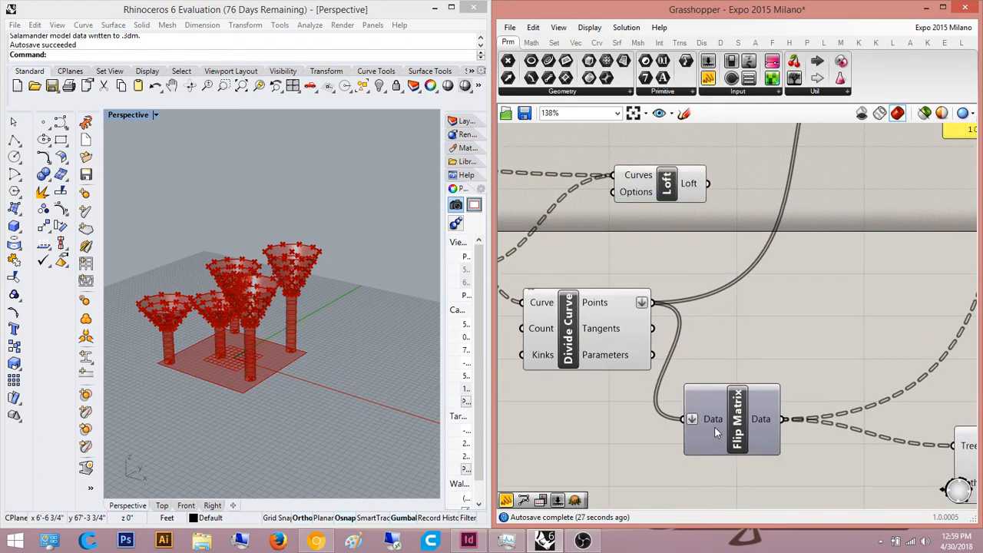
left_click(610, 323)
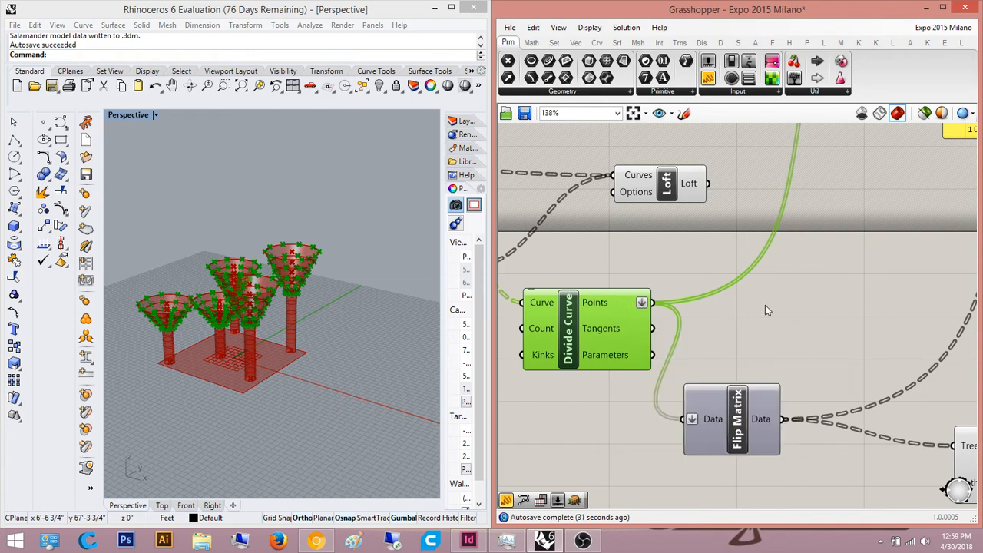
left_click(730, 336)
scroll(673, 359, "up", 2)
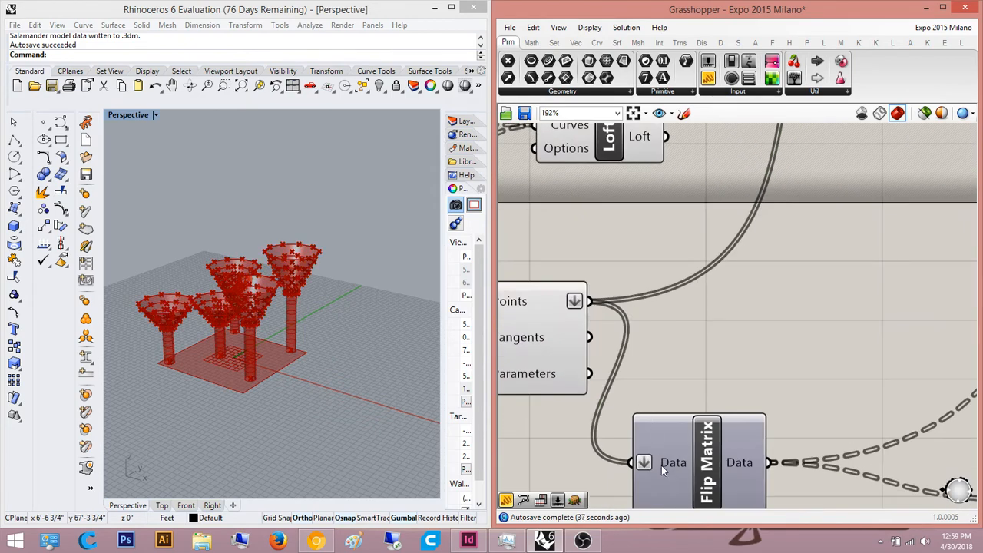
Step: Turn off flattening on the Points output of the Divide Curve component
left_click(541, 296)
right_click(544, 300)
left_click(604, 359)
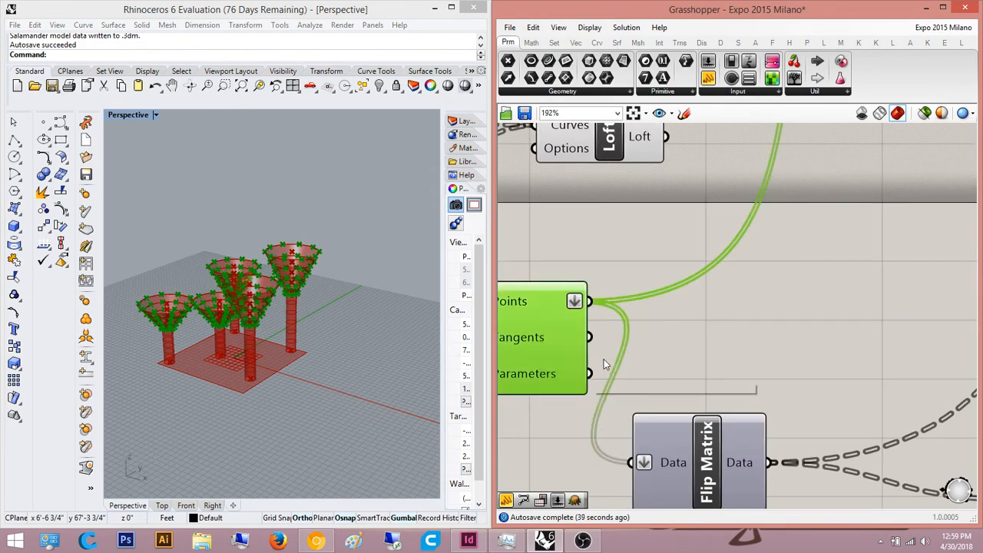
left_click(604, 359)
Step: Try grafting the Data input of the Flip Matrix component
scroll(681, 331, "up", 3)
right_click_drag(618, 478, 676, 394)
right_click(676, 394)
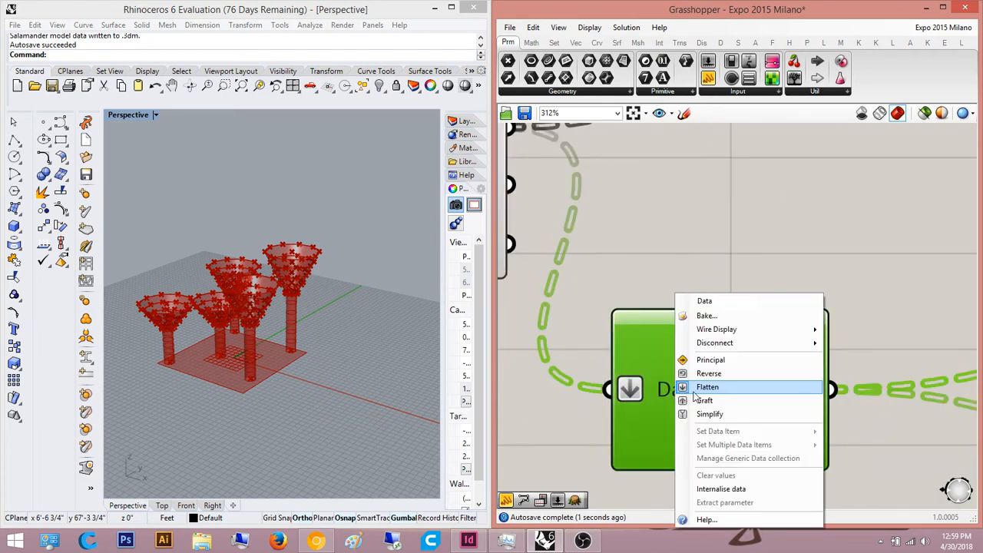
left_click(707, 401)
scroll(749, 332, "down", 1)
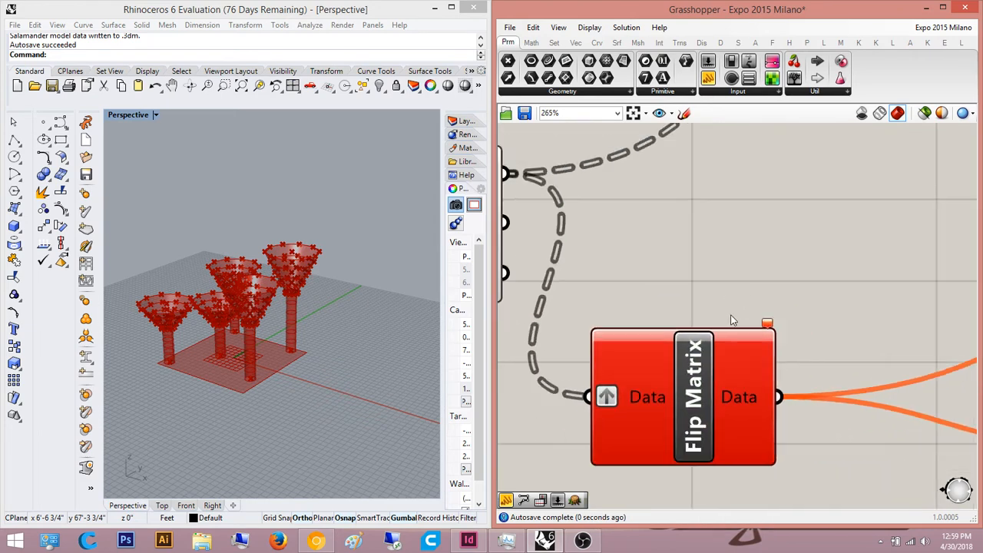
Step: Set the Data input of the Flip Matrix component back to Flatten
right_click(633, 388)
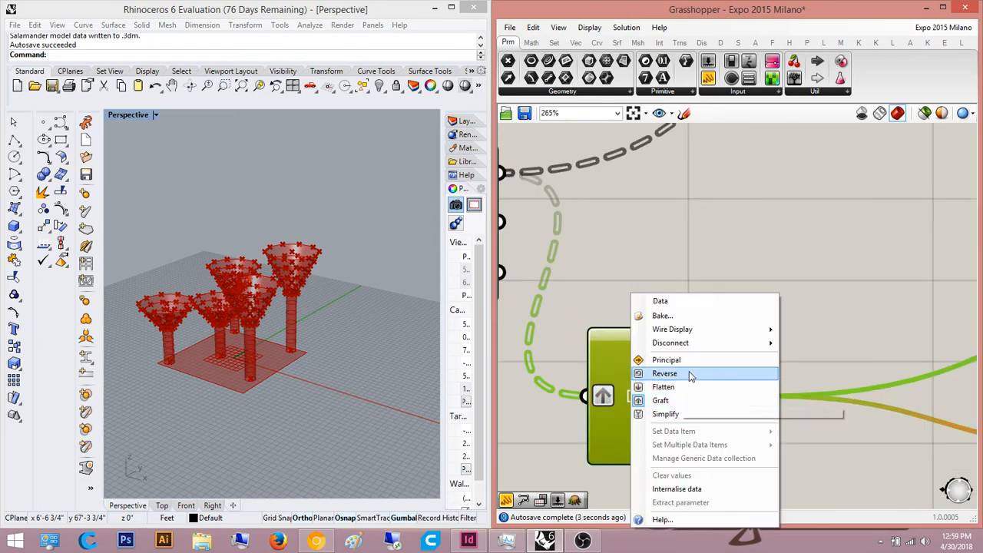
left_click(683, 389)
scroll(633, 285, "down", 5)
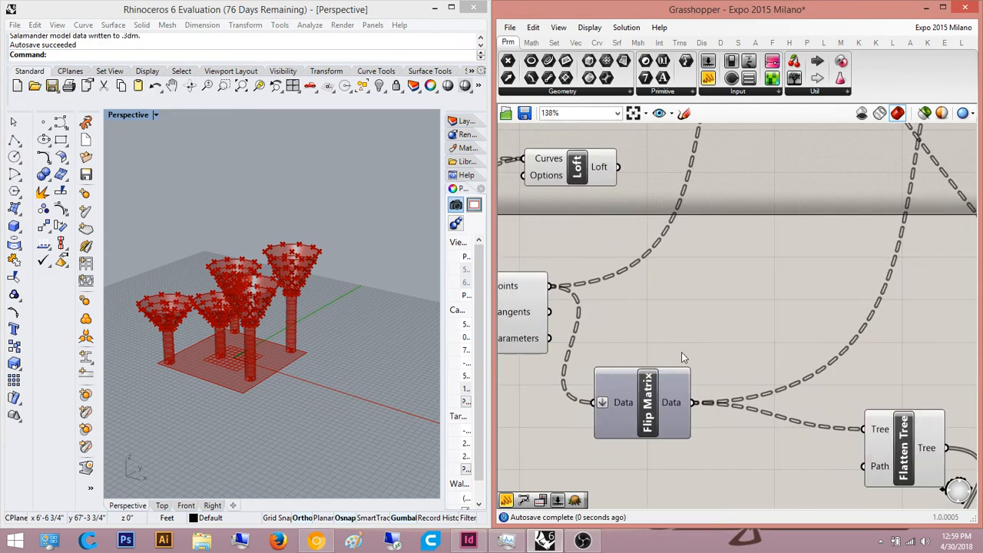
Step: Move the Divide Curve points panel away from the Partition List and Flip Matrix panels
scroll(632, 418, "up", 2)
scroll(741, 316, "down", 4)
right_click_drag(710, 322, 561, 402)
scroll(605, 351, "up", 2)
left_click(637, 235)
left_click_drag(636, 234, 573, 206)
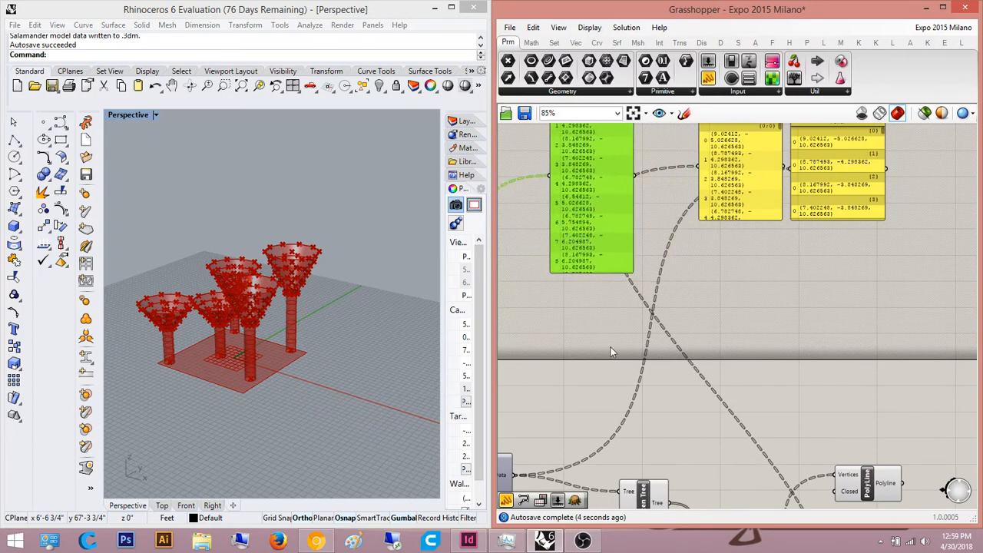
right_click_drag(614, 354, 708, 300)
left_click(586, 420)
Step: Move the Partition List output panel out of the row, down below the Flip Matrix output panel
scroll(680, 321, "down", 3)
right_click_drag(758, 233, 741, 248)
left_click(764, 209)
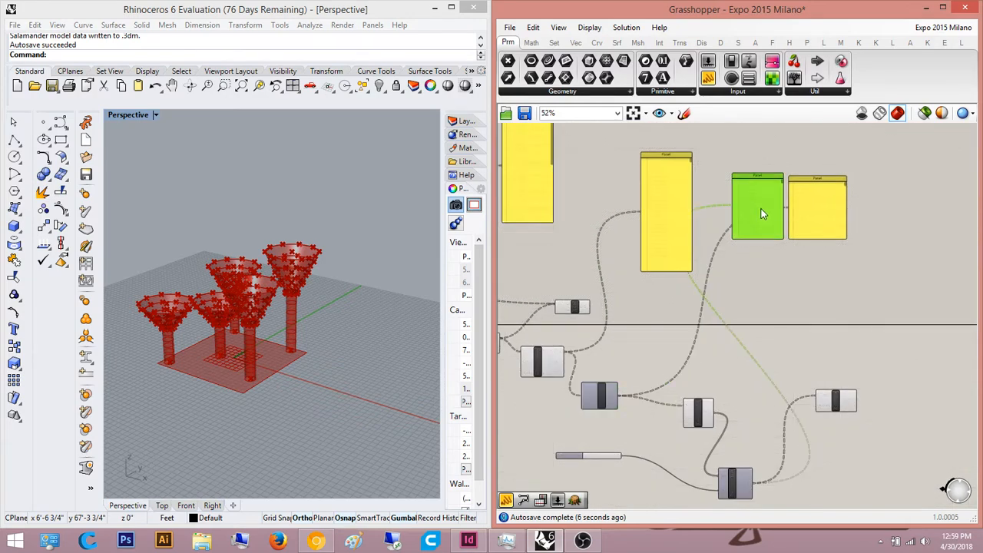
scroll(768, 203, "up", 3)
left_click_drag(752, 239, 807, 307)
scroll(723, 338, "down", 3)
right_click_drag(723, 338, 714, 329)
left_click_drag(773, 318, 832, 336)
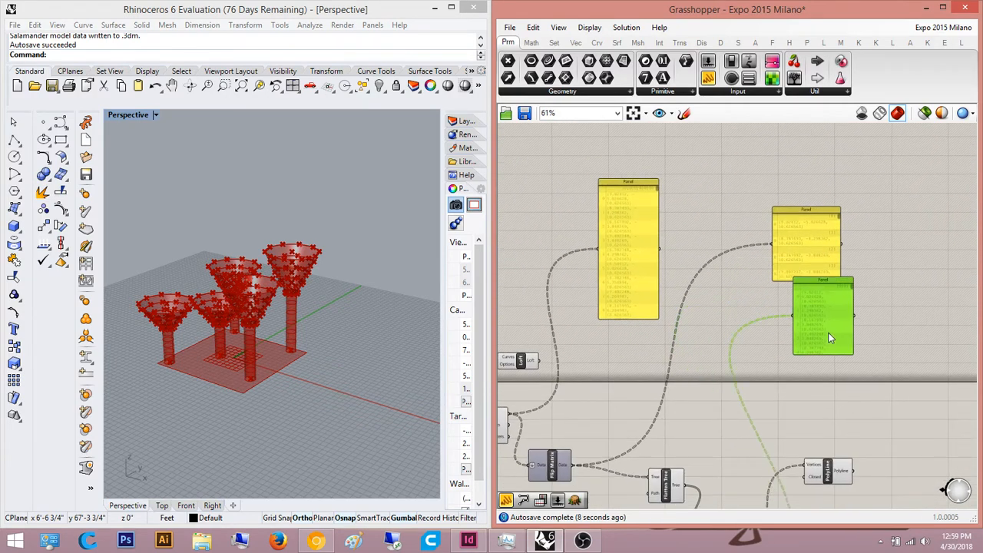
Step: Place the Flip Matrix output panel directly beside the Divide Curve points panel
scroll(789, 270, "up", 4)
left_click_drag(784, 252, 601, 246)
scroll(613, 239, "down", 3)
right_click_drag(616, 238, 678, 312)
scroll(674, 307, "up", 3)
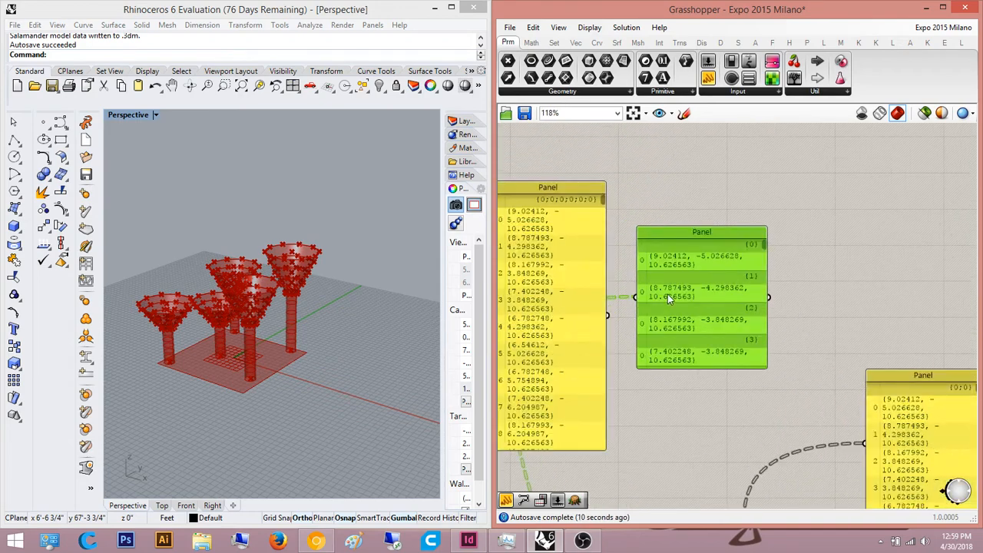
left_click_drag(668, 294, 644, 262)
Step: Examine the Partition List panel and trace its data back to the Flatten Tree component
scroll(793, 374, "down", 3)
right_click_drag(870, 422, 839, 354)
scroll(838, 353, "up", 2)
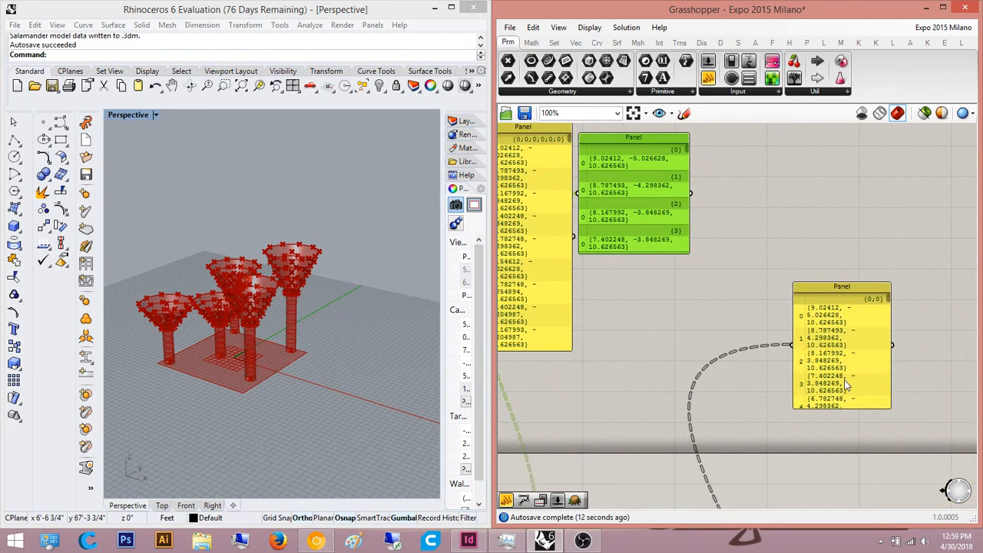
right_click_drag(798, 401, 842, 264)
scroll(842, 267, "down", 4)
right_click_drag(819, 358, 840, 351)
scroll(730, 399, "up", 3)
right_click_drag(726, 404, 713, 411)
left_click(763, 384)
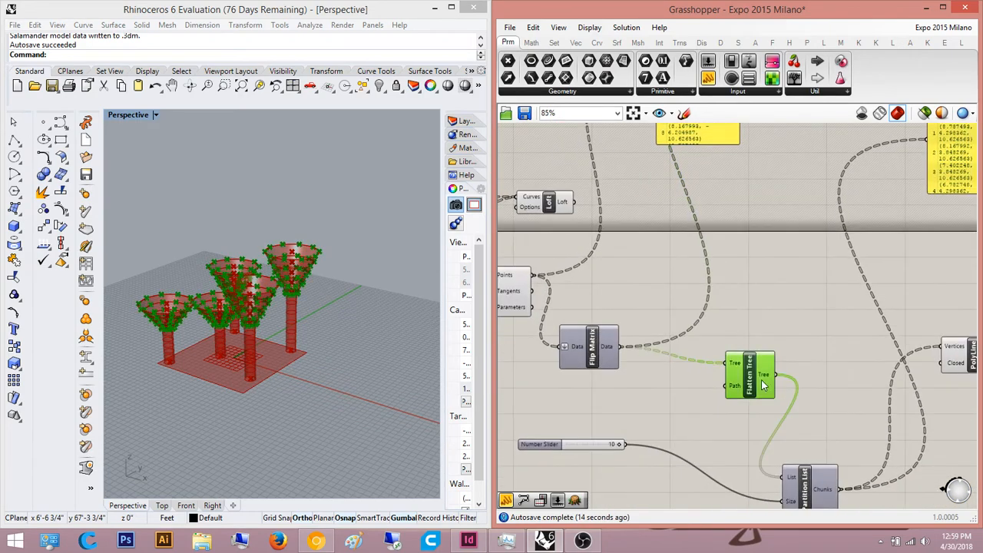
left_click(790, 325)
right_click_drag(791, 325, 735, 354)
scroll(705, 415, "up", 3)
left_click(703, 418)
left_click(761, 381)
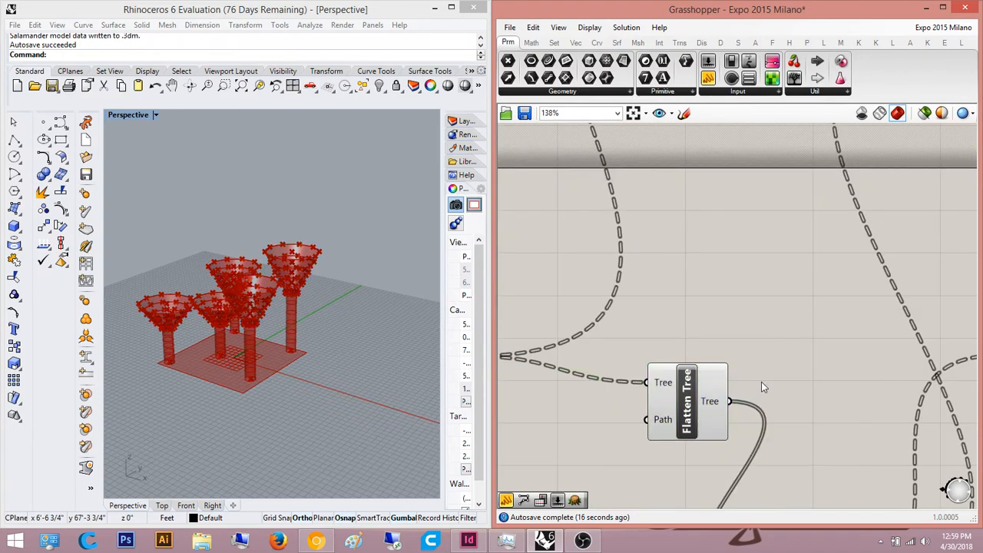
Step: Examine the wiring between Flatten Tree, Partition List and Flip Matrix, and read the description of Flip Matrix
scroll(787, 414, "down", 4)
right_click_drag(787, 415, 731, 347)
scroll(728, 449, "up", 3)
scroll(739, 351, "down", 4)
right_click_drag(798, 353, 854, 406)
scroll(667, 371, "up", 3)
right_click_drag(667, 371, 755, 402)
scroll(669, 404, "up", 4)
left_click(670, 401)
left_click(731, 242)
right_click_drag(733, 242, 667, 294)
scroll(669, 294, "down", 2)
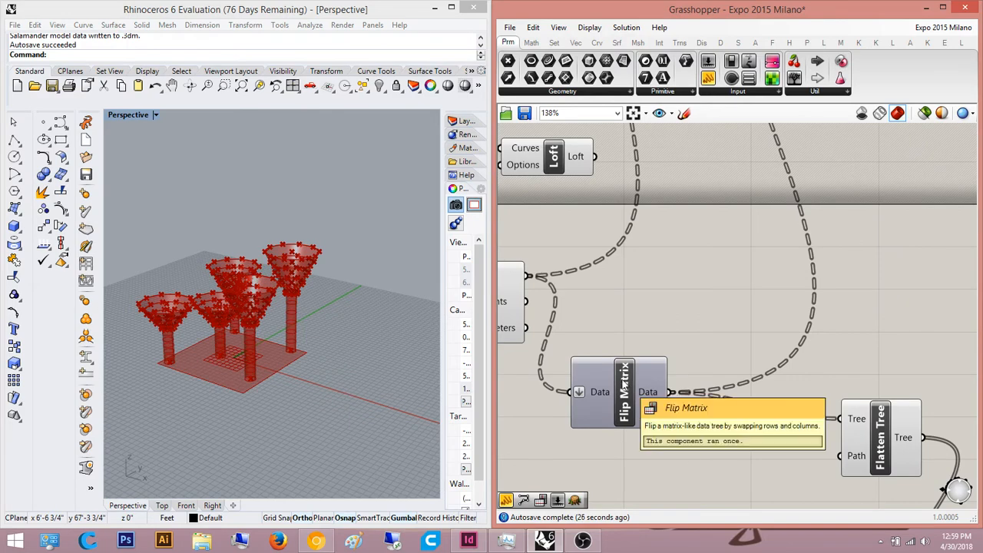
Step: Move the Flip Matrix output panel down near the Flip Matrix component and examine its branches
scroll(695, 291, "down", 5)
right_click_drag(696, 297, 670, 375)
scroll(726, 202, "up", 3)
left_click_drag(822, 177, 801, 406)
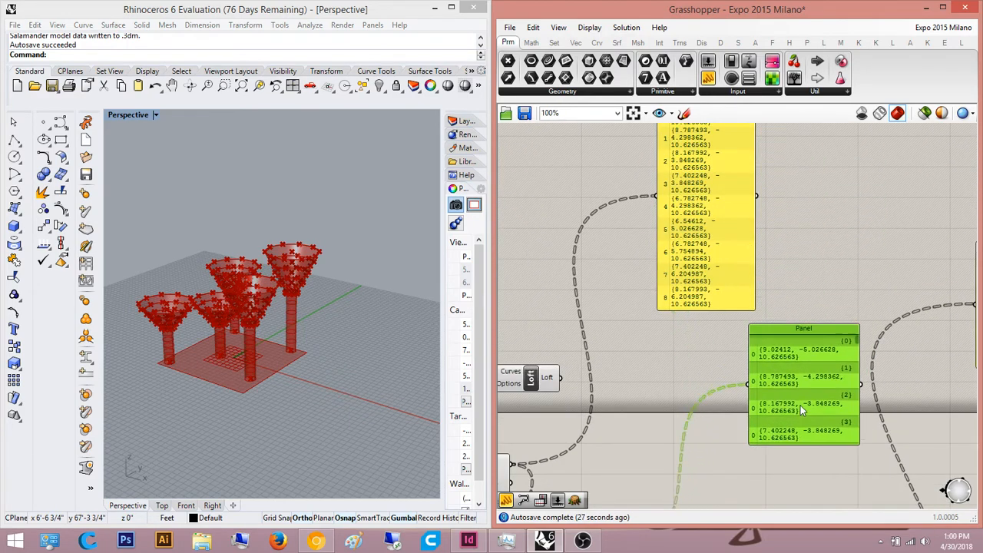
scroll(737, 321, "up", 2)
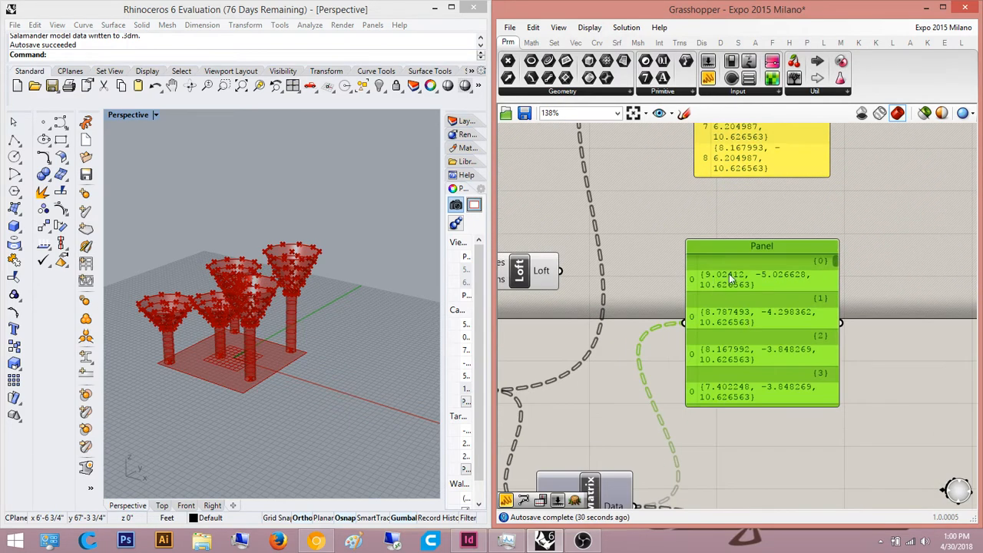
scroll(799, 285, "down", 1)
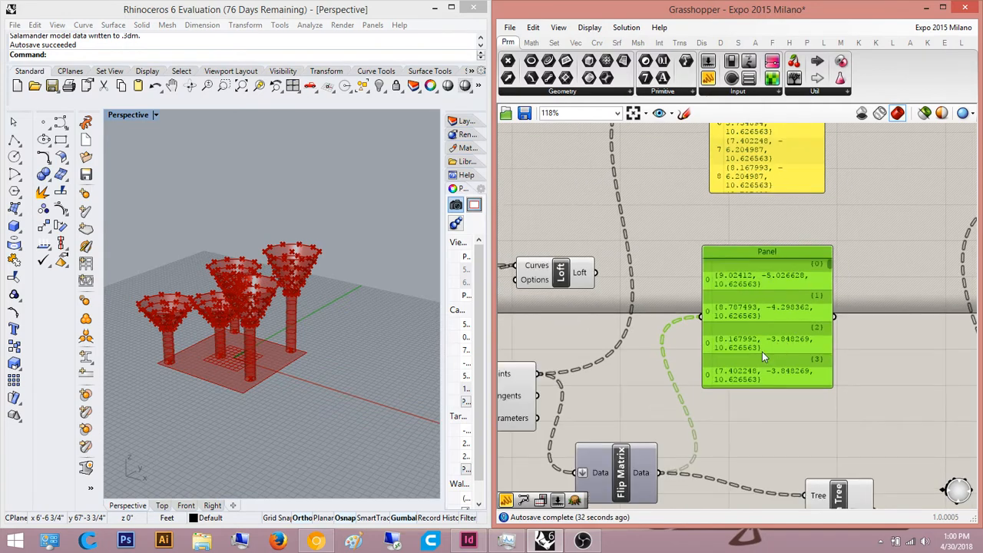
Step: Return the Flip Matrix output panel to its place beside the Divide Curve points panel
scroll(761, 353, "down", 4)
left_click_drag(720, 391, 795, 220)
left_click(880, 200)
right_click_drag(583, 428, 630, 392)
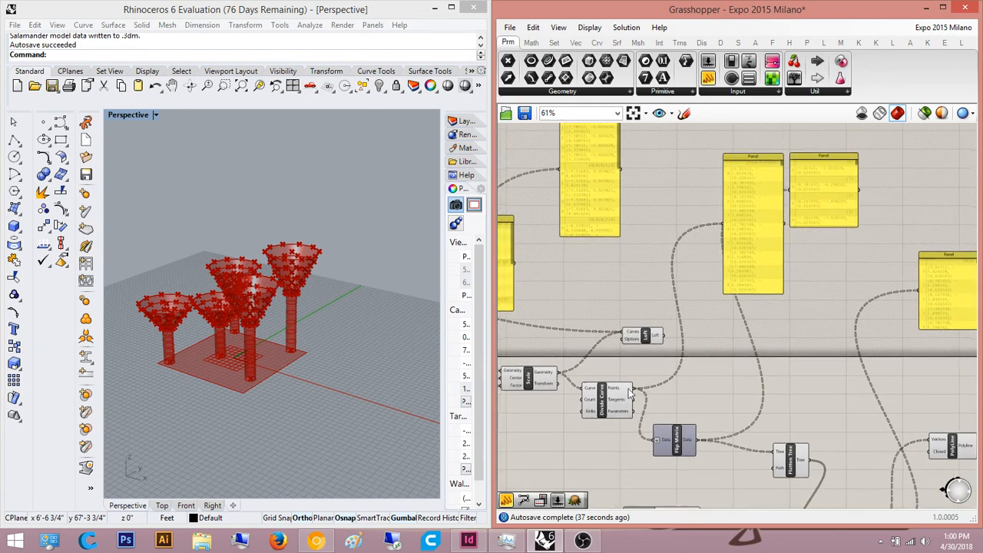
Step: Move the Flip Matrix component slightly farther from the Divide Curve component
scroll(630, 392, "up", 4)
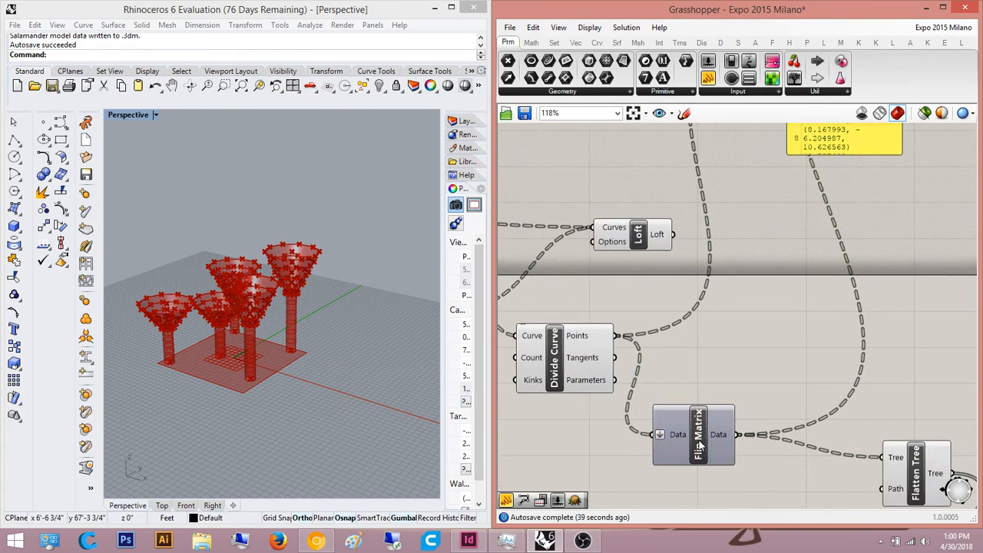
left_click_drag(700, 444, 732, 432)
right_click_drag(728, 367, 698, 374)
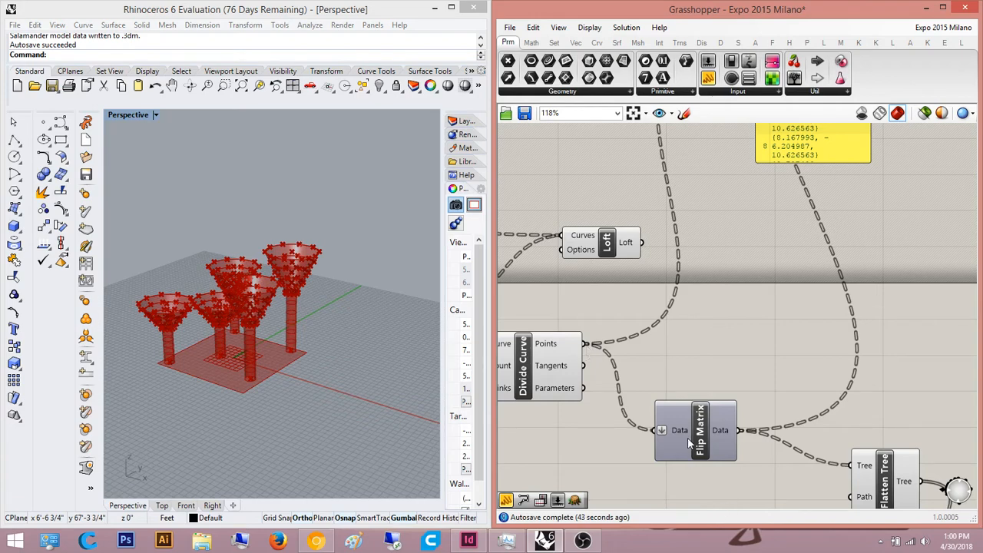
Step: Scroll through the Divide Curve points panel to examine how its points are grouped into branches
scroll(738, 361, "down", 5)
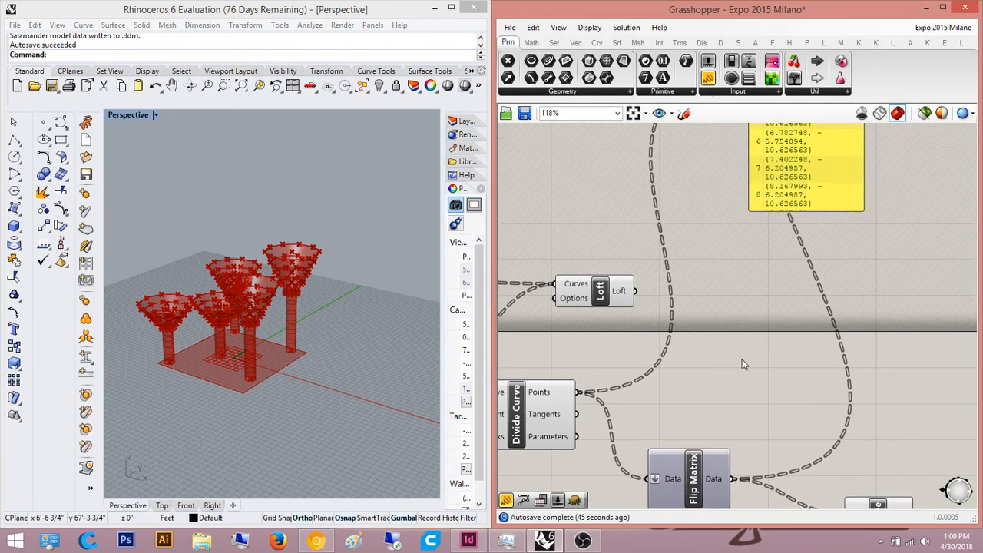
scroll(768, 261, "up", 3)
left_click(739, 304)
right_click_drag(738, 302, 773, 266)
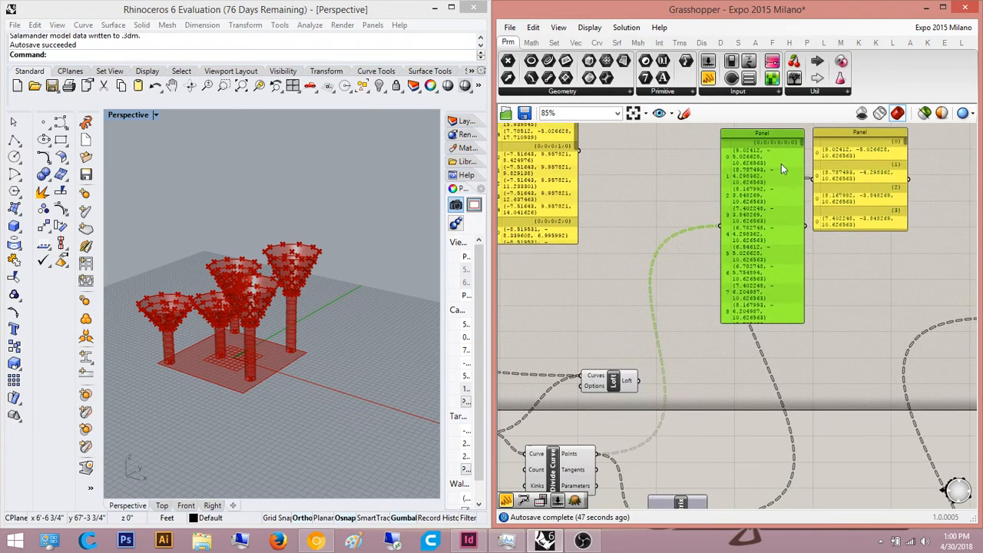
scroll(769, 157, "up", 1)
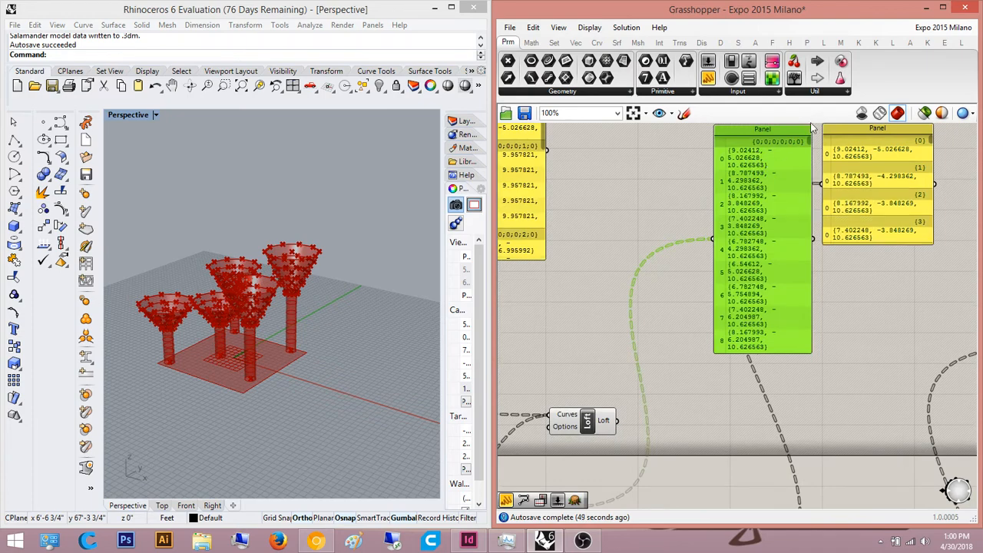
left_click_drag(810, 140, 809, 180)
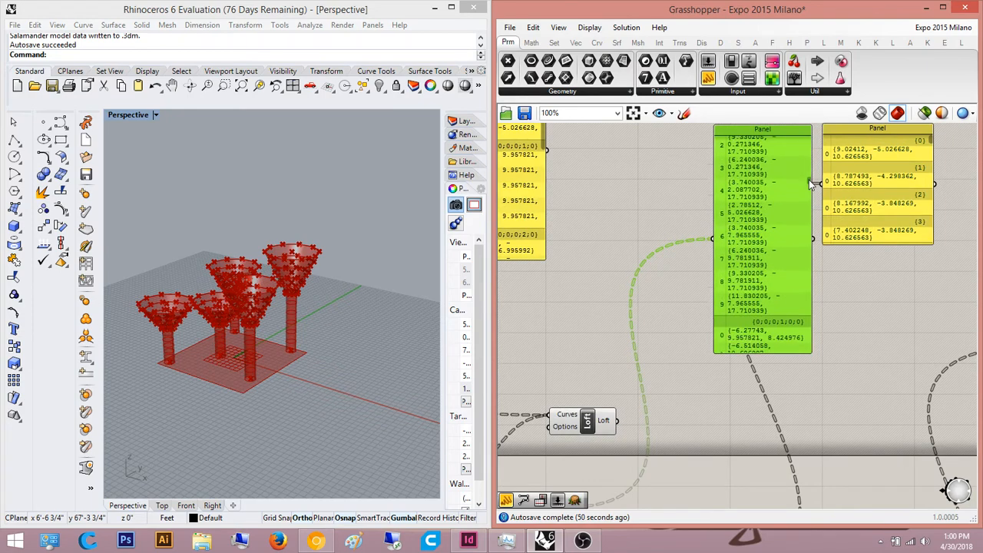
Step: Examine the wiring from the Scale component through Loft and Divide Curve to Flip Matrix and the upstream part of the definition
right_click_drag(712, 232, 735, 233)
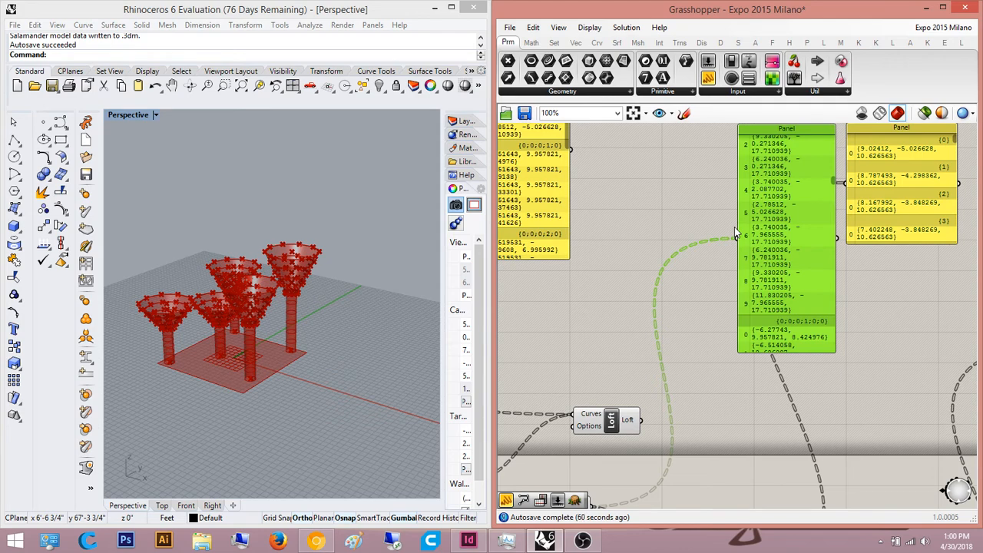
scroll(717, 338, "down", 1)
right_click_drag(716, 338, 779, 227)
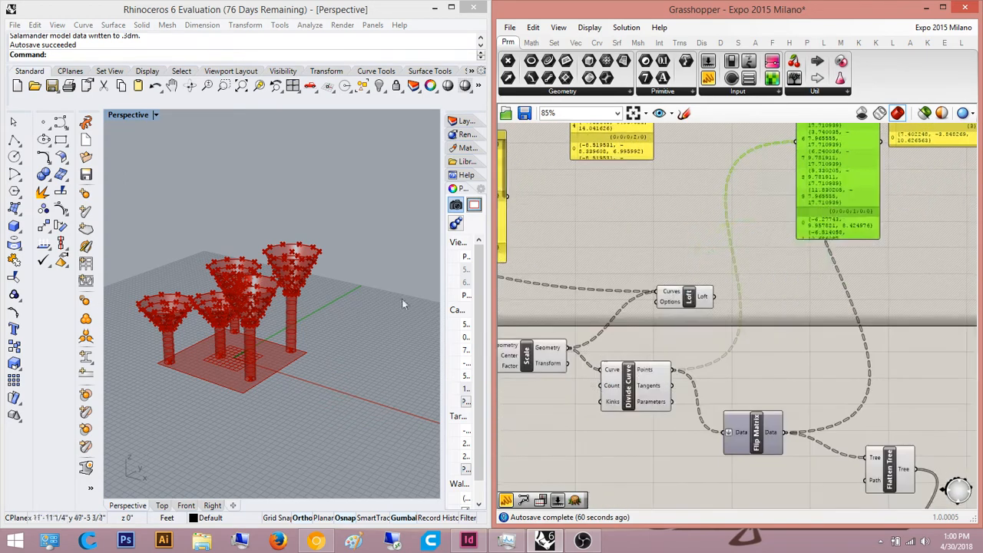
right_click_drag(377, 286, 353, 291)
right_click_drag(605, 293, 770, 232)
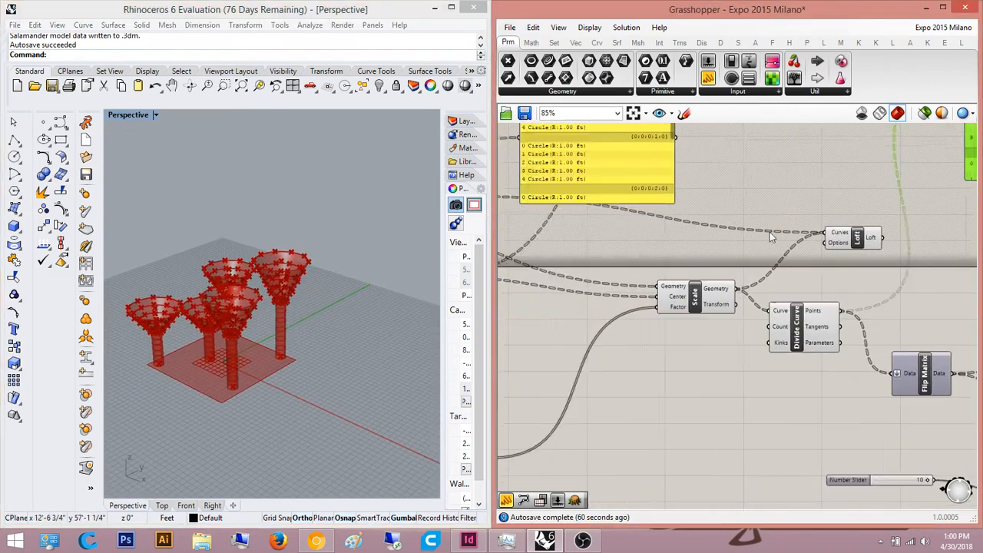
scroll(770, 232, "down", 4)
right_click_drag(503, 272, 661, 342)
scroll(585, 296, "up", 6)
scroll(623, 241, "down", 5)
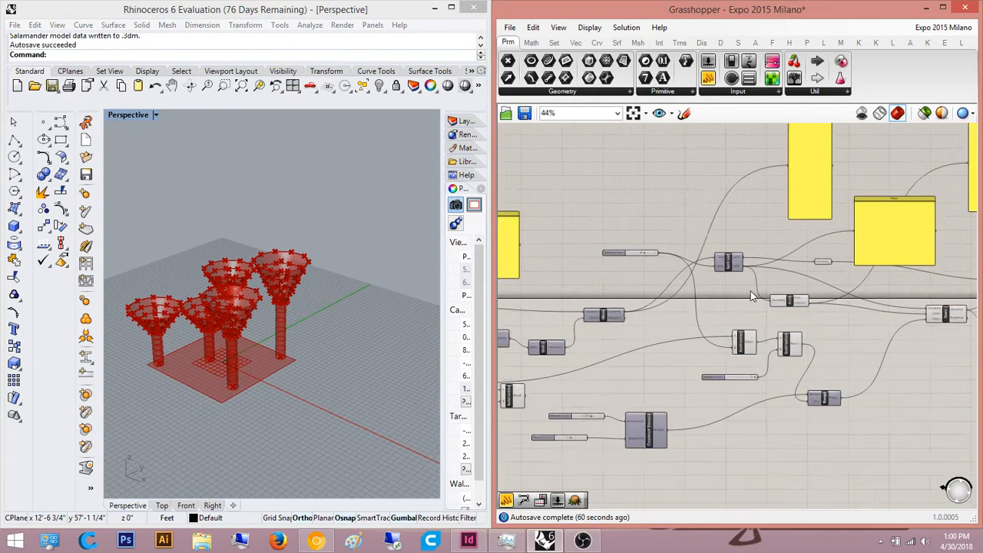
scroll(721, 286, "up", 4)
right_click_drag(753, 294, 623, 322)
left_click(881, 222)
right_click_drag(868, 228, 605, 209)
scroll(604, 210, "down", 4)
scroll(744, 294, "up", 4)
right_click_drag(697, 366, 679, 357)
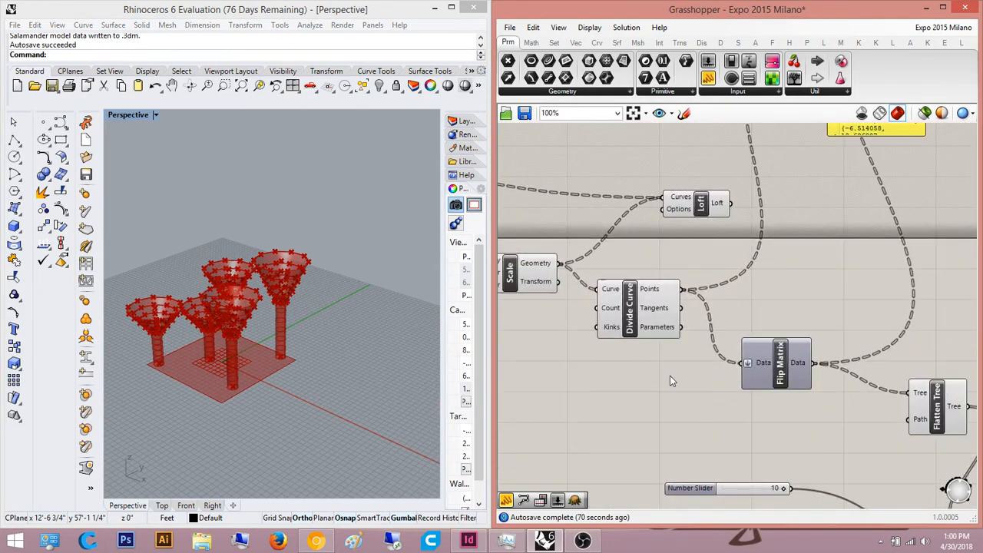
Step: Add a Partition List component below Divide Curve and connect the Divide Curve Points output to its List input
double_click(669, 376)
key("Escape")
double_click(718, 413)
type("parti")
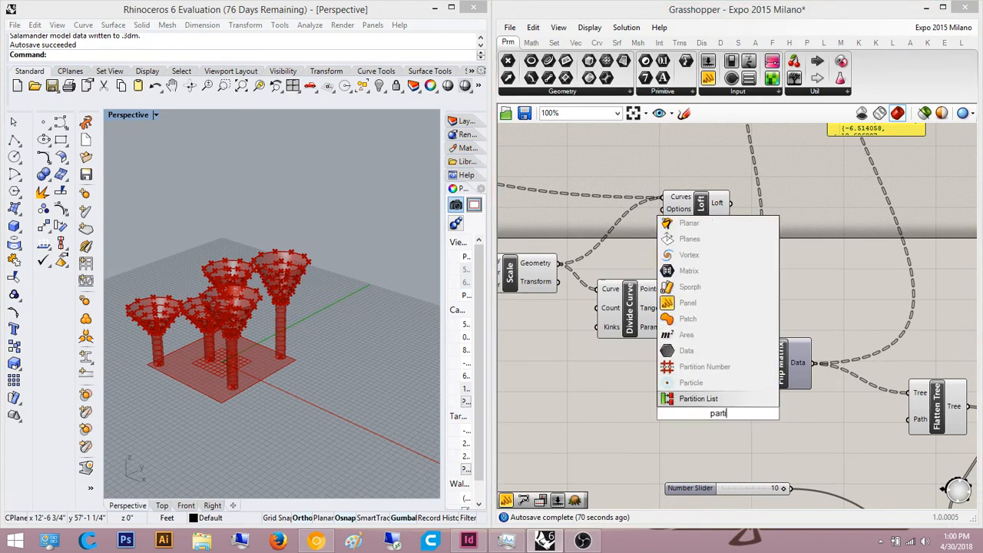
key("Return")
scroll(598, 429, "up", 3)
left_click_drag(737, 200, 741, 378)
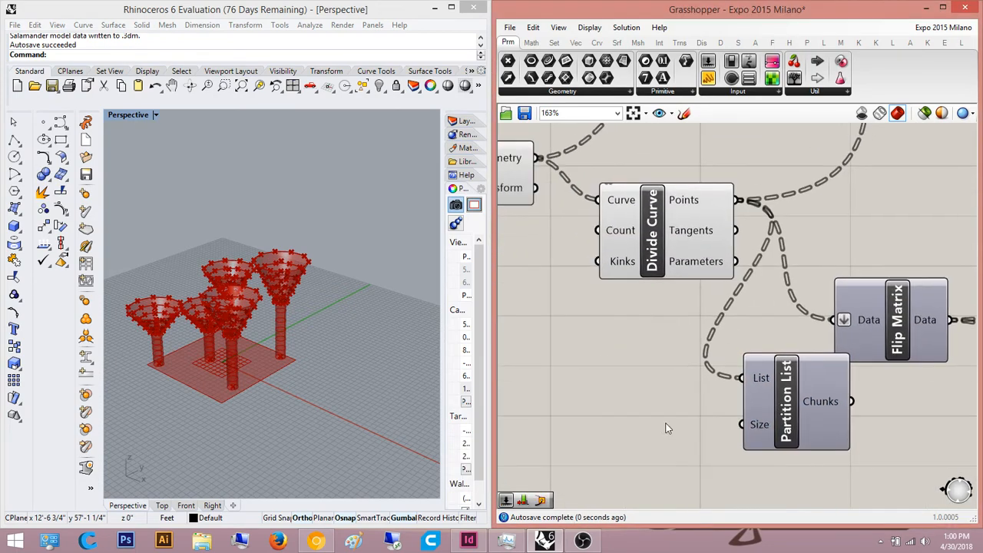
Step: Create a number slider set to 5 and connect it to the new Partition List's Size input
double_click(652, 444)
type("5")
key("Return")
scroll(652, 443, "up", 3)
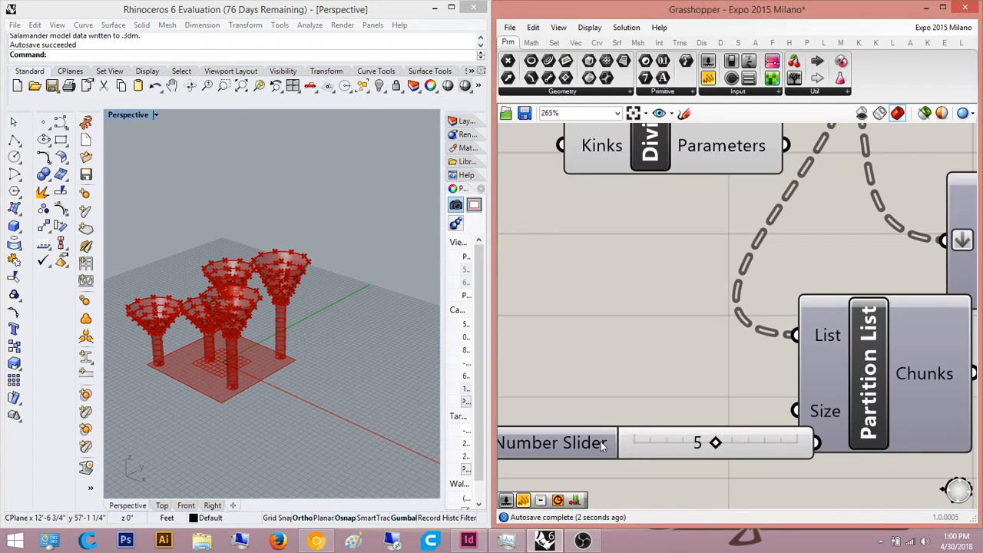
left_click_drag(797, 413, 760, 451)
Step: Turn off flattening on the Flip Matrix Data input and connect the Partition List Chunks output to it
scroll(524, 454, "down", 2)
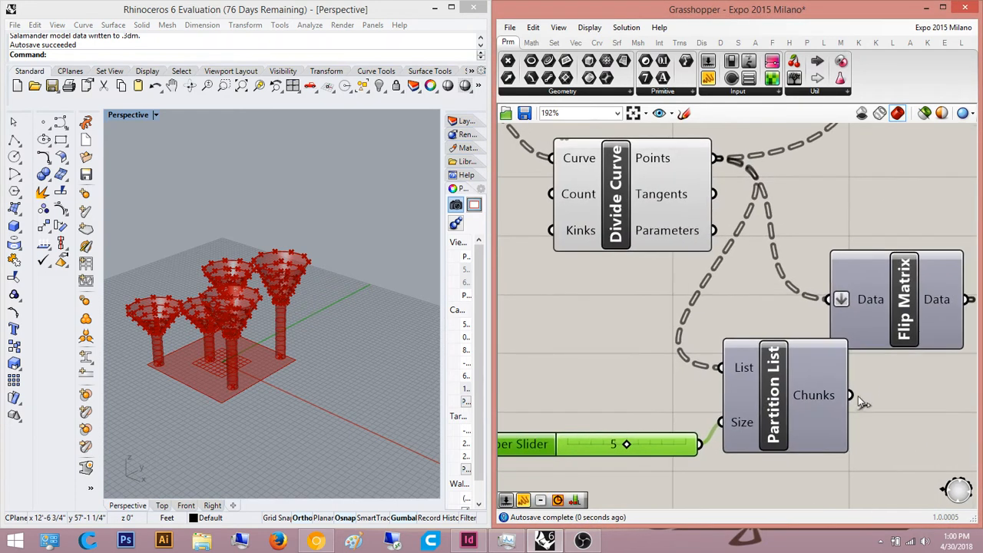
right_click(835, 295)
left_click(888, 391)
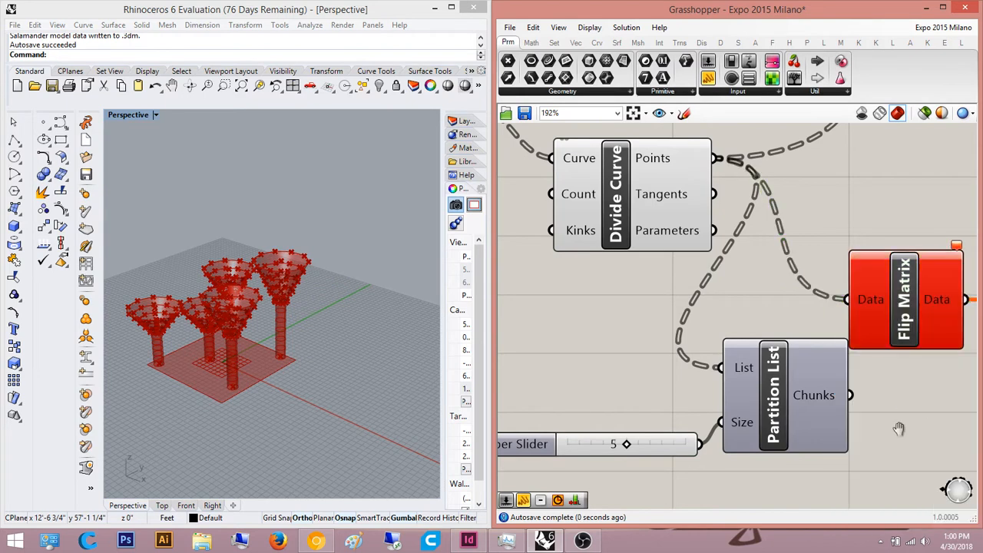
right_click_drag(899, 428, 859, 436)
left_click_drag(811, 307, 811, 404)
scroll(817, 342, "down", 2)
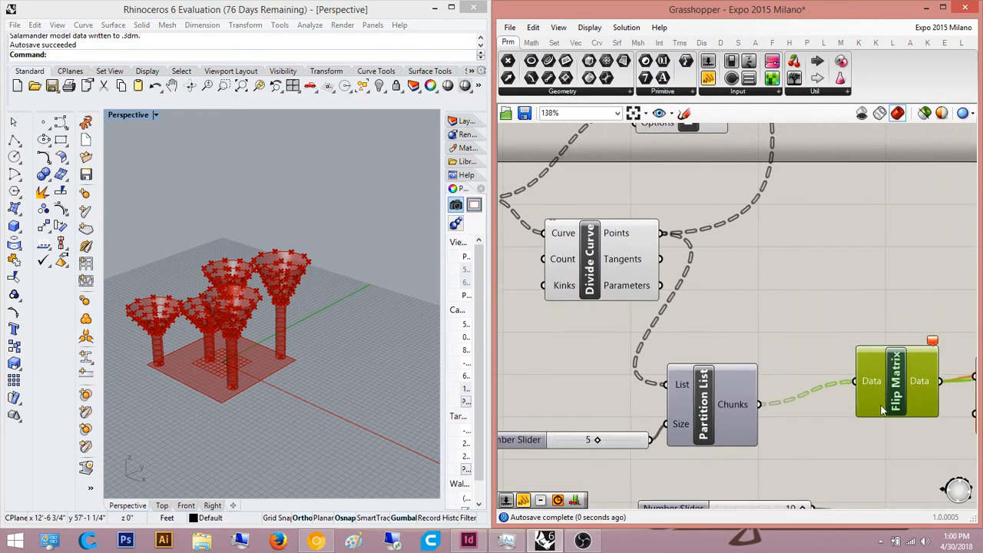
Step: Move the Flip Matrix component closer to the new Partition List component
right_click_drag(877, 383, 785, 397)
left_click_drag(785, 399, 740, 402)
left_click(827, 308)
right_click_drag(813, 339, 777, 352)
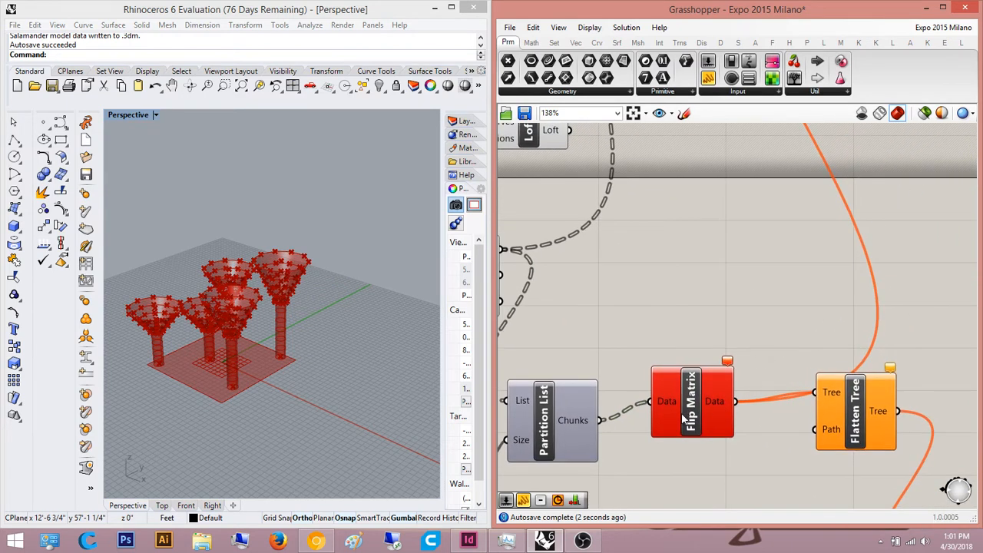
Step: Flatten the Data input of the Flip Matrix component
scroll(683, 415, "up", 1)
left_click(738, 352)
left_click(811, 301)
right_click_drag(645, 432, 703, 405)
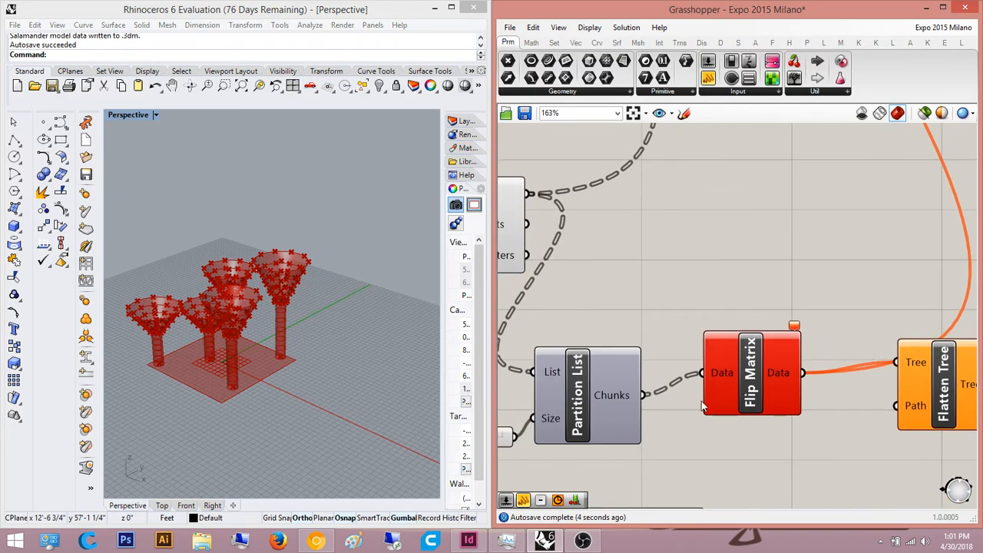
right_click(722, 373)
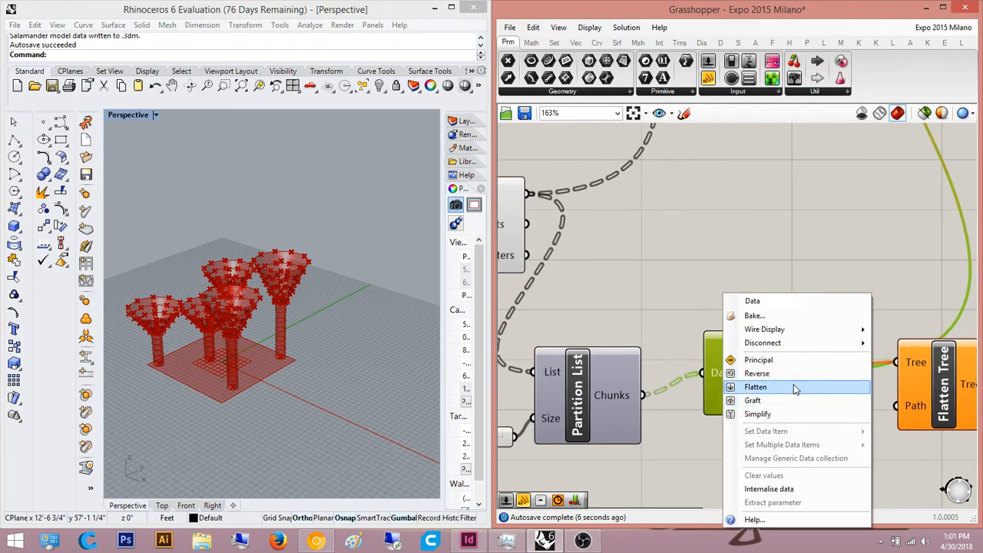
left_click(735, 388)
left_click(794, 311)
Step: Rewire the Divide Curve points panel to the new Partition List Chunks output and move the panel lower on the canvas
scroll(776, 331, "down", 3)
scroll(768, 346, "down", 4)
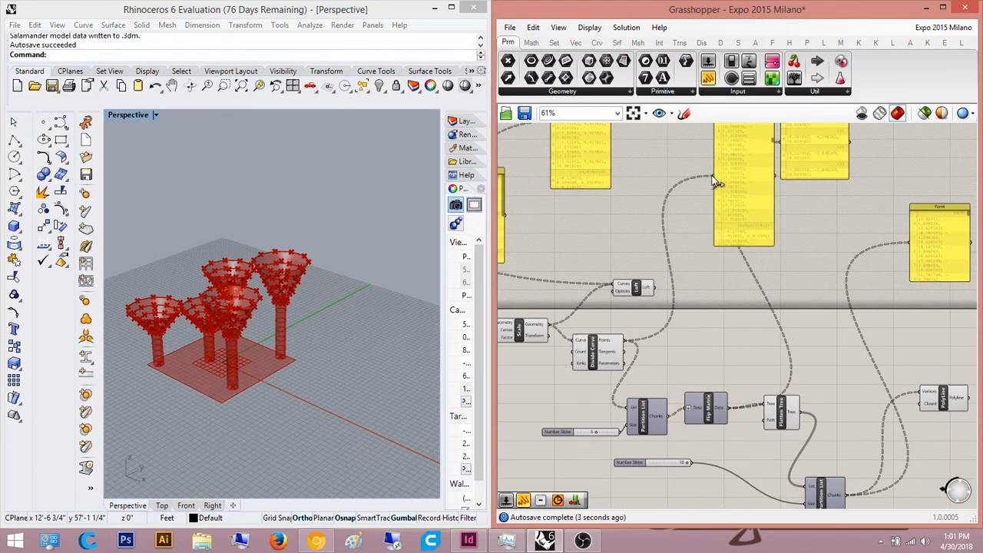
left_click_drag(728, 330, 682, 323)
scroll(682, 323, "up", 2)
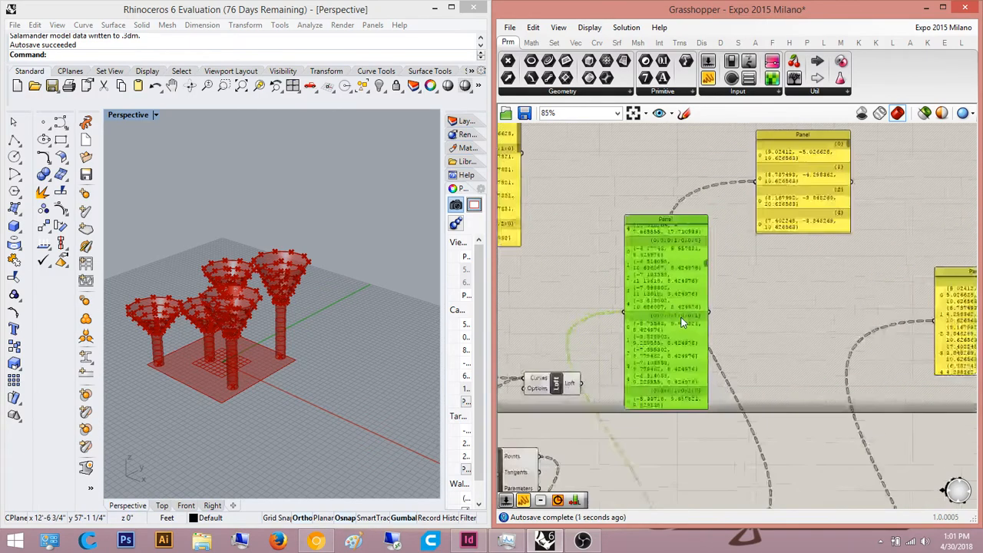
scroll(682, 322, "up", 1)
scroll(758, 350, "down", 2)
Step: Place the Flip Matrix output panel directly beside the Partition List chunks panel and compare their first branches
left_click(790, 247)
scroll(735, 276, "up", 4)
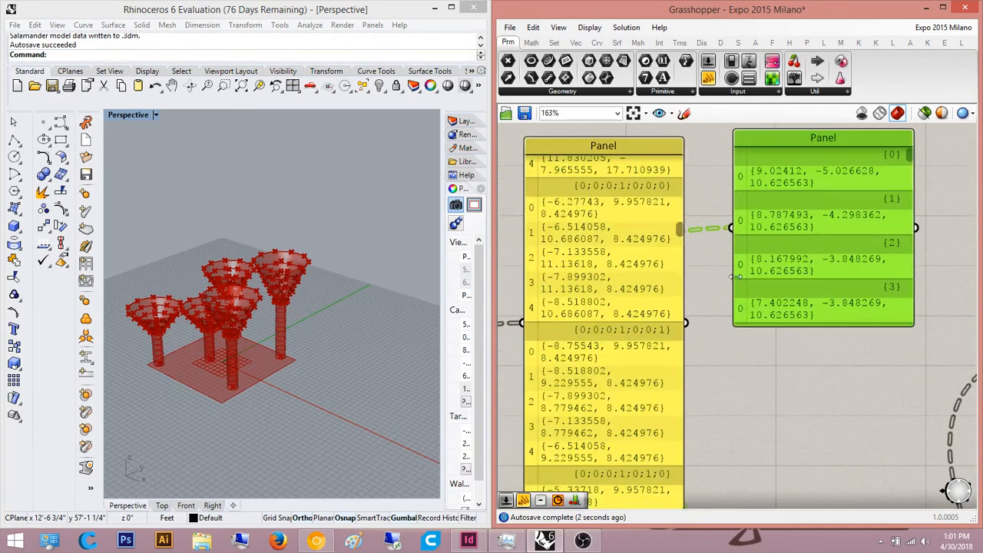
left_click_drag(677, 228, 689, 150)
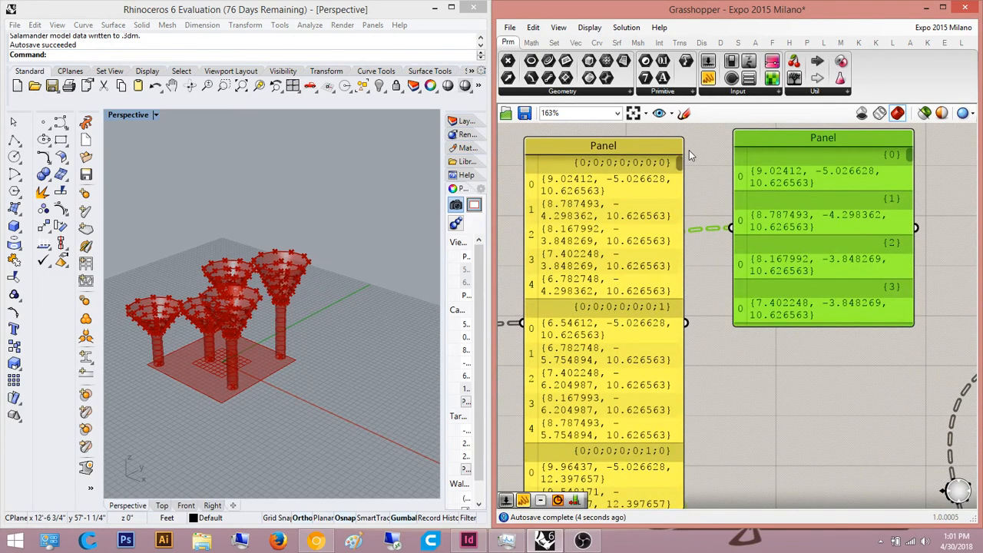
left_click_drag(818, 231, 773, 240)
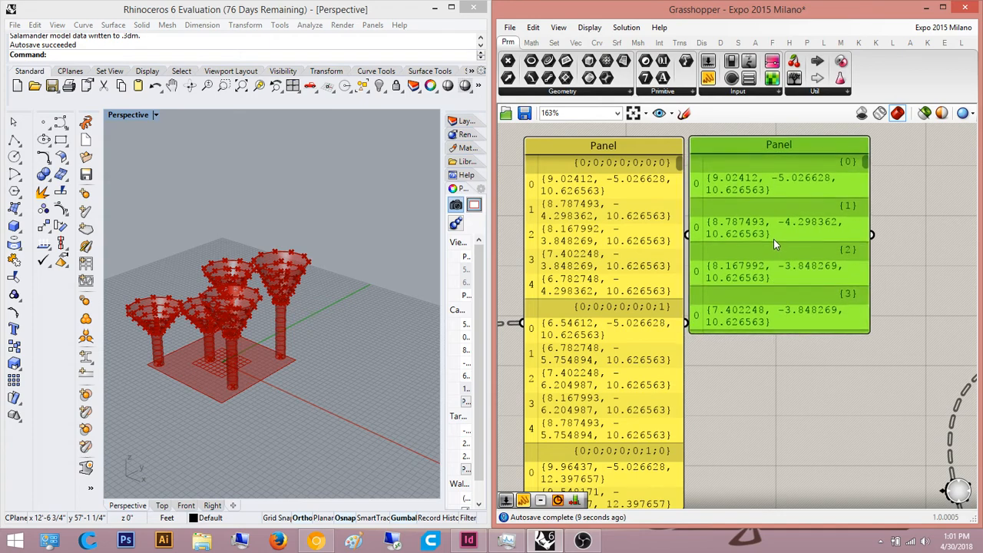
Step: Select the PolyLine component at the end of the chain to check its curves on the column model
scroll(795, 382, "down", 4)
right_click_drag(777, 489, 651, 251)
left_click(667, 332)
left_click(706, 310)
right_click_drag(734, 394, 654, 445)
left_click(780, 361)
right_click_drag(779, 306, 973, 292)
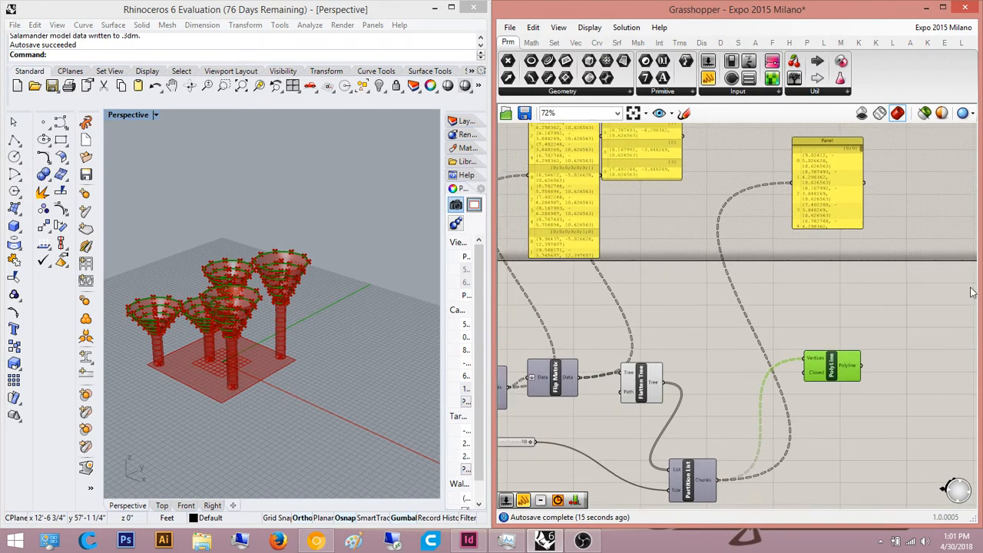
Step: Examine the connections between Scale, Divide Curve and the first Partition List along with the chunks panel
scroll(715, 326, "down", 3)
right_click_drag(644, 326, 747, 327)
scroll(745, 323, "up", 5)
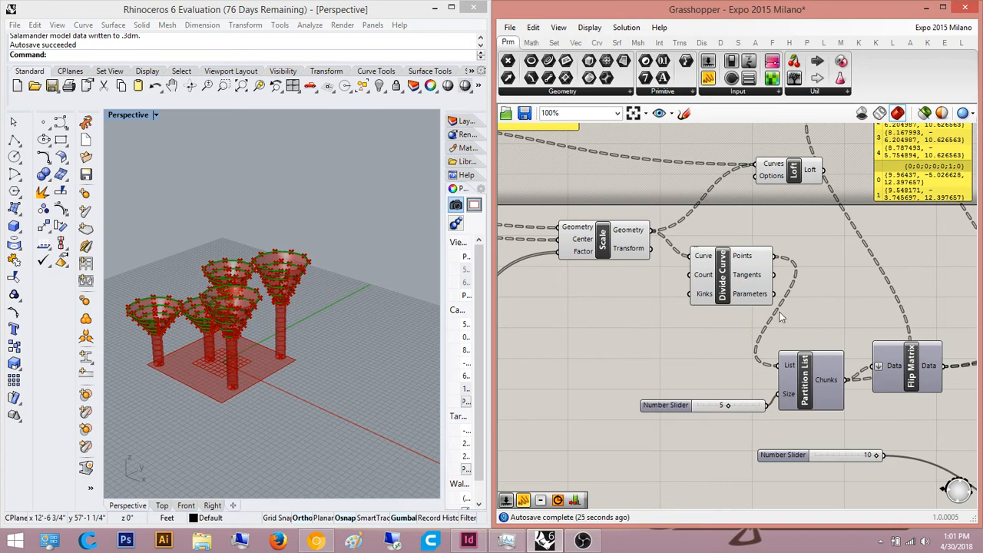
right_click_drag(900, 224, 779, 329)
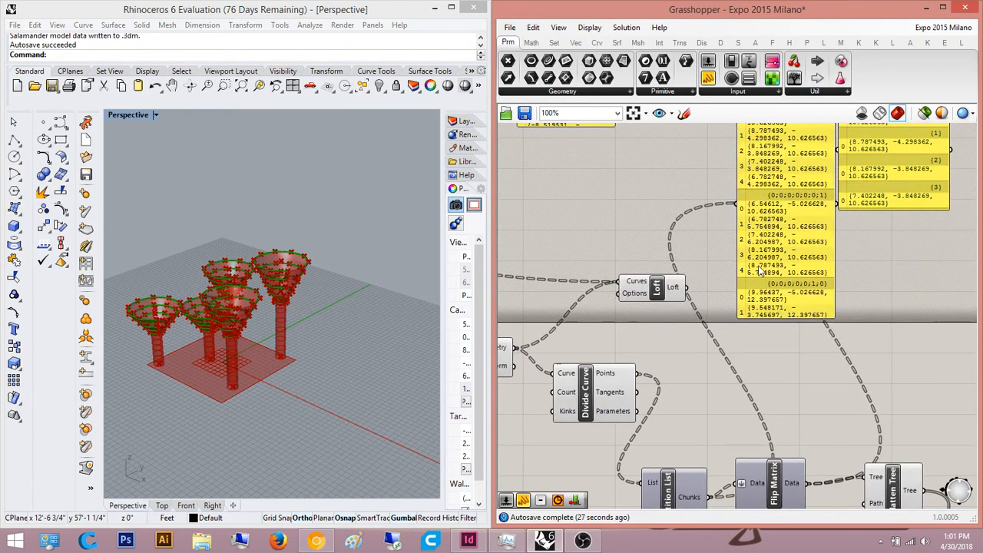
right_click_drag(759, 267, 803, 182)
scroll(699, 334, "up", 2)
right_click_drag(700, 319, 756, 223)
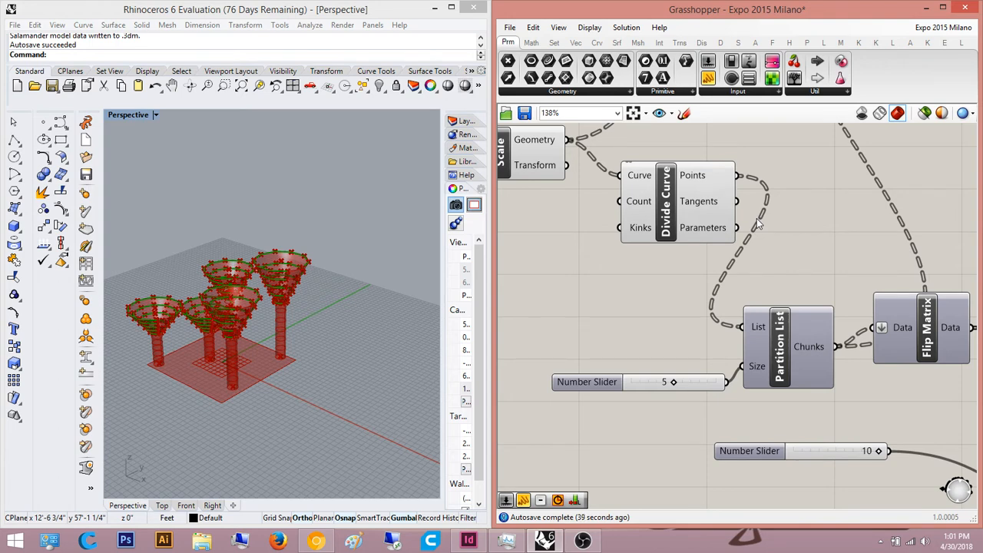
Step: Flatten the List input of the Partition List component fed by Divide Curve
right_click(754, 323)
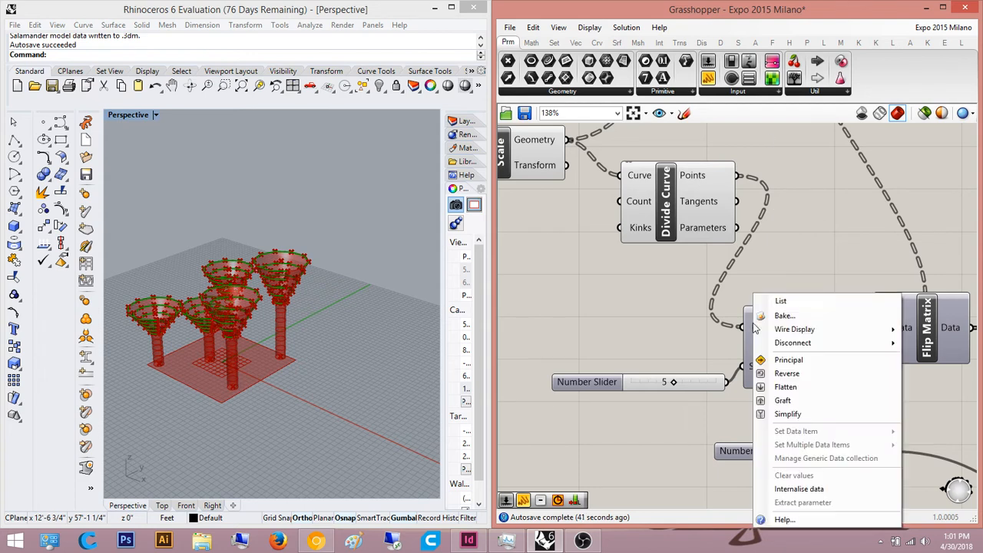
left_click(783, 214)
left_click(762, 329)
right_click(763, 332)
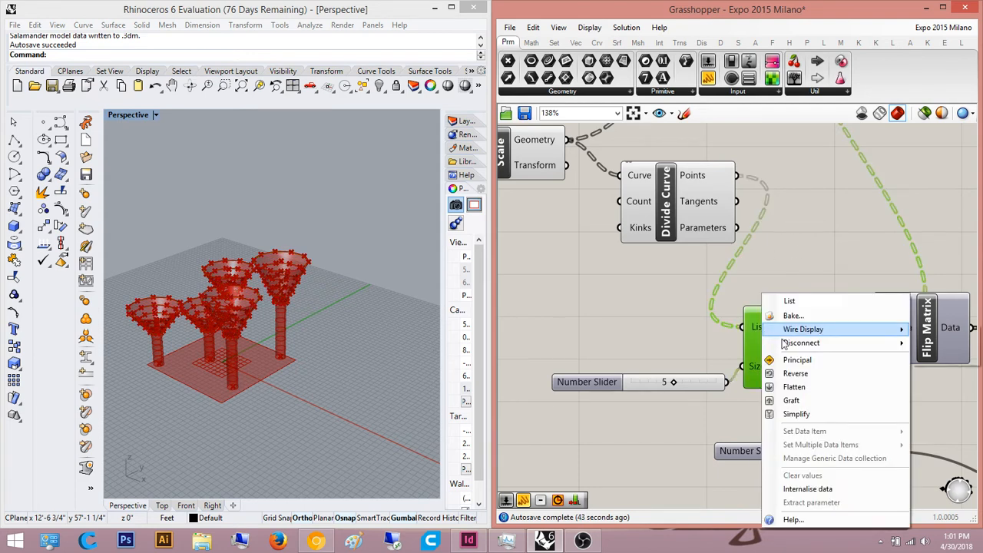
left_click(791, 386)
scroll(876, 392, "up", 2)
left_click(750, 352)
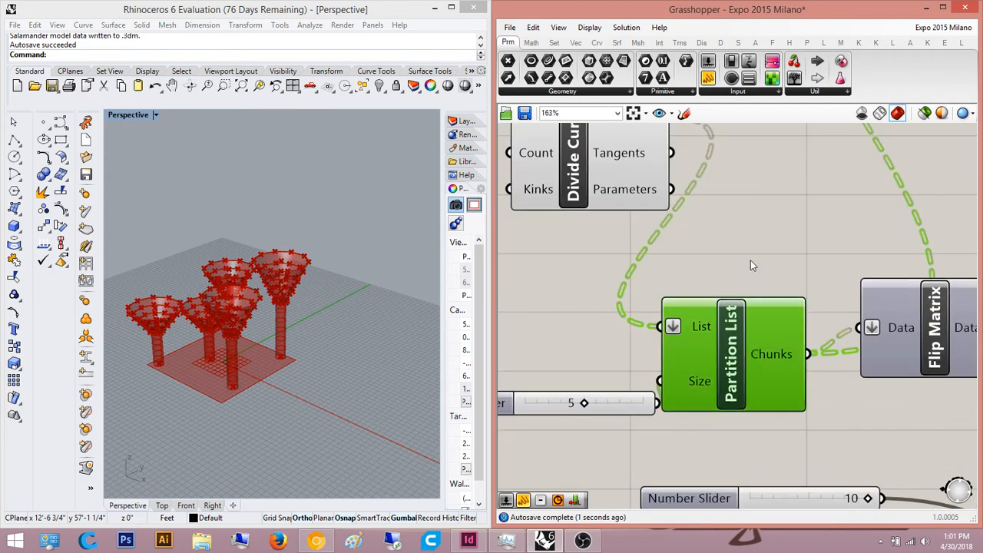
Step: Inspect the PolyLine preview on the columns with the Partition List input flattened
scroll(750, 264, "down", 3)
right_click_drag(854, 282, 682, 326)
right_click_drag(939, 386, 701, 407)
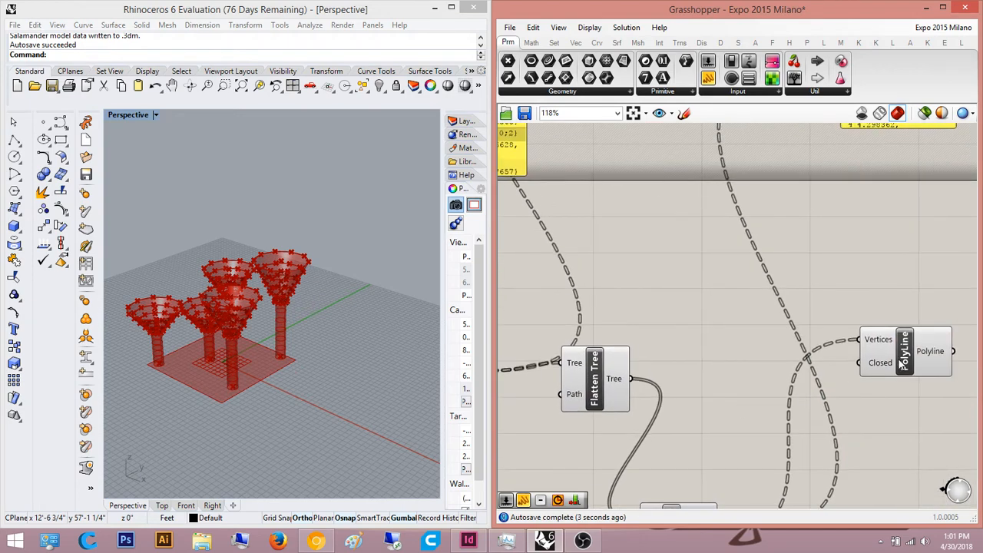
left_click(906, 358)
mouse_move(639, 325)
right_mouse_down()
mouse_move(599, 368)
mouse_move(653, 313)
right_mouse_up()
Step: Delete the Flip Matrix, Flatten Tree, second Partition List and PolyLine components together with their three data panels
scroll(697, 306, "down", 5)
scroll(701, 309, "down", 3)
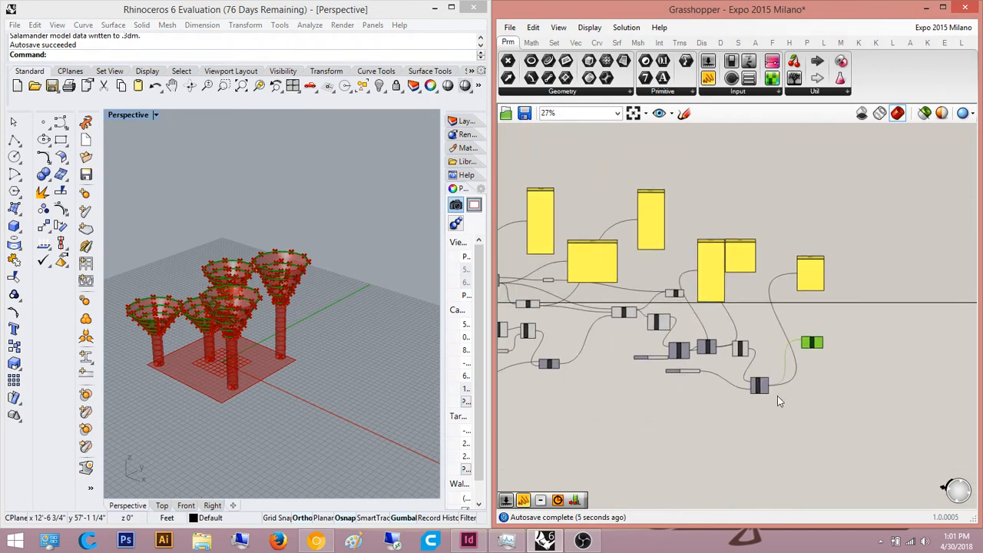
left_click_drag(875, 426, 683, 212)
scroll(756, 365, "down", 3)
key("Delete")
right_click_drag(756, 363, 883, 312)
Step: Delete the remaining Partition List component and its number slider next to Divide Curve
scroll(892, 323, "up", 7)
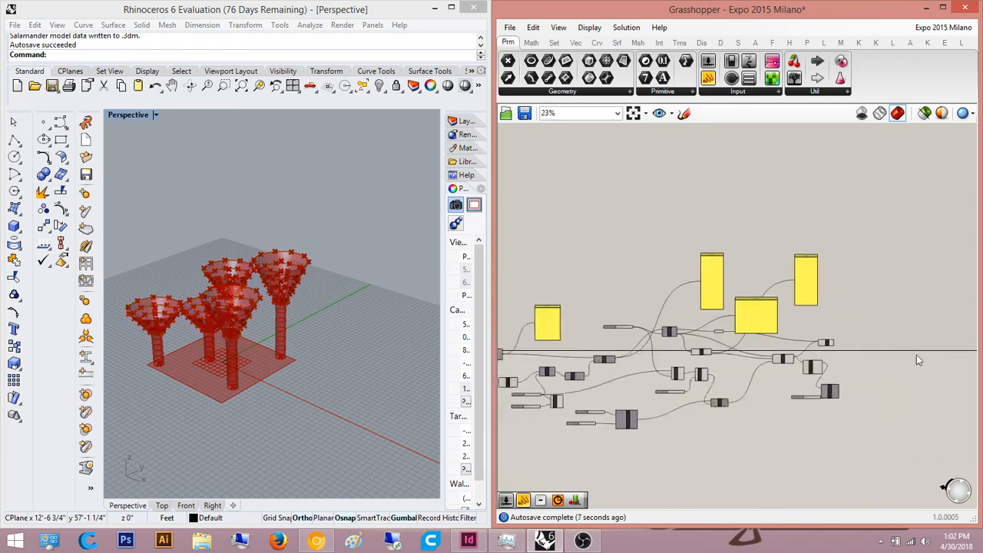
right_click_drag(860, 361, 822, 253)
scroll(822, 253, "up", 5)
left_click_drag(785, 457, 614, 390)
key("Delete")
right_click_drag(654, 359, 654, 419)
scroll(654, 417, "down", 3)
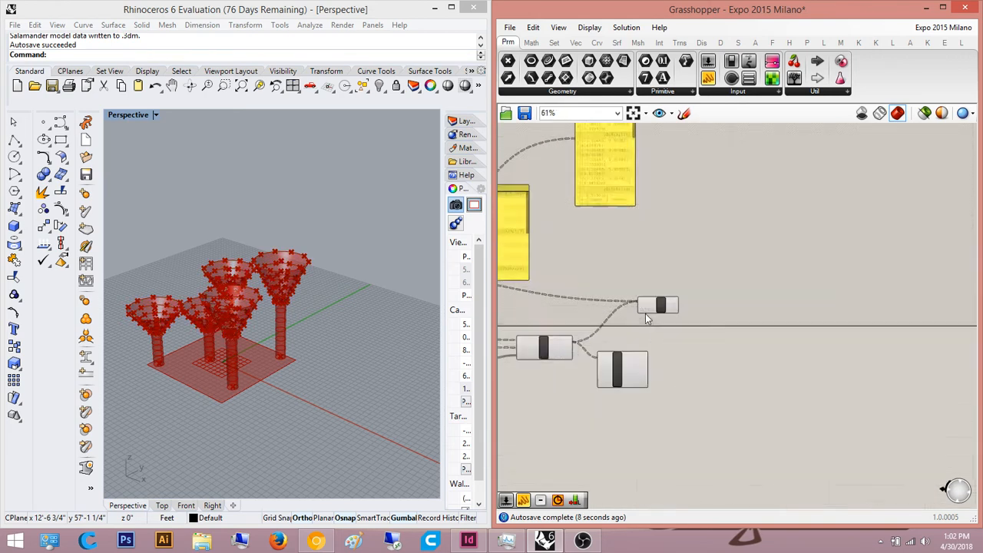
Step: Delete the Divide Curve component connected to the Scale geometry
scroll(646, 315, "up", 4)
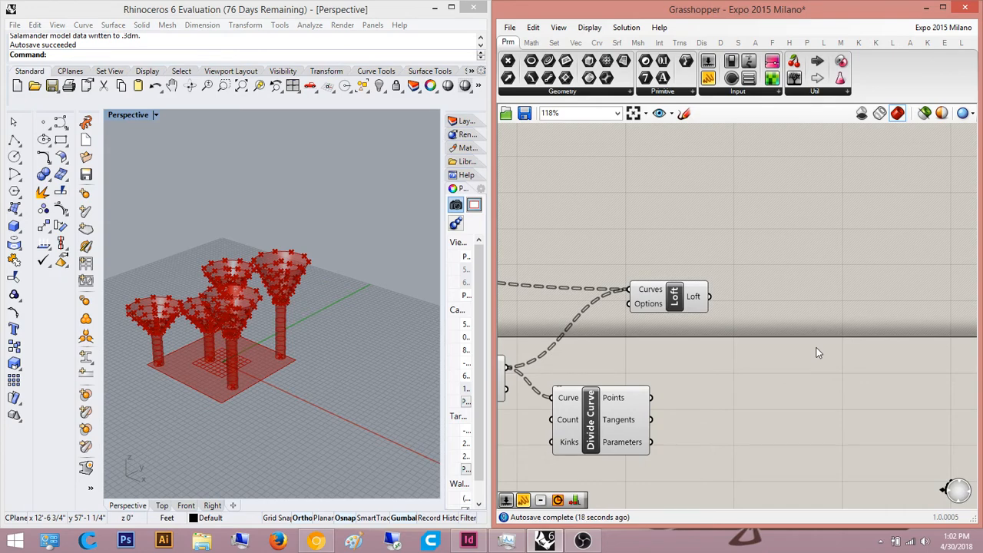
scroll(643, 399, "up", 3)
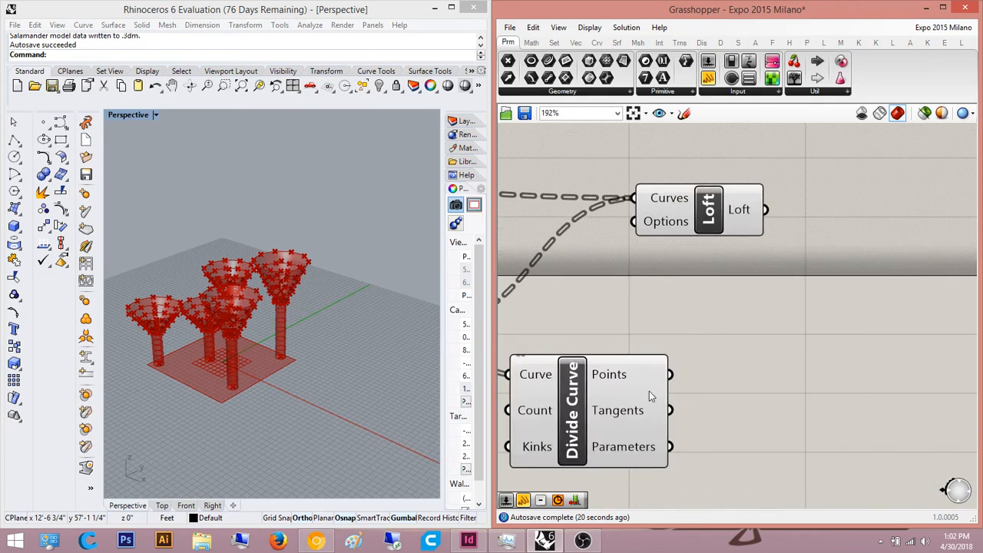
left_click(649, 391)
scroll(649, 391, "down", 3)
right_click_drag(684, 405, 794, 372)
key("Delete")
right_click_drag(708, 380, 778, 360)
Step: Add a Divide Surface component beside the Loft component
scroll(778, 360, "up", 3)
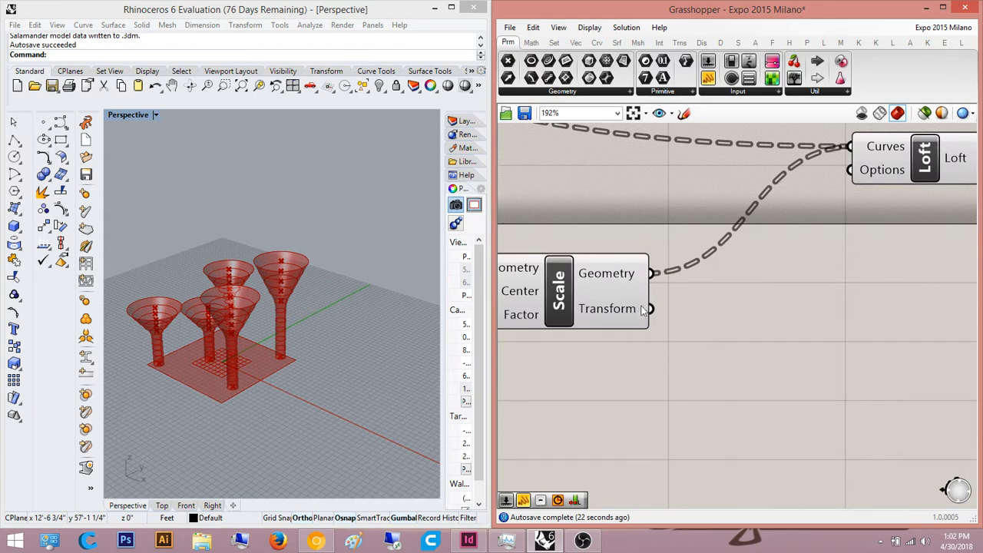
right_click_drag(644, 310, 435, 377)
double_click(875, 242)
type("di")
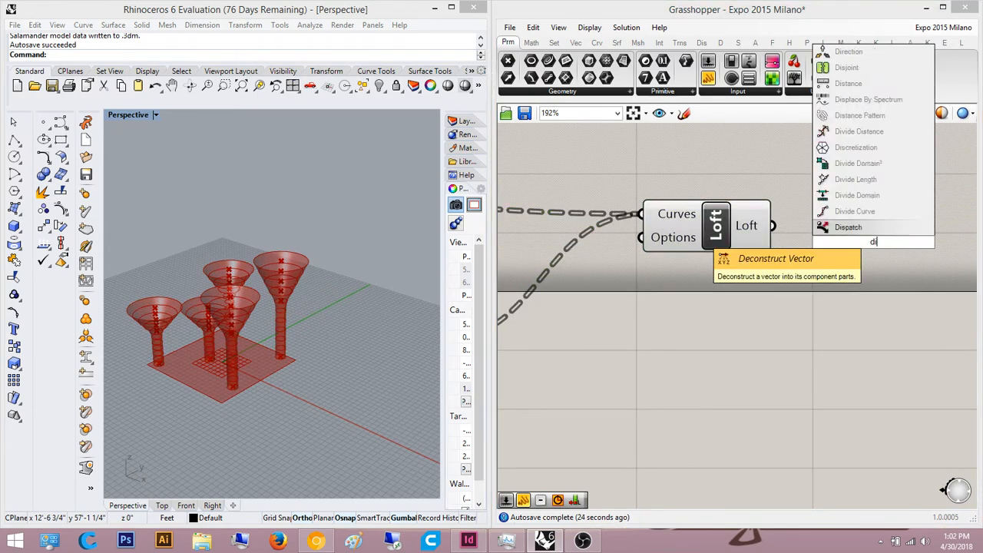
type("vide sur")
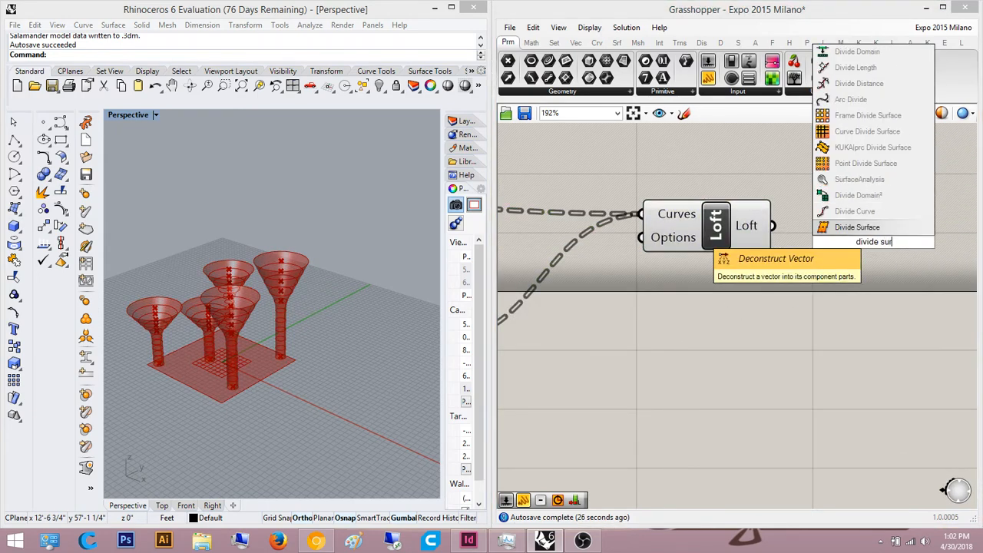
type("fa")
key("Return")
scroll(649, 241, "up", 2)
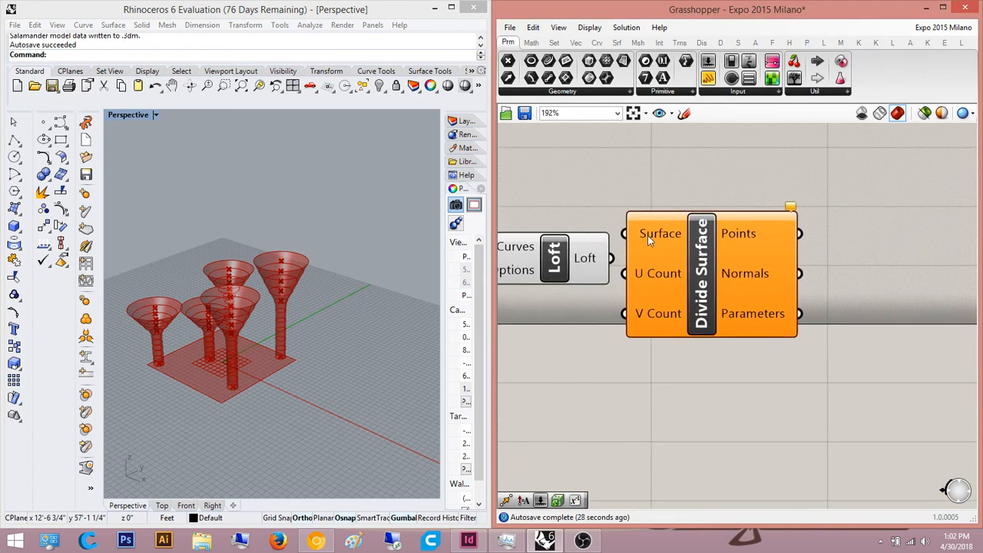
Step: Connect the Loft output to the Surface input of Divide Surface and check the division points on the columns
left_click_drag(623, 234, 611, 258)
right_click_drag(568, 330, 612, 303)
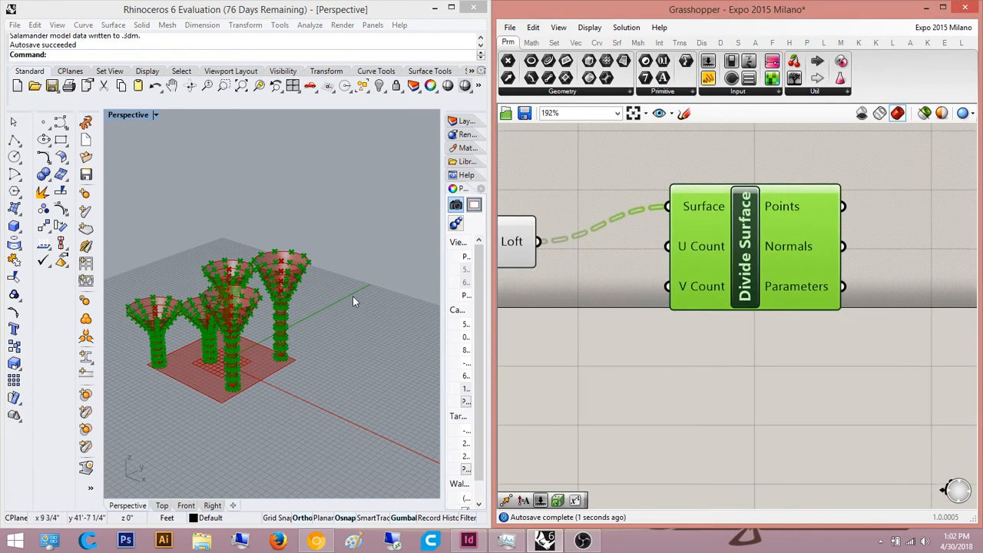
left_click(892, 368)
right_click_drag(705, 305, 674, 292)
left_click(683, 276)
right_click_drag(359, 300, 335, 203)
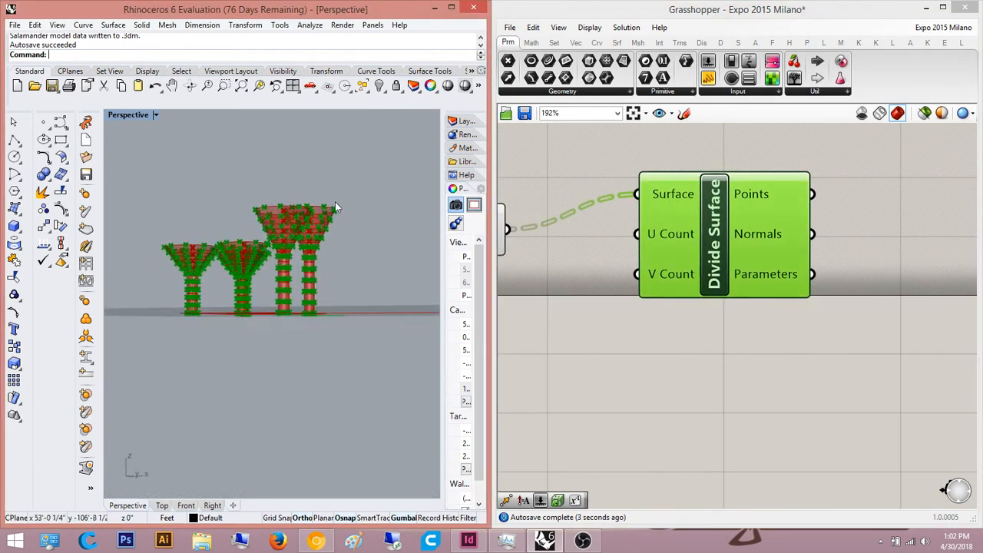
scroll(338, 230, "up", 6)
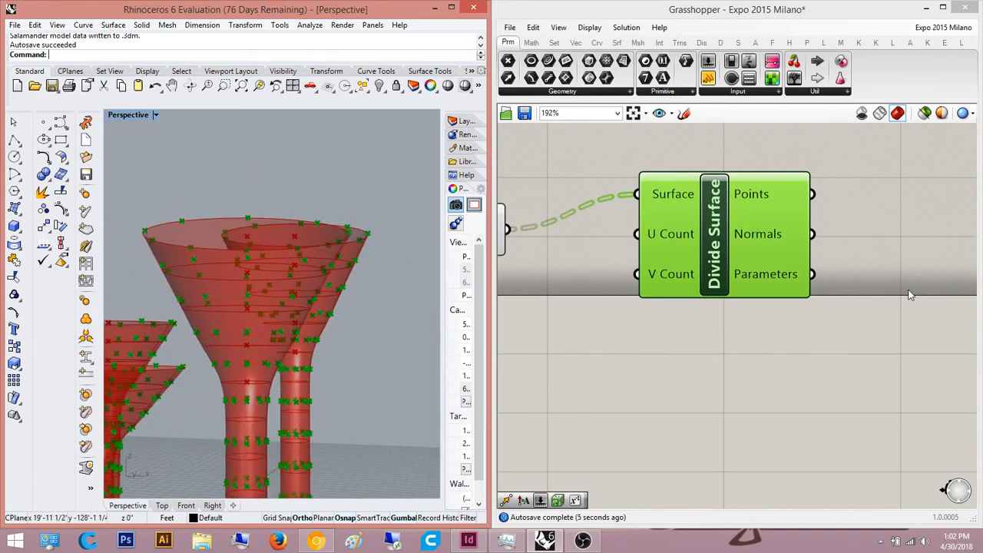
Step: Add a PolyLine component and connect the Divide Surface Points output to its Vertices input
right_click_drag(909, 295, 830, 307)
double_click(831, 302)
type("poly")
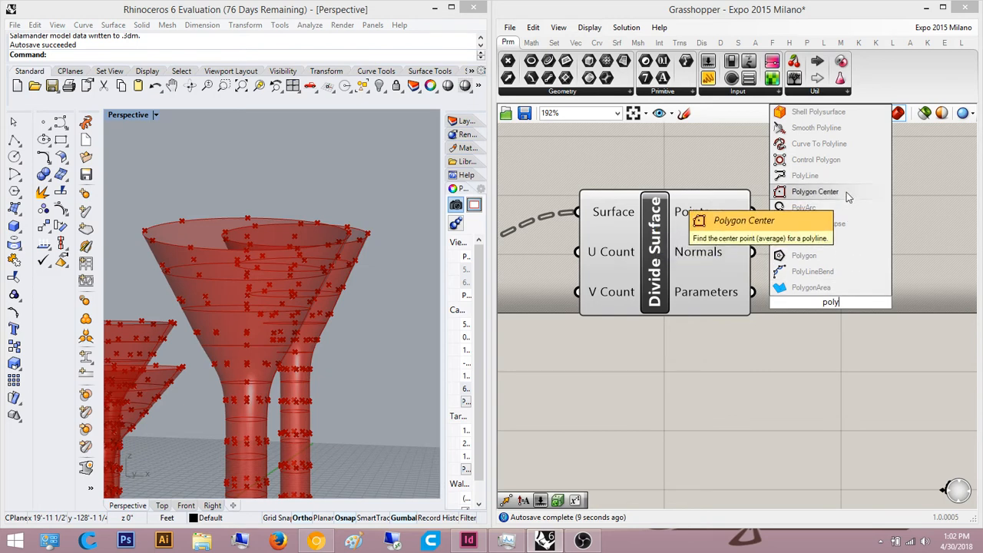
left_click(805, 175)
left_click_drag(756, 283, 764, 216)
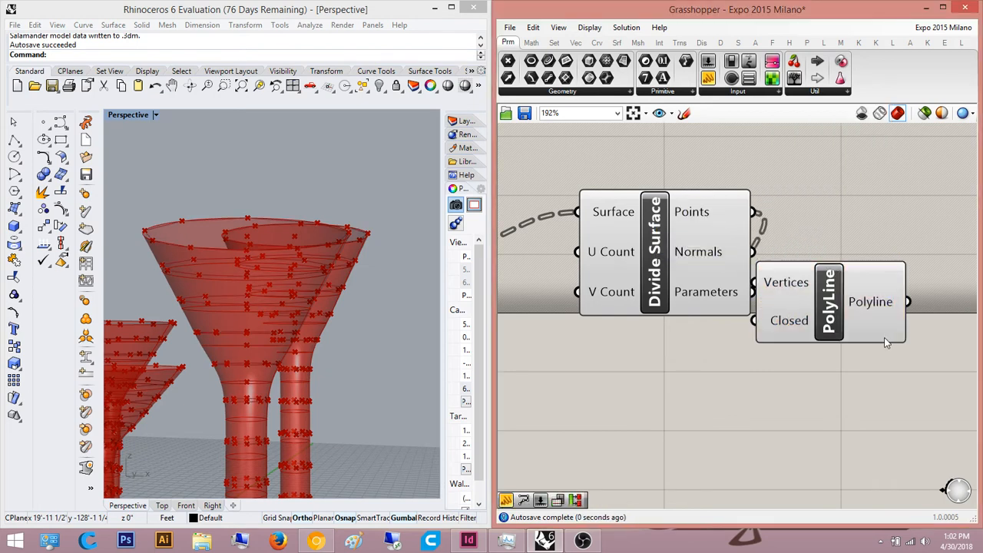
left_click_drag(836, 304, 841, 304)
right_click_drag(841, 304, 642, 372)
left_click_drag(671, 384, 842, 244)
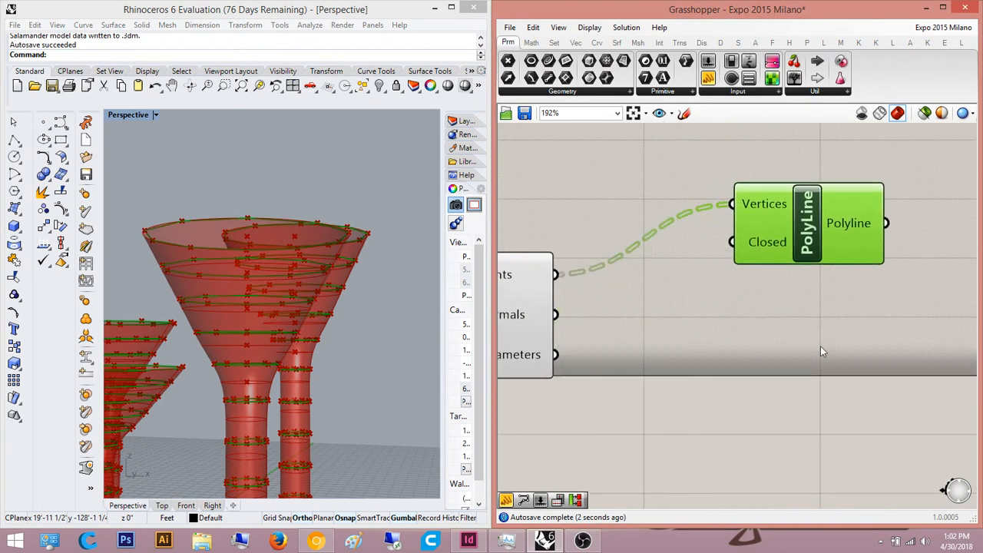
Step: Move the PolyLine component farther from Divide Surface to make room for another component between them
double_click(819, 347)
right_click_drag(817, 410, 717, 428)
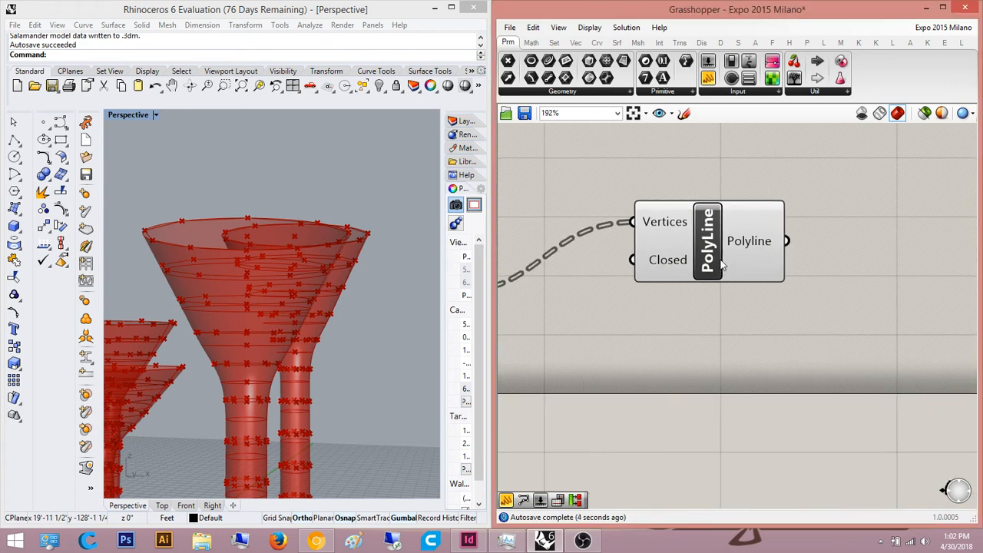
left_click_drag(720, 263, 885, 280)
left_click(856, 322)
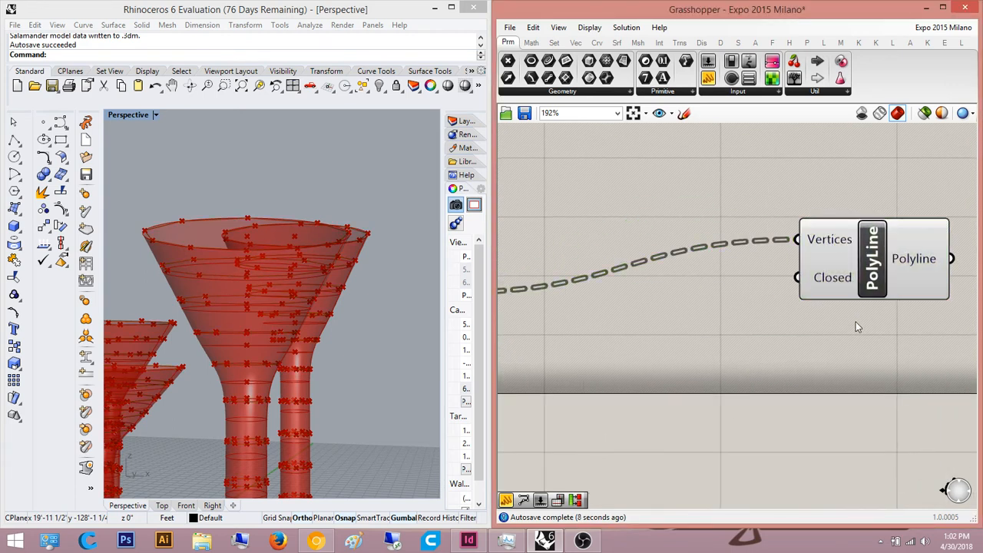
Step: Add a Flip Matrix component and connect the Divide Surface Points output to its Data input
type("Flip")
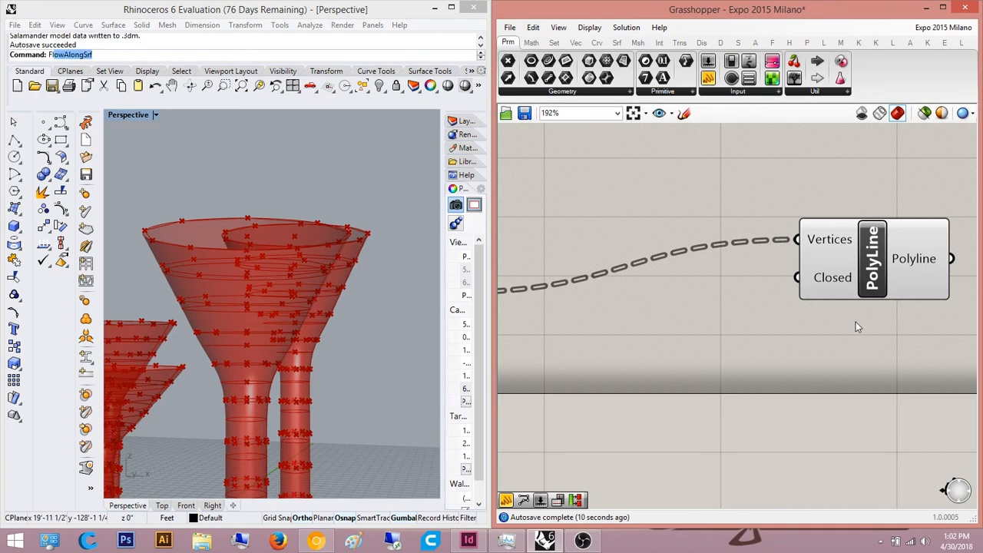
double_click(777, 334)
type("flip")
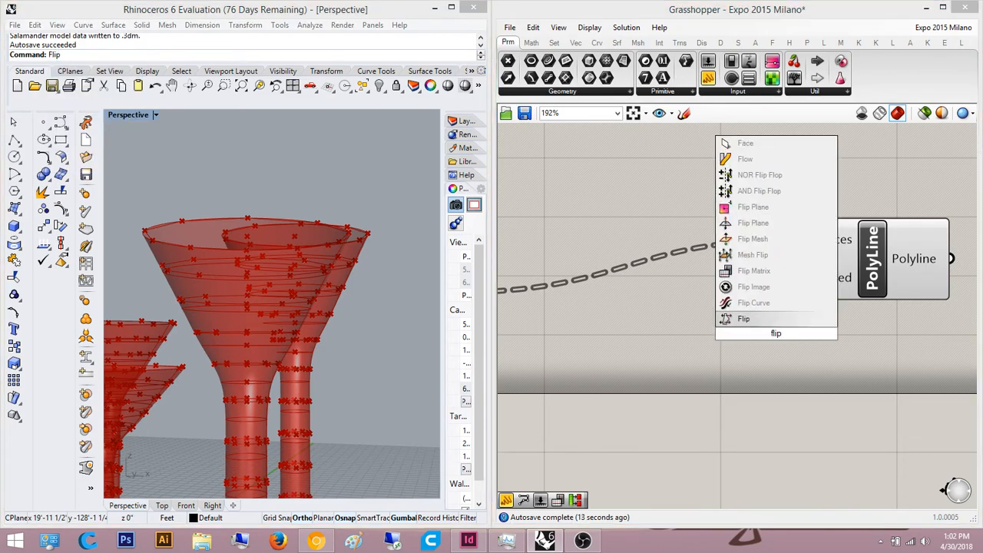
left_click(753, 270)
left_click_drag(799, 343, 537, 302)
right_click_drag(691, 192, 641, 211)
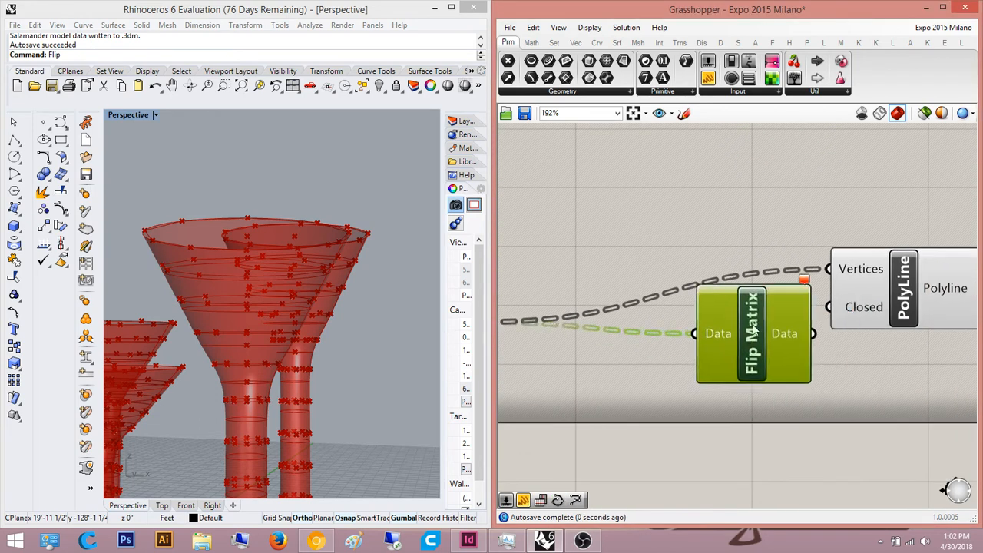
Step: Position Flip Matrix between Divide Surface and PolyLine and connect its Data output to the Vertices input in place of the direct connection
left_click_drag(766, 283, 766, 234)
mouse_move(766, 234)
right_click_drag(787, 230, 729, 292)
left_click_drag(730, 292, 742, 269)
right_click_drag(742, 269, 830, 325)
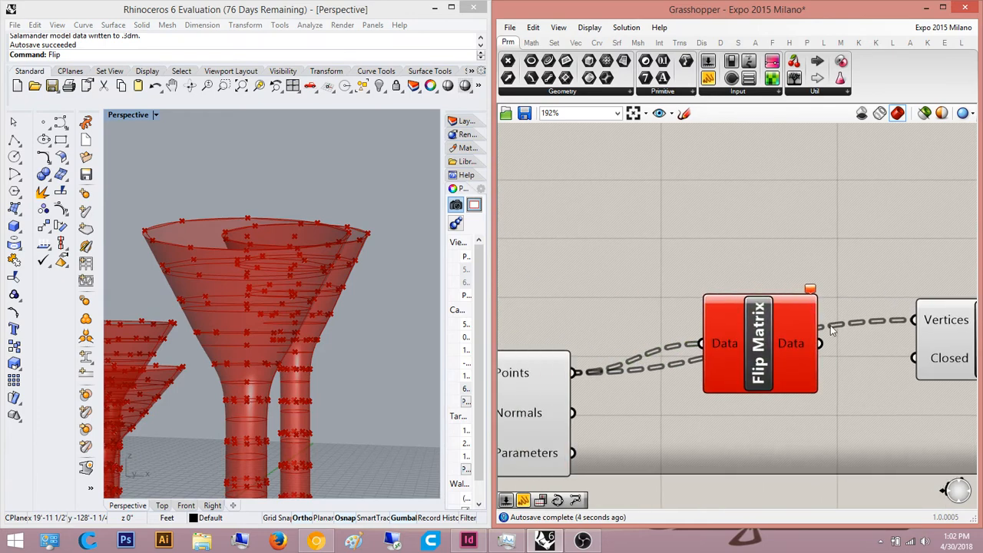
left_click_drag(821, 344, 915, 320)
right_click_drag(963, 330, 840, 345)
left_click(840, 345)
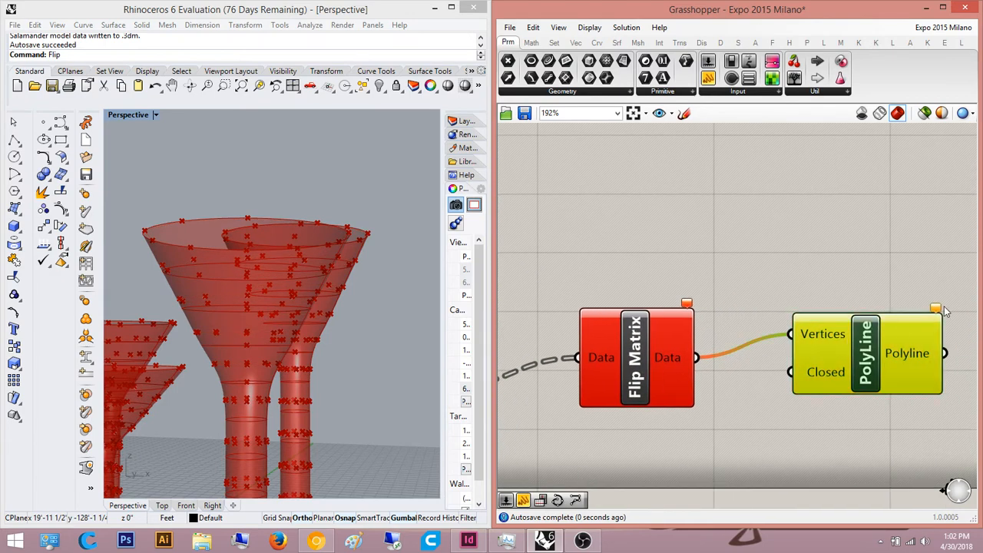
Step: Inspect the Flip Matrix error and the data tree structure of the Divide Surface points feeding it
left_click(944, 309)
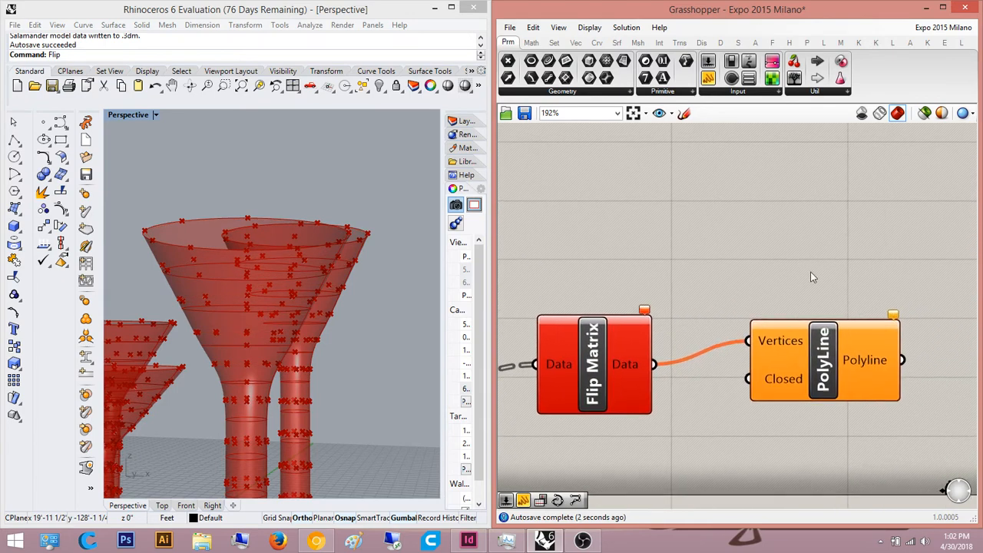
scroll(676, 345, "up", 5)
left_click(672, 344)
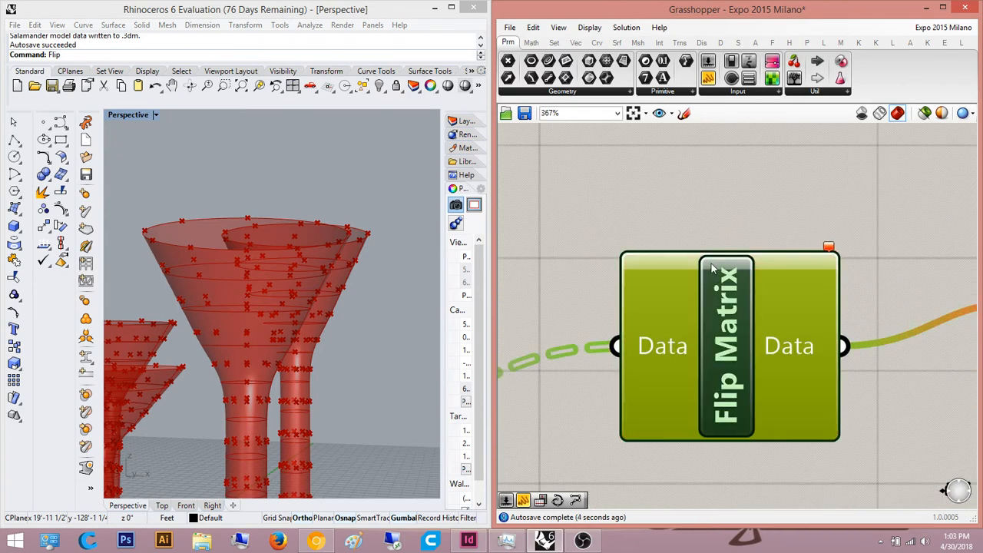
left_click(675, 240)
right_click_drag(672, 248, 658, 257)
scroll(659, 272, "down", 5)
left_click_drag(676, 321, 743, 329)
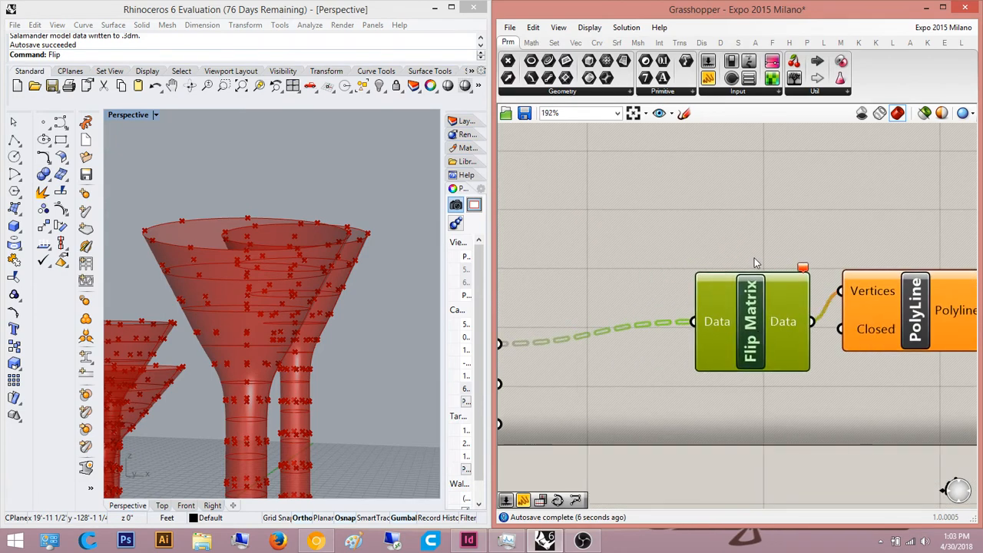
left_click(755, 259)
right_click_drag(757, 243, 839, 240)
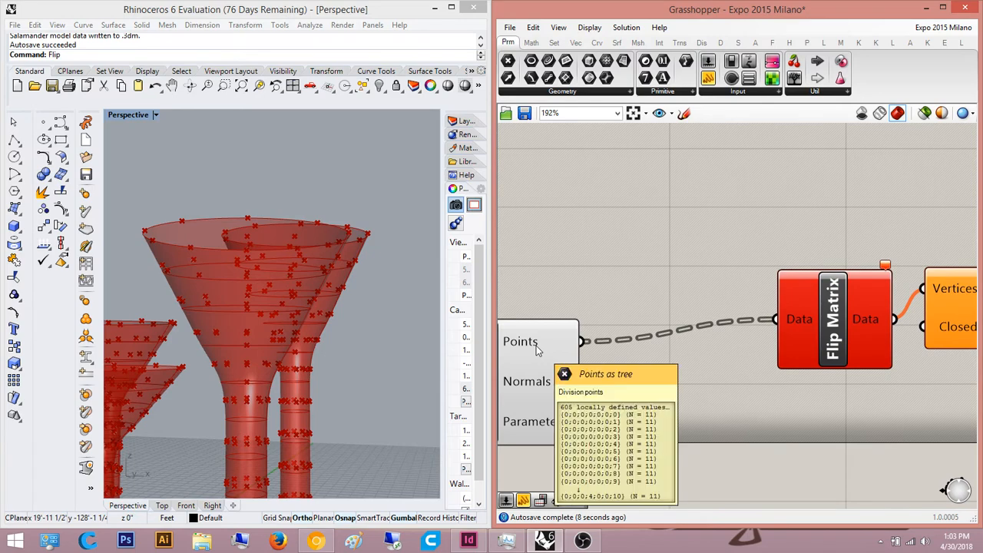
right_click_drag(642, 248, 692, 248)
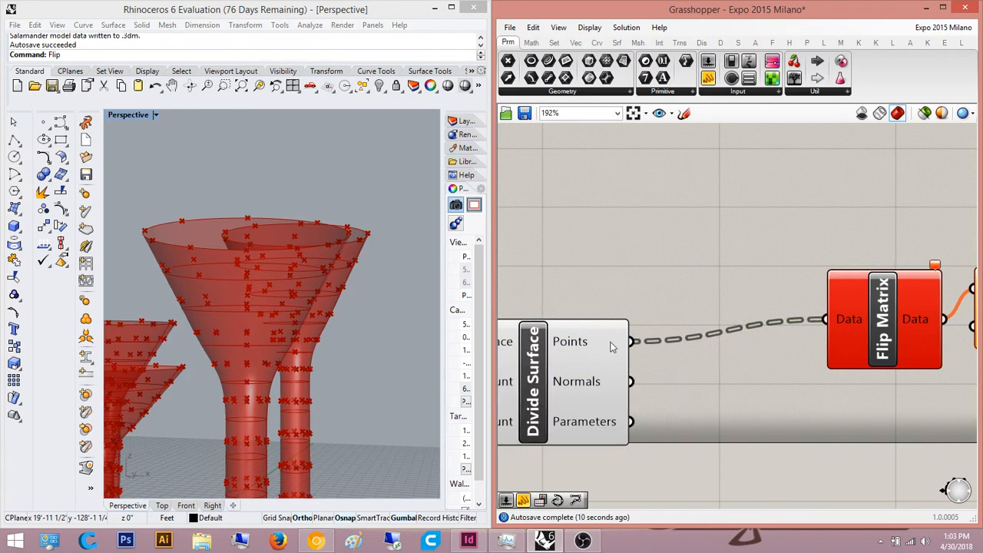
double_click(710, 206)
right_click_drag(795, 275, 681, 312)
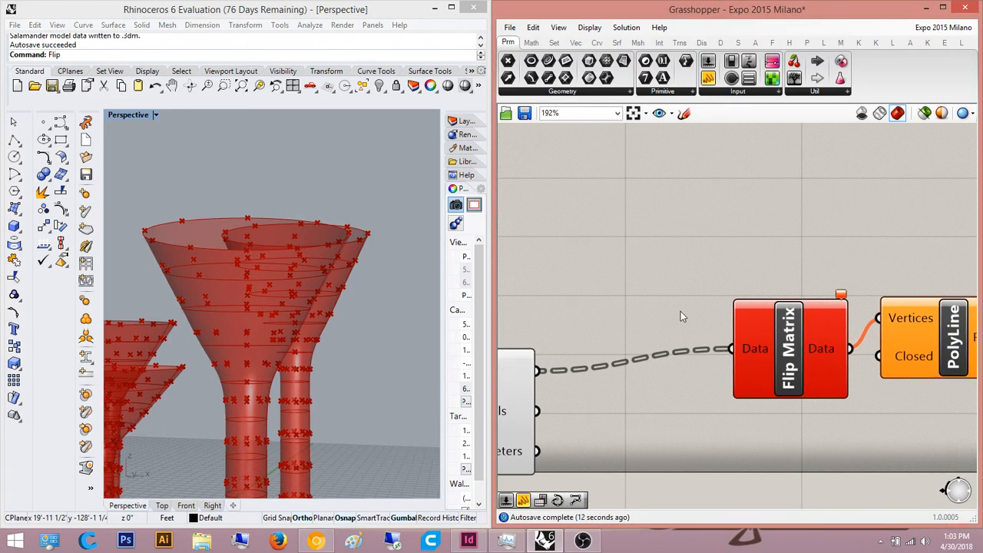
left_click(775, 341)
left_click_drag(776, 342, 702, 332)
left_click(698, 274)
mouse_move(675, 337)
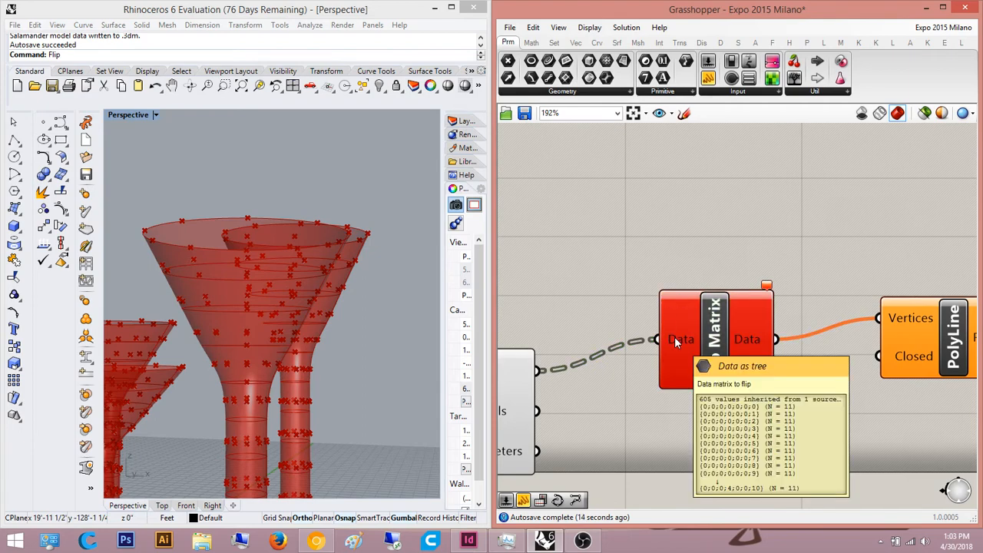
Step: Flatten the Data input of the Flip Matrix component
right_click_drag(675, 336, 524, 320)
left_click_drag(792, 307, 840, 314)
left_click(694, 257)
scroll(668, 308, "up", 3)
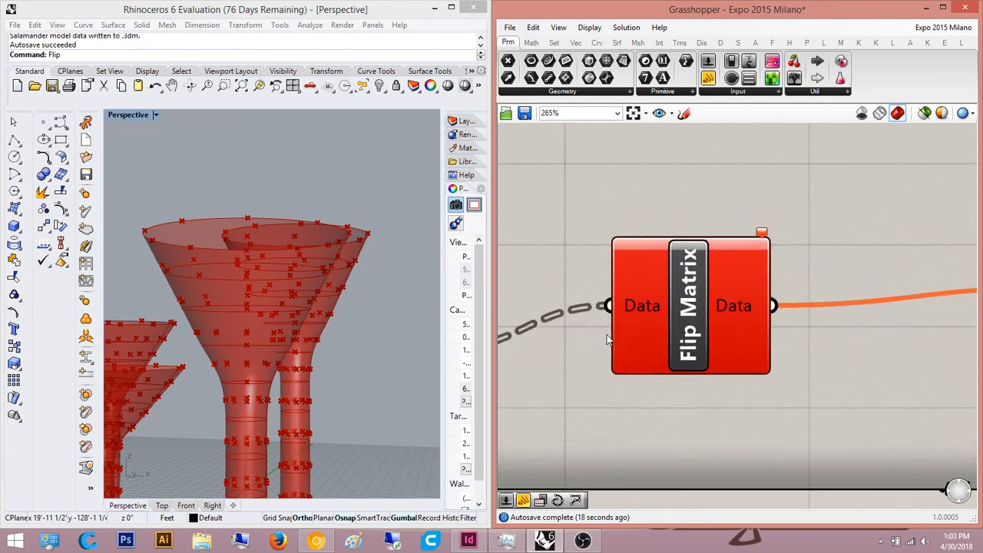
right_click(649, 309)
left_click(723, 387)
scroll(689, 242, "down", 3)
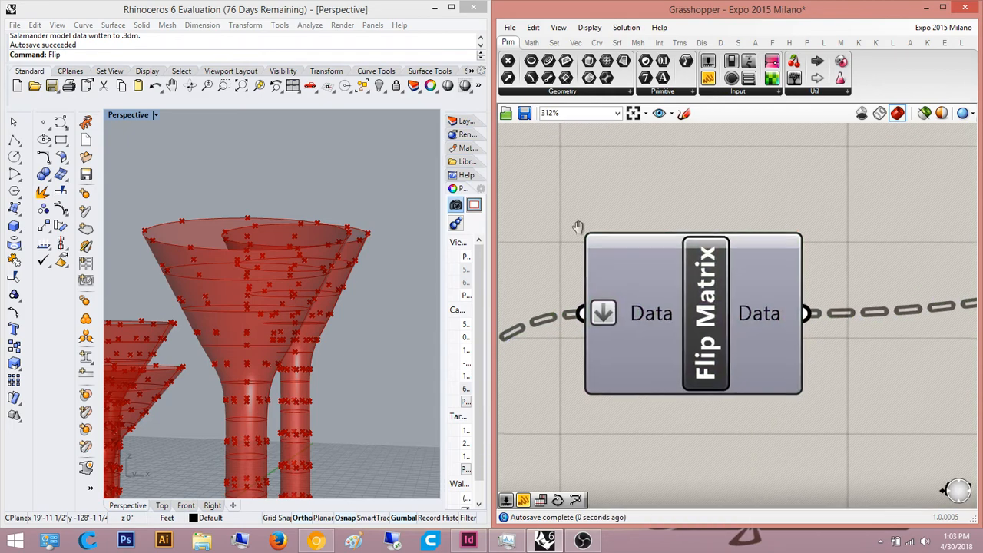
Step: Add a panel above Flip Matrix showing the Points output of Divide Surface
left_click_drag(716, 80, 543, 331)
scroll(675, 250, "down", 2)
right_click_drag(676, 244, 598, 329)
left_click_drag(638, 278, 639, 164)
scroll(673, 196, "down", 1)
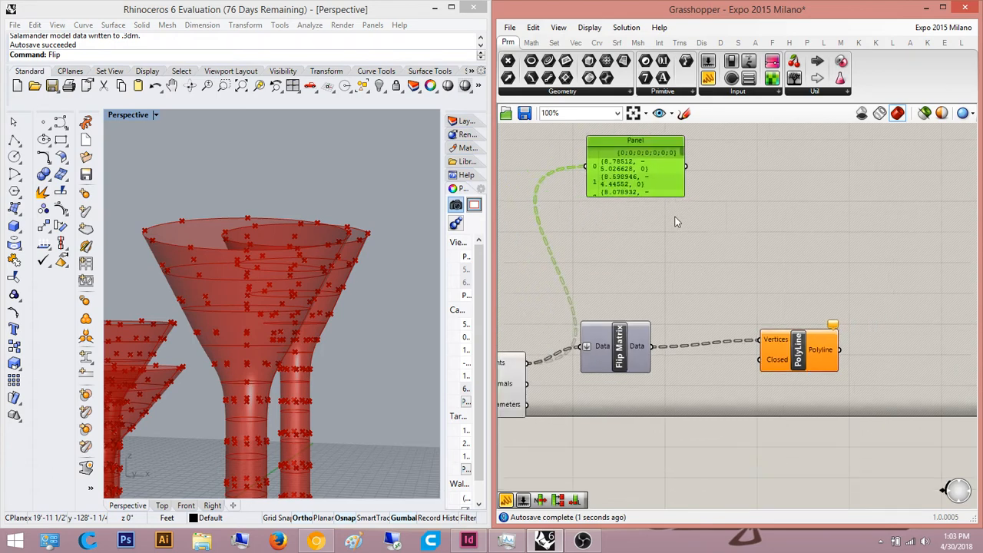
Step: Add a second panel beside the first, showing the Data output of Flip Matrix
left_click_drag(707, 77, 620, 386)
left_click(744, 239)
left_click_drag(744, 239, 742, 195)
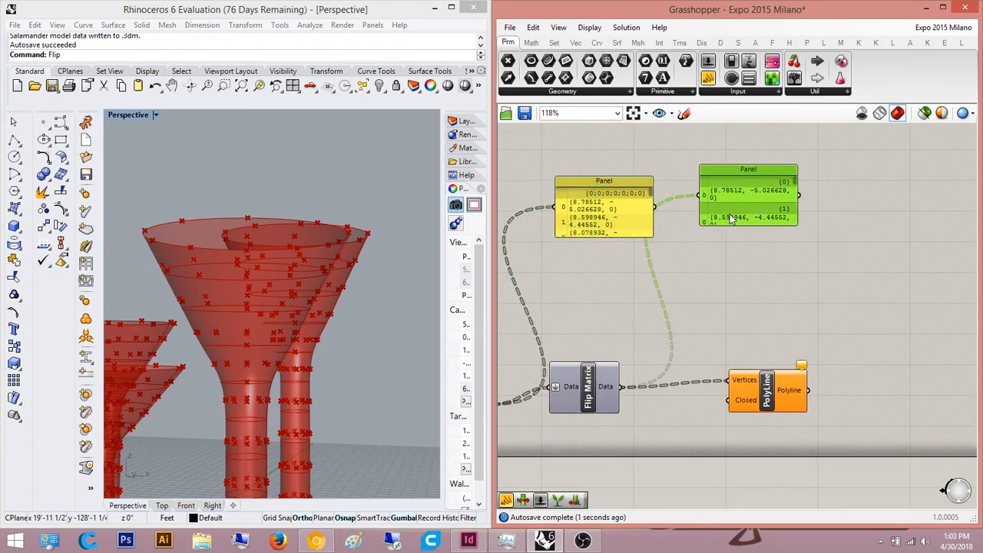
Step: Enlarge both panels, place them side by side and compare the point lists before and after Flip Matrix
scroll(732, 219, "up", 1)
left_click_drag(732, 229, 729, 347)
left_click_drag(725, 246, 693, 251)
right_click_drag(632, 243, 748, 257)
left_click_drag(682, 261, 683, 350)
left_click(702, 268)
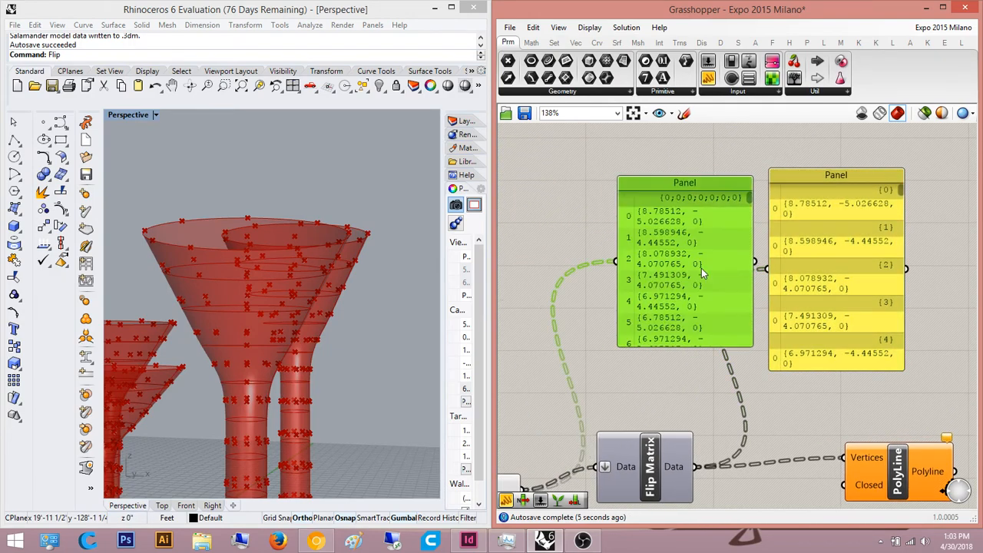
left_click_drag(702, 268, 728, 268)
scroll(769, 254, "up", 3)
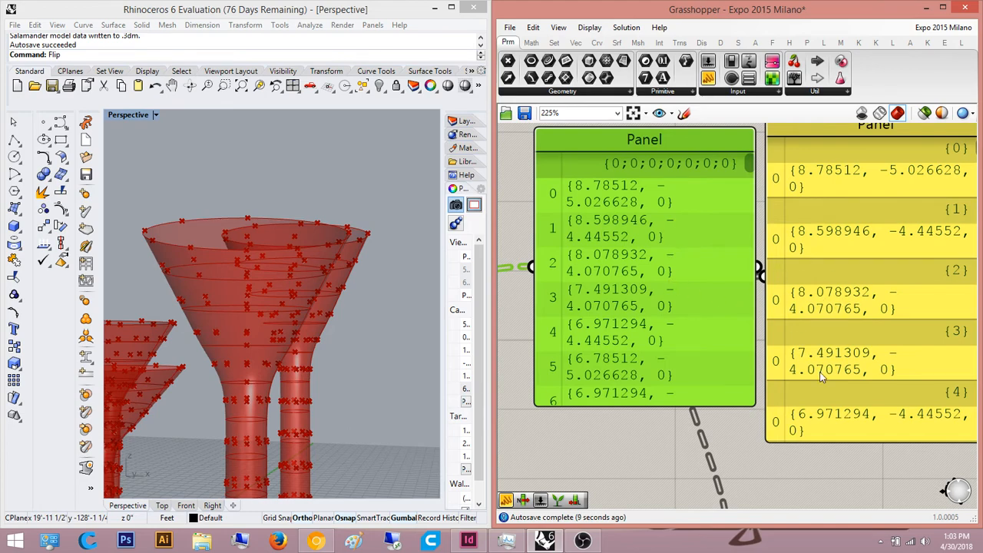
scroll(791, 252, "down", 5)
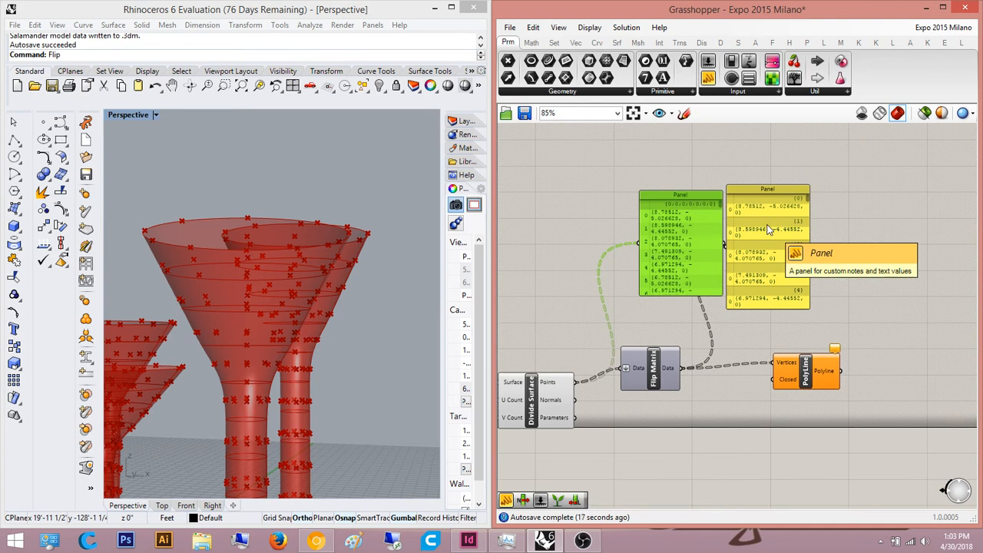
Step: Add a Partition List component below Flip Matrix and connect the Divide Surface Points output to its List input
scroll(680, 327, "up", 3)
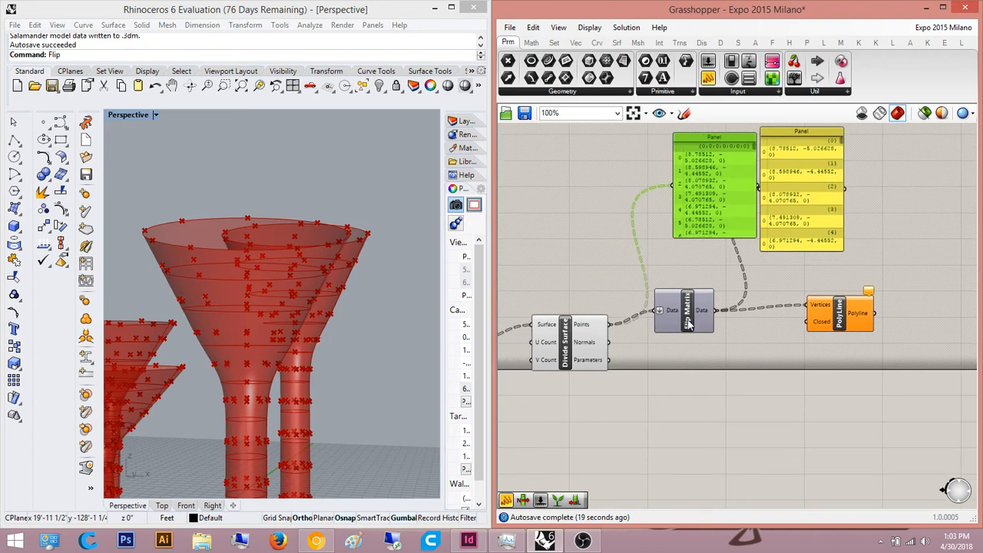
double_click(719, 392)
type("partition")
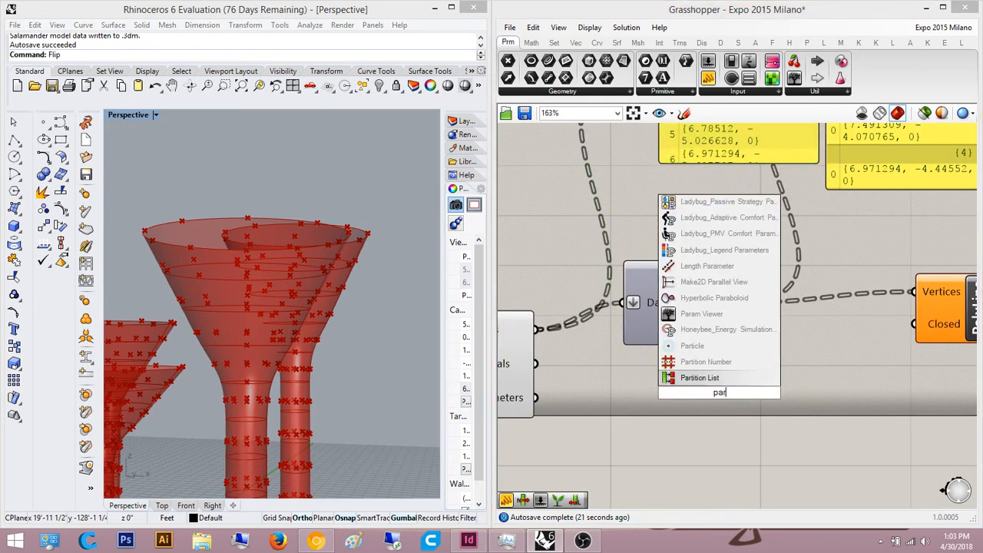
key("Return")
left_click_drag(665, 368, 535, 329)
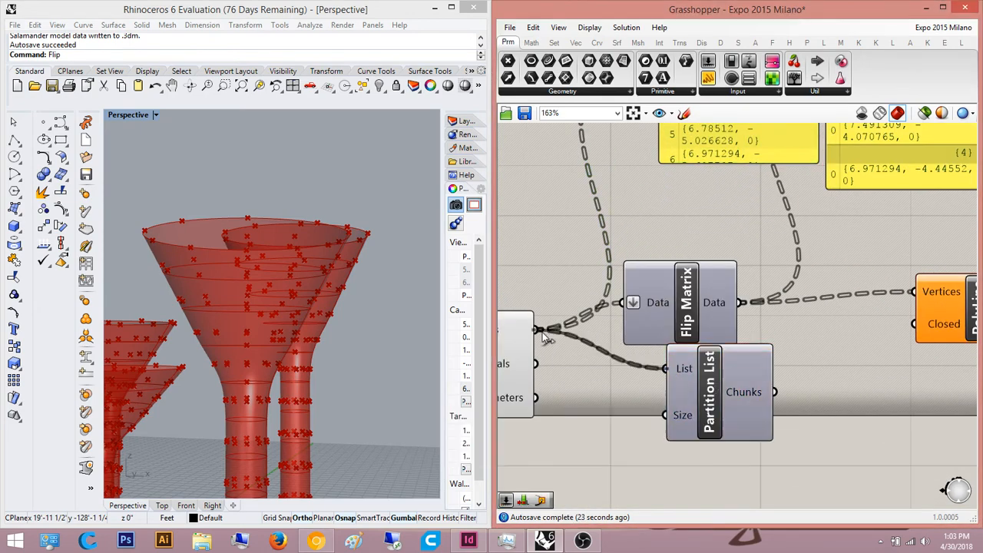
Step: Add a number slider with value 0 near the Size input of Partition List
right_click_drag(609, 448, 674, 445)
double_click(678, 432)
type("0")
key("Return")
scroll(677, 427, "up", 1)
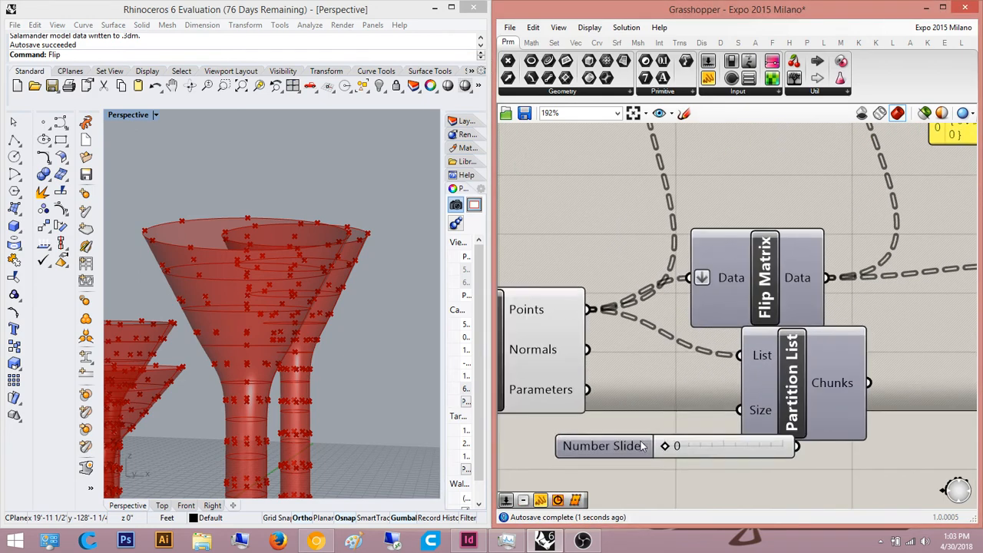
Step: Move the number slider clear of Partition List and turn off Flatten on the Data input of Flip Matrix
left_click_drag(622, 446, 524, 450)
left_click_drag(735, 415, 701, 451)
right_click_drag(727, 332, 667, 342)
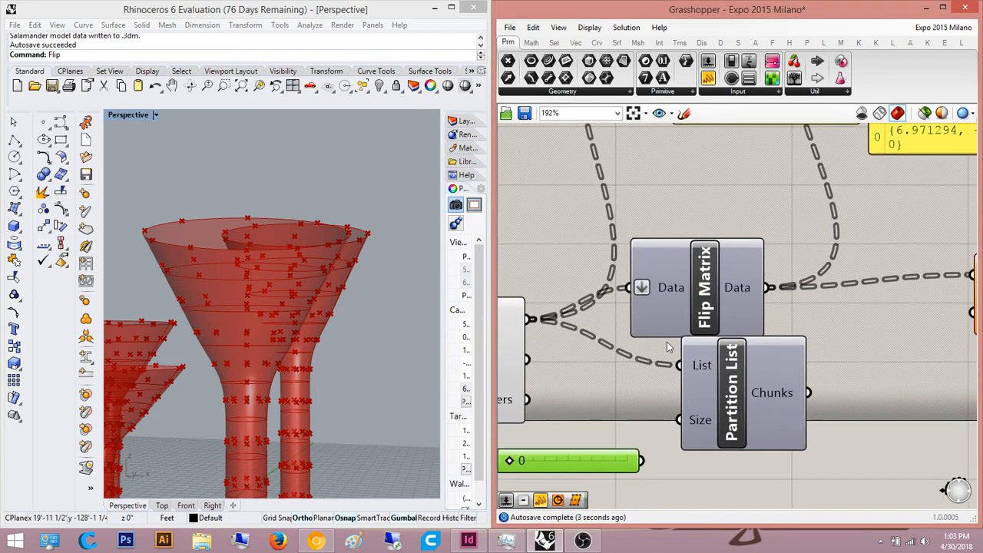
right_click(668, 286)
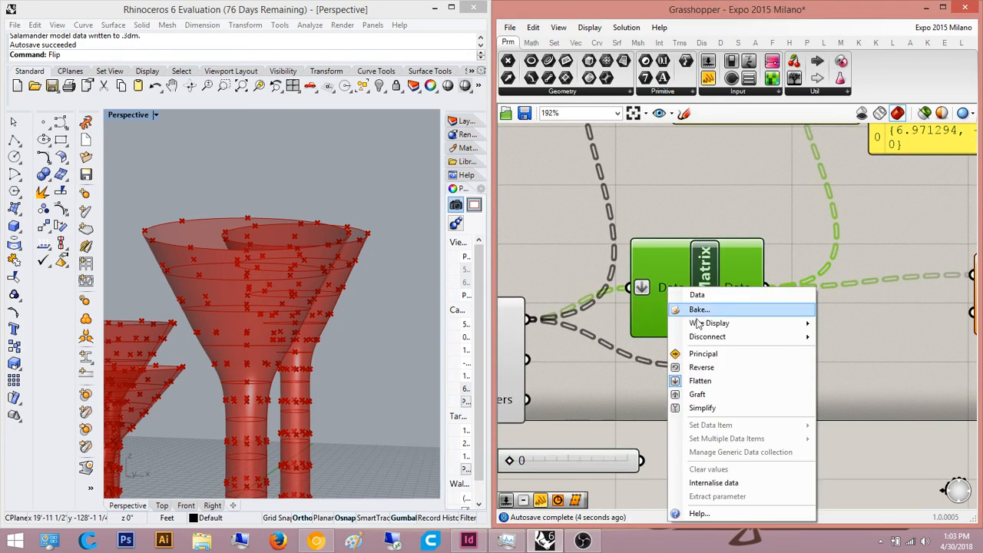
left_click(724, 381)
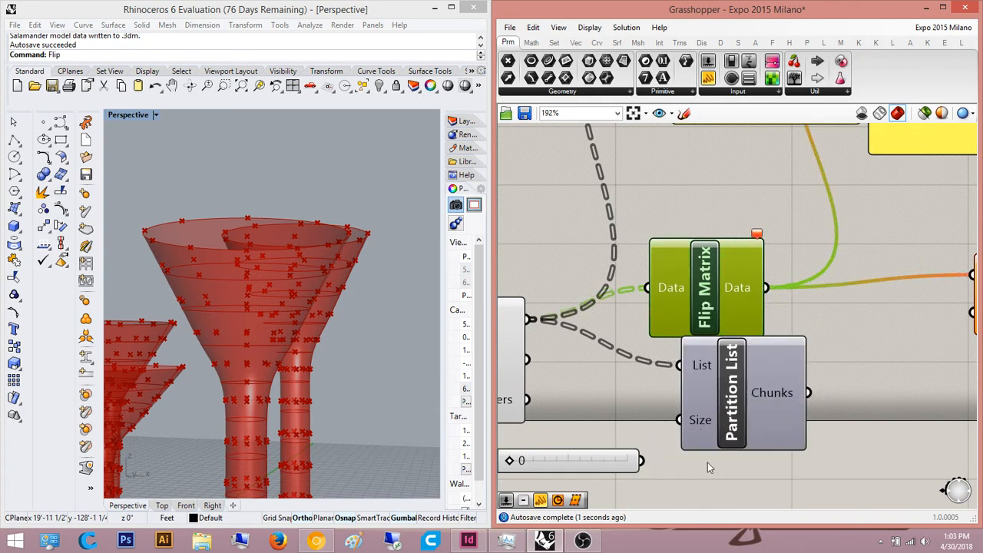
Step: Connect the slider to Partition List's Size input and its Chunks output to Flip Matrix, placed between Partition List and PolyLine
left_click_drag(679, 420, 642, 460)
left_click_drag(700, 278, 903, 283)
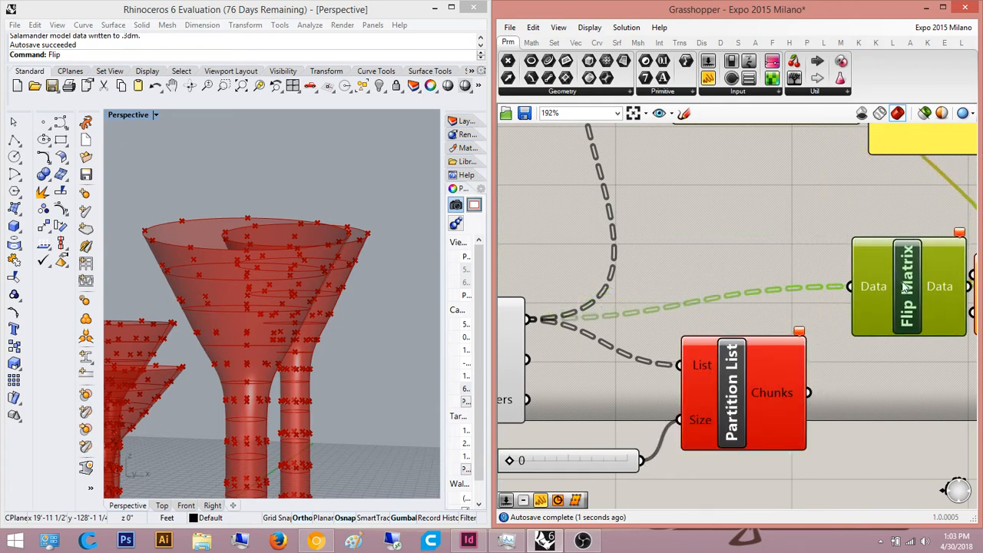
left_click_drag(809, 392, 849, 287)
right_click_drag(760, 385, 559, 361)
left_click_drag(843, 282, 966, 282)
scroll(831, 274, "down", 2)
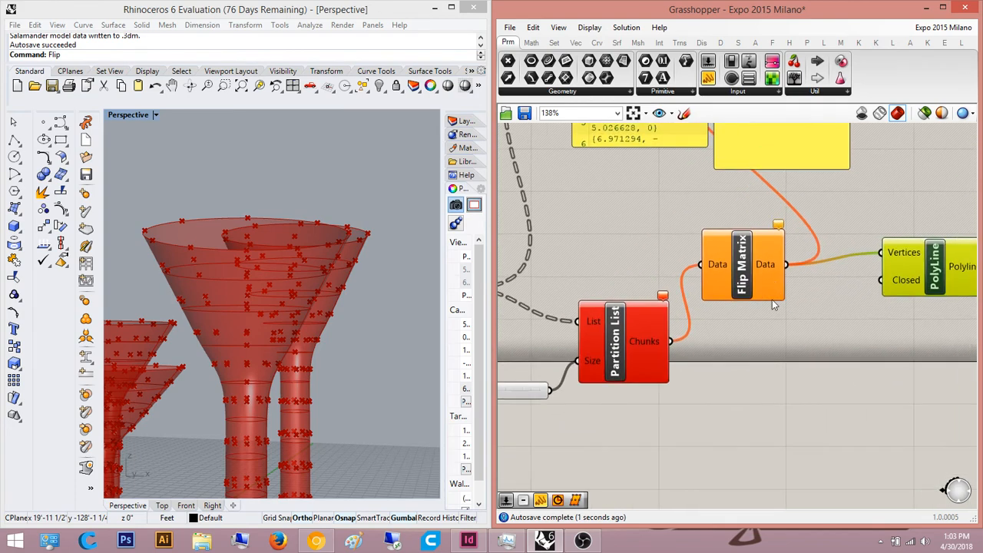
left_click(771, 315)
Step: Set the partition size slider to 11
right_click_drag(650, 361, 801, 354)
scroll(628, 374, "down", 3)
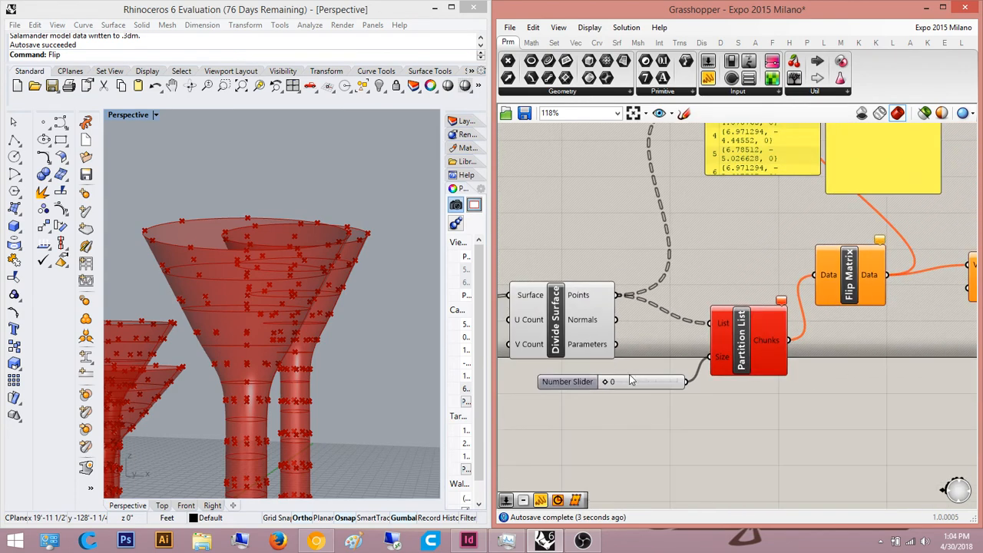
mouse_move(601, 387)
left_mouse_down()
mouse_move(644, 389)
mouse_move(603, 392)
left_mouse_up()
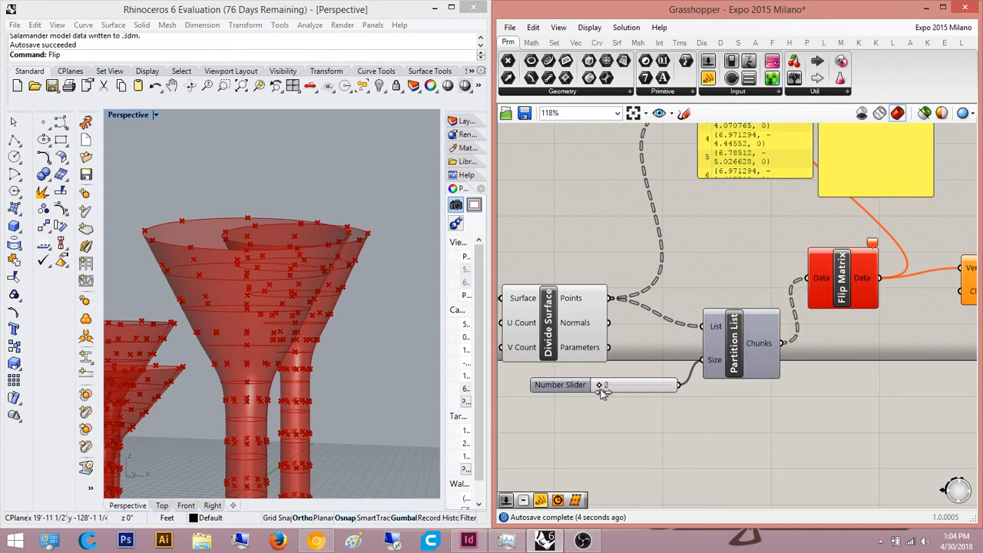
scroll(821, 411, "up", 2)
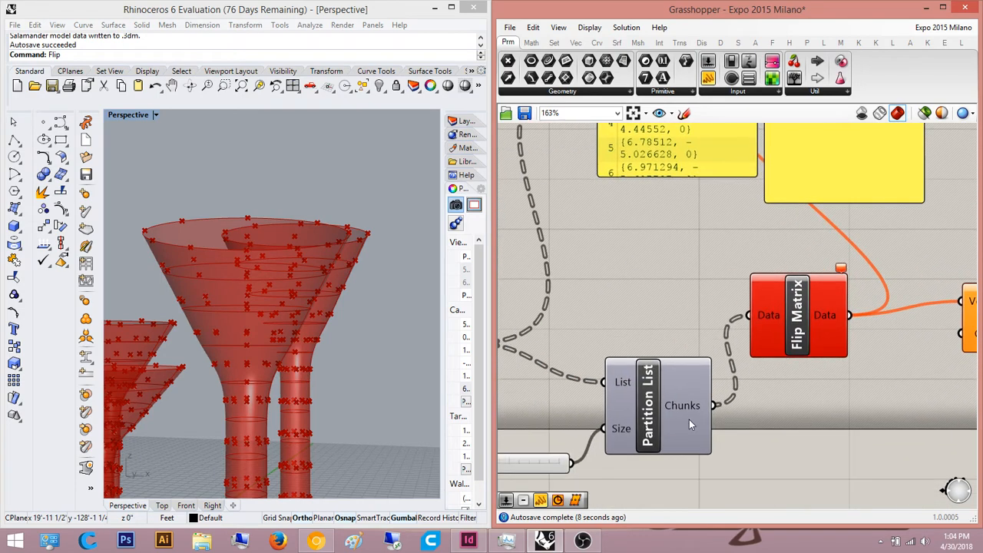
Step: Delete the empty panel attached to the Data output of Flip Matrix
right_click_drag(689, 420, 824, 352)
right_click_drag(953, 223, 852, 241)
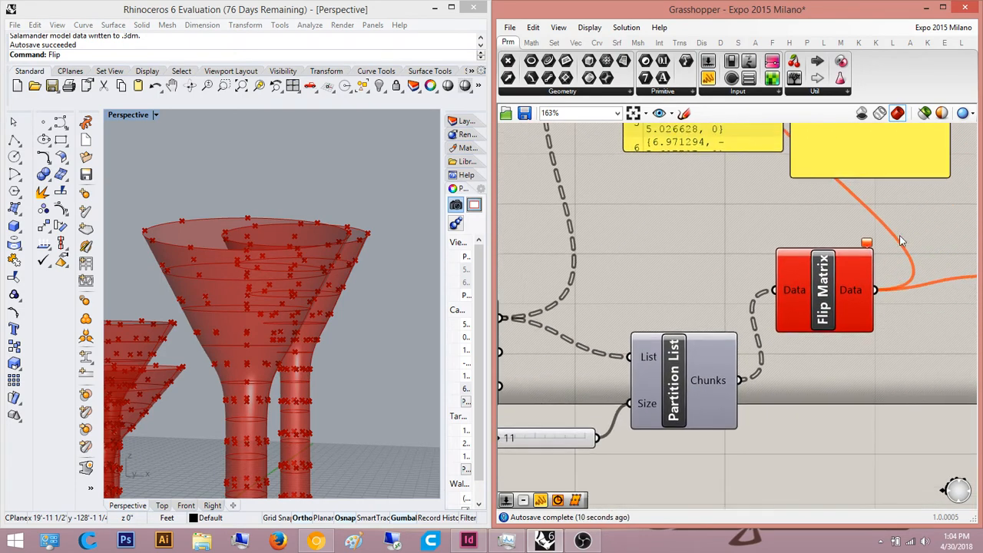
scroll(714, 294, "down", 5)
right_click_drag(834, 278, 802, 292)
scroll(753, 224, "up", 4)
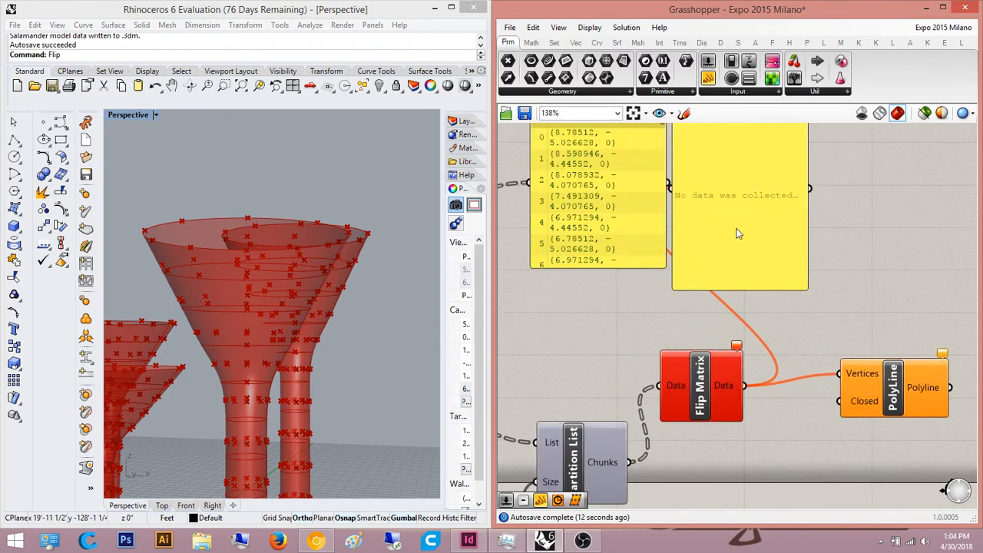
left_click_drag(756, 234, 868, 224)
right_click_drag(838, 237, 752, 288)
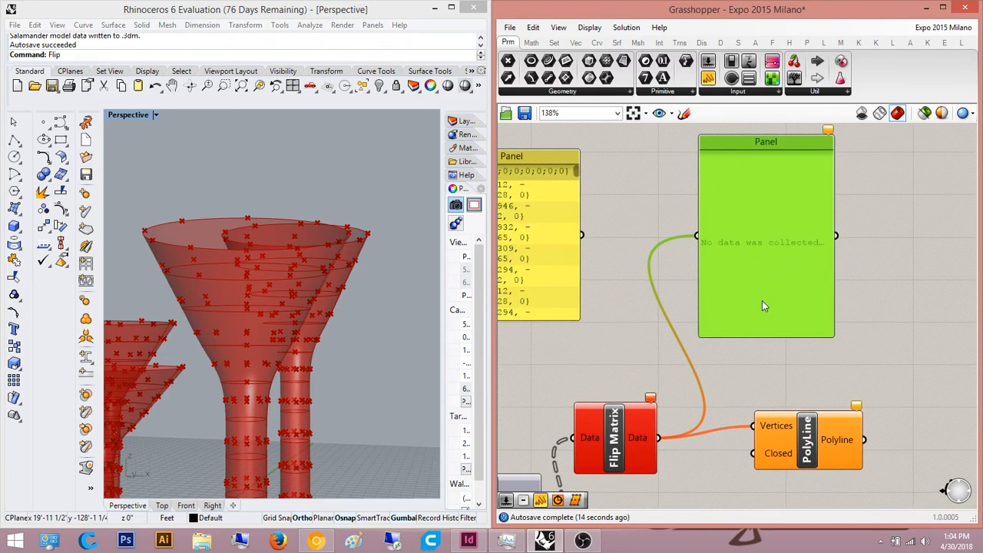
key("Delete")
Step: Examine the branch paths of the Divide Surface points in the remaining panel and their wiring through Partition List and Flip Matrix
right_click_drag(644, 355, 734, 324)
scroll(726, 321, "down", 4)
scroll(695, 313, "up", 4)
right_click_drag(766, 365, 818, 300)
mouse_move(691, 417)
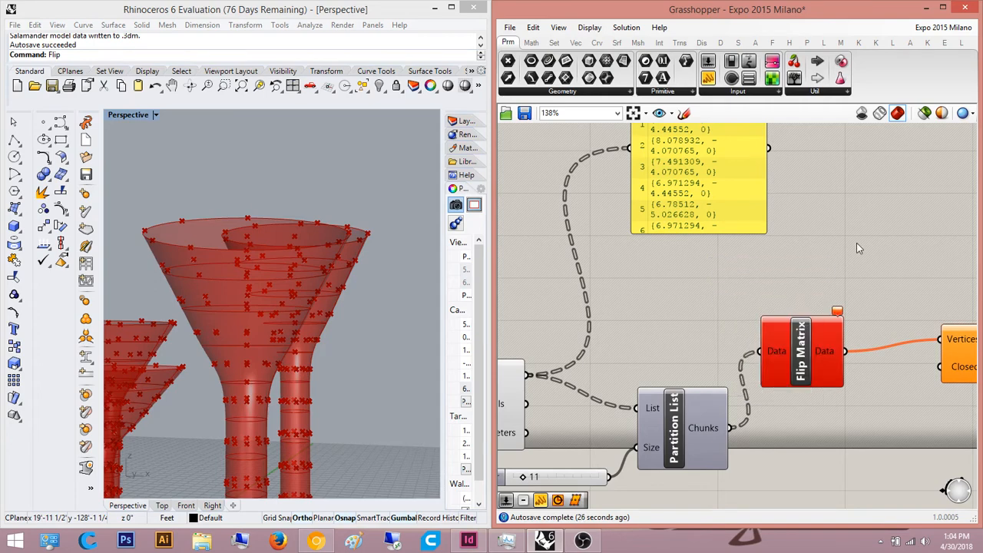
scroll(940, 259, "up", 4)
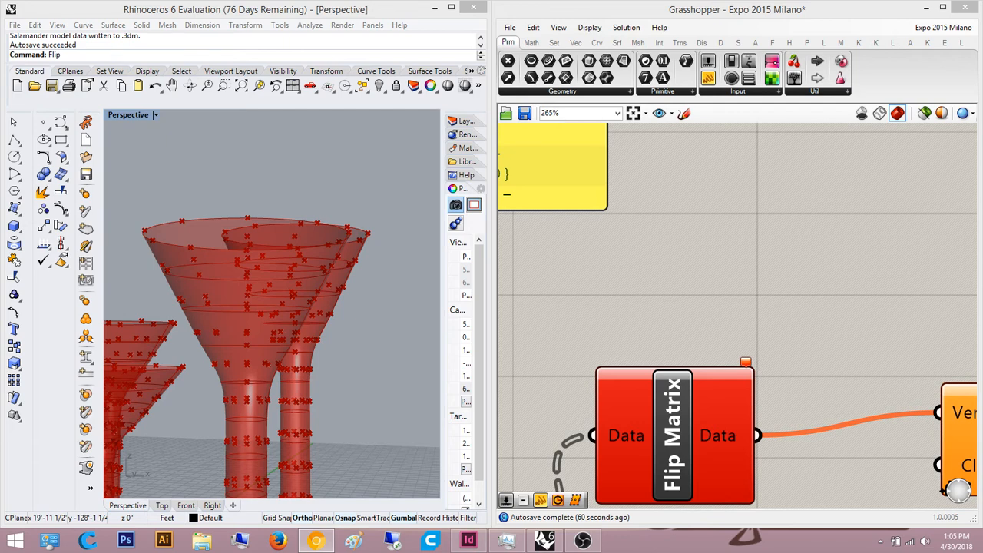
scroll(829, 295, "down", 7)
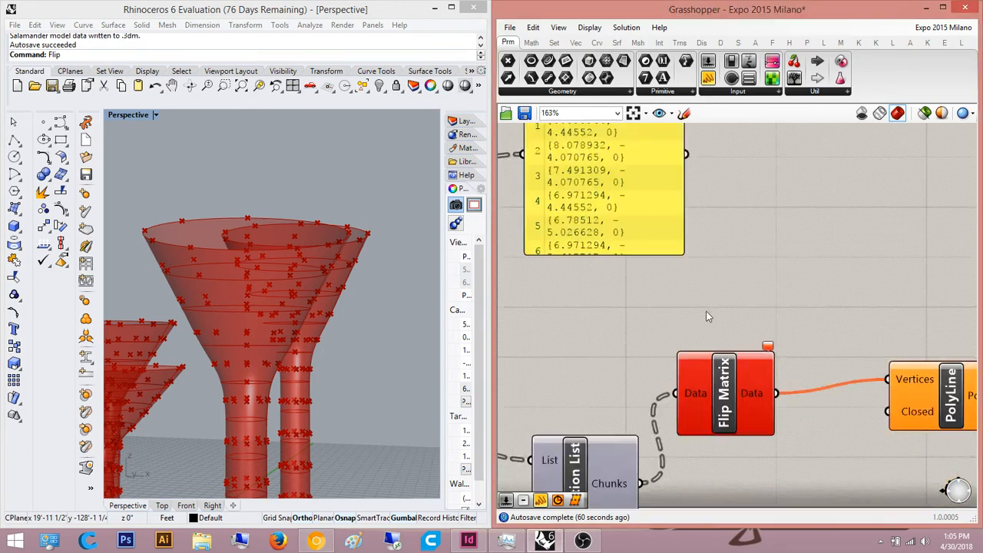
scroll(710, 285, "up", 4)
left_click_drag(761, 191, 759, 231)
scroll(724, 291, "down", 7)
scroll(653, 344, "up", 7)
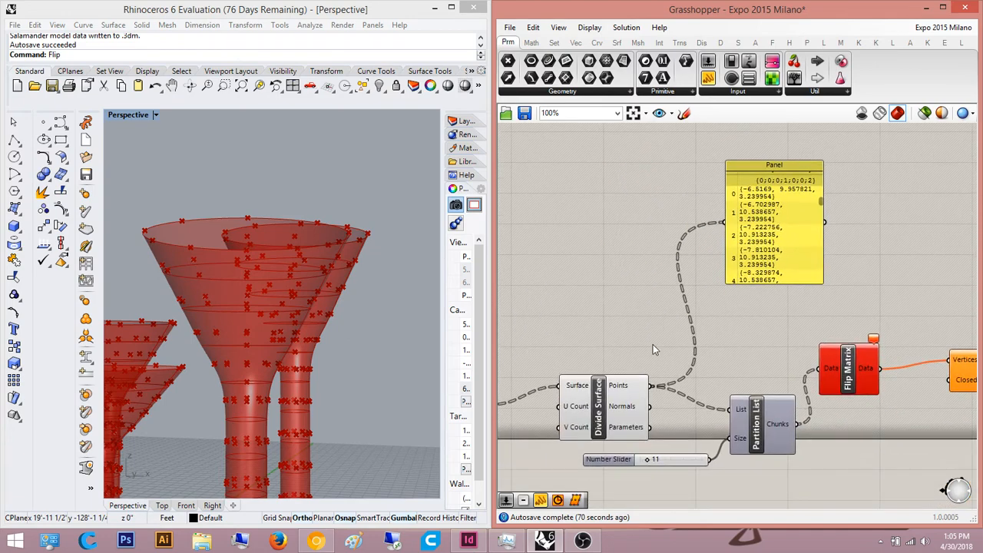
right_click_drag(653, 350, 667, 299)
scroll(765, 350, "up", 1)
right_click_drag(845, 374, 795, 346)
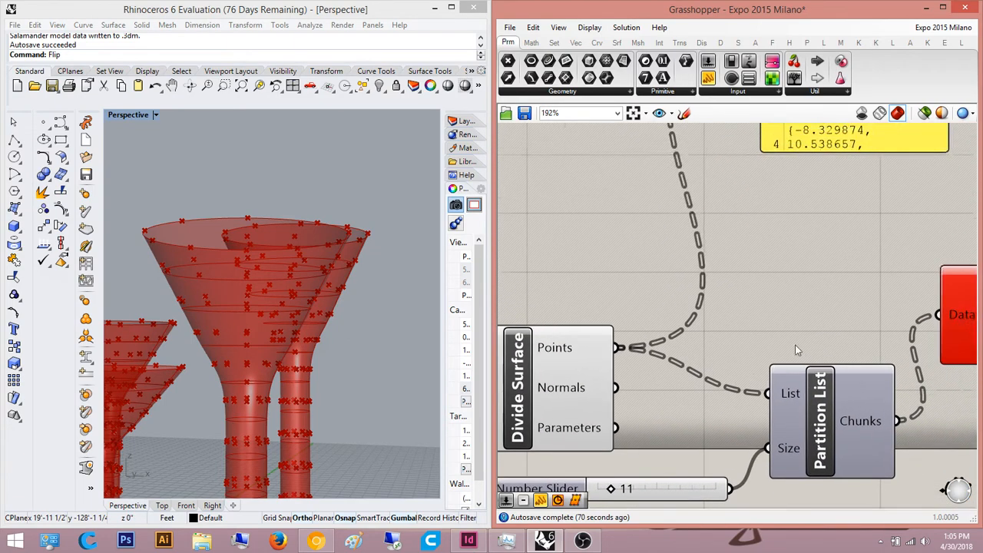
scroll(798, 352, "down", 3)
scroll(799, 371, "up", 2)
left_click(799, 366)
right_click(797, 365)
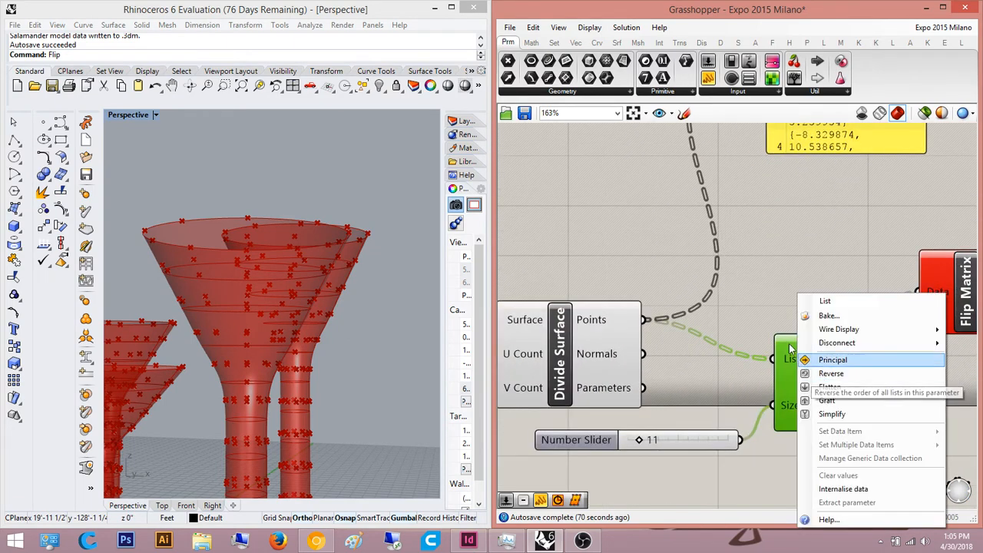
left_click(759, 309)
right_click_drag(758, 309, 721, 331)
Step: Delete the Partition List component together with its number slider
scroll(722, 336, "down", 1)
right_click_drag(764, 447, 809, 356)
left_click_drag(809, 356, 747, 267)
scroll(749, 273, "down", 5)
right_click_drag(755, 303, 707, 305)
key("Delete")
Step: Add a Simplify Tree component between Divide Surface and Flip Matrix and connect the Points output to its Tree input
scroll(706, 308, "up", 4)
right_click_drag(645, 330, 687, 296)
double_click(737, 298)
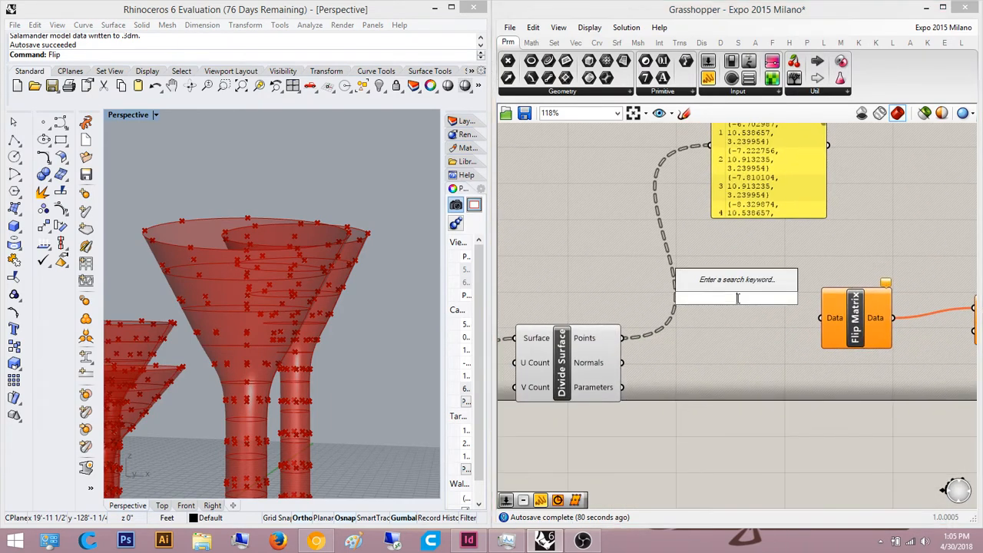
type("simplify")
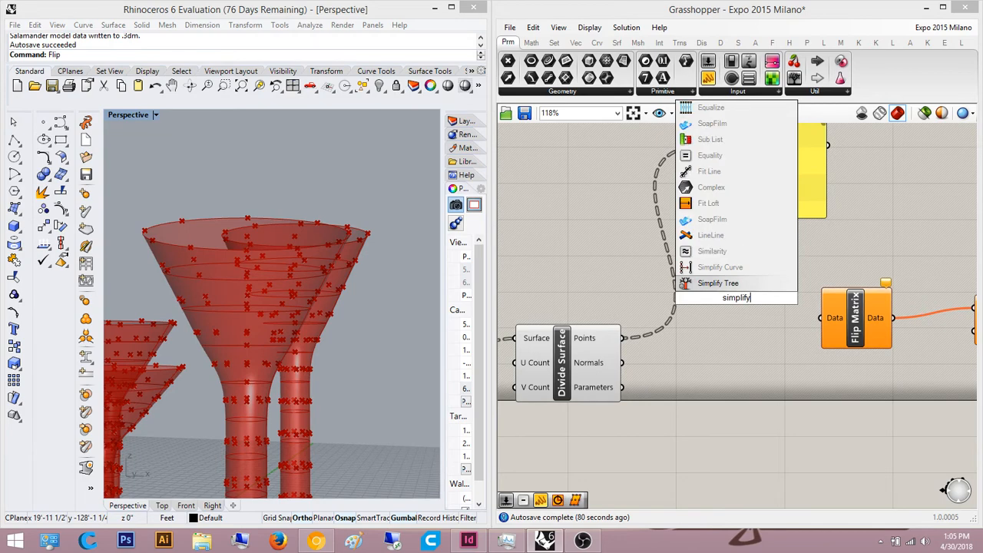
key("Return")
scroll(737, 303, "up", 3)
left_click_drag(632, 351, 554, 409)
scroll(690, 332, "down", 3)
left_click_drag(691, 332, 671, 380)
Step: Add a panel beside the Divide Surface points panel, showing the Tree output of Simplify Tree
scroll(747, 271, "up", 3)
left_click(747, 270)
right_click_drag(747, 270, 674, 279)
scroll(711, 256, "down", 3)
scroll(691, 160, "down", 4)
left_click_drag(673, 196, 583, 149)
scroll(698, 92, "up", 3)
left_click_drag(708, 79, 707, 279)
scroll(690, 315, "up", 2)
left_click_drag(720, 206, 747, 457)
scroll(759, 264, "up", 2)
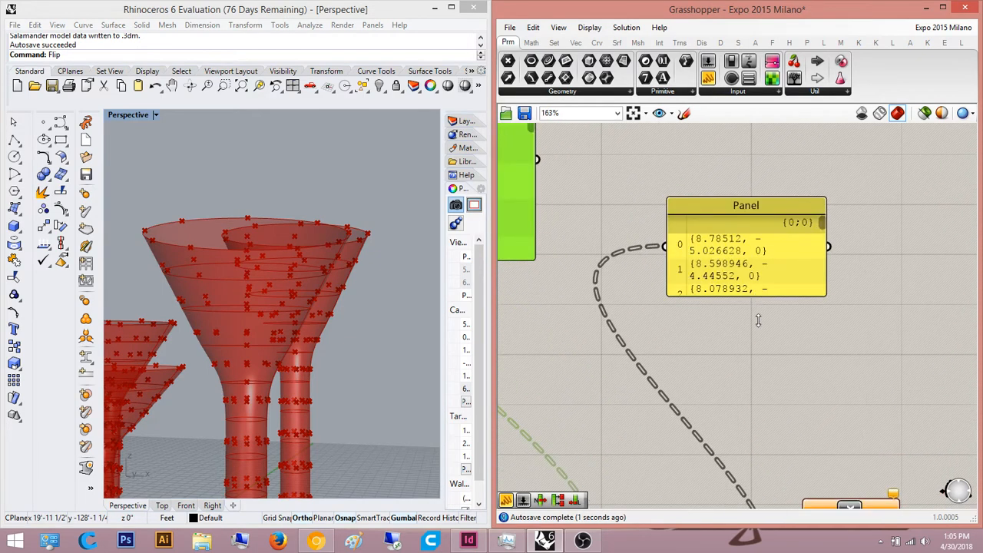
Step: Enlarge the Simplify Tree panel vertically and examine the branch paths and points it lists
left_click_drag(757, 315, 757, 415)
left_click_drag(823, 225, 826, 246)
scroll(826, 238, "down", 6)
right_click_drag(810, 258, 754, 343)
left_click_drag(762, 375, 769, 466)
scroll(773, 193, "up", 3)
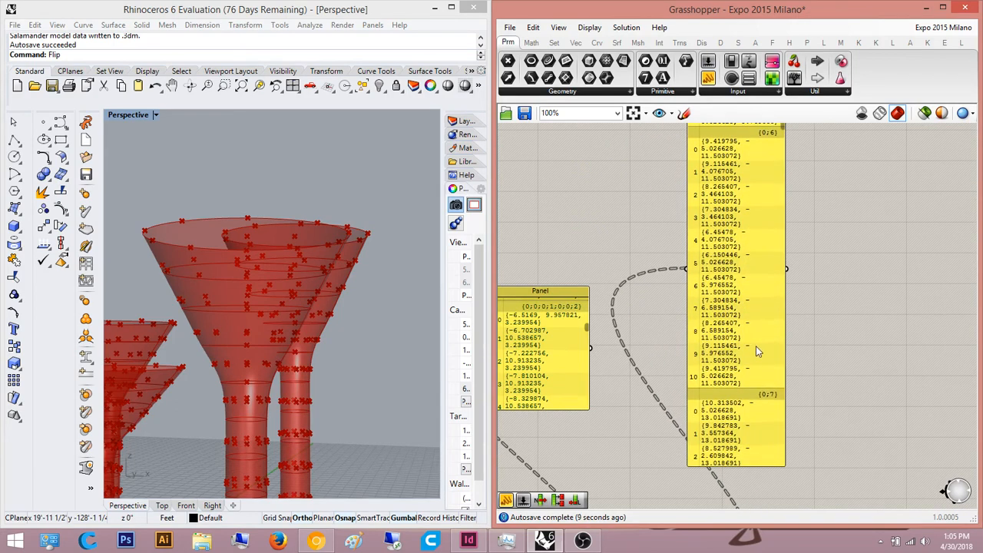
right_click_drag(771, 324, 760, 376)
left_click_drag(774, 180, 781, 202)
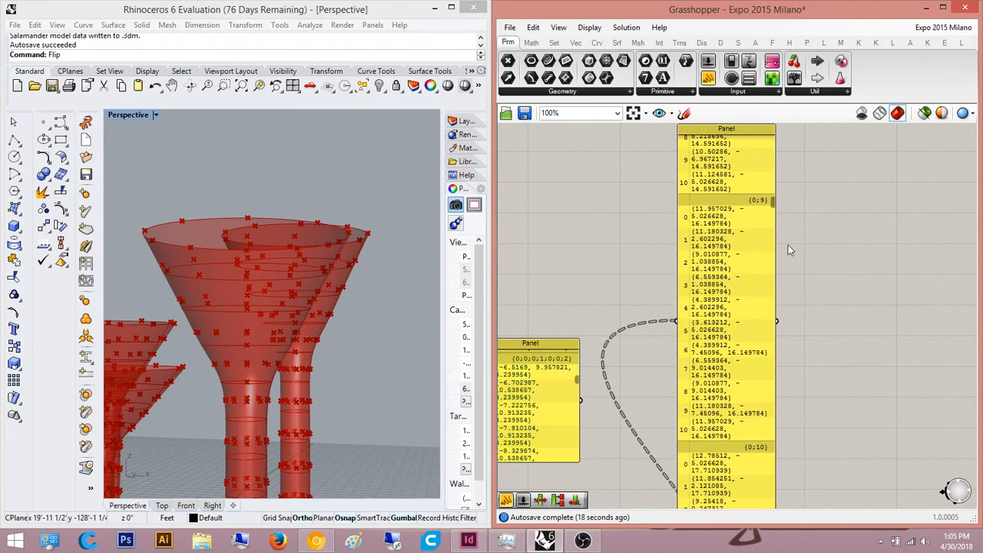
scroll(838, 223, "down", 4)
scroll(797, 286, "up", 4)
scroll(783, 388, "up", 3)
right_click_drag(783, 341, 792, 240)
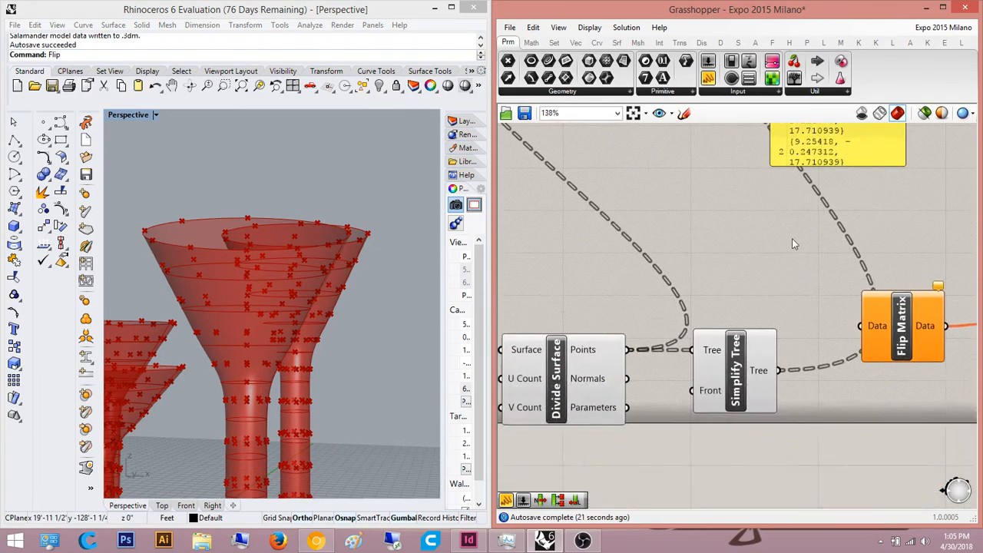
Step: Delete the Simplify Tree component and its output panel
scroll(759, 307, "down", 5)
left_click(757, 345)
scroll(756, 341, "down", 3)
right_click_drag(750, 339, 719, 375)
right_click_drag(737, 312, 734, 327)
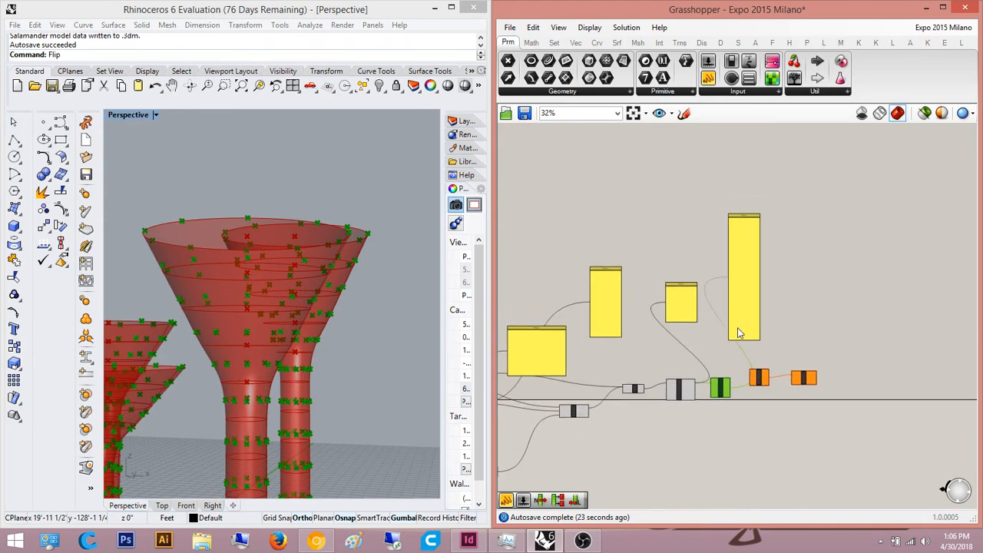
key("Delete")
Step: Add a Flatten Tree component above Flip Matrix and connect the Divide Surface Points output to its Tree input
right_click_drag(743, 291, 723, 261)
scroll(722, 261, "up", 6)
double_click(743, 317)
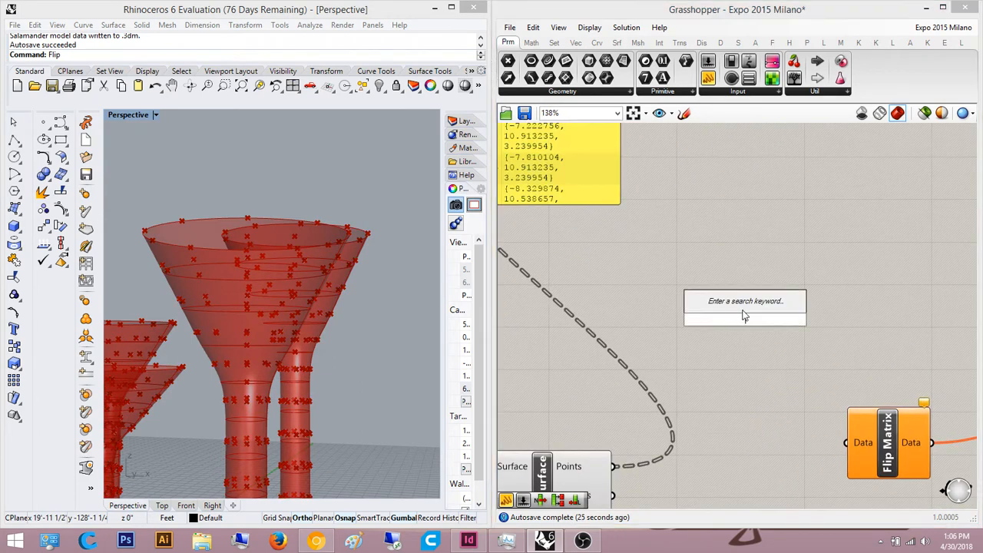
type("flatte")
left_click(743, 311)
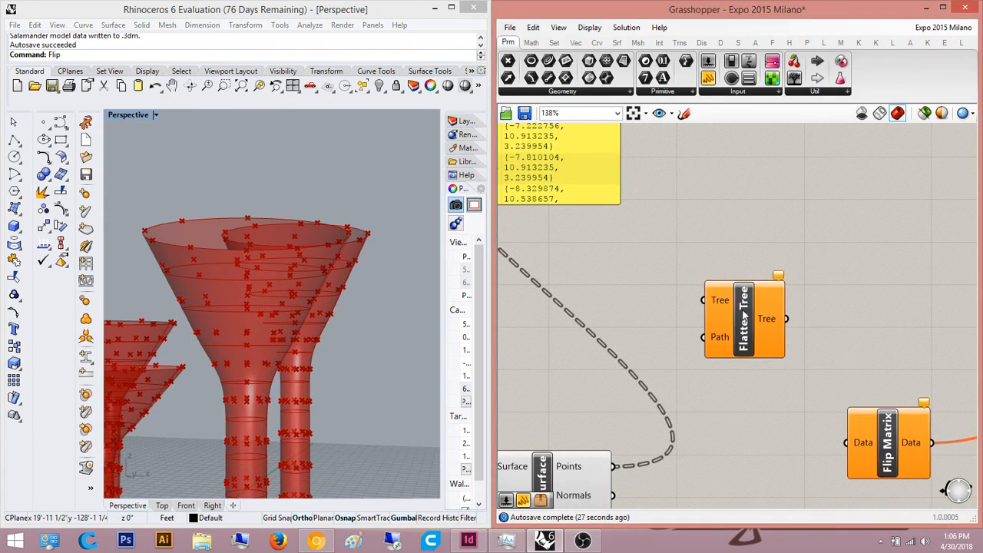
scroll(739, 309, "up", 2)
scroll(726, 329, "down", 1)
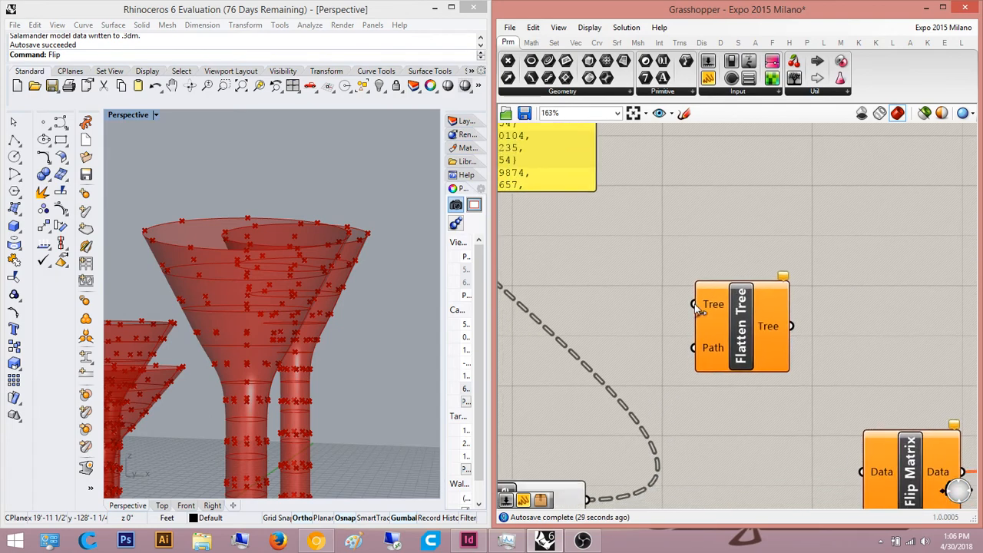
left_click_drag(694, 304, 588, 499)
right_click_drag(633, 434, 683, 272)
Step: Add a panel next to the Flatten Tree component
right_click_drag(768, 190, 707, 411)
scroll(678, 302, "down", 4)
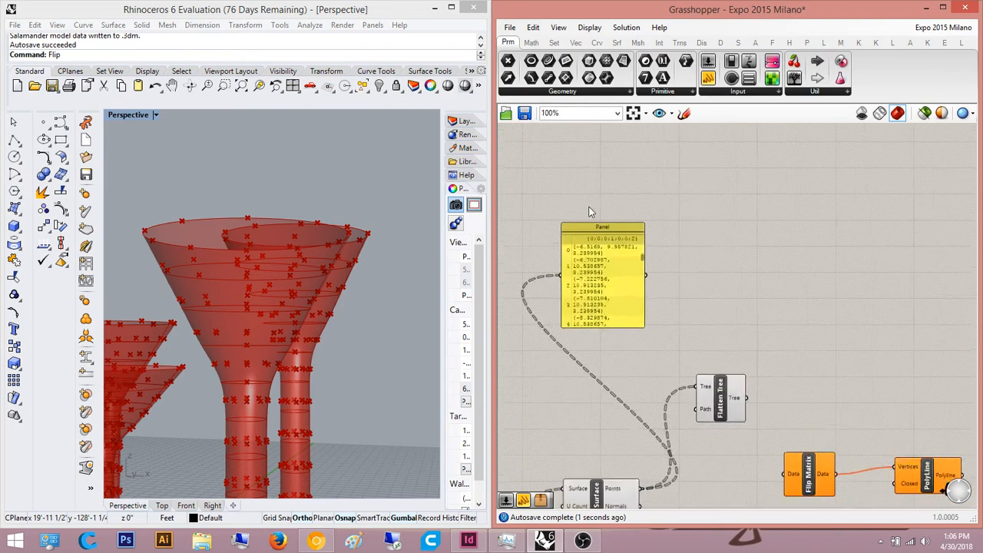
scroll(590, 212, "up", 4)
right_click_drag(612, 228, 547, 166)
scroll(548, 167, "down", 5)
scroll(673, 343, "up", 4)
left_click(646, 327)
double_click(752, 285)
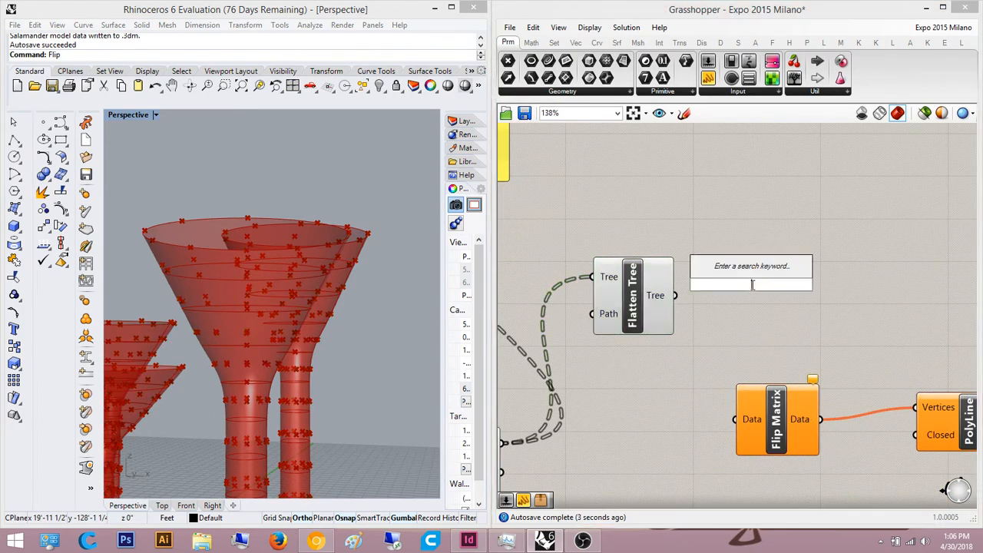
type("fa")
key("BackSpace")
key("BackSpace")
type("p")
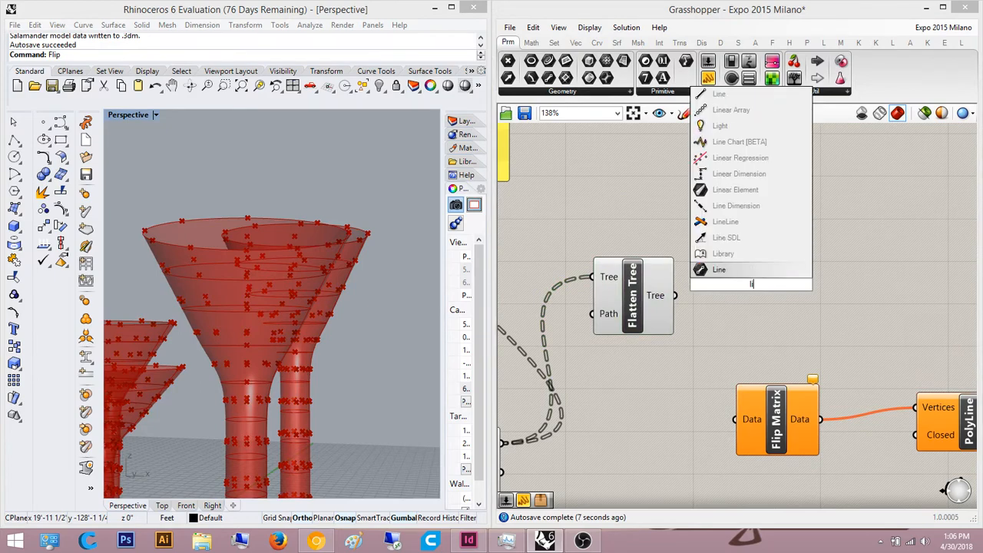
type("a")
key("BackSpace")
key("BackSpace")
type("panel")
key("Return")
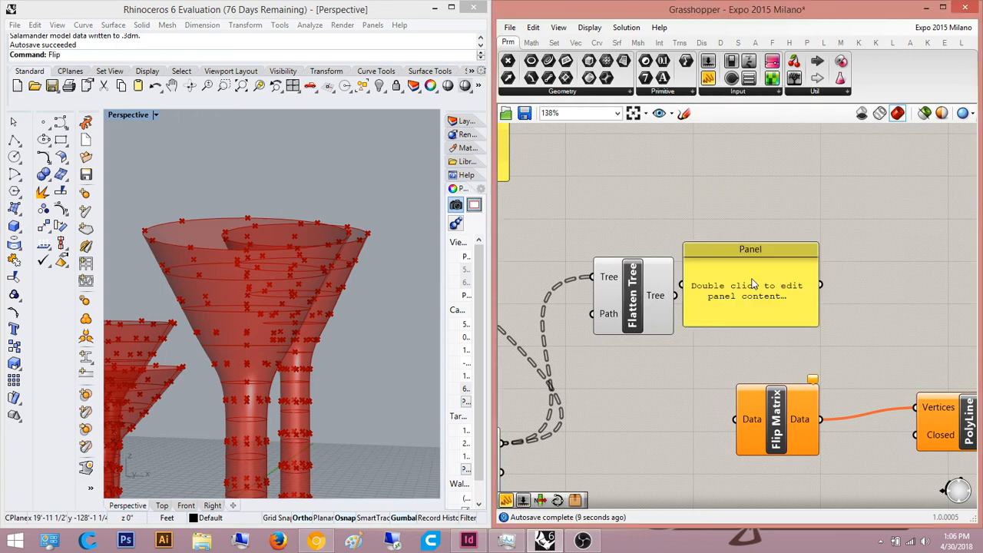
Step: Connect the Tree output of Flatten Tree to the new panel and move the panel above the component
scroll(744, 289, "up", 4)
left_click_drag(675, 295, 681, 286)
scroll(741, 361, "down", 5)
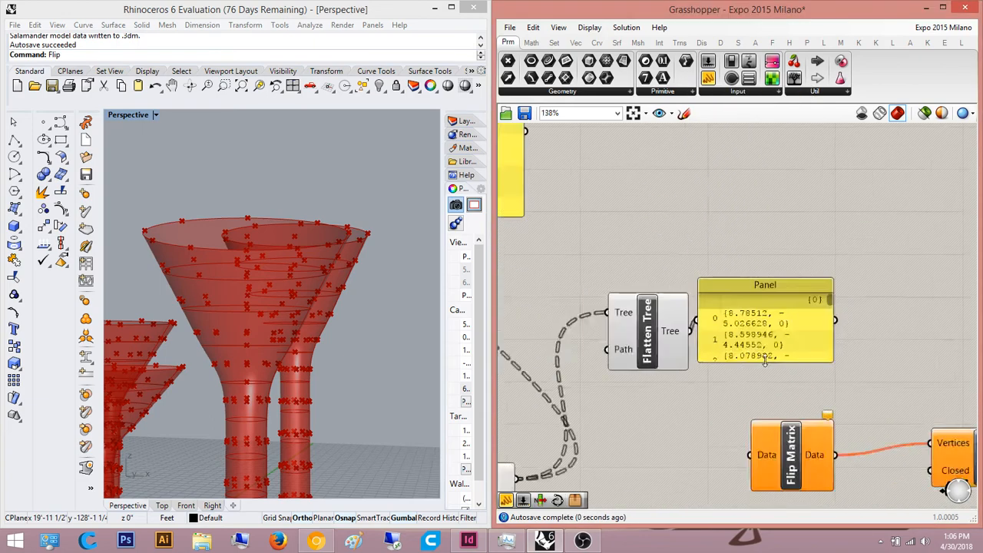
left_click_drag(746, 396, 775, 206)
Step: Enlarge the Flatten Tree panel vertically and examine its single list of points
scroll(775, 206, "up", 2)
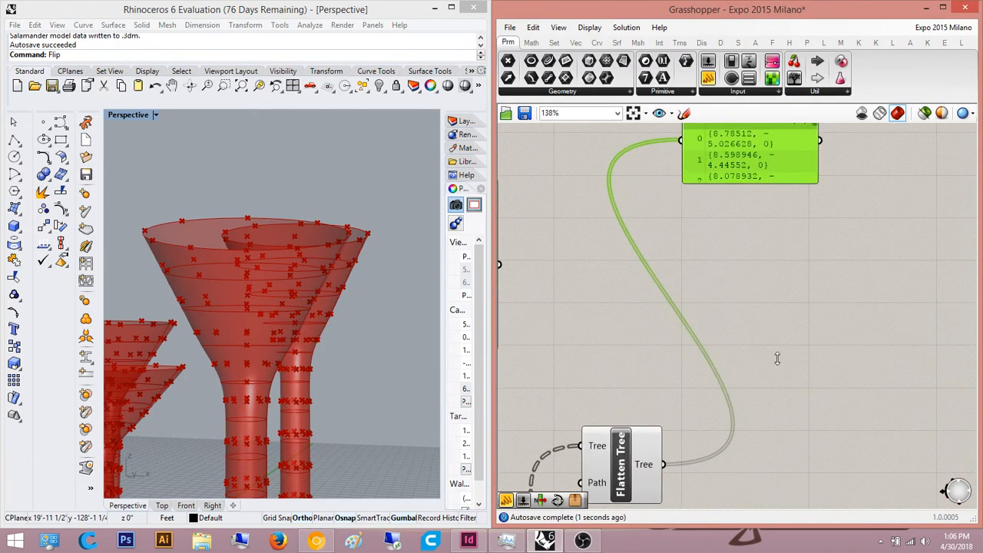
scroll(821, 200, "down", 4)
right_click_drag(820, 200, 784, 277)
scroll(784, 276, "up", 2)
left_click_drag(781, 227, 801, 212)
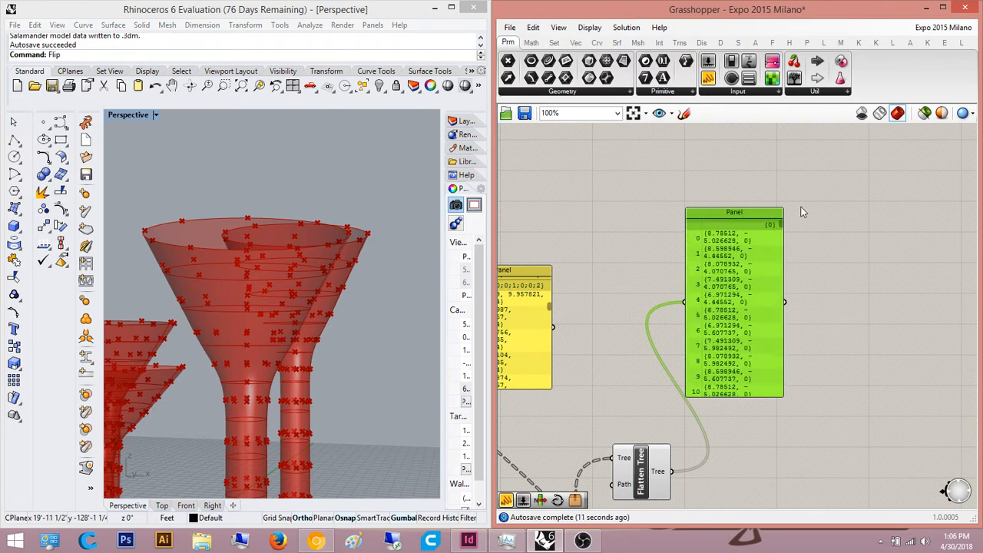
Step: Add a Partition List component near the Flatten Tree panel and connect the Flatten Tree output to its List input
scroll(755, 268, "down", 3)
double_click(837, 248)
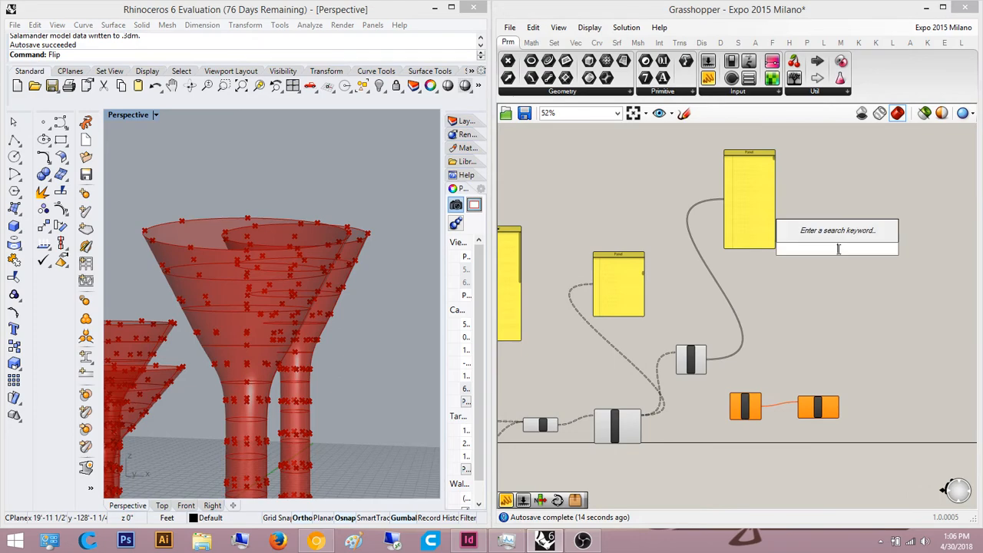
type("parti")
key("Return")
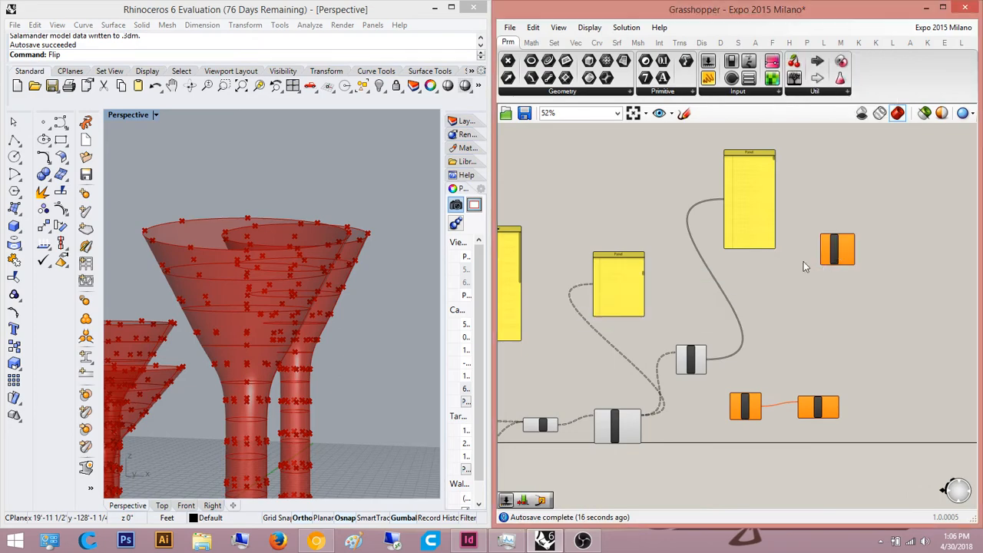
scroll(619, 307, "up", 5)
left_click_drag(695, 195, 570, 371)
Step: Add a number slider set to 11 and connect it to the Size input of Partition List
scroll(676, 231, "down", 5)
scroll(674, 241, "up", 2)
right_click_drag(680, 358, 724, 316)
double_click(719, 314)
type("1")
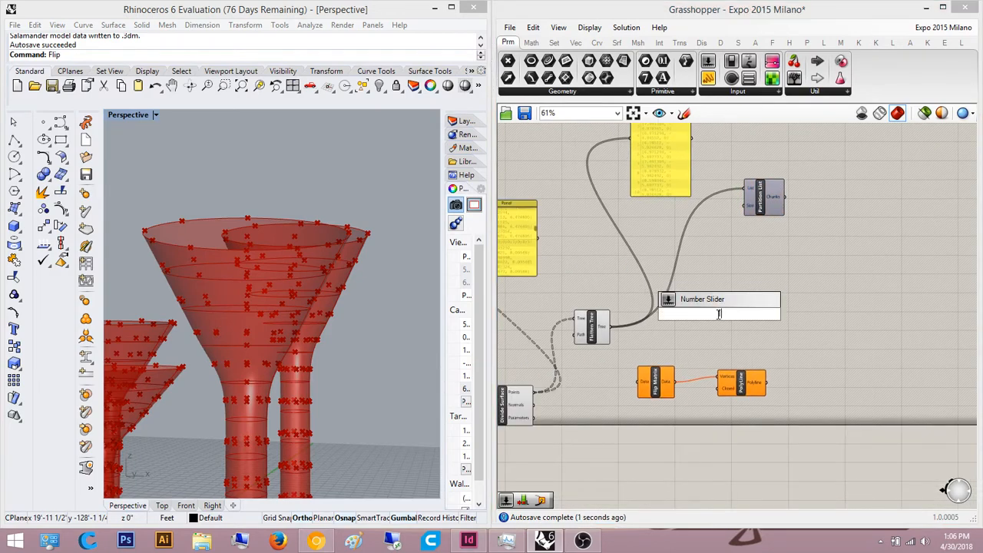
type("1")
key("Return")
scroll(732, 299, "up", 3)
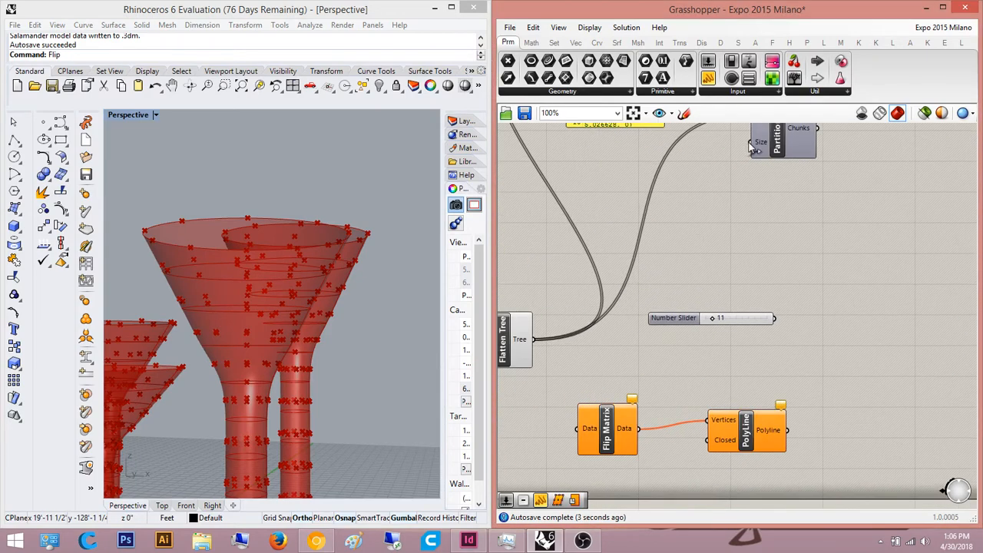
left_click_drag(751, 142, 780, 321)
Step: Add a panel beside Partition List and connect the Chunks output to it
scroll(780, 321, "down", 4)
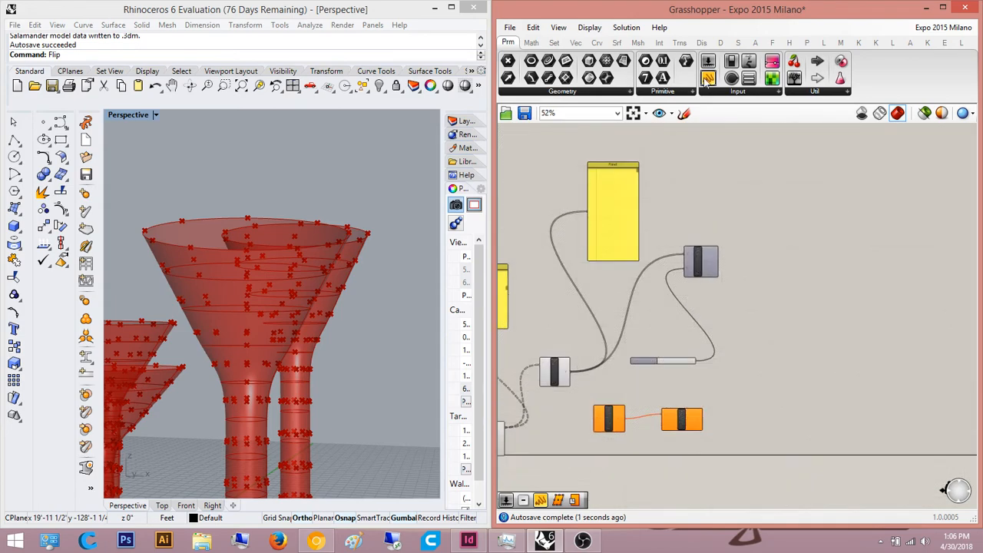
left_click_drag(708, 78, 551, 344)
scroll(796, 218, "up", 6)
scroll(753, 283, "down", 4)
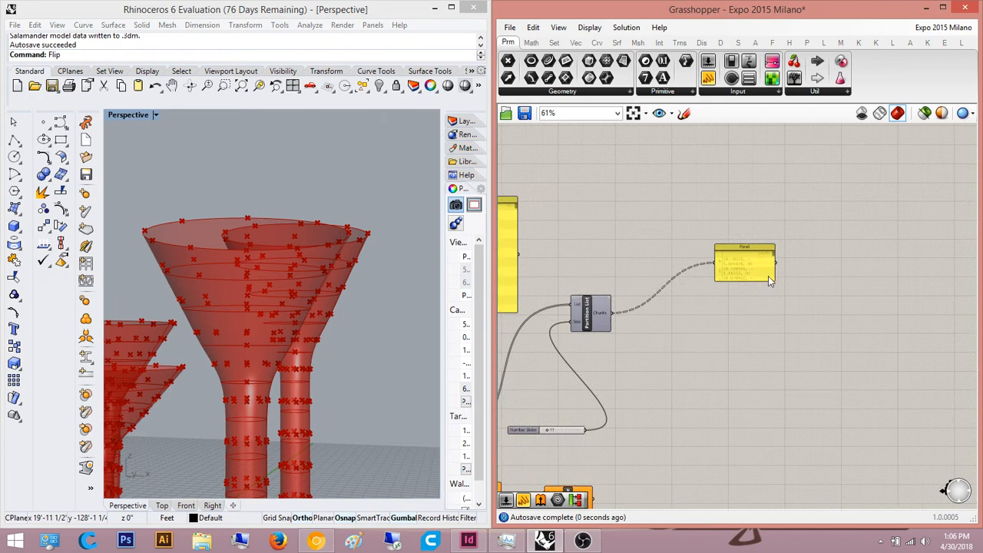
Step: Enlarge the Chunks panel vertically and move it above the Partition List component
left_click(757, 304)
left_click_drag(754, 317, 679, 194)
scroll(705, 235, "up", 3)
right_click_drag(690, 240, 726, 285)
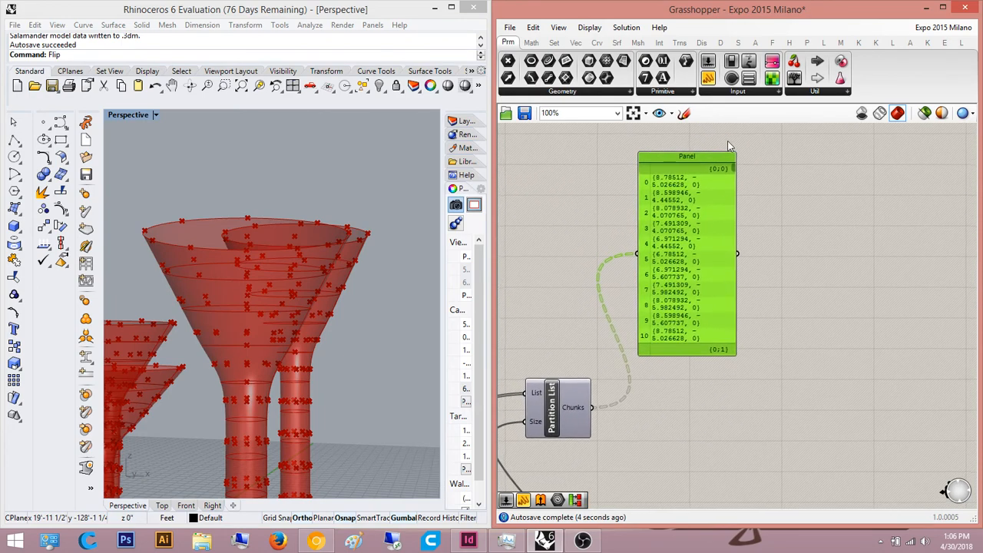
mouse_move(734, 169)
left_mouse_down()
mouse_move(719, 343)
mouse_move(727, 356)
mouse_move(742, 312)
mouse_move(742, 168)
left_mouse_up()
Step: Connect the Chunks output of Partition List to the Data input of Flip Matrix
scroll(724, 218, "down", 6)
right_click_drag(748, 244, 742, 294)
scroll(684, 354, "up", 3)
right_click_drag(683, 355, 753, 315)
left_click(753, 319)
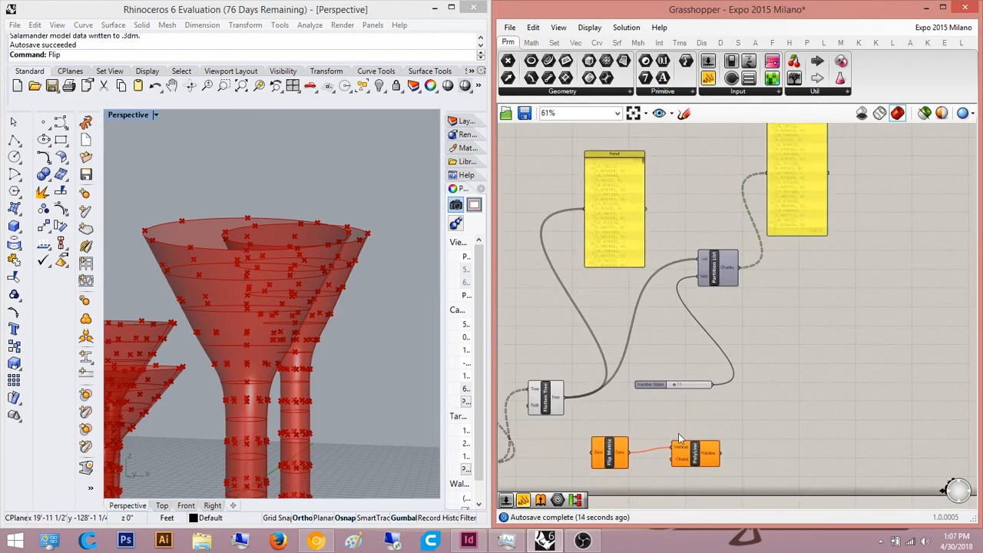
left_click_drag(595, 457, 740, 268)
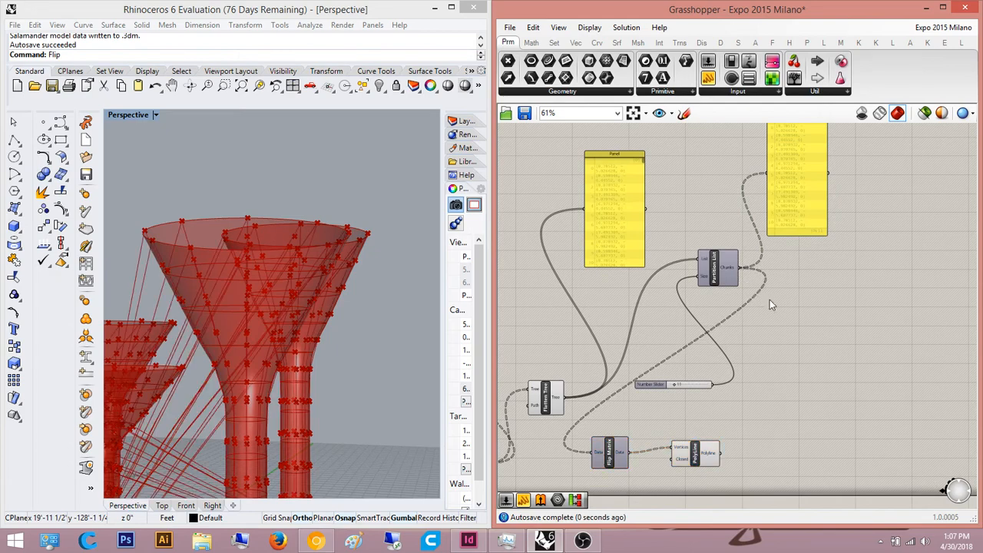
Step: Delete the PolyLine component attached to Flip Matrix
right_click_drag(764, 345, 729, 251)
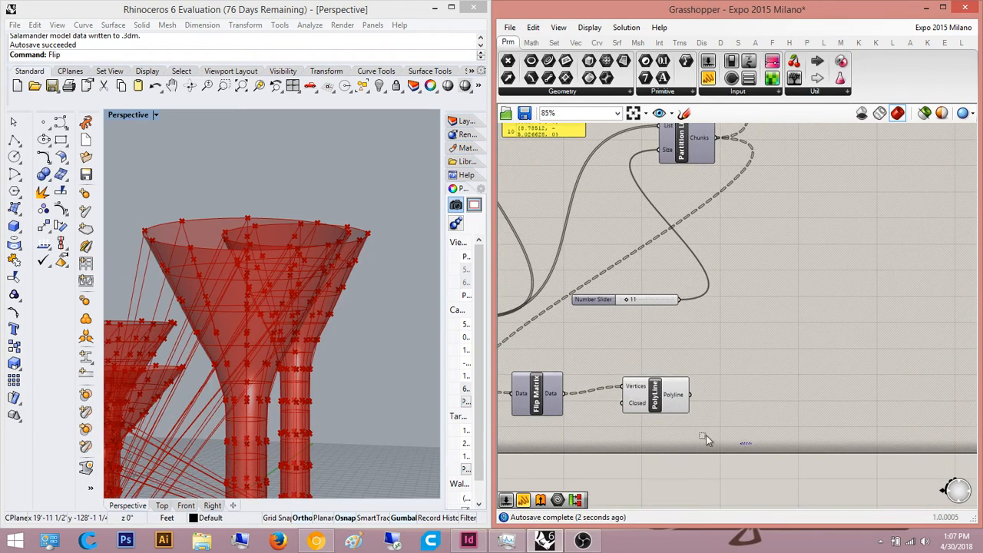
left_click(665, 384)
scroll(666, 379, "down", 1)
right_click_drag(674, 386, 700, 392)
key("Delete")
Step: Move the Flip Matrix component beyond Partition List, slightly below its Chunks output
right_click_drag(621, 427, 667, 395)
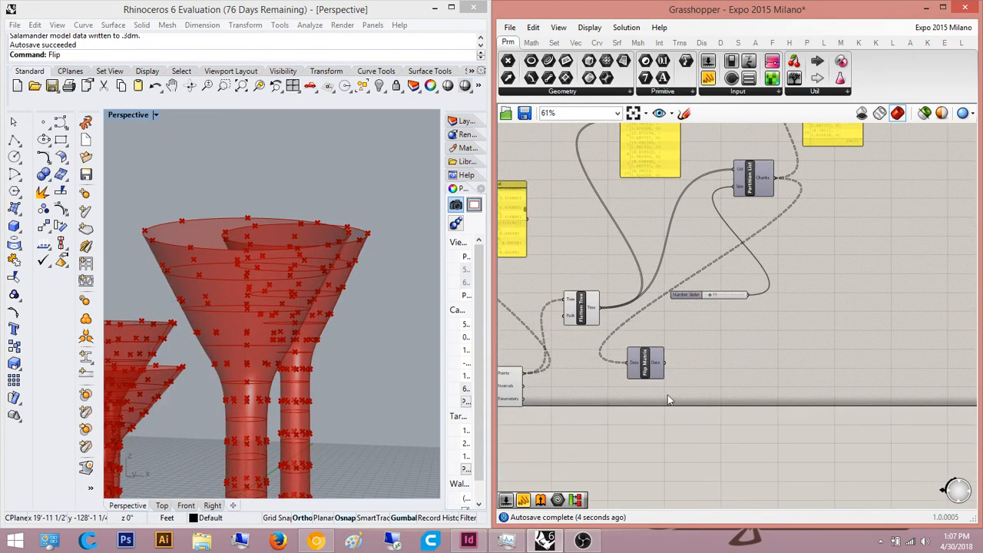
left_click_drag(659, 354, 896, 246)
left_click(916, 245)
Step: Compare the point lists in the Flatten Tree panel and the Partition List panel
right_click_drag(915, 245, 883, 290)
scroll(839, 215, "up", 2)
right_click_drag(839, 215, 812, 344)
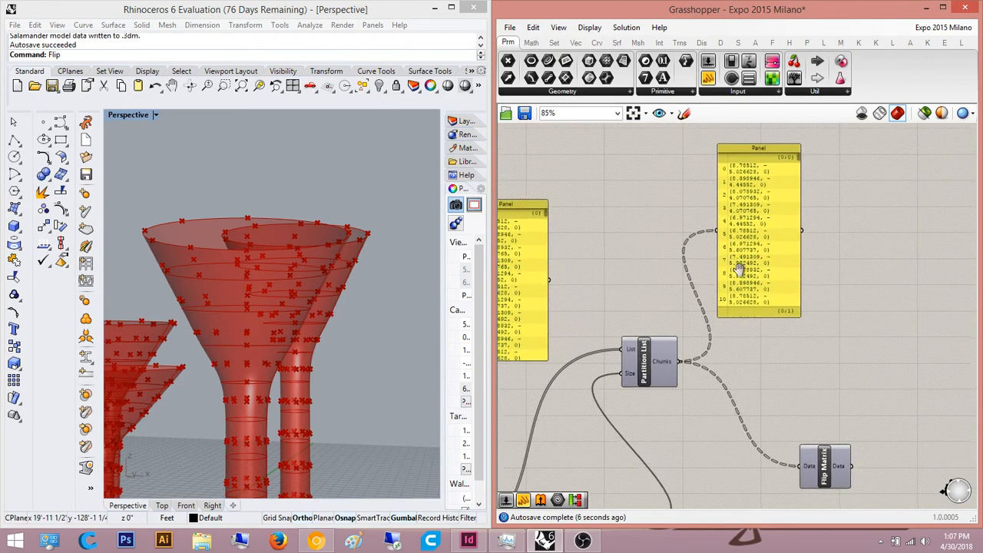
right_click_drag(739, 265, 814, 315)
scroll(696, 315, "up", 1)
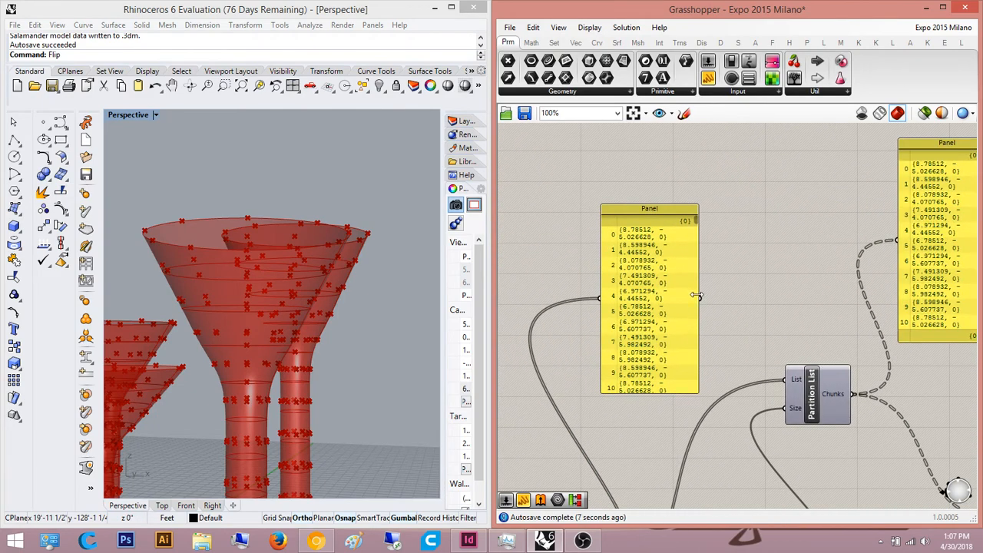
left_click(665, 324)
right_click_drag(670, 313, 782, 168)
scroll(768, 192, "down", 2)
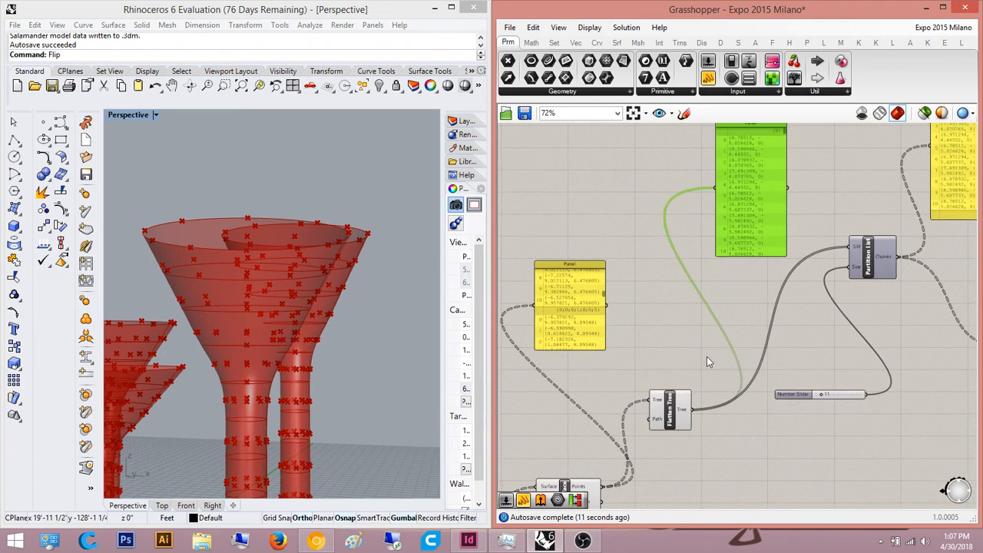
Step: Examine the branch paths in the Divide Surface points panel and read the description of Flip Matrix
scroll(693, 469, "up", 3)
right_click_drag(601, 449, 742, 538)
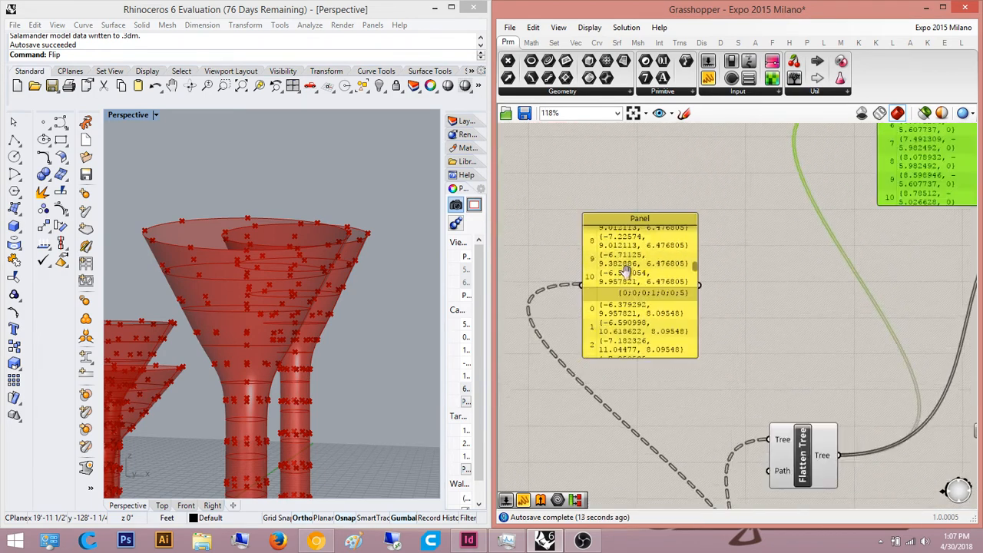
left_click(696, 269)
scroll(702, 258, "down", 3)
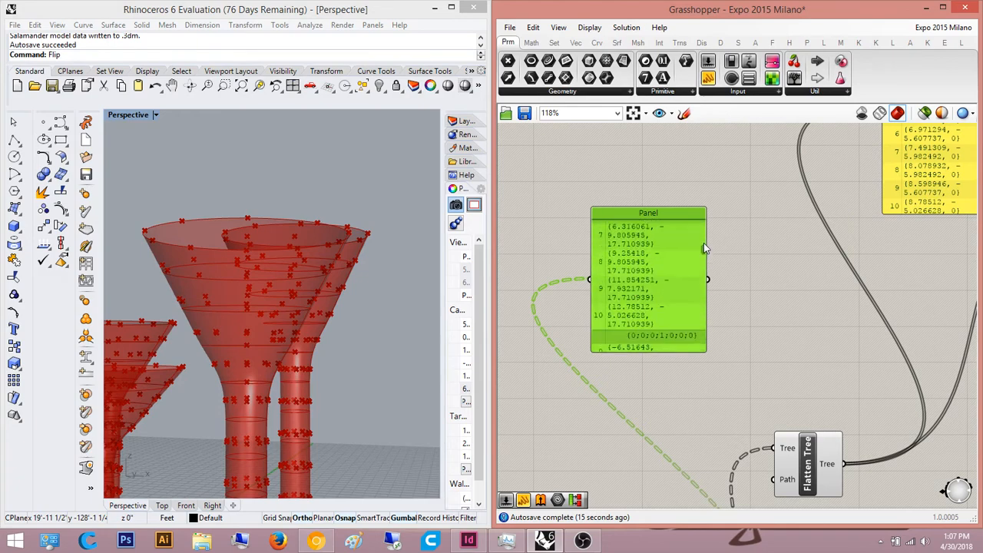
scroll(813, 316, "down", 6)
scroll(734, 321, "up", 4)
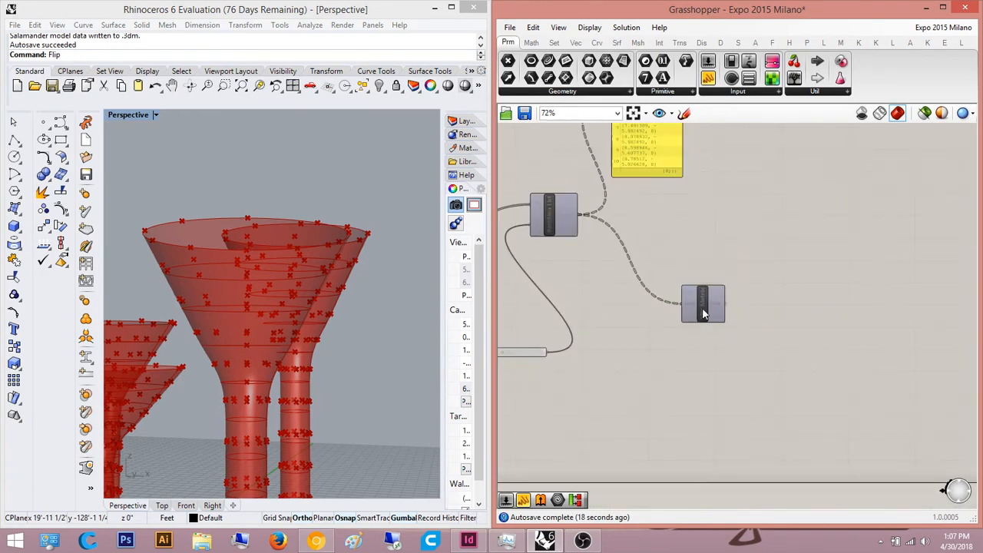
left_click(715, 309)
scroll(718, 311, "down", 4)
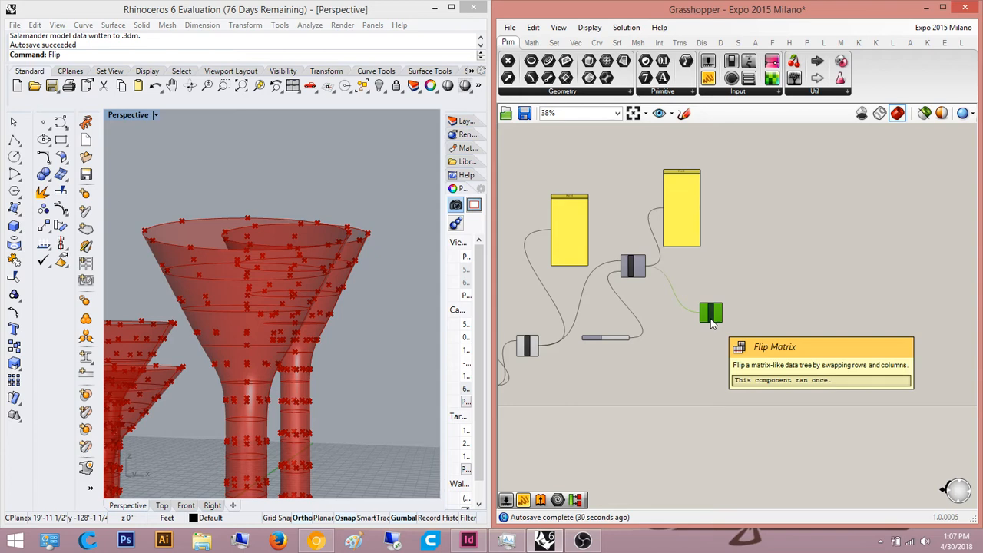
scroll(742, 296, "up", 5)
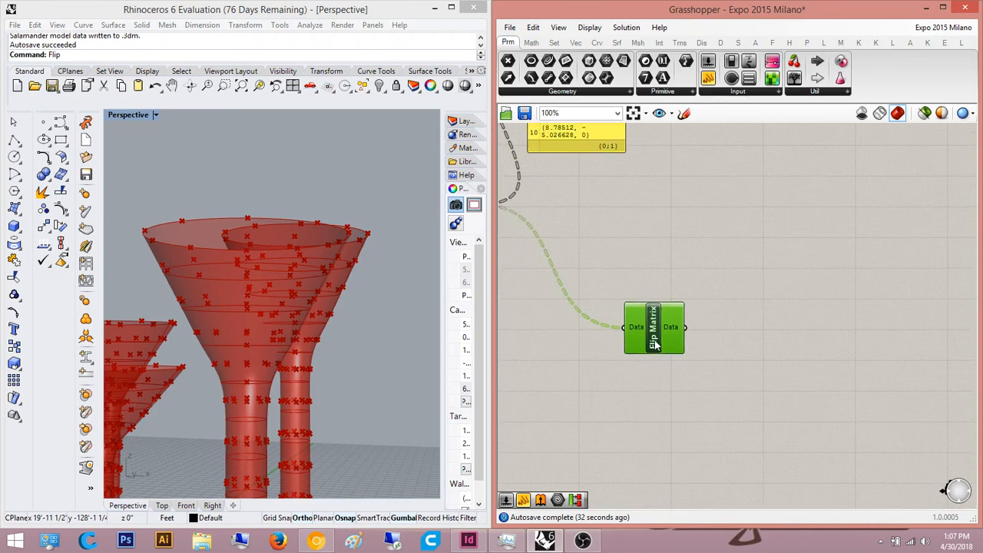
scroll(655, 345, "down", 3)
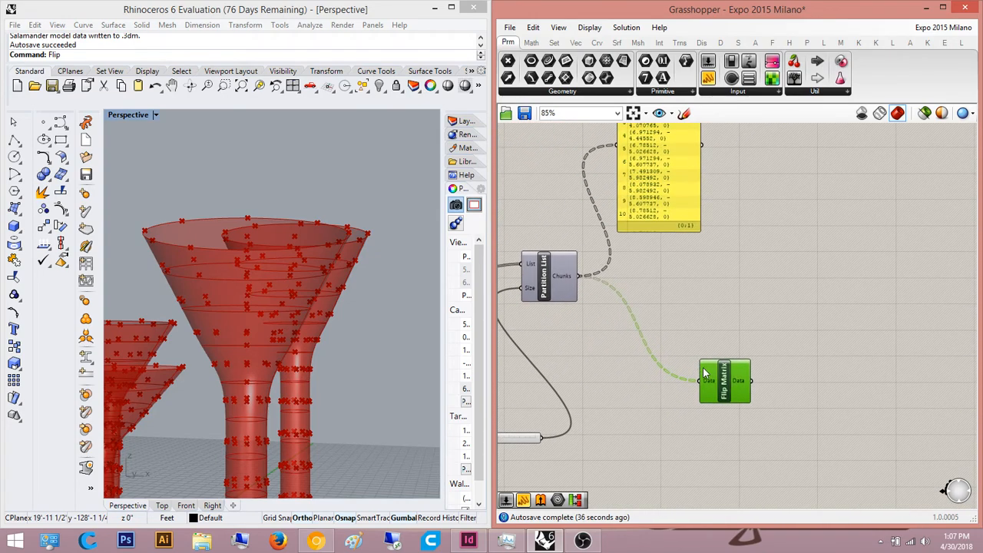
Step: Add a PolyLine component after Flip Matrix and connect the flipped Data output to its Vertices input
left_click(772, 377)
double_click(787, 364)
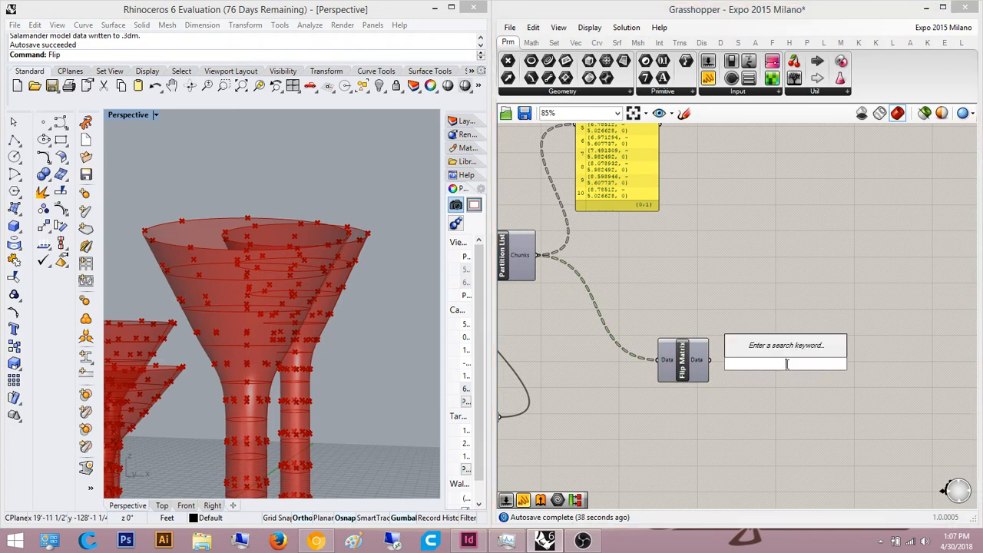
type("poly")
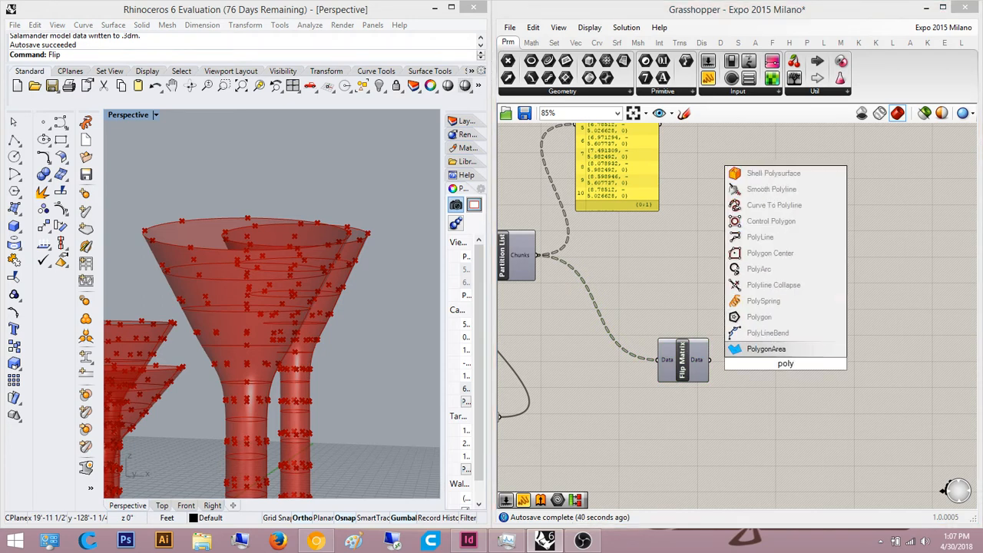
left_click(783, 238)
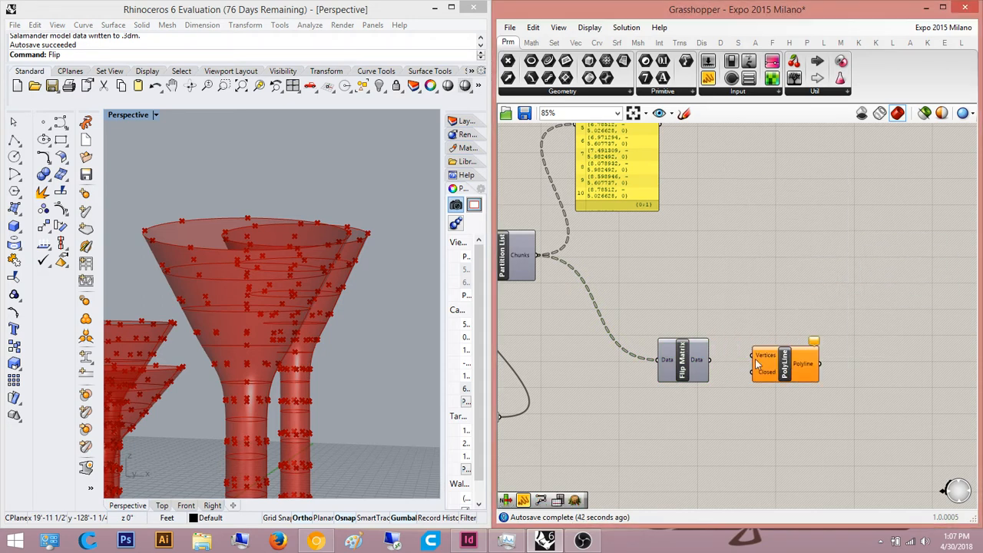
left_click_drag(756, 365, 708, 360)
Step: Examine the polylines between the columns in the Rhino viewport and the partitioned and flattened point lists in the panels
scroll(221, 268, "down", 3)
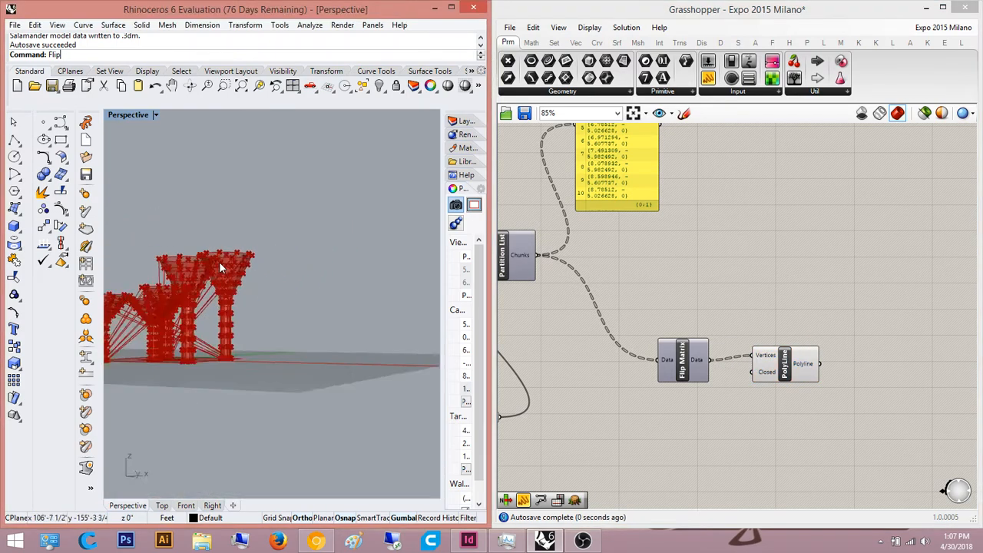
right_click_drag(221, 268, 238, 332)
scroll(246, 307, "up", 6)
right_click_drag(575, 262, 673, 348)
left_click(707, 245)
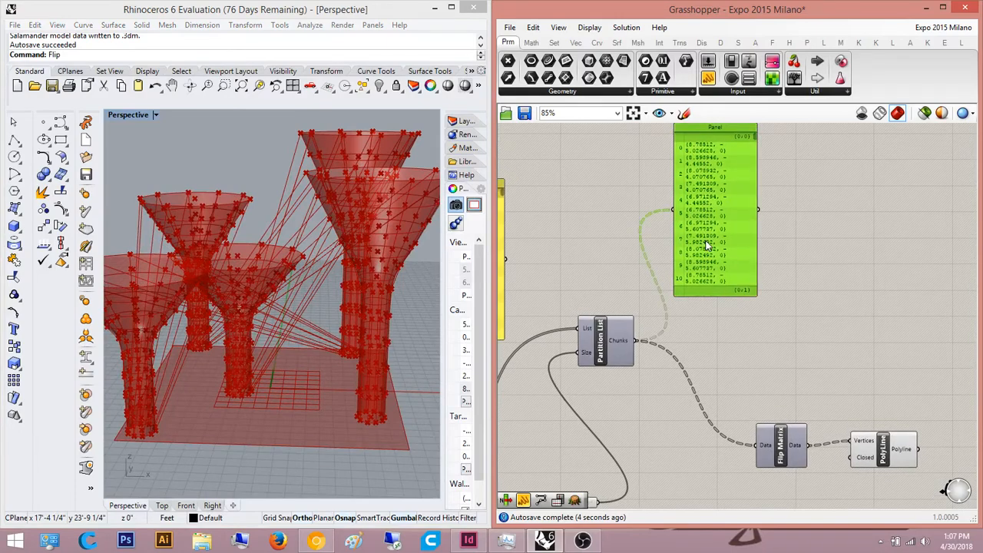
right_click_drag(706, 246, 769, 303)
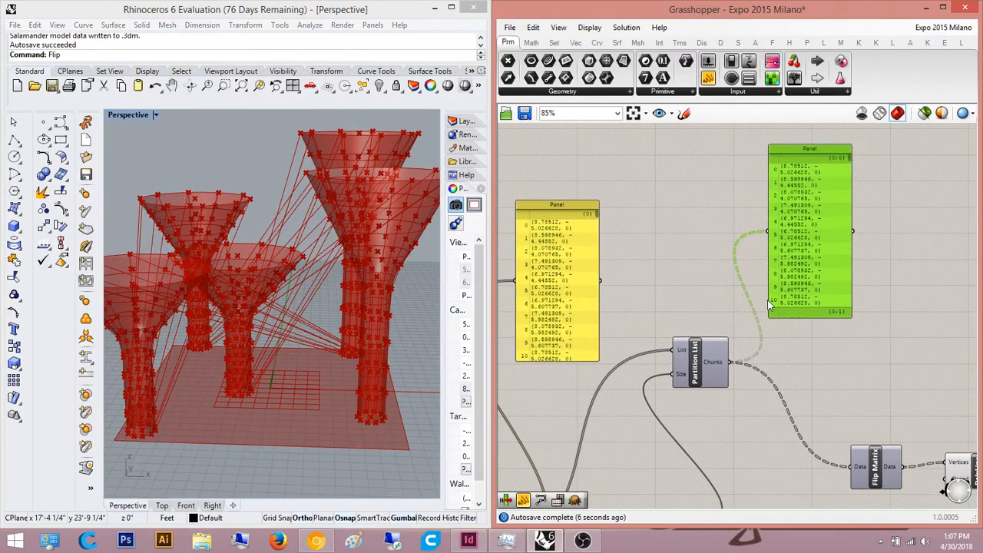
scroll(698, 239, "up", 2)
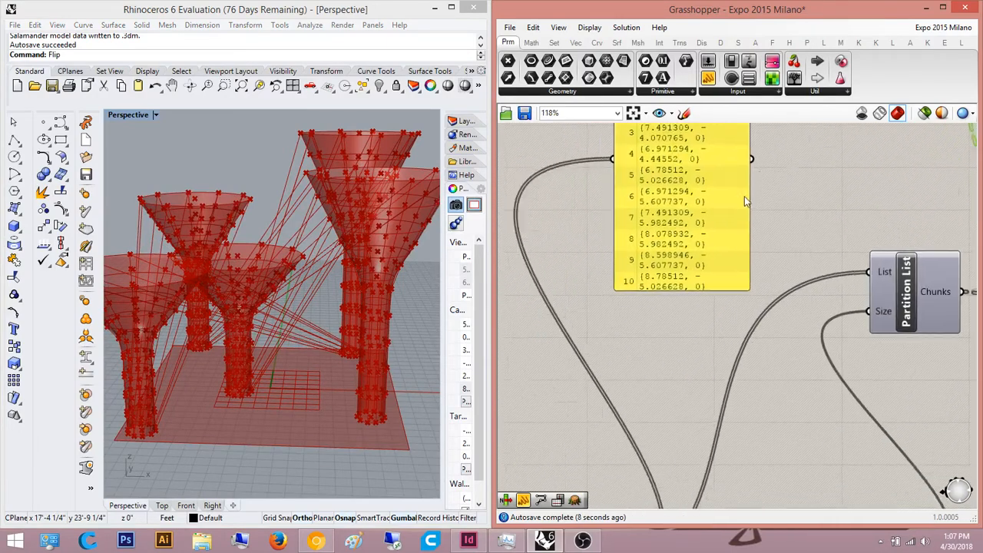
Step: Trace the points back to Divide Surface and examine the branch paths in its Points panel
scroll(745, 201, "down", 3)
right_click_drag(689, 245, 777, 259)
right_click_drag(742, 369, 818, 305)
right_click_drag(730, 342, 708, 345)
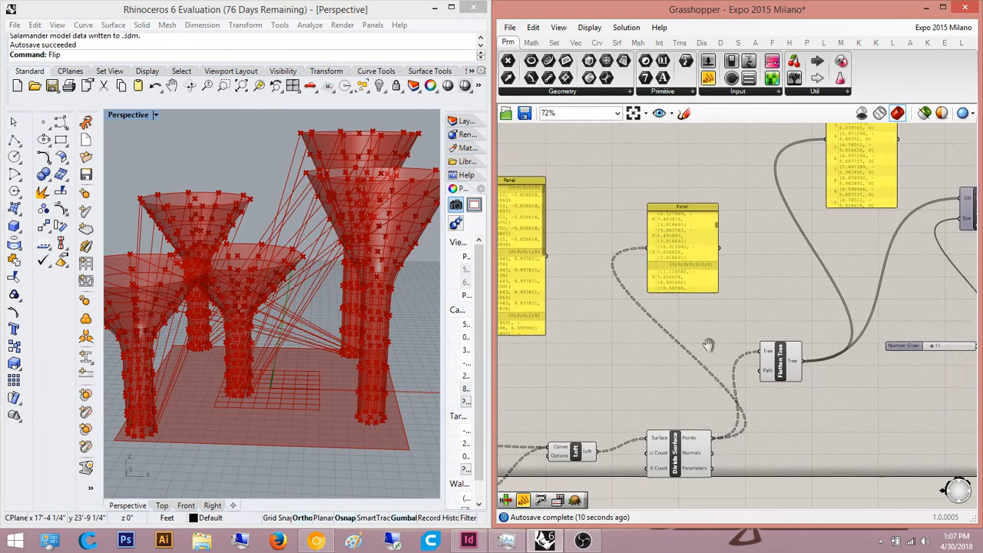
scroll(710, 453, "up", 4)
left_click(671, 468)
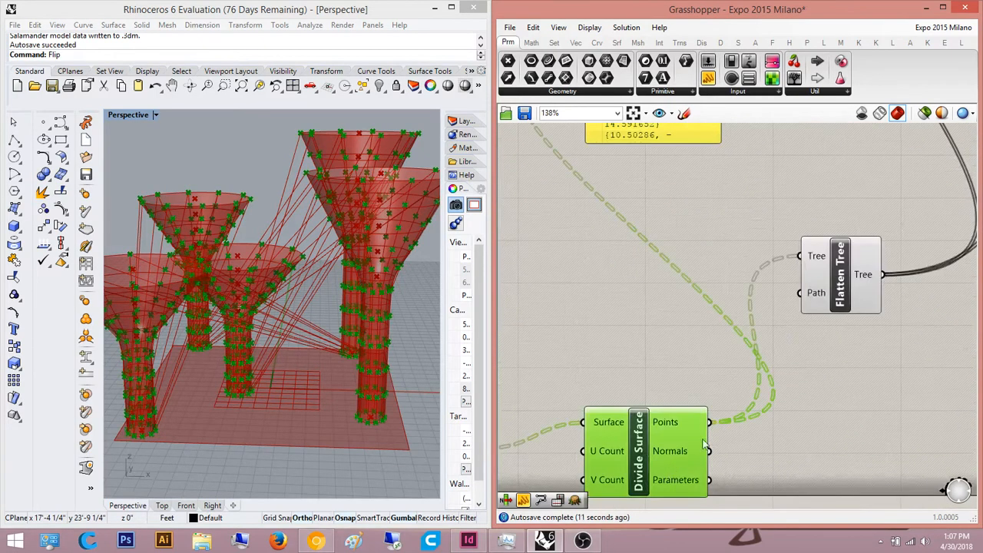
left_click(820, 393)
right_click_drag(775, 400, 737, 430)
scroll(729, 391, "down", 3)
right_click_drag(701, 239, 689, 326)
scroll(689, 315, "up", 4)
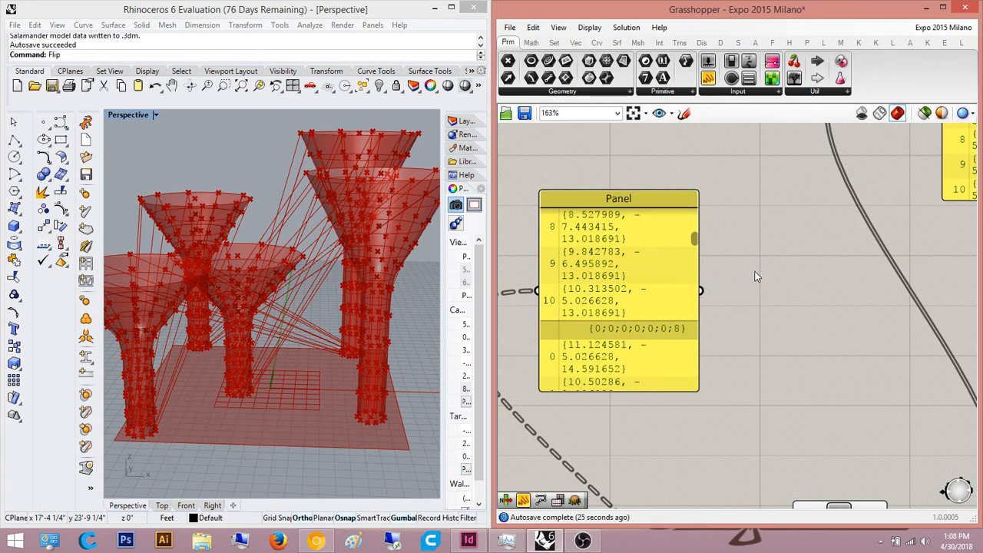
right_click_drag(679, 331, 727, 315)
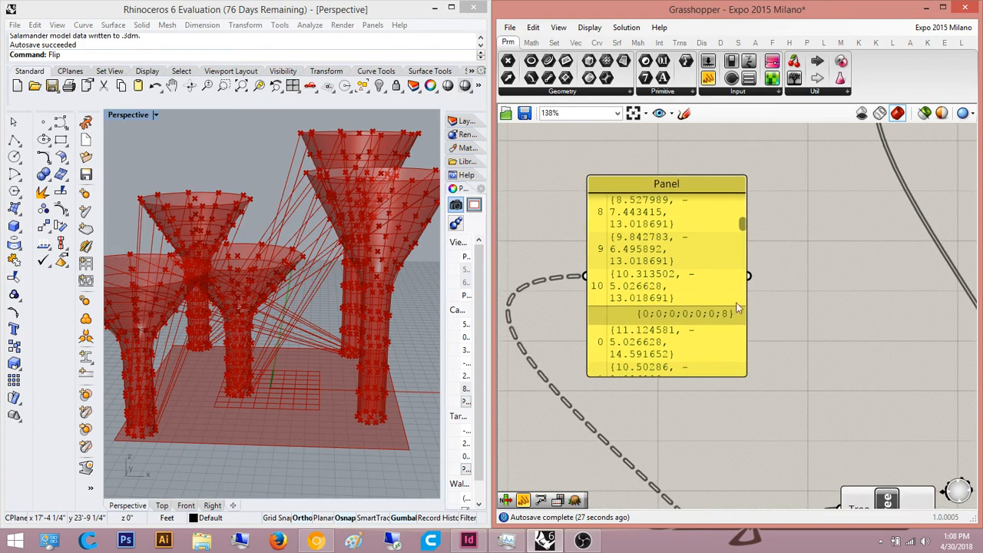
Step: Move the wide panel listing circles upward, well above the Geometry container near the Area component
scroll(741, 296, "down", 5)
right_click_drag(592, 307, 716, 349)
scroll(653, 327, "up", 4)
right_click_drag(557, 408, 782, 248)
scroll(734, 270, "down", 4)
right_click_drag(738, 327, 752, 395)
left_click_drag(744, 324, 741, 170)
left_click(814, 333)
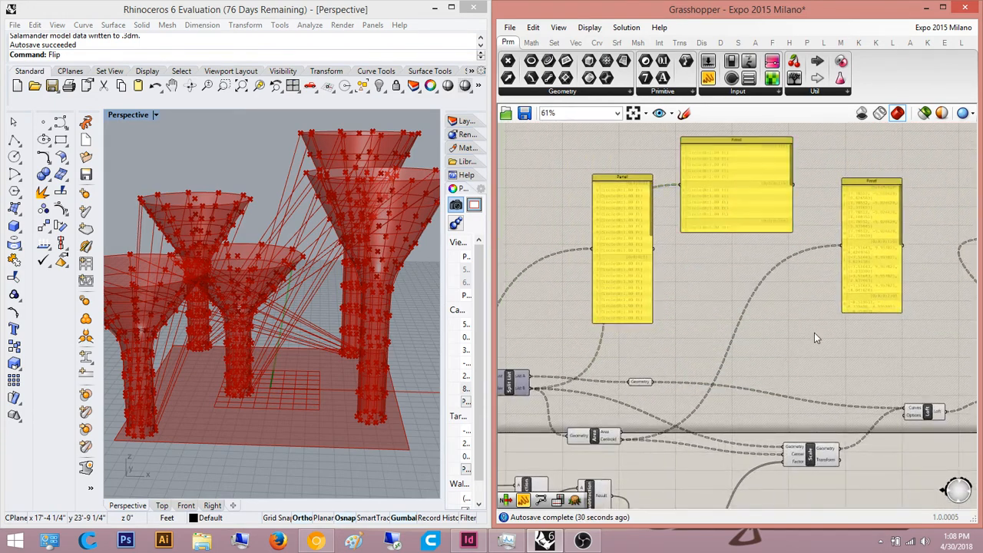
Step: Compare the branch paths in the circle panels and follow the data flow through Loft and Divide Surface to Flatten Tree
scroll(532, 245, "up", 4)
right_click_drag(596, 239, 569, 285)
right_click_drag(722, 266, 675, 329)
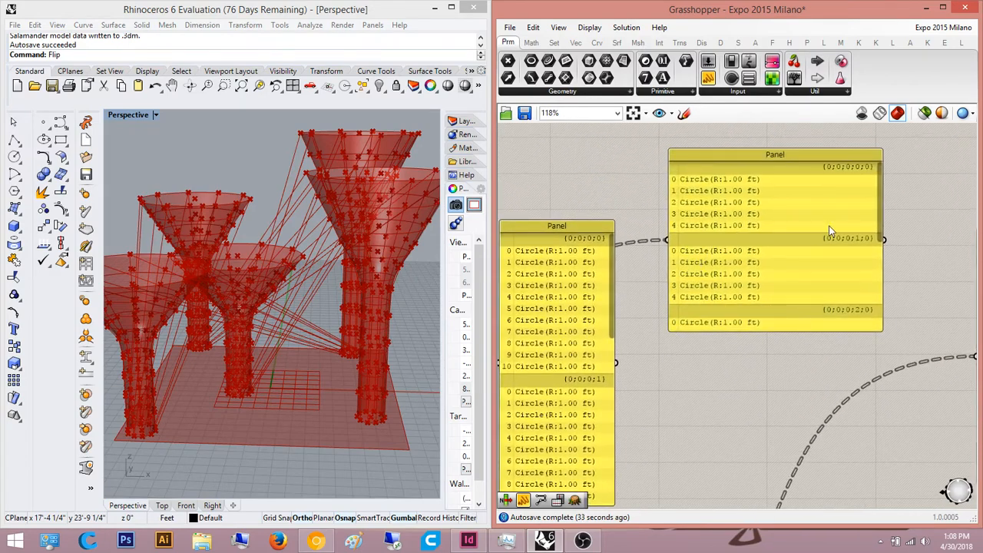
right_click_drag(809, 280, 707, 194)
right_click_drag(807, 232, 631, 239)
right_click_drag(781, 268, 690, 209)
right_click_drag(736, 240, 673, 203)
scroll(673, 204, "down", 5)
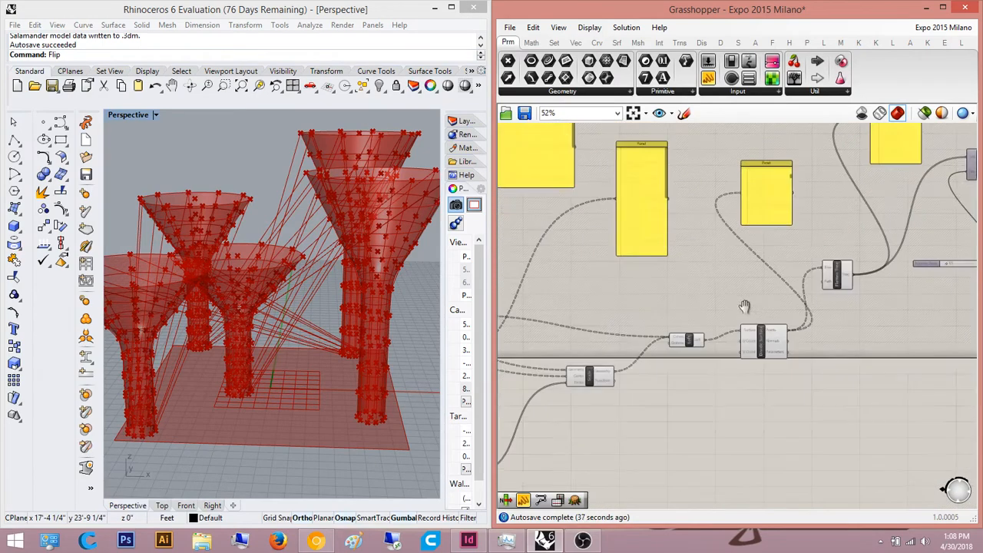
scroll(744, 346, "up", 2)
right_click_drag(744, 307, 738, 346)
scroll(744, 346, "up", 1)
right_click_drag(739, 267, 676, 331)
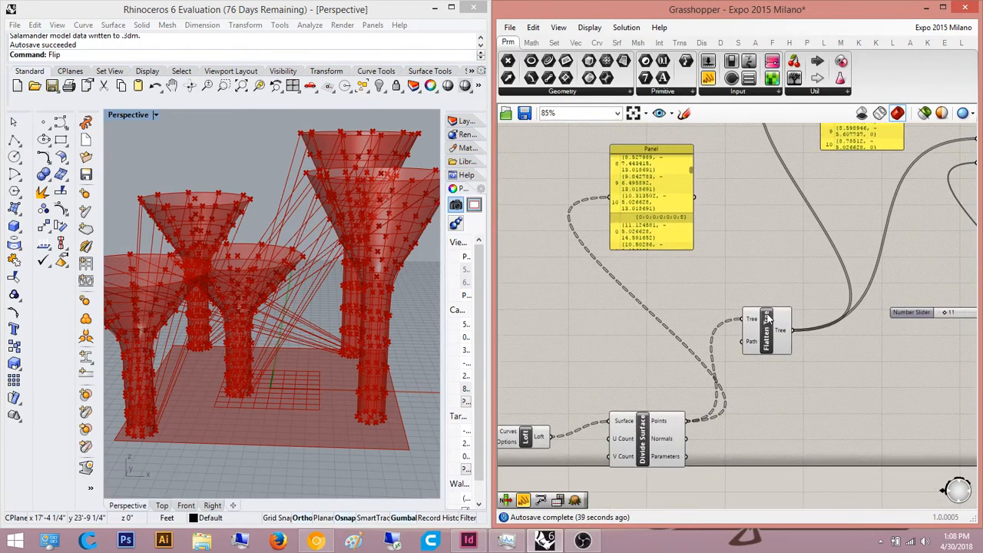
Step: Highlight the polylines fed by Flip Matrix in the Rhino viewport and move the PolyLine component slightly away from Flip Matrix
right_click_drag(779, 319, 689, 329)
right_click_drag(878, 336, 680, 334)
right_click_drag(914, 302, 706, 337)
left_click(787, 303)
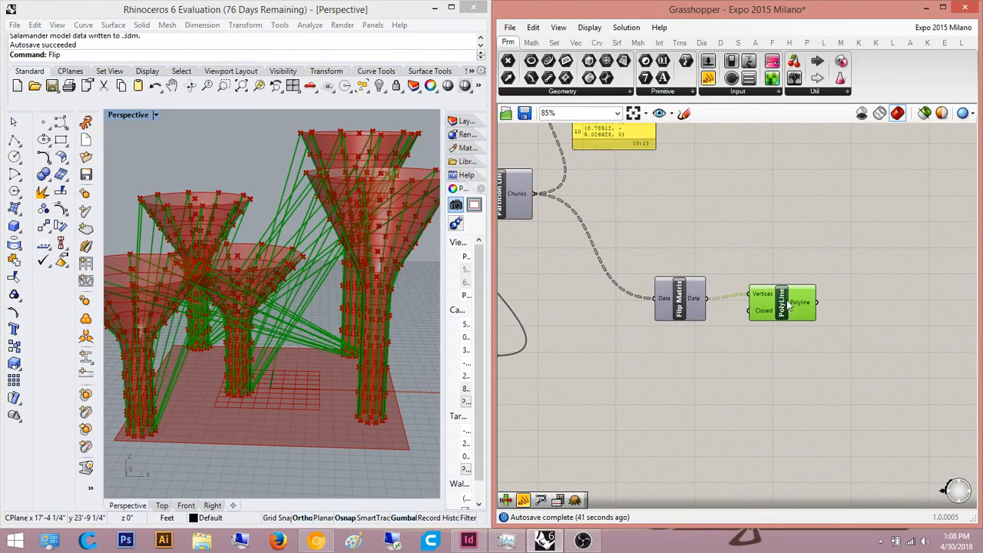
right_click_drag(332, 233, 361, 304)
right_click_drag(632, 289, 592, 334)
left_click_drag(759, 357, 822, 326)
left_click(778, 284)
Step: Examine from several viewing angles how the polylines run along and between the columns, and compare with the Partition List data
right_click_drag(776, 285, 747, 293)
right_click_drag(656, 337, 684, 338)
scroll(656, 351, "up", 4)
scroll(676, 285, "down", 3)
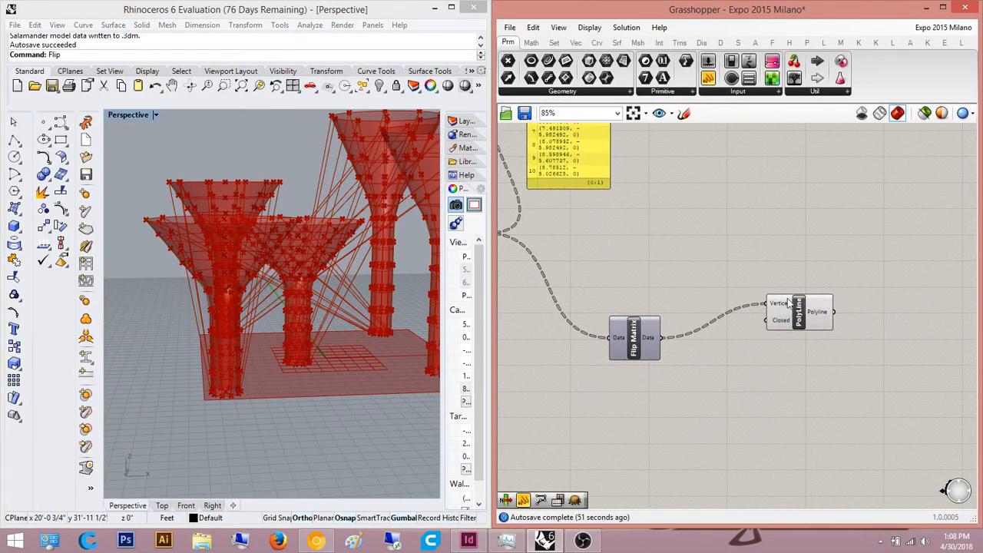
left_click(799, 310)
right_click_drag(212, 342, 229, 328)
right_click_drag(251, 290, 237, 318)
right_click_drag(536, 179, 605, 249)
left_click(710, 281)
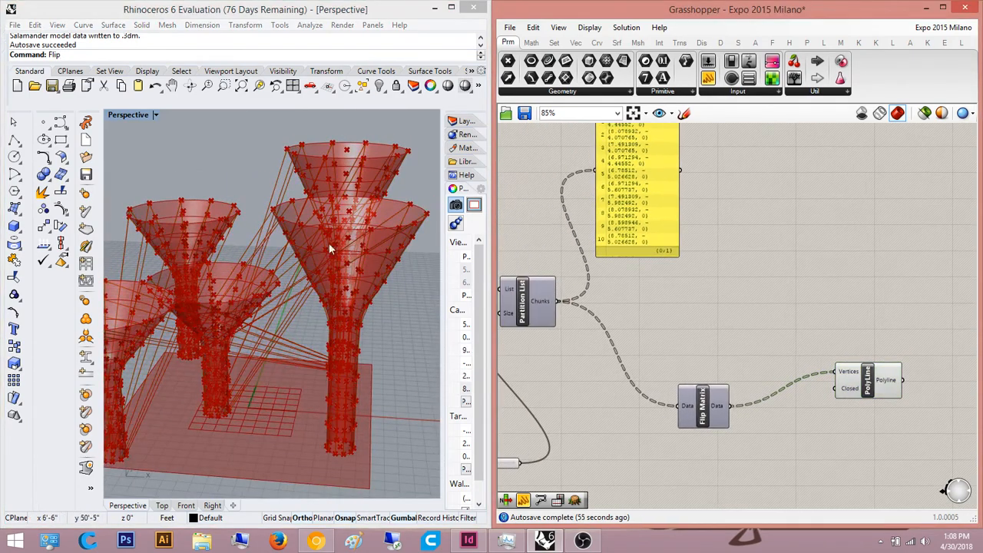
right_click_drag(175, 309, 285, 300)
right_click_drag(632, 289, 554, 271)
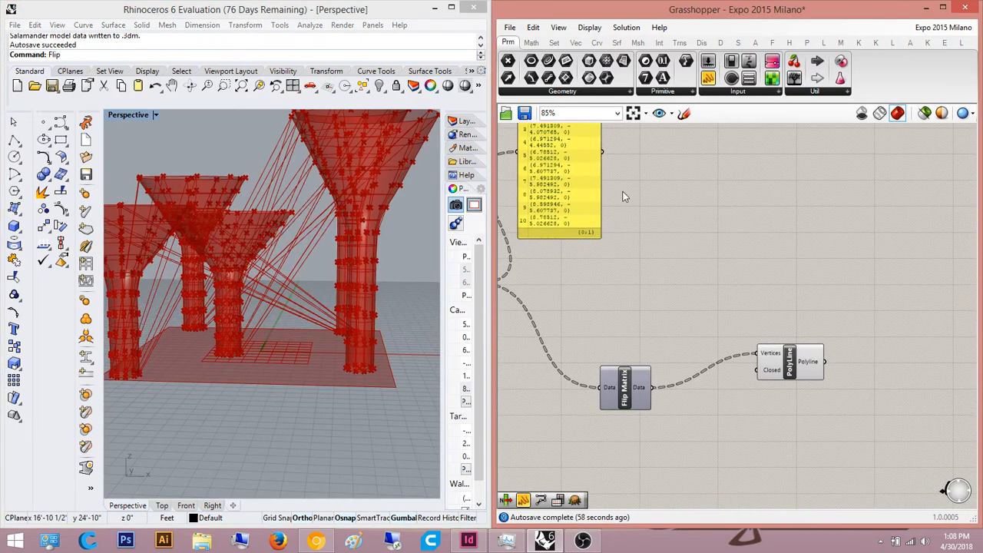
Step: Attach a panel to Flip Matrix's Data output, make it much taller and read through its point list
left_click_drag(708, 79, 653, 387)
right_click_drag(713, 288, 694, 317)
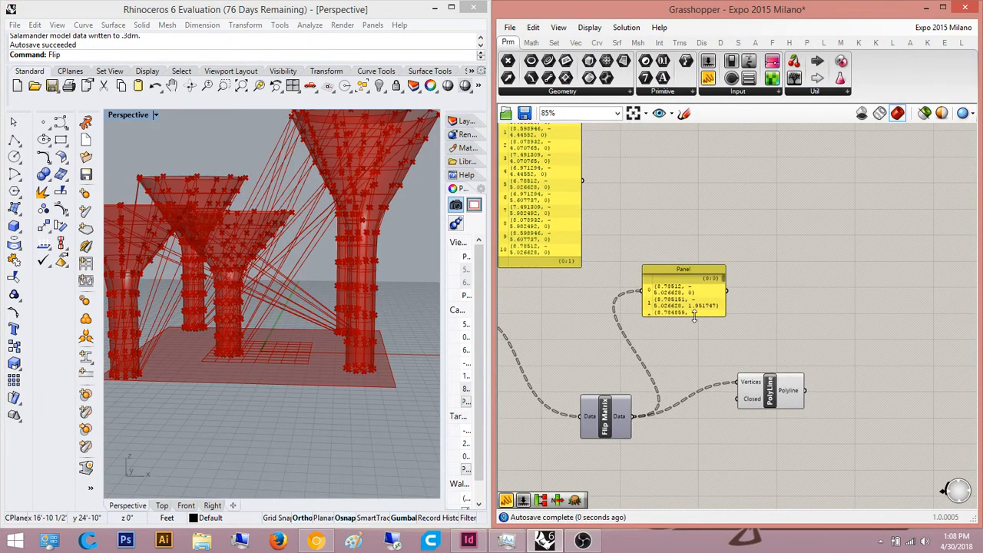
left_click_drag(694, 317, 693, 465)
scroll(698, 292, "up", 3)
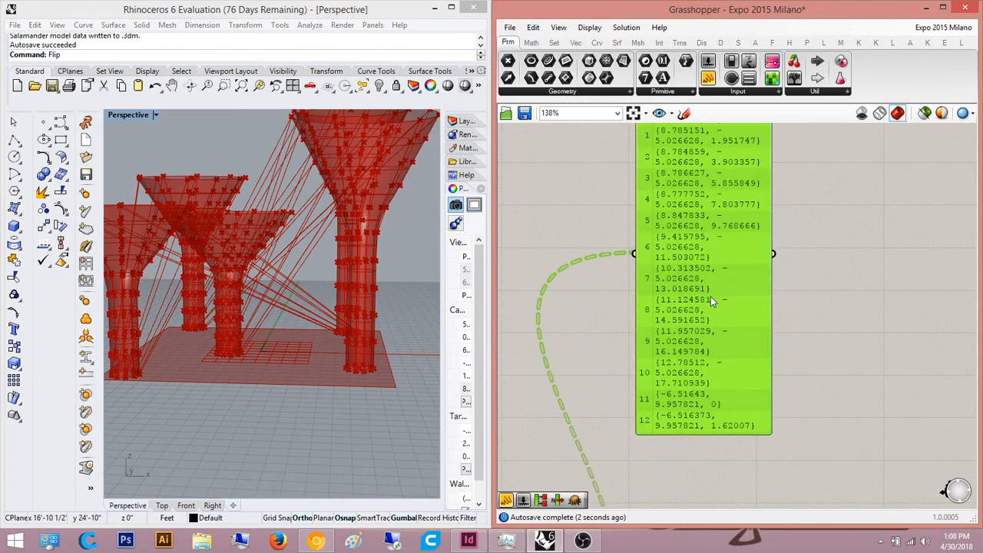
scroll(711, 297, "down", 2)
left_click_drag(730, 177, 730, 185)
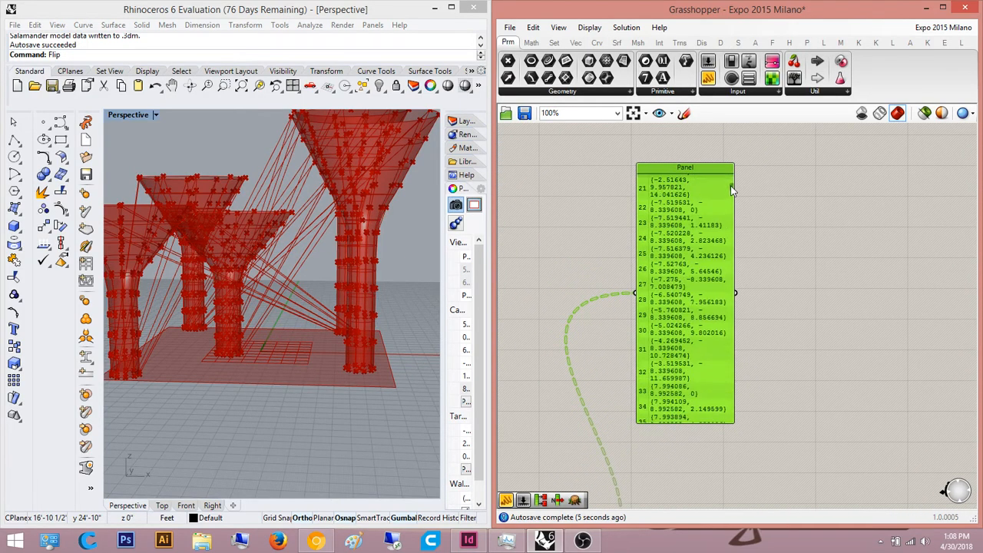
Step: Move the PolyLine component farther from Flip Matrix to make room between the two
left_click(666, 453)
right_click_drag(667, 453, 717, 309)
left_click(770, 270)
scroll(746, 310, "down", 5)
scroll(718, 310, "up", 3)
left_click_drag(717, 309, 810, 338)
left_click(793, 278)
Step: Add a Partition List taking Flip Matrix's Data as its List and the number slider set to 11 as its Size
right_click_drag(636, 421, 724, 382)
double_click(724, 381)
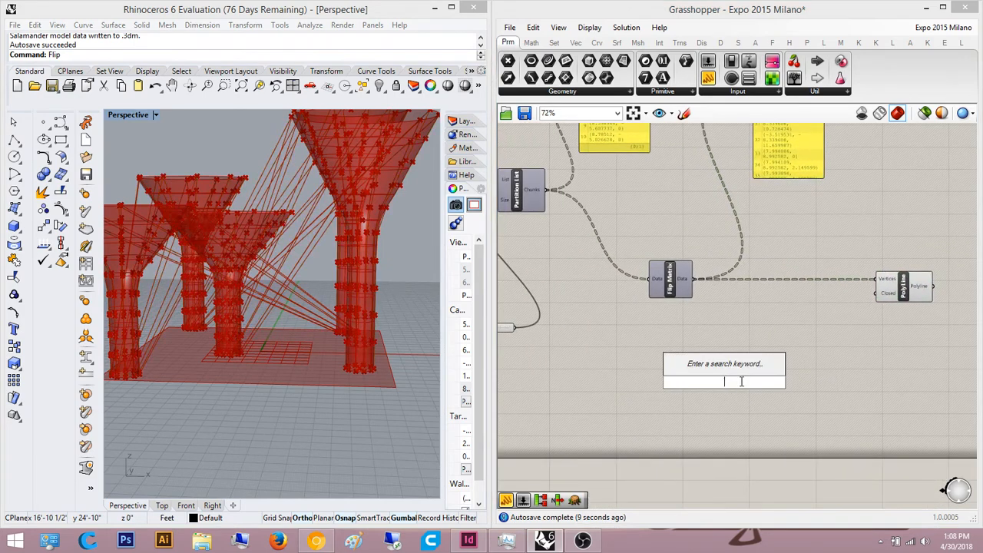
double_click(832, 355)
type("parti")
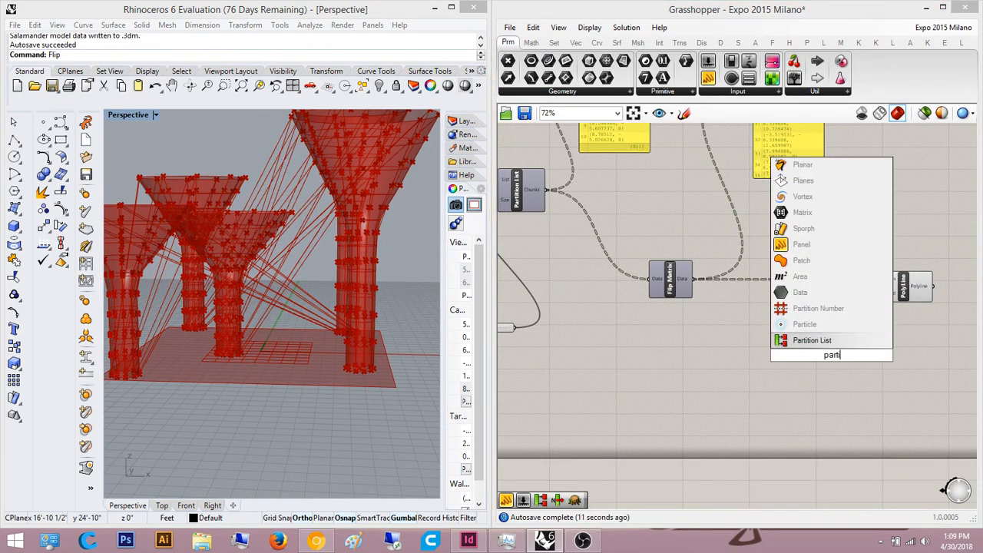
key("Return")
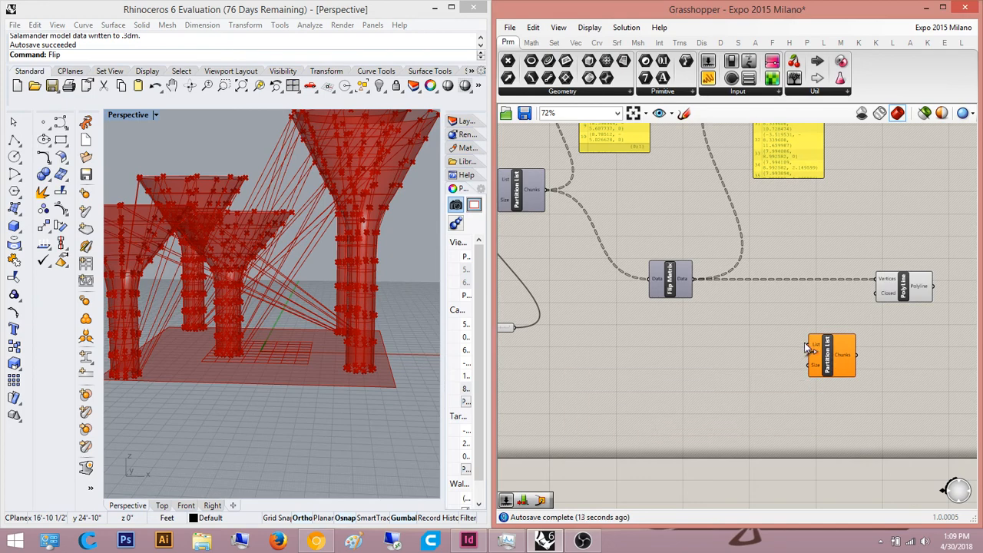
left_click_drag(808, 345, 696, 281)
right_click_drag(712, 285, 902, 311)
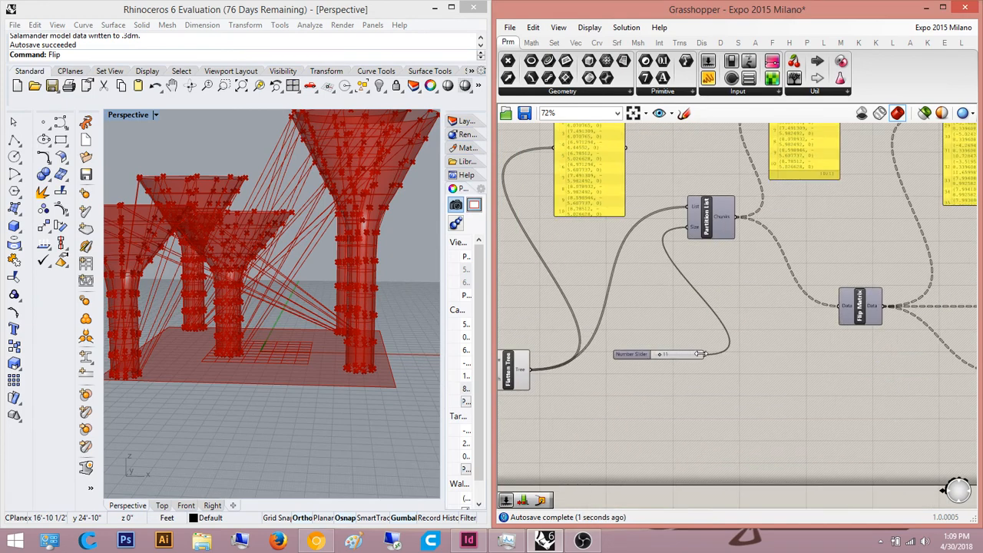
left_click_drag(707, 354, 917, 393)
Step: Feed the new Partition List's Chunks into PolyLine's Vertices, place PolyLine beside it and highlight the polylines in Rhino
scroll(741, 380, "down", 3)
scroll(880, 388, "up", 4)
right_click_drag(828, 386, 575, 372)
scroll(719, 300, "up", 2)
left_click_drag(751, 267, 719, 393)
right_click_drag(726, 395, 724, 426)
left_click_drag(684, 409, 672, 286)
left_click(788, 292)
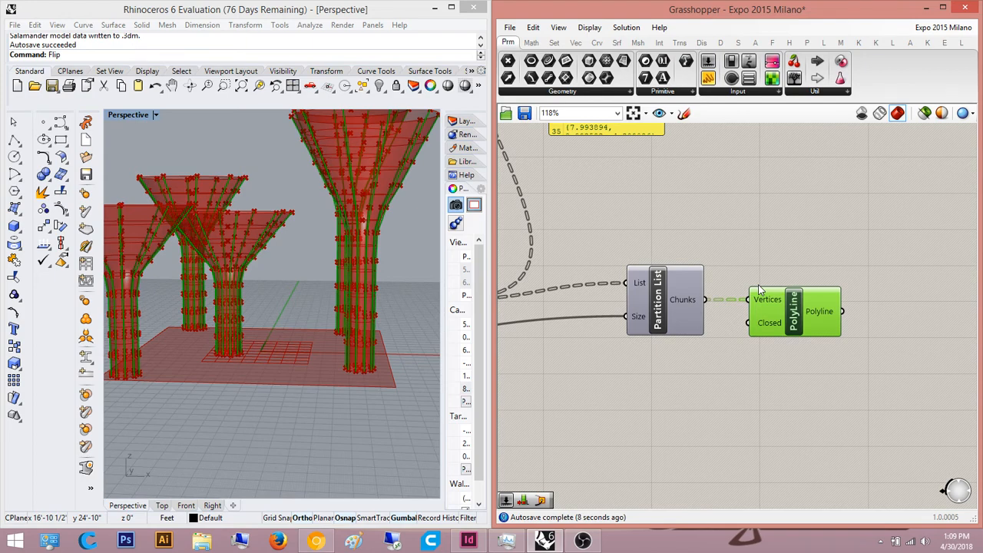
Step: Try to move the components from Loft to PolyLine, together with their panels, below the rest of the definition
left_click(695, 251)
right_click_drag(695, 251, 680, 253)
scroll(592, 269, "down", 6)
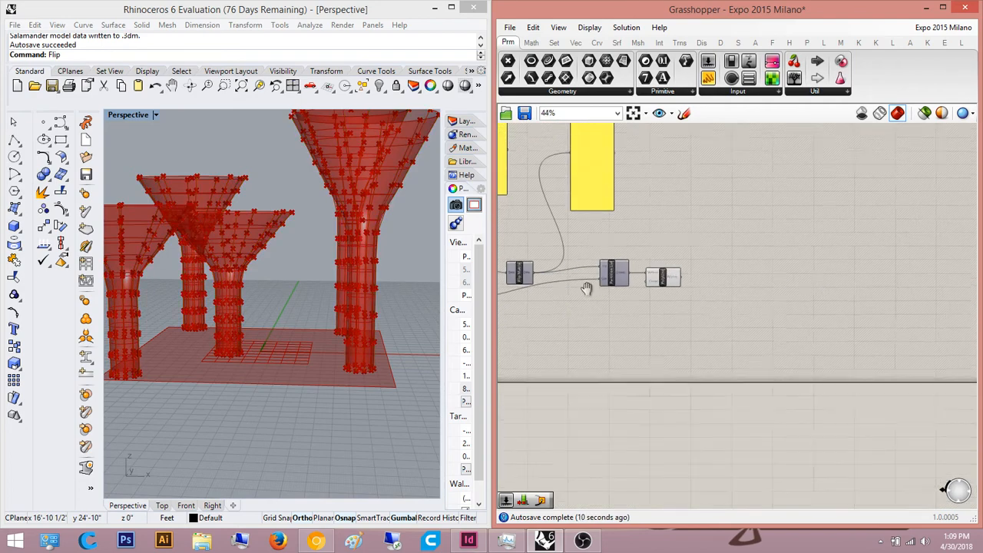
right_click_drag(586, 288, 809, 466)
scroll(810, 465, "up", 1)
scroll(645, 362, "down", 1)
scroll(641, 361, "down", 5)
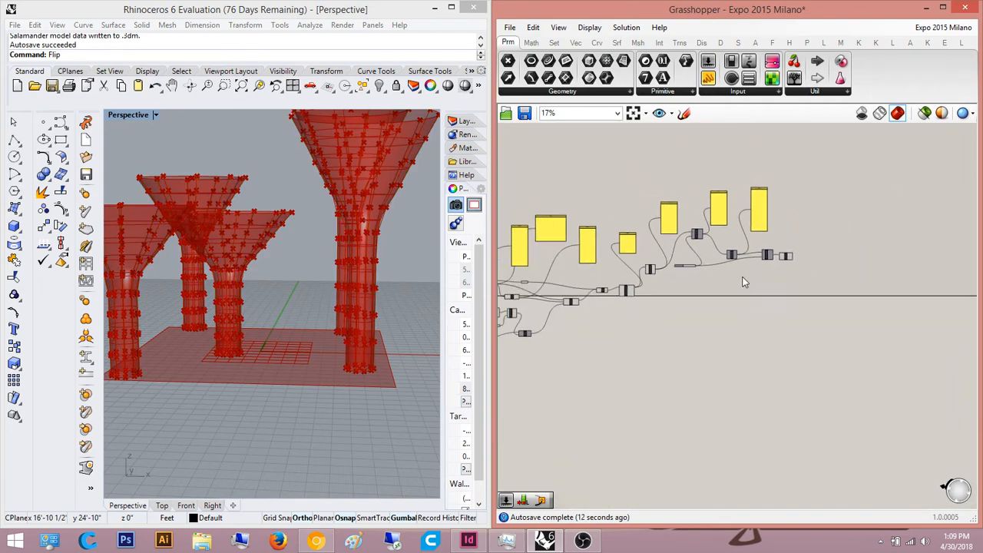
left_click_drag(845, 350, 614, 177)
right_click_drag(687, 266, 681, 228)
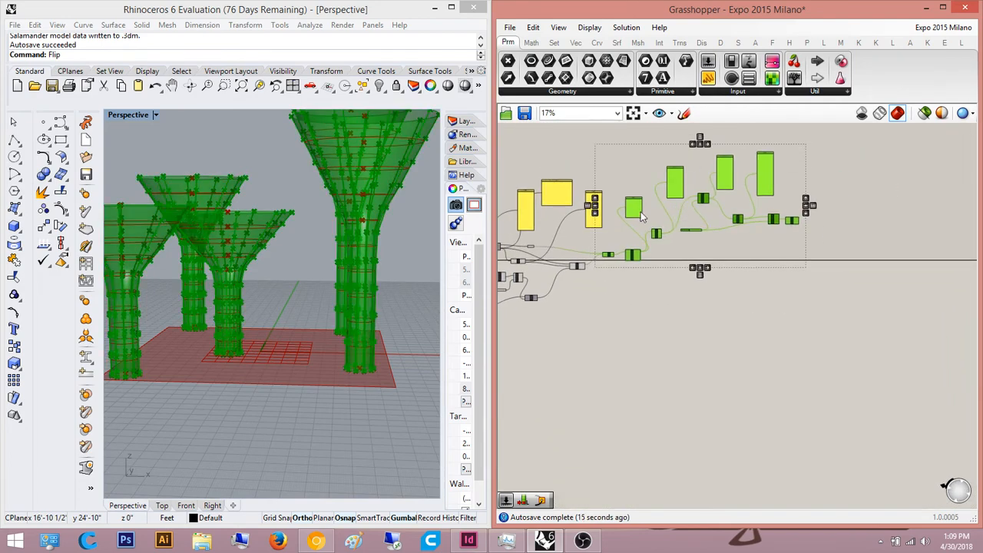
left_click_drag(641, 211, 658, 311)
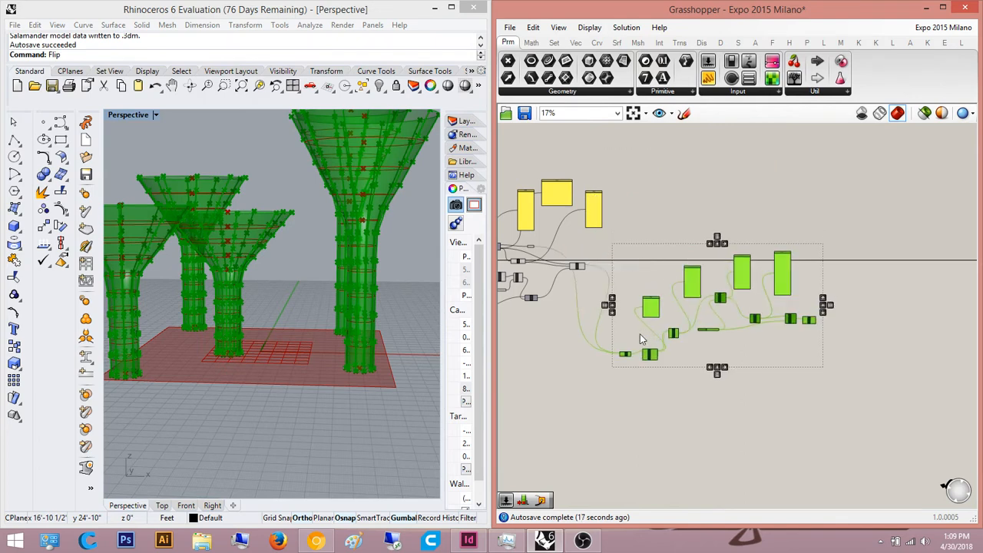
left_click(759, 429)
Step: Trace the data flow back from Divide Surface to the panel listing the circles' branch paths
scroll(592, 304, "up", 8)
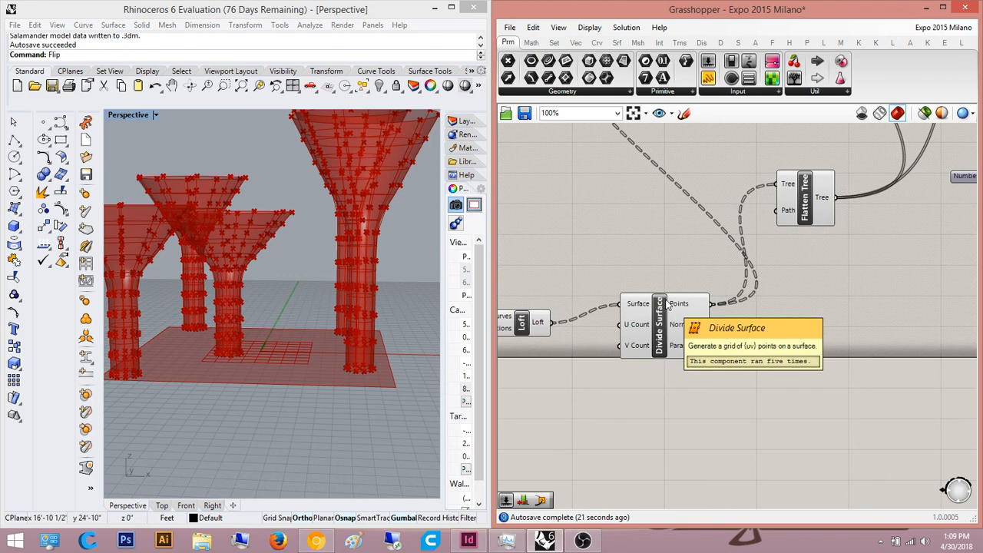
scroll(668, 305, "down", 5)
scroll(627, 313, "up", 4)
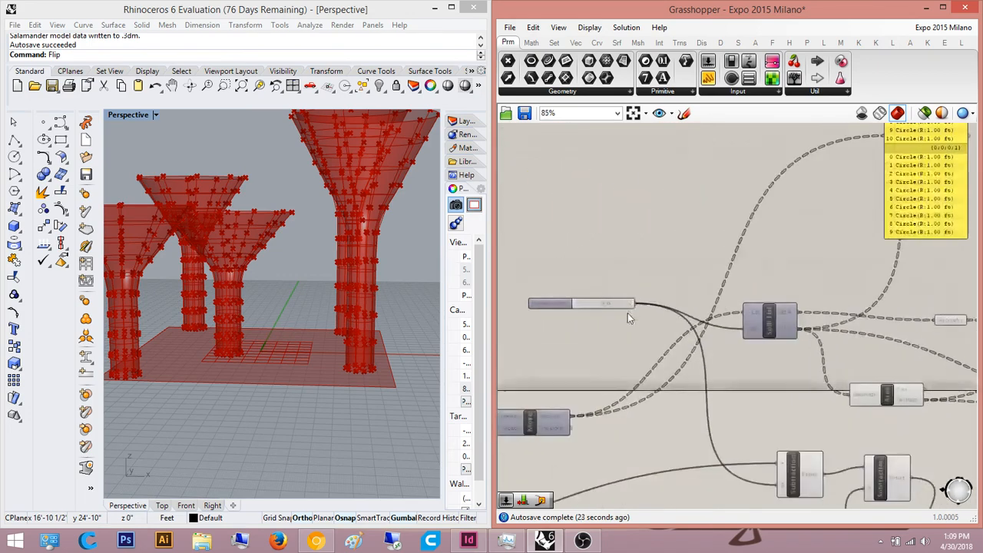
right_click_drag(570, 322, 777, 292)
scroll(774, 298, "down", 1)
scroll(670, 244, "up", 5)
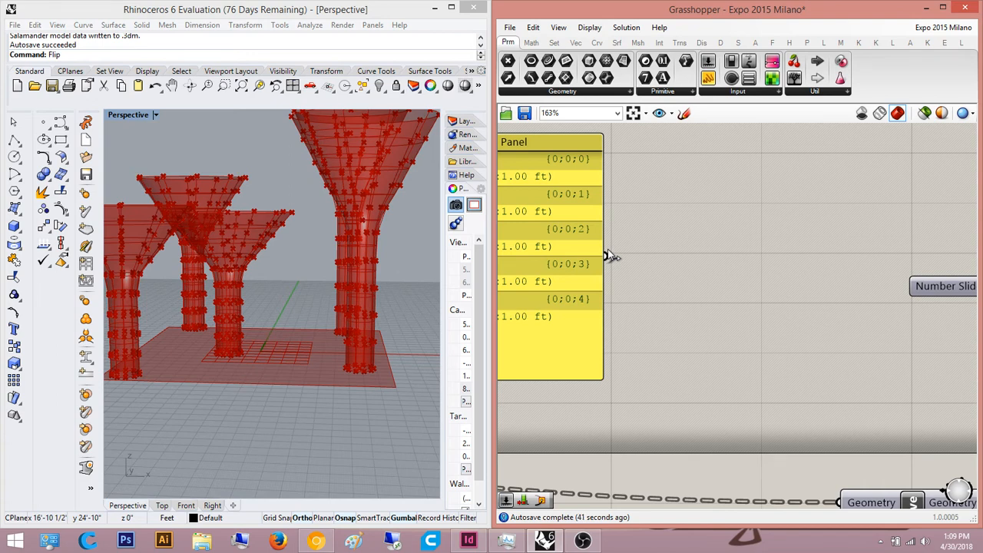
Step: Switch to the browser, read the Grasshopper forum reply on Flip Matrix and paths differing at a single locus, and return to Grasshopper
left_click_drag(914, 552, 491, 2)
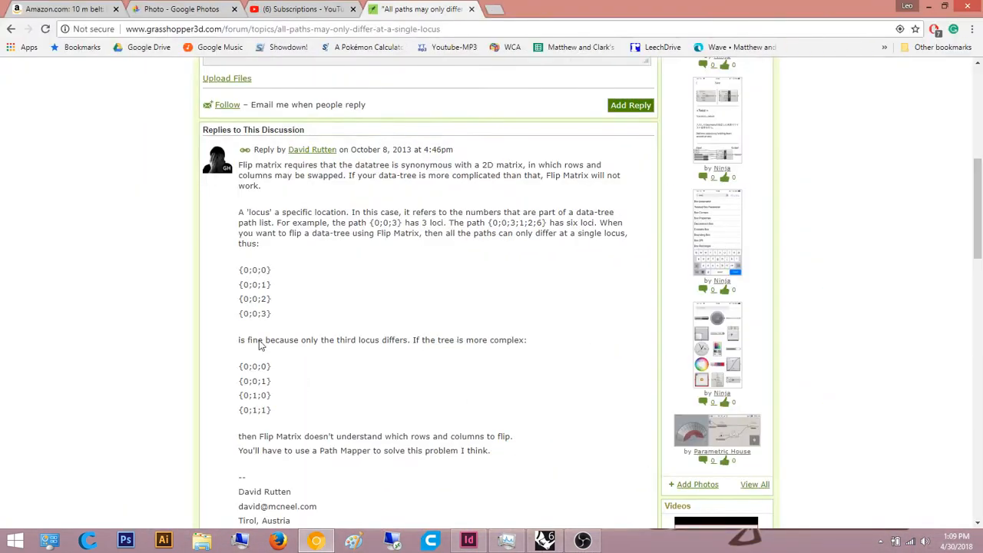
scroll(373, 312, "down", 3)
scroll(248, 279, "up", 3)
left_click_drag(238, 376, 275, 411)
left_click(452, 329)
left_click_drag(525, 340, 338, 339)
left_click(422, 376)
left_click_drag(238, 339, 451, 323)
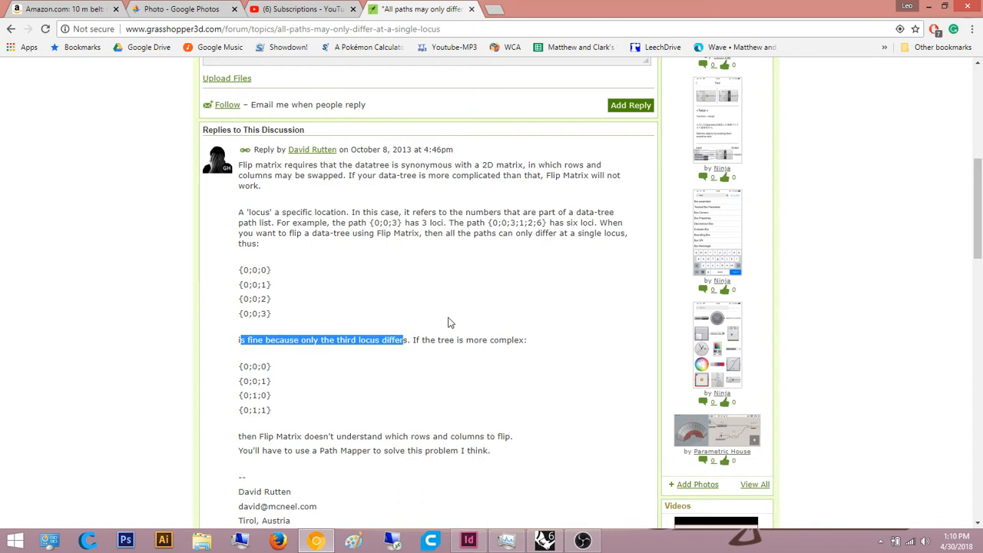
left_click(449, 331)
scroll(443, 338, "down", 1)
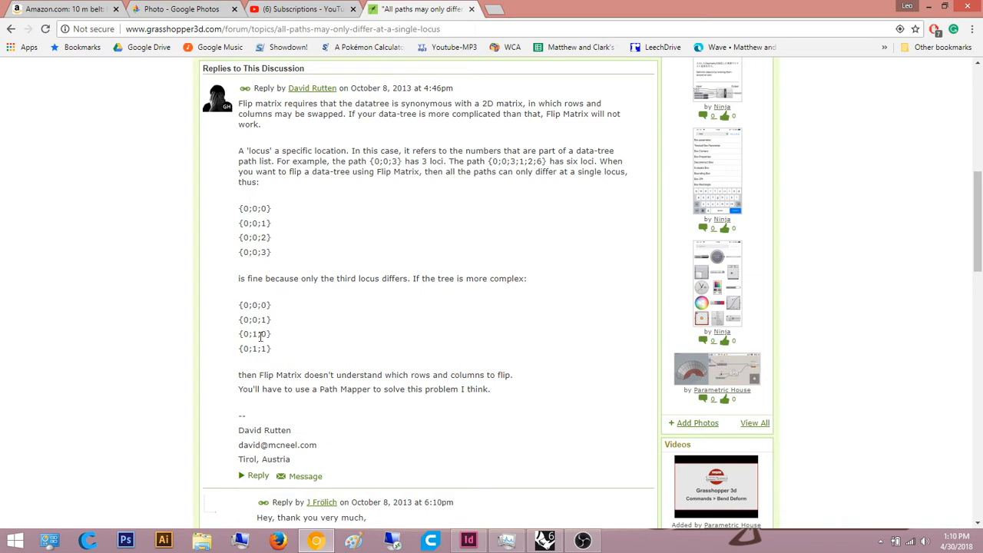
left_click_drag(267, 379, 436, 378)
left_click(928, 7)
Step: Add a Simplify Tree component beside Divide Surface, below Flatten Tree, and feed it the Divide Surface Points
scroll(802, 223, "down", 3)
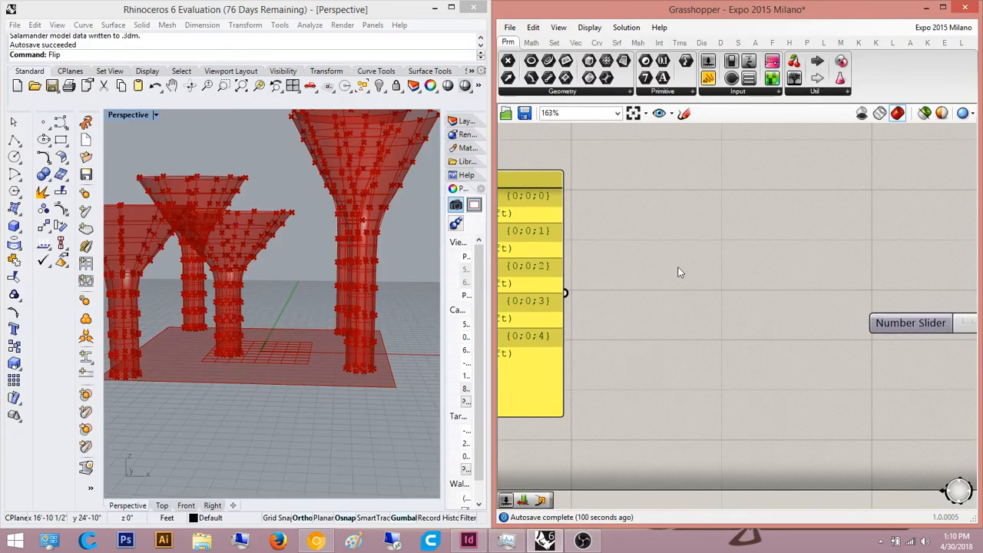
right_click_drag(657, 322, 687, 309)
scroll(683, 311, "down", 6)
scroll(960, 286, "up", 3)
right_click_drag(960, 286, 627, 330)
scroll(773, 297, "up", 1)
scroll(773, 297, "up", 2)
scroll(749, 325, "down", 2)
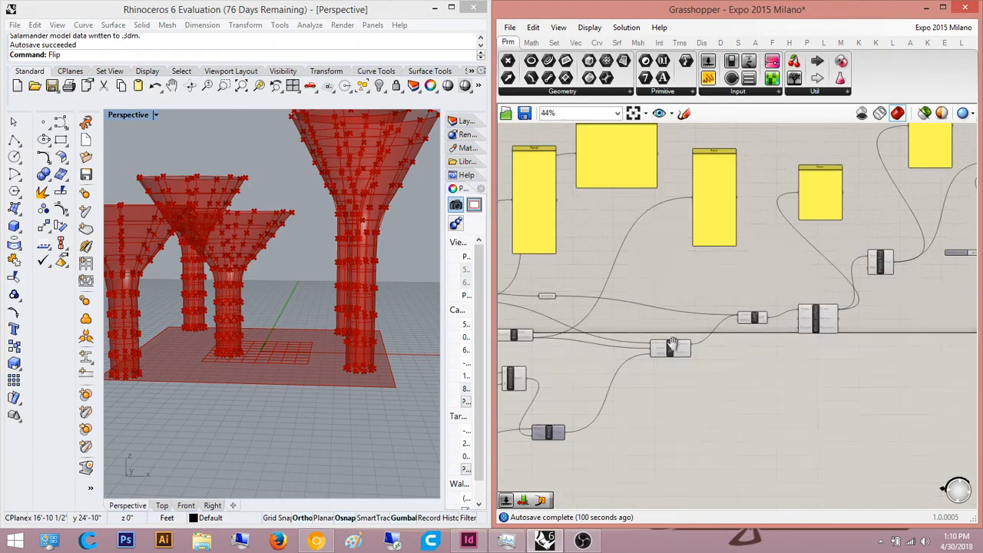
scroll(711, 341, "up", 2)
scroll(711, 341, "up", 1)
right_click_drag(802, 332, 755, 340)
right_click_drag(889, 314, 687, 346)
scroll(692, 345, "down", 2)
right_click_drag(763, 319, 714, 335)
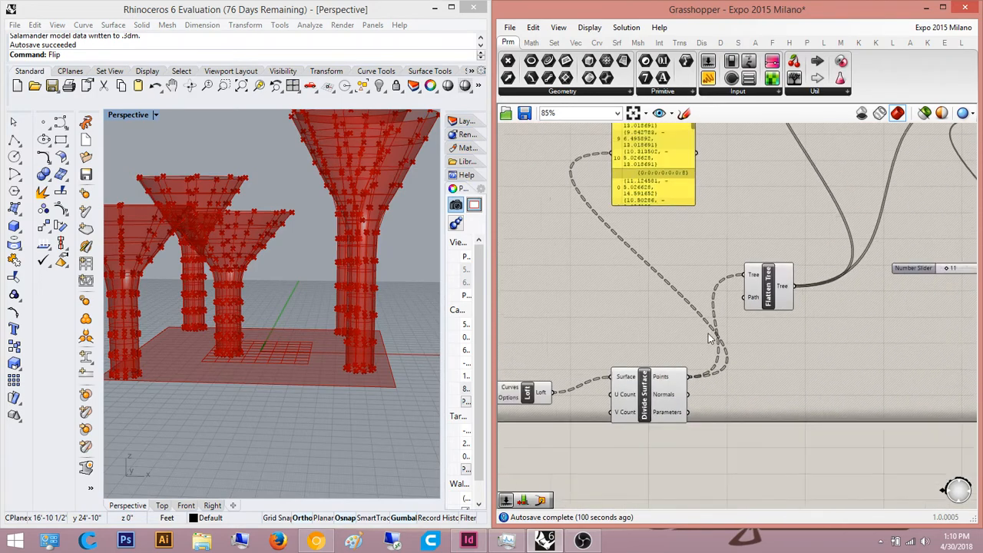
scroll(711, 338, "up", 1)
right_click_drag(678, 374, 648, 395)
scroll(647, 395, "up", 1)
double_click(755, 393)
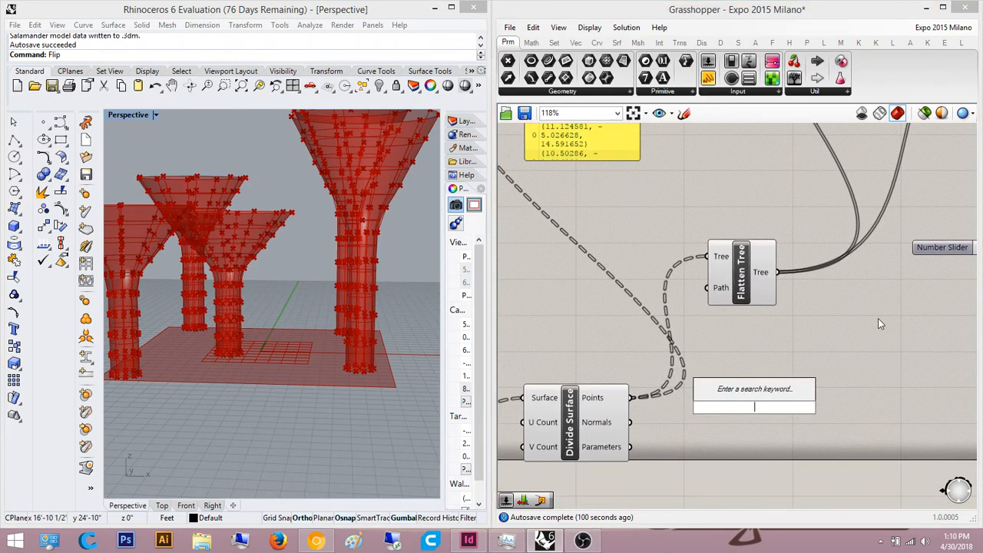
type("simpli")
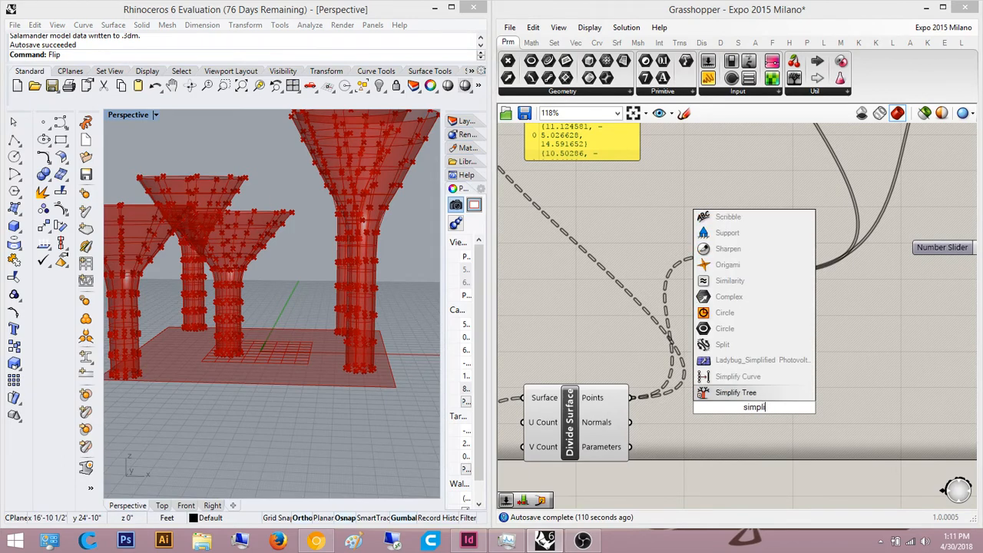
key("Return")
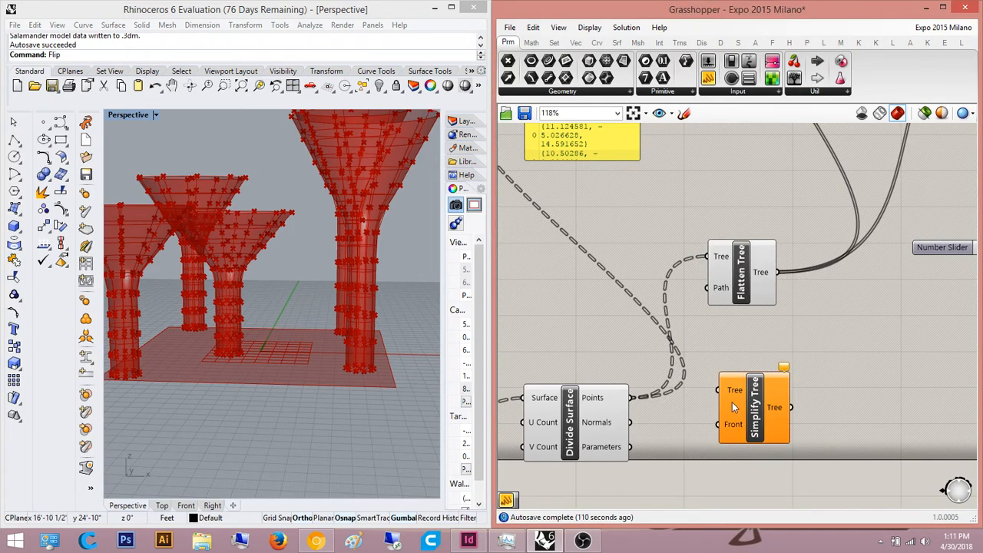
left_click_drag(626, 402, 627, 400)
scroll(674, 435, "up", 3)
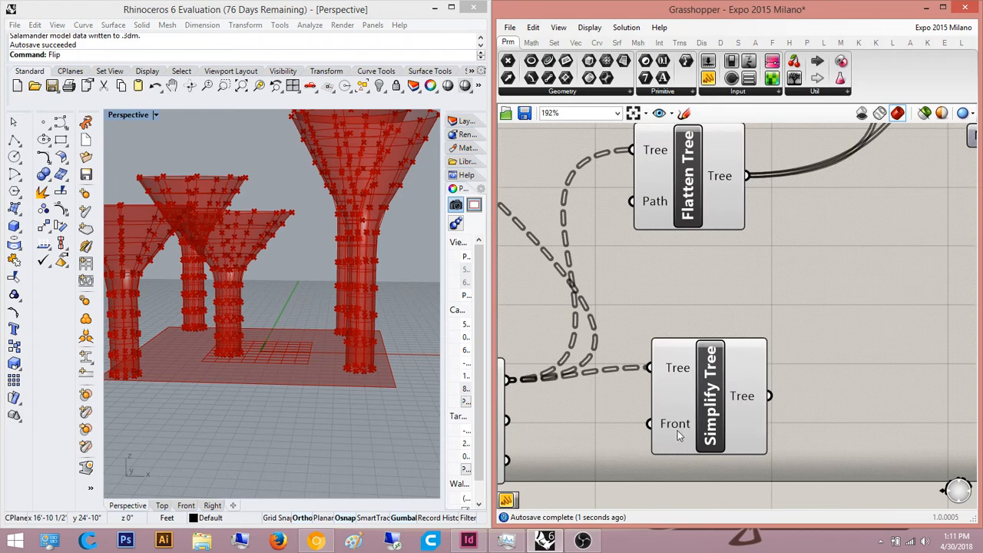
Step: Move Simplify Tree farther from Divide Surface and attach a new panel to its Tree output
mouse_move(679, 435)
right_click_drag(678, 429, 642, 433)
left_click_drag(715, 399, 783, 363)
right_click_drag(783, 363, 706, 374)
left_click(780, 374)
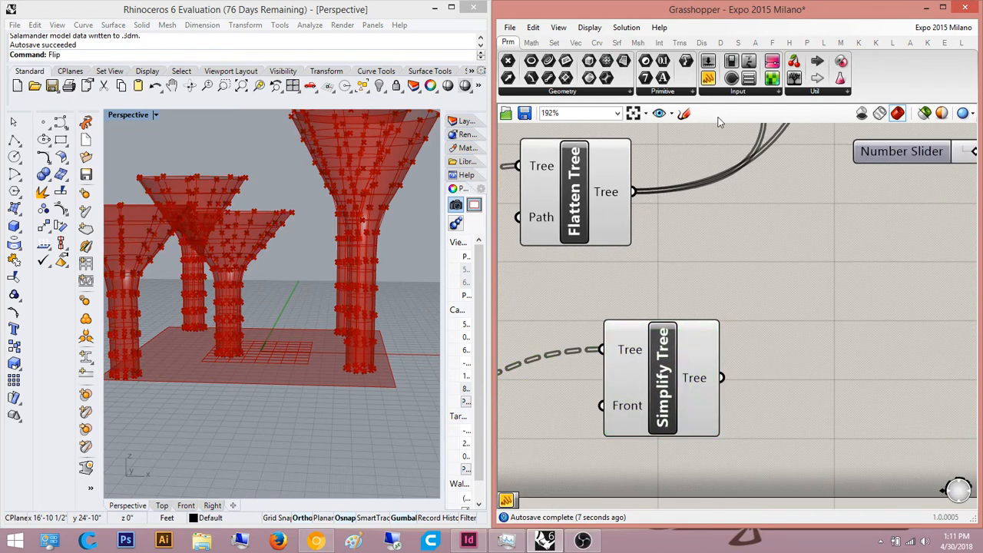
left_click(854, 323)
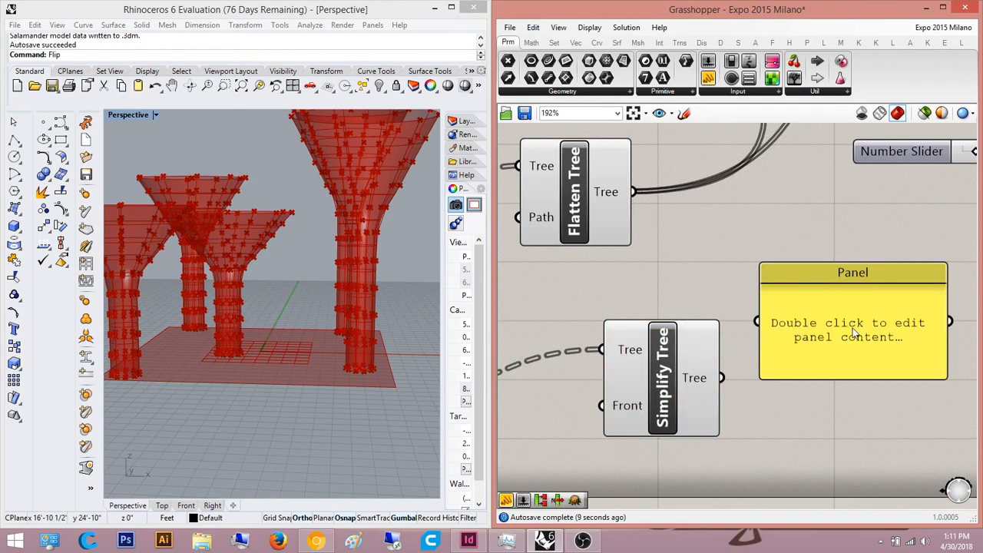
right_click_drag(853, 328, 815, 329)
right_click_drag(683, 400, 707, 317)
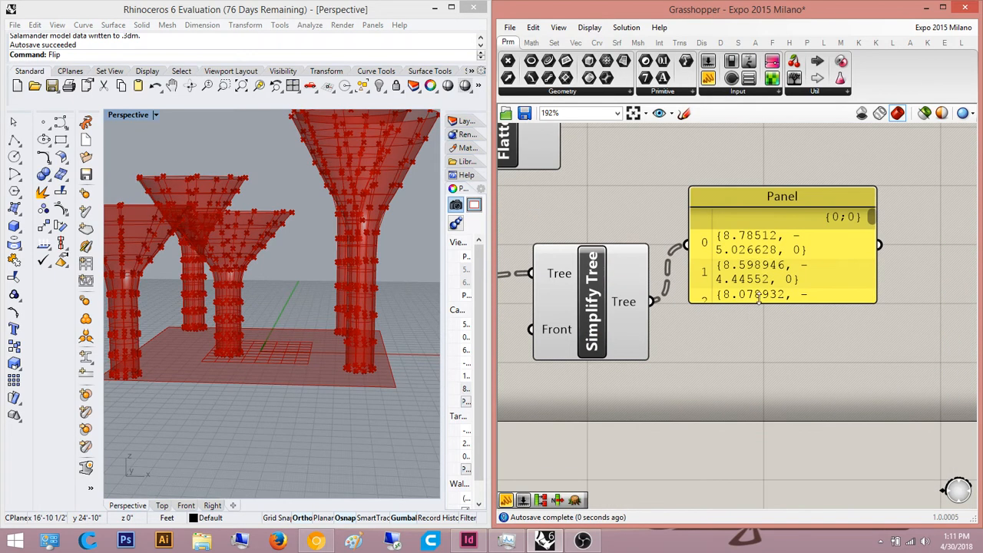
Step: Make the Simplify Tree panel taller, inspect its branch paths, and widen it until each point fits on one line
left_click_drag(759, 300, 803, 447)
scroll(815, 402, "down", 5)
scroll(879, 405, "up", 4)
left_click_drag(788, 235, 796, 350)
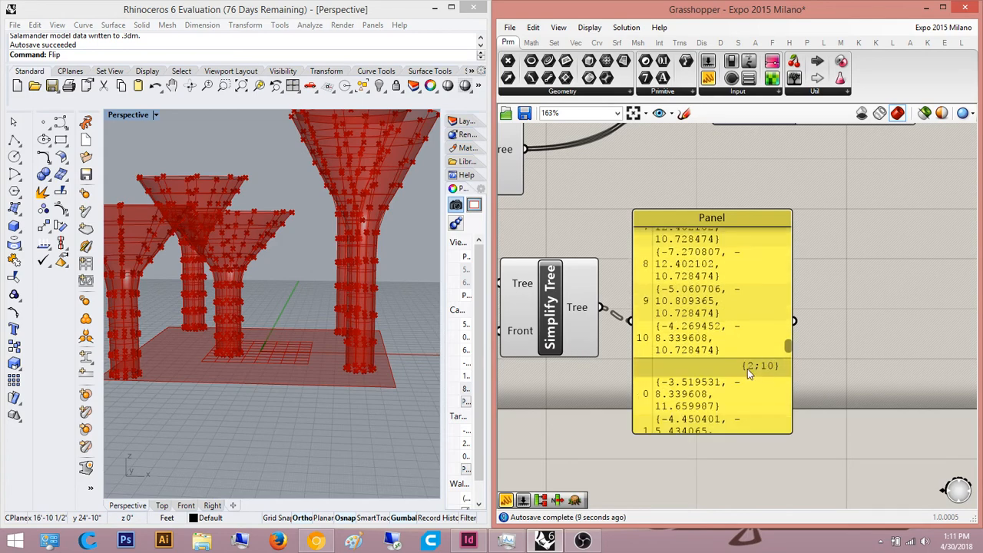
left_click_drag(789, 343, 791, 228)
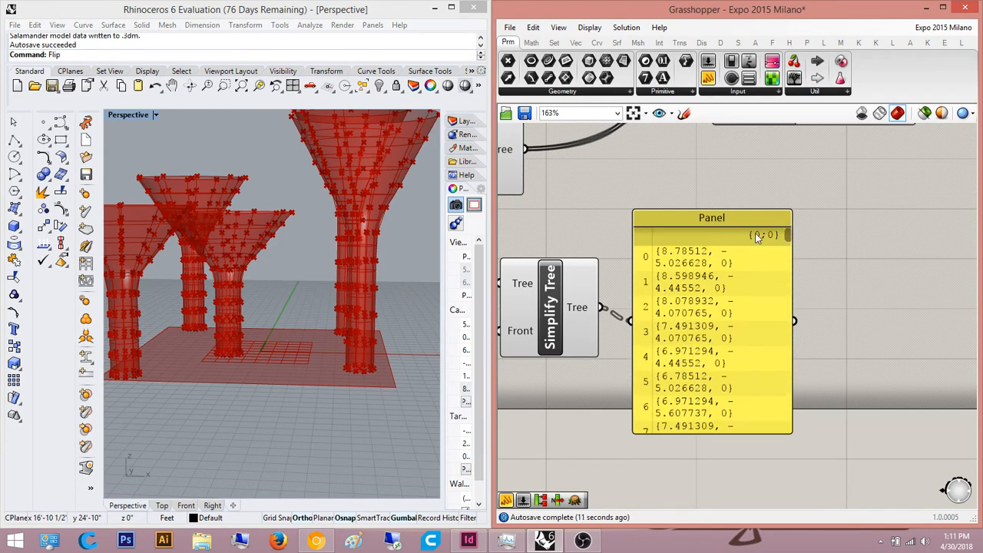
left_click_drag(793, 269, 951, 274)
scroll(914, 275, "down", 2)
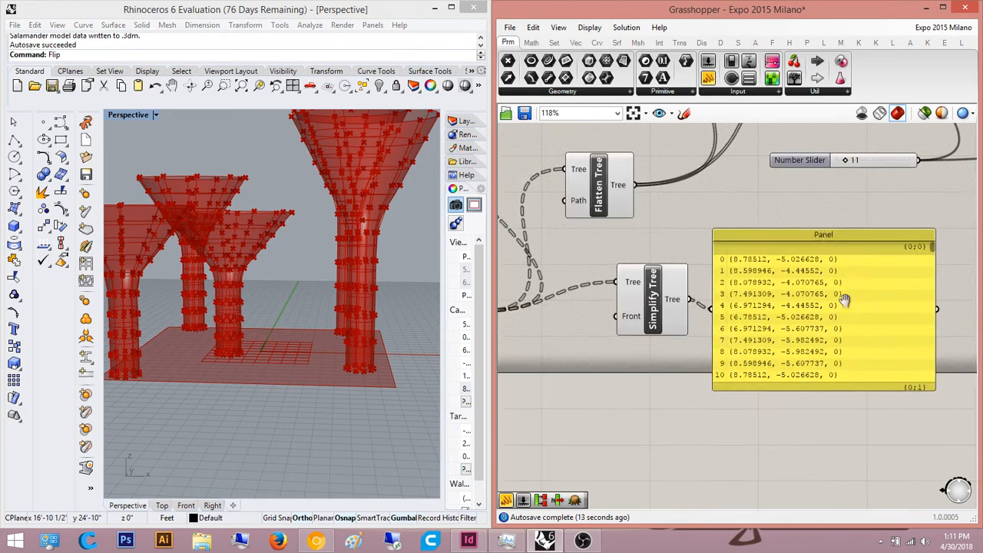
Step: Examine the branch paths in the Simplify Tree panel down to the start of branch {1;0}
right_click_drag(845, 300, 719, 270)
scroll(730, 265, "up", 4)
right_click_drag(773, 234, 747, 236)
scroll(745, 223, "down", 1)
left_click_drag(804, 204, 798, 249)
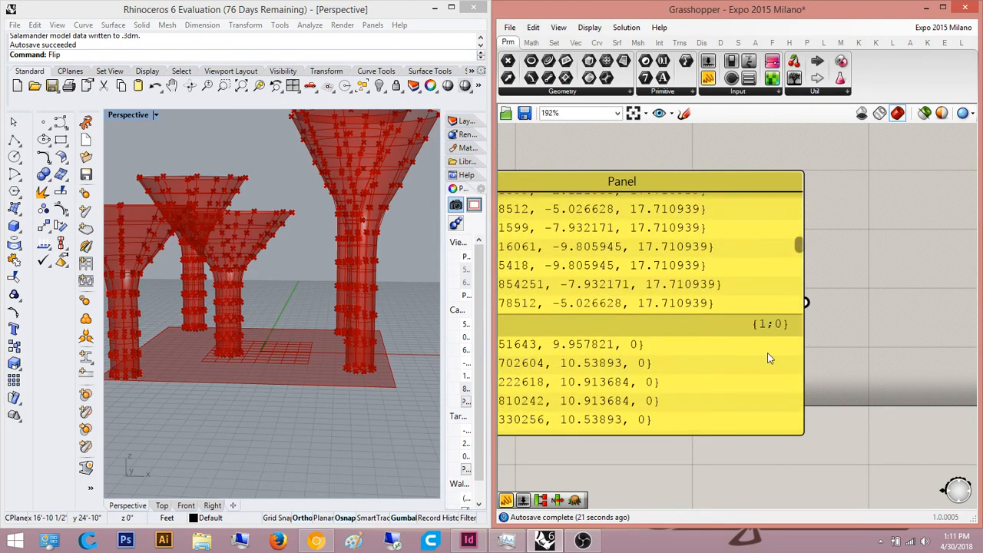
scroll(767, 356, "down", 3)
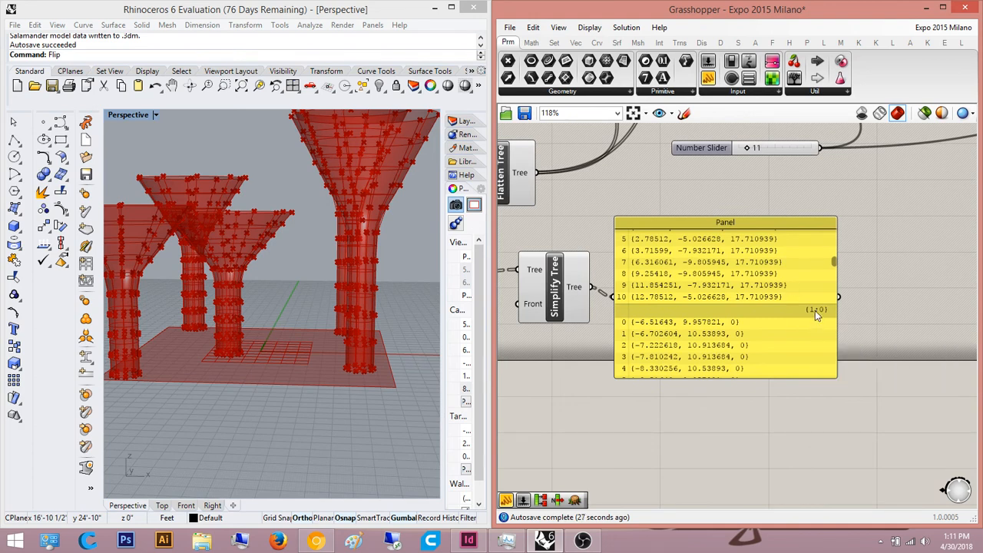
double_click(644, 421)
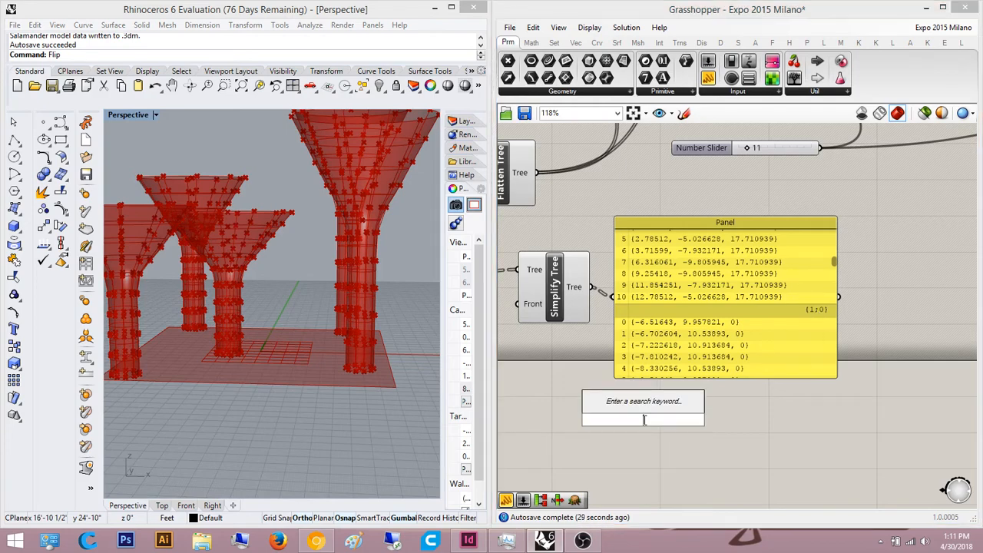
type("flip")
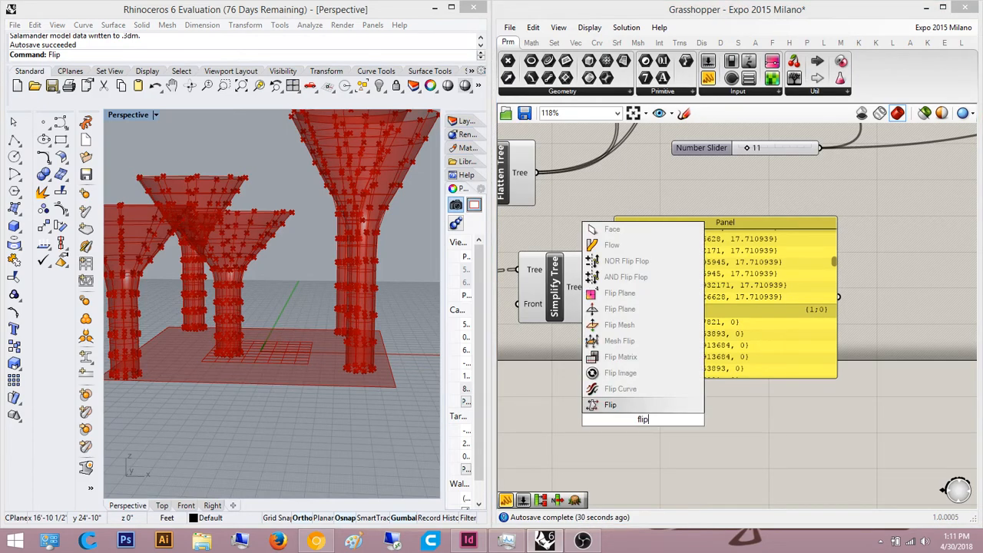
left_click(652, 373)
key("ctrl+z")
Step: Add a Flip Matrix component below the Simplify Tree panel and feed it the Simplify Tree output
double_click(643, 411)
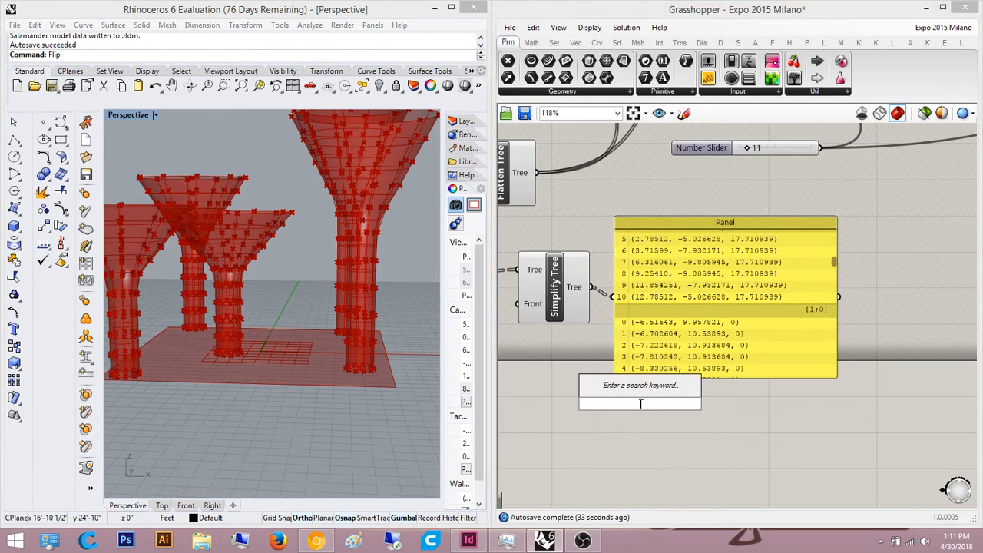
type("flu")
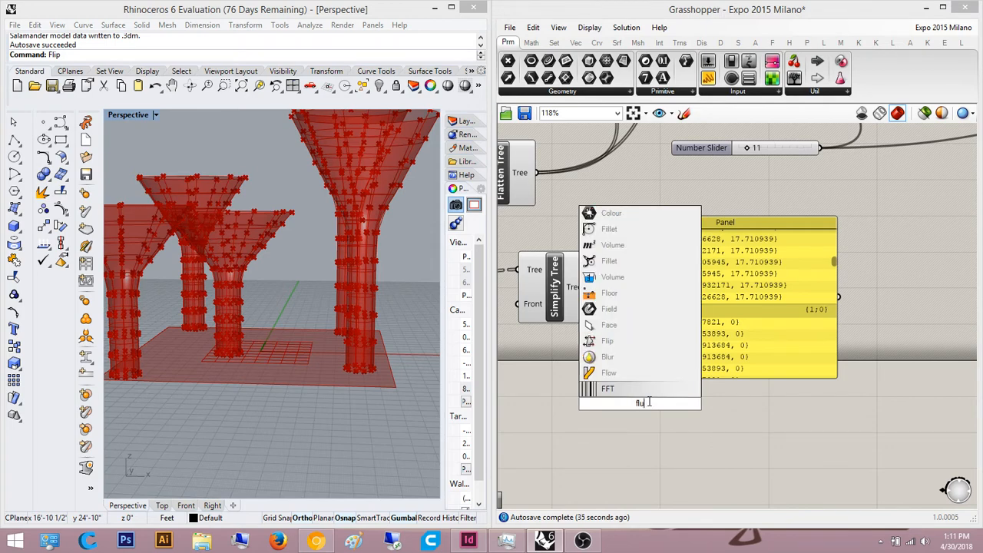
key("BackSpace")
type("i")
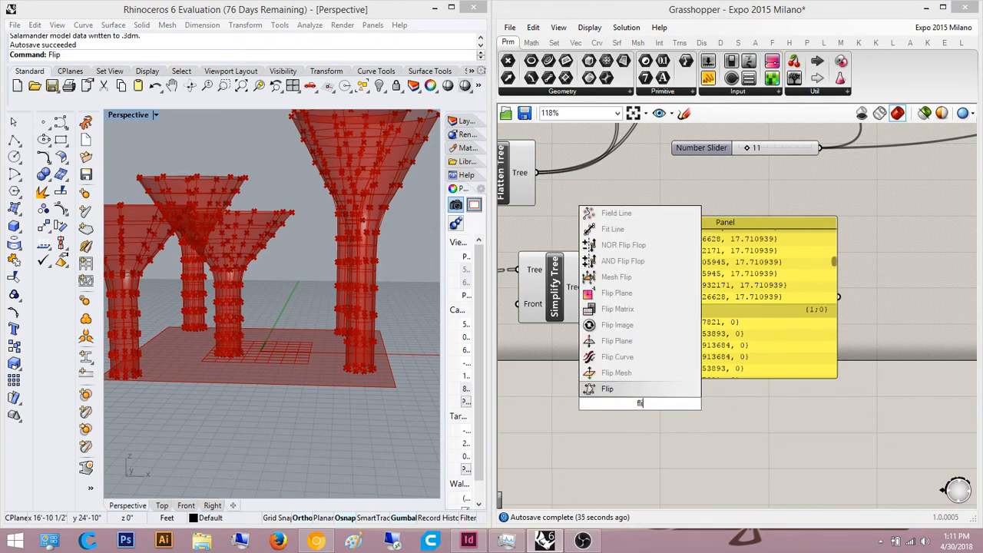
left_click(636, 311)
left_click_drag(607, 327, 642, 419)
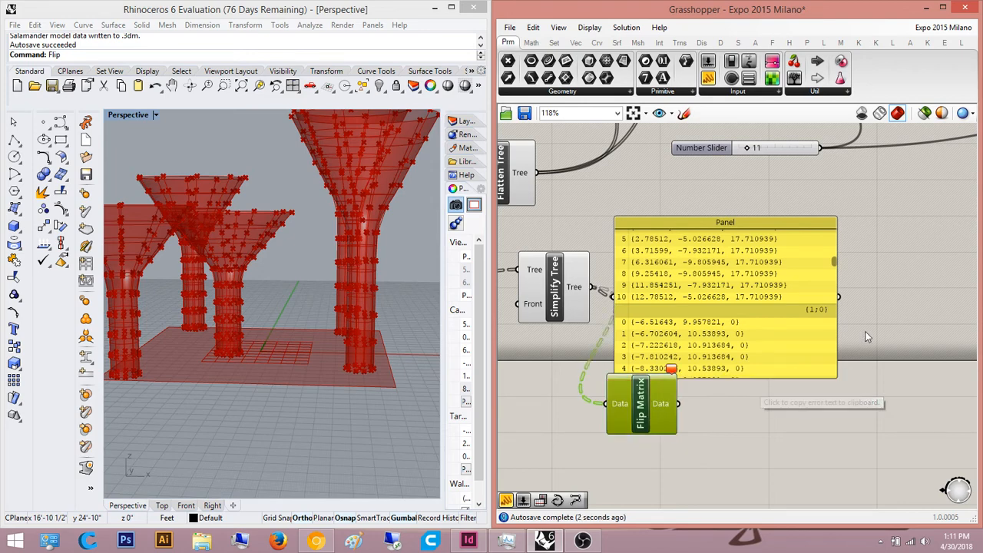
Step: Inspect the error on the Flip Matrix fed by Simplify Tree and delete that component
scroll(764, 341, "up", 2)
scroll(751, 351, "down", 4)
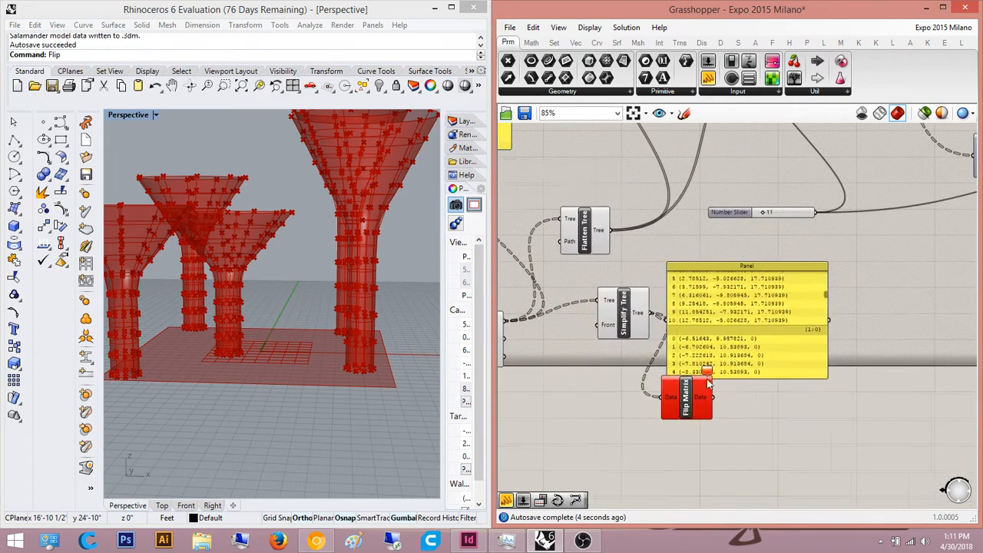
left_click(684, 413)
right_click_drag(684, 413, 657, 430)
key("Delete")
Step: Add a number slider set to 1, connect it to Simplify Tree's Front input, and inspect the resulting paths in the panel
double_click(594, 436)
type("1")
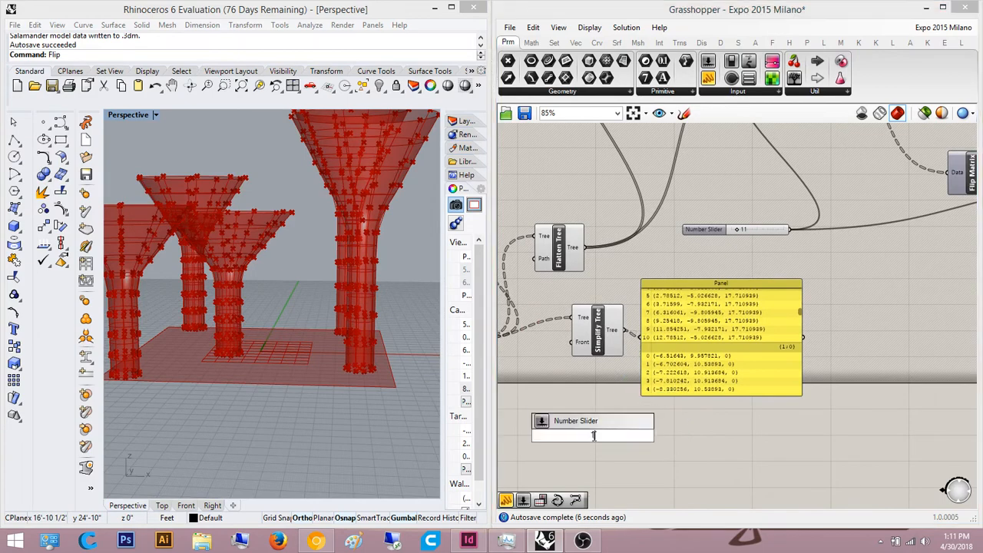
key("Return")
left_click_drag(646, 437, 647, 435)
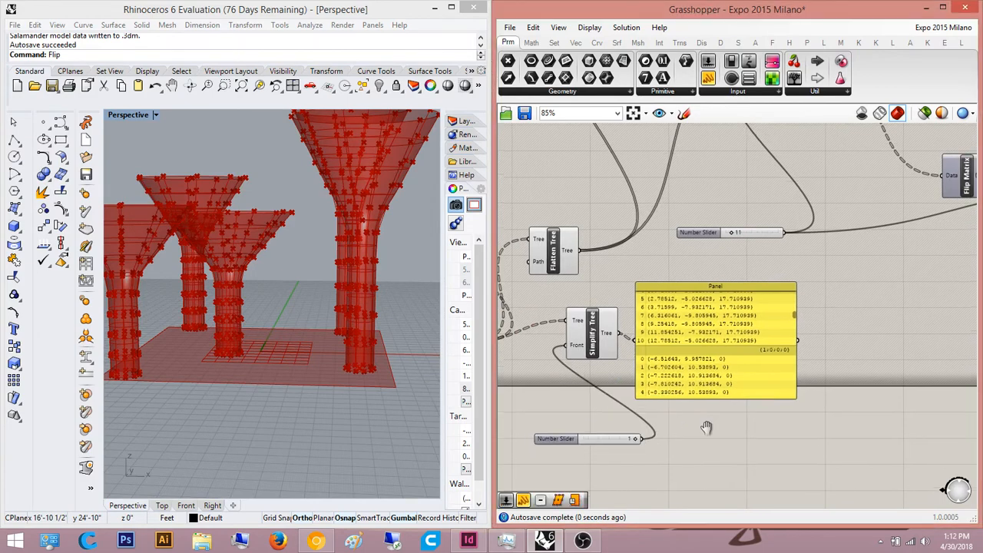
scroll(776, 348, "up", 3)
left_click_drag(779, 297, 780, 304)
scroll(758, 368, "down", 5)
right_click_drag(757, 369, 885, 338)
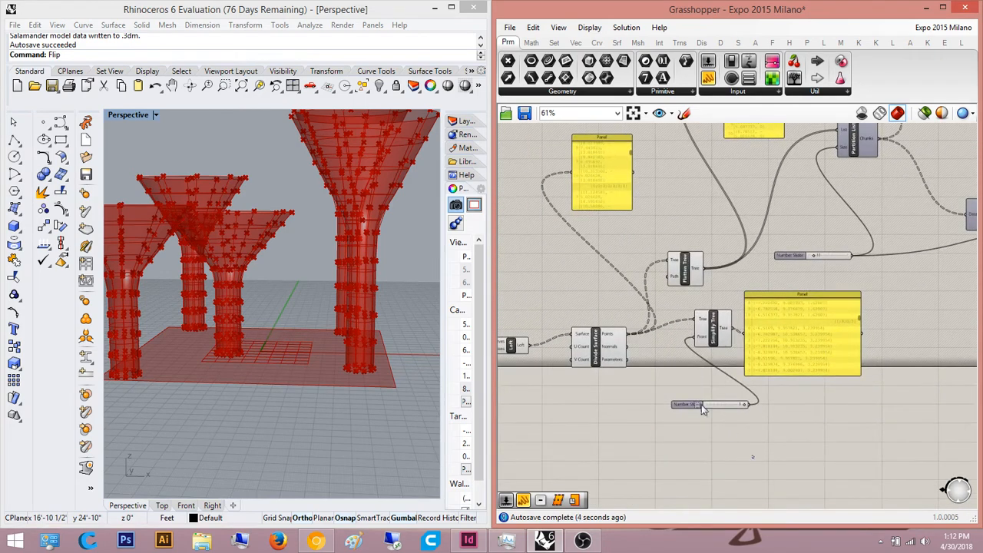
Step: Delete the number slider below Simplify Tree, along with the Simplify Tree component and its panel
left_click(699, 405)
scroll(699, 405, "down", 4)
key("Delete")
scroll(779, 376, "up", 4)
right_click_drag(779, 375, 751, 423)
left_click_drag(750, 486, 633, 387)
scroll(633, 386, "down", 2)
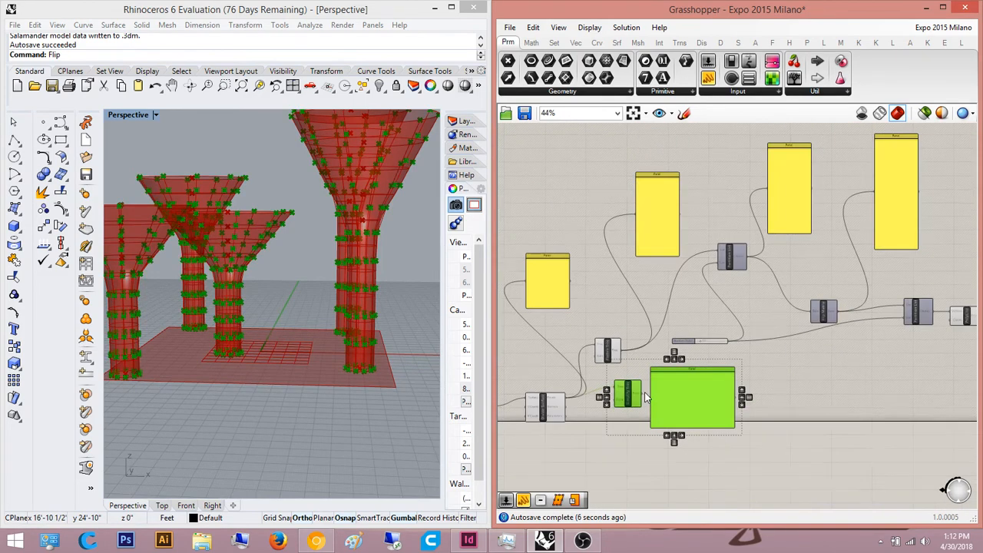
key("Delete")
right_click_drag(681, 399, 774, 410)
scroll(694, 416, "up", 4)
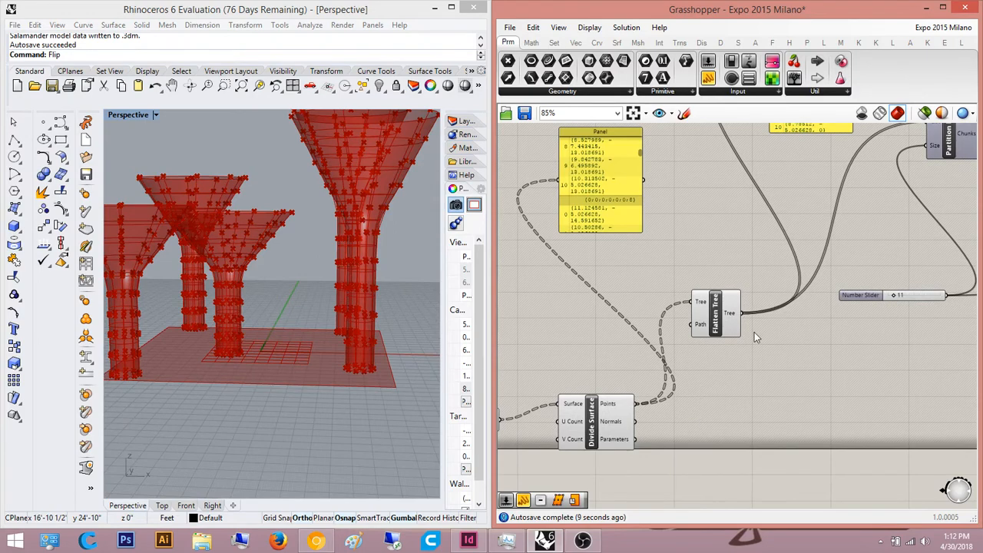
Step: Examine the single flattened list of points in the Flatten Tree panel
right_click_drag(754, 333, 613, 486)
left_click(683, 260)
scroll(674, 291, "up", 2)
right_click_drag(675, 291, 658, 431)
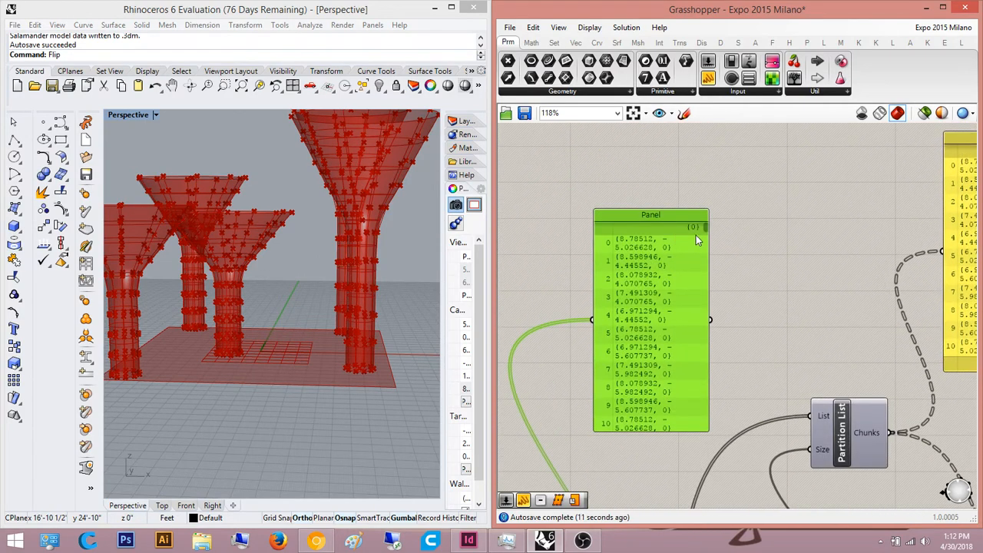
mouse_move(705, 228)
left_mouse_down()
mouse_move(709, 314)
mouse_move(715, 232)
left_mouse_up()
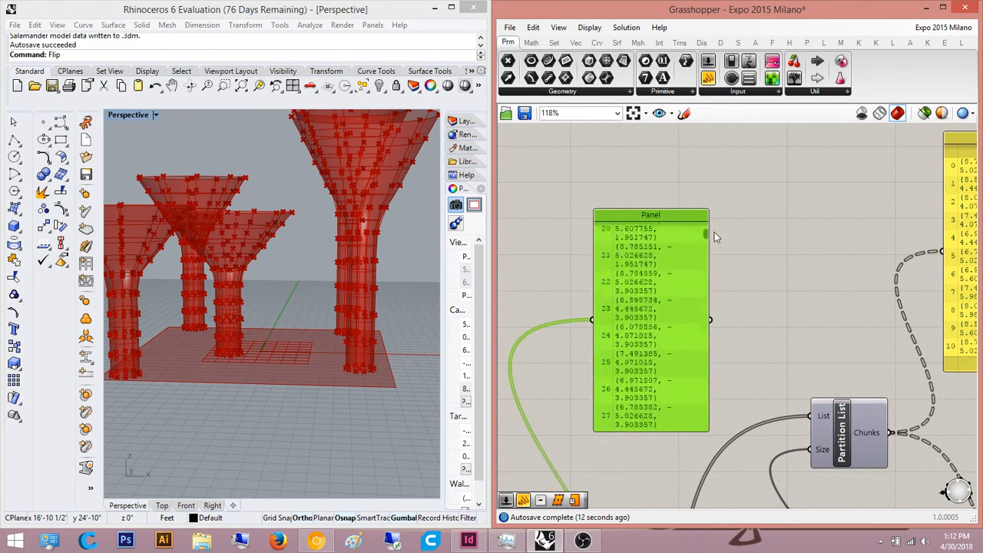
left_click(760, 266)
scroll(716, 297, "down", 3)
right_click_drag(716, 296, 725, 287)
Step: Examine the first Partition List and read through its output panel to the last branch
left_click(759, 331)
scroll(759, 331, "up", 3)
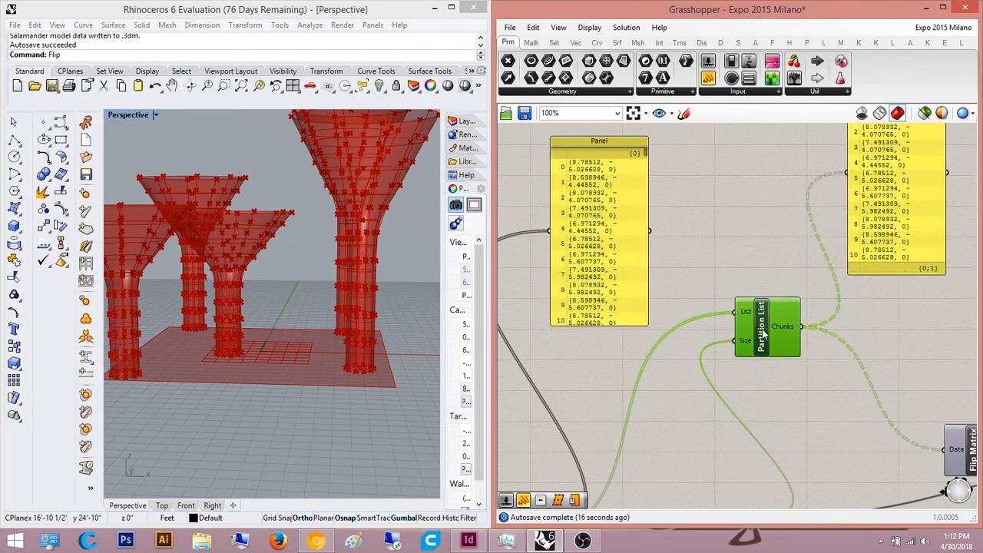
left_click(860, 340)
right_click_drag(860, 341, 777, 371)
scroll(872, 207, "up", 3)
right_click_drag(873, 207, 767, 324)
left_click_drag(750, 192, 752, 487)
right_click_drag(789, 306, 762, 150)
scroll(762, 149, "down", 3)
right_click_drag(836, 433, 767, 372)
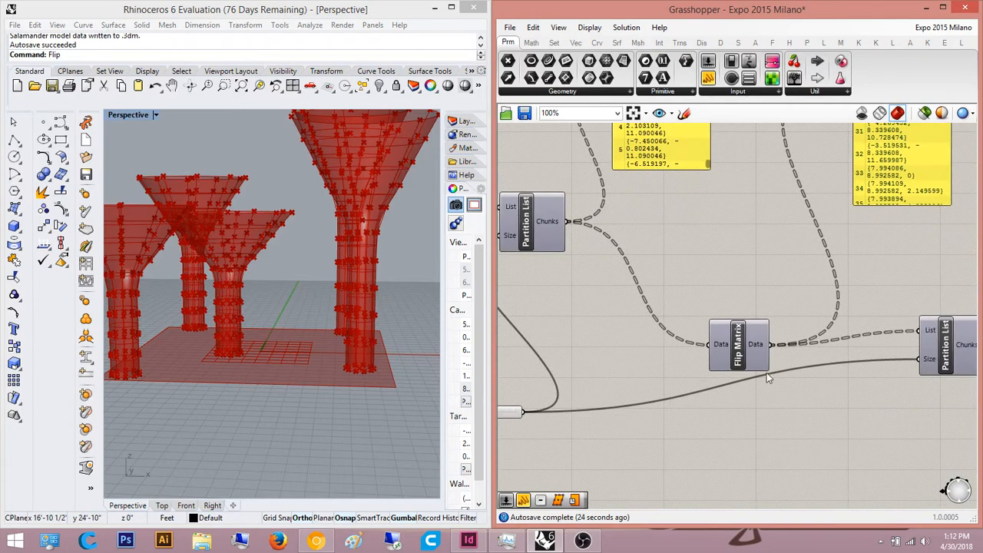
Step: Compare the first Partition List's panel with the Flip Matrix component that its chunks feed
scroll(707, 284, "down", 4)
scroll(705, 290, "up", 4)
right_click_drag(708, 278, 676, 337)
left_click(665, 209)
scroll(675, 265, "down", 1)
right_click_drag(678, 270, 716, 239)
right_click_drag(840, 344, 758, 282)
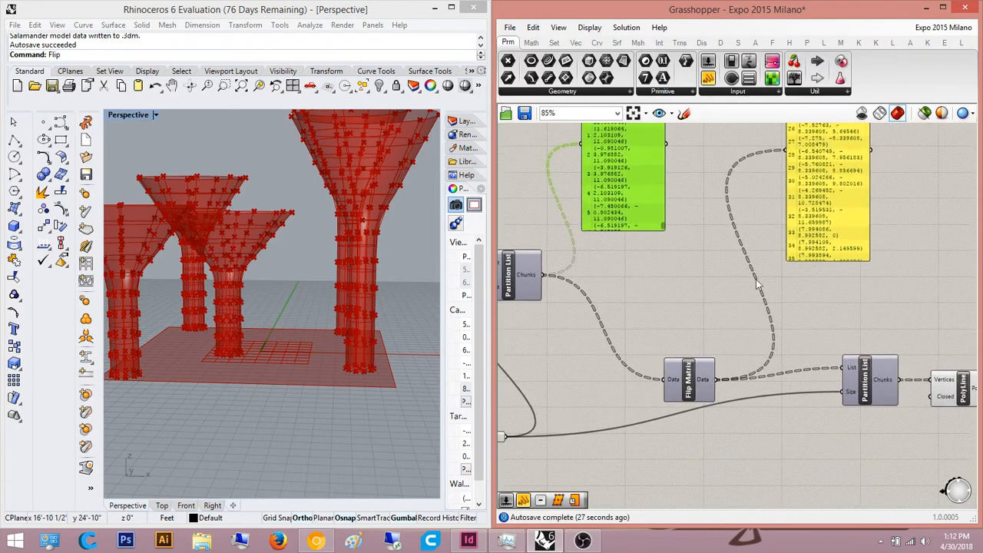
Step: Examine the point order within the Flip Matrix panel's branches, ending at the start of branch {0;0}
scroll(820, 172, "up", 1)
right_click_drag(820, 172, 771, 260)
left_click(773, 259)
scroll(777, 250, "up", 1)
scroll(744, 328, "down", 6)
scroll(685, 422, "up", 4)
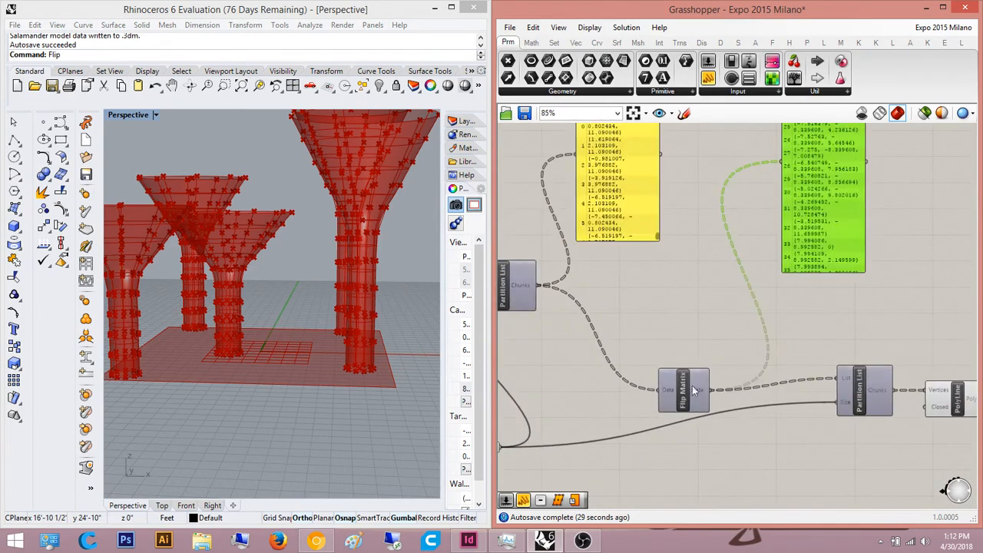
right_click_drag(728, 329, 719, 385)
right_click_drag(825, 201, 812, 295)
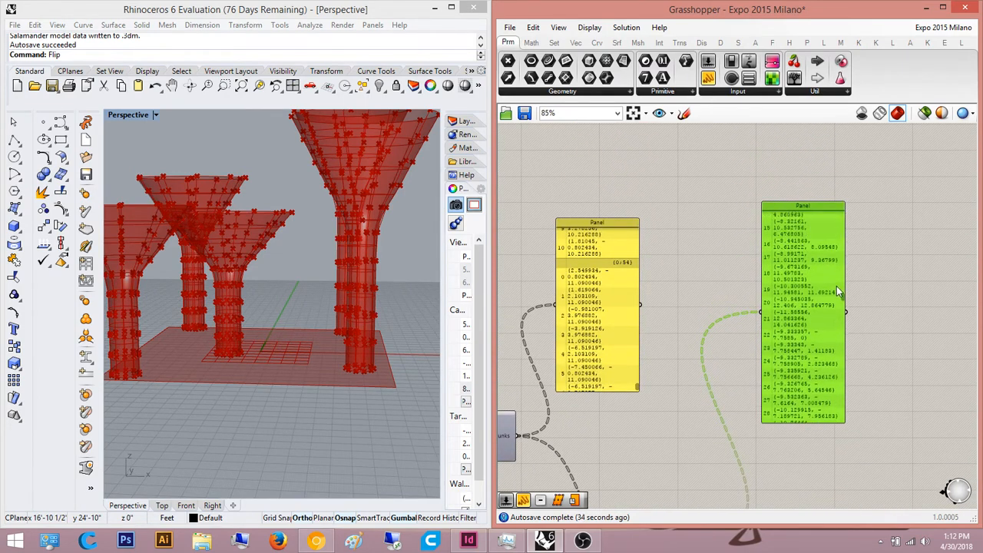
left_click_drag(837, 290, 844, 226)
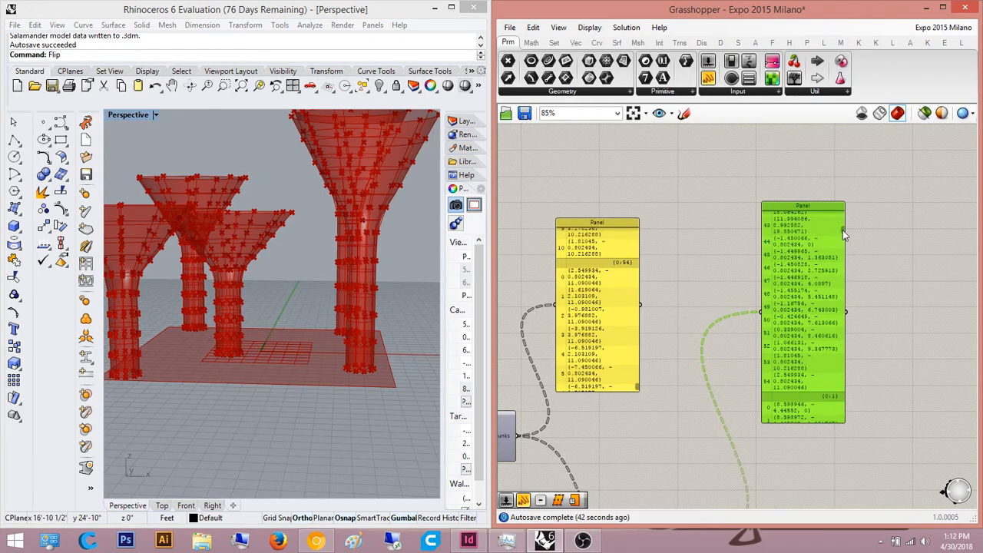
mouse_move(842, 230)
left_mouse_down()
mouse_move(843, 217)
mouse_move(841, 244)
mouse_move(842, 215)
left_mouse_up()
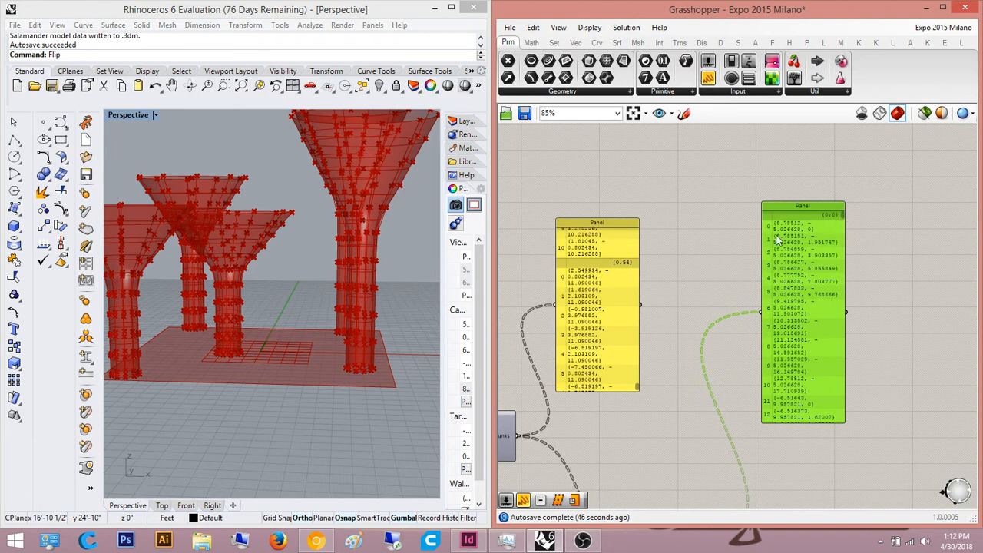
Step: Go back to Divide Surface and read the branch paths and item counts of its Points output
left_click(693, 249)
scroll(654, 294, "down", 4)
right_click_drag(619, 346, 773, 311)
scroll(621, 408, "up", 4)
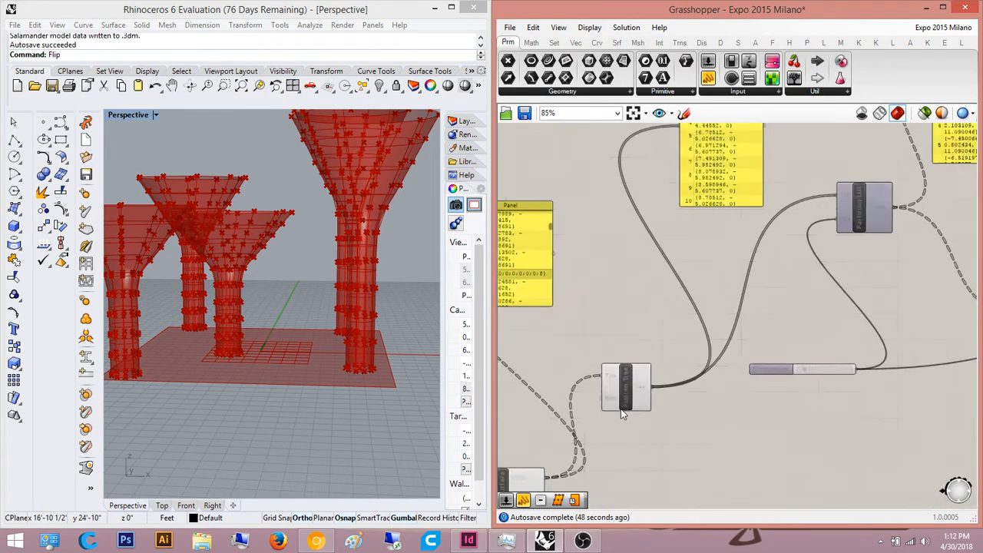
right_click_drag(620, 409, 755, 365)
scroll(679, 454, "up", 4)
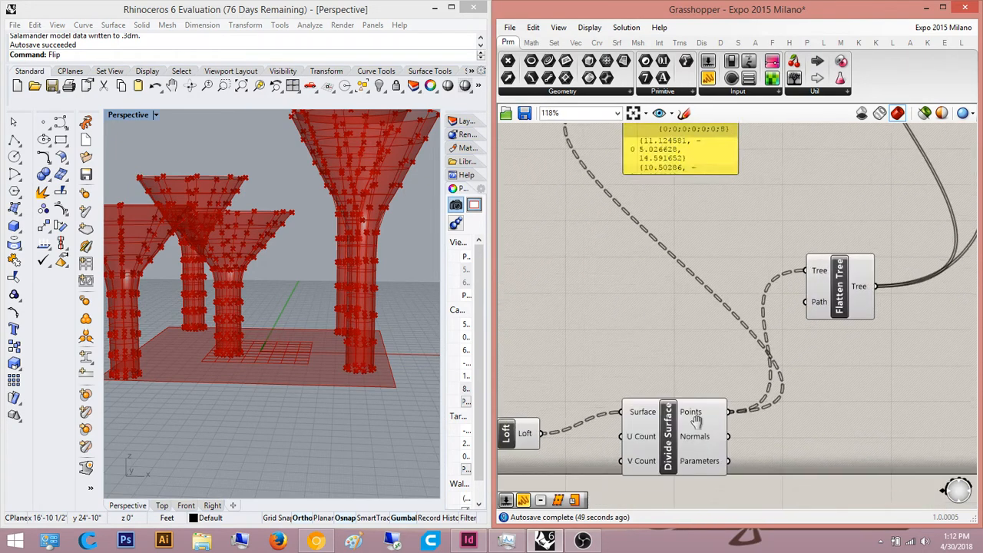
right_click_drag(619, 465, 661, 397)
scroll(664, 401, "up", 1)
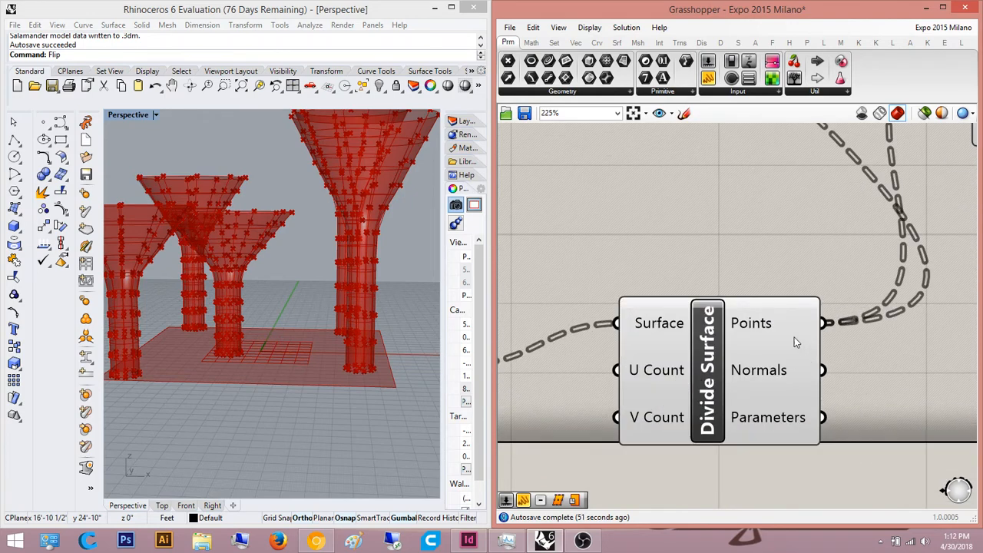
mouse_move(780, 331)
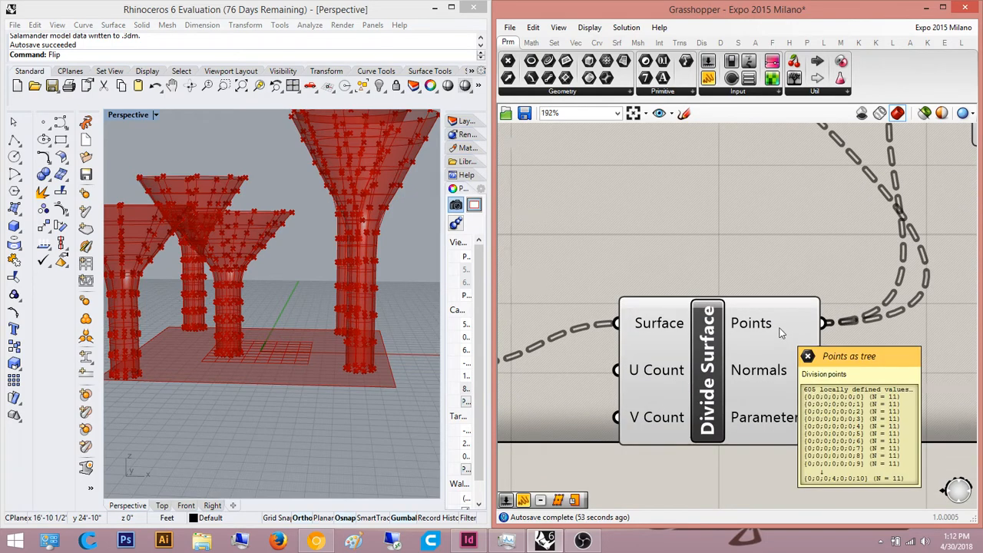
scroll(780, 332, "down", 6)
Step: Review the Flip Matrix panel again and trace its output into the second Partition List
right_click_drag(883, 338, 951, 343)
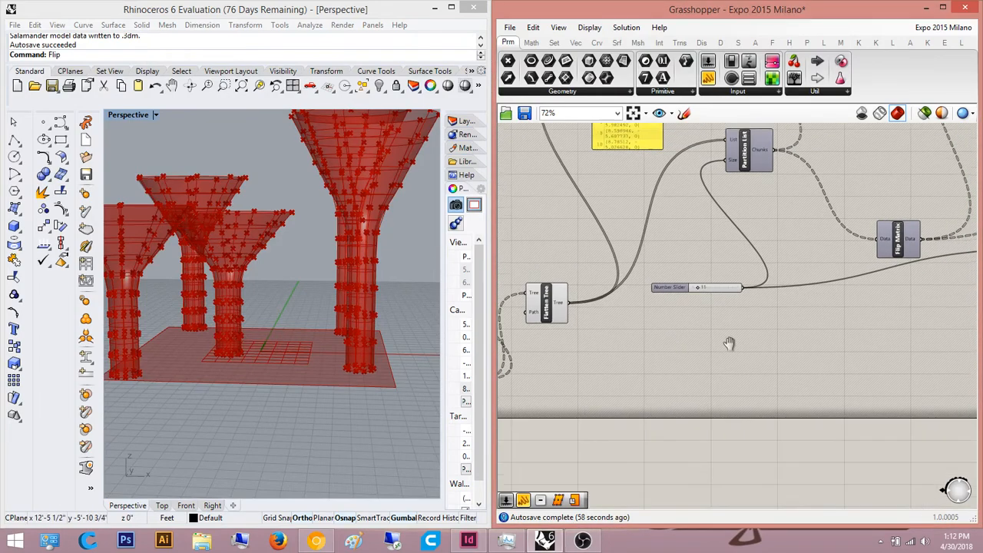
scroll(724, 340, "down", 3)
scroll(719, 321, "up", 4)
scroll(719, 321, "up", 1)
right_click_drag(721, 318, 758, 229)
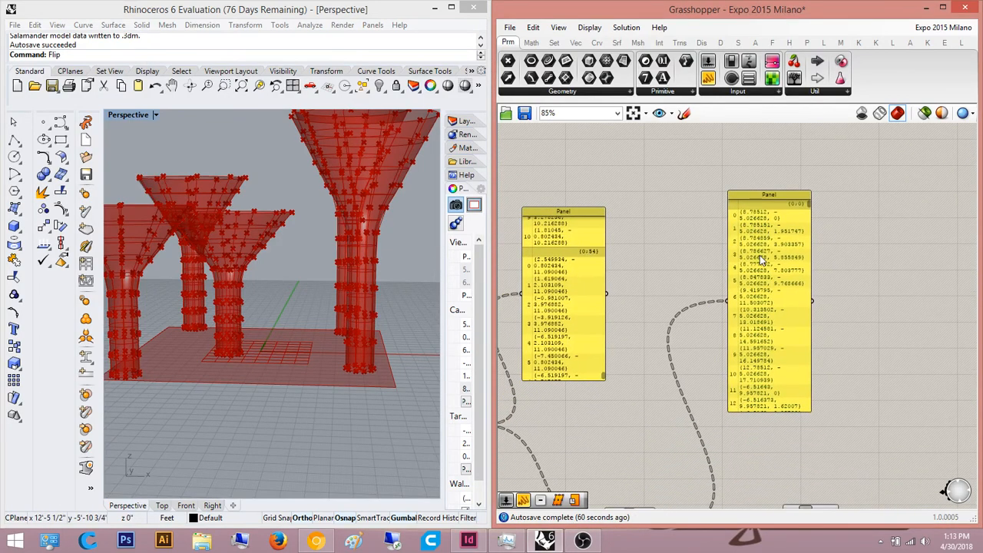
right_click_drag(766, 409, 808, 281)
left_click(693, 414)
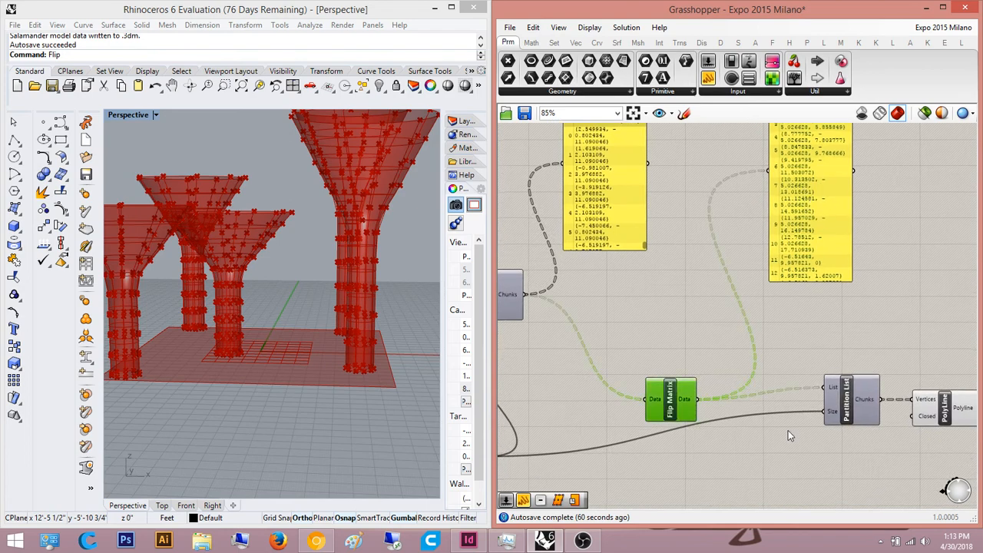
left_click(791, 433)
left_click(859, 394)
left_click(863, 327)
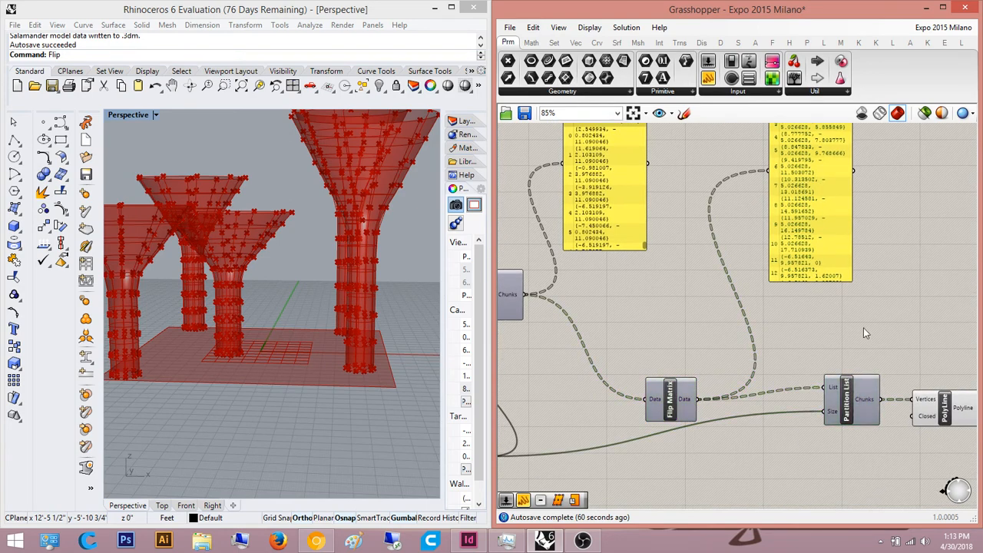
Step: Add a tall panel beside the Flip Matrix panel showing the Chunks output of the second Partition List
right_click_drag(861, 321, 681, 268)
left_click_drag(709, 78, 700, 348)
right_click_drag(729, 319, 729, 393)
left_click_drag(752, 262, 761, 422)
scroll(755, 323, "down", 3)
right_click_drag(753, 326, 735, 379)
scroll(755, 371, "up", 3)
left_click_drag(757, 369, 768, 215)
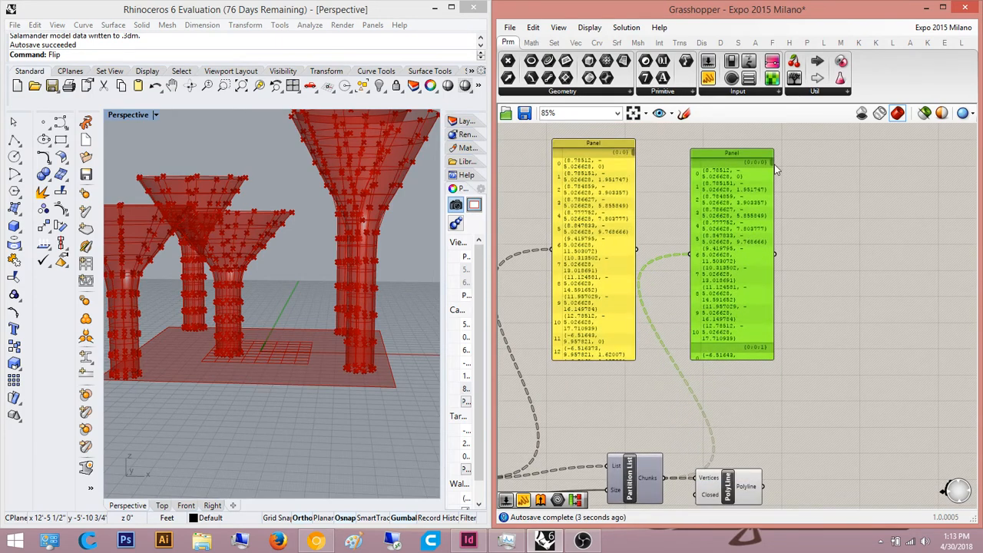
Step: Move the second Partition List's panel back along the definition, next to the Flatten Tree panel
scroll(737, 259, "down", 3)
right_click_drag(738, 260, 814, 295)
scroll(813, 297, "up", 3)
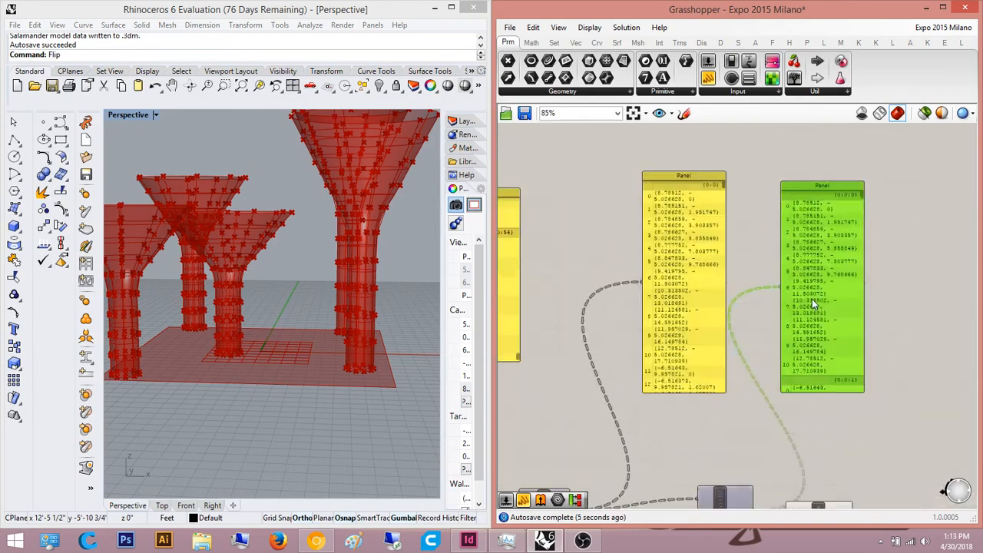
left_click_drag(812, 299, 541, 298)
right_click_drag(635, 306, 854, 324)
right_click_drag(819, 319, 959, 328)
left_click_drag(884, 326, 659, 347)
scroll(636, 309, "down", 4)
right_click_drag(637, 309, 759, 239)
scroll(700, 355, "up", 3)
Step: Reposition the Divide Surface Points panel in the empty space beside the Flatten Tree panel
right_click_drag(557, 261, 547, 316)
left_click(547, 316)
left_click_drag(547, 317, 717, 271)
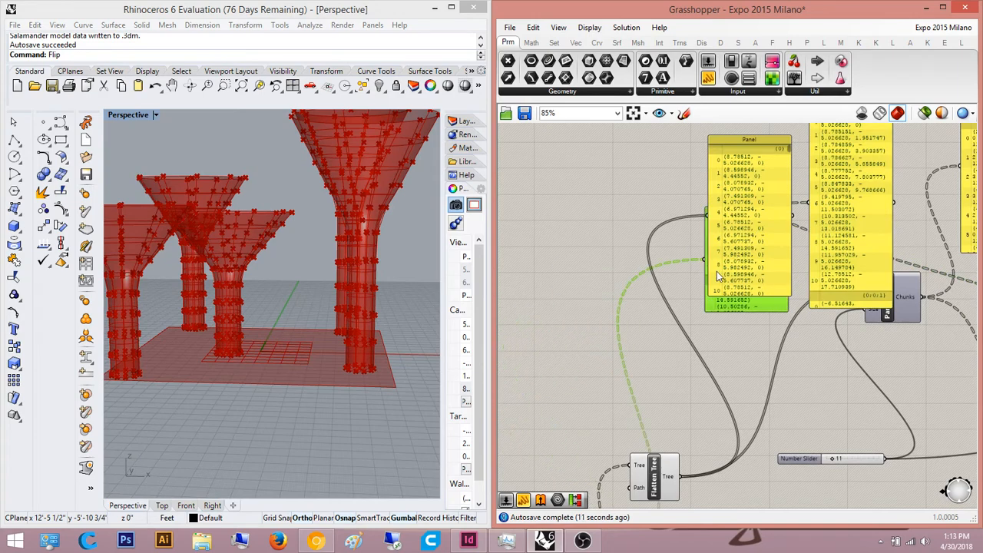
left_click_drag(738, 305, 567, 285)
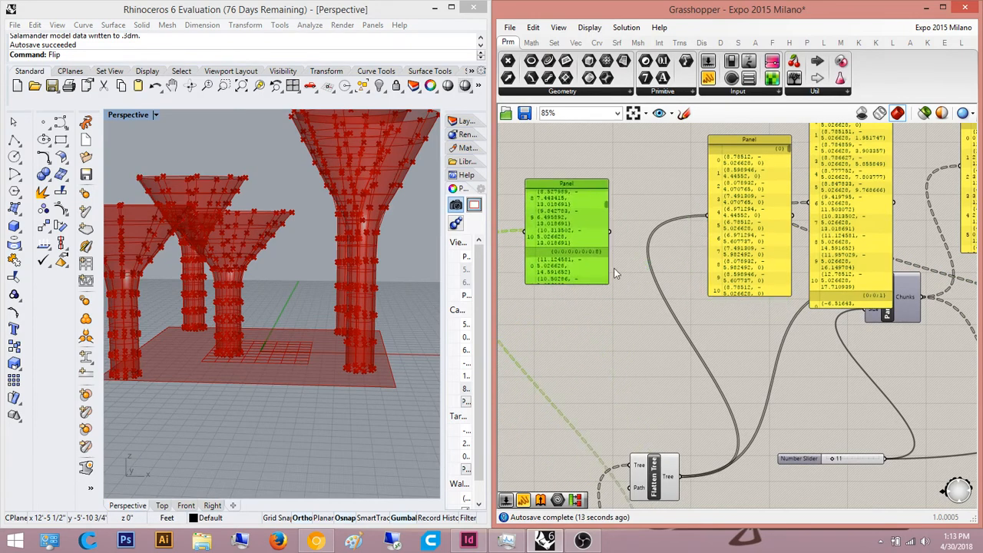
Step: Move the second Partition List's panel forward along the definition so it sits above and beyond the PolyLine component
scroll(613, 269, "down", 4)
left_click_drag(664, 219, 939, 239)
left_click(802, 353)
right_click_drag(802, 353, 760, 361)
scroll(743, 346, "down", 4)
right_click_drag(670, 300, 763, 281)
scroll(676, 295, "down", 3)
scroll(756, 283, "up", 8)
left_click_drag(773, 294, 774, 263)
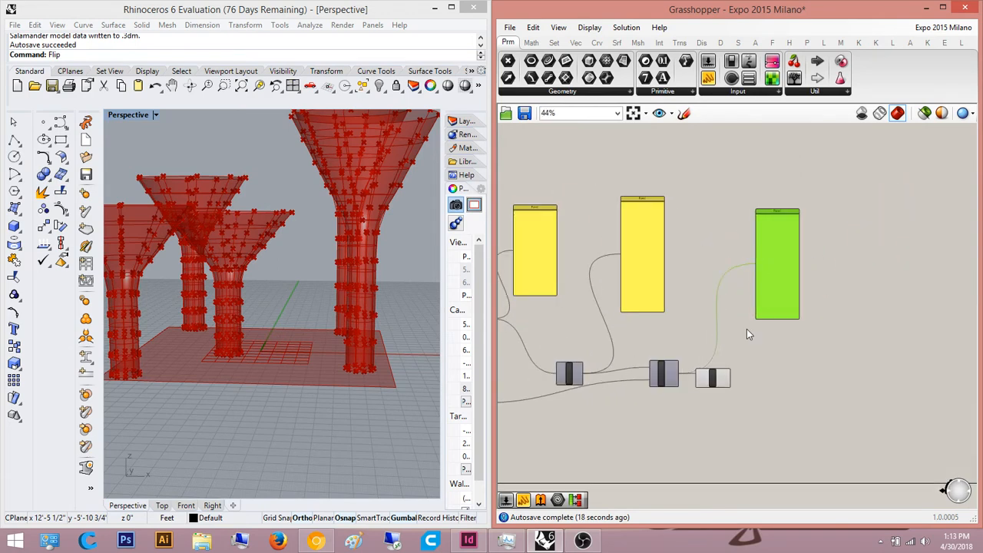
left_click(746, 332)
Step: Highlight the PolyLine output and examine up close how its lines follow the column surfaces
scroll(749, 368, "up", 2)
scroll(741, 382, "up", 4)
left_click(698, 380)
scroll(296, 219, "up", 5)
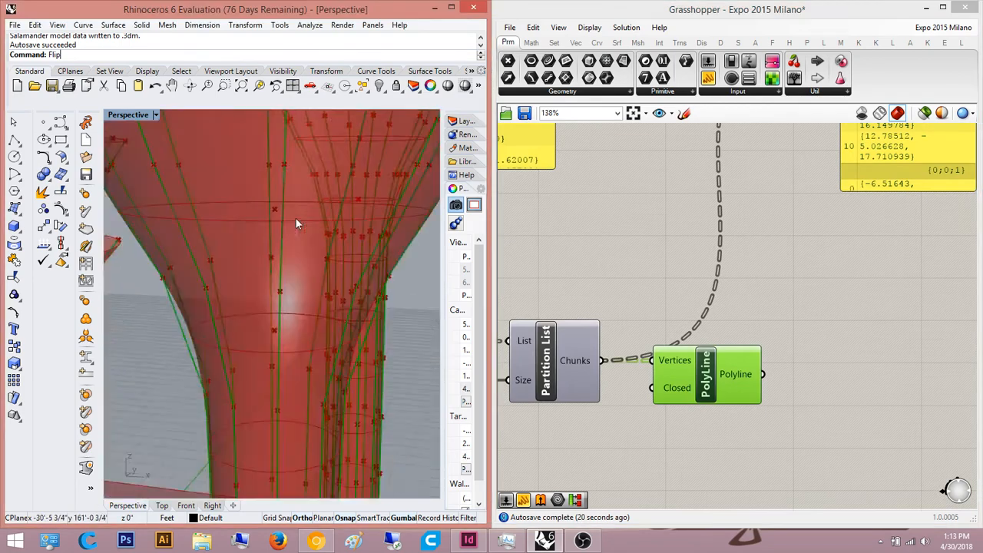
left_click(773, 355)
Step: Add an Interpolate curve component and connect the second Partition List's Chunks to its Vertices input
double_click(815, 366)
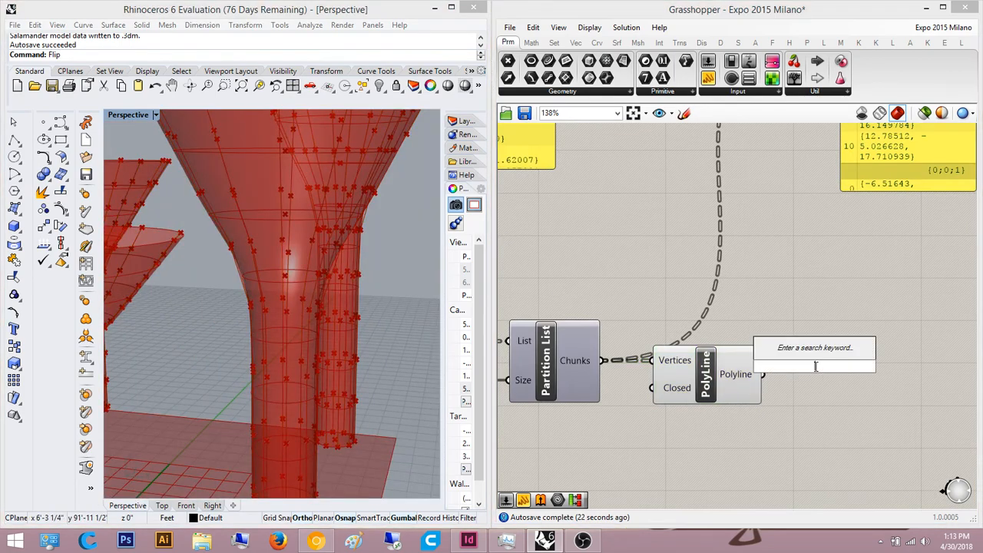
type("inpee")
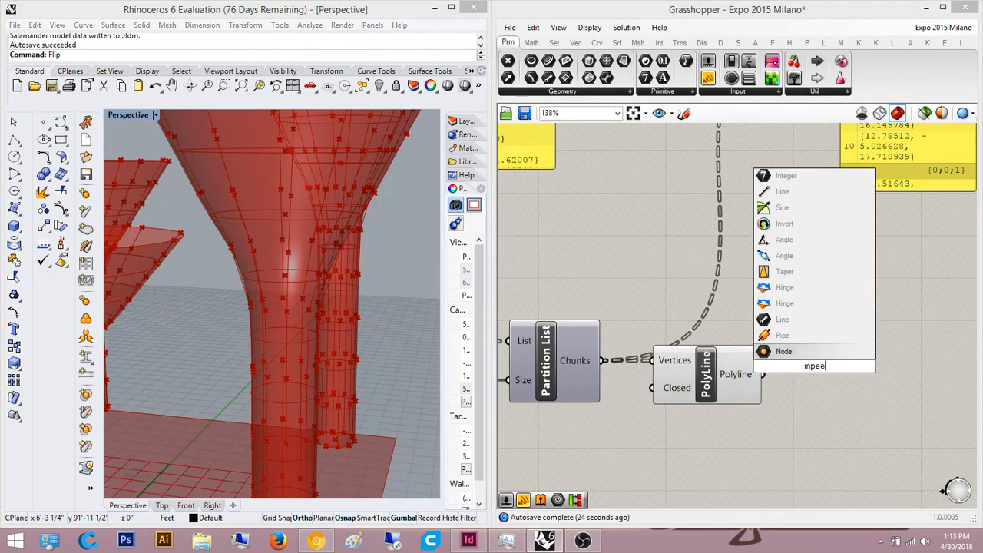
key("BackSpace")
key("BackSpace")
key("BackSpace")
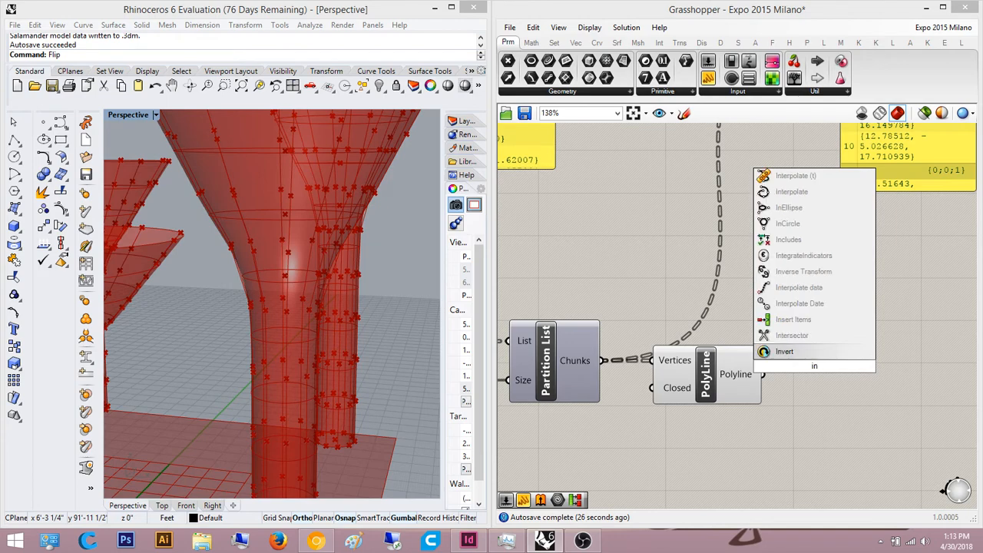
type("terpo")
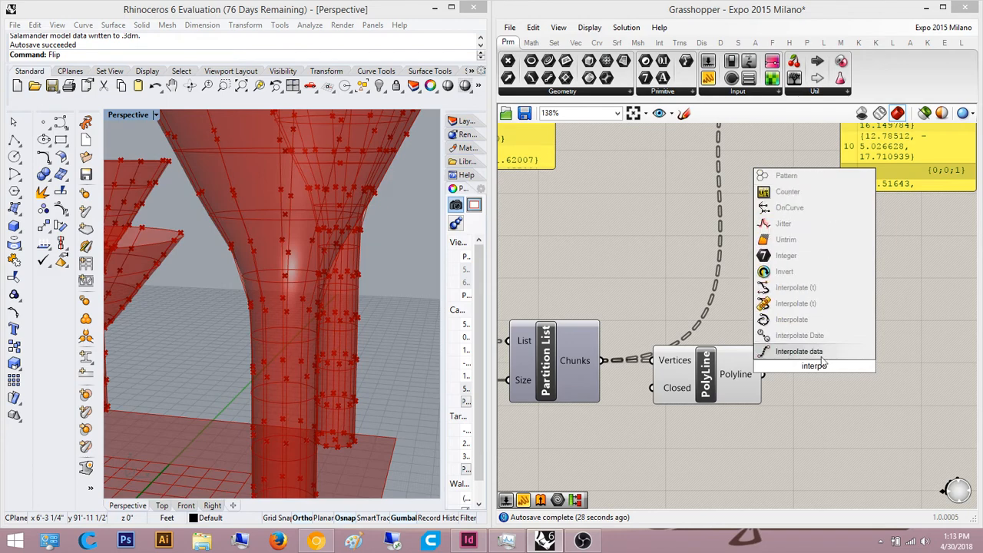
left_click(837, 323)
left_click_drag(769, 345, 799, 431)
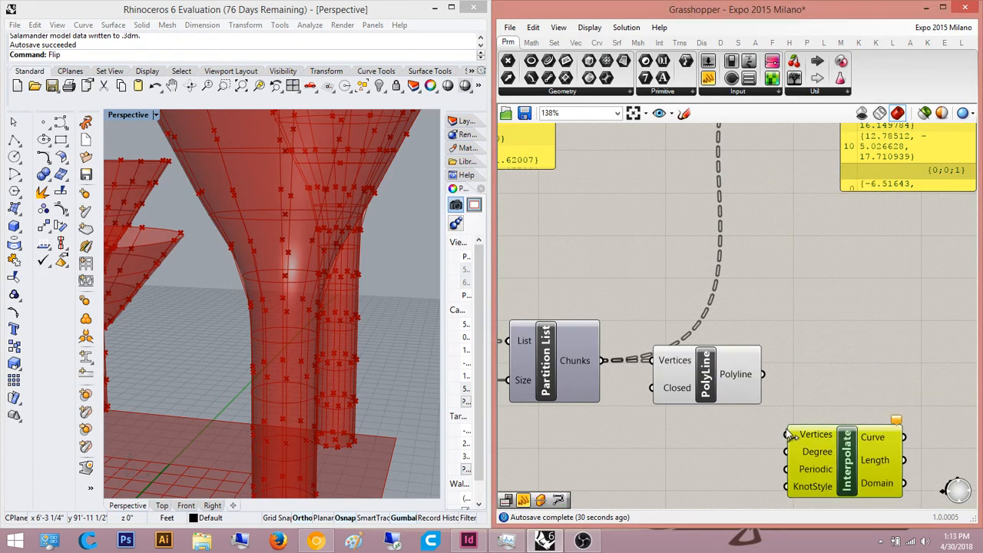
left_click_drag(636, 373, 604, 361)
Step: Delete the PolyLine component and move Interpolate into its place beside the second Partition List
right_click_drag(771, 399, 745, 359)
left_click_drag(698, 336, 811, 288)
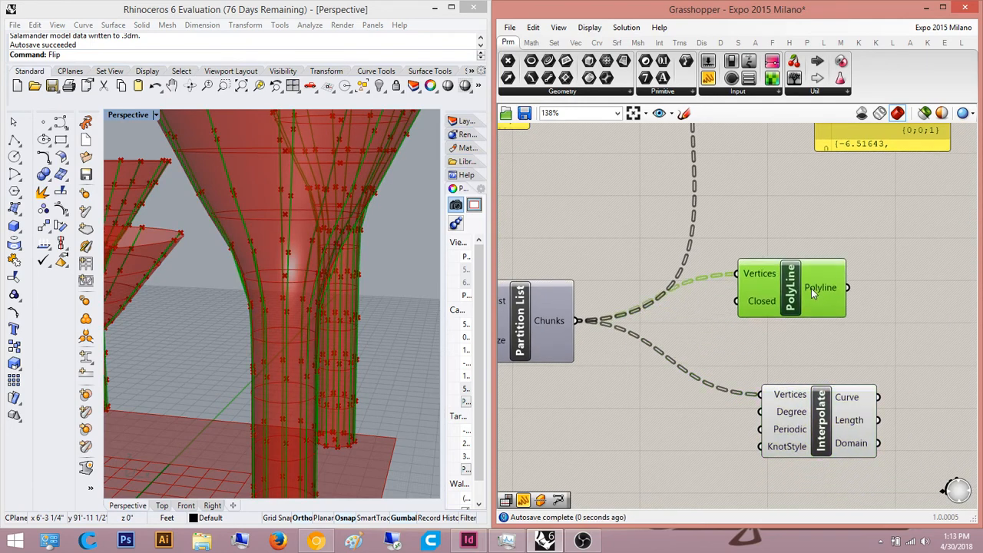
key("Delete")
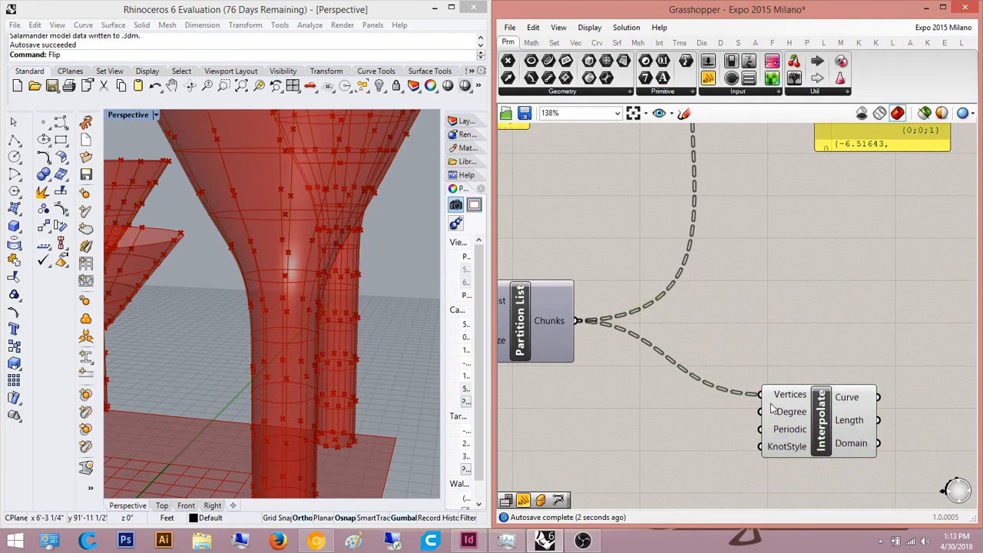
left_click_drag(790, 392, 759, 317)
left_click(766, 301)
scroll(679, 348, "down", 4)
right_click_drag(767, 301, 726, 367)
scroll(726, 367, "up", 4)
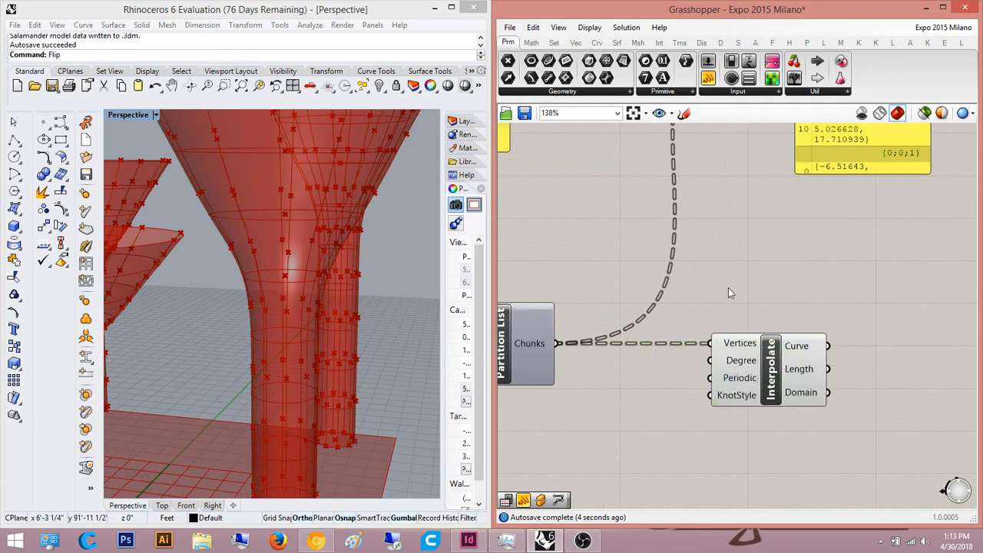
scroll(731, 289, "down", 4)
right_click_drag(742, 285, 949, 263)
scroll(949, 262, "down", 4)
scroll(599, 351, "up", 3)
right_click_drag(639, 363, 664, 355)
scroll(666, 353, "up", 3)
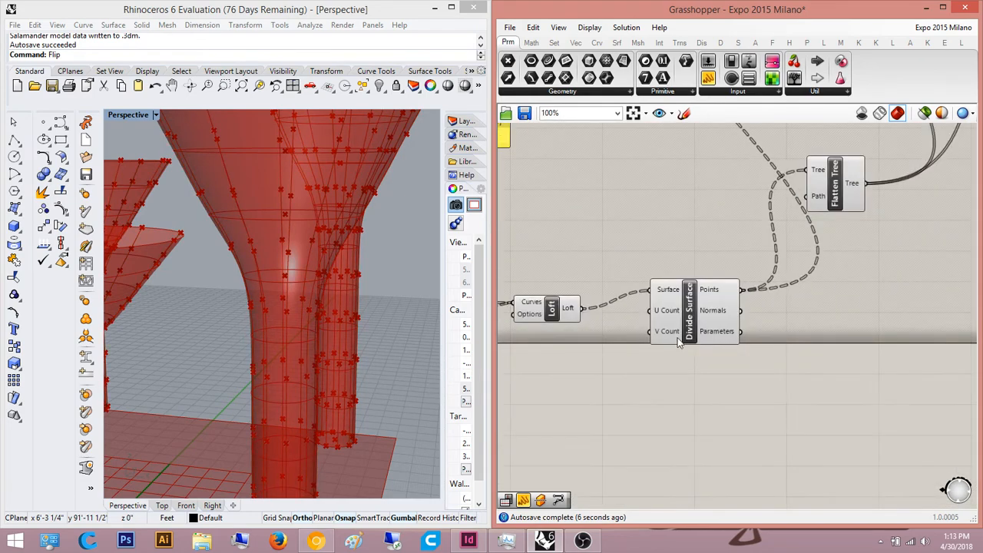
double_click(573, 345)
type("5")
key("Return")
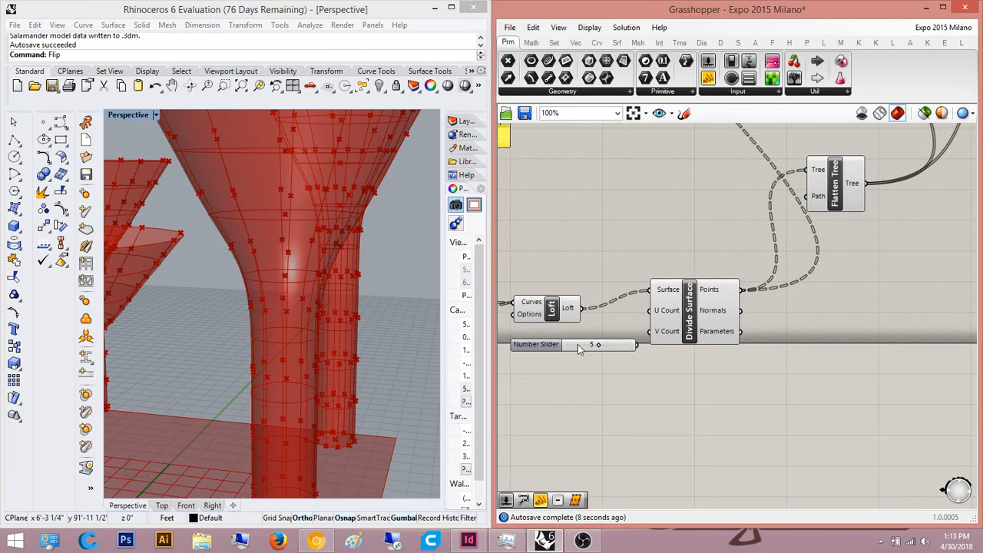
scroll(585, 342, "up", 3)
scroll(682, 346, "down", 2)
left_click_drag(689, 326, 662, 324)
key("Delete")
Step: Add a number slider with a value of 10 below the Flatten Tree component
scroll(662, 324, "down", 4)
scroll(867, 282, "up", 2)
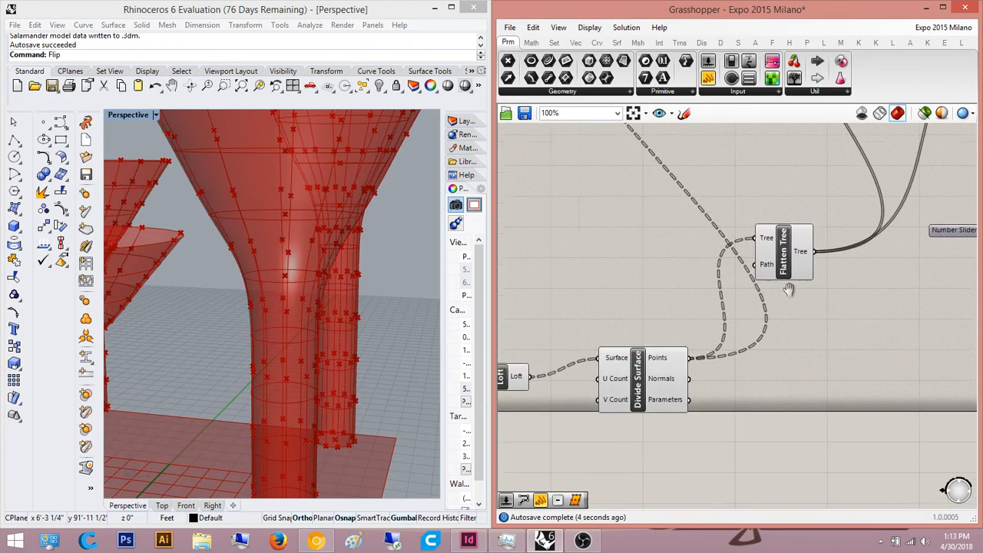
scroll(866, 283, "up", 1)
left_click(867, 282)
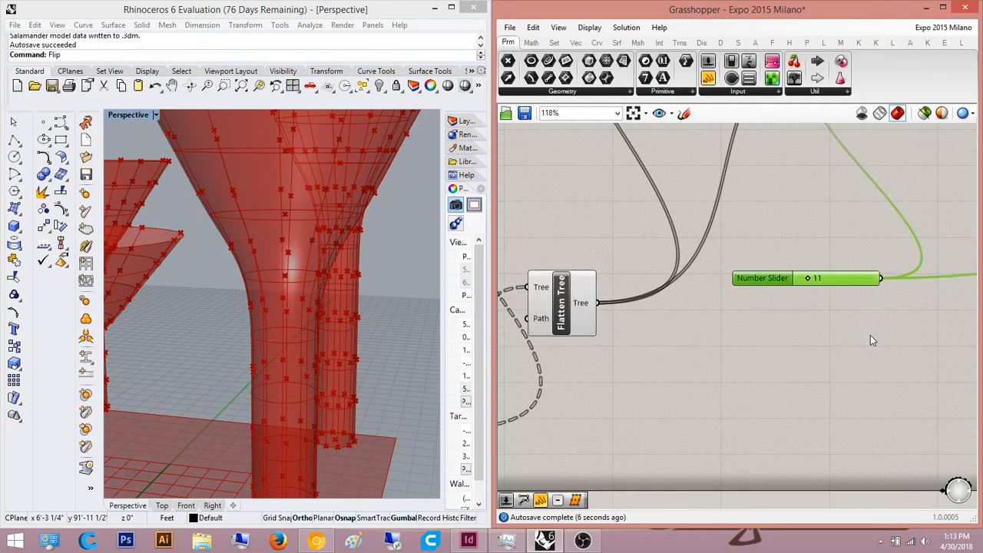
scroll(867, 310, "down", 2)
right_click_drag(847, 313, 858, 302)
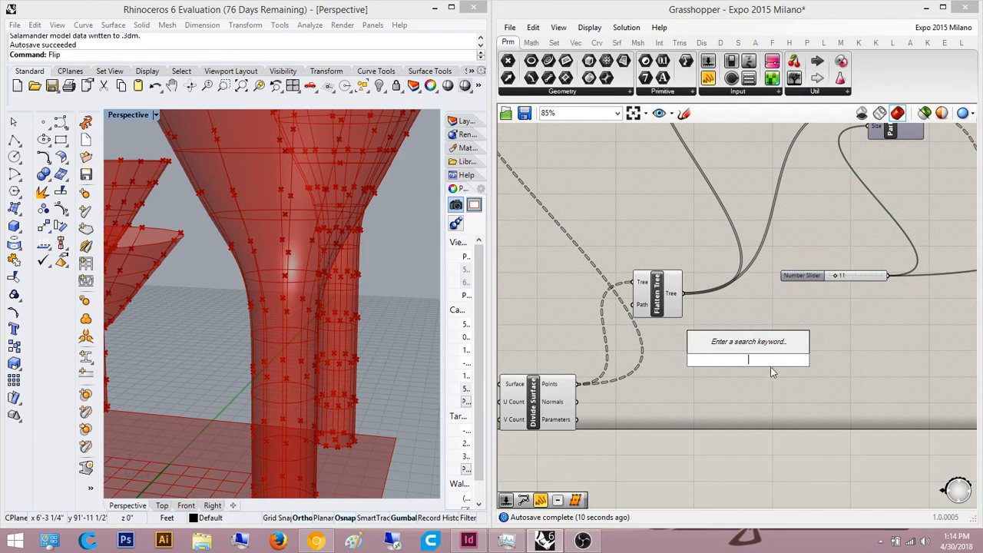
type("10")
key("Return")
Step: Move the new slider of 10 below the Loft component, on the input side of Divide Surface
right_click_drag(809, 372, 917, 313)
scroll(917, 313, "down", 2)
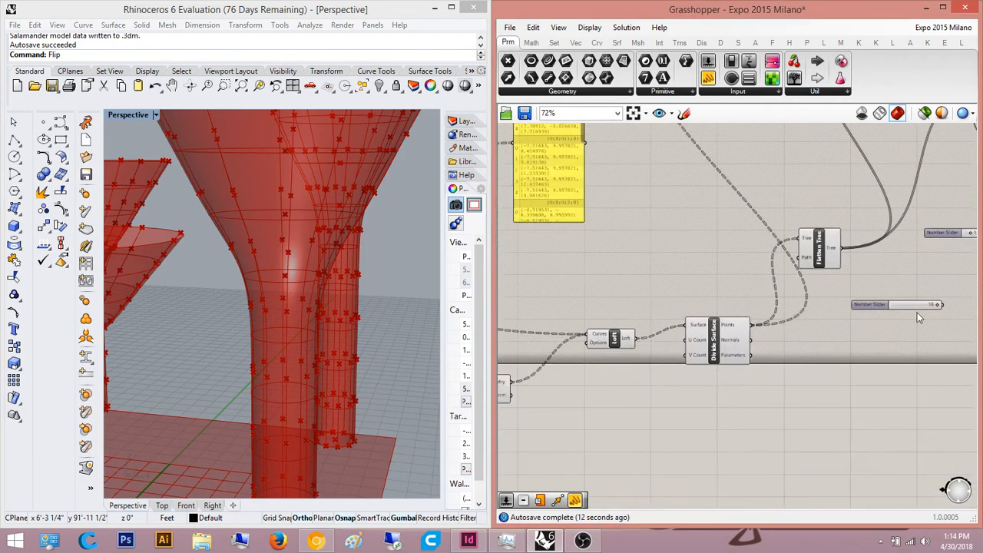
scroll(917, 312, "up", 3)
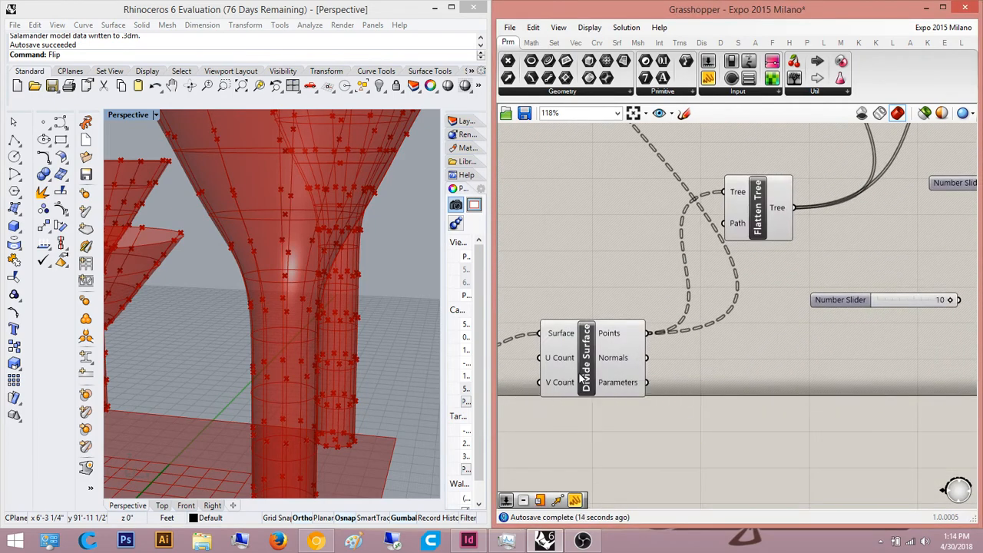
left_click_drag(868, 301, 515, 412)
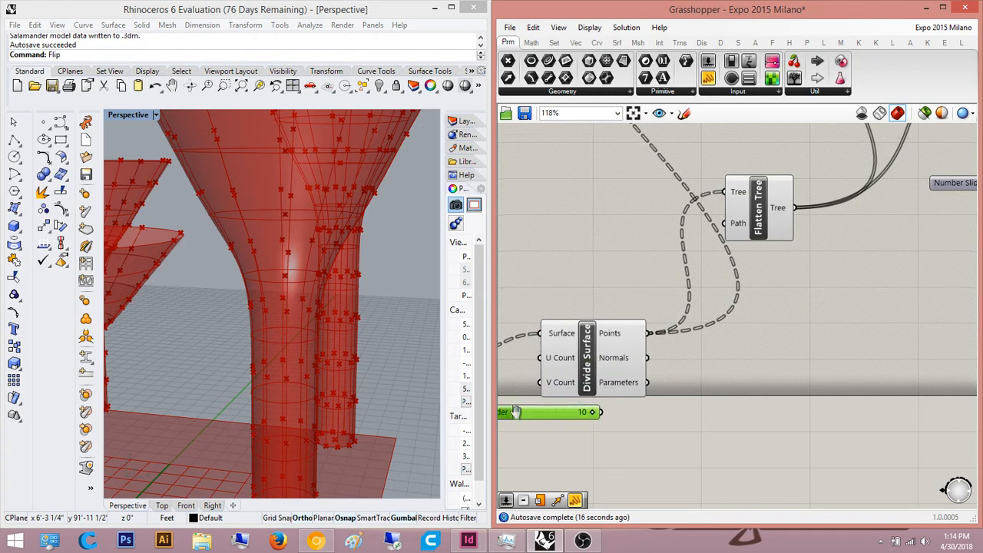
right_click_drag(515, 413, 725, 375)
left_click_drag(682, 380, 603, 381)
scroll(734, 382, "up", 1)
scroll(714, 375, "down", 2)
Step: Look over the chain from Divide Surface through Flatten Tree and the Partition Lists, including their panels
right_click_drag(738, 382, 593, 389)
scroll(615, 384, "down", 3)
scroll(838, 286, "up", 4)
scroll(742, 366, "down", 6)
right_click_drag(872, 331, 696, 353)
scroll(688, 277, "up", 3)
scroll(688, 276, "down", 3)
right_click_drag(664, 288, 804, 305)
scroll(603, 283, "up", 4)
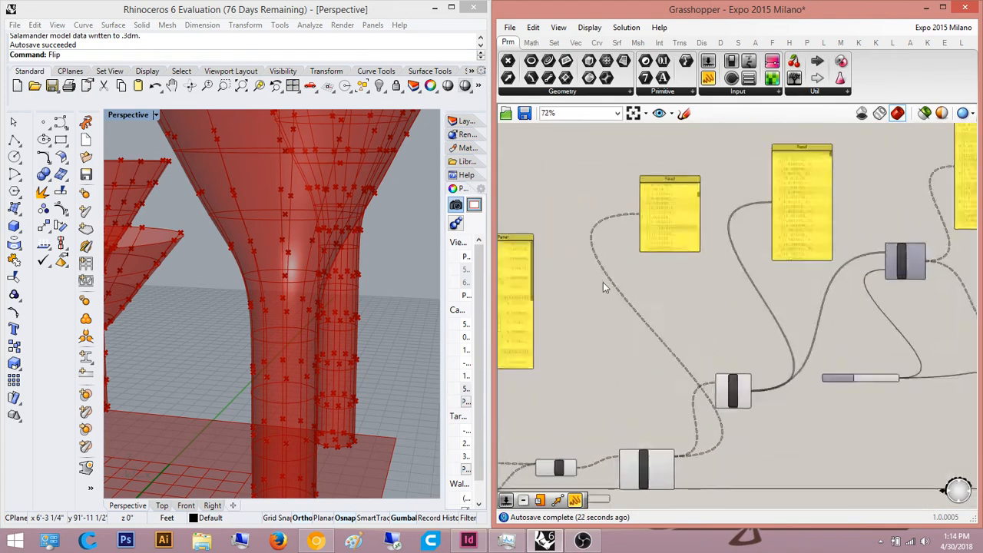
right_click_drag(755, 264, 791, 157)
scroll(644, 336, "down", 1)
right_click_drag(742, 358, 599, 328)
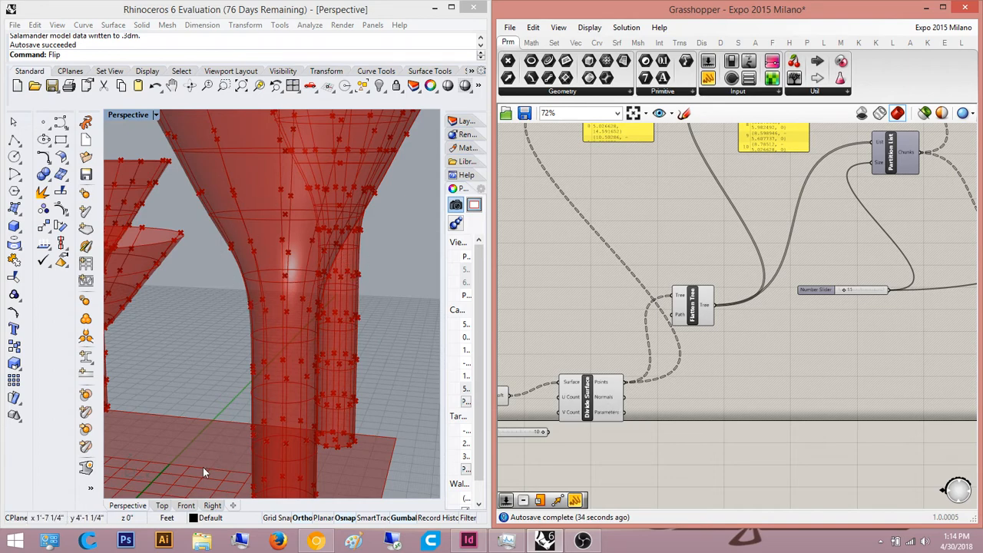
Step: Check the columns in the Top and Perspective views and compare them with the Expo 2015 Milano photo in the browser
left_click(167, 501)
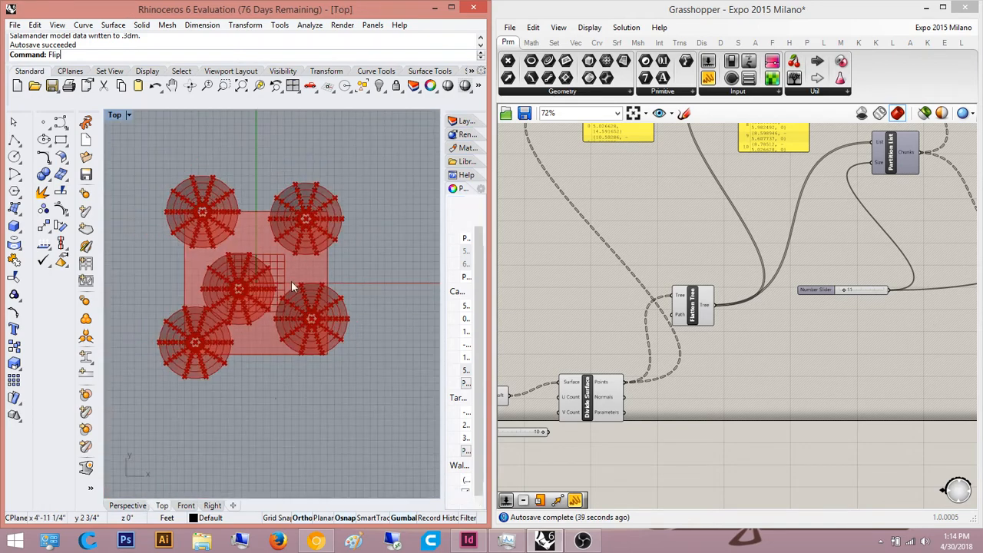
left_click(136, 507)
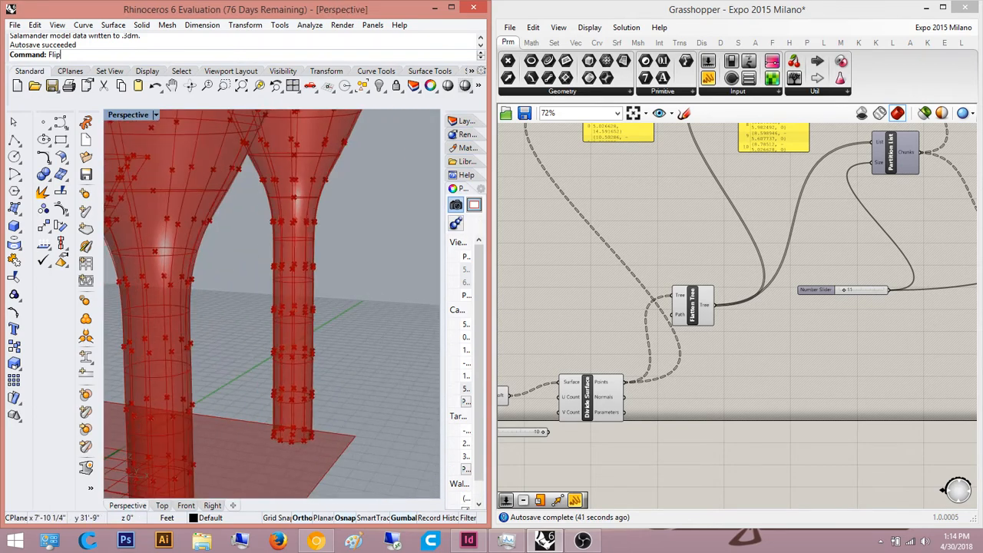
left_click(316, 541)
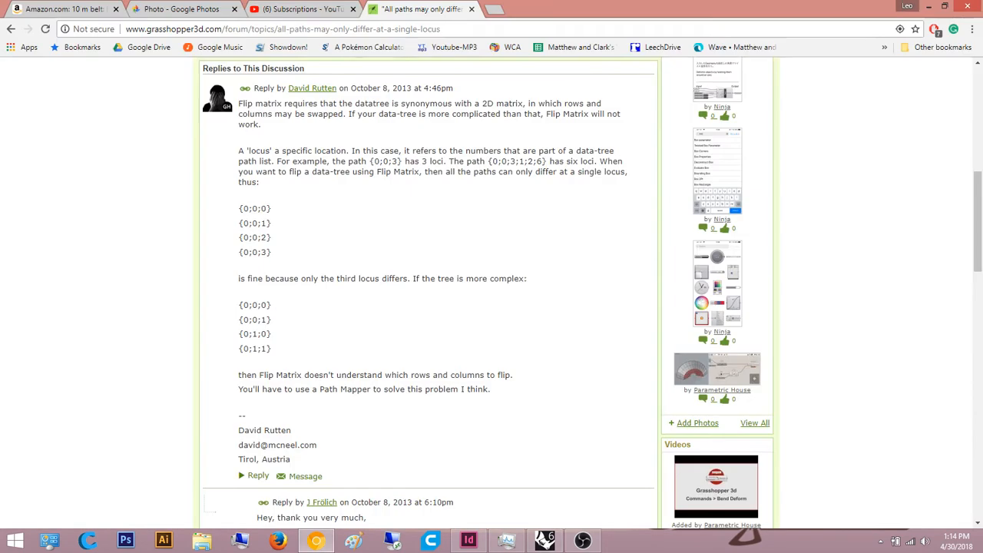
left_click(183, 8)
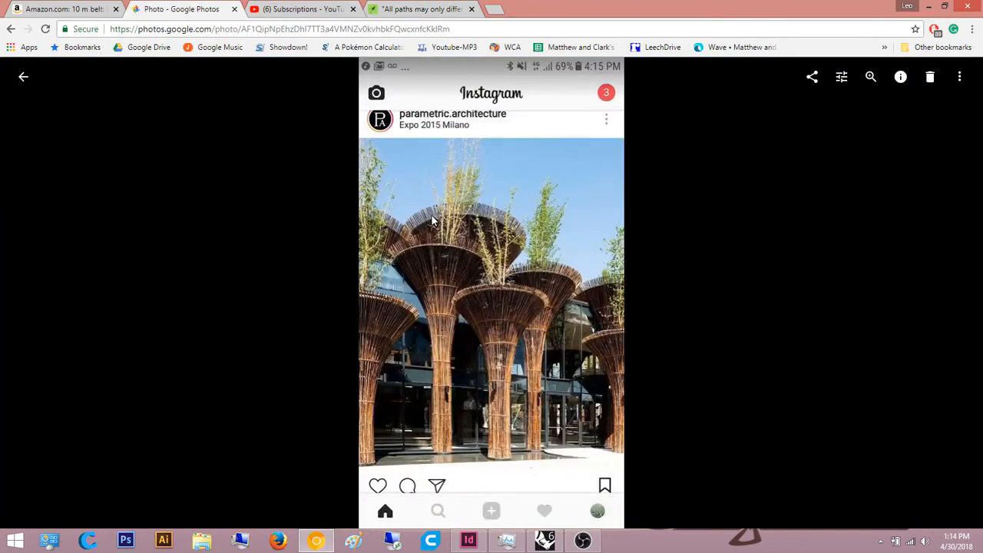
left_click(929, 6)
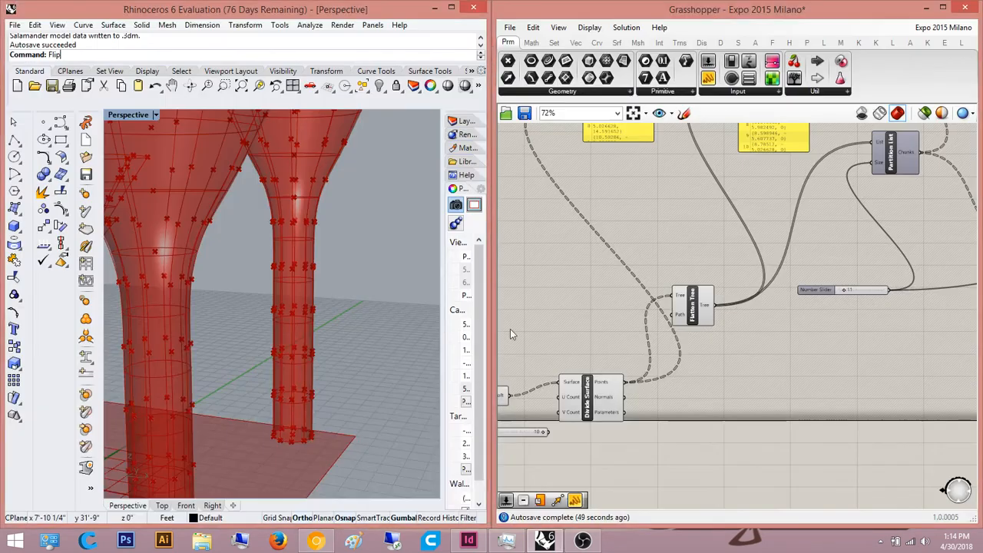
Step: Connect the slider of 10 to both the U Count and V Count inputs of Divide Surface
right_click_drag(564, 352, 668, 332)
scroll(655, 382, "up", 3)
right_click_drag(574, 406, 652, 374)
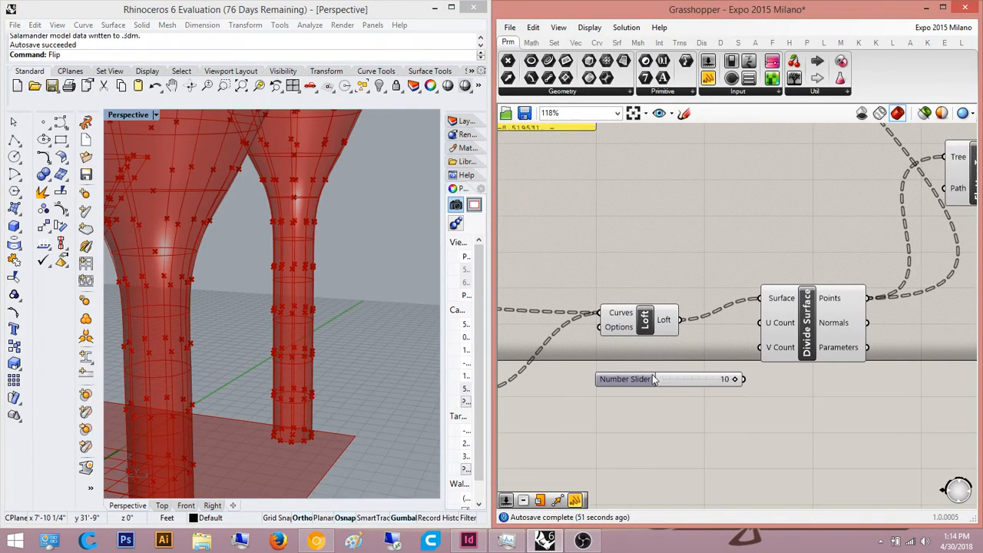
scroll(730, 341, "up", 3)
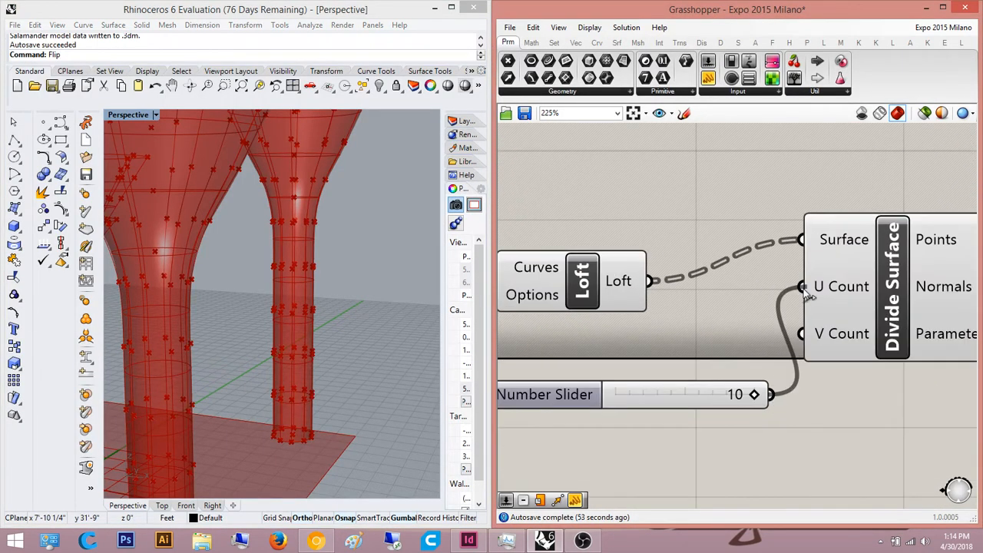
scroll(797, 333, "down", 3)
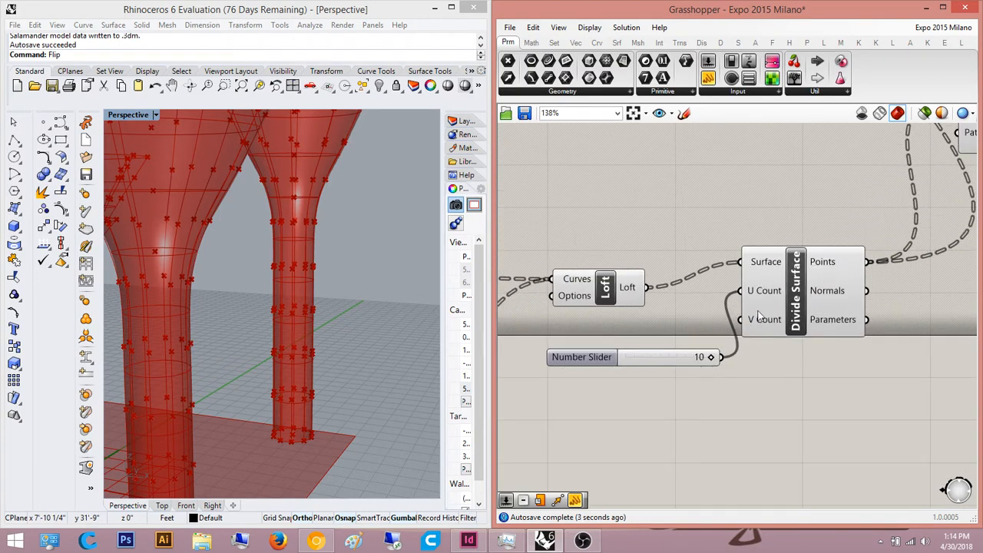
scroll(722, 369, "down", 5)
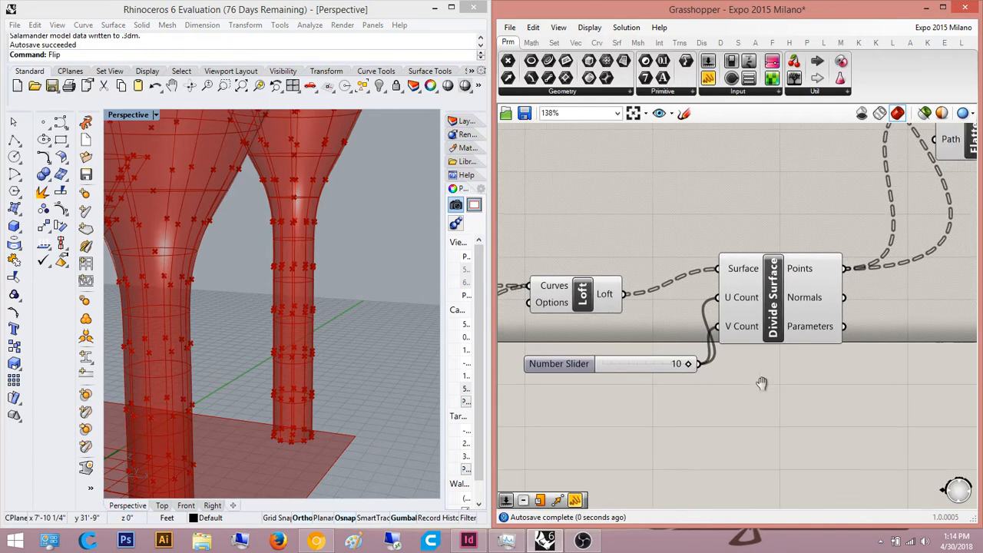
Step: Trace the definition back to its start and examine the Plane Surface, Populate 2D, Circle and Random components
scroll(598, 364, "up", 5)
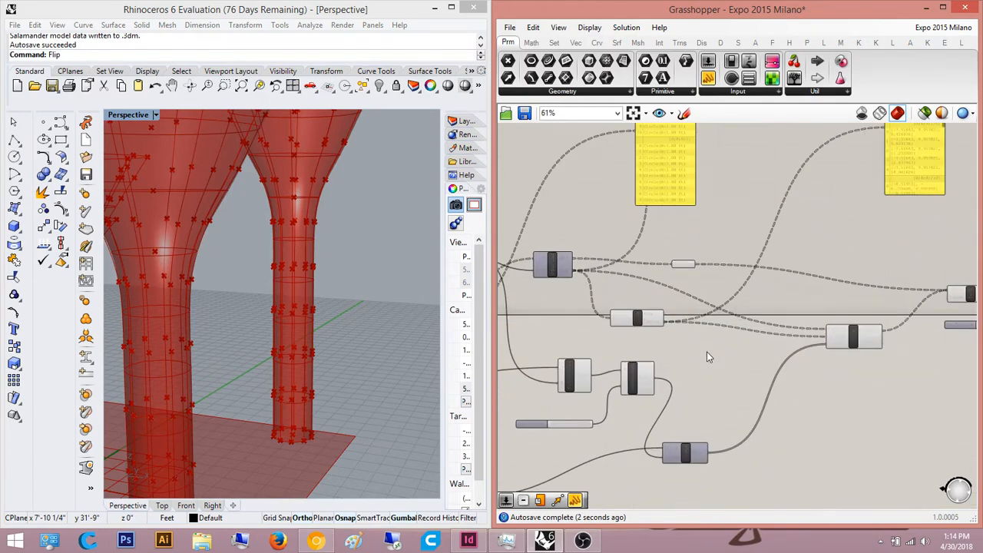
scroll(700, 367, "down", 6)
right_click_drag(699, 367, 828, 327)
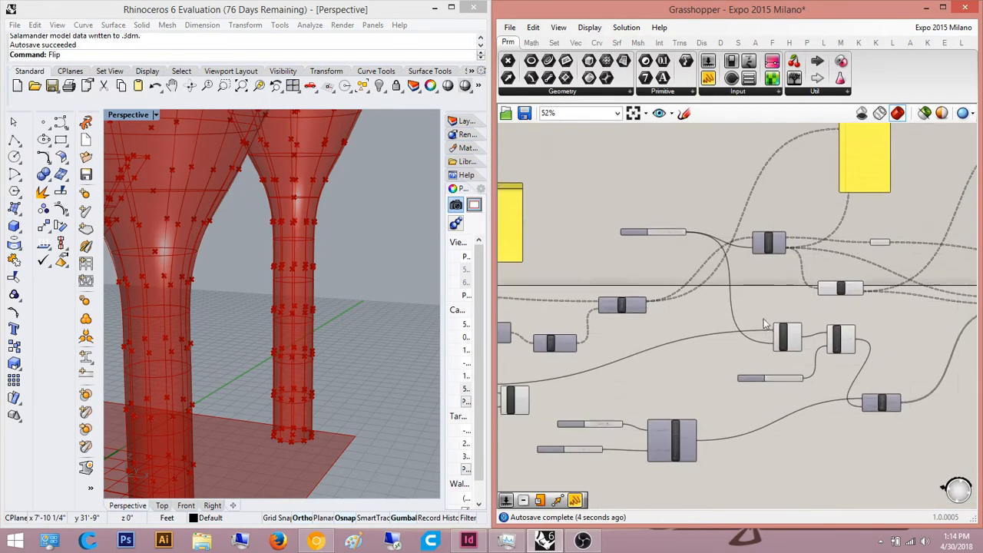
right_click_drag(501, 363, 792, 328)
scroll(792, 328, "up", 5)
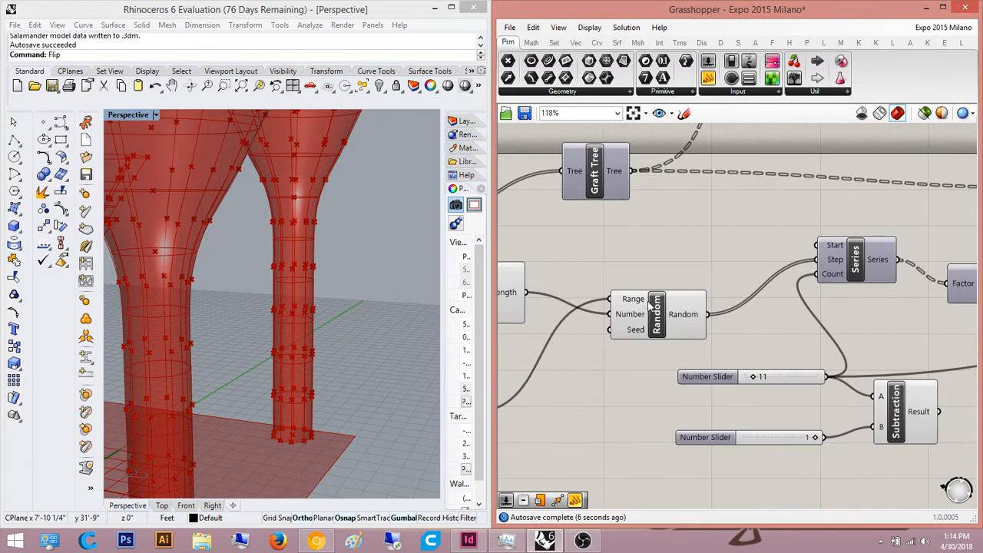
right_click_drag(651, 305, 926, 309)
scroll(682, 271, "down", 3)
scroll(612, 286, "up", 2)
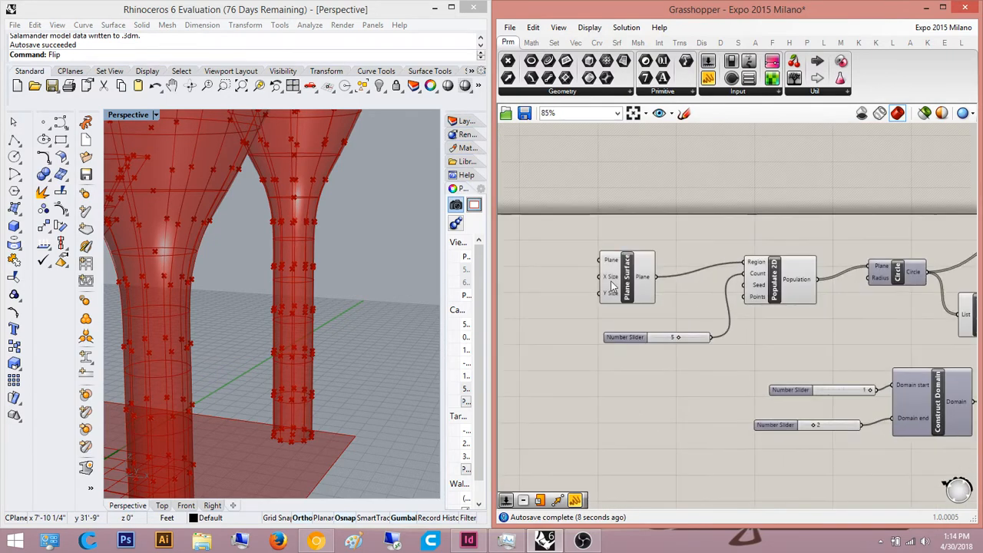
right_click_drag(934, 208, 793, 227)
left_click(756, 290)
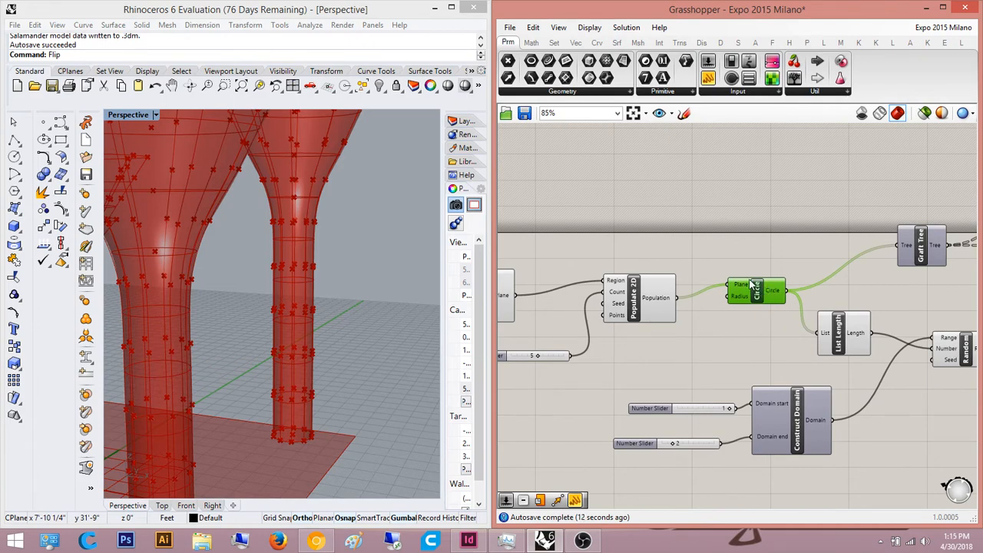
left_click(777, 247)
scroll(796, 227, "down", 6)
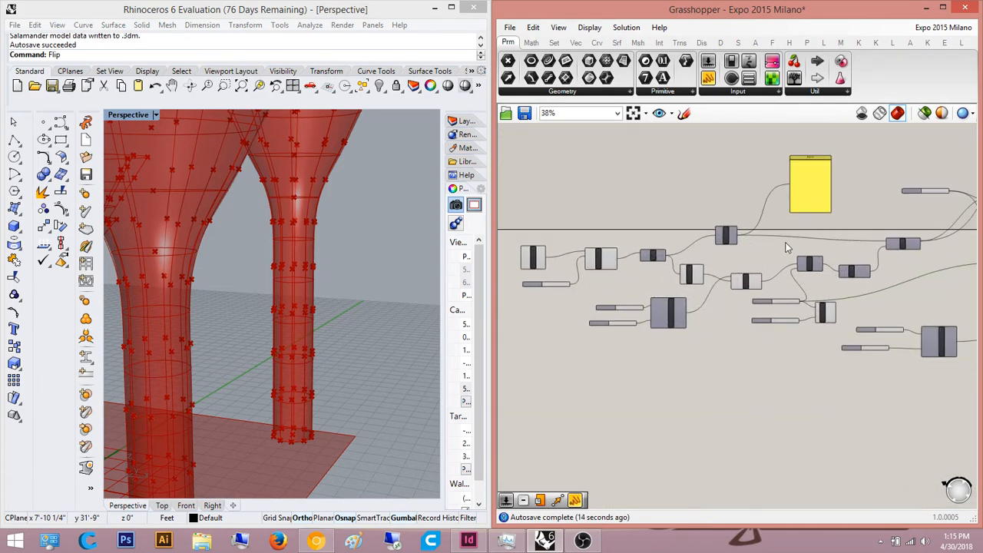
Step: Examine the Series, Unit Z, Random and Subtraction components along with the number sliders feeding them
scroll(710, 284, "up", 5)
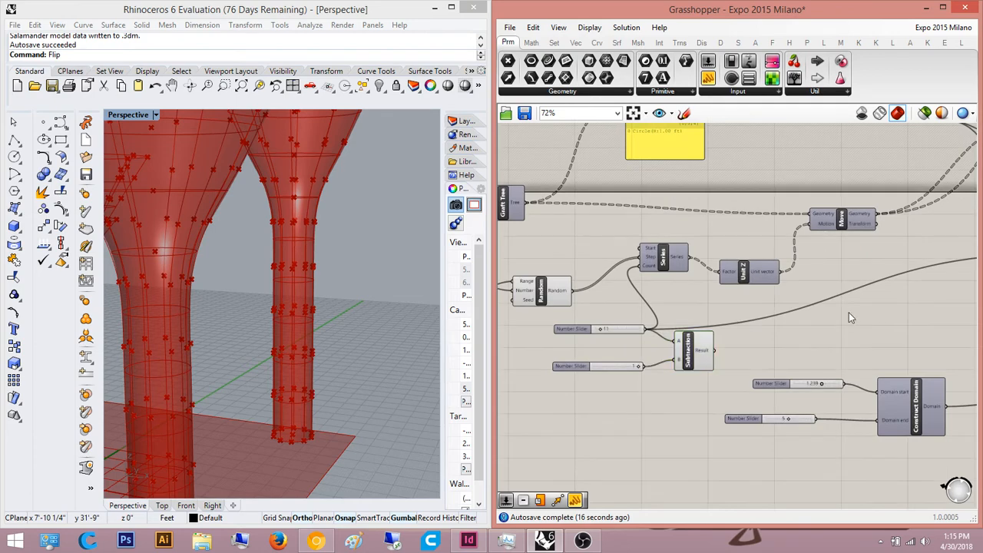
right_click_drag(796, 341, 727, 350)
left_click(617, 362)
scroll(672, 376, "up", 2)
right_click_drag(900, 290, 619, 298)
scroll(618, 298, "down", 3)
right_click_drag(731, 258, 907, 284)
right_click_drag(722, 291, 911, 293)
scroll(606, 343, "up", 3)
right_click_drag(606, 343, 719, 340)
right_click_drag(646, 347, 521, 325)
scroll(820, 292, "up", 1)
right_click_drag(803, 358, 725, 324)
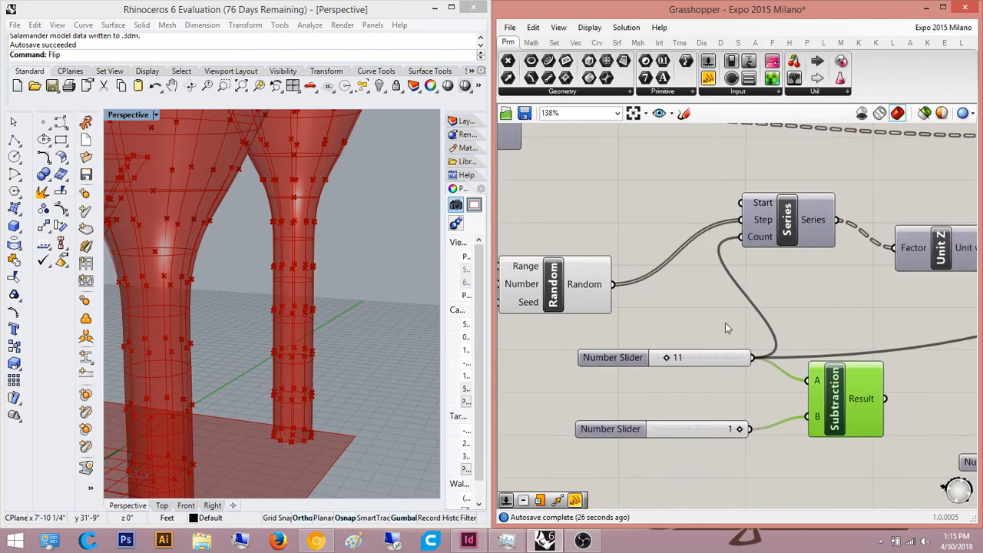
Step: Try the Series Count slider at 22 and 18 to compare the column heights, and undo both changes
scroll(694, 361, "up", 2)
left_click_drag(659, 356, 671, 355)
scroll(387, 248, "down", 6)
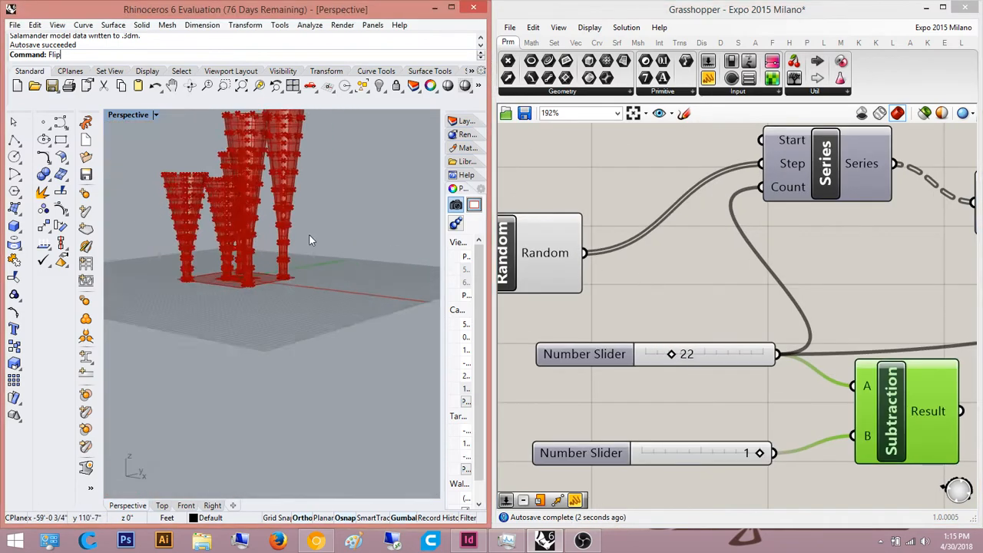
scroll(326, 238, "up", 3)
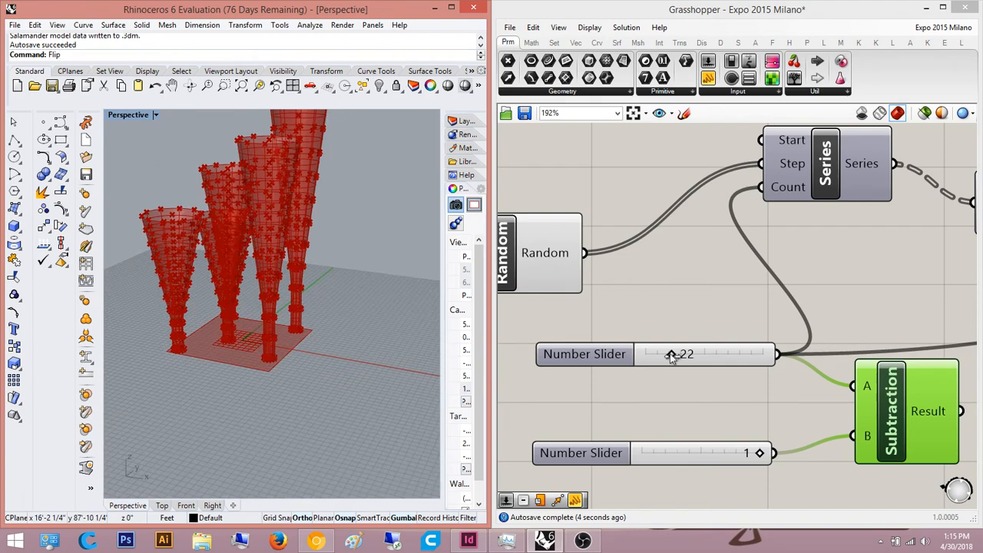
left_click_drag(671, 356, 667, 355)
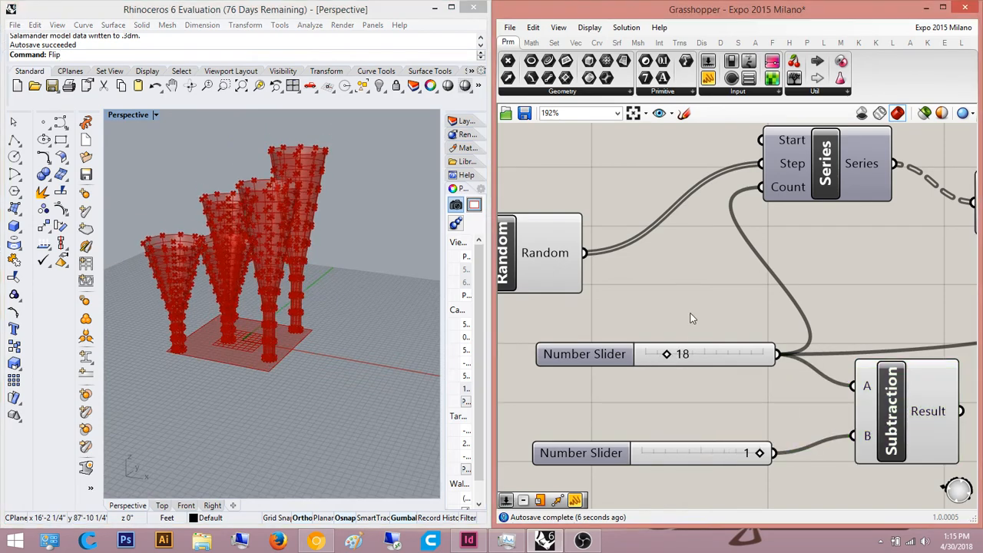
key("ctrl+z")
key("ctrl+z")
scroll(683, 331, "up", 3)
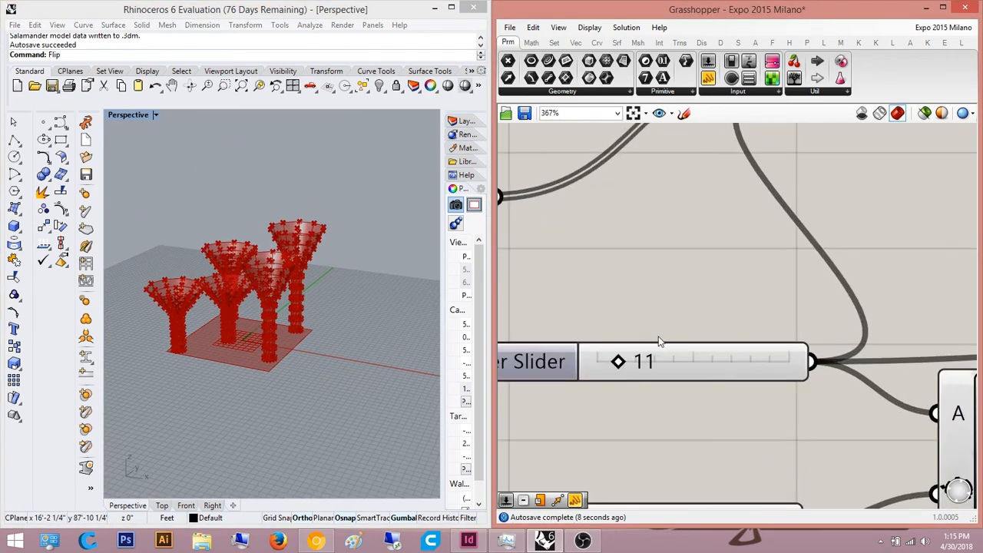
Step: Inspect the Series Count input and the Random output, trying the Count slider at 12 and returning it to 11
scroll(662, 343, "down", 3)
scroll(757, 211, "up", 2)
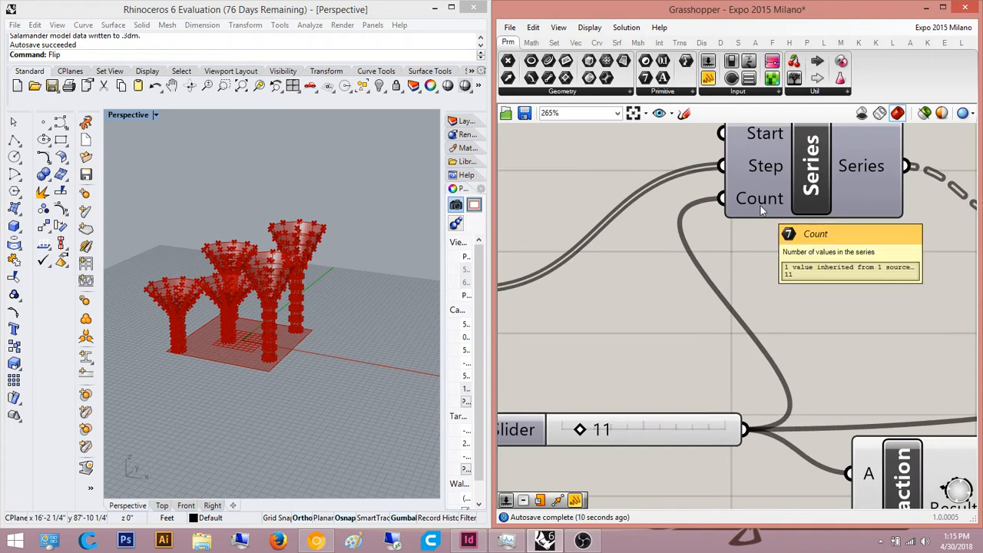
scroll(645, 229, "down", 4)
scroll(606, 277, "up", 4)
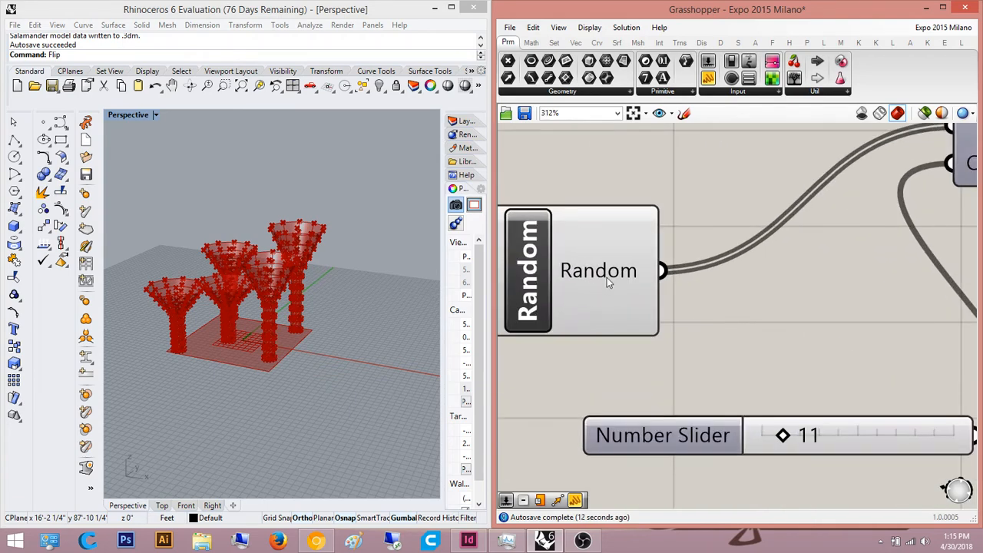
scroll(324, 268, "up", 5)
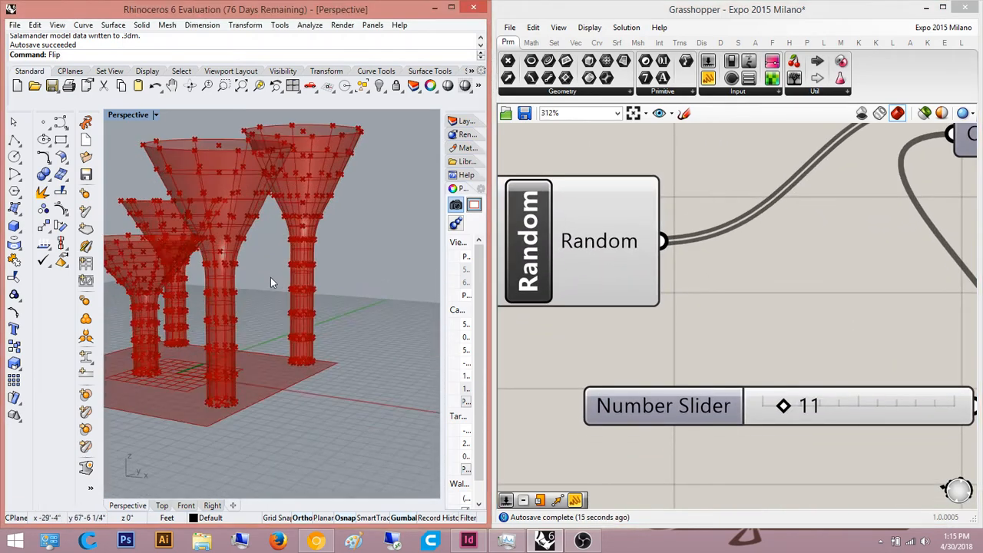
scroll(270, 277, "up", 2)
left_click_drag(785, 407, 787, 406)
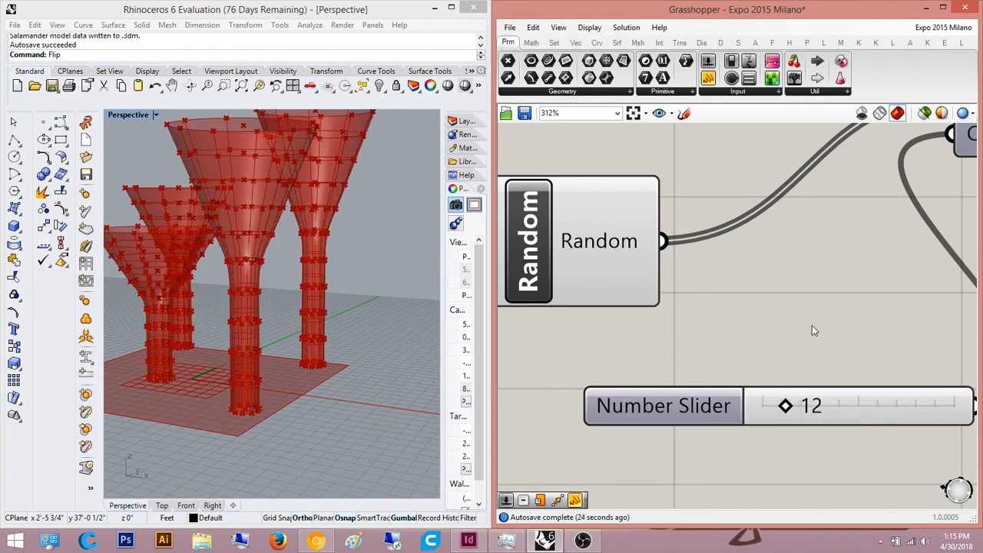
left_click_drag(786, 407, 784, 406)
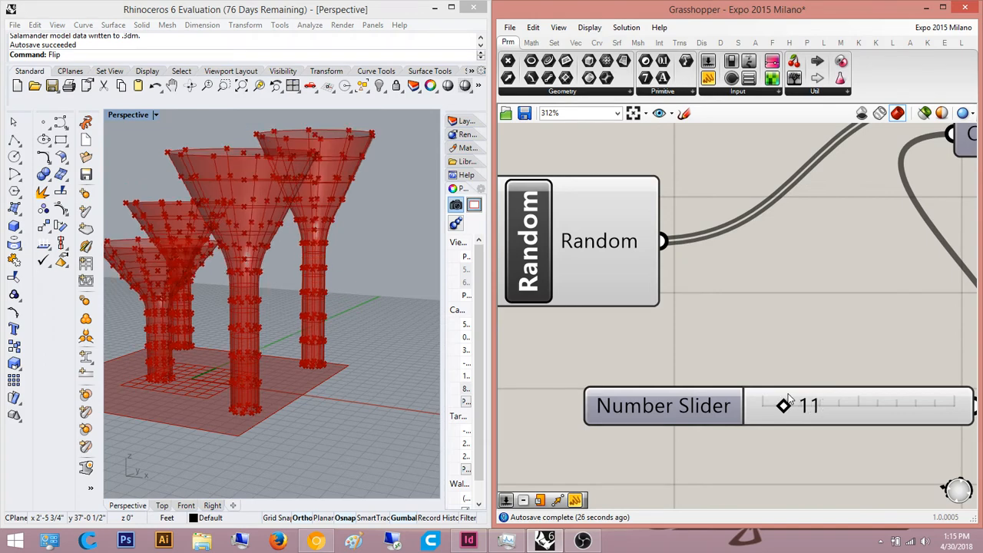
Step: Trace the inputs of Series back through Random, List Length and Construct Domain, and inspect the column shafts in Perspective
scroll(789, 400, "down", 6)
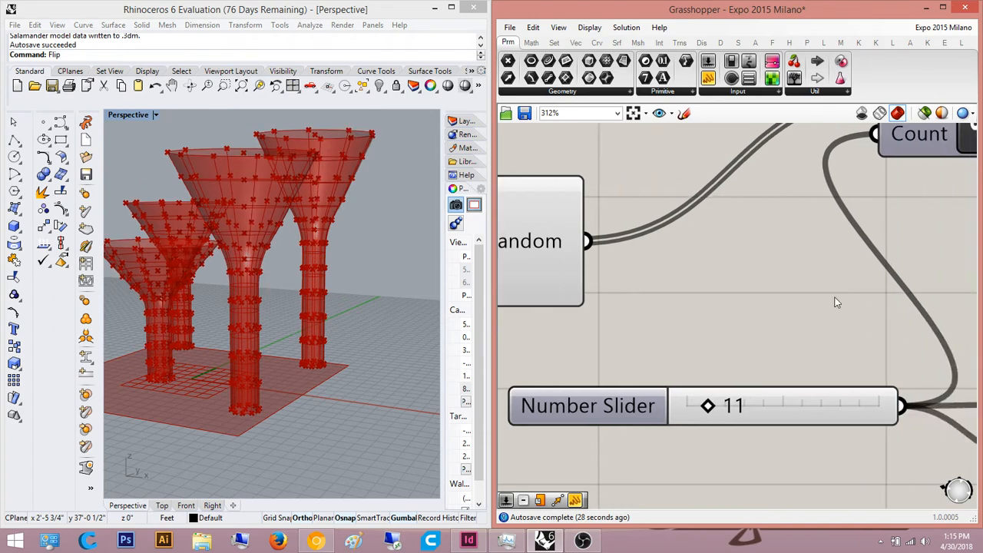
scroll(684, 353, "up", 3)
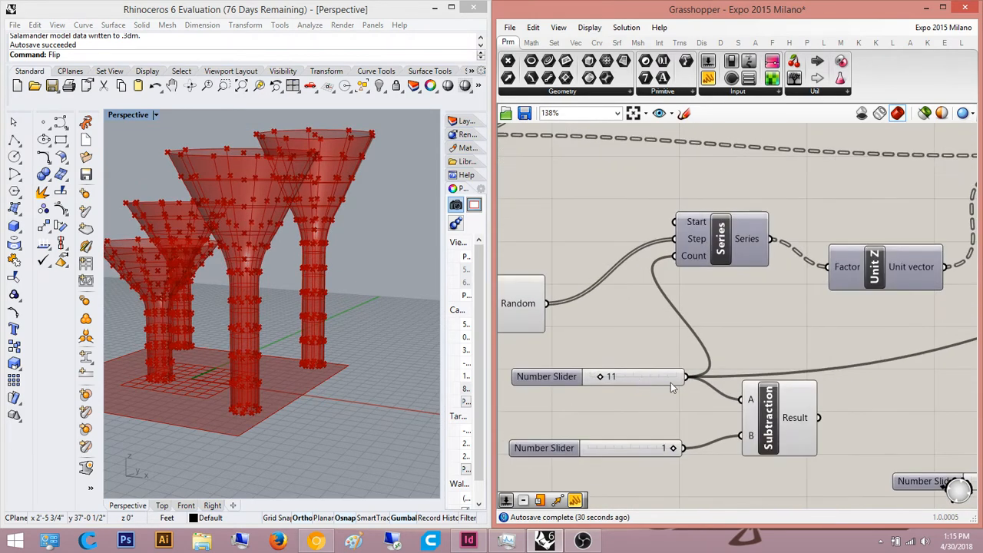
scroll(682, 309, "down", 3)
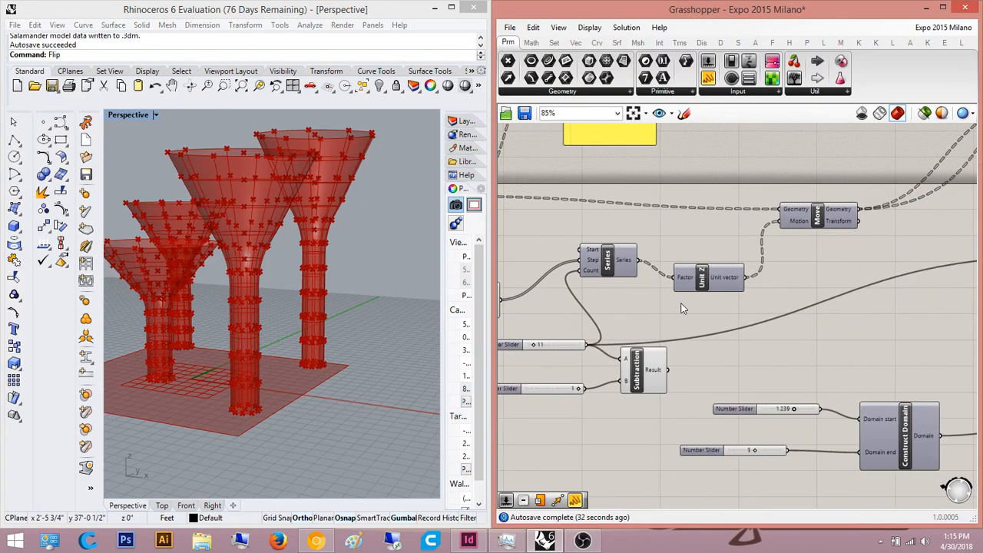
right_click_drag(681, 304, 821, 272)
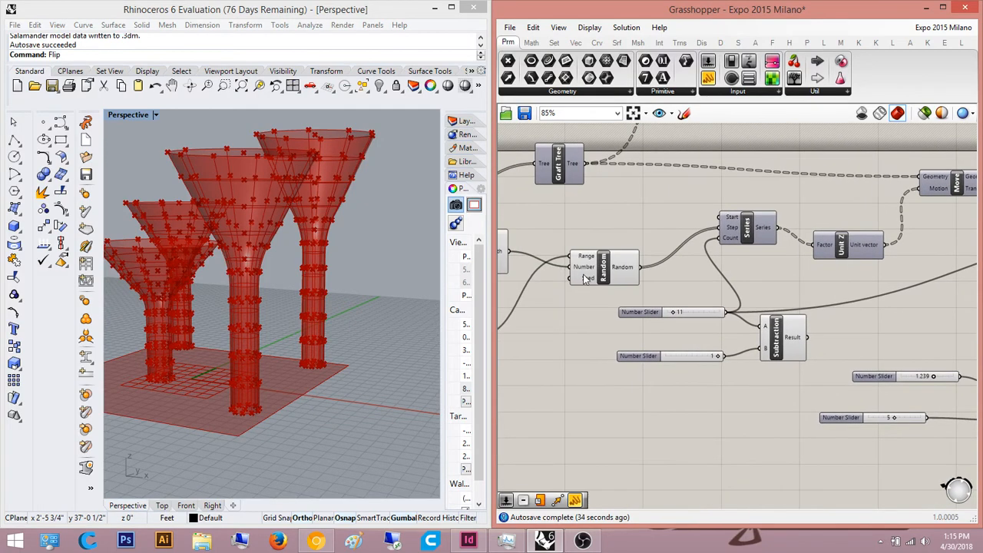
right_click_drag(609, 277, 760, 288)
scroll(730, 292, "down", 3)
scroll(630, 297, "up", 4)
right_click_drag(560, 396, 675, 380)
scroll(673, 373, "down", 1)
right_click_drag(784, 338, 665, 354)
right_click_drag(883, 255, 666, 291)
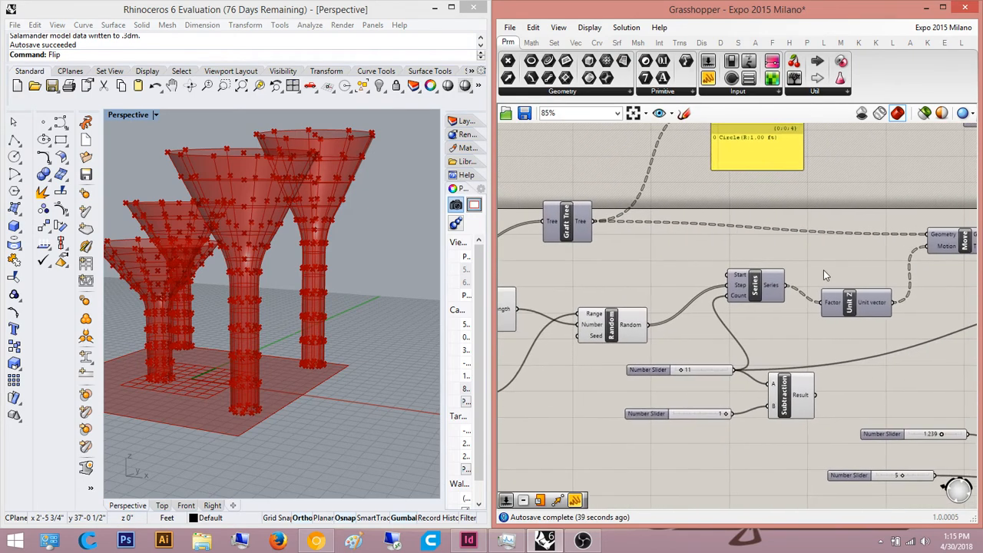
right_click_drag(772, 268, 604, 281)
right_click_drag(663, 283, 907, 250)
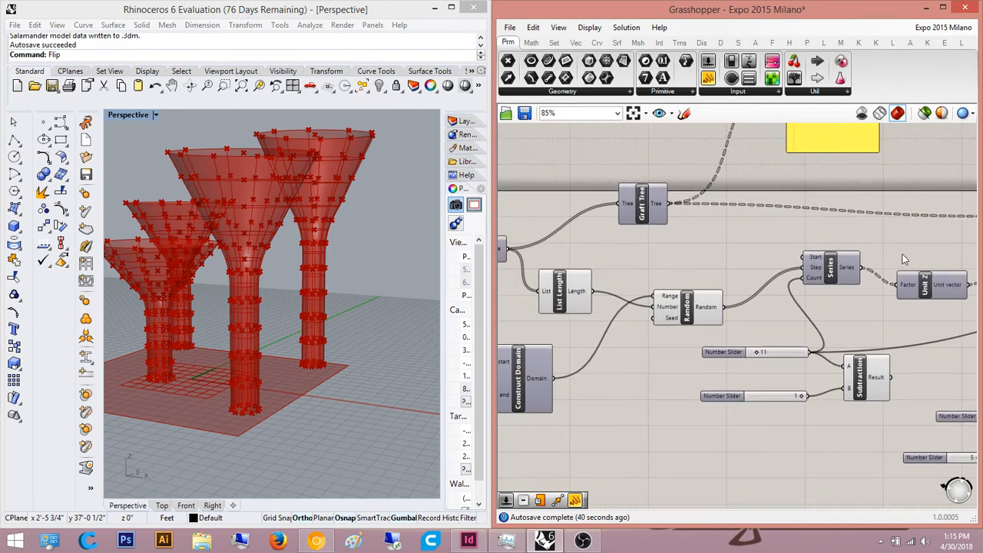
right_click_drag(765, 310, 839, 310)
right_click_drag(561, 387, 640, 364)
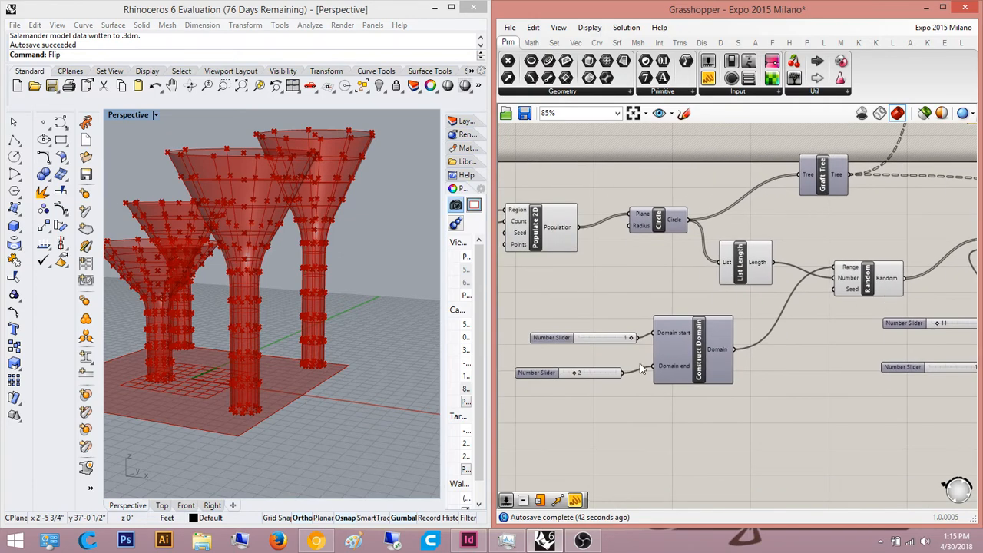
mouse_move(353, 272)
right_mouse_down()
mouse_move(341, 277)
mouse_move(350, 281)
right_mouse_up()
scroll(308, 316, "up", 6)
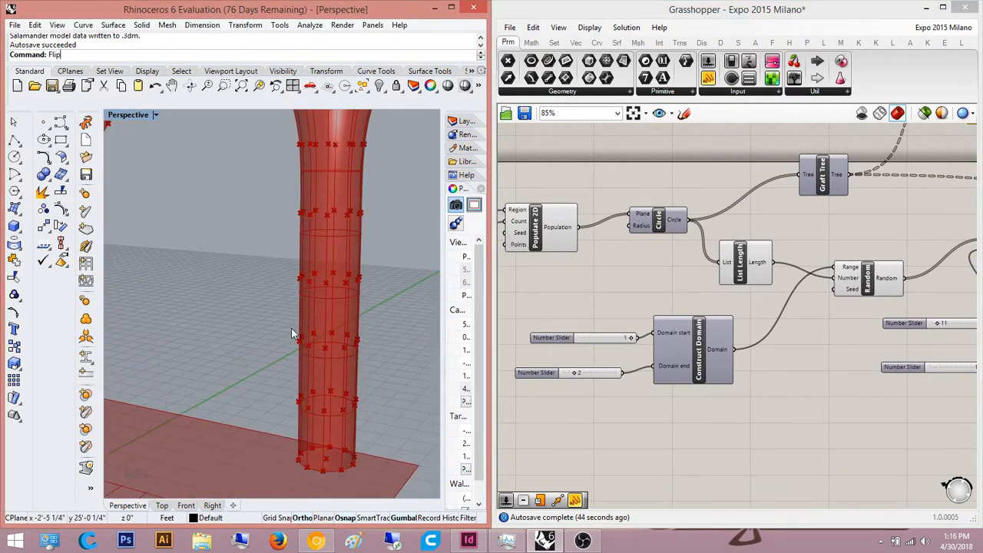
right_click_drag(291, 328, 304, 321)
scroll(311, 322, "down", 4)
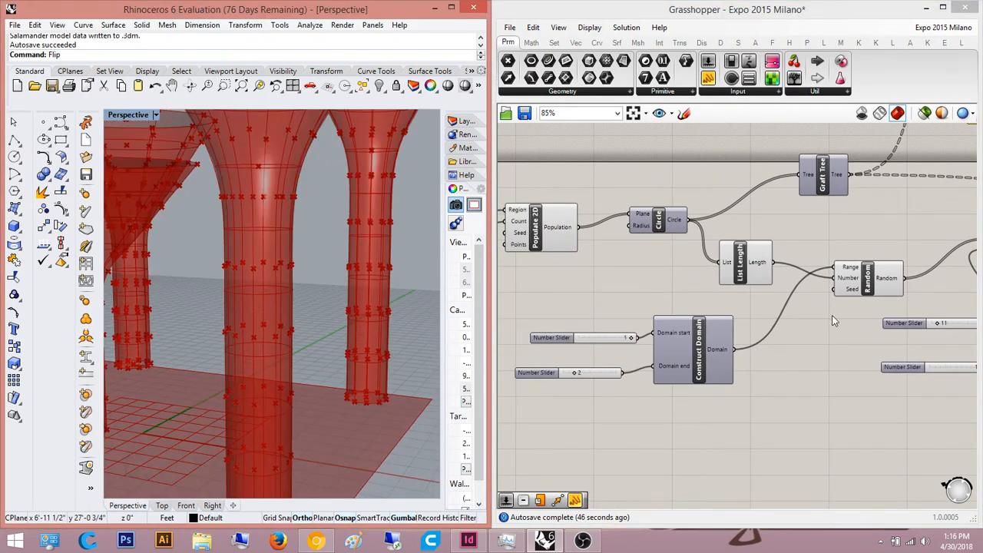
Step: Follow the definition to its end and select the Interpolate component to highlight its curves on the columns
scroll(832, 315, "down", 6)
right_click_drag(878, 293, 687, 335)
scroll(687, 335, "up", 3)
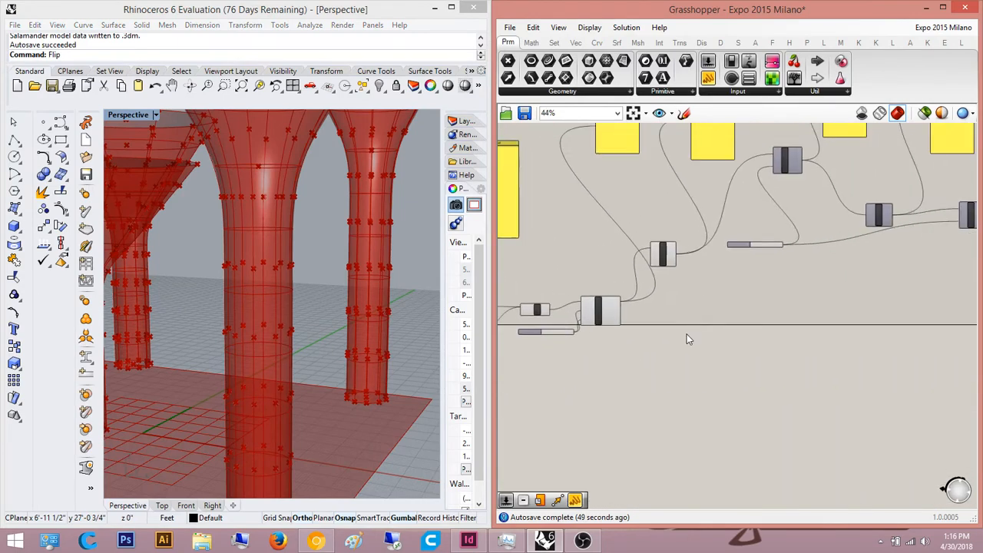
right_click_drag(716, 285, 623, 348)
scroll(623, 347, "up", 3)
scroll(756, 298, "down", 5)
right_click_drag(895, 261, 806, 315)
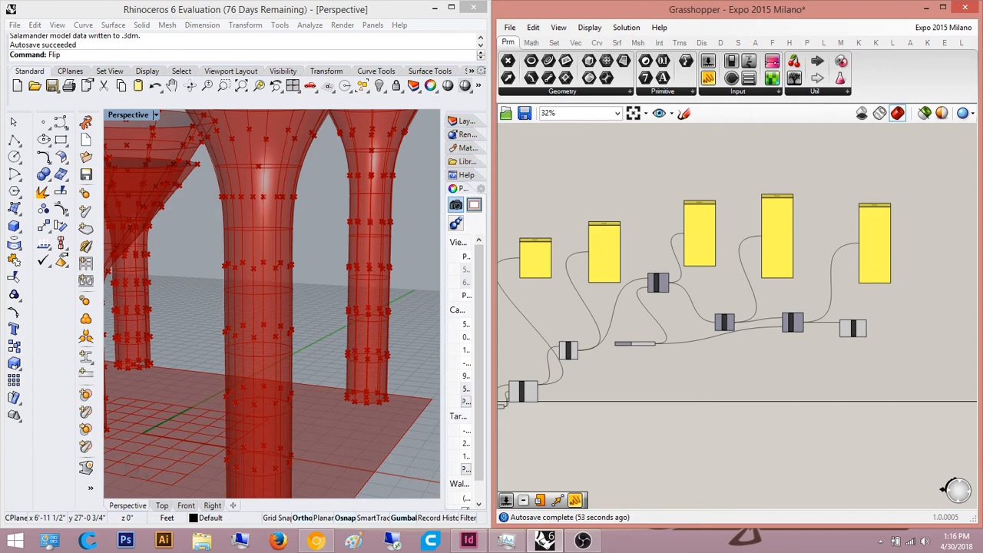
scroll(853, 338, "up", 2)
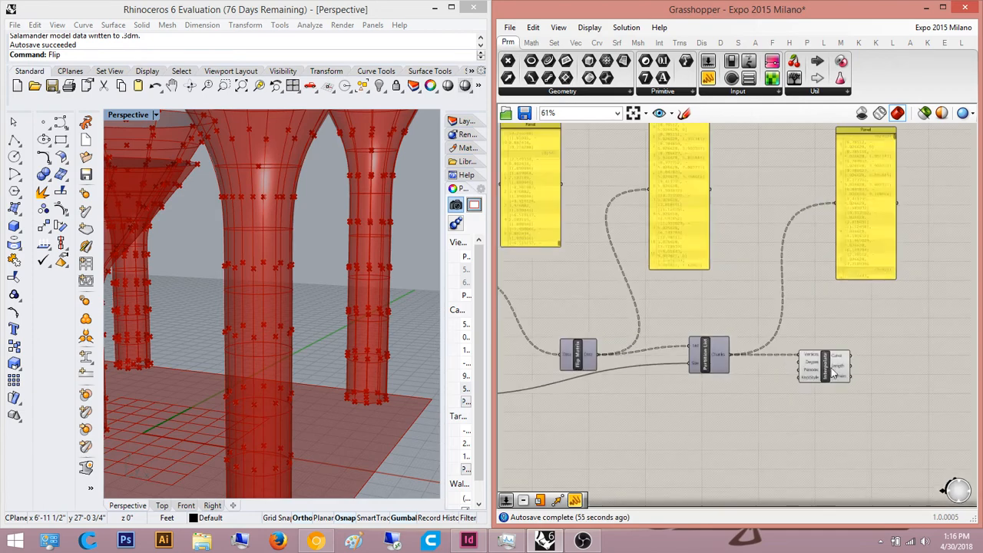
left_click(842, 367)
right_click_drag(894, 358, 791, 361)
scroll(769, 354, "up", 2)
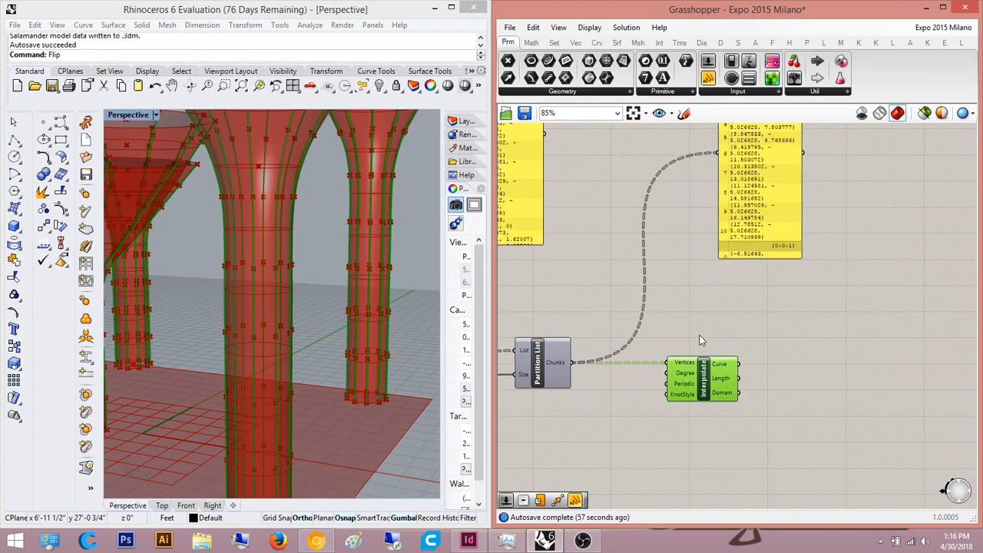
Step: Add an Addition component and a number slider of 1 beside Divide Surface
right_click_drag(699, 340, 769, 317)
scroll(769, 317, "down", 3)
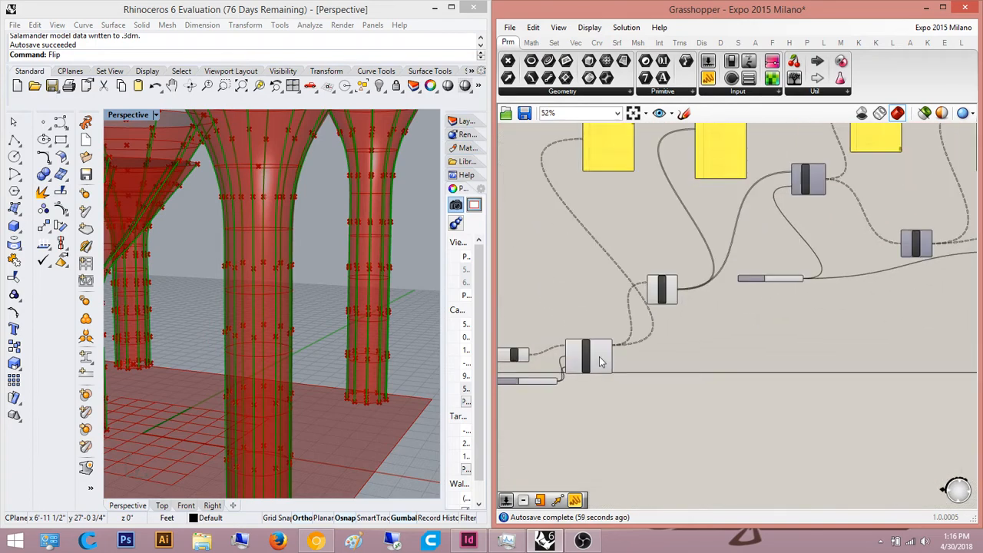
scroll(814, 277, "up", 1)
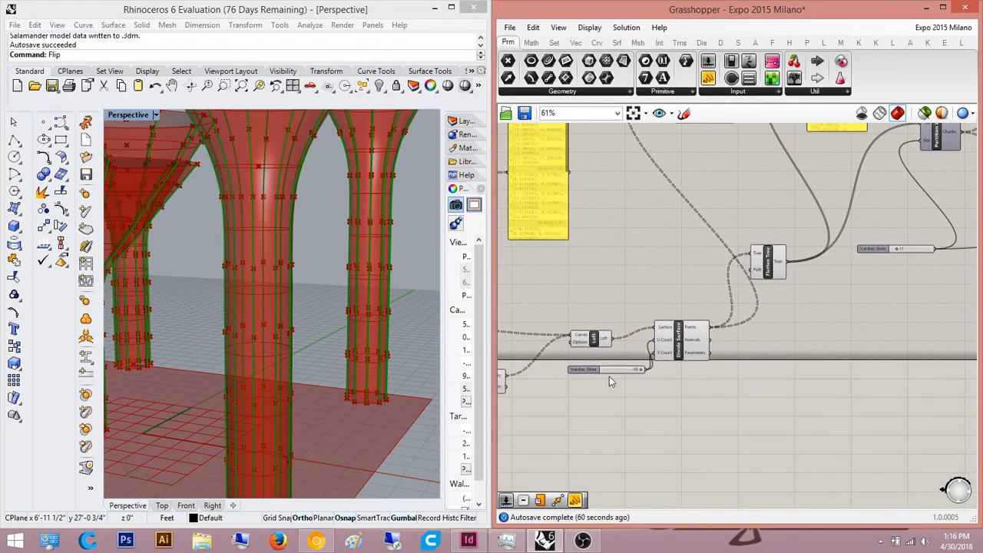
double_click(816, 336)
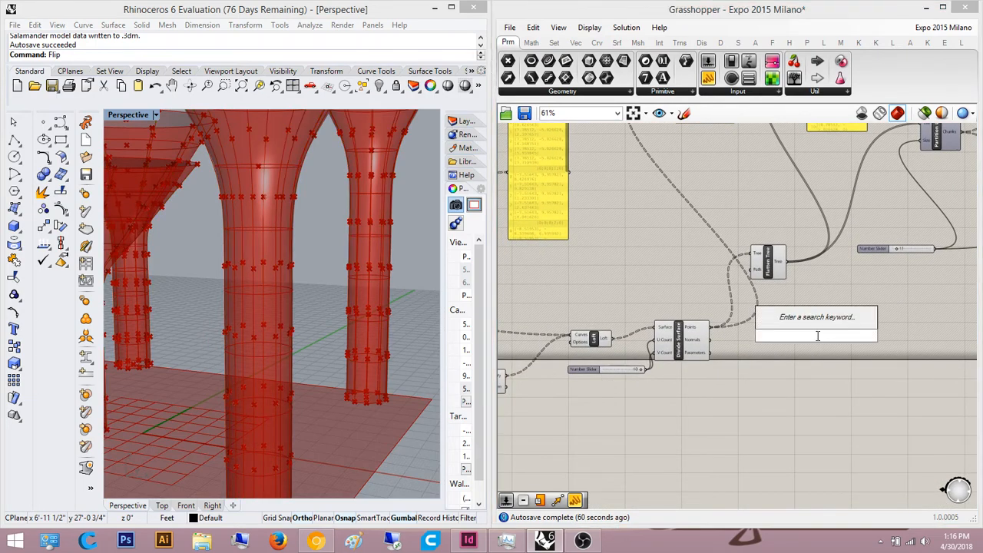
type("addi")
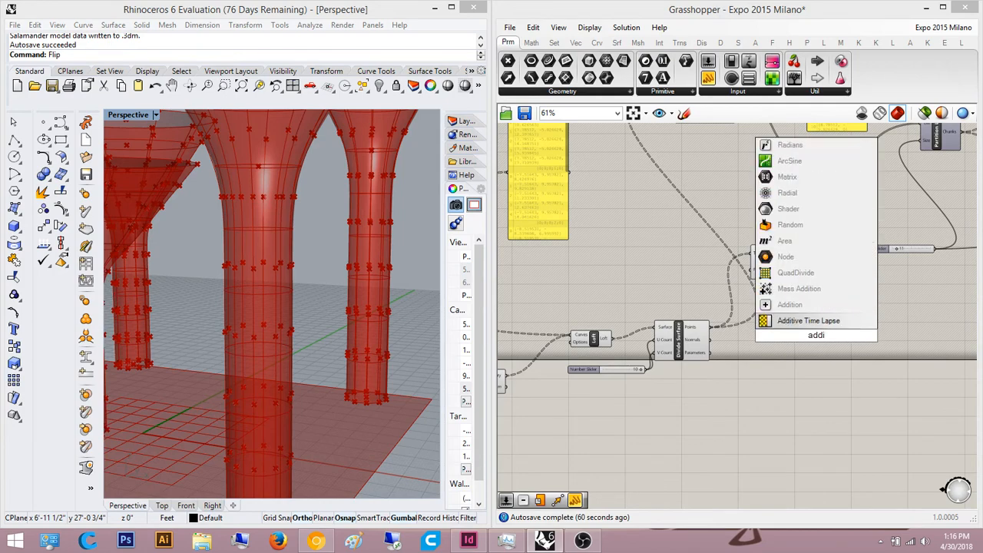
key("Up")
key("Return")
double_click(770, 407)
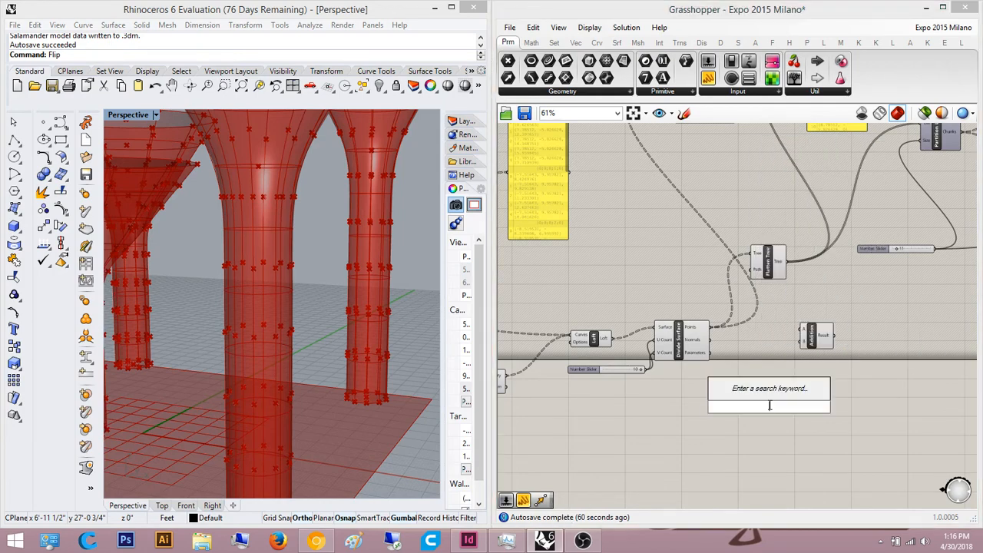
type("1")
key("Return")
Step: Connect the Divide Surface slider of 10 to input A of Addition and the slider of 1 to input B
scroll(772, 399, "up", 2)
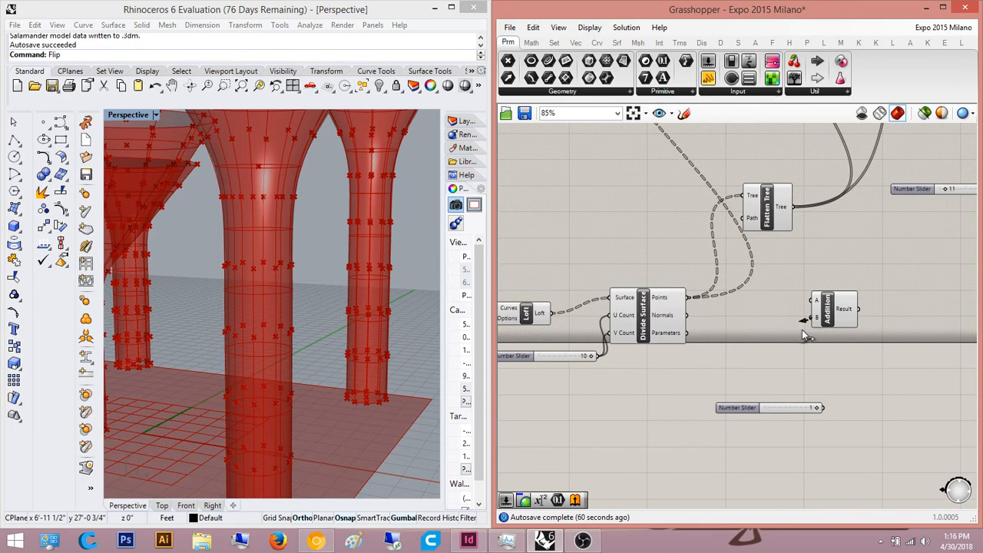
left_click_drag(609, 357, 598, 357)
scroll(856, 323, "down", 1)
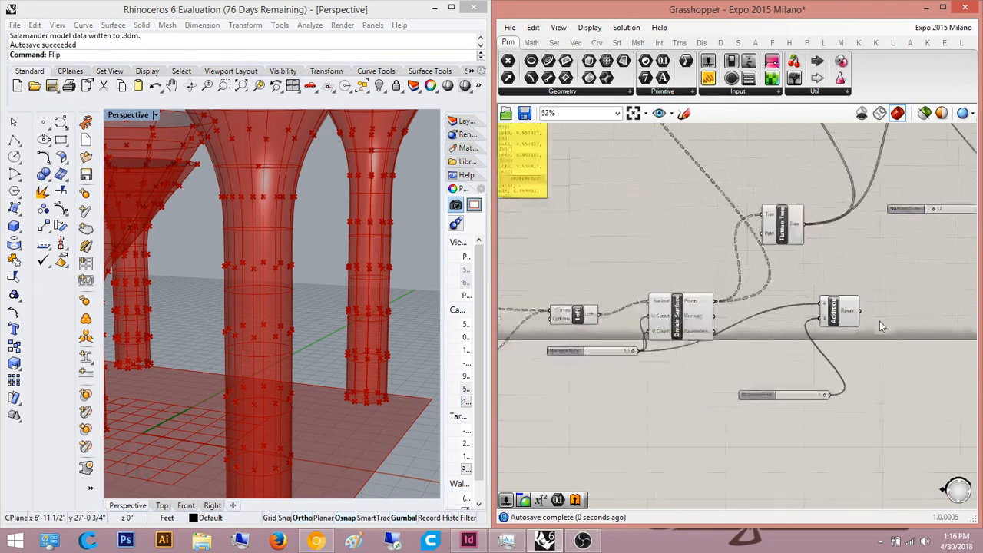
Step: Connect the Addition result to the Size input of the Partition List after Flip Matrix
right_click_drag(880, 321, 761, 368)
scroll(755, 374, "down", 4)
left_click_drag(742, 358, 909, 286)
Step: Connect the Addition result to the Size input of the Partition List before Flip Matrix, replacing the slider of 11
scroll(910, 311, "up", 3)
scroll(814, 315, "down", 3)
scroll(930, 301, "up", 5)
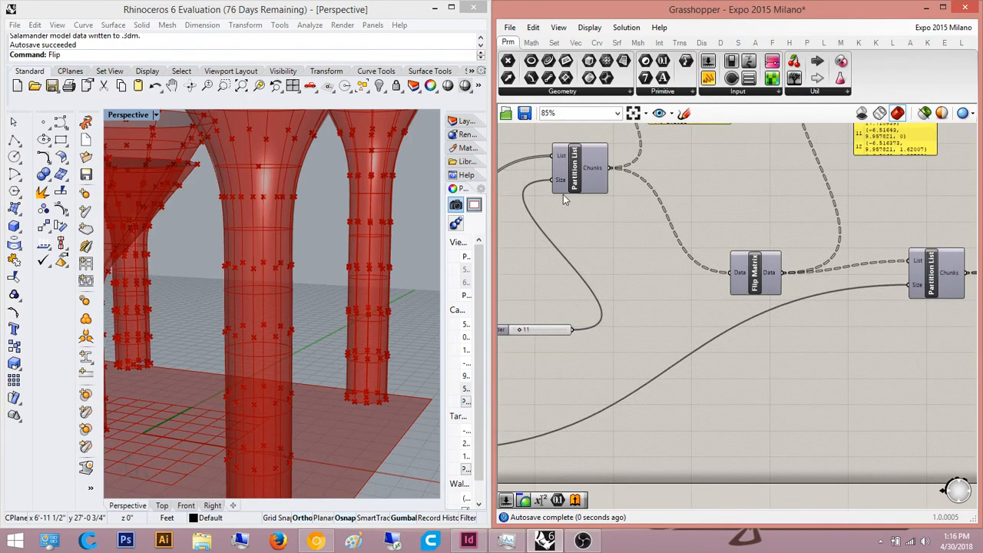
scroll(575, 272, "down", 4)
left_click_drag(552, 183, 520, 350)
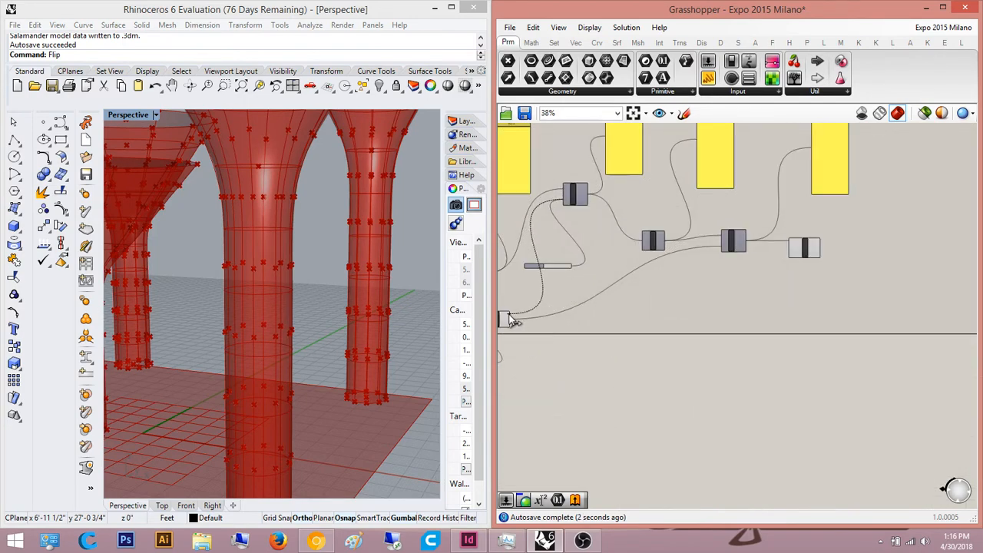
left_click_drag(535, 246, 534, 245)
scroll(555, 300, "down", 3)
right_click_drag(556, 305, 773, 337)
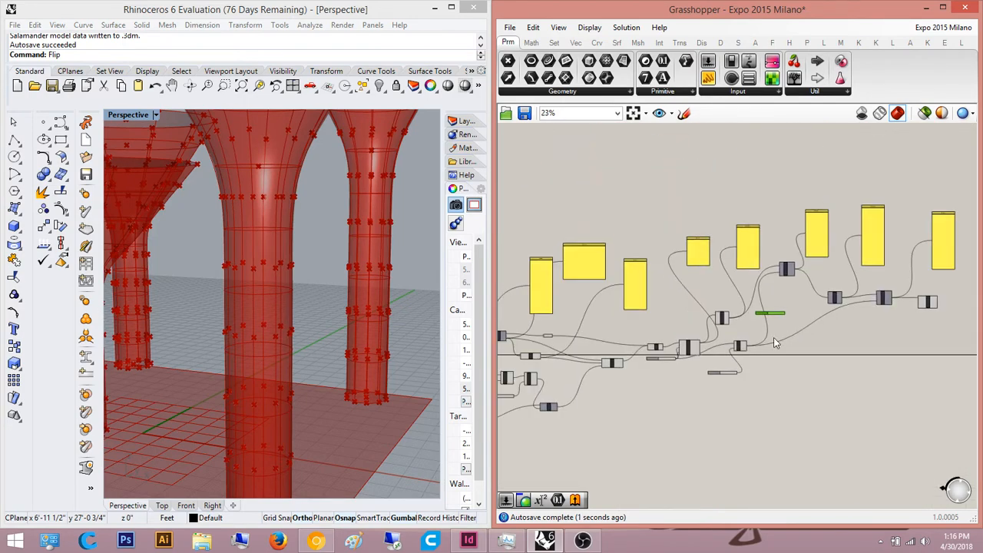
scroll(723, 368, "up", 10)
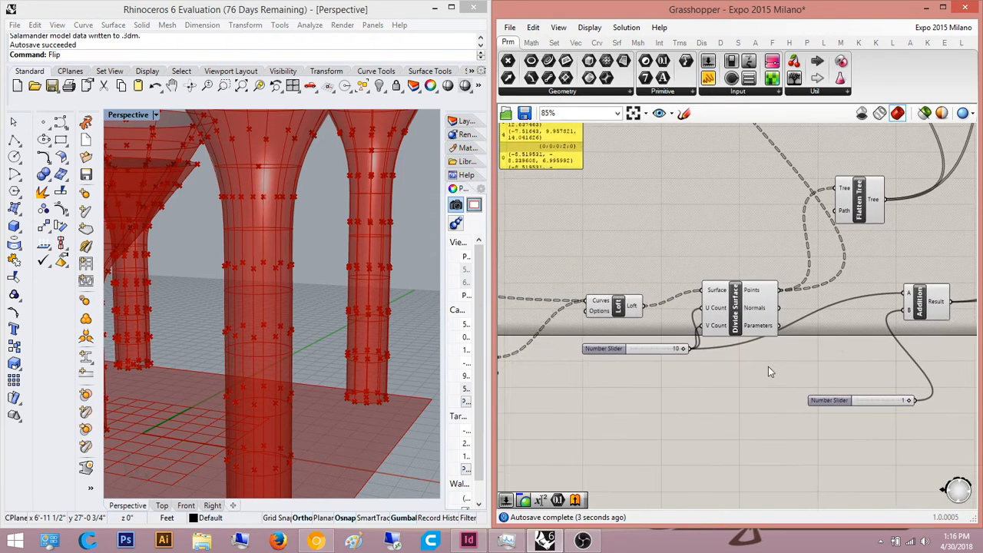
Step: Set the range of the Divide Surface count slider to 100 and raise its value into the 30s
double_click(570, 346)
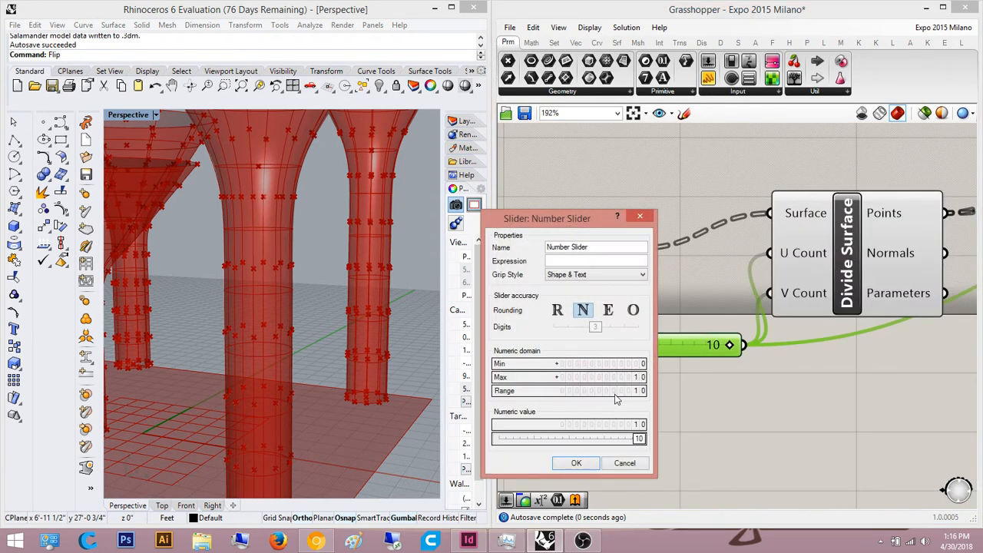
double_click(616, 393)
type("0")
key("Return")
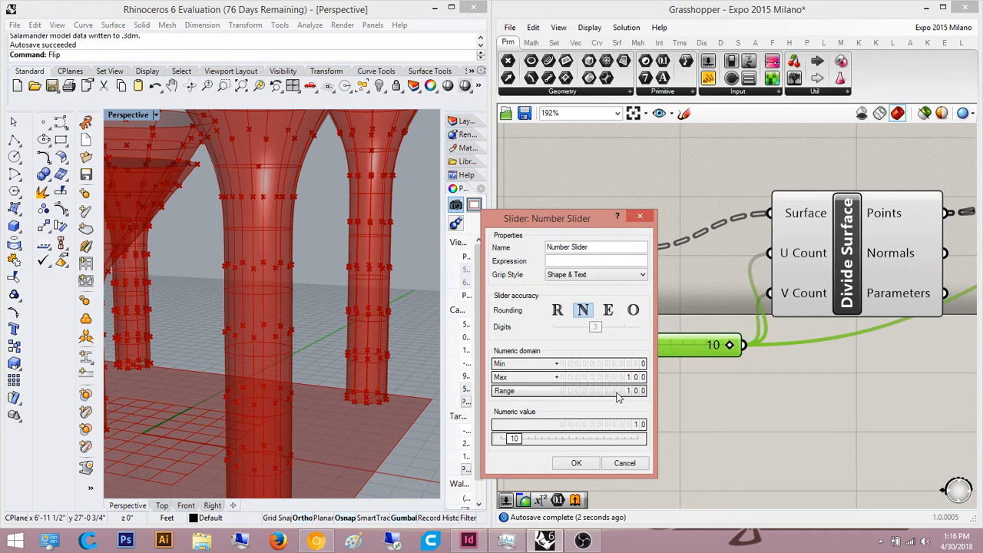
left_click(587, 468)
right_click_drag(721, 340, 662, 351)
scroll(663, 351, "up", 5)
right_click_drag(516, 374, 603, 371)
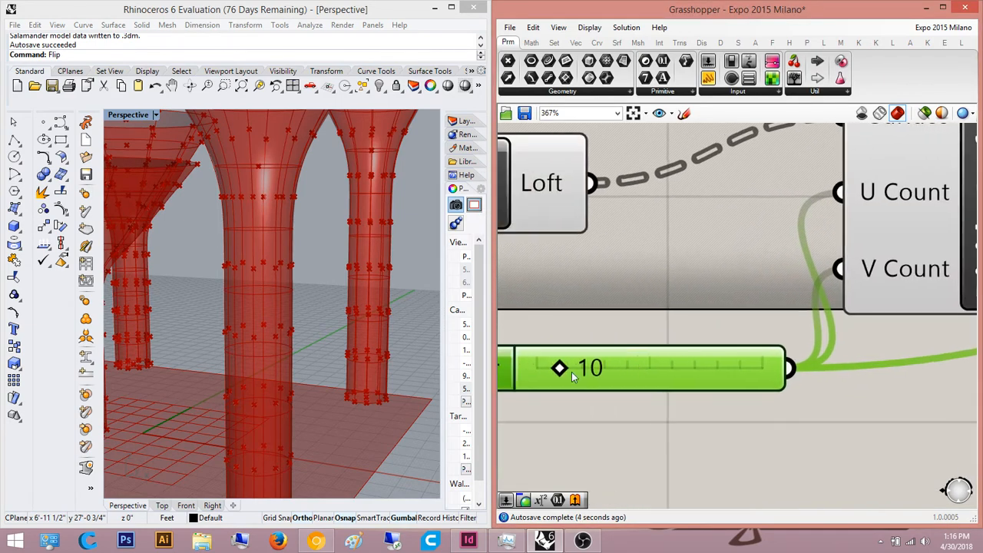
left_click_drag(575, 372, 623, 372)
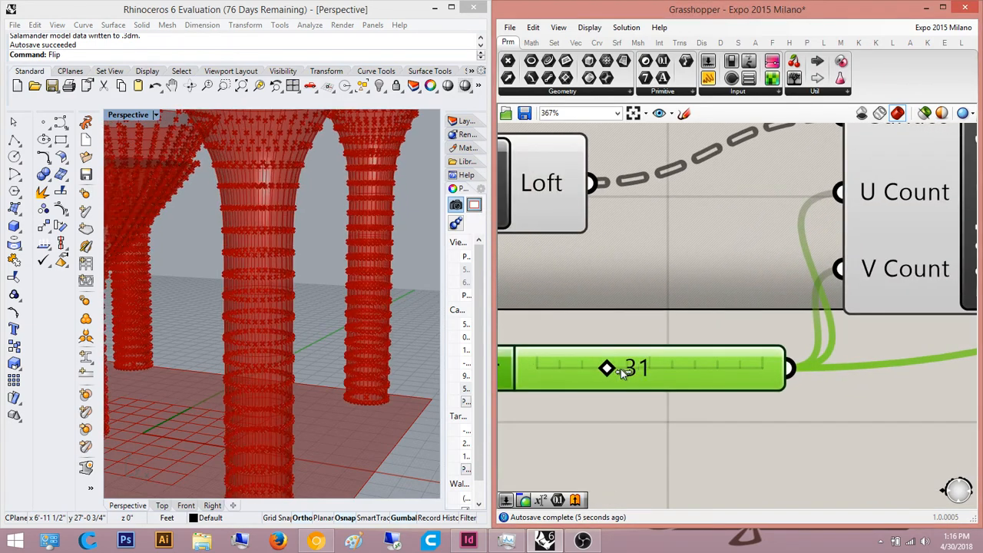
scroll(713, 313, "down", 10)
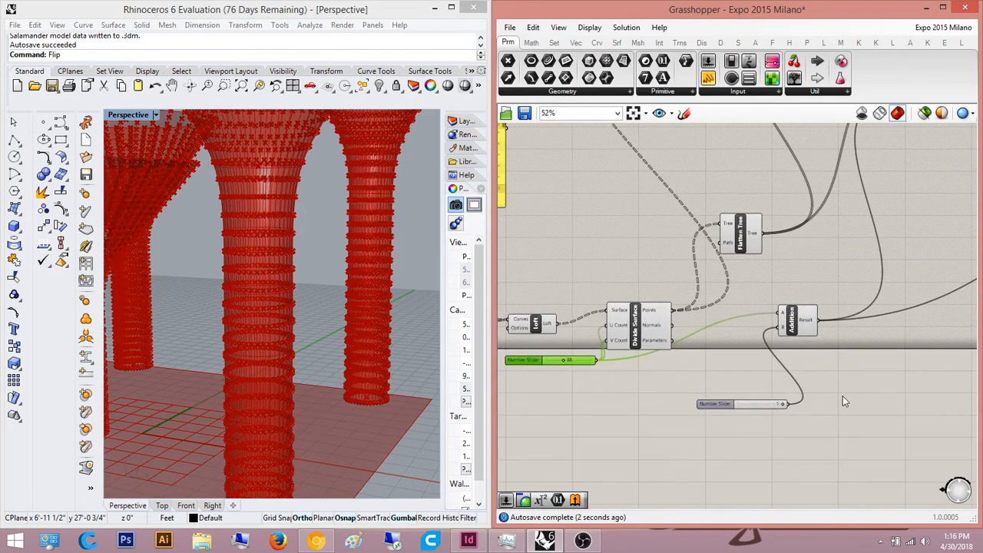
Step: Examine the interpolated curves along the columns in the Rhino viewport
scroll(852, 321, "down", 2)
mouse_move(835, 292)
right_mouse_down()
mouse_move(819, 307)
mouse_move(626, 306)
right_mouse_up()
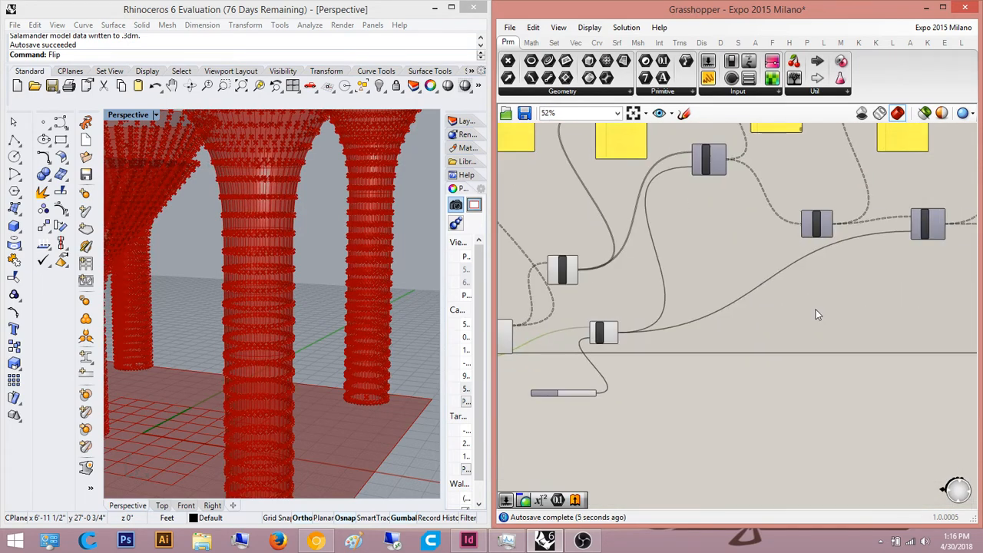
right_click_drag(753, 321, 645, 315)
right_click_drag(897, 255, 807, 300)
scroll(807, 300, "up", 5)
left_click(748, 300)
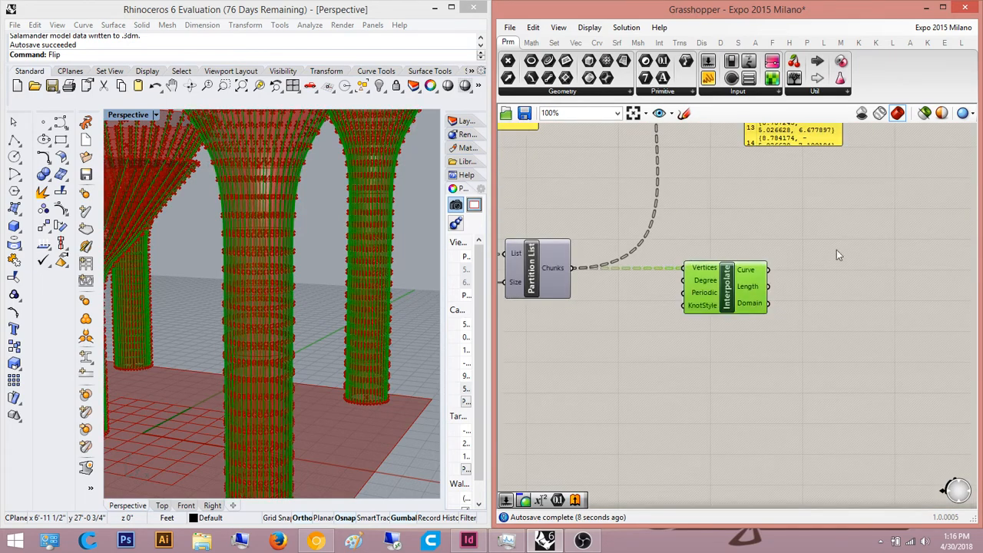
scroll(309, 266, "down", 4)
scroll(265, 240, "up", 6)
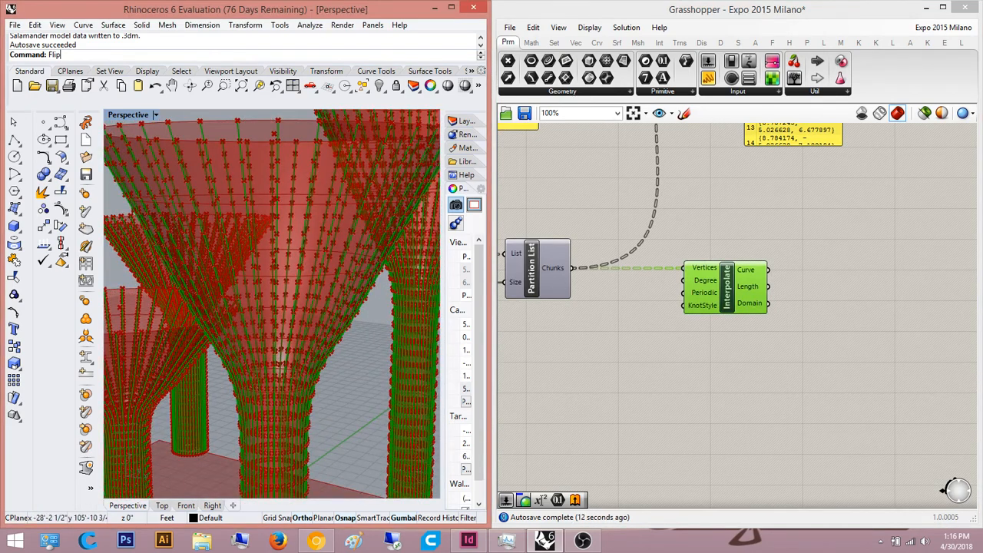
Step: Switch to Chrome and examine the bamboo columns in the Expo 2015 Milano reference photo
left_click(316, 540)
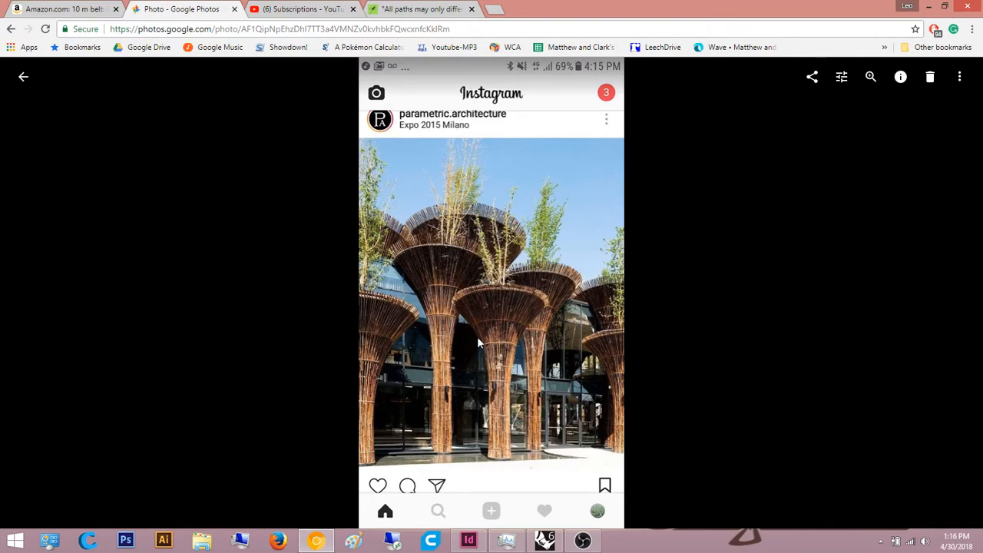
scroll(436, 291, "up", 1)
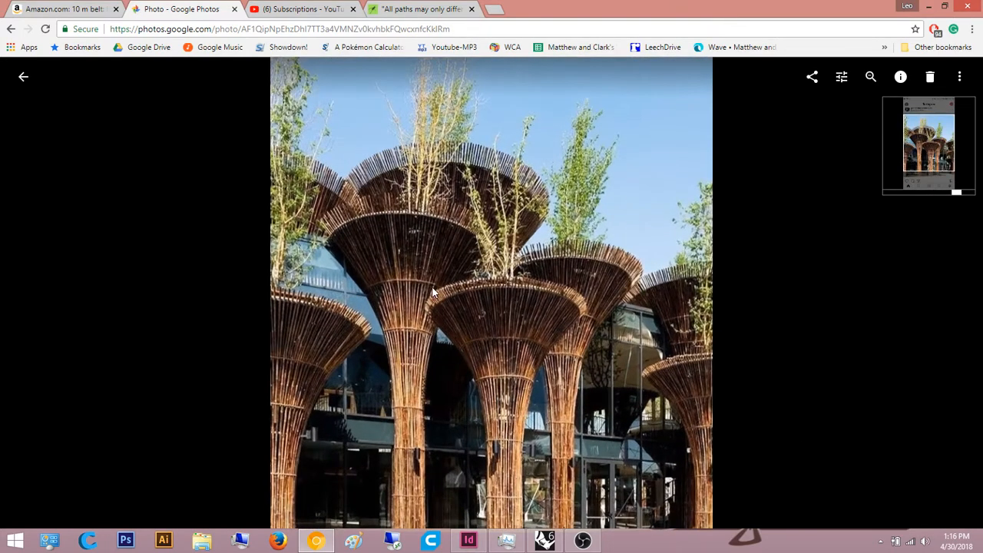
left_click_drag(454, 308, 499, 240)
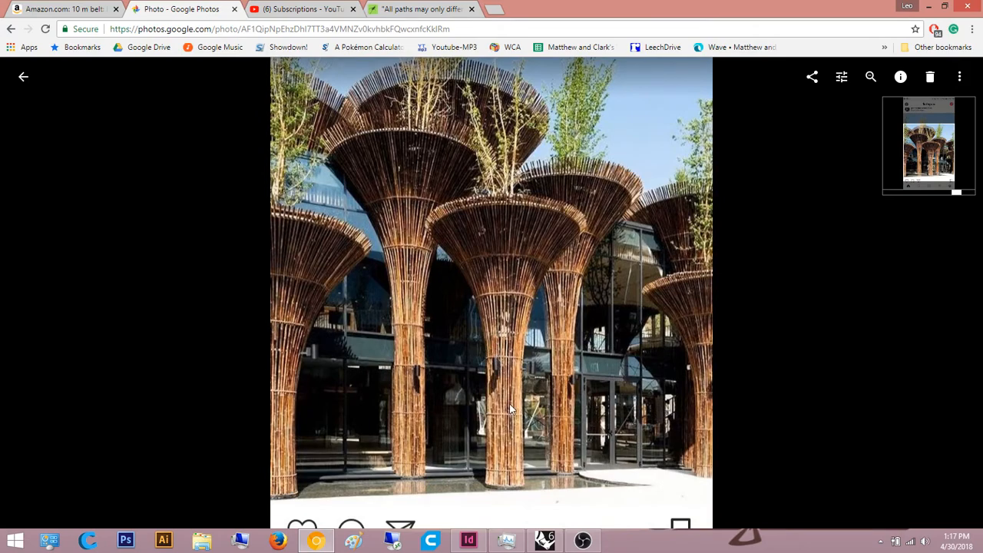
left_click(928, 6)
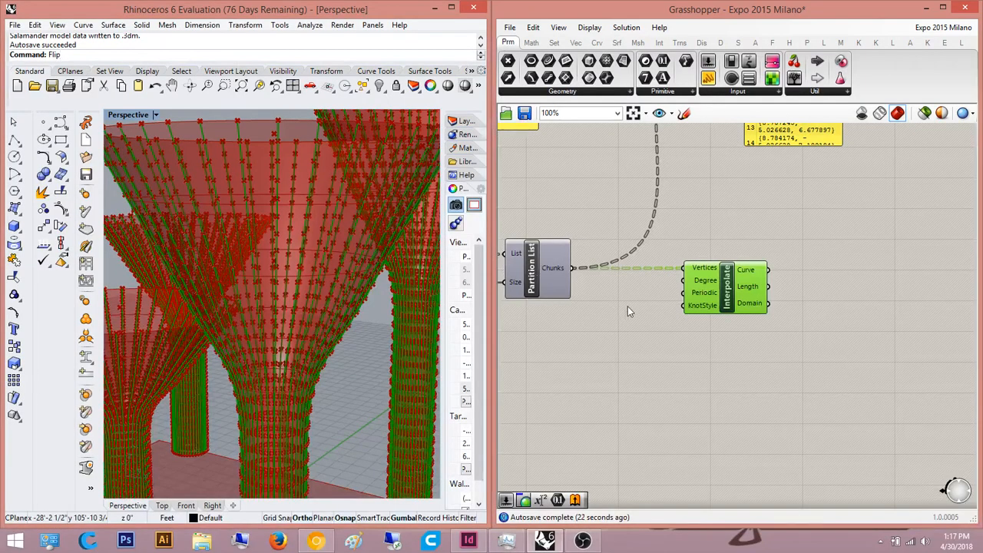
Step: Return to Grasshopper, add a Pipe component and place it beyond the output side of Interpolate
right_click_drag(627, 311, 658, 250)
double_click(765, 311)
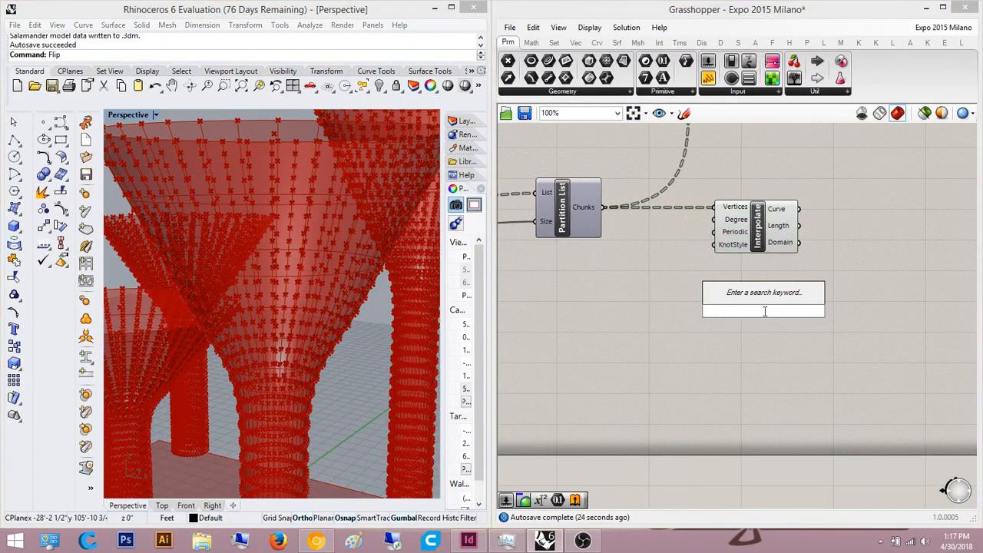
type("pip")
left_click(765, 298)
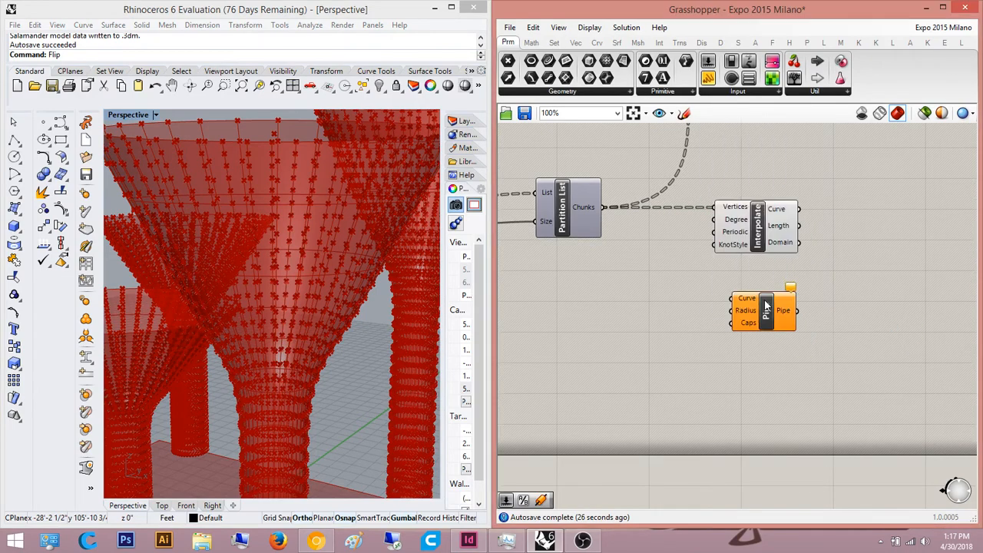
scroll(806, 296, "down", 2)
left_click(693, 281)
scroll(734, 357, "up", 3)
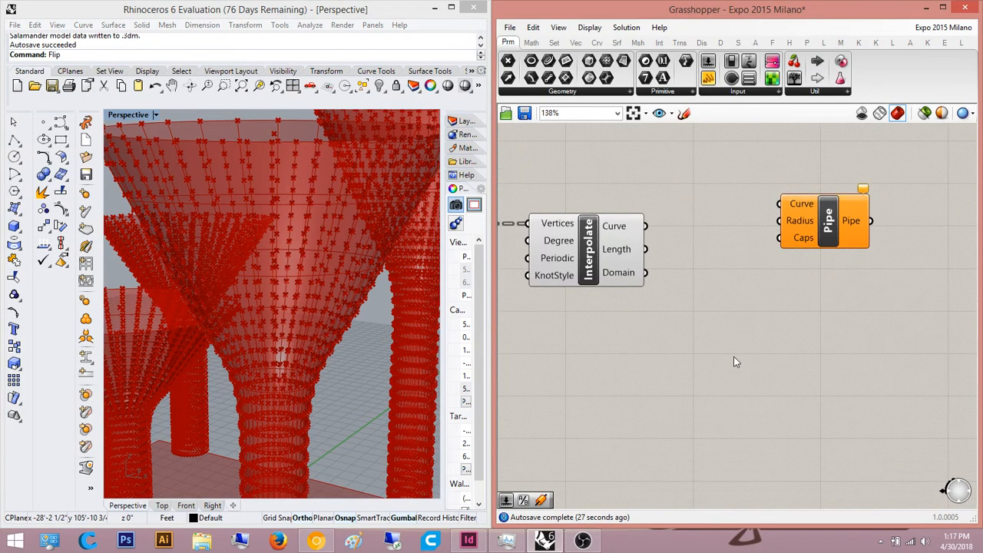
Step: Add a Division component below Pipe and connect a new number slider of 12 to its input B
double_click(733, 356)
type("division")
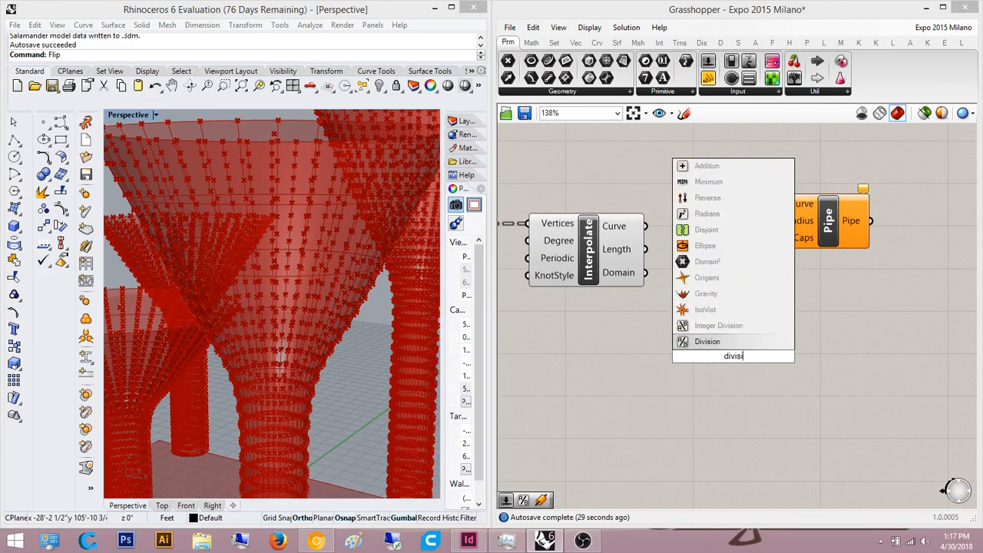
key("Return")
double_click(626, 471)
type("12")
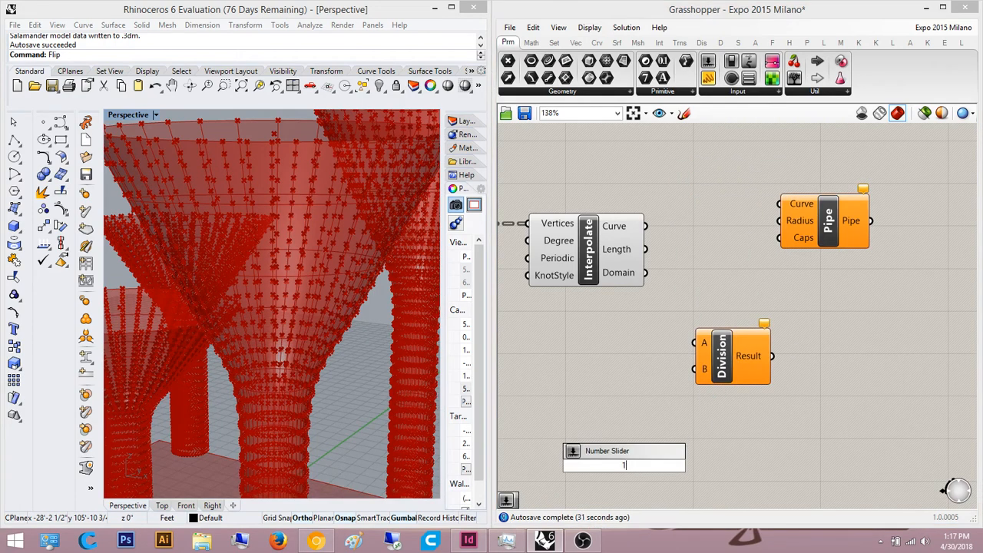
key("Return")
scroll(626, 467, "up", 2)
left_click_drag(750, 468, 733, 329)
scroll(867, 436, "down", 3)
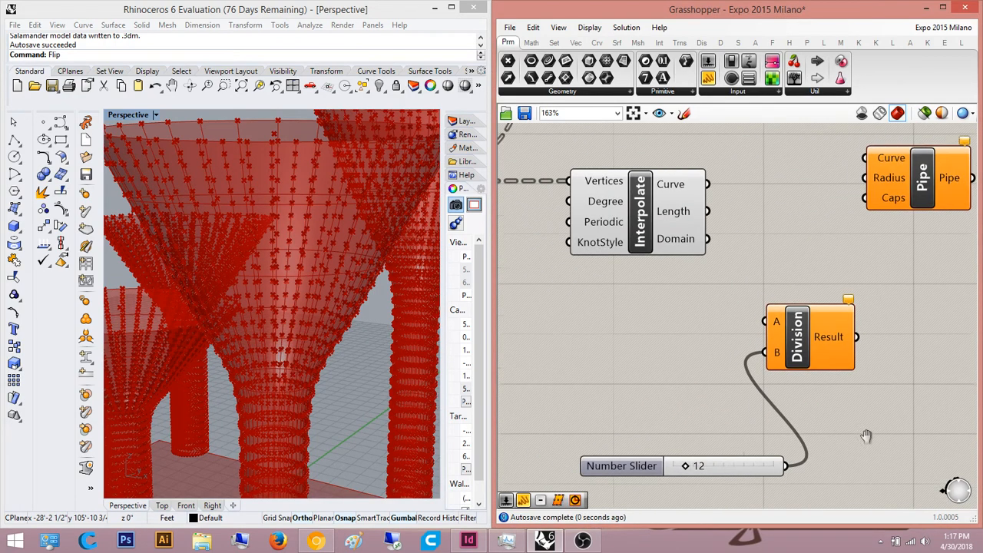
Step: Add a number slider of 1 and connect it to input A of Division
scroll(787, 405, "up", 4)
double_click(787, 405)
scroll(698, 368, "down", 4)
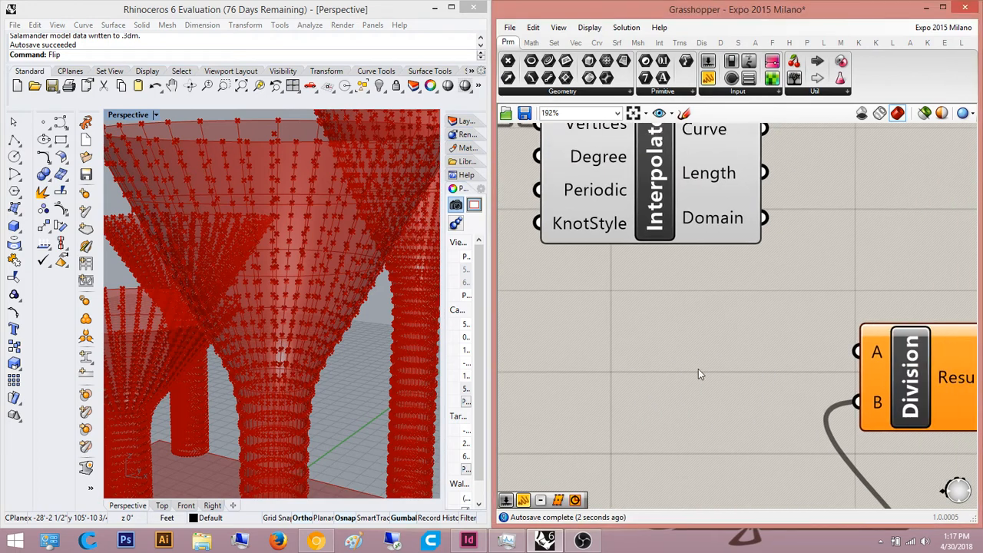
double_click(765, 341)
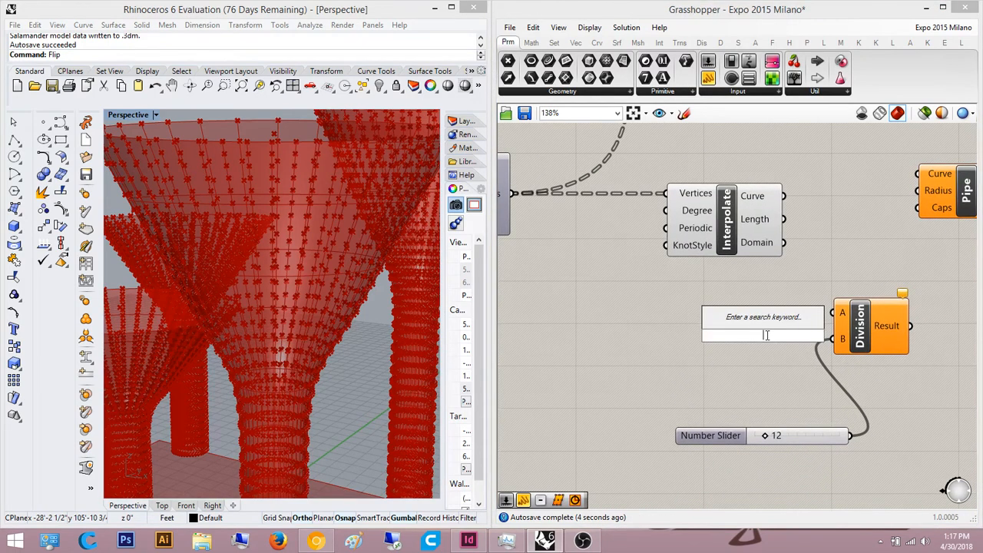
type("1")
key("Return")
scroll(760, 335, "up", 3)
right_click_drag(840, 320, 771, 331)
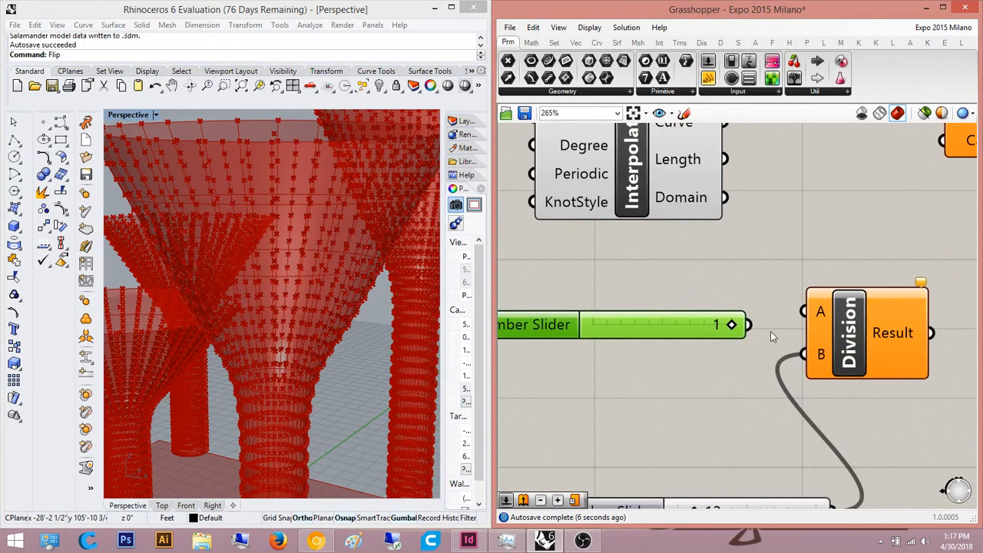
left_click_drag(760, 332, 818, 297)
scroll(845, 323, "up", 1)
mouse_move(885, 349)
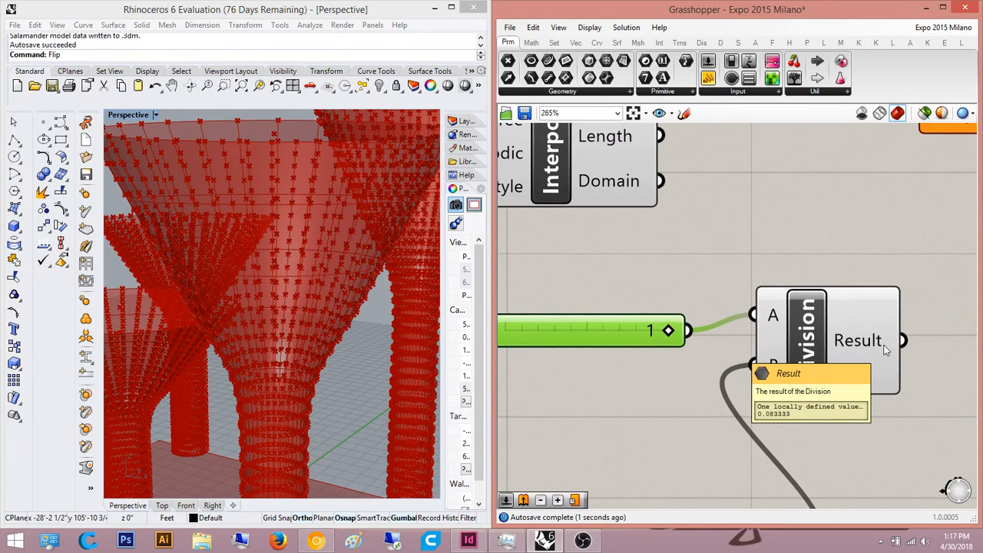
Step: Set the range of the slider feeding Division input A to 12 and its value to 6
scroll(799, 361, "down", 2)
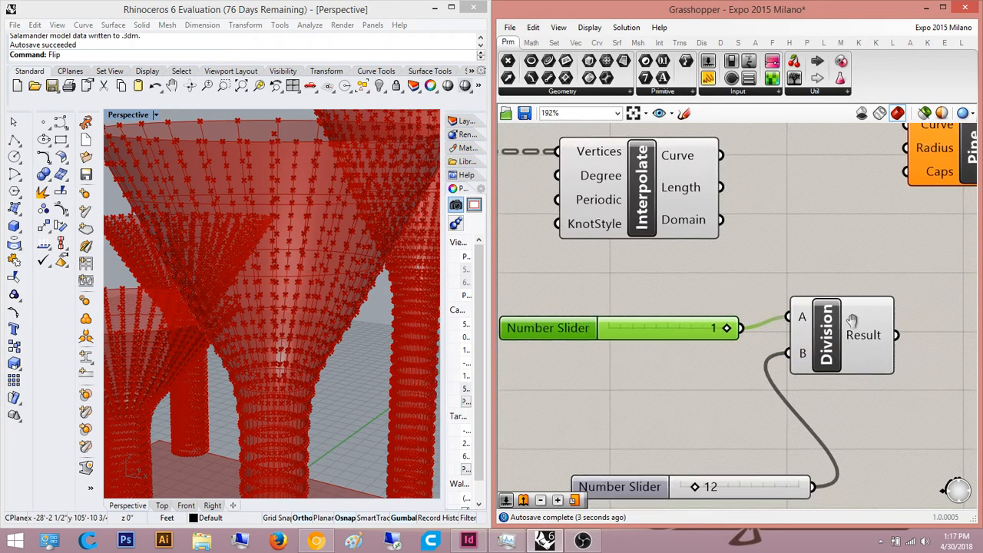
scroll(768, 365, "up", 1)
scroll(733, 355, "down", 3)
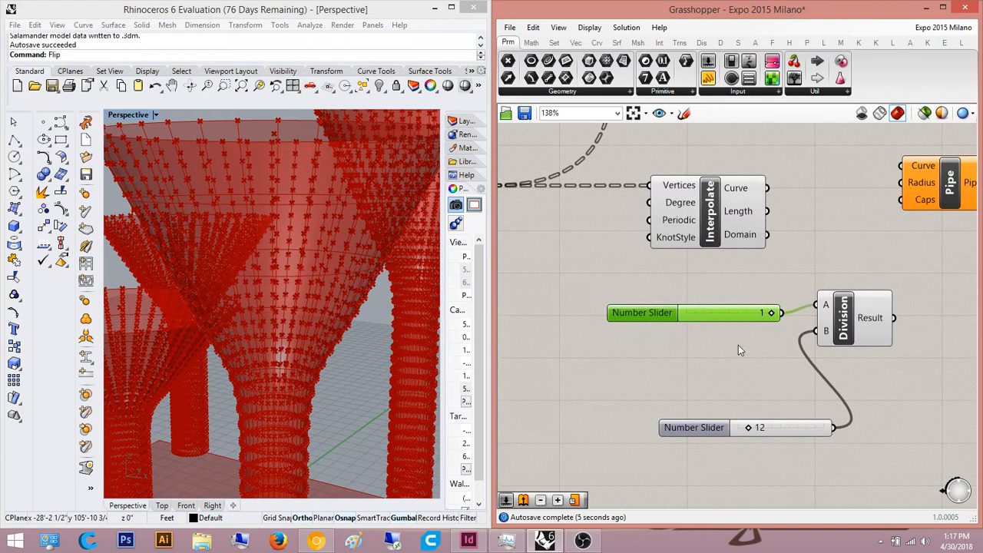
double_click(687, 319)
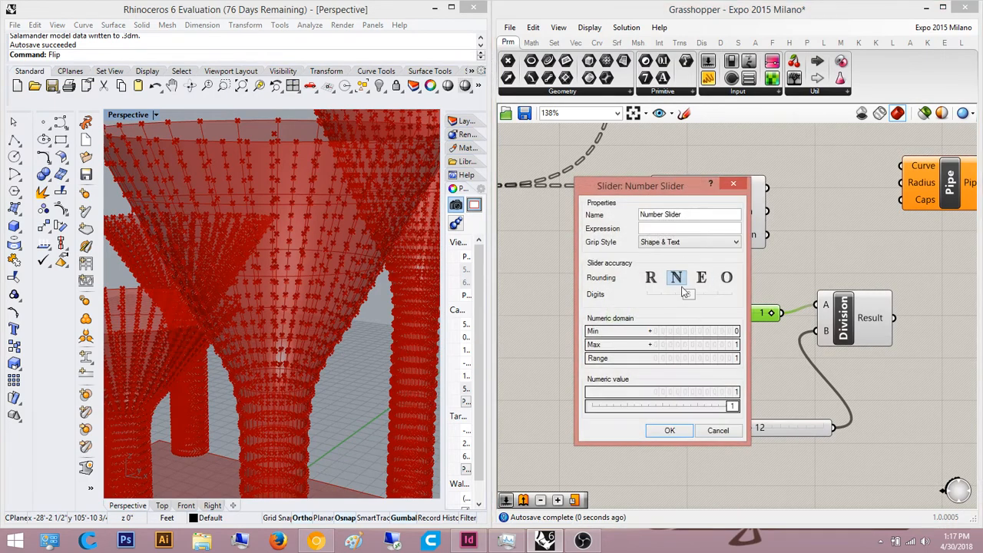
double_click(686, 358)
type("10")
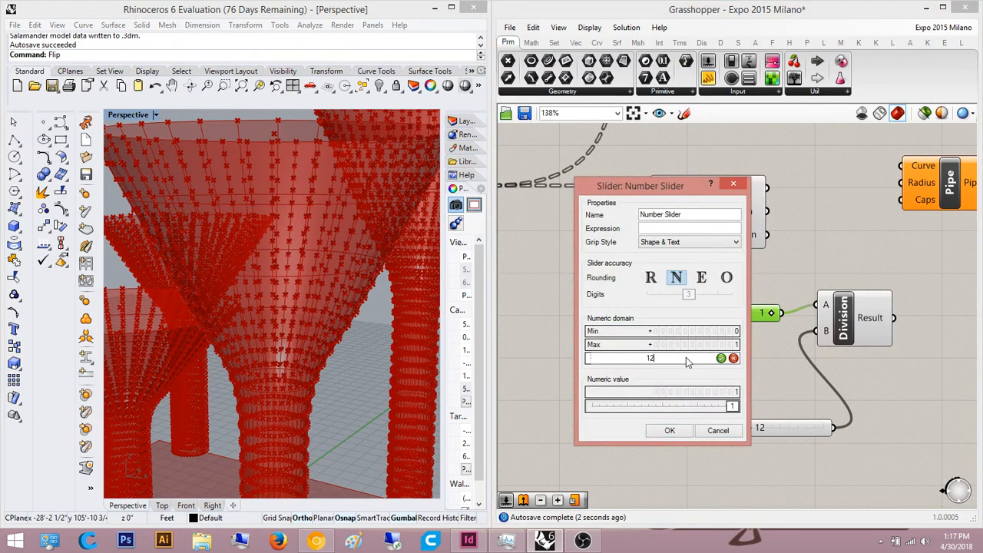
key("Return")
left_click(668, 430)
scroll(667, 303, "up", 3)
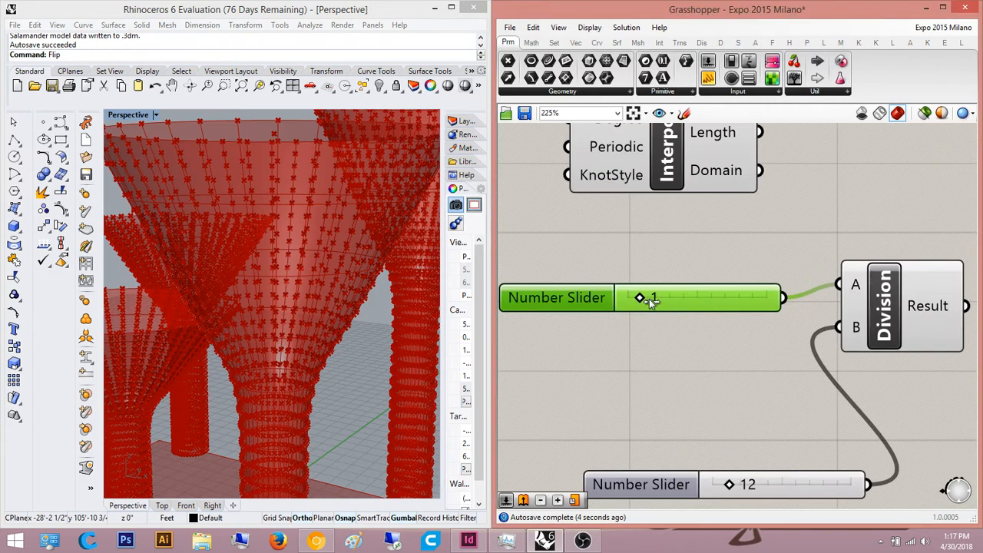
left_click_drag(642, 298, 697, 300)
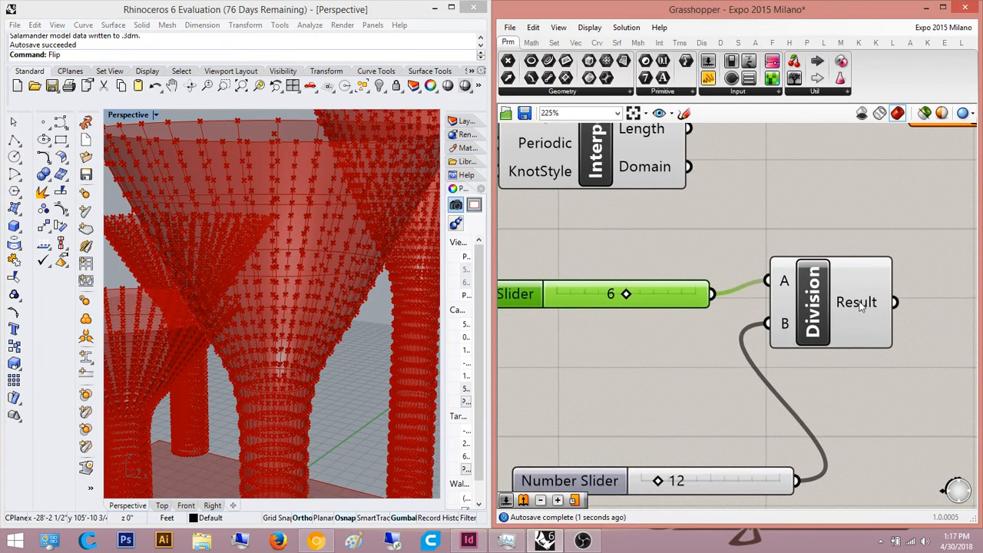
Step: Connect the Division result to the Radius input of Pipe and the Interpolate curve output to its Curve input
scroll(695, 351, "down", 4)
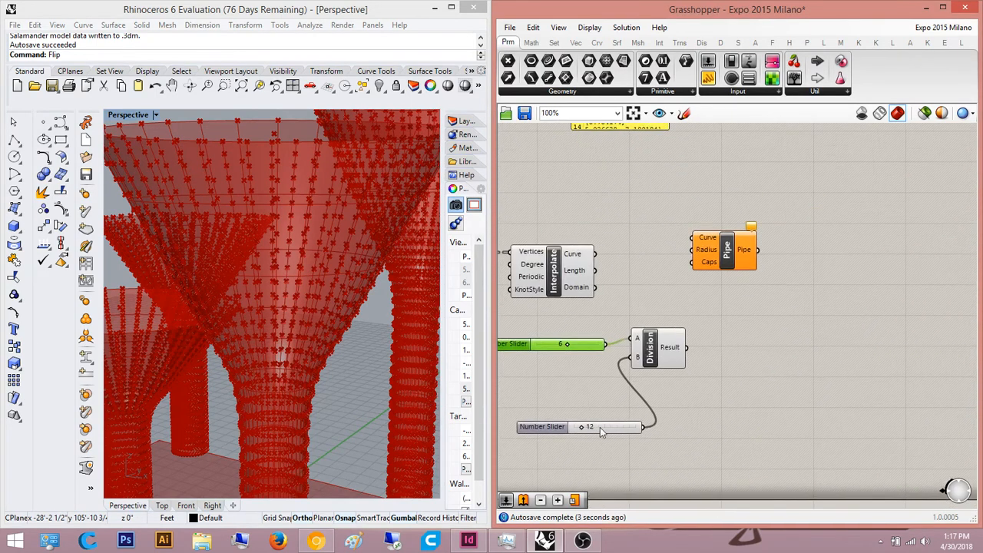
left_click_drag(606, 429, 580, 422)
left_click(647, 420)
scroll(648, 417, "up", 3)
left_click_drag(648, 370, 654, 211)
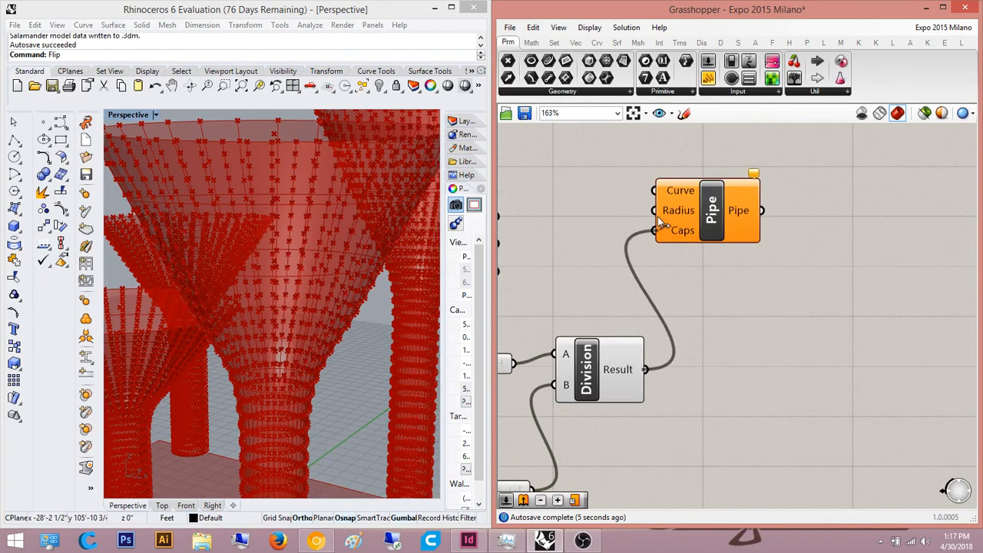
right_click_drag(658, 219, 741, 269)
left_click_drag(737, 240, 585, 266)
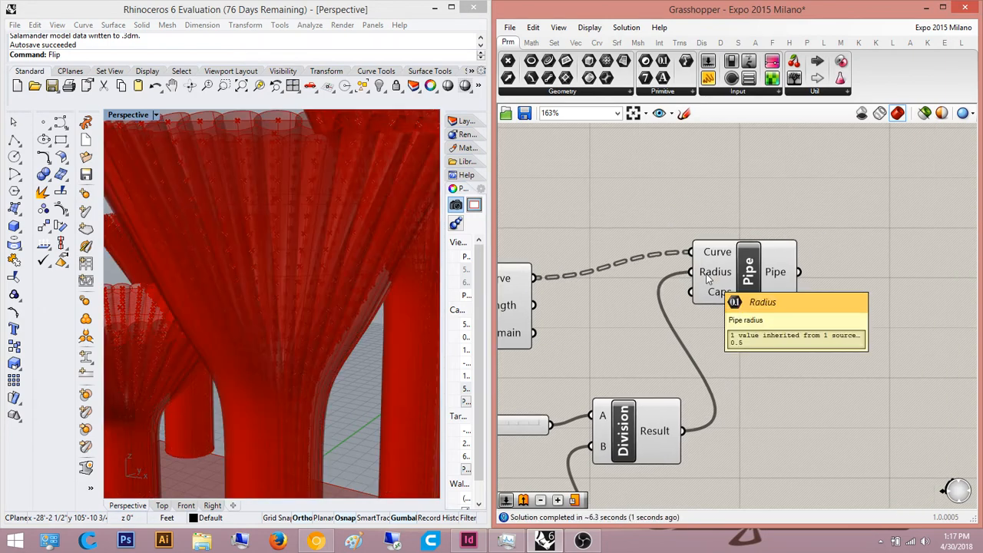
Step: Adjust the slider feeding input A of Division to change the pipe radius
scroll(582, 421, "up", 3)
right_click_drag(581, 421, 835, 318)
scroll(650, 342, "up", 3)
right_click_drag(704, 301, 754, 309)
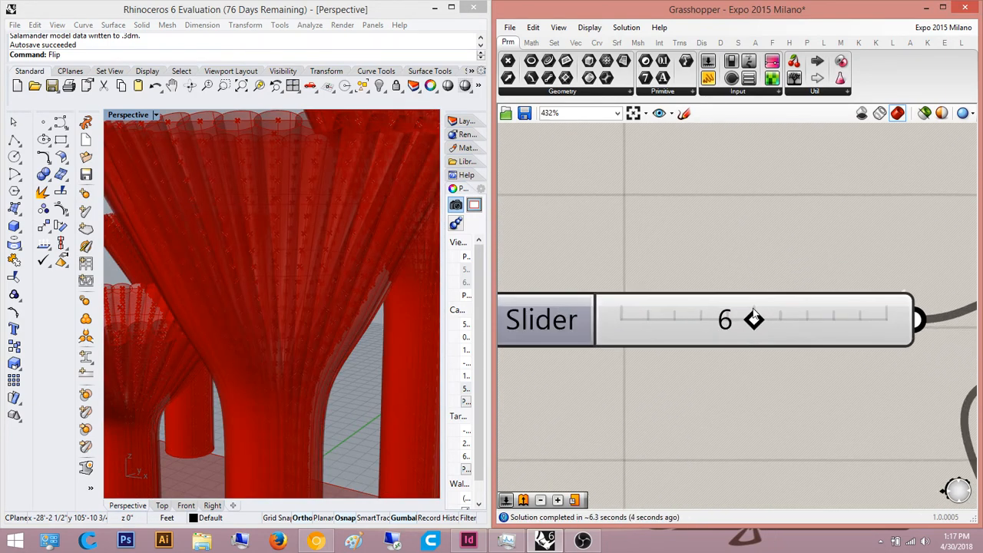
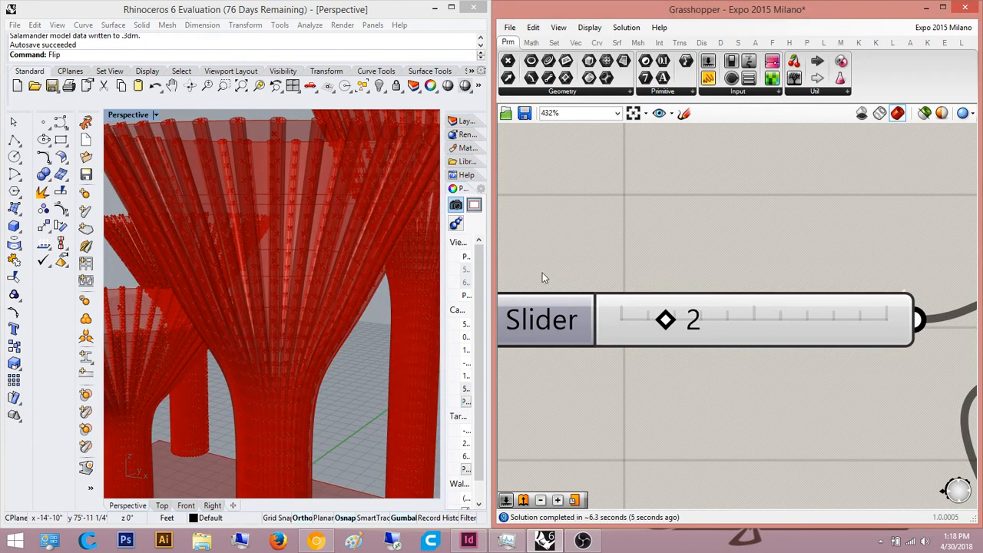
Step: Examine the thinner ribs on the columns from several angles and check the pipe radius slider's settings
right_click_drag(338, 331, 329, 342)
scroll(318, 350, "down", 10)
scroll(323, 271, "up", 8)
right_click_drag(322, 271, 328, 236)
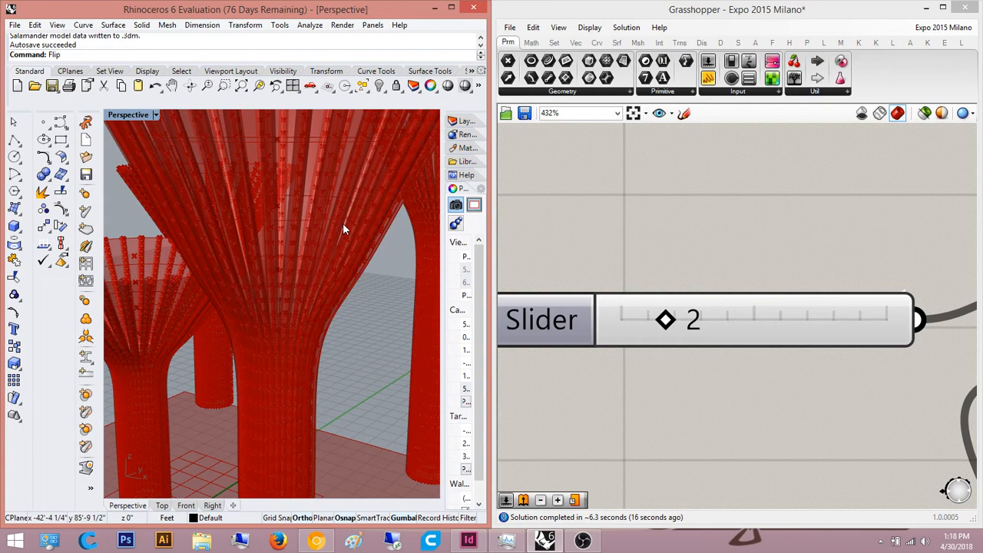
right_click_drag(344, 223, 311, 221)
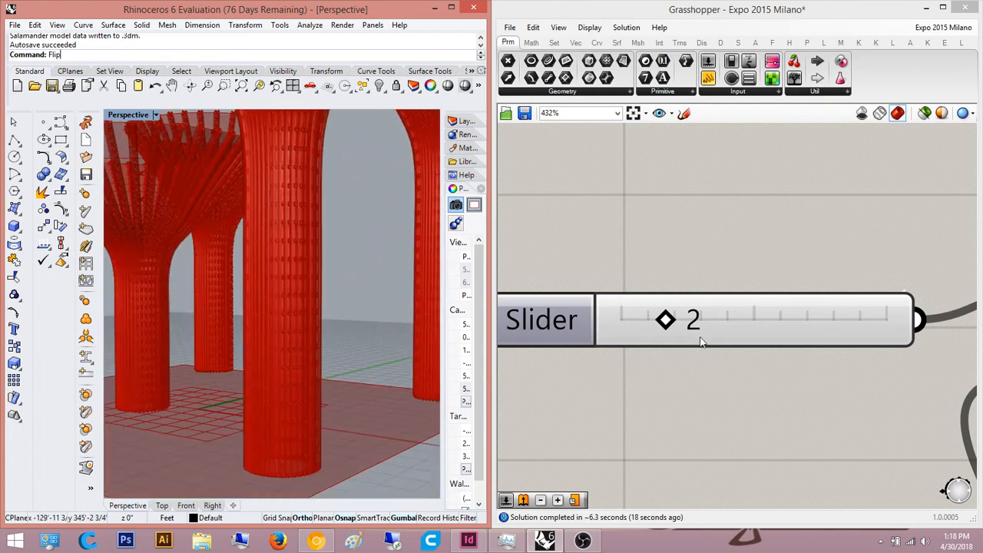
scroll(701, 342, "up", 3)
double_click(629, 358)
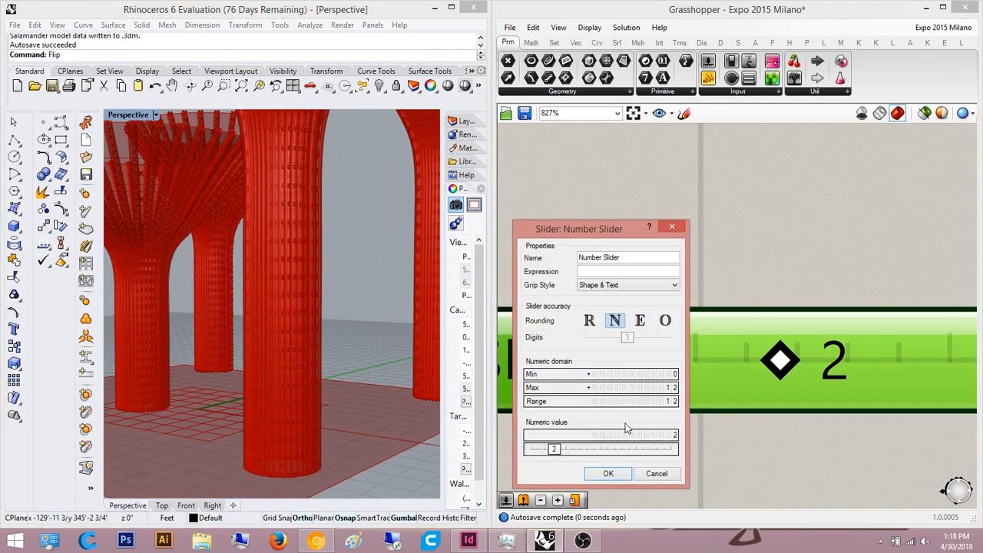
left_click(717, 321)
left_click(680, 227)
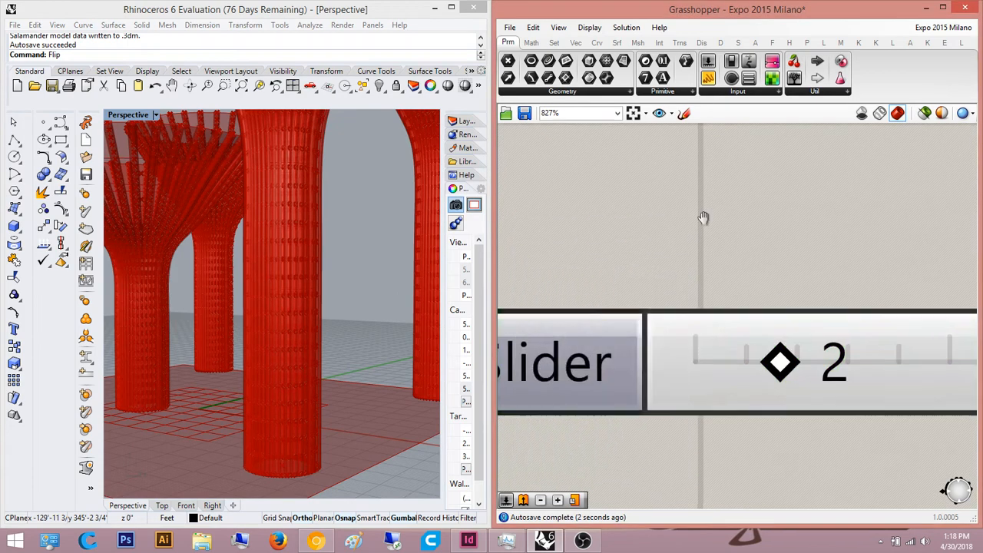
Step: Set the number slider feeding Divide Surface's U and V counts to 18 and save the definition
scroll(702, 285, "down", 8)
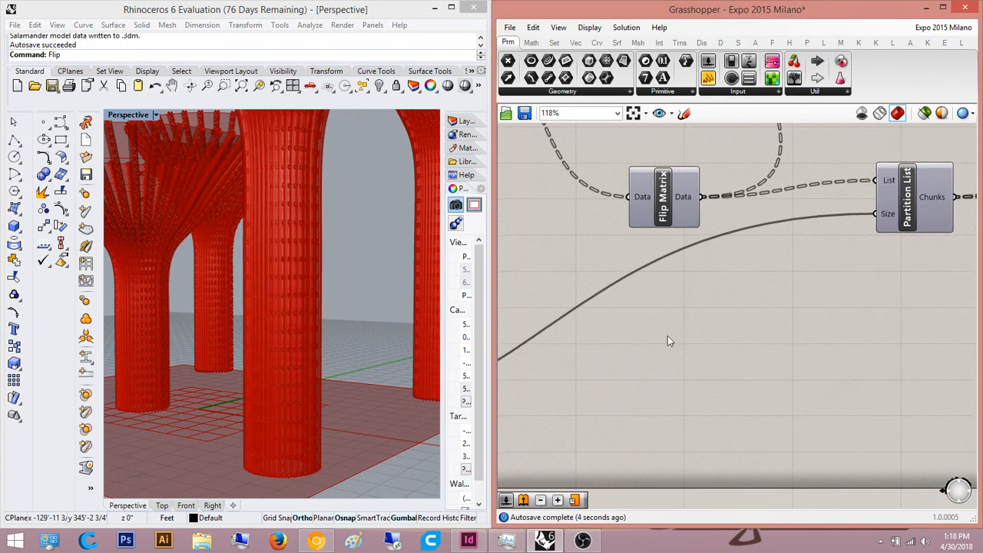
scroll(667, 335, "down", 5)
right_click_drag(556, 408, 821, 382)
scroll(629, 408, "up", 5)
right_click_drag(522, 364, 801, 379)
scroll(717, 377, "up", 5)
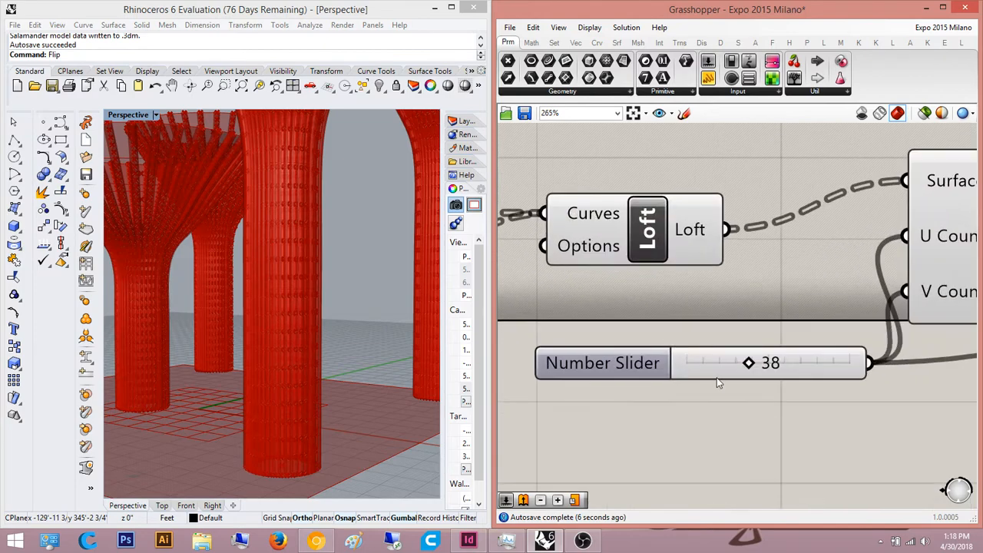
left_click(713, 368)
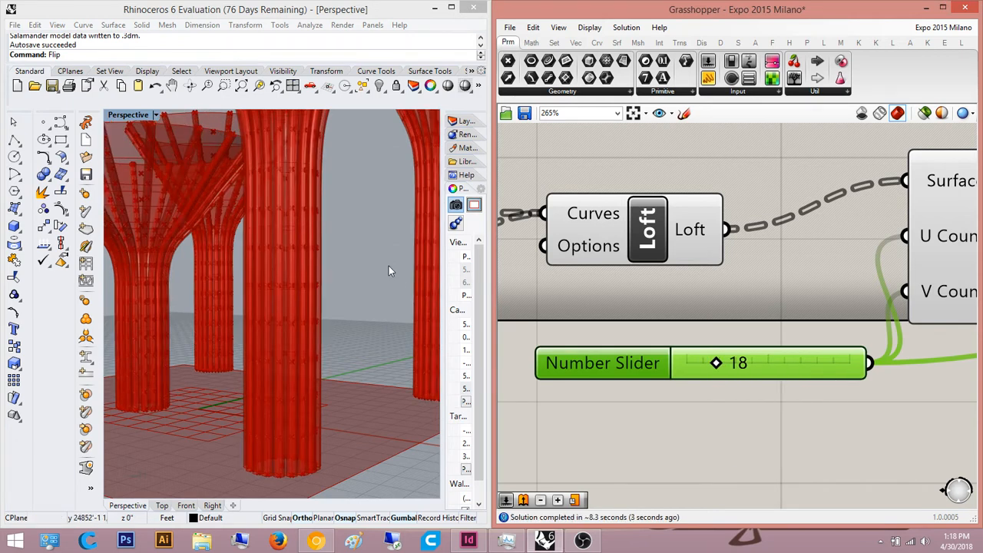
left_click(524, 113)
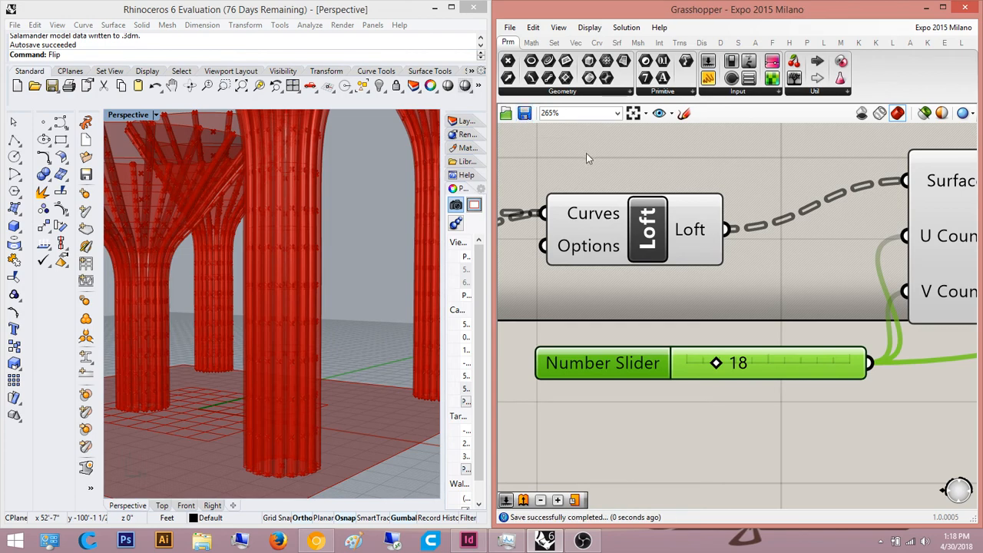
Step: Examine the whole group of columns and the rib spacing along the shafts
right_click_drag(758, 220, 730, 228)
scroll(703, 269, "down", 2)
right_click_drag(849, 308, 775, 327)
right_click_drag(346, 180, 314, 241)
scroll(314, 241, "down", 6)
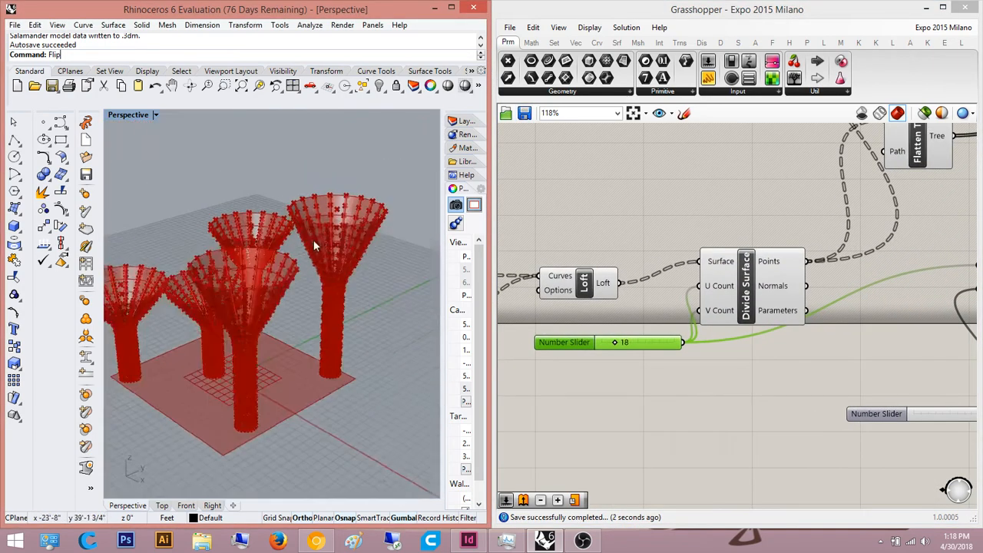
scroll(314, 246, "up", 8)
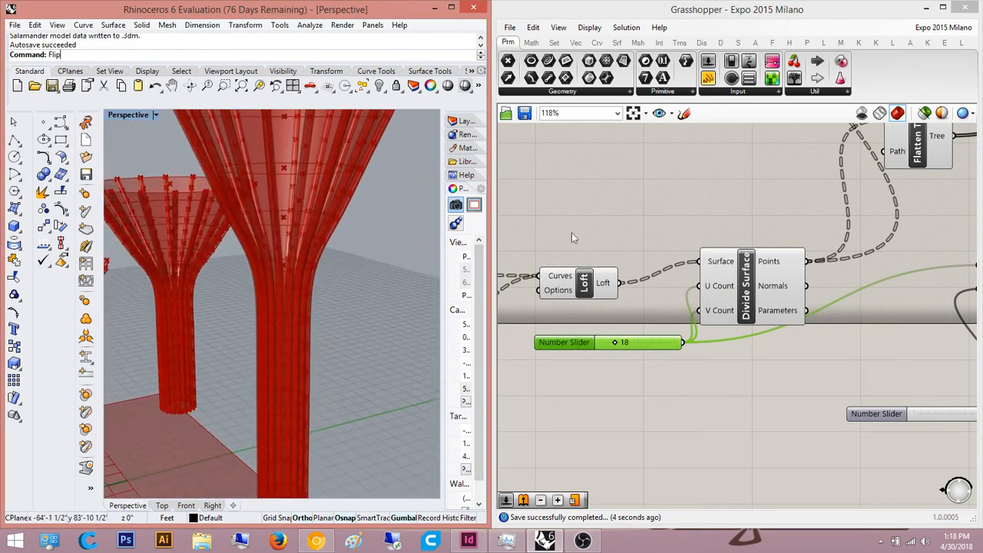
right_click_drag(329, 231, 355, 230)
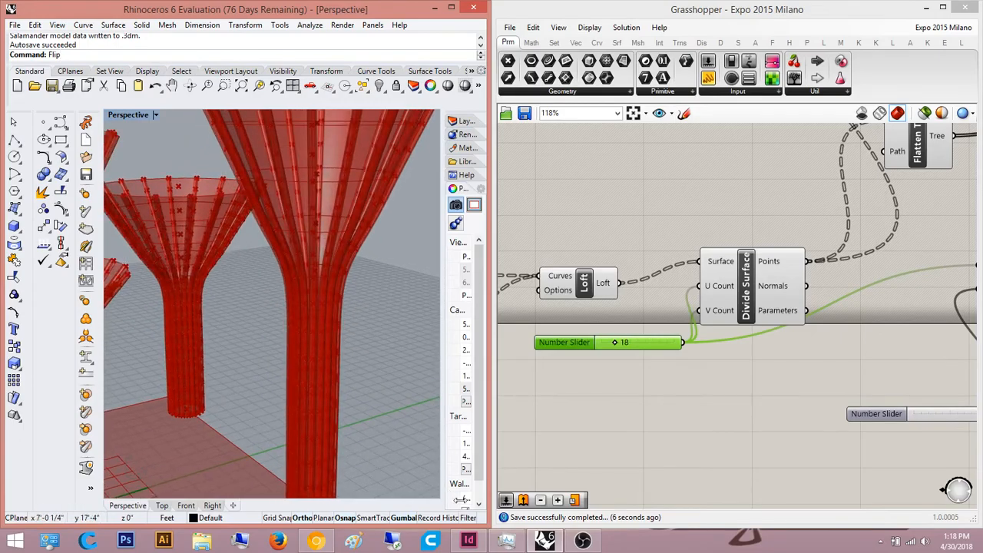
left_click(321, 544)
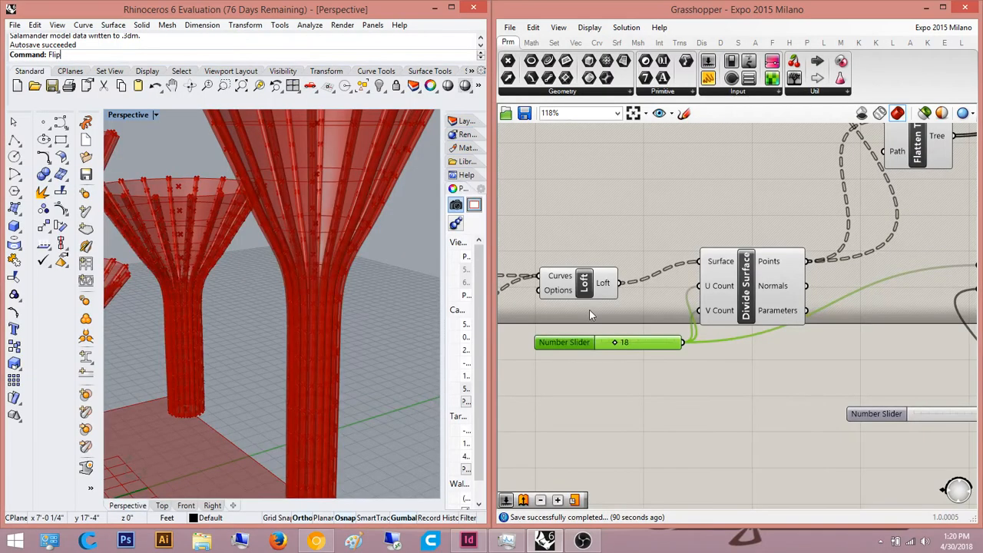
Step: Examine the tall column's ribs up close and from above, from the flared rim down into the shaft
right_click_drag(589, 310, 607, 310)
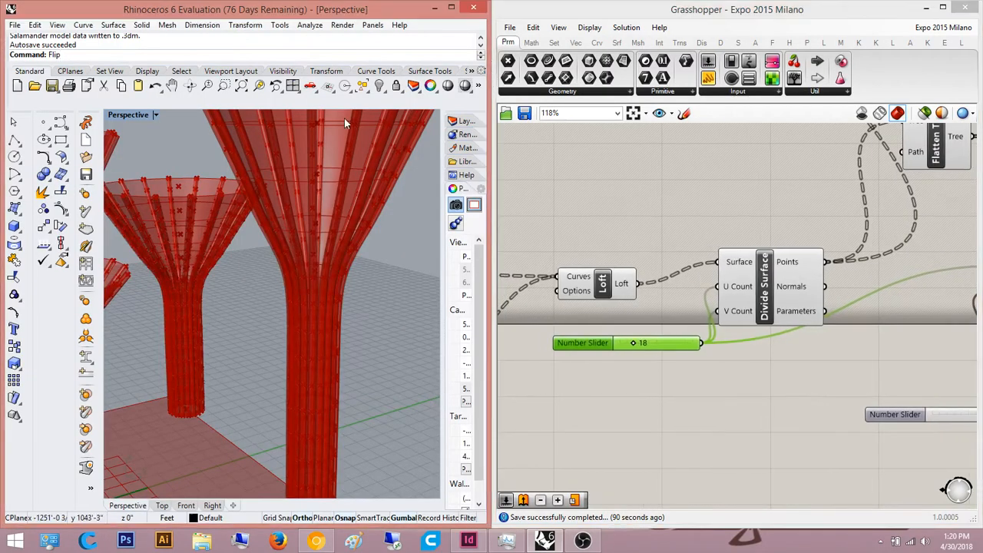
right_click_drag(344, 118, 330, 139)
scroll(320, 152, "up", 5)
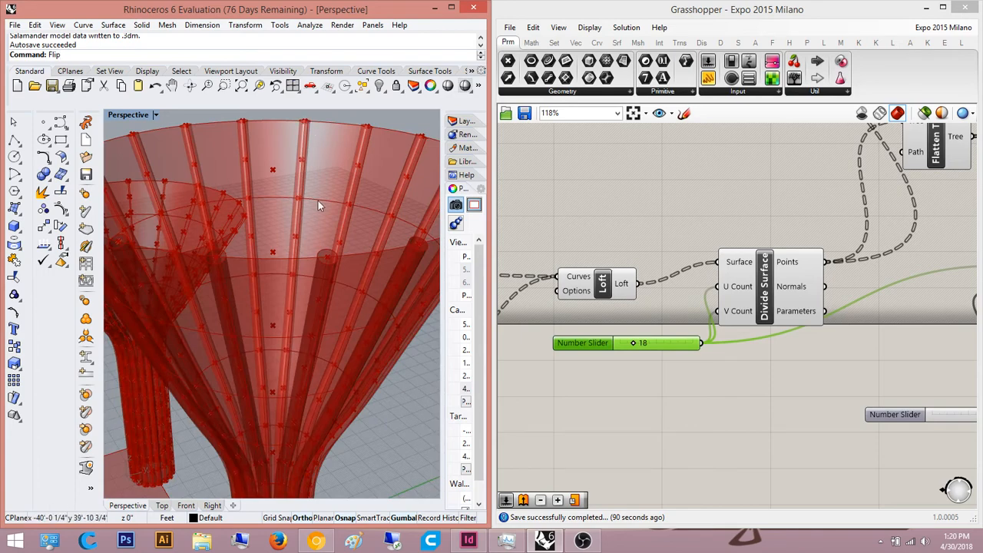
scroll(318, 201, "down", 5)
right_click_drag(318, 231, 330, 327)
scroll(332, 320, "up", 4)
right_click_drag(389, 281, 293, 299)
scroll(370, 284, "up", 6)
scroll(368, 290, "down", 3)
scroll(294, 299, "down", 6)
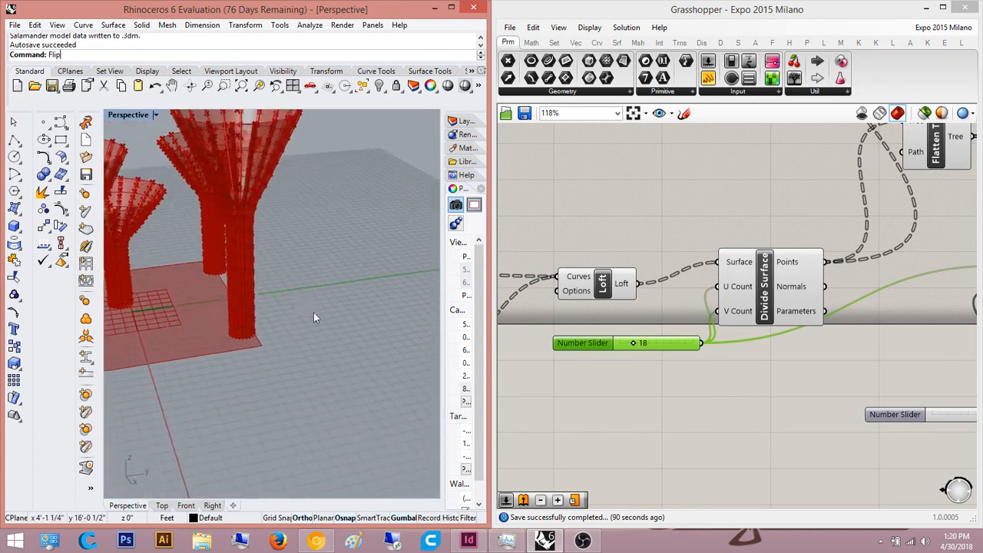
scroll(256, 129, "up", 6)
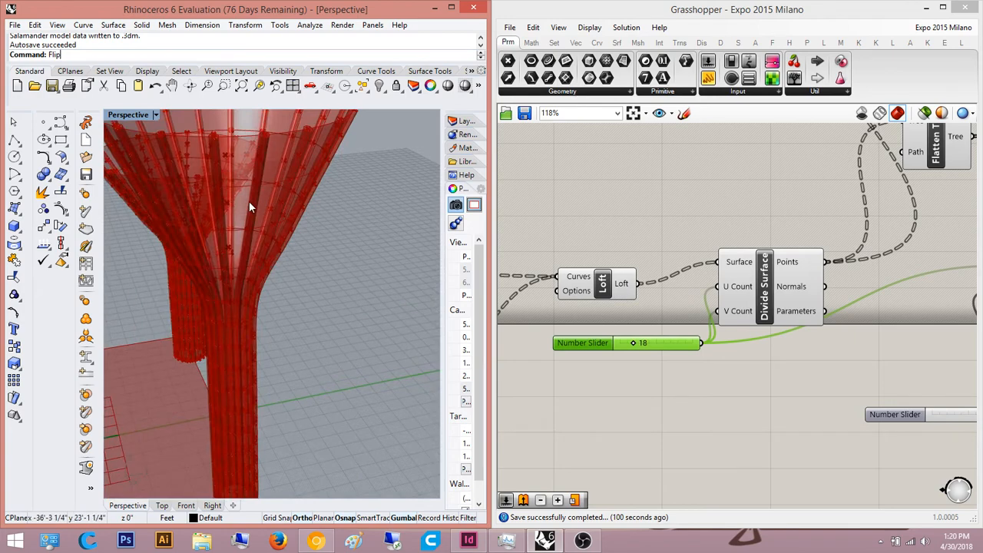
scroll(248, 203, "up", 3)
scroll(247, 207, "down", 6)
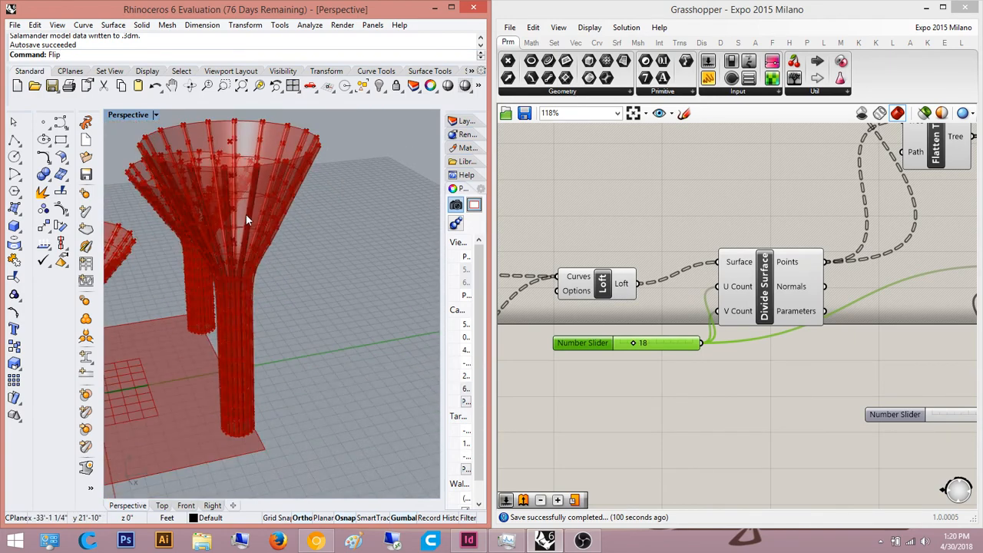
right_click_drag(245, 216, 307, 318)
scroll(261, 249, "up", 5)
scroll(264, 253, "down", 5)
scroll(294, 336, "up", 4)
scroll(307, 318, "down", 3)
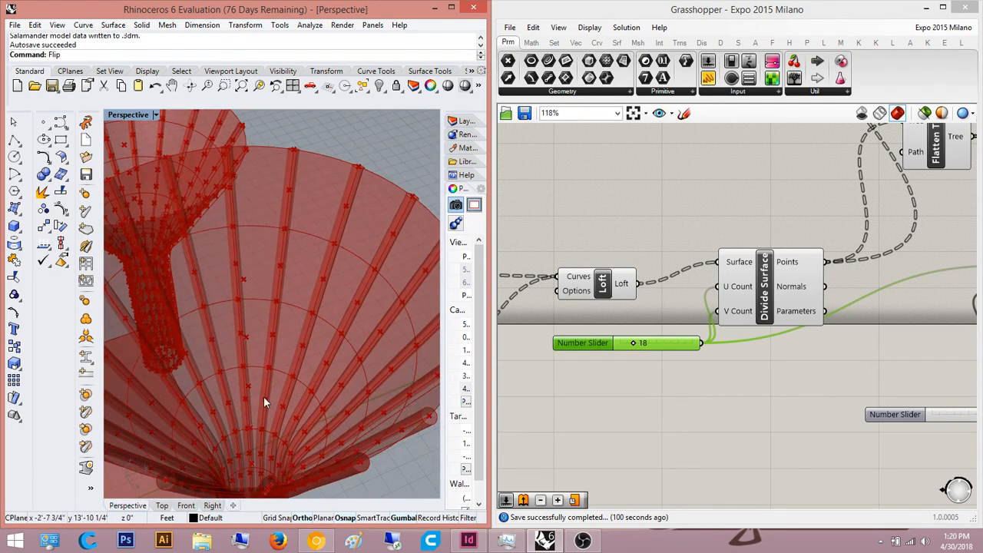
right_click_drag(264, 398, 310, 399)
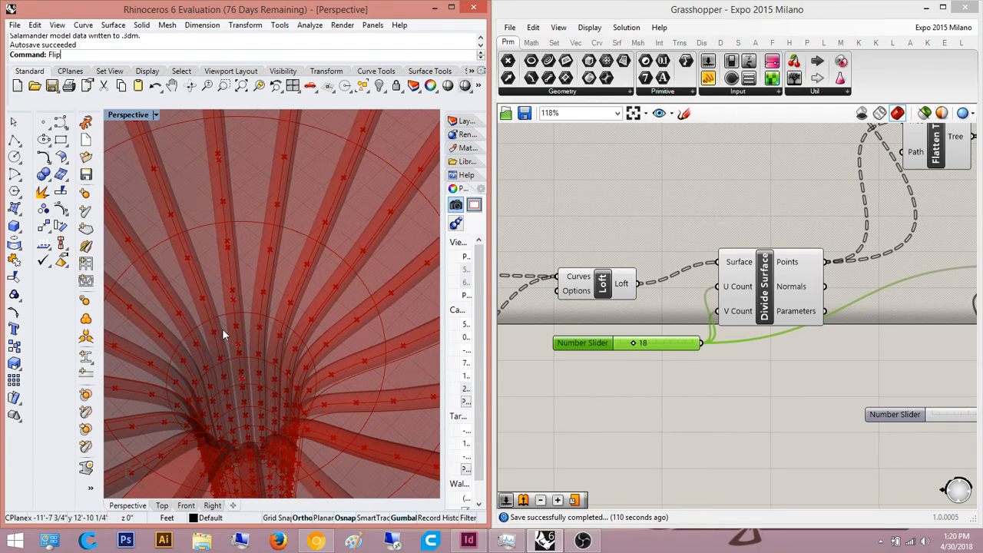
scroll(261, 342, "down", 5)
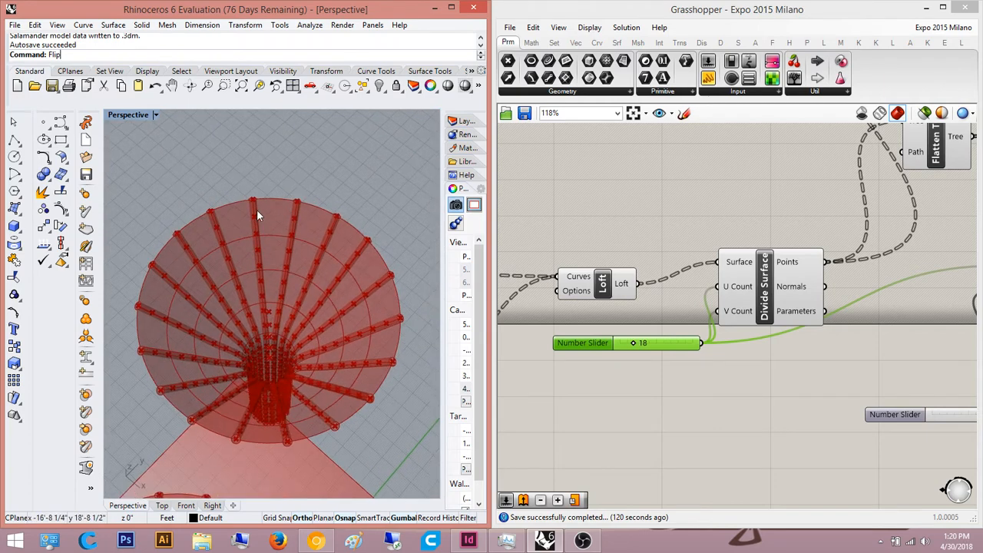
scroll(257, 209, "up", 3)
scroll(250, 177, "down", 3)
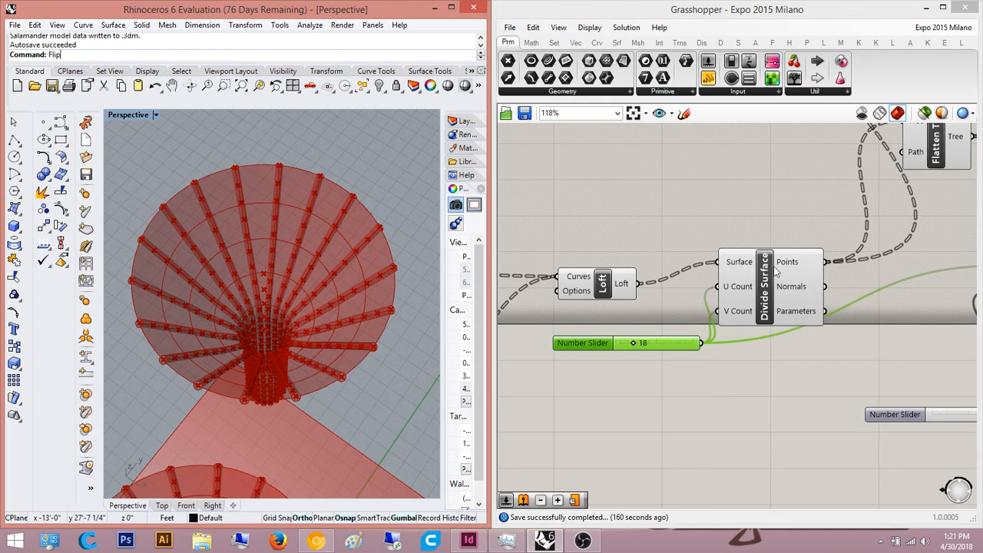
Step: Trace the definition from Divide Surface through Partition List and Interpolate to the Pipe component and its radius inputs
left_click(818, 361)
scroll(819, 360, "down", 3)
right_click_drag(819, 361, 553, 352)
right_click_drag(805, 336, 637, 376)
scroll(637, 377, "down", 4)
right_click_drag(804, 308, 731, 319)
scroll(737, 316, "up", 5)
left_click(759, 310)
left_click(911, 250)
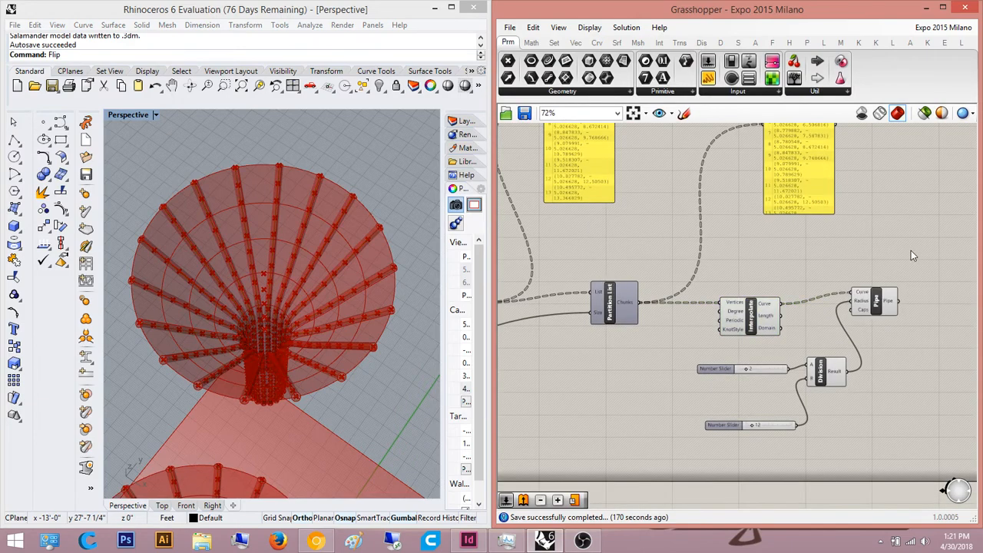
scroll(911, 251, "up", 3)
right_click_drag(911, 251, 817, 279)
left_click(760, 370)
right_click_drag(742, 412, 751, 343)
left_click(829, 354)
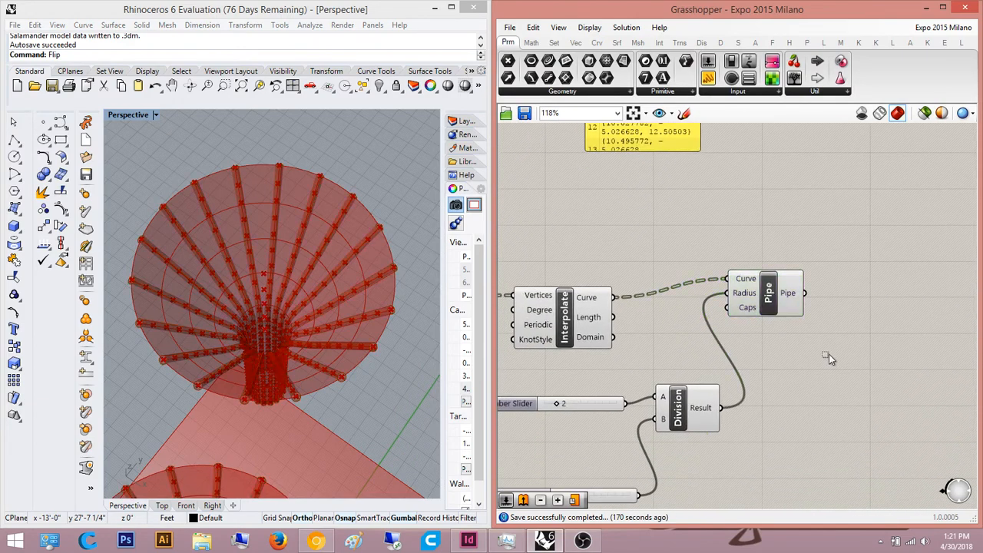
left_click_drag(814, 461, 656, 255)
left_click(830, 284)
Step: Review the column group in perspective and the Division result wired into the Pipe component's Radius
right_click_drag(360, 375, 301, 231)
scroll(281, 309, "down", 5)
scroll(725, 381, "down", 3)
right_click_drag(727, 360, 727, 386)
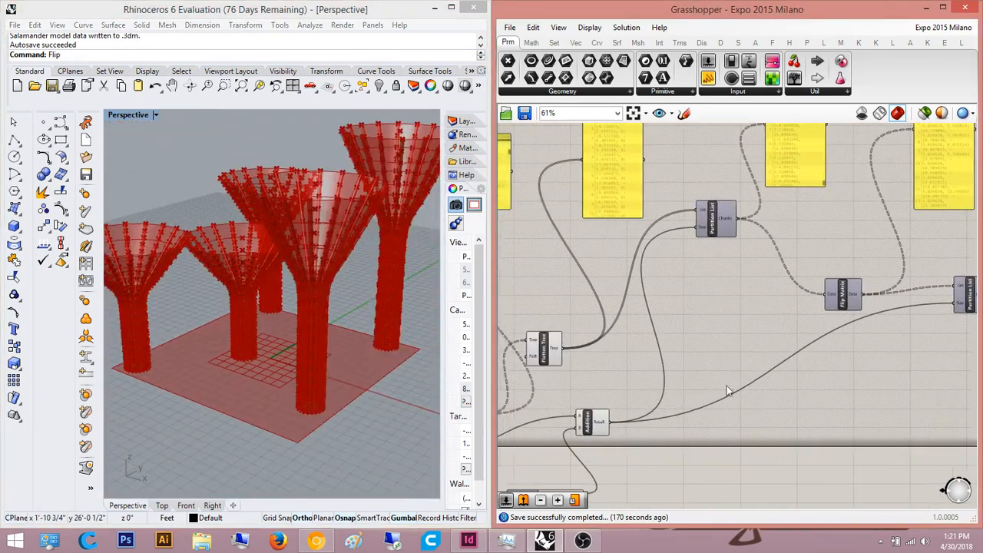
scroll(726, 386, "up", 1)
right_click_drag(735, 334, 812, 285)
scroll(812, 285, "up", 3)
right_click_drag(907, 290, 682, 310)
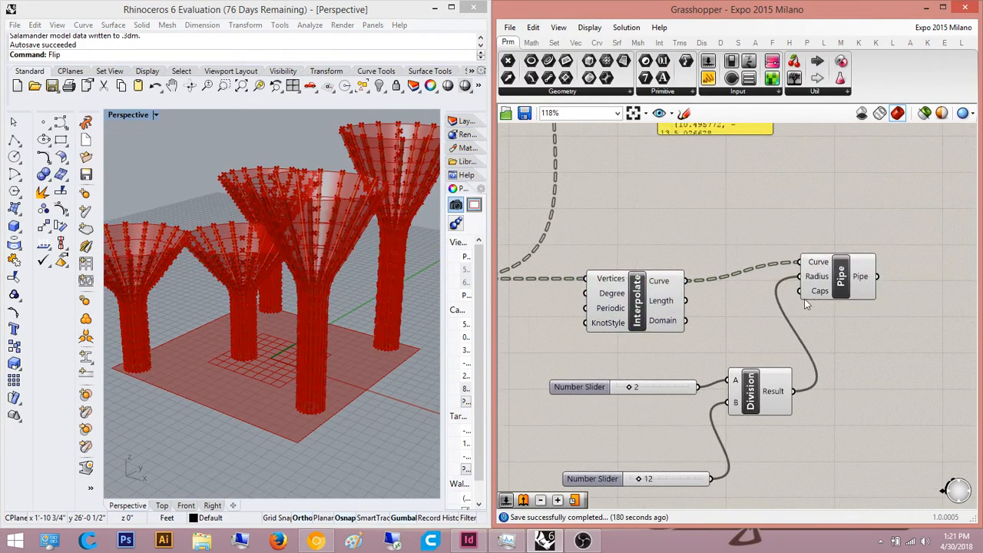
scroll(792, 287, "up", 2)
left_click_drag(758, 438, 767, 278)
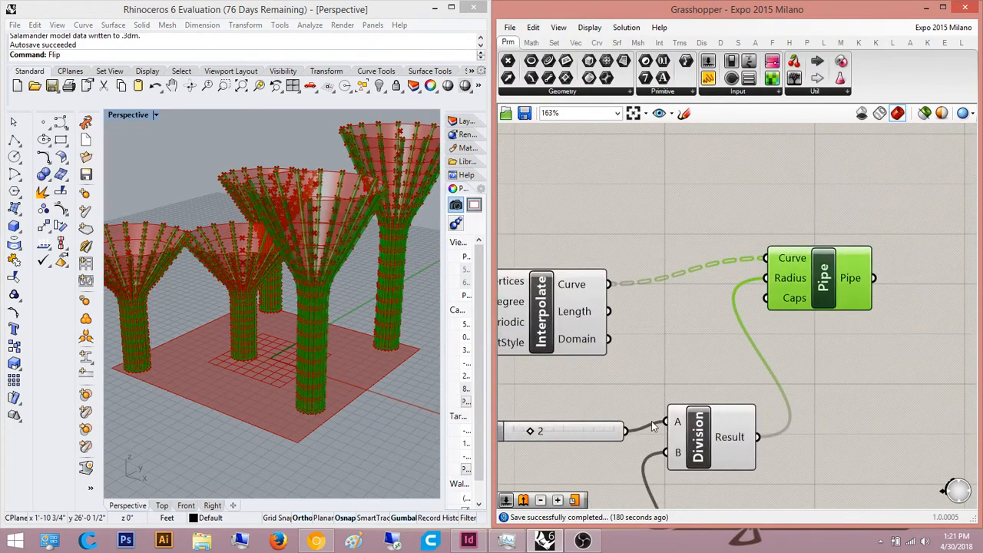
left_click(869, 342)
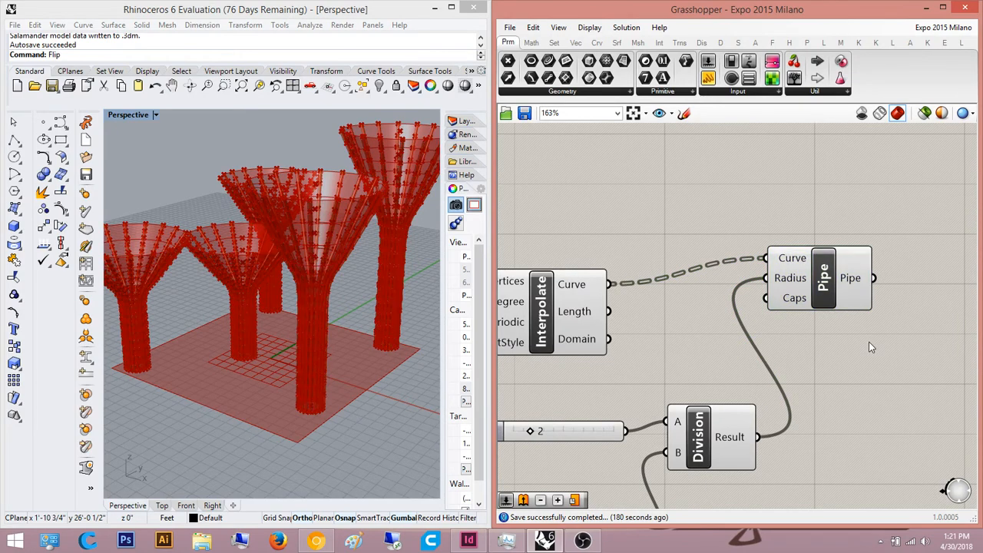
Step: Add a List Item component beside Pipe and connect the Pipe output to its List input
double_click(900, 401)
type("list item")
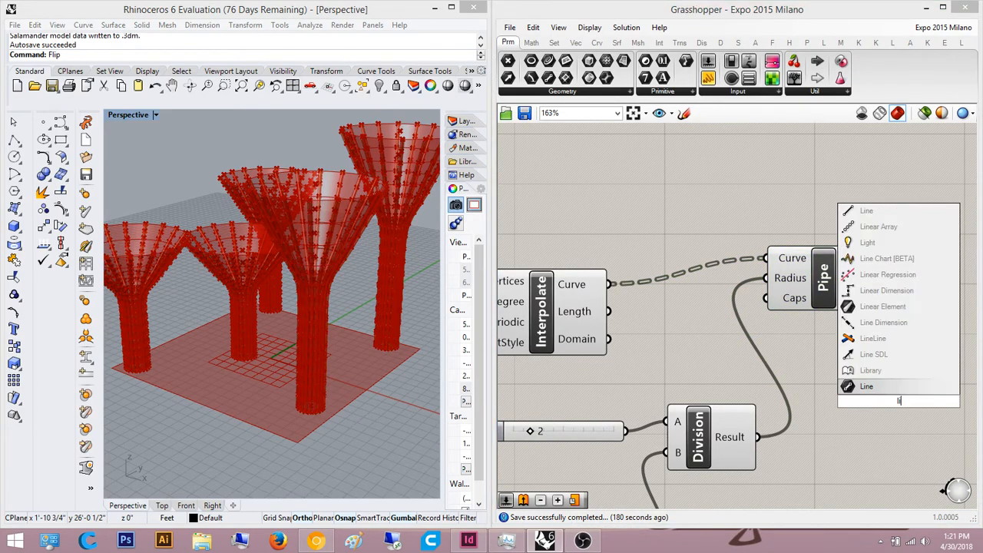
key("Return")
scroll(903, 405, "down", 2)
scroll(907, 406, "up", 2)
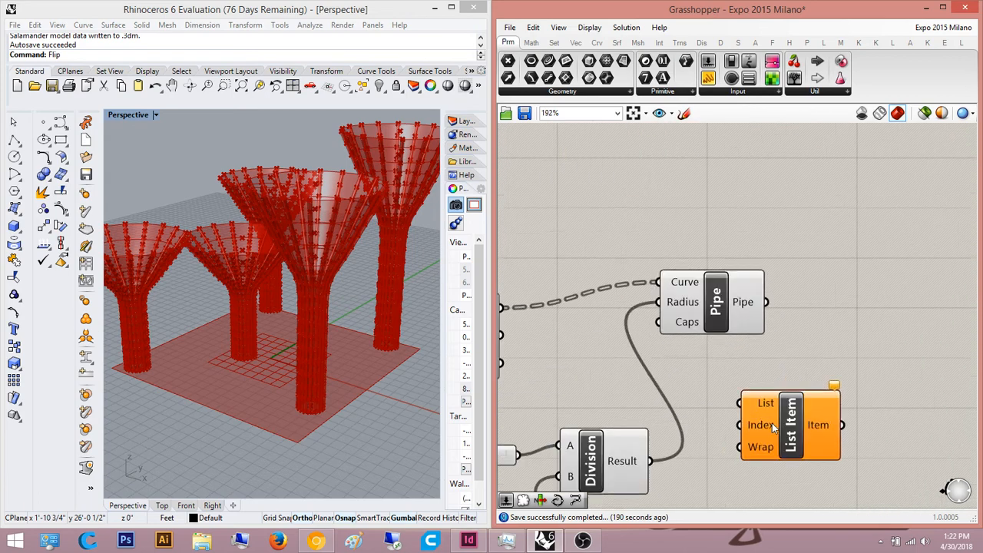
left_click_drag(734, 399, 766, 280)
scroll(852, 420, "down", 1)
right_click_drag(858, 419, 776, 436)
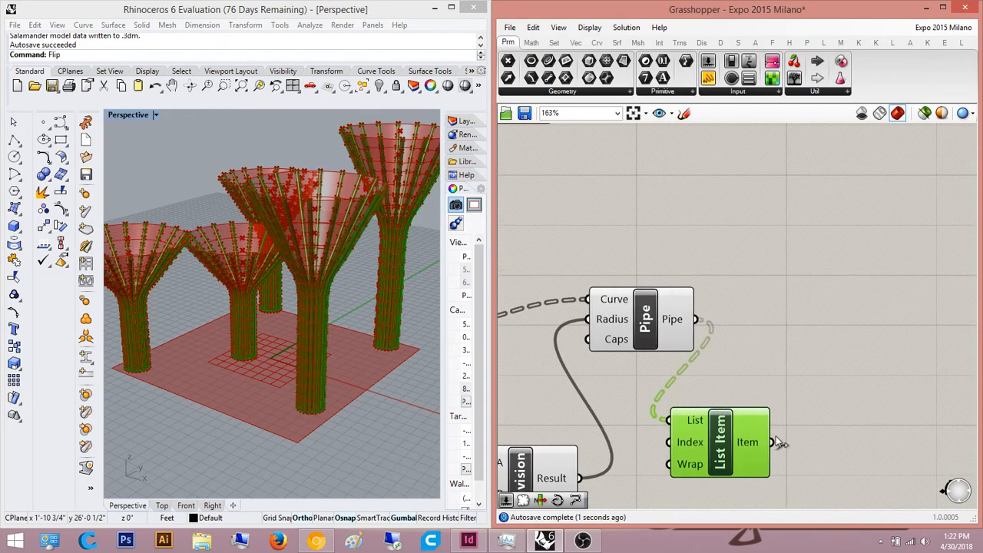
left_click_drag(712, 420, 841, 238)
left_click(811, 177)
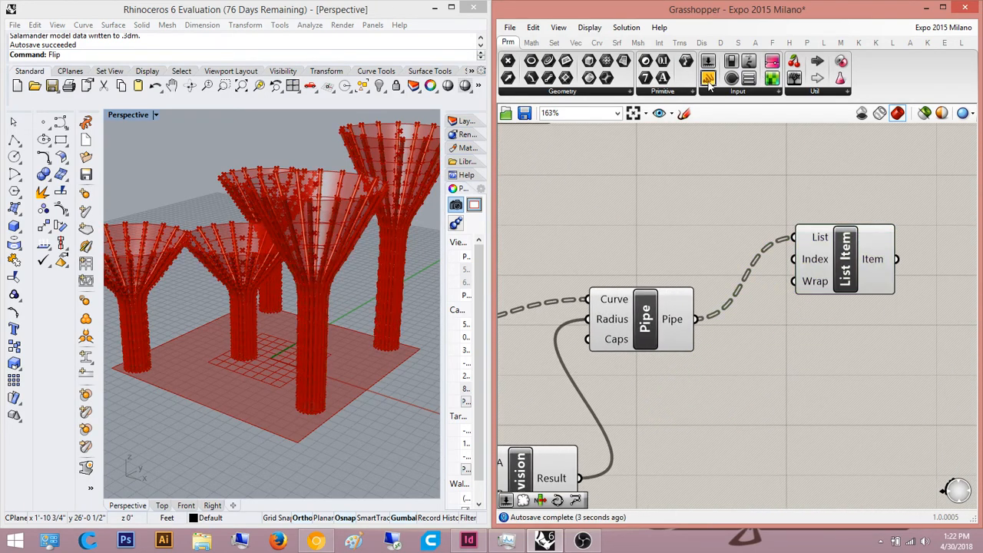
Step: Add a panel reading the Pipe output and place it above the List Item component
left_click_drag(708, 77, 723, 211)
right_click_drag(693, 237, 645, 288)
left_click_drag(606, 264, 660, 381)
right_click_drag(680, 350, 657, 418)
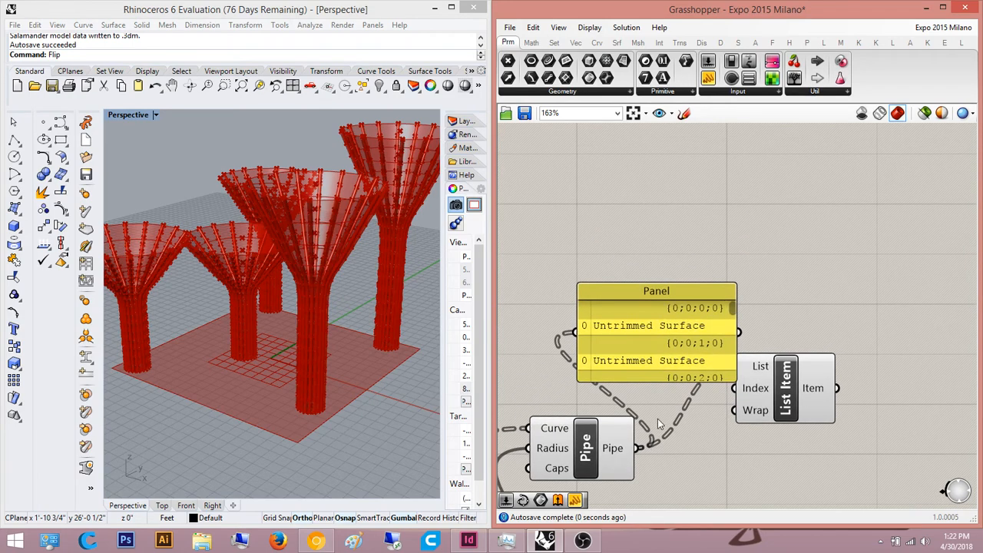
left_click_drag(674, 345, 730, 177)
Step: Delete the List Item component and the panel attached to the Pipe output
scroll(741, 211, "down", 2)
right_click_drag(752, 295, 844, 275)
scroll(804, 374, "down", 2)
mouse_move(762, 418)
right_mouse_down()
mouse_move(836, 388)
mouse_move(765, 435)
right_mouse_up()
left_click_drag(899, 404, 829, 332)
scroll(818, 342, "down", 3)
key("Delete")
right_click_drag(791, 295, 678, 364)
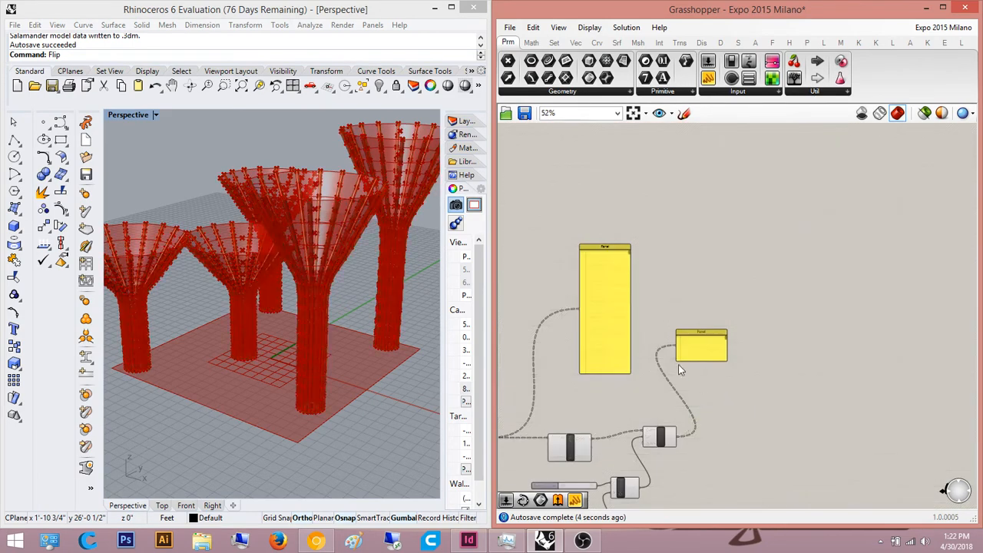
scroll(679, 361, "up", 5)
left_click_drag(807, 443, 724, 327)
key("Delete")
right_click_drag(746, 347, 914, 196)
scroll(858, 304, "up", 3)
right_click_drag(858, 308, 924, 255)
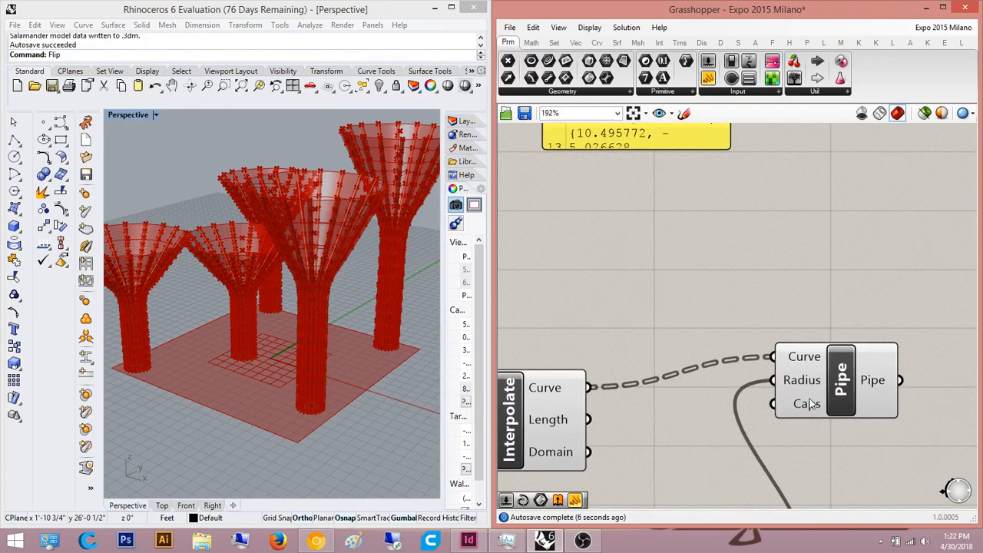
Step: Trace the definition from the Pipe component back through the Circle, Random and Scale components and highlight the Geometry parameter feeding Loft
right_click_drag(776, 408, 859, 374)
scroll(684, 349, "down", 6)
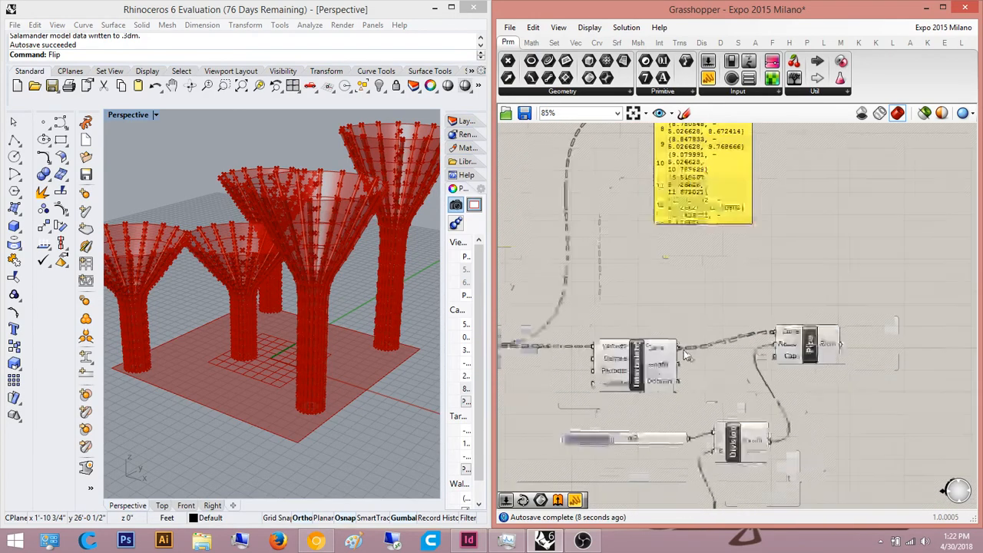
right_click_drag(621, 428, 774, 316)
scroll(661, 351, "down", 4)
right_click_drag(650, 361, 953, 242)
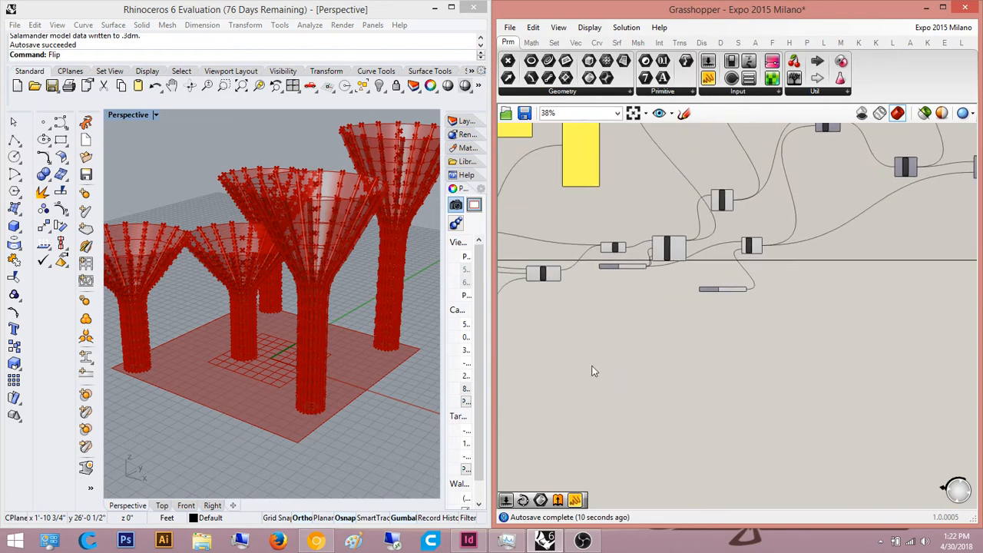
right_click_drag(593, 366, 774, 286)
scroll(774, 326, "down", 6)
scroll(703, 304, "up", 5)
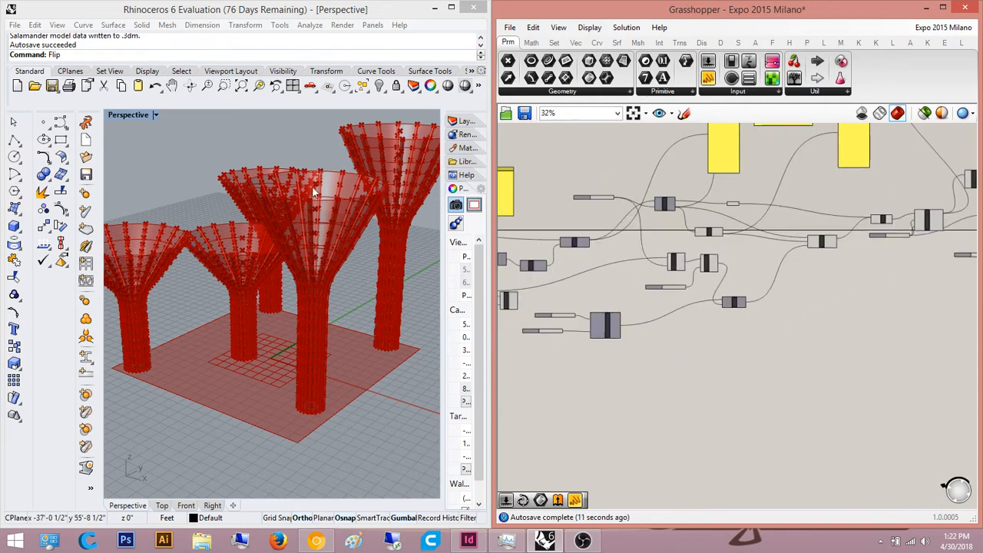
right_click_drag(725, 345, 933, 386)
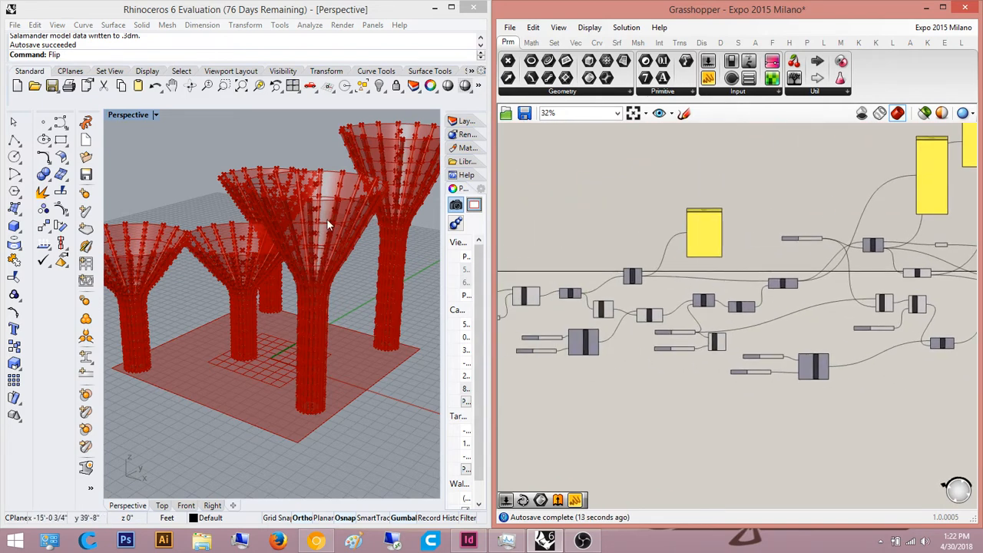
right_click_drag(604, 311, 508, 341)
scroll(615, 332, "up", 5)
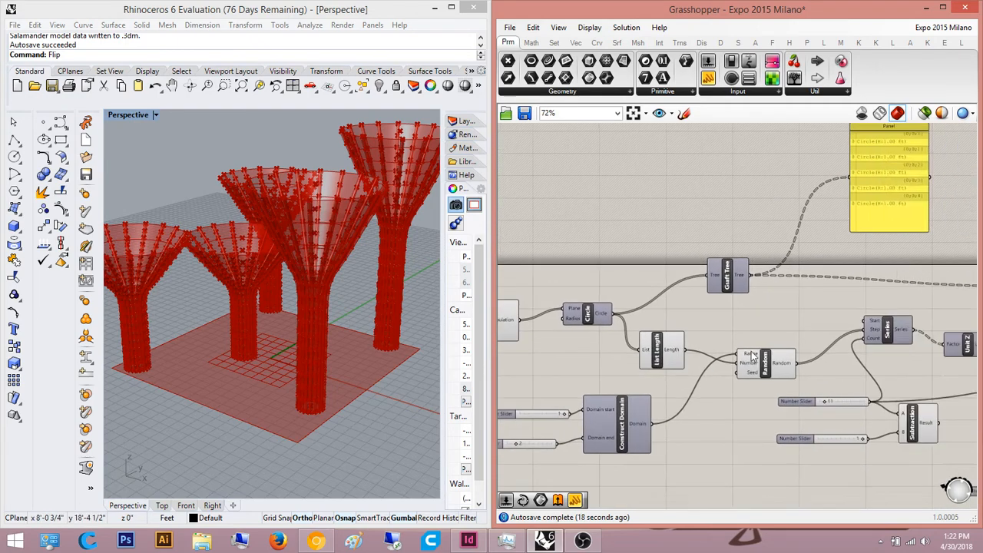
scroll(702, 328, "up", 1)
scroll(830, 371, "down", 3)
right_click_drag(829, 371, 624, 366)
right_click_drag(803, 351, 620, 351)
scroll(768, 350, "up", 4)
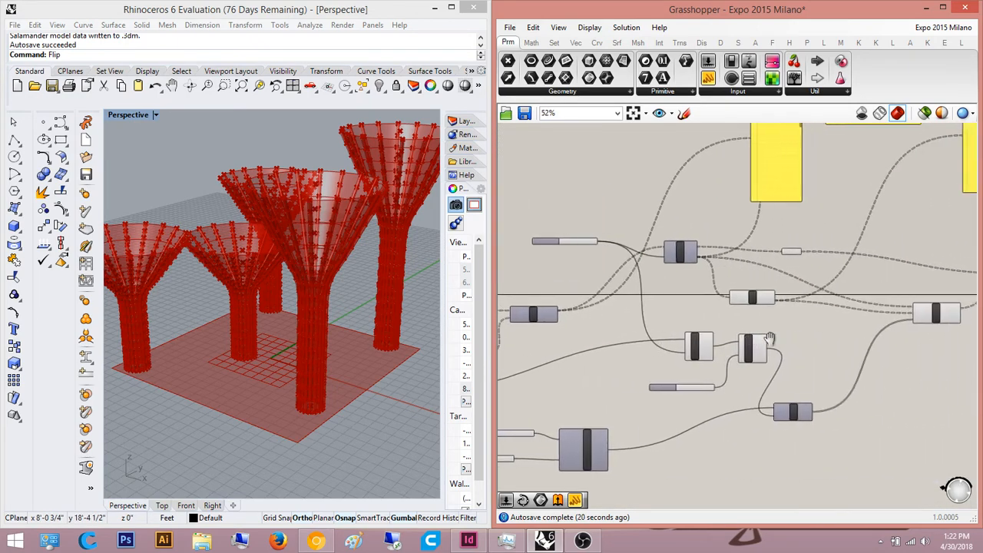
right_click_drag(739, 360, 838, 335)
scroll(806, 357, "down", 1)
left_click(667, 242)
right_click_drag(667, 242, 575, 243)
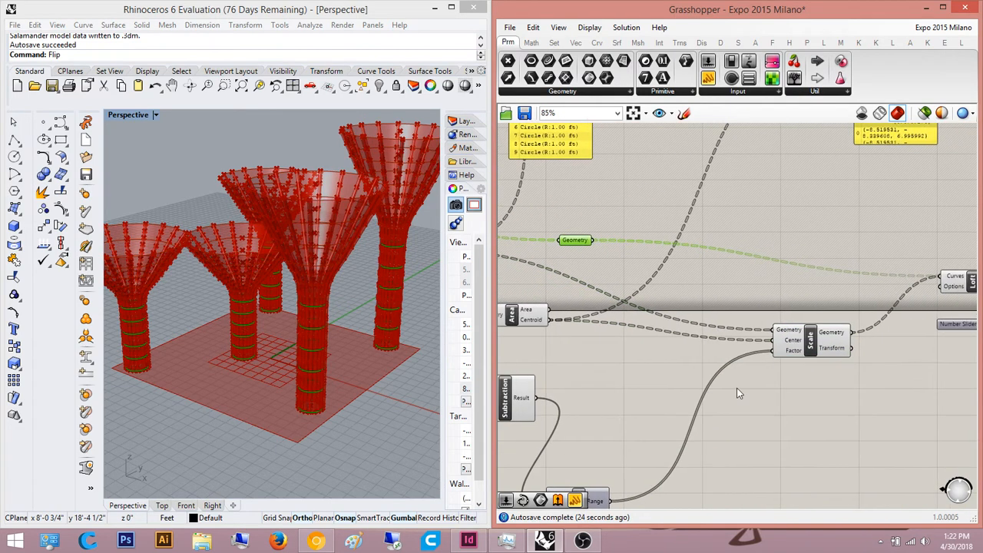
Step: Add a second Pipe component in the empty canvas area below the Scale and Loft components
double_click(841, 430)
type("pipe")
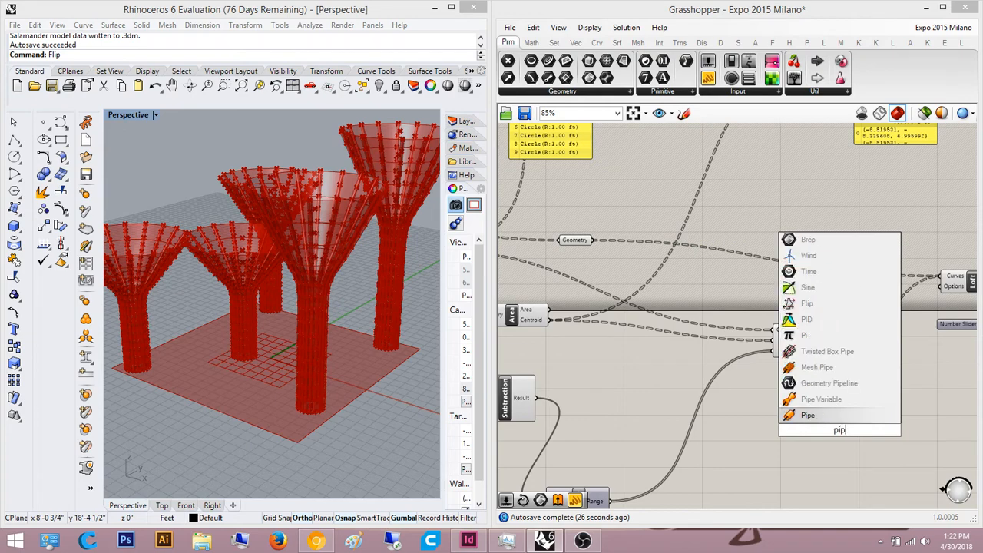
key("Return")
scroll(881, 414, "up", 1)
scroll(881, 414, "up", 1)
left_click_drag(843, 301, 791, 437)
right_click_drag(836, 410, 777, 420)
key("ctrl+z")
left_click_drag(792, 435, 905, 395)
Step: Wire the Division Result that drives the rib pipes into the new Pipe component's Radius input
scroll(905, 394, "down", 4)
right_click_drag(822, 398, 739, 412)
scroll(740, 412, "down", 1)
right_click_drag(787, 387, 592, 411)
right_click_drag(853, 402, 606, 411)
scroll(788, 360, "down", 2)
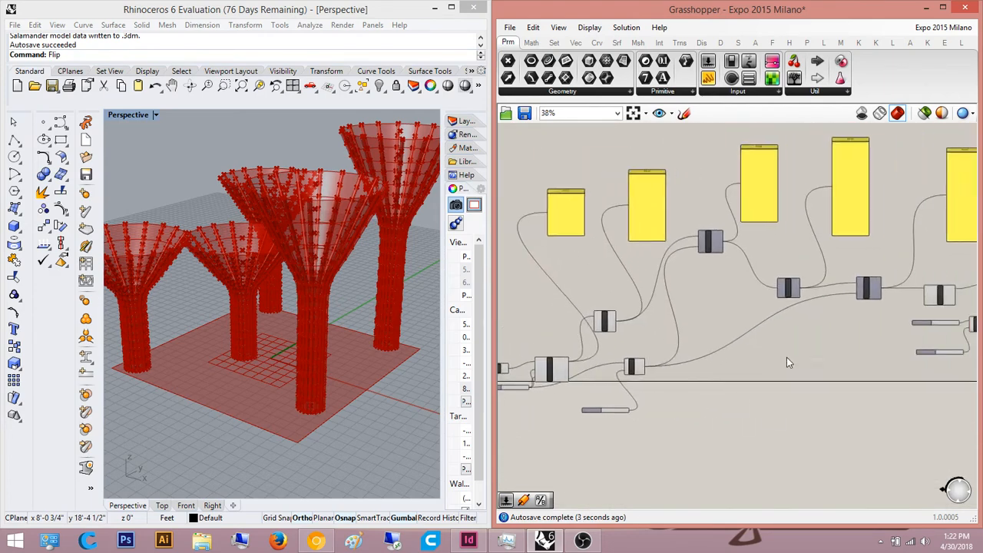
right_click_drag(871, 344, 594, 337)
scroll(703, 325, "up", 4)
scroll(704, 323, "up", 2)
scroll(704, 323, "down", 9)
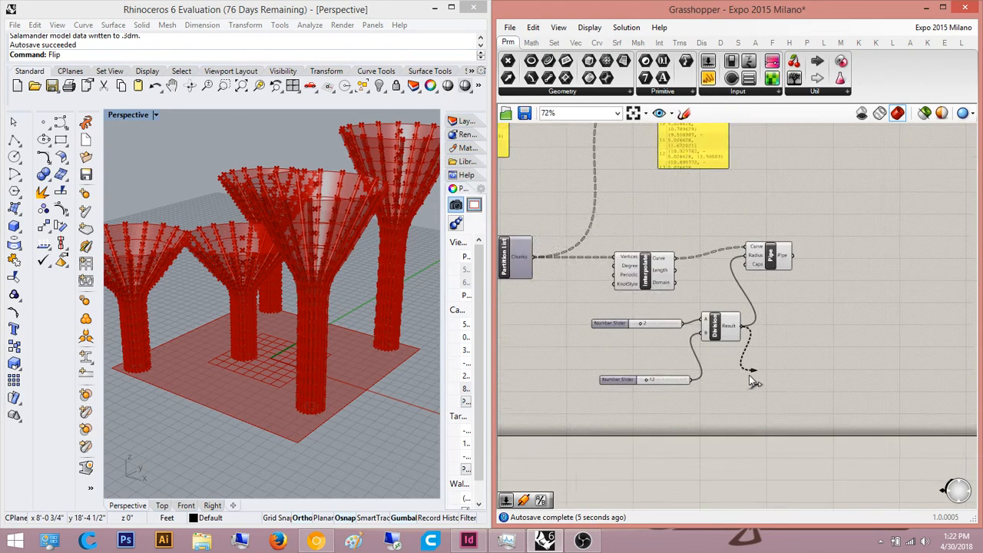
scroll(595, 411, "up", 8)
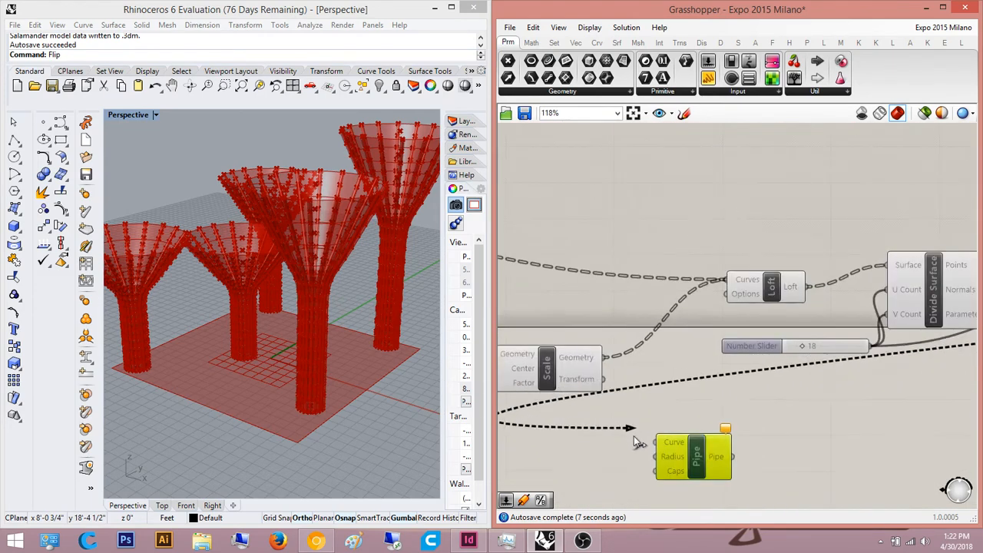
Step: Feed both the Geometry parameter and the Scale component's Geometry output into the new Pipe's Curve input
left_click_drag(659, 445, 605, 358)
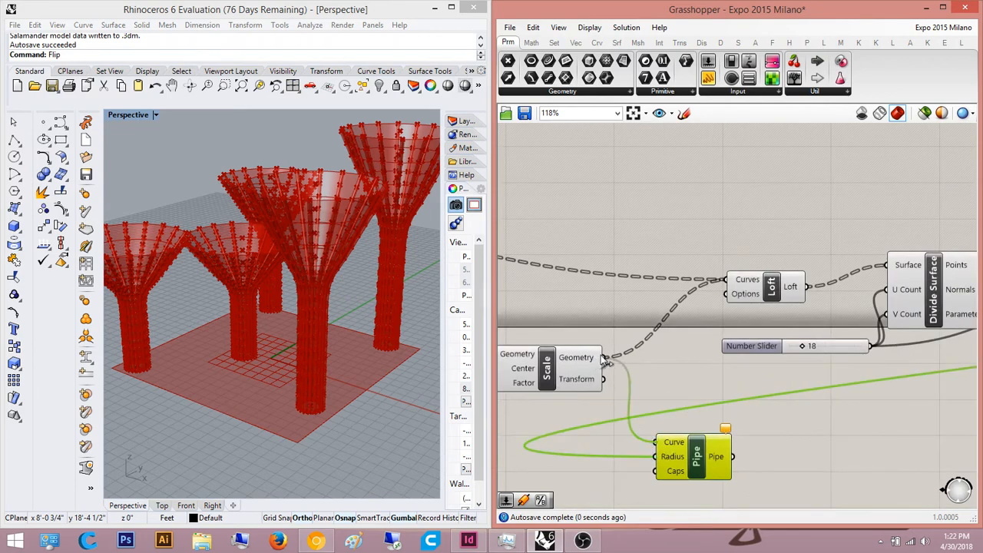
left_click(665, 450)
scroll(663, 434, "down", 3)
scroll(662, 429, "down", 4)
left_click_drag(661, 428, 527, 358)
scroll(565, 389, "up", 7)
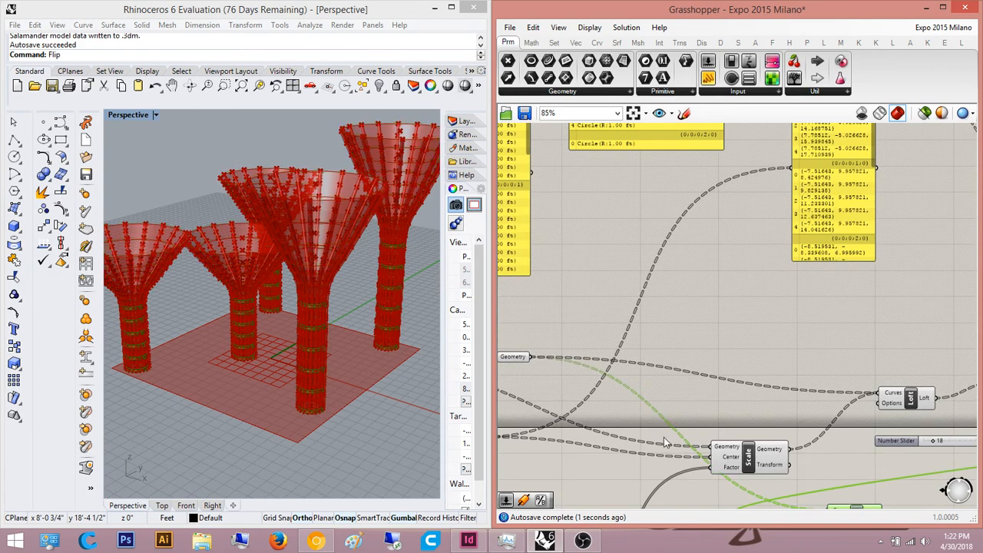
right_click_drag(706, 388, 657, 283)
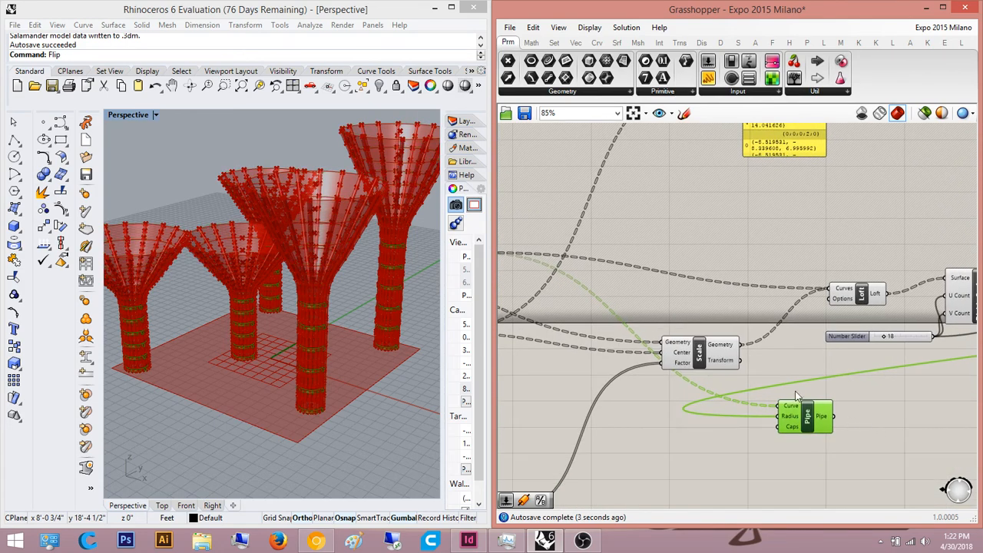
left_click_drag(780, 410, 740, 345)
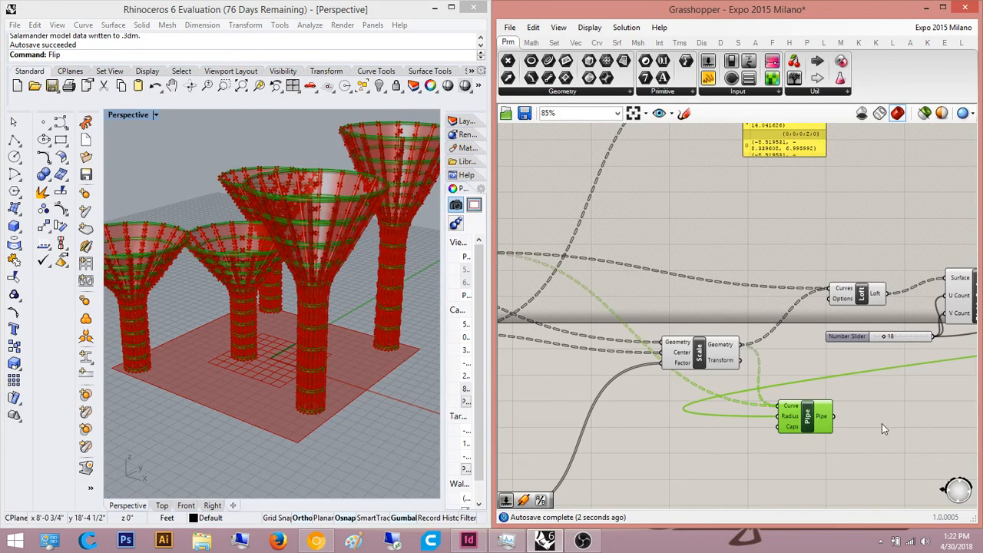
Step: Inspect the horizontal ring pipes and their crossings with the ribs inside a flared column in perspective
left_click(869, 427)
right_click_drag(196, 253, 319, 338)
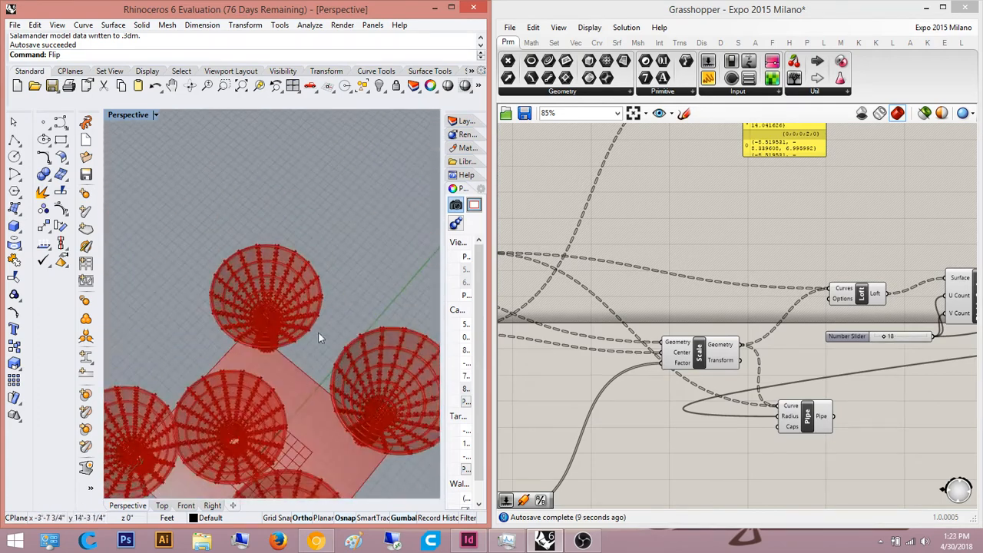
scroll(274, 303, "up", 10)
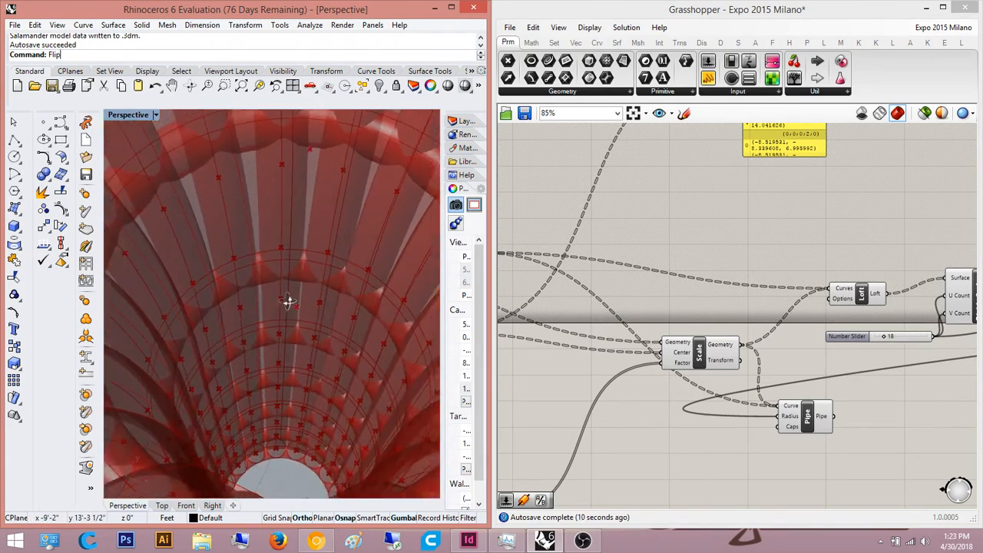
right_click_drag(289, 302, 300, 241)
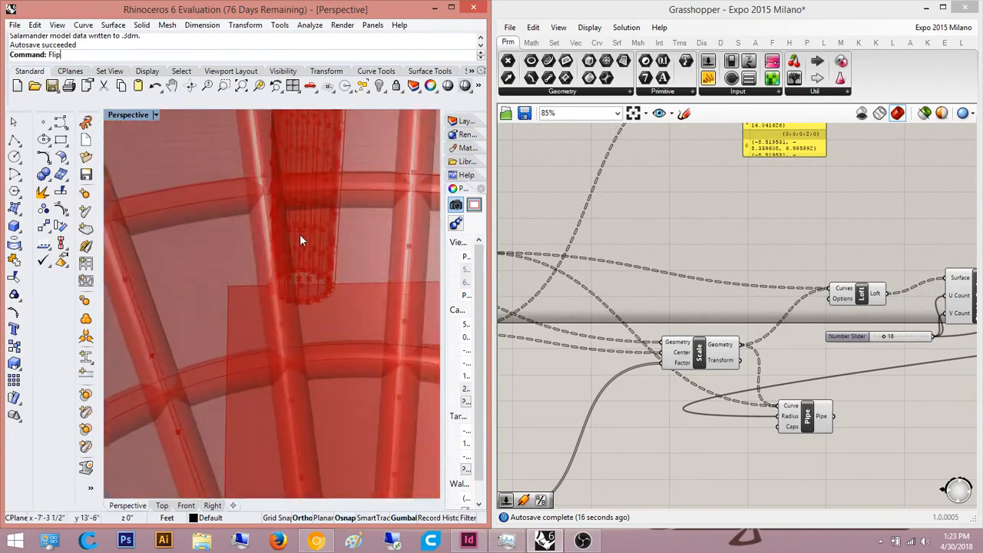
scroll(307, 247, "down", 12)
Step: Return to the rib Pipe at the end of the definition and save the Grasshopper file
scroll(824, 362, "down", 4)
right_click_drag(816, 384, 722, 396)
right_click_drag(805, 366, 668, 377)
right_click_drag(773, 329, 507, 359)
right_click_drag(892, 303, 662, 313)
scroll(731, 297, "up", 5)
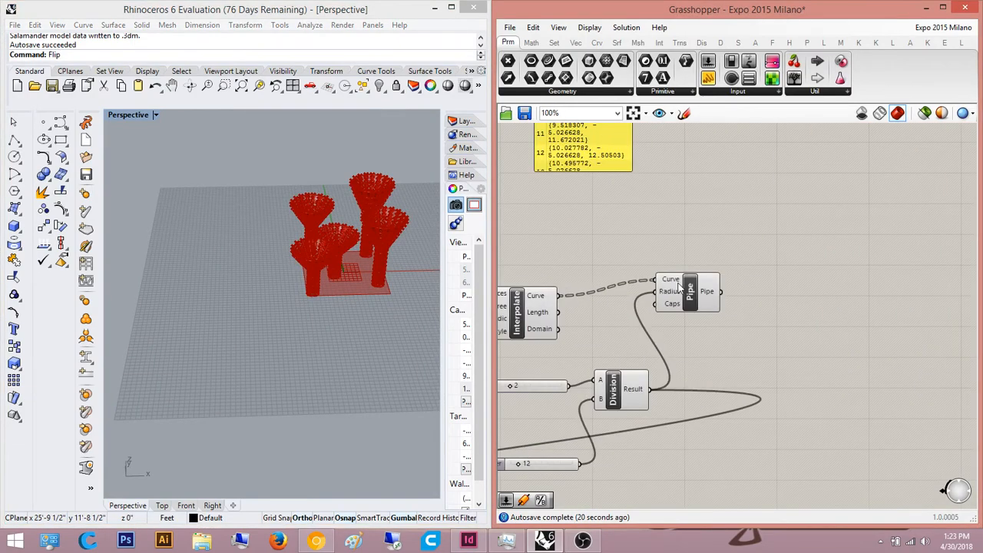
right_click_drag(806, 305, 745, 320)
left_click(524, 114)
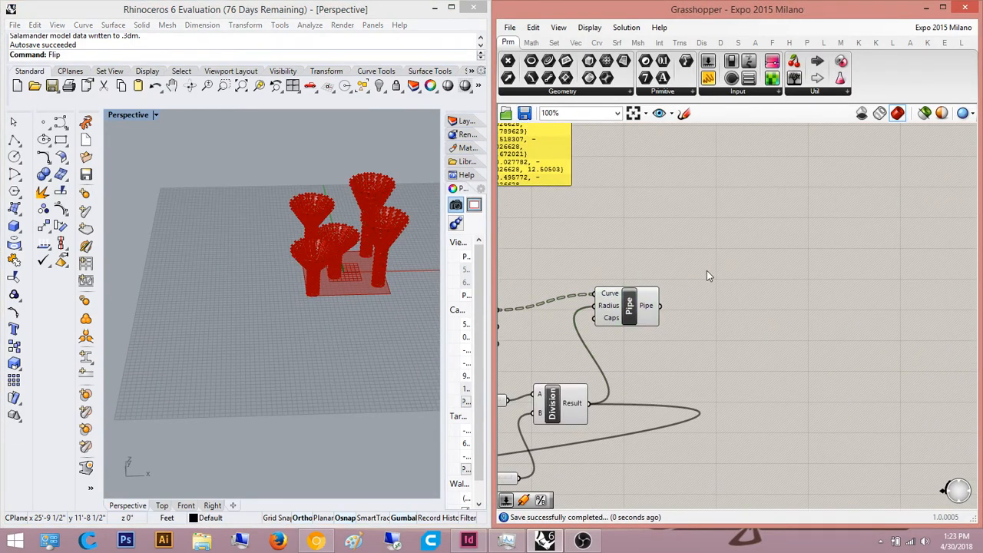
Step: Check the Interpolate component's Curve output and add a panel reading it above the Pipe component
scroll(707, 270, "up", 3)
double_click(710, 333)
right_click_drag(590, 400, 830, 364)
scroll(831, 364, "down", 3)
scroll(652, 346, "up", 1)
mouse_move(663, 332)
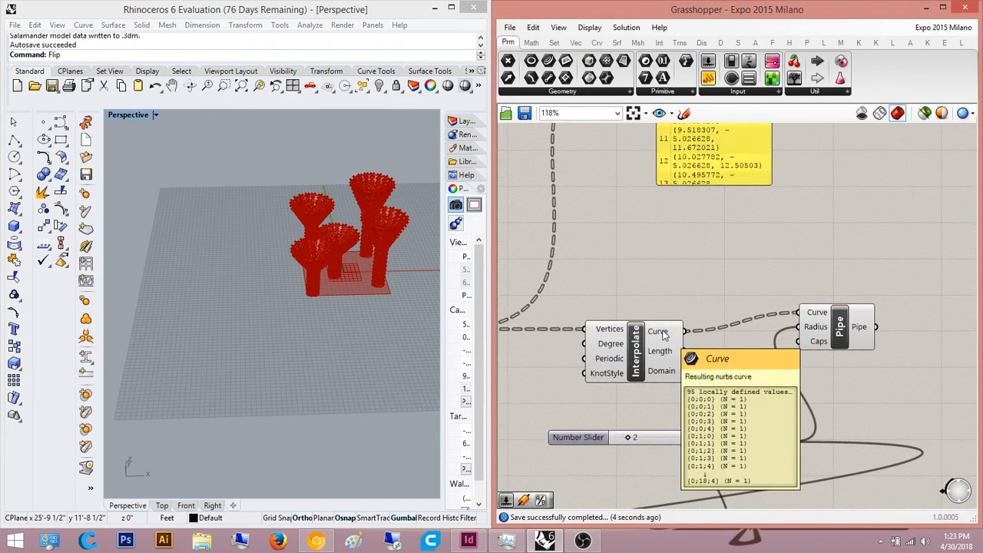
scroll(663, 332, "down", 3)
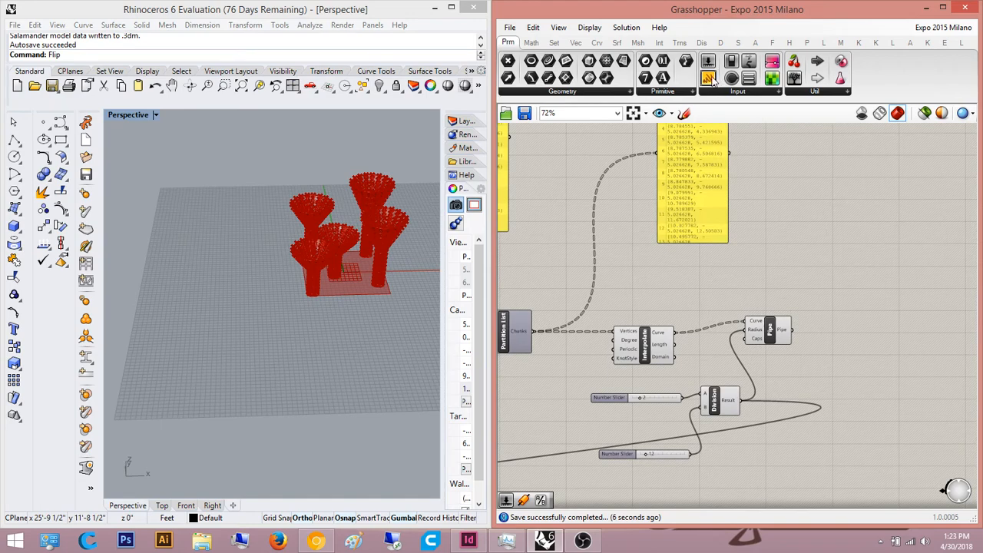
left_click_drag(708, 77, 676, 336)
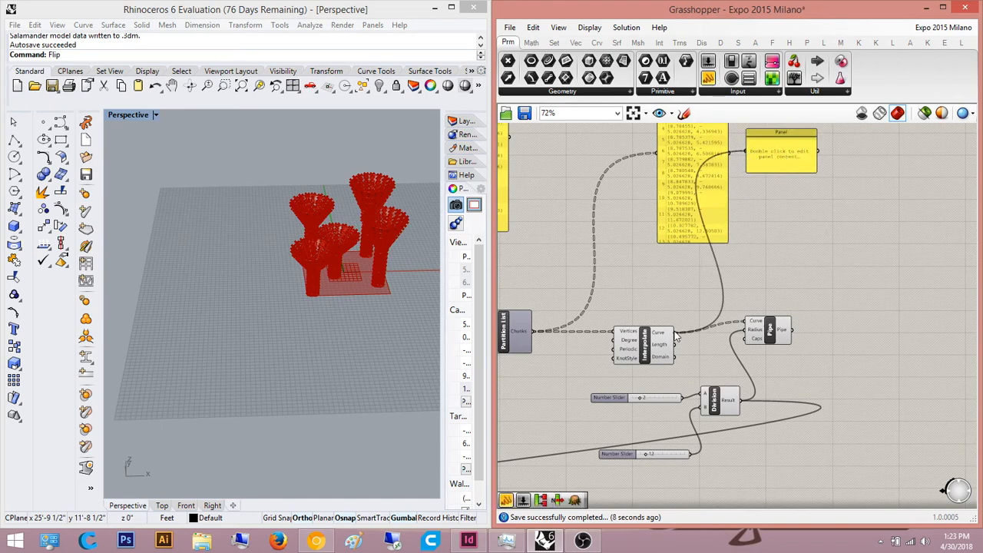
right_click_drag(773, 254, 741, 348)
left_click_drag(749, 261, 797, 180)
Step: Add another Partition List component to the canvas beyond the rib Pipe component
right_click_drag(768, 381, 903, 326)
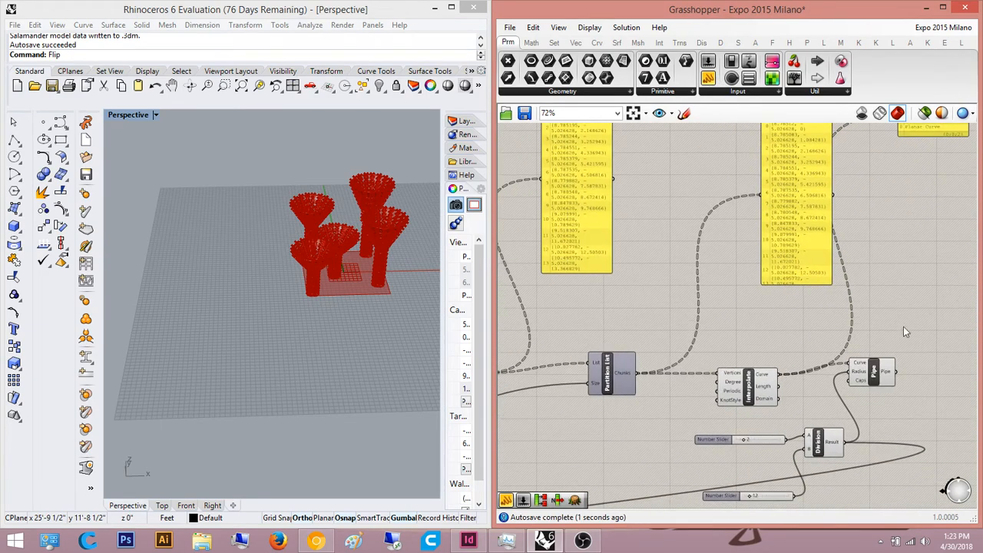
double_click(946, 307)
type("paeti")
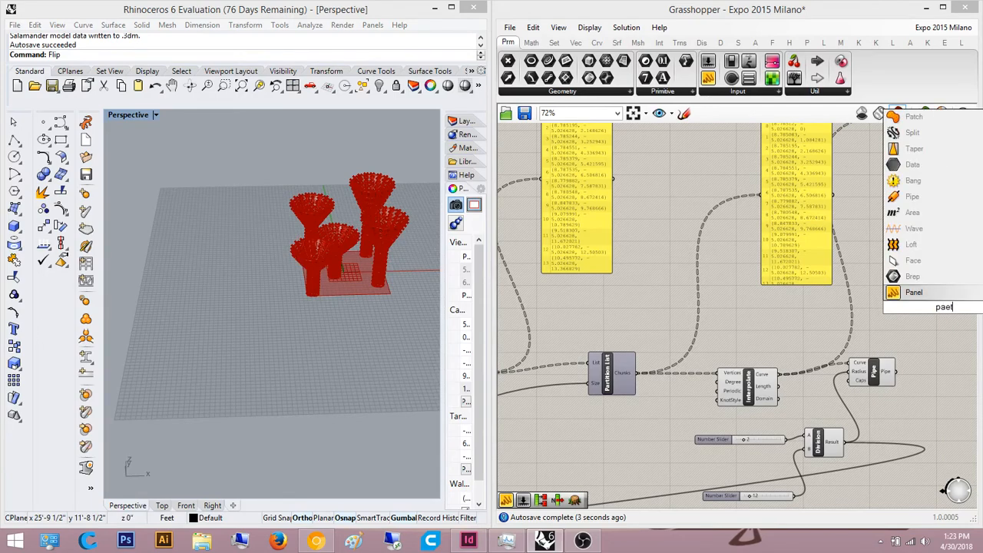
key("BackSpace")
key("BackSpace")
key("BackSpace")
type("rti")
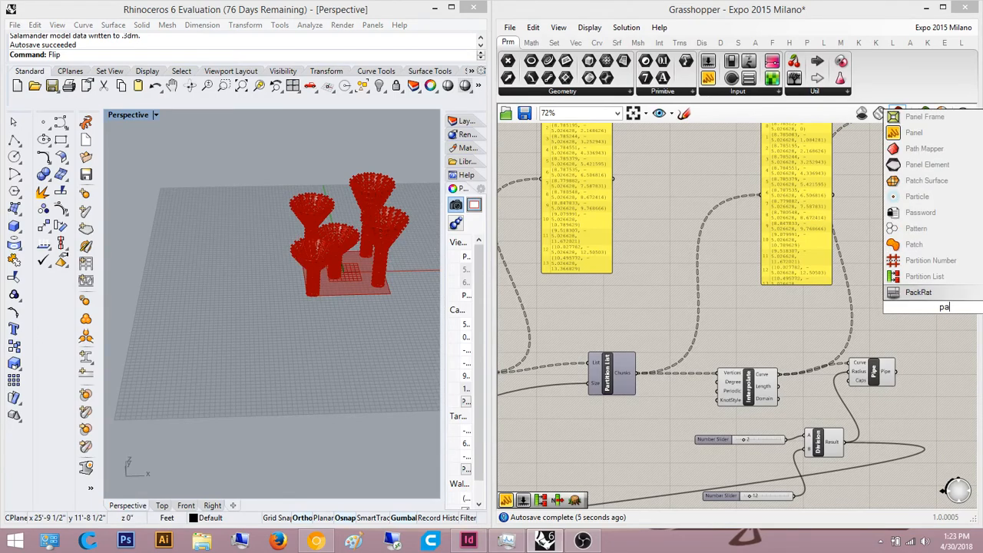
key("Return")
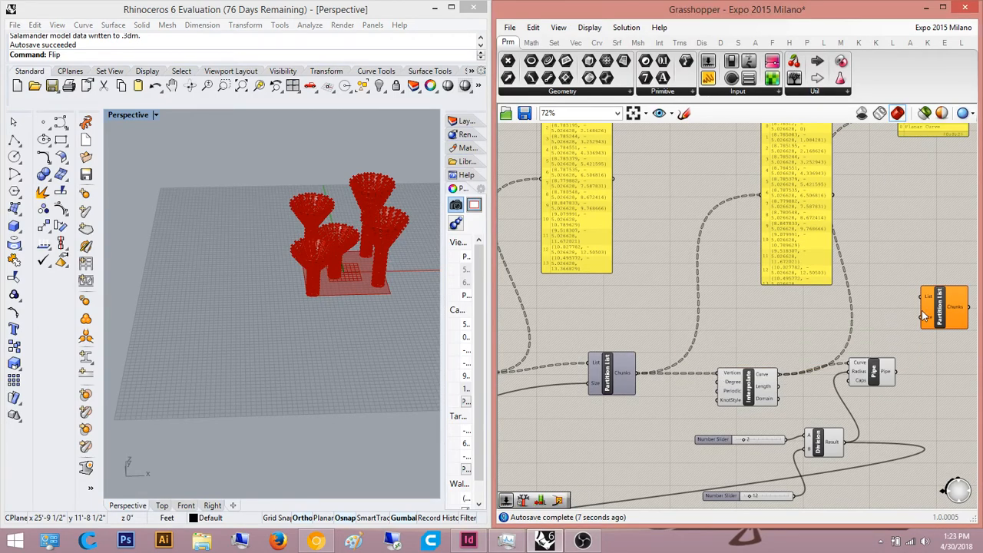
Step: Connect the Addition Result to the new Partition List's Size and the Pipe output to its List, placing it beside Pipe
scroll(924, 324, "down", 5)
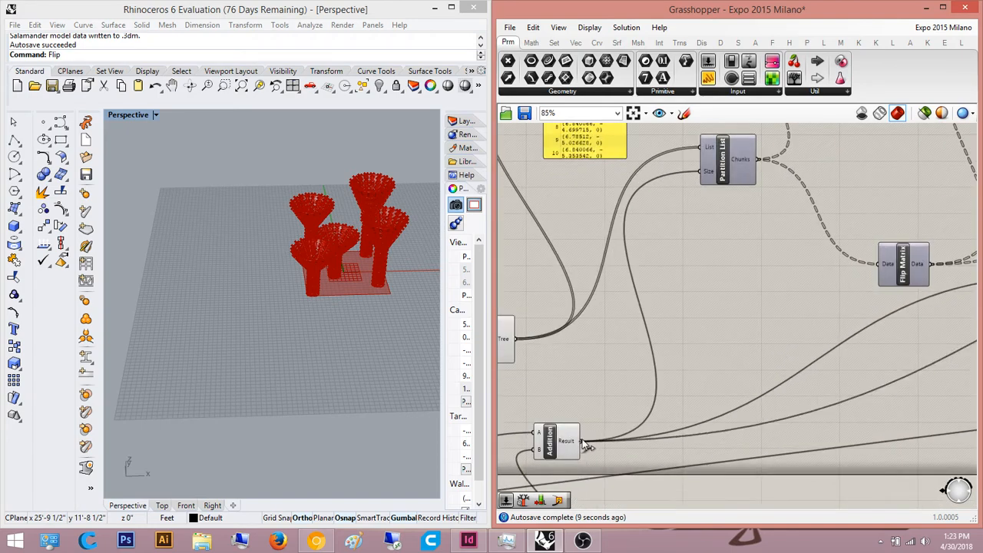
right_click_drag(788, 371, 696, 358)
scroll(708, 338, "up", 5)
left_click_drag(734, 328, 704, 403)
left_click_drag(760, 357, 783, 437)
right_click_drag(860, 427, 780, 399)
Step: Add a List Item component fed by the new Partition List's Chunks output and check its selection on the columns
double_click(787, 397)
type("list i")
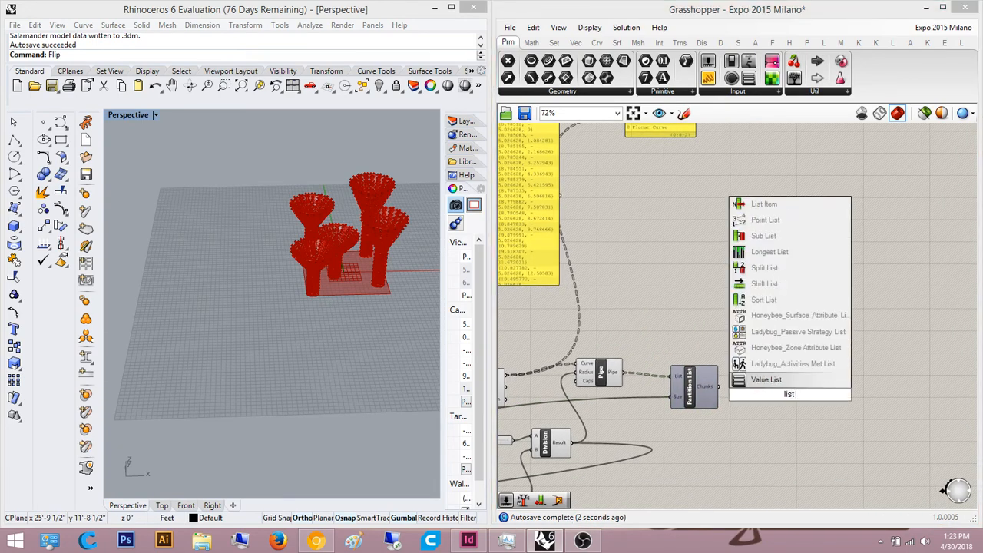
key("Return")
scroll(789, 395, "up", 3)
left_click_drag(747, 376, 655, 378)
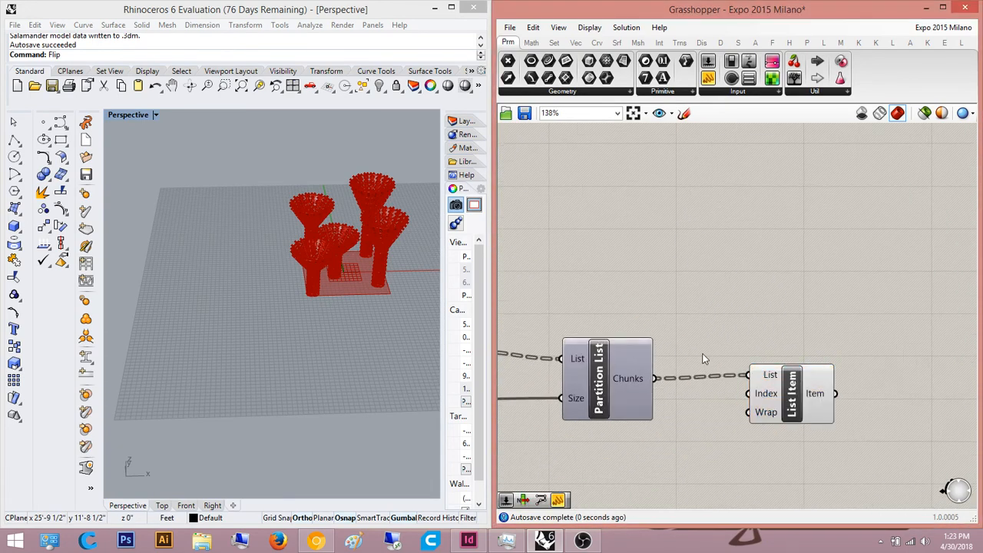
left_click_drag(785, 395, 782, 399)
scroll(339, 246, "up", 10)
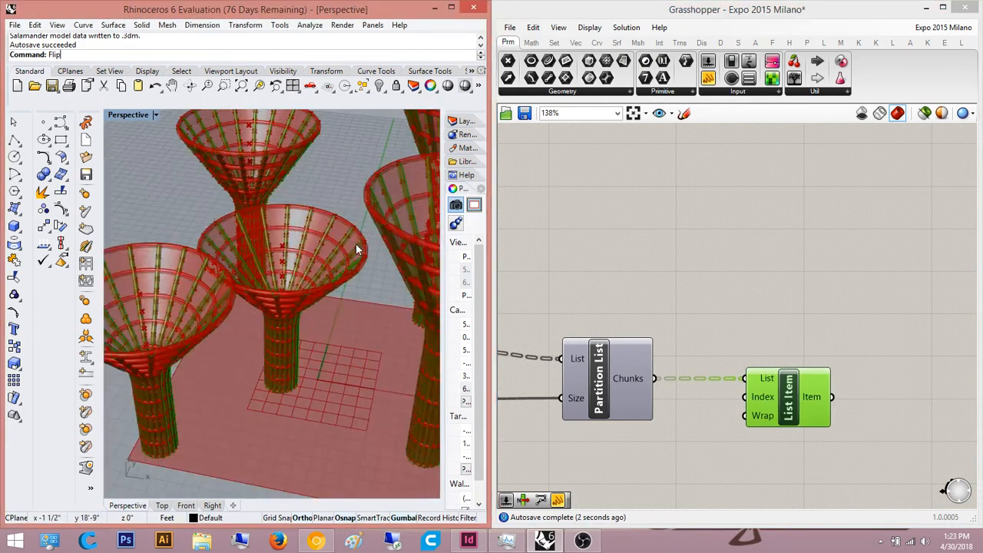
scroll(309, 216, "up", 3)
left_click(617, 276)
Step: Add a panel reading the new Partition List's Chunks output, enlarge it and place it above the component
right_click_drag(641, 378, 704, 375)
left_click_drag(708, 78, 779, 219)
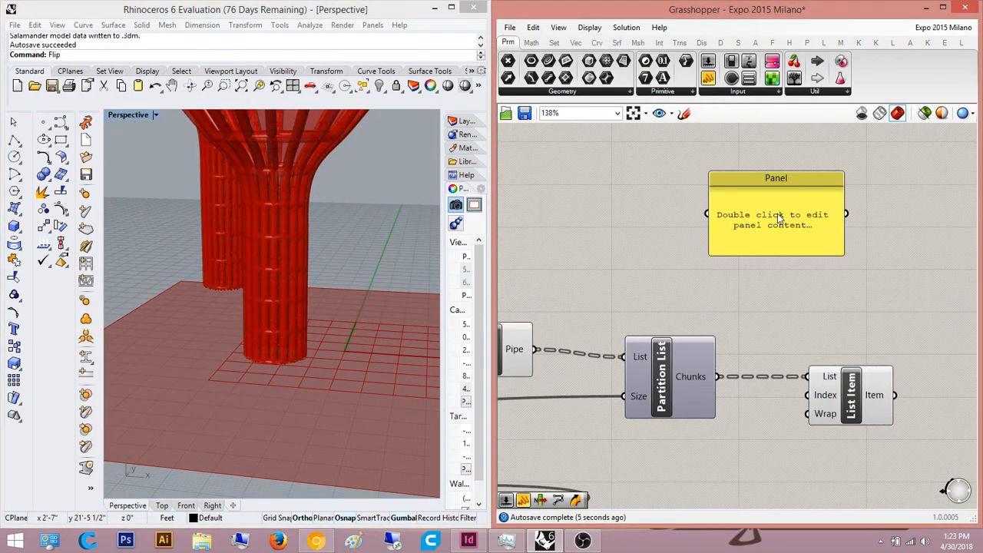
left_click_drag(708, 213, 717, 376)
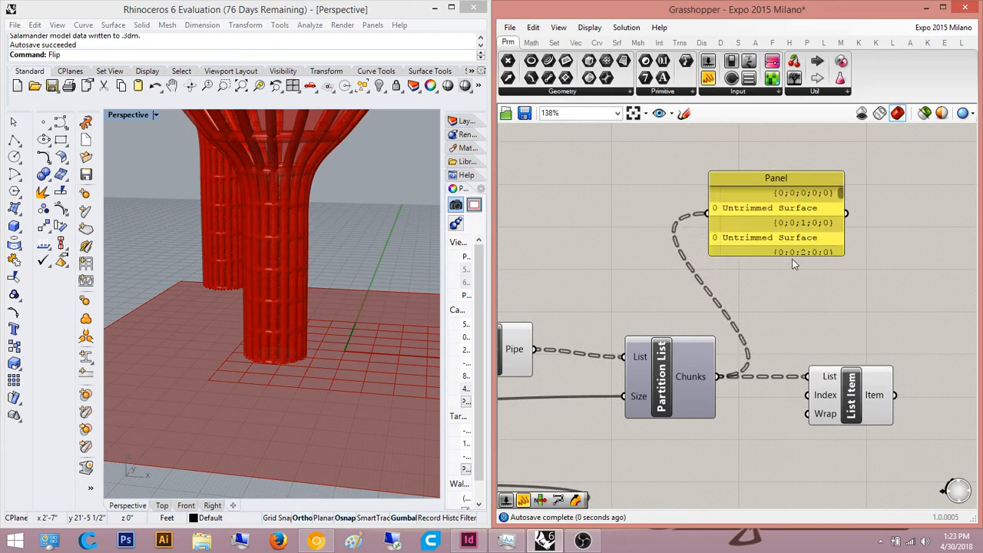
left_click_drag(794, 259, 762, 305)
scroll(748, 397, "down", 3)
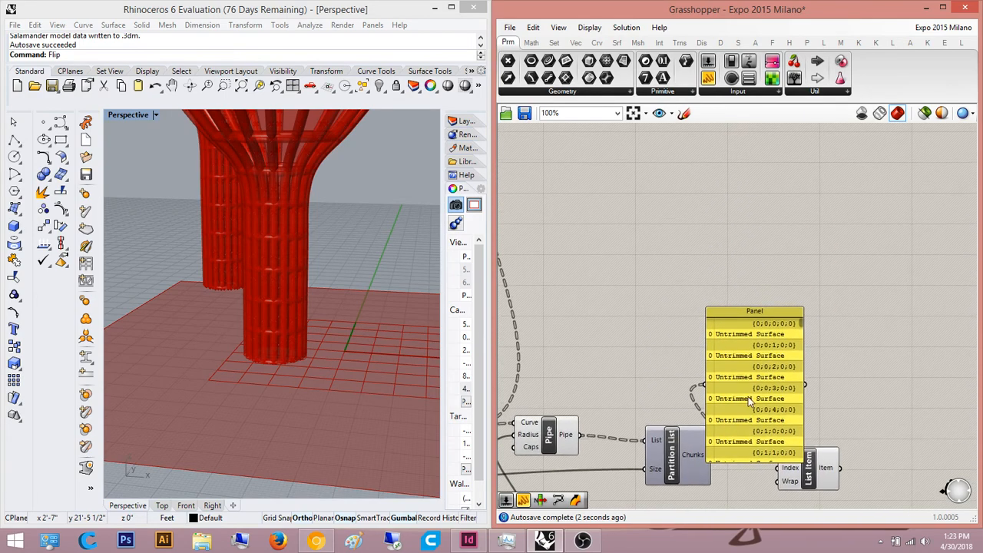
left_click(595, 311)
right_click_drag(593, 311, 748, 230)
scroll(722, 364, "up", 4)
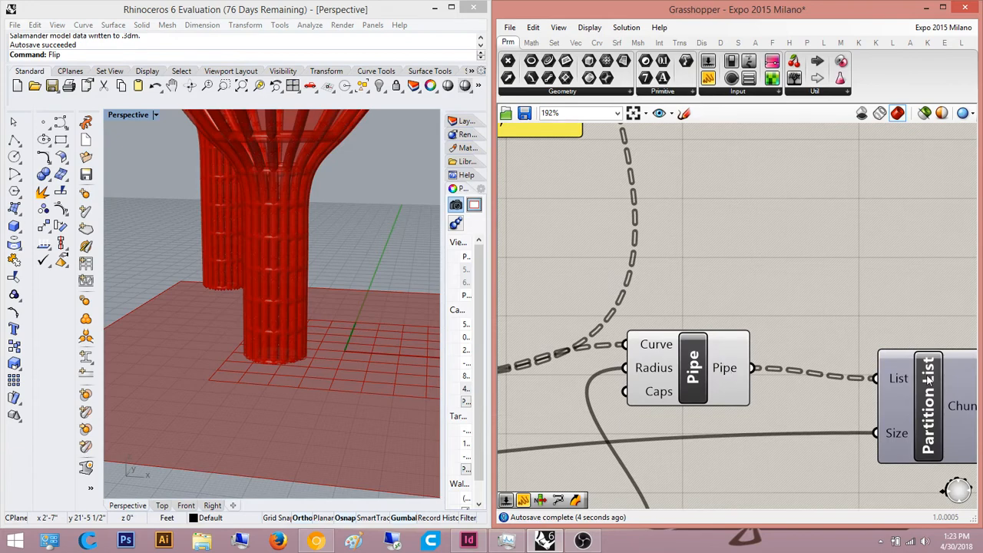
Step: Examine the branches in the Chunks panel and the rib pipe that List Item picks on each flared column
left_click(907, 379)
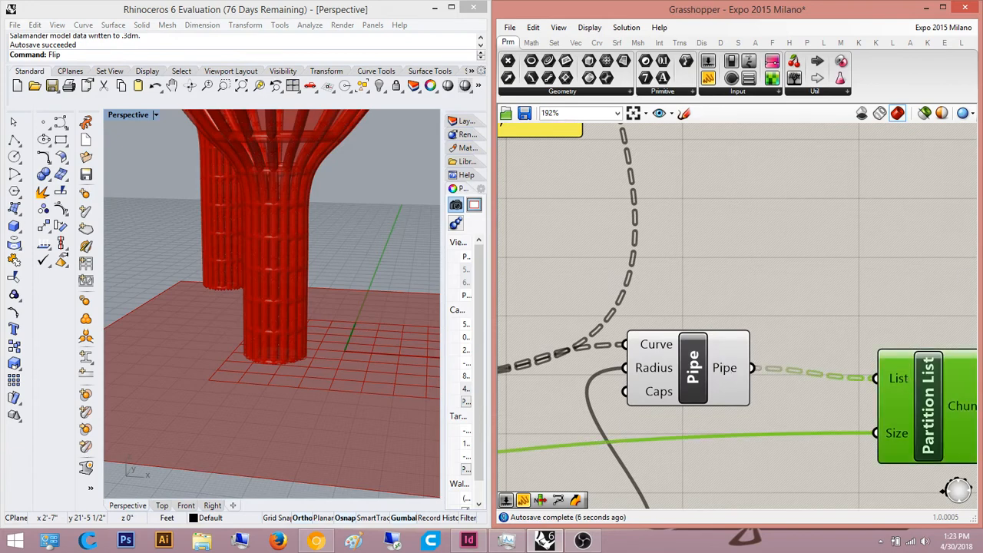
left_click(826, 281)
scroll(826, 280, "down", 5)
right_click_drag(893, 265, 749, 296)
left_click(861, 385)
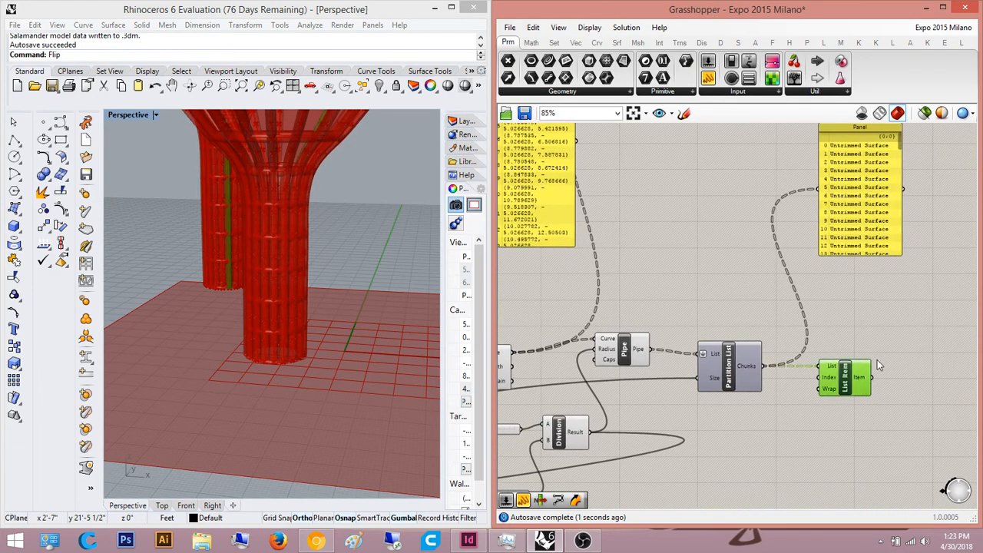
right_click_drag(877, 360, 817, 386)
left_click(817, 193)
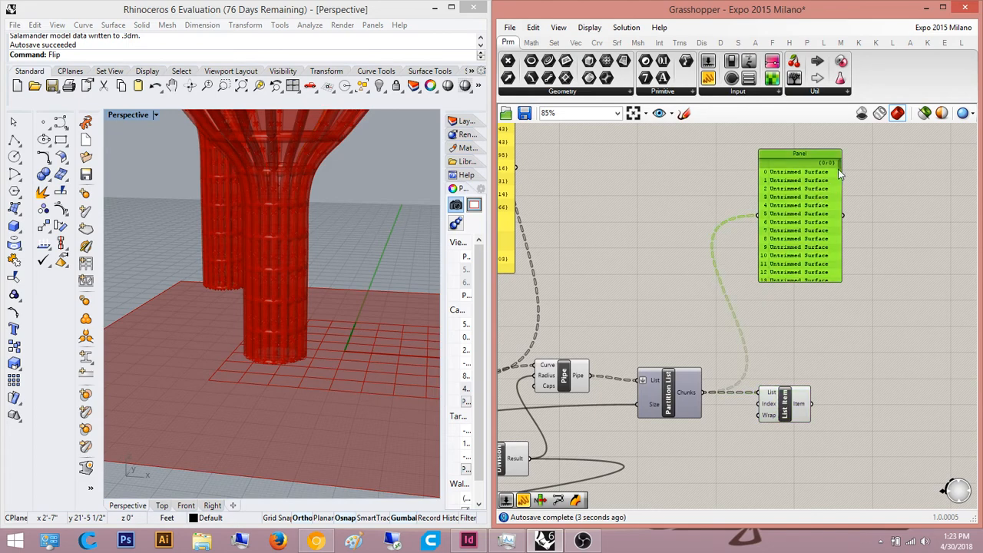
left_click_drag(838, 169, 838, 183)
left_click(827, 359)
scroll(250, 344, "down", 6)
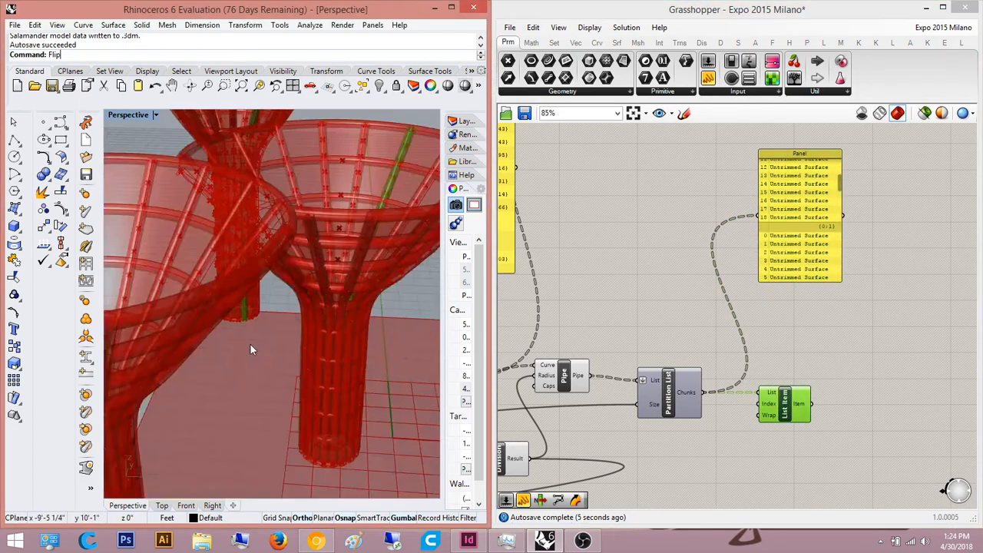
scroll(297, 293, "up", 4)
scroll(402, 335, "down", 1)
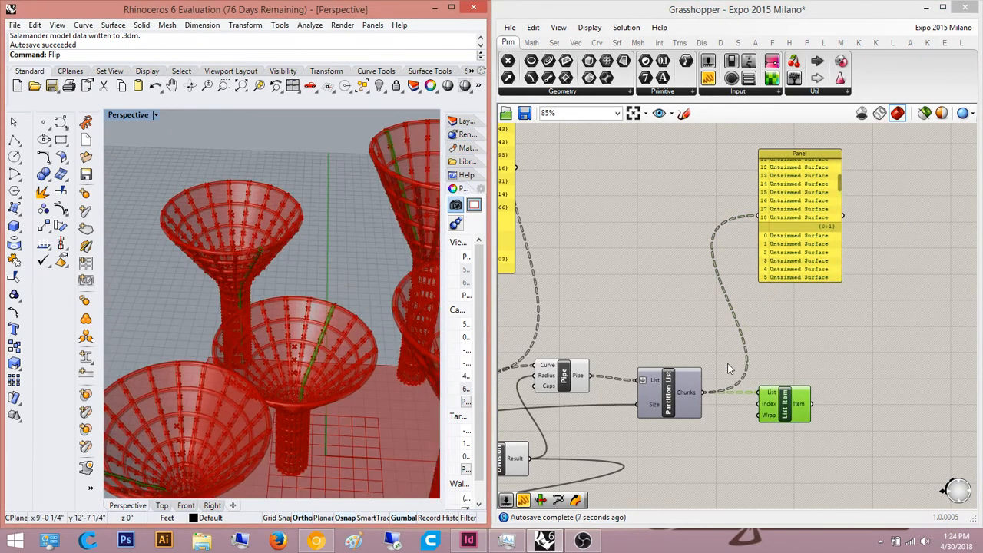
Step: Add a Polar Array component to the canvas beyond the List Item component
double_click(875, 360)
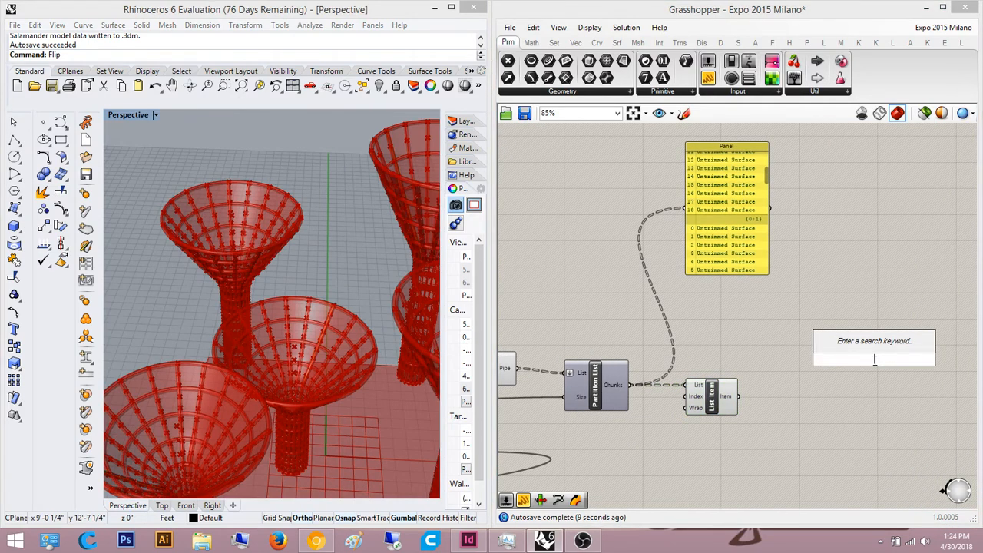
type("polar")
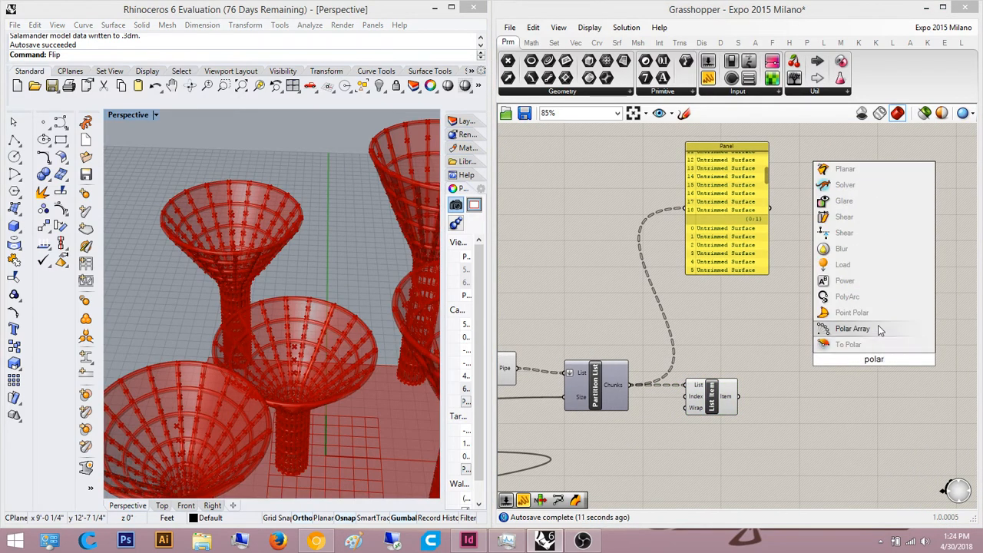
left_click(881, 330)
scroll(860, 369, "up", 3)
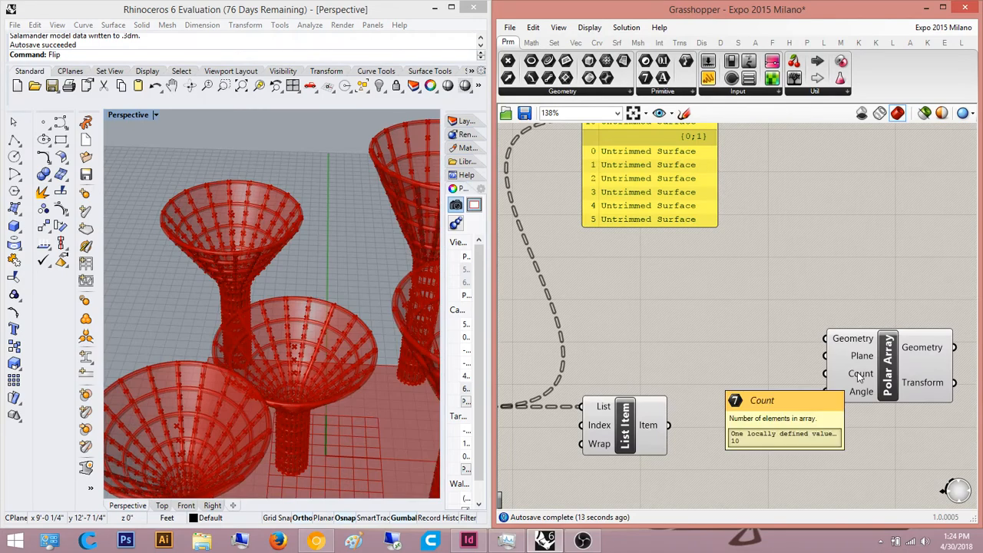
Step: Try feeding List Item's Item output into Polar Array's Geometry input with the default plane
left_click_drag(826, 339, 668, 425)
right_click_drag(917, 352, 868, 361)
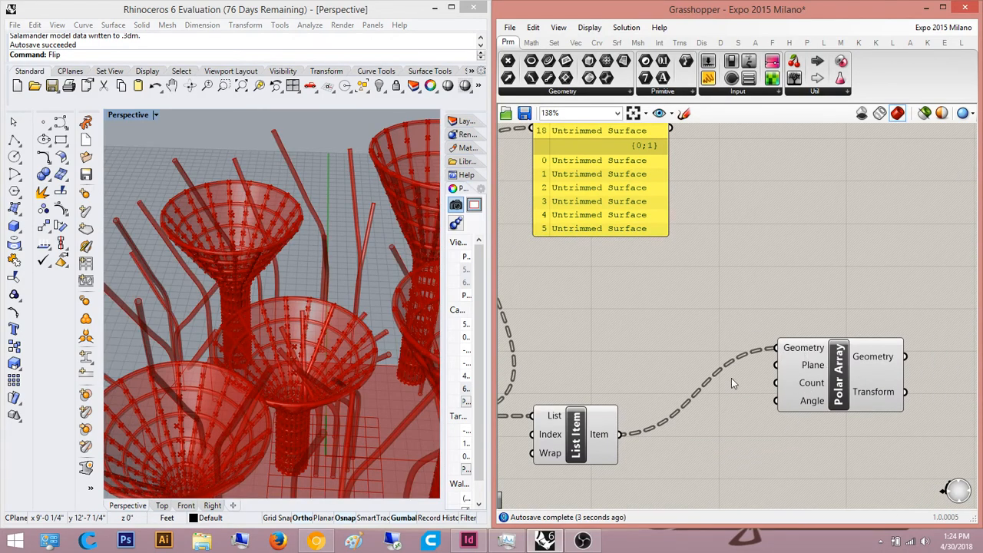
scroll(808, 370, "up", 3)
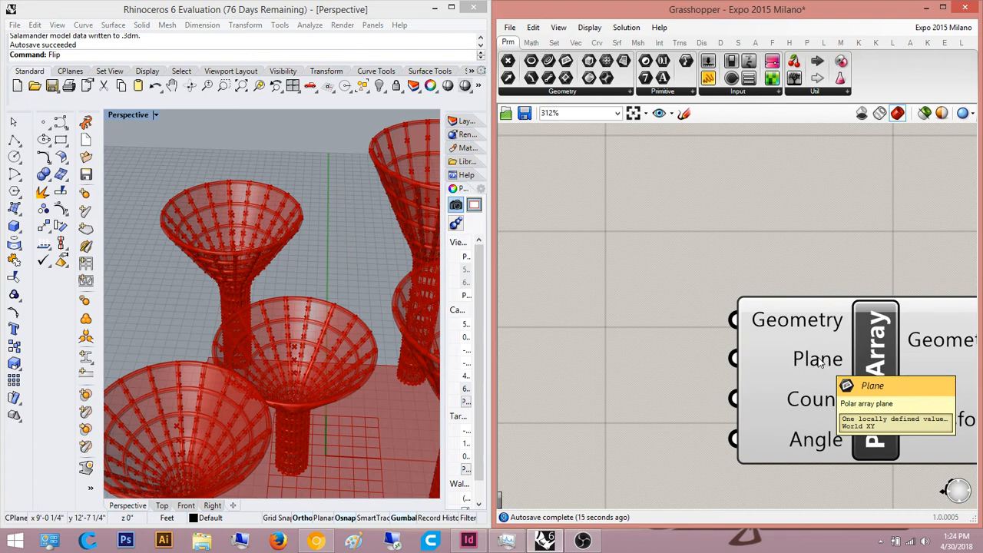
Step: Add an Area component above the Circle component near the definition's start and connect the Circle output to its Geometry input
scroll(714, 330, "down", 10)
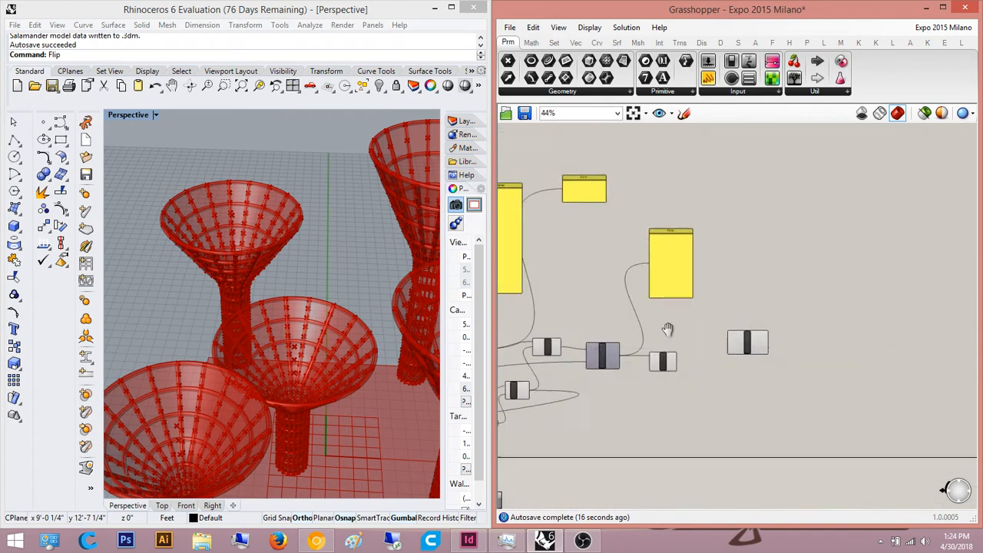
scroll(667, 329, "down", 5)
right_click_drag(541, 351, 708, 341)
right_click_drag(515, 325, 834, 351)
scroll(580, 406, "up", 5)
right_click_drag(580, 406, 689, 388)
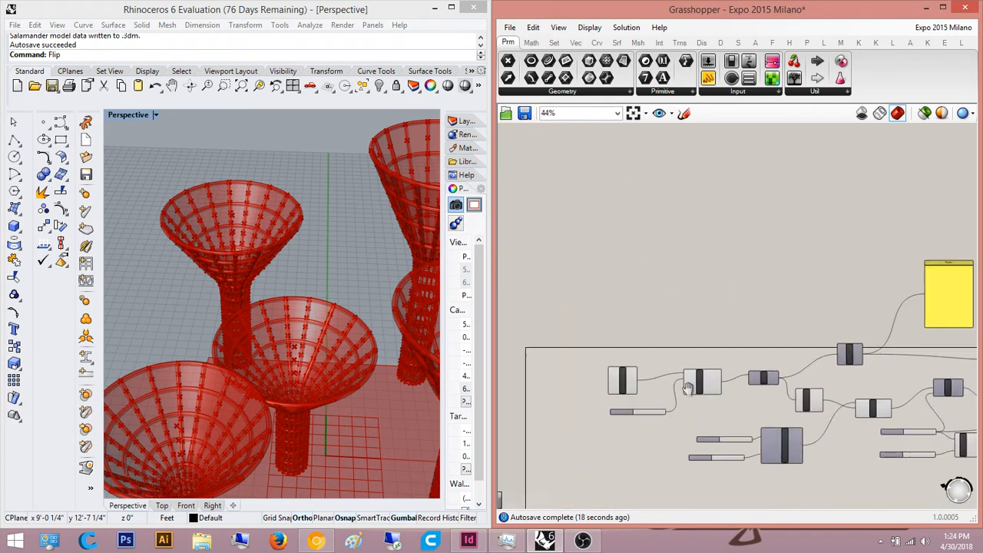
scroll(689, 388, "up", 5)
left_click(749, 354)
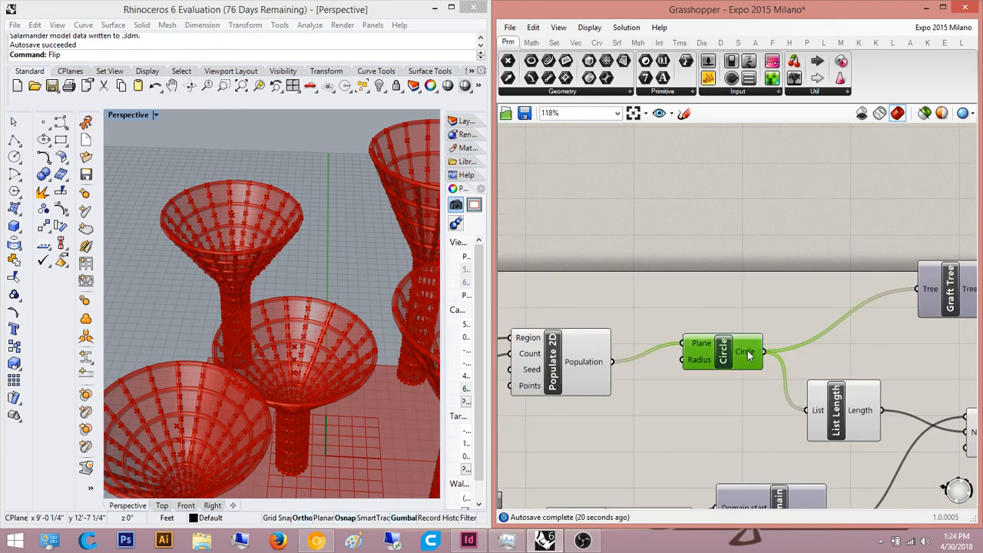
double_click(777, 297)
type("area")
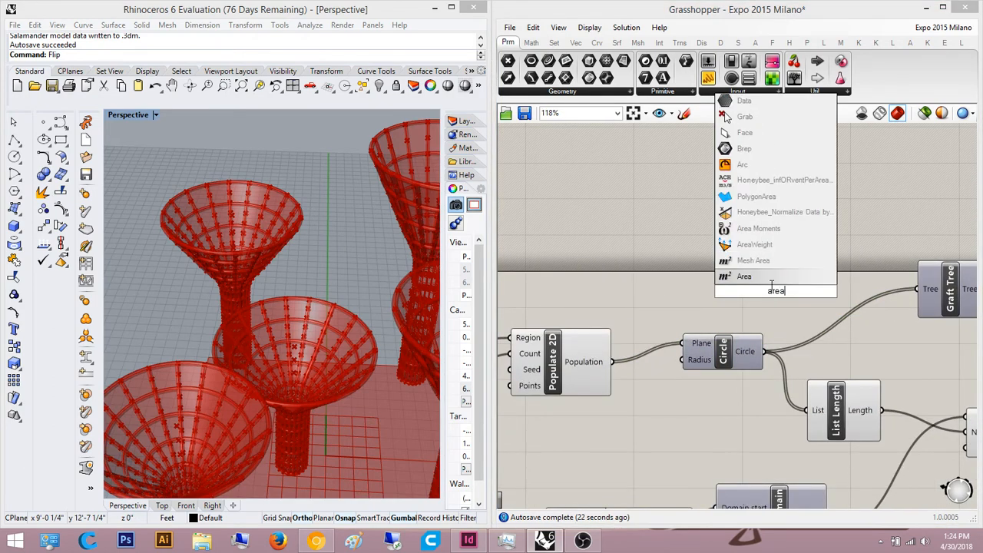
key("Return")
scroll(749, 311, "up", 1)
left_click_drag(719, 288, 765, 359)
scroll(845, 286, "up", 2)
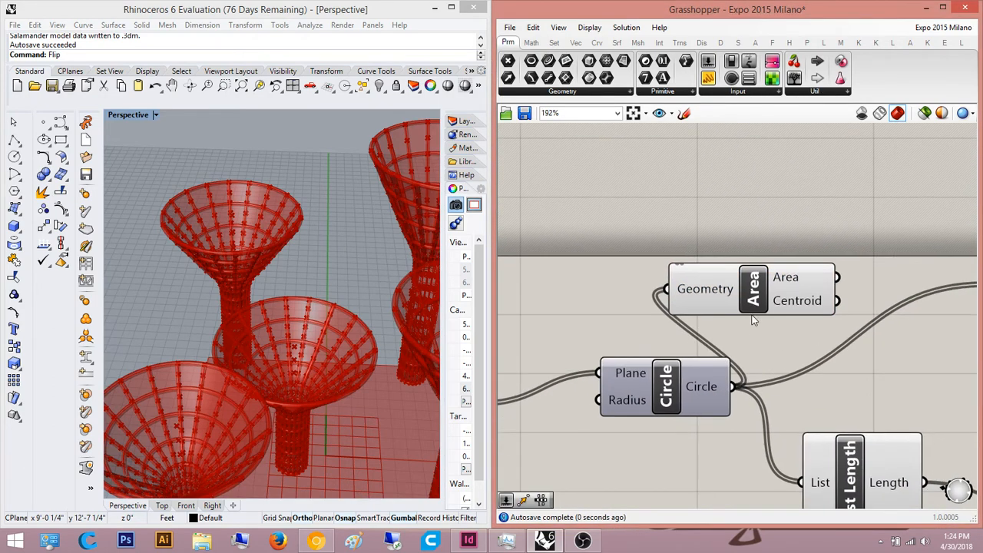
Step: Connect the Area component's Centroid output to Polar Array's Plane input and move Polar Array lower on the canvas
scroll(654, 298, "down", 4)
right_click_drag(323, 307, 376, 265)
scroll(346, 254, "down", 3)
scroll(684, 376, "up", 1)
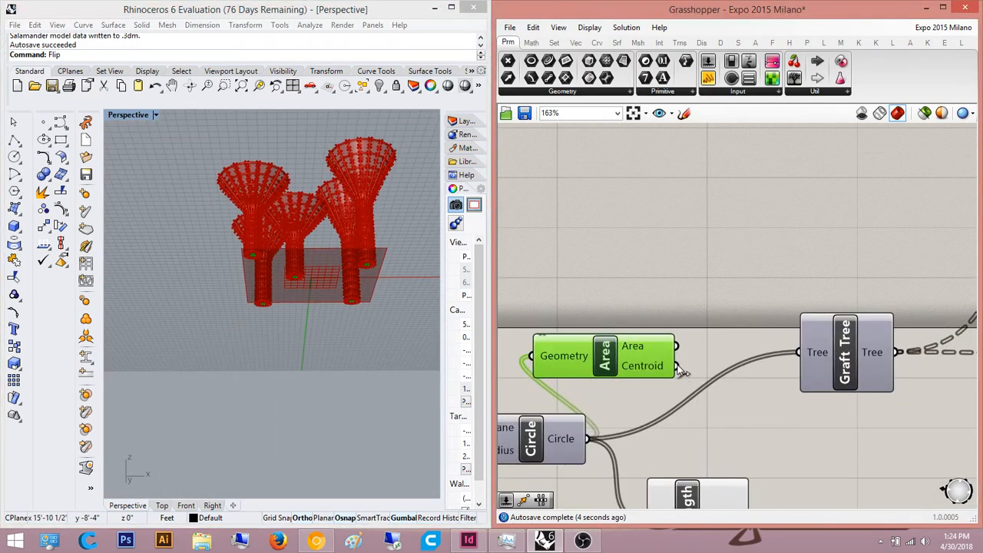
scroll(682, 384, "down", 4)
scroll(682, 386, "down", 4)
scroll(845, 374, "up", 4)
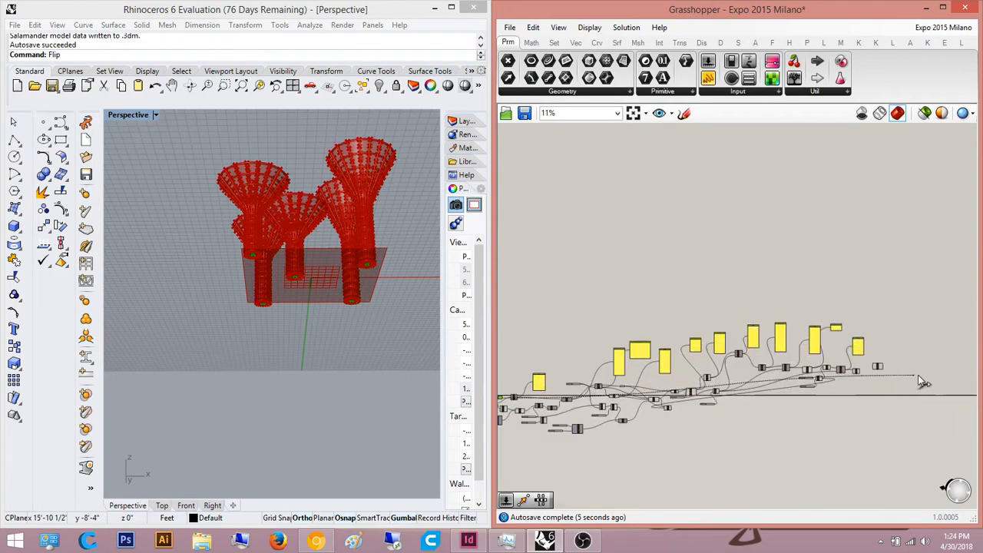
scroll(749, 356, "up", 5)
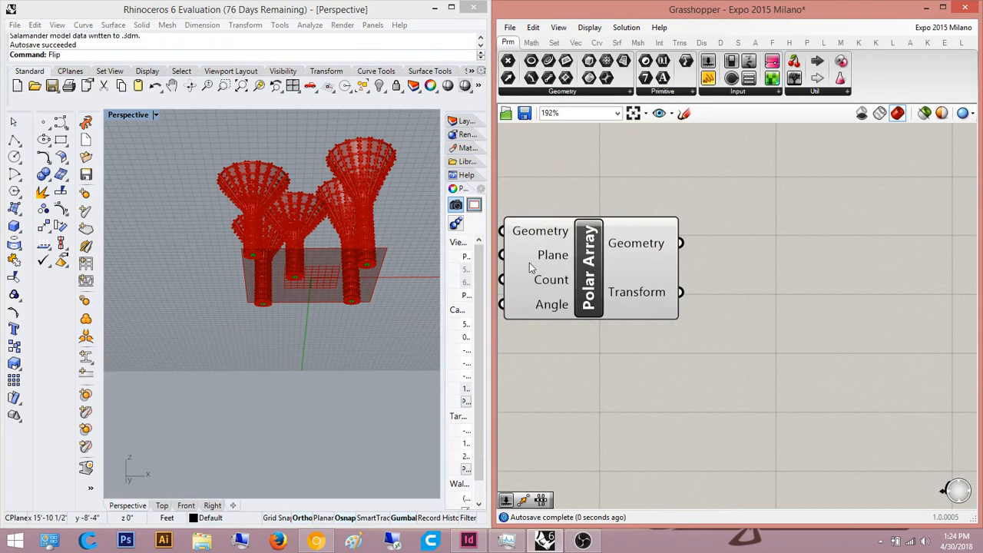
right_click_drag(535, 266, 691, 286)
left_click_drag(695, 285, 712, 420)
scroll(657, 377, "down", 2)
right_click_drag(658, 375, 749, 291)
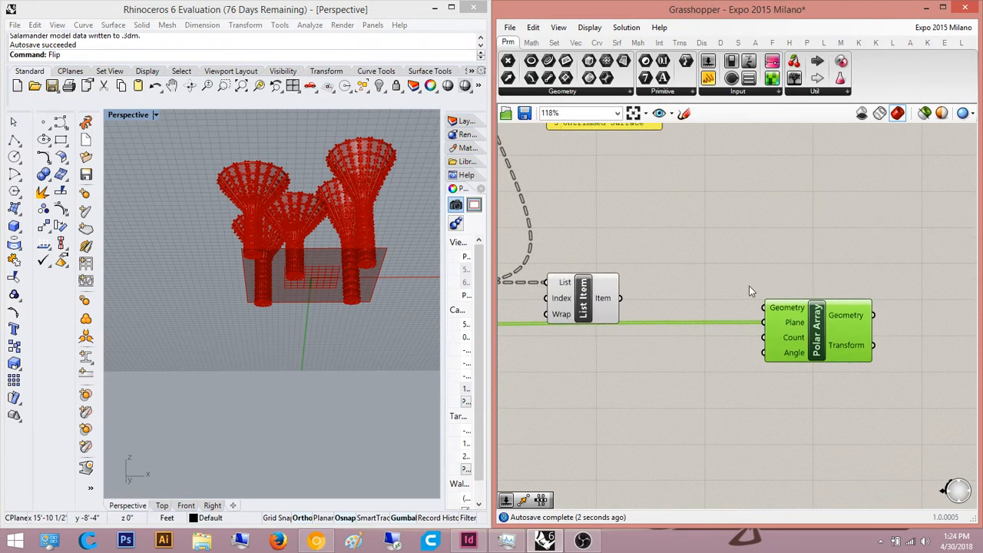
Step: Connect List Item's Item output to Polar Array's Geometry input and realign Polar Array beside List Item
left_click(751, 299)
right_click_drag(676, 283, 664, 329)
scroll(753, 374, "up", 2)
right_click_drag(796, 368, 827, 384)
scroll(658, 334, "down", 2)
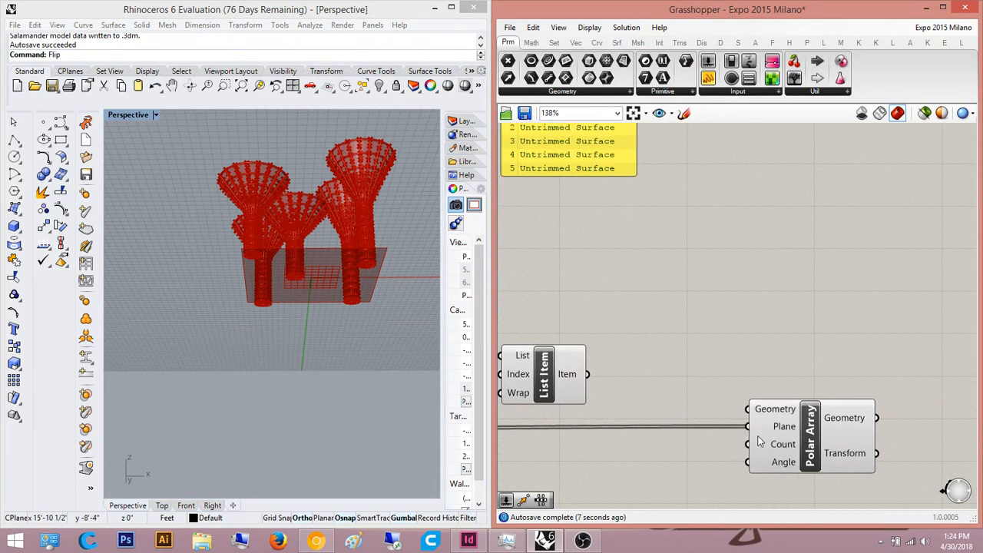
left_click_drag(751, 411, 588, 374)
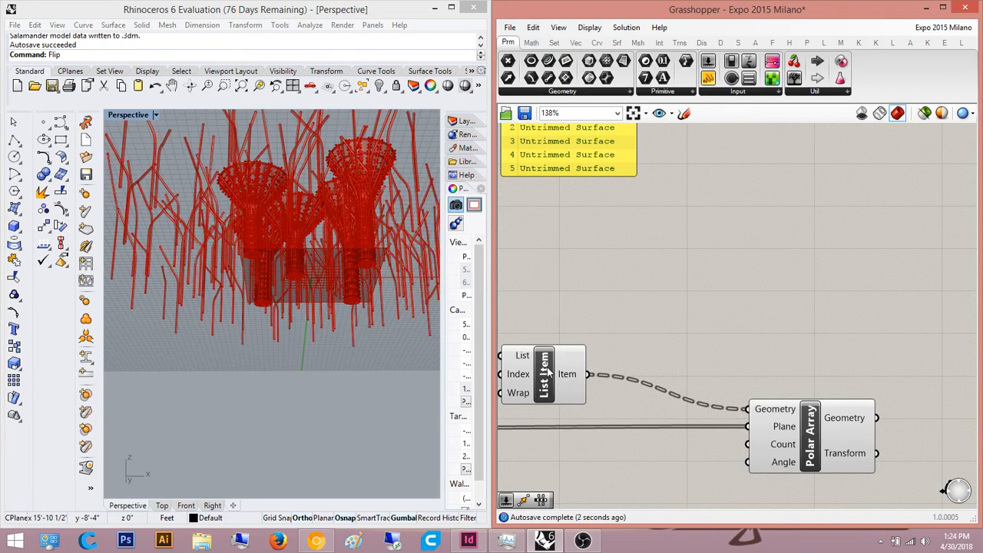
right_click_drag(265, 187, 302, 330)
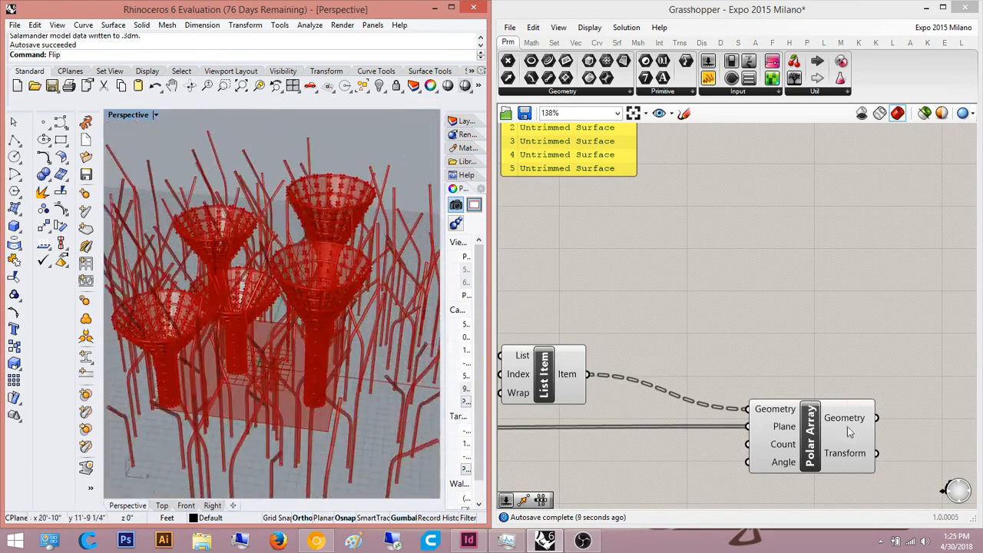
left_click_drag(847, 427, 810, 381)
left_click(810, 283)
left_click(806, 371)
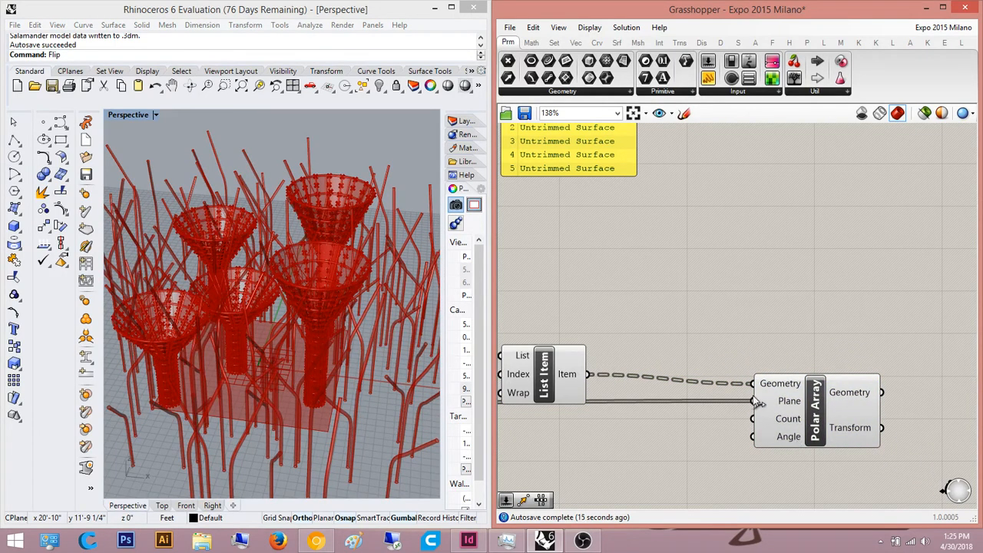
Step: Flatten List Item's Item output and check the arrayed rib pipes from above the columns
left_click(568, 373)
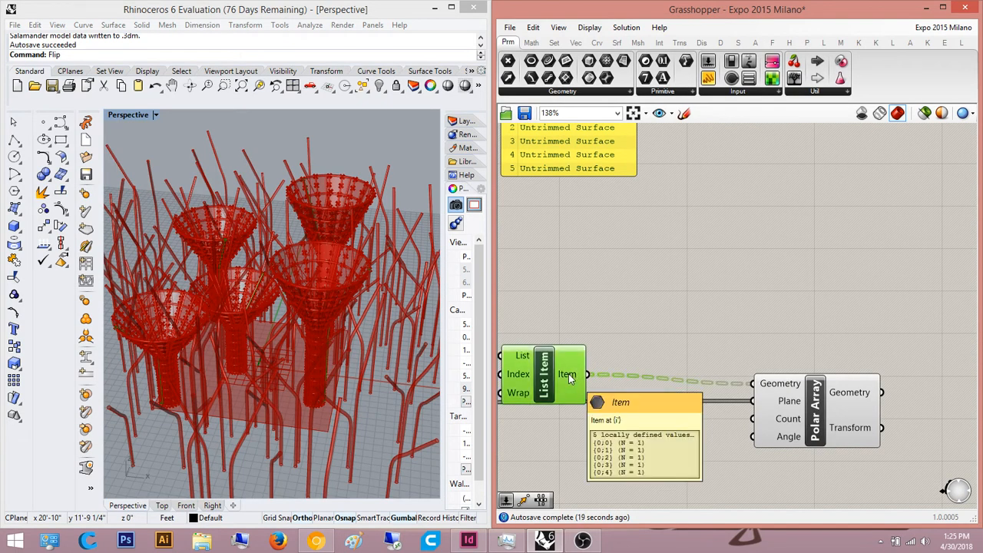
right_click(569, 374)
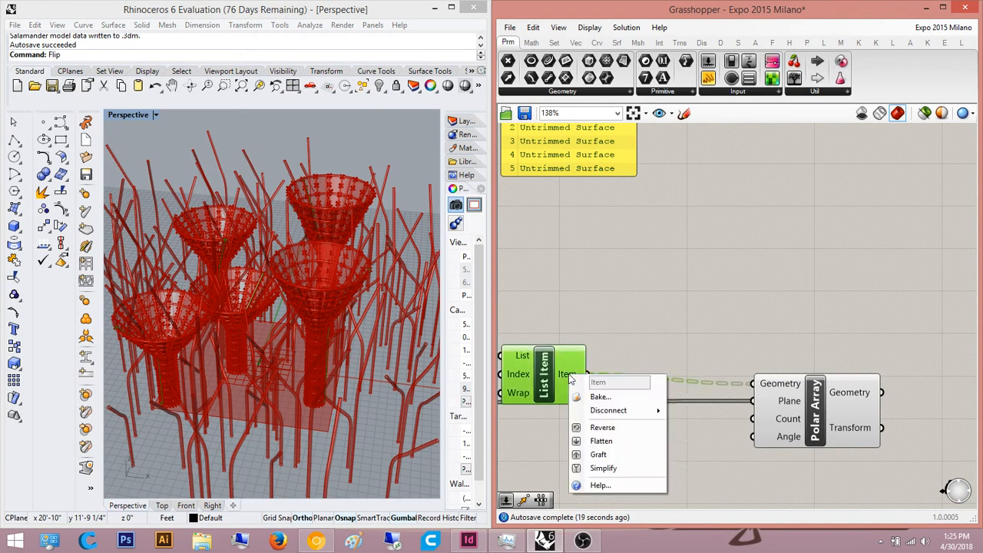
left_click(612, 444)
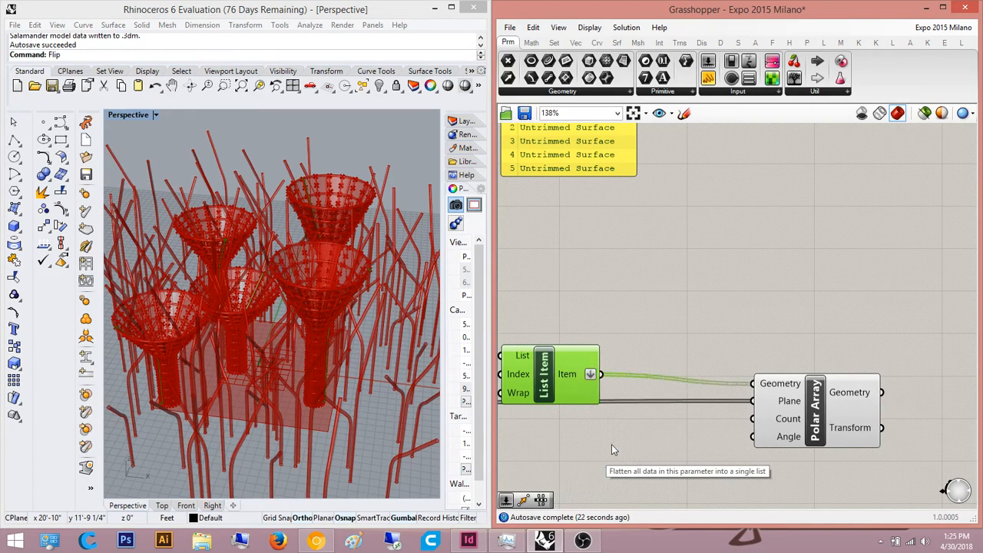
right_click_drag(288, 322, 307, 407)
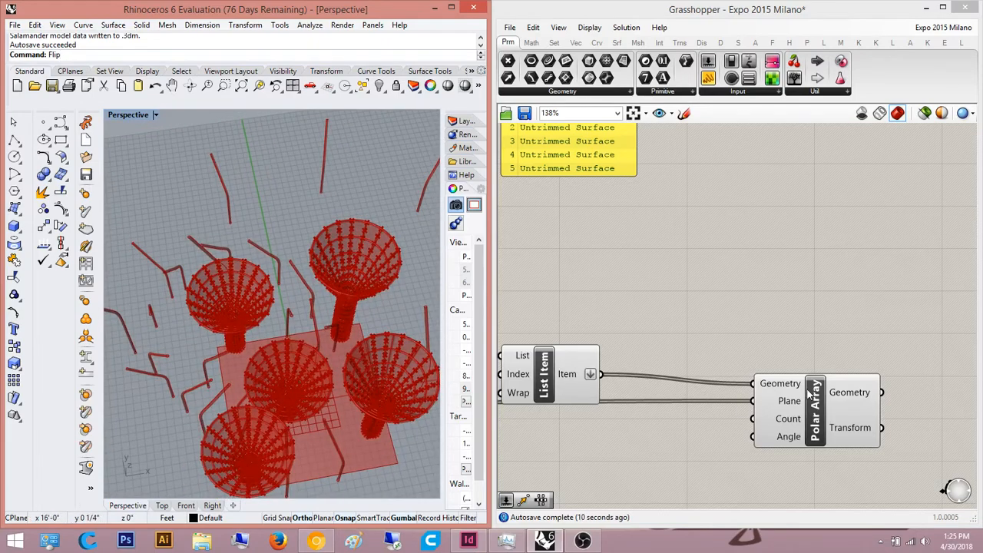
Step: Trace Polar Array's Plane input back to the Area component and examine the circle branches in the Graft Tree panel
scroll(810, 394, "up", 3)
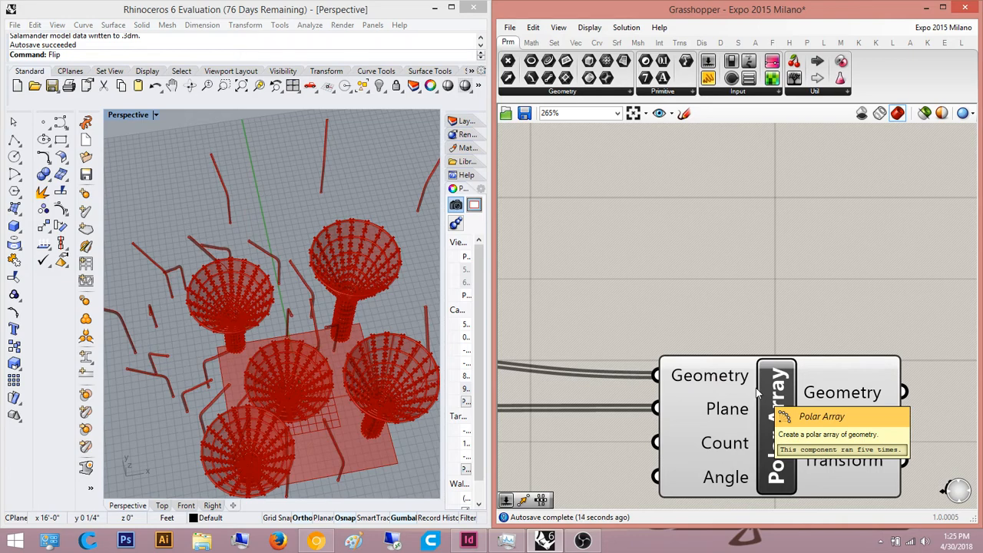
scroll(757, 393, "down", 10)
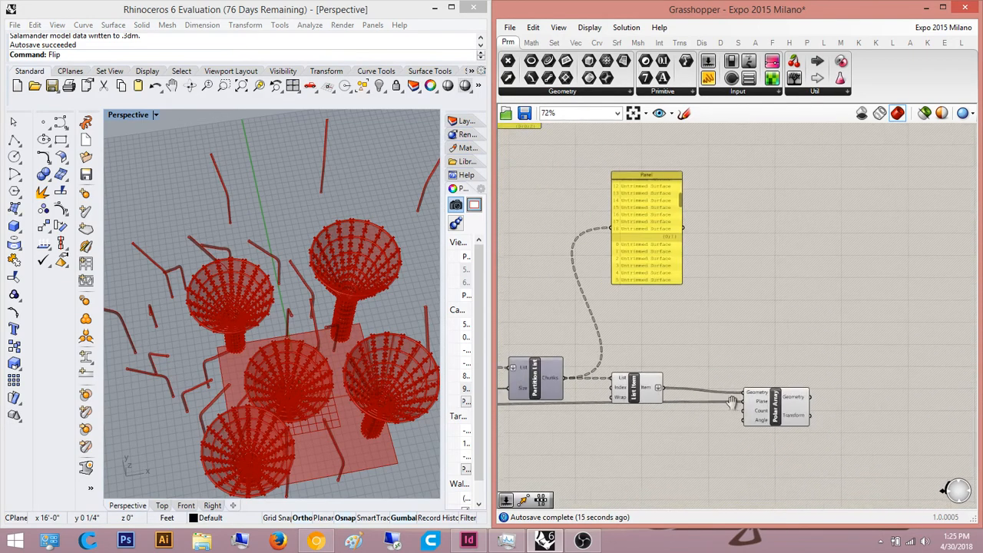
scroll(735, 401, "up", 8)
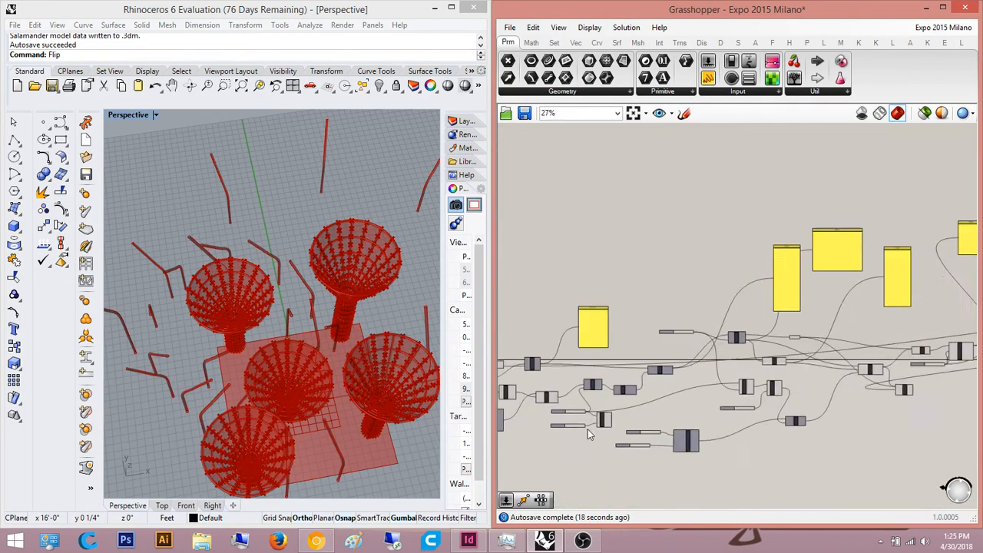
left_click(629, 384)
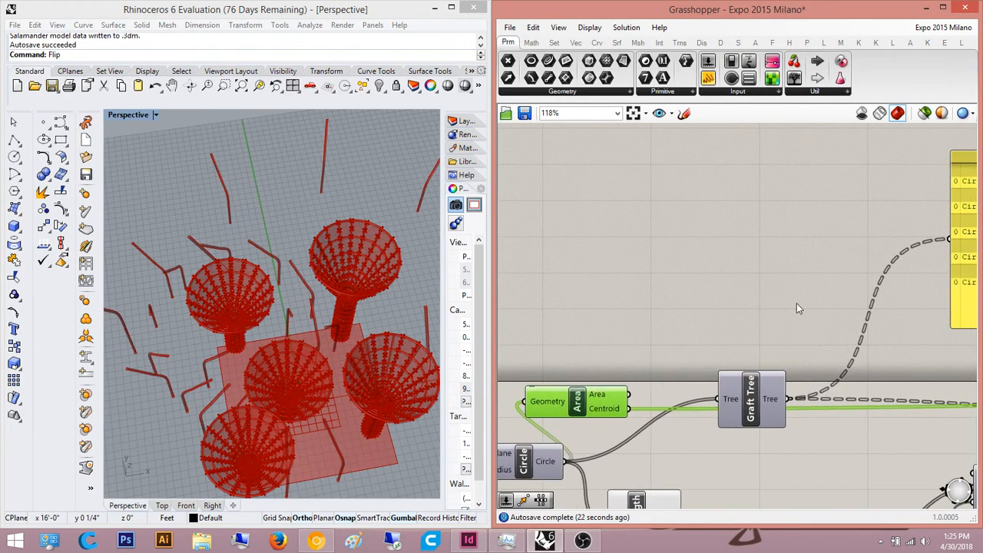
right_click_drag(797, 307, 677, 312)
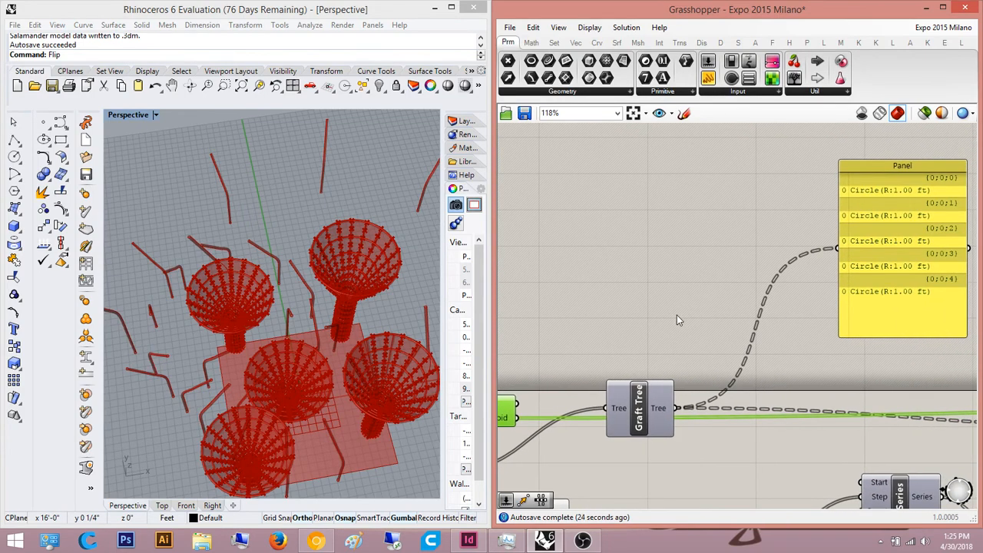
scroll(768, 320, "down", 10)
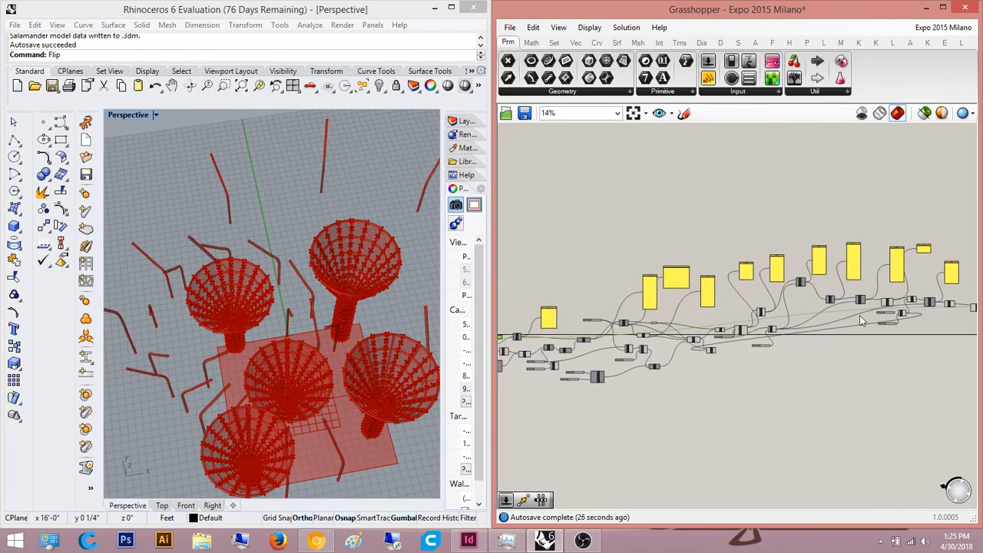
Step: Turn off flattening on List Item's Item output
scroll(861, 316, "up", 12)
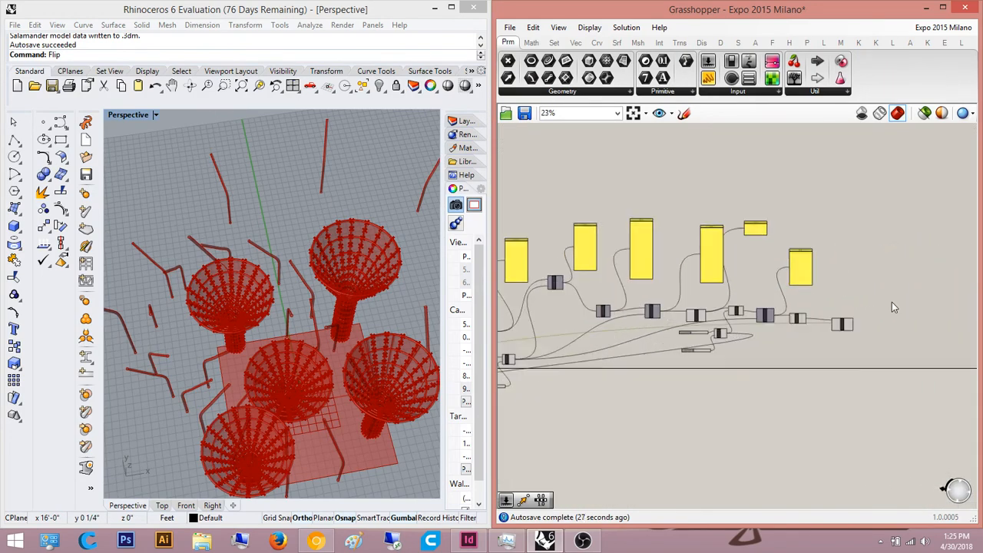
left_click(763, 311)
right_click(759, 309)
left_click(799, 379)
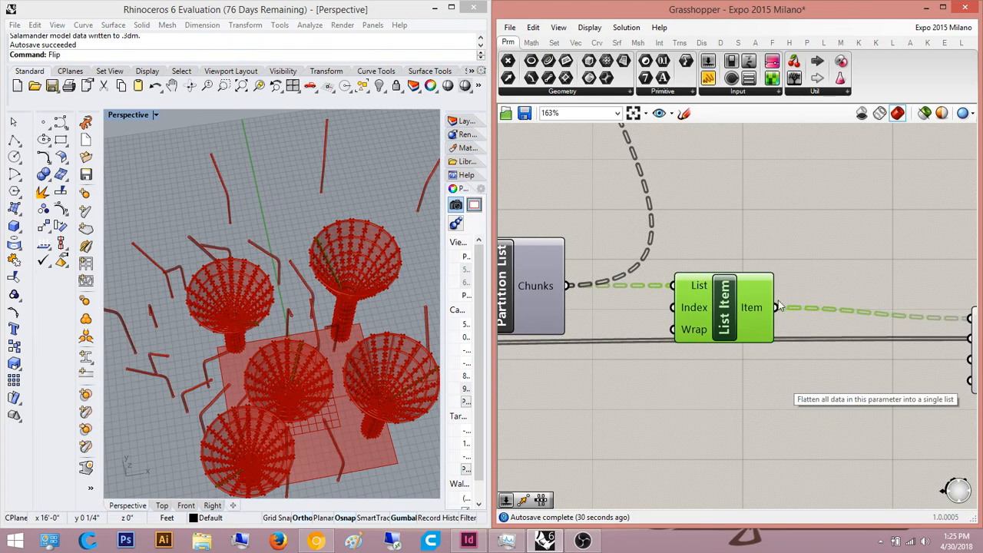
Step: Add a Panel showing List Item's Item output, place it above List Item, and enlarge it to show every branch
left_click(796, 325)
scroll(801, 317, "down", 3)
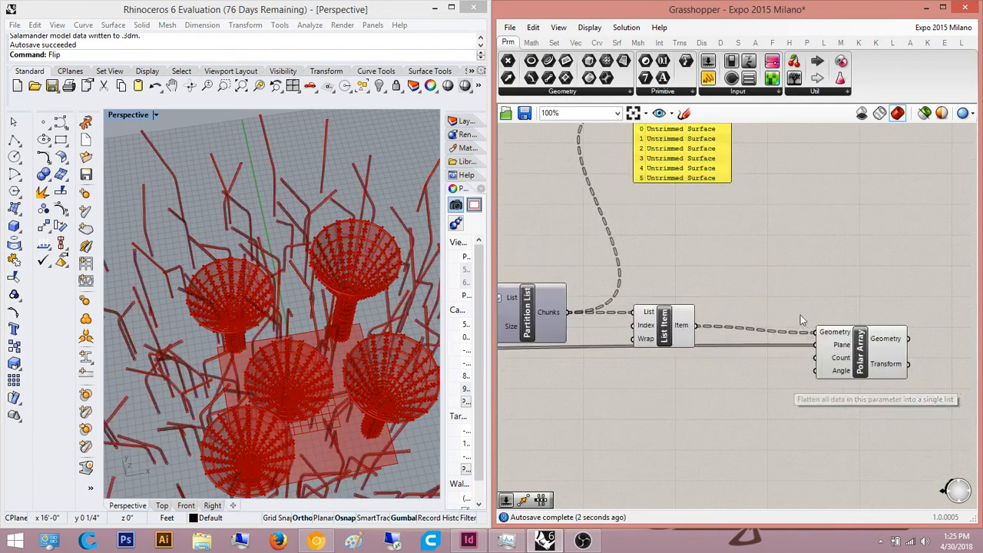
right_click_drag(702, 323, 657, 335)
scroll(656, 335, "up", 4)
mouse_move(611, 354)
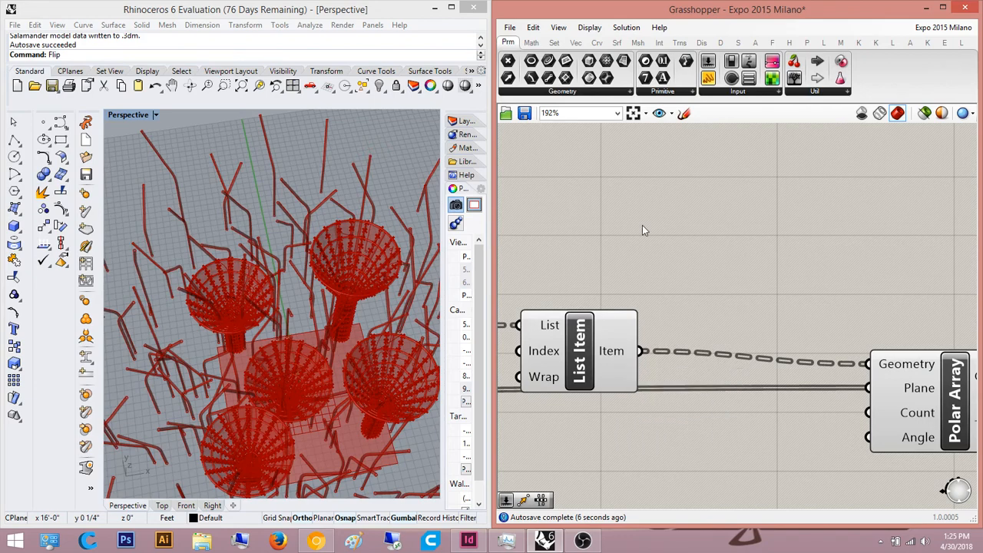
left_click_drag(703, 83, 713, 195)
left_click_drag(609, 184, 642, 351)
right_click_drag(715, 261, 695, 344)
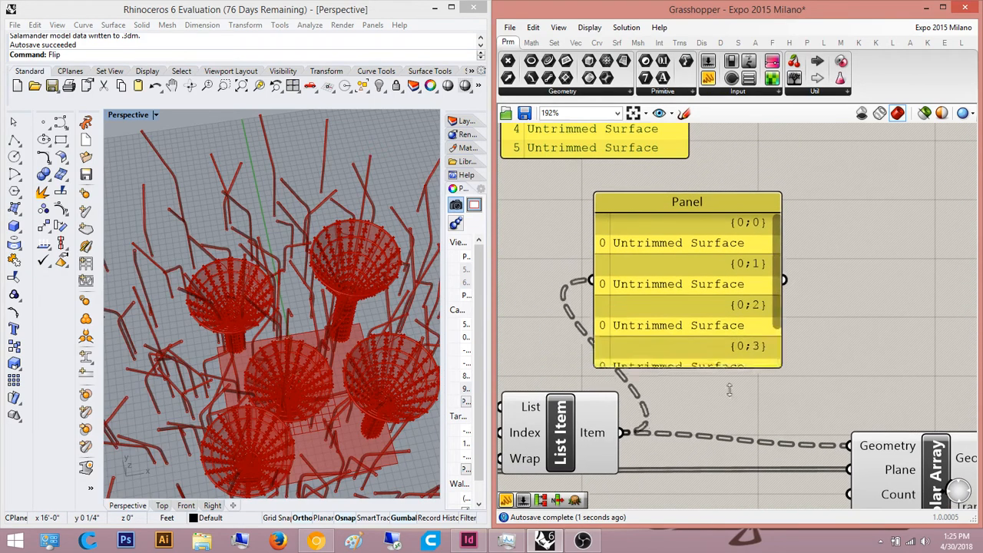
scroll(799, 311, "down", 4)
left_click(783, 317)
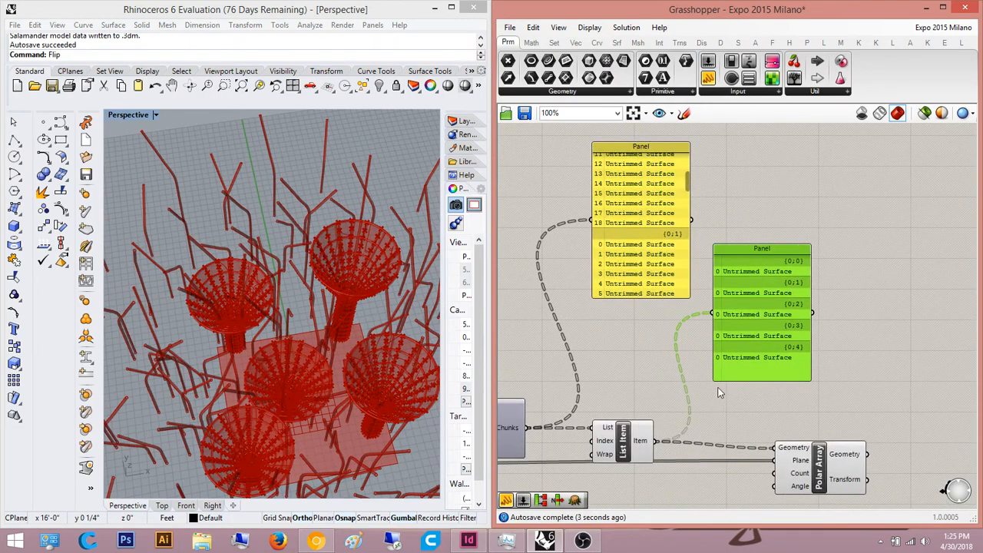
Step: Add a Panel above the Area component and connect it to Area's Centroid output
scroll(718, 391, "down", 6)
right_click_drag(718, 390, 810, 373)
scroll(803, 371, "down", 5)
right_click_drag(684, 355, 924, 288)
scroll(679, 336, "up", 5)
right_click_drag(679, 335, 723, 383)
scroll(562, 398, "up", 2)
right_click_drag(569, 409, 651, 380)
scroll(651, 380, "up", 2)
right_click_drag(624, 297, 878, 286)
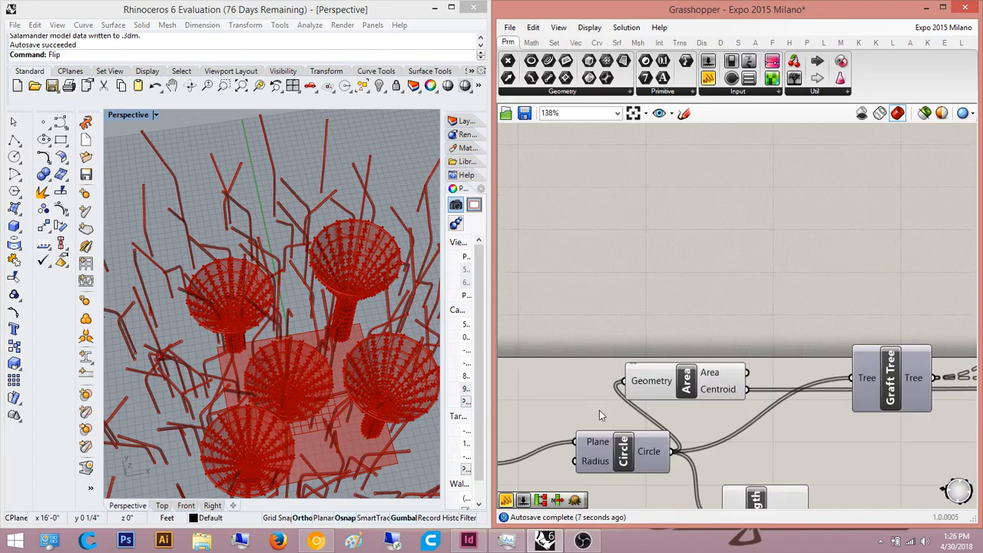
scroll(661, 409, "up", 2)
mouse_move(780, 374)
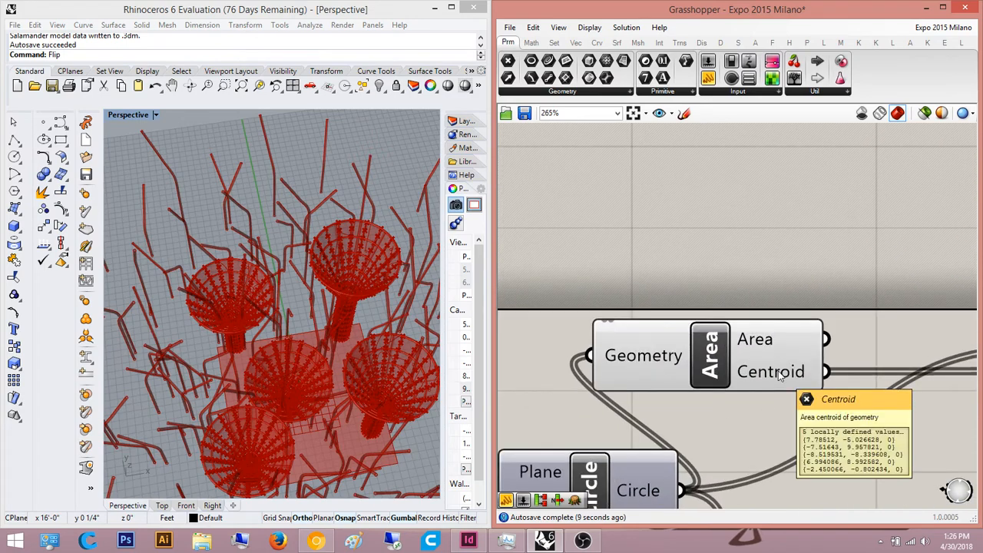
left_click_drag(708, 78, 835, 159)
left_click_drag(730, 176, 827, 335)
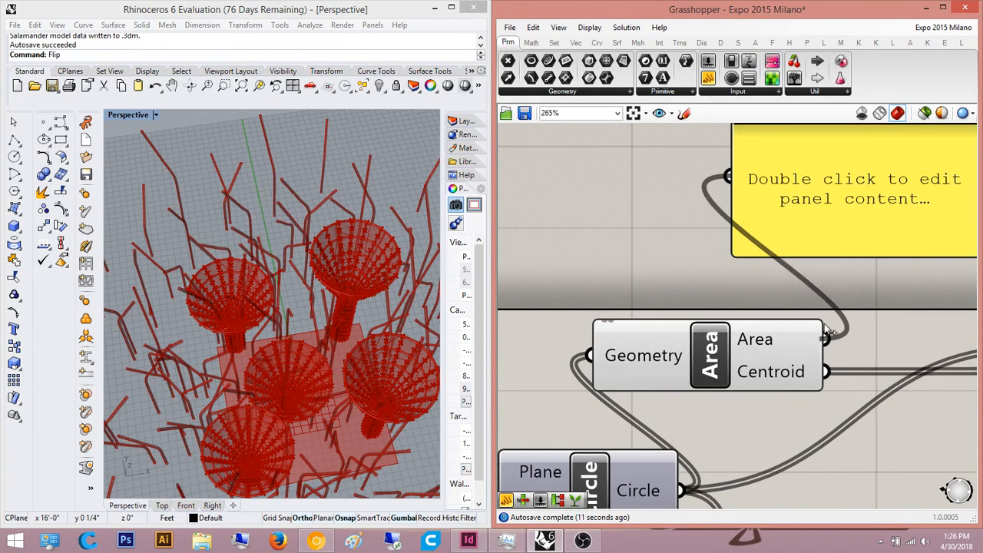
scroll(785, 324, "down", 2)
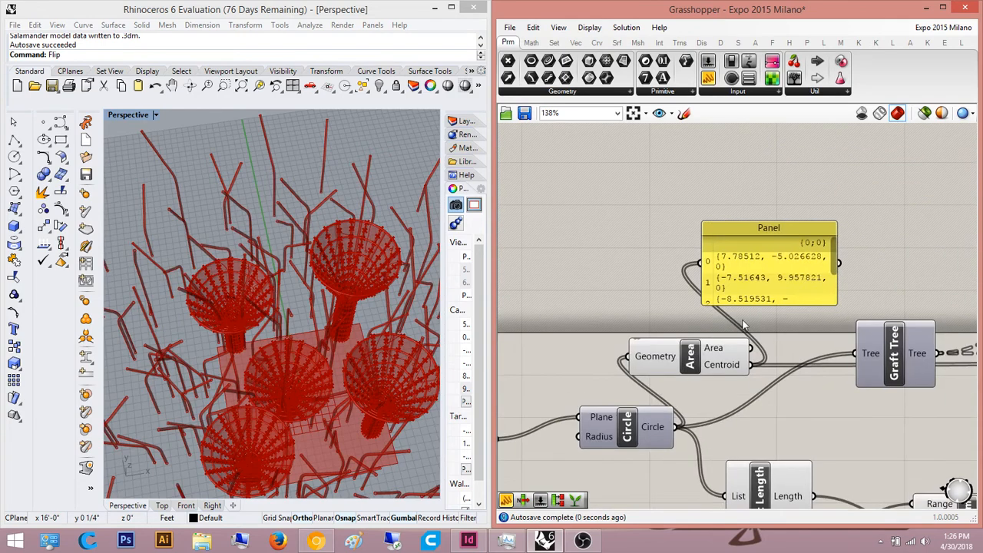
Step: Try grafting Area's Centroid output, check the Panel's branches, and turn the grafting off again
right_click(721, 365)
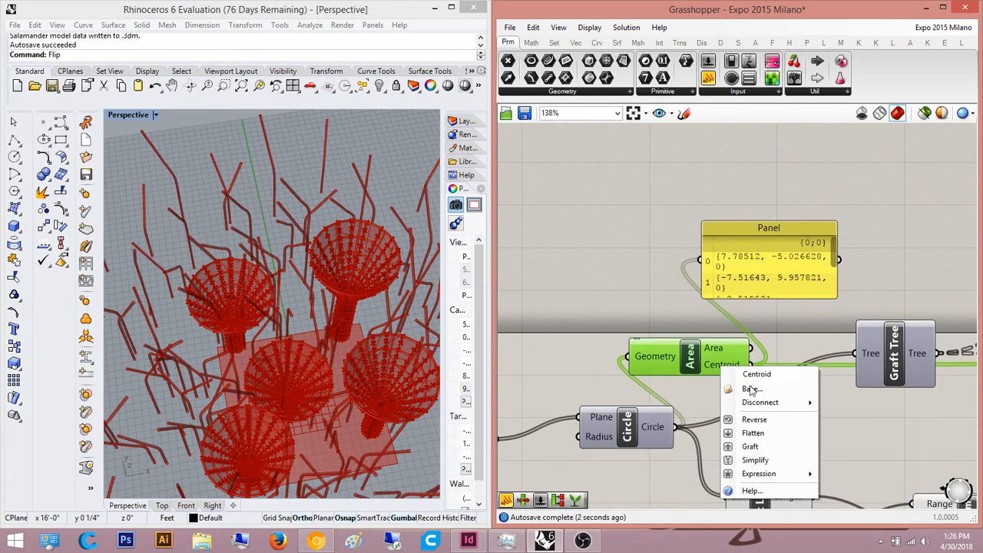
left_click(753, 447)
left_click(869, 411)
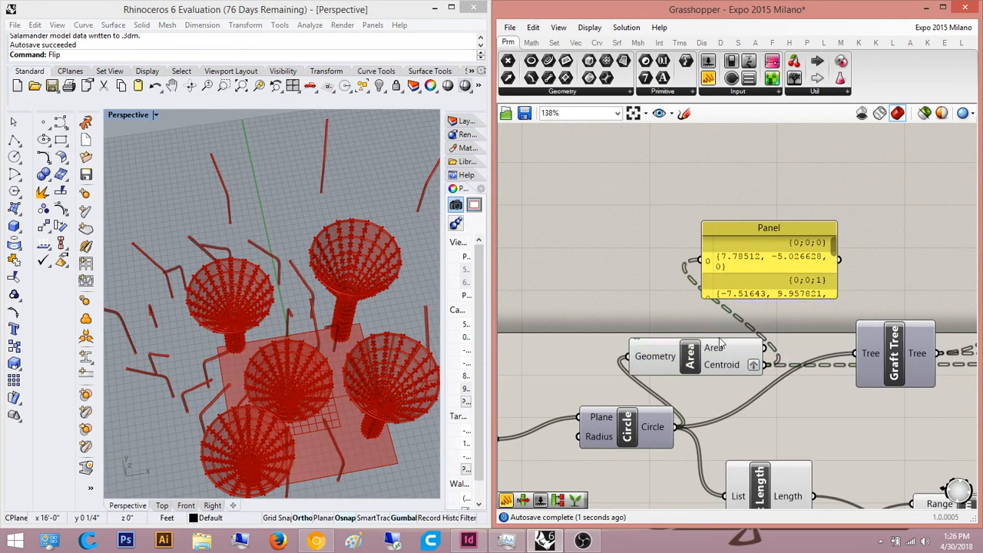
scroll(721, 344, "up", 2)
right_click(665, 393)
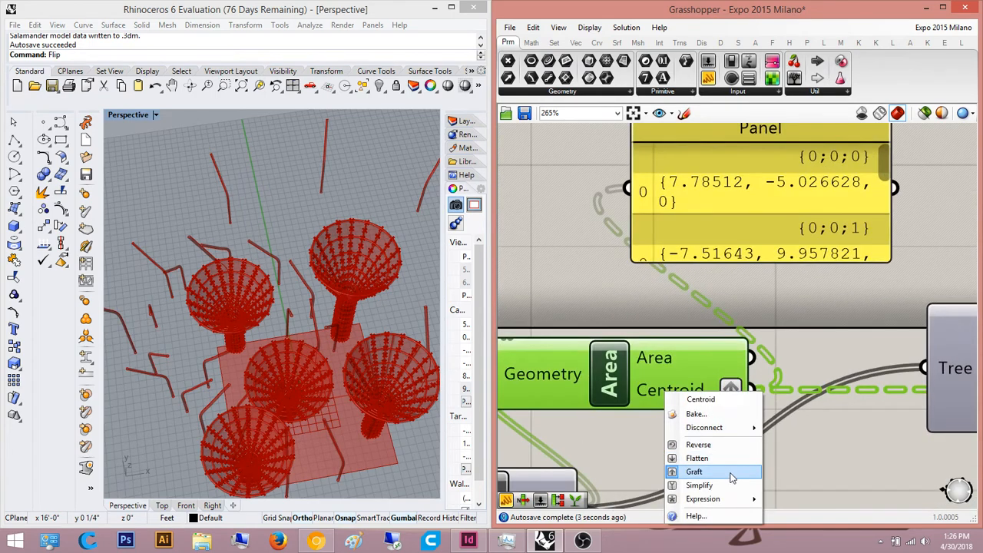
left_click(732, 476)
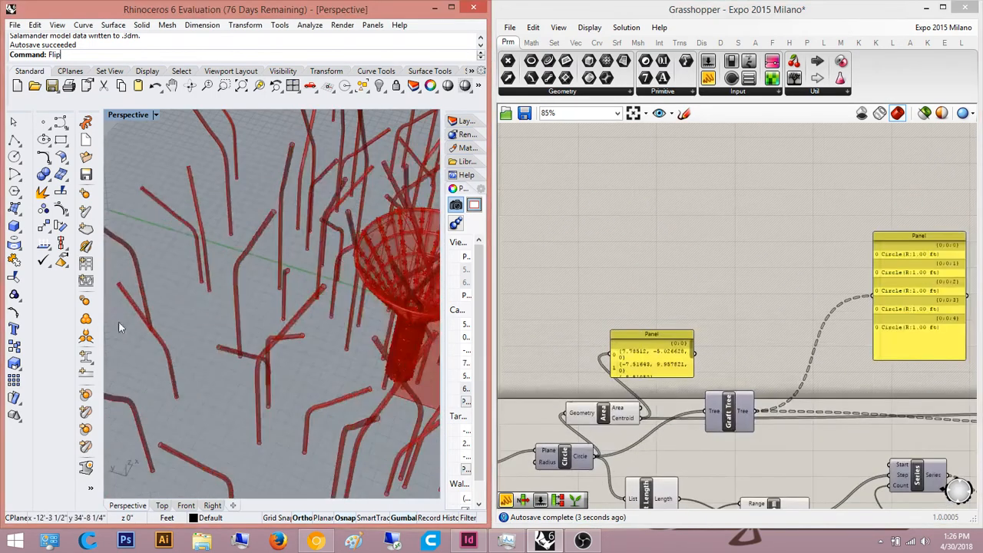
Step: Highlight Polar Array's pipes in the Rhino model and examine how the copies are spread around the columns
right_click_drag(119, 321, 323, 331)
scroll(298, 305, "up", 5)
scroll(609, 328, "down", 7)
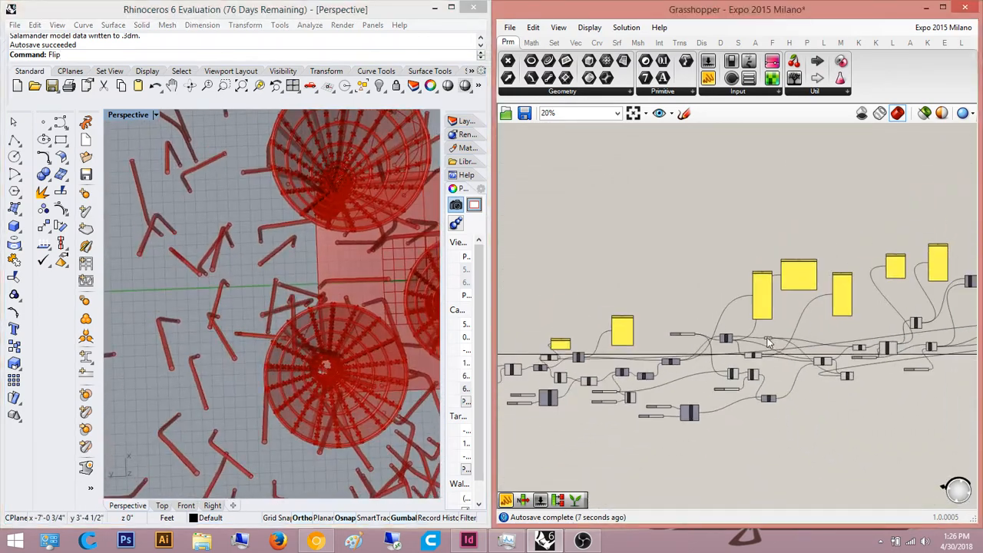
scroll(767, 341, "up", 7)
left_click(826, 407)
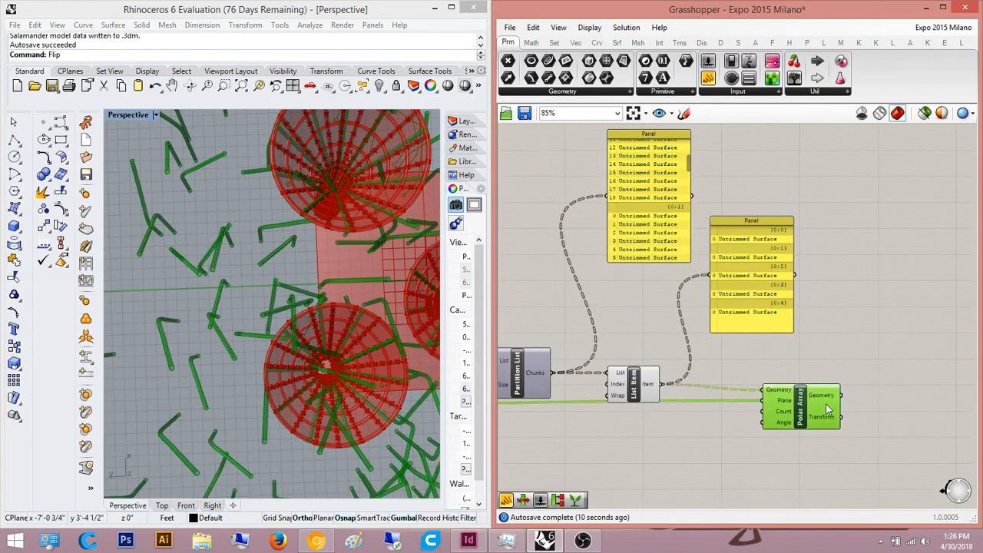
left_click(867, 335)
right_click_drag(867, 335, 802, 358)
right_click_drag(354, 313, 322, 243)
scroll(322, 265, "down", 5)
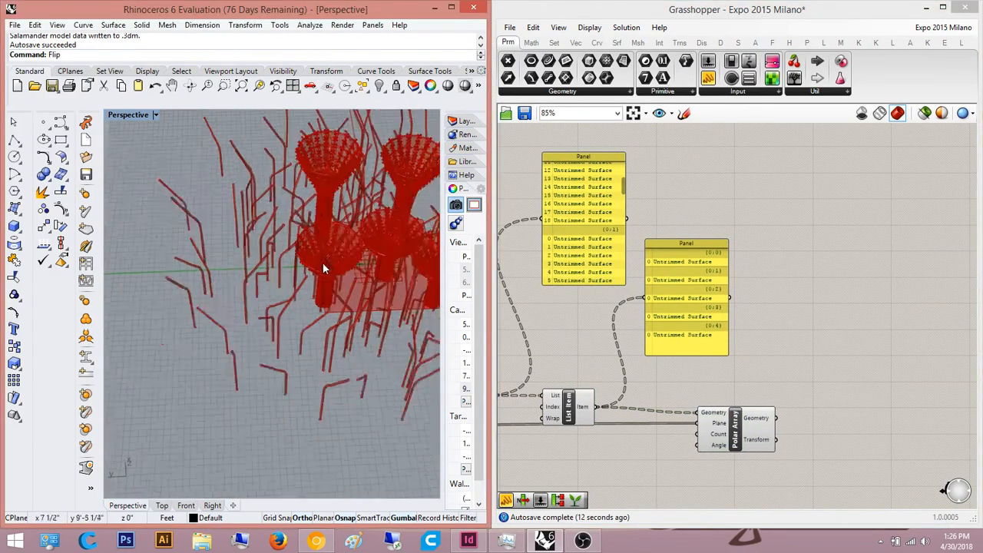
scroll(322, 268, "up", 5)
left_click(748, 435)
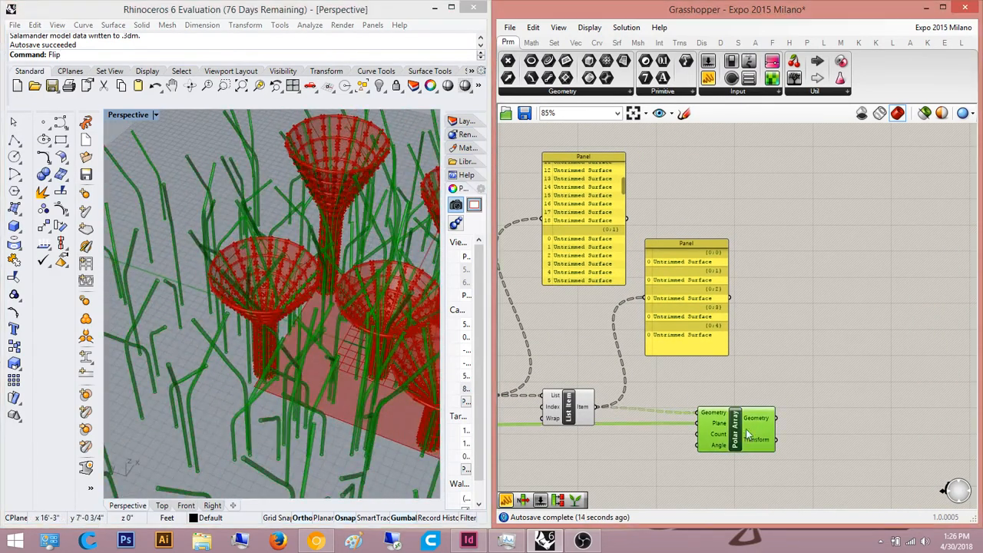
left_click(715, 372)
Step: Highlight List Item's picked pipes and examine one inside a column in the Perspective and Top views
right_click_drag(715, 373, 823, 354)
scroll(688, 397, "up", 3)
left_click(678, 387)
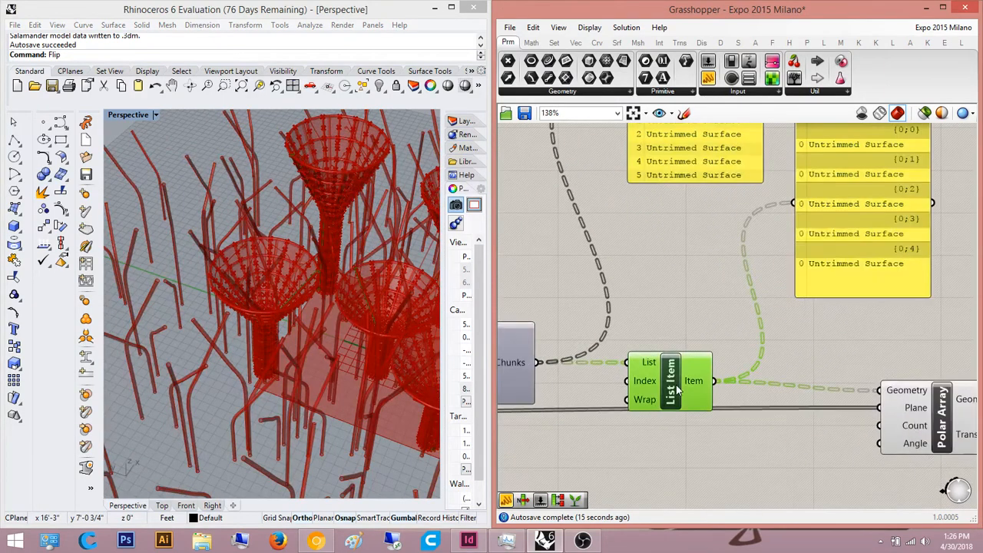
scroll(311, 305, "up", 6)
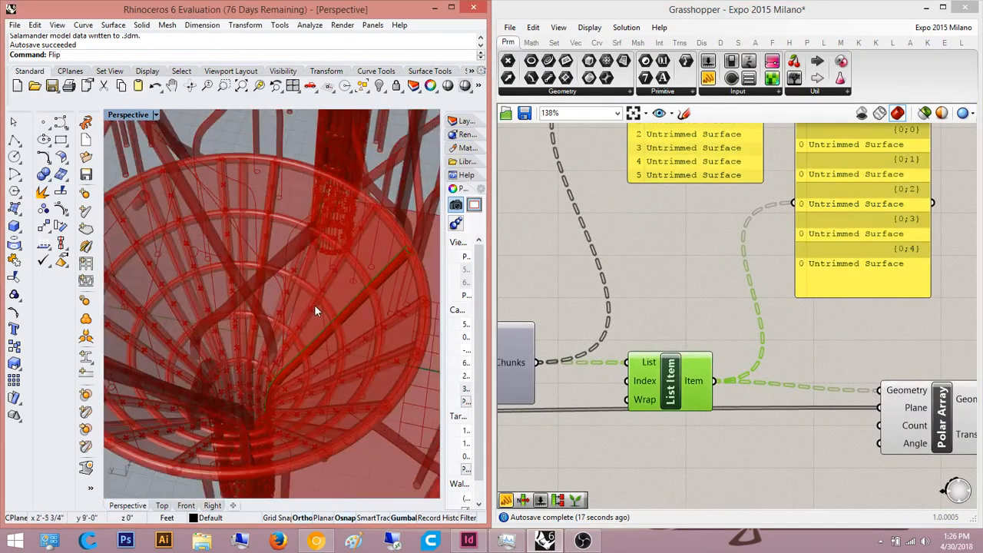
right_click_drag(240, 396, 284, 445)
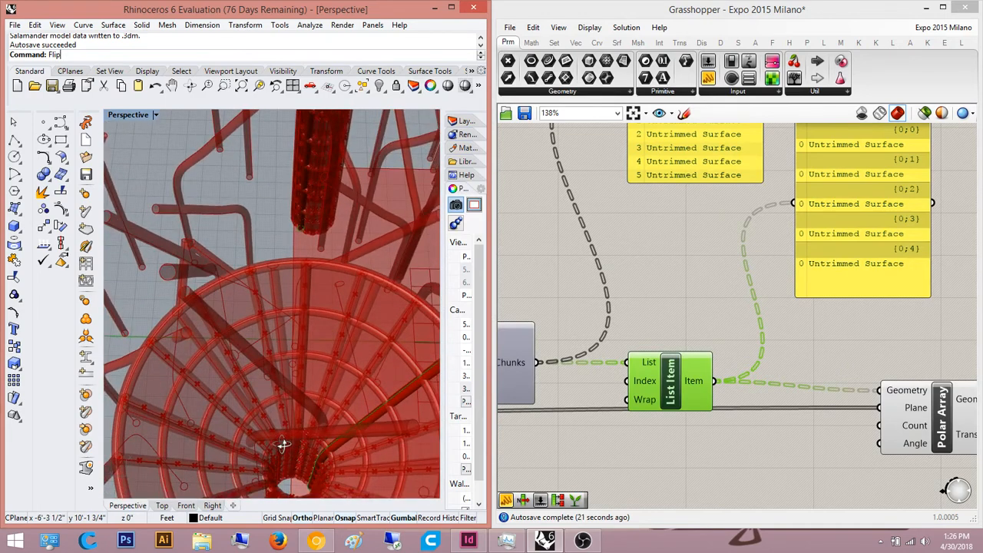
right_click_drag(385, 462, 340, 444)
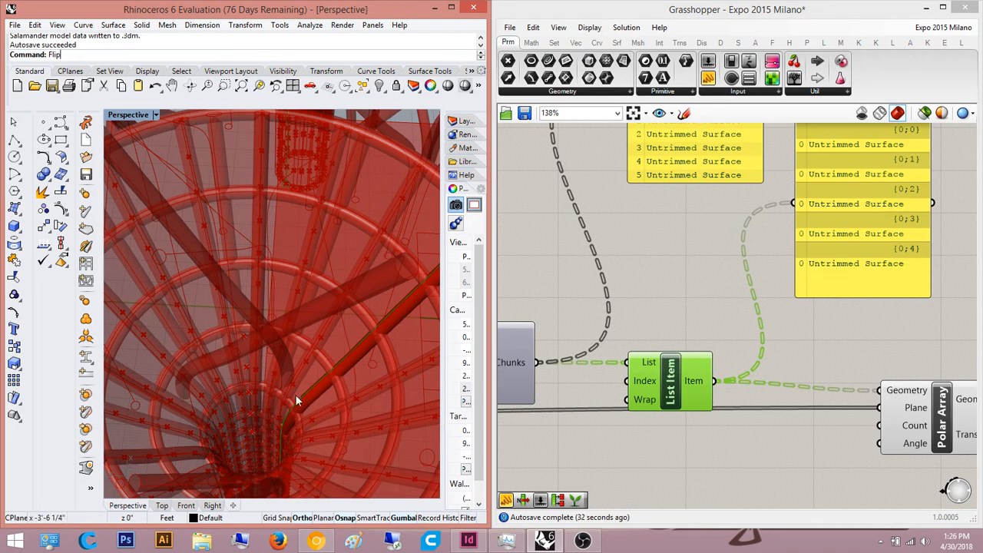
scroll(275, 468, "down", 10)
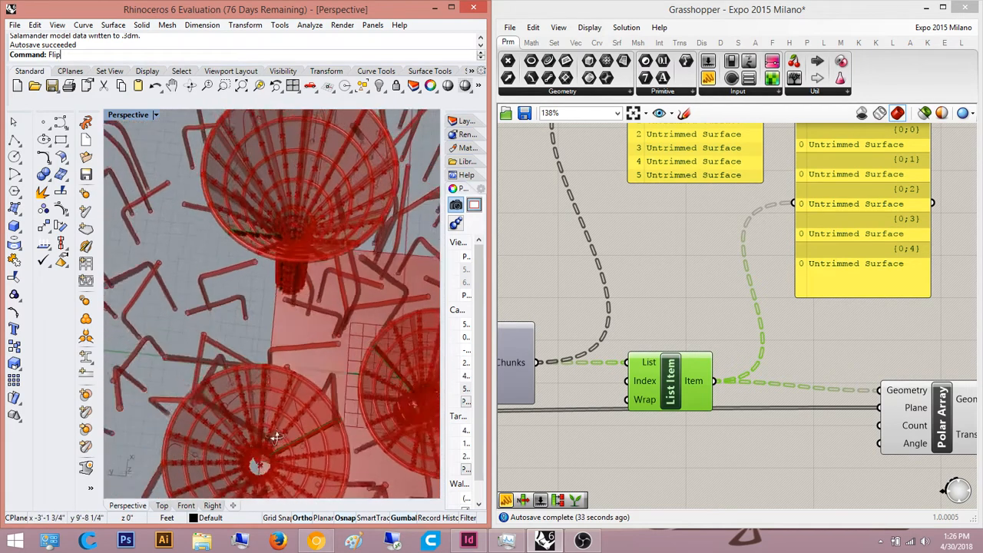
left_click(162, 505)
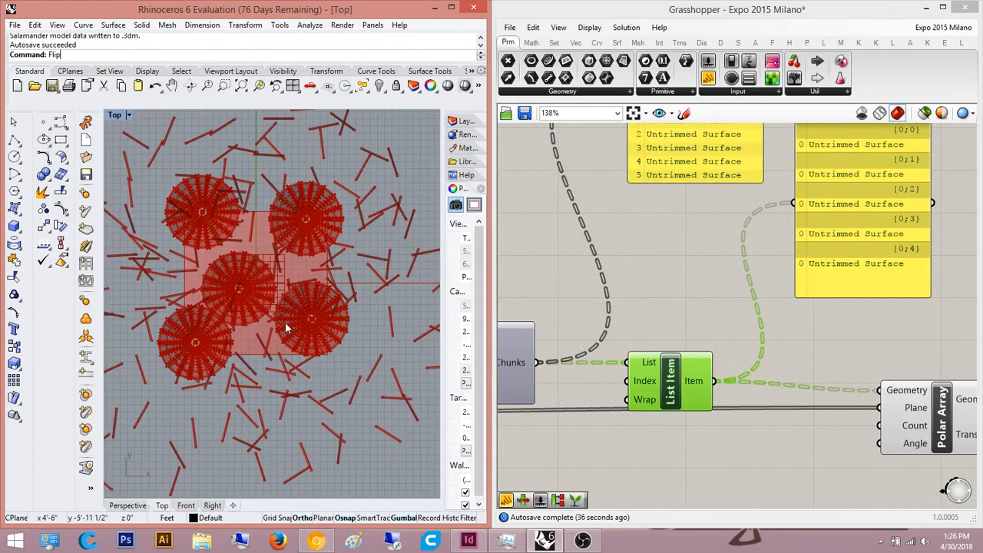
scroll(261, 338, "up", 3)
scroll(243, 345, "up", 5)
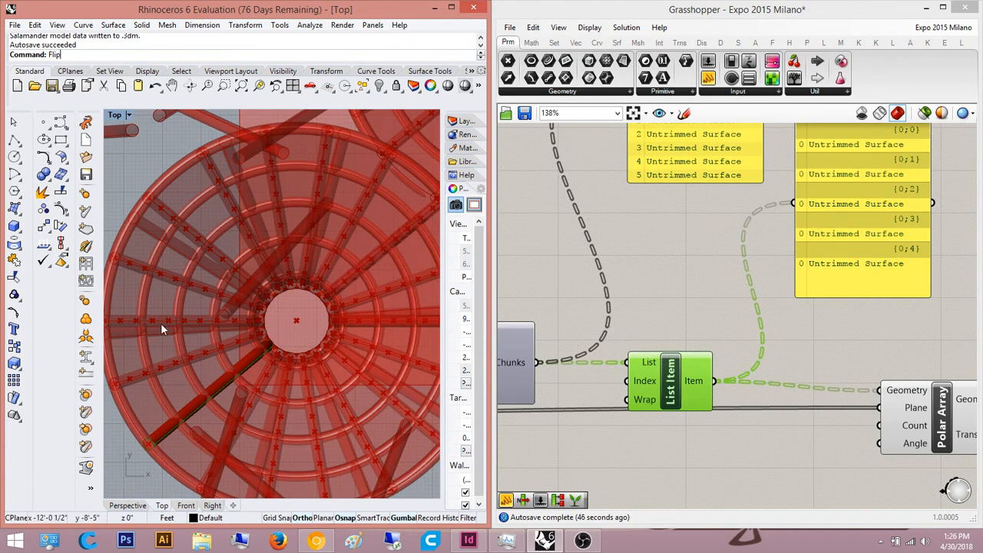
Step: Compare the arrayed pipes around one column in the Top view with the inputs of Polar Array
left_click(770, 427)
right_click_drag(746, 425, 682, 426)
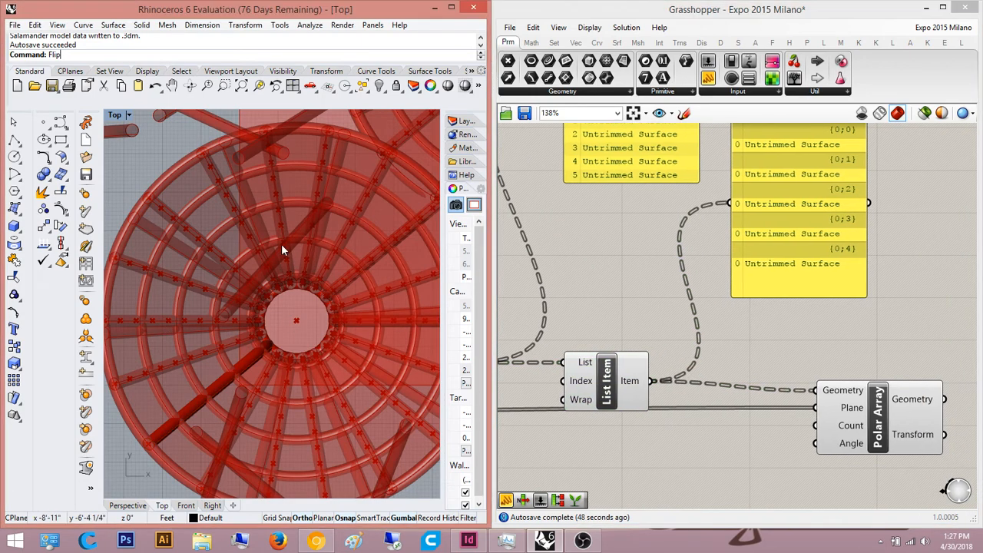
scroll(239, 336, "down", 6)
right_click_drag(131, 285, 214, 298)
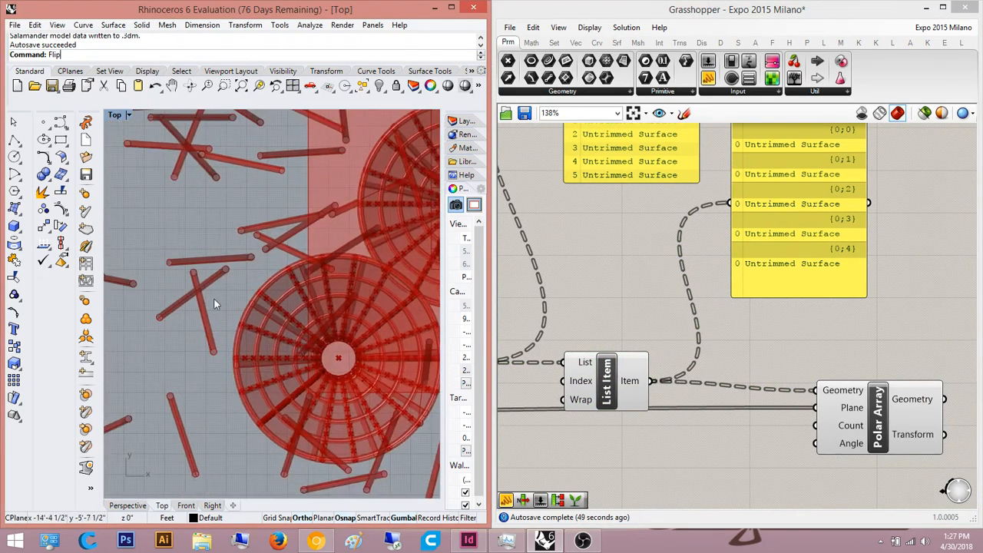
scroll(638, 380, "up", 3)
left_click(631, 387)
left_click(718, 429)
right_click_drag(718, 429, 662, 429)
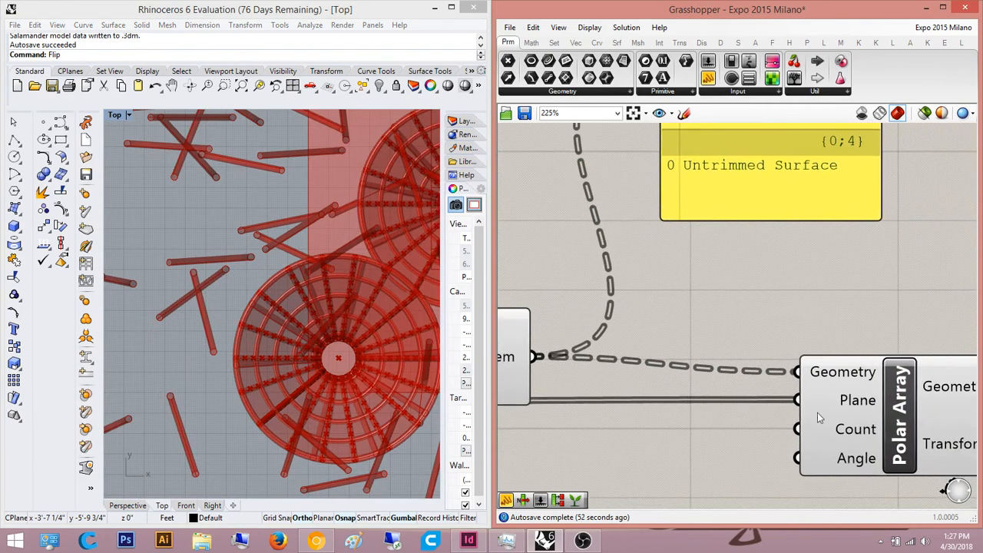
right_click_drag(835, 422, 759, 415)
scroll(758, 415, "down", 3)
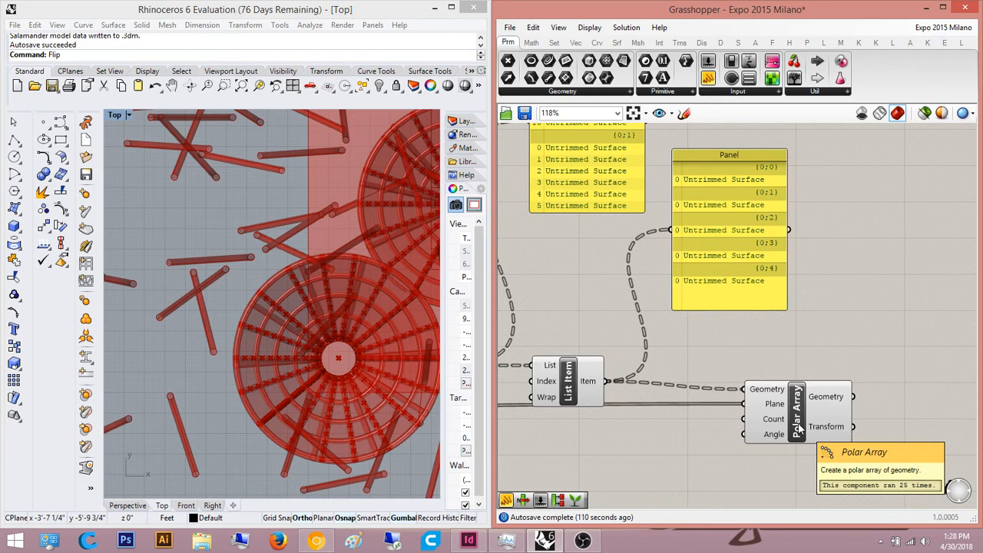
Step: Add a Number Slider set to 2 below List Item and connect it to Polar Array's Count input
double_click(710, 439)
type("2")
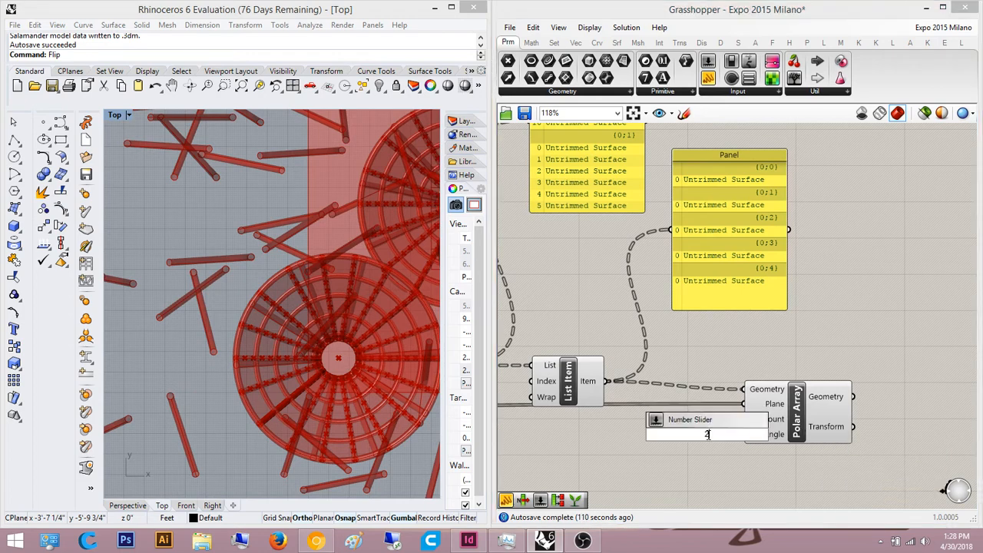
key("Return")
left_click_drag(701, 440, 633, 439)
scroll(708, 422, "up", 4)
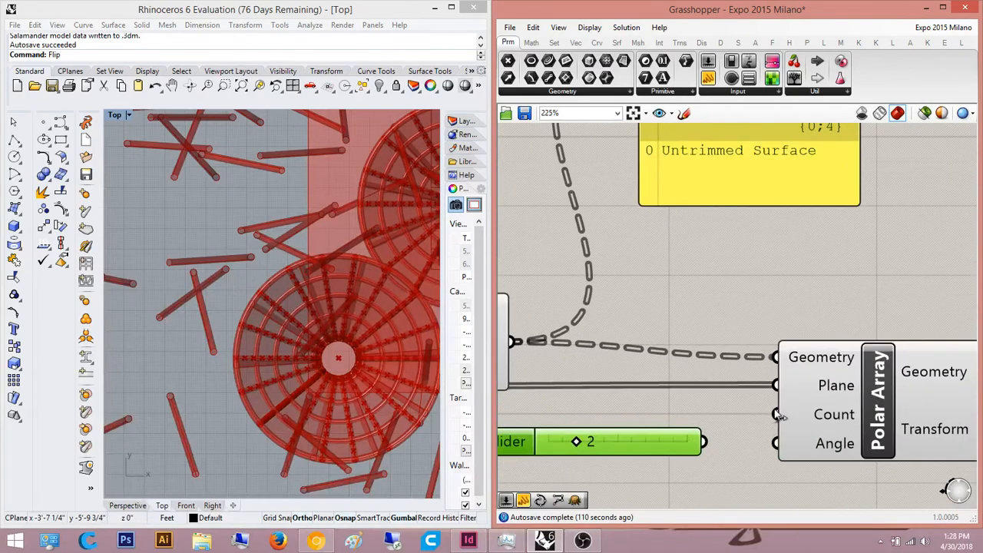
left_click_drag(743, 418, 701, 437)
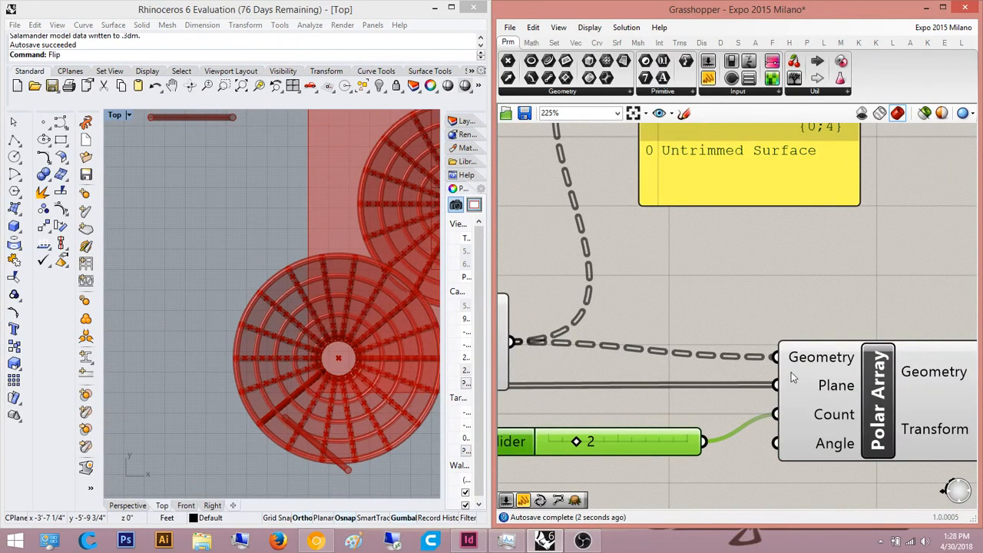
Step: Highlight Polar Array's output and inspect the copies of each rib pipe in the Top and Perspective views
scroll(792, 371, "down", 4)
left_click(791, 372)
scroll(318, 301, "up", 4)
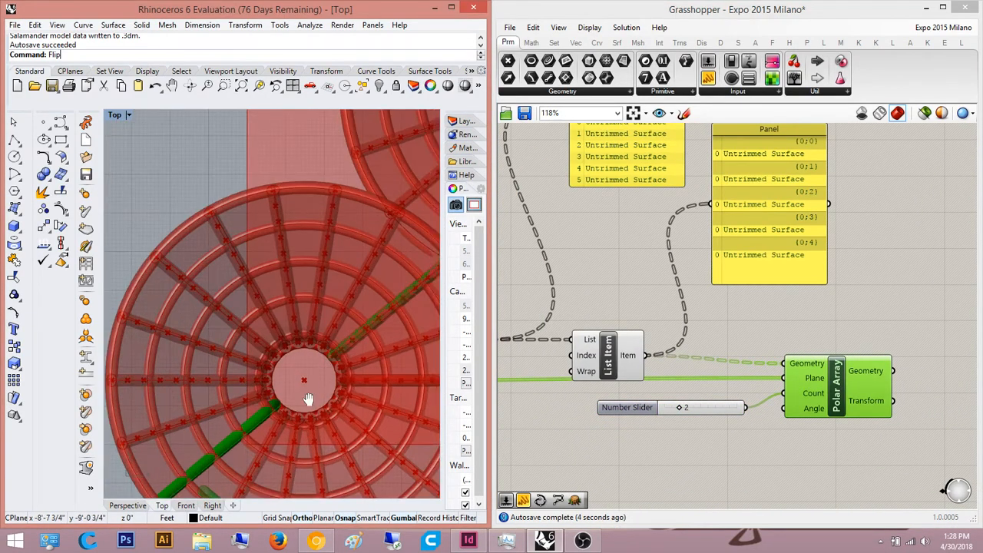
right_click_drag(309, 399, 319, 355)
left_click(141, 507)
right_click_drag(255, 397, 307, 330)
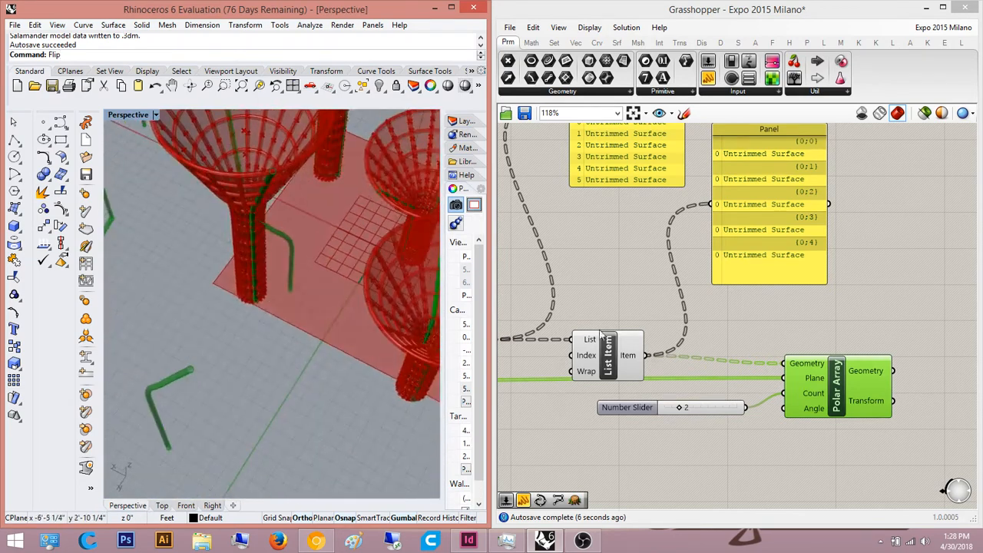
Step: Move Polar Array farther from the Number Slider and check the values on its Plane input
right_click_drag(714, 385, 623, 388)
left_click_drag(787, 404, 836, 378)
right_click_drag(331, 287, 270, 203)
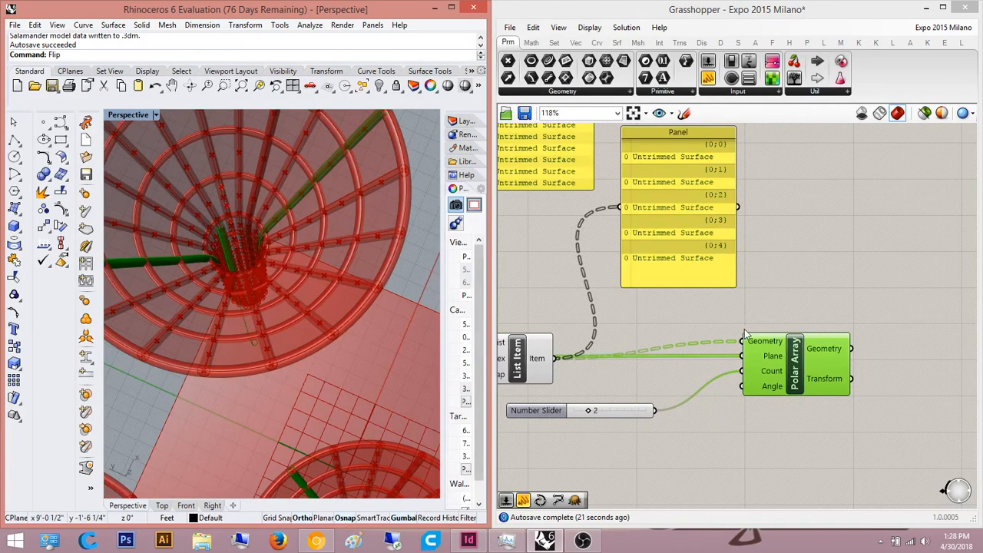
mouse_move(765, 355)
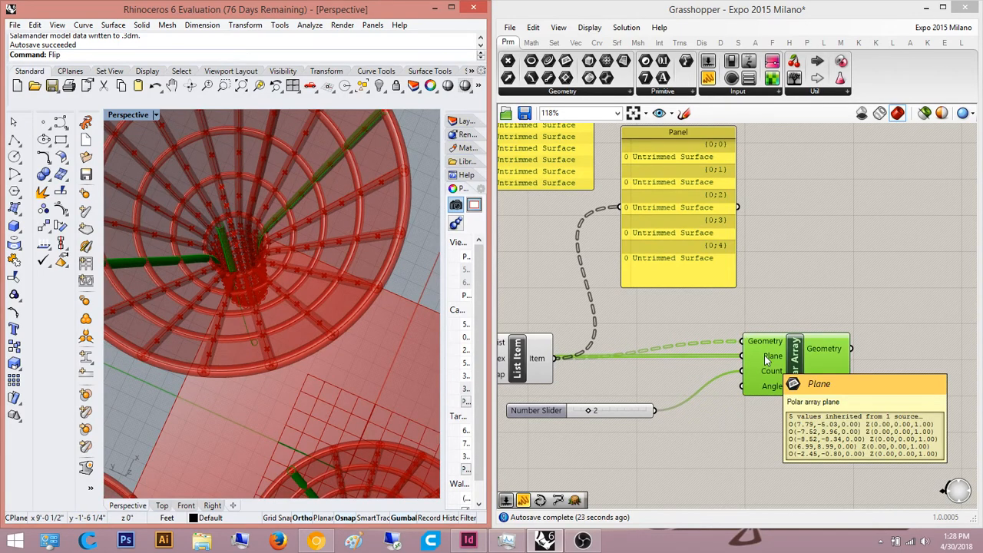
Step: Add an XY Plane component below the Number Slider that feeds Polar Array's Count
right_click_drag(764, 355, 862, 336)
double_click(759, 436)
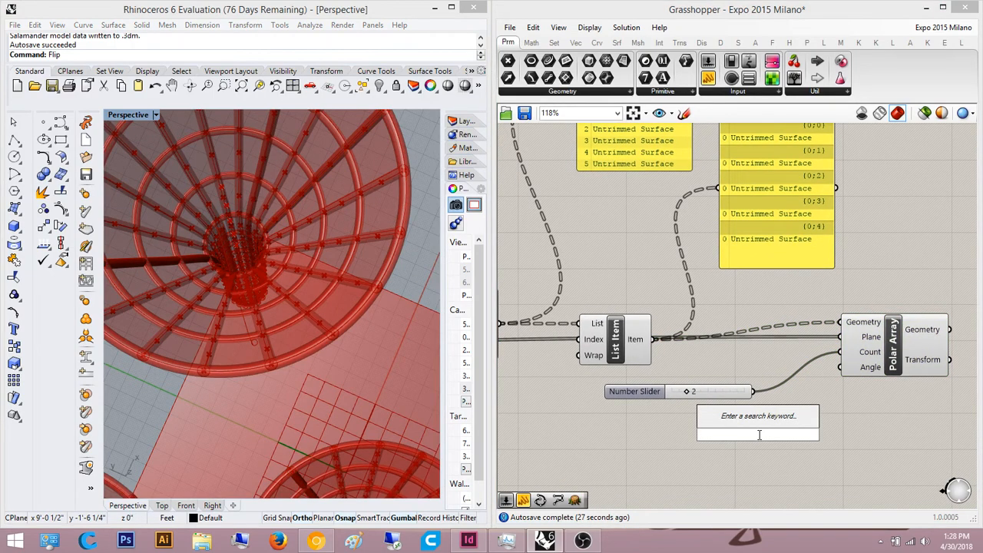
type("xy")
key("Return")
scroll(700, 418, "up", 1)
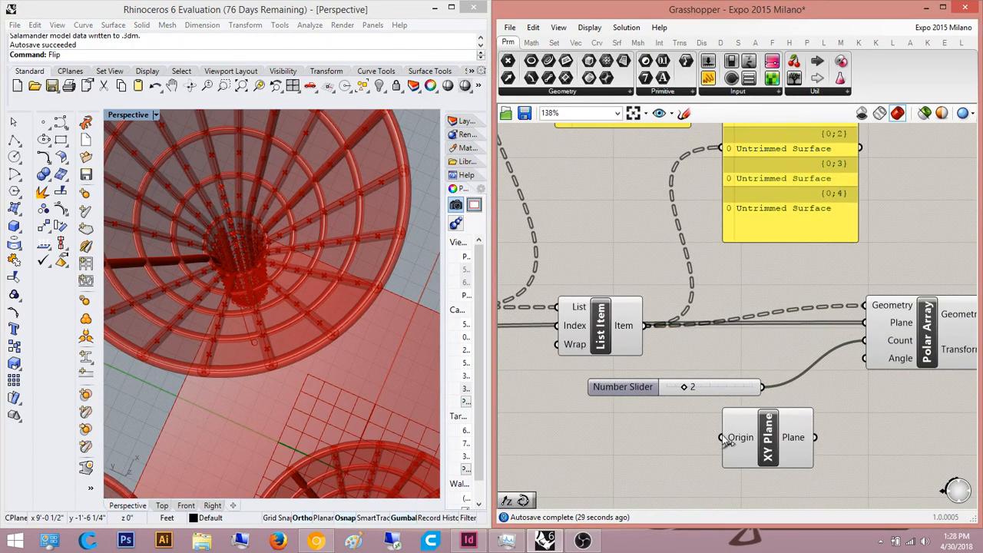
Step: Connect Area's Centroid output to XY Plane's Origin input, and XY Plane's output to Polar Array's Plane input
scroll(729, 441, "down", 10)
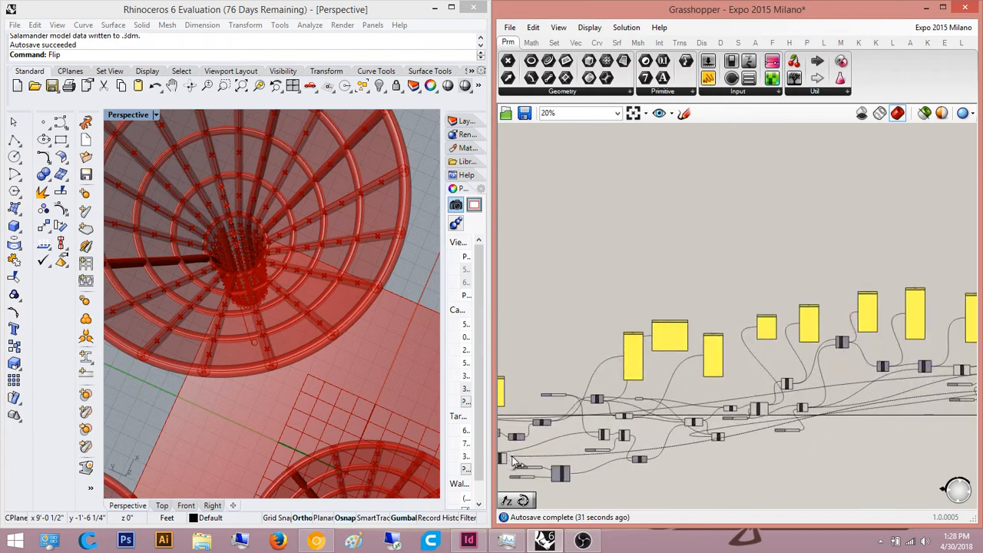
scroll(516, 461, "up", 8)
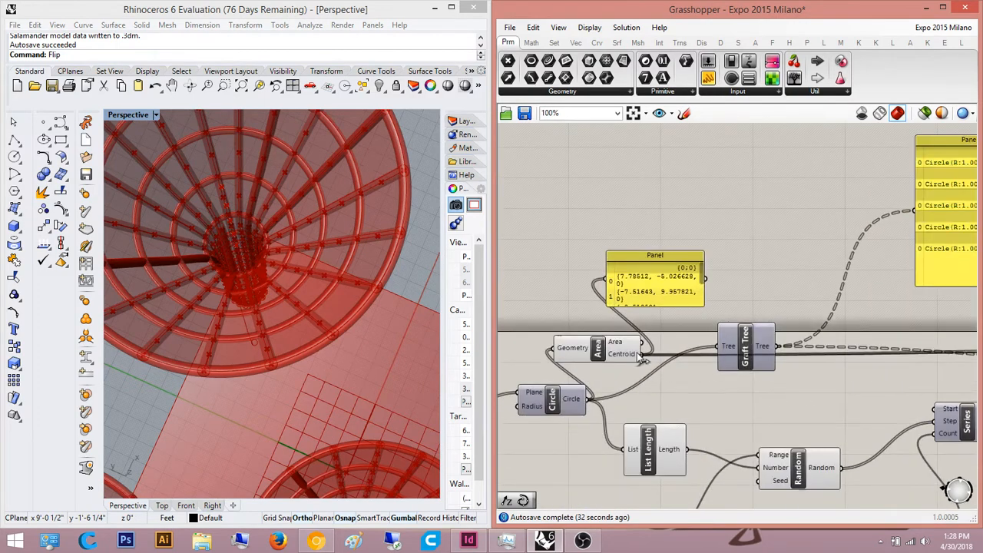
scroll(811, 372, "down", 10)
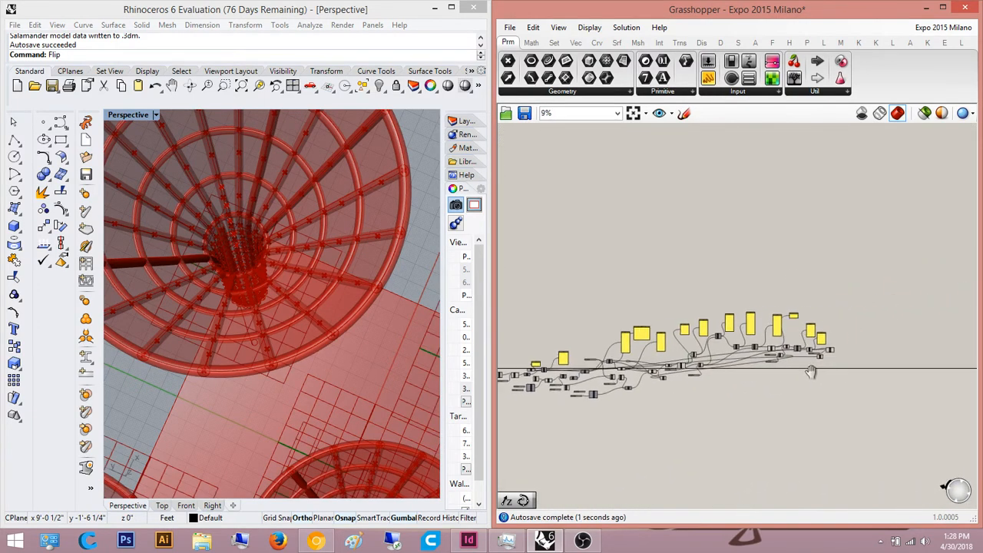
scroll(812, 372, "up", 10)
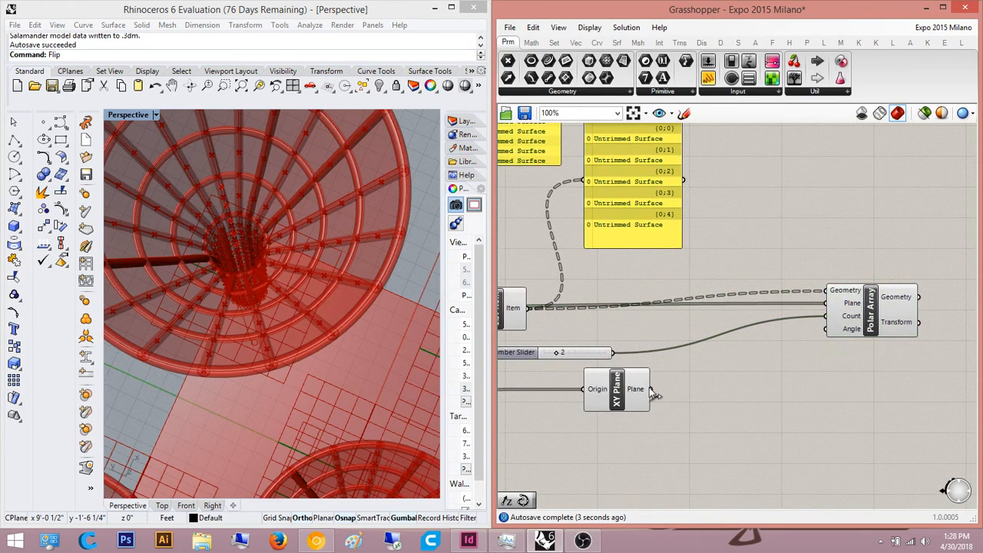
left_click_drag(649, 389, 827, 303)
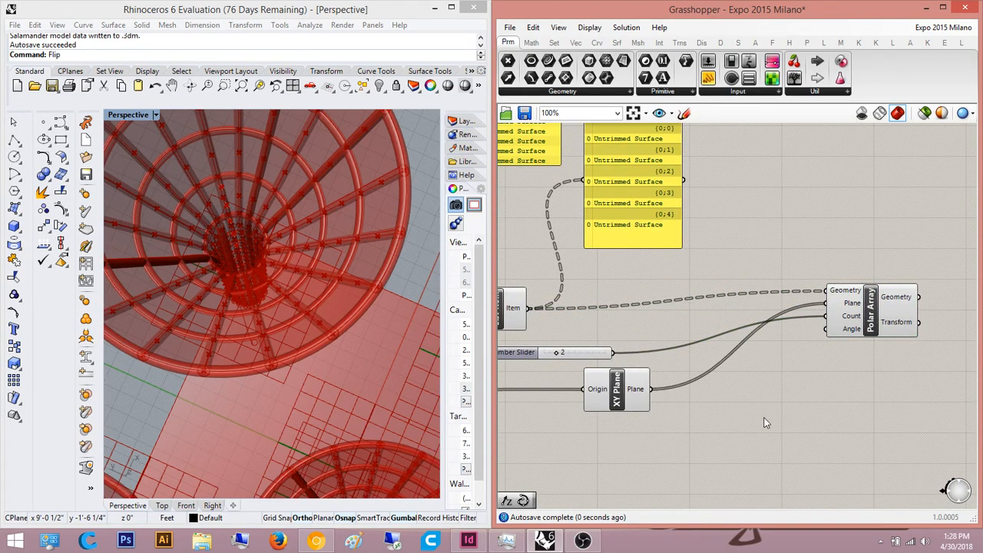
Step: Highlight Polar Array's output and inspect the arrayed pipes around the columns in the Perspective view
right_click_drag(710, 411, 681, 425)
left_click(850, 346)
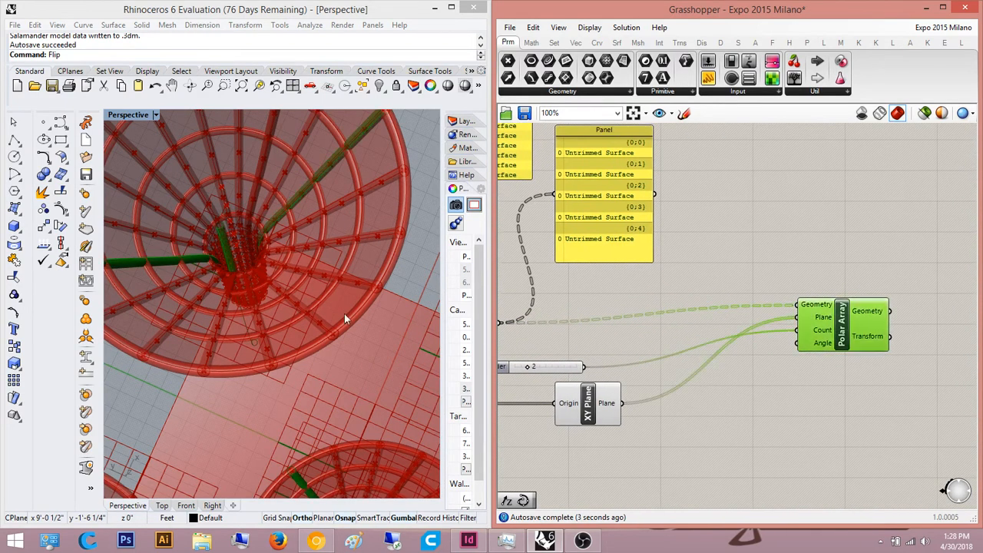
scroll(222, 335, "down", 7)
right_click_drag(222, 336, 296, 269)
scroll(219, 313, "up", 10)
right_click_drag(215, 318, 228, 345)
scroll(216, 325, "down", 5)
scroll(217, 326, "down", 5)
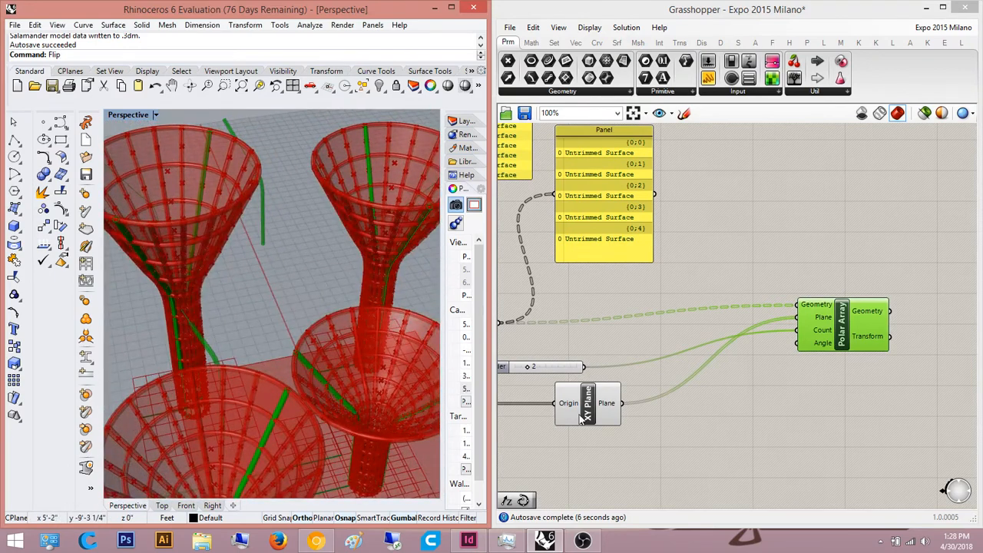
right_click_drag(603, 356, 725, 371)
right_click_drag(311, 332, 378, 286)
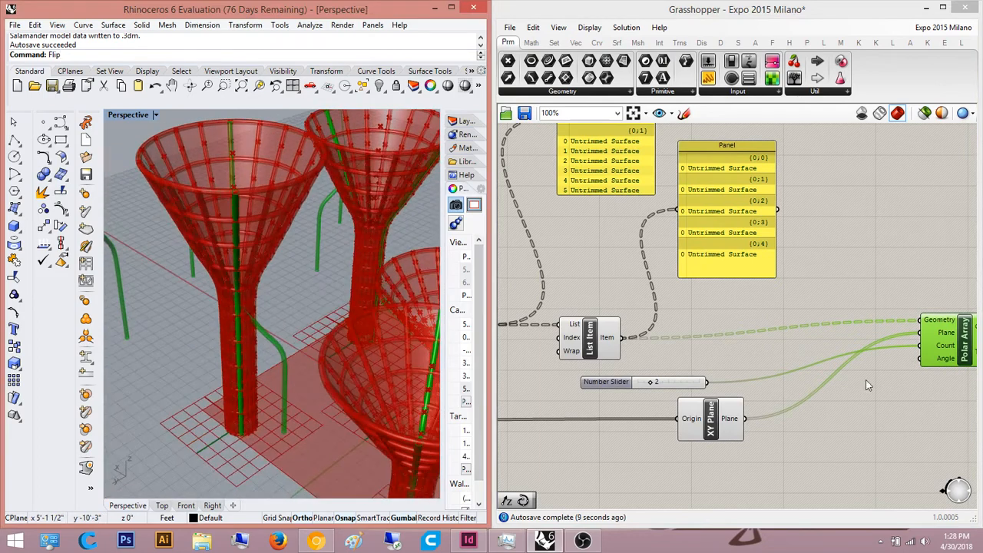
Step: Graft the Origin input of XY Plane
right_click_drag(884, 379, 747, 398)
scroll(798, 359, "up", 4)
mouse_move(649, 351)
right_mouse_down()
mouse_move(681, 351)
mouse_move(637, 347)
mouse_move(650, 352)
right_mouse_up()
right_click_drag(772, 353, 860, 385)
scroll(840, 386, "down", 5)
scroll(636, 386, "up", 1)
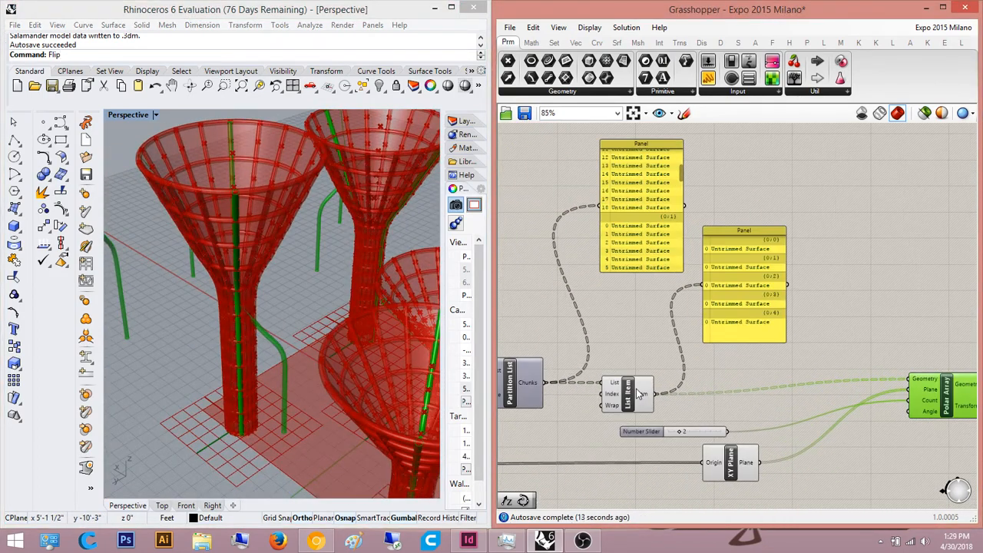
scroll(641, 393, "down", 10)
right_click_drag(671, 409, 650, 412)
scroll(649, 413, "up", 10)
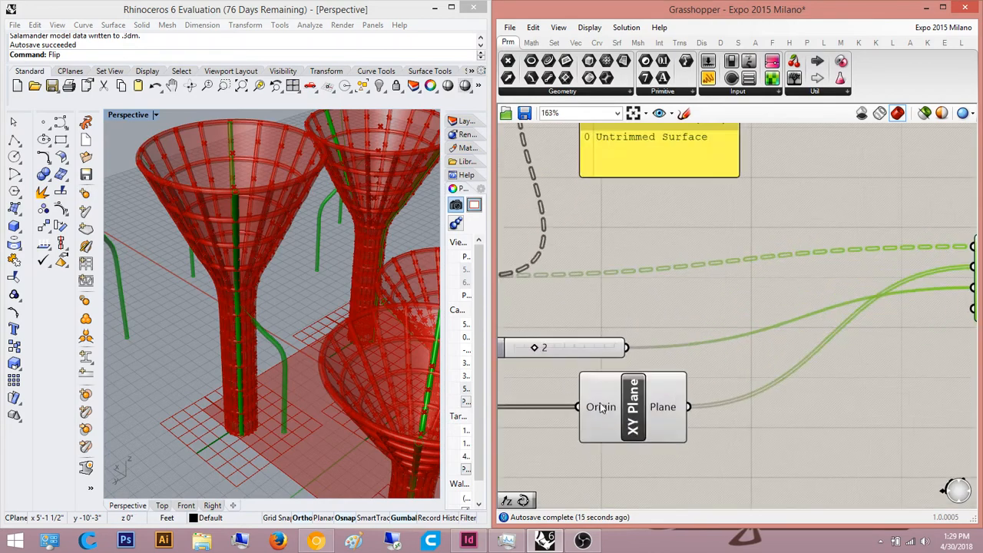
left_click(599, 408)
right_click(599, 408)
left_click(631, 373)
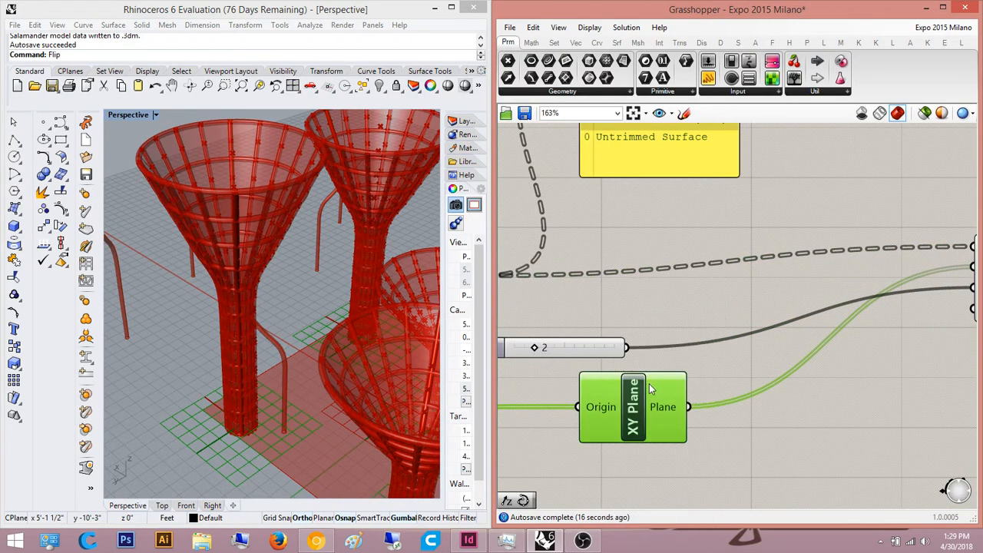
scroll(768, 400, "down", 2)
scroll(692, 392, "down", 2)
Step: Highlight Polar Array and compare its copies with all five columns and their base planes
scroll(384, 248, "down", 5)
right_click_drag(376, 250, 288, 301)
scroll(338, 304, "down", 5)
scroll(338, 305, "up", 5)
left_click(780, 361)
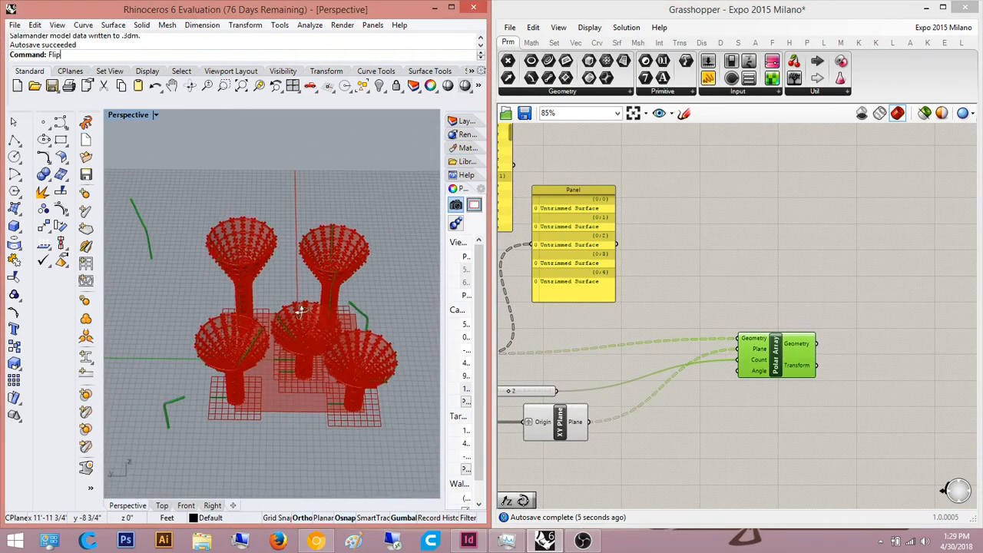
scroll(254, 369, "up", 5)
scroll(284, 319, "down", 5)
right_click_drag(284, 319, 331, 308)
scroll(234, 368, "up", 3)
scroll(316, 326, "down", 5)
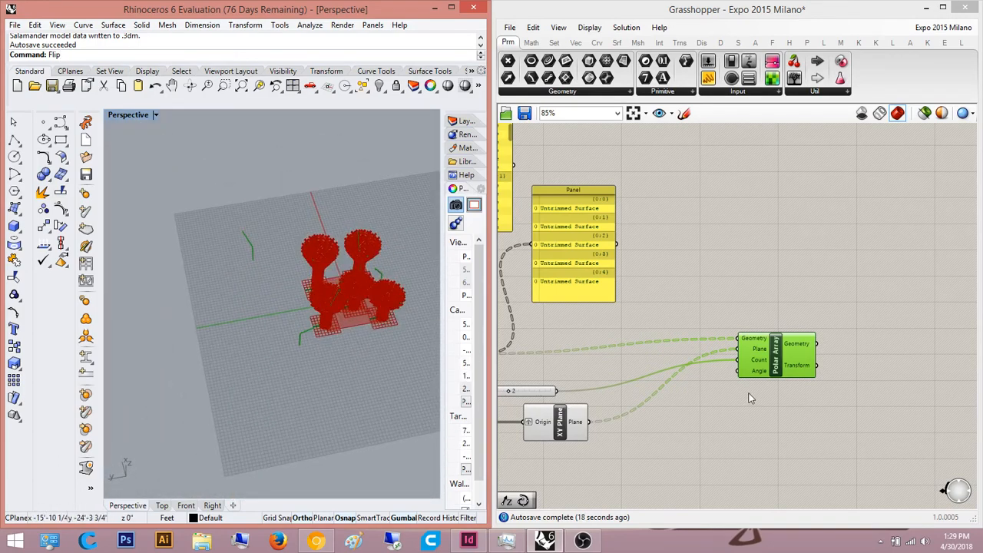
Step: Examine Polar Array's Angle input and the arrayed pipe on a single column up close
scroll(751, 388, "up", 4)
mouse_move(670, 375)
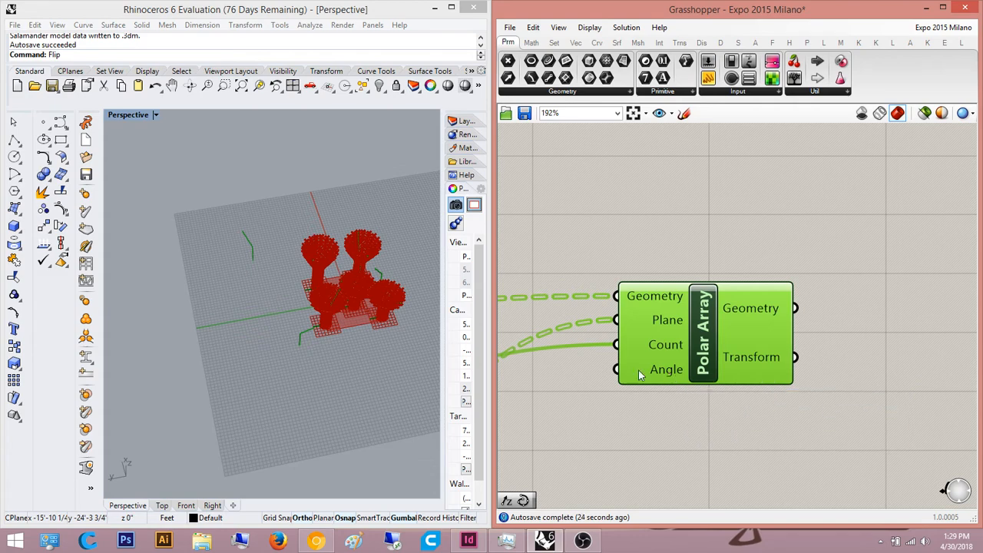
scroll(269, 323, "up", 4)
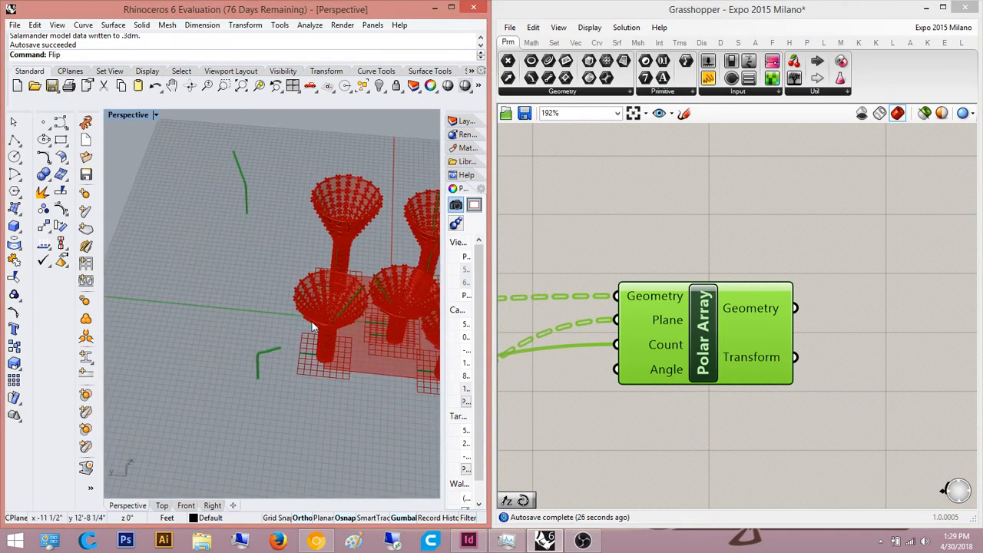
scroll(333, 341, "up", 5)
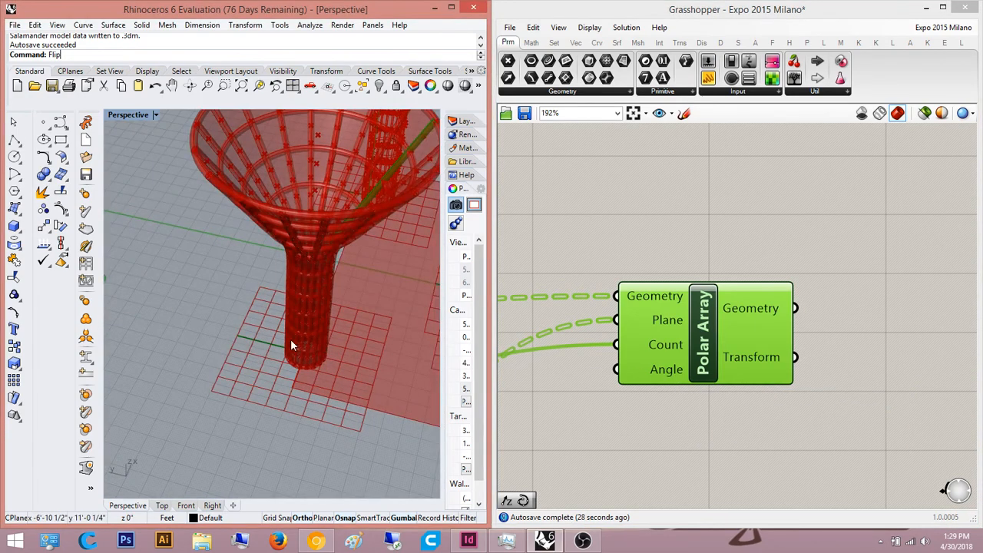
right_click_drag(689, 339, 727, 331)
right_click_drag(302, 298, 329, 288)
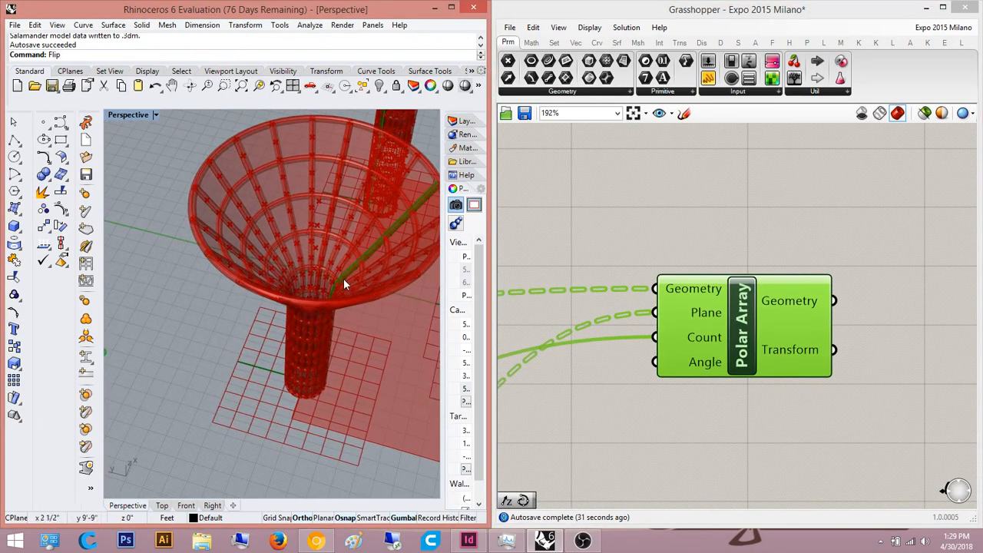
right_click_drag(698, 359, 676, 357)
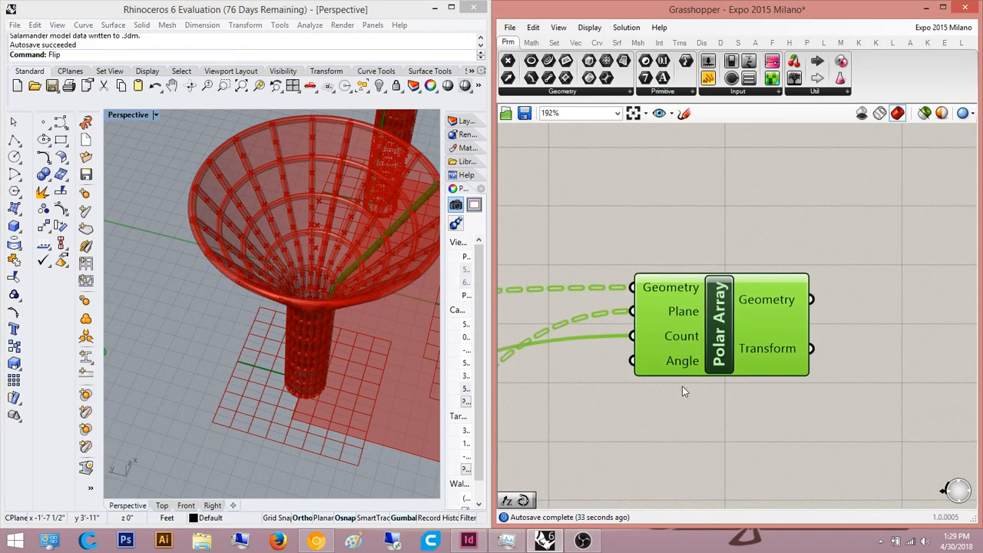
double_click(683, 389)
type("2")
key("Return")
scroll(721, 370, "up", 2)
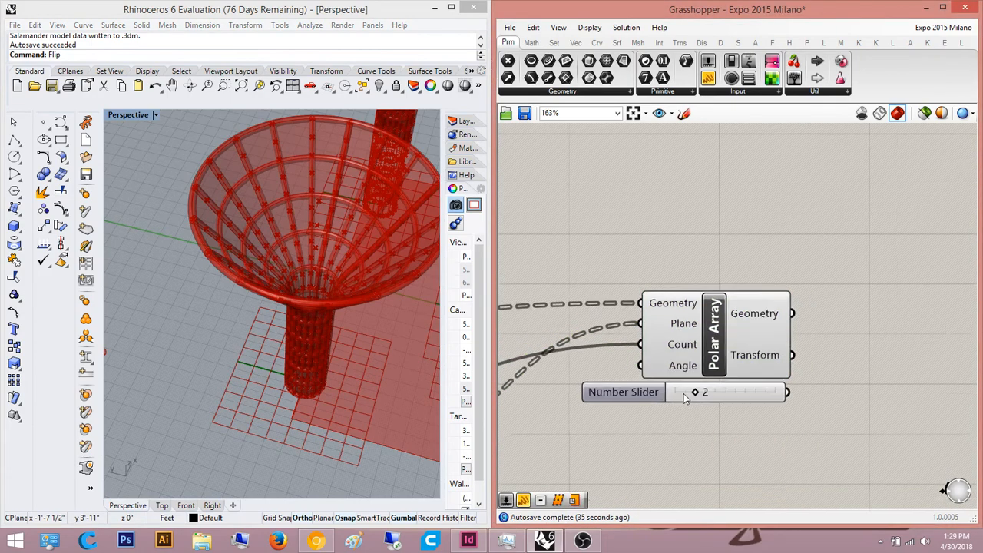
scroll(661, 409, "down", 2)
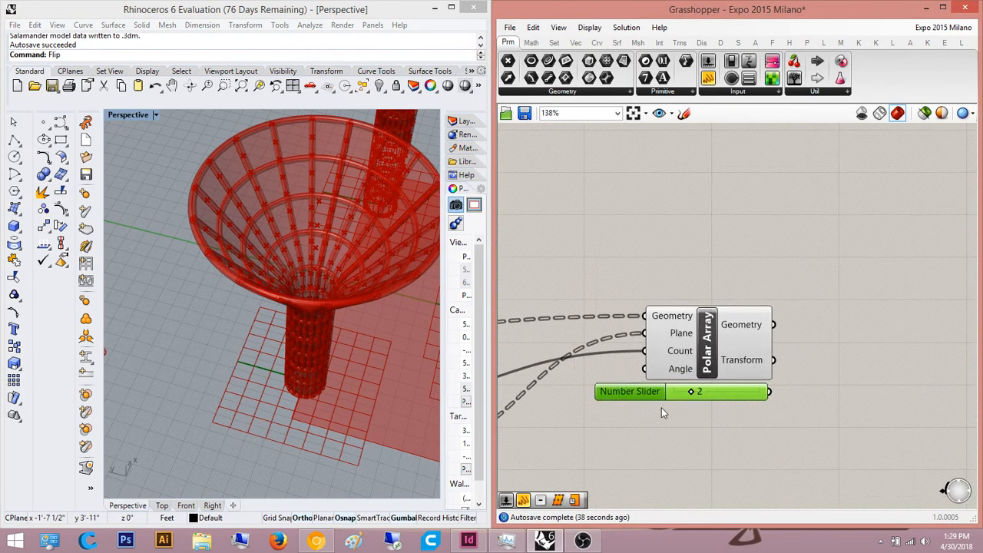
key("Delete")
Step: Read the description of Polar Array's Angle input and inspect the highlighted pipes from above and the side
scroll(683, 375, "up", 2)
mouse_move(698, 364)
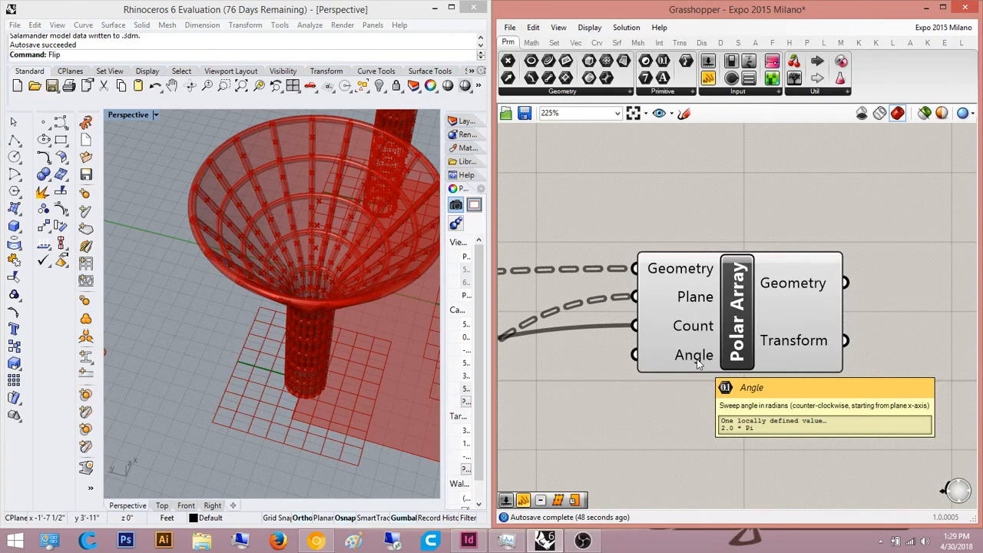
right_click_drag(262, 448, 144, 345)
left_click(707, 329)
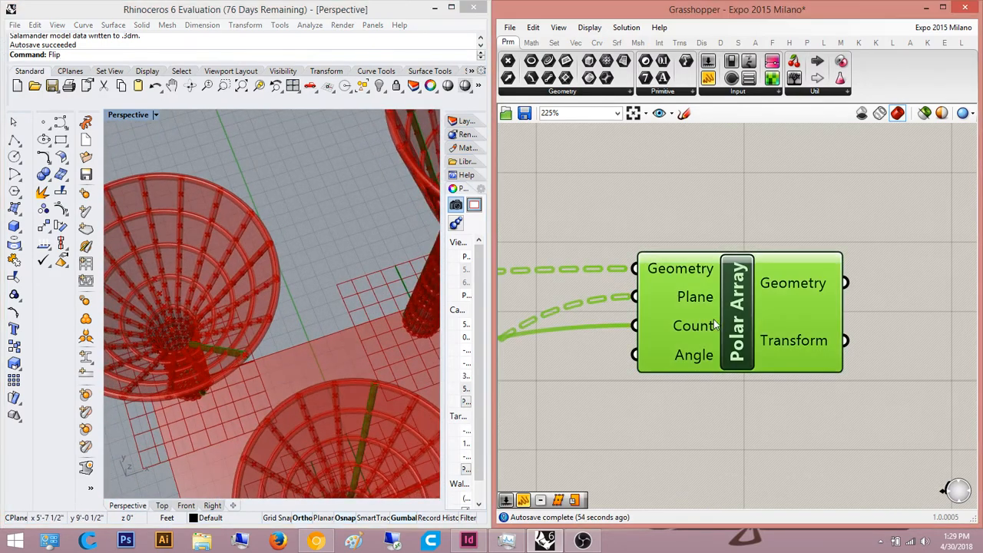
right_click_drag(241, 311, 241, 311)
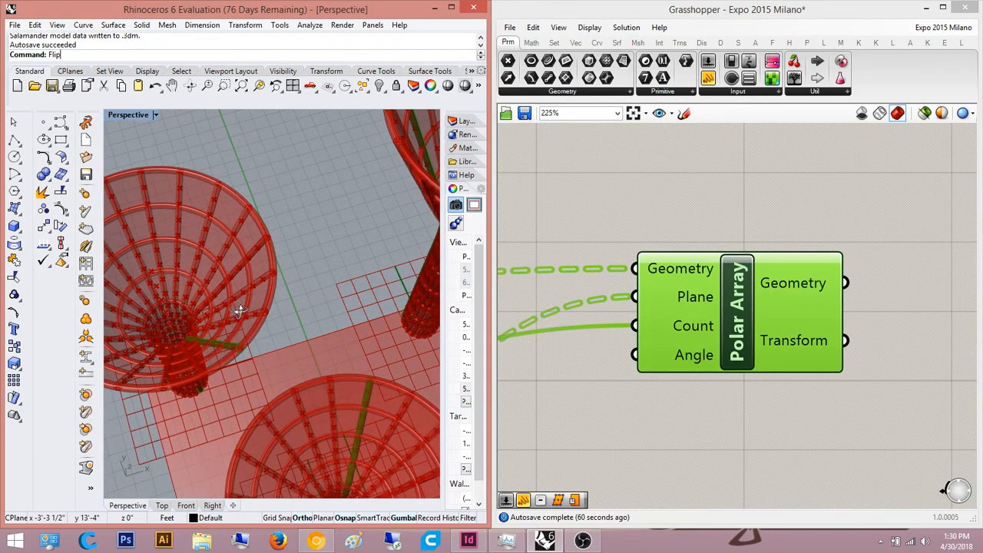
right_click_drag(241, 312, 233, 308)
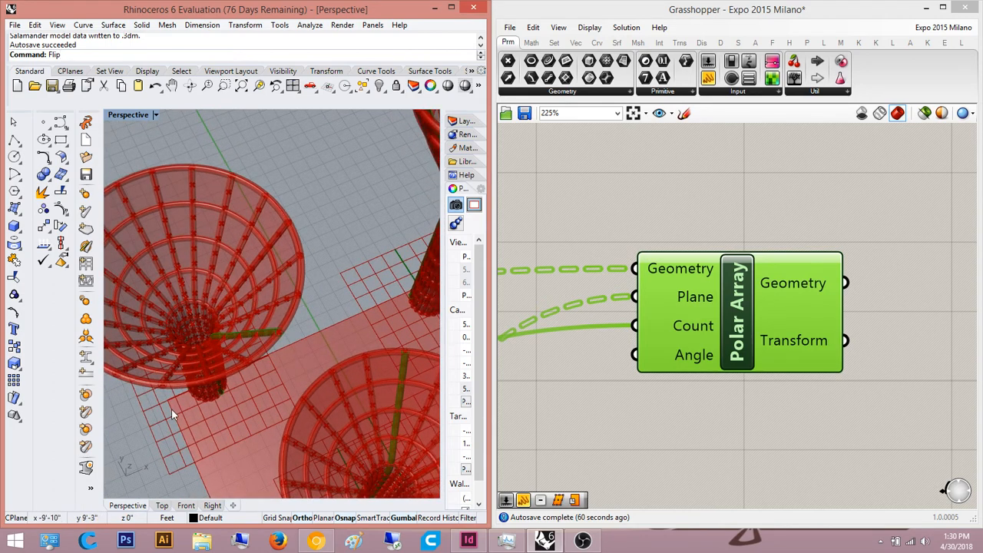
right_click_drag(171, 408, 192, 347)
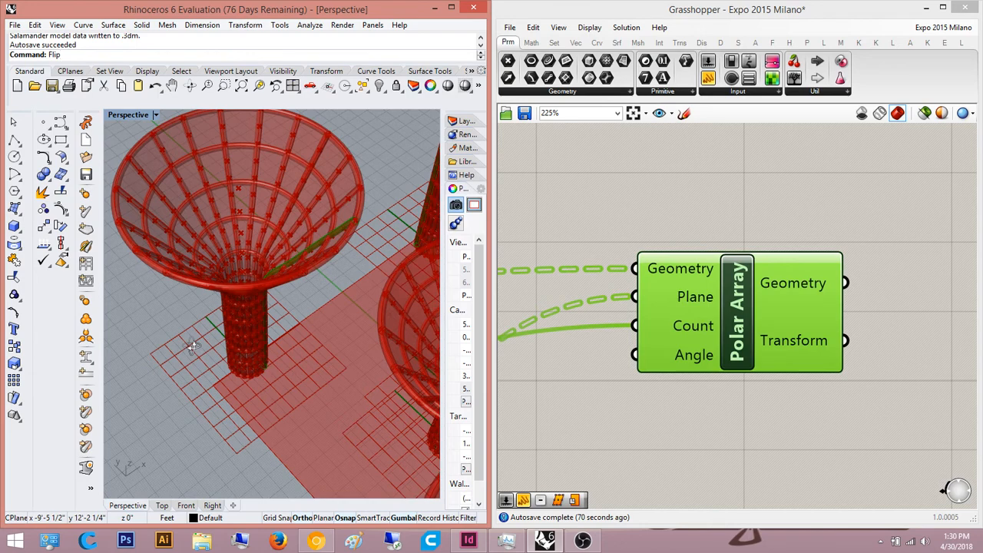
Step: Add a Degrees component below Polar Array and connect its Degrees output to Polar Array's Angle input
scroll(749, 404, "up", 4)
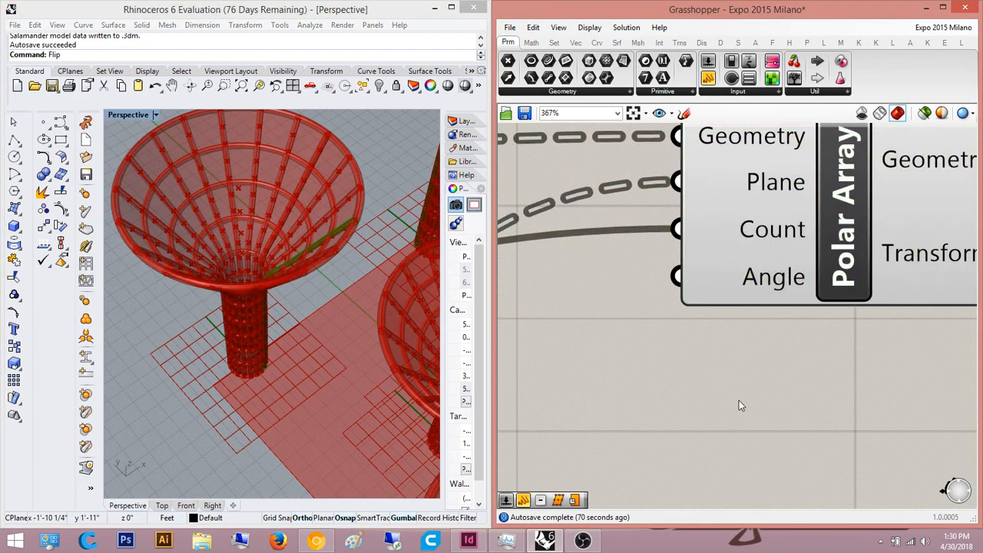
double_click(739, 400)
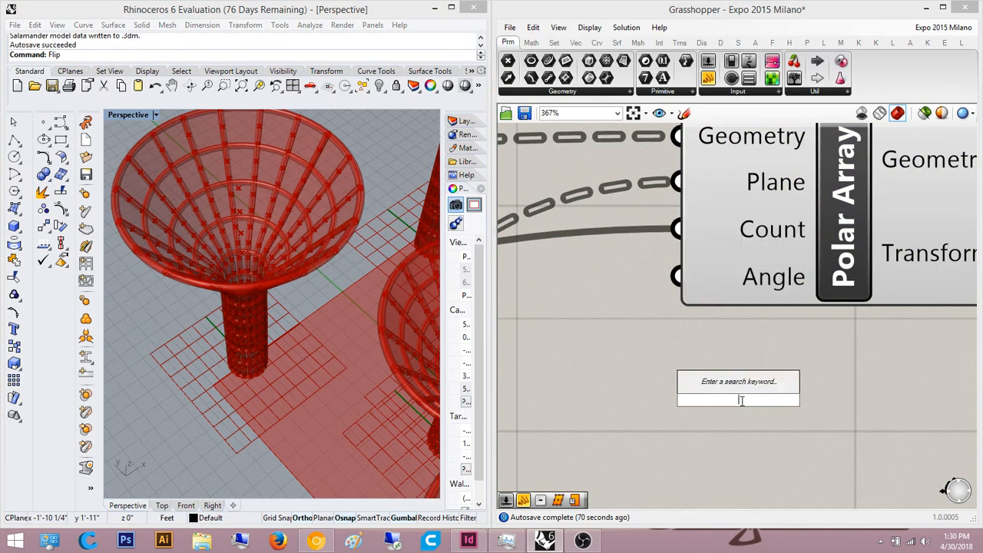
type("degrees")
key("Return")
scroll(833, 351, "down", 4)
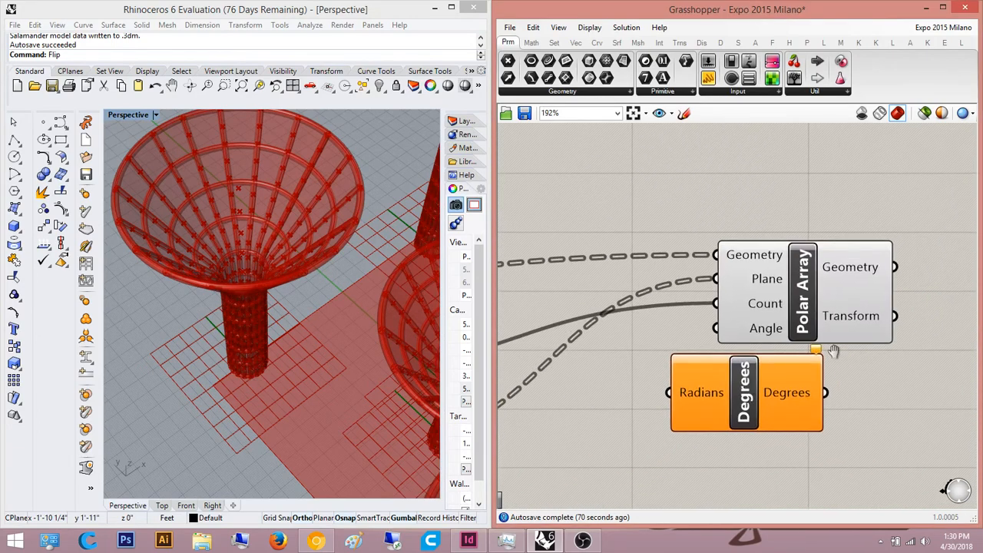
left_click_drag(825, 393, 975, 250)
Step: Add a Number Slider set to 5 below Degrees and connect it to the Radians input
scroll(791, 307, "down", 4)
double_click(762, 432)
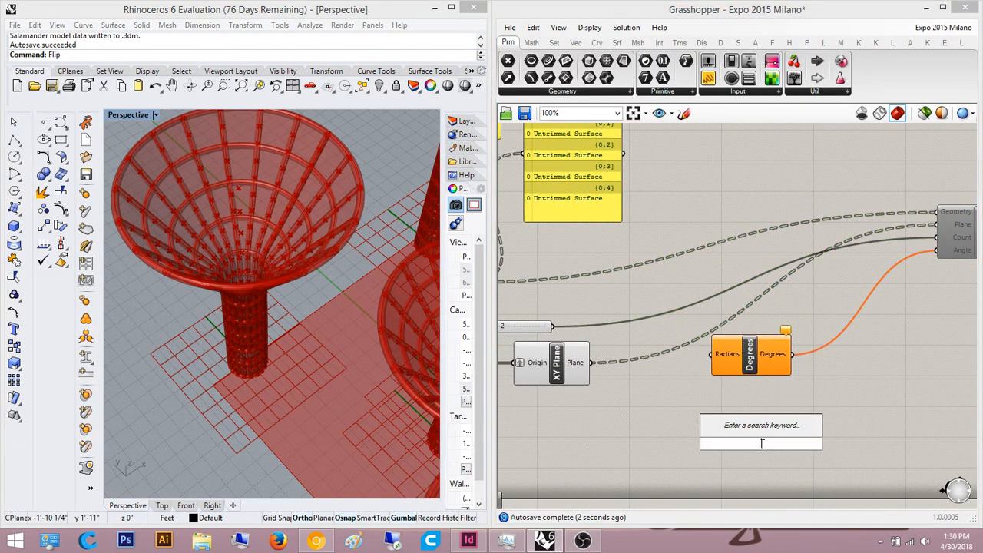
type("5")
key("Return")
scroll(708, 355, "up", 1)
left_click_drag(705, 354, 843, 459)
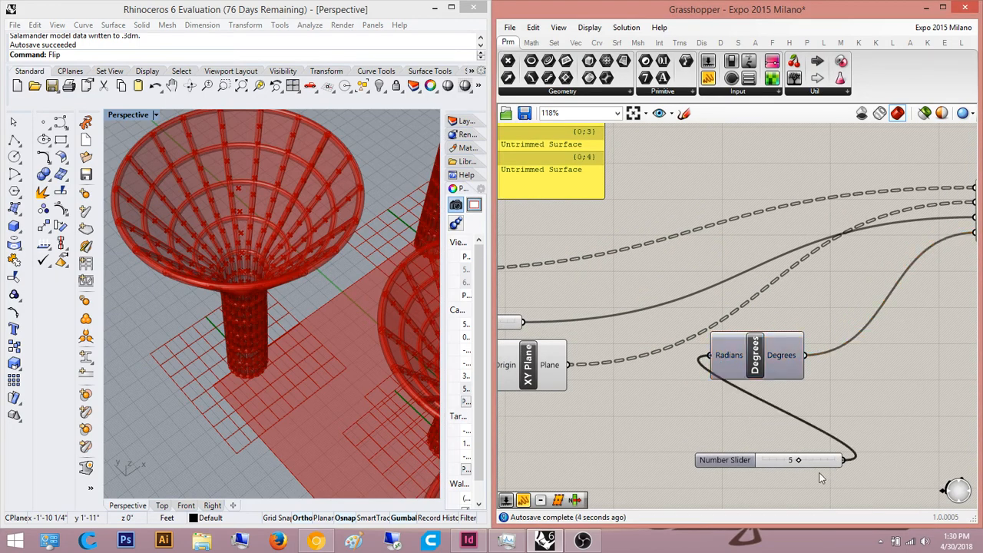
Step: Move the new Number Slider ahead of Degrees and enable Polar Array again
left_click_drag(727, 461, 553, 449)
scroll(802, 335, "down", 3)
right_click_drag(857, 313, 819, 323)
scroll(902, 269, "up", 1)
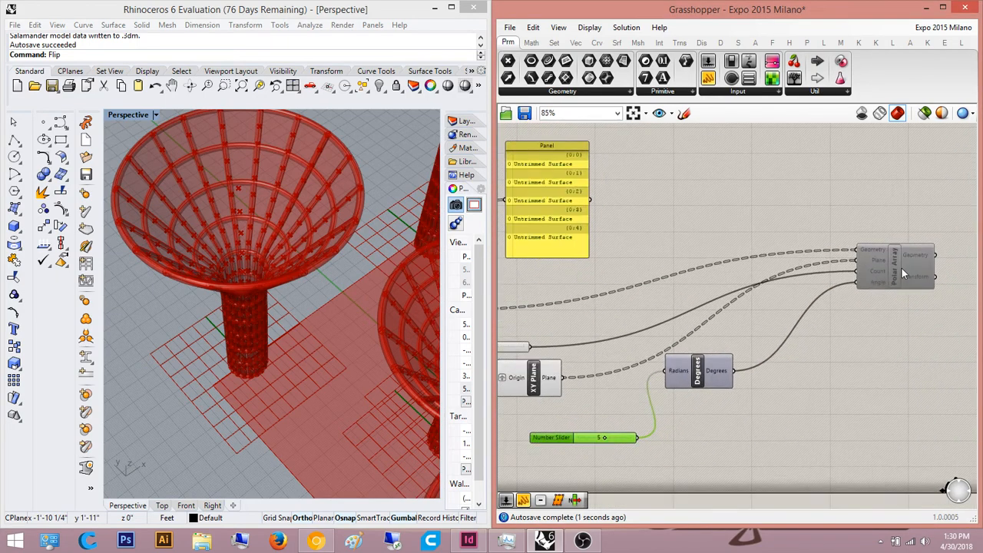
right_click(901, 268)
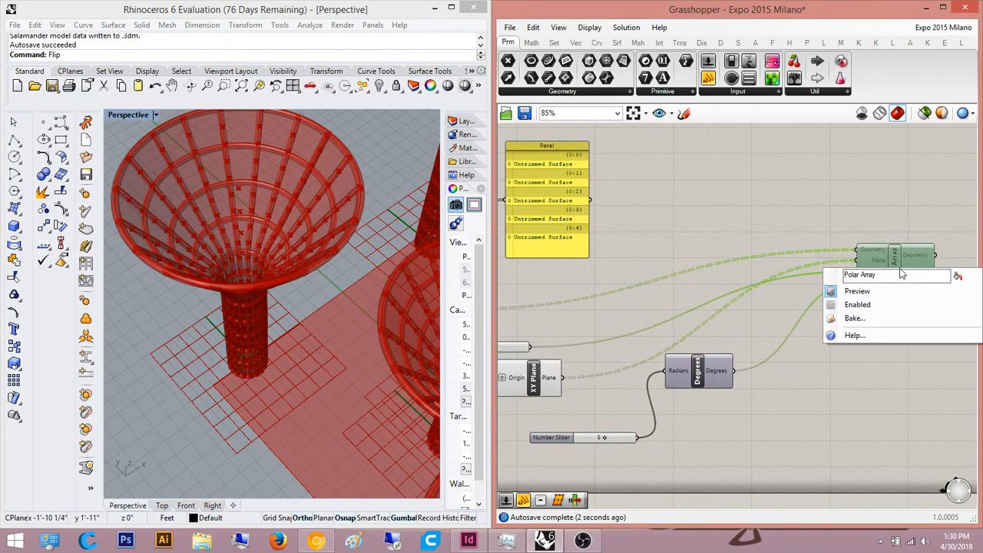
left_click(884, 306)
scroll(778, 365, "down", 3)
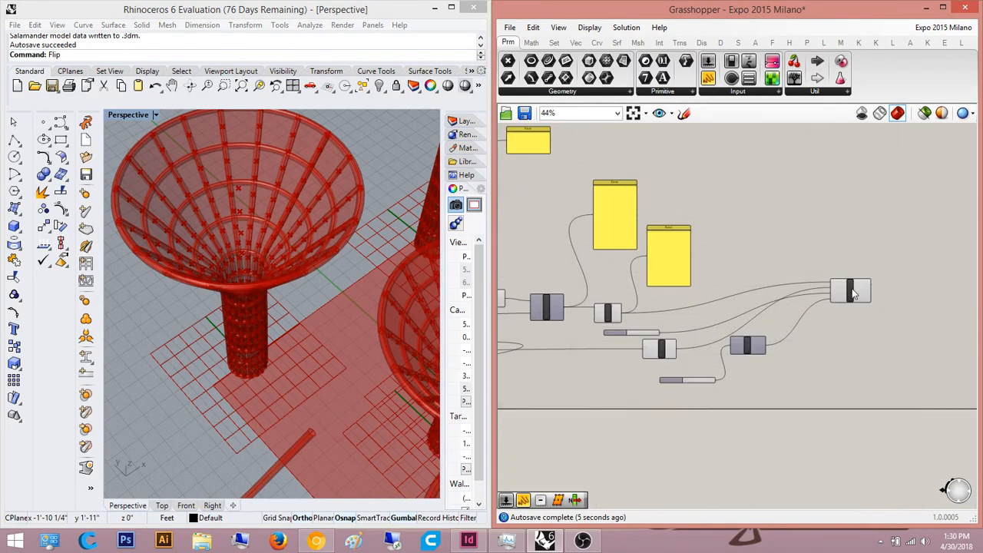
Step: Select Polar Array and test the Degrees component's slider at 3, 0 and 1, checking where the highlighted pipes land around the columns
left_click(853, 292)
scroll(778, 338, "down", 2)
scroll(673, 398, "up", 5)
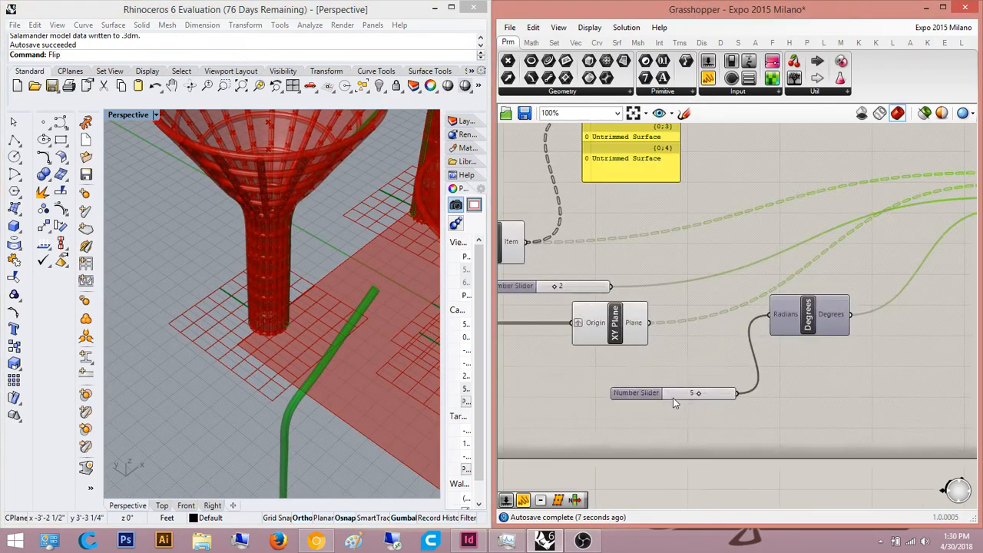
left_click_drag(698, 393, 683, 395)
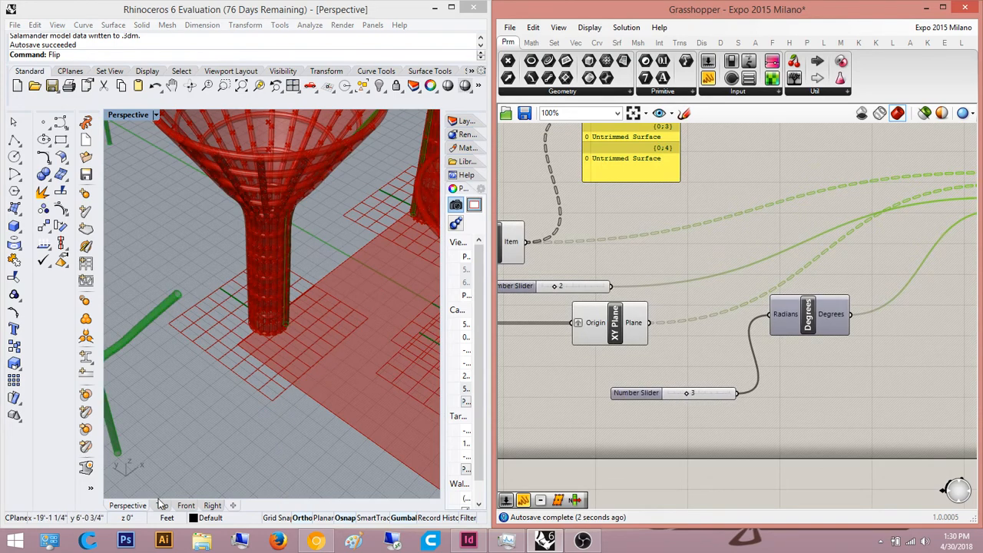
scroll(216, 405, "down", 5)
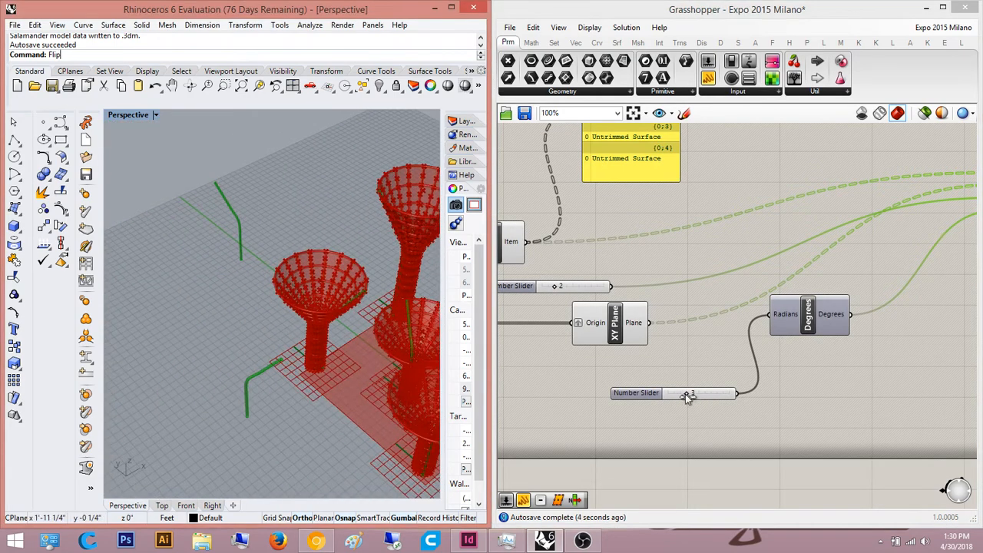
right_click_drag(355, 360, 316, 353, "shift")
left_click(684, 394)
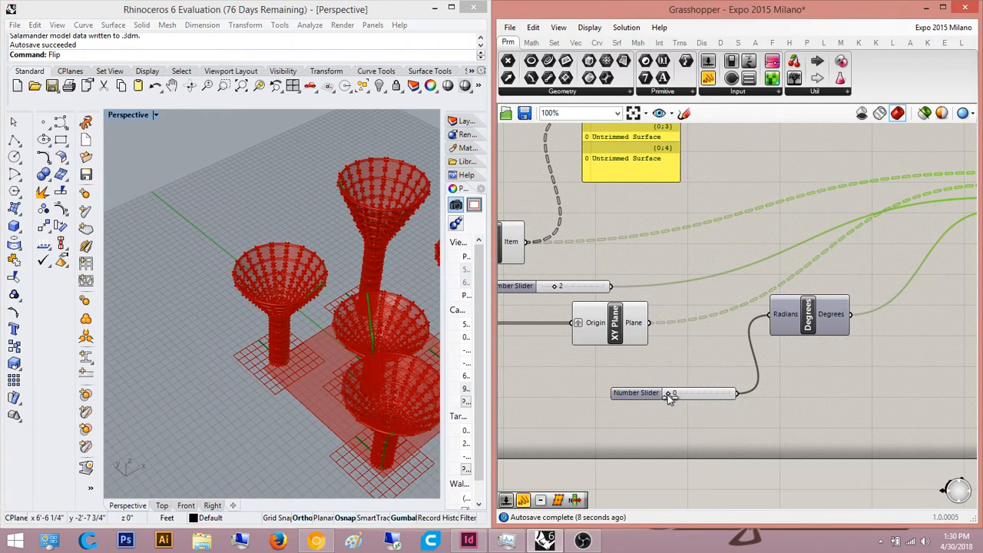
left_click_drag(668, 395, 679, 397)
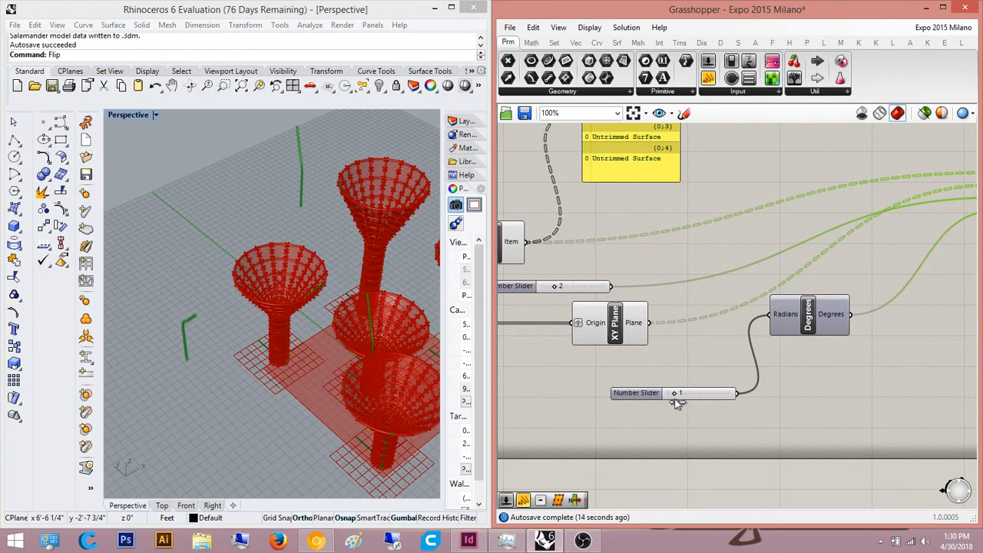
Step: Inspect the plane grids at the column bases up close, comparing their centres with the columns
right_click_drag(275, 363, 372, 297)
scroll(306, 331, "up", 10)
scroll(383, 195, "up", 5)
scroll(297, 265, "down", 2)
scroll(354, 284, "down", 5)
scroll(376, 319, "up", 6)
scroll(305, 281, "up", 5)
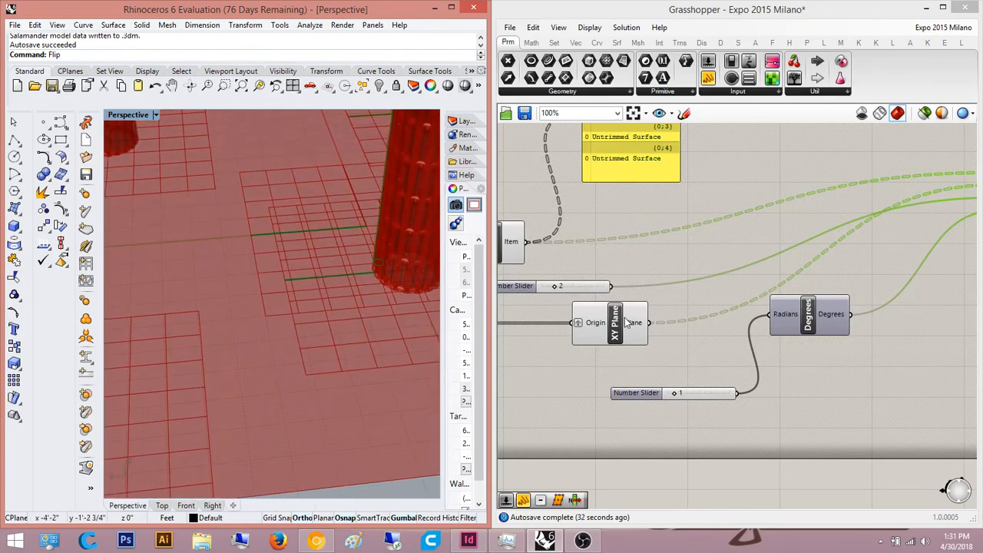
Step: Turn off the preview of the Plane Surface component that feeds Populate 2D
scroll(629, 323, "down", 15)
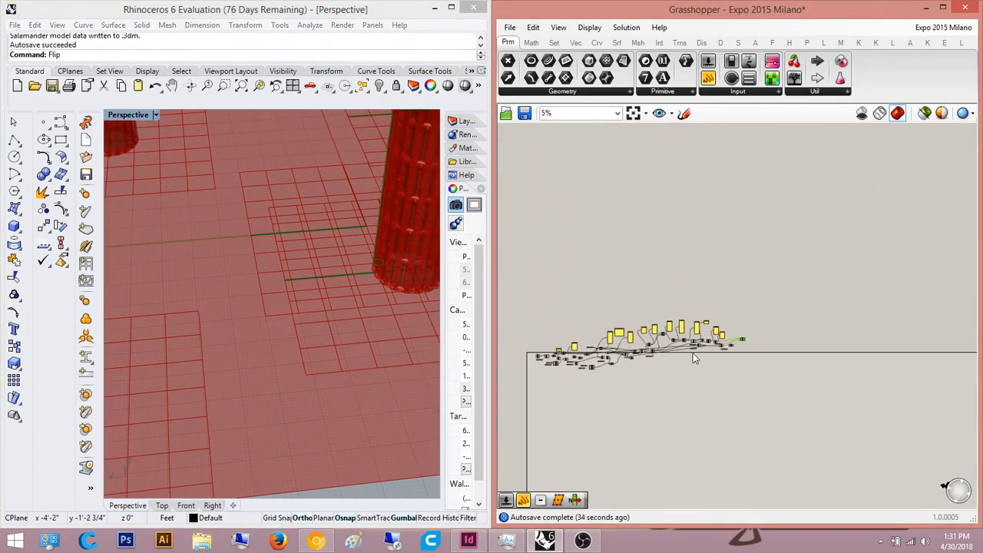
scroll(694, 359, "up", 15)
left_click(660, 384)
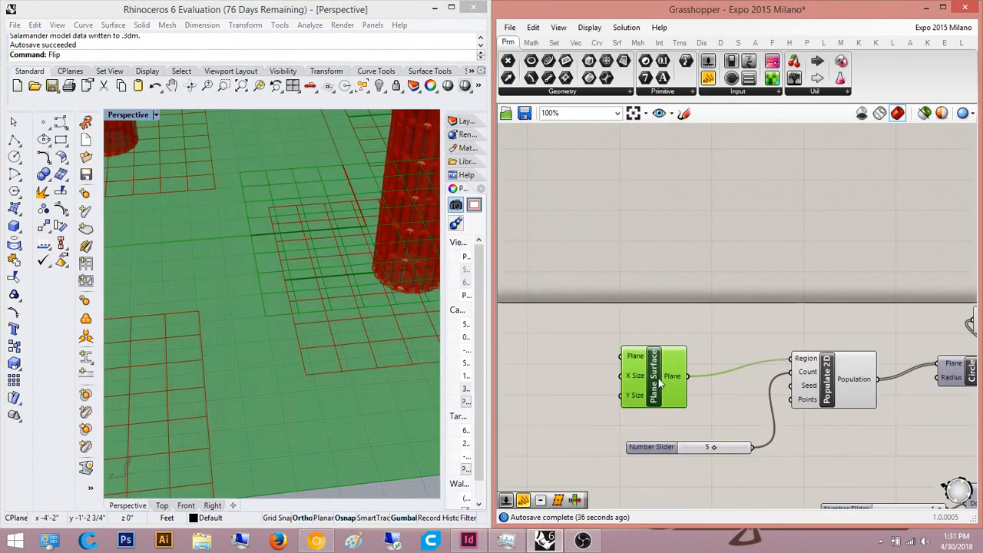
middle_click(659, 380)
left_click(749, 324)
right_click_drag(749, 324, 598, 353)
left_click(762, 404)
left_click(702, 347)
Step: Examine the arrayed pipes against the flared columns from several angles, and trace the definition through to Polar Array
scroll(253, 269, "down", 5)
right_click_drag(266, 277, 205, 234)
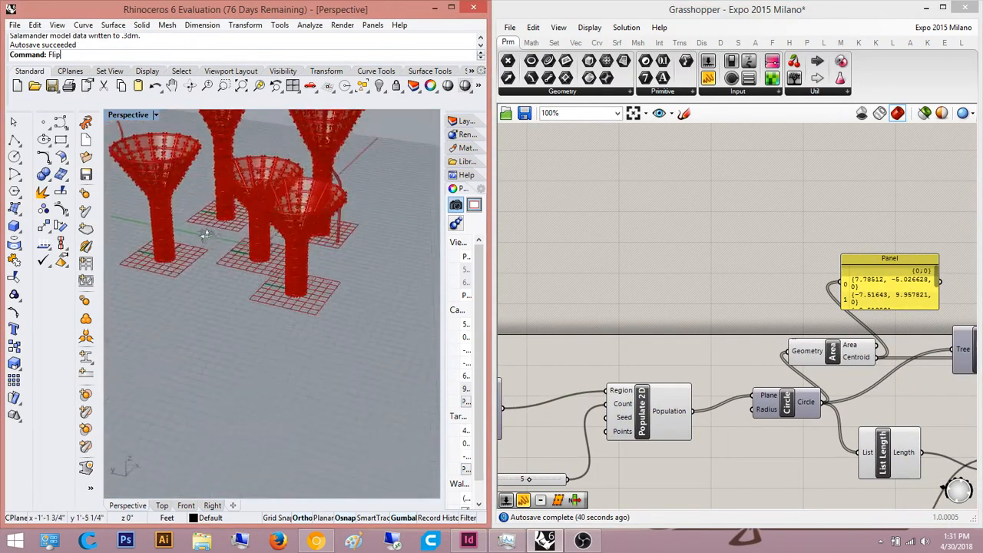
scroll(366, 227, "up", 6)
scroll(391, 238, "down", 6)
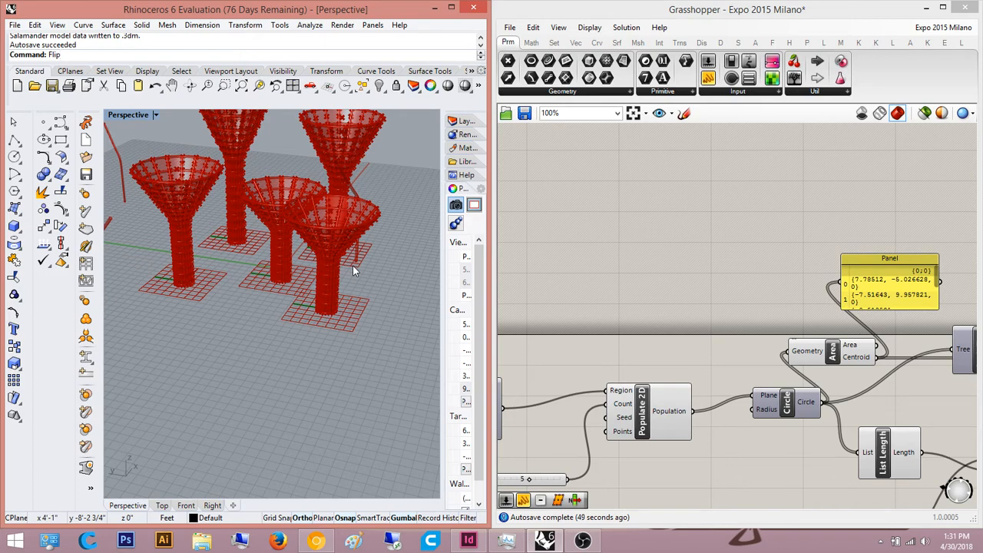
right_click_drag(250, 288, 288, 216)
scroll(292, 254, "down", 6)
scroll(241, 281, "up", 5)
scroll(288, 221, "up", 3)
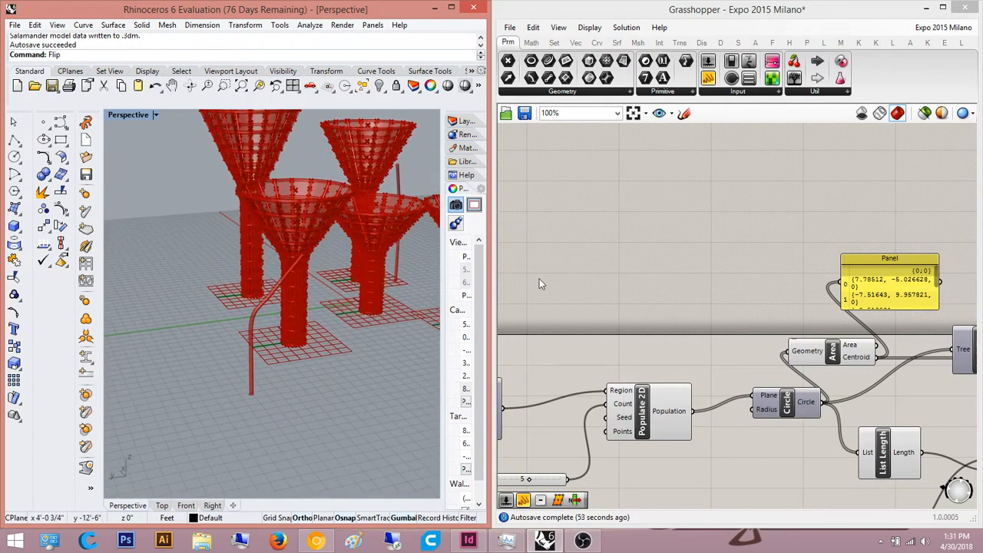
scroll(838, 302, "down", 4)
scroll(759, 326, "down", 5)
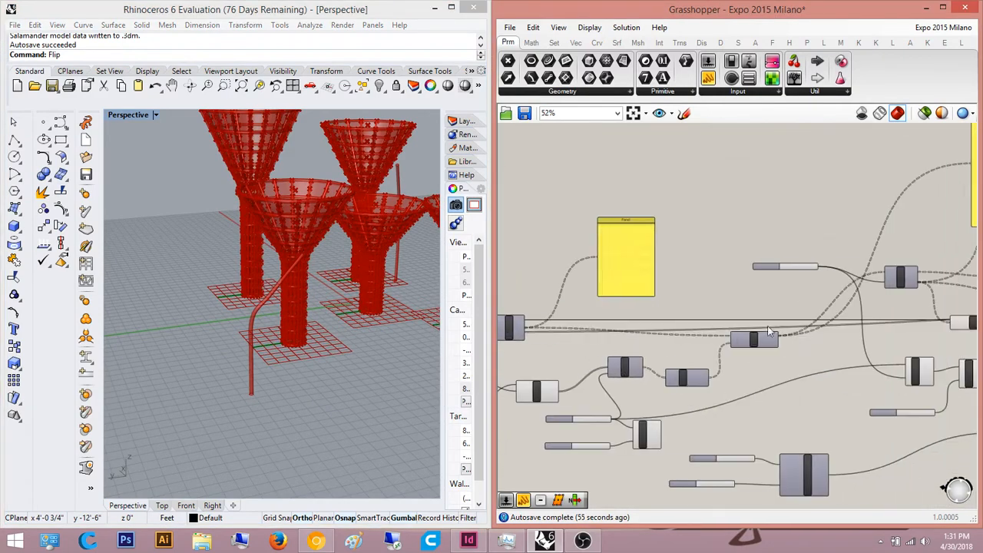
right_click_drag(759, 326, 530, 358)
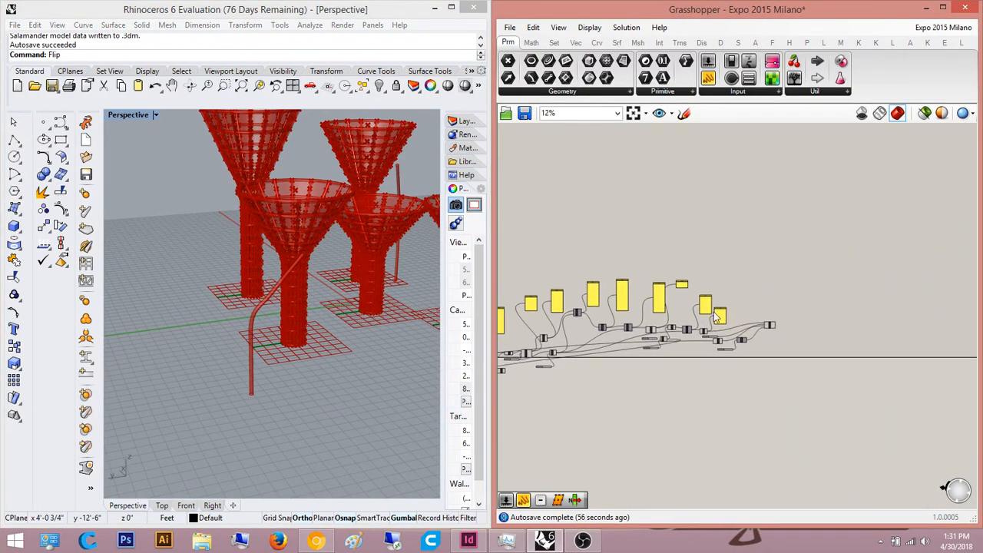
scroll(270, 235, "up", 4)
scroll(271, 235, "down", 3)
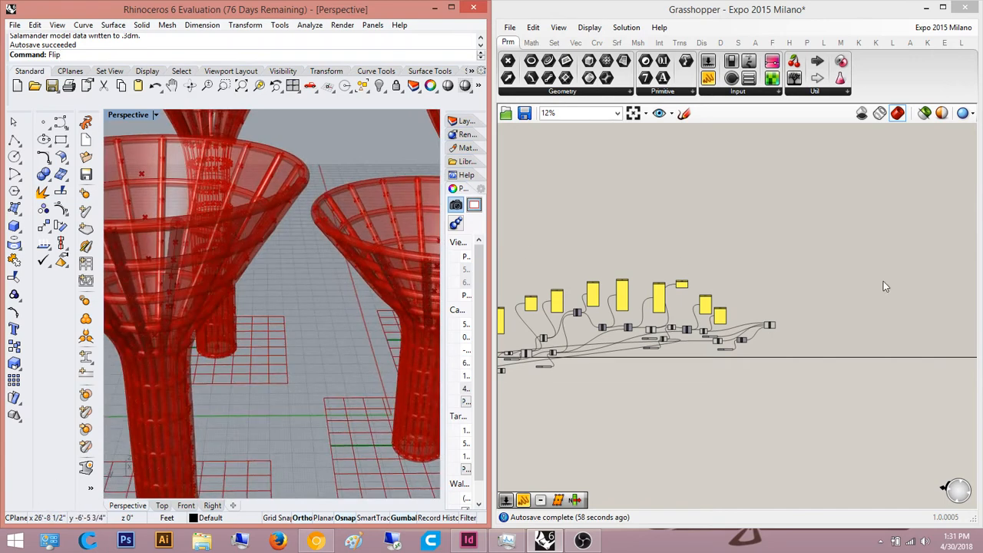
scroll(883, 307, "up", 2)
scroll(727, 360, "up", 2)
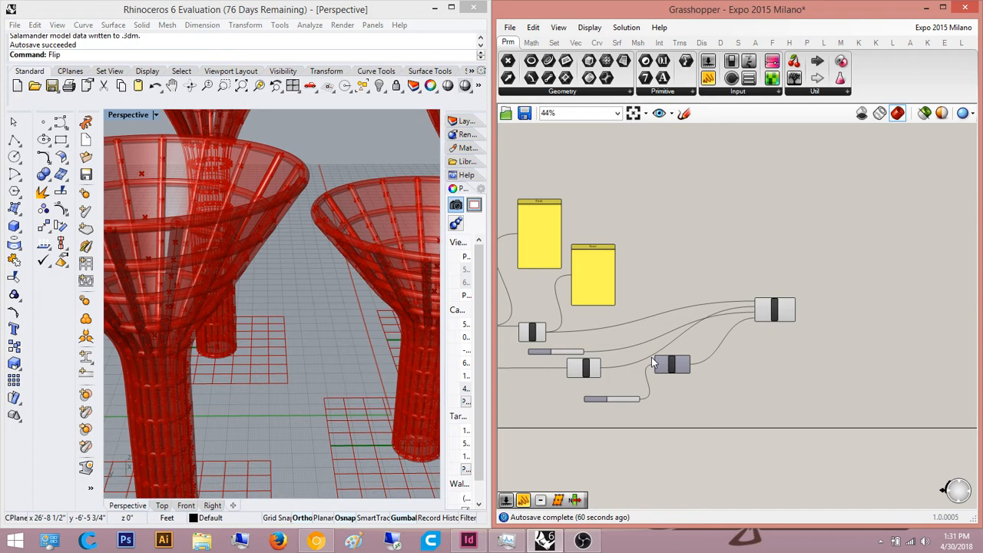
scroll(778, 344, "up", 4)
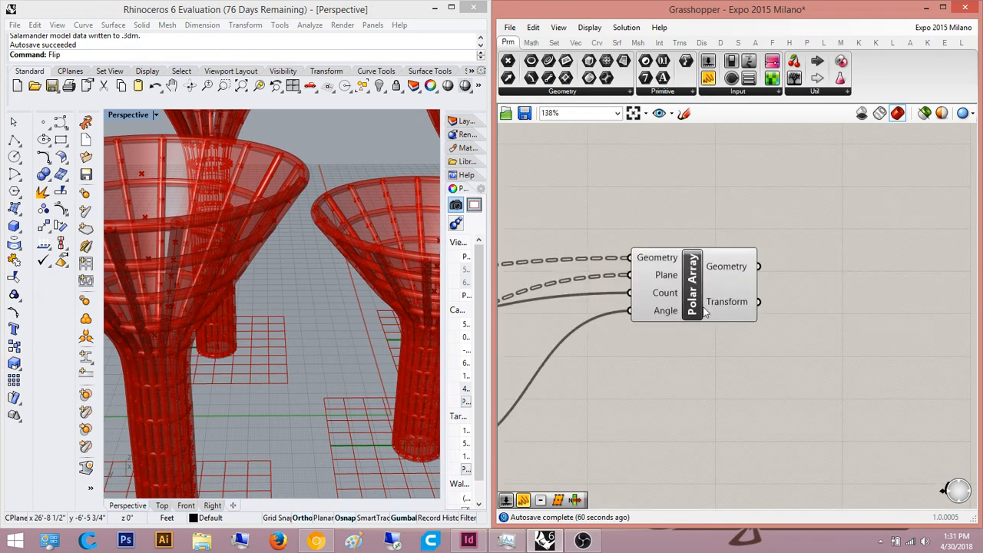
Step: Add a Panel above Degrees and connect XY Plane's Plane output to it
left_click(700, 310)
left_click(747, 347)
right_click_drag(633, 330, 767, 303)
scroll(791, 303, "down", 2)
scroll(737, 303, "down", 3)
scroll(592, 310, "up", 3)
right_click_drag(605, 297, 569, 322)
right_click_drag(602, 396, 681, 352)
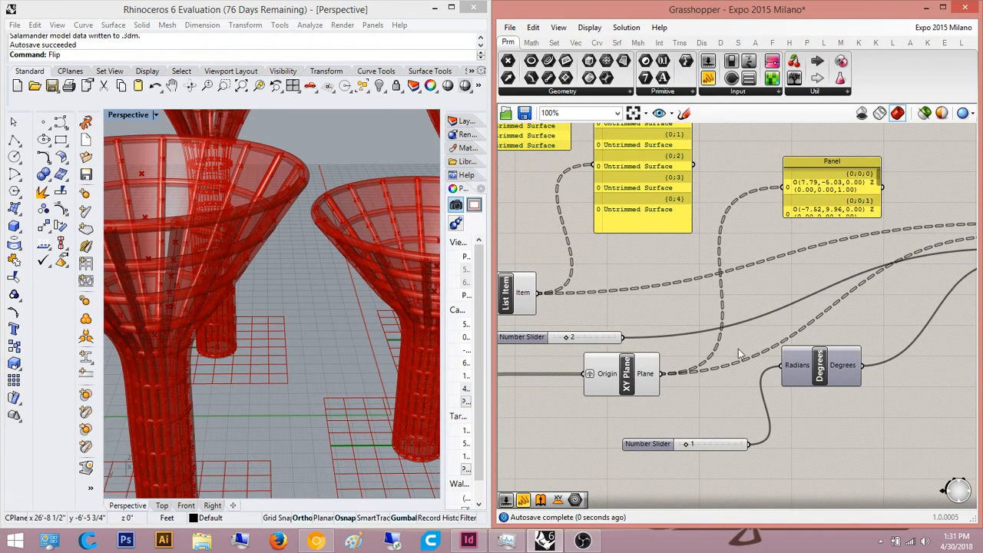
Step: Enlarge the new Panel to show all of its plane branches and move it up clear of the wires
right_click_drag(740, 353, 675, 389)
scroll(770, 256, "up", 2)
left_click_drag(767, 253, 776, 420)
scroll(785, 310, "down", 2)
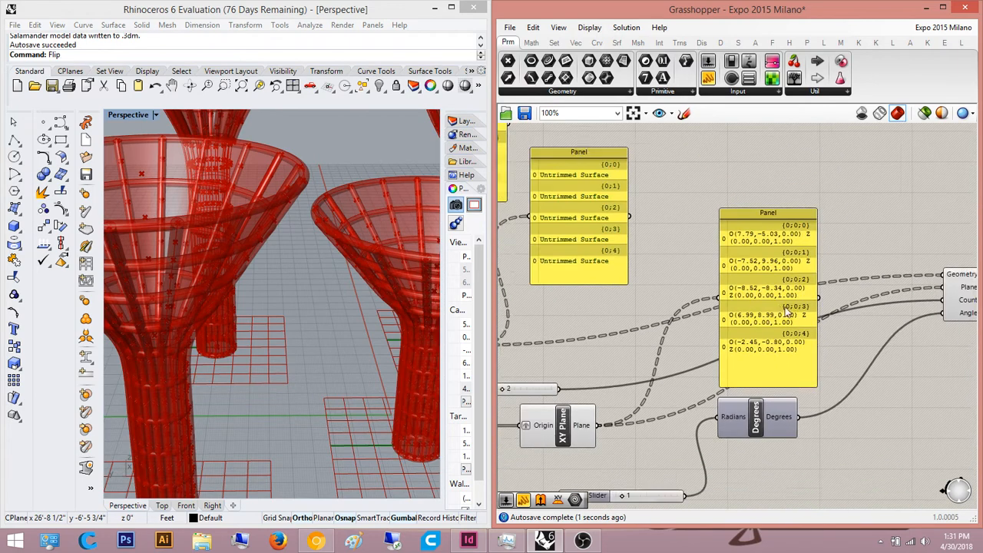
right_click_drag(785, 312, 754, 401)
left_click_drag(761, 345, 777, 211)
left_click(840, 235)
Step: Read the plane origins, Z directions and branch paths listed in the new Panel
scroll(709, 263, "up", 3)
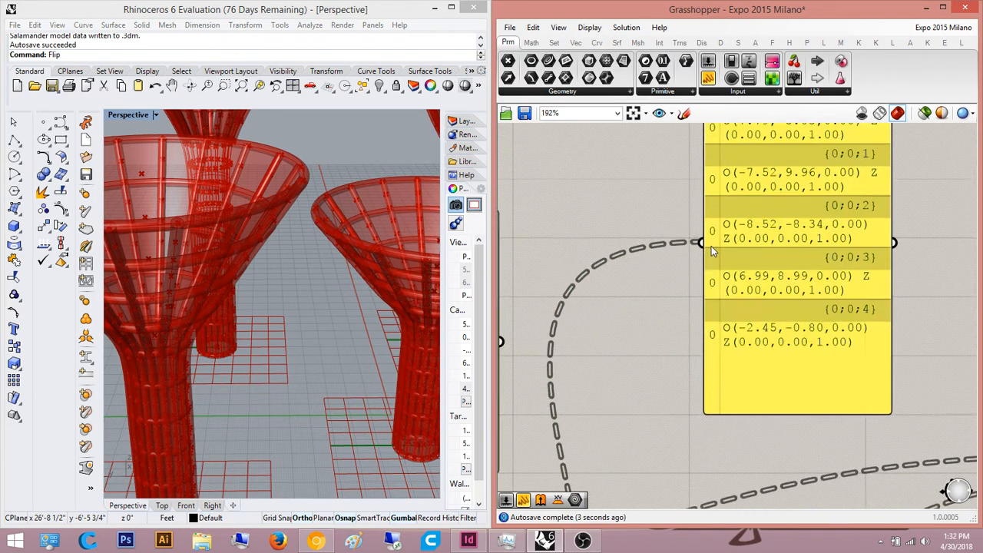
scroll(712, 250, "down", 3)
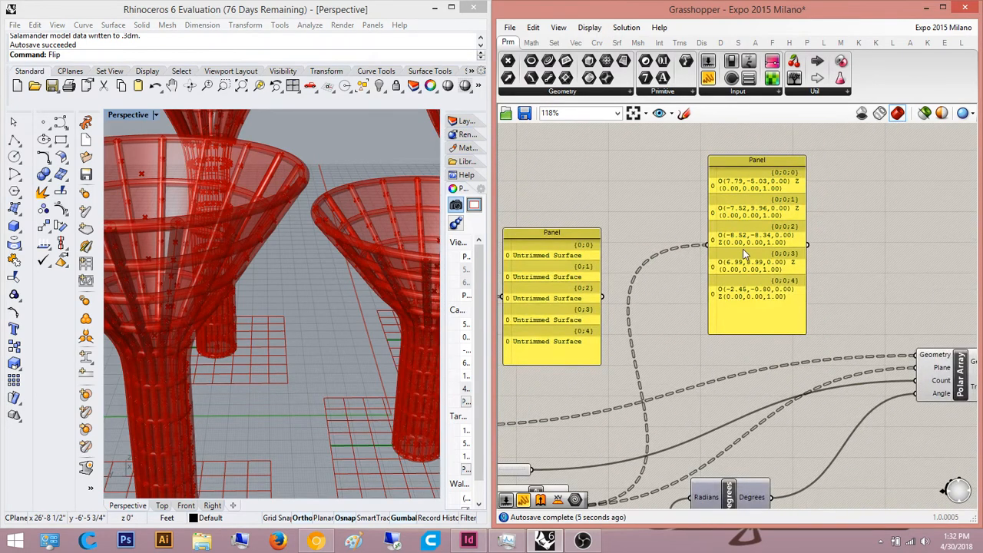
scroll(743, 249, "up", 1)
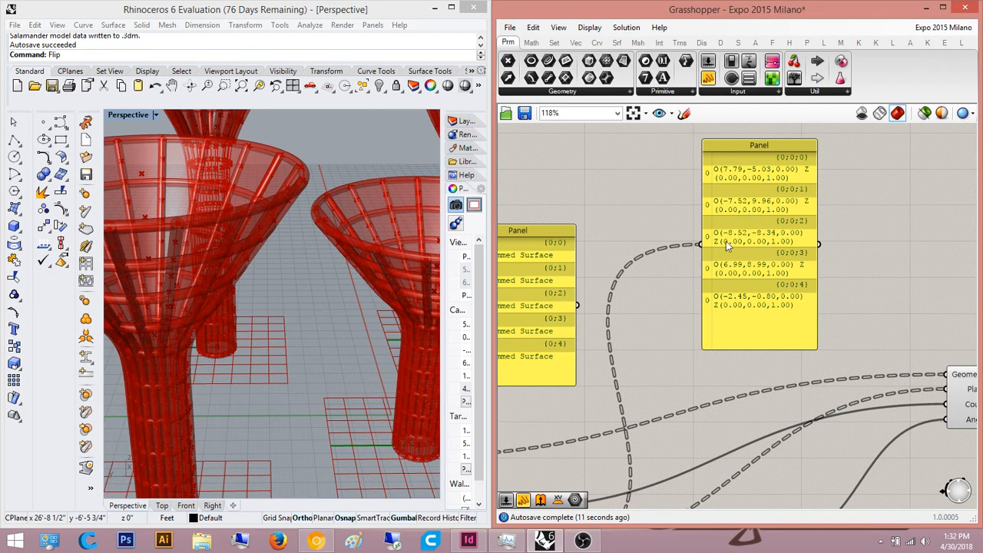
right_click_drag(667, 338, 698, 301)
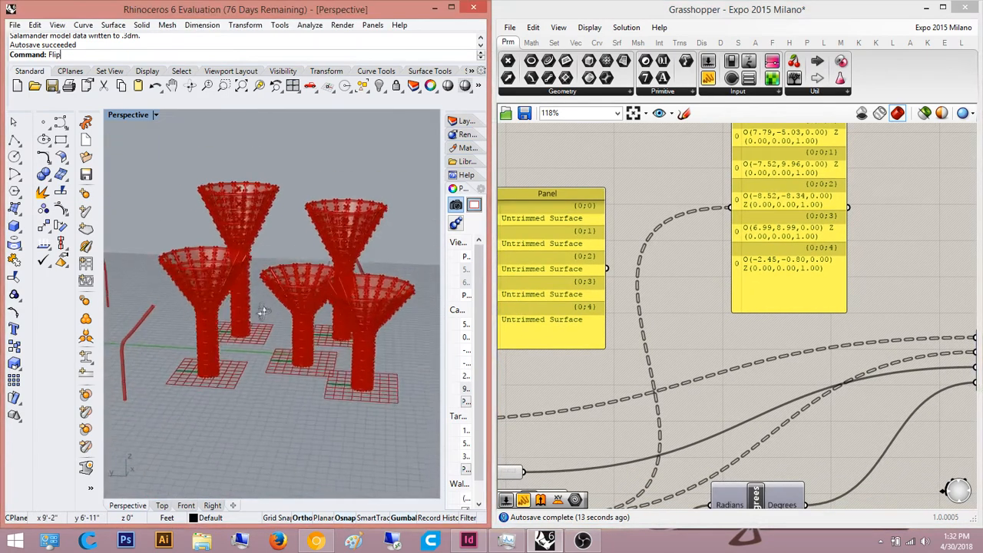
Step: Compare the data paths of Polar Array's Geometry and Plane inputs
right_click_drag(718, 335, 504, 249)
left_click(808, 278)
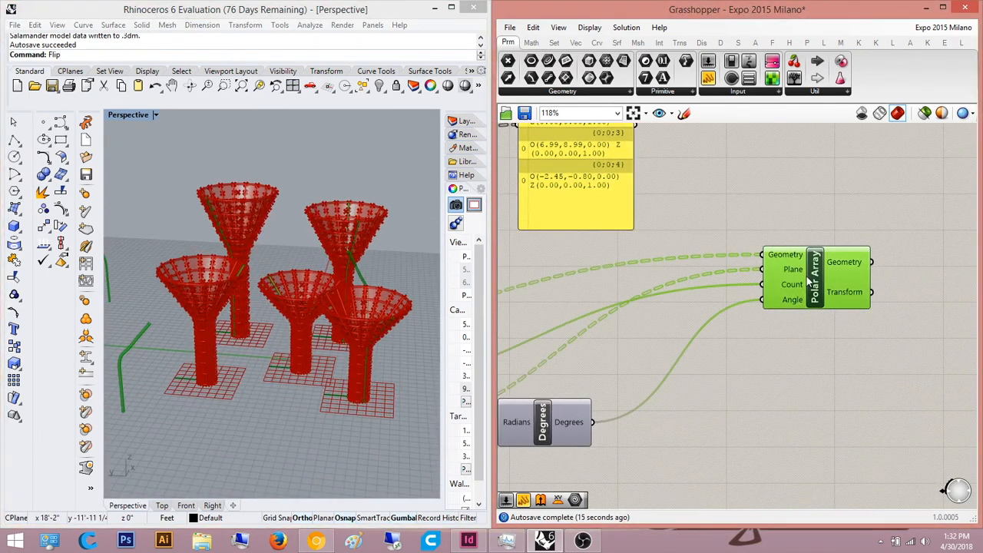
scroll(795, 255, "up", 3)
mouse_move(789, 255)
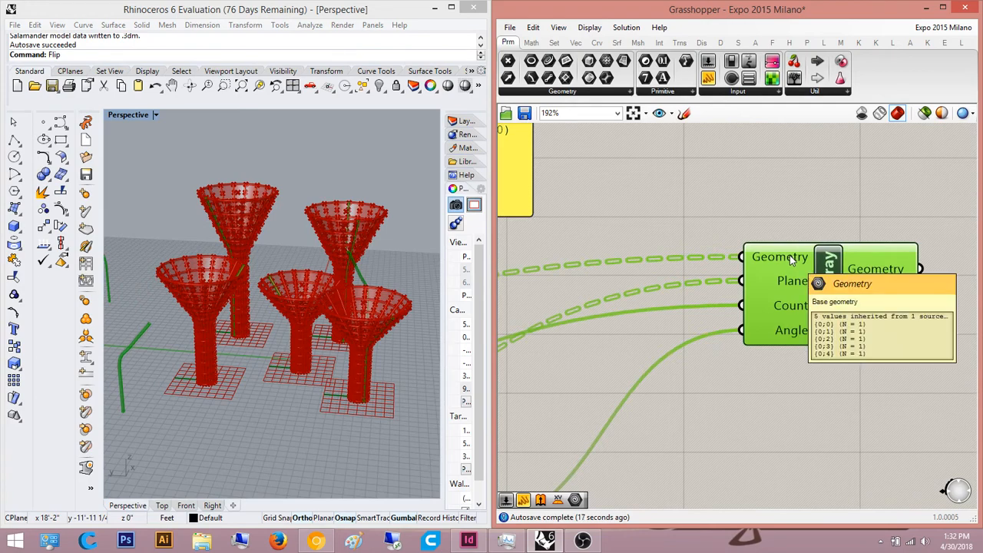
scroll(790, 255, "down", 6)
right_click_drag(735, 287, 828, 286)
right_click_drag(681, 338, 716, 342)
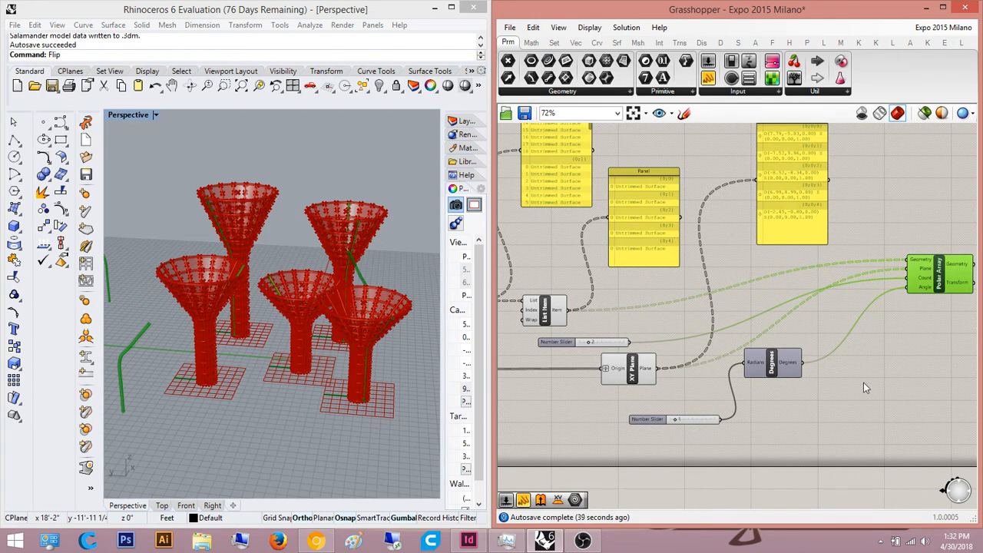
scroll(863, 387, "up", 6)
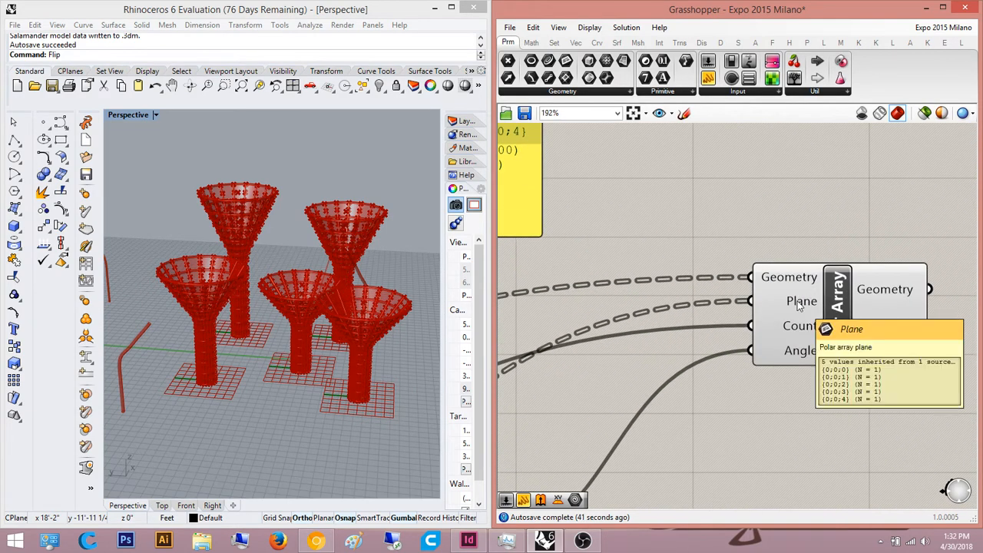
Step: Check the data paths of XY Plane's Plane output and look down into the nearest flared column
scroll(797, 306, "down", 5)
right_click_drag(544, 390, 691, 342)
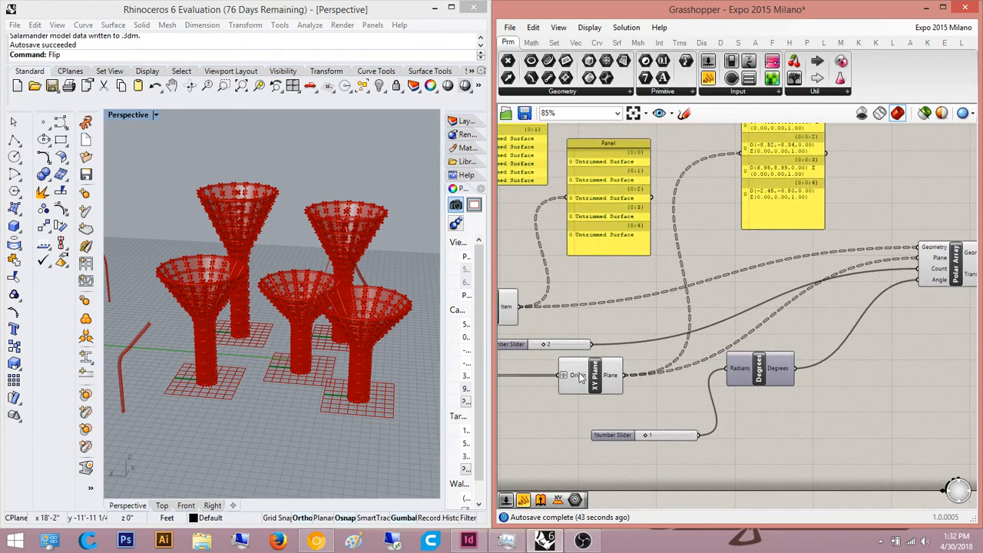
scroll(578, 380, "up", 3)
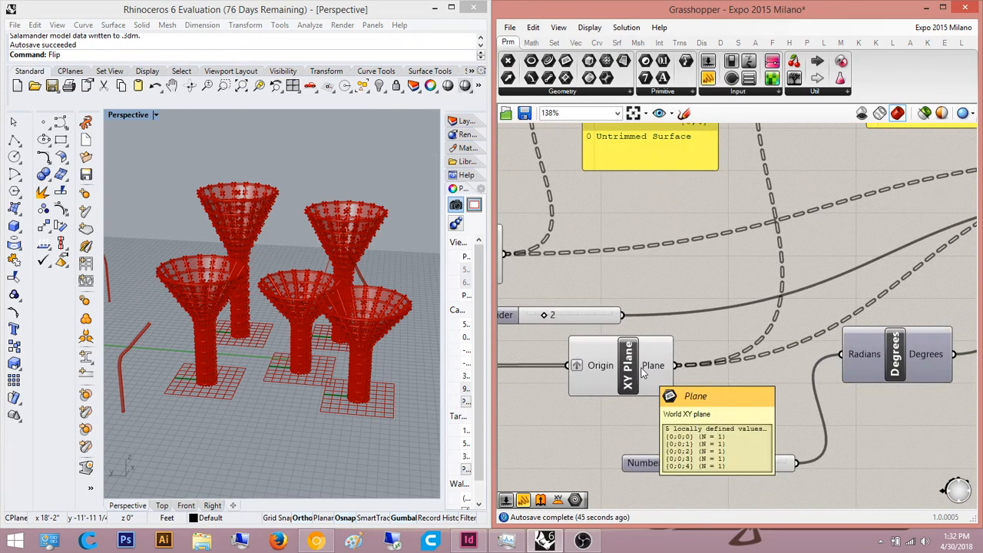
left_click(642, 368)
left_click(727, 386)
right_click_drag(711, 386, 698, 388)
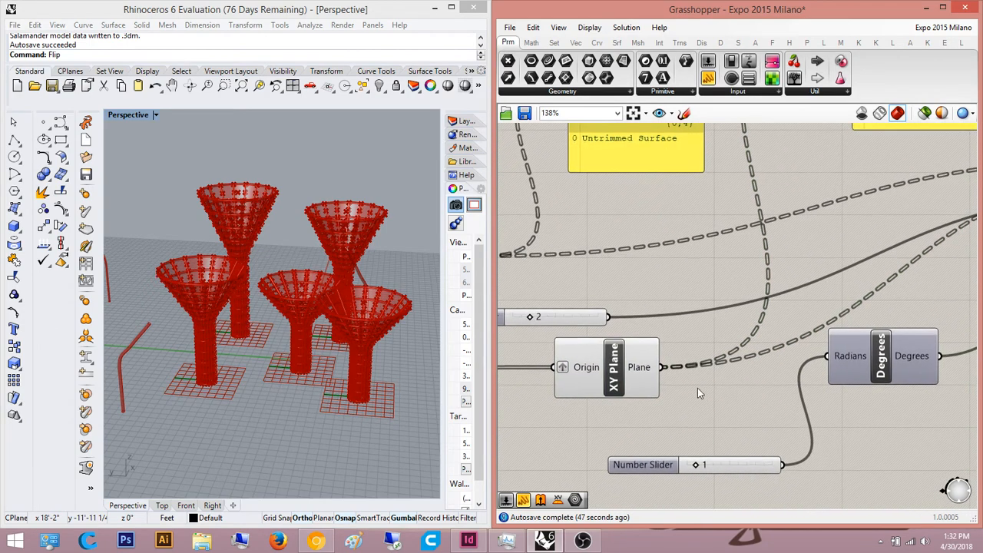
right_click_drag(339, 289, 334, 410)
scroll(314, 354, "up", 6)
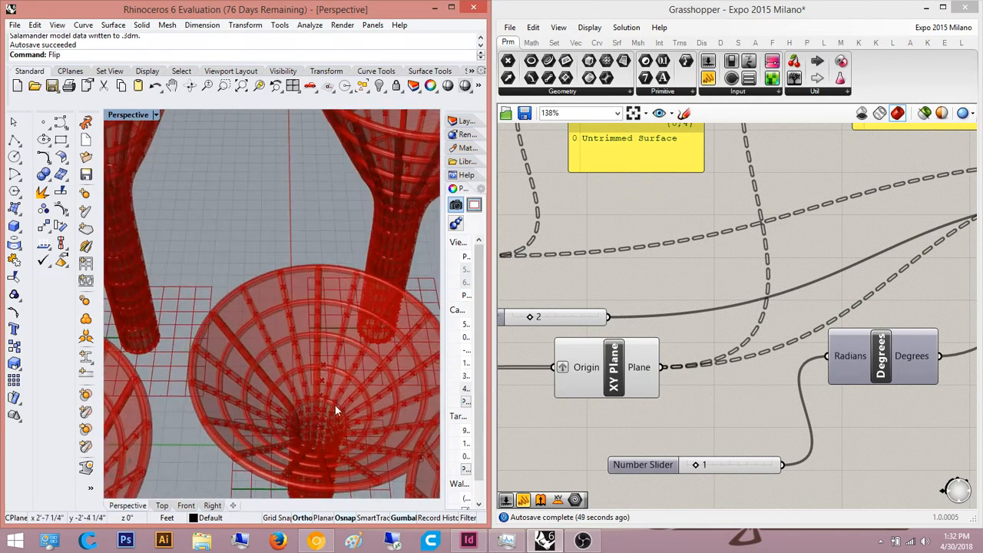
Step: Delete Polar Array, XY Plane, Degrees, the angle slider and the Panel listing the planes
scroll(677, 329, "down", 8)
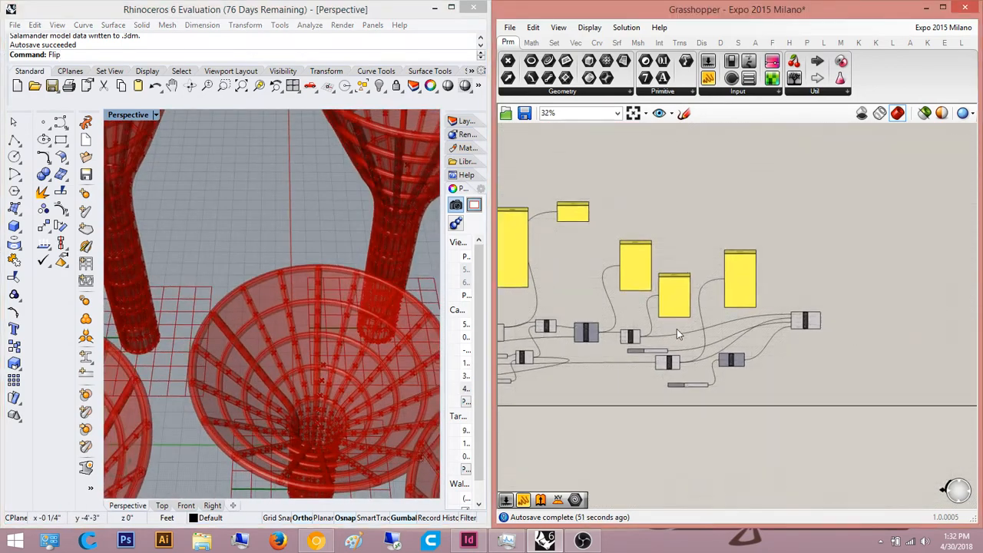
scroll(837, 375, "down", 2)
left_click_drag(920, 439, 766, 261)
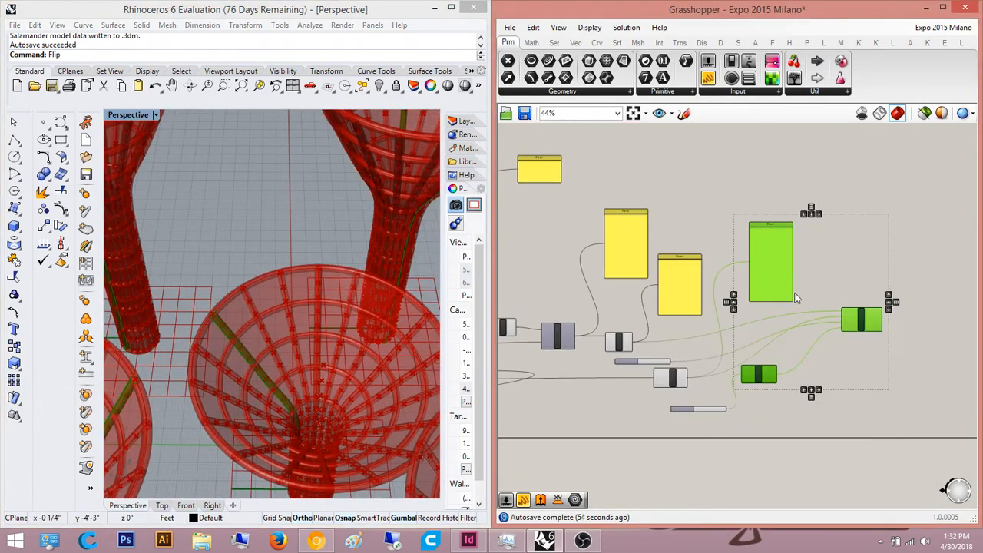
right_click_drag(746, 416, 820, 373)
scroll(821, 373, "up", 5)
left_click_drag(835, 404, 652, 295)
key("Delete")
scroll(649, 295, "down", 4)
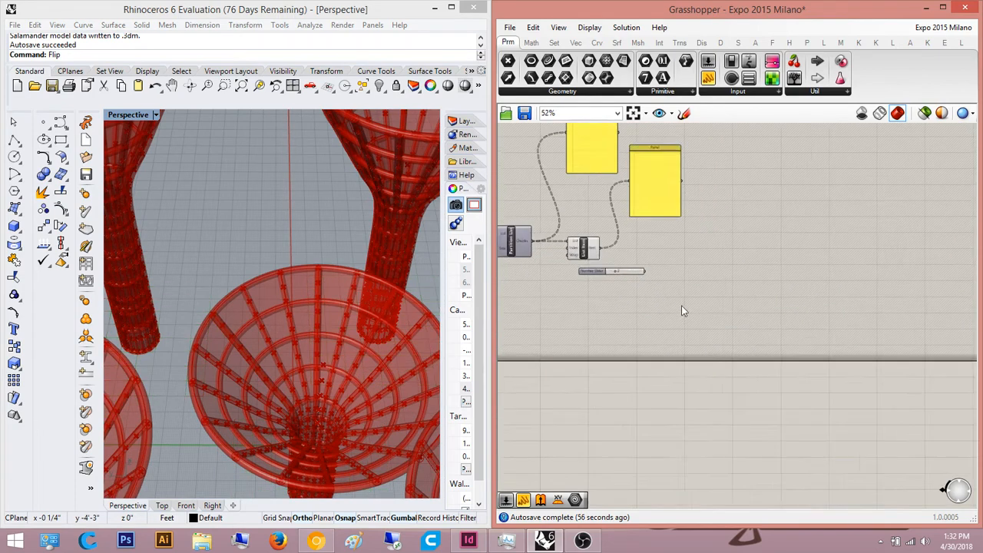
Step: Delete the remaining Number Slider set to 2 below List Item
right_click_drag(676, 305, 815, 350)
scroll(815, 350, "up", 4)
left_click_drag(820, 349, 733, 267)
key("Delete")
scroll(735, 270, "down", 1)
right_click_drag(745, 285, 710, 343)
scroll(713, 343, "up", 3)
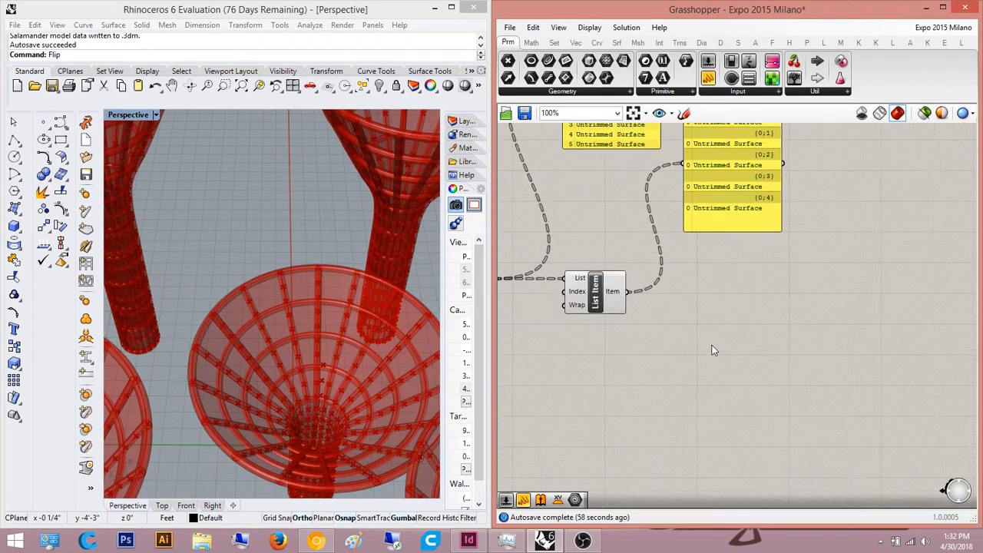
Step: Add a Rotate component and feed its Geometry input from List Item's Item output
double_click(713, 343)
type("ro")
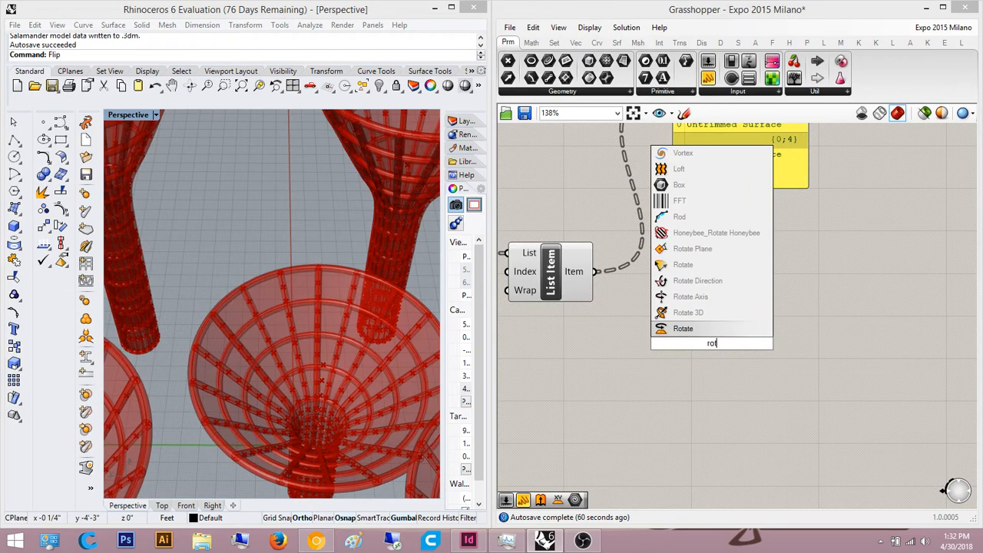
type("t")
key("Return")
scroll(627, 325, "up", 3)
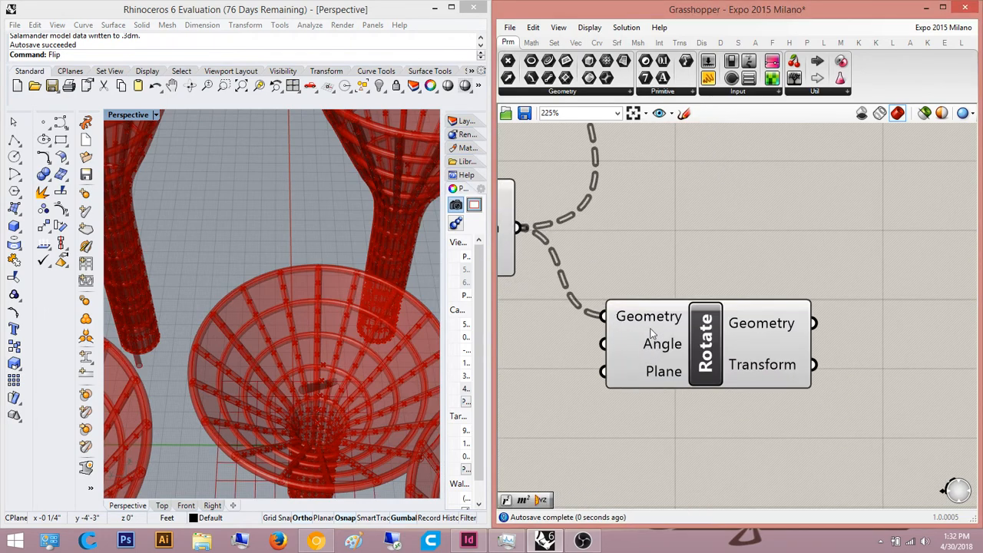
left_click_drag(652, 332, 730, 302)
right_click_drag(200, 381, 234, 337)
scroll(685, 319, "down", 4)
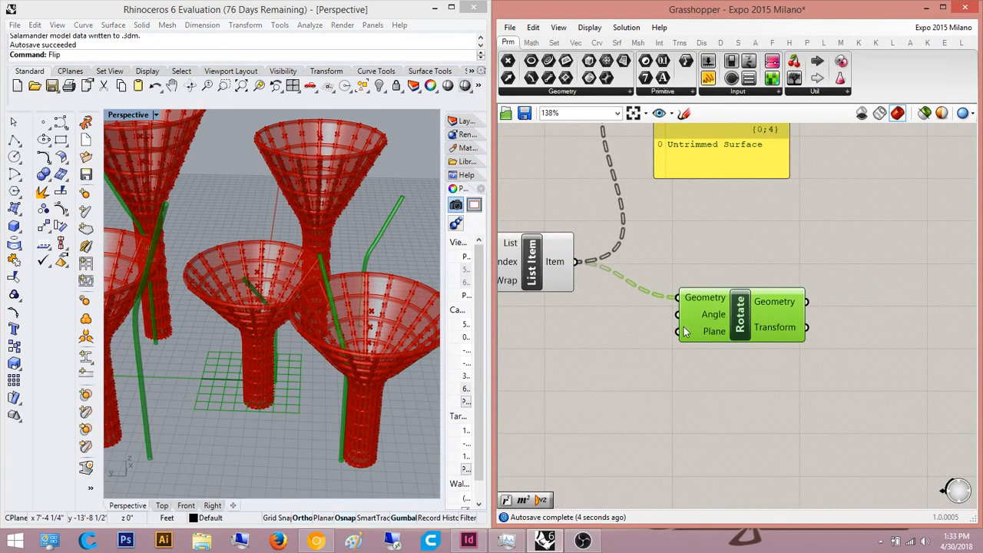
Step: Add an XY Plane component and connect Area's Centroid output near the start of the definition to its Origin input
scroll(768, 348, "up", 2)
double_click(708, 388)
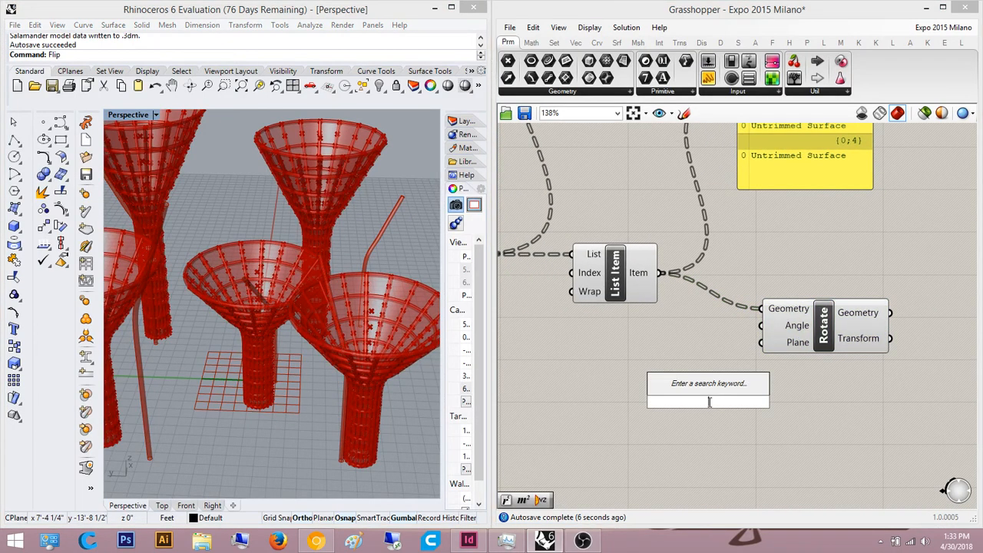
type("xy")
key("Return")
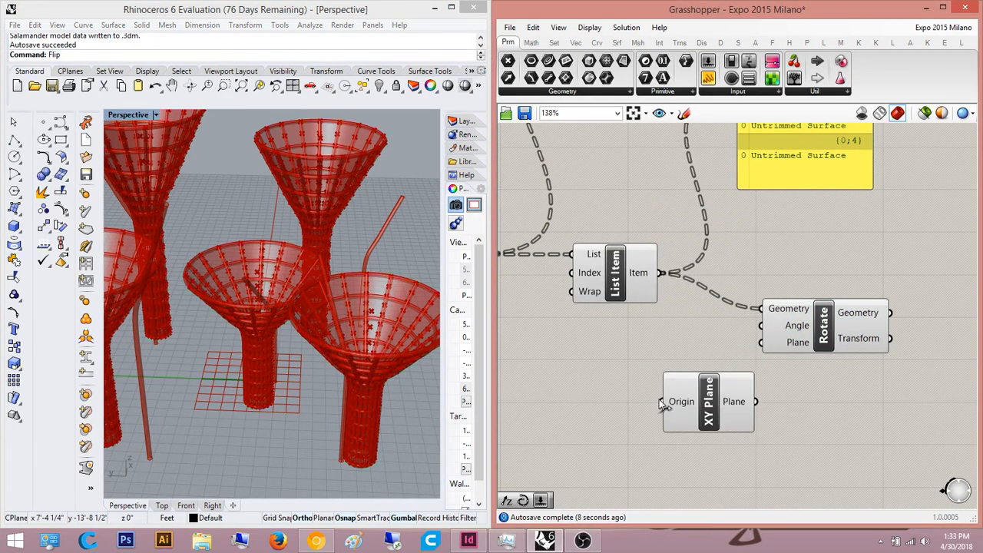
scroll(662, 406, "down", 10)
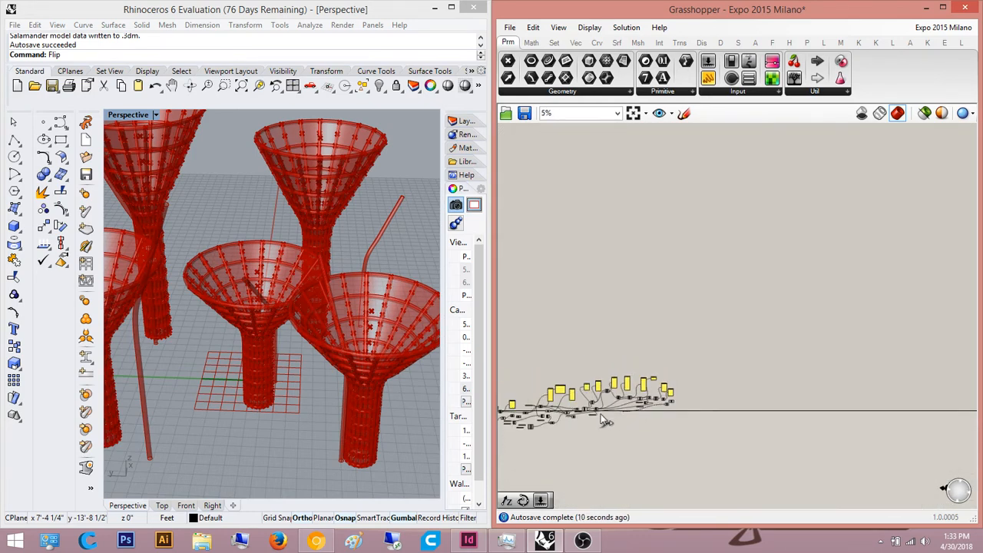
scroll(605, 419, "up", 5)
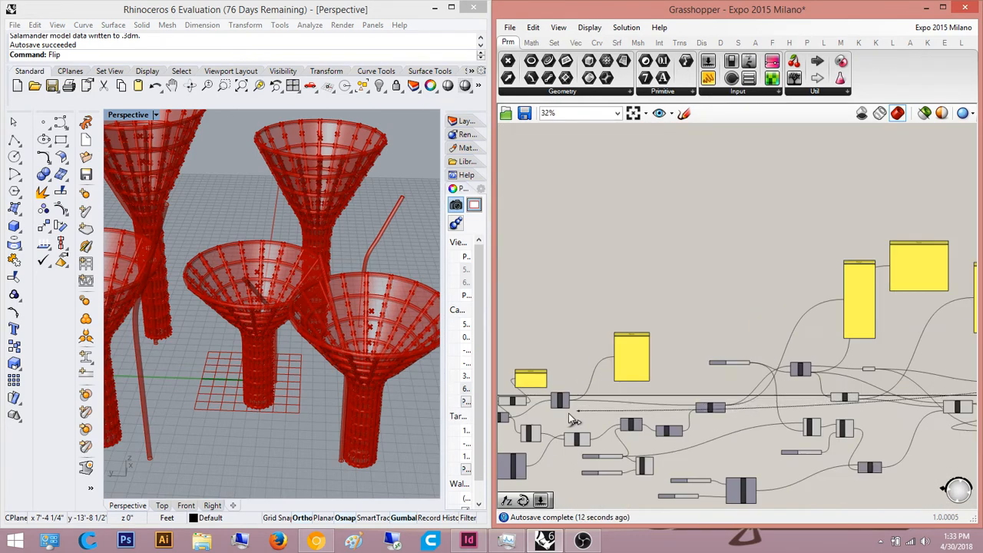
scroll(573, 418, "up", 5)
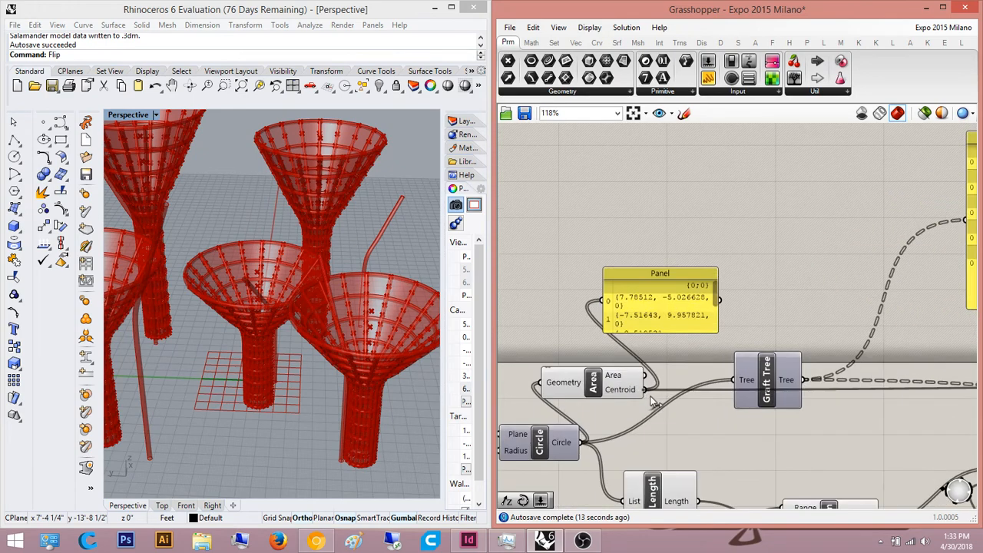
scroll(653, 399, "down", 8)
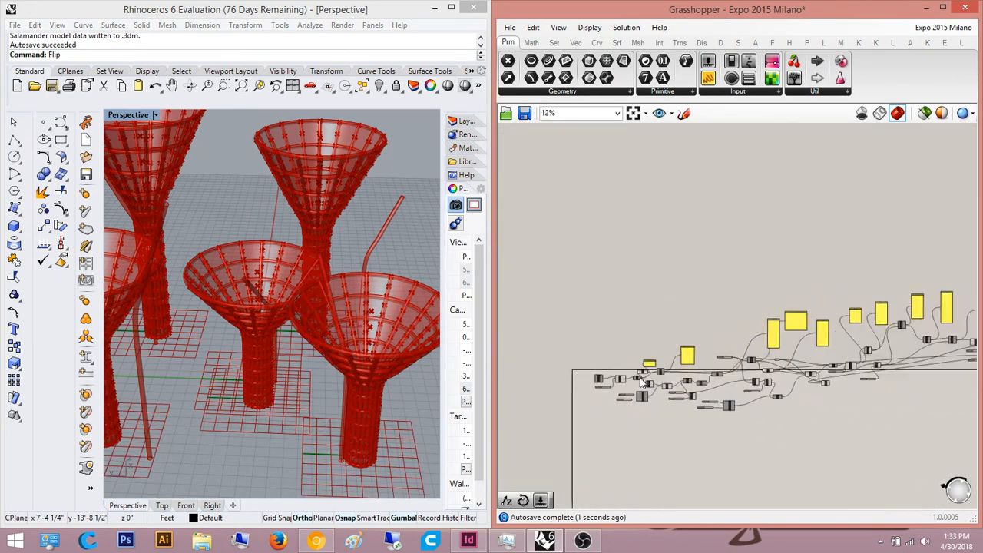
scroll(640, 382, "up", 7)
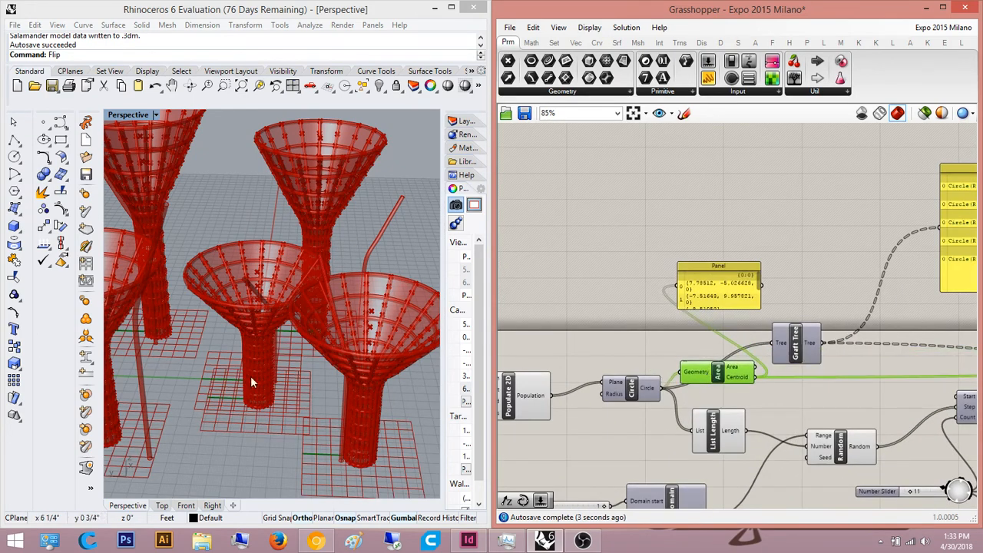
Step: Connect XY Plane's Plane output to Rotate's Plane input
right_click_drag(252, 382, 215, 320)
right_click_drag(598, 383, 582, 397)
right_click_drag(770, 393, 682, 400)
scroll(691, 399, "down", 6)
right_click_drag(951, 377, 817, 376)
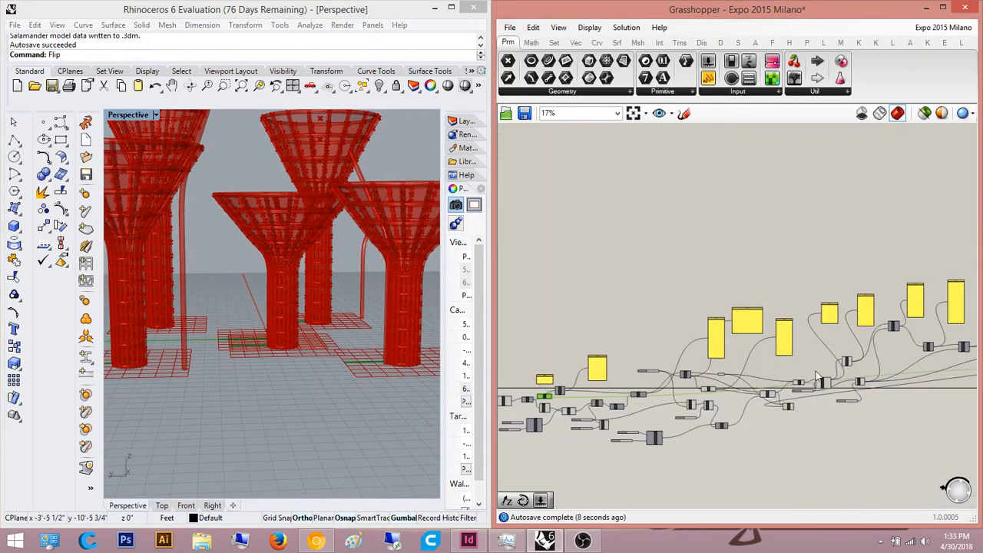
scroll(817, 377, "up", 9)
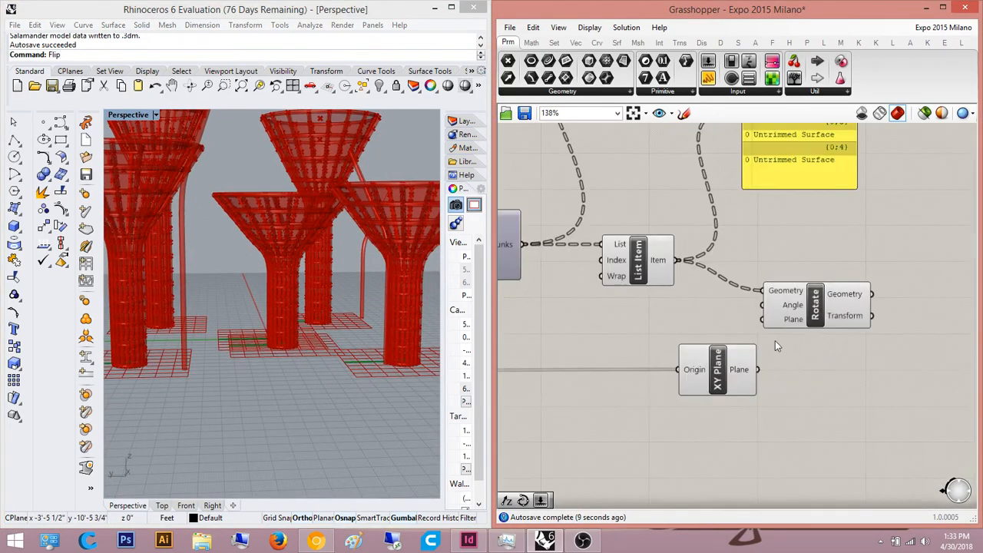
scroll(775, 346, "up", 1)
left_click(696, 381)
middle_click(699, 384)
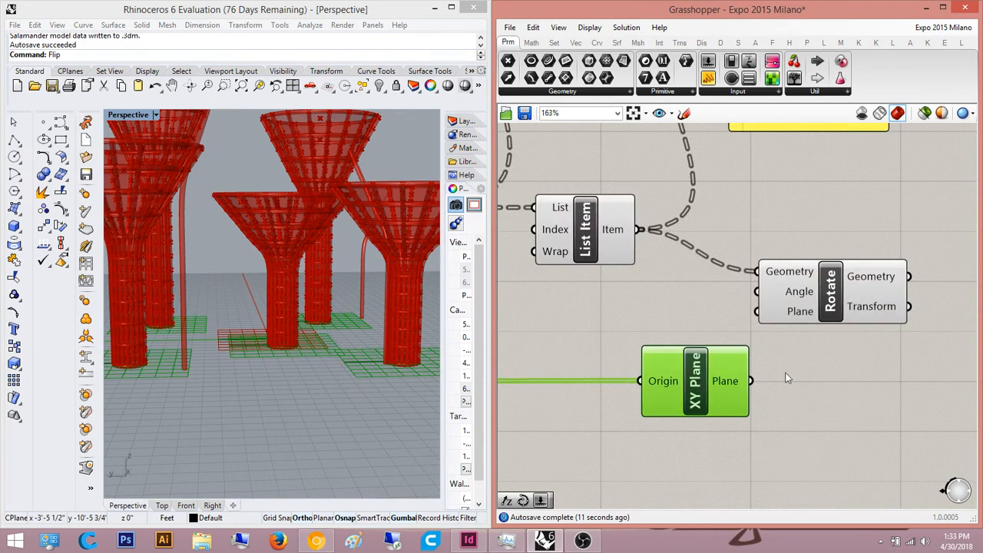
left_click(809, 371)
right_click_drag(809, 371, 791, 379)
left_click(695, 386)
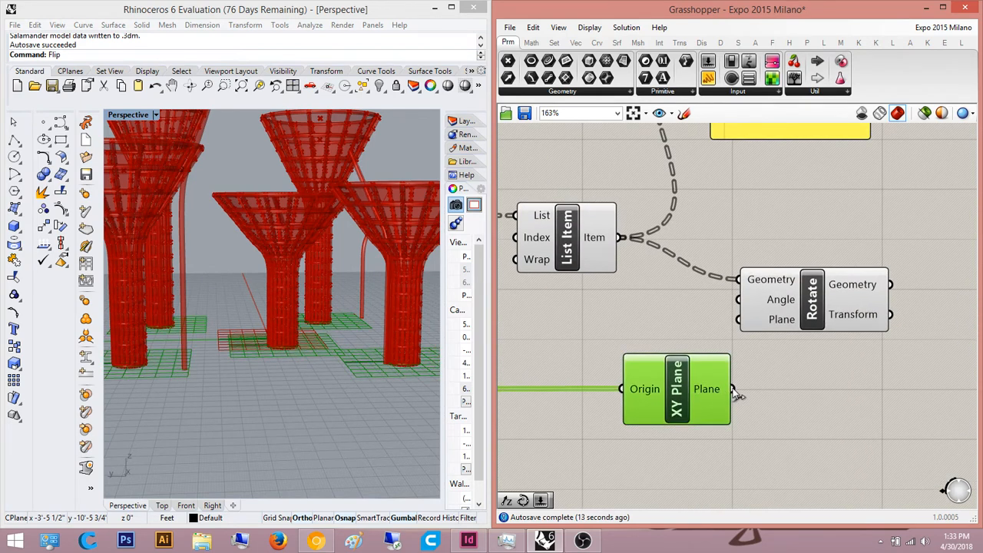
left_click(790, 301)
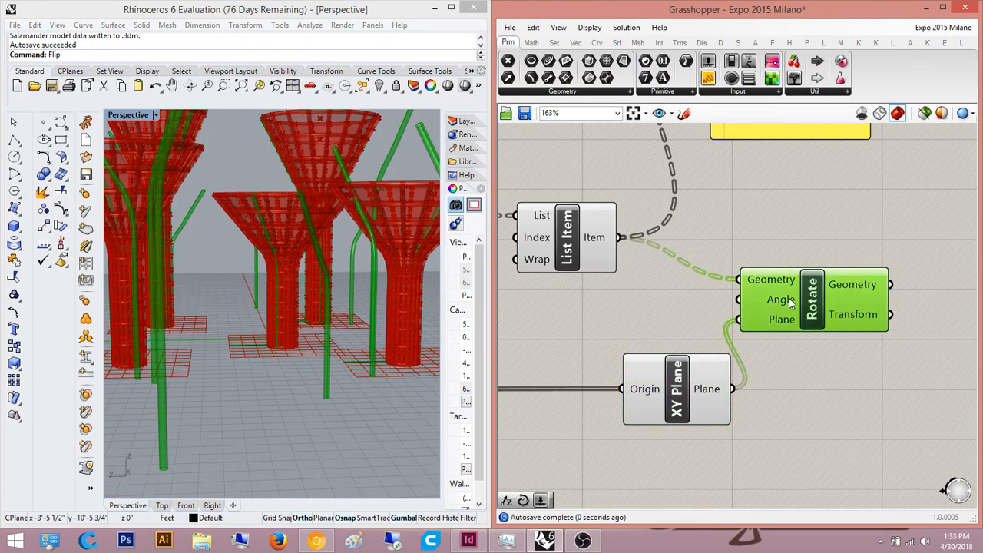
Step: Compare the List Item pipes with the pipes produced by Rotate around the columns in the Rhino viewport
right_click_drag(378, 278, 244, 298)
scroll(260, 324, "up", 5)
scroll(263, 323, "down", 8)
left_click(569, 253)
scroll(145, 281, "up", 7)
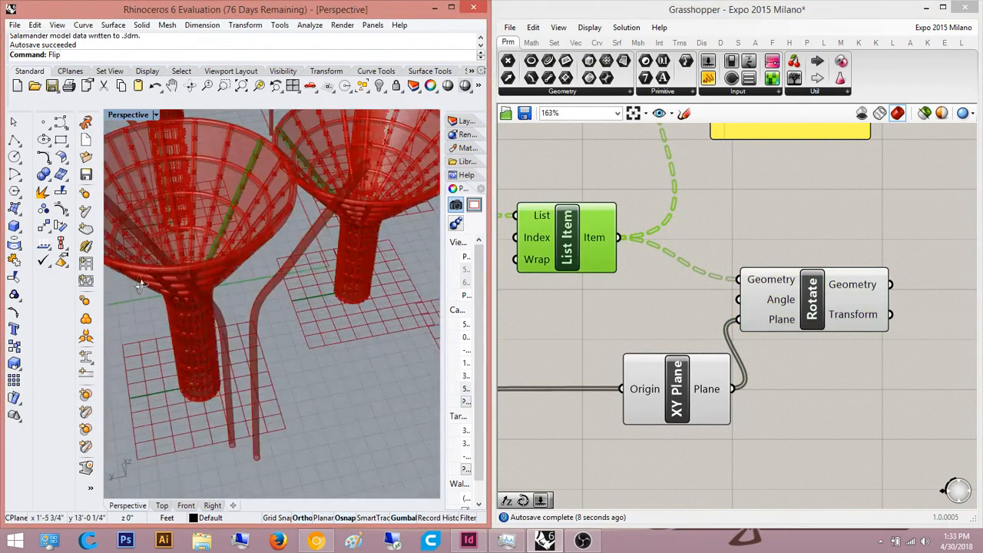
scroll(154, 282, "down", 7)
right_click_drag(164, 288, 192, 301)
scroll(197, 264, "up", 5)
right_click_drag(197, 264, 183, 280)
Step: Move Rotate farther away from List Item and XY Plane on the canvas
right_click_drag(778, 324, 713, 354)
left_click_drag(712, 355, 817, 352)
left_click(766, 404)
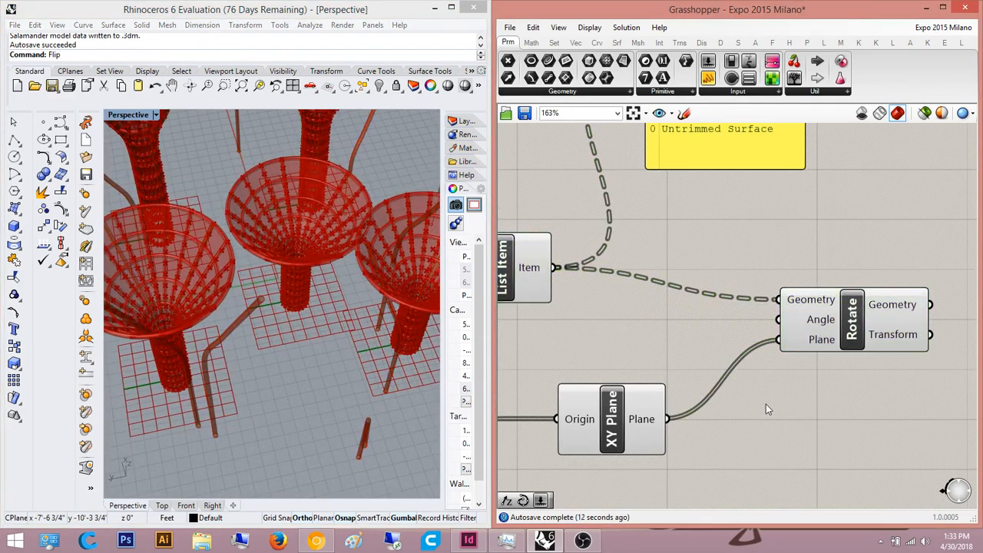
scroll(761, 402, "down", 3)
left_click_drag(753, 415, 675, 331)
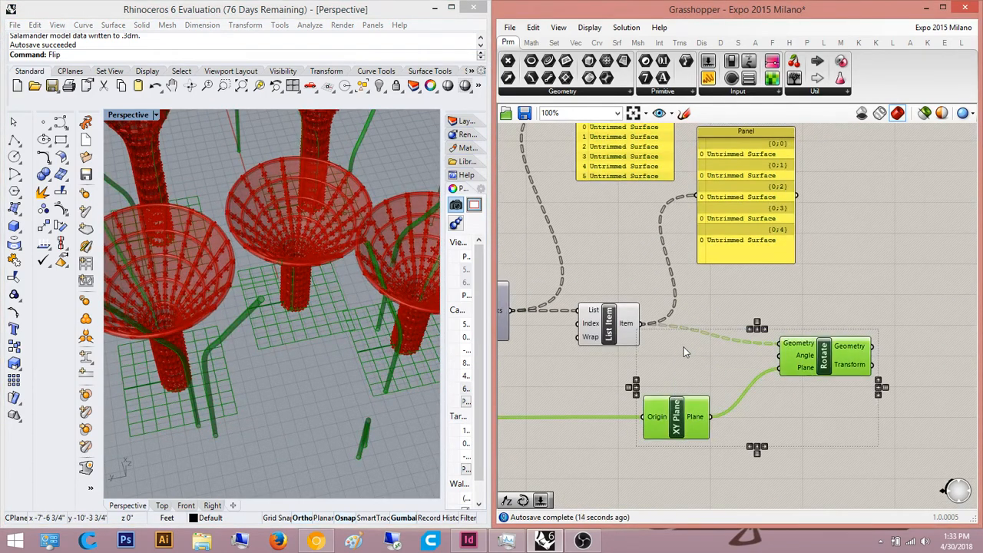
left_click(691, 362)
Step: Graft the Origin input of XY Plane
scroll(671, 410, "up", 2)
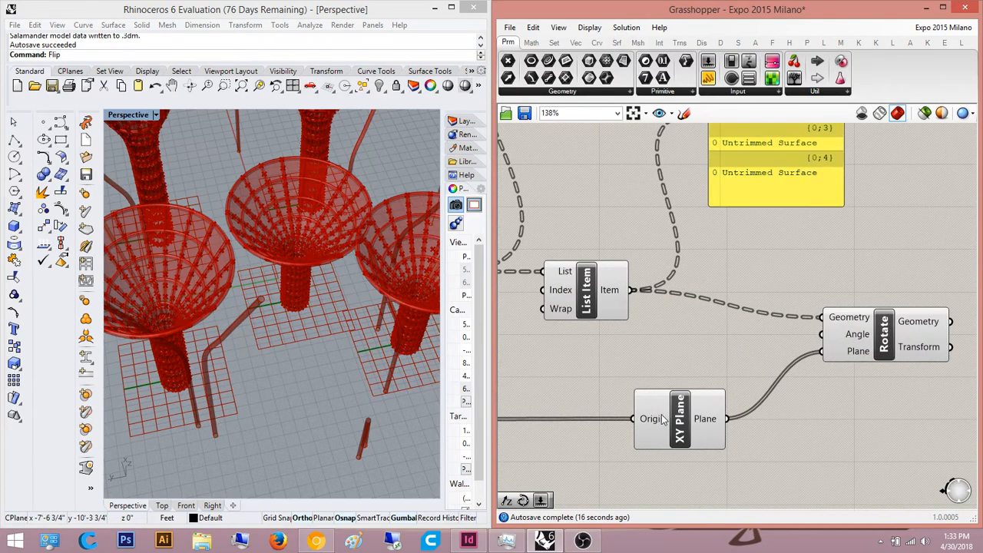
left_click(660, 422)
right_click(658, 425)
left_click(707, 387)
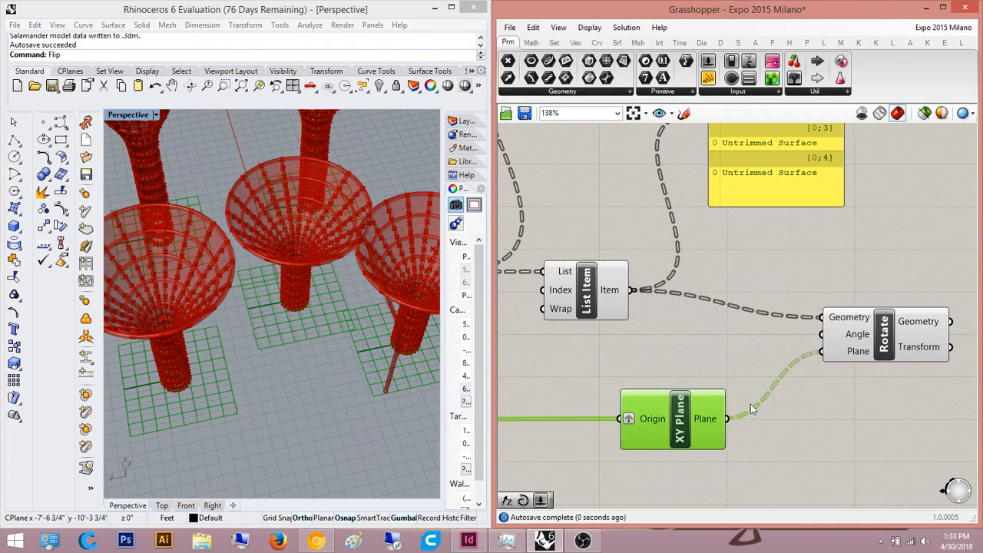
left_click(750, 406)
right_click_drag(748, 407, 682, 418)
Step: Examine where the pipes from Rotate sit relative to the flared columns and their planes
right_click_drag(308, 299, 365, 343)
scroll(286, 271, "down", 4)
left_click(836, 348)
right_click_drag(765, 367, 732, 384)
right_click_drag(201, 261, 269, 296)
scroll(342, 307, "up", 7)
right_click_drag(349, 322, 338, 292)
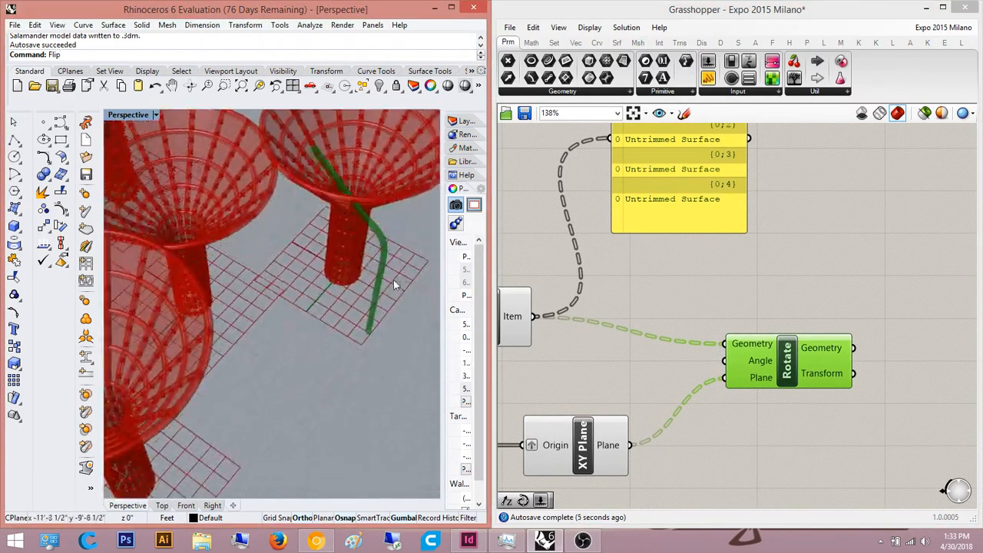
scroll(292, 268, "down", 5)
right_click_drag(291, 268, 292, 373)
scroll(207, 290, "up", 5)
scroll(224, 295, "down", 5)
scroll(255, 286, "down", 5)
scroll(292, 319, "up", 8)
scroll(307, 204, "up", 10)
scroll(303, 212, "down", 6)
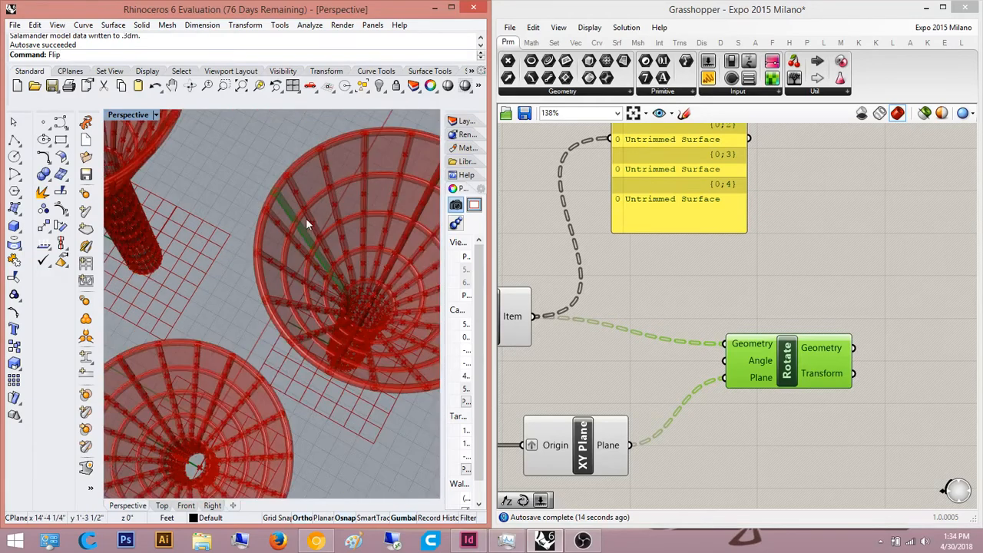
scroll(338, 241, "up", 2)
scroll(341, 241, "down", 1)
right_click_drag(343, 246, 385, 200)
scroll(343, 303, "up", 5)
scroll(353, 301, "down", 8)
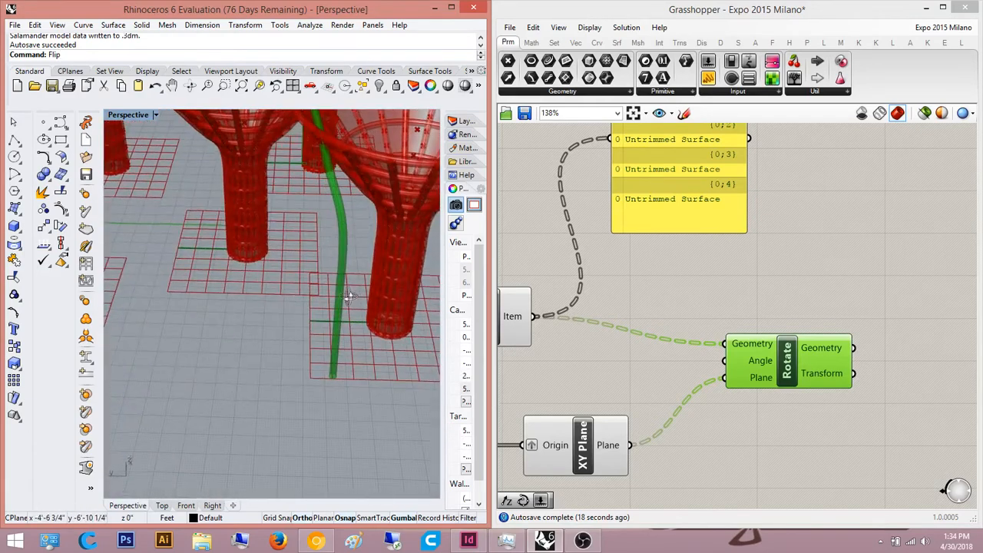
right_click_drag(668, 366, 642, 339)
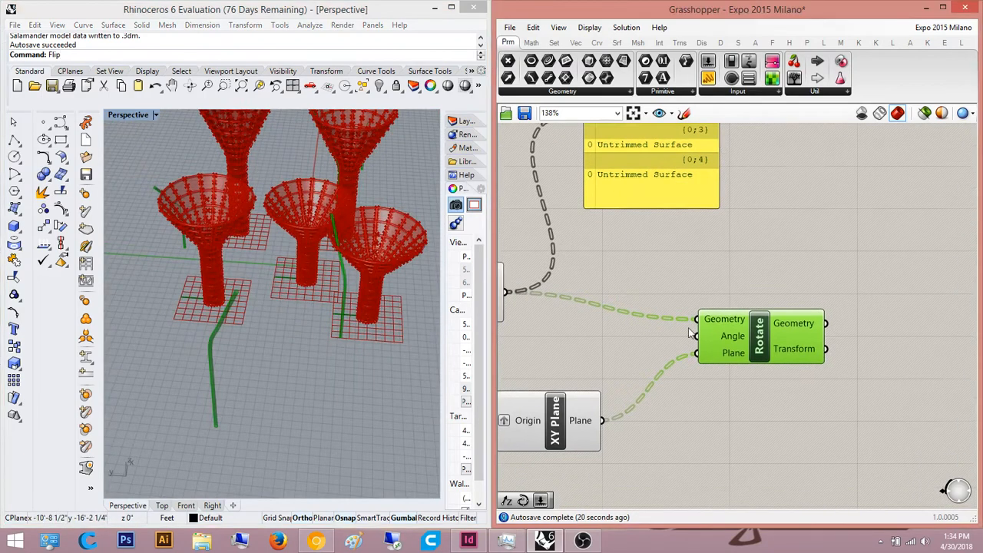
scroll(736, 304, "up", 1)
left_click(743, 273)
scroll(714, 275, "down", 3)
mouse_move(711, 272)
right_mouse_down()
mouse_move(744, 240)
mouse_move(717, 290)
right_mouse_up()
left_click(750, 233)
left_click(543, 304)
left_click(705, 281)
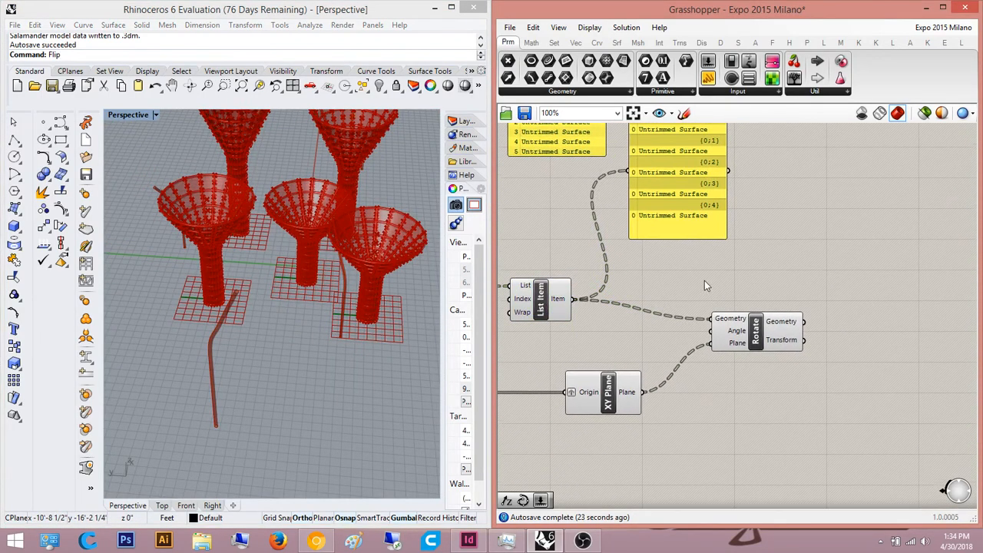
Step: Add a Flatten Tree component and feed its Tree input from List Item's Item output
double_click(704, 280)
double_click(820, 228)
type("flatten")
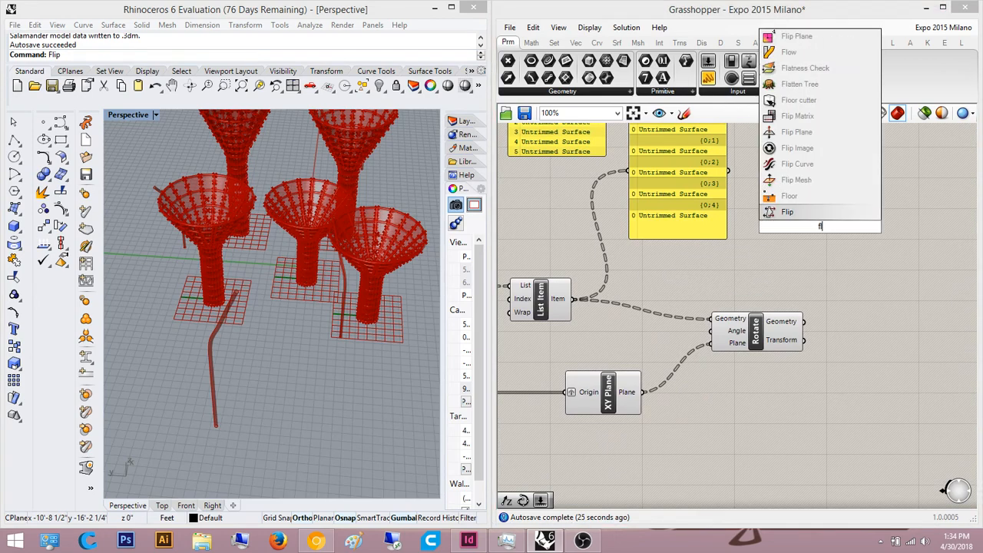
key("Return")
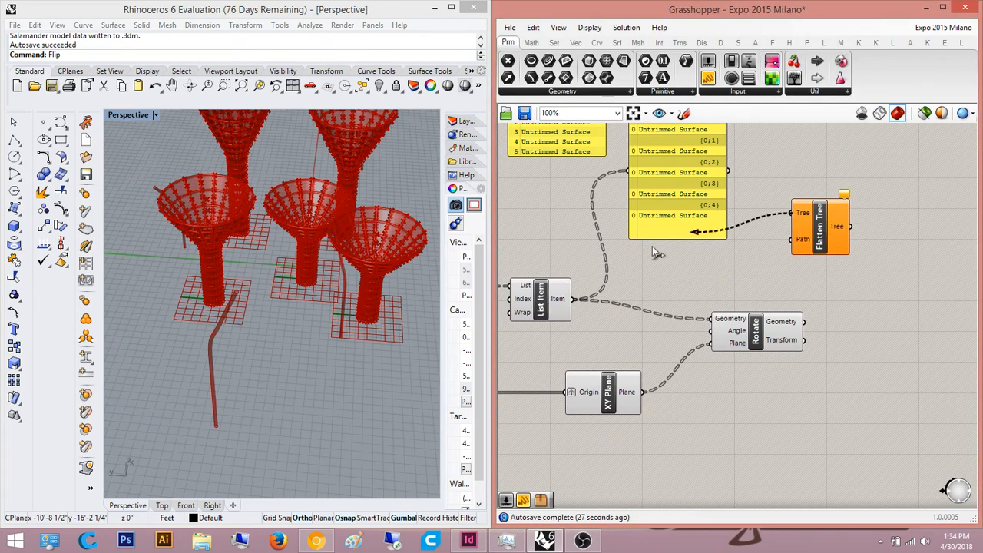
left_click_drag(563, 295, 566, 297)
right_click_drag(734, 297, 633, 301)
double_click(797, 300)
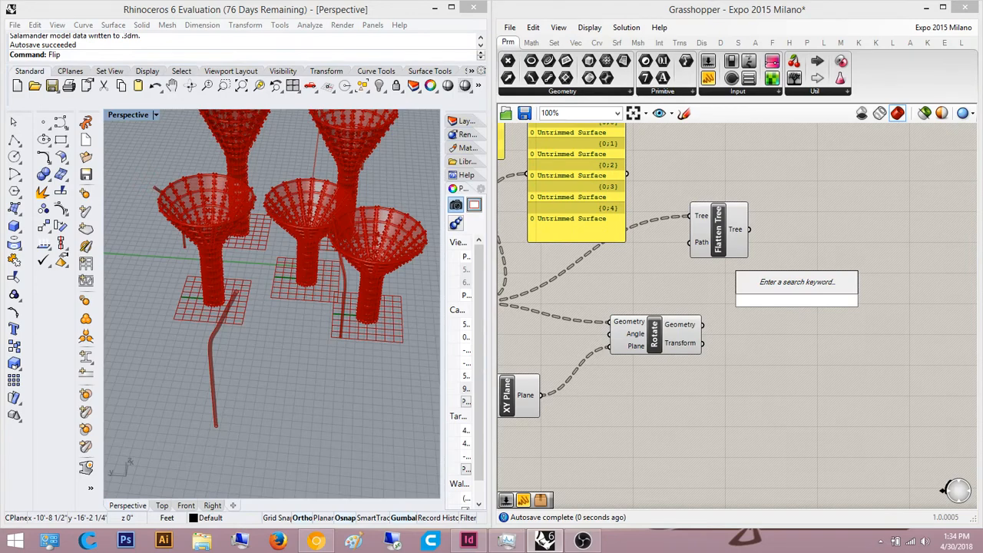
type("value list")
key("Return")
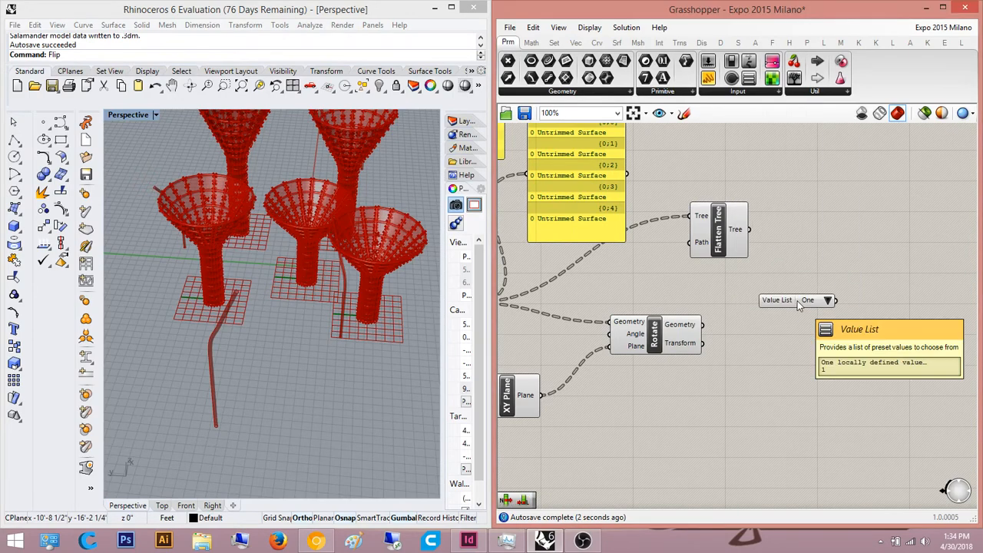
left_click(799, 303)
Step: Add a second List Item component and connect Flatten Tree's output to its List input
double_click(798, 306)
type("list item")
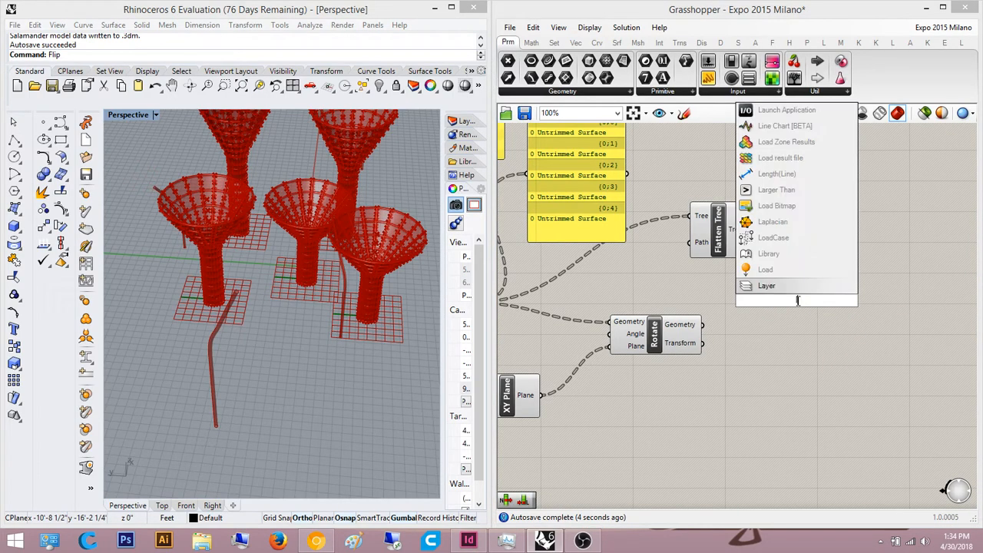
key("Return")
scroll(799, 296, "up", 4)
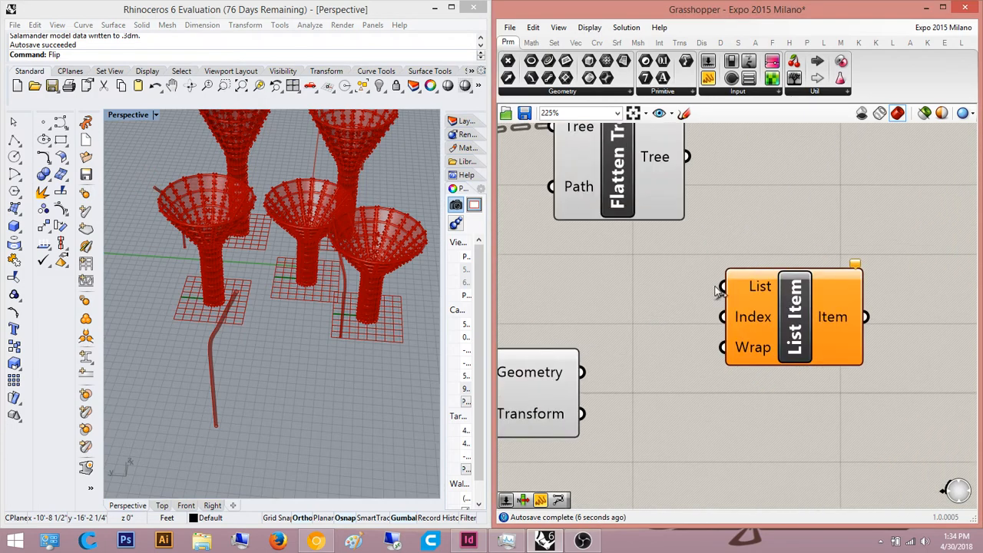
scroll(787, 296, "down", 3)
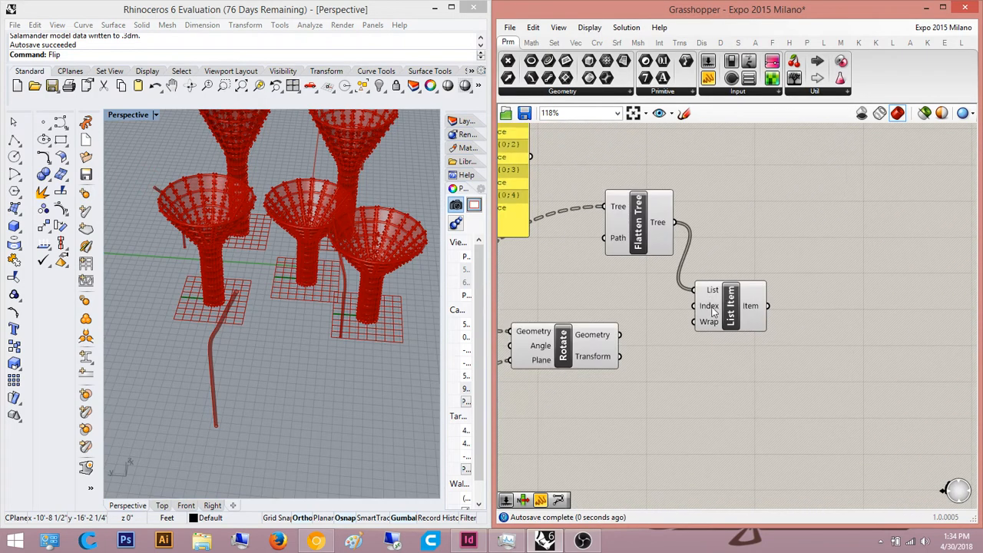
Step: Move Rotate beyond the second List Item and feed its Geometry input from that List Item's Item output
scroll(777, 302, "up", 1)
scroll(853, 366, "down", 1)
left_click_drag(852, 366, 582, 344)
left_click_drag(639, 361, 898, 368)
left_click(936, 327)
right_click_drag(887, 328, 840, 351)
Step: Examine the pipes that Rotate produces from the second List Item among the columns
left_click(721, 354)
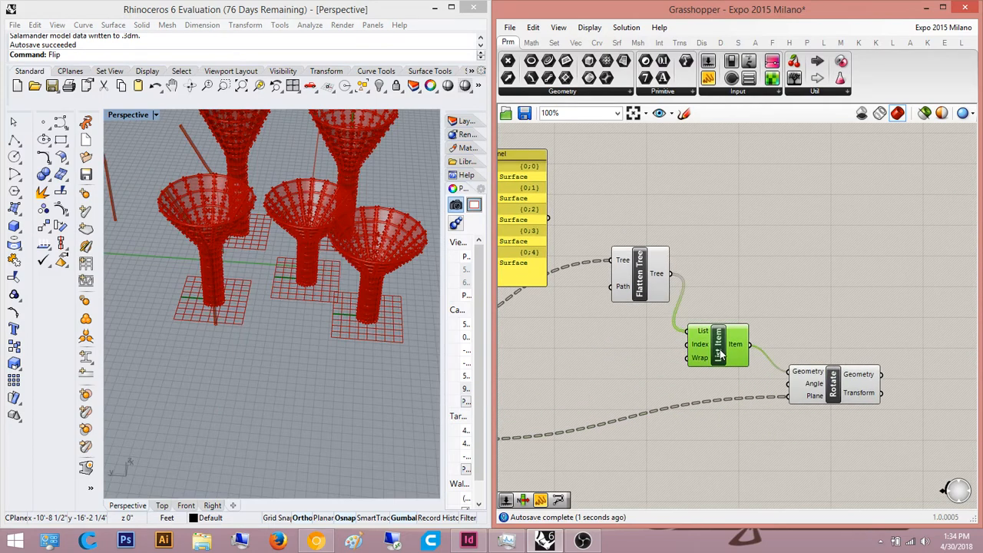
scroll(318, 250, "down", 4)
right_click_drag(318, 251, 268, 274)
right_click_drag(654, 266, 636, 253)
left_click(816, 381)
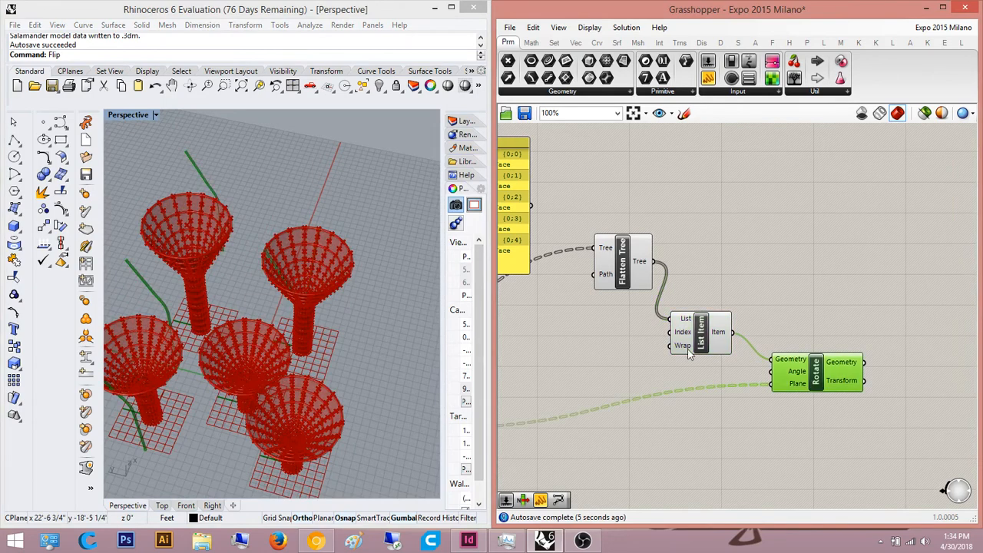
right_click(561, 285)
left_click(709, 428)
right_click_drag(694, 356, 768, 304)
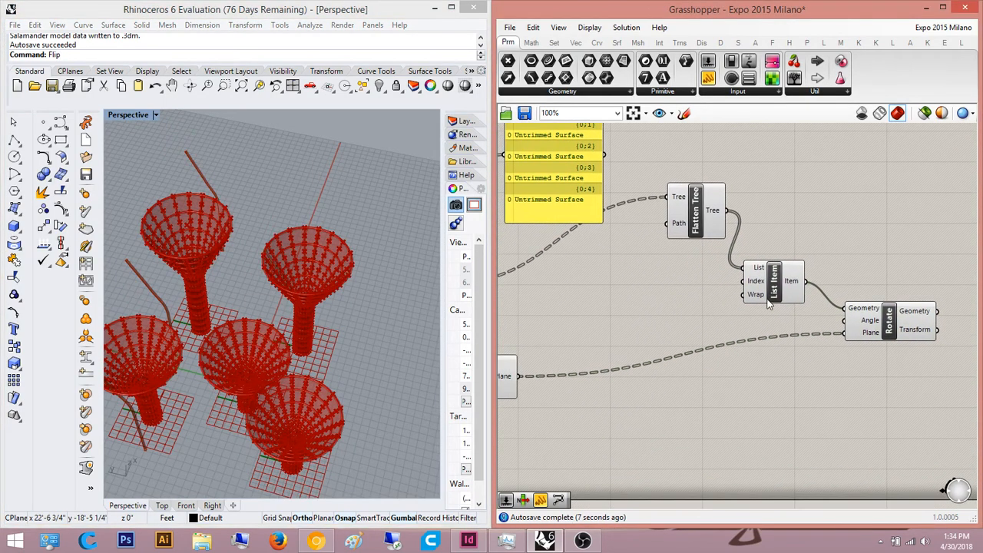
Step: Remove the XY Plane component that feeds Rotate's Plane input
right_click_drag(626, 361, 868, 347)
scroll(709, 346, "down", 4)
left_click(650, 359)
scroll(657, 357, "down", 4)
scroll(734, 368, "up", 3)
left_click(733, 365)
scroll(618, 338, "down", 5)
scroll(721, 334, "down", 4)
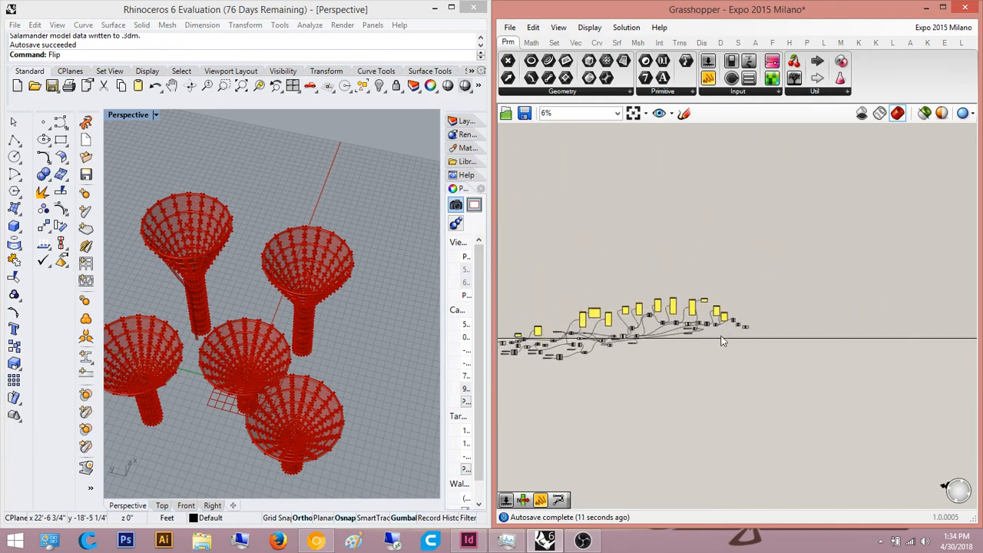
Step: Locate the Area component that follows Circle near the start of the definition
scroll(538, 336, "up", 4)
right_click_drag(538, 337, 682, 331)
scroll(611, 340, "up", 8)
right_click_drag(818, 303, 764, 309)
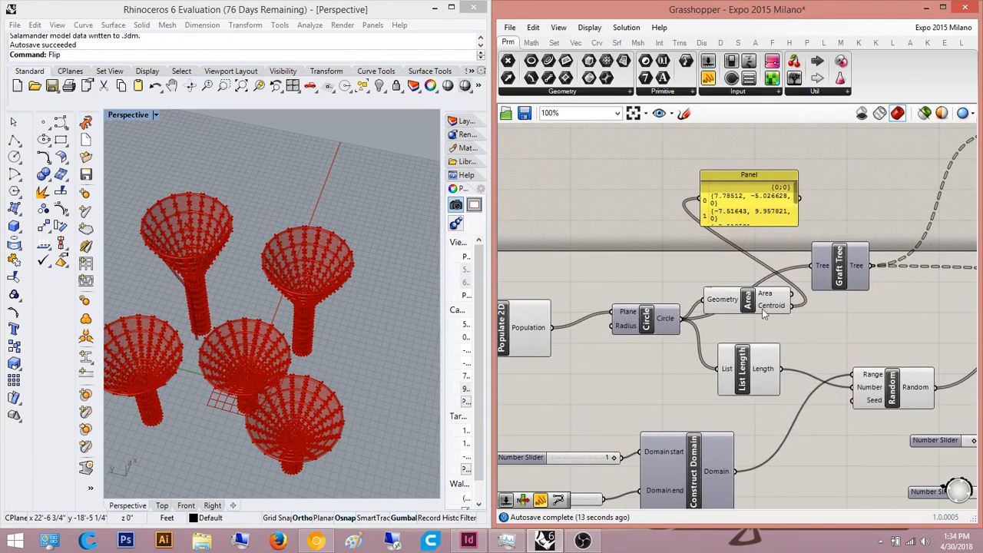
left_click(781, 301)
right_click_drag(879, 308, 811, 330)
double_click(811, 330)
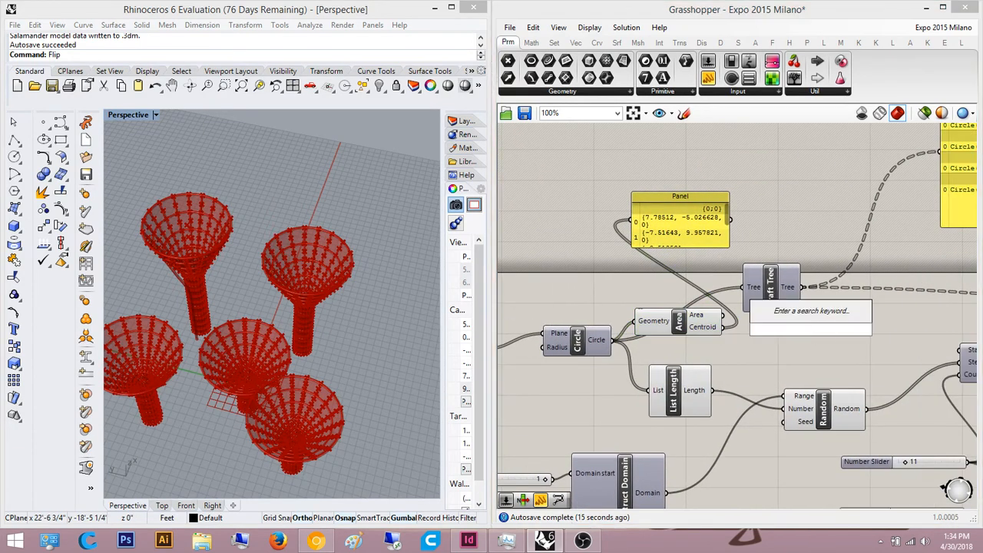
type("poij")
key("BackSpace")
type("nt")
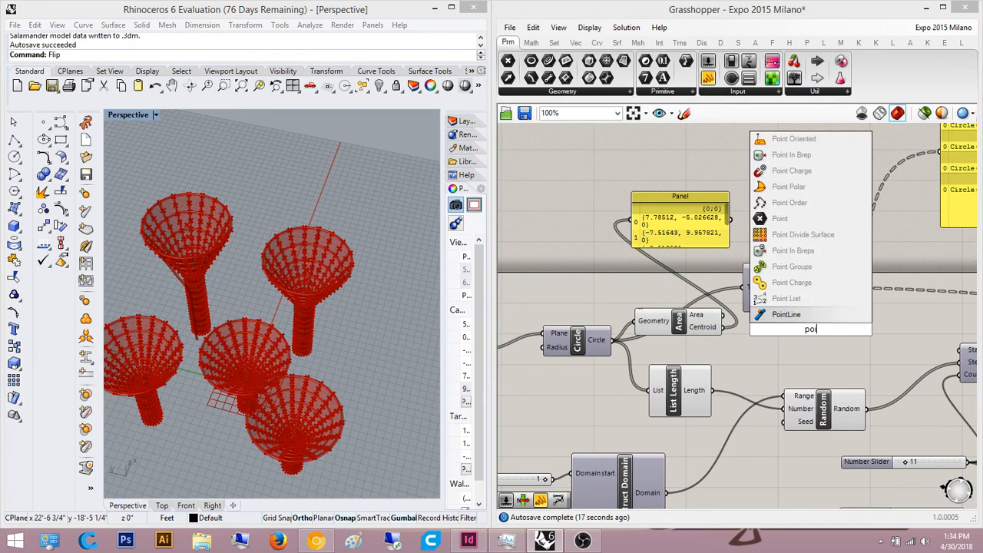
key("Return")
left_click(835, 317)
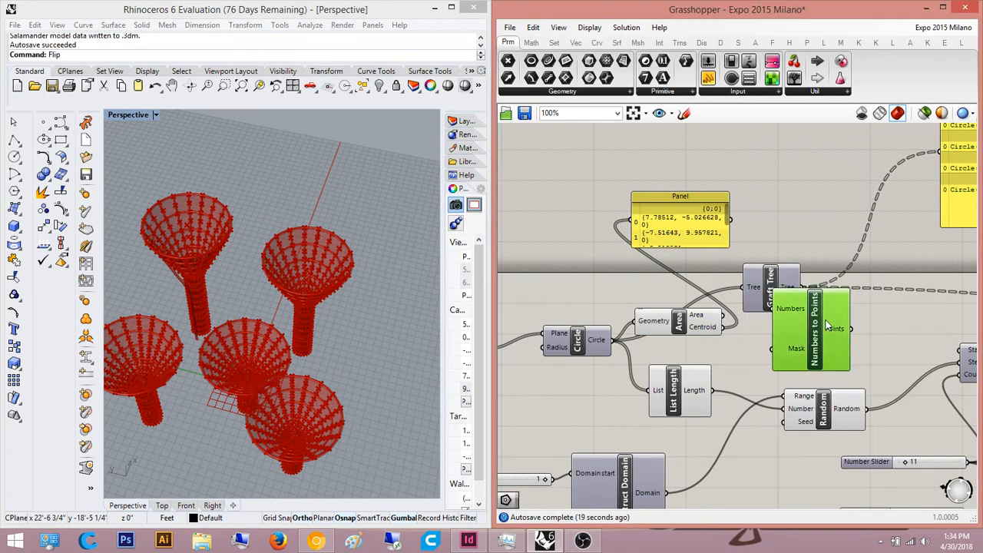
key("Delete")
Step: Add a Point parameter beside the Area component and feed it from Area's Centroid output
double_click(826, 318)
type("point")
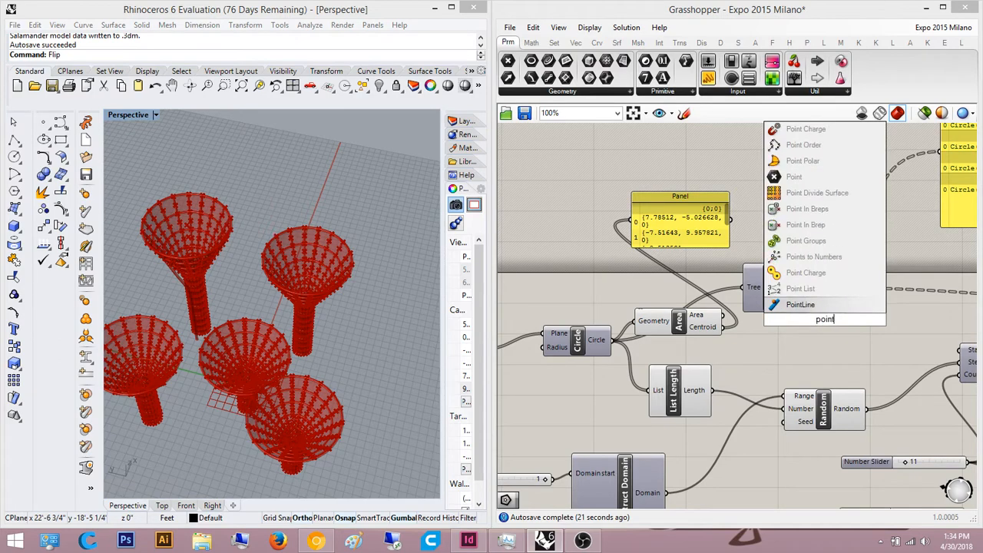
key("Return")
scroll(822, 322, "up", 3)
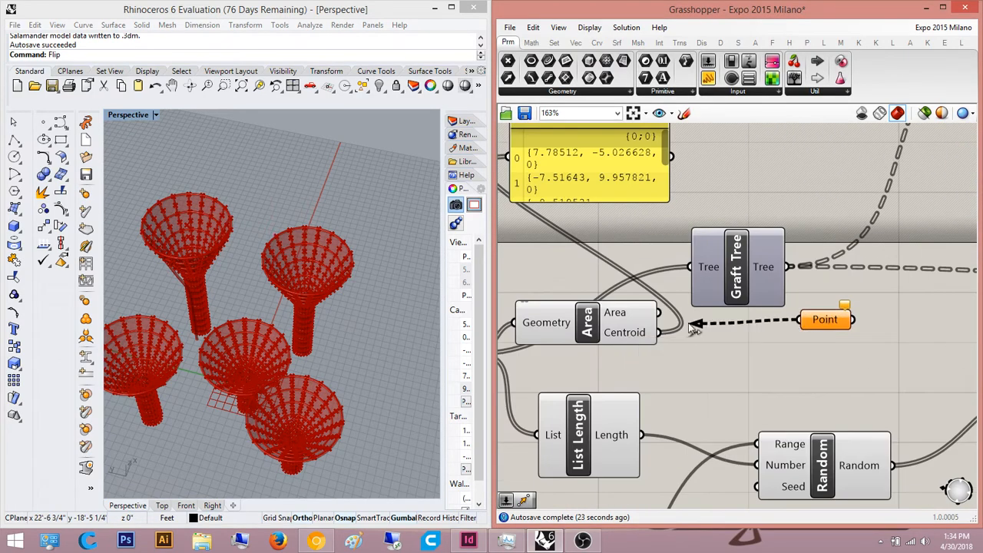
left_click(827, 323)
Step: Move the Point parameter to the far end of the definition, below the Flatten Tree and Rotate components
scroll(827, 329, "down", 5)
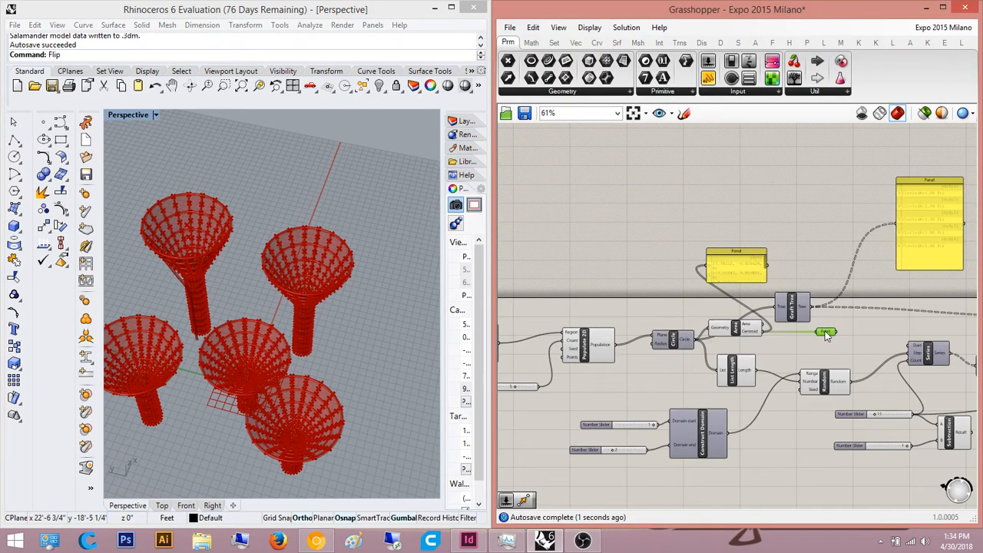
scroll(826, 337, "down", 8)
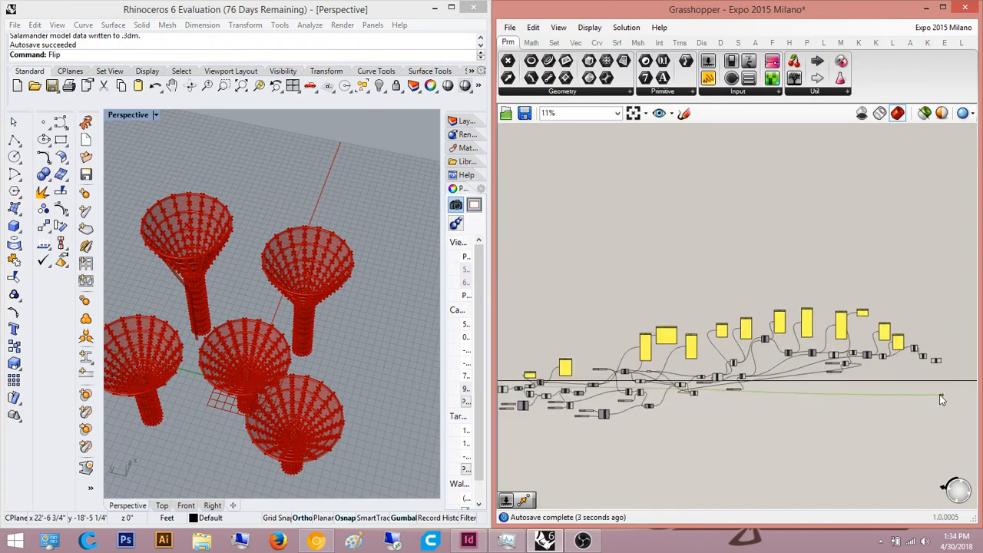
scroll(942, 400, "up", 12)
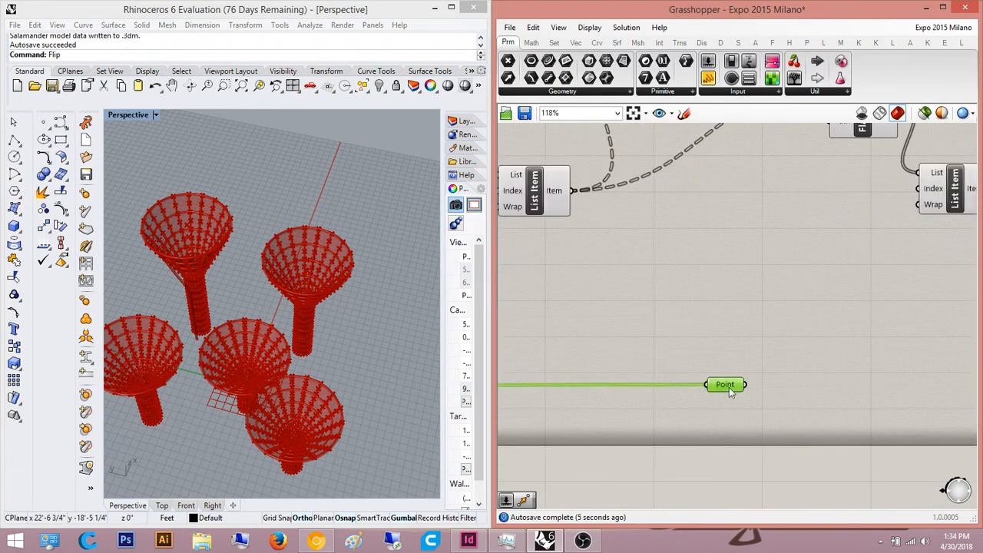
left_click_drag(730, 391, 812, 328)
scroll(731, 354, "down", 2)
Step: Add a List Item component fed by the Point parameter, and attach a Panel to the Point's output
double_click(733, 353)
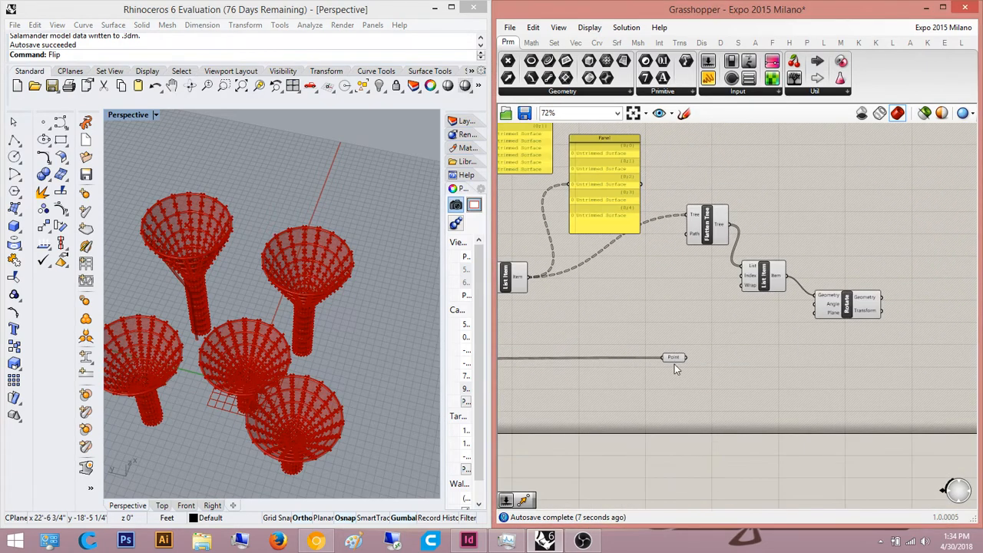
double_click(740, 375)
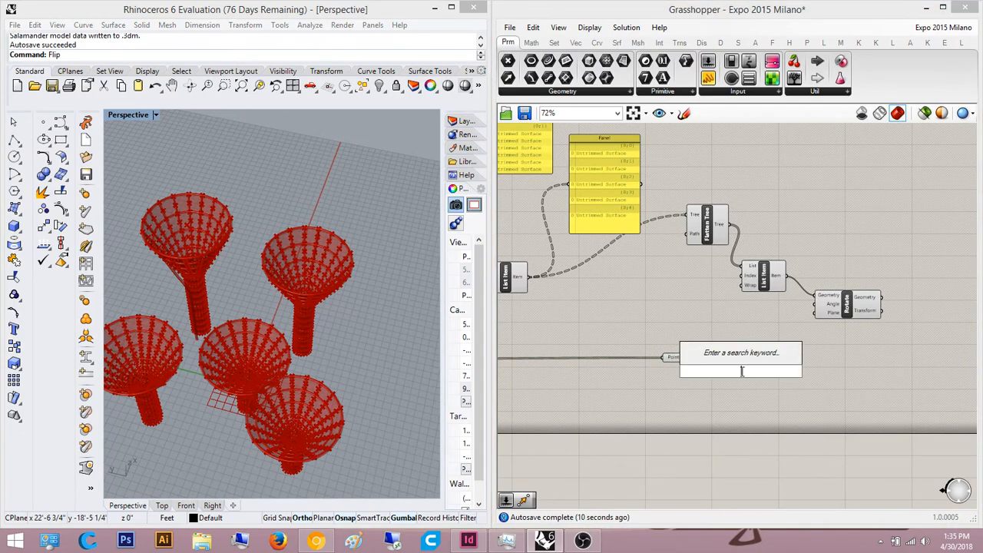
type("list")
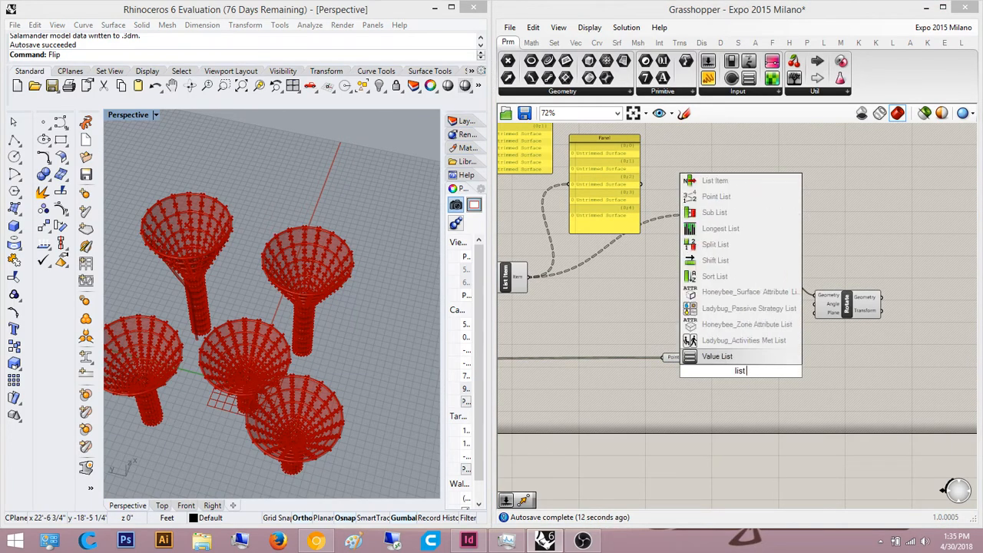
key("Return")
scroll(741, 374, "up", 2)
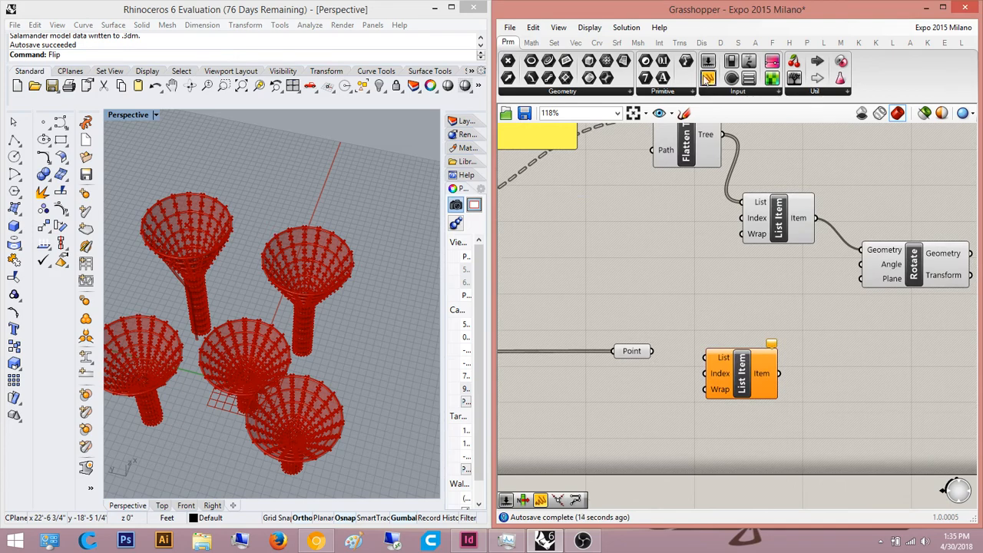
left_click_drag(708, 78, 664, 232)
left_click_drag(636, 278, 650, 356)
right_click_drag(782, 256, 736, 266)
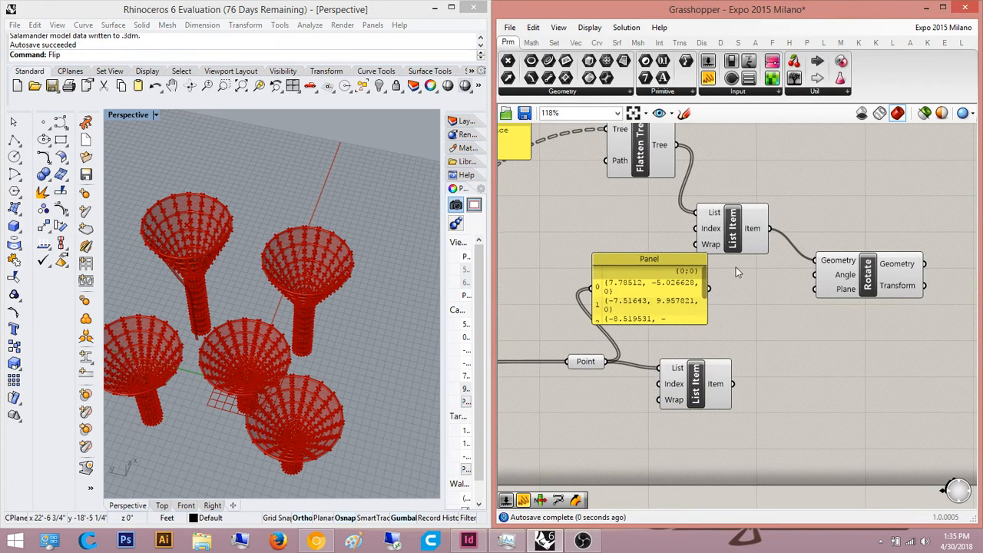
Step: Connect the Item output of the List Item beside Point to Rotate's Plane input, checking the result on the columns
right_click_drag(359, 361, 331, 184)
scroll(327, 230, "up", 6)
scroll(331, 184, "down", 3)
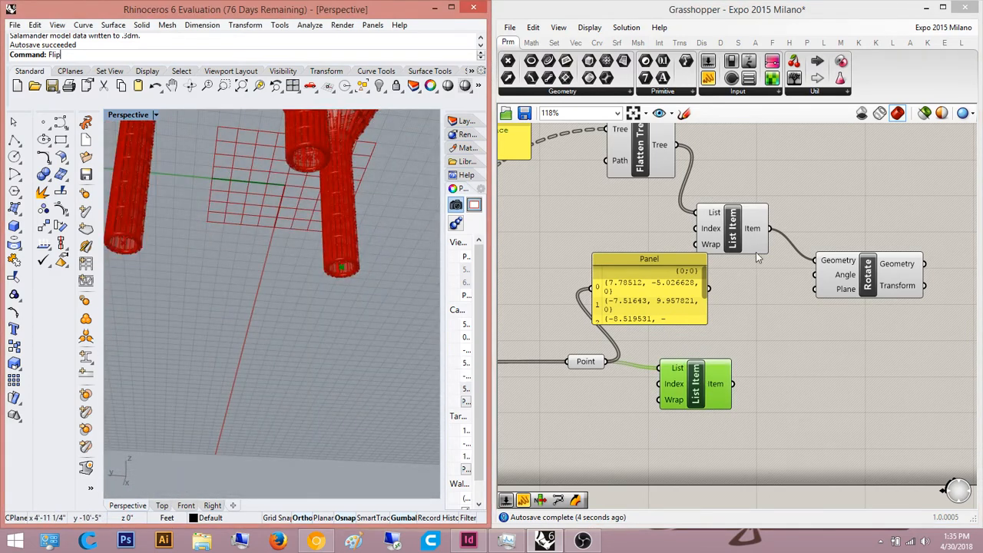
left_click(700, 244)
left_click(722, 388)
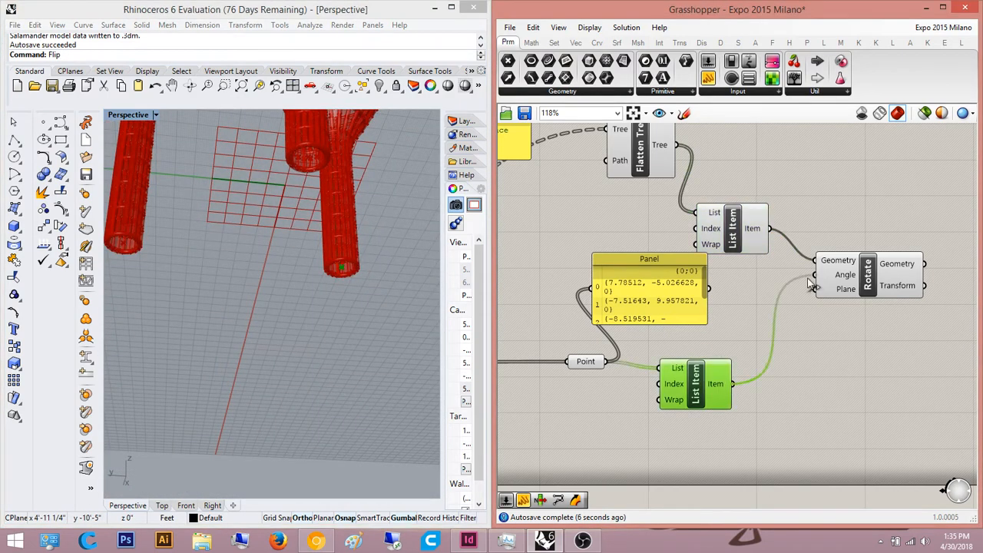
left_click(845, 377)
right_click_drag(778, 364, 673, 400)
scroll(675, 398, "up", 1)
left_click(763, 311)
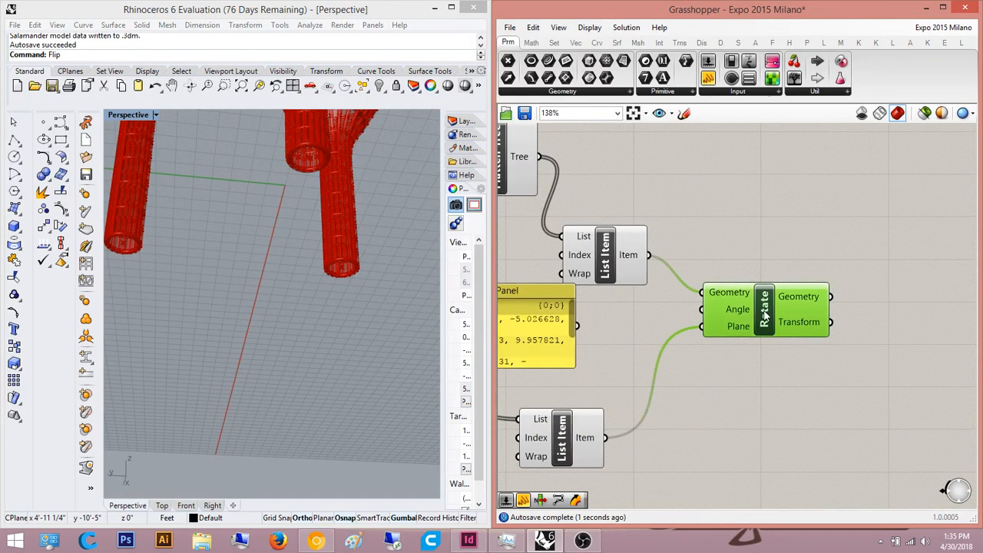
right_click_drag(262, 216, 284, 298)
scroll(271, 326, "up", 5)
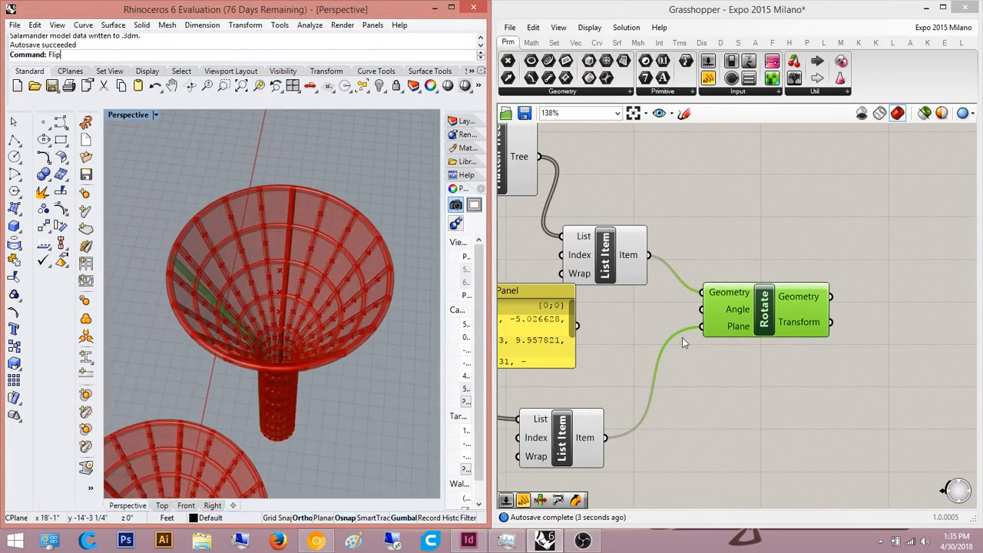
Step: Move Rotate farther along, add a Degrees component below it and connect its Degrees output to Rotate's Angle input
right_click_drag(766, 326, 749, 326)
left_click_drag(749, 325, 865, 320)
double_click(817, 384)
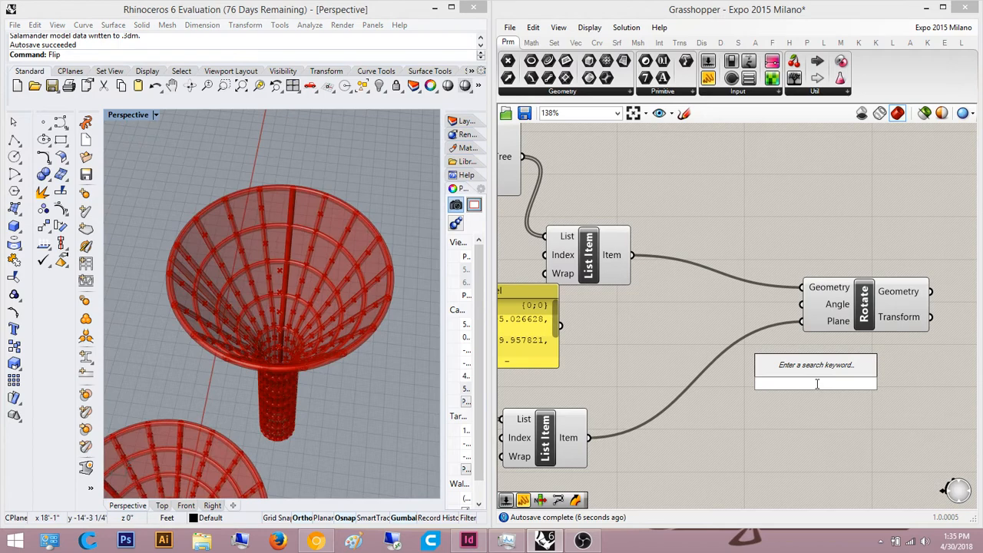
type("degr")
key("Return")
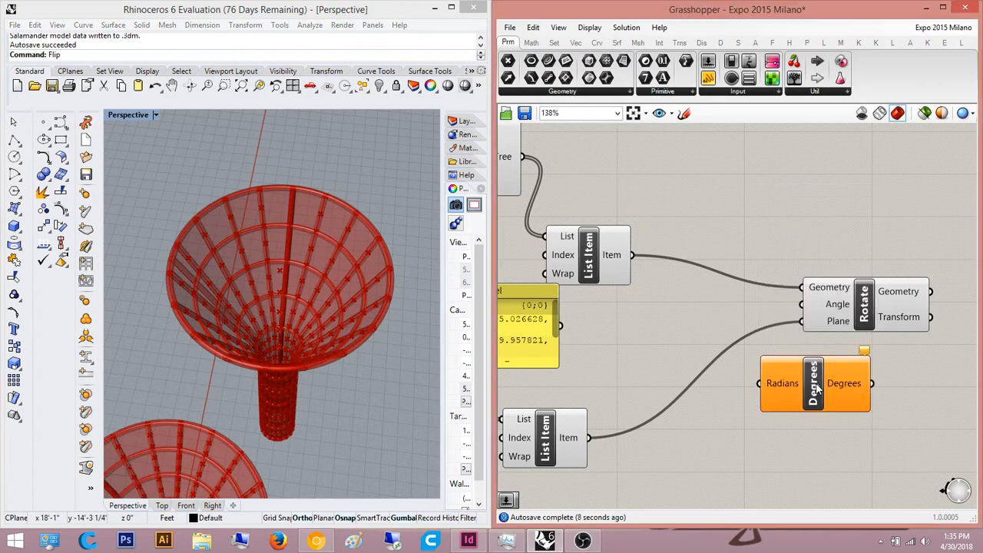
scroll(817, 384, "up", 1)
left_click_drag(873, 389, 874, 388)
right_click_drag(845, 357, 799, 263)
left_click_drag(767, 284, 728, 376)
Step: Add a Number Slider with the value 2 and connect it to the Radians input of Degrees
right_click_drag(622, 491, 671, 446)
double_click(671, 446)
type("2")
key("Return")
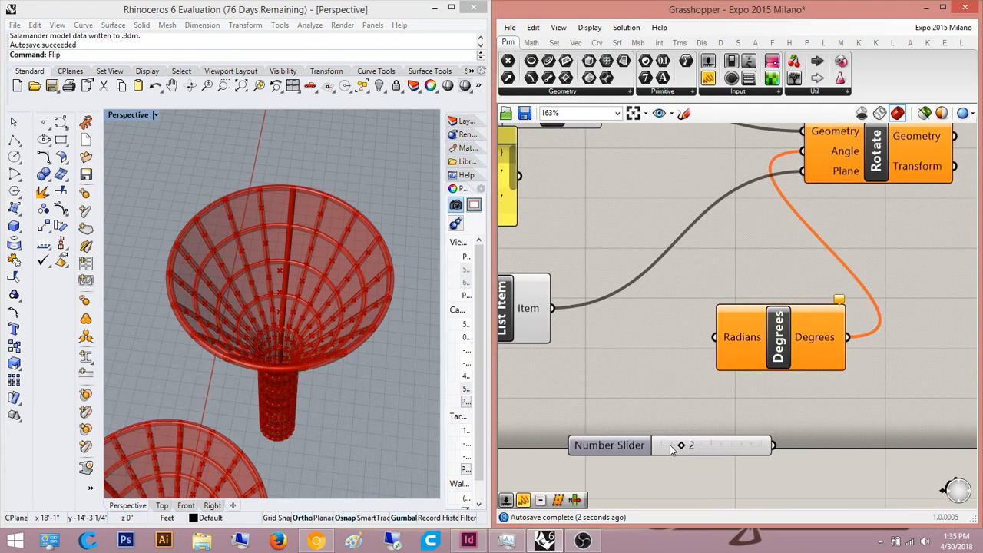
scroll(758, 418, "up", 2)
left_click_drag(759, 450, 780, 458)
scroll(837, 355, "down", 4)
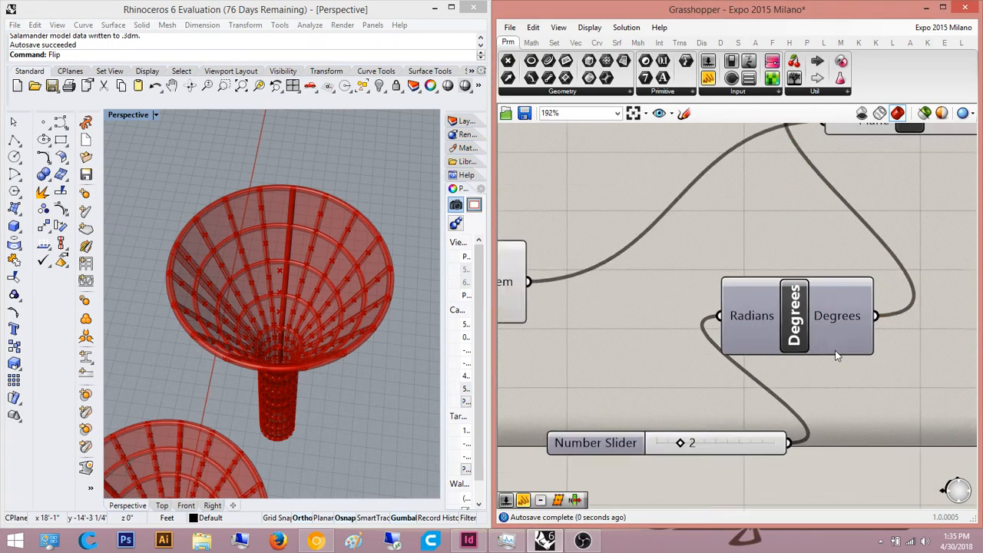
Step: Set the Number Slider to 7 and examine the pipe that Rotate produces on the column
right_click_drag(837, 356, 809, 372)
left_click(808, 242)
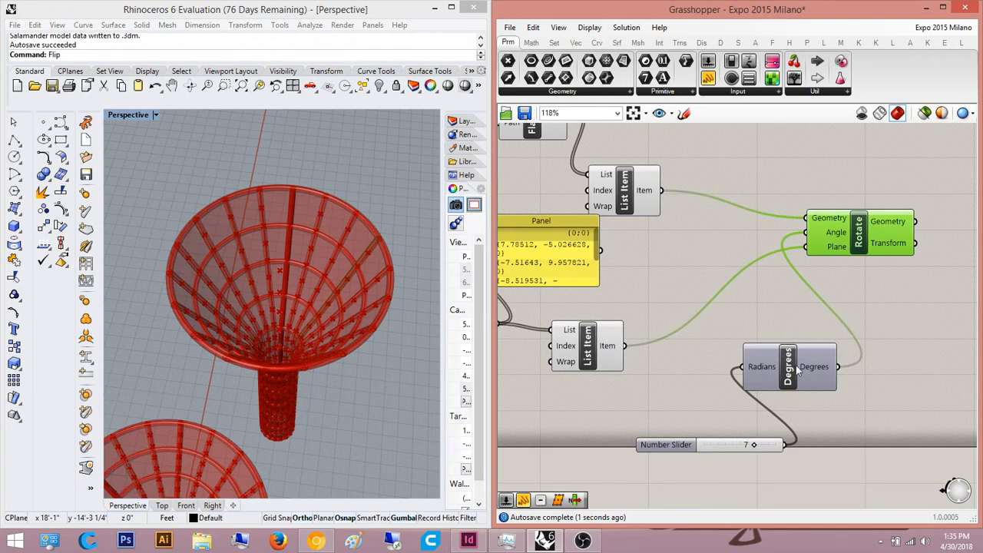
scroll(798, 371, "down", 3)
scroll(678, 372, "up", 1)
Step: Delete the Rotate, Degrees and Number Slider components together with the two List Item components that feed Rotate
right_click_drag(675, 372, 821, 345)
left_click(899, 441)
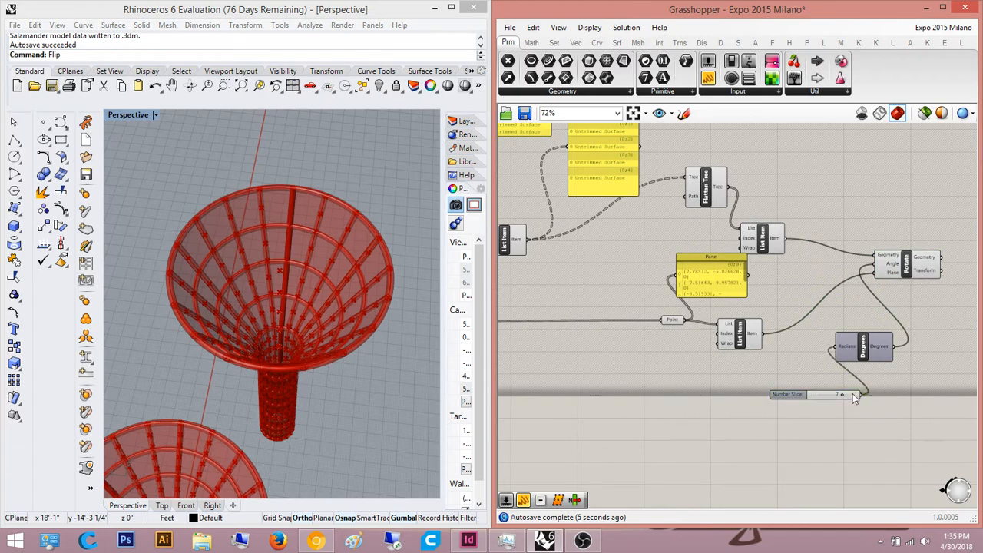
left_click_drag(895, 422, 739, 308)
scroll(747, 355, "down", 1)
key("Delete")
left_click_drag(893, 378, 826, 256)
key("Delete")
scroll(825, 256, "up", 4)
left_click(670, 286)
key("Delete")
double_click(751, 312)
left_click(715, 250)
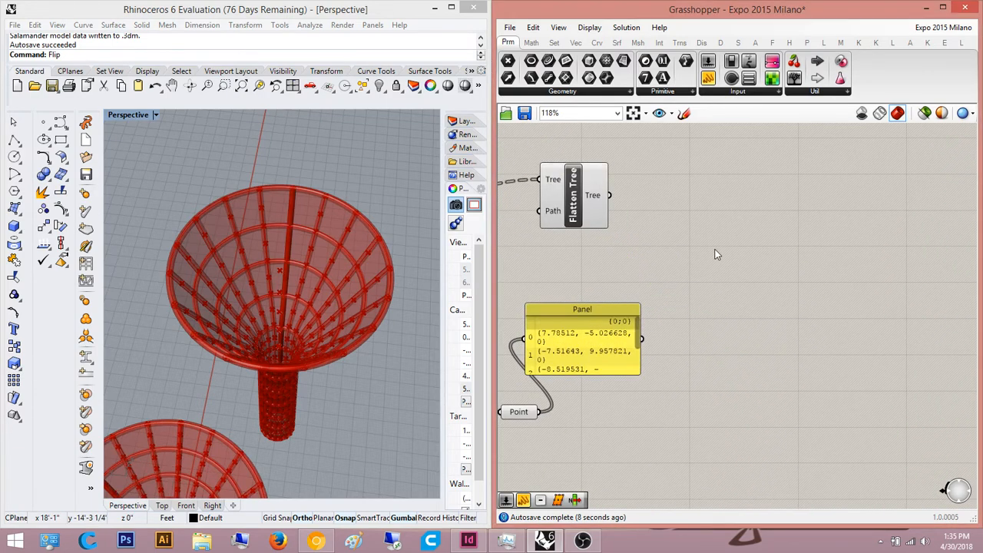
Step: Replace the Flatten Tree component with a Polar Array component placed well past the panels
scroll(715, 255, "down", 4)
left_click(755, 267)
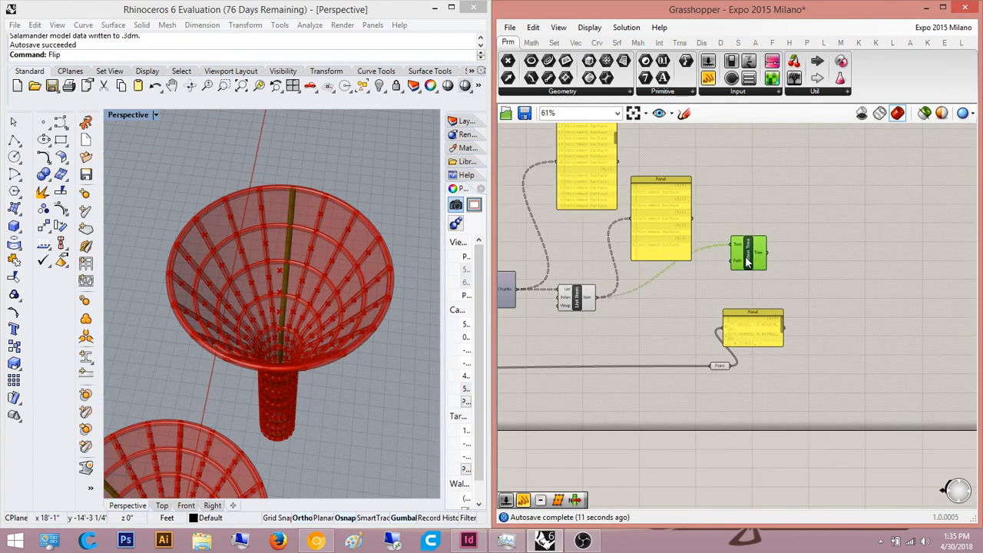
double_click(751, 262)
type("polar")
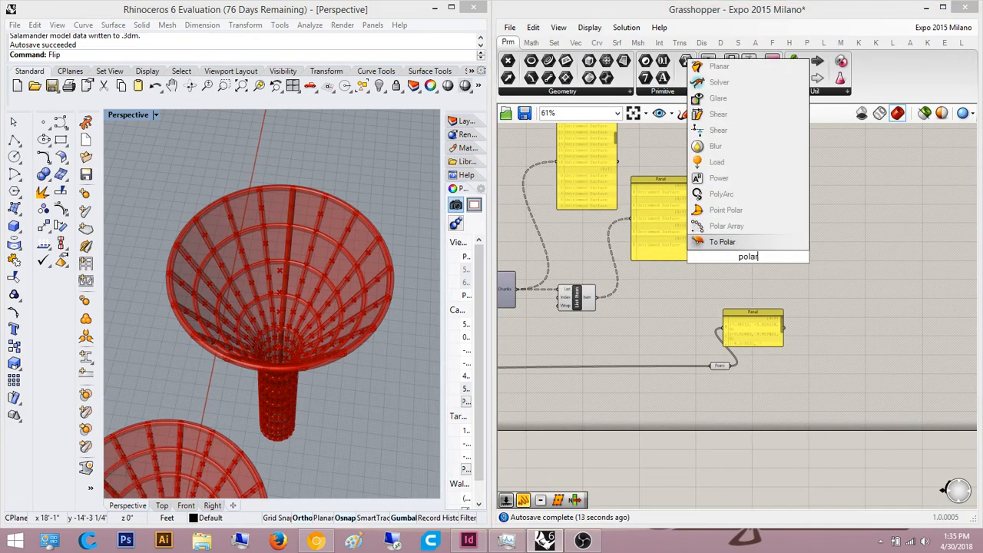
key("Return")
scroll(744, 261, "up", 2)
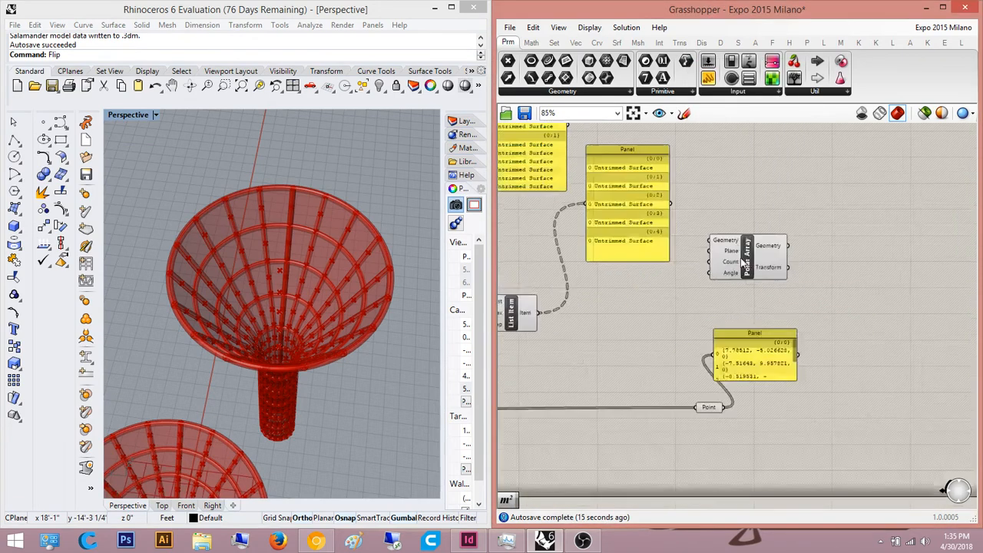
left_click_drag(751, 260, 920, 292)
Step: Move the Panel listing the centroid points farther above the Point parameter
right_click_drag(847, 342, 832, 345)
scroll(871, 293, "up", 3)
right_click_drag(871, 293, 814, 245)
right_click_drag(766, 299, 889, 297)
scroll(783, 349, "down", 3)
right_click_drag(783, 349, 822, 368)
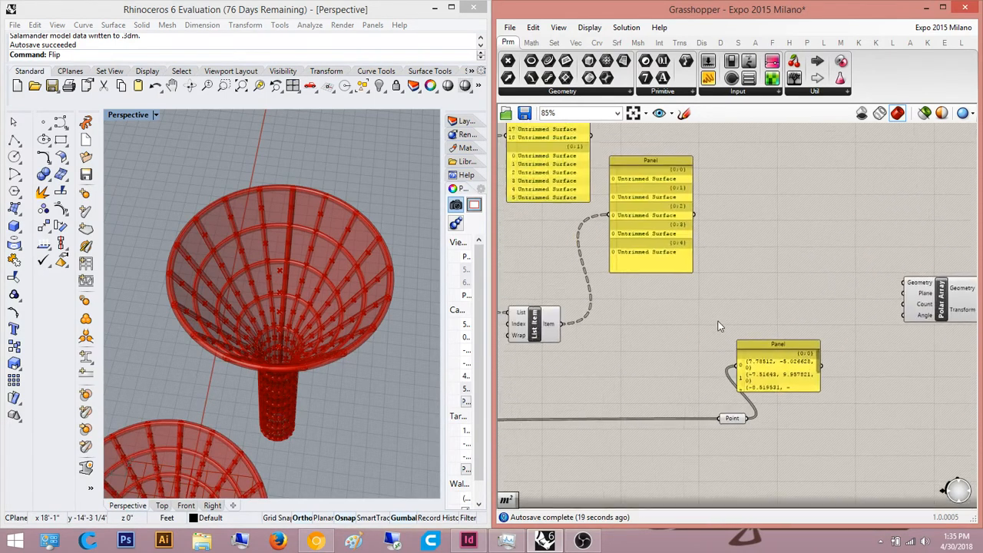
scroll(749, 407, "up", 2)
right_click_drag(749, 407, 734, 369)
scroll(726, 381, "up", 3)
right_click_drag(787, 340, 713, 344)
left_click_drag(749, 260, 767, 230)
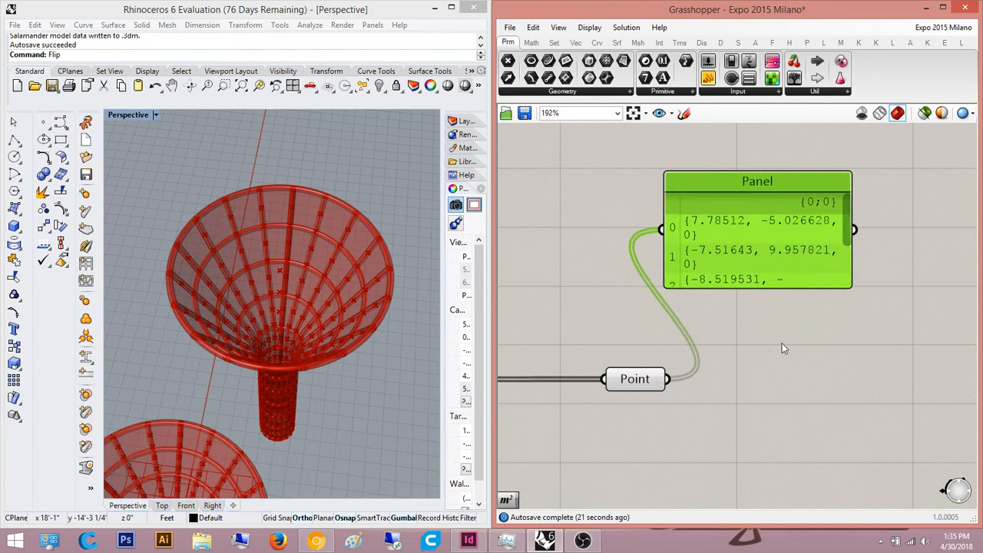
left_click(783, 343)
Step: Flatten the Item output of the remaining List Item component
scroll(783, 338, "down", 4)
right_click_drag(783, 338, 795, 386)
mouse_move(613, 300)
right_mouse_down()
mouse_move(676, 293)
mouse_move(606, 307)
right_mouse_up()
right_click(573, 292)
left_click(597, 356)
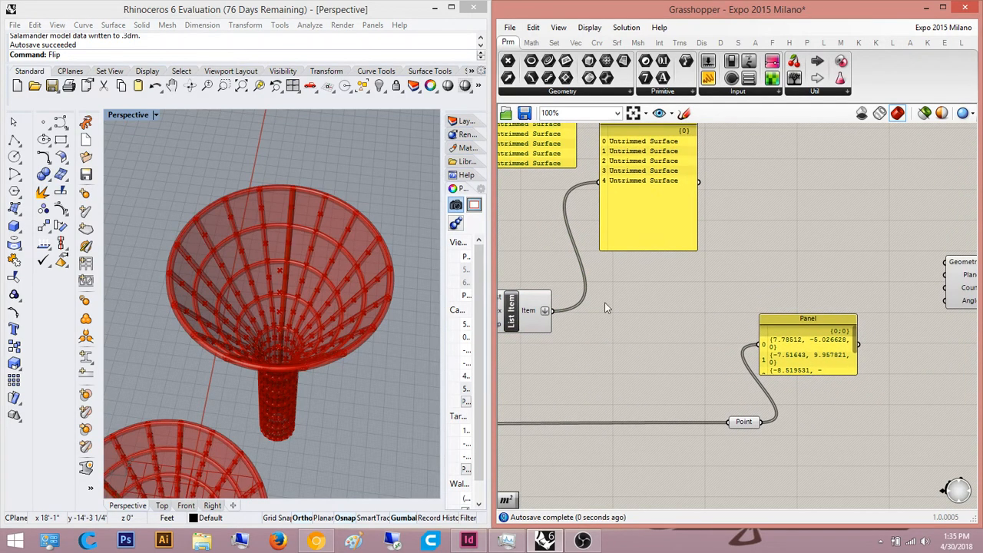
Step: Move Polar Array farther from the Panel and feed its Plane input from the Point parameter
left_click_drag(905, 254, 910, 257)
right_click_drag(914, 265, 777, 250)
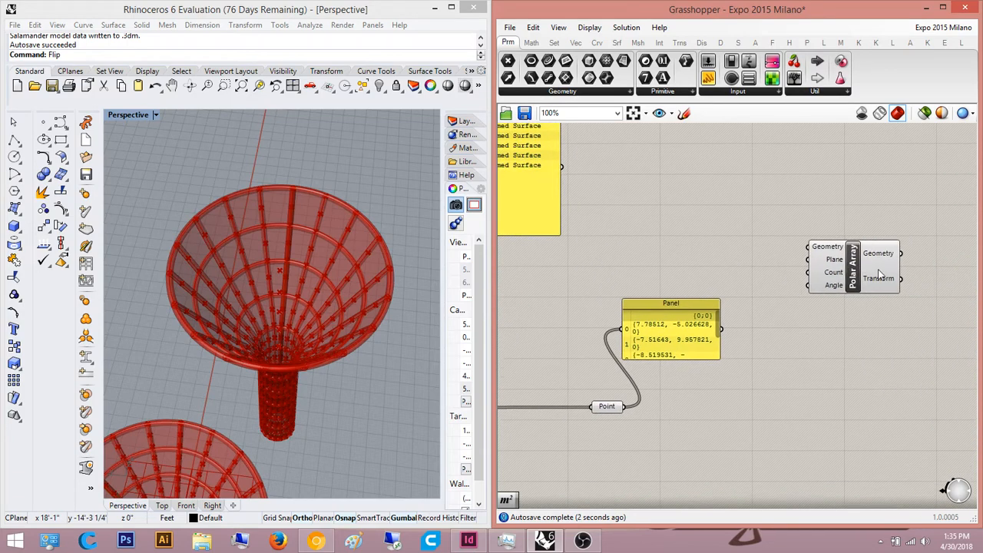
left_click_drag(885, 286, 932, 329)
double_click(804, 381)
left_click(850, 434)
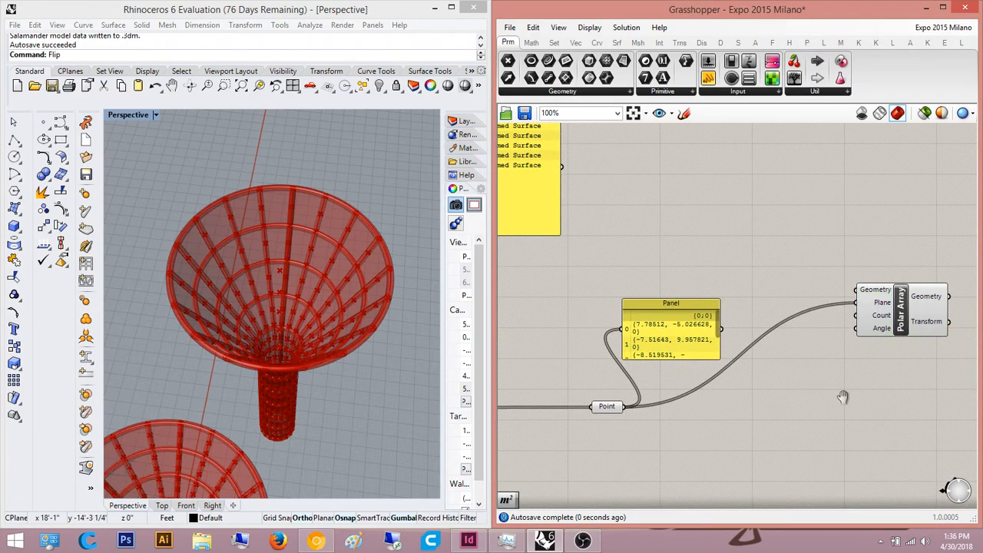
Step: Add a Number Slider with the value 2 and feed it into Polar Array's Count input
right_click_drag(842, 397, 816, 368)
double_click(797, 316)
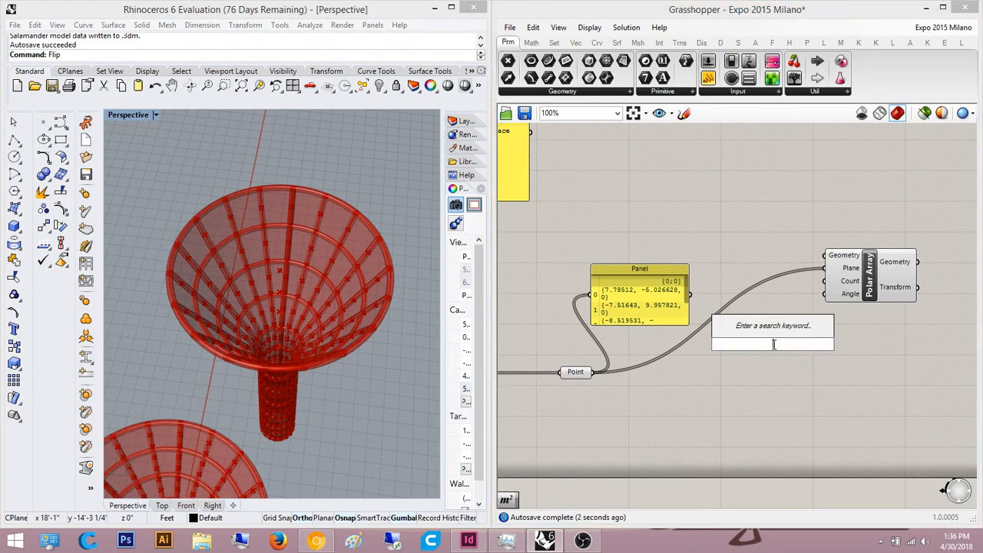
type("2")
key("Return")
scroll(778, 343, "up", 2)
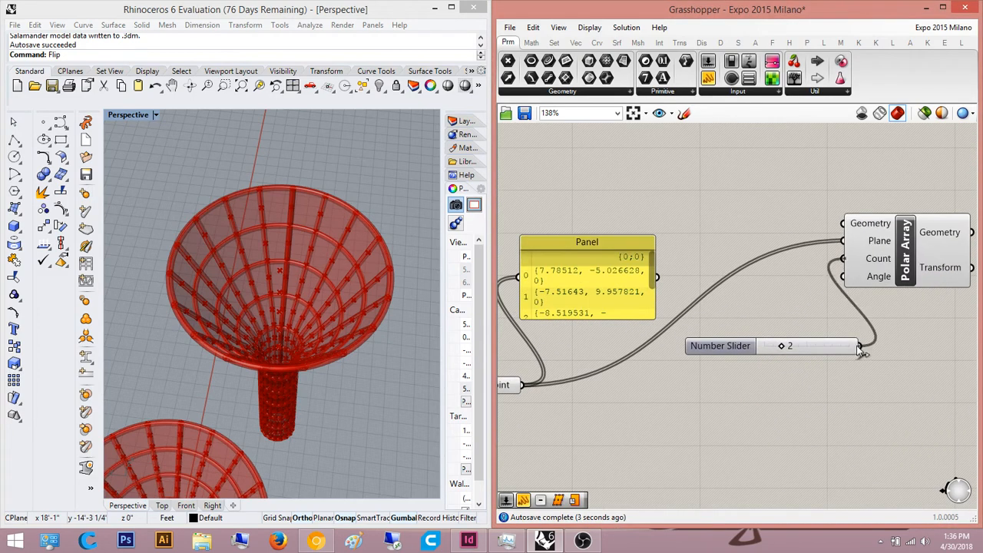
Step: Place a Degrees component below the count slider and wire its output into Polar Array's Angle input
double_click(827, 421)
type("rad")
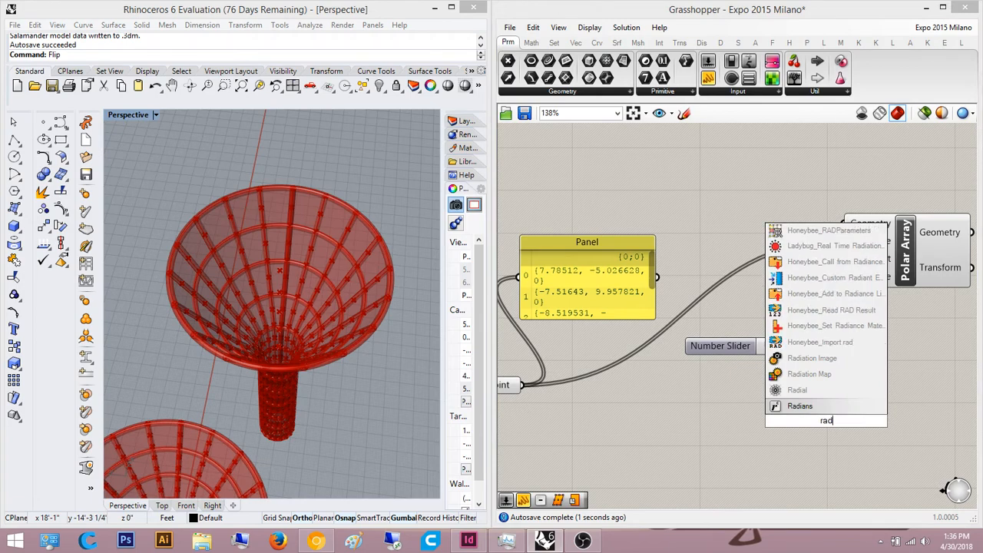
key("BackSpace")
key("BackSpace")
key("BackSpace")
type("deg")
key("Return")
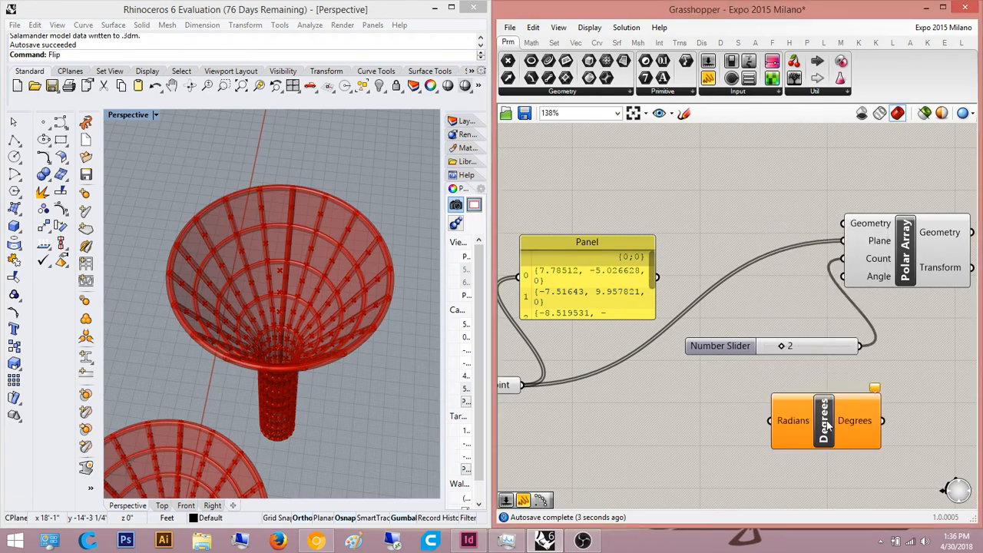
left_click_drag(889, 418, 884, 419)
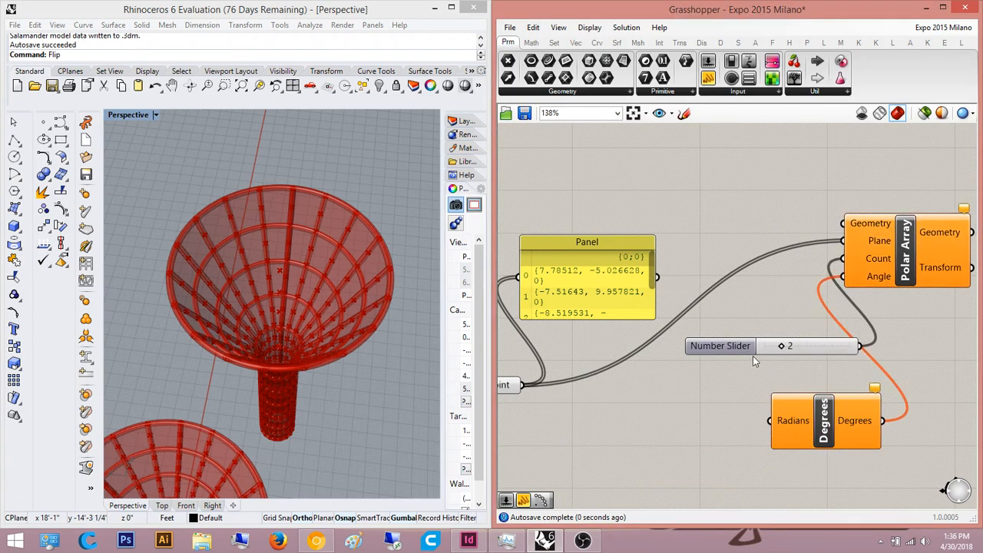
Step: Add a Number Slider with the value 45 and feed it into the Degrees component's Radians input
right_click_drag(727, 447, 795, 423)
double_click(781, 430)
type("5")
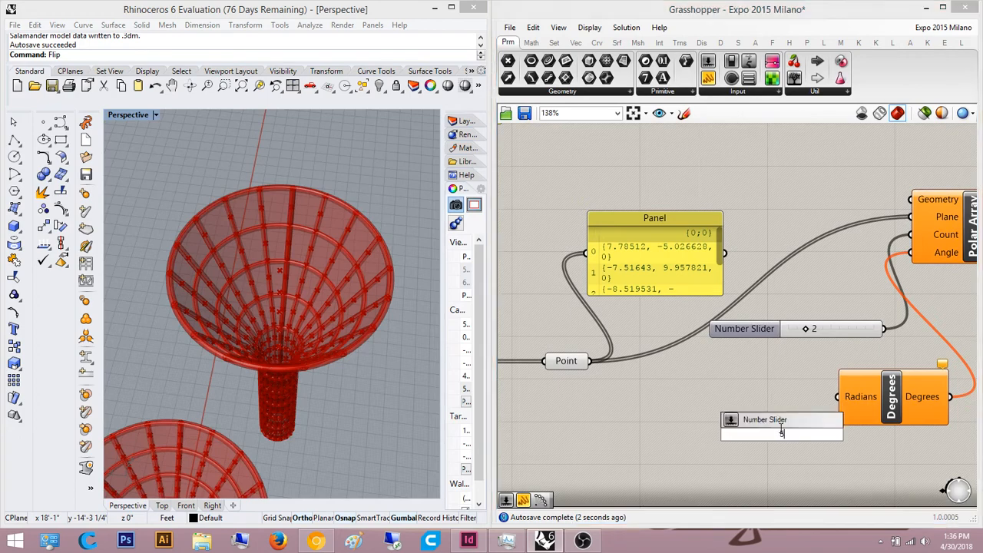
type("45")
key("Return")
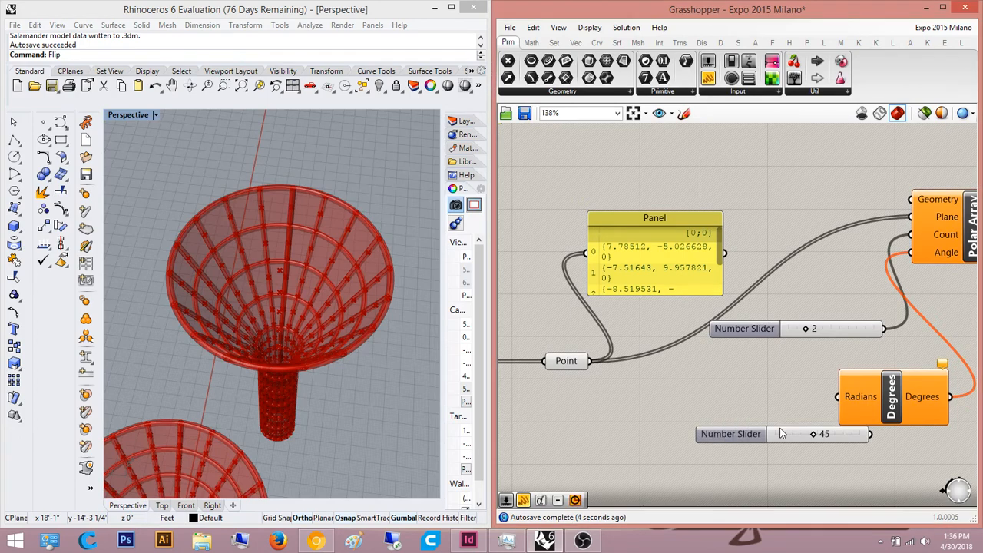
scroll(779, 428, "up", 2)
left_click_drag(759, 440, 643, 436)
scroll(799, 394, "up", 3)
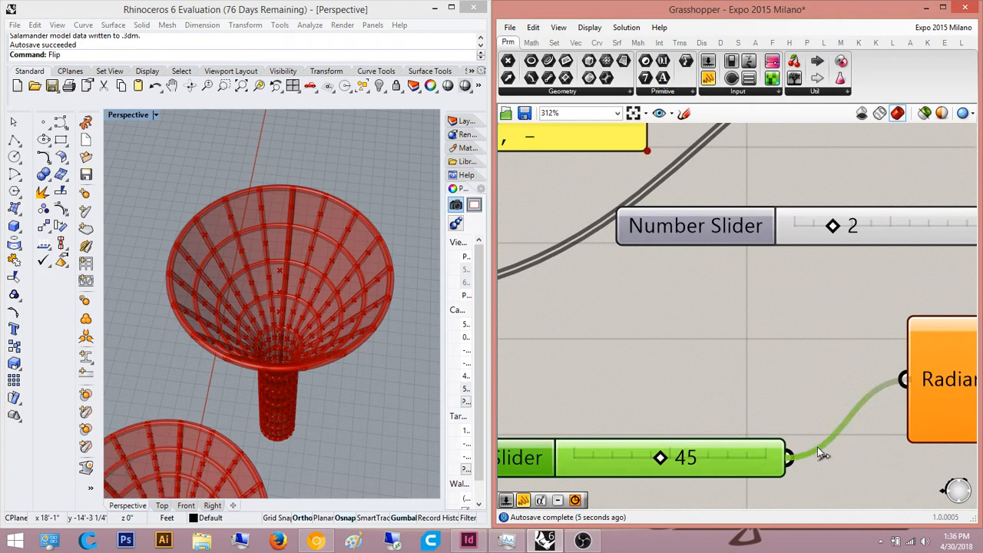
Step: Feed the upstream rib geometry into Polar Array's Geometry input and space Polar Array and the 45 slider farther from their neighbours
scroll(817, 453, "down", 5)
scroll(749, 262, "down", 3)
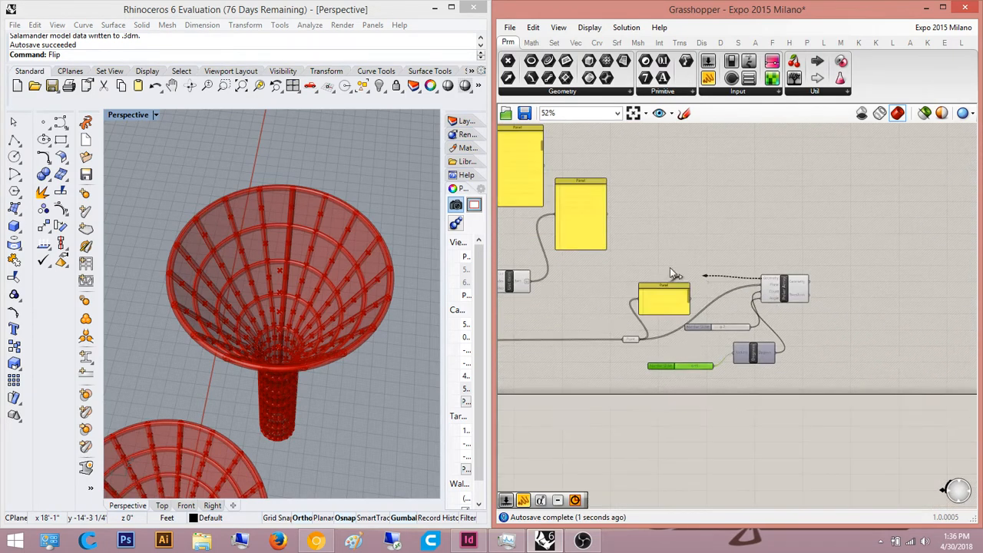
left_click(775, 297)
scroll(775, 297, "up", 5)
left_click_drag(776, 296, 852, 296)
scroll(734, 375, "up", 2)
left_click_drag(715, 444, 653, 442)
scroll(665, 440, "down", 2)
right_click_drag(688, 441, 795, 399)
left_click_drag(629, 427, 596, 432)
Step: Inspect the arrayed ribs around the five columns and the Point parameter feeding Polar Array
mouse_move(369, 330)
right_mouse_down()
mouse_move(301, 288)
mouse_move(342, 283)
mouse_move(334, 304)
mouse_move(368, 315)
right_mouse_up()
scroll(301, 287, "down", 8)
scroll(342, 282, "down", 5)
scroll(342, 282, "up", 8)
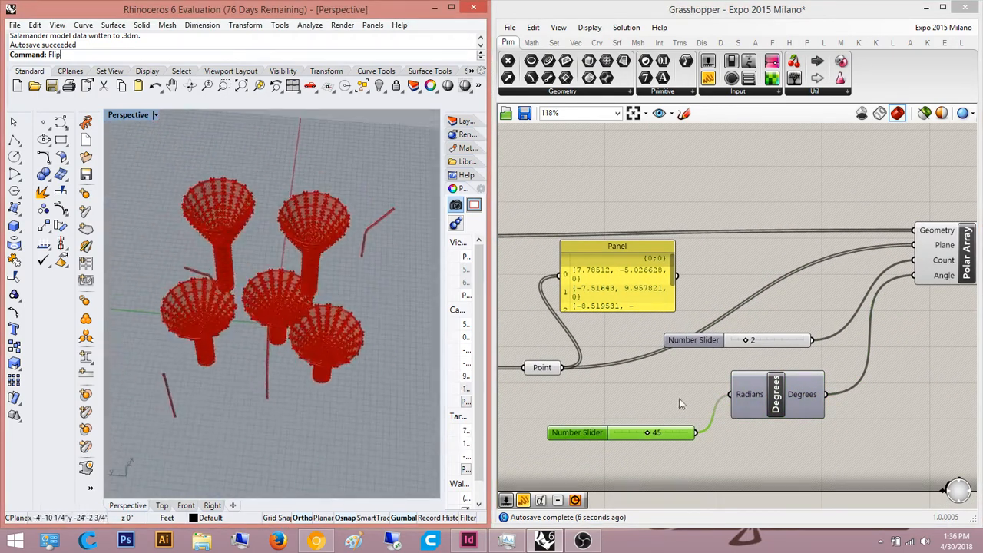
scroll(543, 371, "up", 4)
left_click(518, 372)
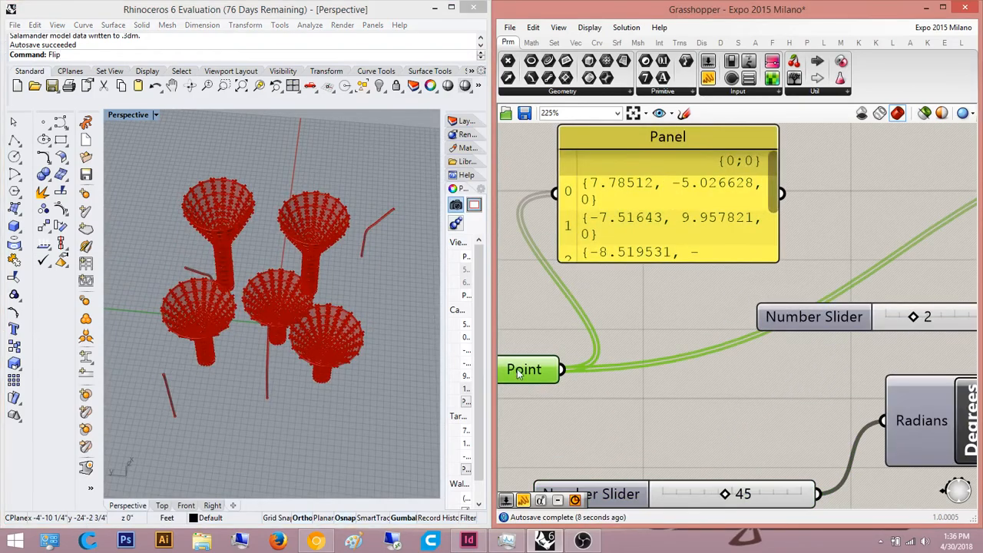
scroll(805, 332, "down", 7)
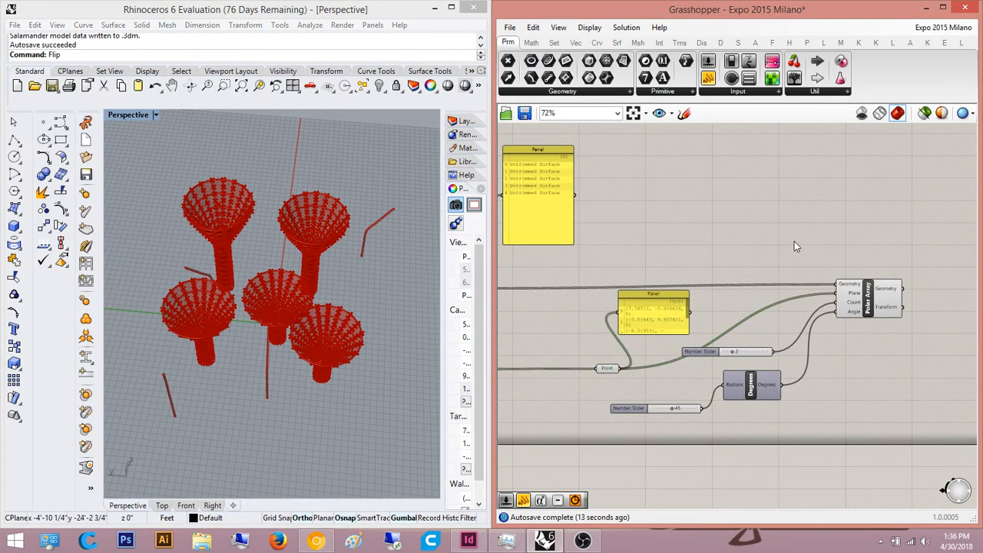
Step: Undo the Polar Array work step by step, including its sliders, wires, the Panel move and the flattened List Item output
key("ctrl+z")
key("ctrl+z")
key("ctrl+z")
key("ctrl+z")
key("ctrl+z")
key("ctrl+z")
key("ctrl+z")
key("ctrl+z")
key("ctrl+z")
key("ctrl+z")
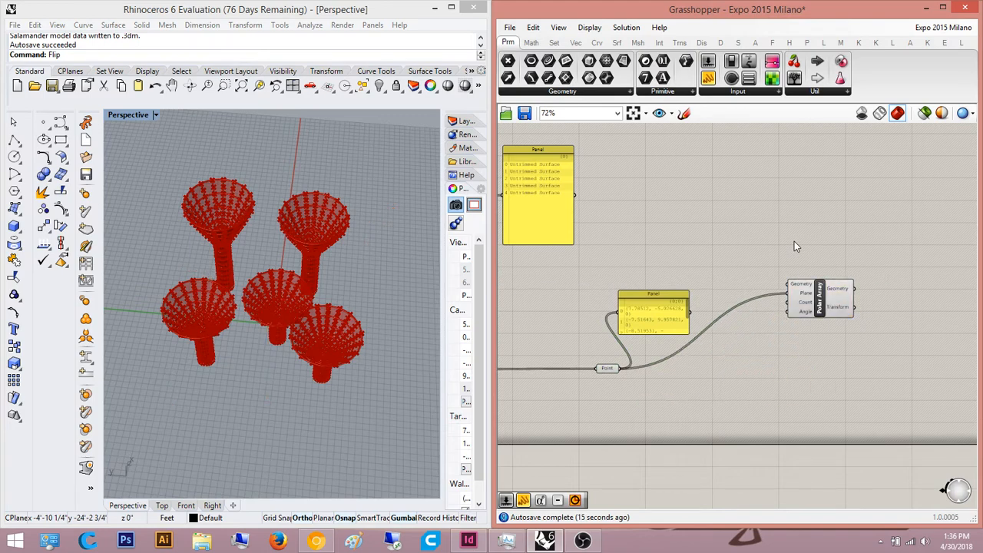
key("ctrl+z")
key("ctrl+z")
key("ctrl+z")
key("ctrl+z")
key("ctrl+z")
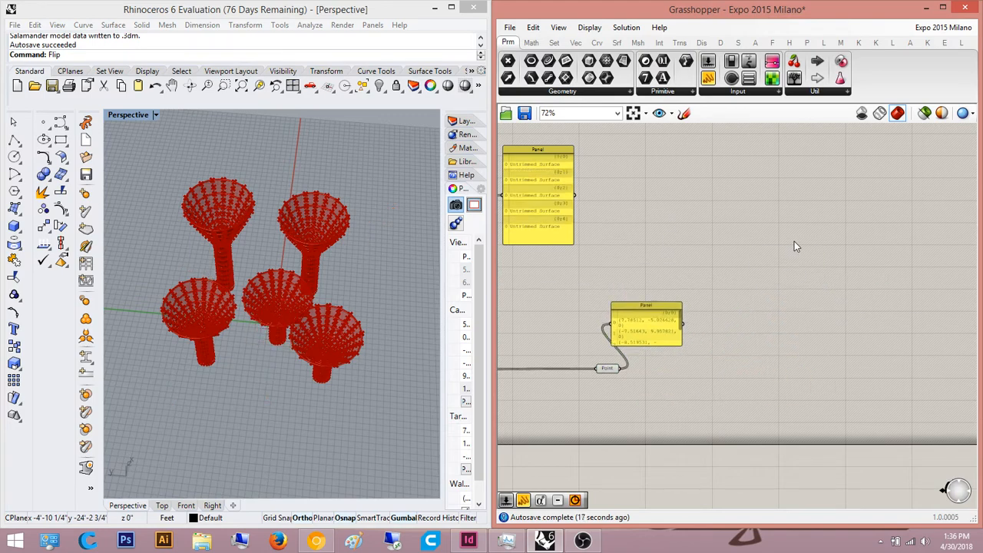
Step: Restore the Rotate setup with its Flatten Tree, two List Item components, Degrees component and Number Slider
key("ctrl+y")
key("ctrl+y")
key("ctrl+y")
key("ctrl+y")
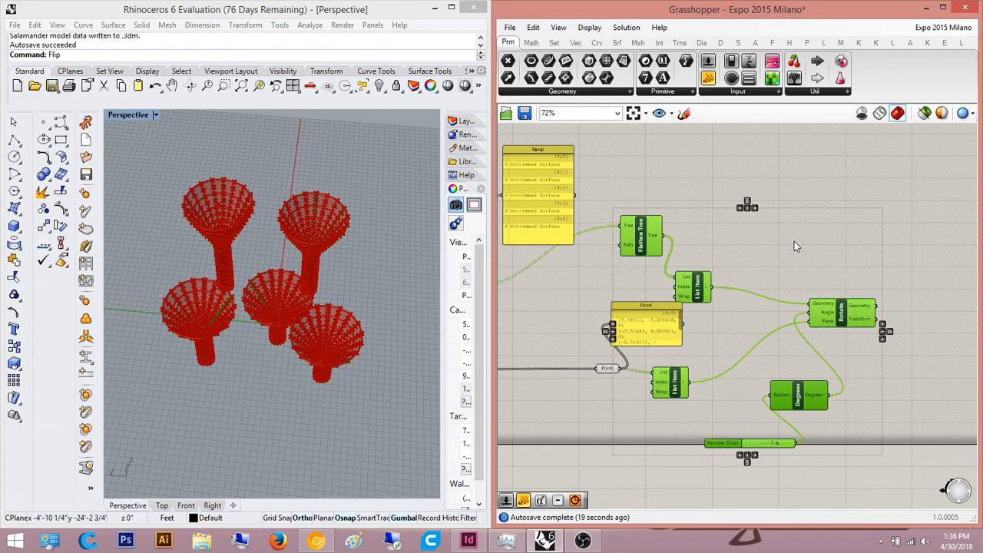
left_click(794, 241)
Step: Select the List Item feeding Rotate's Geometry input and examine which rib pipe it picks out on the columns
right_click_drag(687, 282, 679, 284)
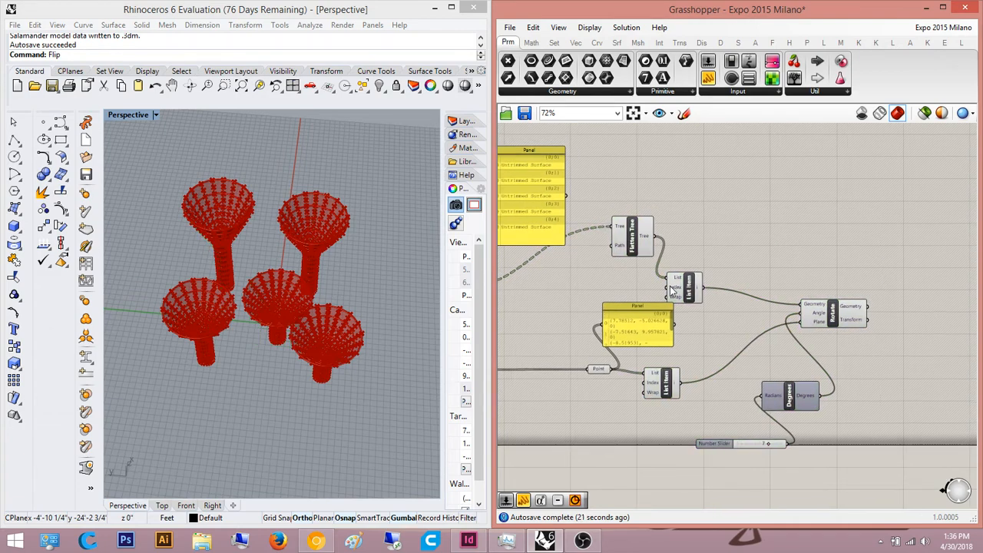
scroll(674, 287, "up", 3)
left_click(695, 295)
right_click_drag(729, 319, 654, 314)
scroll(653, 314, "up", 3)
scroll(326, 237, "up", 7)
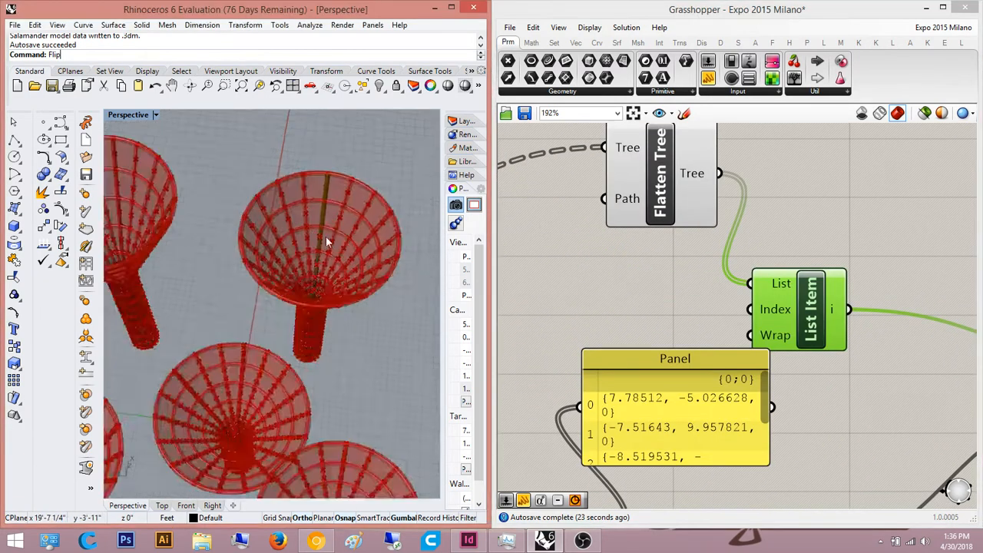
scroll(326, 230, "down", 6)
right_click_drag(843, 300, 697, 218)
scroll(699, 272, "down", 4)
right_click_drag(762, 325, 656, 289)
scroll(665, 426, "up", 3)
right_click_drag(683, 431, 794, 474)
scroll(702, 437, "down", 3)
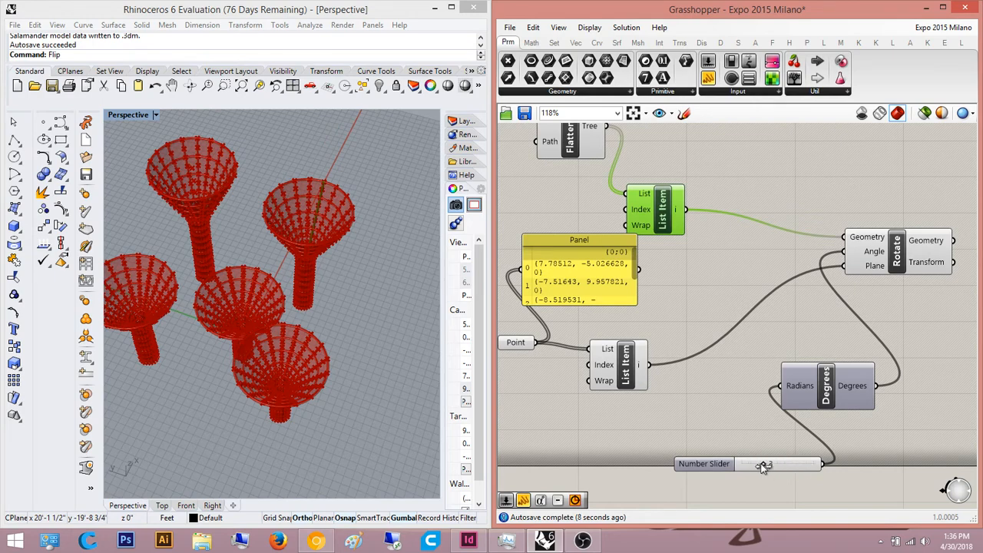
Step: Place a Radians component beside the existing Degrees component
scroll(851, 388, "up", 6)
right_click_drag(812, 394, 733, 402)
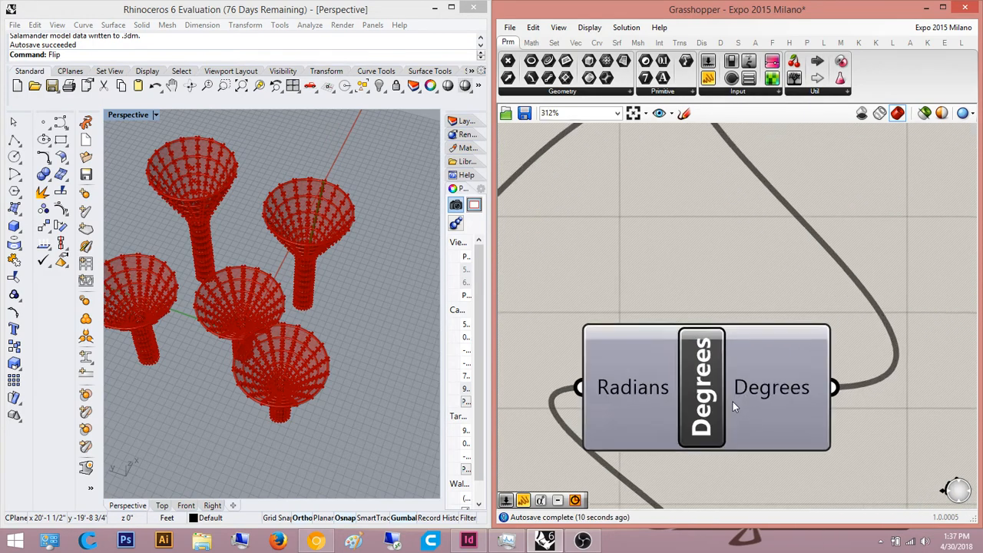
scroll(733, 402, "up", 1)
left_click(733, 402)
scroll(774, 407, "down", 5)
double_click(865, 438)
type("radians")
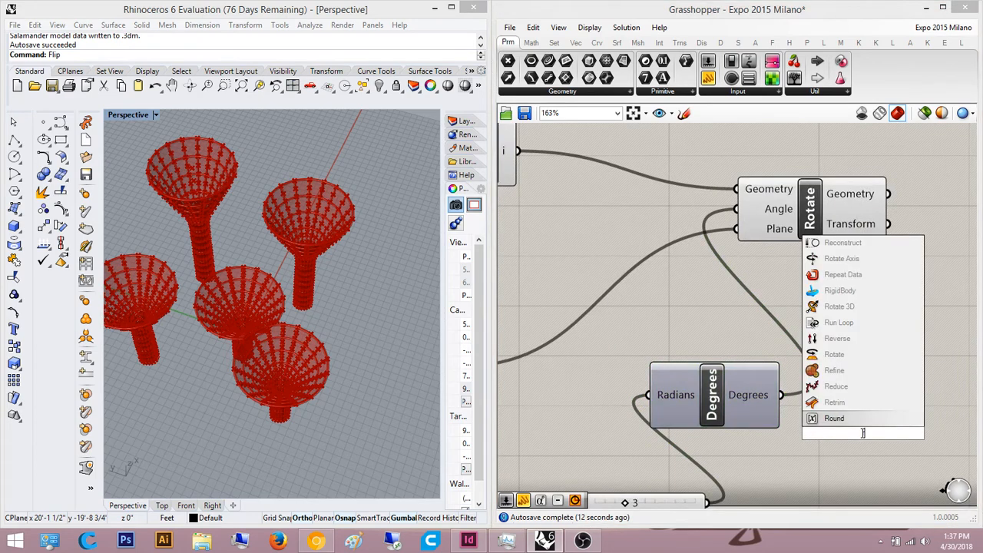
key("Return")
scroll(862, 435, "up", 3)
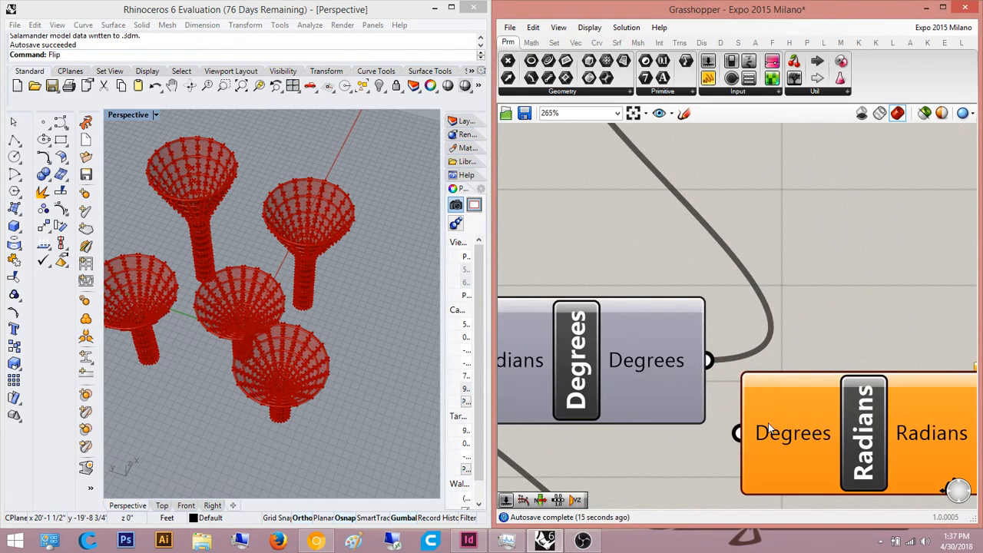
Step: Route the Number Slider through the Radians component into Rotate's Angle input and delete the Degrees component
scroll(768, 430, "down", 3)
left_click_drag(835, 383, 636, 213)
right_click_drag(750, 450, 813, 373)
left_click(703, 345)
key("Delete")
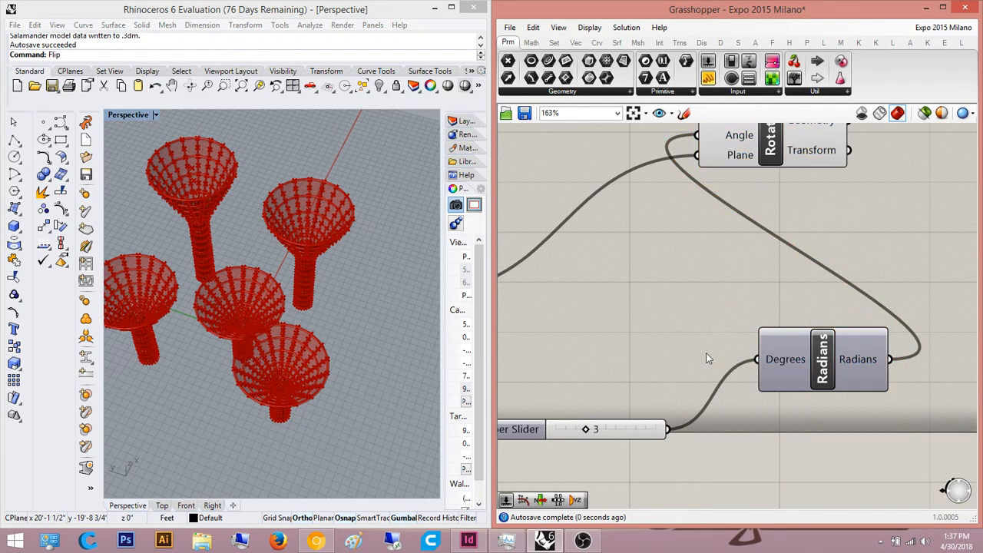
Step: Select the Rotate component and examine its rotated rib on the column in the Top viewport
left_click(765, 150)
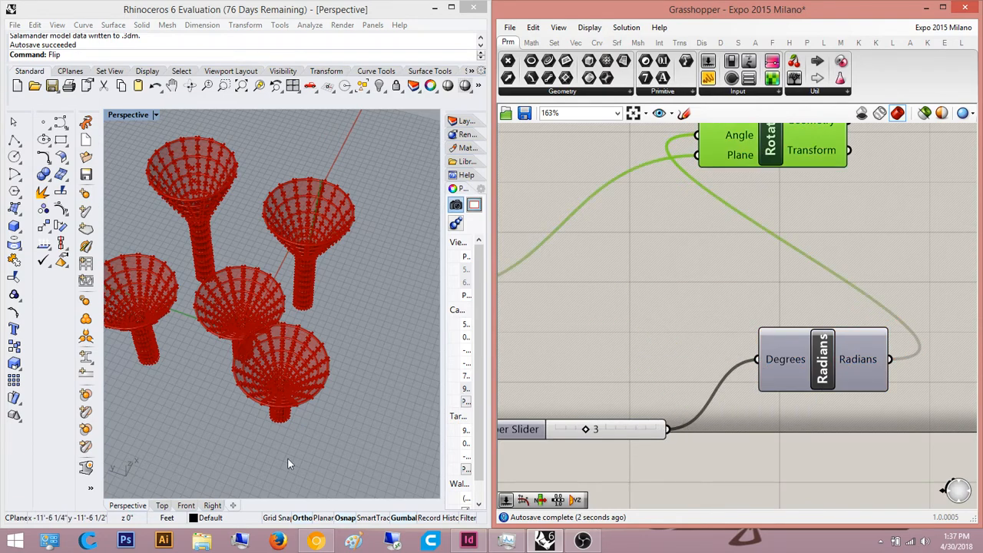
left_click(162, 506)
scroll(309, 260, "down", 5)
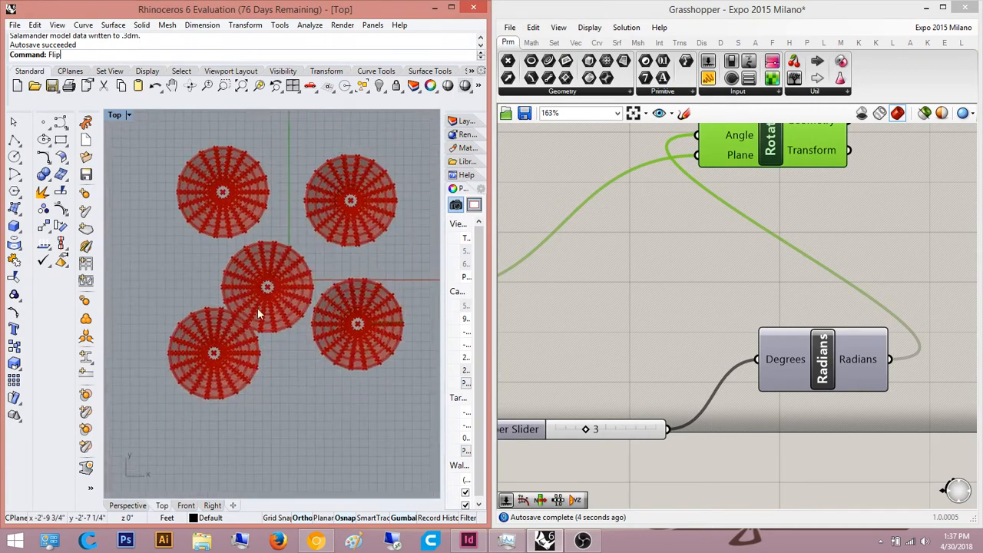
scroll(316, 224, "up", 4)
scroll(316, 225, "up", 8)
right_click_drag(305, 219, 317, 305)
scroll(823, 379, "down", 4)
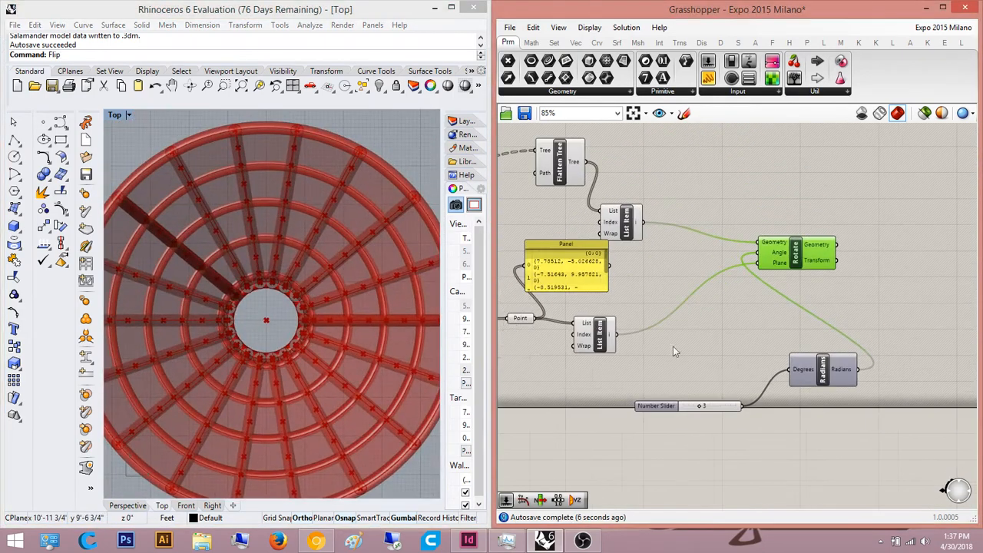
right_click_drag(299, 351, 299, 352)
scroll(299, 352, "down", 5)
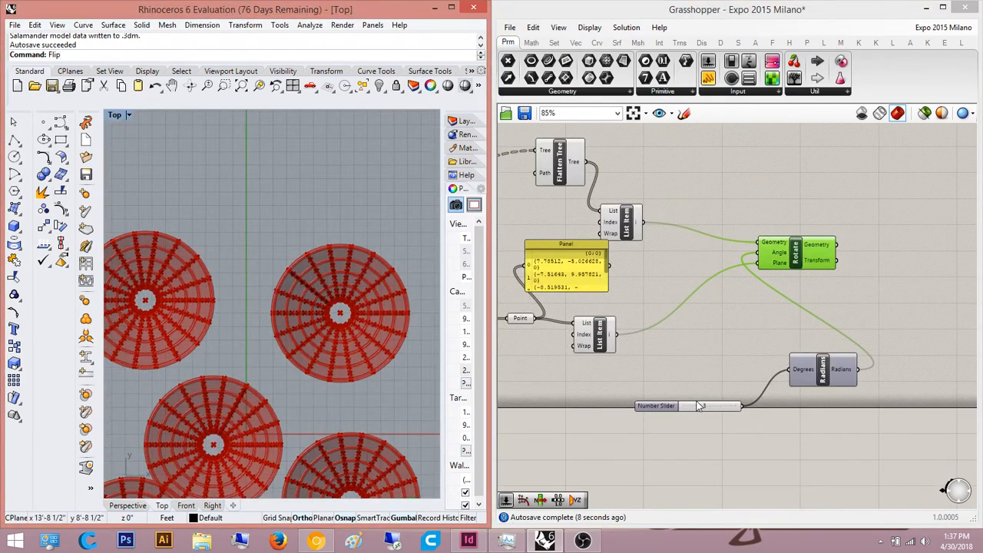
Step: Extend the rotation angle slider's range to 100, from 0 to 100
scroll(699, 406, "up", 5)
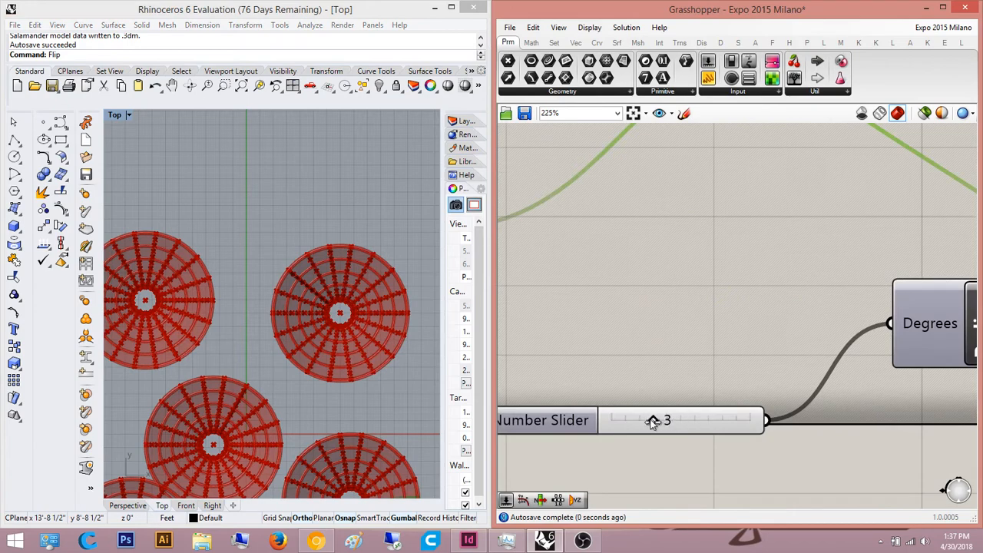
double_click(568, 422)
double_click(608, 440)
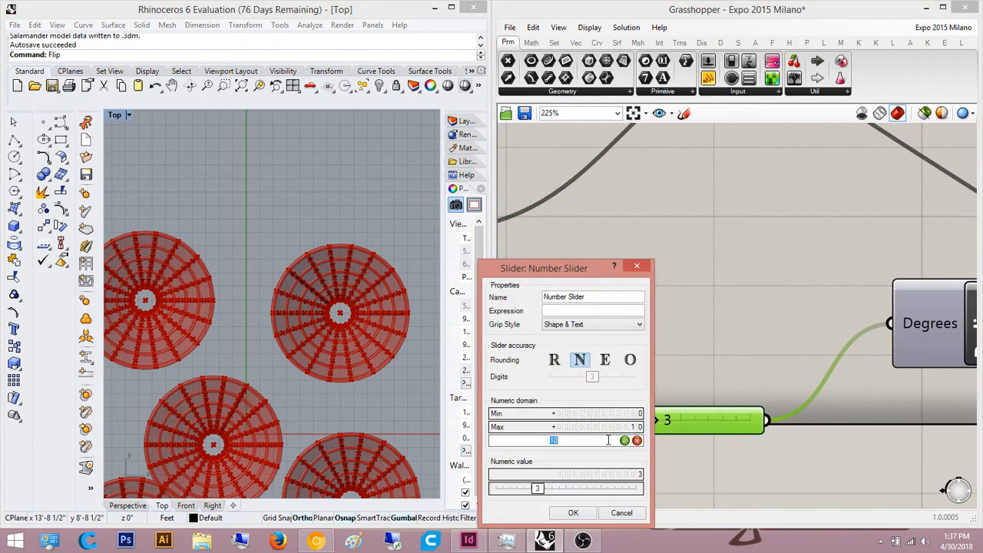
key("Return")
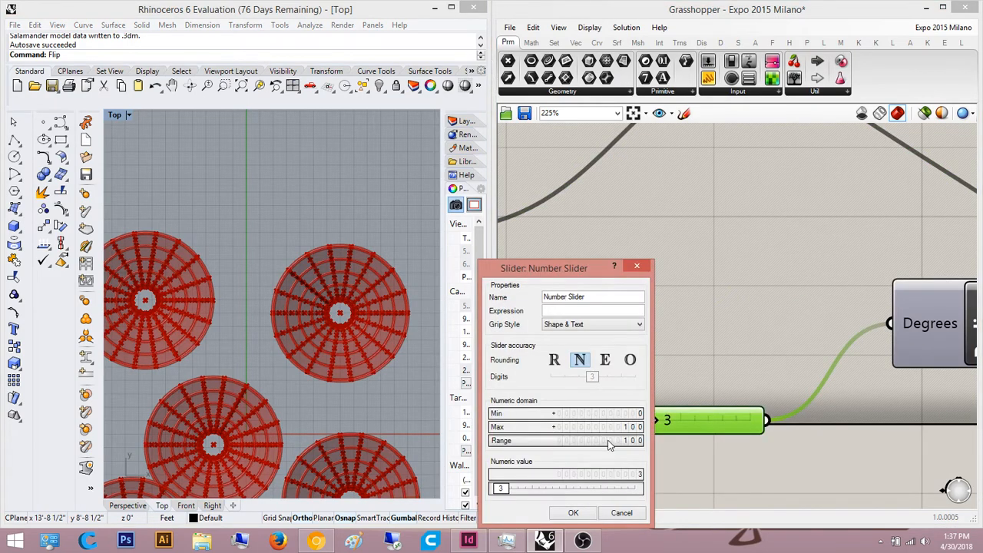
left_click(573, 513)
Step: Set the rotation angle slider to 48 while checking the rotated rib in the Top viewport
scroll(600, 327, "up", 5)
left_click_drag(624, 411, 653, 414)
scroll(384, 406, "up", 5)
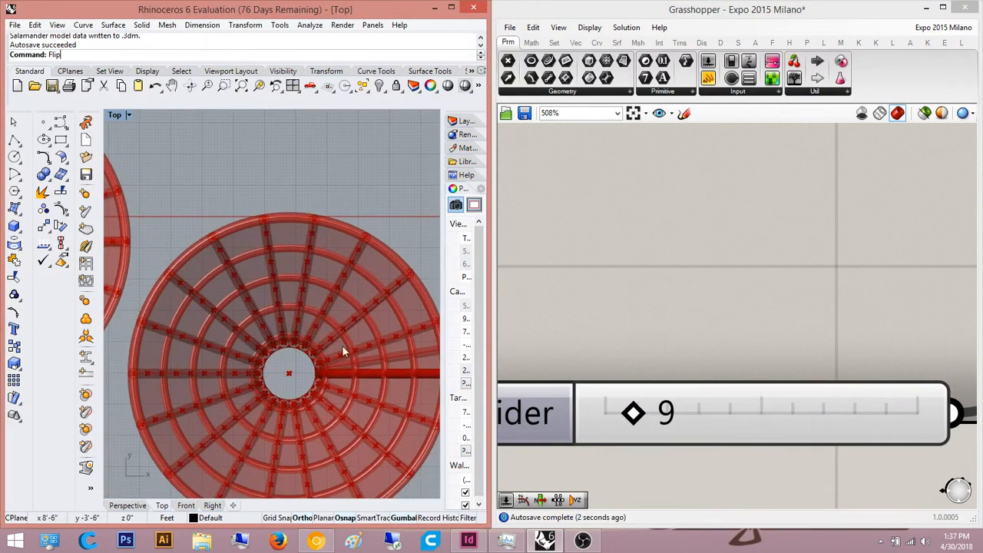
scroll(343, 351, "down", 4)
left_click_drag(642, 414, 820, 242)
scroll(621, 304, "down", 5)
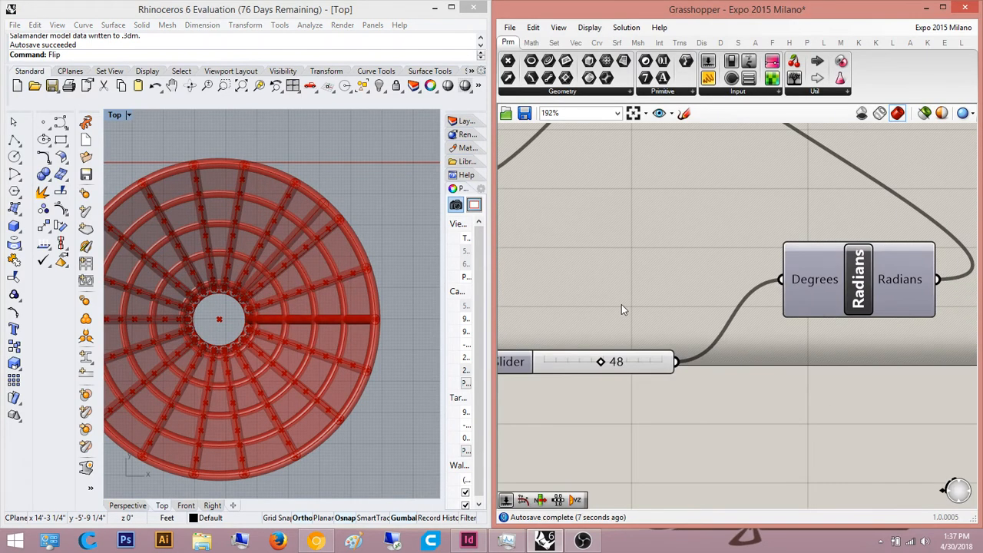
Step: Delete both List Item components that feed Rotate's Geometry and Plane inputs
scroll(582, 231, "down", 3)
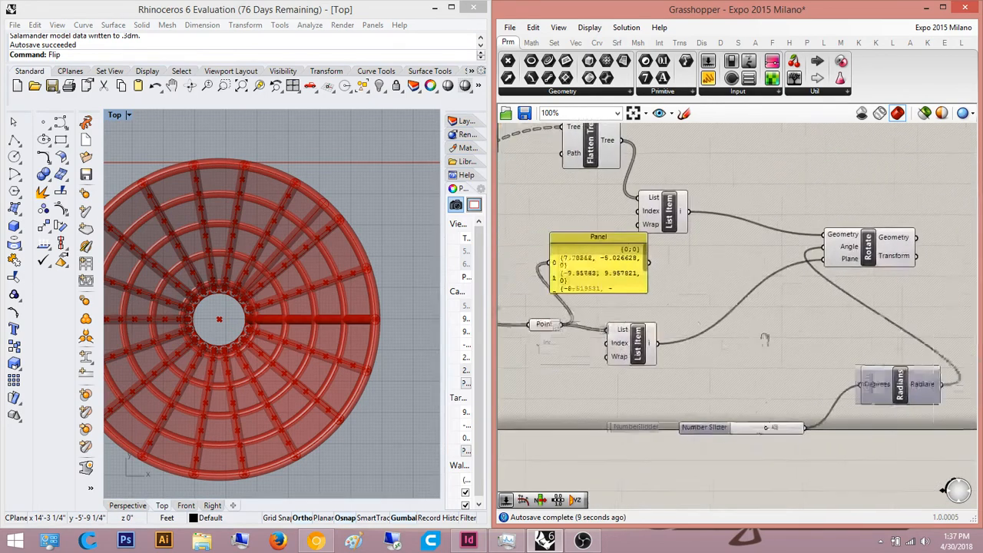
right_click_drag(653, 356, 707, 356)
left_click(707, 354)
scroll(707, 355, "up", 3)
scroll(730, 360, "down", 6)
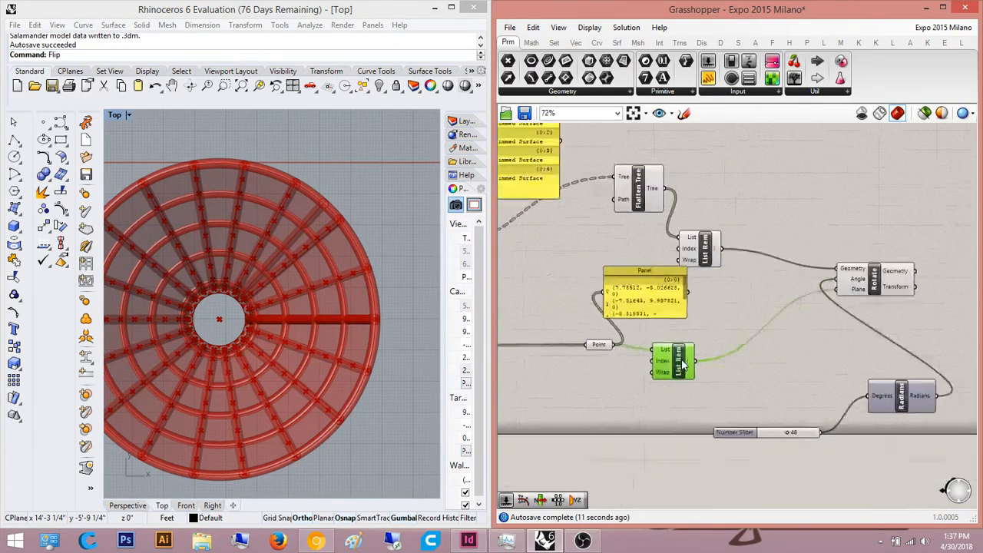
scroll(729, 360, "up", 3)
left_click_drag(756, 413, 693, 214)
key("Delete")
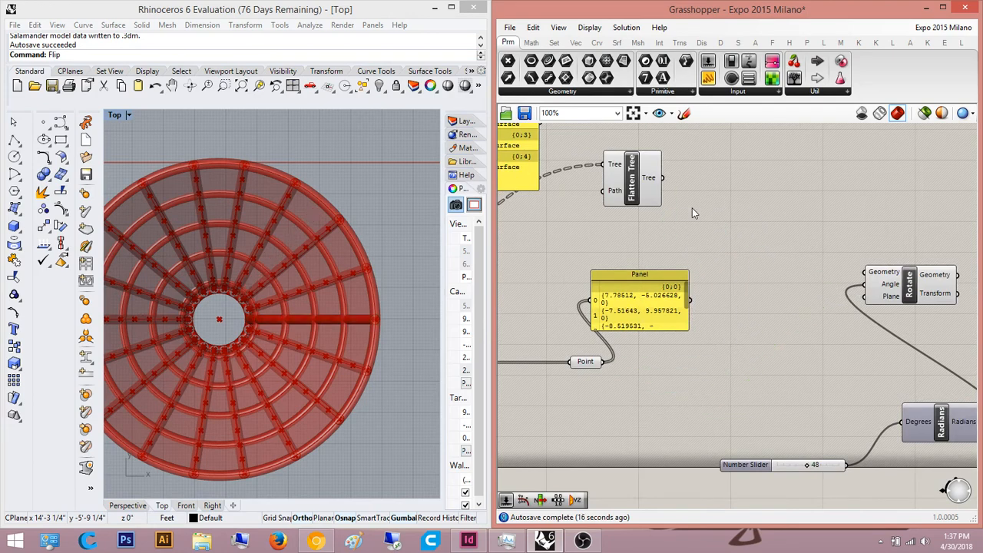
scroll(791, 295, "down", 2)
scroll(819, 303, "up", 3)
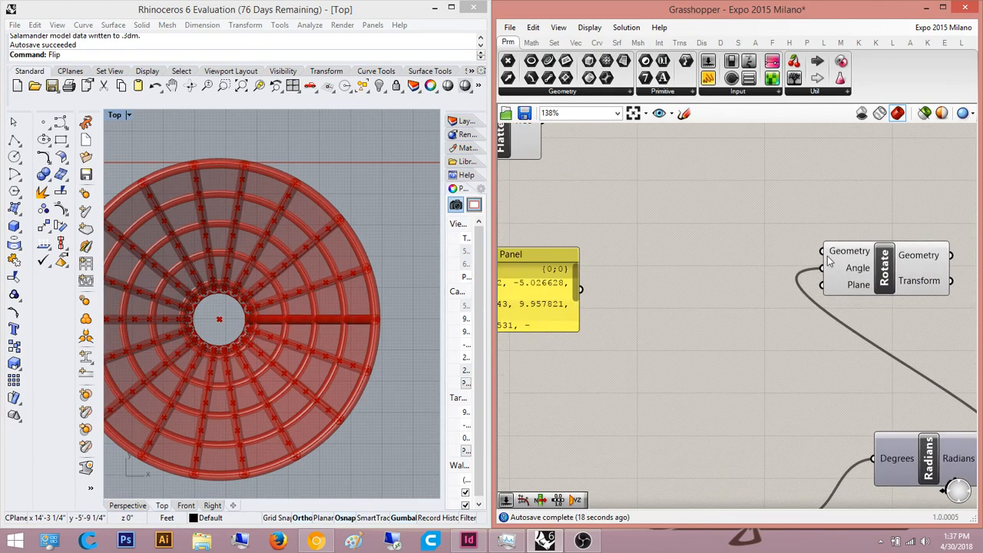
Step: Connect Flatten Tree's output to Rotate's Geometry input and the Point parameter to Rotate's Plane input
scroll(805, 255, "down", 5)
left_click_drag(822, 252, 686, 200)
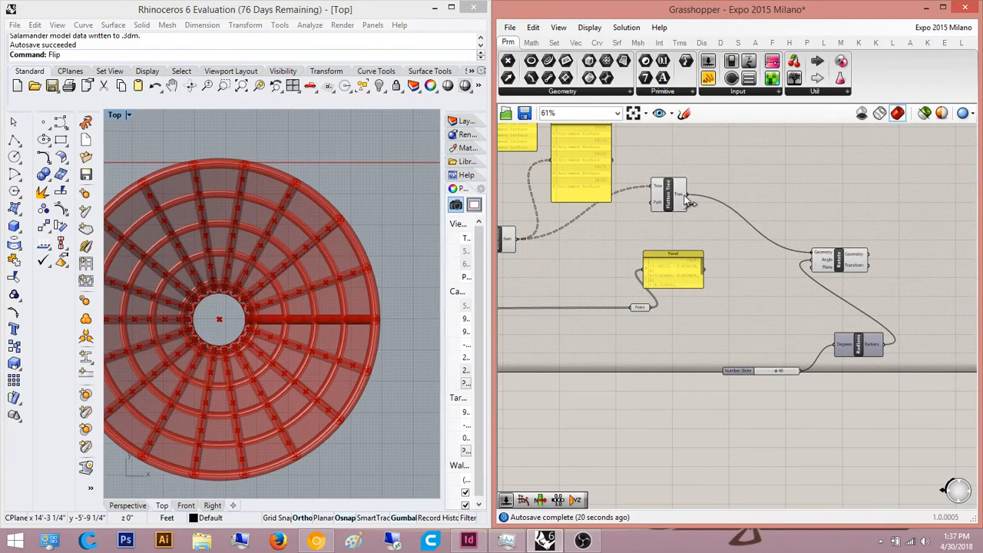
scroll(828, 275, "up", 5)
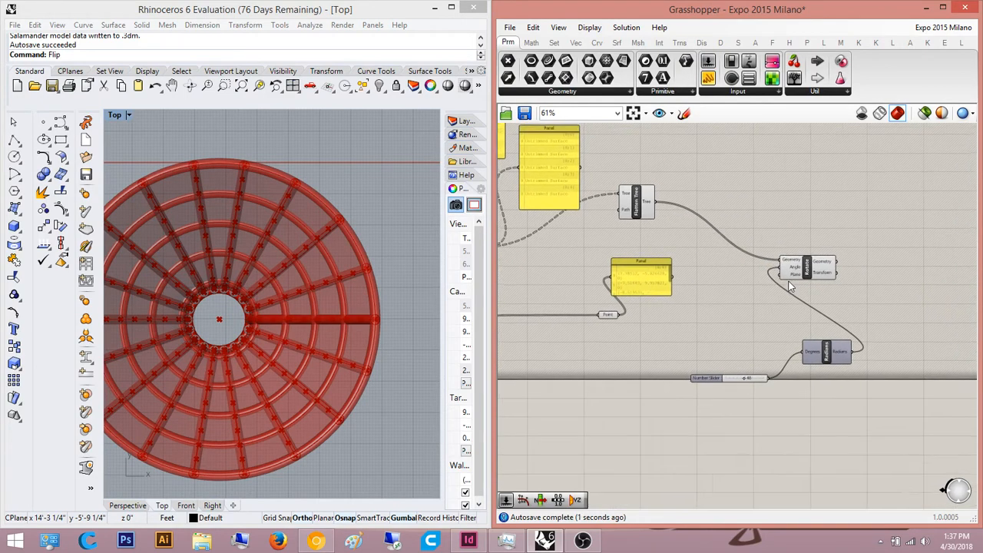
scroll(710, 274, "down", 5)
left_click_drag(711, 274, 579, 315)
scroll(231, 265, "down", 5)
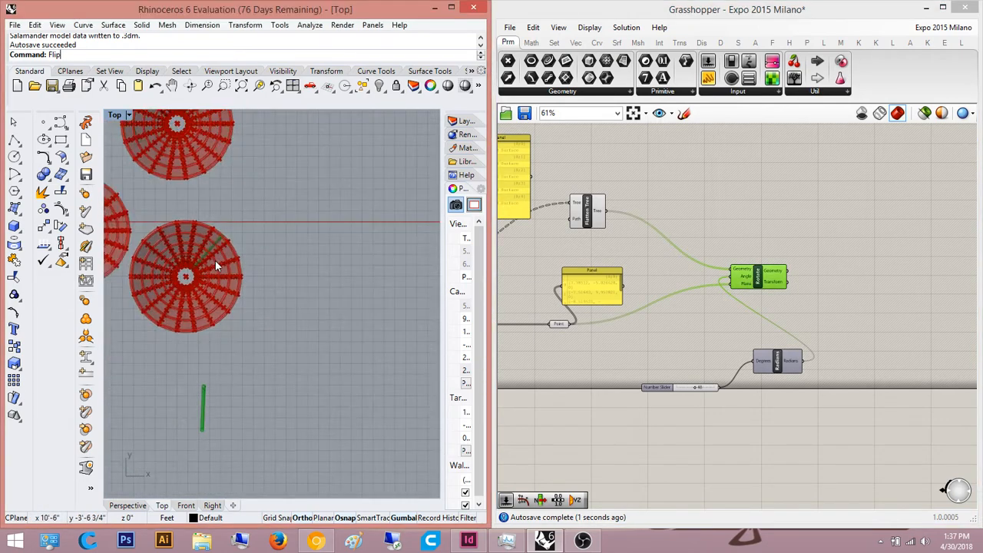
Step: Examine the rotated ribs in the Top viewport and the centre point list, then select the Rotate component
scroll(313, 288, "up", 5)
scroll(312, 288, "up", 3)
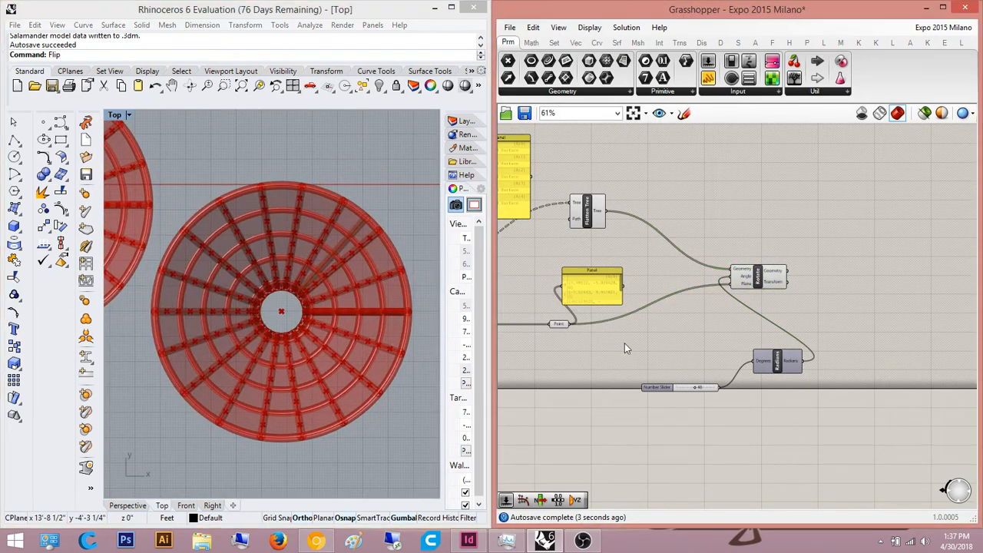
scroll(623, 347, "up", 5)
scroll(623, 358, "up", 2)
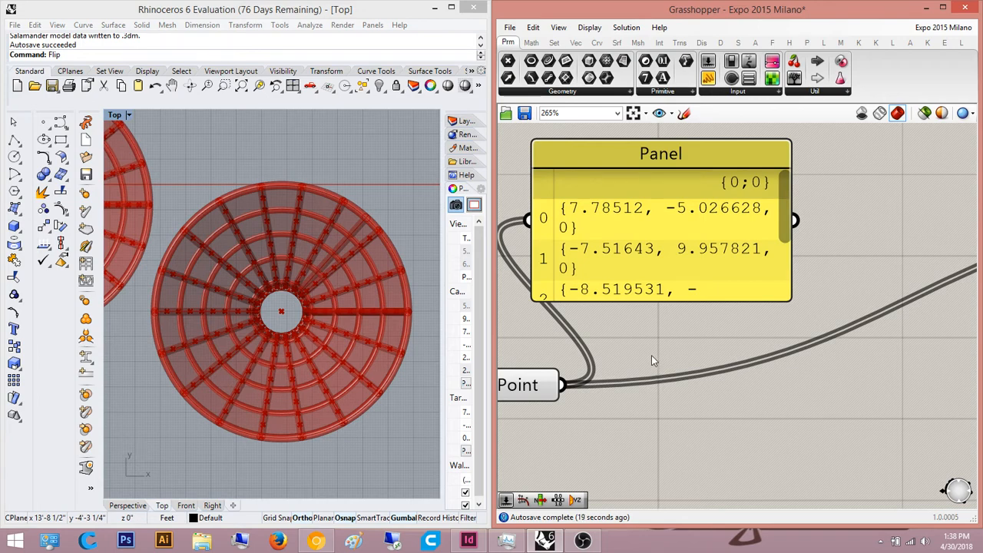
scroll(839, 254, "down", 2)
right_click_drag(839, 254, 684, 314)
scroll(684, 313, "down", 3)
scroll(894, 293, "up", 3)
left_click(925, 306)
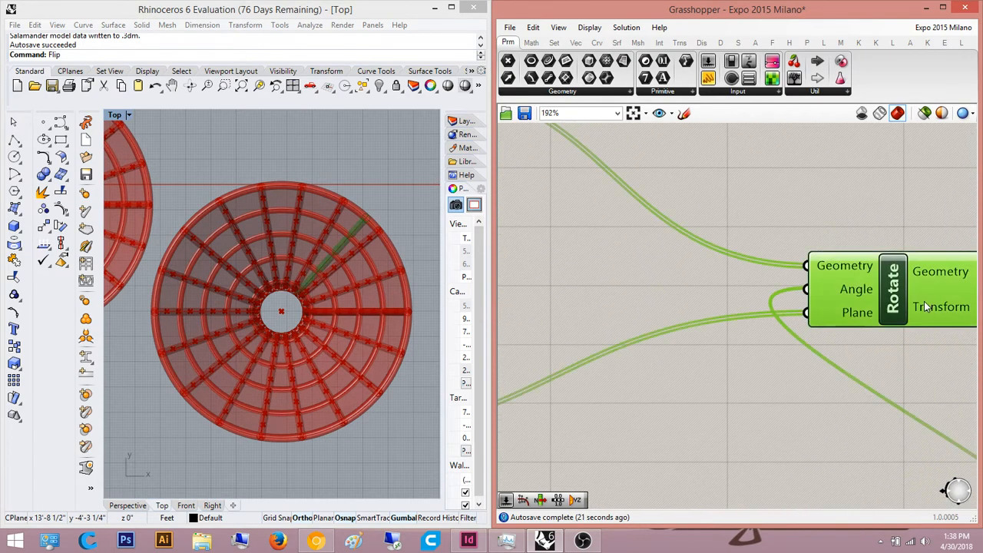
Step: Move the Radians component beneath Rotate and reselect Rotate to highlight its ribs
scroll(774, 265, "down", 4)
right_click_drag(869, 215, 772, 223)
scroll(812, 327, "up", 1)
left_click_drag(802, 436, 676, 343)
left_click_drag(809, 367, 655, 378)
left_click(779, 219)
Step: Set the rotation angle slider to 0 while checking the ribs of all columns in the Top viewport, then clear the selection
right_click_drag(280, 321, 280, 272)
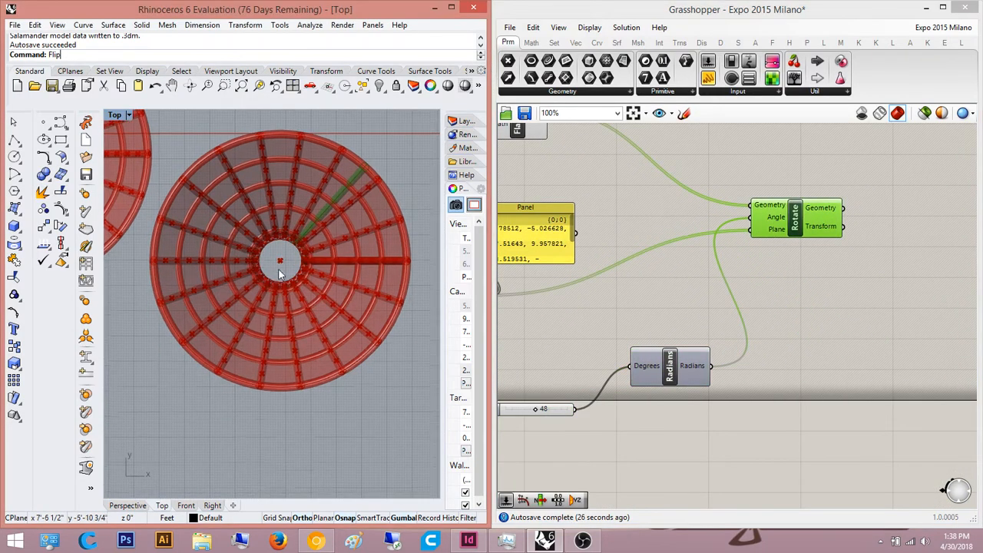
scroll(280, 271, "down", 9)
right_click_drag(538, 399, 621, 404)
scroll(623, 406, "up", 4)
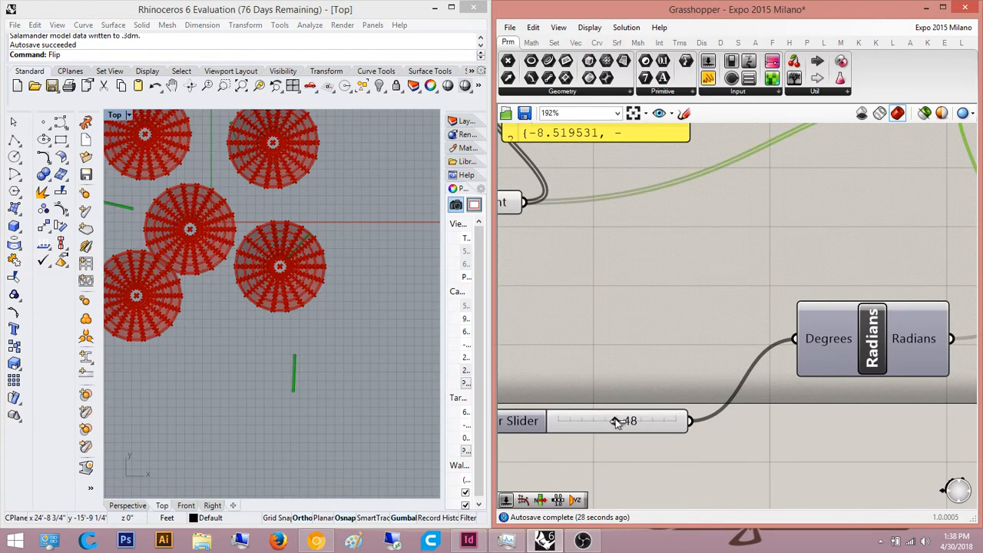
left_click_drag(617, 422, 558, 421)
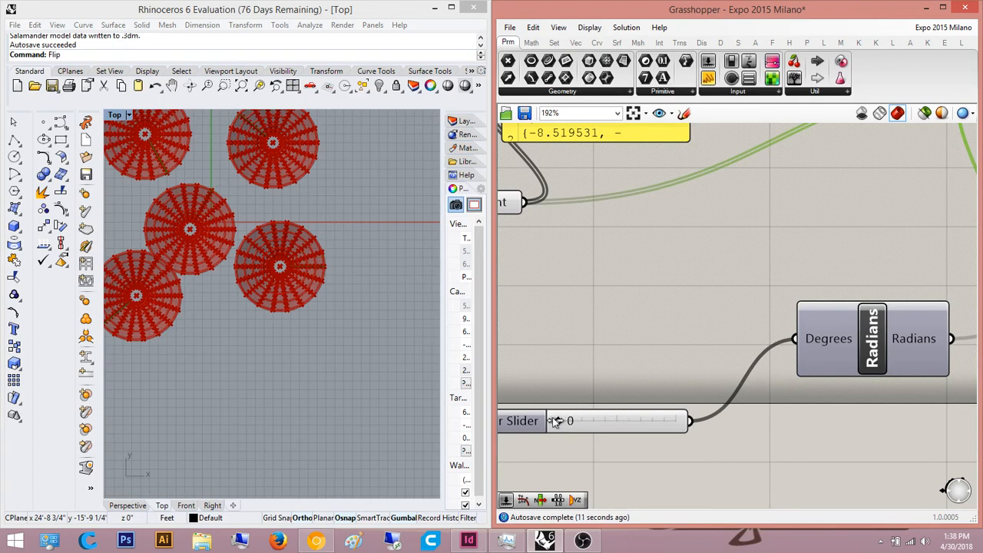
left_click_drag(574, 422, 543, 405)
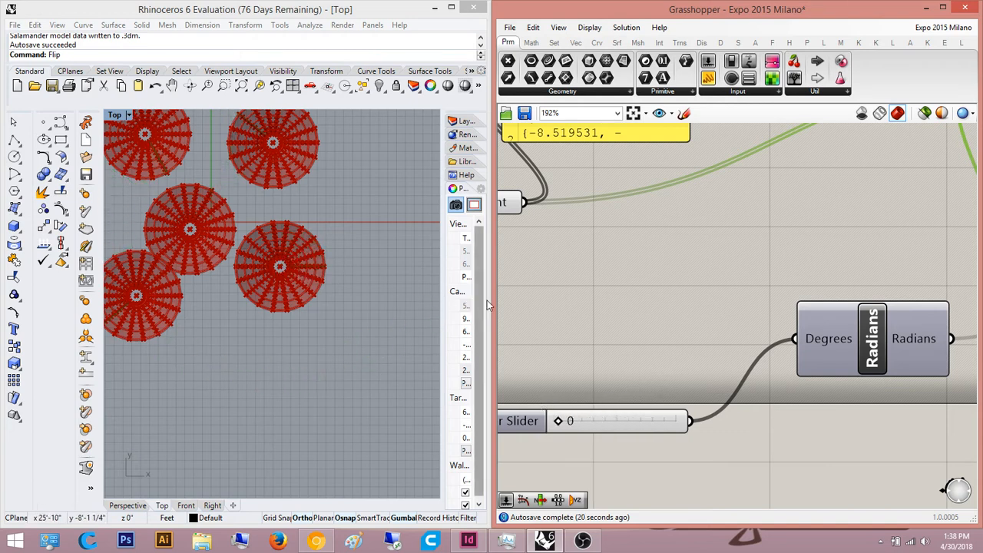
left_click(576, 291)
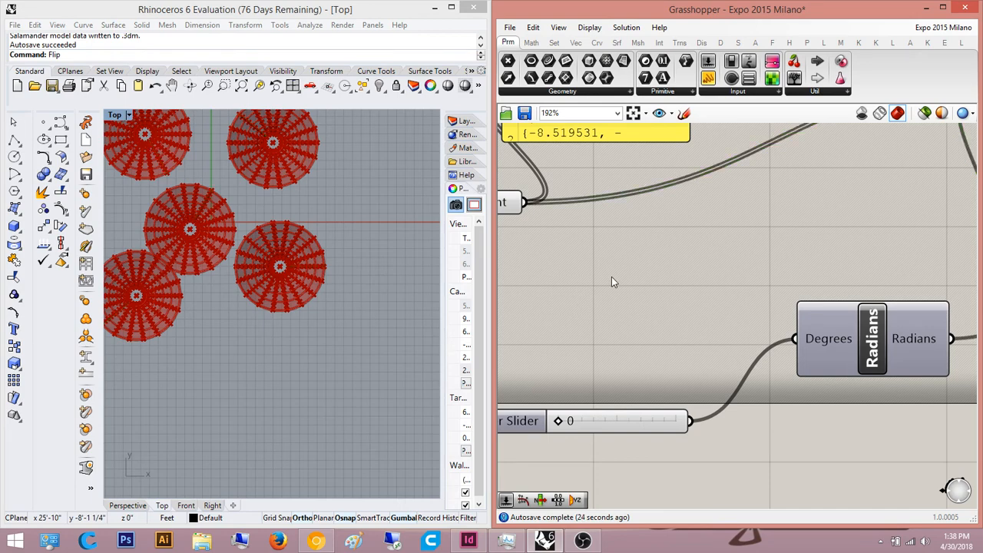
Step: Graft the Tree output of the Flatten Tree component that feeds Rotate's Geometry input
scroll(653, 292, "down", 4)
right_click_drag(653, 293, 682, 366)
scroll(594, 325, "up", 5)
right_click_drag(594, 325, 808, 336)
scroll(711, 341, "down", 4)
scroll(707, 218, "up", 3)
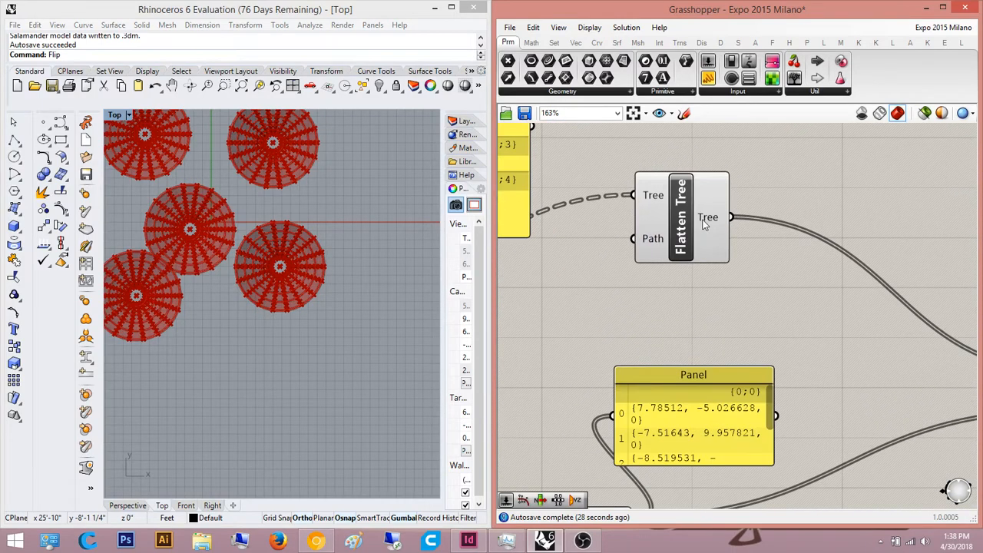
scroll(710, 222, "down", 4)
scroll(763, 231, "up", 3)
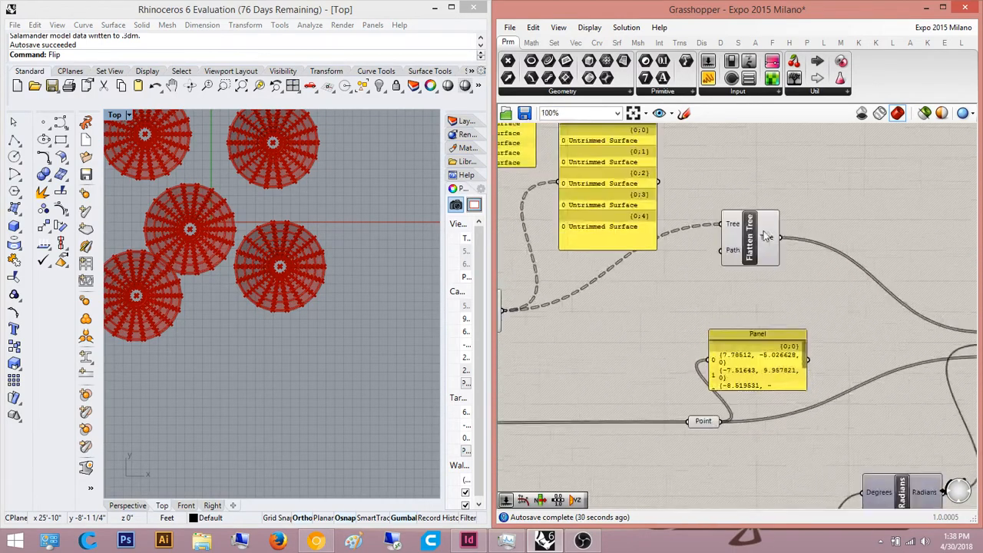
left_click(768, 238)
right_click(768, 238)
left_click(801, 302)
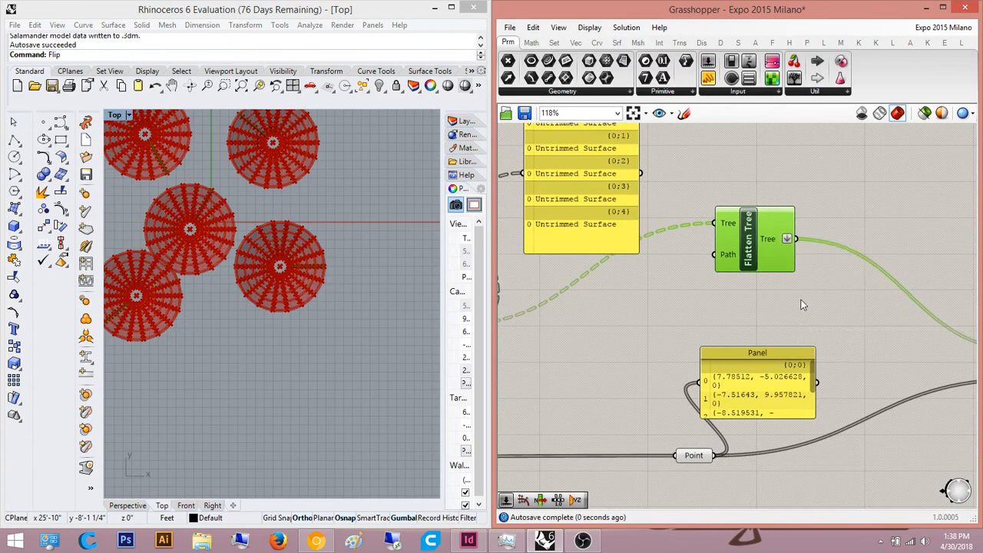
right_click(776, 240)
left_click(805, 317)
left_click(809, 326)
Step: Select Rotate and check its ribs on each column in the Top viewport while testing the angle slider, ending at 0
right_click_drag(820, 324, 822, 296)
scroll(735, 417, "up", 5)
right_click_drag(665, 410, 683, 299)
scroll(695, 311, "down", 5)
right_click_drag(261, 320, 312, 313)
scroll(319, 303, "down", 6)
scroll(330, 293, "up", 6)
right_click_drag(859, 320, 752, 343)
left_click(904, 255)
scroll(677, 414, "up", 2)
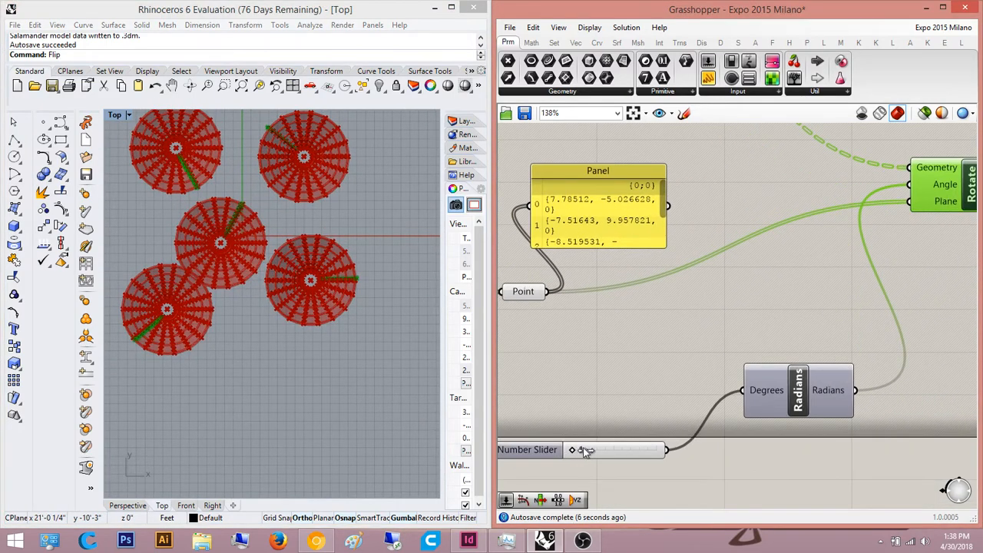
mouse_move(584, 451)
left_mouse_down()
mouse_move(607, 452)
mouse_move(572, 455)
left_mouse_up()
Step: Graft the Point parameter that supplies the column centre points to Rotate's Plane input
right_click_drag(545, 316, 594, 340)
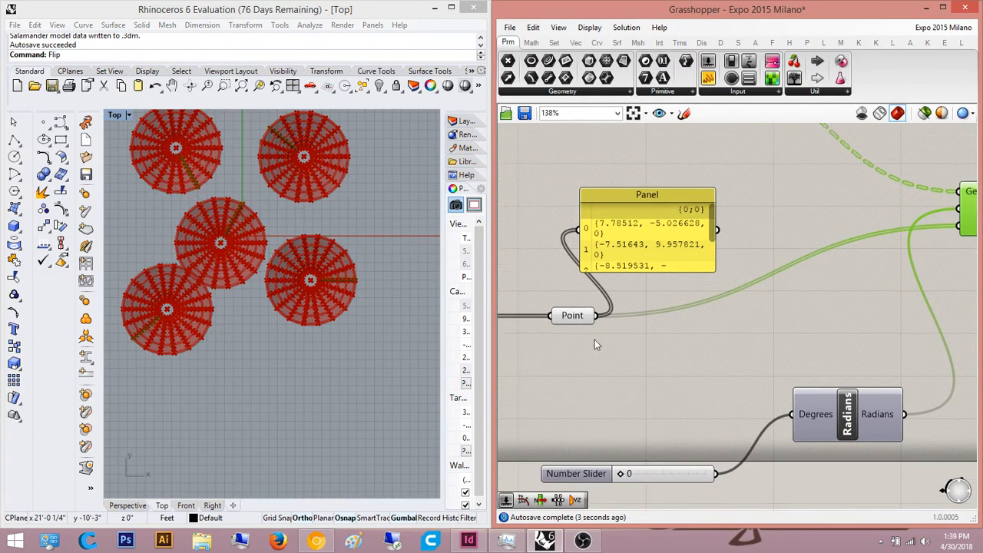
scroll(585, 326, "up", 5)
right_click(586, 312)
left_click(574, 316)
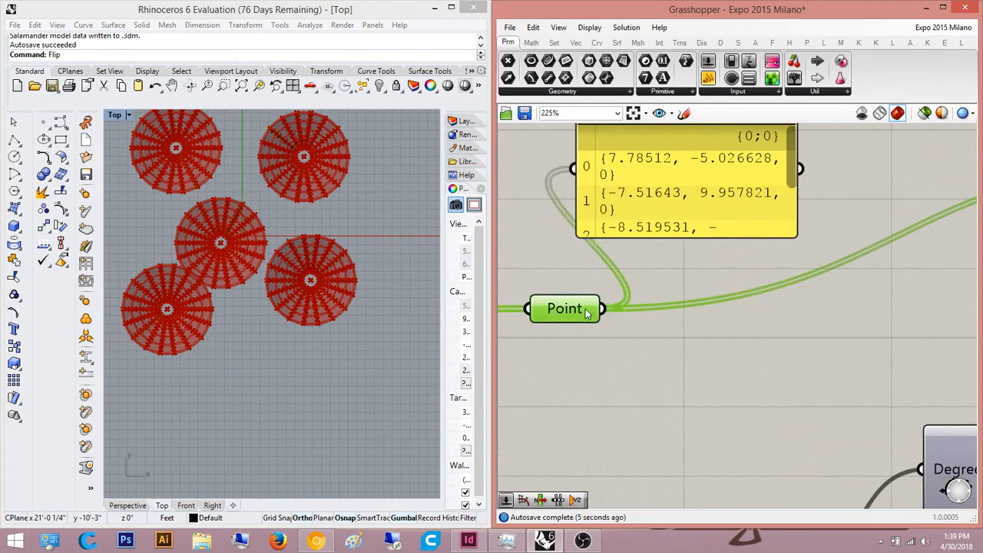
right_click(586, 311)
left_click(628, 386)
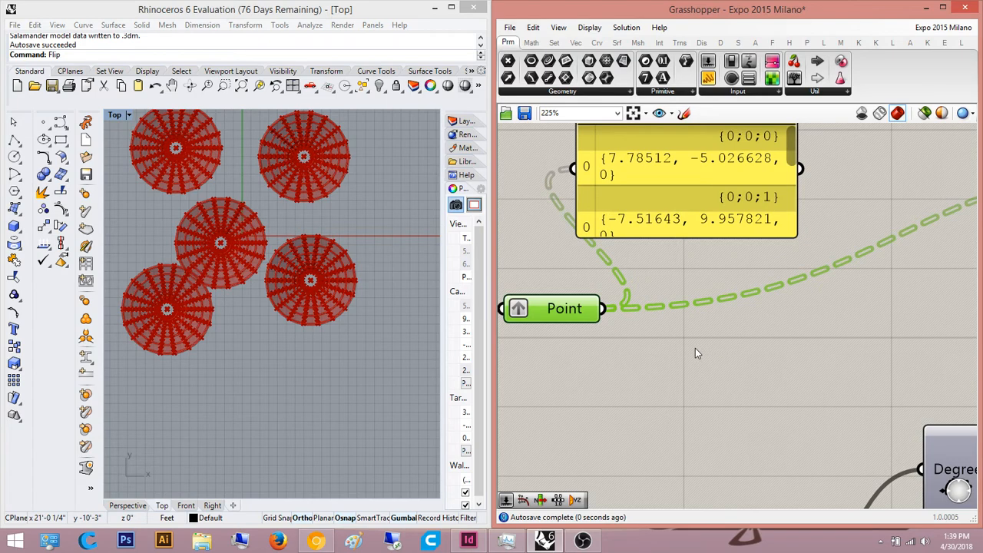
Step: Test the rotation with the grafted centre points by moving the angle slider, returning it to 0
scroll(697, 354, "down", 4)
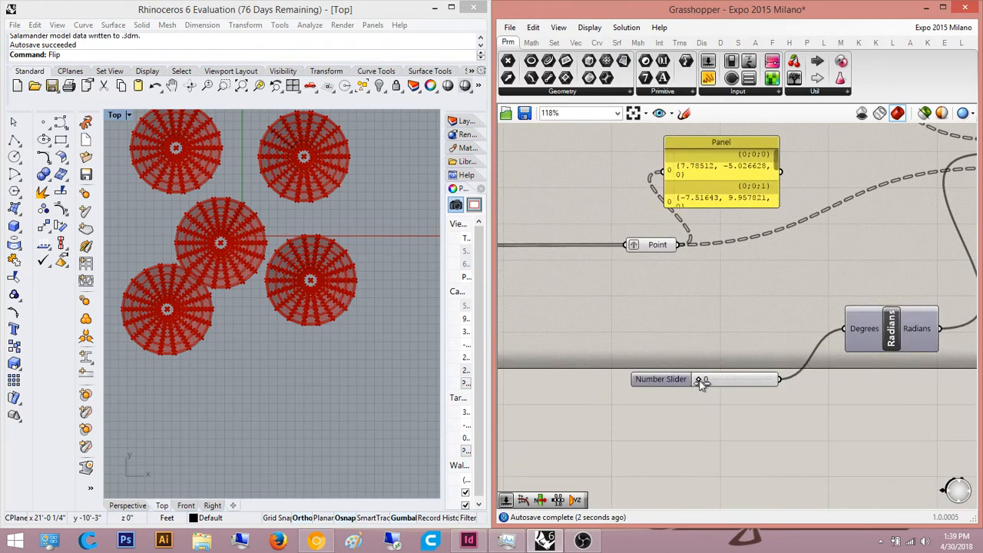
left_click_drag(710, 382, 682, 374)
right_click_drag(317, 273, 359, 300)
right_click_drag(689, 319, 581, 354)
Step: Review the grafted Flatten Tree and Point inputs of Rotate, and the List Item component that feeds them
scroll(581, 353, "down", 5)
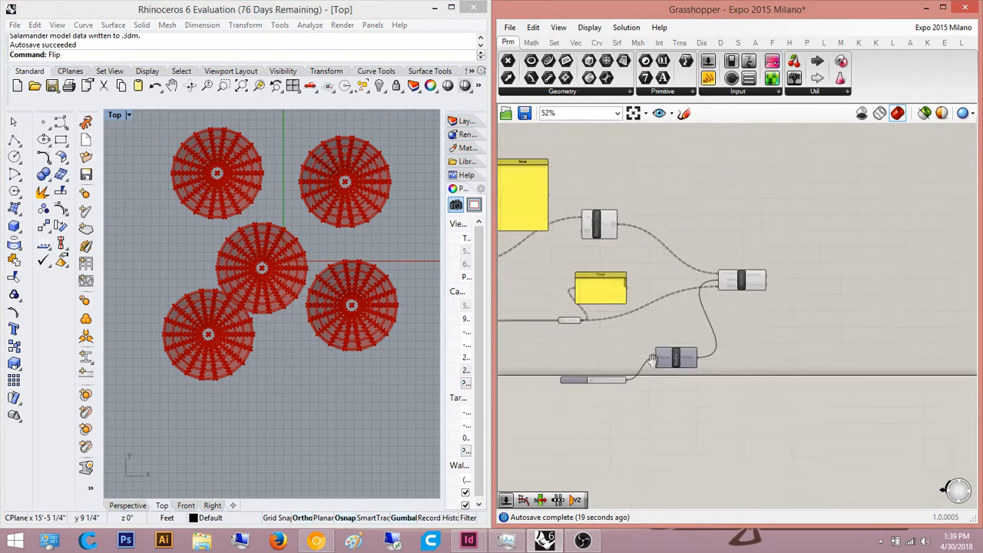
scroll(742, 294, "up", 5)
right_click_drag(700, 298, 839, 318)
scroll(747, 306, "down", 1)
right_click_drag(756, 334, 797, 306)
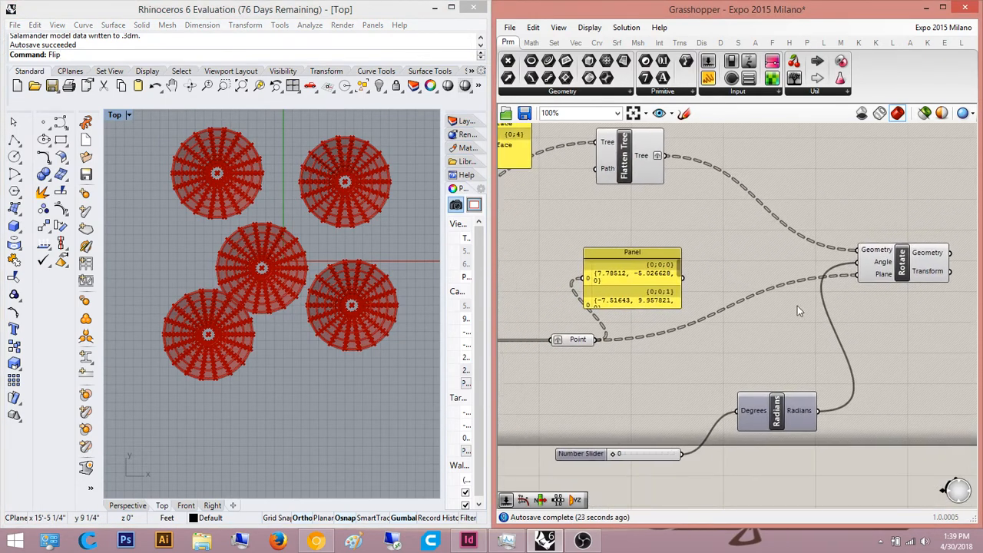
scroll(798, 306, "down", 3)
right_click_drag(722, 280, 788, 332)
scroll(588, 312, "up", 4)
mouse_move(588, 311)
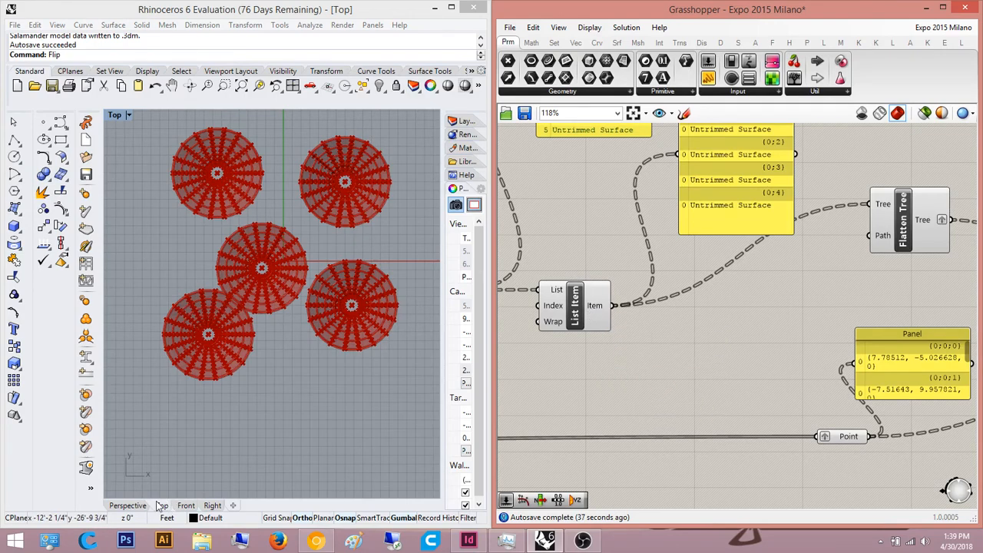
Step: Switch Rhino to the Perspective viewport and inspect the ribs on the flared columns up close
scroll(721, 311, "down", 5)
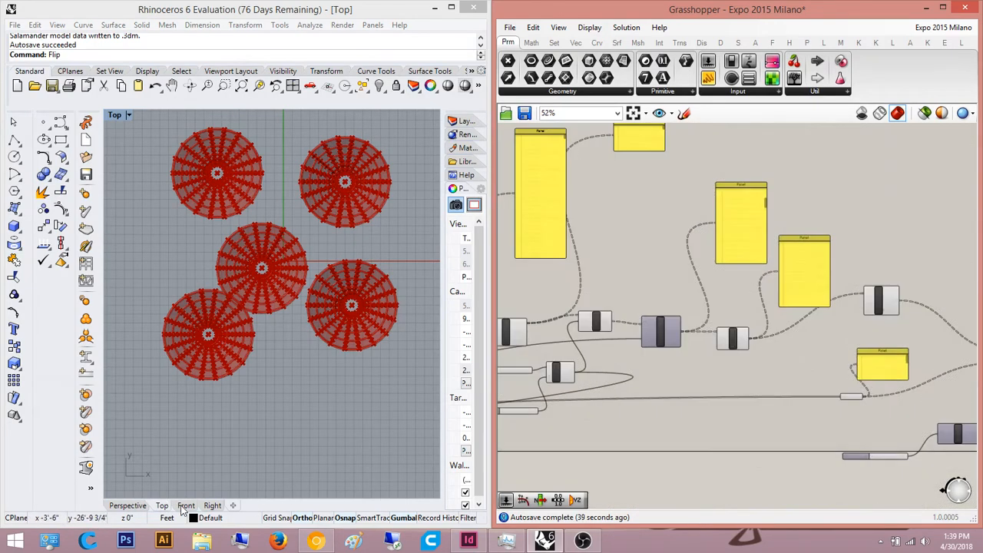
left_click(135, 508)
right_click_drag(237, 406, 298, 262)
scroll(303, 251, "up", 7)
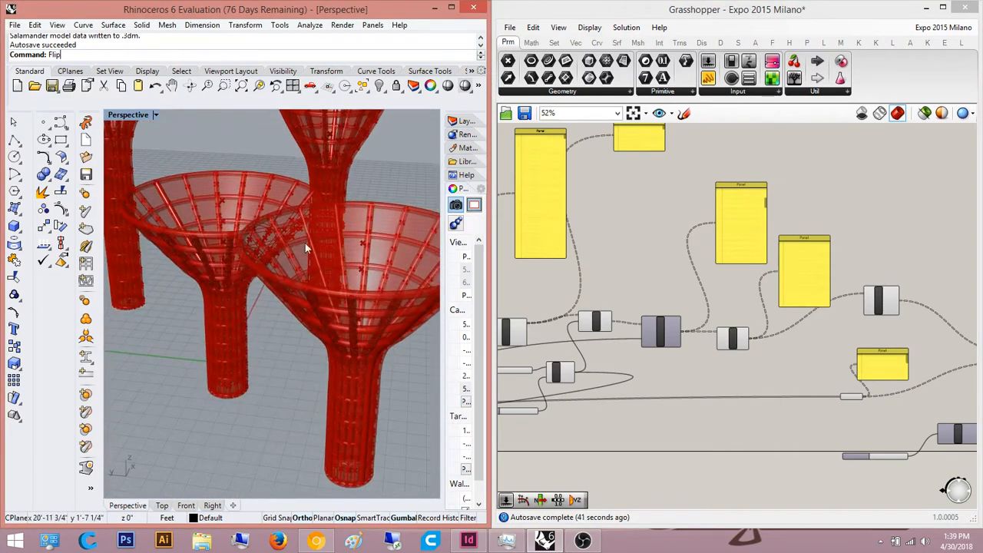
Step: Trace the rib chain by selecting Interpolate, Partition List and Pipe and checking their geometry in the Perspective viewport
right_click_drag(677, 338, 752, 361)
scroll(738, 361, "down", 3)
scroll(714, 365, "up", 4)
left_click(767, 372)
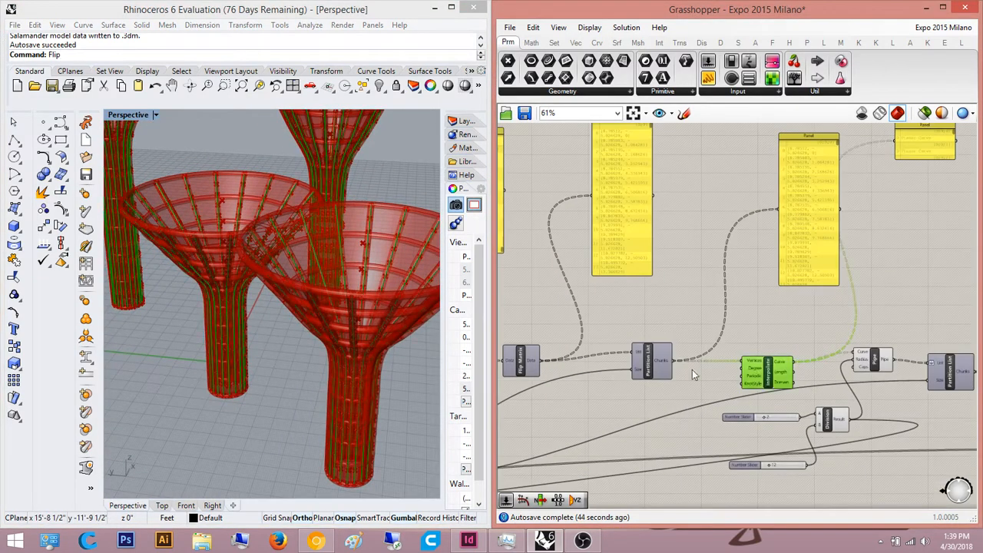
left_click(655, 367)
left_click(680, 325)
right_click_drag(681, 325, 613, 336)
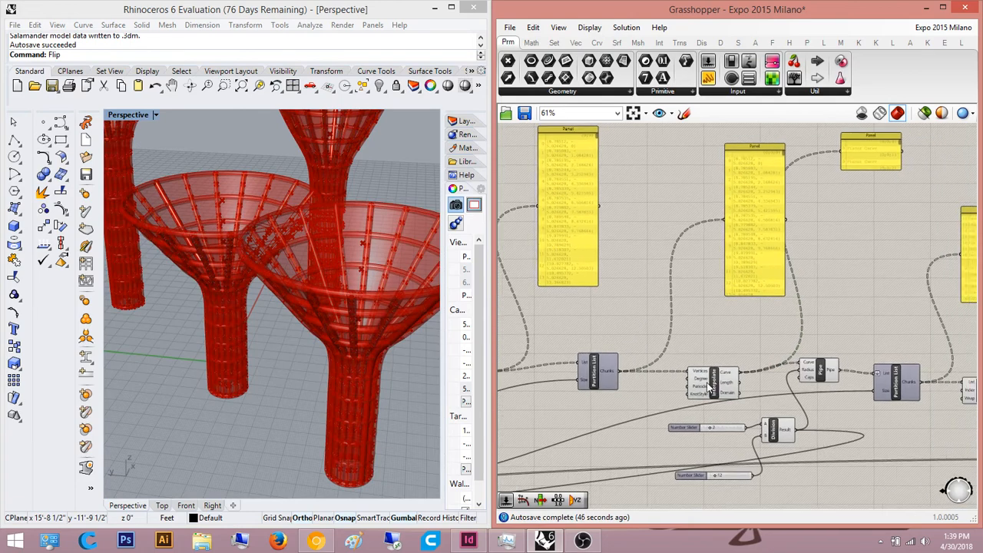
left_click(699, 381)
right_click_drag(798, 390, 755, 381)
left_click(777, 364)
right_click_drag(846, 420, 827, 418)
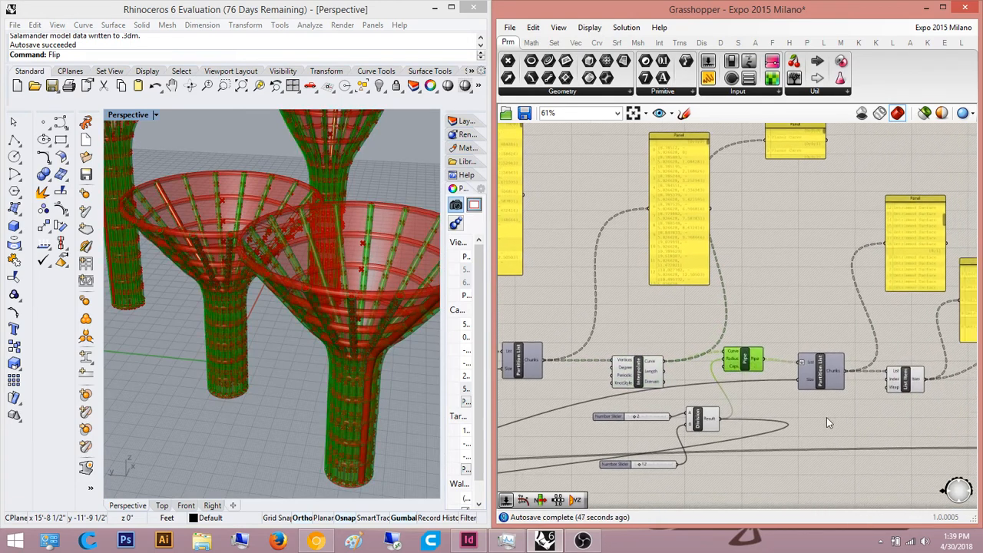
left_click(891, 426)
right_click_drag(894, 421, 658, 413)
Step: Save the Expo 2015 Milano Grasshopper definition after checking the columns and the Rotate chain
right_click_drag(328, 373, 263, 267)
scroll(307, 392, "down", 8)
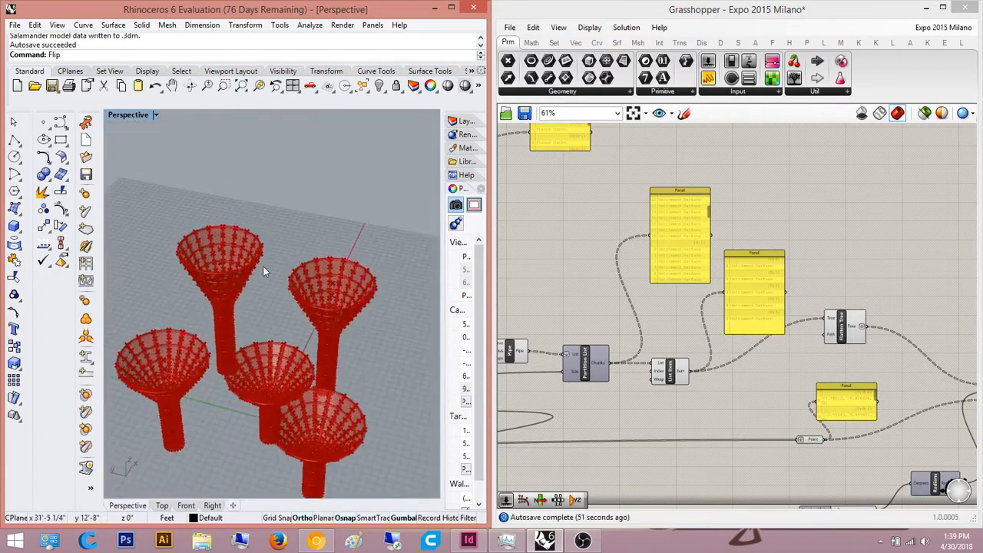
scroll(262, 269, "up", 5)
right_click_drag(661, 320, 558, 263)
scroll(734, 265, "up", 5)
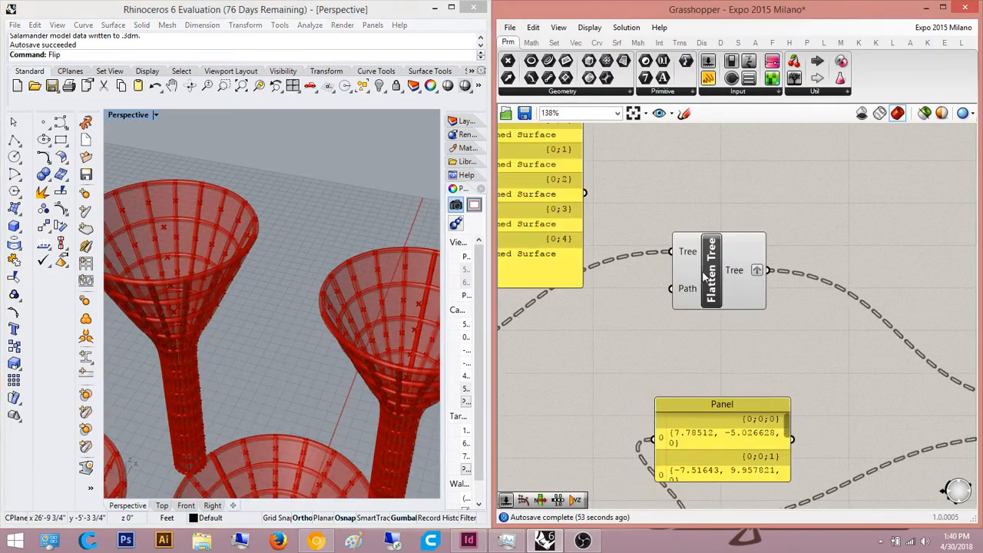
right_click_drag(867, 234, 726, 239)
scroll(719, 245, "down", 5)
scroll(774, 246, "down", 2)
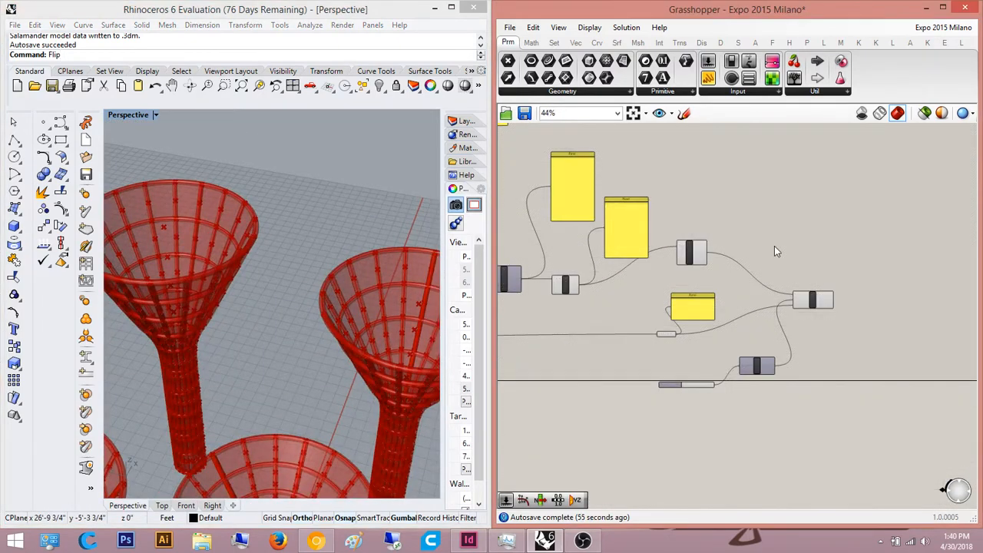
scroll(774, 246, "up", 4)
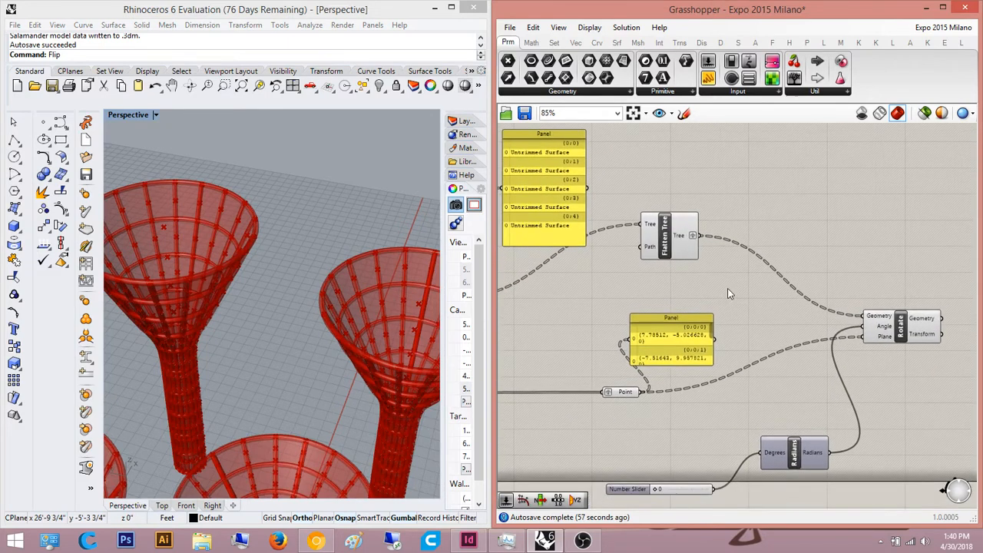
left_click(525, 112)
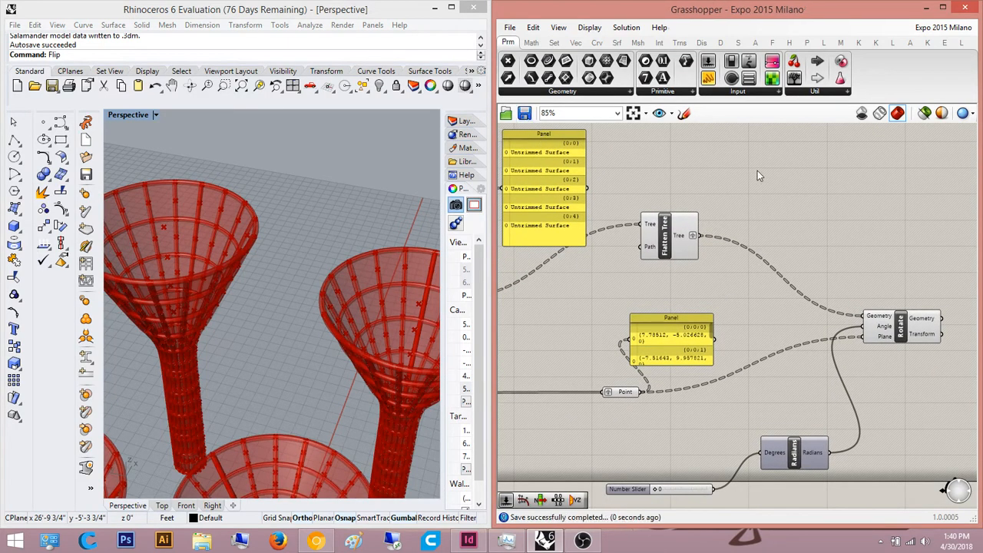